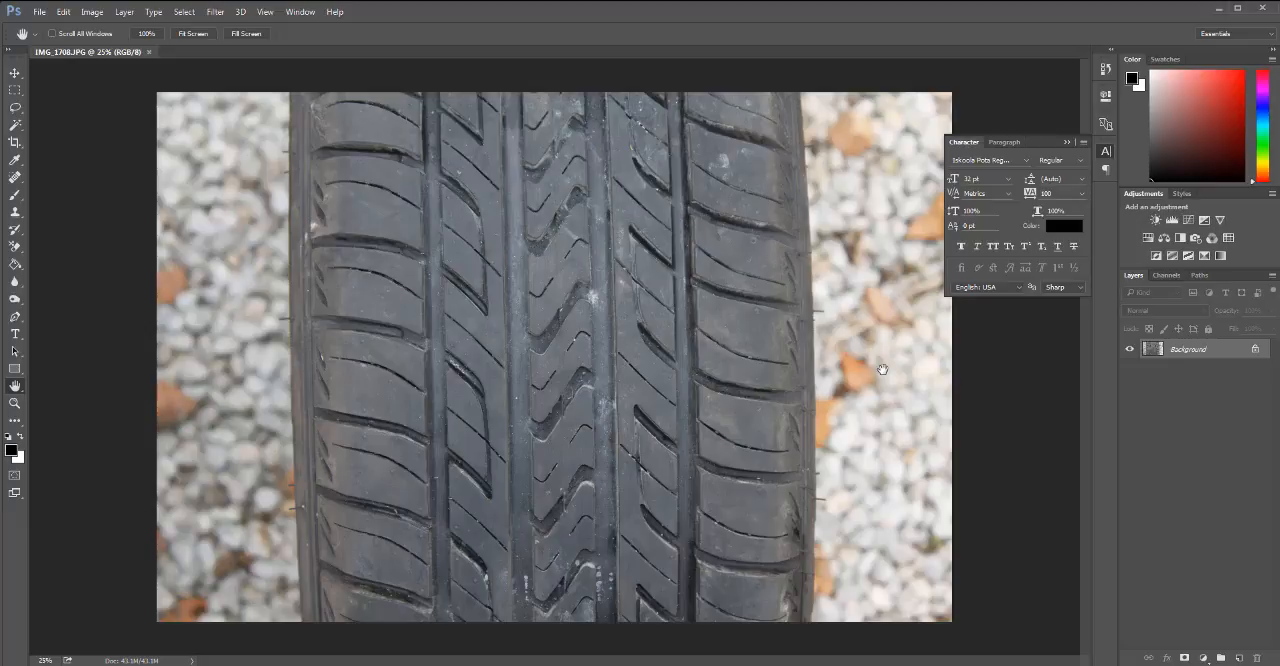
Try the NVIDIA NormalMapFilter on the tire photo with Average RGB as the height source, and undo it.
{"action": "left_click", "coordinate": [215, 12]}
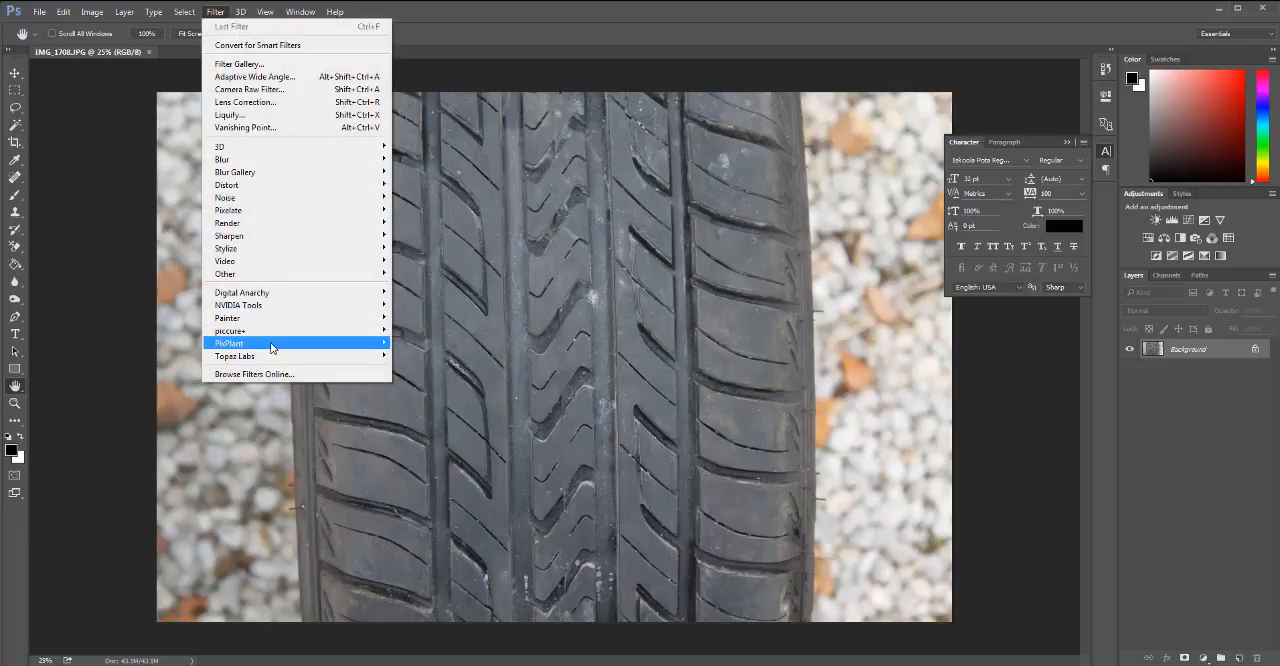
{"action": "mouse_move", "coordinate": [272, 348]}
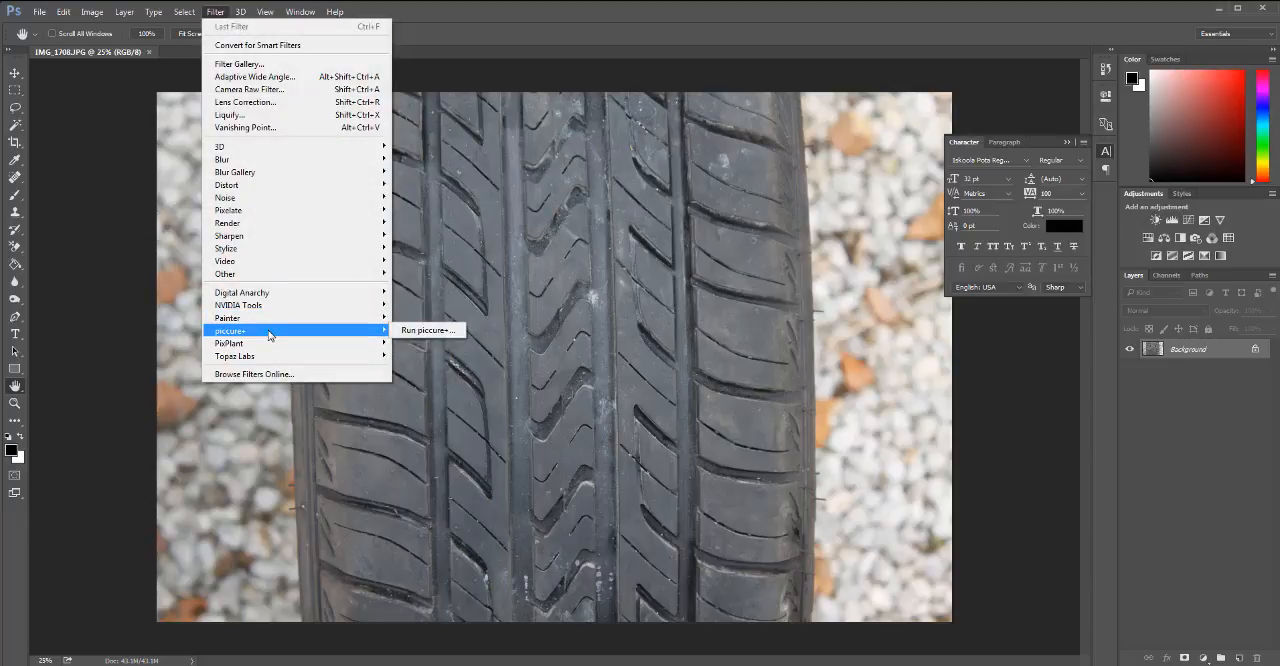
{"action": "mouse_move", "coordinate": [285, 314]}
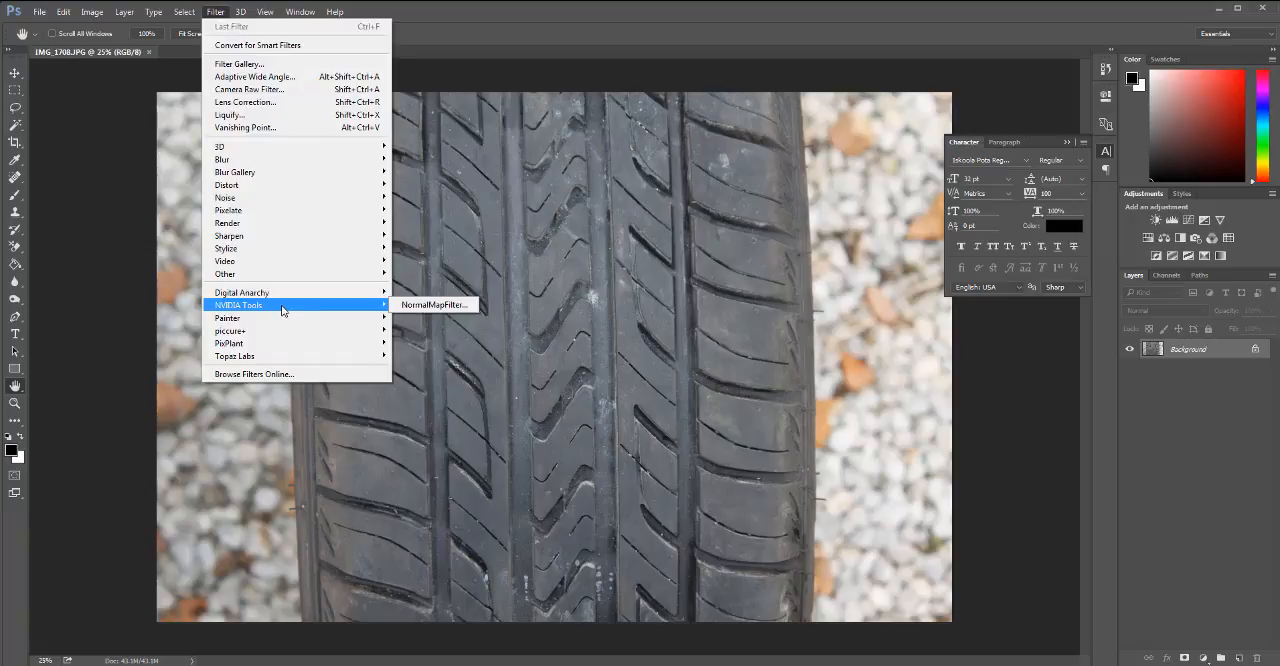
{"action": "left_click", "coordinate": [423, 307]}
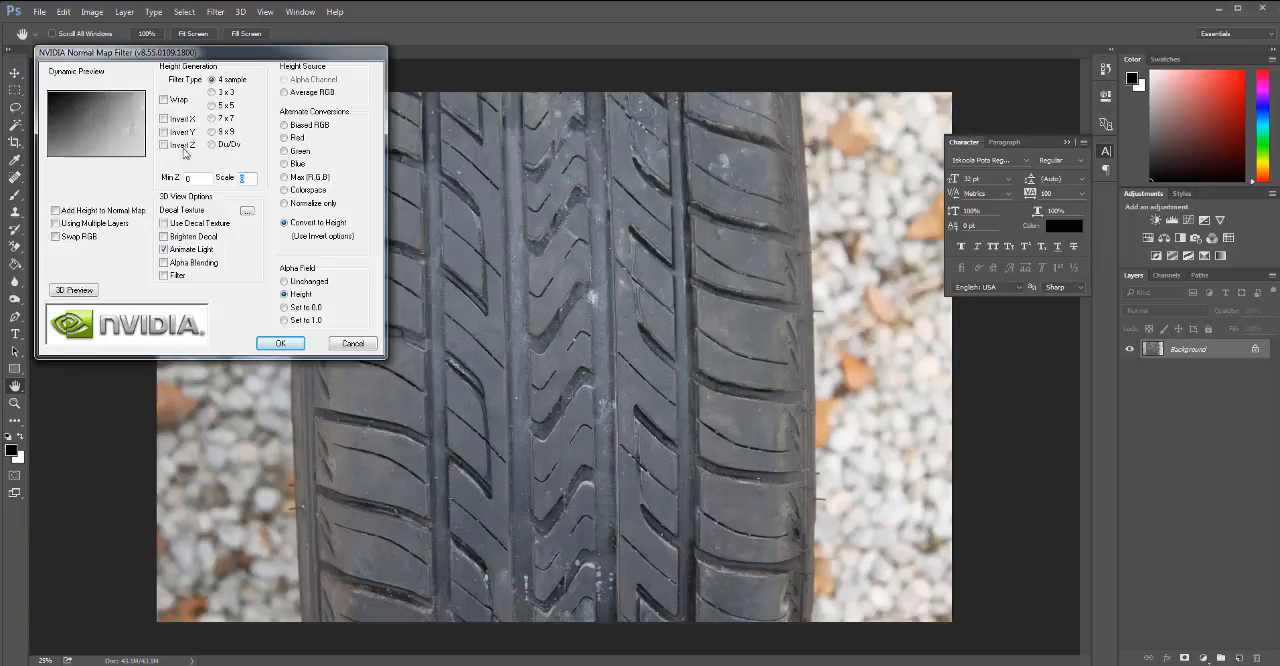
{"action": "left_click", "coordinate": [285, 205]}
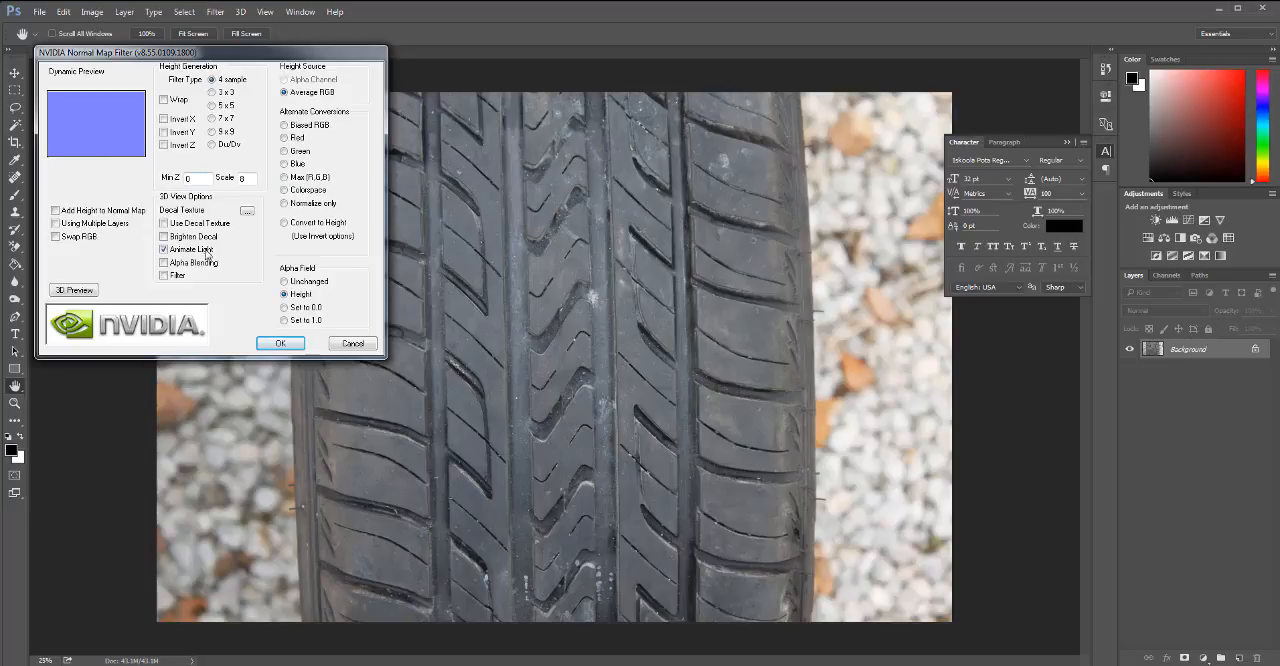
{"action": "left_click", "coordinate": [287, 344]}
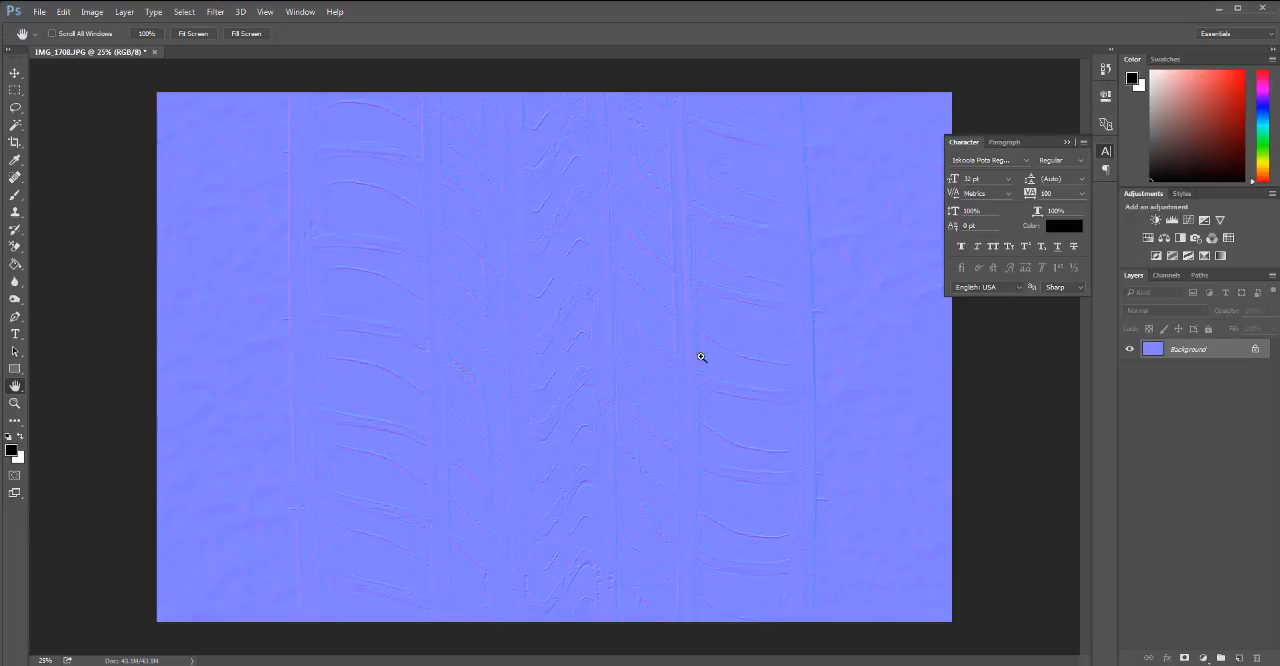
{"action": "key", "text": "ctrl+z"}
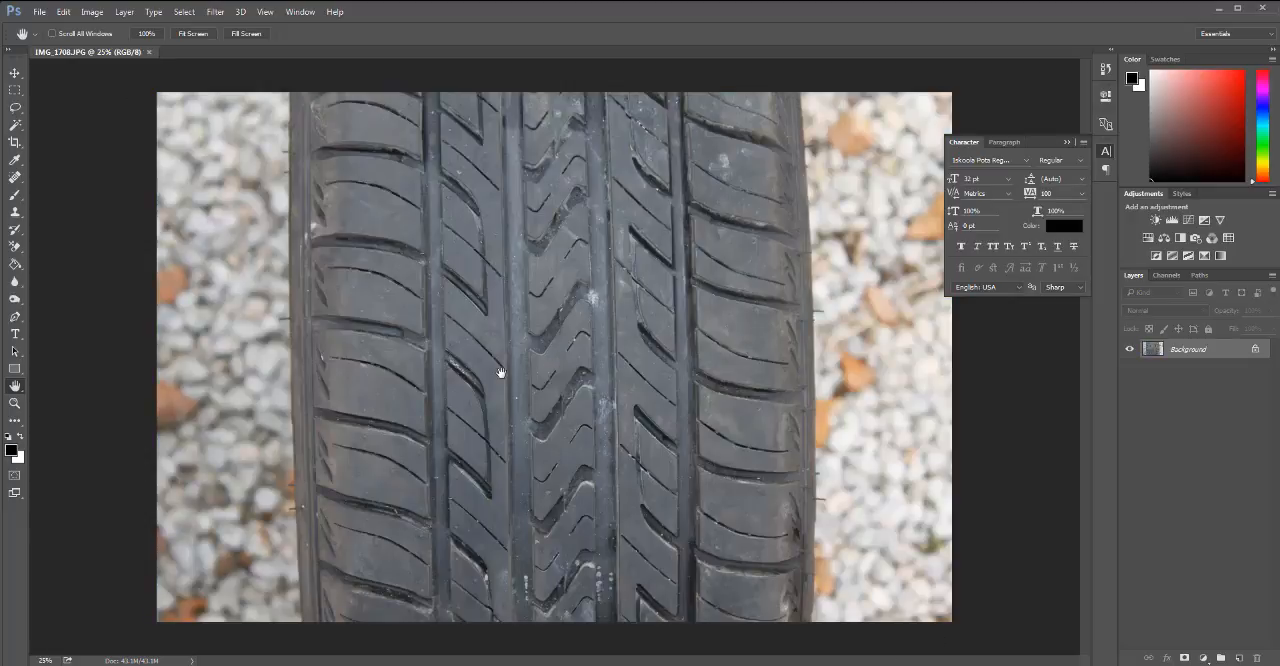
{"action": "left_click", "coordinate": [216, 12]}
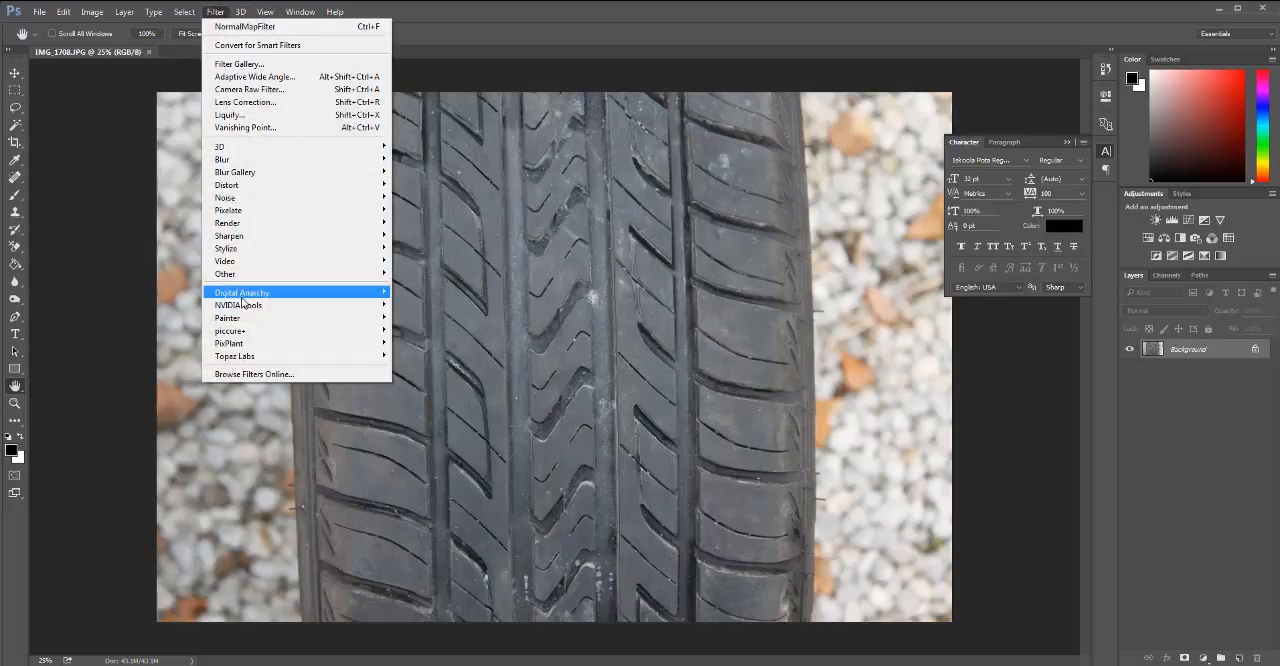
{"action": "mouse_move", "coordinate": [292, 310]}
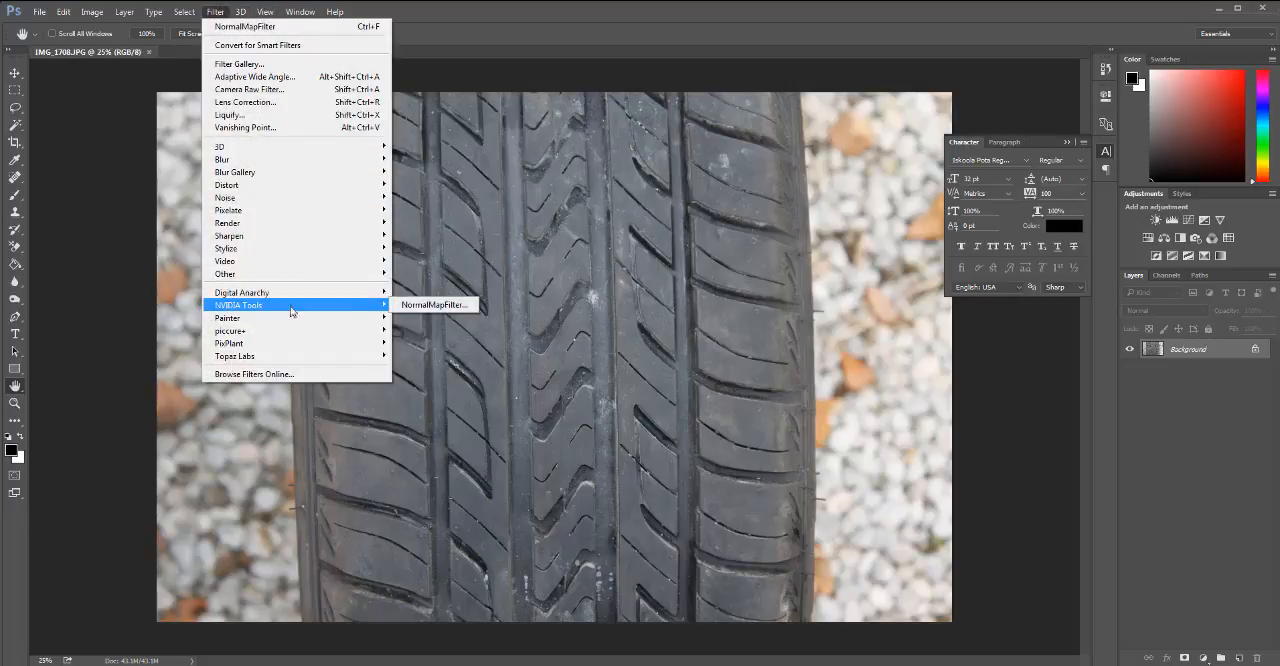
{"action": "left_click", "coordinate": [430, 305]}
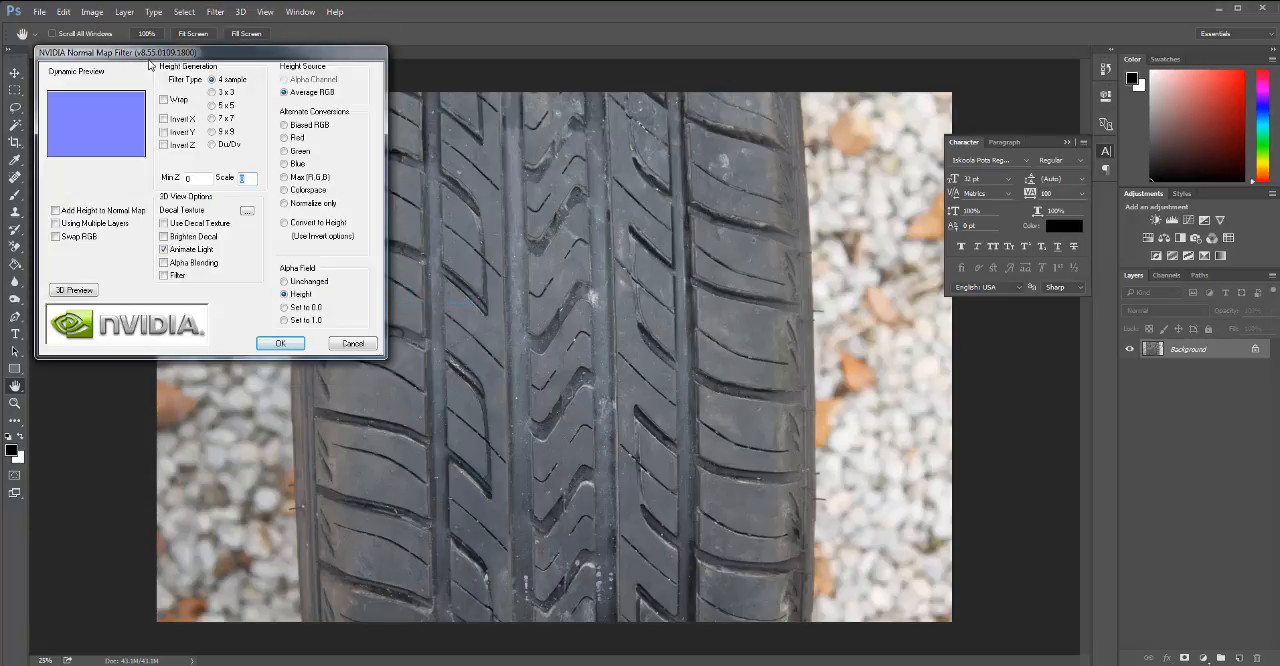
{"action": "left_click_drag", "start_coordinate": [201, 52], "coordinate": [225, 66]}
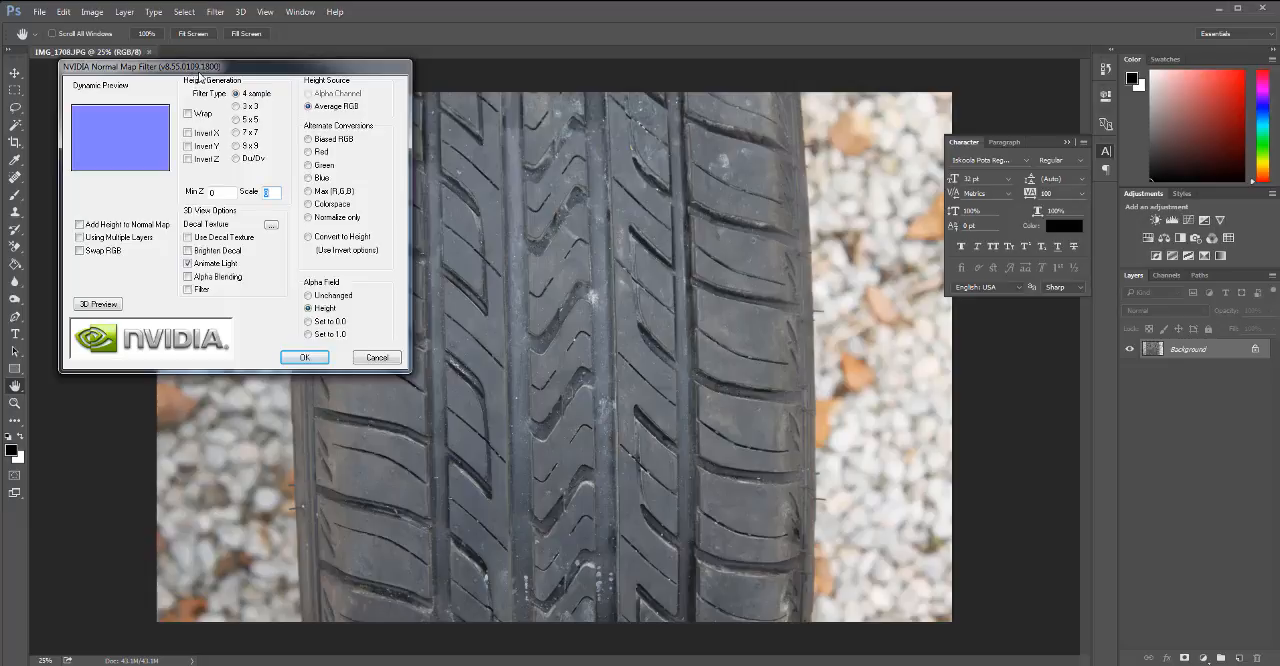
{"action": "left_click", "coordinate": [376, 358]}
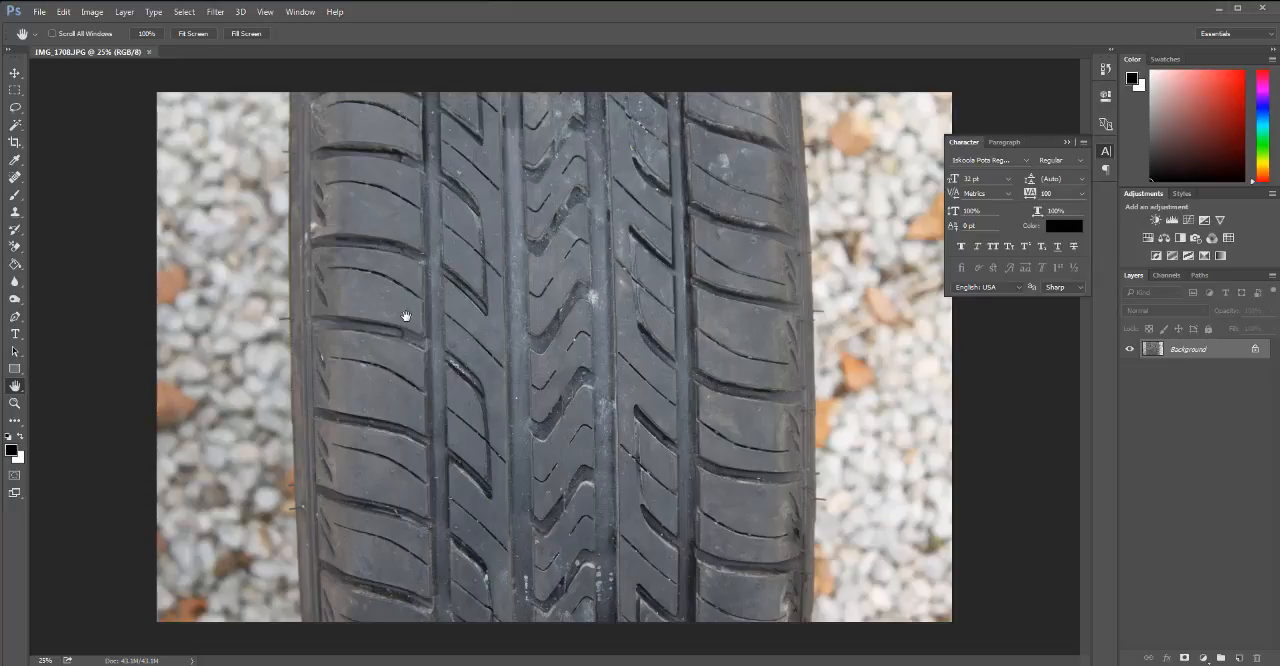
Crop the photo's width to the outer edges of the tire, removing the gravel on both sides and keeping the full height.
{"action": "key", "text": "m"}
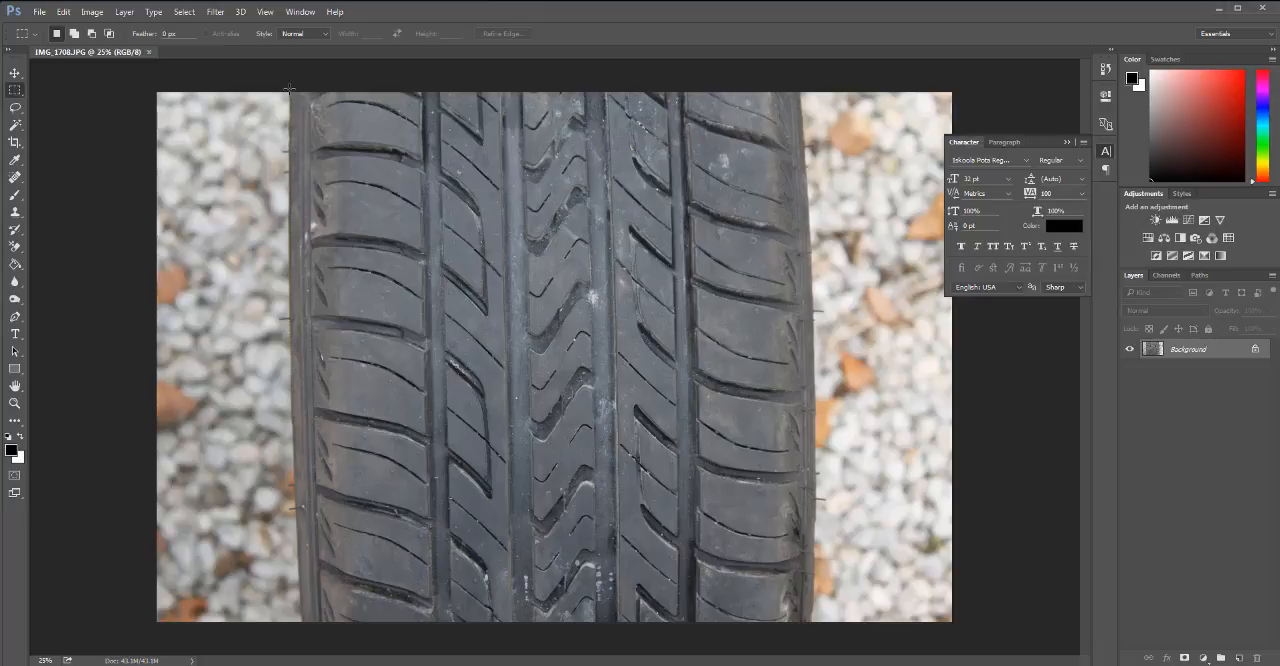
{"action": "key", "text": "c"}
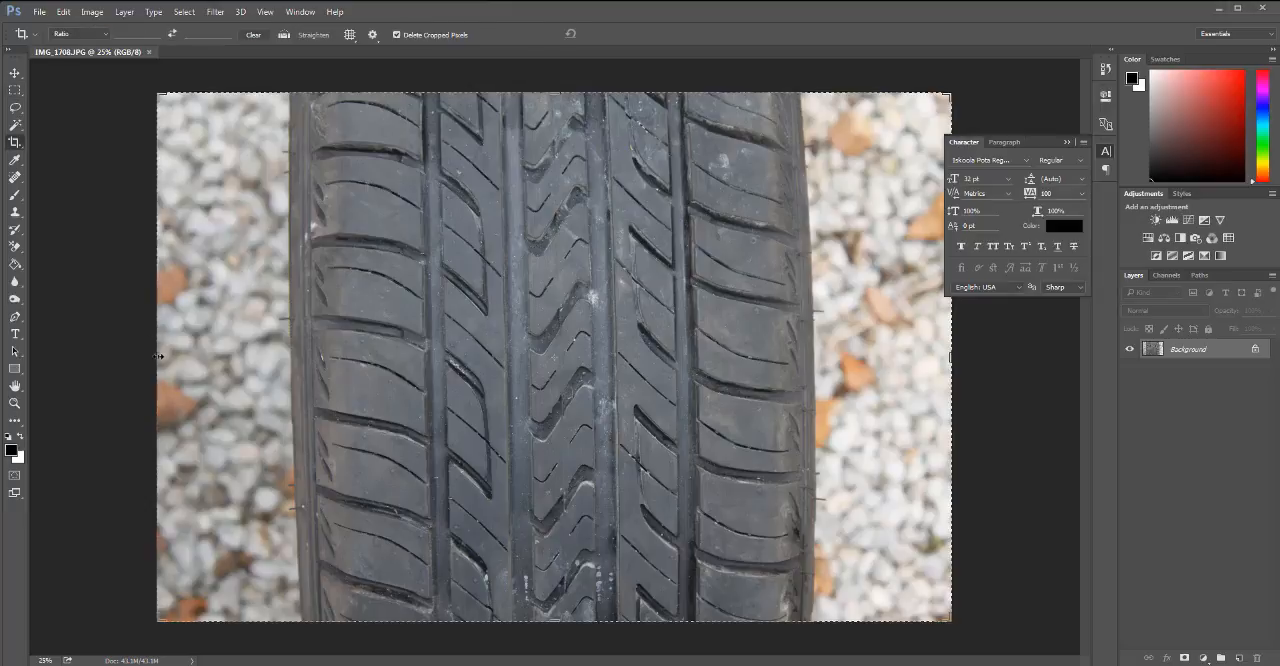
{"action": "left_click_drag", "start_coordinate": [159, 355], "coordinate": [222, 360]}
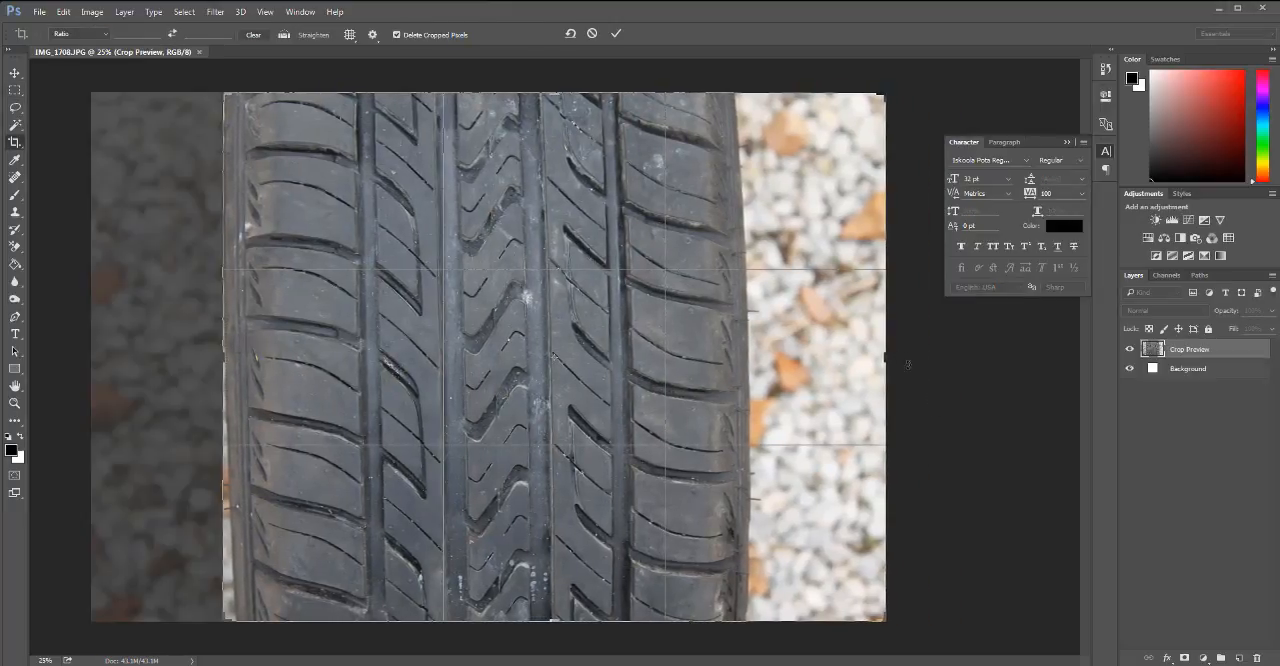
{"action": "left_click_drag", "start_coordinate": [885, 355], "coordinate": [817, 383]}
{"action": "key", "text": "Return"}
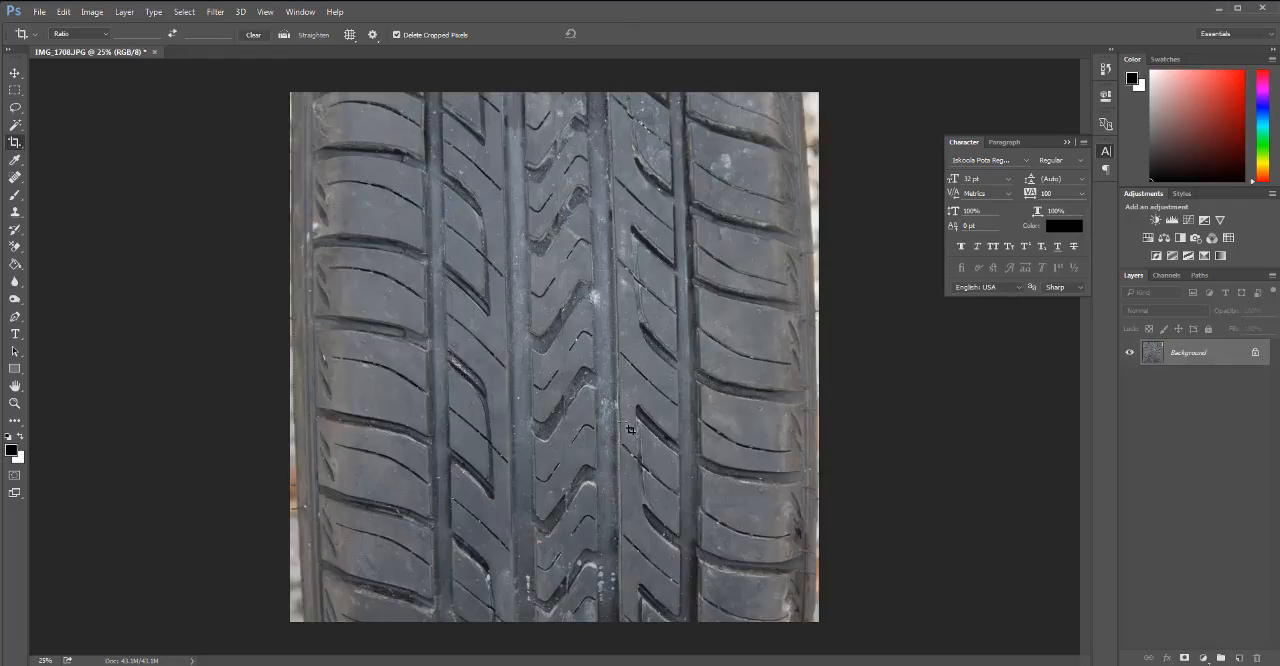
{"action": "key", "text": "h"}
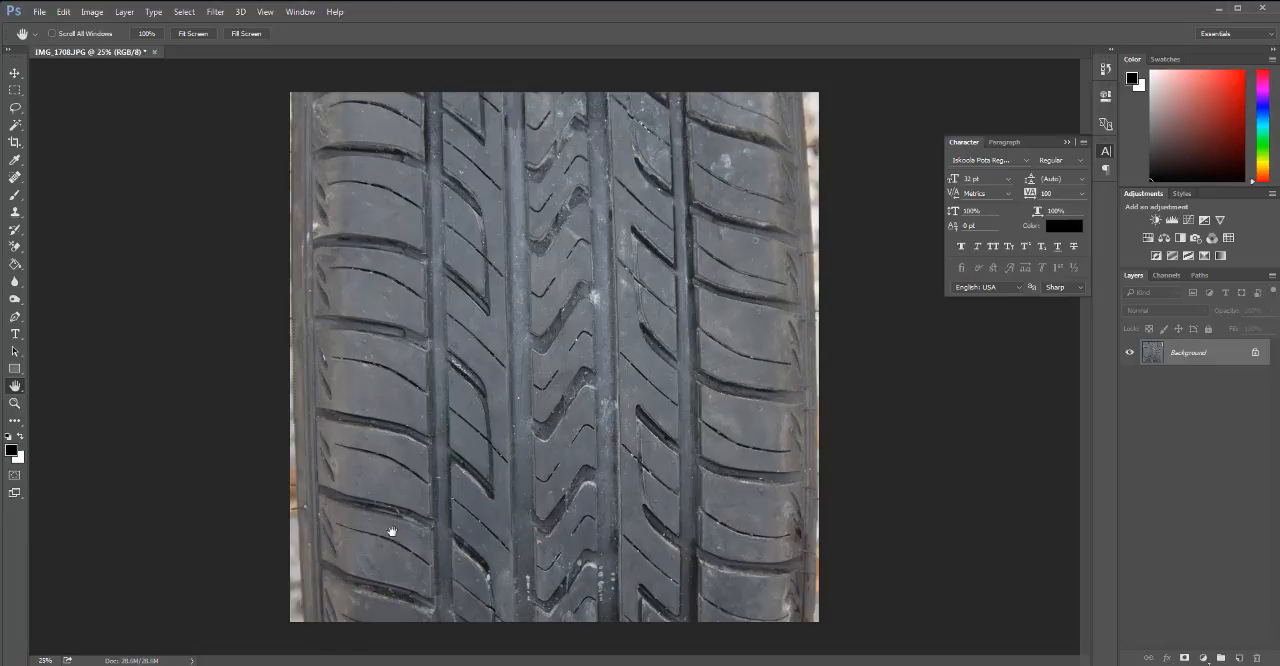
Convert the background to a regular layer and pull its four corners outward with Free Transform so the tire's sides run vertical.
{"action": "double_click", "coordinate": [1194, 357]}
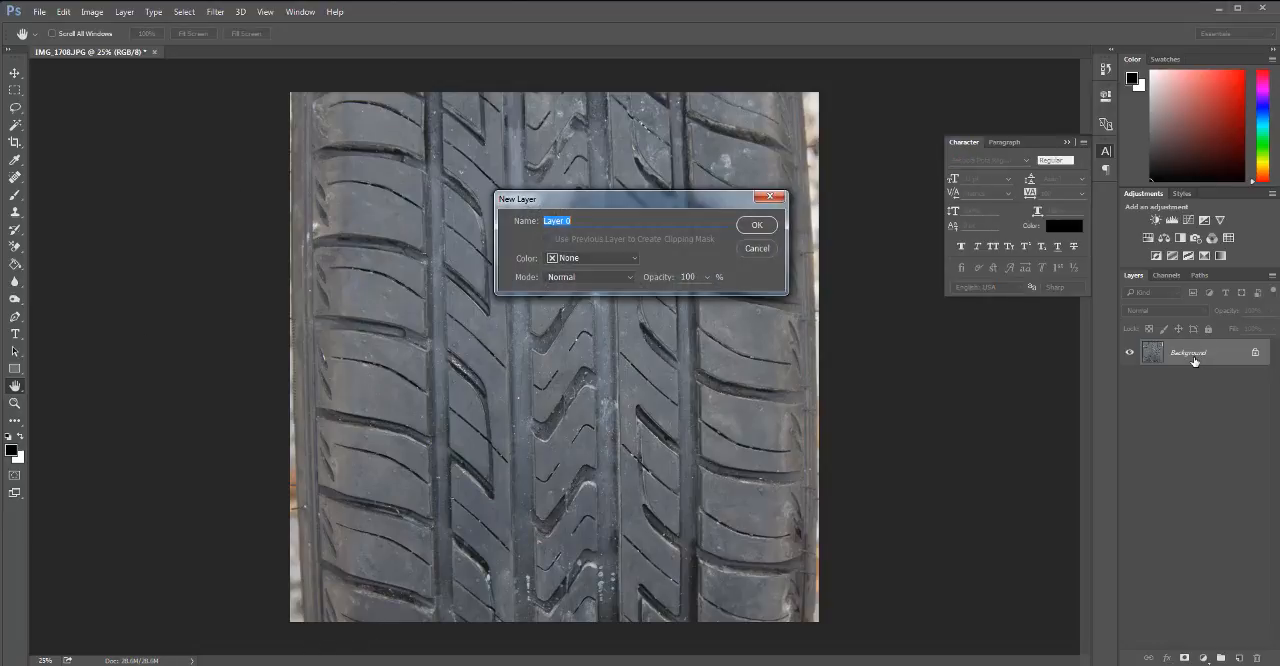
{"action": "key", "text": "Return"}
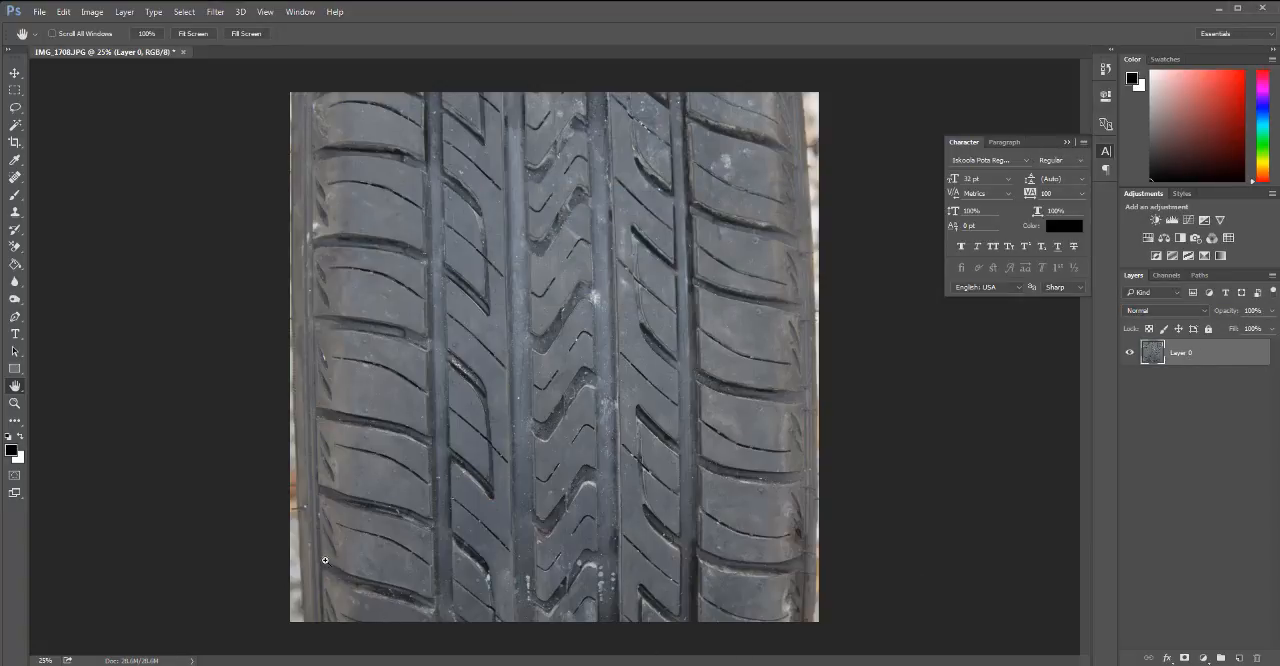
{"action": "key", "text": "ctrl+t"}
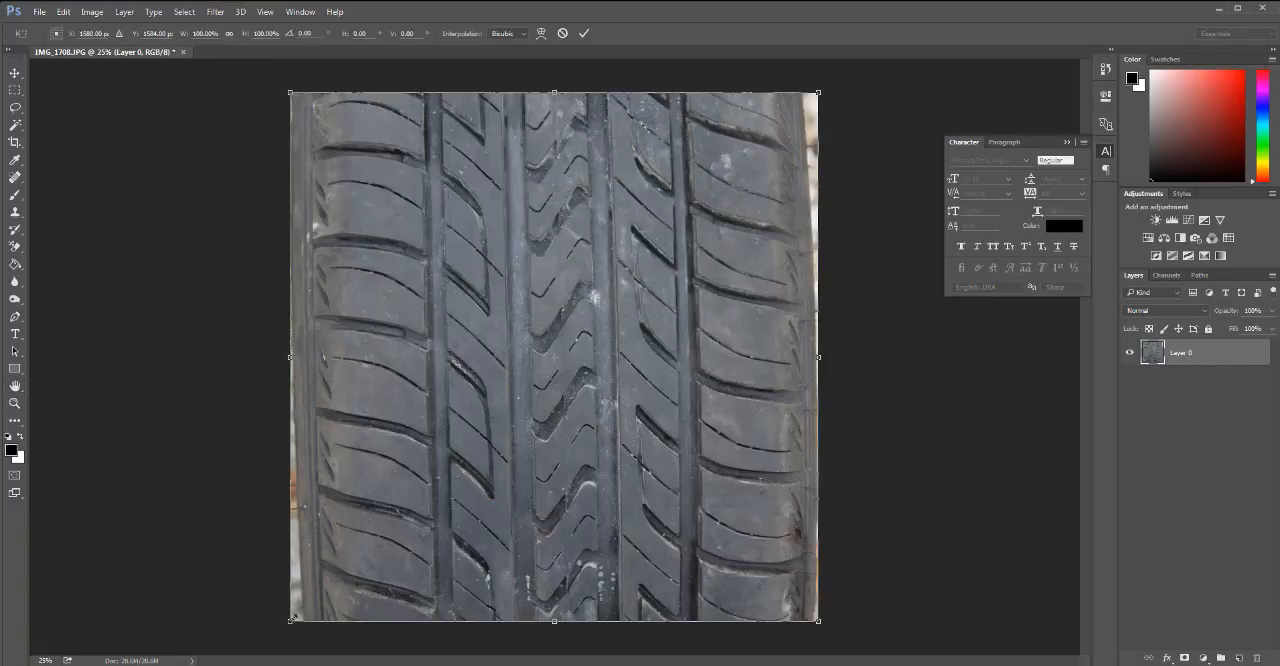
{"action": "left_click", "coordinate": [92, 12]}
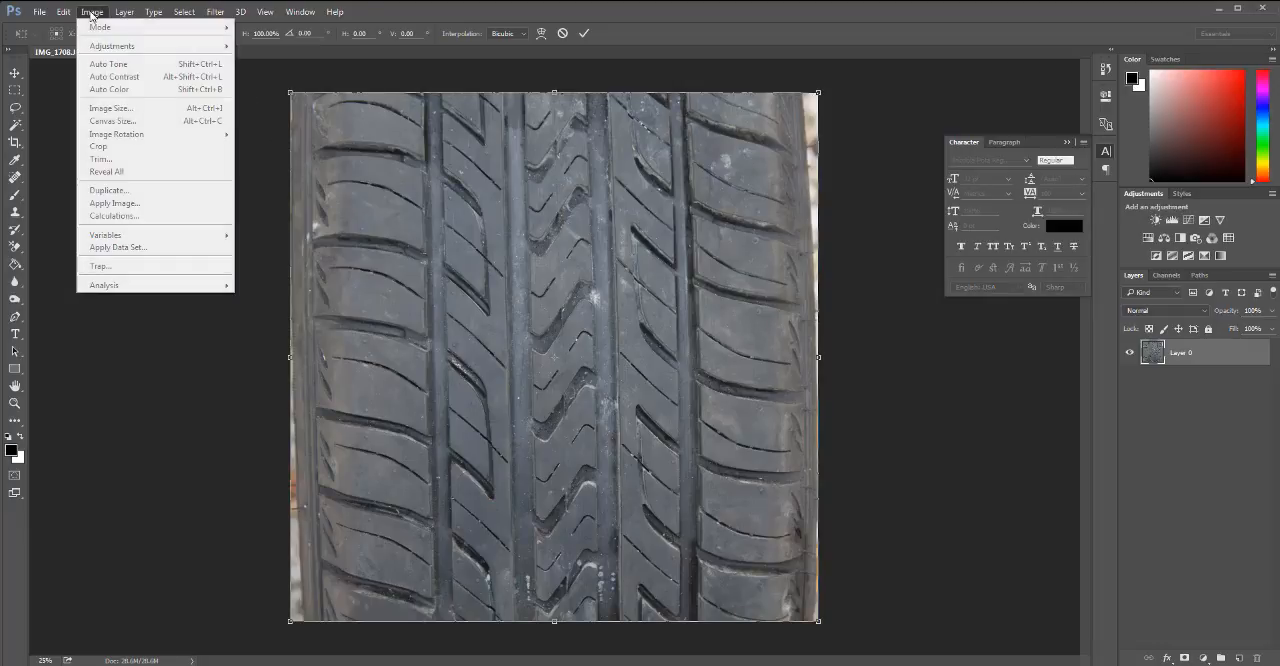
{"action": "mouse_move", "coordinate": [66, 15]}
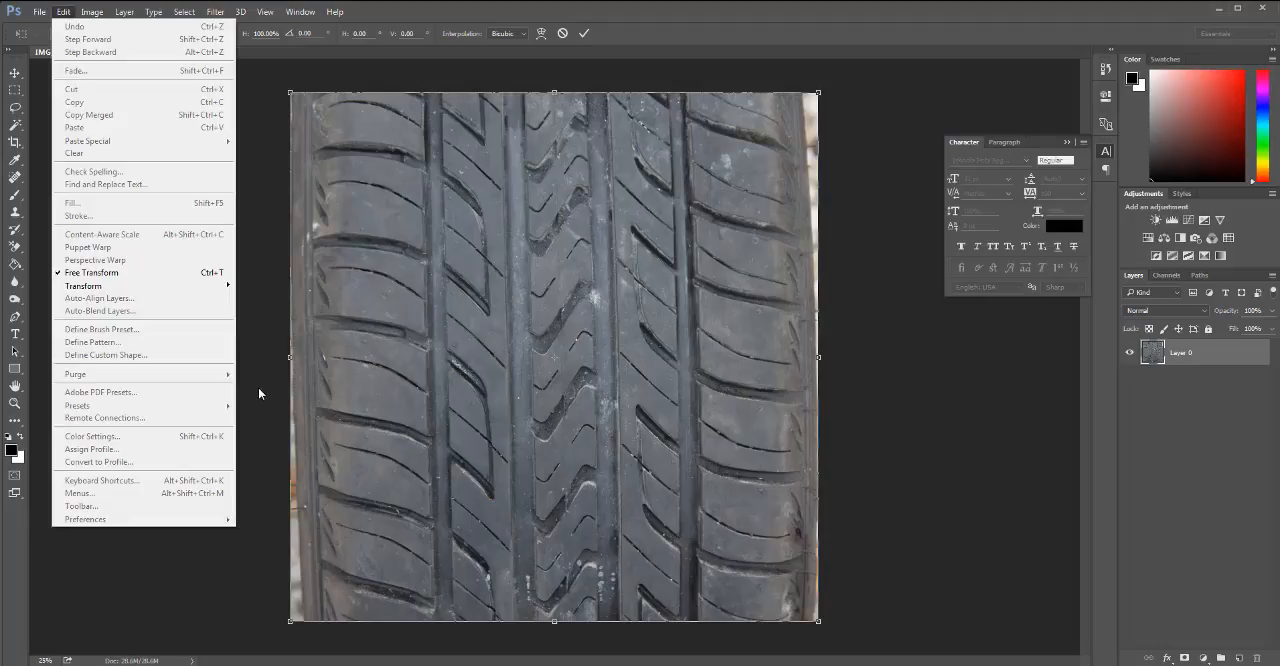
{"action": "left_click", "coordinate": [274, 636]}
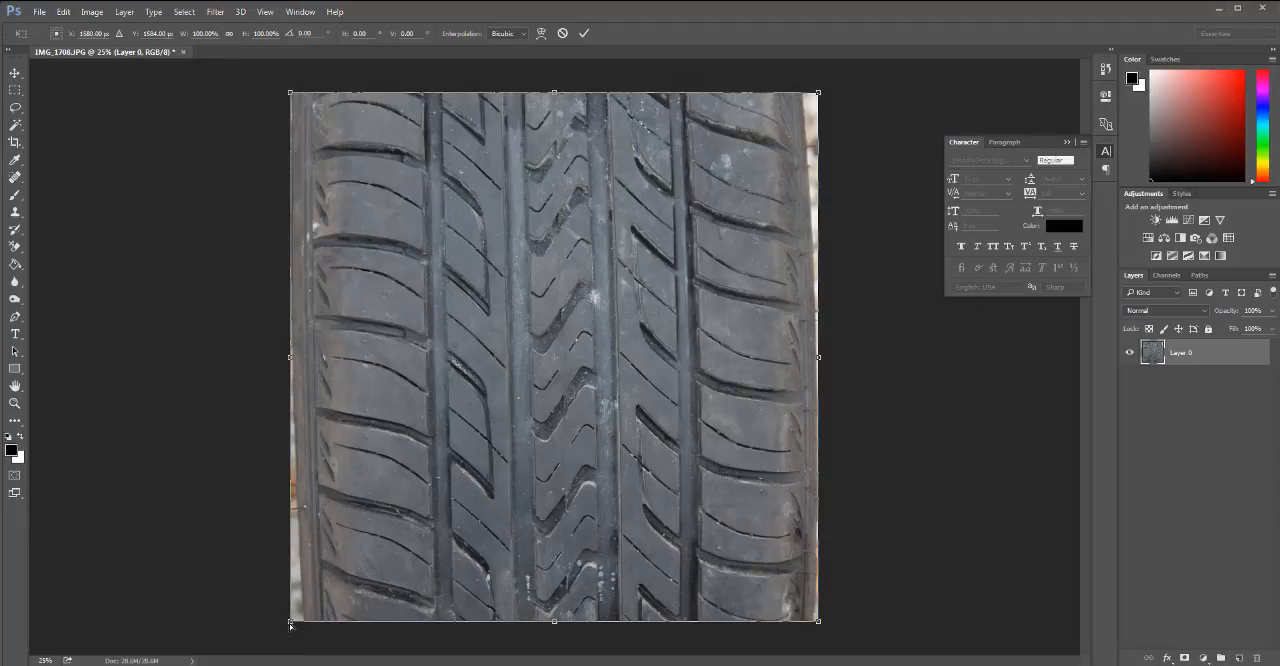
{"action": "left_click_drag", "start_coordinate": [287, 625], "coordinate": [286, 621]}
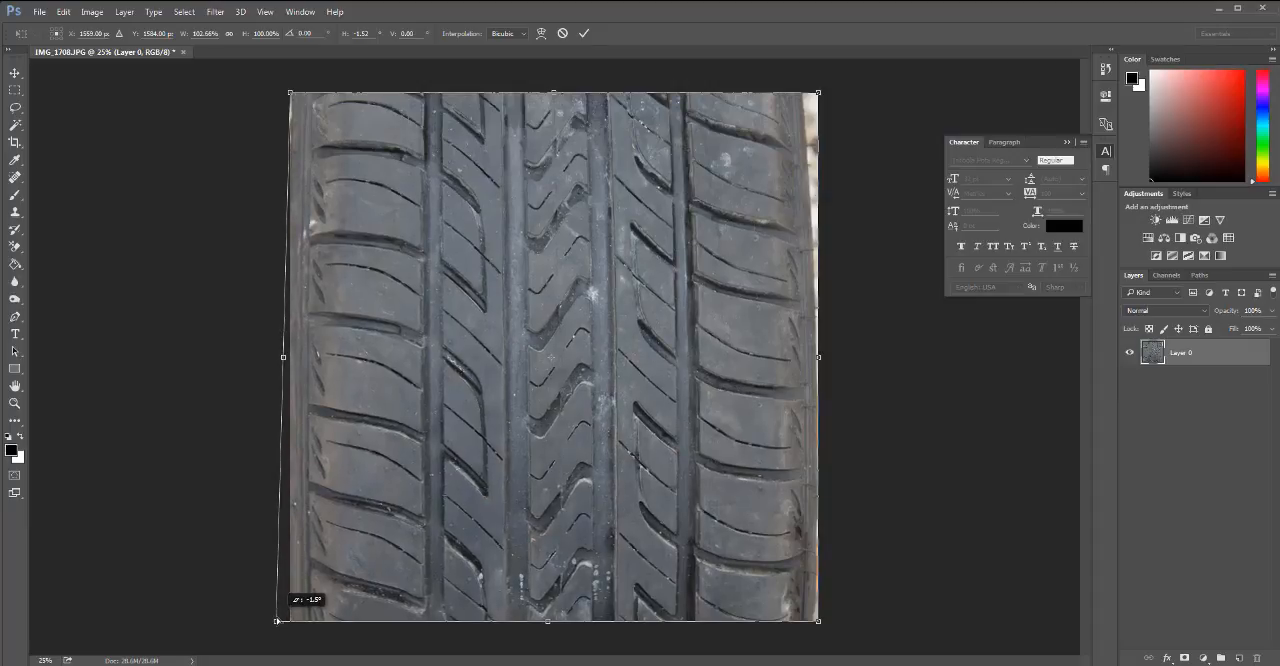
{"action": "left_click_drag", "start_coordinate": [276, 620], "coordinate": [276, 620]}
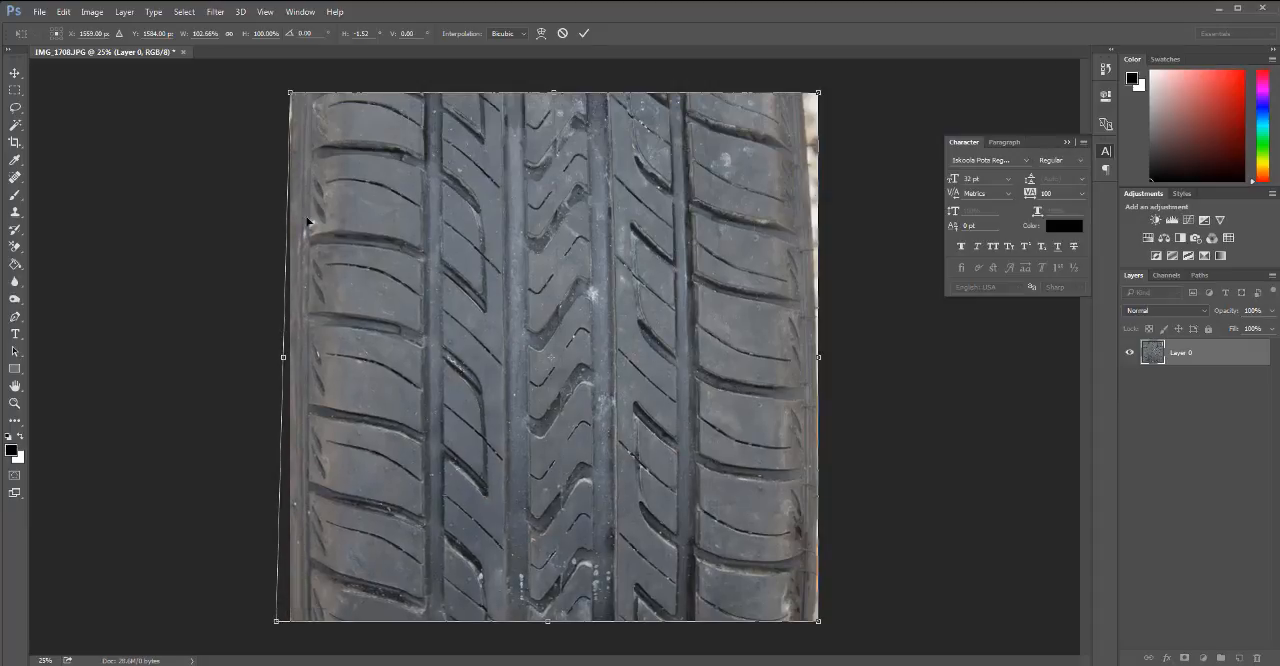
{"action": "left_click_drag", "start_coordinate": [290, 93], "coordinate": [287, 94]}
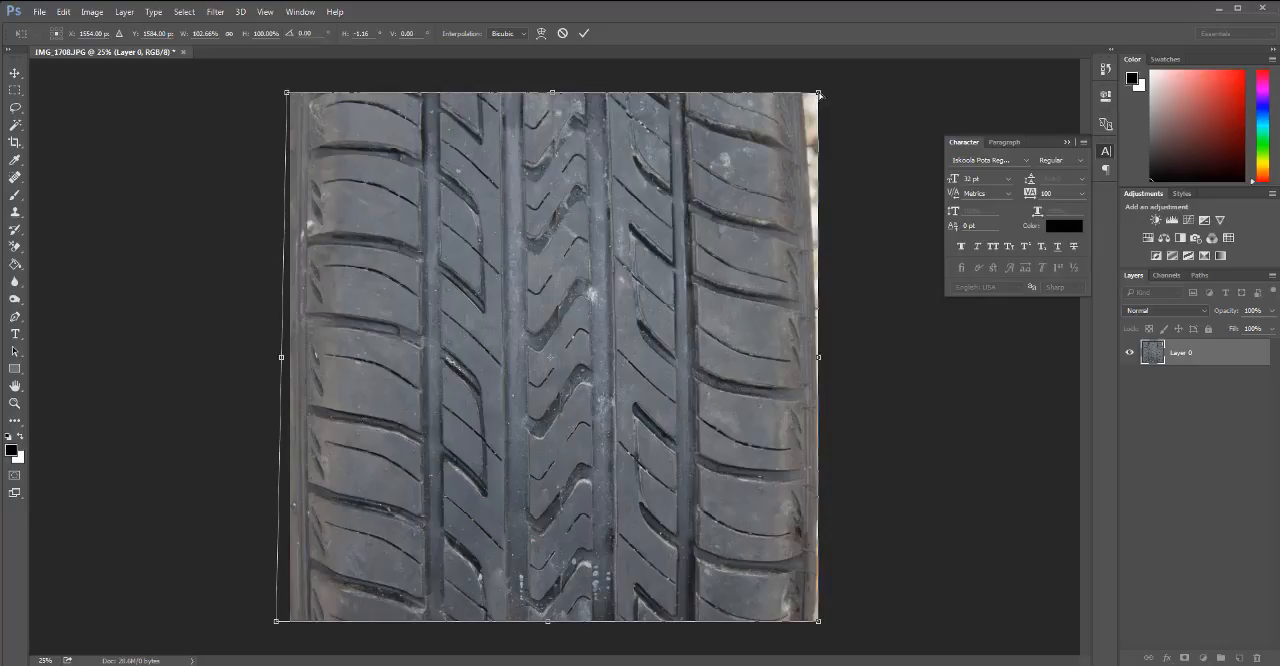
{"action": "left_click_drag", "start_coordinate": [819, 93], "coordinate": [835, 92]}
{"action": "left_click_drag", "start_coordinate": [819, 623], "coordinate": [824, 624]}
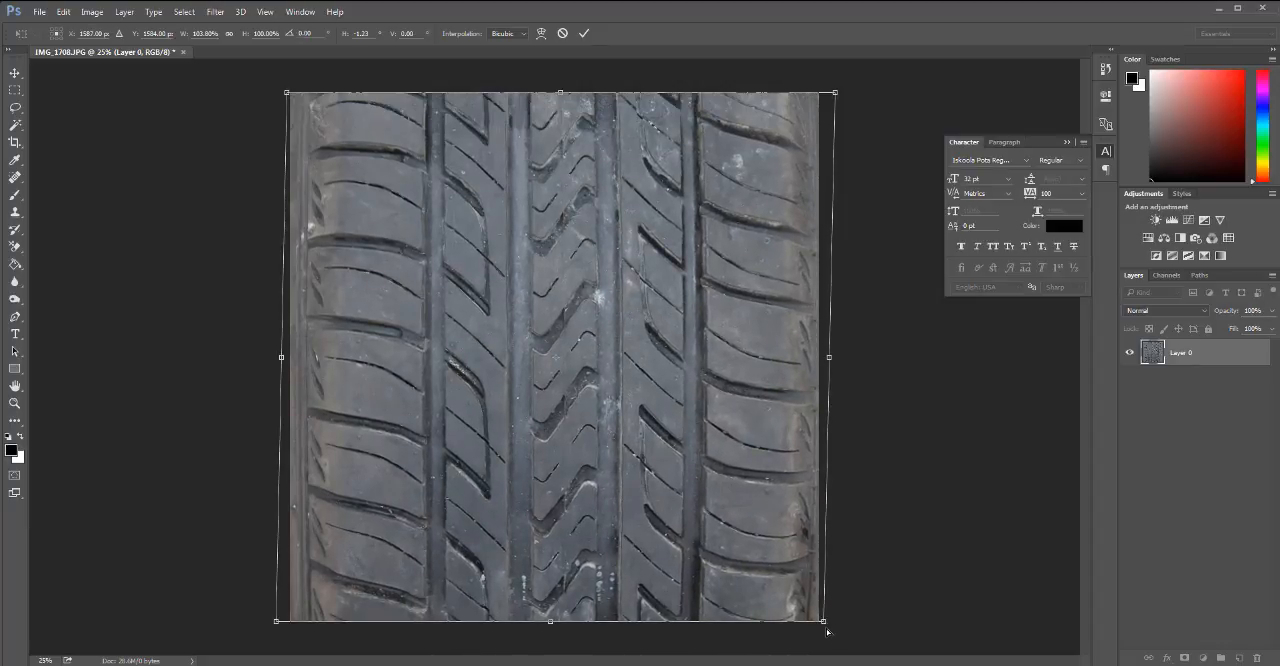
{"action": "key", "text": "Return"}
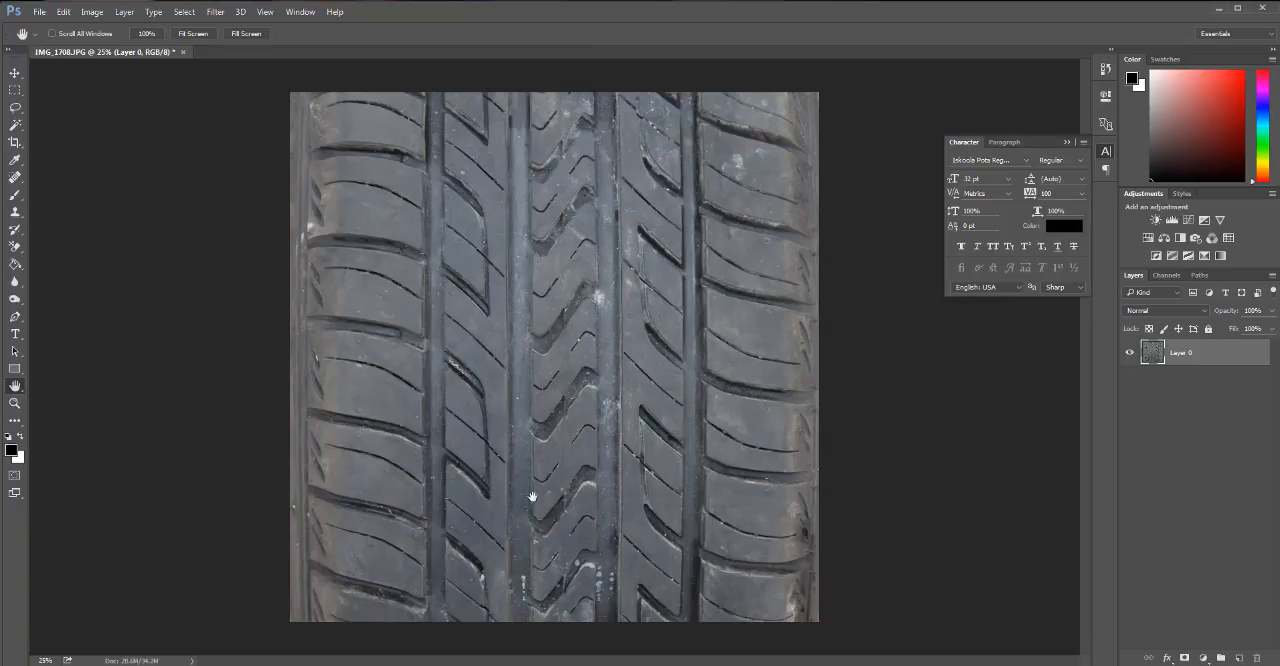
Show the rulers, check the tread grooves' straightness against a temporary vertical guide, and remove the guide.
{"action": "key", "text": "ctrl+r"}
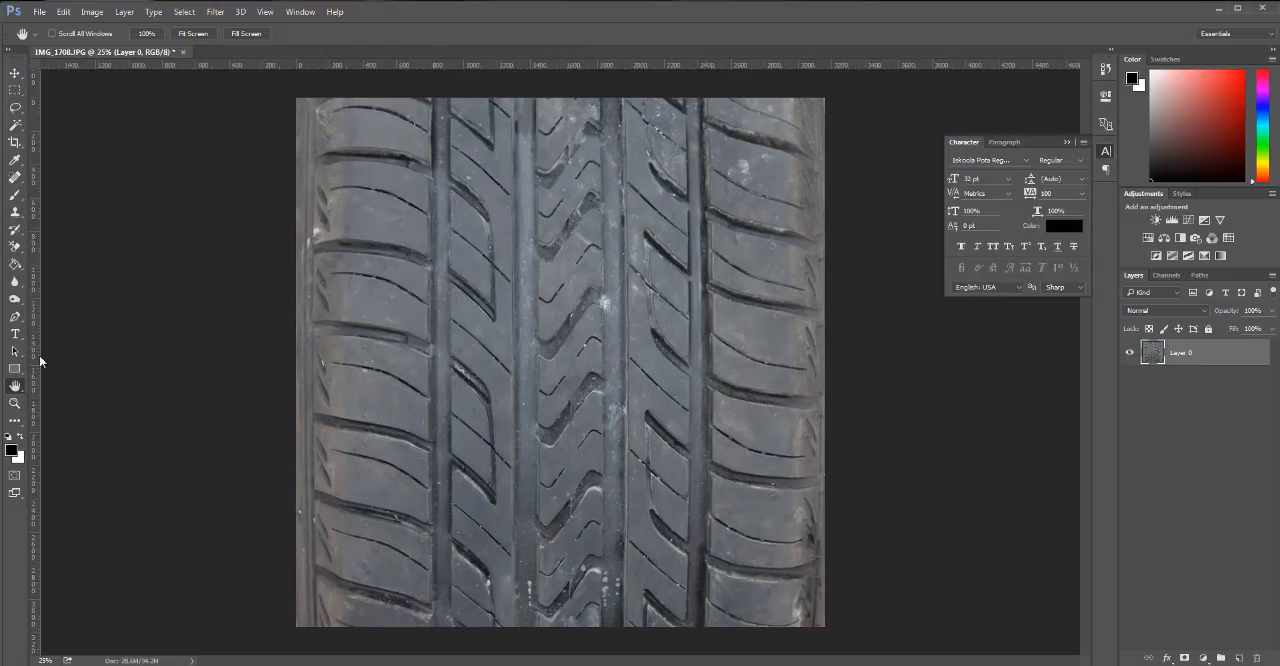
{"action": "left_click_drag", "start_coordinate": [36, 355], "coordinate": [692, 357]}
{"action": "left_click_drag", "start_coordinate": [694, 277], "coordinate": [686, 100]}
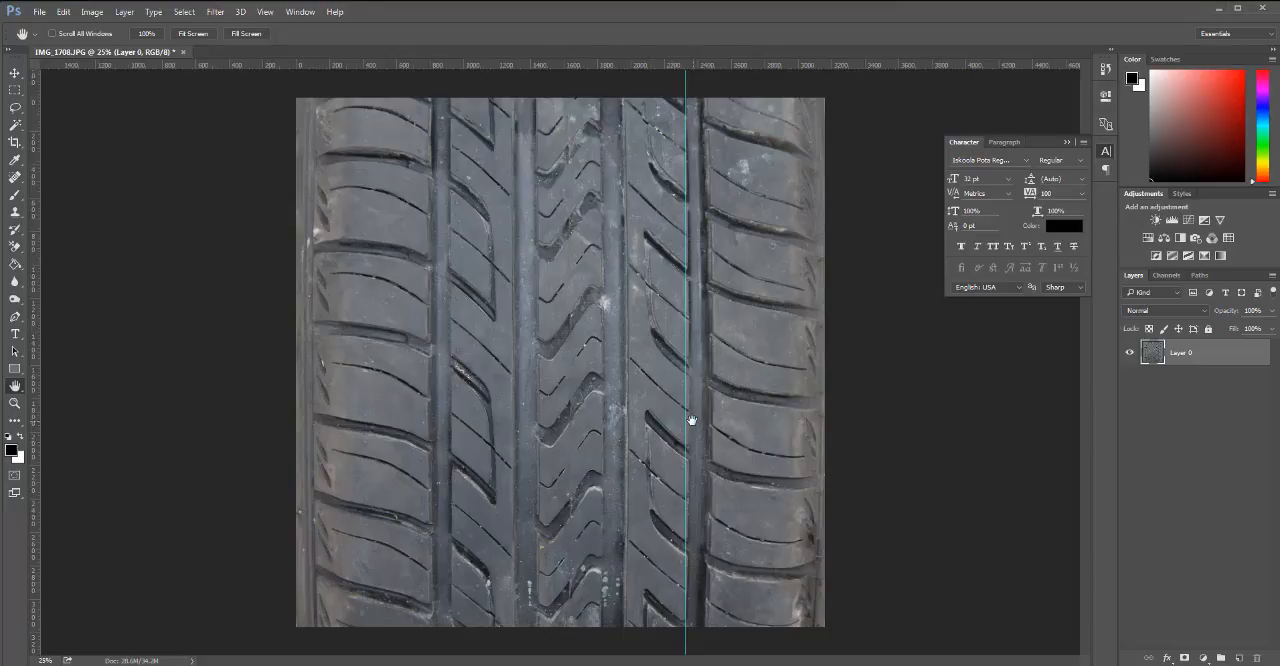
{"action": "key", "text": "v"}
{"action": "left_click_drag", "start_coordinate": [686, 400], "coordinate": [37, 451]}
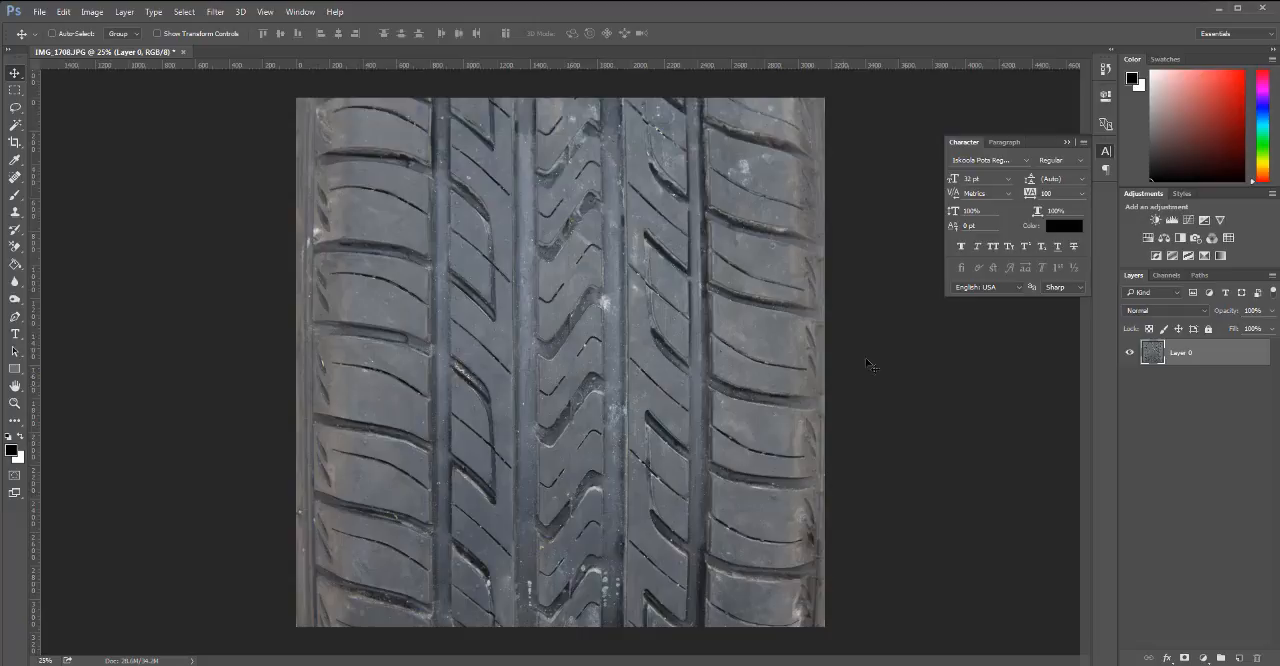
Crop the image to the left half of the tire, about 1600 px wide, ending in the central zigzag tread.
{"action": "key", "text": "c"}
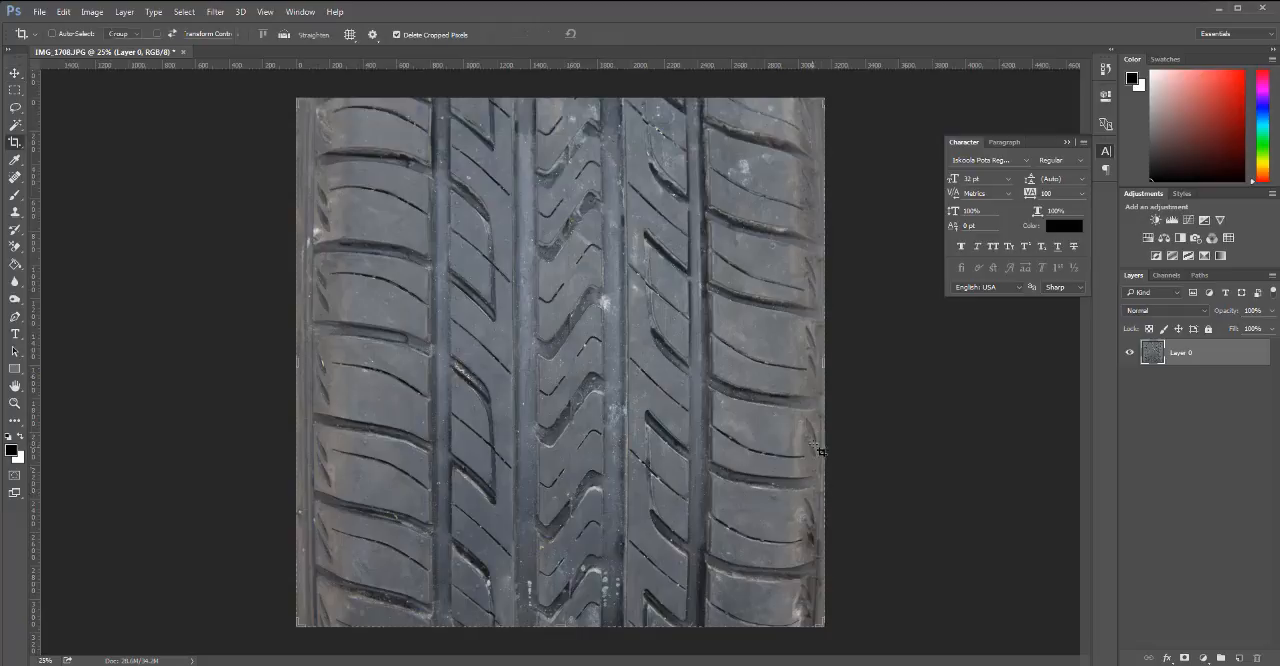
{"action": "left_click_drag", "start_coordinate": [825, 362], "coordinate": [699, 369]}
{"action": "key", "text": "Return"}
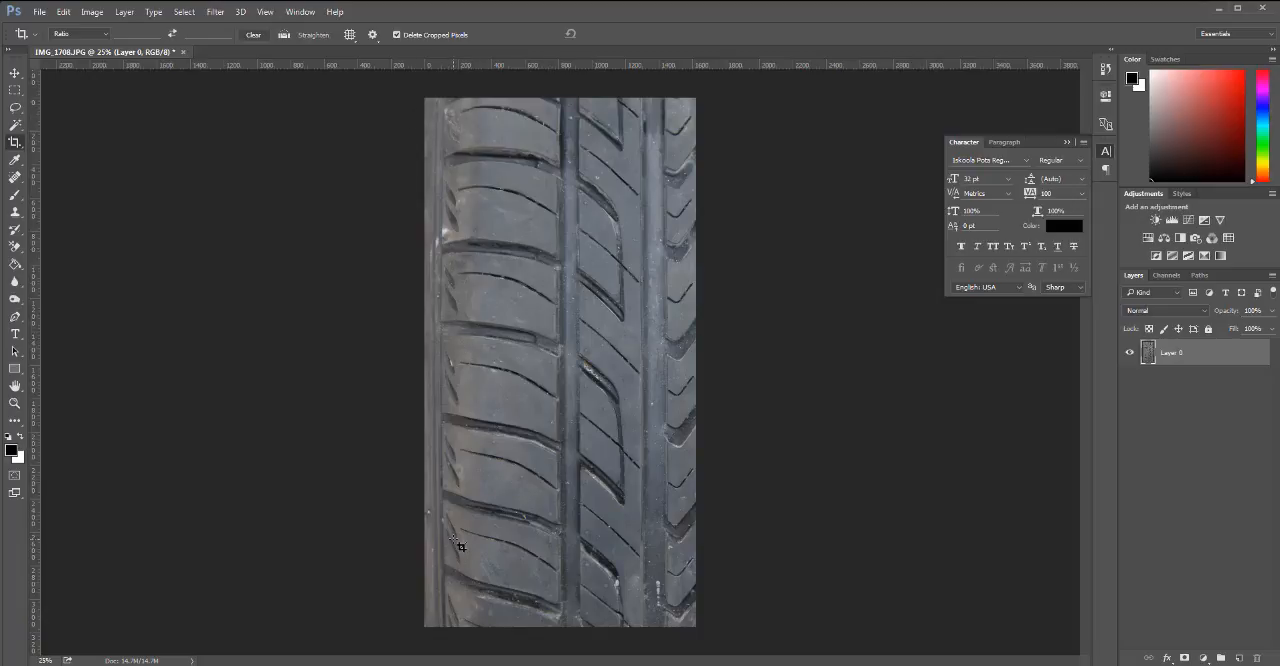
{"action": "key", "text": "v"}
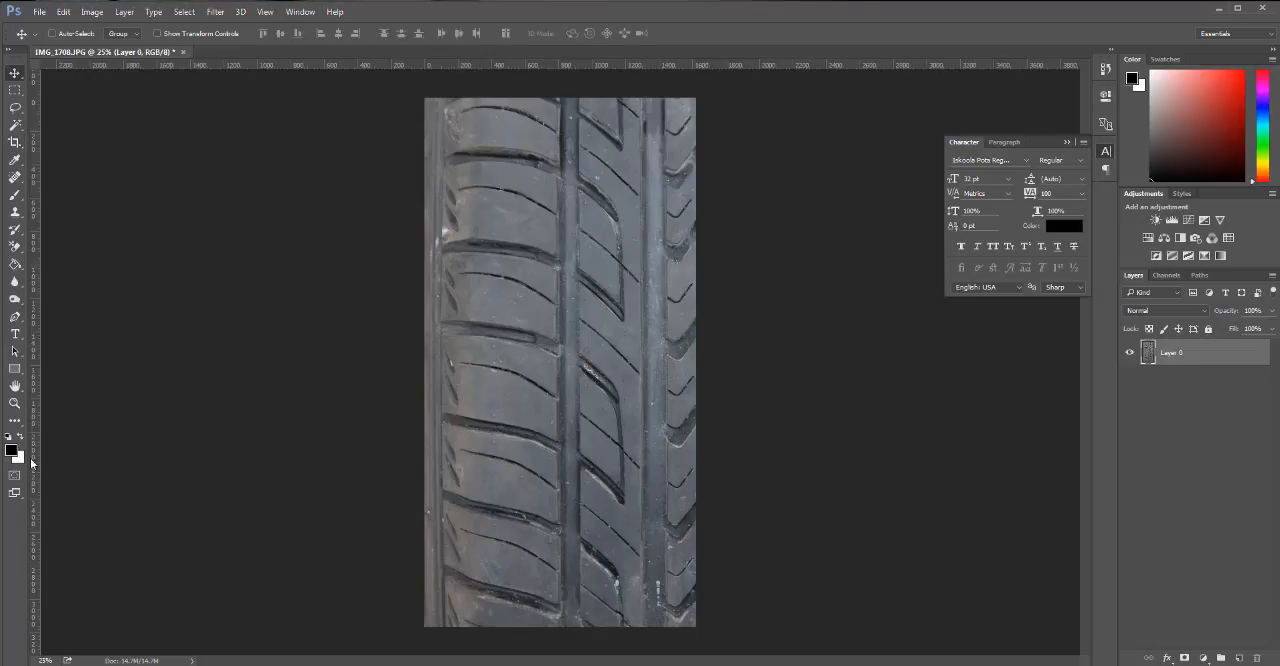
{"action": "left_click_drag", "start_coordinate": [36, 462], "coordinate": [37, 540]}
{"action": "left_click", "coordinate": [64, 13]}
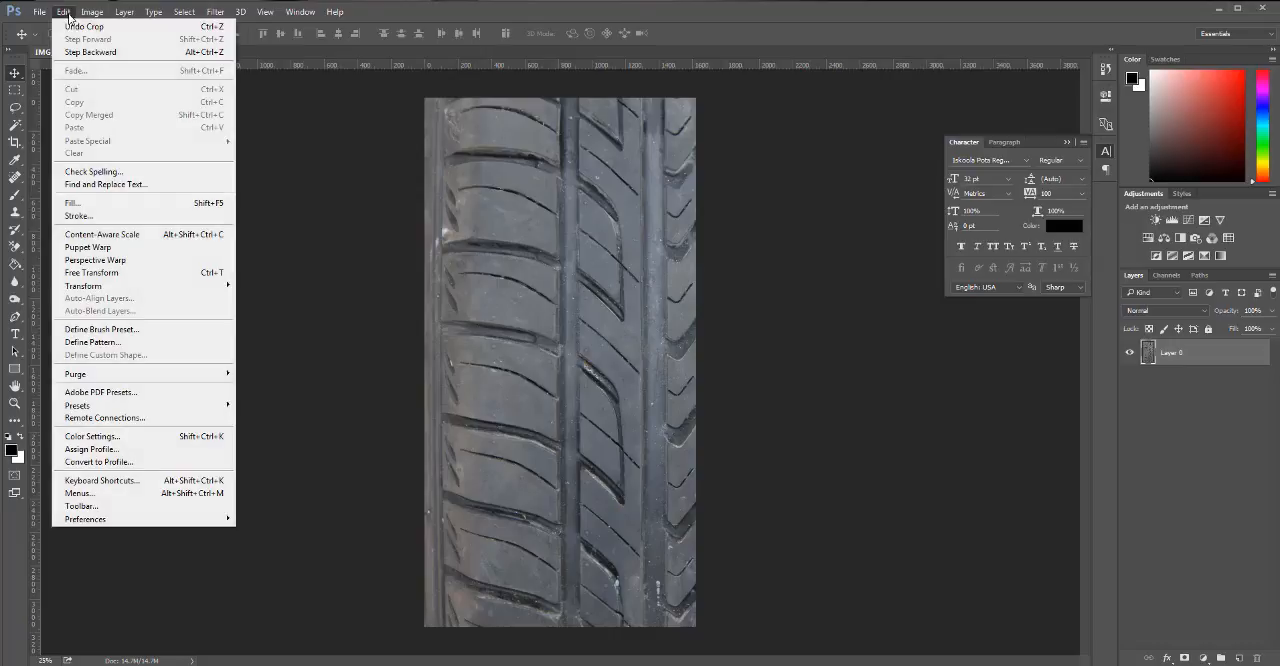
{"action": "left_click", "coordinate": [88, 248]}
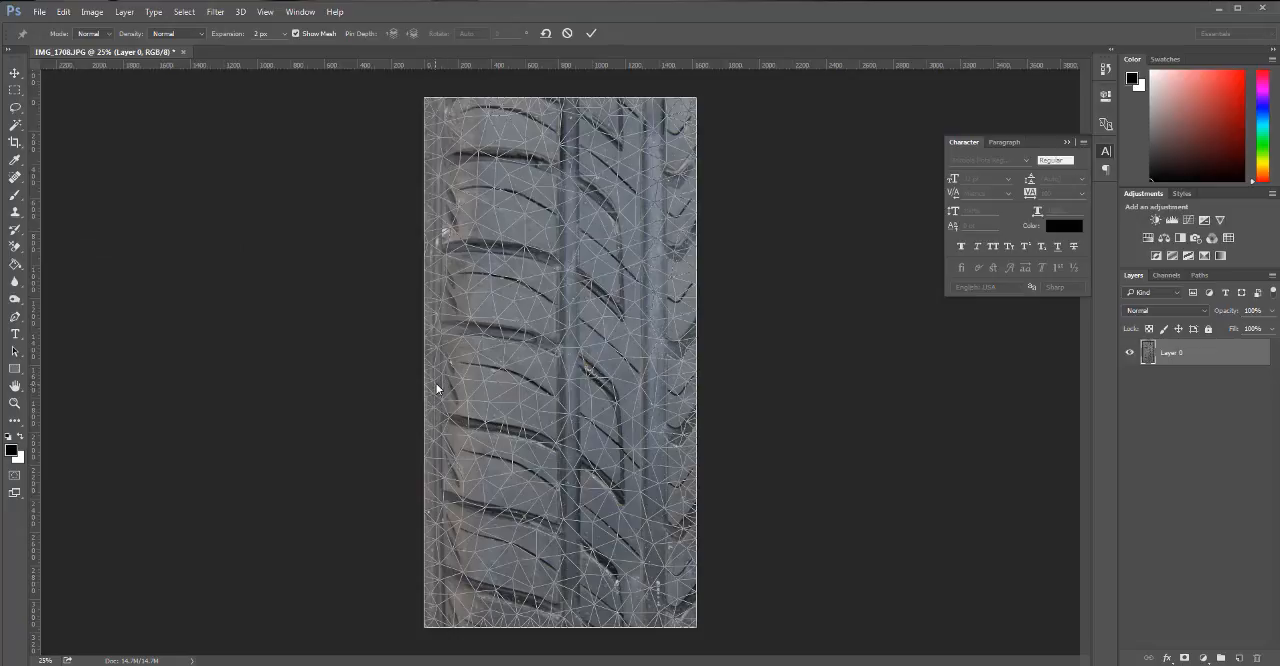
{"action": "left_click", "coordinate": [19, 77]}
{"action": "left_click", "coordinate": [660, 268]}
{"action": "left_click", "coordinate": [17, 75]}
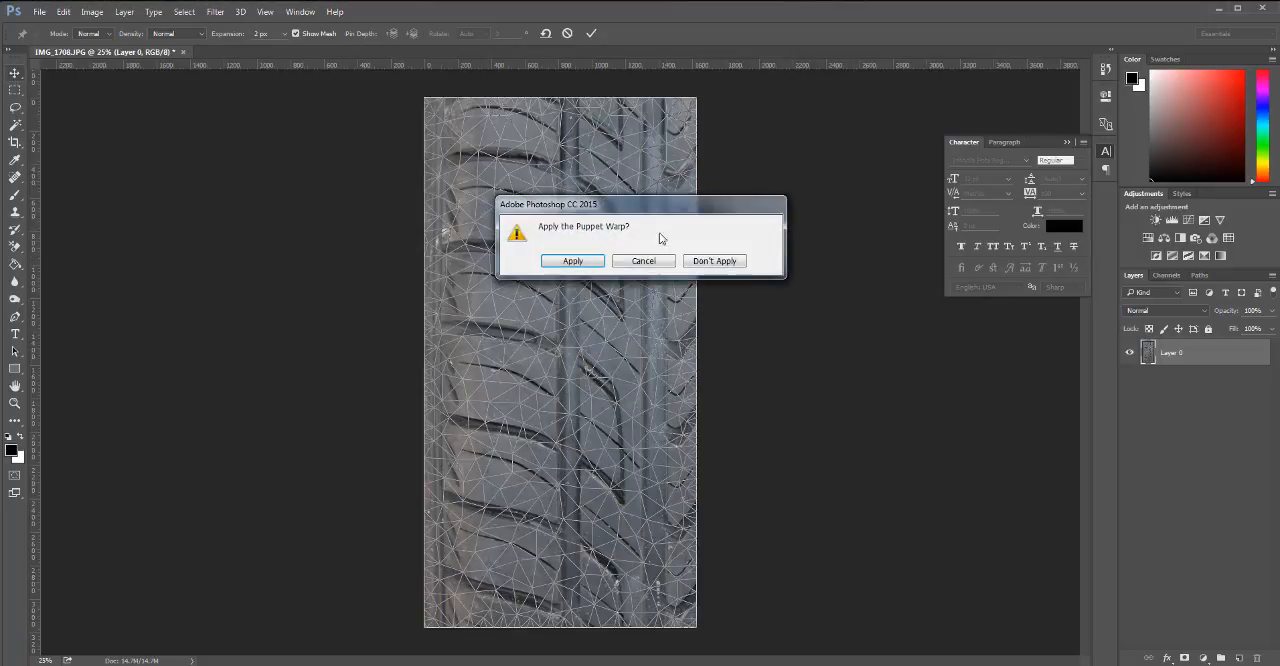
{"action": "left_click", "coordinate": [700, 261]}
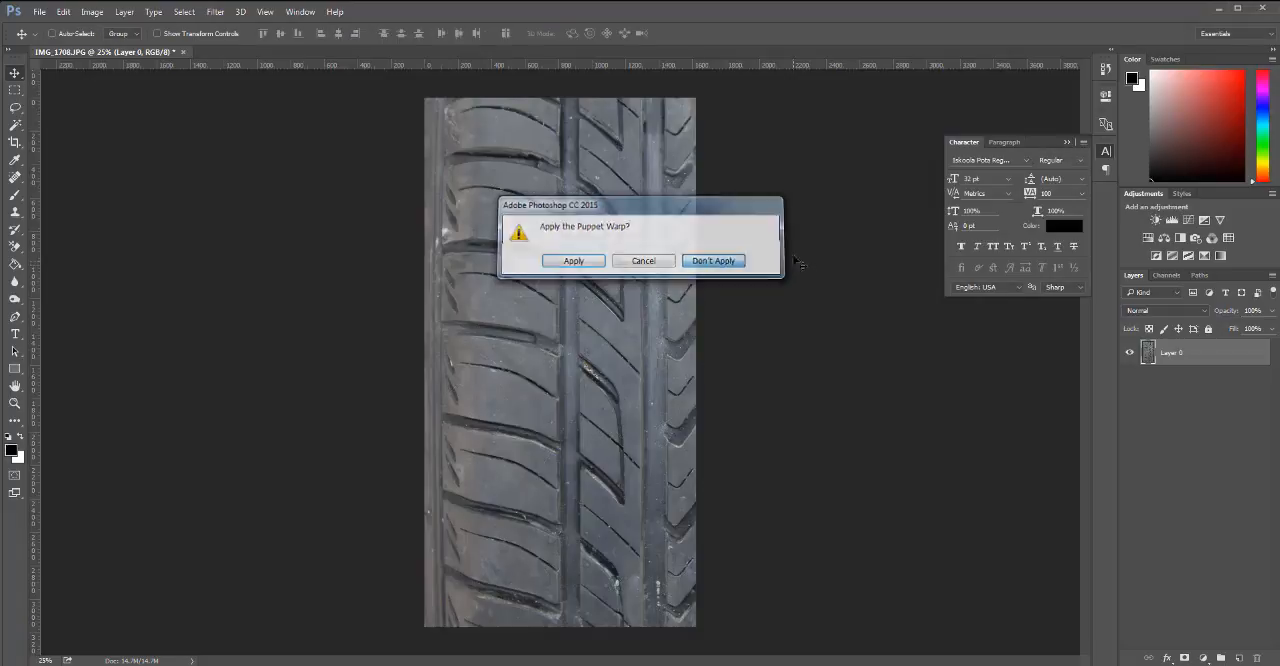
Start a Warp transform on the tire layer and nudge its left-edge handles and inner-left grid area to straighten the outer groove.
{"action": "left_click", "coordinate": [92, 12]}
{"action": "left_click", "coordinate": [124, 12]}
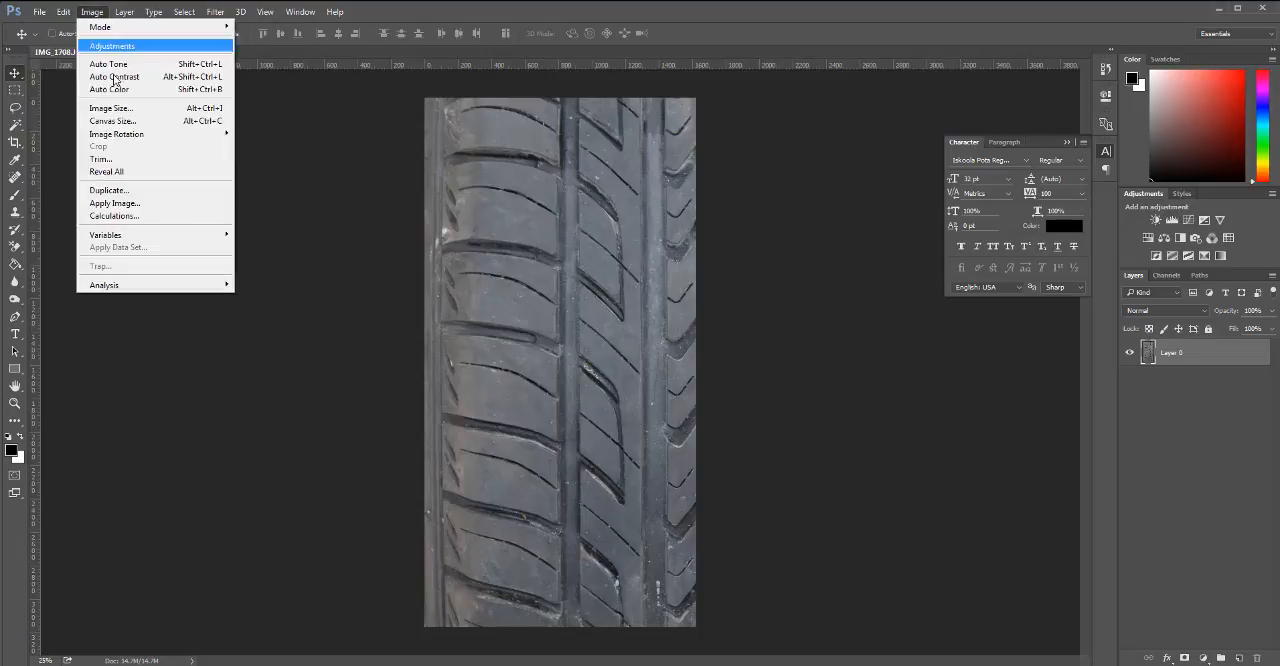
{"action": "left_click", "coordinate": [92, 12]}
{"action": "left_click", "coordinate": [63, 12]}
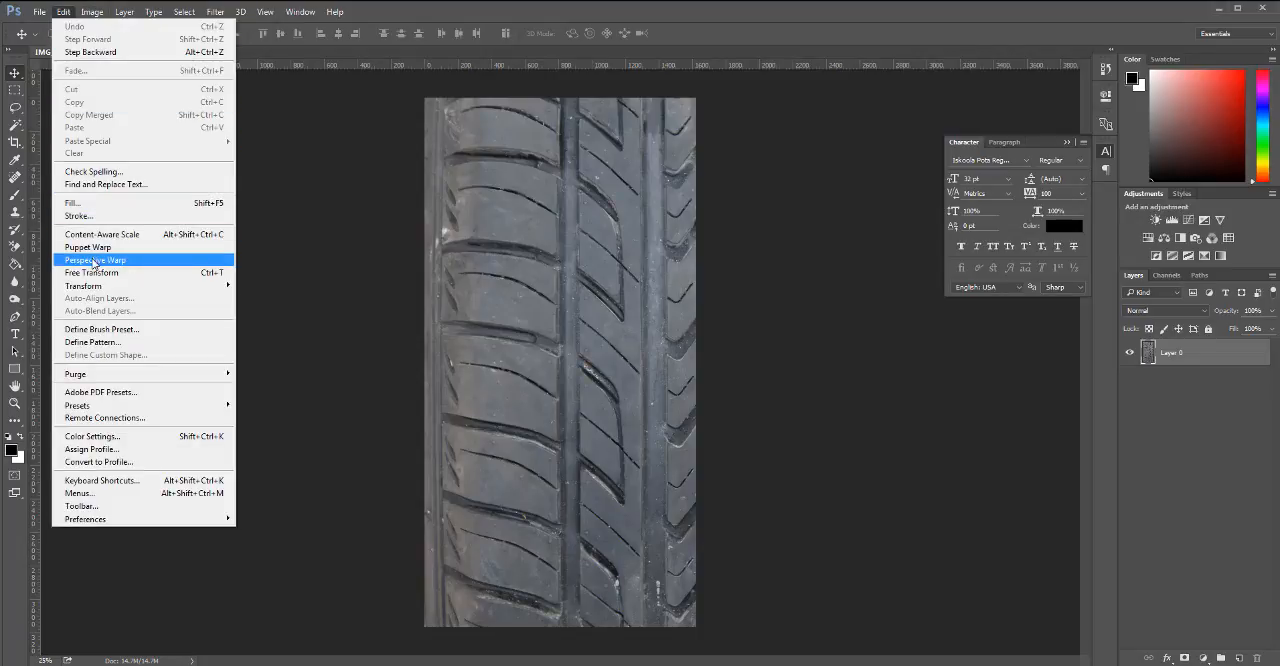
{"action": "mouse_move", "coordinate": [94, 285]}
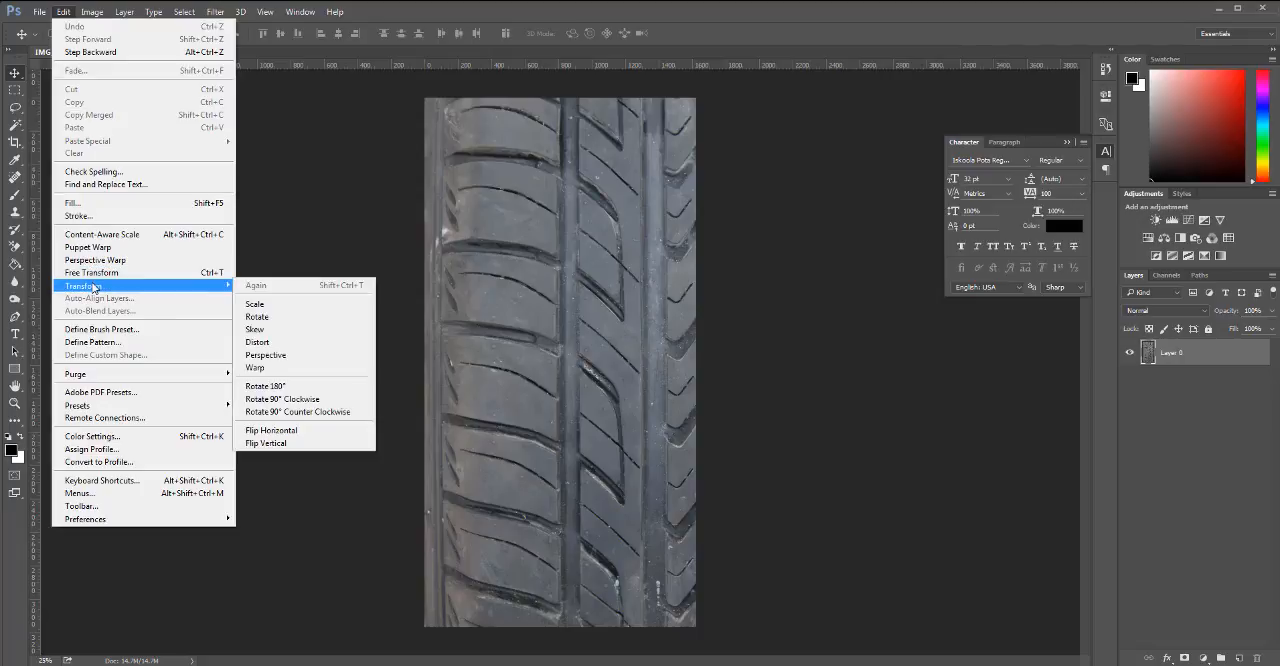
{"action": "left_click", "coordinate": [258, 368]}
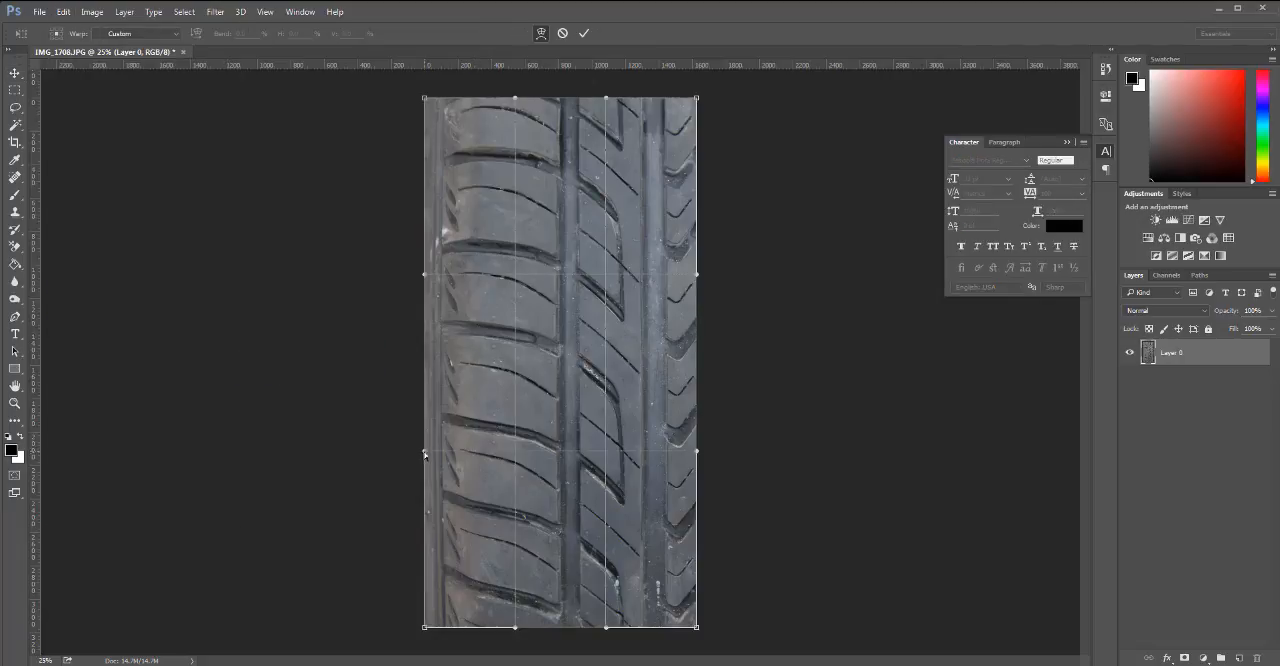
{"action": "left_click_drag", "start_coordinate": [428, 455], "coordinate": [432, 455]}
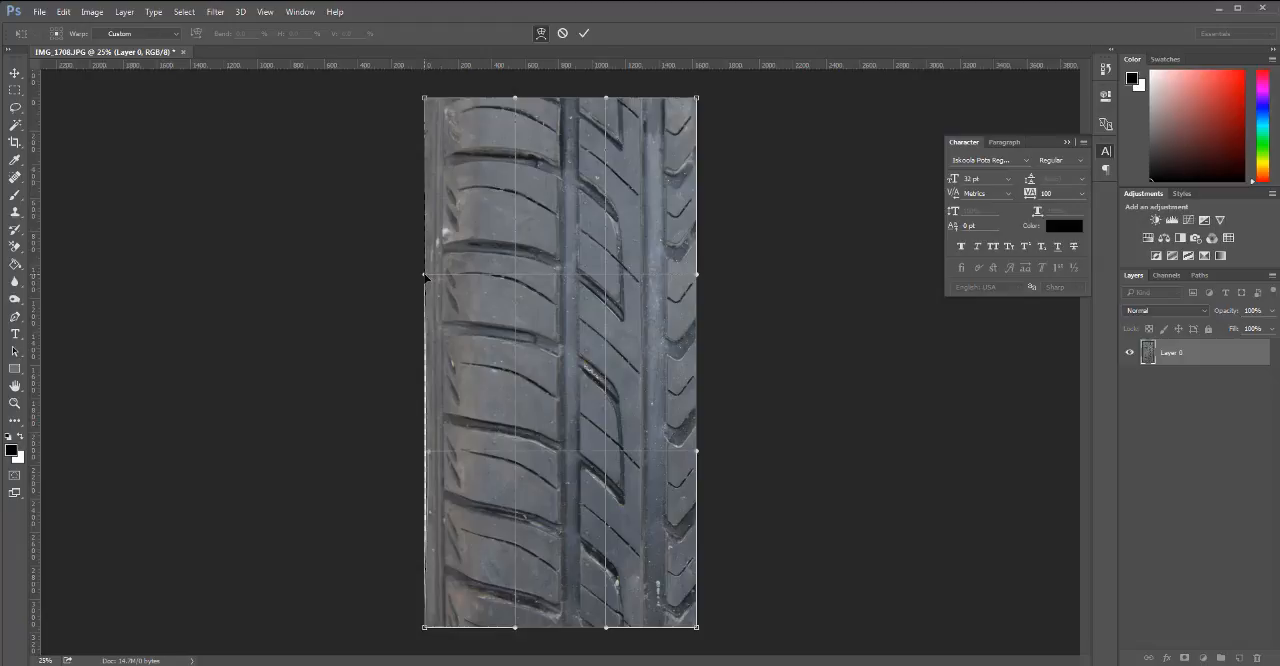
{"action": "left_click_drag", "start_coordinate": [425, 277], "coordinate": [428, 278]}
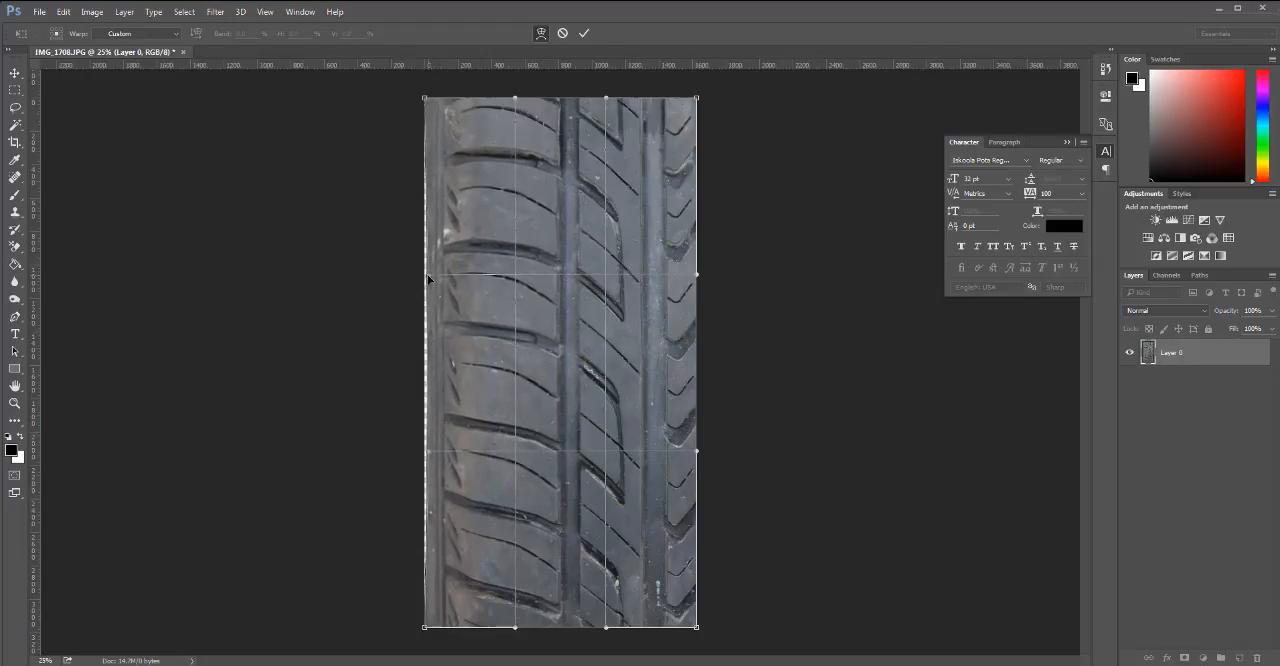
{"action": "left_click_drag", "start_coordinate": [519, 454], "coordinate": [516, 455]}
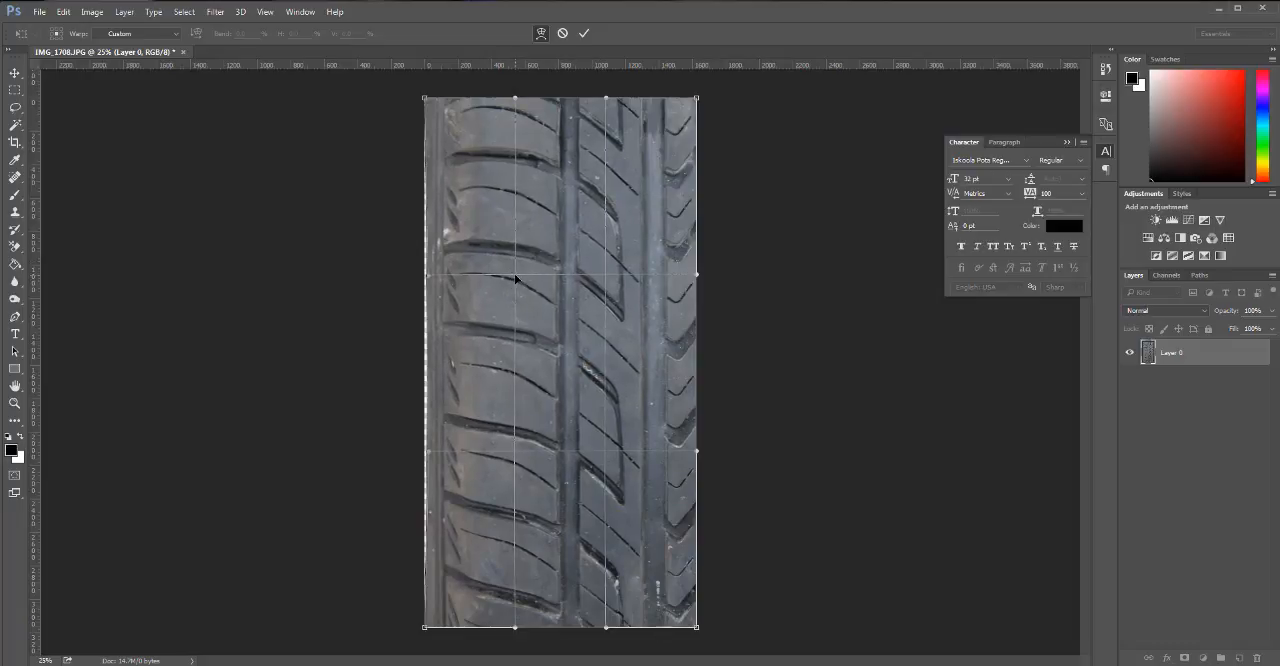
Place four vertical guides along the outer groove, the inner edge of the wide groove and both edges of the next groove.
{"action": "left_click_drag", "start_coordinate": [35, 412], "coordinate": [576, 473]}
{"action": "left_click_drag", "start_coordinate": [36, 470], "coordinate": [443, 515]}
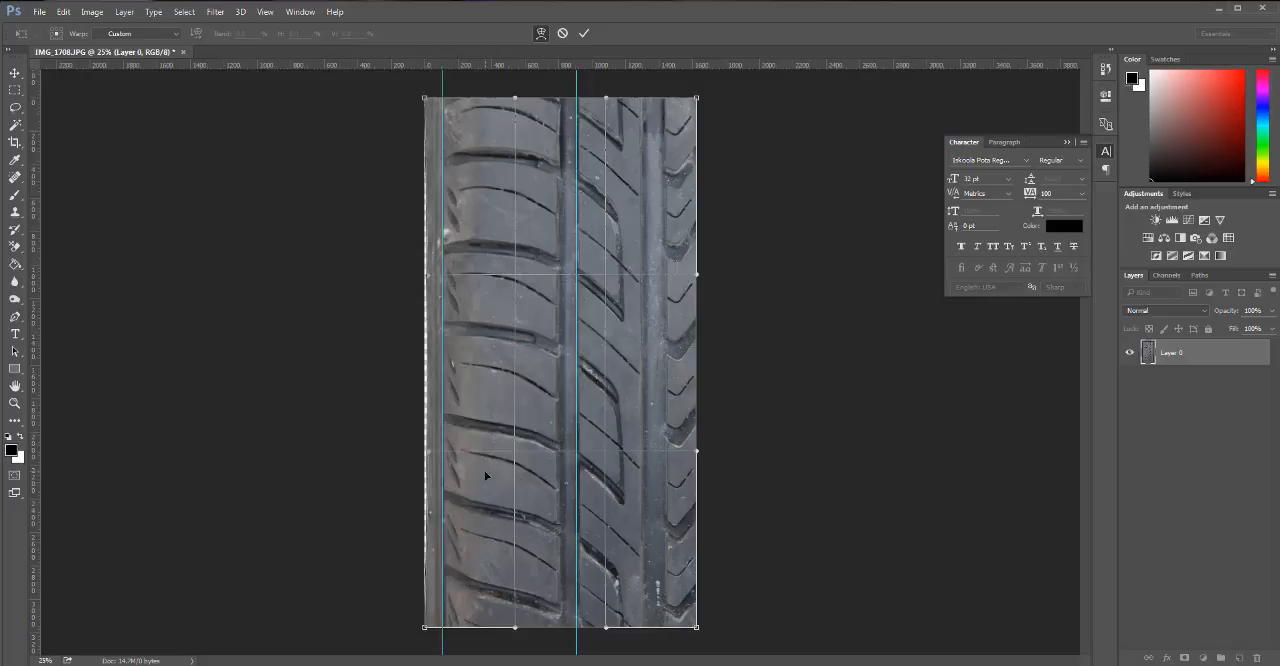
{"action": "left_click_drag", "start_coordinate": [43, 466], "coordinate": [642, 531]}
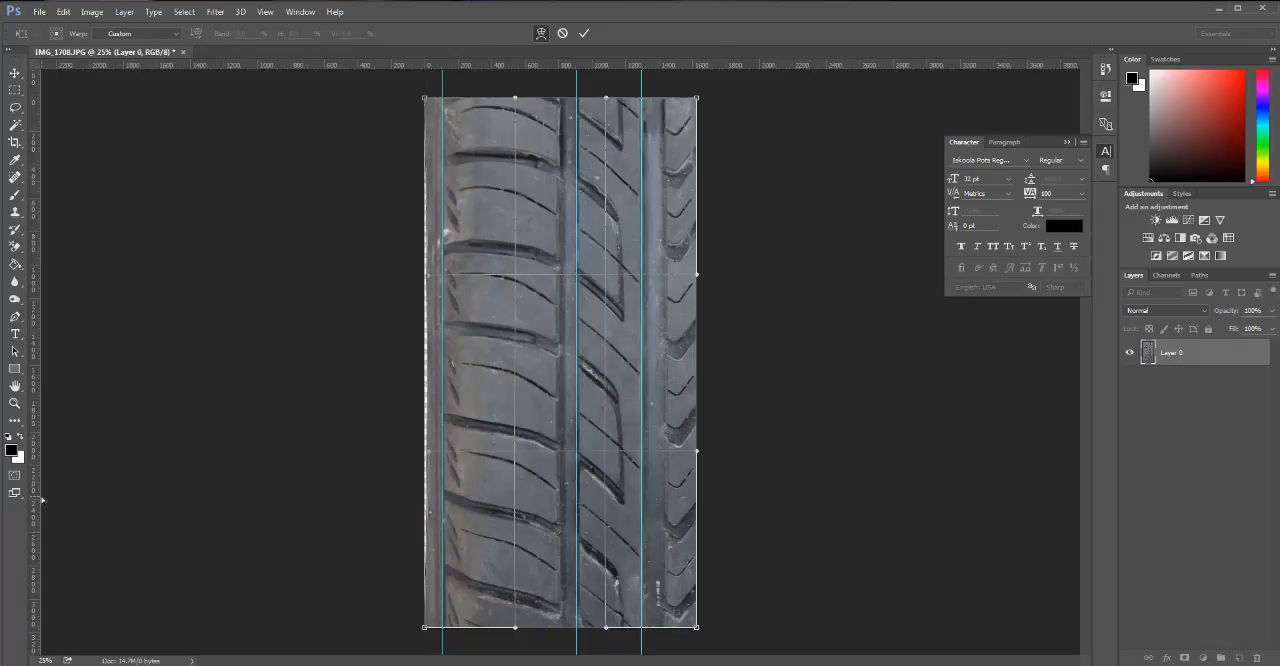
{"action": "left_click_drag", "start_coordinate": [38, 502], "coordinate": [667, 500]}
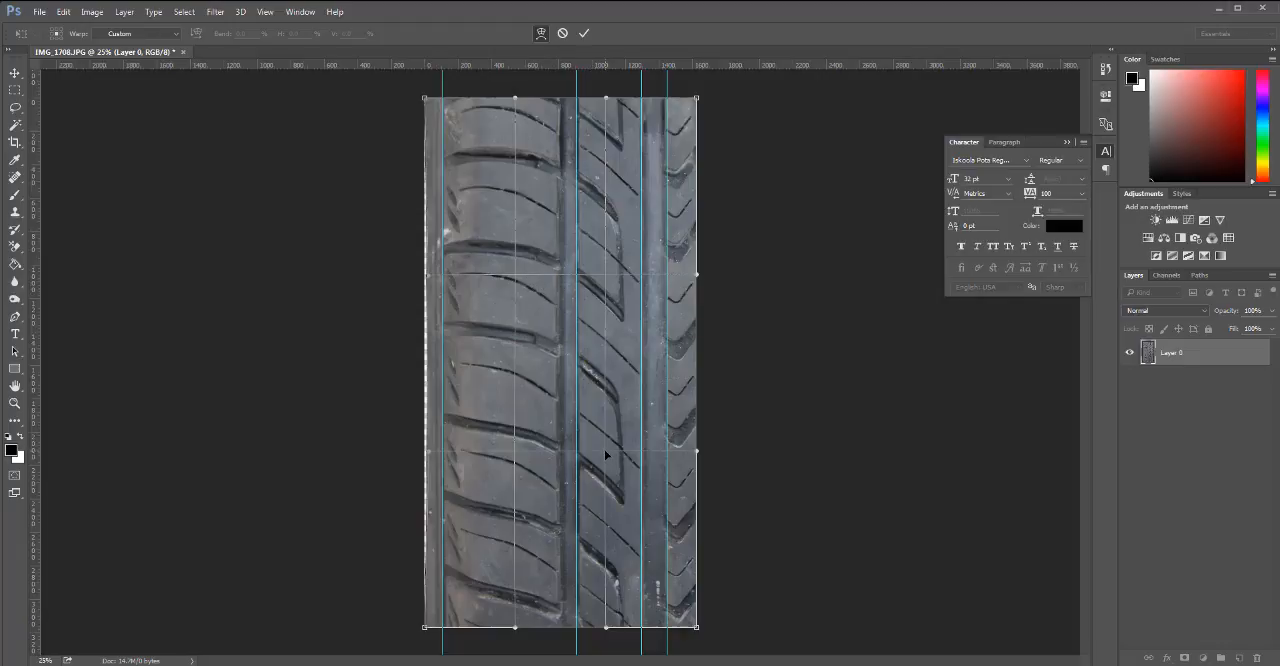
Nudge the warp's inner grid areas and the left handle on its upper edge slightly left to line the grooves up with the guides.
{"action": "left_click_drag", "start_coordinate": [605, 455], "coordinate": [604, 455]}
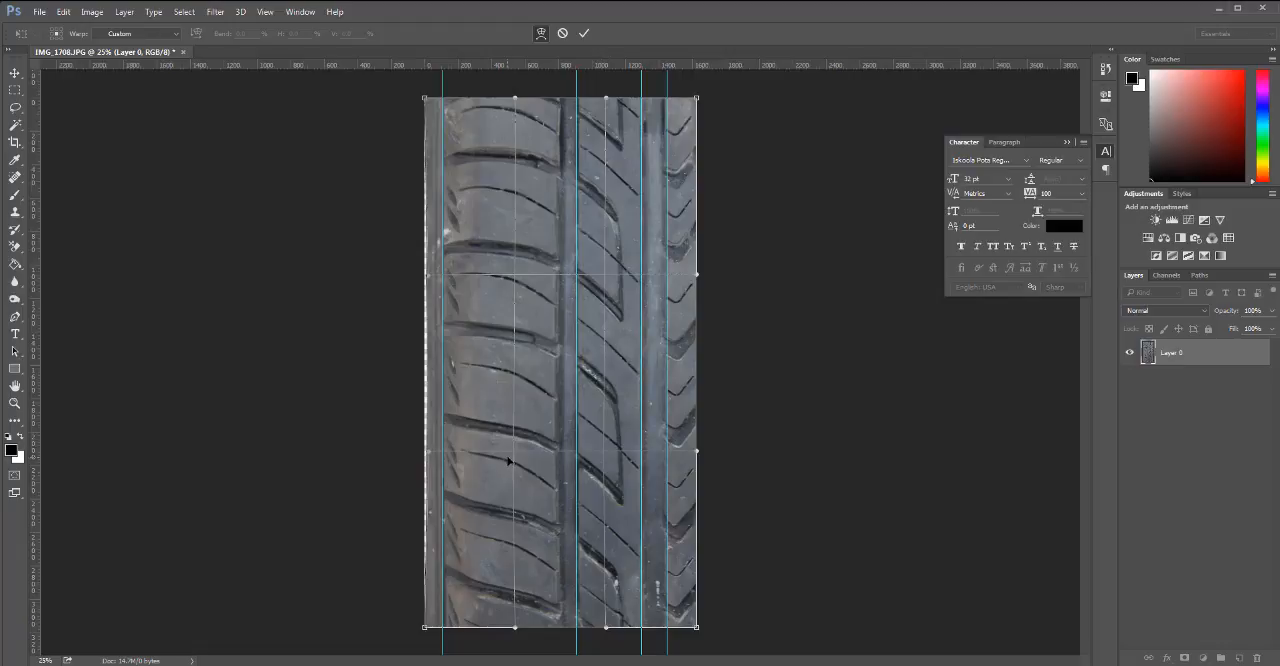
{"action": "left_click_drag", "start_coordinate": [518, 458], "coordinate": [515, 458]}
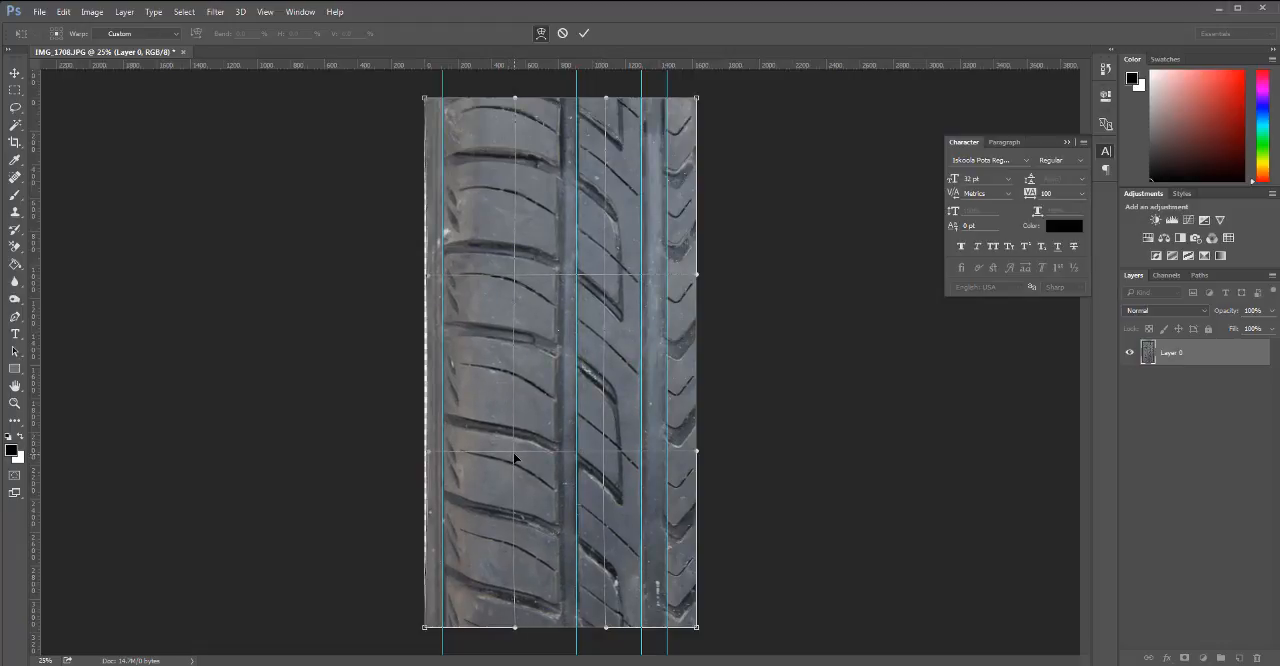
{"action": "left_click_drag", "start_coordinate": [514, 273], "coordinate": [513, 272]}
{"action": "left_click_drag", "start_coordinate": [515, 99], "coordinate": [509, 97]}
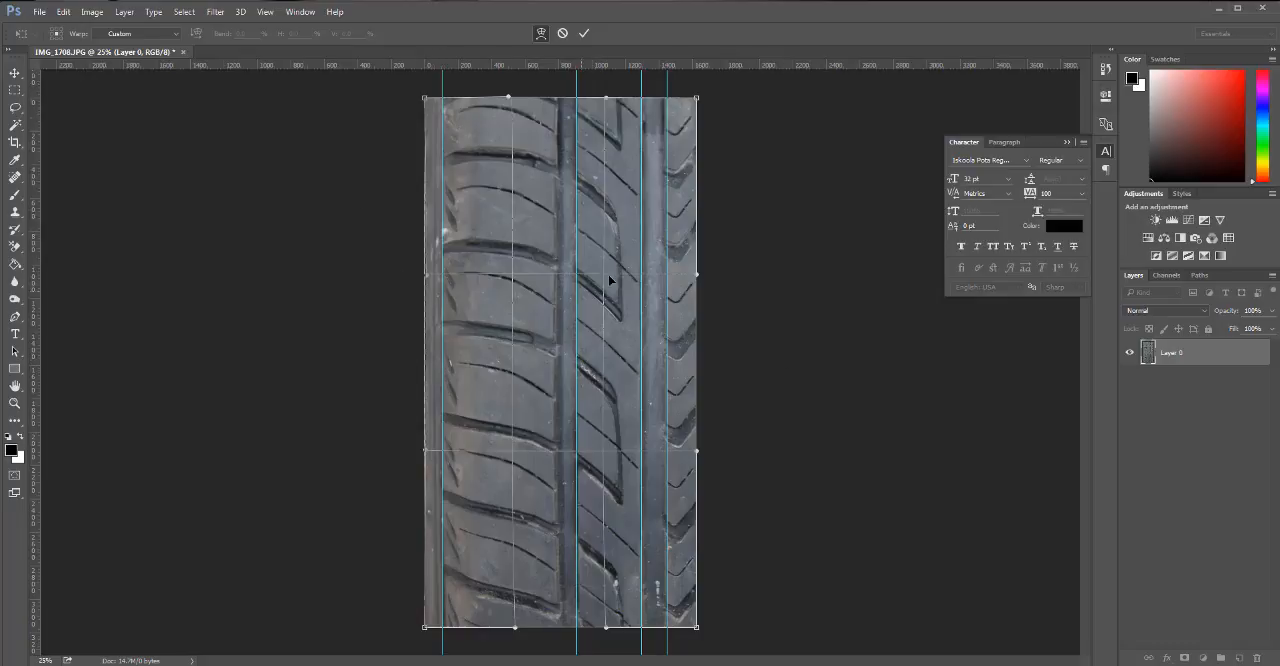
Add a vertical guide at about 810 px along the wide groove's left edge and shift the warp's nearby upper and lower edge handles left.
{"action": "left_click_drag", "start_coordinate": [38, 390], "coordinate": [558, 447]}
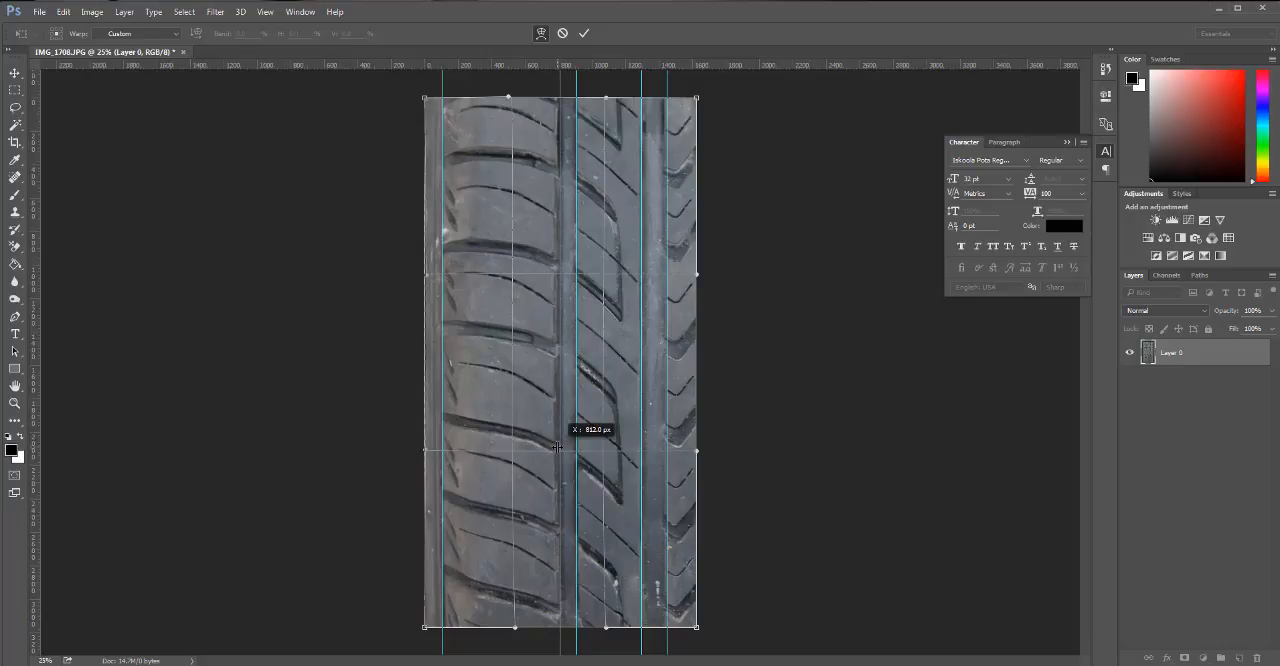
{"action": "left_click_drag", "start_coordinate": [557, 446], "coordinate": [558, 446]}
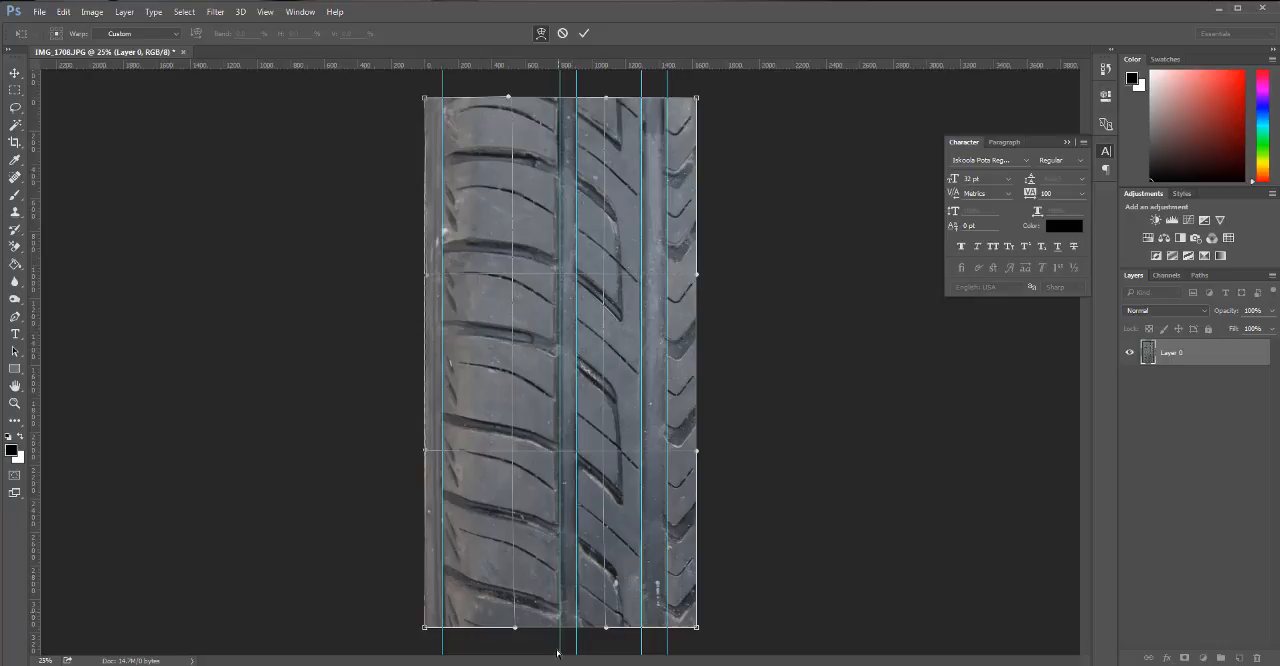
{"action": "left_click_drag", "start_coordinate": [514, 630], "coordinate": [492, 629]}
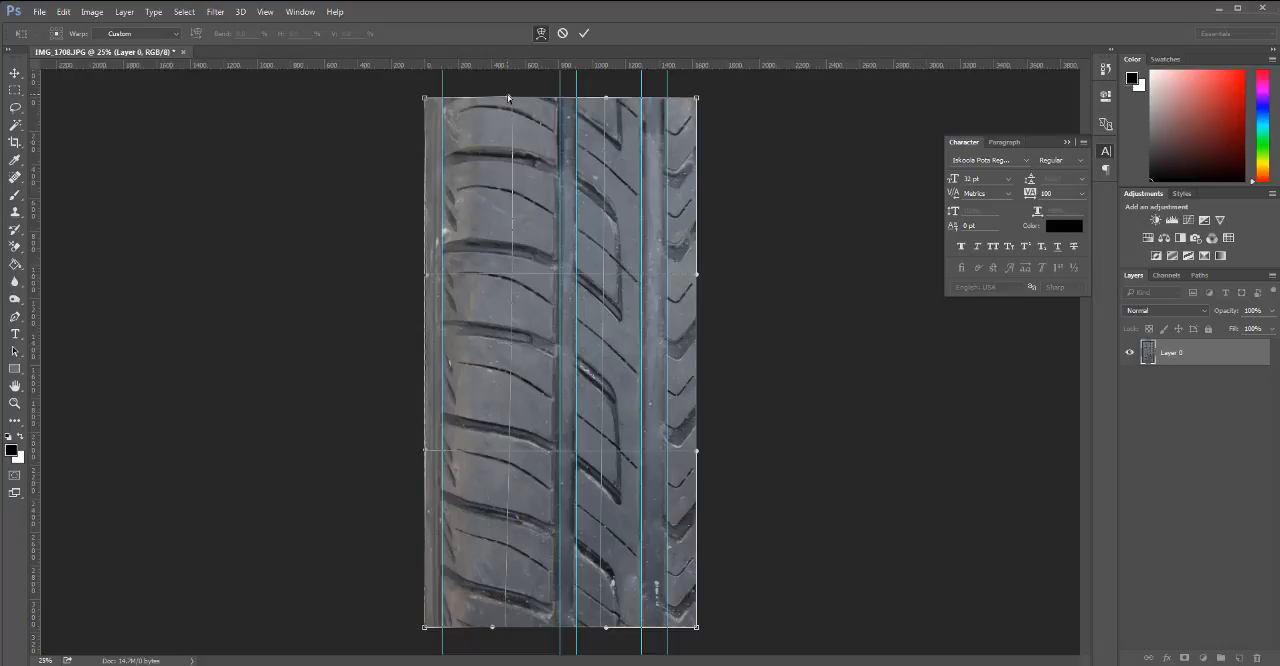
{"action": "left_click_drag", "start_coordinate": [508, 98], "coordinate": [501, 97]}
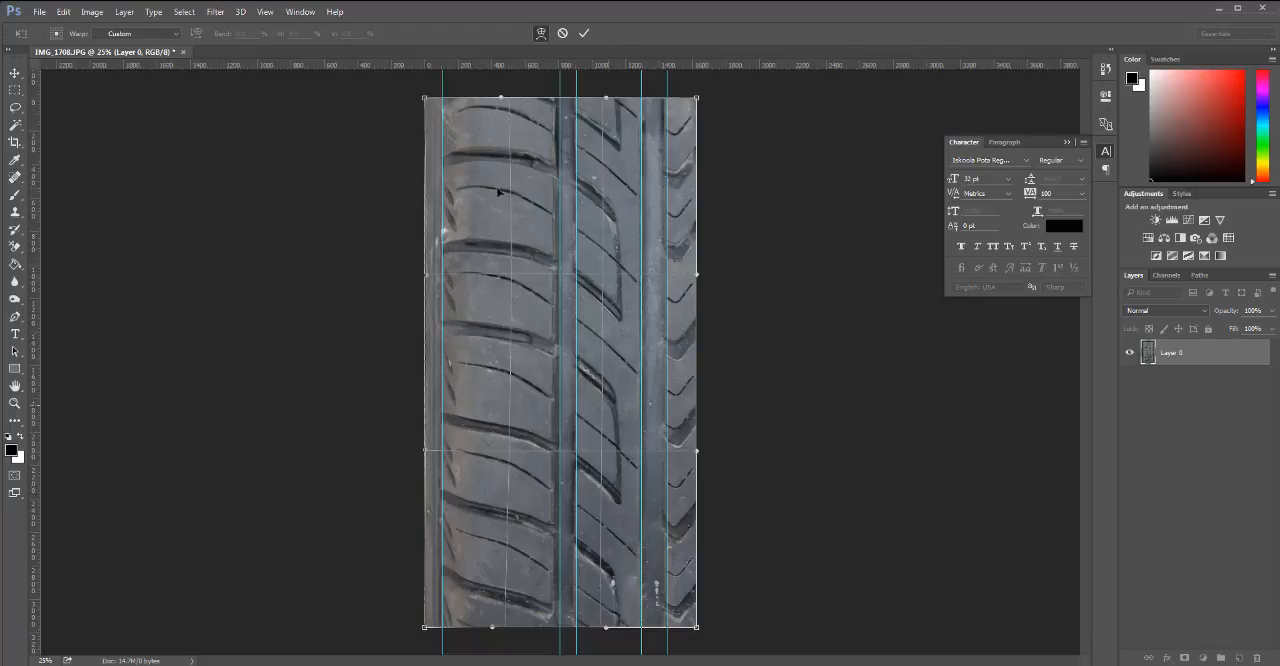
Place horizontal guides at the lower tips of two neighbouring curved grooves to mark one tread repeat, and apply the warp.
{"action": "left_click_drag", "start_coordinate": [482, 449], "coordinate": [500, 506]}
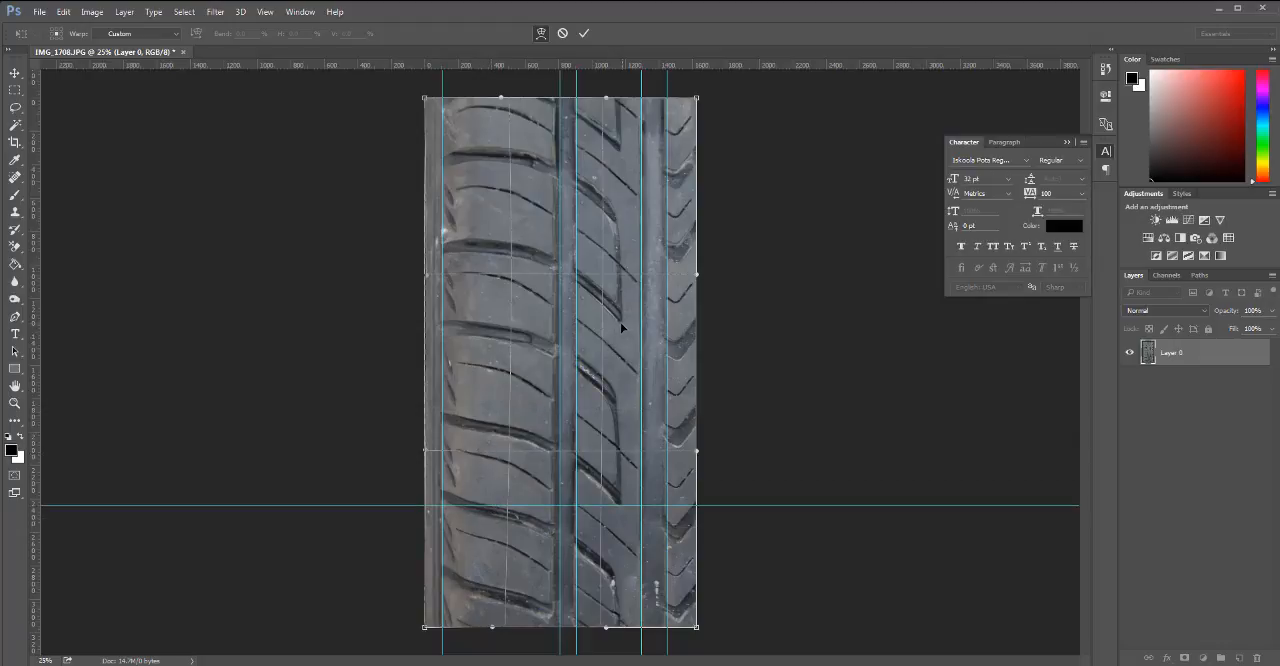
{"action": "left_click_drag", "start_coordinate": [484, 93], "coordinate": [479, 322]}
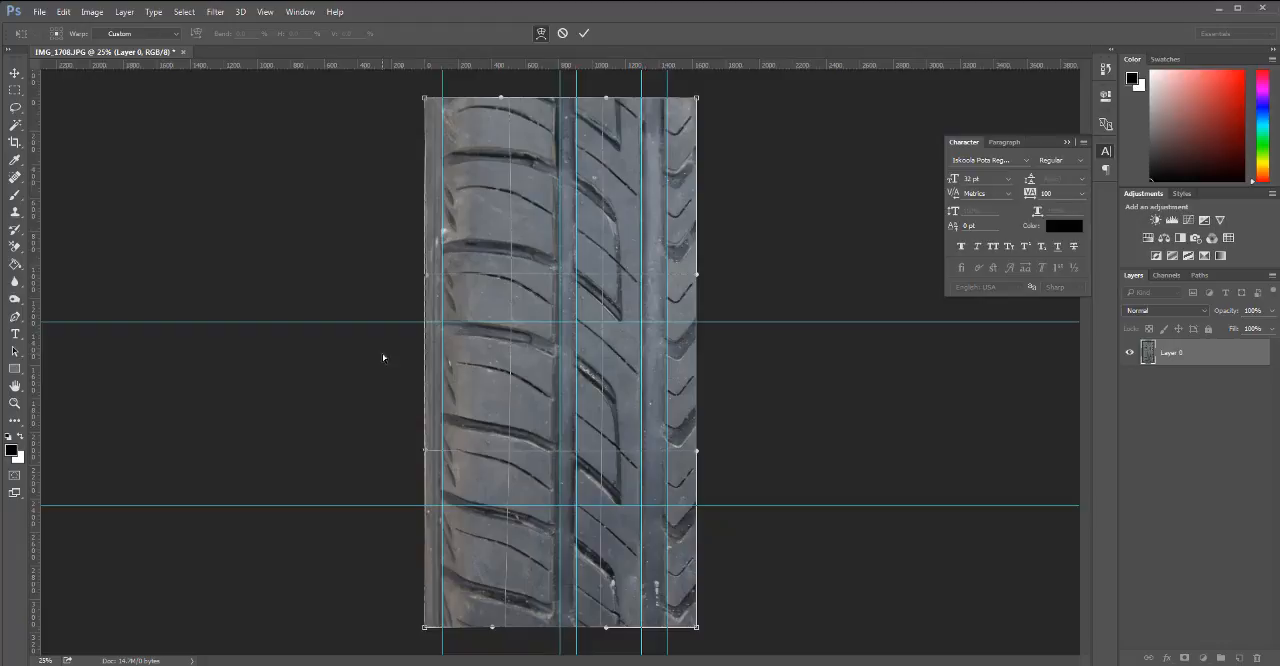
{"action": "key", "text": "Return"}
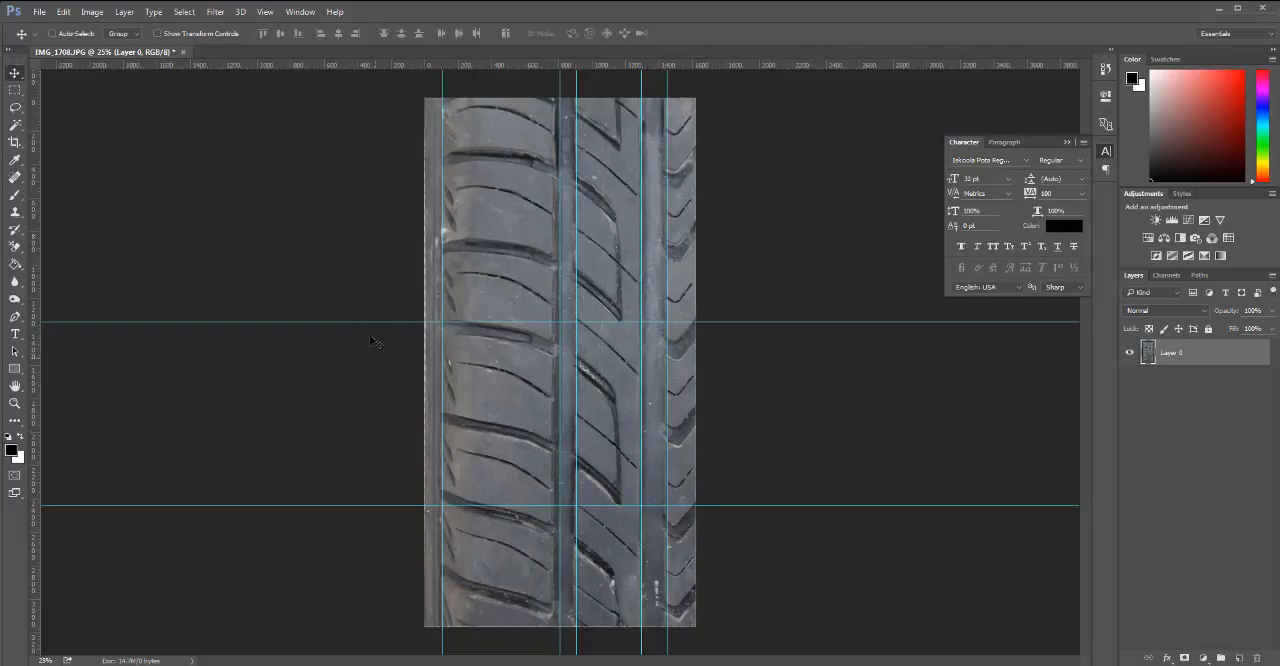
Remove all horizontal and vertical guides from the image.
{"action": "left_click_drag", "start_coordinate": [404, 322], "coordinate": [414, 50]}
{"action": "left_click_drag", "start_coordinate": [368, 507], "coordinate": [364, 44]}
{"action": "left_click_drag", "start_coordinate": [443, 80], "coordinate": [30, 185]}
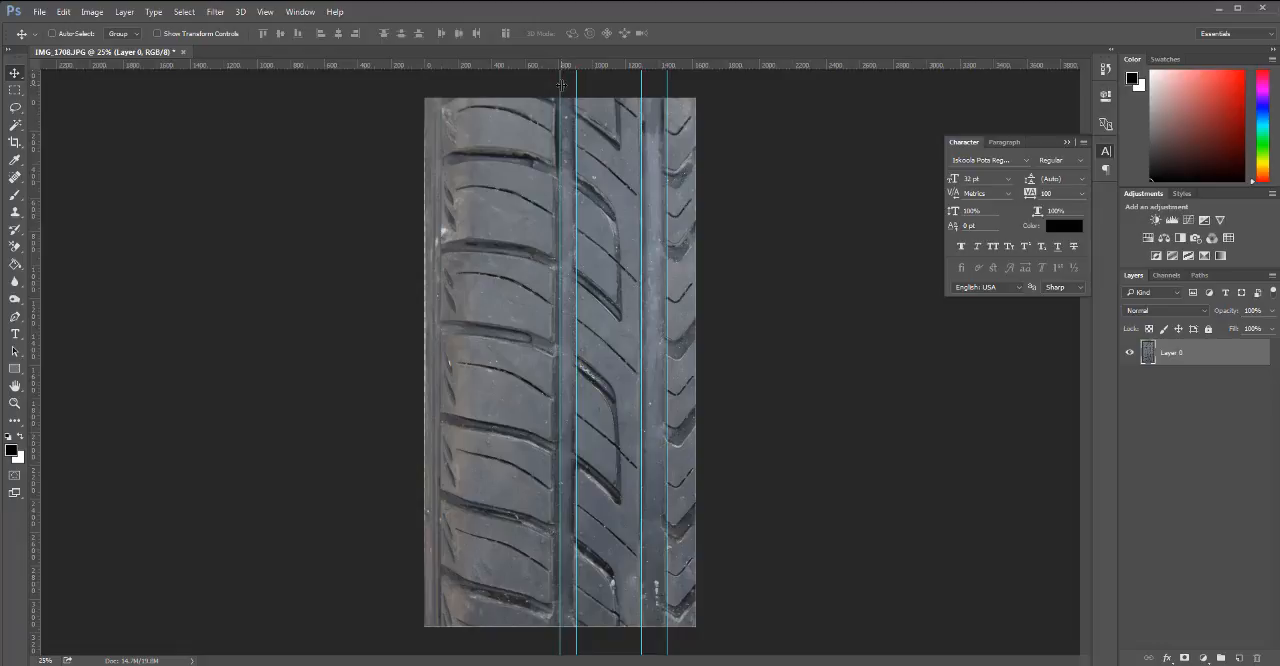
{"action": "left_click_drag", "start_coordinate": [561, 84], "coordinate": [32, 182]}
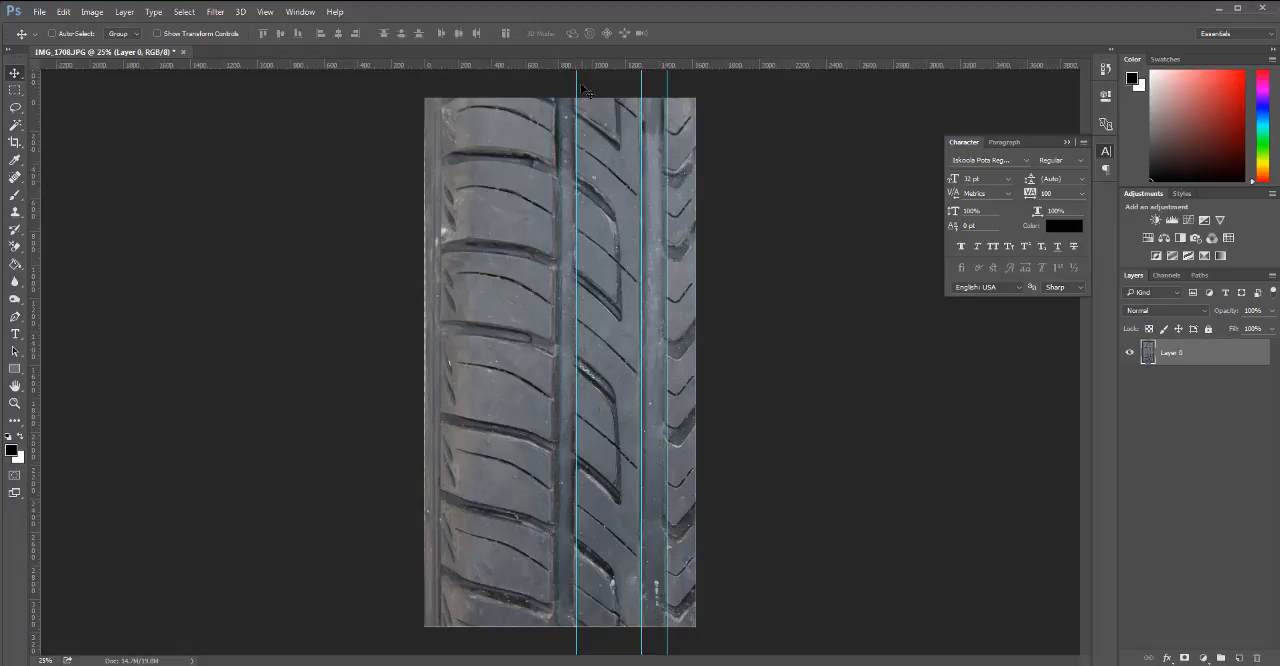
{"action": "left_click_drag", "start_coordinate": [577, 86], "coordinate": [51, 208]}
{"action": "left_click_drag", "start_coordinate": [641, 86], "coordinate": [30, 226]}
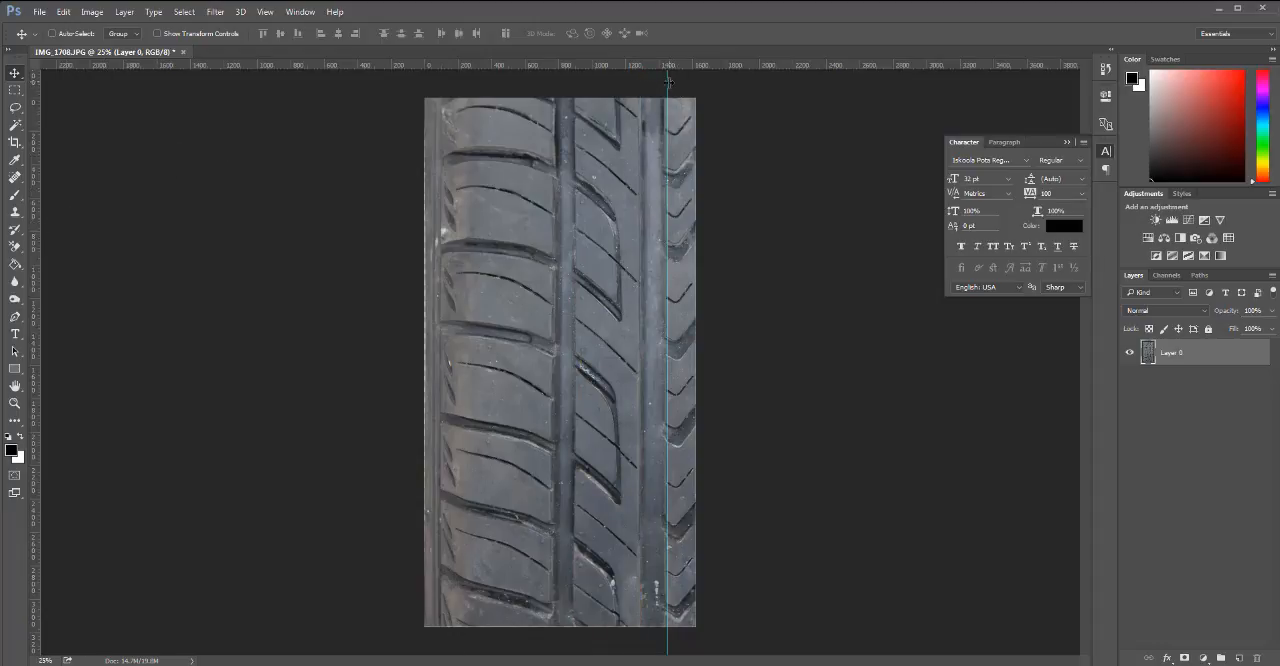
{"action": "left_click_drag", "start_coordinate": [668, 82], "coordinate": [35, 237]}
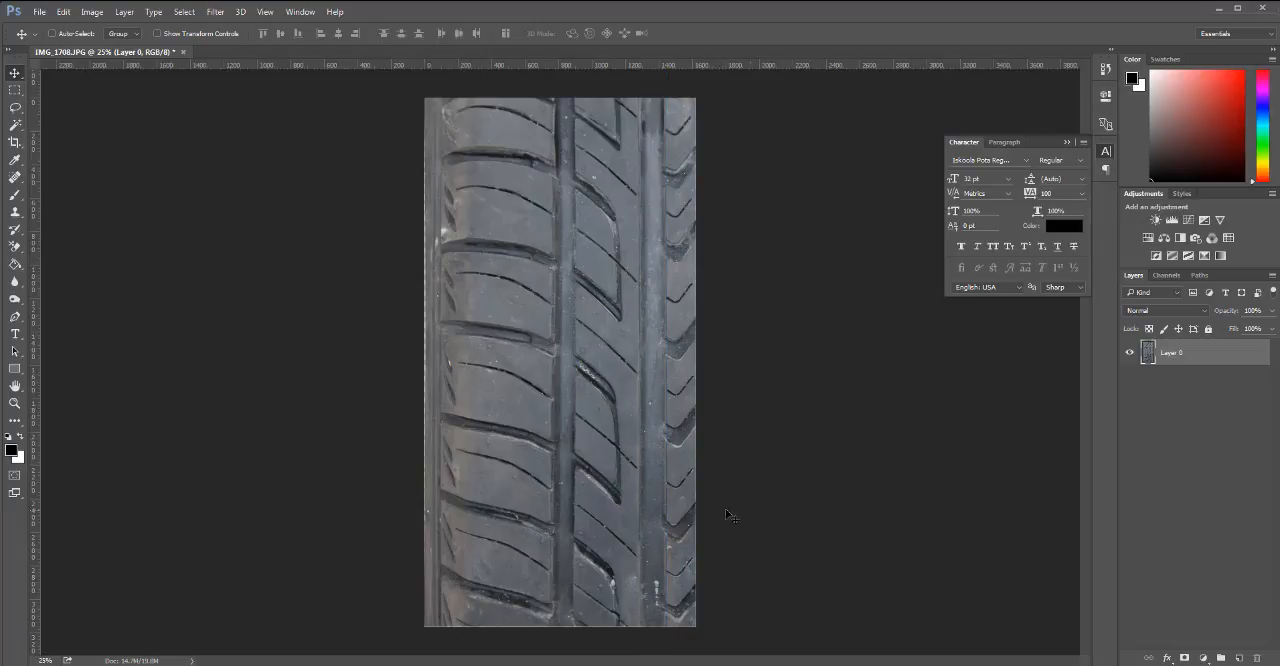
Crop the image's height to one repeat of the tread pattern, about 1090 px tall, keeping the full width.
{"action": "key", "text": "c"}
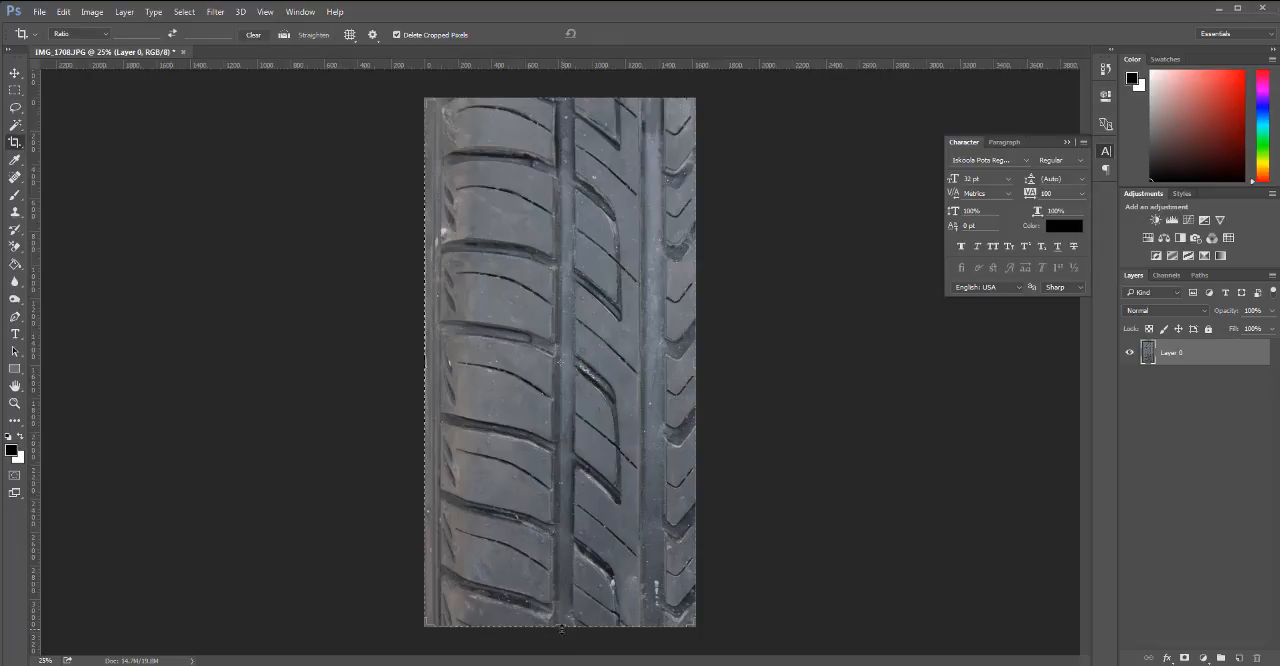
{"action": "left_click_drag", "start_coordinate": [561, 629], "coordinate": [567, 568]}
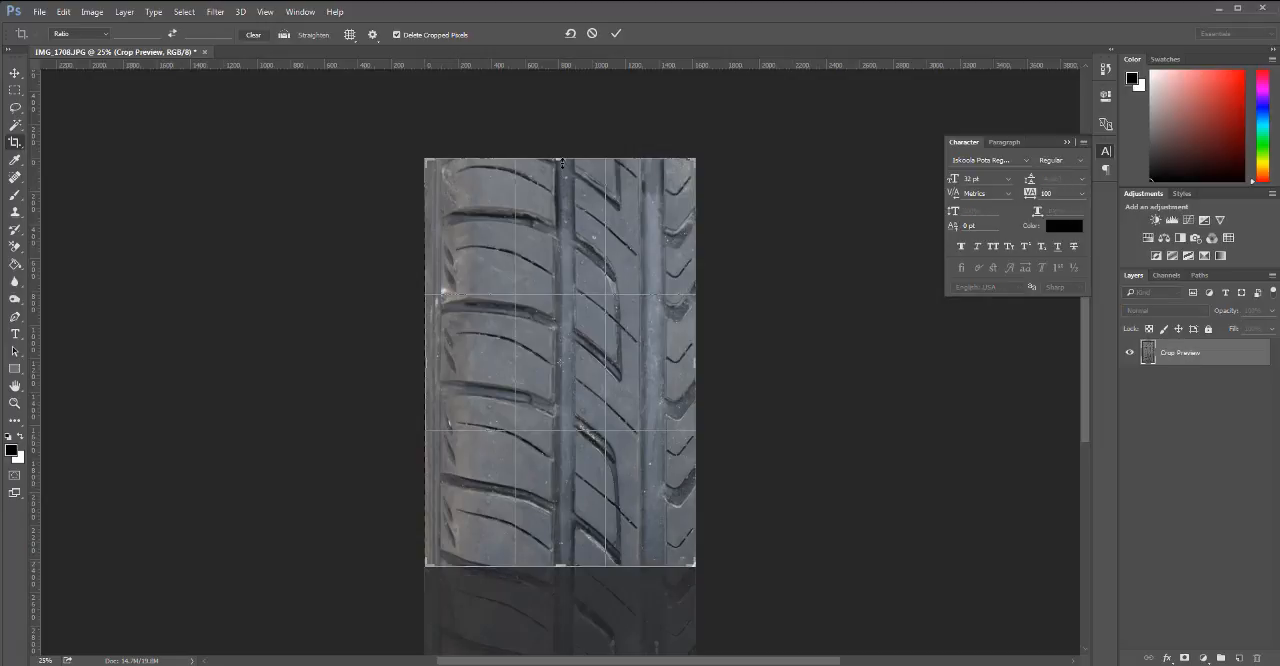
{"action": "left_click_drag", "start_coordinate": [562, 162], "coordinate": [563, 271]}
{"action": "key", "text": "Return"}
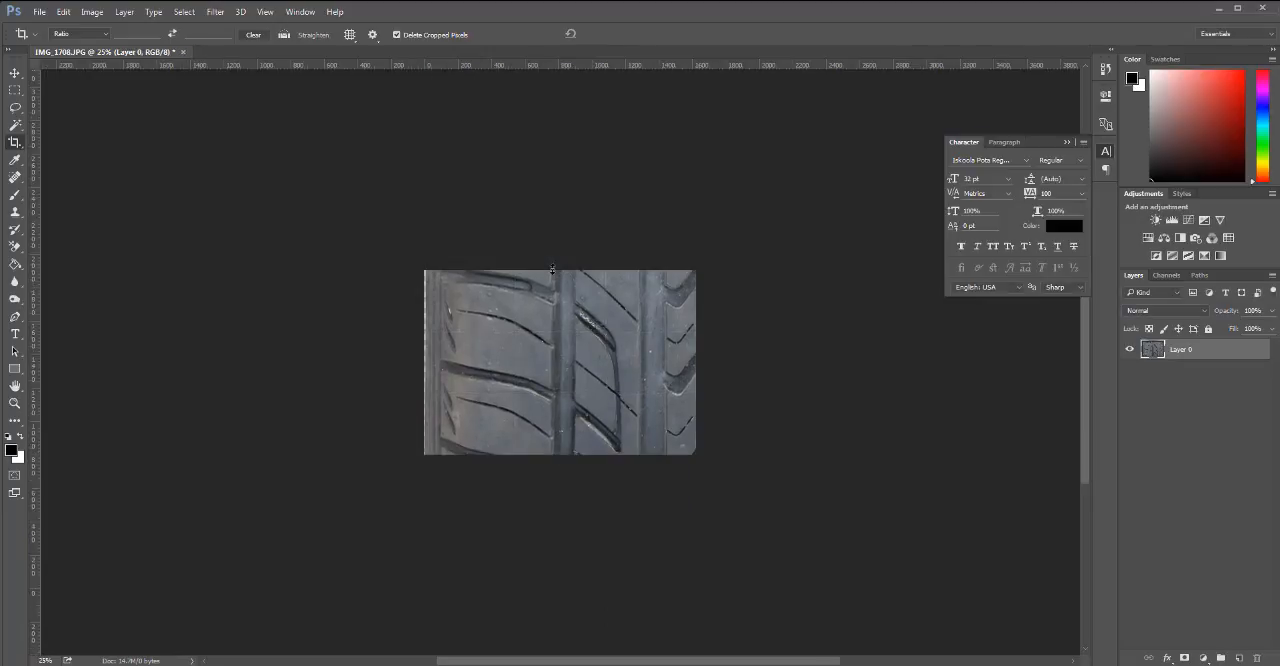
Crop the thin uneven sliver off the image's left edge.
{"action": "key", "text": "ctrl+plus"}
{"action": "key", "text": "ctrl+plus"}
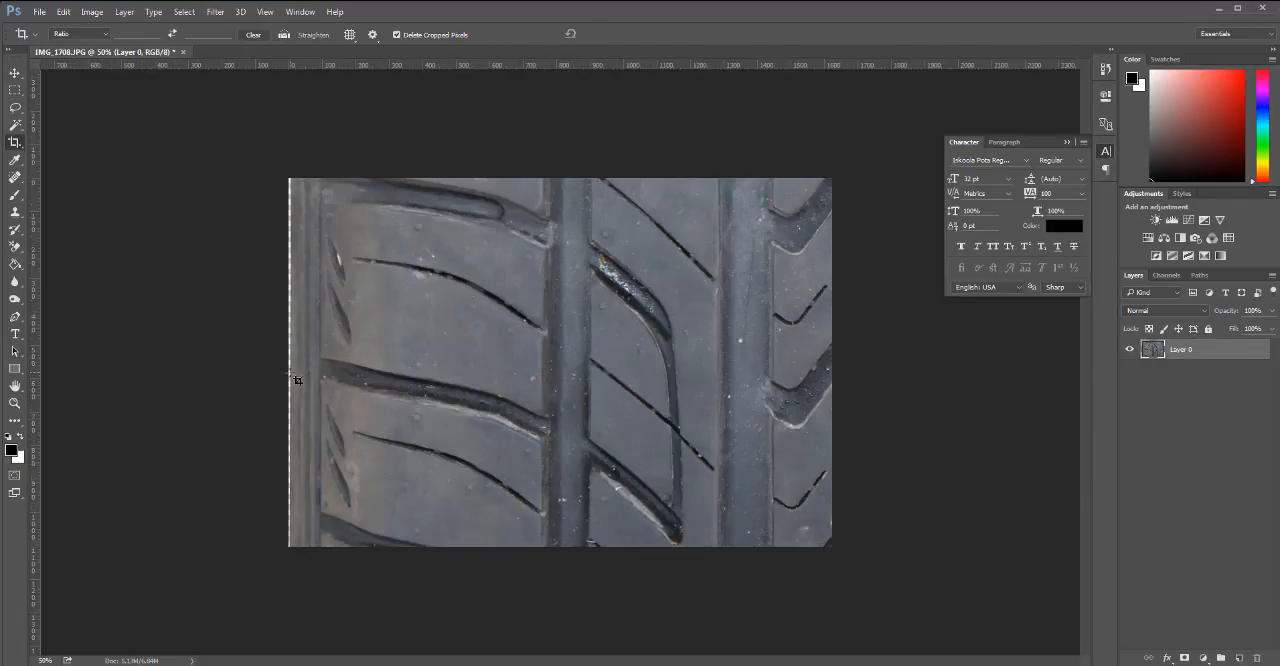
{"action": "mouse_move", "coordinate": [289, 361]}
{"action": "left_mouse_down"}
{"action": "mouse_move", "coordinate": [278, 362]}
{"action": "mouse_move", "coordinate": [290, 369]}
{"action": "left_mouse_up"}
{"action": "key", "text": "Return"}
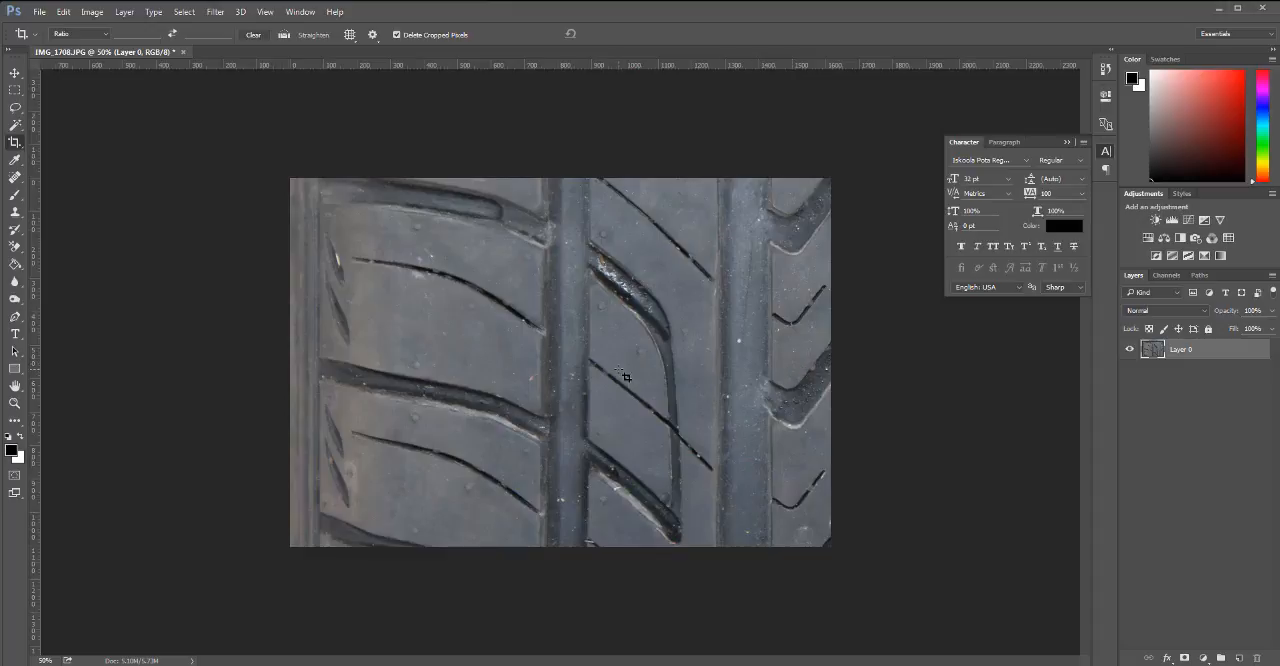
{"action": "key", "text": "h"}
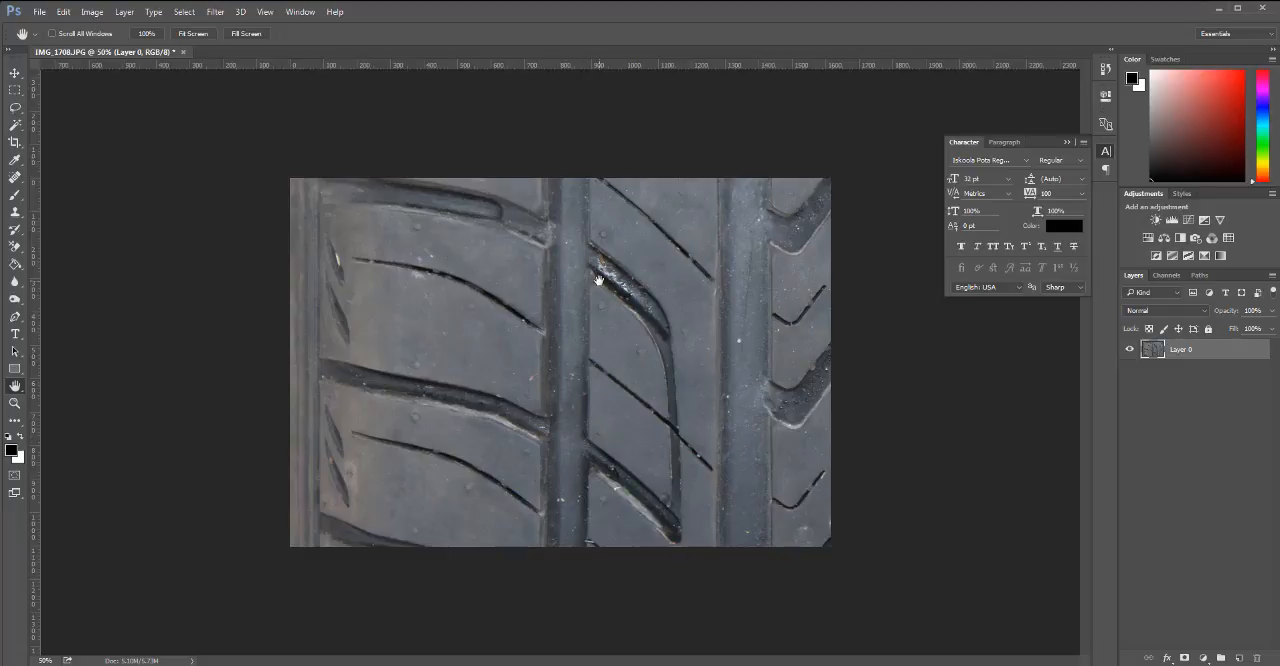
Clone dark rubber over the bright glare at the upper end of the middle rib's curved groove, using the Clone Stamp with a 25 px brush.
{"action": "left_click", "coordinate": [17, 178]}
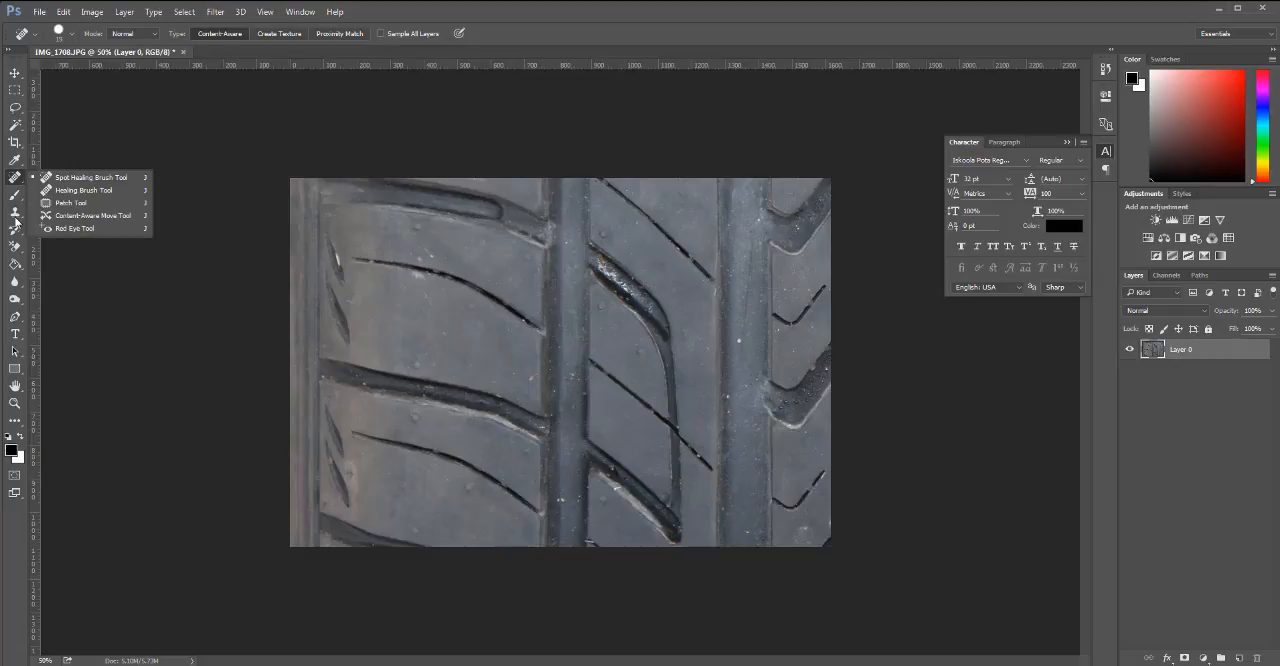
{"action": "left_click", "coordinate": [15, 216]}
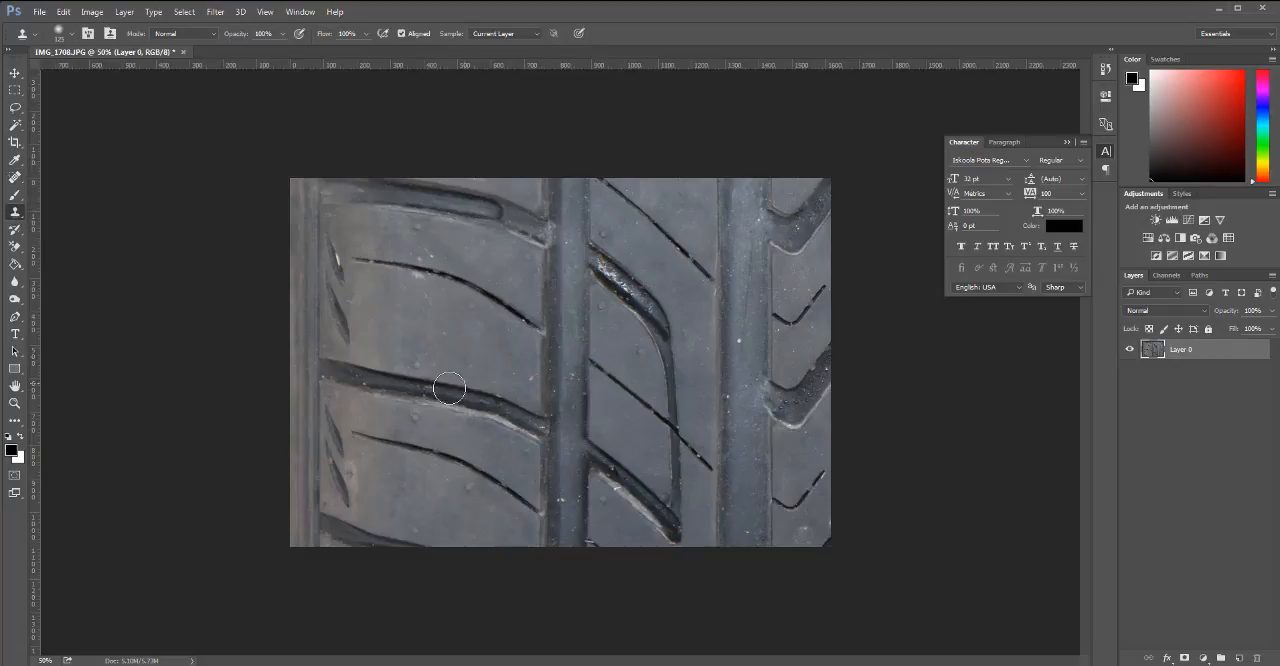
{"action": "key", "text": "bracketleft"}
{"action": "key", "text": "bracketleft"}
{"action": "key", "text": "bracketleft"}
{"action": "key", "text": "bracketleft"}
{"action": "scroll", "coordinate": [543, 354], "scroll_direction": "up", "scroll_amount": 2}
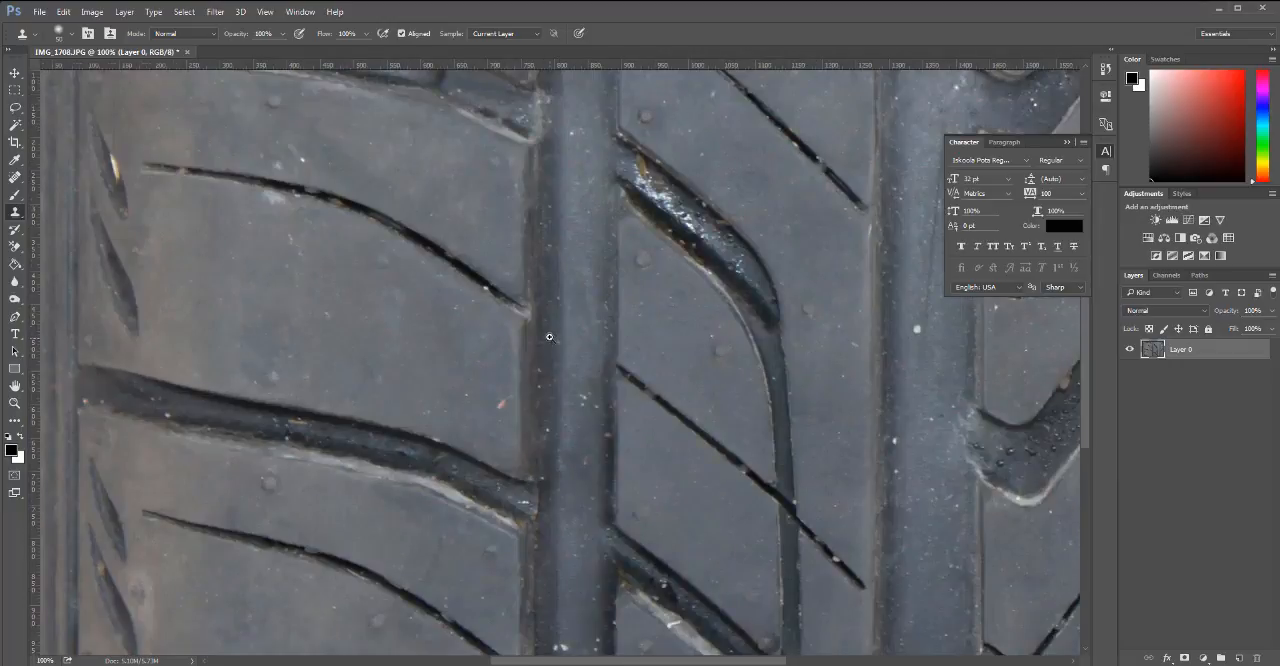
{"action": "left_click", "coordinate": [549, 337], "text": "ctrl"}
{"action": "left_click", "coordinate": [551, 314], "text": "alt"}
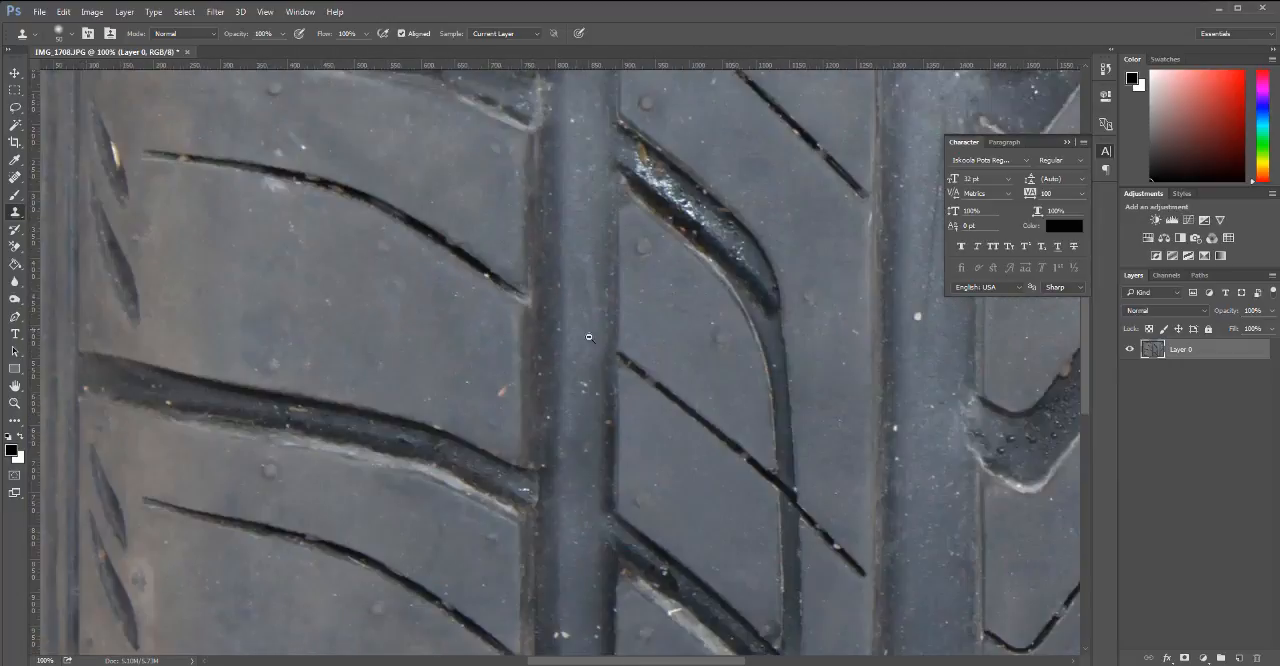
{"action": "mouse_move", "coordinate": [576, 326]}
{"action": "left_mouse_down"}
{"action": "mouse_move", "coordinate": [571, 378]}
{"action": "mouse_move", "coordinate": [600, 294]}
{"action": "left_mouse_up"}
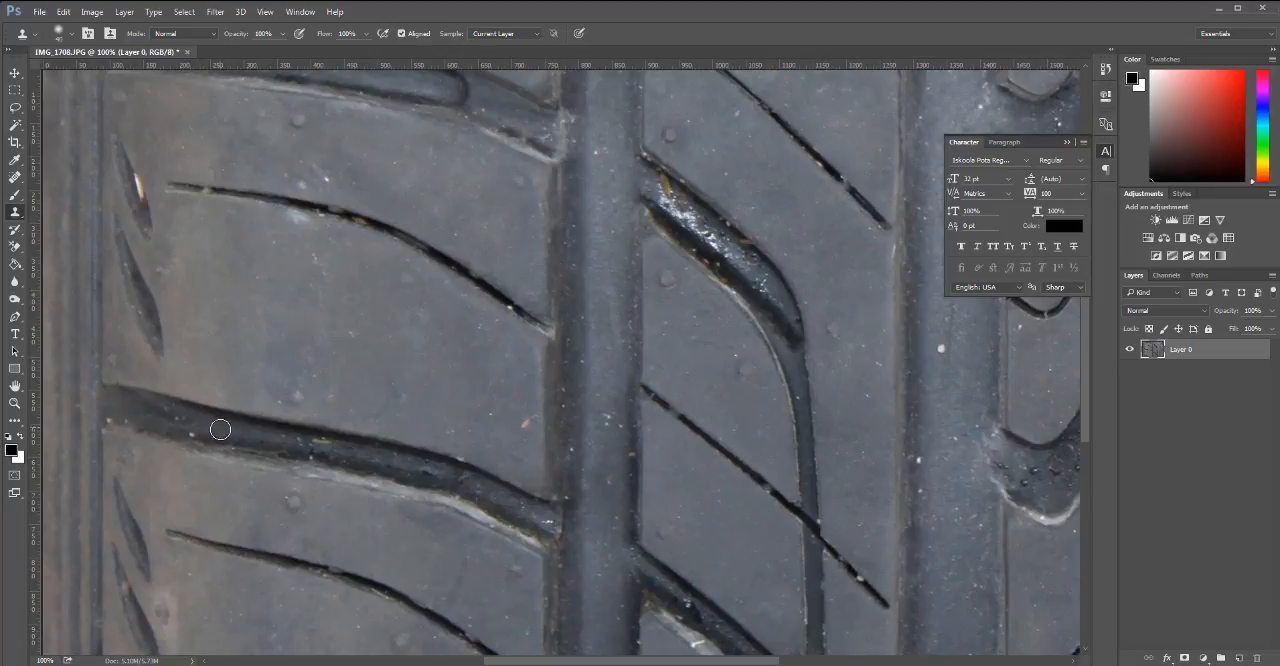
{"action": "mouse_move", "coordinate": [637, 364]}
{"action": "left_mouse_down"}
{"action": "mouse_move", "coordinate": [651, 316]}
{"action": "mouse_move", "coordinate": [614, 263]}
{"action": "mouse_move", "coordinate": [663, 246]}
{"action": "mouse_move", "coordinate": [646, 294]}
{"action": "mouse_move", "coordinate": [649, 278]}
{"action": "left_mouse_up"}
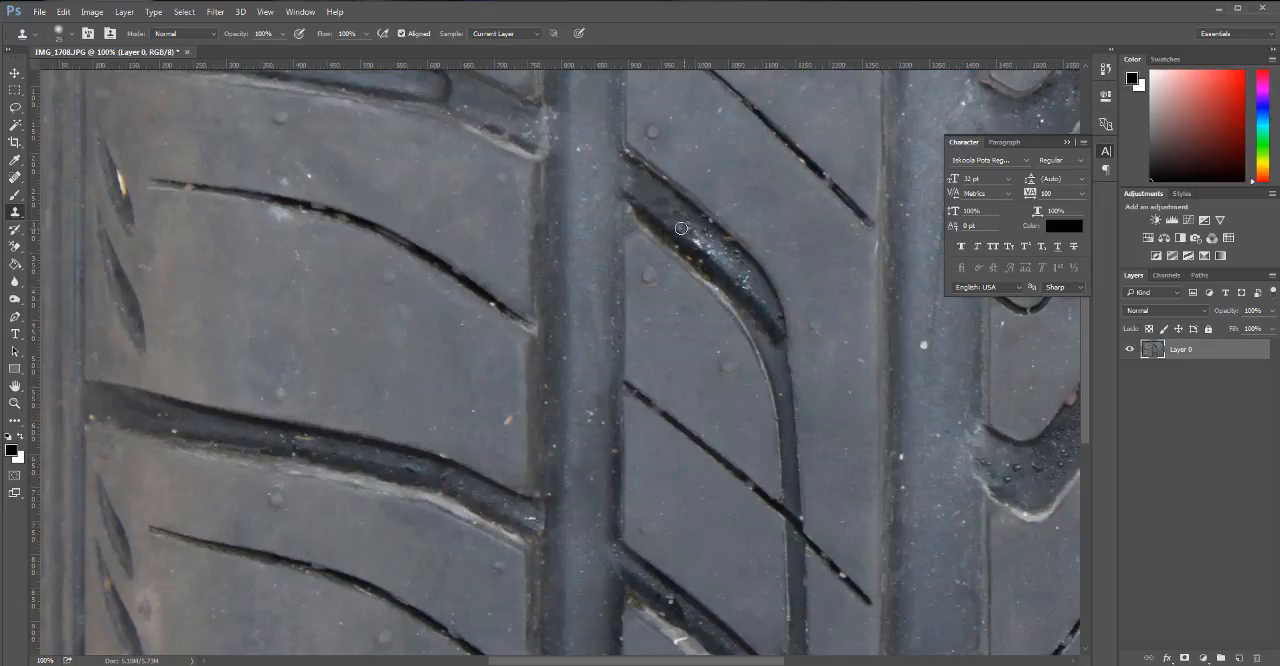
{"action": "left_click_drag", "start_coordinate": [640, 266], "coordinate": [704, 245]}
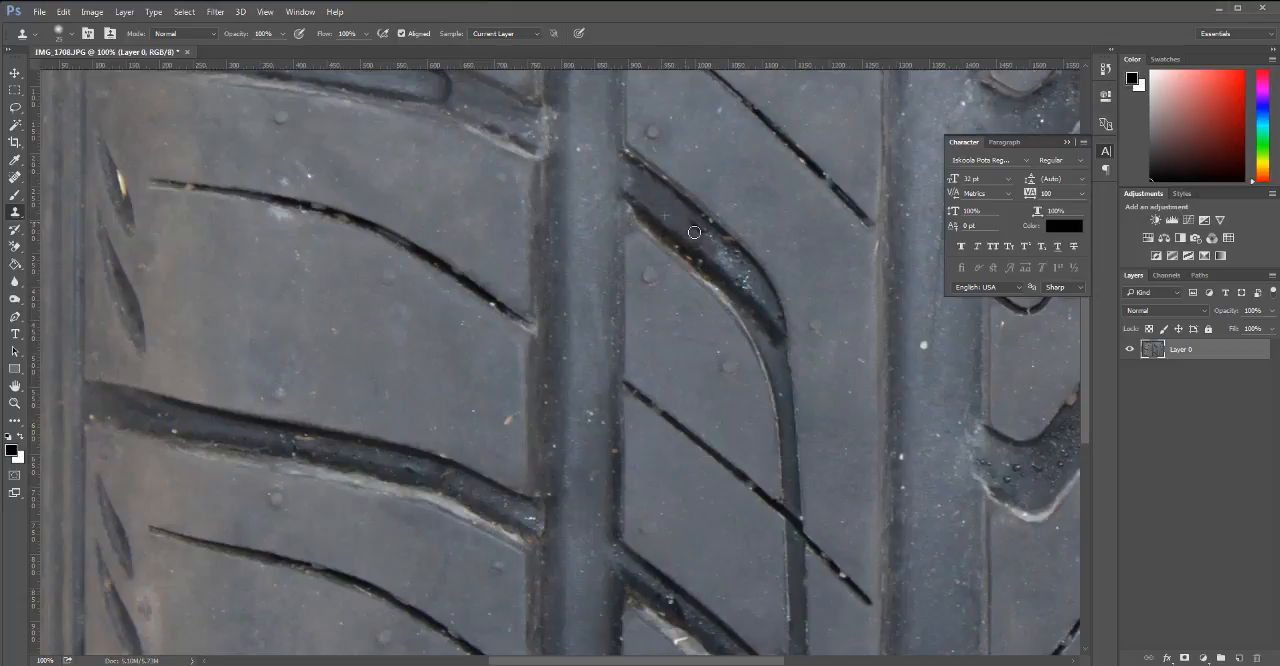
Clone dark groove surface over more of the reflections halfway down the middle rib's curved groove.
{"action": "left_click_drag", "start_coordinate": [682, 216], "coordinate": [703, 233]}
{"action": "left_click_drag", "start_coordinate": [638, 176], "coordinate": [643, 199]}
{"action": "mouse_move", "coordinate": [687, 237]}
{"action": "left_mouse_down"}
{"action": "mouse_move", "coordinate": [731, 259]}
{"action": "mouse_move", "coordinate": [703, 240]}
{"action": "left_mouse_up"}
{"action": "mouse_move", "coordinate": [663, 337]}
{"action": "left_mouse_down"}
{"action": "mouse_move", "coordinate": [580, 169]}
{"action": "mouse_move", "coordinate": [583, 343]}
{"action": "left_mouse_up"}
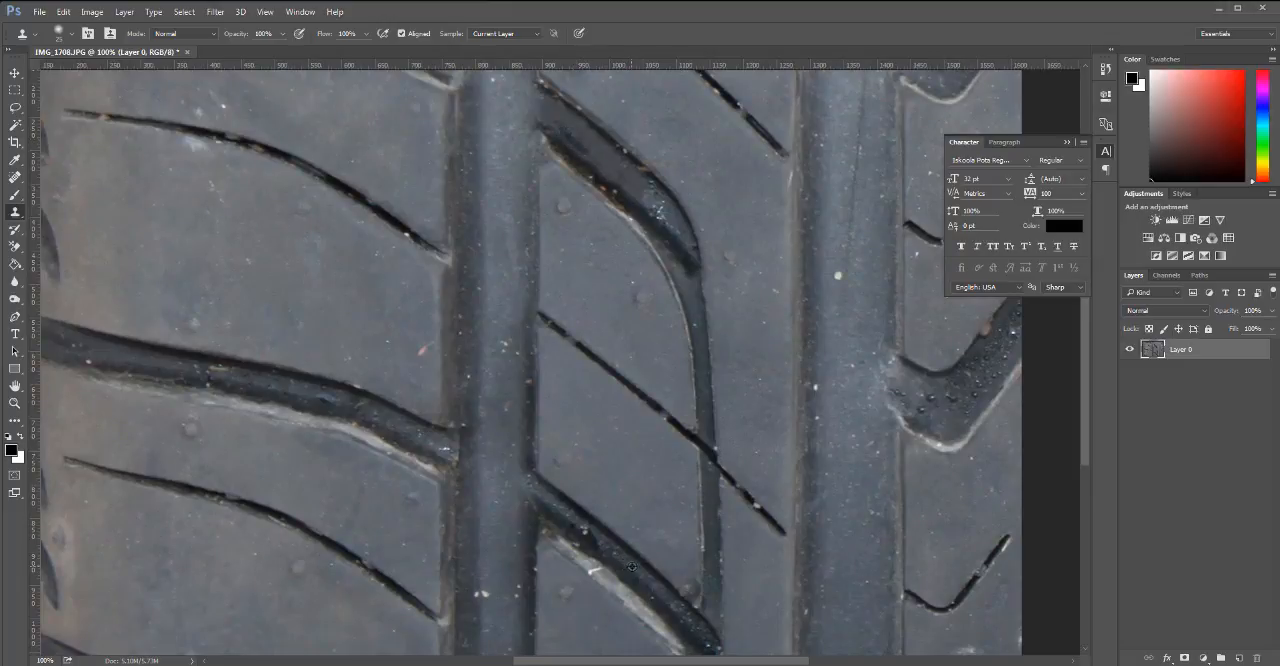
{"action": "left_click_drag", "start_coordinate": [563, 128], "coordinate": [599, 158]}
{"action": "mouse_move", "coordinate": [624, 322]}
{"action": "left_mouse_down"}
{"action": "mouse_move", "coordinate": [631, 503]}
{"action": "mouse_move", "coordinate": [648, 329]}
{"action": "left_mouse_up"}
Rebuild the upper tip and edges of the middle rib's curved groove by cloning with a 15 px brush.
{"action": "key", "text": "ctrl+minus"}
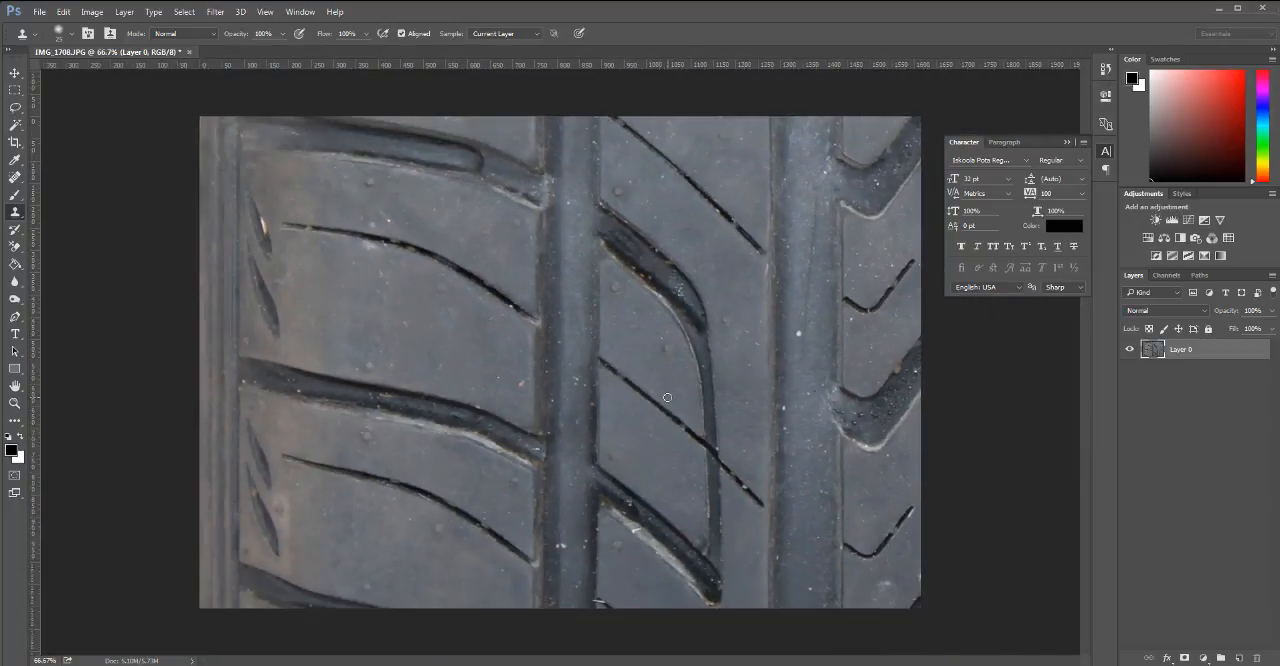
{"action": "key", "text": "ctrl+plus"}
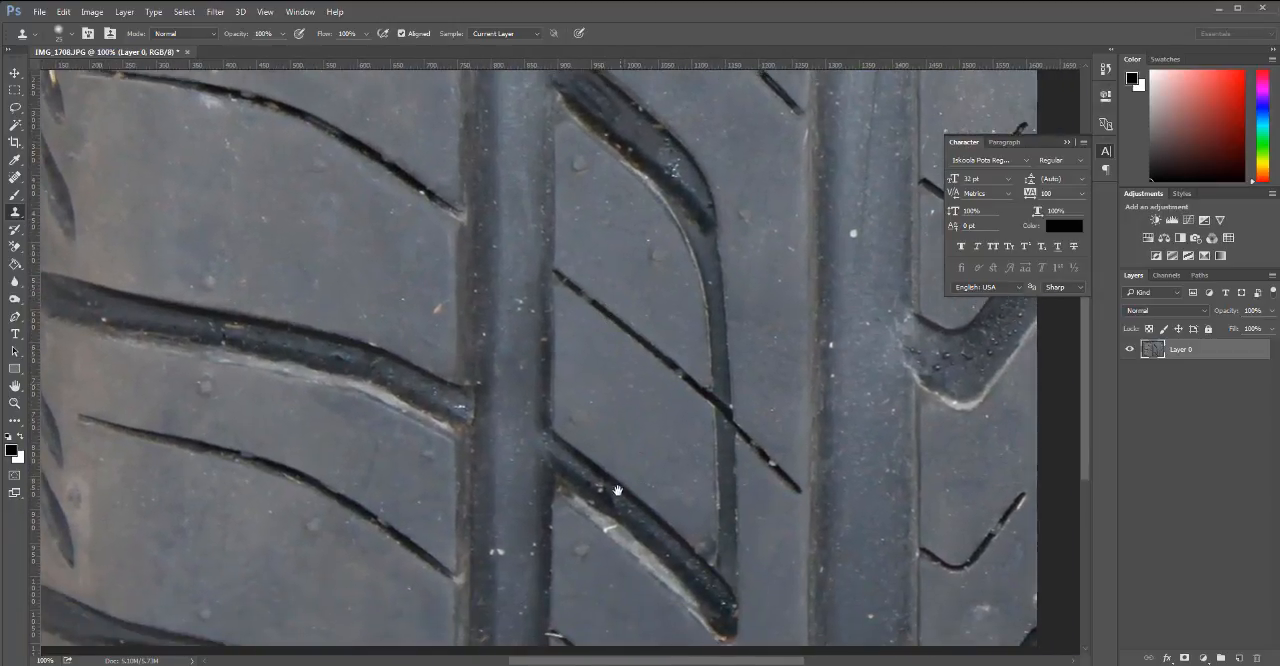
{"action": "left_click_drag", "start_coordinate": [632, 376], "coordinate": [625, 557]}
{"action": "left_click_drag", "start_coordinate": [597, 190], "coordinate": [611, 336]}
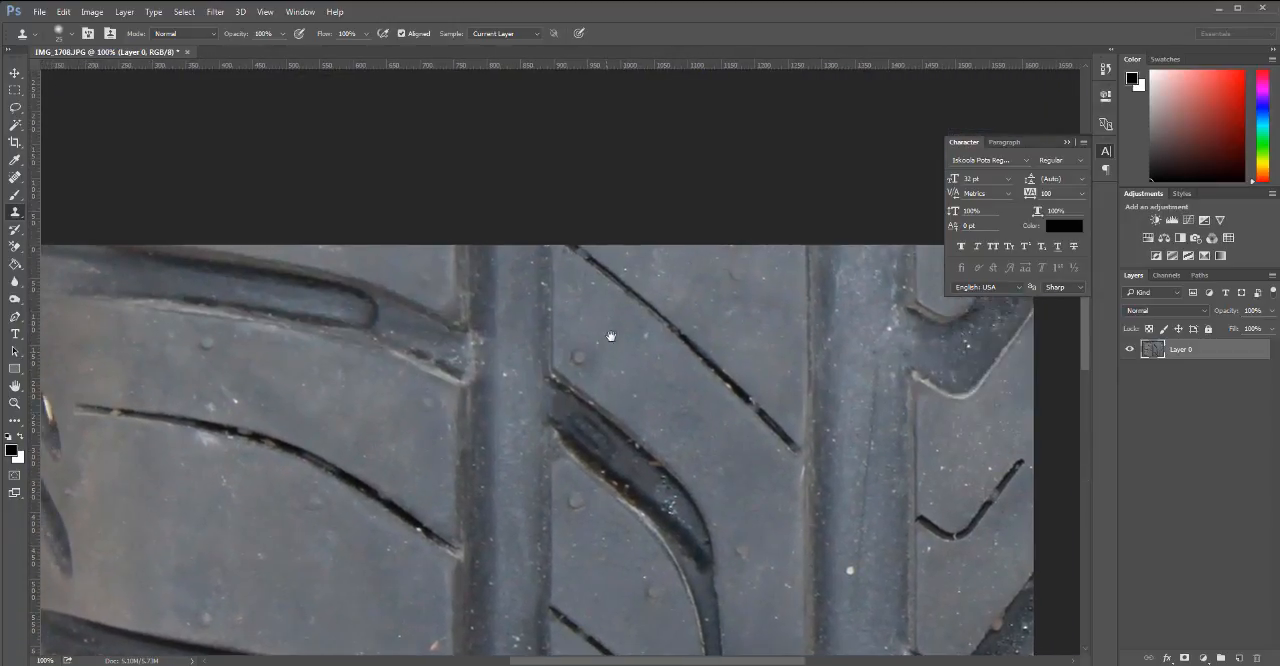
{"action": "left_click_drag", "start_coordinate": [664, 608], "coordinate": [674, 431]}
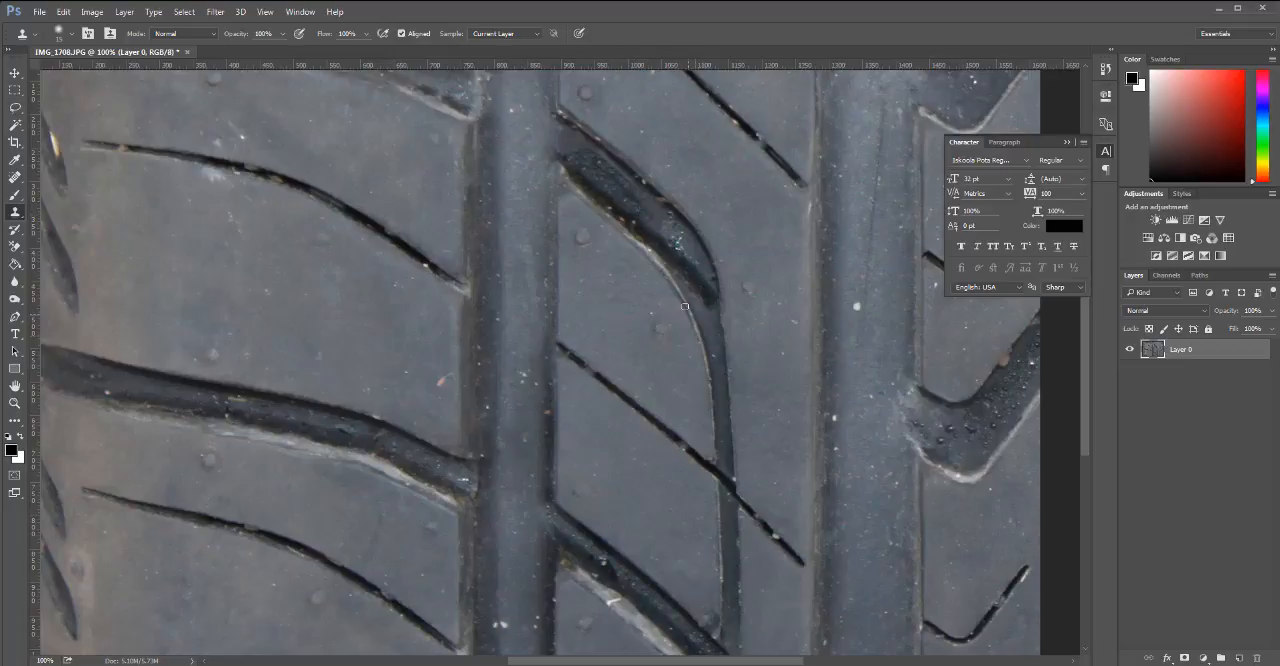
{"action": "left_click_drag", "start_coordinate": [643, 211], "coordinate": [666, 238]}
{"action": "left_click_drag", "start_coordinate": [563, 145], "coordinate": [562, 137]}
{"action": "left_click_drag", "start_coordinate": [568, 134], "coordinate": [612, 189]}
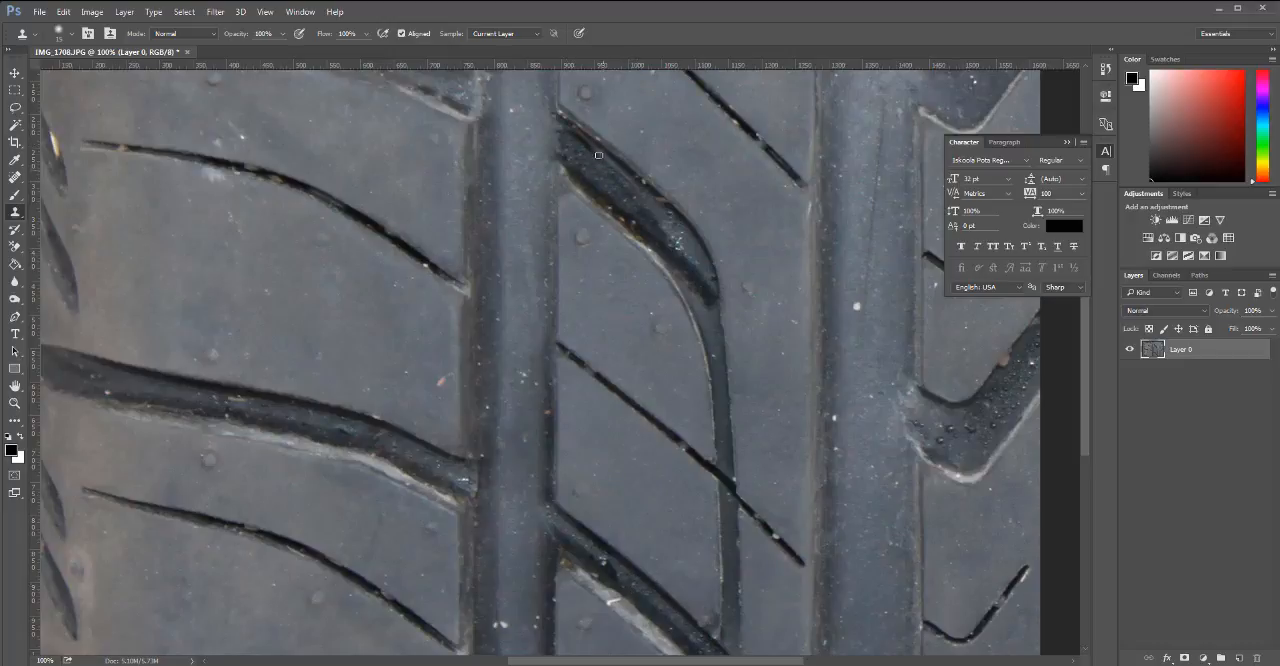
Clone droplet-textured rubber across the upper half of the curved groove, enlarging the brush to 30 px.
{"action": "left_click_drag", "start_coordinate": [579, 141], "coordinate": [603, 169]}
{"action": "mouse_move", "coordinate": [575, 156]}
{"action": "left_mouse_down"}
{"action": "mouse_move", "coordinate": [627, 187]}
{"action": "mouse_move", "coordinate": [581, 156]}
{"action": "mouse_move", "coordinate": [600, 162]}
{"action": "mouse_move", "coordinate": [667, 228]}
{"action": "left_mouse_up"}
{"action": "left_click", "coordinate": [590, 172], "text": "alt"}
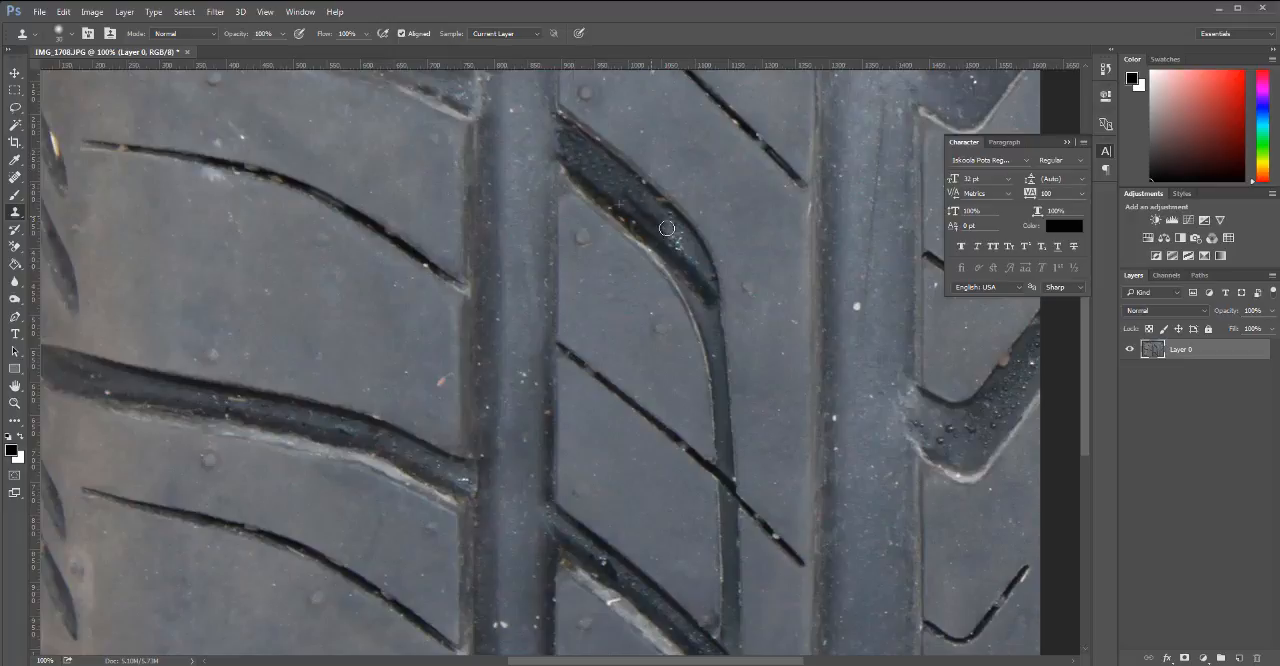
{"action": "mouse_move", "coordinate": [631, 190]}
{"action": "left_mouse_down"}
{"action": "mouse_move", "coordinate": [667, 230]}
{"action": "mouse_move", "coordinate": [582, 152]}
{"action": "mouse_move", "coordinate": [698, 267]}
{"action": "left_mouse_up"}
{"action": "left_click", "coordinate": [585, 167], "text": "alt"}
{"action": "left_click", "coordinate": [582, 152], "text": "alt"}
{"action": "left_click", "coordinate": [602, 168], "text": "alt"}
{"action": "left_click", "coordinate": [645, 210], "text": "alt"}
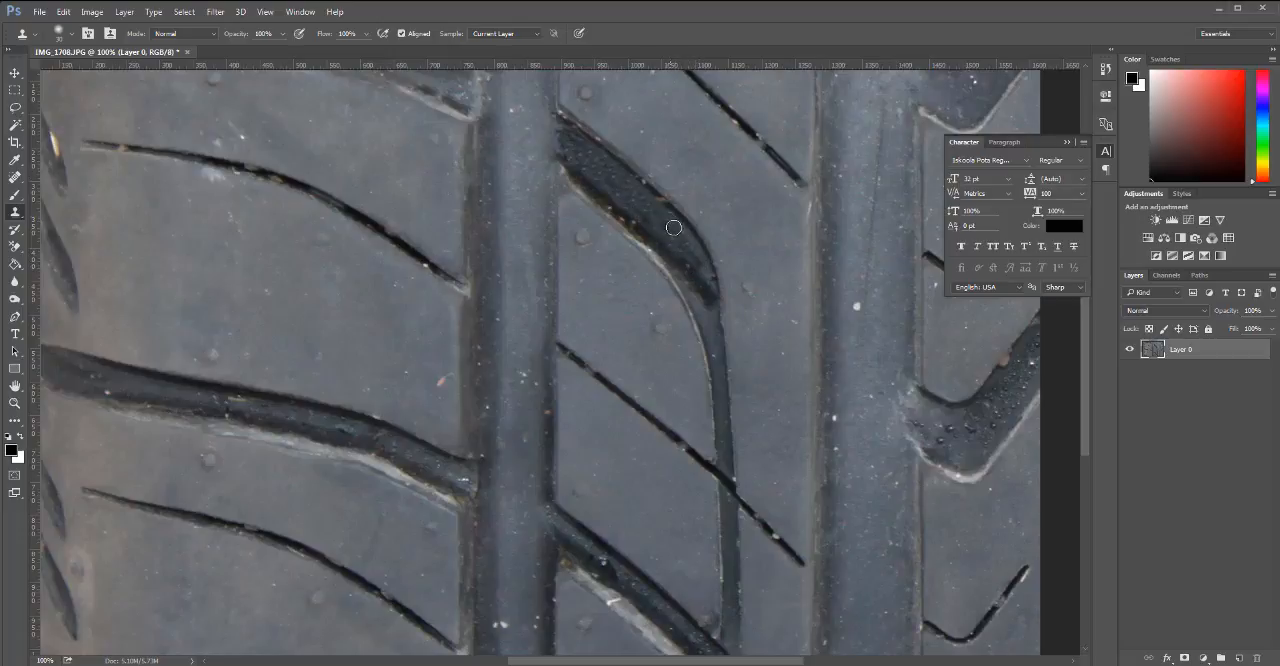
Extend the cloned dark texture down to the groove's bend, covering the last bright reflections there.
{"action": "left_click_drag", "start_coordinate": [674, 228], "coordinate": [696, 263]}
{"action": "mouse_move", "coordinate": [664, 226]}
{"action": "left_mouse_down"}
{"action": "mouse_move", "coordinate": [700, 265]}
{"action": "mouse_move", "coordinate": [688, 252]}
{"action": "left_mouse_up"}
{"action": "left_click_drag", "start_coordinate": [620, 203], "coordinate": [630, 217]}
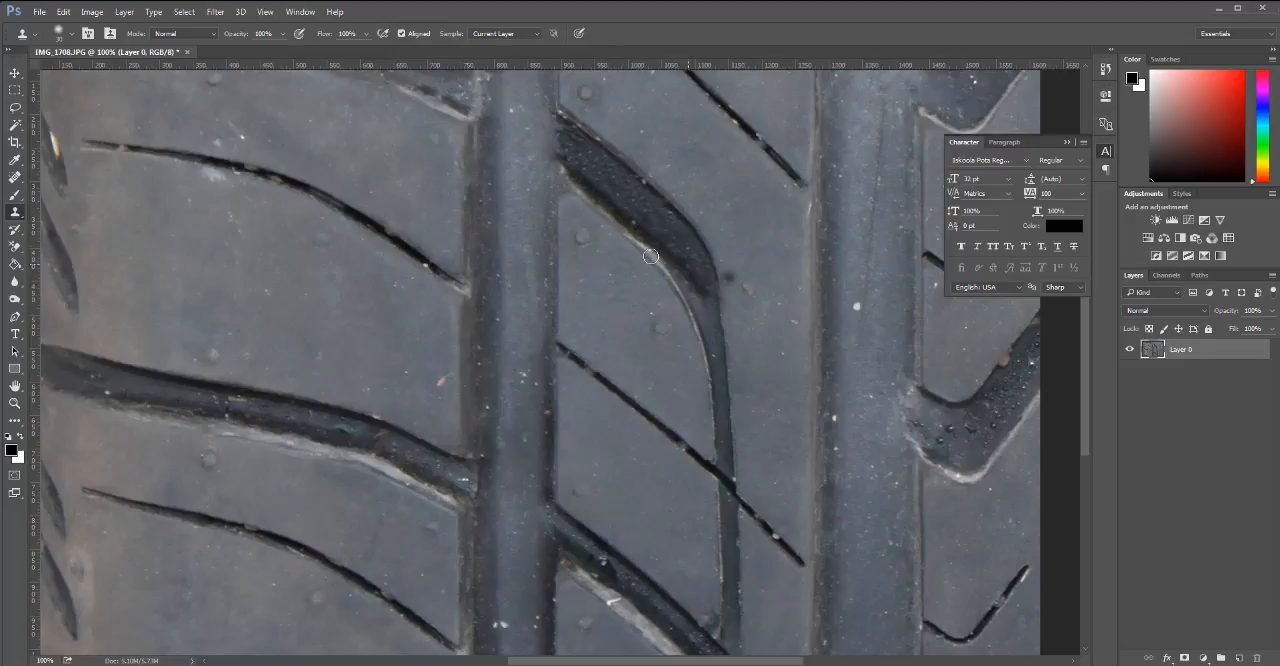
{"action": "left_click", "coordinate": [646, 181]}
{"action": "left_click_drag", "start_coordinate": [651, 194], "coordinate": [561, 313]}
Clone clean rubber over the specks and pale marks on the left tread block with an 80 px brush, undoing the unwanted strokes.
{"action": "left_click_drag", "start_coordinate": [403, 402], "coordinate": [416, 306]}
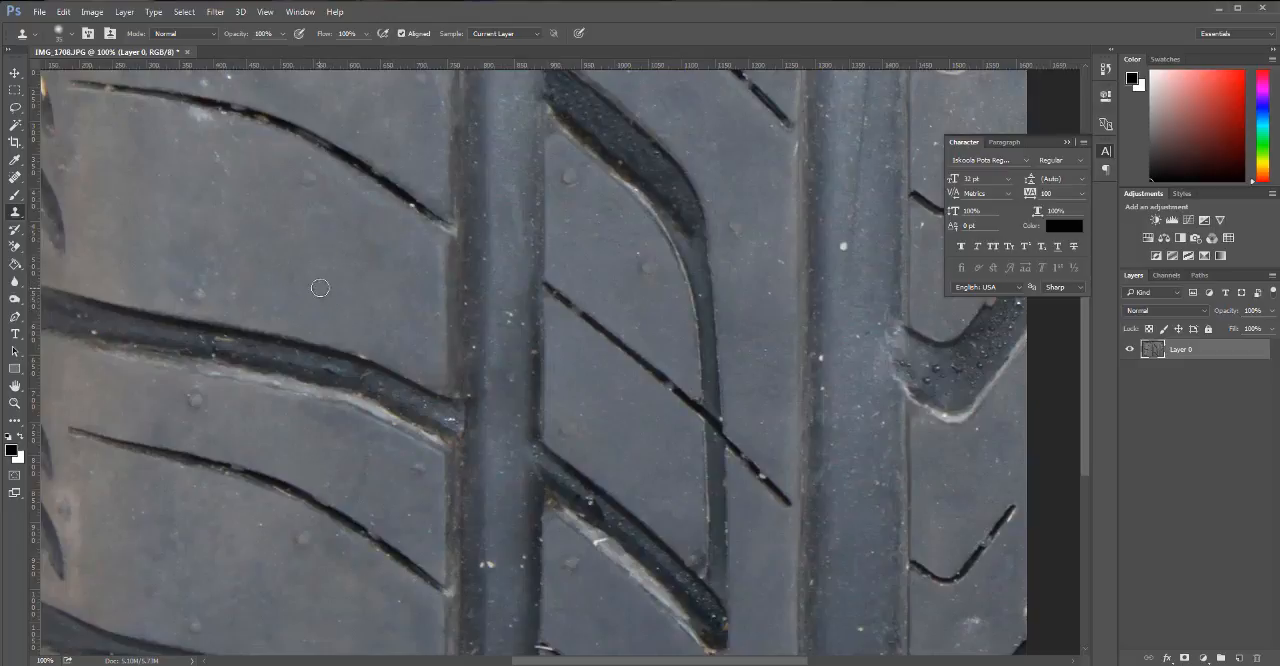
{"action": "key", "text": "bracketright"}
{"action": "key", "text": "bracketright"}
{"action": "key", "text": "bracketright"}
{"action": "key", "text": "bracketright"}
{"action": "key", "text": "bracketright"}
{"action": "key", "text": "bracketright"}
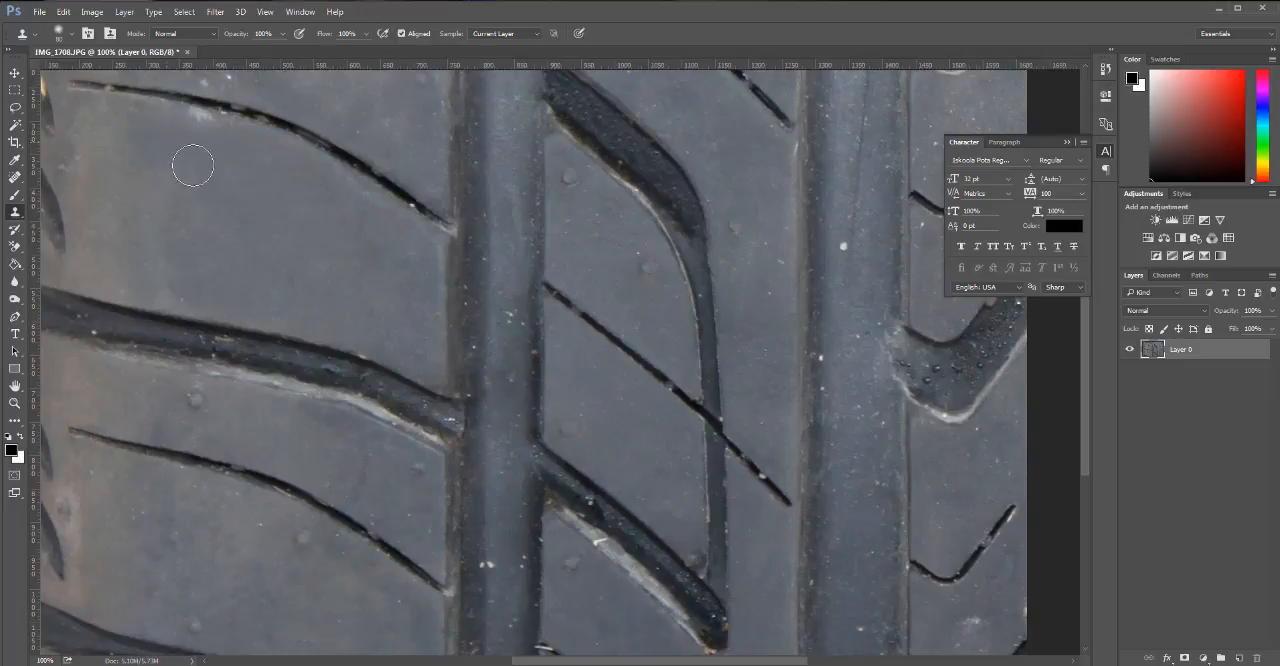
{"action": "left_click", "coordinate": [163, 252]}
{"action": "left_click", "coordinate": [281, 285]}
{"action": "key", "text": "ctrl+alt+z"}
{"action": "key", "text": "ctrl+alt+z"}
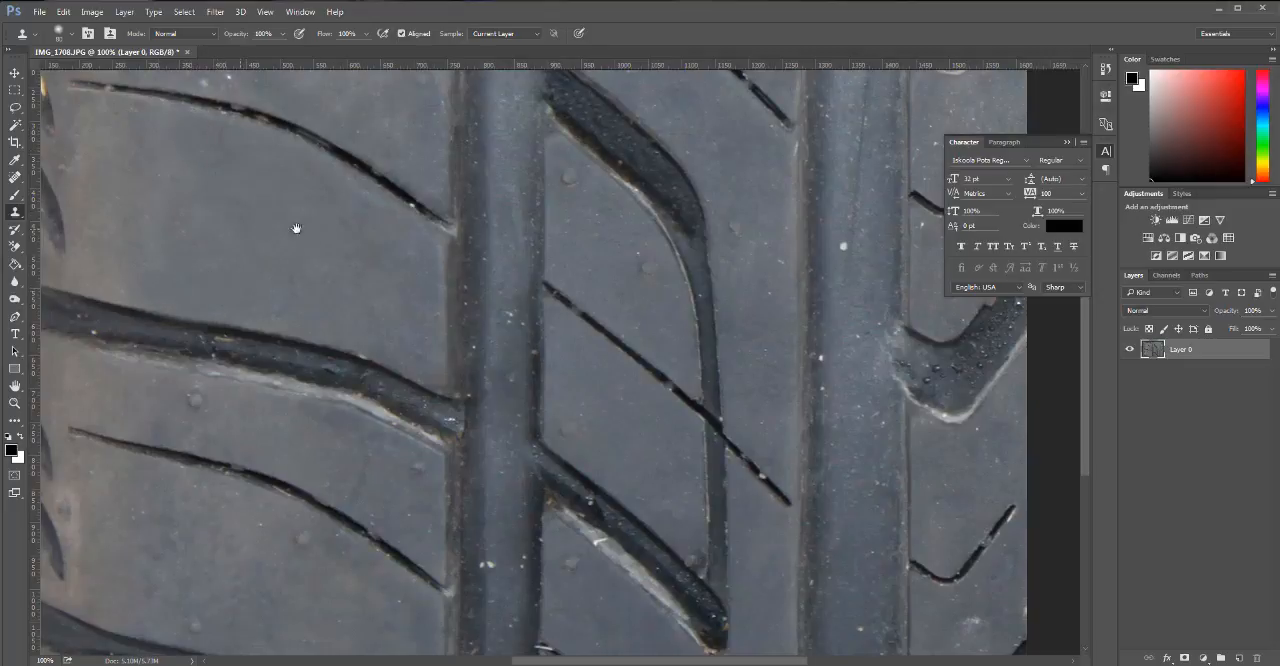
{"action": "mouse_move", "coordinate": [296, 229]}
{"action": "left_mouse_down"}
{"action": "mouse_move", "coordinate": [369, 294]}
{"action": "mouse_move", "coordinate": [369, 346]}
{"action": "left_mouse_up"}
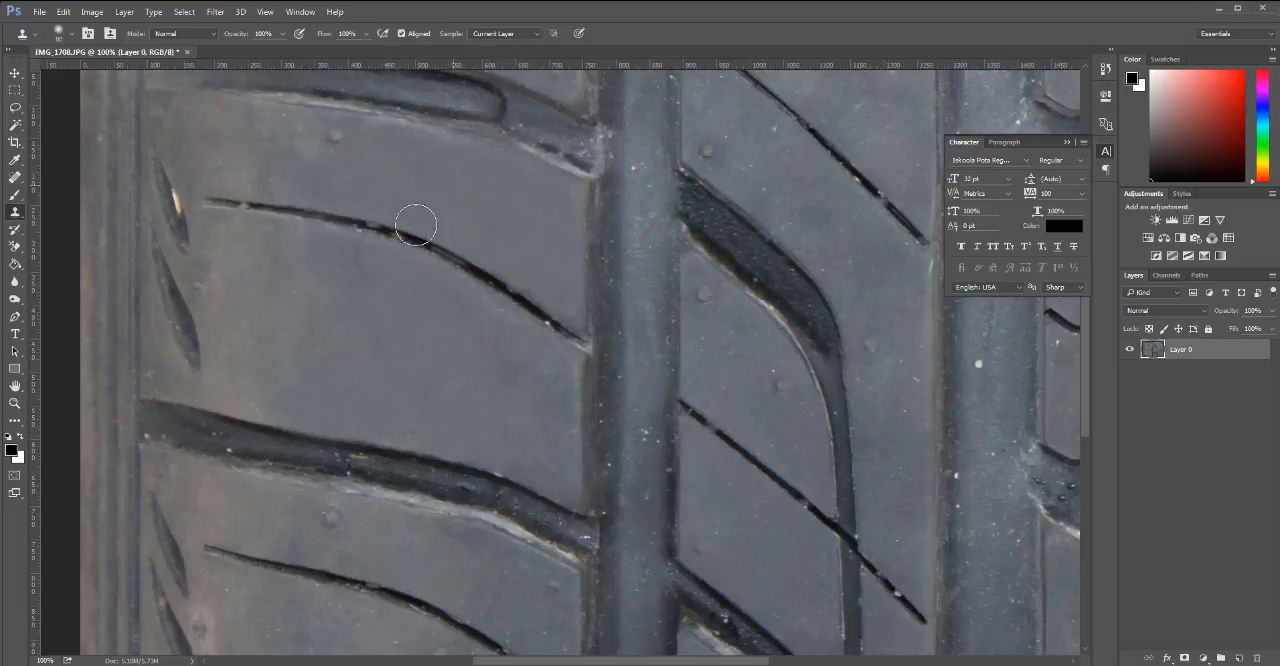
{"action": "left_click_drag", "start_coordinate": [410, 355], "coordinate": [363, 143]}
{"action": "left_click_drag", "start_coordinate": [410, 465], "coordinate": [375, 301]}
{"action": "left_click_drag", "start_coordinate": [360, 251], "coordinate": [429, 486]}
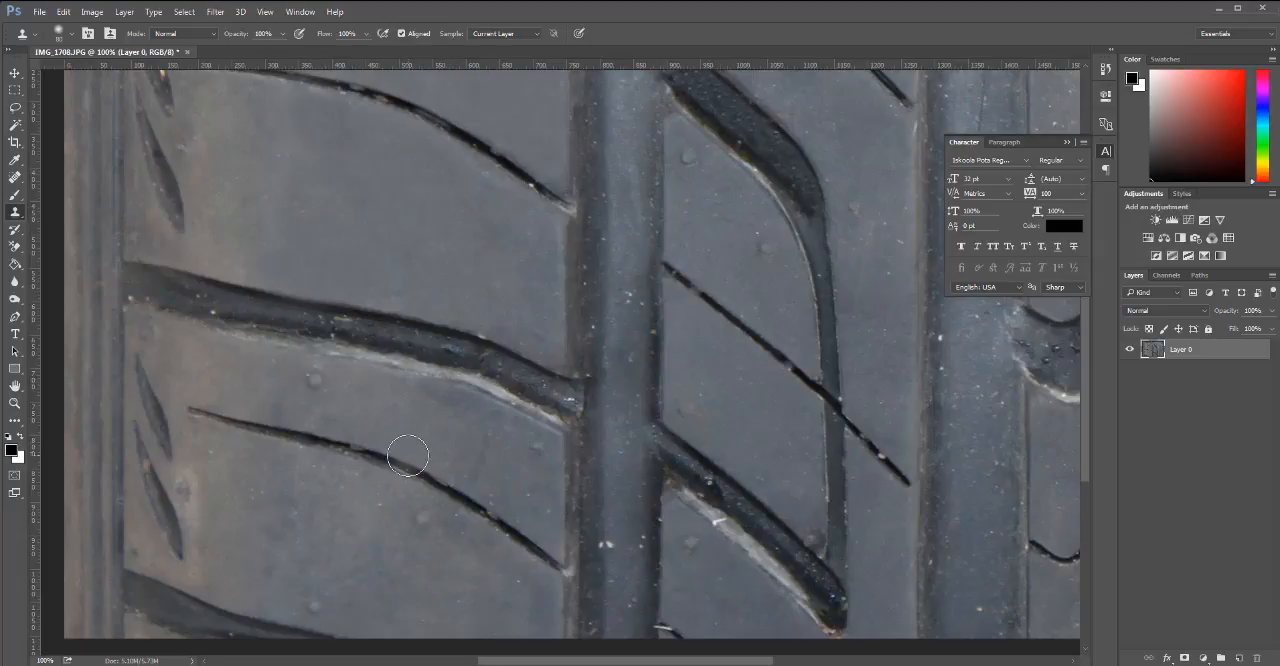
{"action": "key", "text": "space"}
{"action": "left_click_drag", "start_coordinate": [404, 475], "coordinate": [423, 312]}
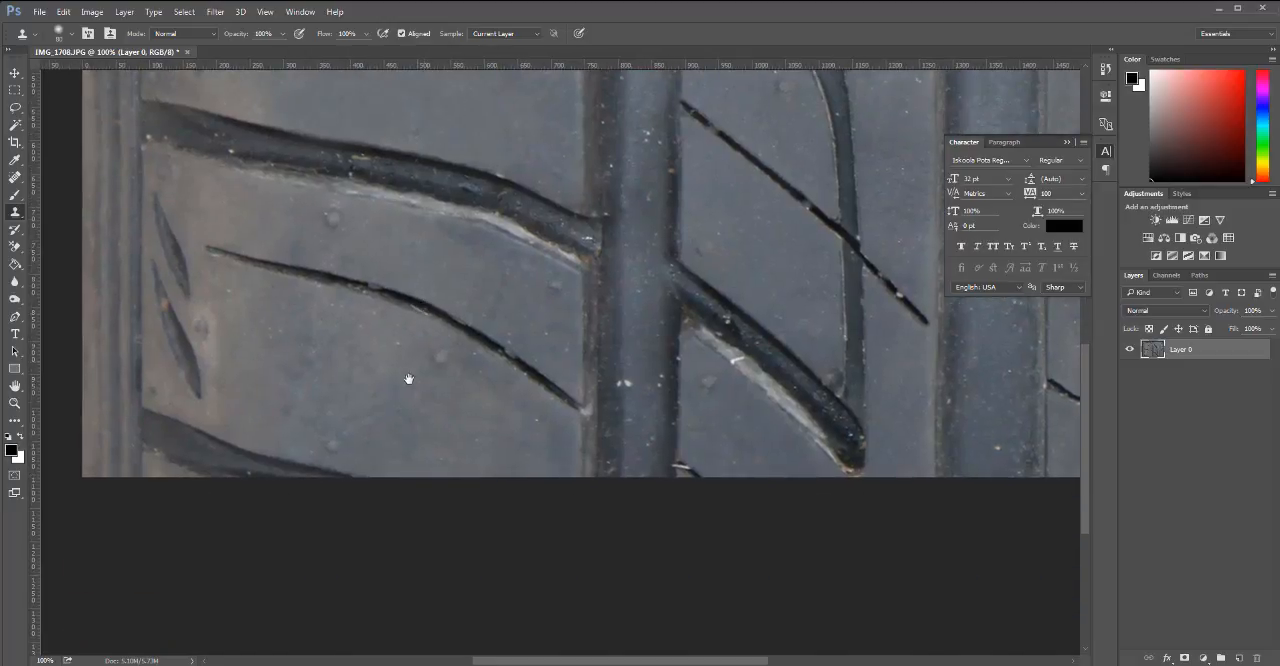
{"action": "left_click_drag", "start_coordinate": [413, 401], "coordinate": [409, 503]}
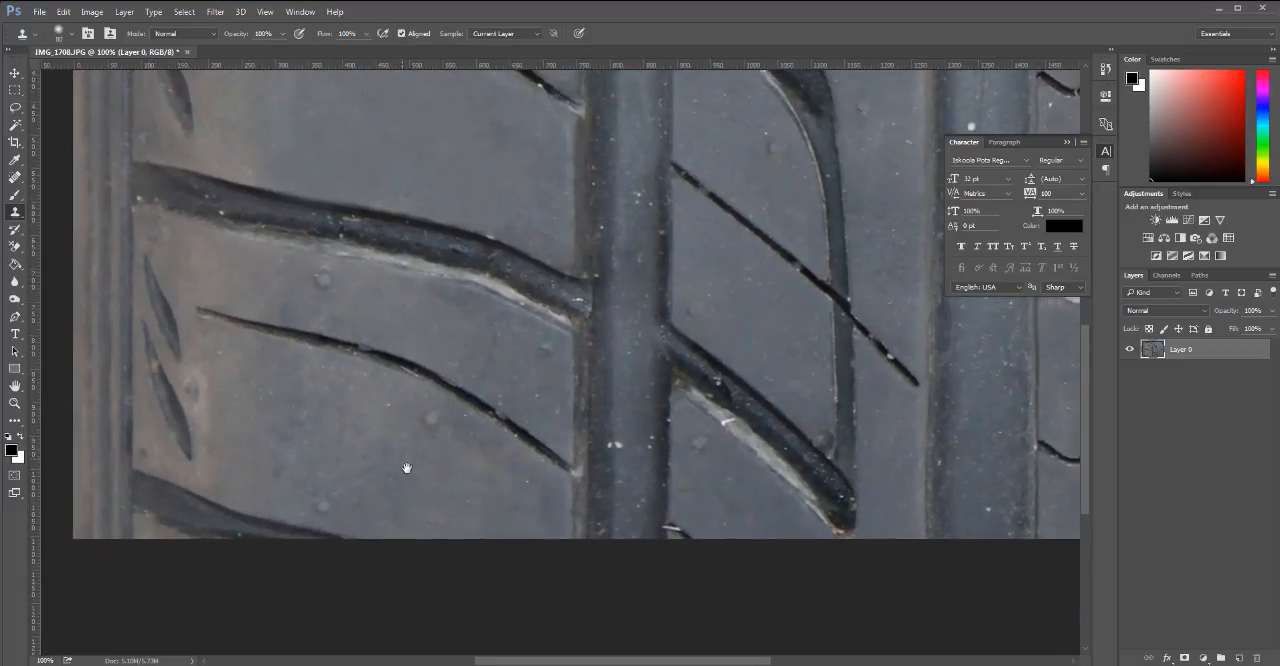
Try cloning the thick grooves over the thin slits in the lower left block and the middle rib, and undo those strokes.
{"action": "left_click_drag", "start_coordinate": [435, 380], "coordinate": [420, 380]}
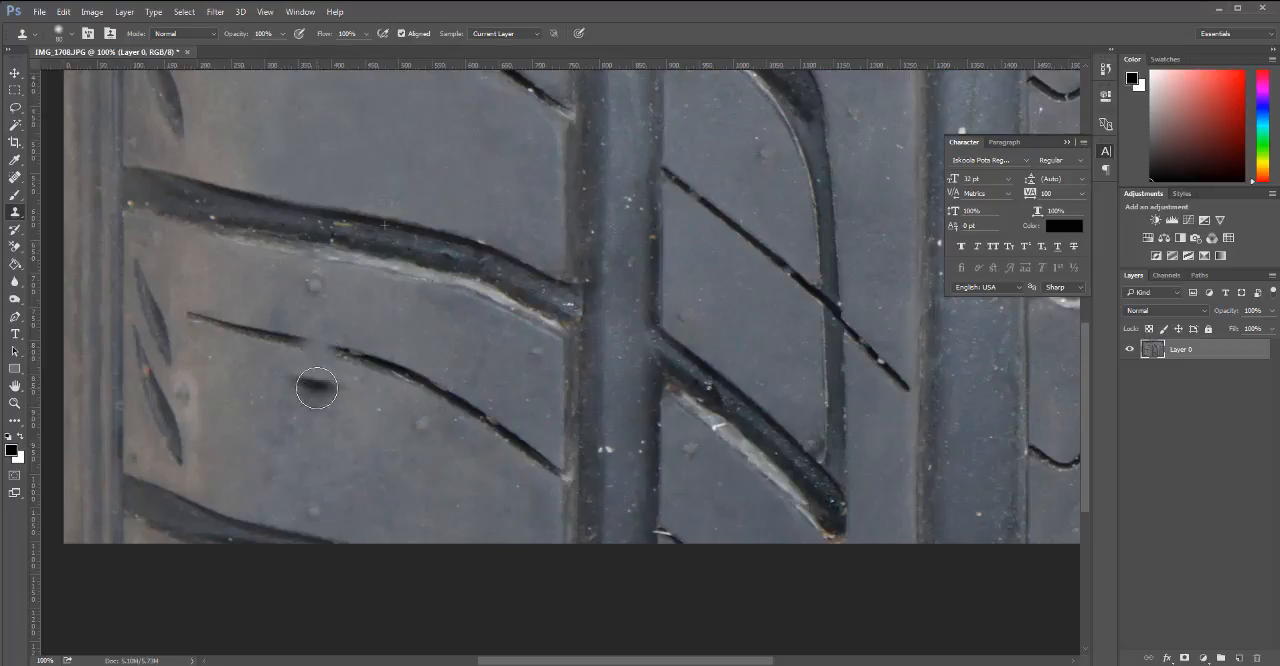
{"action": "left_click_drag", "start_coordinate": [312, 390], "coordinate": [322, 398]}
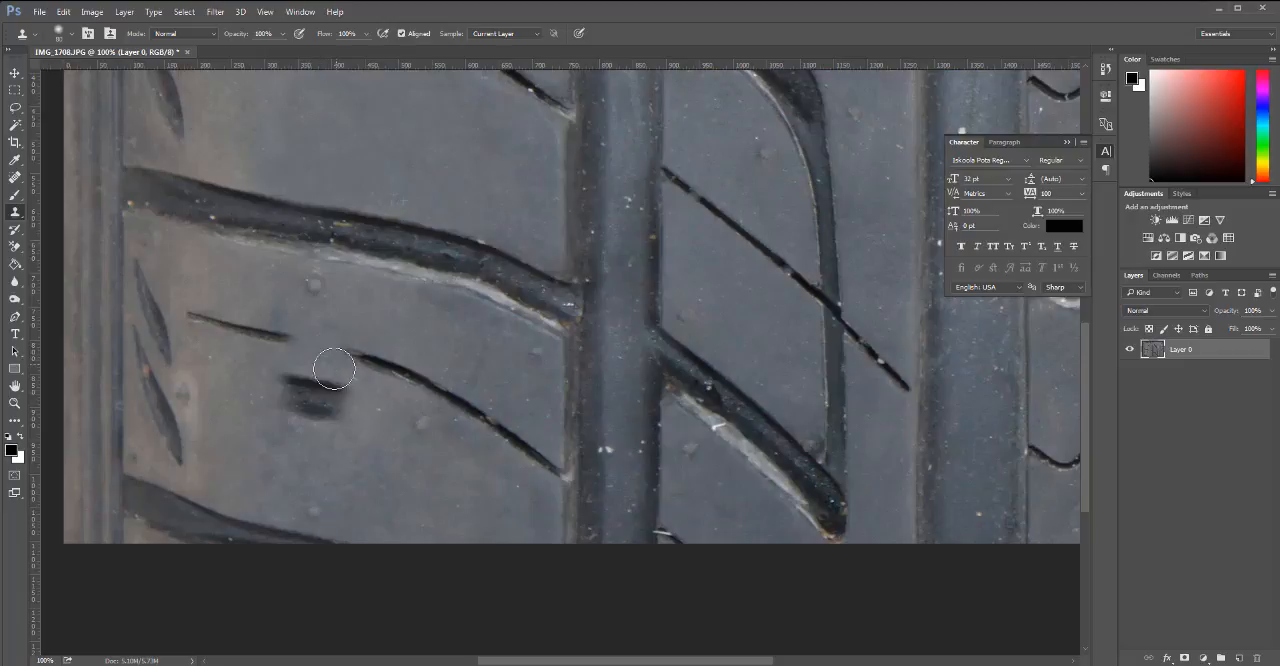
{"action": "mouse_move", "coordinate": [292, 399]}
{"action": "left_mouse_down"}
{"action": "mouse_move", "coordinate": [322, 395]}
{"action": "mouse_move", "coordinate": [343, 415]}
{"action": "mouse_move", "coordinate": [321, 413]}
{"action": "mouse_move", "coordinate": [343, 395]}
{"action": "mouse_move", "coordinate": [316, 371]}
{"action": "mouse_move", "coordinate": [336, 364]}
{"action": "mouse_move", "coordinate": [378, 380]}
{"action": "mouse_move", "coordinate": [280, 393]}
{"action": "mouse_move", "coordinate": [280, 376]}
{"action": "mouse_move", "coordinate": [308, 409]}
{"action": "mouse_move", "coordinate": [284, 414]}
{"action": "mouse_move", "coordinate": [389, 405]}
{"action": "mouse_move", "coordinate": [461, 452]}
{"action": "mouse_move", "coordinate": [343, 405]}
{"action": "mouse_move", "coordinate": [386, 472]}
{"action": "mouse_move", "coordinate": [444, 467]}
{"action": "mouse_move", "coordinate": [331, 435]}
{"action": "mouse_move", "coordinate": [521, 463]}
{"action": "mouse_move", "coordinate": [283, 384]}
{"action": "mouse_move", "coordinate": [205, 414]}
{"action": "mouse_move", "coordinate": [243, 407]}
{"action": "mouse_move", "coordinate": [289, 331]}
{"action": "left_mouse_up"}
{"action": "left_click_drag", "start_coordinate": [371, 367], "coordinate": [417, 373]}
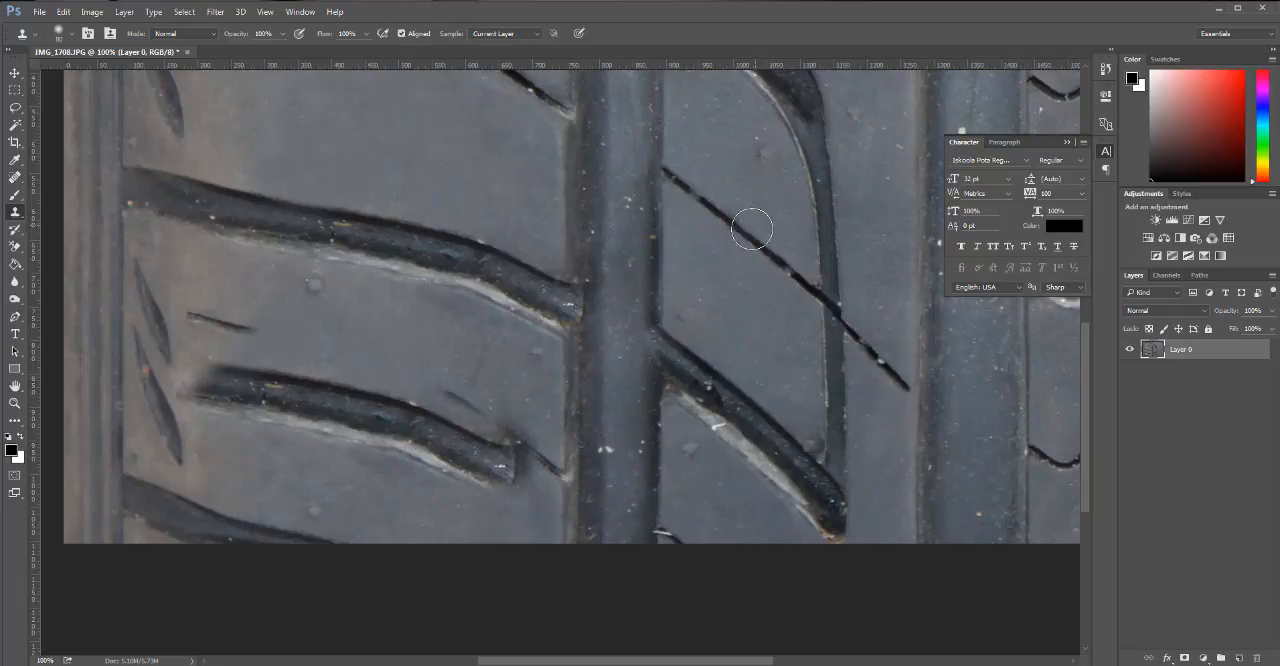
{"action": "mouse_move", "coordinate": [736, 224]}
{"action": "left_mouse_down"}
{"action": "mouse_move", "coordinate": [696, 298]}
{"action": "mouse_move", "coordinate": [674, 278]}
{"action": "mouse_move", "coordinate": [710, 267]}
{"action": "mouse_move", "coordinate": [682, 293]}
{"action": "mouse_move", "coordinate": [676, 279]}
{"action": "mouse_move", "coordinate": [694, 268]}
{"action": "mouse_move", "coordinate": [713, 262]}
{"action": "mouse_move", "coordinate": [725, 285]}
{"action": "mouse_move", "coordinate": [736, 280]}
{"action": "mouse_move", "coordinate": [725, 273]}
{"action": "mouse_move", "coordinate": [767, 261]}
{"action": "mouse_move", "coordinate": [751, 313]}
{"action": "mouse_move", "coordinate": [750, 284]}
{"action": "mouse_move", "coordinate": [727, 278]}
{"action": "mouse_move", "coordinate": [699, 212]}
{"action": "mouse_move", "coordinate": [681, 229]}
{"action": "mouse_move", "coordinate": [666, 212]}
{"action": "mouse_move", "coordinate": [660, 172]}
{"action": "left_mouse_up"}
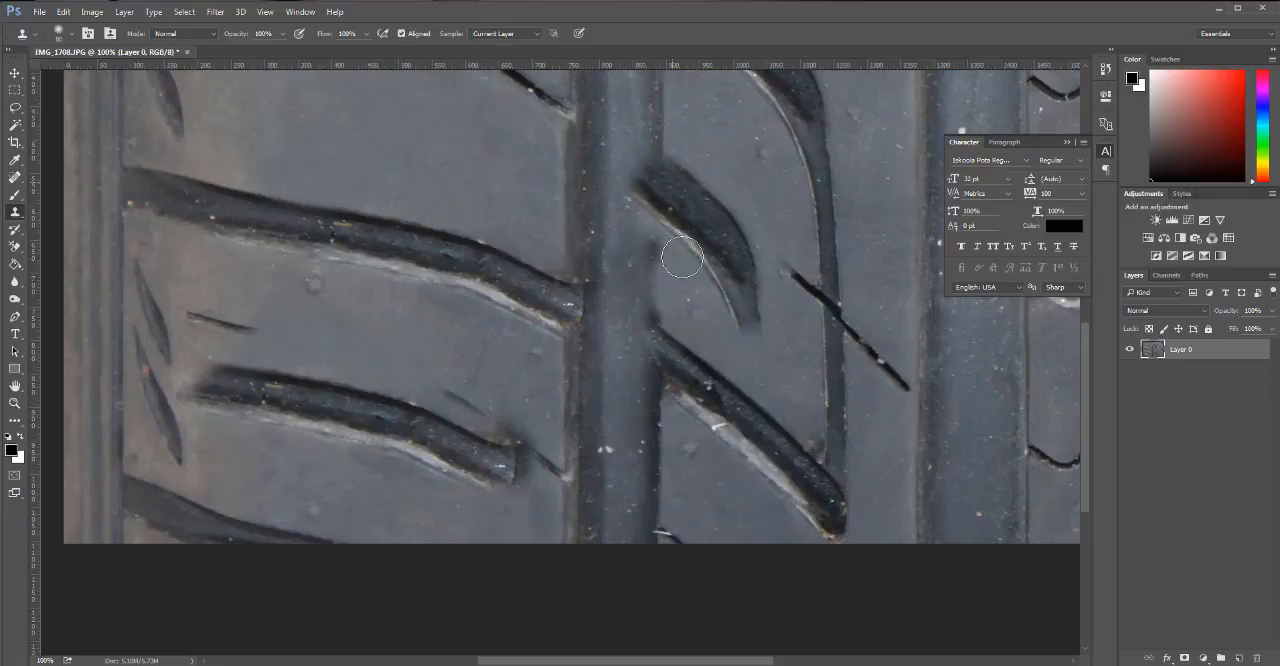
{"action": "left_click", "coordinate": [582, 364]}
{"action": "key", "text": "ctrl+z"}
{"action": "key", "text": "ctrl+alt+z"}
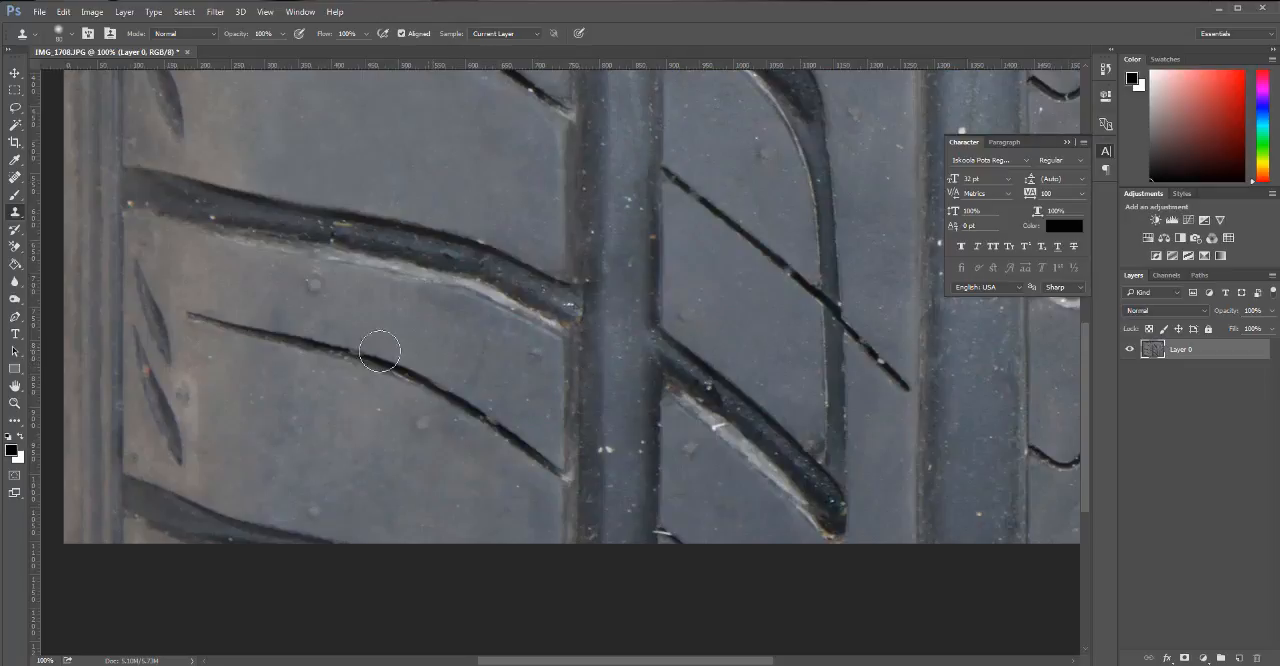
{"action": "key", "text": "ctrl+alt+z"}
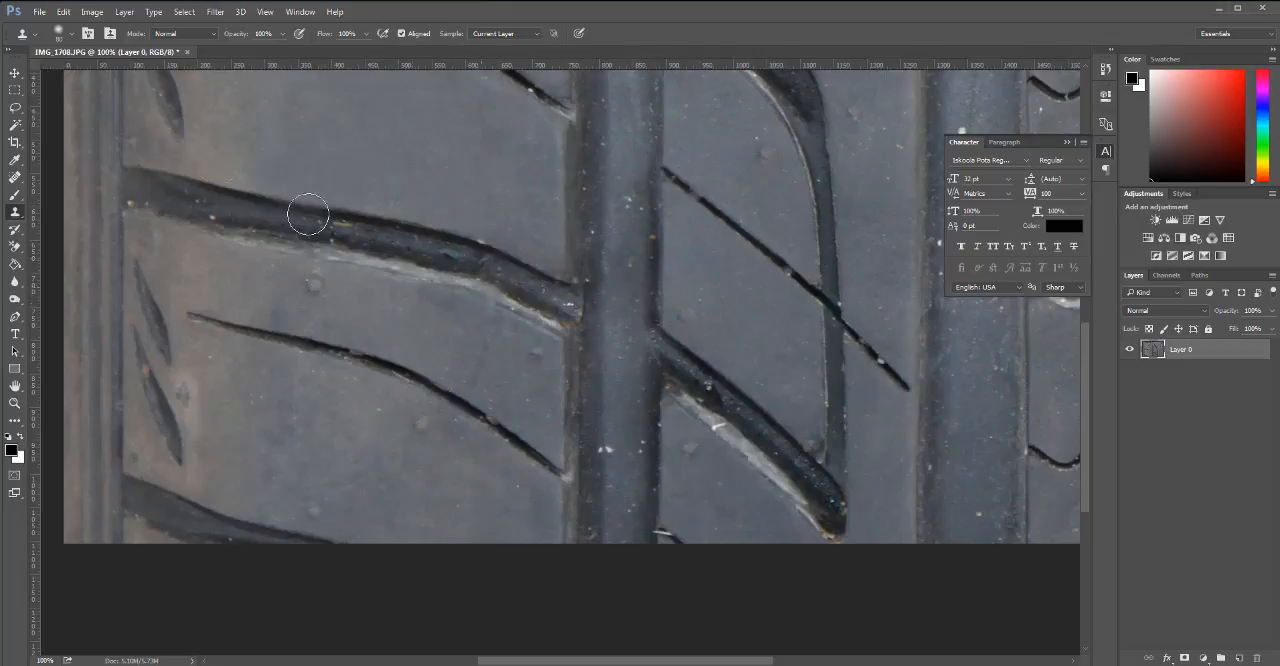
Show the edit history, enlarge it to review the Clone Stamp states back to the first one, and collapse it.
{"action": "left_click", "coordinate": [300, 12]}
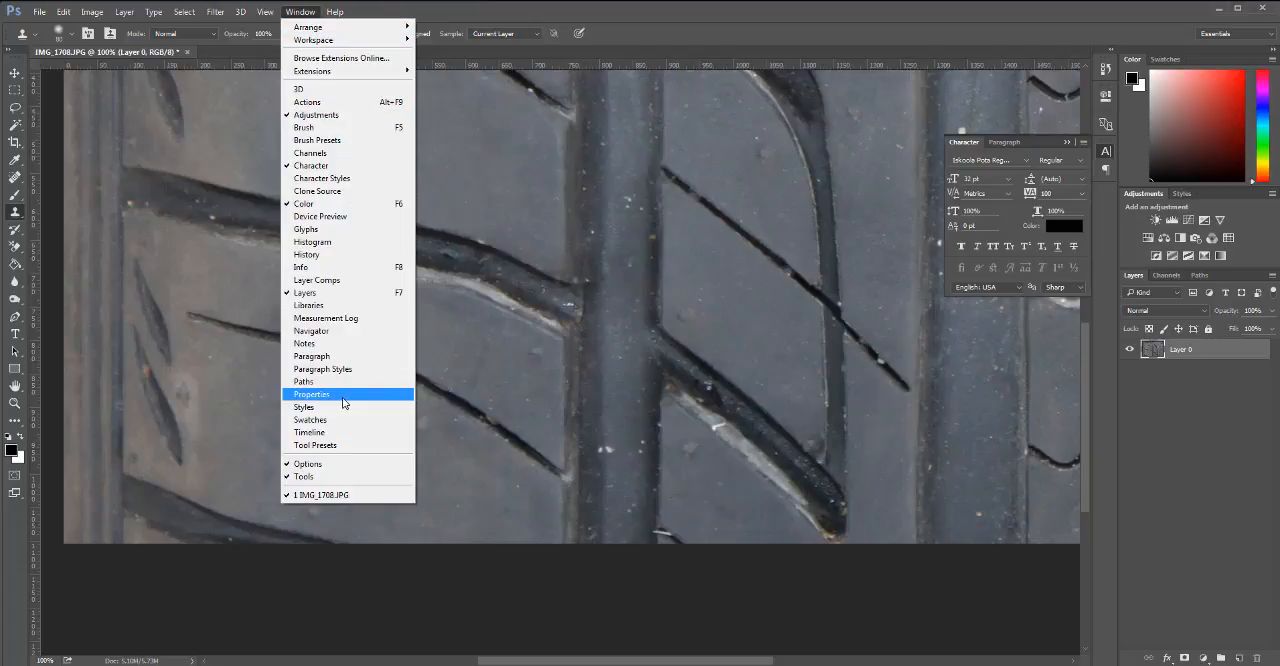
{"action": "left_click", "coordinate": [320, 263]}
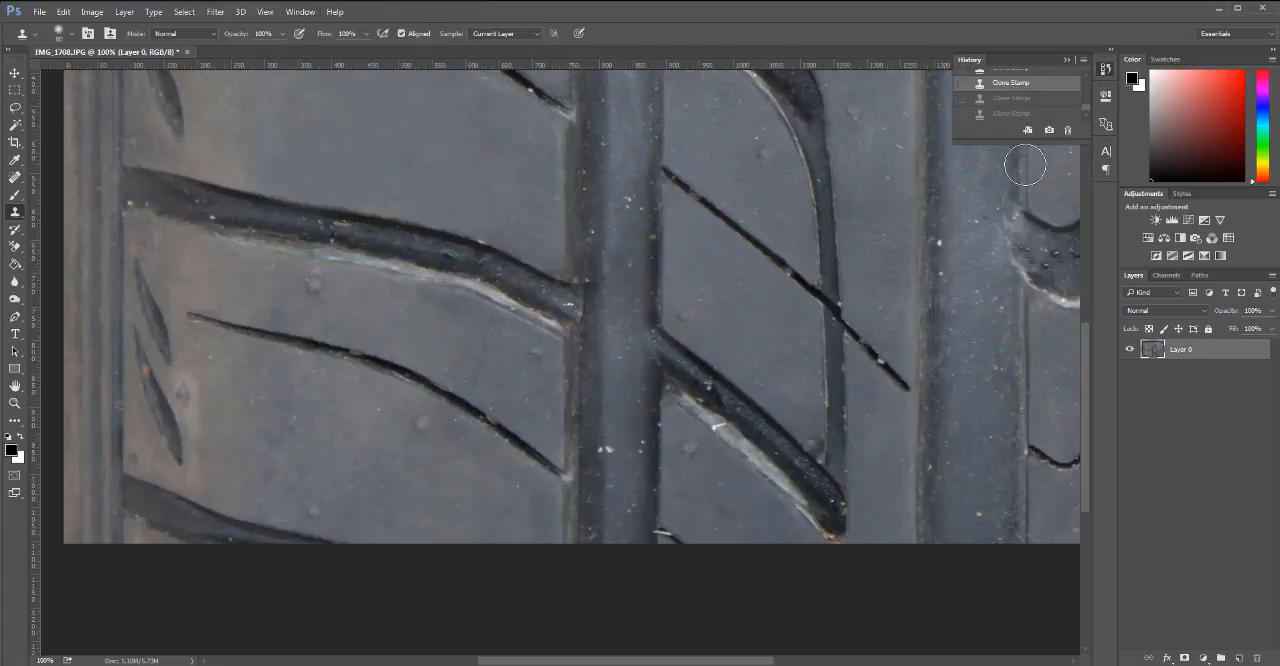
{"action": "left_click_drag", "start_coordinate": [1010, 140], "coordinate": [1010, 470]}
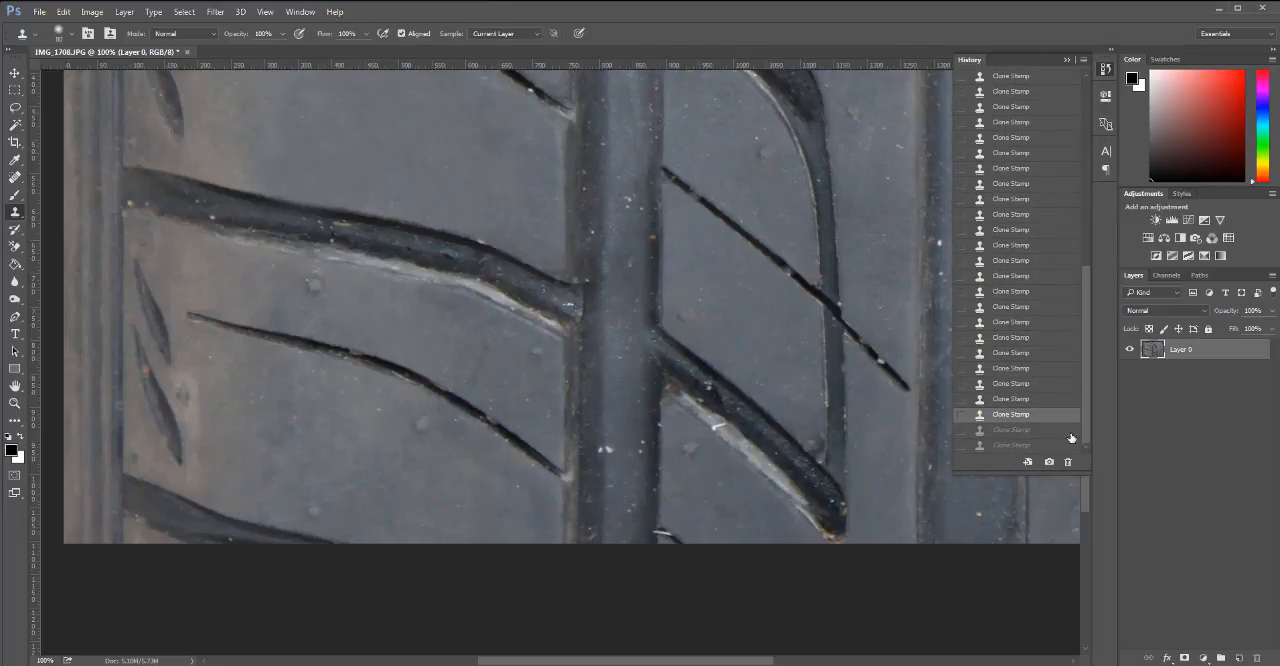
{"action": "left_click_drag", "start_coordinate": [1084, 325], "coordinate": [1088, 108]}
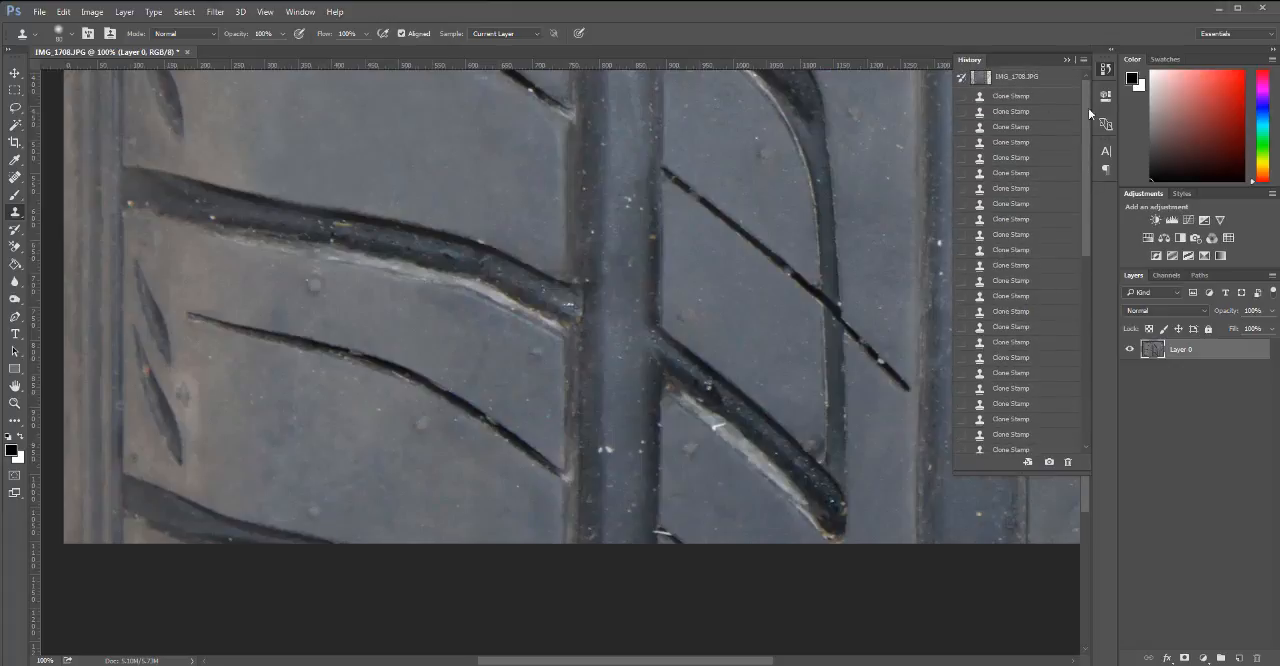
{"action": "left_click", "coordinate": [1067, 60]}
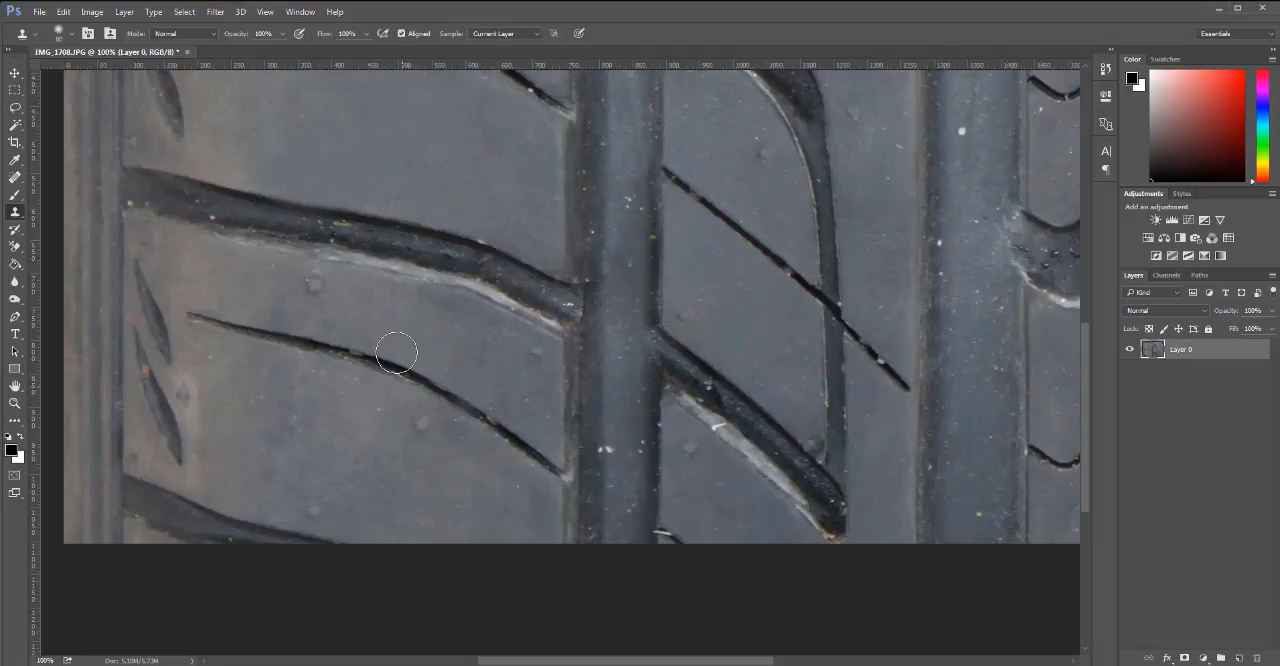
{"action": "left_click_drag", "start_coordinate": [449, 397], "coordinate": [383, 600]}
{"action": "left_click_drag", "start_coordinate": [437, 309], "coordinate": [486, 478]}
{"action": "mouse_move", "coordinate": [470, 409]}
{"action": "left_mouse_down"}
{"action": "mouse_move", "coordinate": [463, 380]}
{"action": "mouse_move", "coordinate": [397, 369]}
{"action": "mouse_move", "coordinate": [328, 382]}
{"action": "left_mouse_up"}
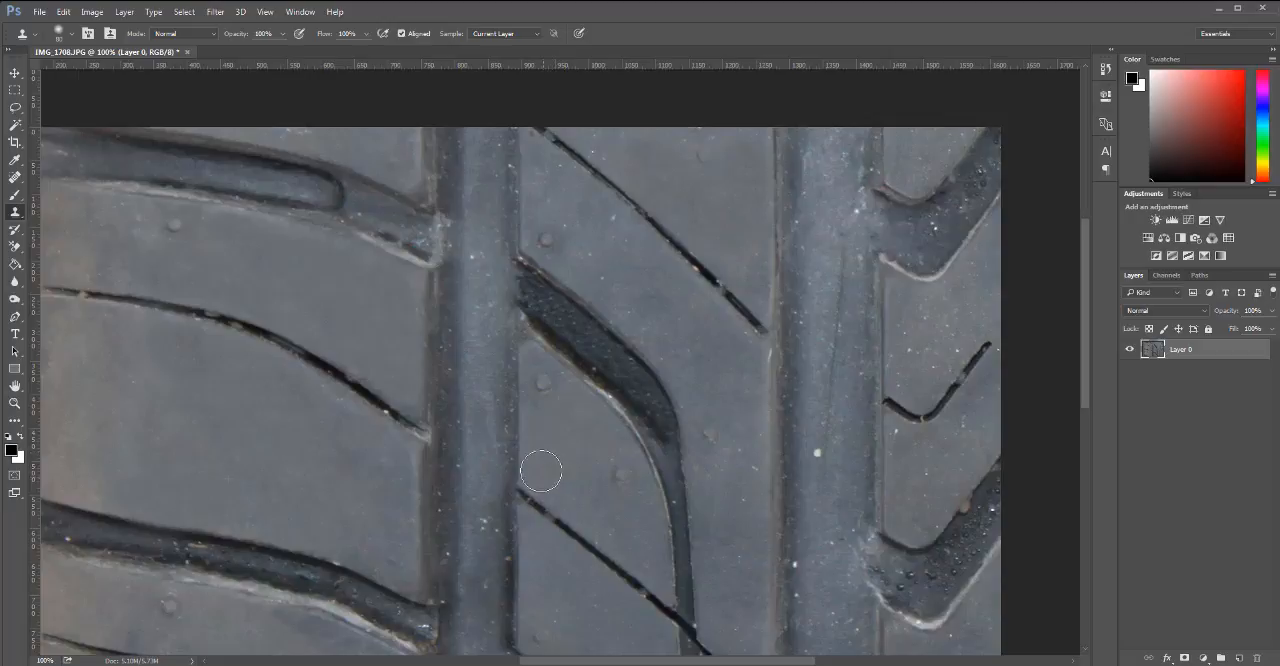
Clone clean rubber over the bump and specks on the middle rib around the curved groove, undoing the stray stroke.
{"action": "left_click_drag", "start_coordinate": [609, 520], "coordinate": [600, 505]}
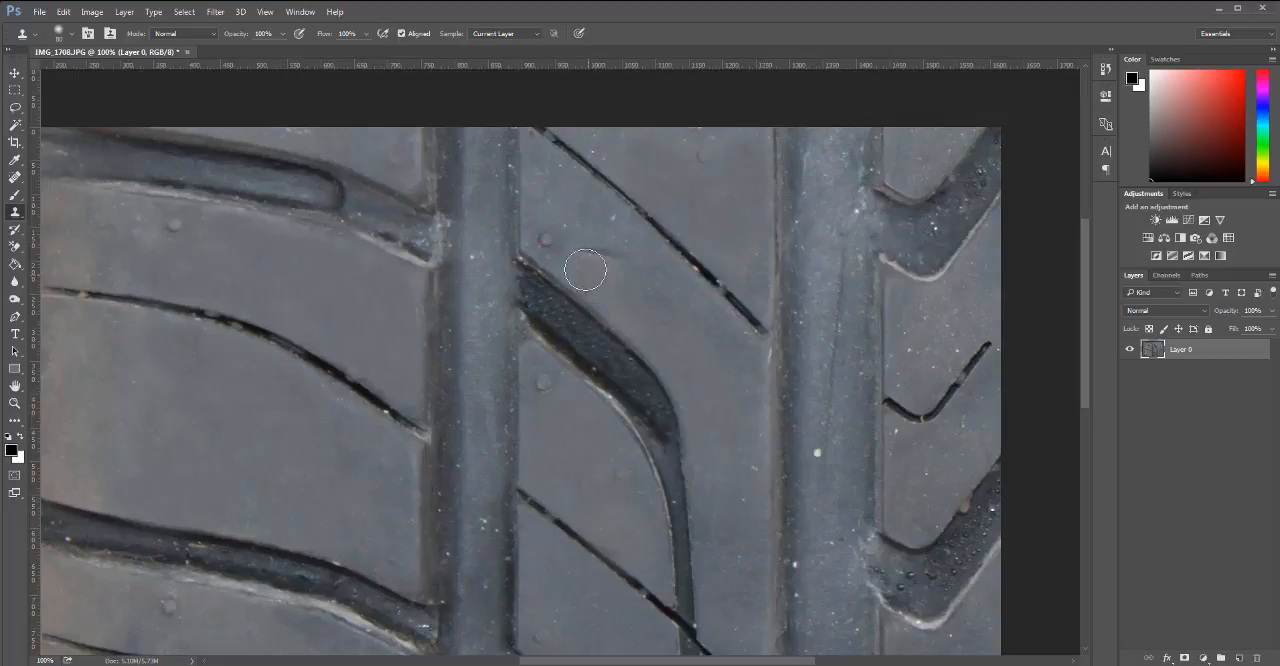
{"action": "mouse_move", "coordinate": [587, 238]}
{"action": "left_mouse_down"}
{"action": "mouse_move", "coordinate": [635, 272]}
{"action": "mouse_move", "coordinate": [619, 290]}
{"action": "mouse_move", "coordinate": [610, 261]}
{"action": "mouse_move", "coordinate": [582, 246]}
{"action": "mouse_move", "coordinate": [624, 248]}
{"action": "left_mouse_up"}
{"action": "left_click", "coordinate": [220, 437], "text": "alt"}
{"action": "left_click", "coordinate": [568, 313]}
{"action": "key", "text": "ctrl+z"}
Clone smooth rubber sampled from the left tread block over the middle rib strip between the thin slit and the curved groove.
{"action": "mouse_move", "coordinate": [722, 388]}
{"action": "left_mouse_down"}
{"action": "mouse_move", "coordinate": [730, 424]}
{"action": "mouse_move", "coordinate": [724, 381]}
{"action": "mouse_move", "coordinate": [689, 390]}
{"action": "mouse_move", "coordinate": [734, 382]}
{"action": "mouse_move", "coordinate": [717, 367]}
{"action": "mouse_move", "coordinate": [720, 421]}
{"action": "mouse_move", "coordinate": [708, 376]}
{"action": "left_mouse_up"}
{"action": "left_click", "coordinate": [163, 422], "text": "alt"}
{"action": "left_click_drag", "start_coordinate": [728, 418], "coordinate": [730, 389]}
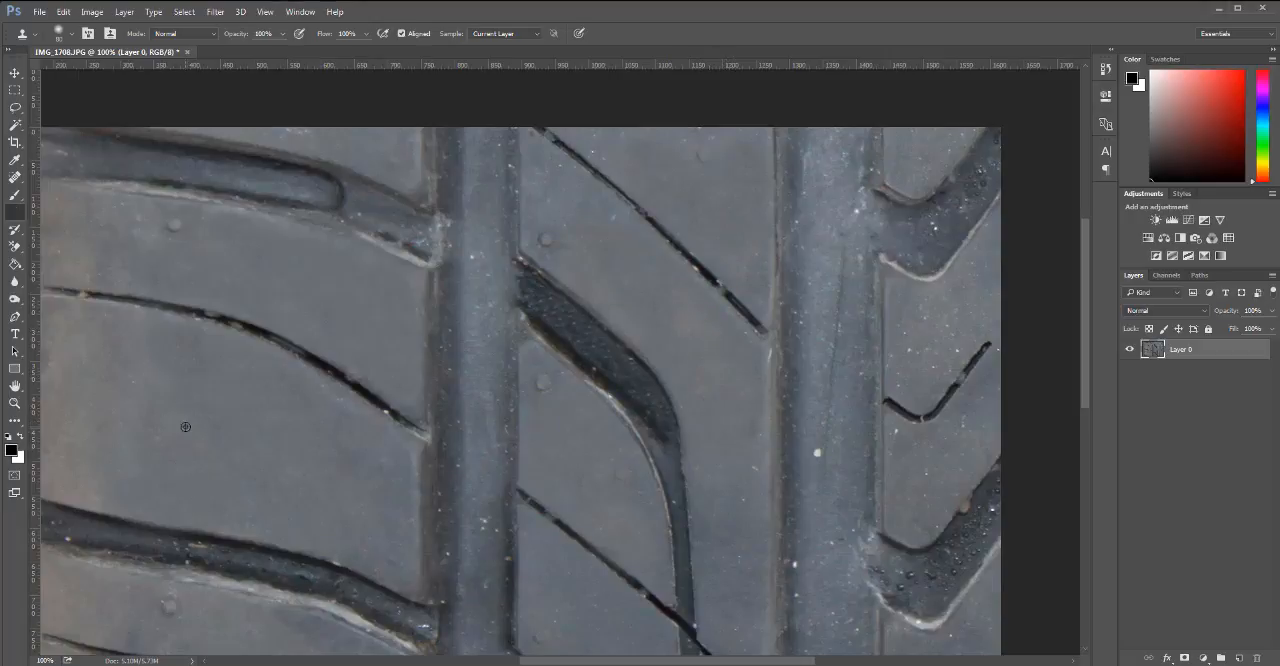
{"action": "left_click_drag", "start_coordinate": [669, 301], "coordinate": [608, 223]}
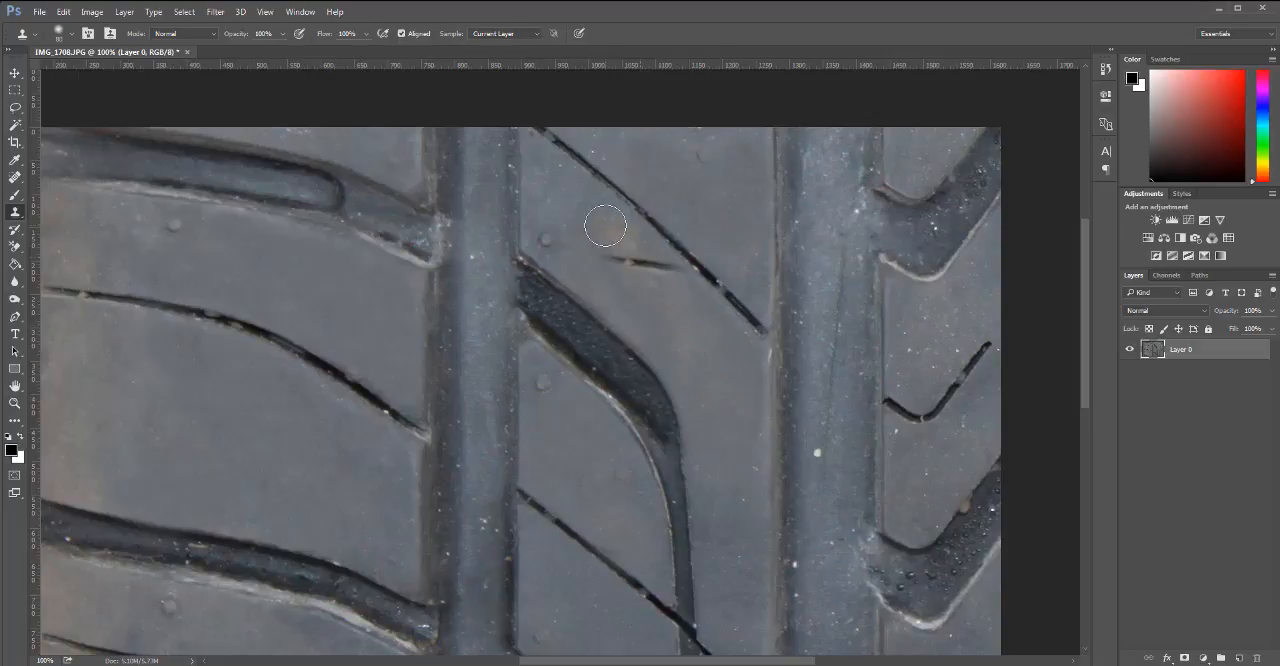
{"action": "mouse_move", "coordinate": [618, 273]}
{"action": "left_mouse_down"}
{"action": "mouse_move", "coordinate": [609, 251]}
{"action": "mouse_move", "coordinate": [677, 294]}
{"action": "mouse_move", "coordinate": [565, 198]}
{"action": "left_mouse_up"}
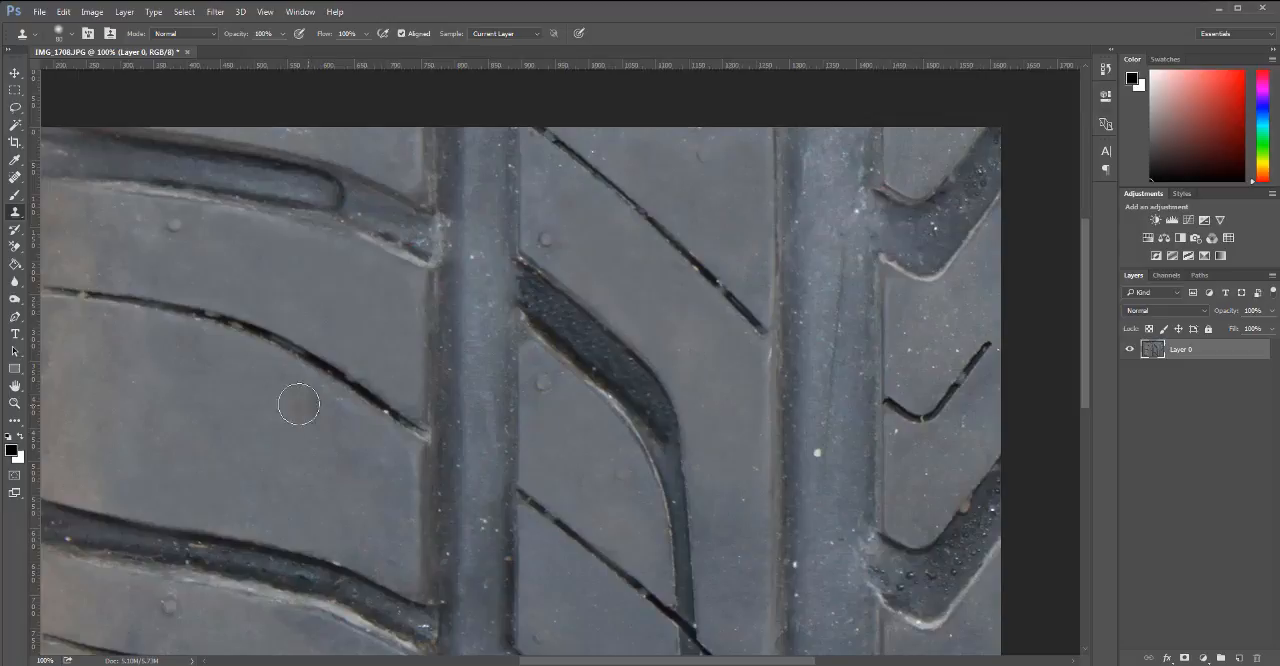
{"action": "mouse_move", "coordinate": [300, 404]}
{"action": "left_mouse_down"}
{"action": "mouse_move", "coordinate": [537, 440]}
{"action": "mouse_move", "coordinate": [454, 443]}
{"action": "mouse_move", "coordinate": [324, 420]}
{"action": "mouse_move", "coordinate": [308, 404]}
{"action": "left_mouse_up"}
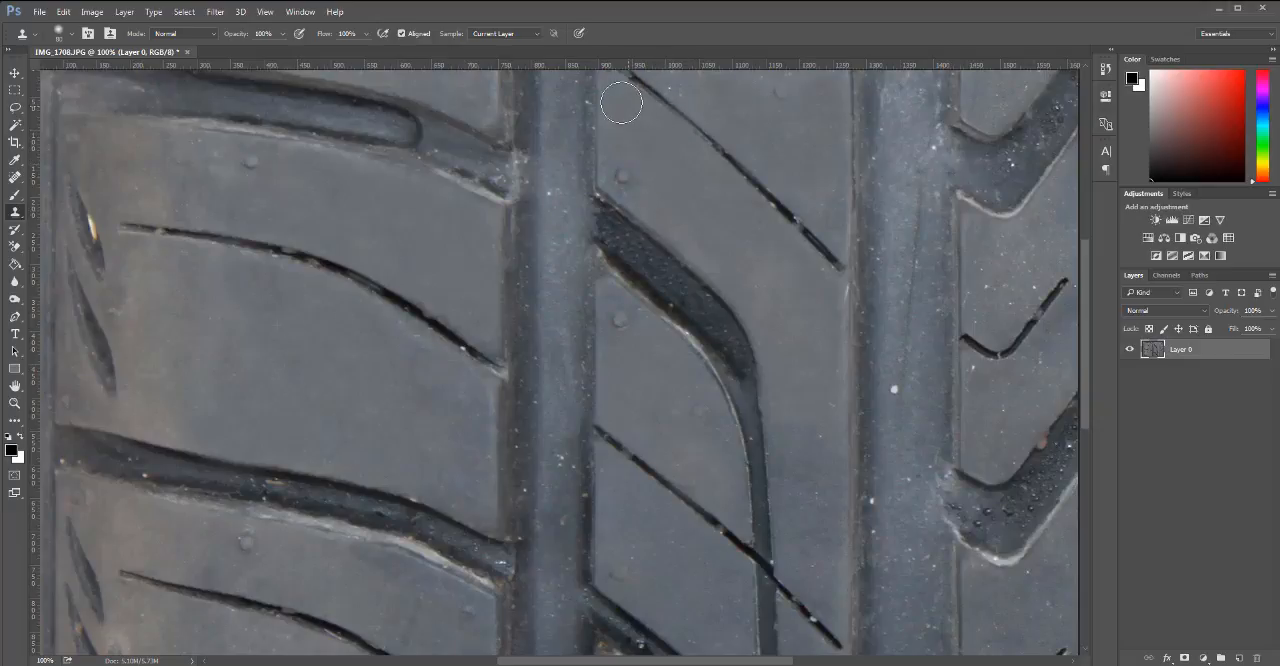
Clone smooth rubber over the bump and specks in the middle rib's upper corner, above the thin slit.
{"action": "left_click_drag", "start_coordinate": [694, 301], "coordinate": [562, 438]}
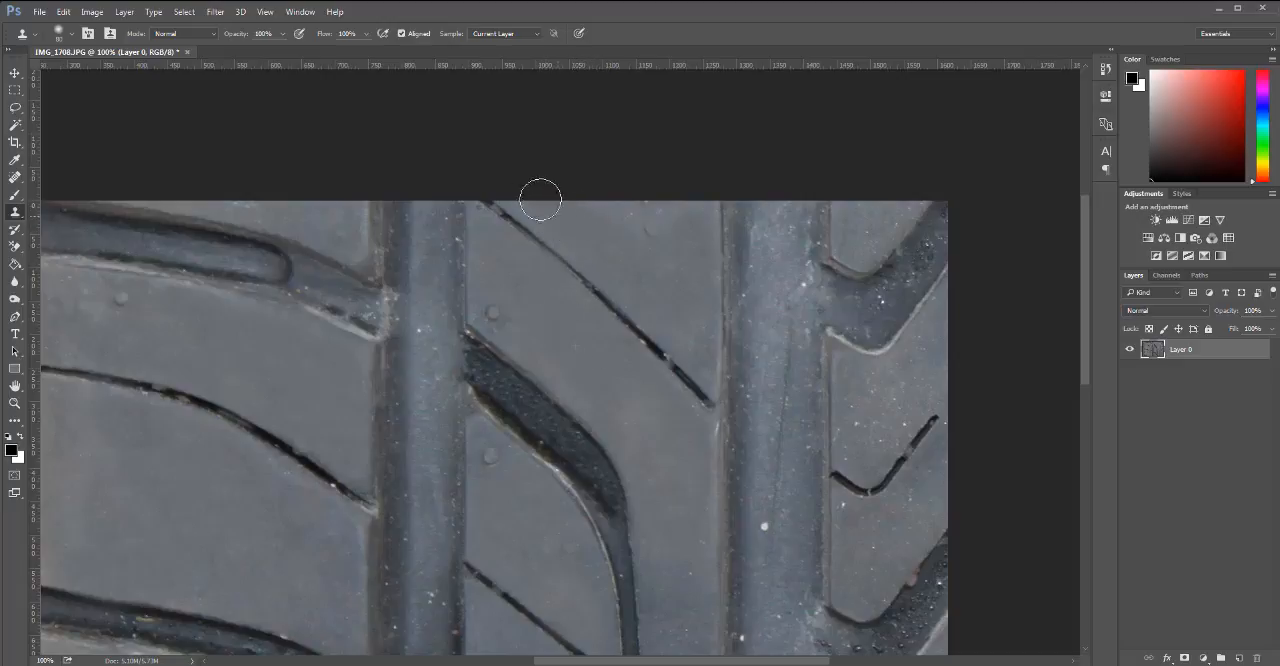
{"action": "mouse_move", "coordinate": [597, 260]}
{"action": "left_mouse_down"}
{"action": "mouse_move", "coordinate": [614, 196]}
{"action": "mouse_move", "coordinate": [619, 206]}
{"action": "mouse_move", "coordinate": [574, 194]}
{"action": "left_mouse_up"}
{"action": "mouse_move", "coordinate": [667, 308]}
{"action": "left_mouse_down"}
{"action": "mouse_move", "coordinate": [686, 357]}
{"action": "mouse_move", "coordinate": [684, 318]}
{"action": "left_mouse_up"}
{"action": "mouse_move", "coordinate": [604, 347]}
{"action": "left_mouse_down"}
{"action": "mouse_move", "coordinate": [677, 323]}
{"action": "mouse_move", "coordinate": [687, 336]}
{"action": "mouse_move", "coordinate": [663, 303]}
{"action": "left_mouse_up"}
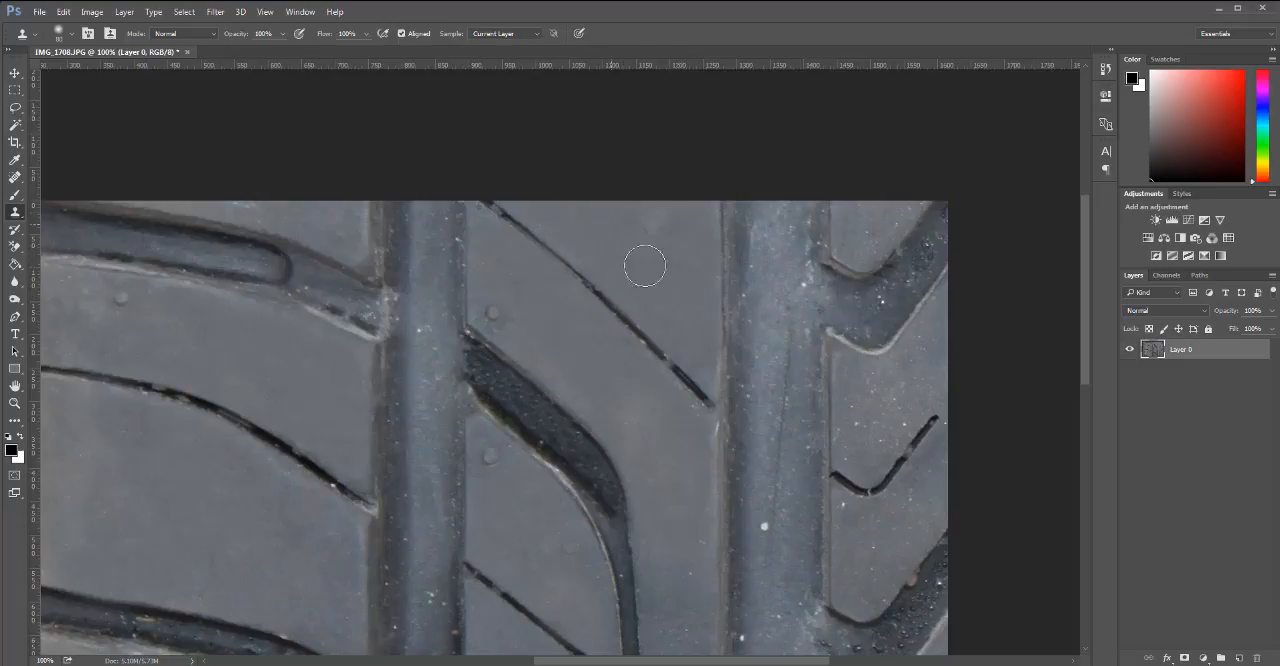
{"action": "left_click_drag", "start_coordinate": [602, 390], "coordinate": [531, 285]}
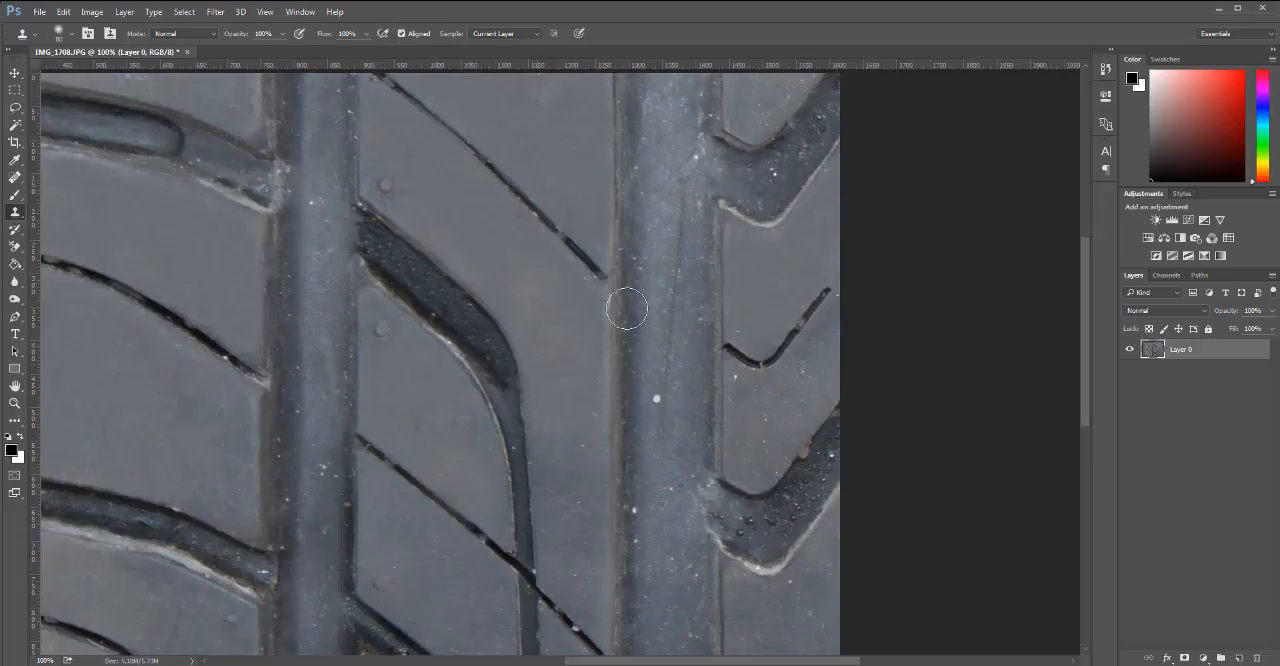
Clone clean rubber over the pale specks on the right tread block around its short bent slit.
{"action": "left_click_drag", "start_coordinate": [844, 194], "coordinate": [841, 203]}
{"action": "mouse_move", "coordinate": [750, 432]}
{"action": "left_mouse_down"}
{"action": "mouse_move", "coordinate": [764, 461]}
{"action": "mouse_move", "coordinate": [742, 474]}
{"action": "mouse_move", "coordinate": [744, 444]}
{"action": "mouse_move", "coordinate": [810, 398]}
{"action": "mouse_move", "coordinate": [814, 357]}
{"action": "mouse_move", "coordinate": [834, 338]}
{"action": "left_mouse_up"}
{"action": "left_click", "coordinate": [125, 417], "text": "alt"}
{"action": "left_click", "coordinate": [88, 394], "text": "alt"}
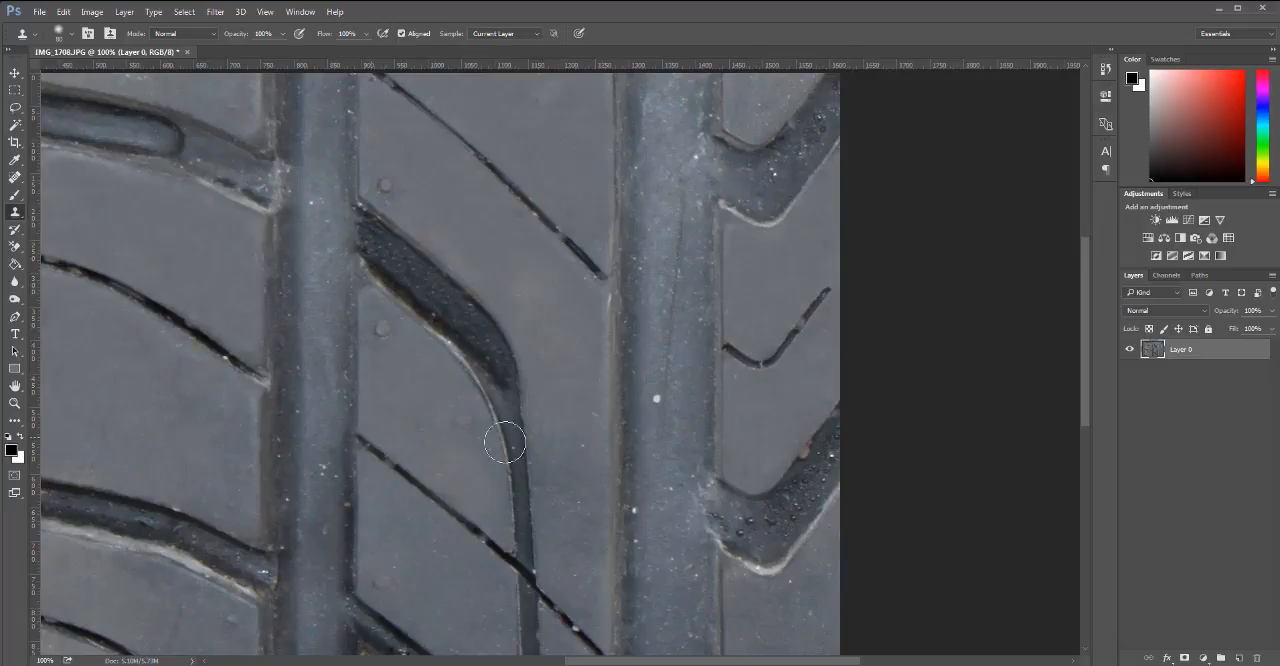
Clone clean rubber over the specks beside the curved groove and on the middle rib's lower block, removing the stray slit copies.
{"action": "left_click_drag", "start_coordinate": [532, 450], "coordinate": [593, 262]}
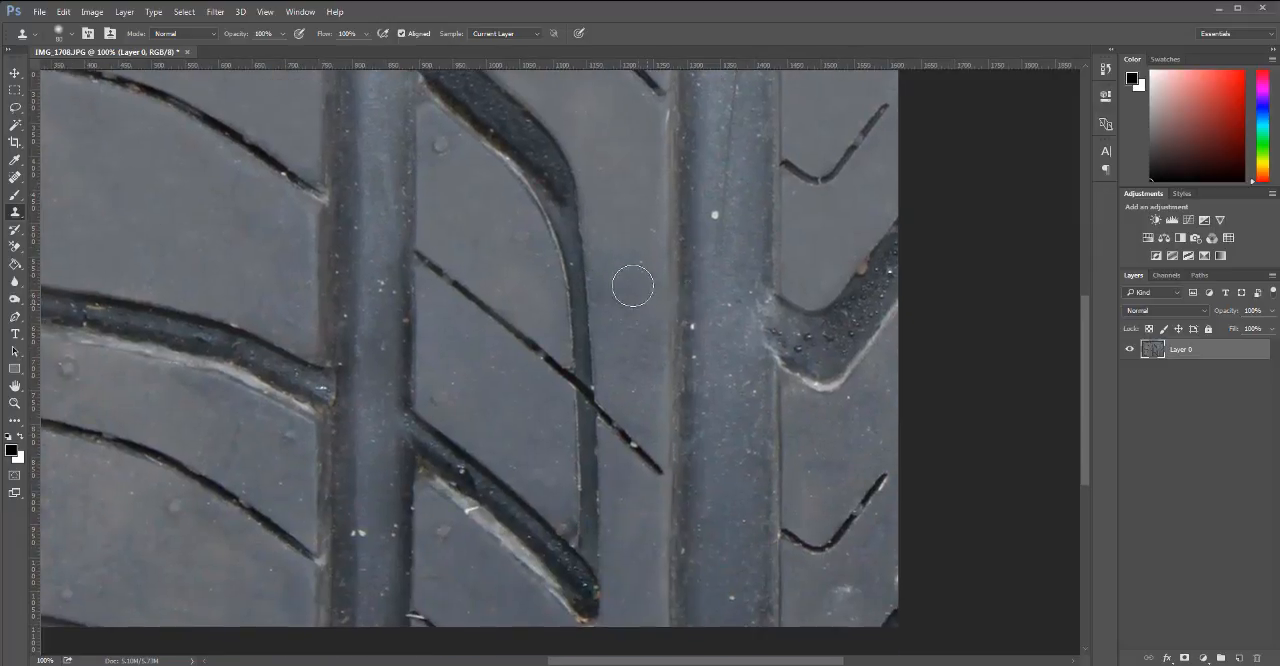
{"action": "left_click", "coordinate": [637, 376]}
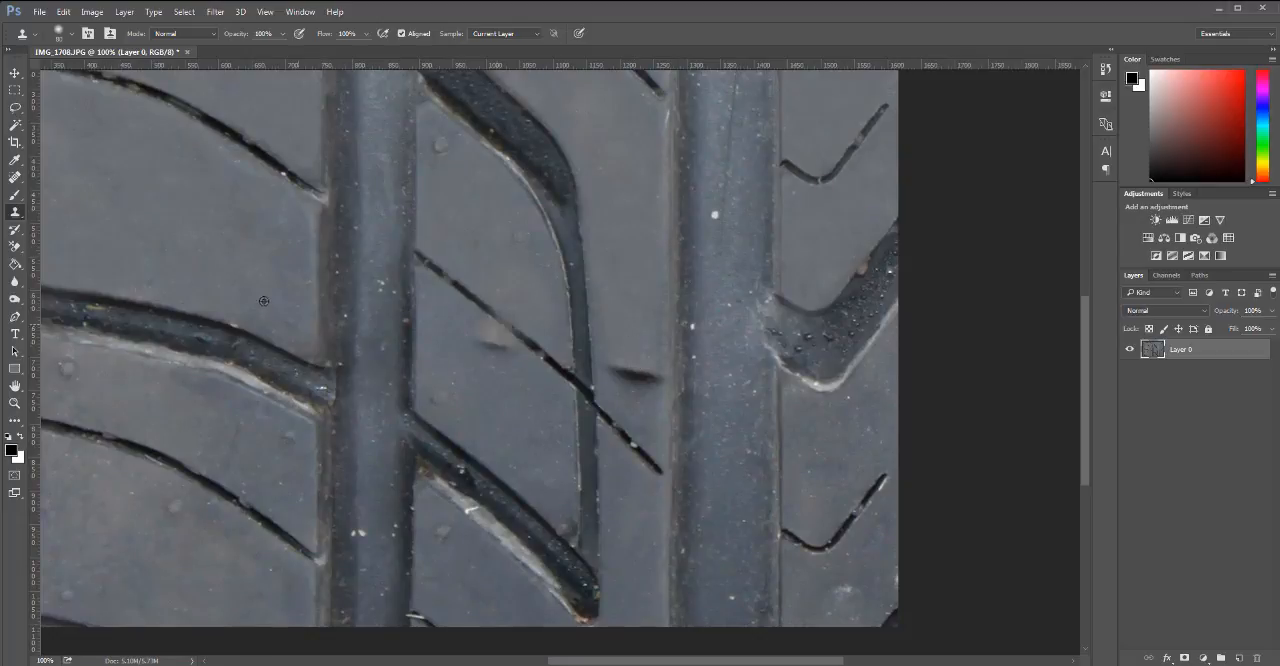
{"action": "left_click", "coordinate": [634, 375]}
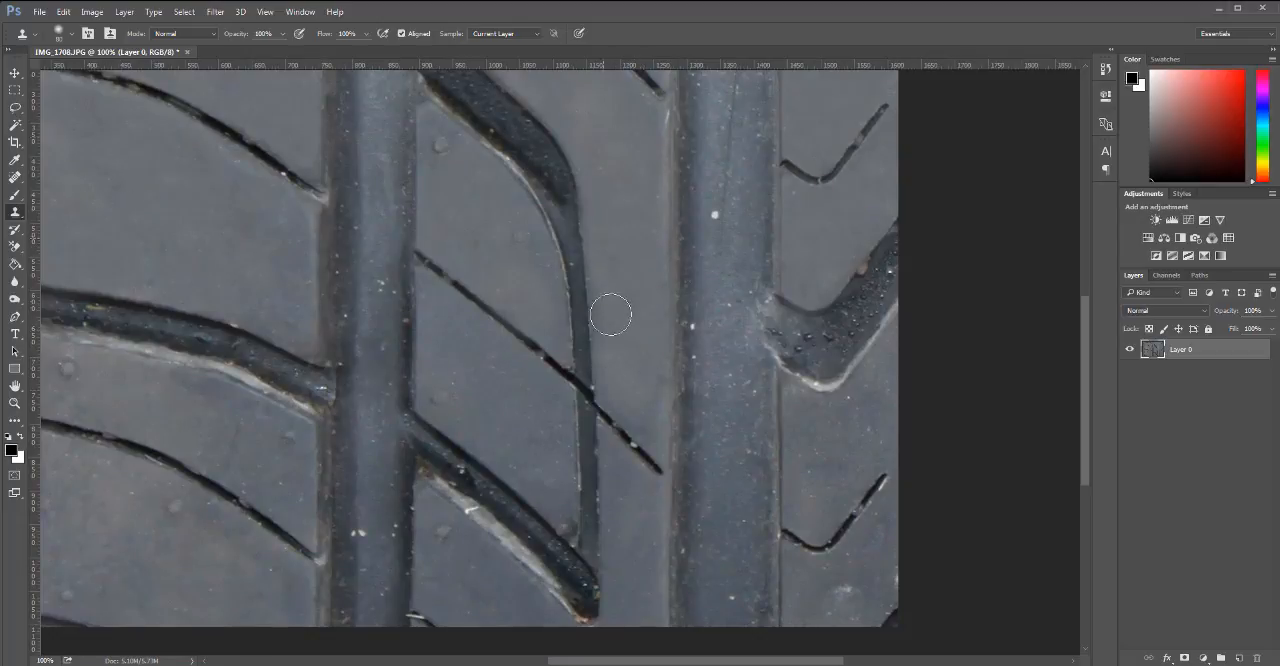
{"action": "left_click", "coordinate": [648, 284]}
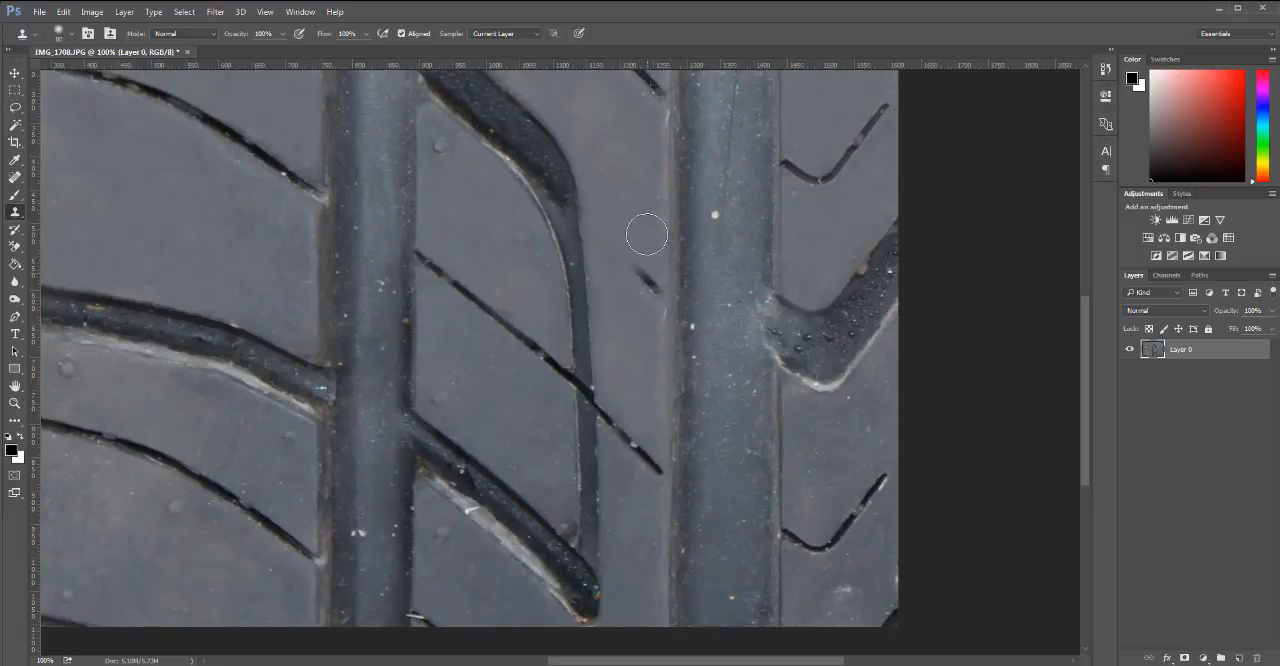
{"action": "mouse_move", "coordinate": [639, 272]}
{"action": "left_mouse_down"}
{"action": "mouse_move", "coordinate": [634, 289]}
{"action": "mouse_move", "coordinate": [614, 261]}
{"action": "left_mouse_up"}
{"action": "left_click", "coordinate": [623, 195], "text": "alt"}
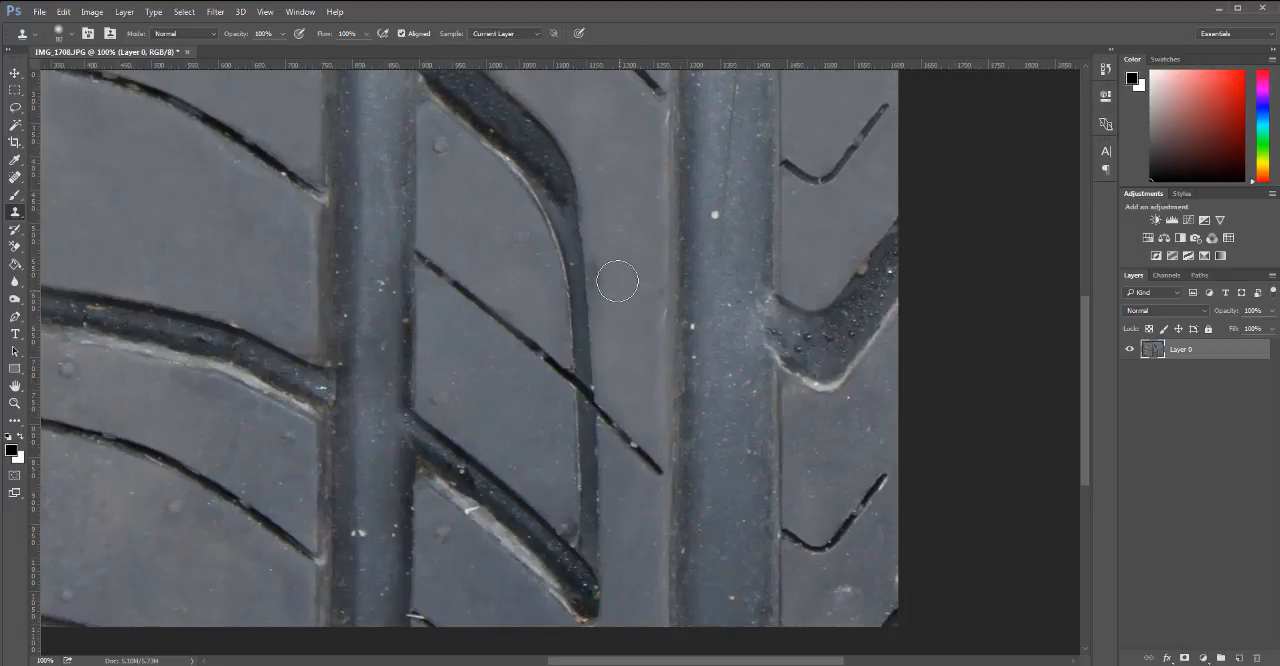
{"action": "left_click", "coordinate": [530, 341]}
{"action": "key", "text": "ctrl+z"}
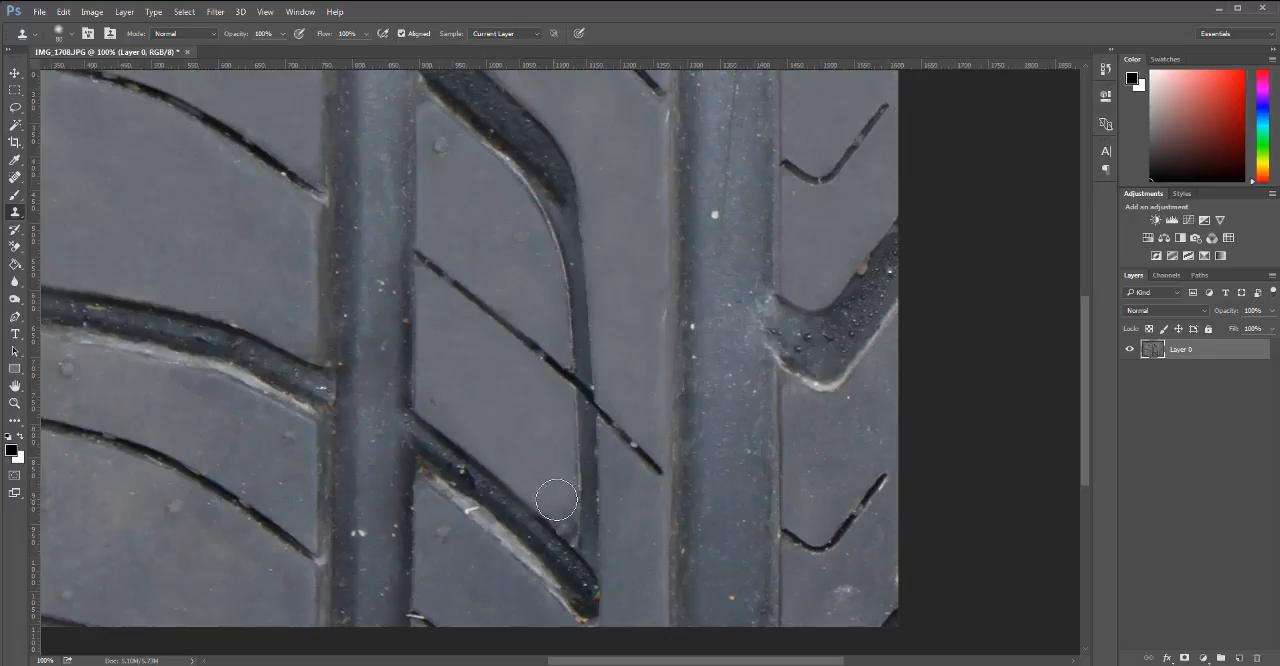
{"action": "key", "text": "ctrl+minus"}
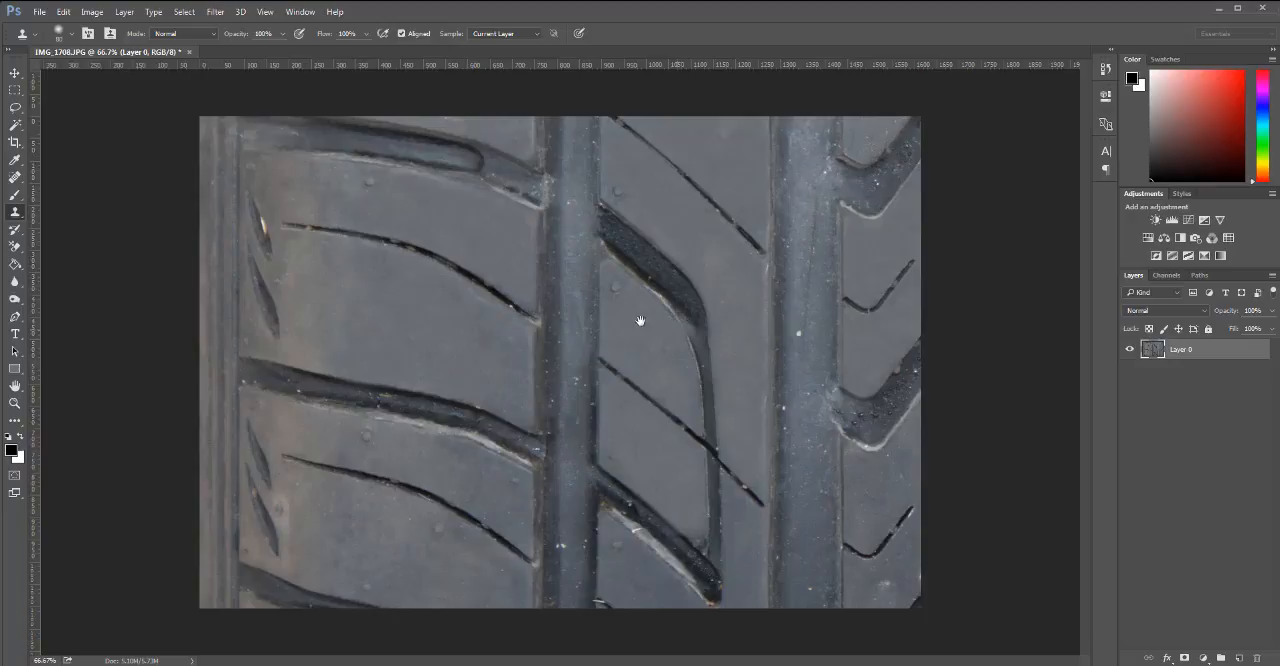
{"action": "key", "text": "h"}
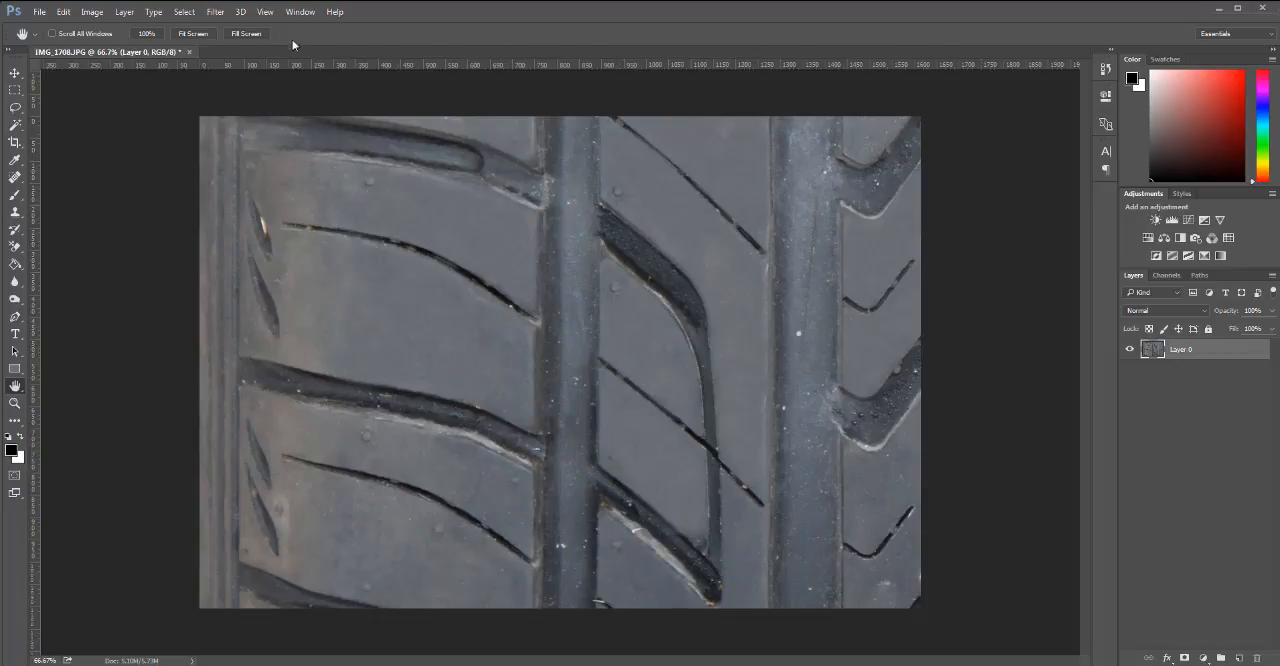
{"action": "left_click", "coordinate": [268, 12]}
{"action": "mouse_move", "coordinate": [298, 11]}
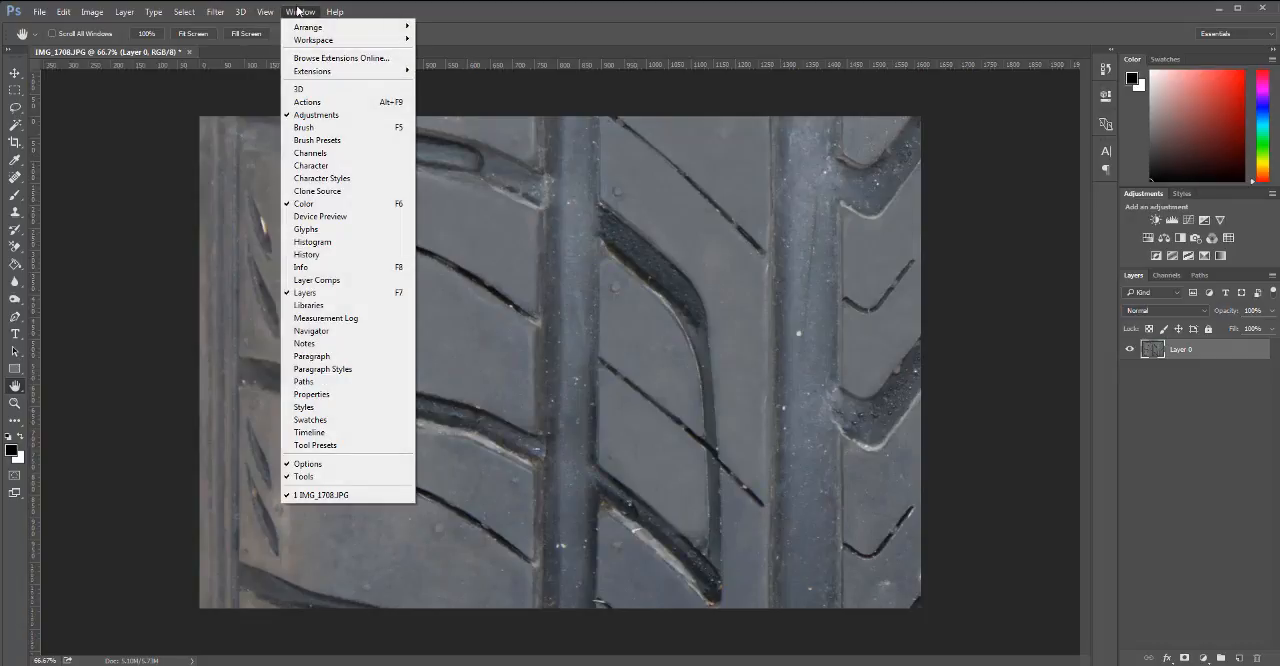
{"action": "left_click", "coordinate": [116, 290]}
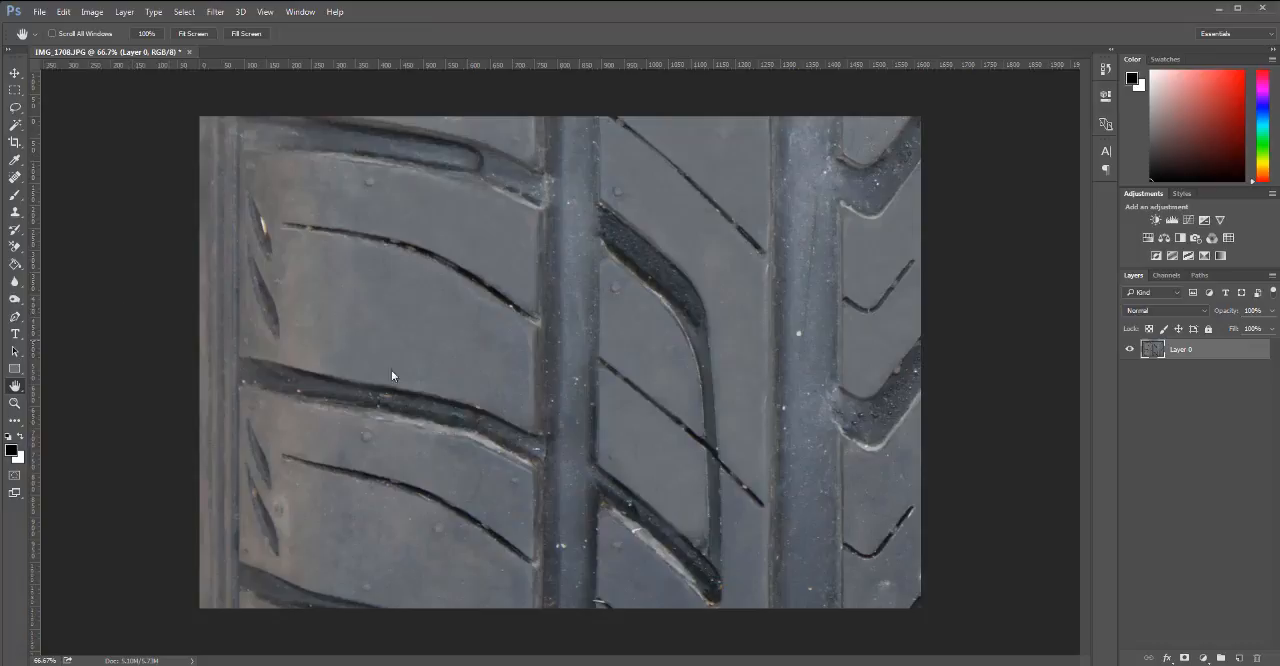
{"action": "key", "text": "ctrl+l"}
{"action": "left_click", "coordinate": [750, 207]}
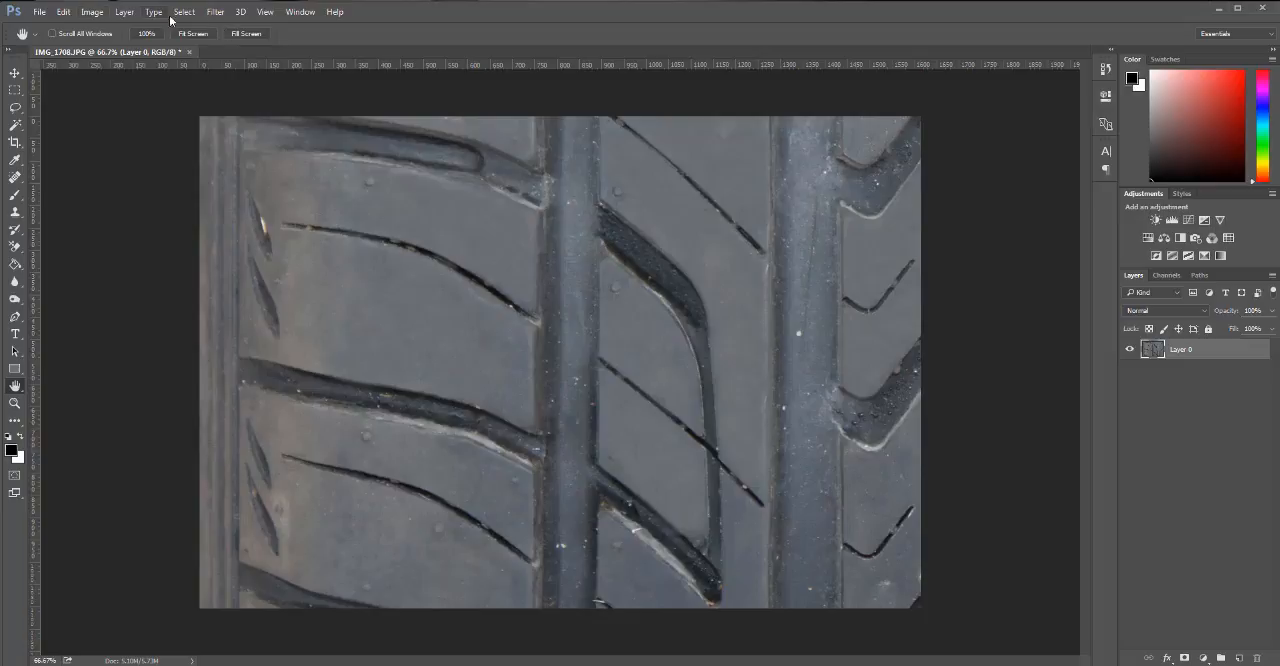
{"action": "left_click", "coordinate": [303, 12]}
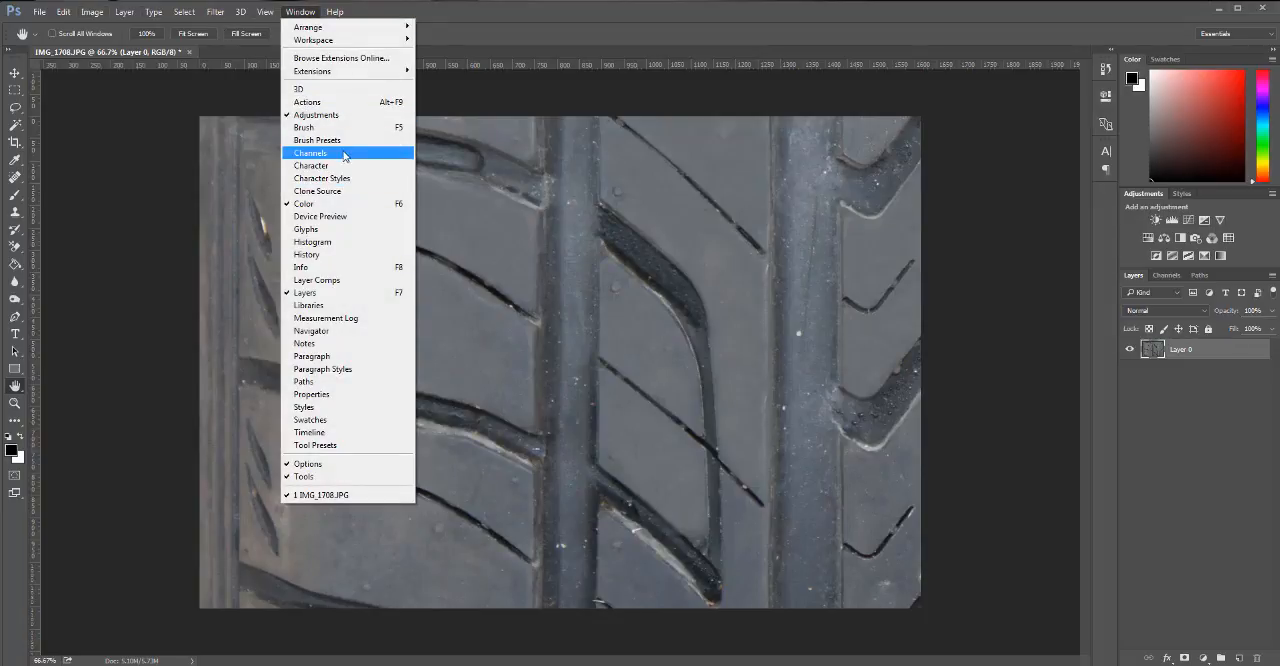
{"action": "left_click", "coordinate": [978, 466]}
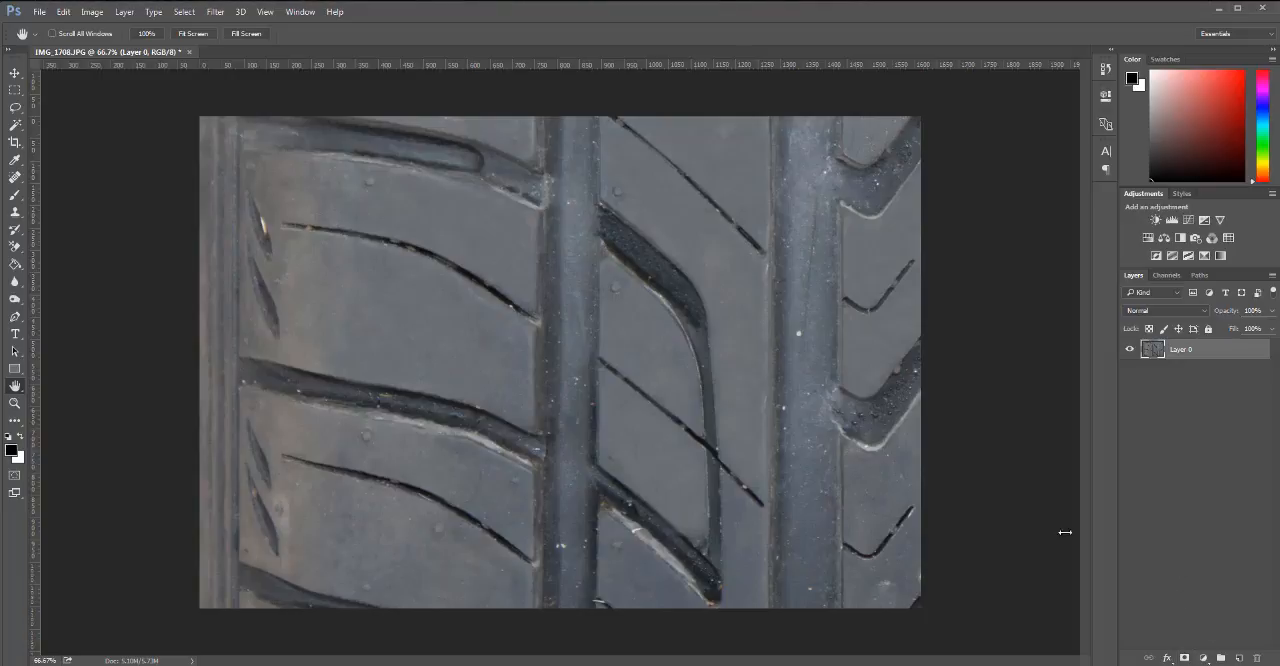
Try a Levels adjustment on the tread image with black input 21 and midtone 0.76, and cancel it.
{"action": "key", "text": "ctrl+l"}
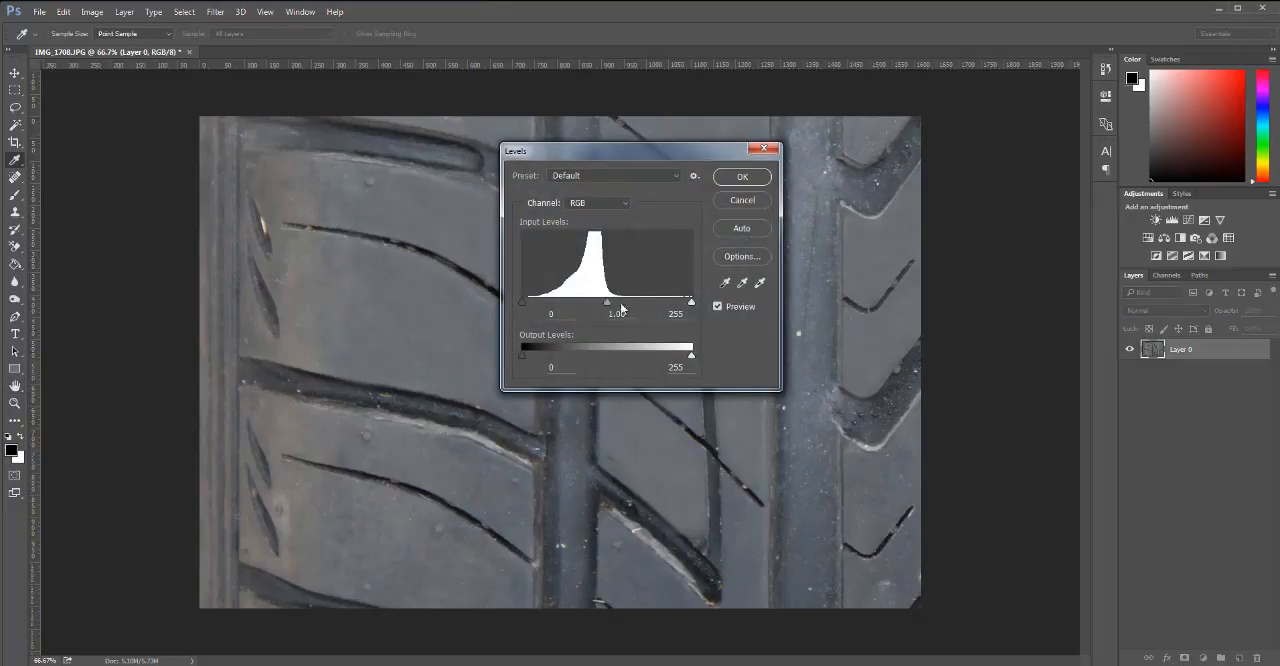
{"action": "left_click_drag", "start_coordinate": [525, 303], "coordinate": [550, 310]}
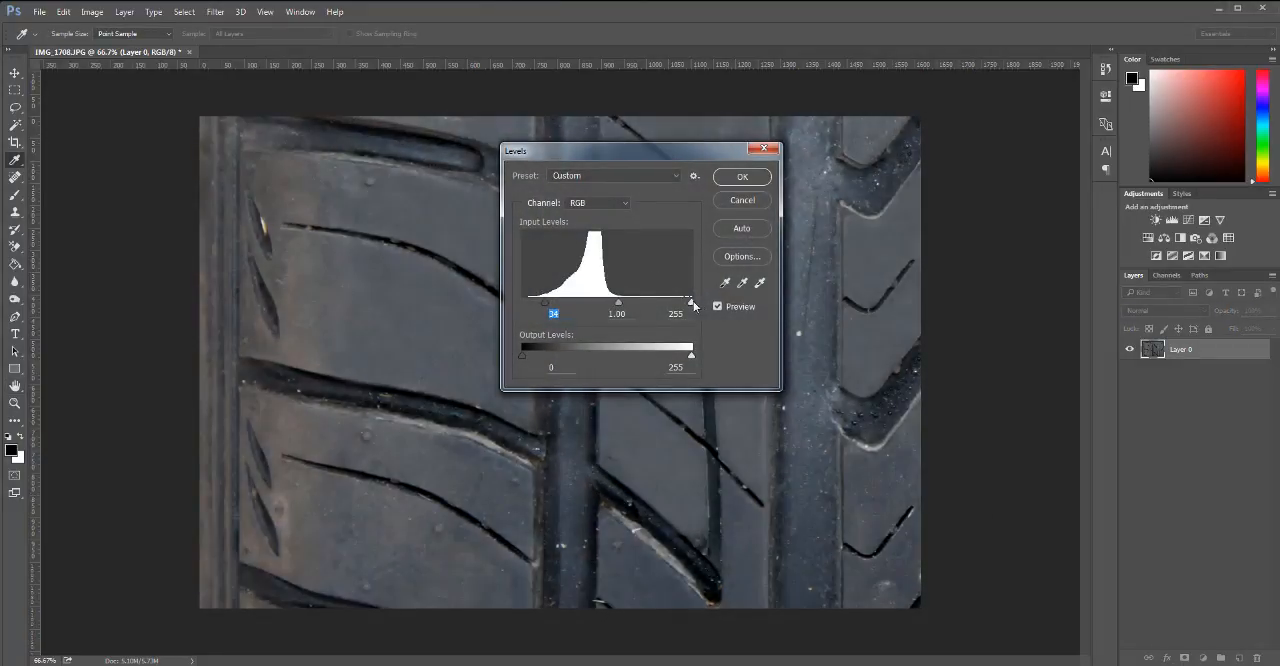
{"action": "mouse_move", "coordinate": [693, 301]}
{"action": "left_mouse_down"}
{"action": "mouse_move", "coordinate": [640, 302]}
{"action": "mouse_move", "coordinate": [695, 305]}
{"action": "left_mouse_up"}
{"action": "mouse_move", "coordinate": [546, 302]}
{"action": "left_mouse_down"}
{"action": "mouse_move", "coordinate": [513, 304]}
{"action": "mouse_move", "coordinate": [533, 302]}
{"action": "left_mouse_up"}
{"action": "mouse_move", "coordinate": [612, 304]}
{"action": "left_mouse_down"}
{"action": "mouse_move", "coordinate": [648, 302]}
{"action": "mouse_move", "coordinate": [628, 303]}
{"action": "left_mouse_up"}
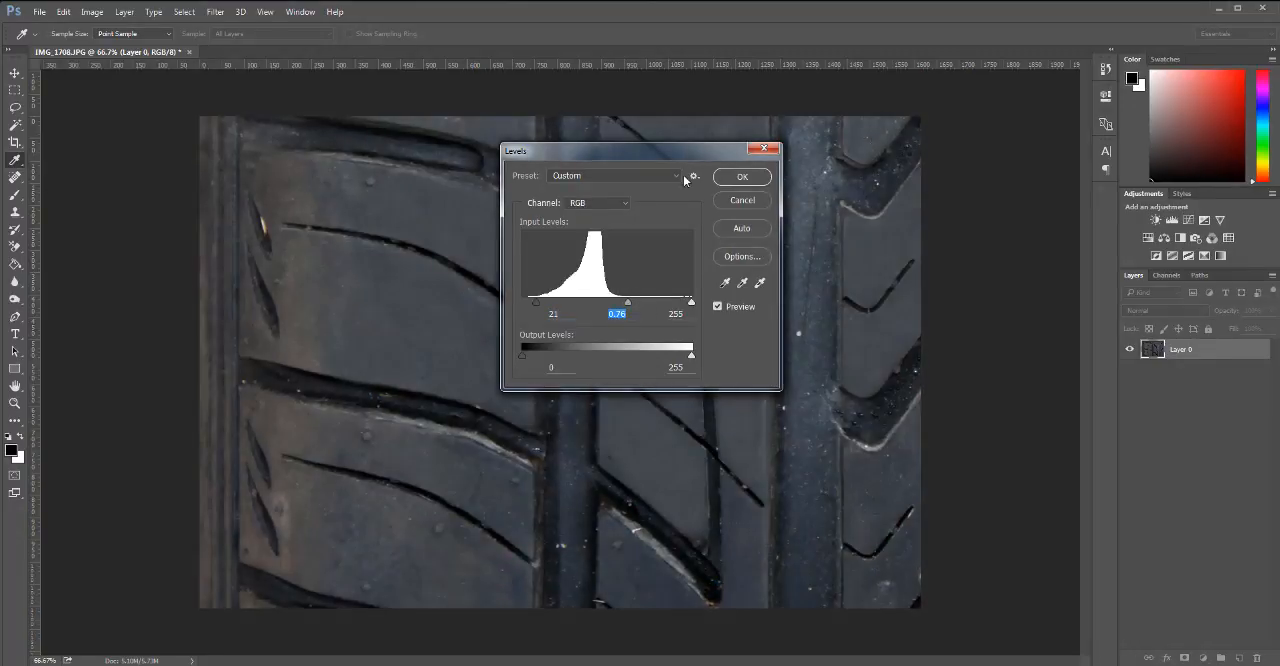
{"action": "left_click_drag", "start_coordinate": [686, 180], "coordinate": [609, 222]}
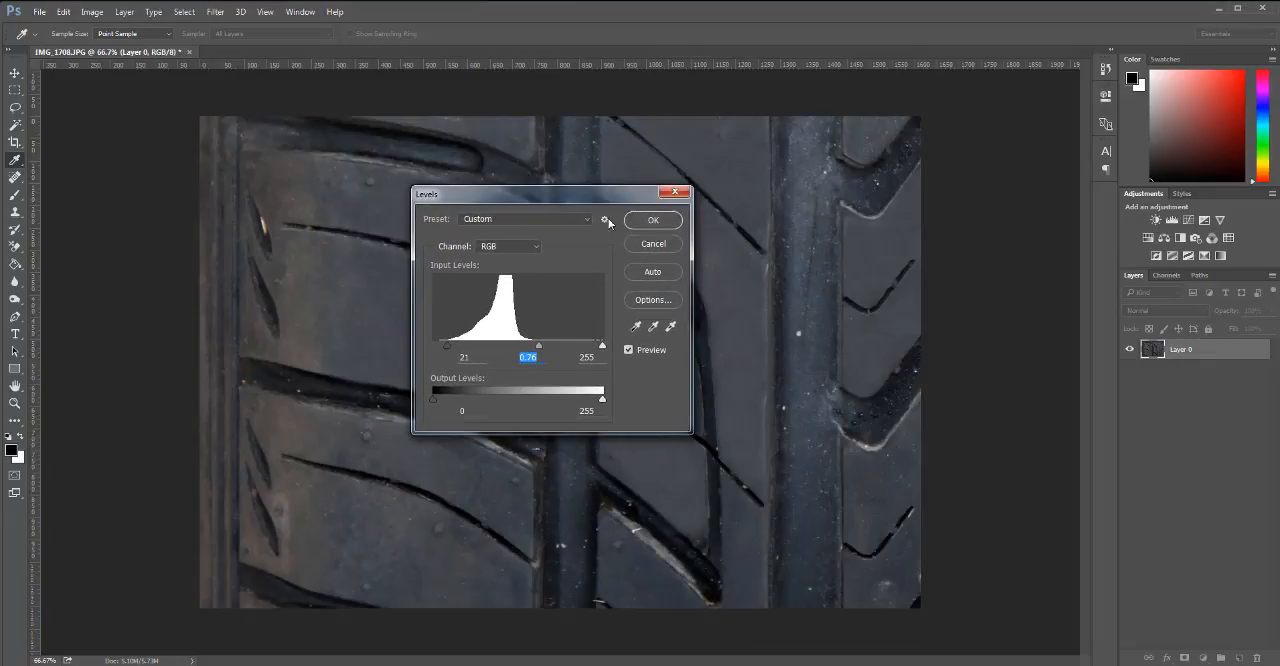
{"action": "left_click", "coordinate": [652, 244]}
{"action": "key", "text": "h"}
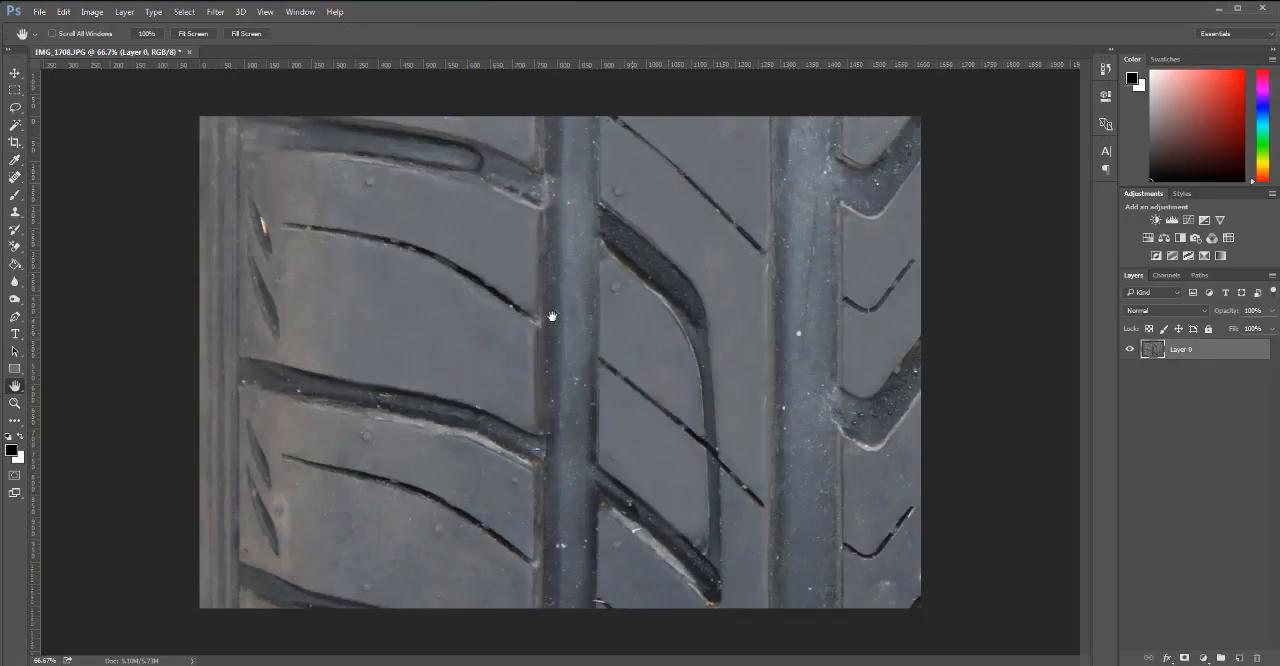
Try a Curves adjustment layer with its midtones lowered to darken the tread, delete it and return to the Clone Stamp.
{"action": "left_click", "coordinate": [1166, 658]}
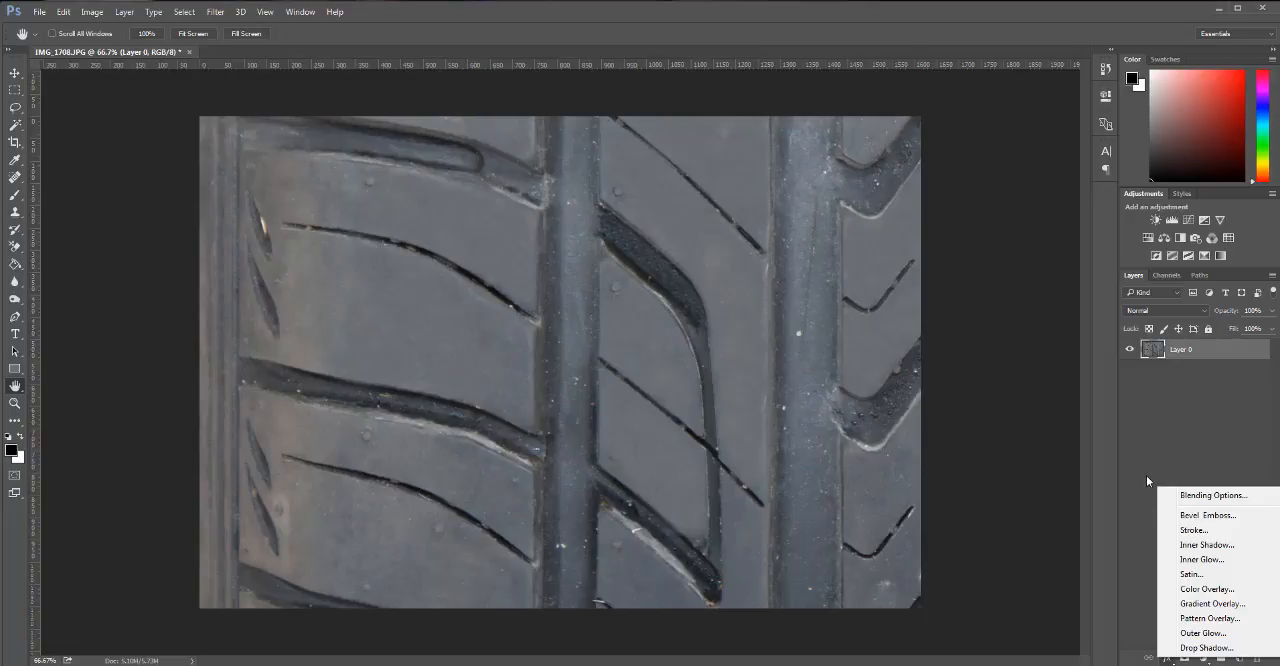
{"action": "left_click", "coordinate": [1126, 549]}
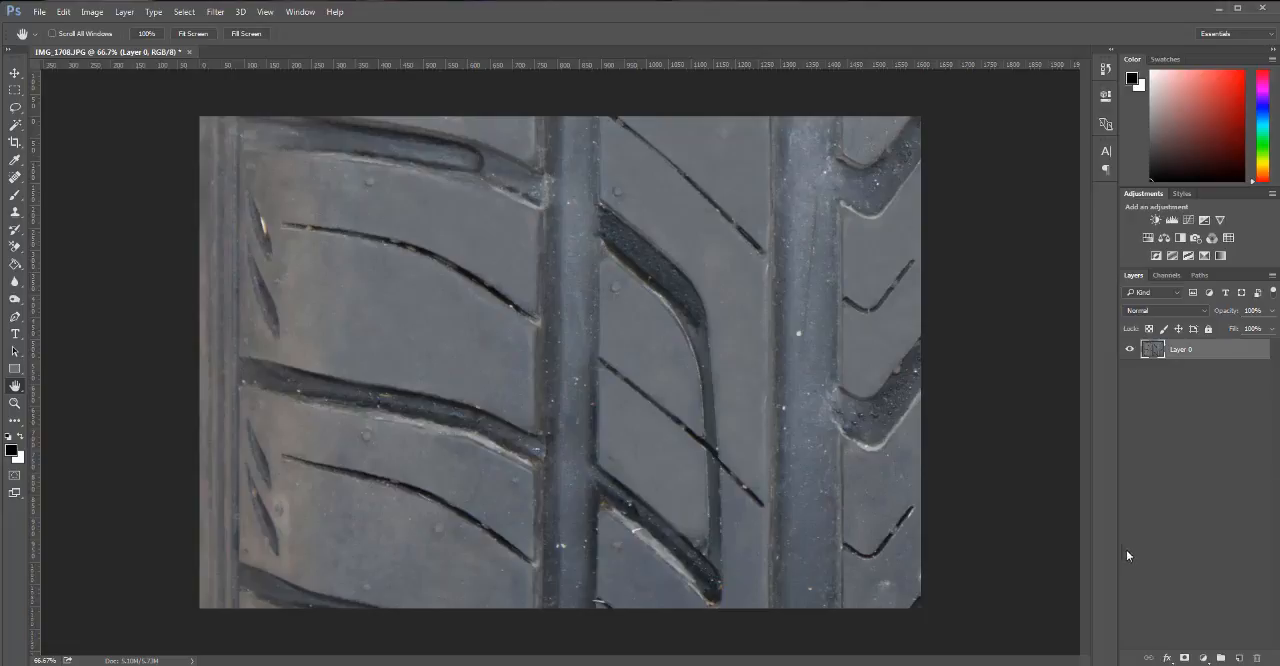
{"action": "left_click", "coordinate": [1205, 659]}
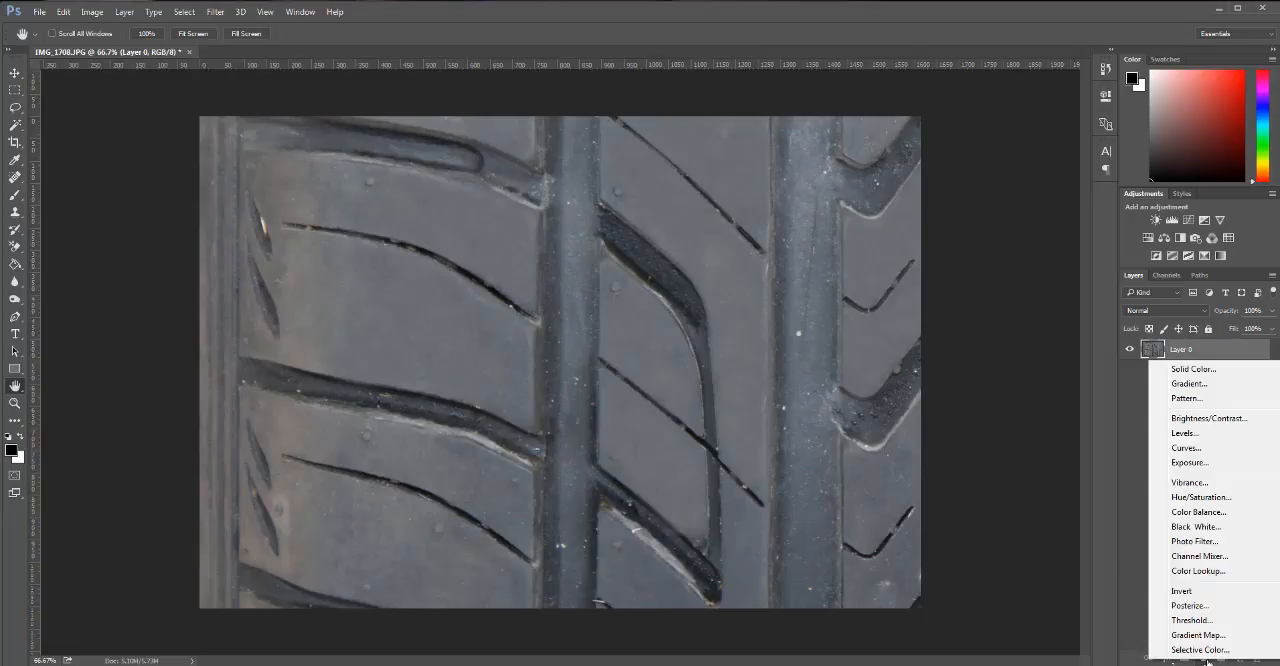
{"action": "left_click", "coordinate": [1186, 448]}
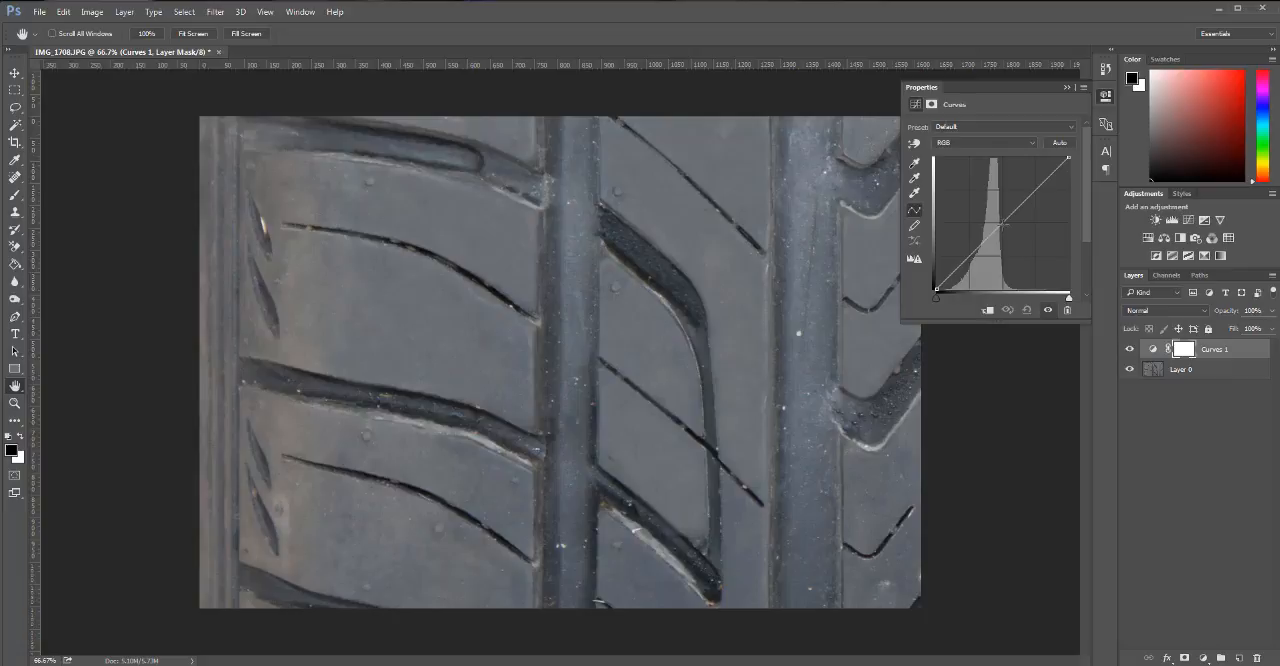
{"action": "mouse_move", "coordinate": [1001, 224]}
{"action": "left_mouse_down"}
{"action": "mouse_move", "coordinate": [996, 212]}
{"action": "mouse_move", "coordinate": [1018, 222]}
{"action": "mouse_move", "coordinate": [1012, 238]}
{"action": "mouse_move", "coordinate": [1009, 227]}
{"action": "left_mouse_up"}
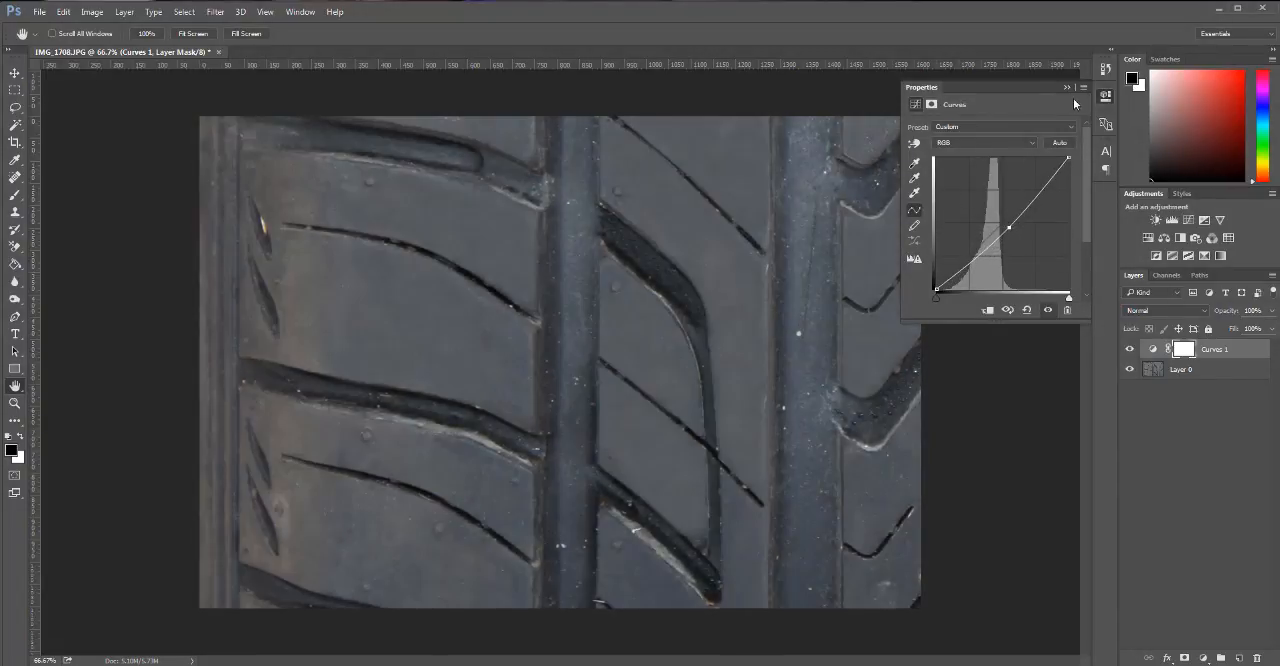
{"action": "left_click_drag", "start_coordinate": [1211, 355], "coordinate": [1257, 658]}
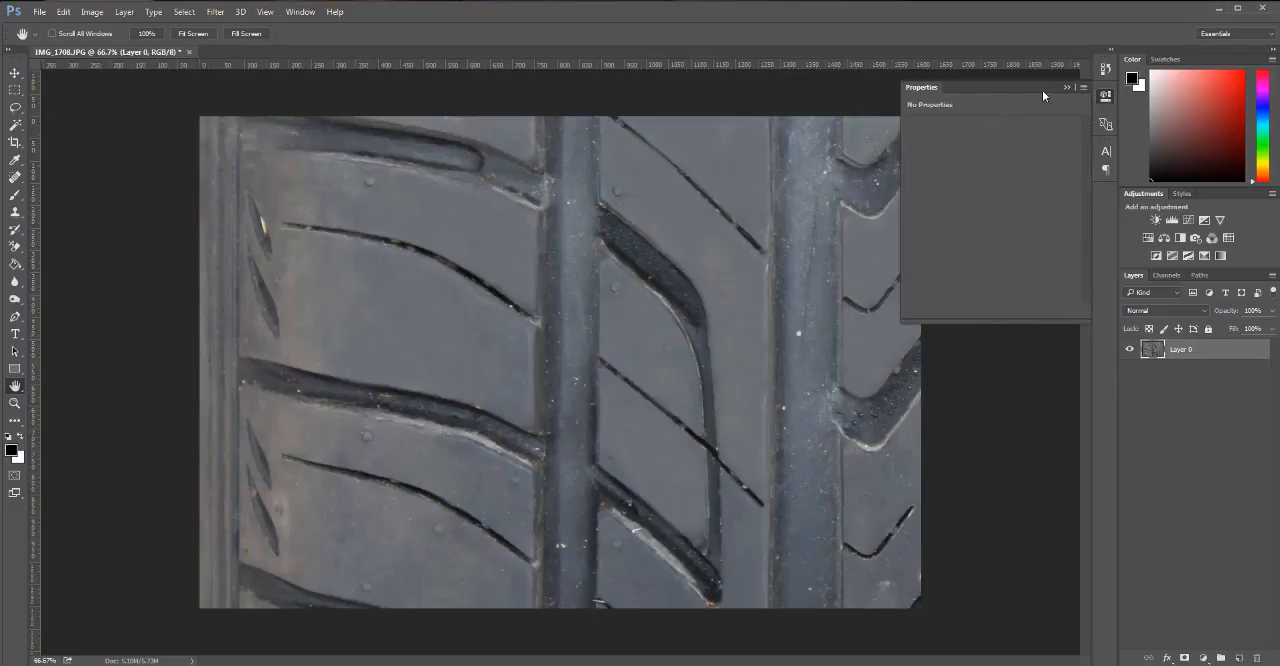
{"action": "left_click", "coordinate": [1067, 88]}
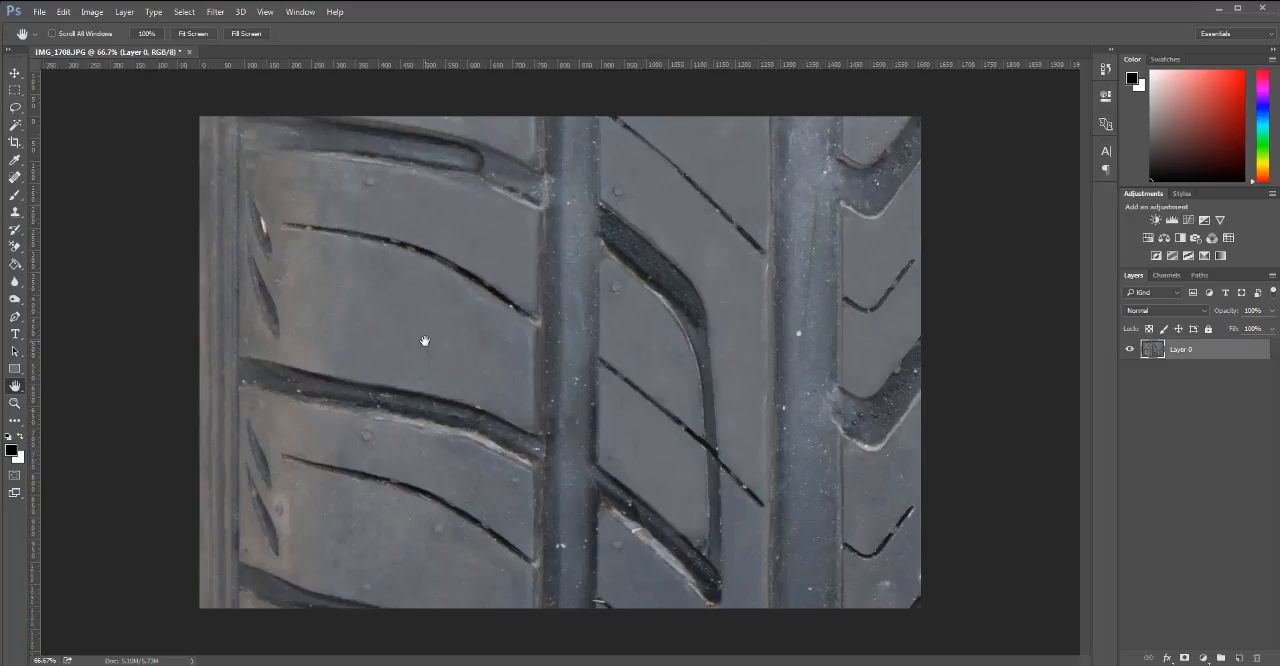
{"action": "key", "text": "s"}
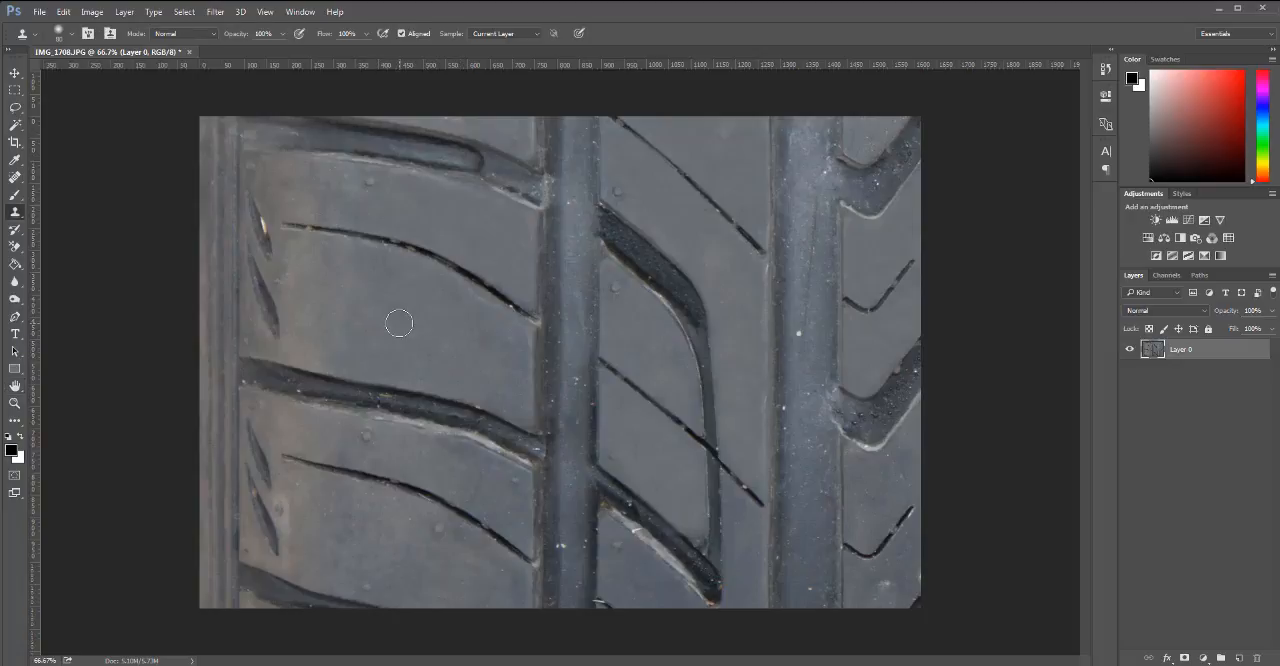
Clone clean rubber over the pale specks on the left rib's upper and lower tread blocks.
{"action": "left_click", "coordinate": [390, 511]}
{"action": "left_click", "coordinate": [371, 542]}
{"action": "mouse_move", "coordinate": [371, 542]}
{"action": "left_mouse_down"}
{"action": "mouse_move", "coordinate": [354, 561]}
{"action": "mouse_move", "coordinate": [336, 540]}
{"action": "mouse_move", "coordinate": [338, 509]}
{"action": "left_mouse_up"}
{"action": "left_click", "coordinate": [393, 314], "text": "alt"}
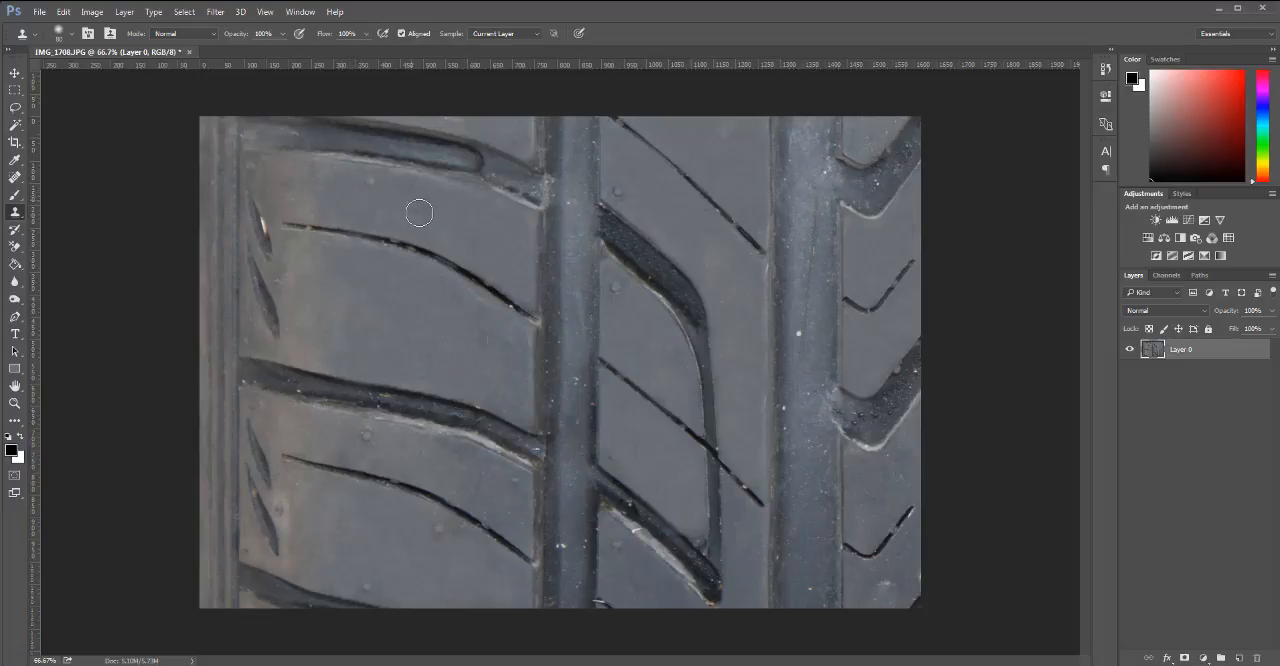
{"action": "mouse_move", "coordinate": [456, 360]}
{"action": "left_mouse_down"}
{"action": "mouse_move", "coordinate": [489, 358]}
{"action": "mouse_move", "coordinate": [468, 352]}
{"action": "mouse_move", "coordinate": [480, 374]}
{"action": "mouse_move", "coordinate": [471, 309]}
{"action": "mouse_move", "coordinate": [508, 385]}
{"action": "mouse_move", "coordinate": [431, 331]}
{"action": "mouse_move", "coordinate": [509, 389]}
{"action": "mouse_move", "coordinate": [515, 359]}
{"action": "left_mouse_up"}
{"action": "left_click", "coordinate": [394, 301], "text": "alt"}
Clone clean rubber over the pale blemish on the right rib's lowest block and remove the stray slit copy above it.
{"action": "mouse_move", "coordinate": [916, 580]}
{"action": "left_mouse_down"}
{"action": "mouse_move", "coordinate": [886, 579]}
{"action": "mouse_move", "coordinate": [923, 523]}
{"action": "mouse_move", "coordinate": [871, 591]}
{"action": "left_mouse_up"}
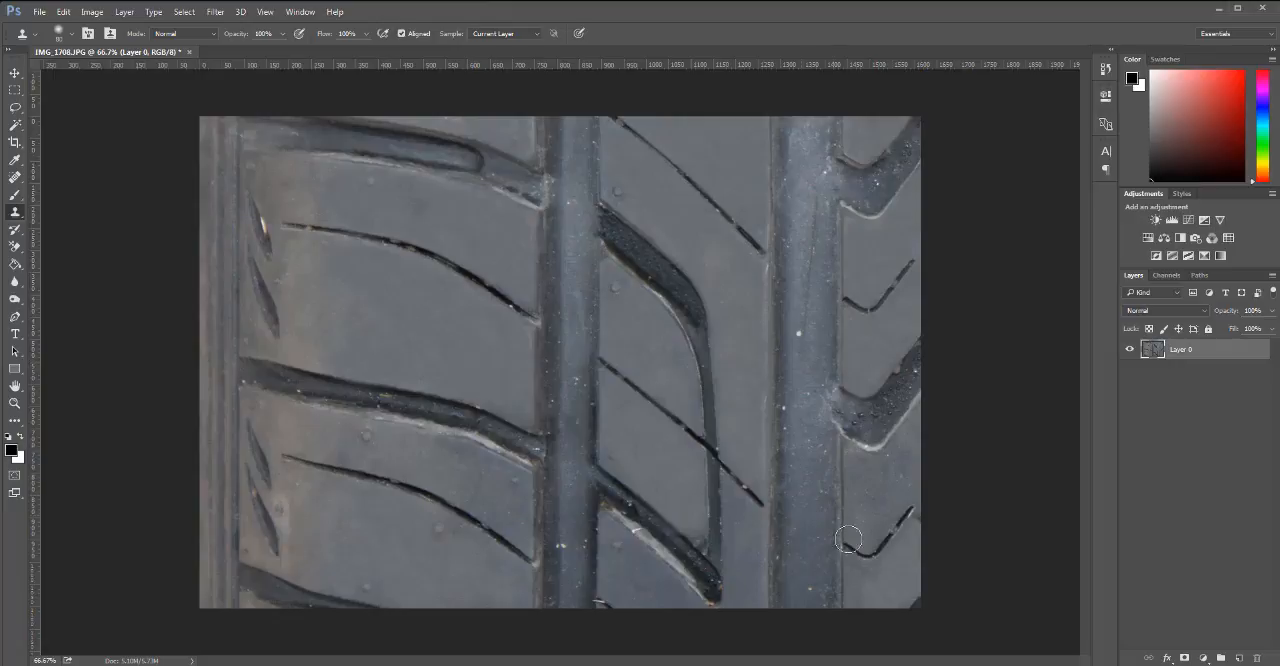
{"action": "left_click", "coordinate": [866, 607]}
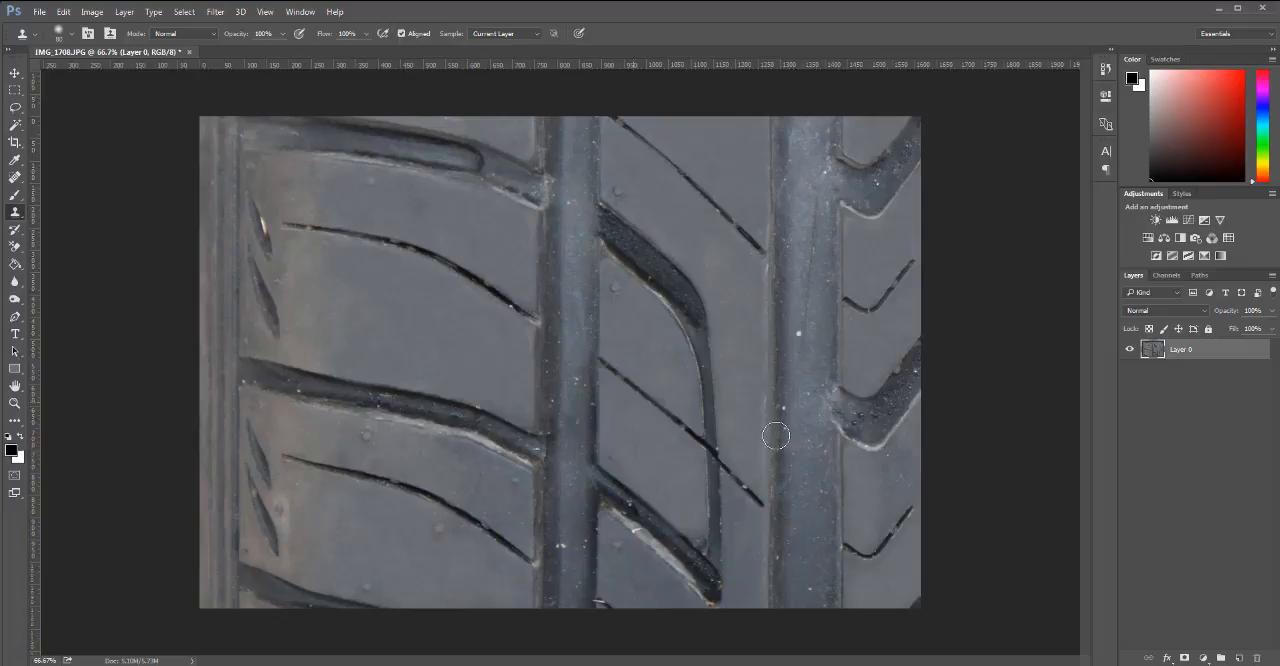
{"action": "left_click_drag", "start_coordinate": [922, 460], "coordinate": [883, 482]}
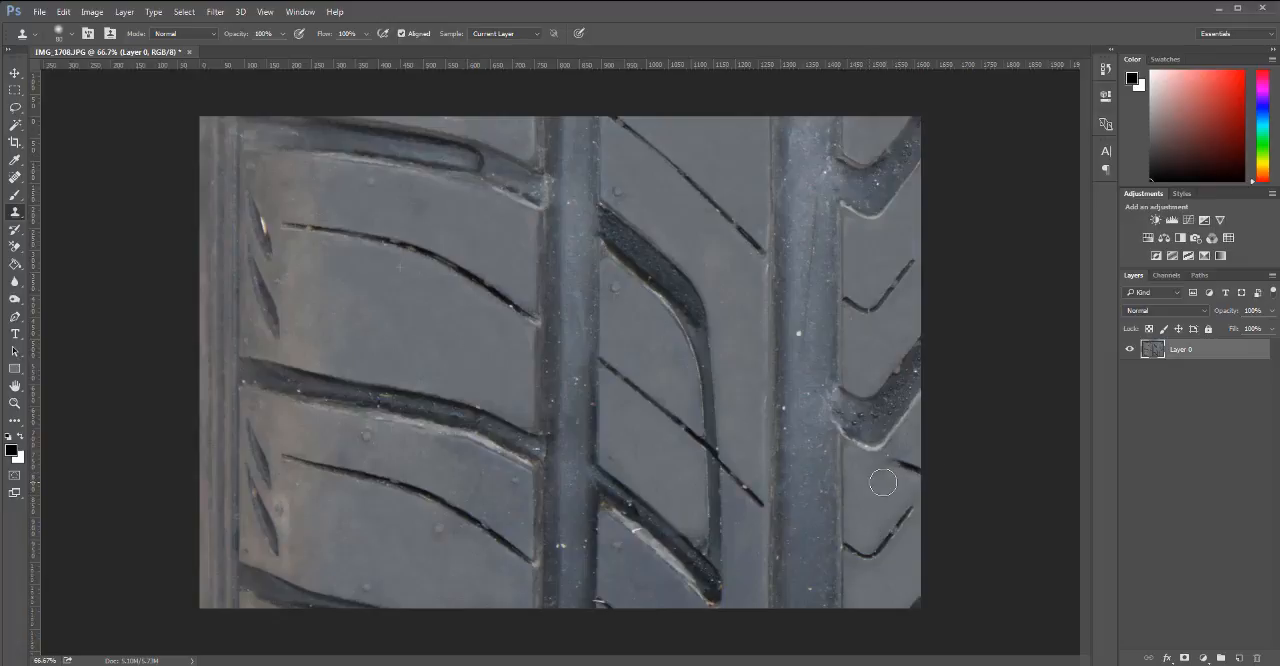
{"action": "mouse_move", "coordinate": [863, 435]}
{"action": "left_mouse_down"}
{"action": "mouse_move", "coordinate": [886, 480]}
{"action": "mouse_move", "coordinate": [925, 431]}
{"action": "mouse_move", "coordinate": [901, 458]}
{"action": "left_mouse_up"}
Clone clean rubber over the right rib's upper blocks and the left rib's bottom block, undoing the unwanted strokes.
{"action": "left_click", "coordinate": [409, 321], "text": "alt"}
{"action": "left_click_drag", "start_coordinate": [912, 299], "coordinate": [923, 303]}
{"action": "left_click", "coordinate": [869, 138]}
{"action": "key", "text": "ctrl+alt+z"}
{"action": "left_click", "coordinate": [414, 333], "text": "alt"}
{"action": "left_click_drag", "start_coordinate": [437, 591], "coordinate": [512, 599]}
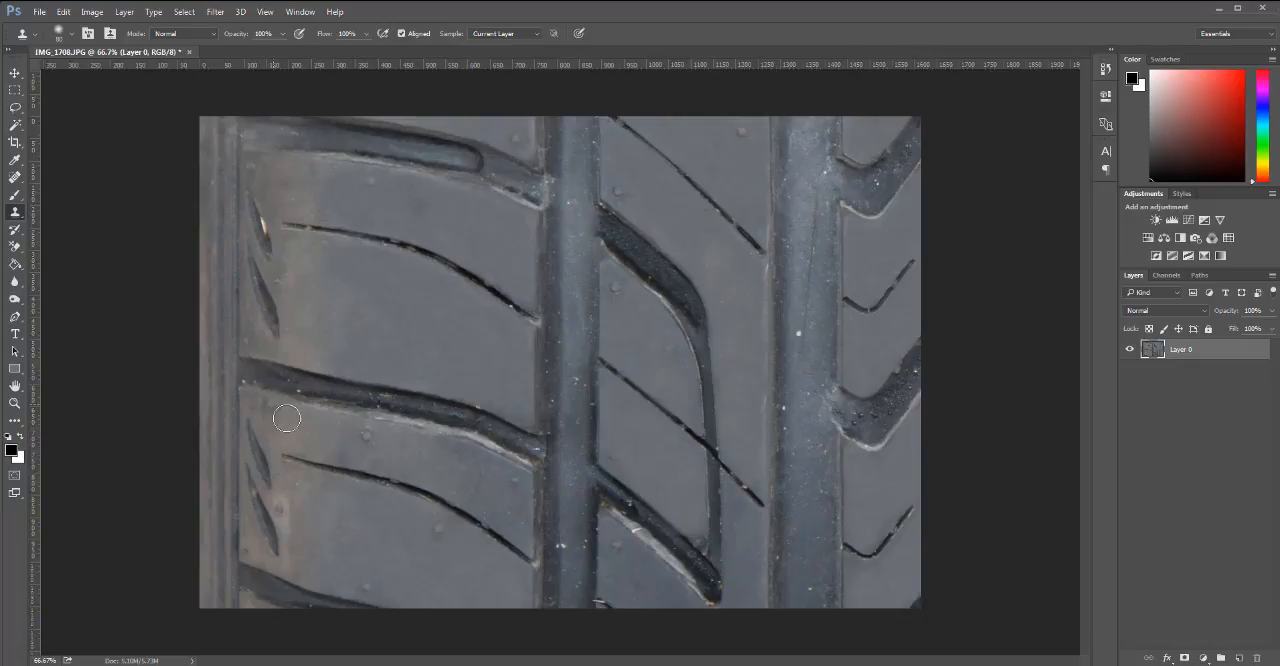
Try a vertical guide along the right edge of the right groove, and remove it.
{"action": "key", "text": "h"}
{"action": "left_click_drag", "start_coordinate": [40, 393], "coordinate": [843, 514]}
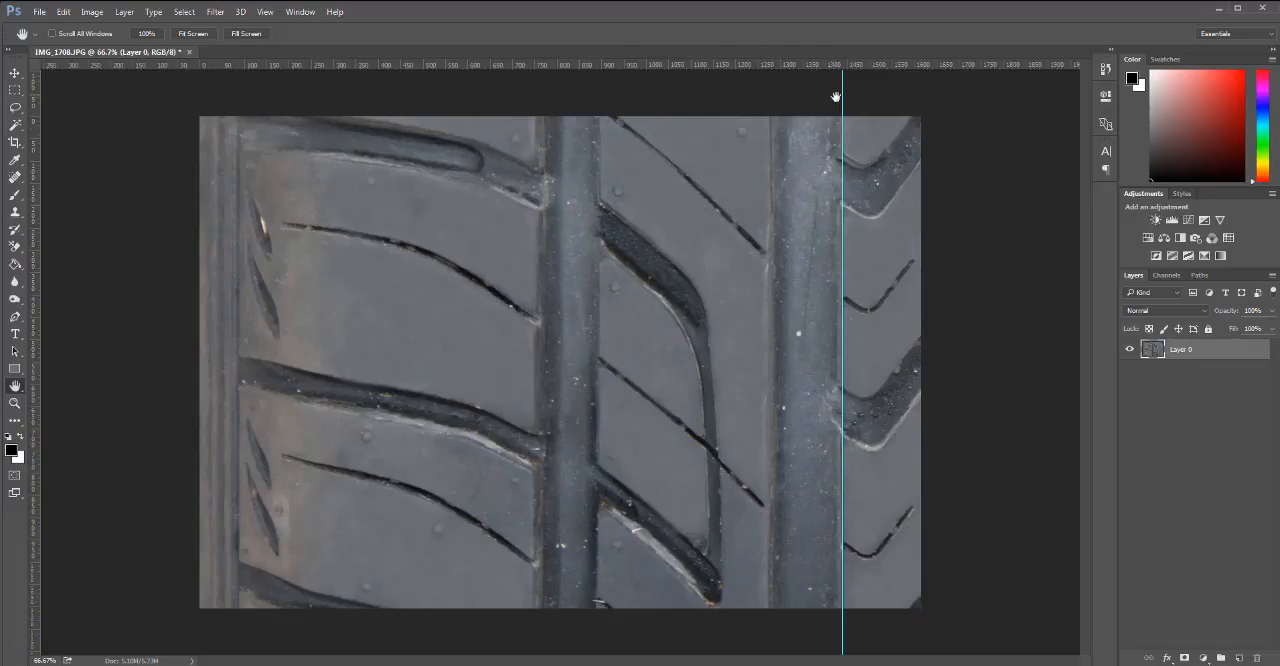
{"action": "key", "text": "v"}
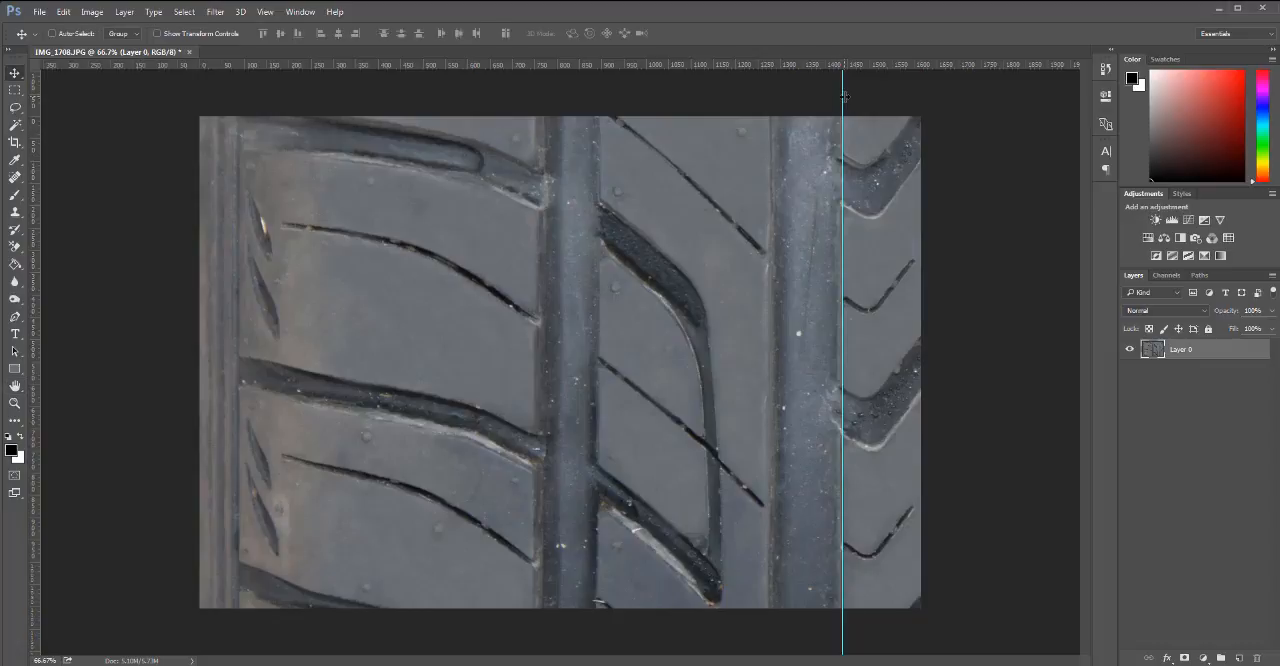
{"action": "left_click_drag", "start_coordinate": [843, 96], "coordinate": [40, 290]}
Enlarge the canvas height to 3000 pixels, keeping the tread image centred.
{"action": "left_click", "coordinate": [91, 12]}
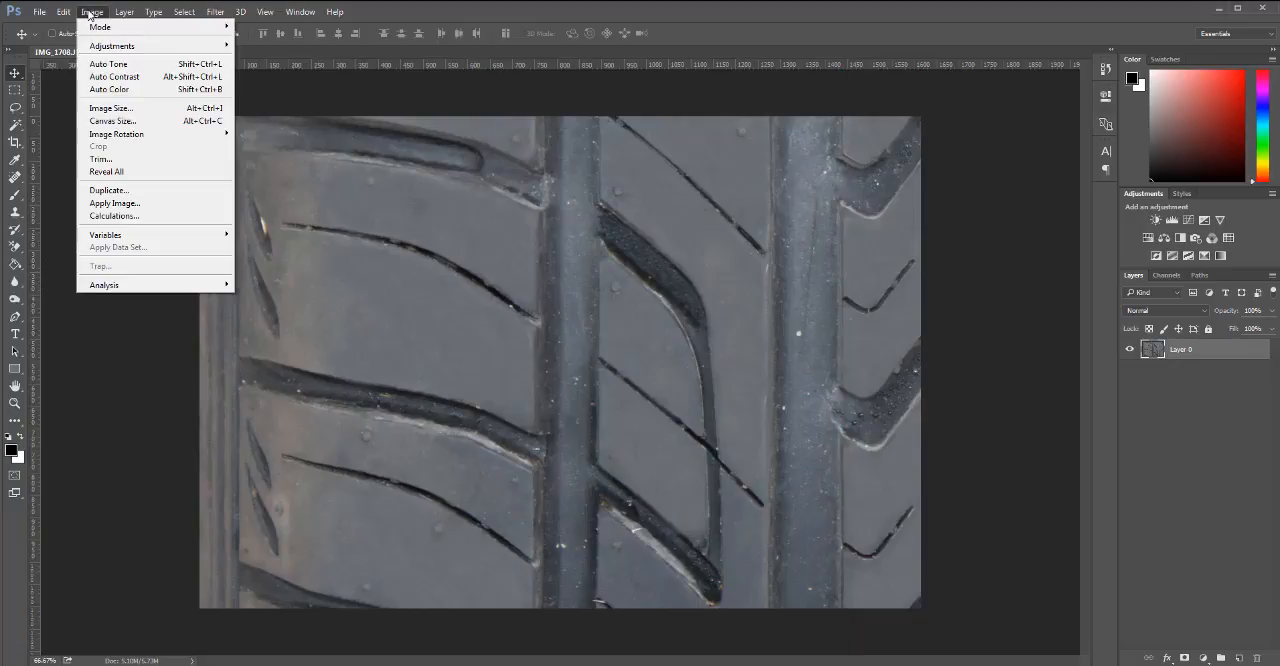
{"action": "left_click", "coordinate": [112, 121]}
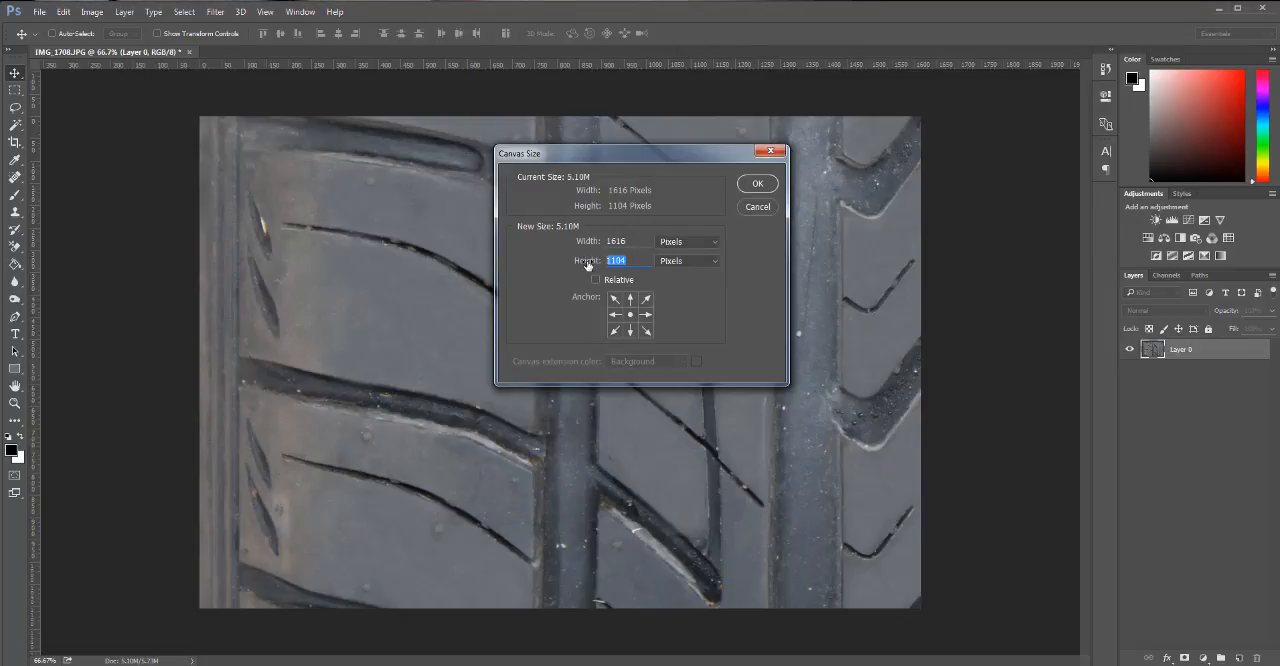
{"action": "type", "text": "3000"}
{"action": "left_click", "coordinate": [758, 184]}
{"action": "scroll", "coordinate": [651, 346], "scroll_direction": "down", "scroll_amount": 2}
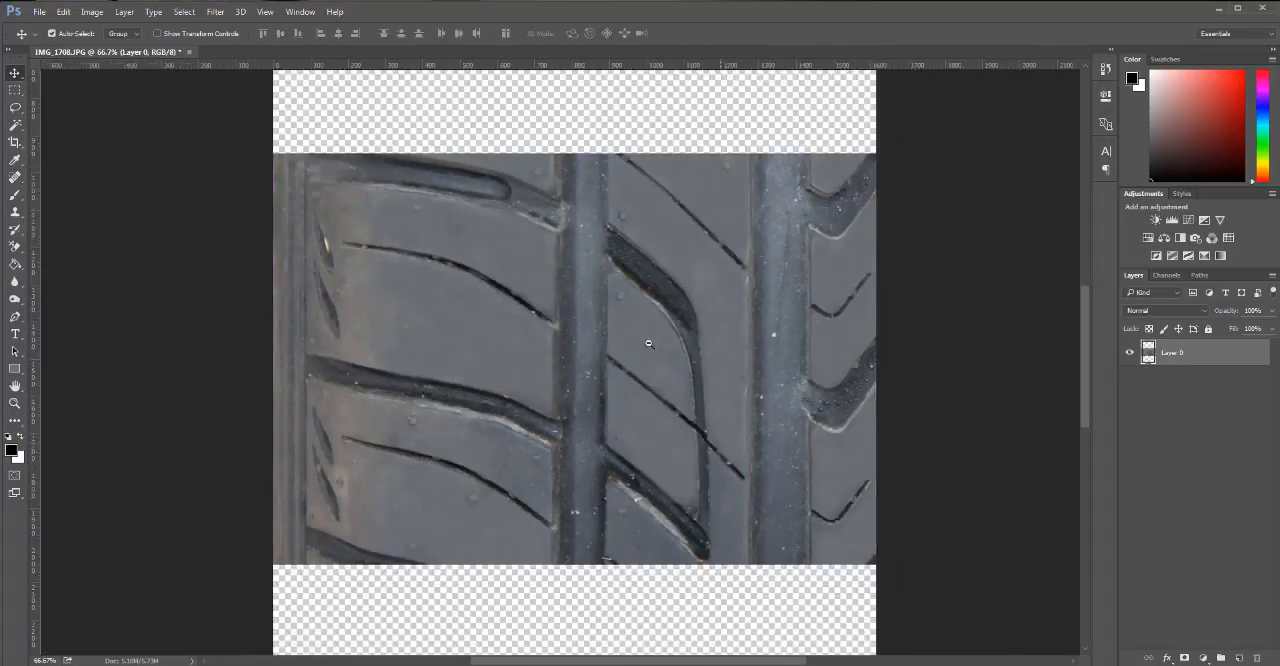
{"action": "scroll", "coordinate": [661, 371], "scroll_direction": "down", "scroll_amount": 1}
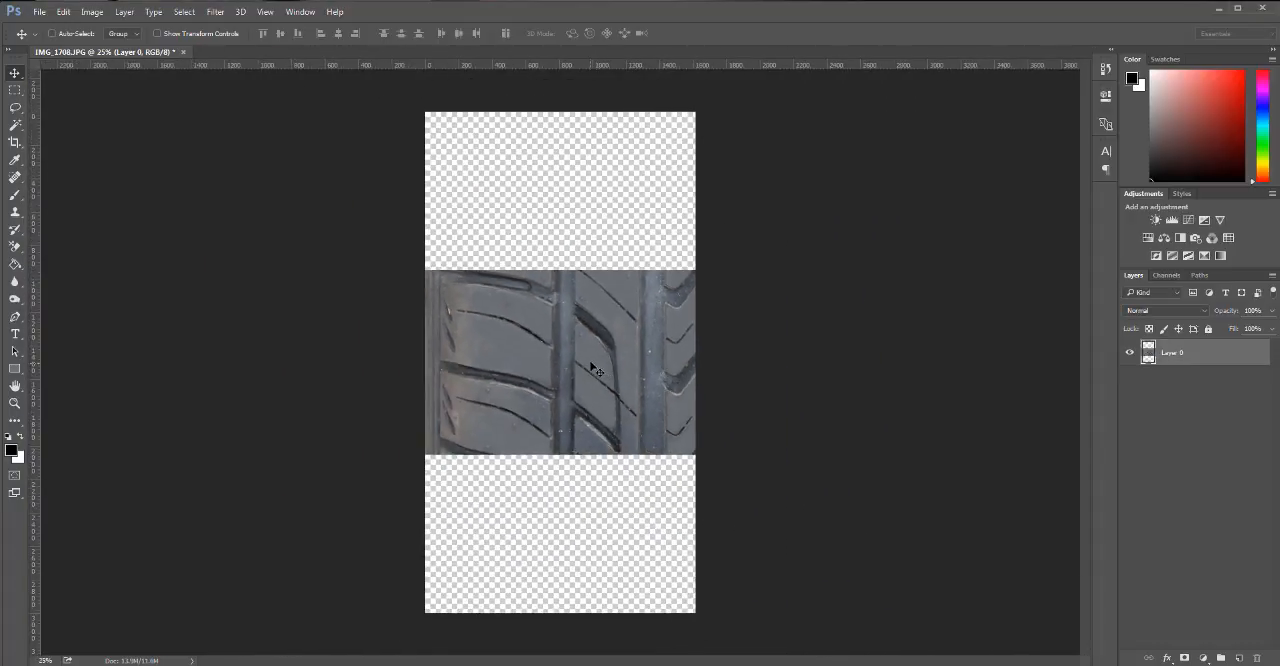
Move the tread image lower on the canvas and place a duplicate directly above it to test the vertical tiling.
{"action": "left_click_drag", "start_coordinate": [594, 370], "coordinate": [596, 497]}
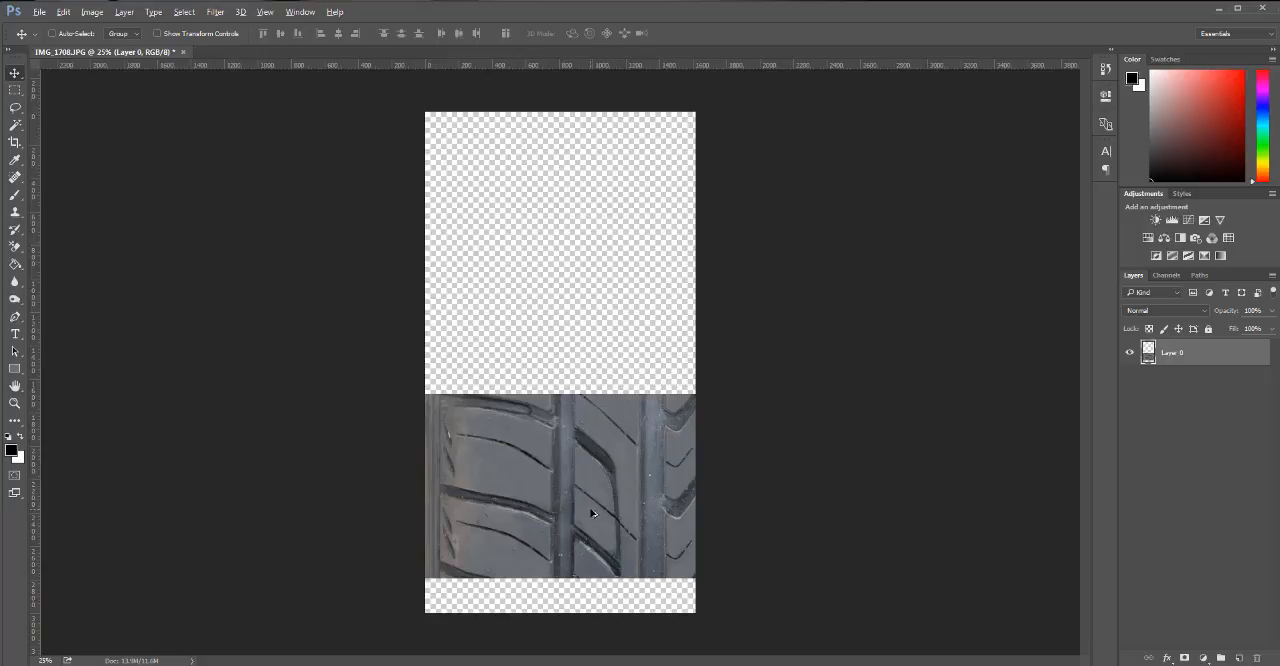
{"action": "left_click_drag", "start_coordinate": [593, 513], "coordinate": [609, 327]}
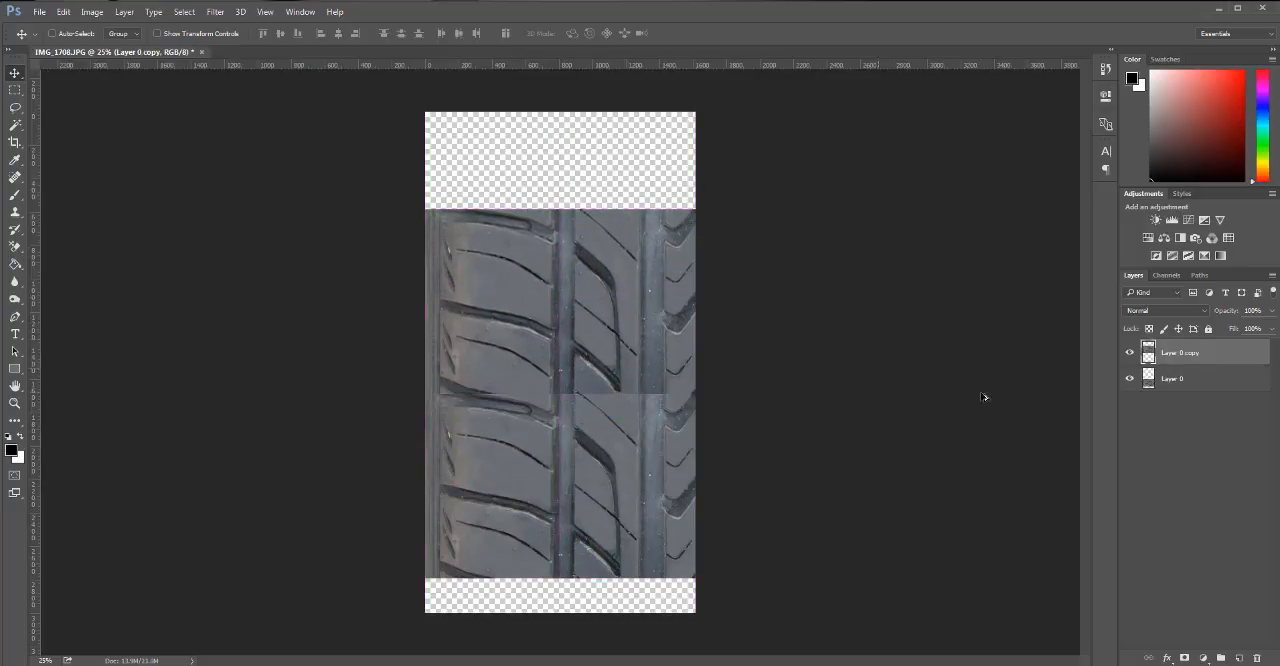
{"action": "key", "text": "ctrl+plus"}
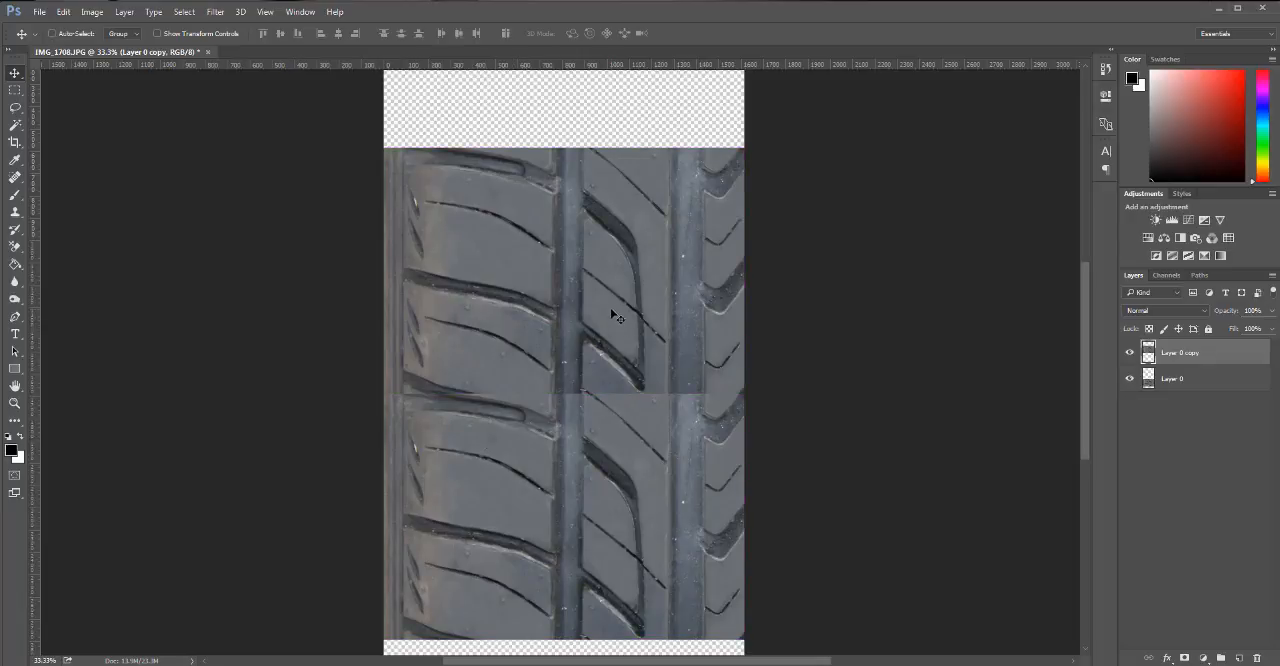
{"action": "mouse_move", "coordinate": [612, 262]}
{"action": "left_mouse_down"}
{"action": "mouse_move", "coordinate": [614, 249]}
{"action": "mouse_move", "coordinate": [609, 286]}
{"action": "mouse_move", "coordinate": [615, 257]}
{"action": "left_mouse_up"}
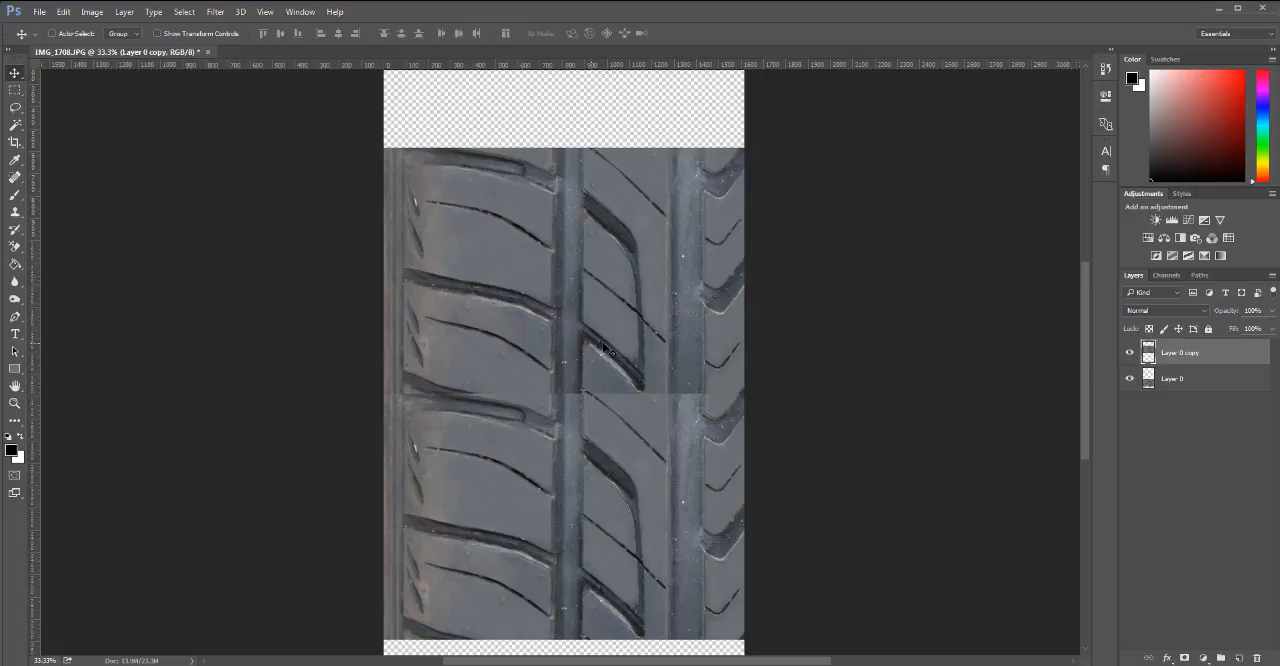
Undo the duplicate, the layer move and the canvas enlargement.
{"action": "key", "text": "ctrl+alt+z"}
{"action": "key", "text": "ctrl+alt+z"}
{"action": "key", "text": "ctrl+alt+z"}
{"action": "key", "text": "ctrl+alt+z"}
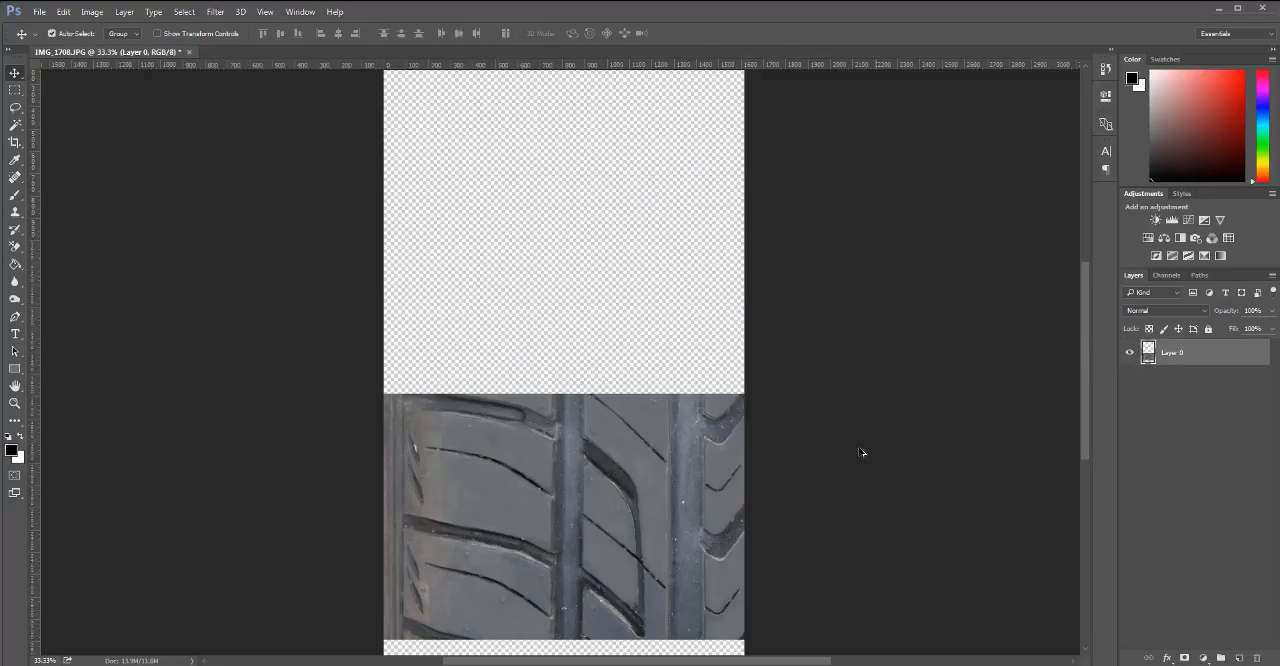
{"action": "key", "text": "ctrl+plus"}
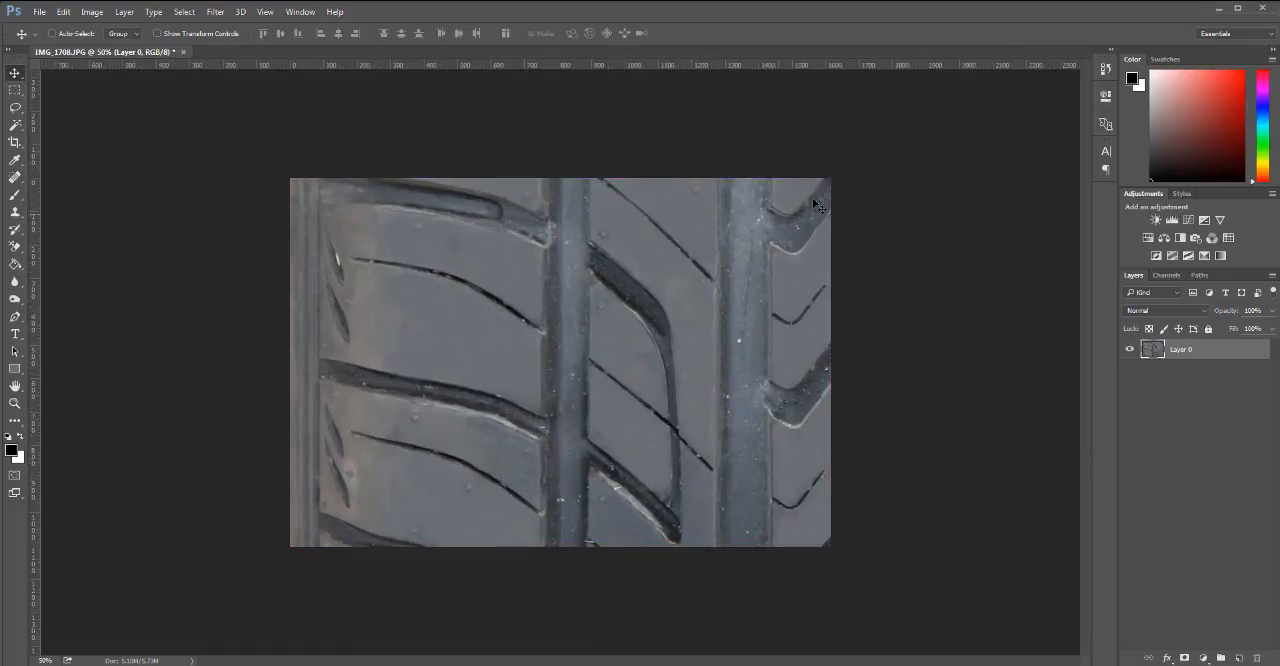
Undo the stray slit copy on the left rib and clone clean rubber over its lower block with the Clone Stamp.
{"action": "key", "text": "s"}
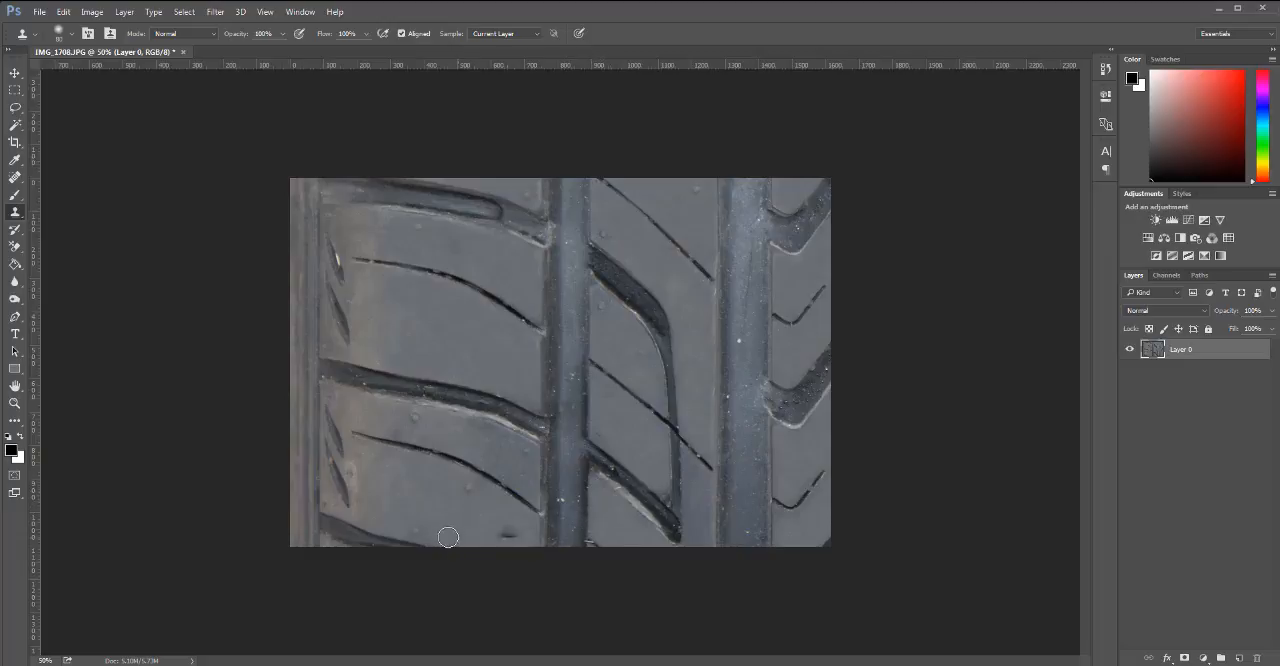
{"action": "key", "text": "ctrl+z"}
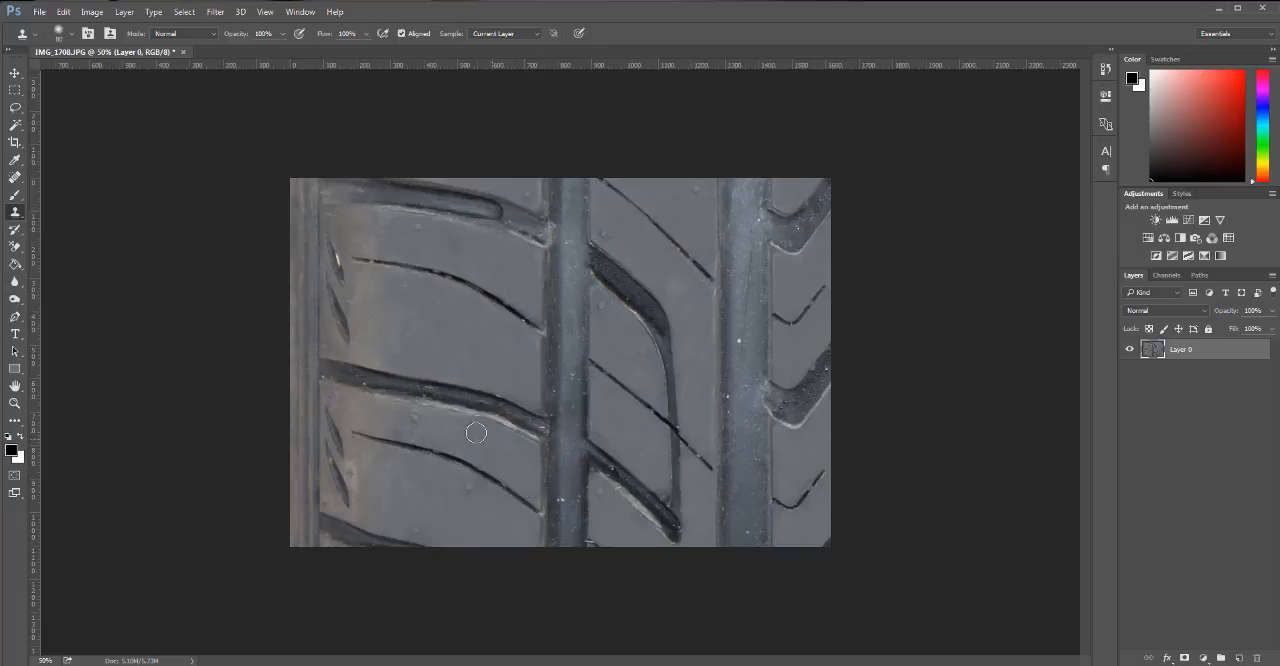
{"action": "left_click", "coordinate": [451, 331], "text": "alt"}
{"action": "mouse_move", "coordinate": [453, 436]}
{"action": "left_mouse_down"}
{"action": "mouse_move", "coordinate": [460, 413]}
{"action": "mouse_move", "coordinate": [401, 431]}
{"action": "left_mouse_up"}
{"action": "left_click", "coordinate": [471, 340], "text": "alt"}
{"action": "left_click", "coordinate": [468, 341], "text": "alt"}
Clone clean groove surface from the lower end over the white specks in the right groove's upper half.
{"action": "left_click", "coordinate": [742, 529], "text": "alt"}
{"action": "mouse_move", "coordinate": [743, 215]}
{"action": "left_mouse_down"}
{"action": "mouse_move", "coordinate": [729, 530]}
{"action": "mouse_move", "coordinate": [736, 258]}
{"action": "mouse_move", "coordinate": [755, 255]}
{"action": "mouse_move", "coordinate": [744, 530]}
{"action": "mouse_move", "coordinate": [749, 289]}
{"action": "left_mouse_up"}
{"action": "left_click", "coordinate": [750, 468], "text": "alt"}
{"action": "left_click", "coordinate": [744, 531], "text": "alt"}
{"action": "left_click", "coordinate": [738, 524], "text": "alt"}
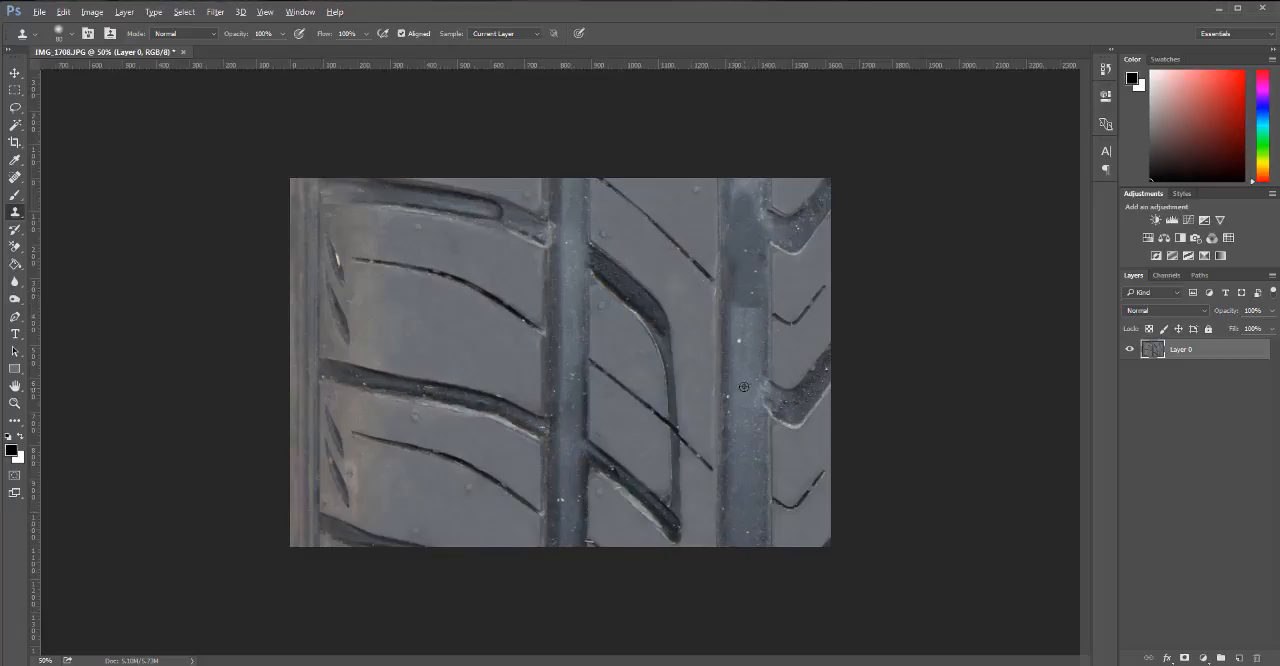
{"action": "left_click", "coordinate": [745, 531], "text": "alt"}
{"action": "mouse_move", "coordinate": [737, 334]}
{"action": "left_mouse_down"}
{"action": "mouse_move", "coordinate": [749, 329]}
{"action": "mouse_move", "coordinate": [739, 325]}
{"action": "left_mouse_up"}
{"action": "left_click", "coordinate": [739, 538], "text": "alt"}
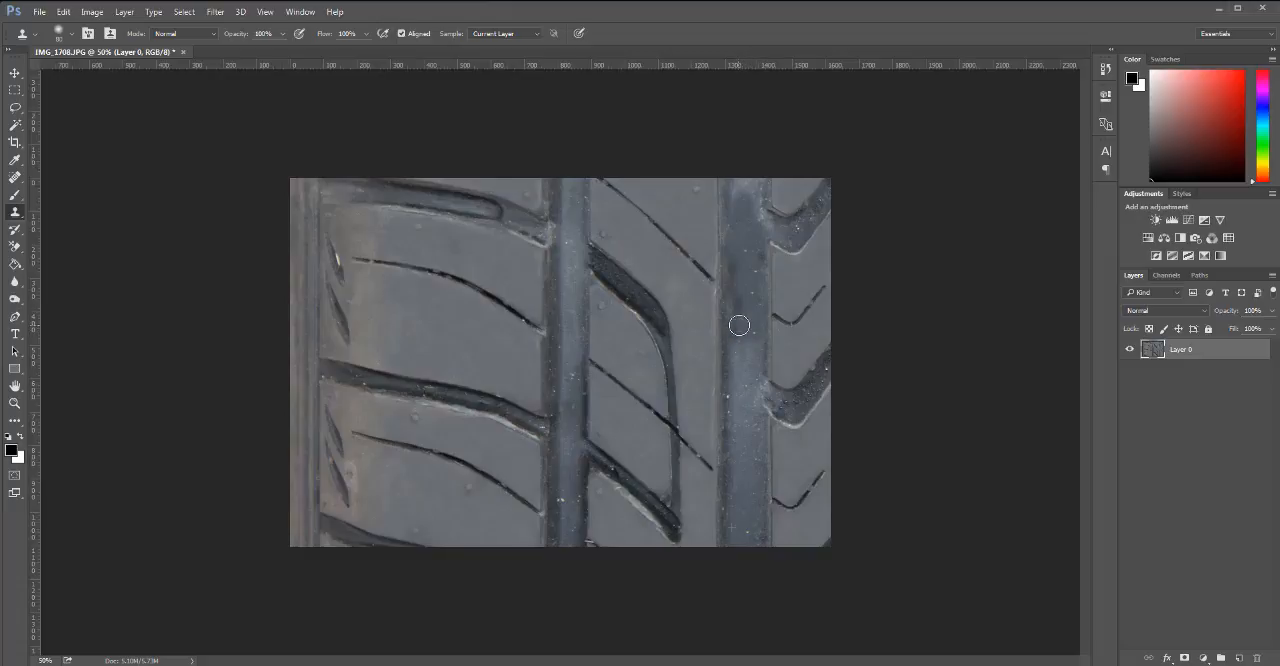
{"action": "mouse_move", "coordinate": [754, 371]}
{"action": "left_mouse_down"}
{"action": "mouse_move", "coordinate": [739, 339]}
{"action": "mouse_move", "coordinate": [743, 376]}
{"action": "left_mouse_up"}
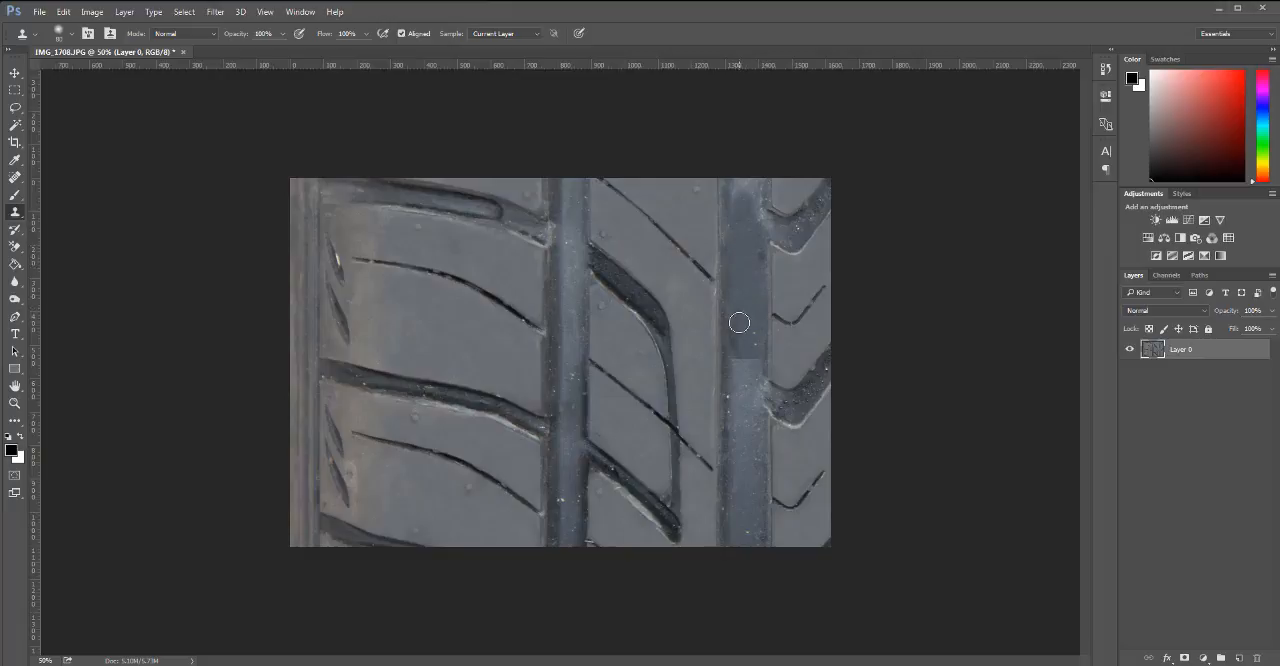
Clone the cleaned surface over the specks around the middle of the right groove.
{"action": "left_click", "coordinate": [734, 266], "text": "alt"}
{"action": "left_click_drag", "start_coordinate": [739, 348], "coordinate": [747, 360]}
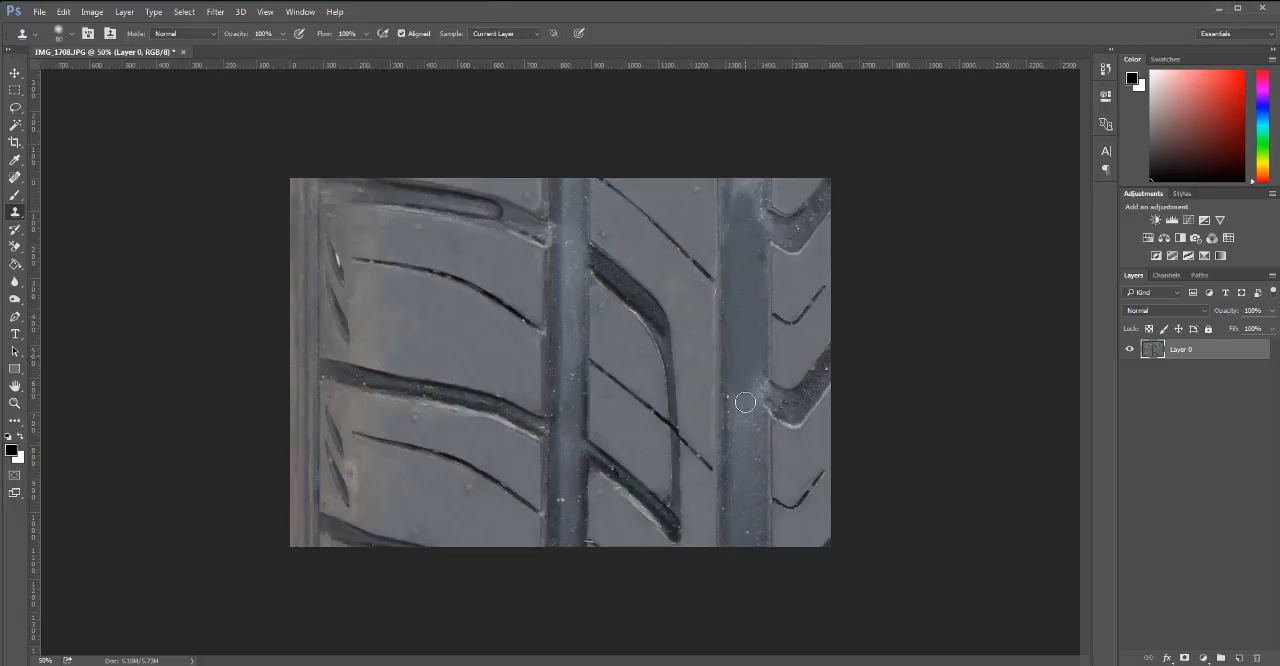
{"action": "left_click_drag", "start_coordinate": [745, 402], "coordinate": [751, 370]}
{"action": "left_click", "coordinate": [742, 319], "text": "alt"}
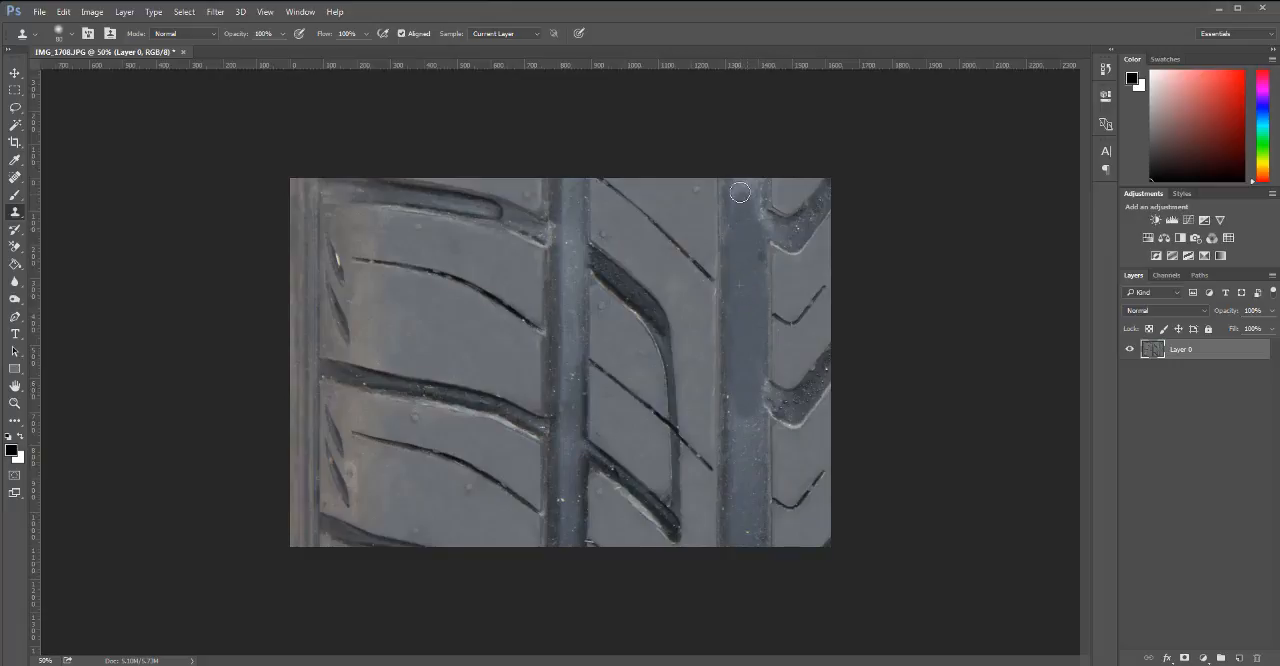
Clone smooth groove surface over the pale patch and specks at the right groove's upper end.
{"action": "left_click_drag", "start_coordinate": [741, 192], "coordinate": [737, 181]}
{"action": "mouse_move", "coordinate": [752, 272]}
{"action": "left_mouse_down"}
{"action": "mouse_move", "coordinate": [753, 181]}
{"action": "mouse_move", "coordinate": [741, 239]}
{"action": "mouse_move", "coordinate": [735, 181]}
{"action": "left_mouse_up"}
{"action": "left_click", "coordinate": [746, 287], "text": "alt"}
{"action": "left_click_drag", "start_coordinate": [745, 262], "coordinate": [739, 173]}
{"action": "left_click", "coordinate": [742, 266], "text": "alt"}
{"action": "left_click", "coordinate": [747, 219], "text": "alt"}
{"action": "left_click_drag", "start_coordinate": [749, 235], "coordinate": [750, 273]}
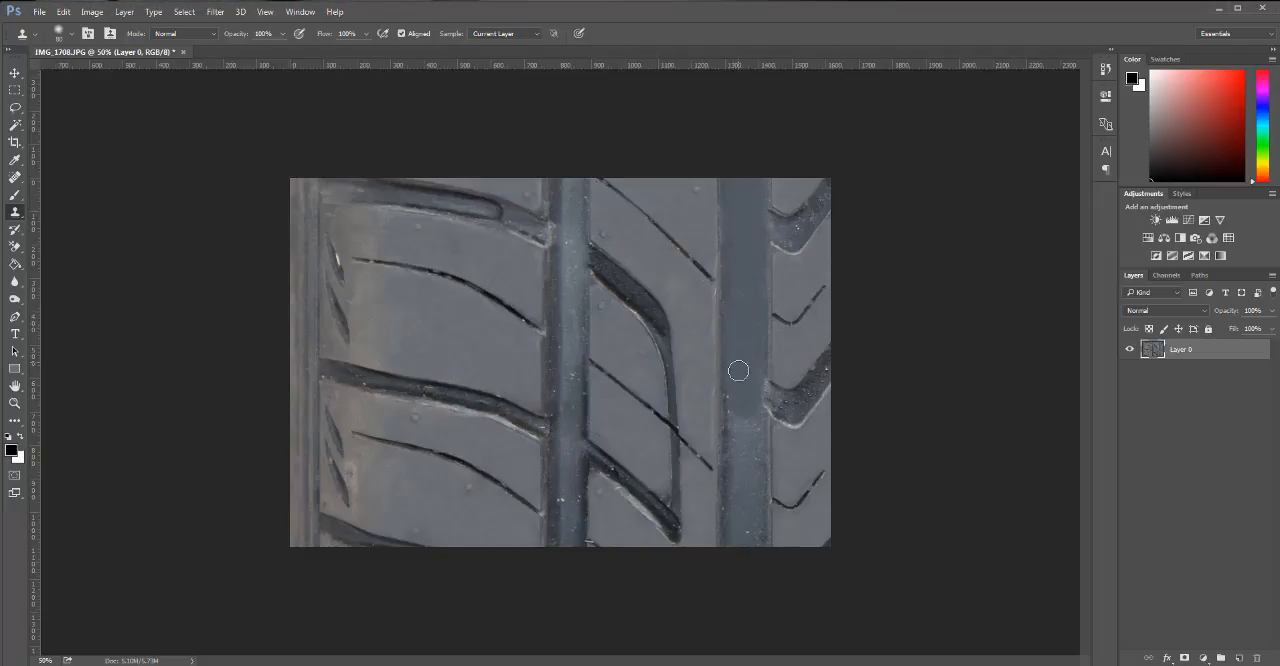
Clone smooth groove surface down over the speckled lower part of the right groove.
{"action": "mouse_move", "coordinate": [738, 371]}
{"action": "left_mouse_down"}
{"action": "mouse_move", "coordinate": [748, 440]}
{"action": "mouse_move", "coordinate": [754, 381]}
{"action": "left_mouse_up"}
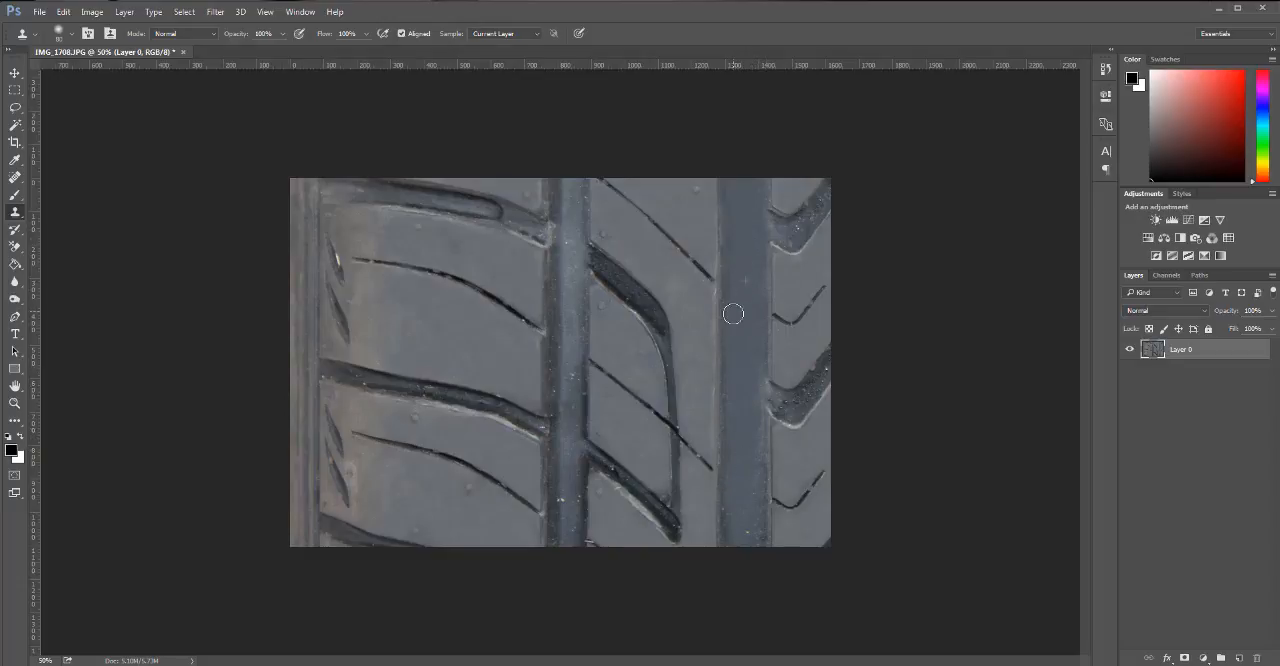
{"action": "left_click", "coordinate": [747, 340], "text": "alt"}
{"action": "mouse_move", "coordinate": [750, 434]}
{"action": "left_mouse_down"}
{"action": "mouse_move", "coordinate": [755, 486]}
{"action": "mouse_move", "coordinate": [747, 360]}
{"action": "left_mouse_up"}
{"action": "mouse_move", "coordinate": [740, 451]}
{"action": "left_mouse_down"}
{"action": "mouse_move", "coordinate": [748, 554]}
{"action": "mouse_move", "coordinate": [741, 415]}
{"action": "mouse_move", "coordinate": [735, 549]}
{"action": "mouse_move", "coordinate": [744, 358]}
{"action": "left_mouse_up"}
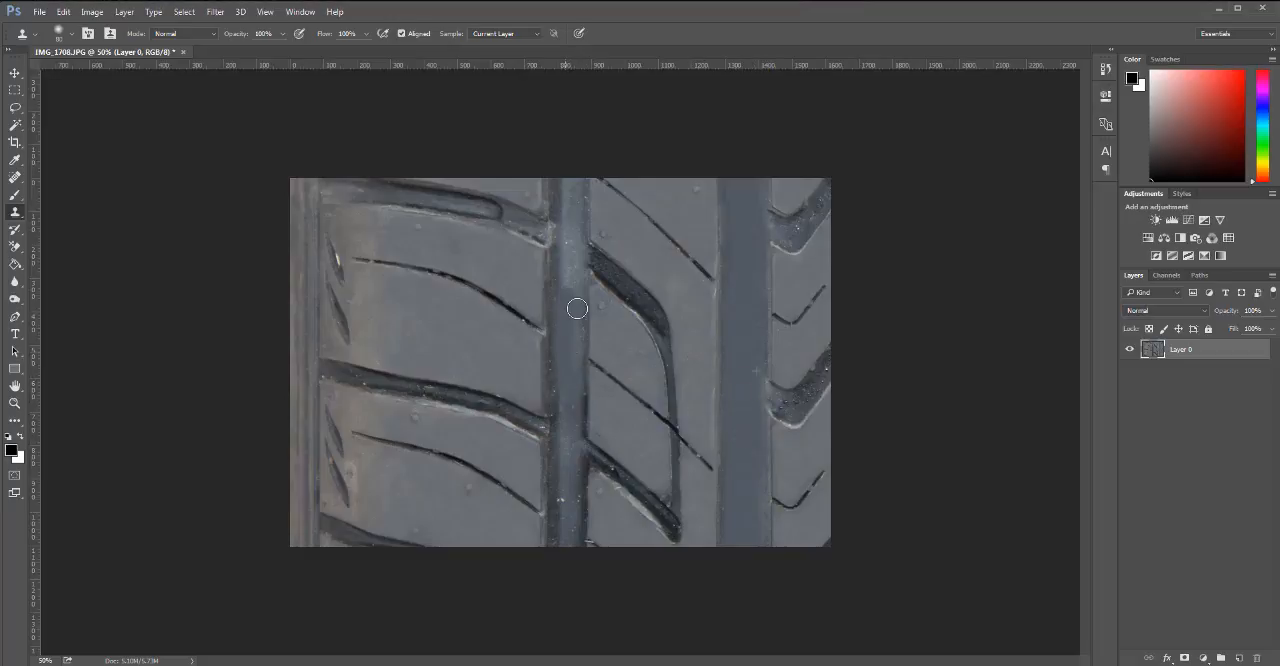
{"action": "left_click_drag", "start_coordinate": [575, 251], "coordinate": [571, 267]}
{"action": "key", "text": "ctrl+z"}
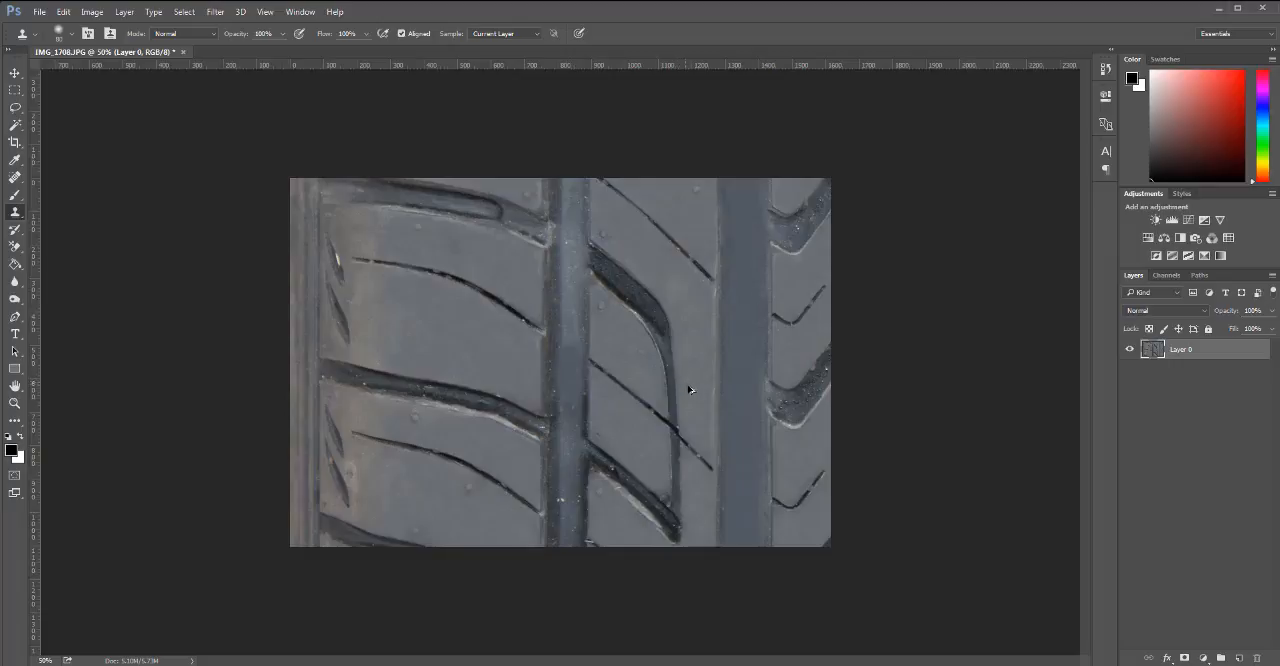
{"action": "key", "text": "ctrl+alt+z"}
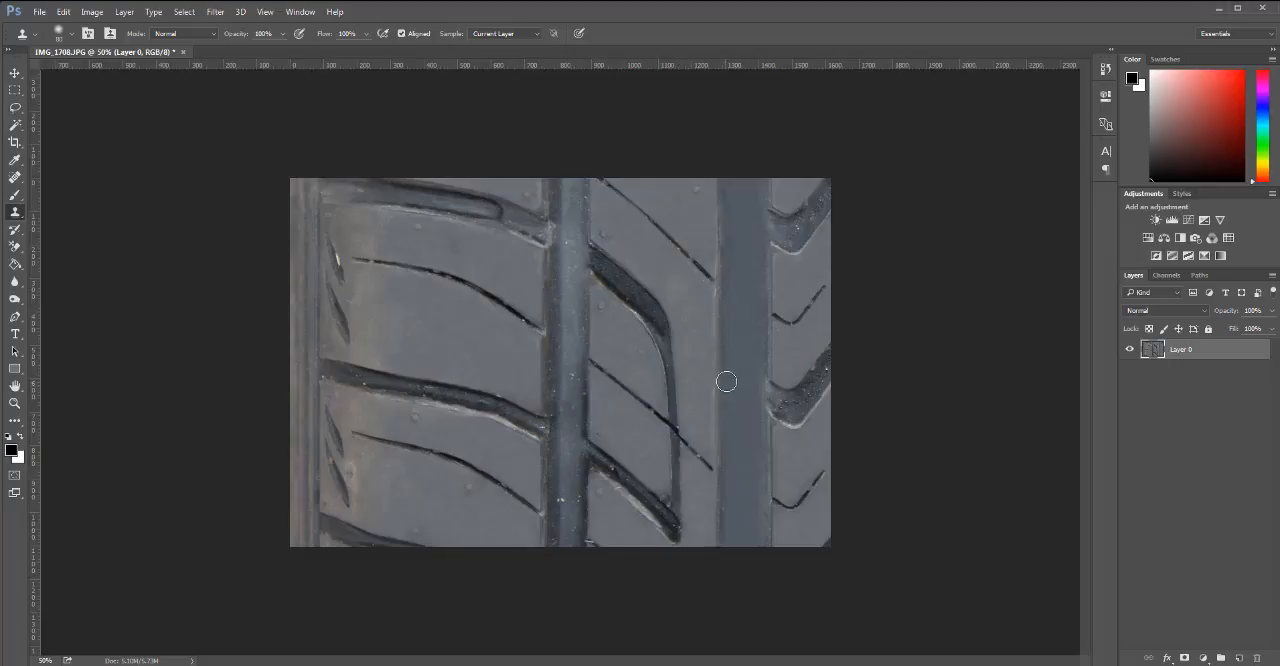
Clone groove surface over the specks in the middle section of the groove between the left and middle ribs.
{"action": "mouse_move", "coordinate": [567, 335]}
{"action": "left_mouse_down"}
{"action": "mouse_move", "coordinate": [571, 324]}
{"action": "mouse_move", "coordinate": [568, 387]}
{"action": "mouse_move", "coordinate": [572, 374]}
{"action": "left_mouse_up"}
{"action": "left_click", "coordinate": [568, 304], "text": "alt"}
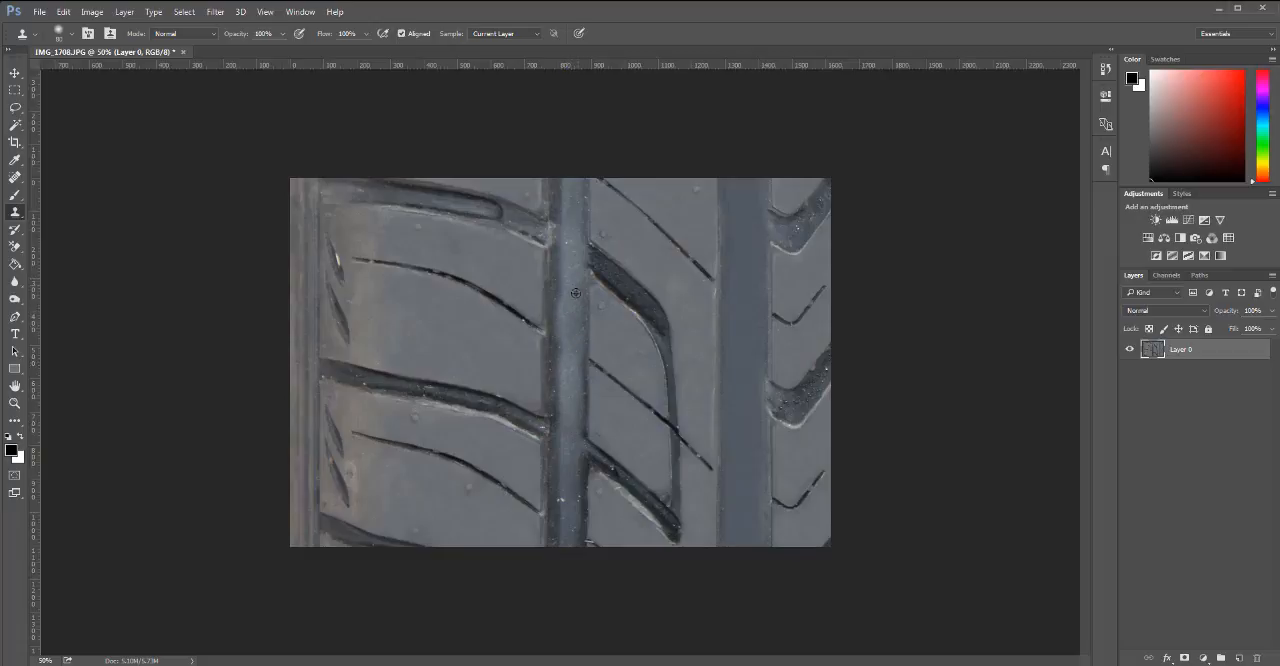
{"action": "left_click", "coordinate": [576, 293], "text": "alt"}
{"action": "left_click", "coordinate": [571, 367], "text": "alt"}
{"action": "left_click", "coordinate": [573, 311], "text": "alt"}
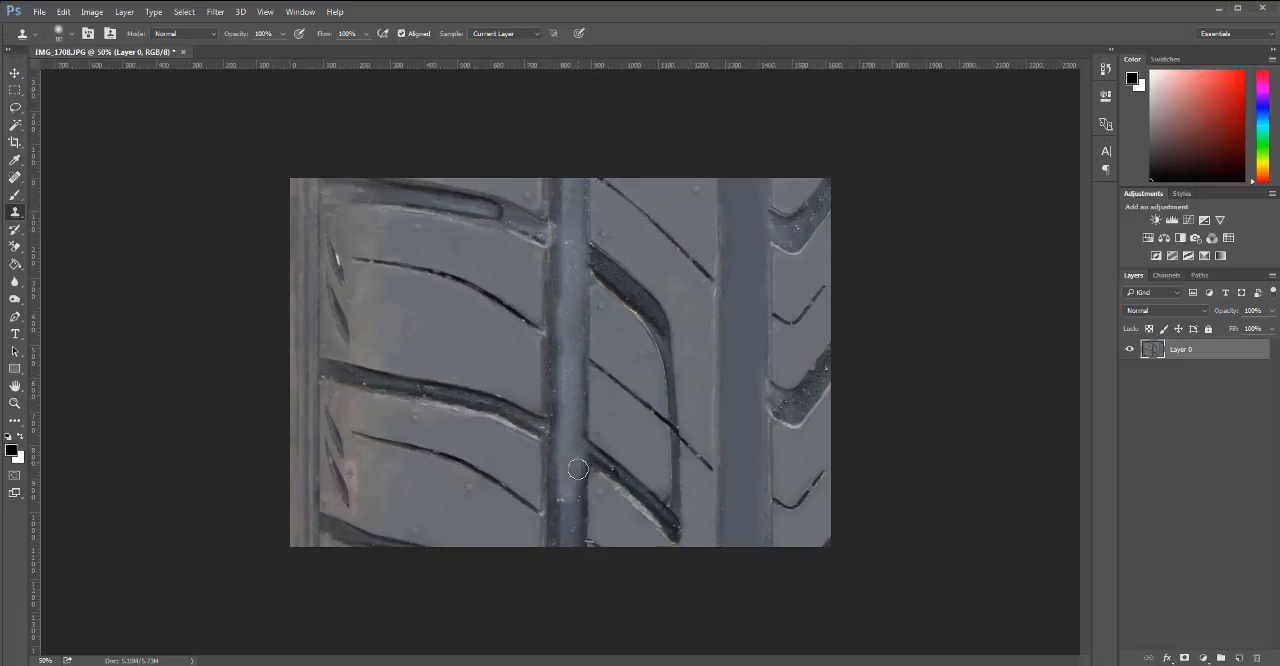
Clone clean surface over the white specks at the lower end of the groove between the left and middle ribs.
{"action": "left_click_drag", "start_coordinate": [571, 493], "coordinate": [560, 548]}
{"action": "left_click", "coordinate": [566, 318], "text": "alt"}
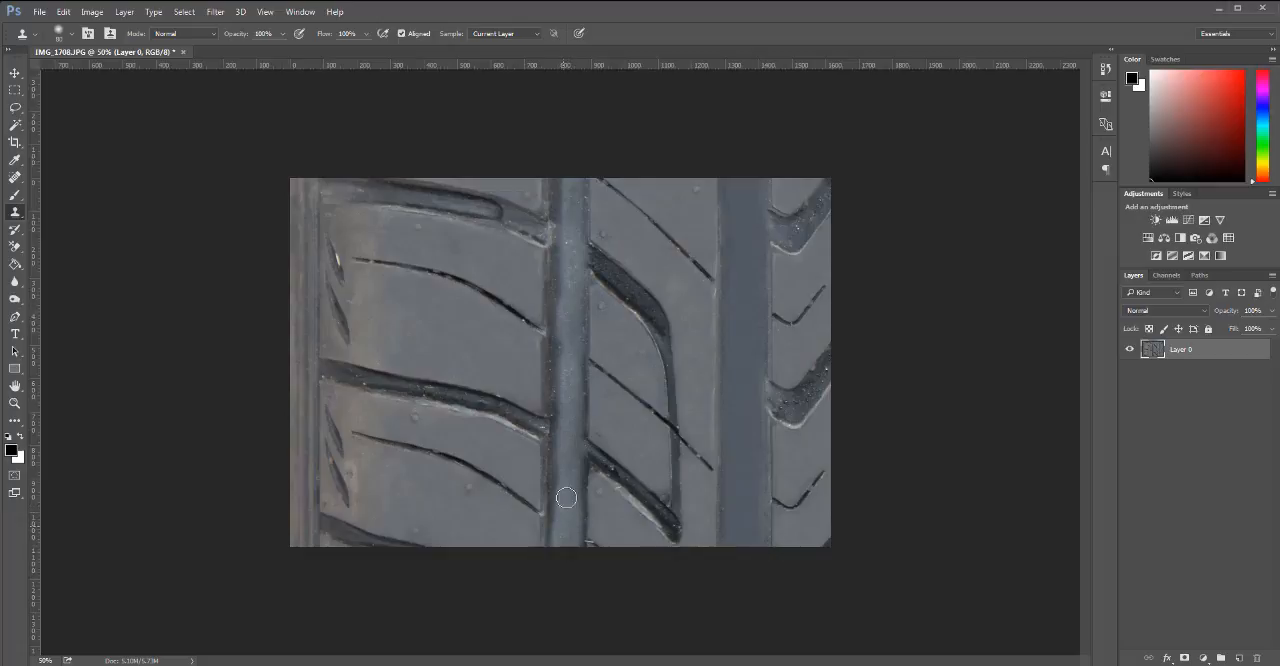
{"action": "mouse_move", "coordinate": [574, 494]}
{"action": "left_mouse_down"}
{"action": "mouse_move", "coordinate": [566, 528]}
{"action": "mouse_move", "coordinate": [564, 458]}
{"action": "mouse_move", "coordinate": [580, 485]}
{"action": "mouse_move", "coordinate": [567, 500]}
{"action": "left_mouse_up"}
{"action": "left_click", "coordinate": [563, 314], "text": "alt"}
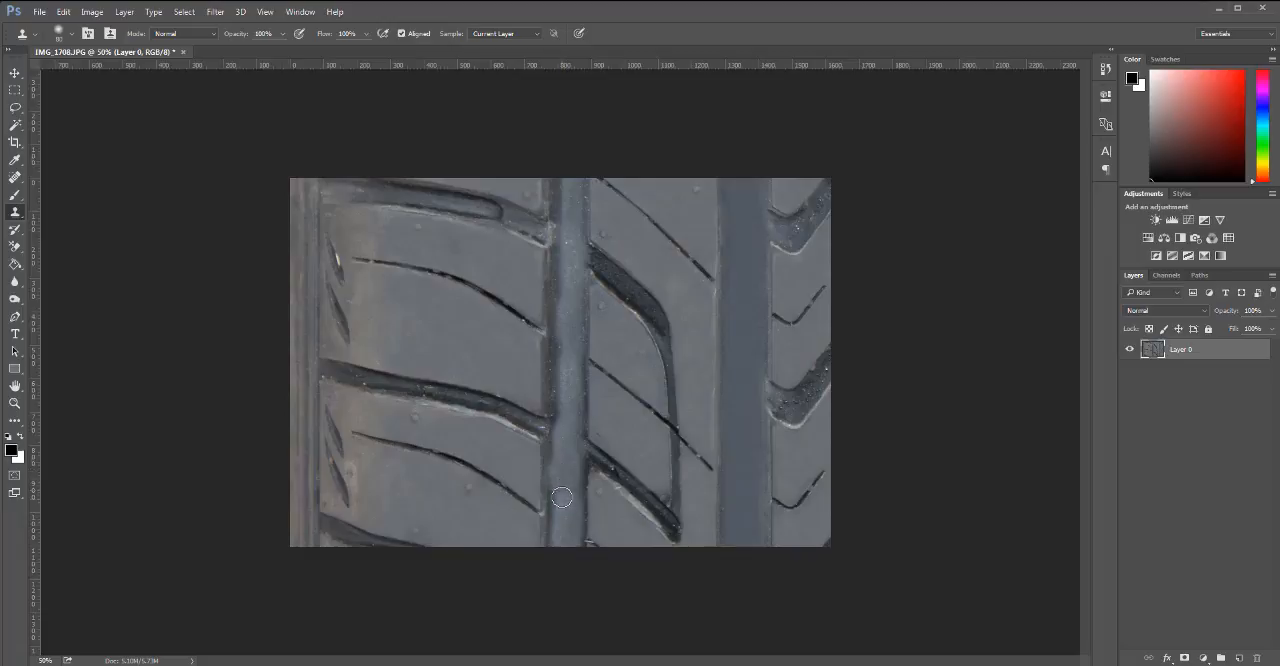
{"action": "key", "text": "ctrl+z"}
{"action": "left_click", "coordinate": [566, 443], "text": "alt"}
{"action": "left_click_drag", "start_coordinate": [561, 457], "coordinate": [560, 507]}
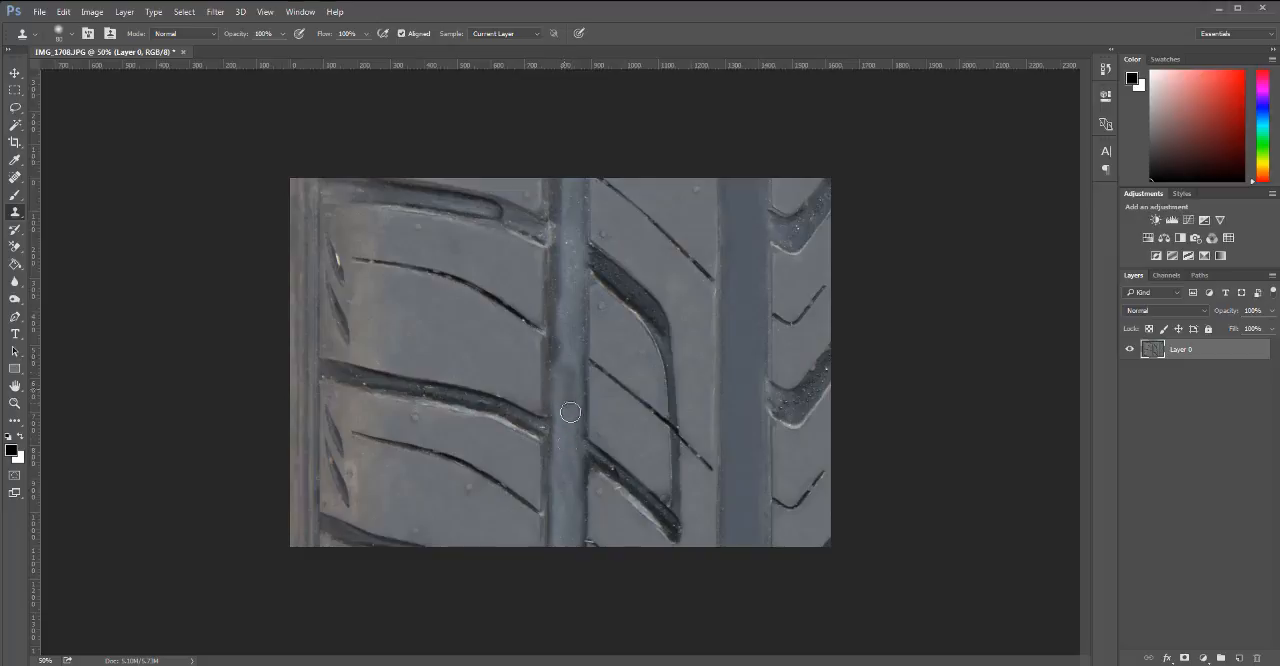
Clone smooth surface over the speckled upper half of the groove beside the left rib, undoing a bad stroke.
{"action": "left_click", "coordinate": [562, 335], "text": "alt"}
{"action": "left_click_drag", "start_coordinate": [560, 316], "coordinate": [562, 270]}
{"action": "left_click", "coordinate": [568, 334], "text": "alt"}
{"action": "key", "text": "ctrl+z"}
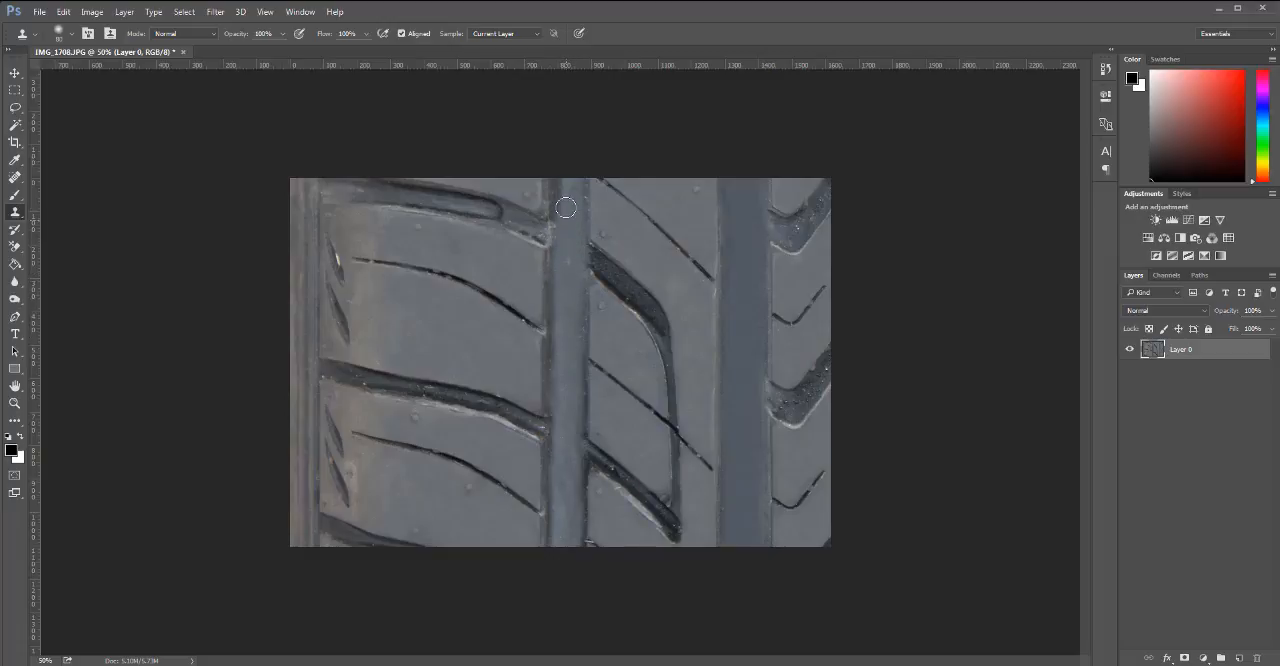
Clone smooth groove colour over the dark strip where the groove meets the left rib.
{"action": "left_click", "coordinate": [567, 315], "text": "alt"}
{"action": "left_click", "coordinate": [571, 318], "text": "alt"}
{"action": "left_click", "coordinate": [560, 389], "text": "alt"}
{"action": "left_click_drag", "start_coordinate": [566, 522], "coordinate": [565, 538]}
{"action": "key", "text": "ctrl+z"}
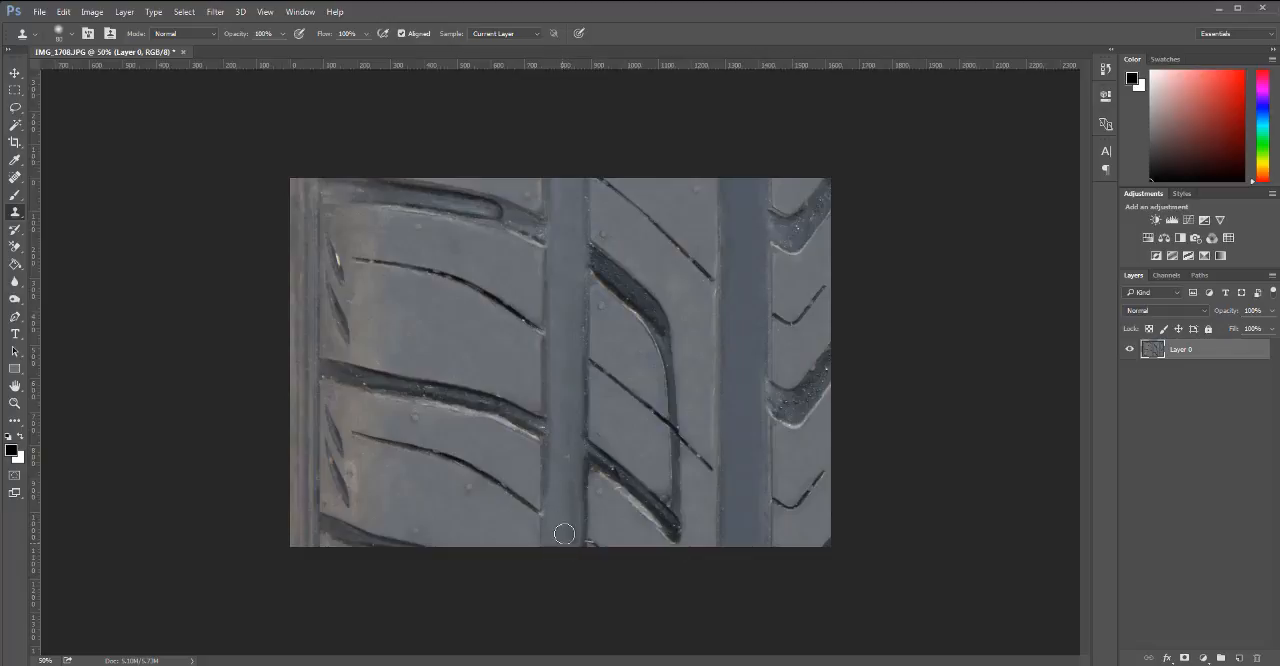
Even out the remaining patches in the middle and lower parts of the groove beside the left rib by cloning.
{"action": "left_click", "coordinate": [567, 329], "text": "alt"}
{"action": "left_click_drag", "start_coordinate": [562, 397], "coordinate": [567, 435]}
{"action": "left_click", "coordinate": [559, 453], "text": "alt"}
{"action": "left_click", "coordinate": [567, 523]}
{"action": "left_click", "coordinate": [557, 499], "text": "alt"}
{"action": "left_click", "coordinate": [559, 518], "text": "alt"}
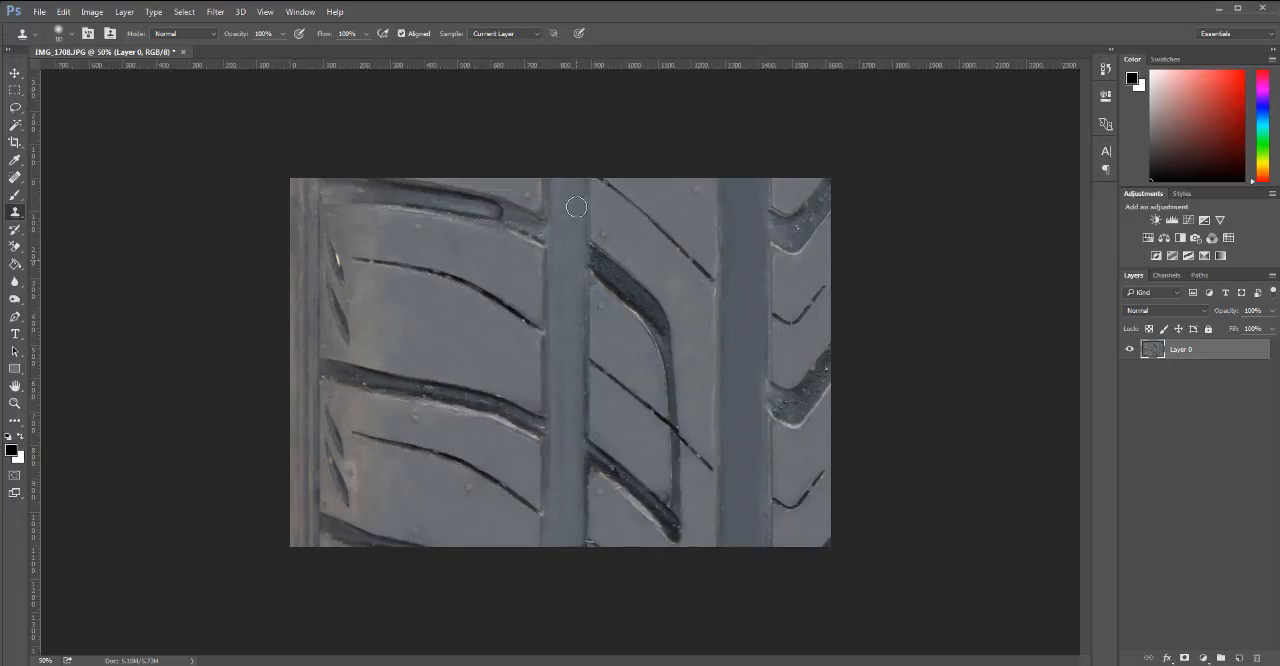
{"action": "left_click", "coordinate": [572, 392], "text": "alt"}
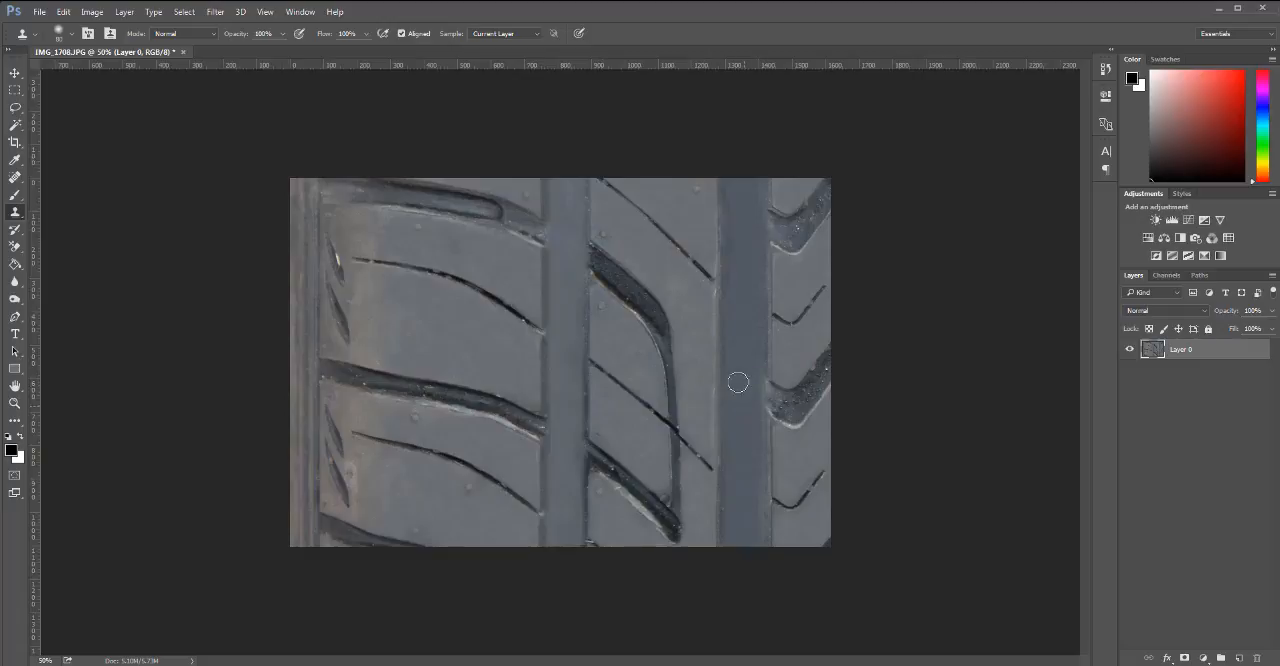
Clone a clean, even edge along the border between the middle rib and the groove to its right, replacing bad strokes.
{"action": "left_click", "coordinate": [544, 373], "text": "alt"}
{"action": "left_click_drag", "start_coordinate": [718, 378], "coordinate": [719, 384]}
{"action": "key", "text": "ctrl+alt+z"}
{"action": "left_click_drag", "start_coordinate": [720, 365], "coordinate": [719, 390]}
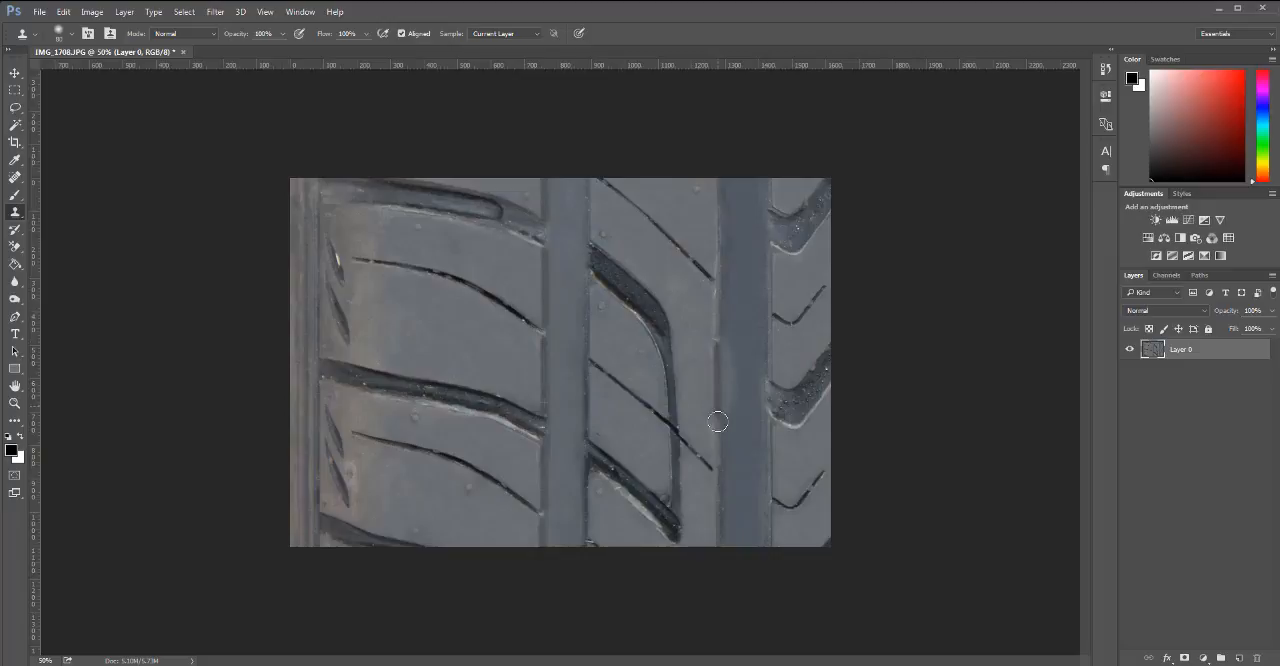
{"action": "left_click", "coordinate": [453, 334], "text": "alt"}
{"action": "left_click_drag", "start_coordinate": [699, 415], "coordinate": [701, 420]}
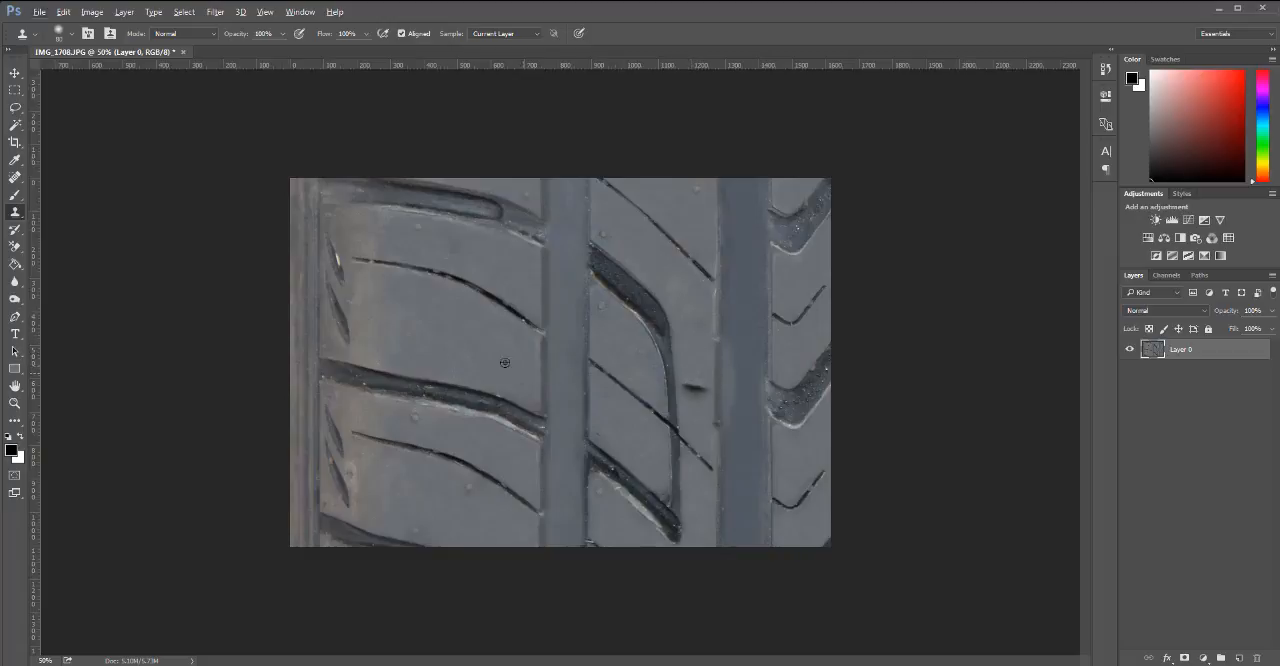
{"action": "left_click_drag", "start_coordinate": [671, 377], "coordinate": [691, 382]}
{"action": "left_click", "coordinate": [717, 390], "text": "alt"}
{"action": "left_click_drag", "start_coordinate": [717, 340], "coordinate": [718, 318]}
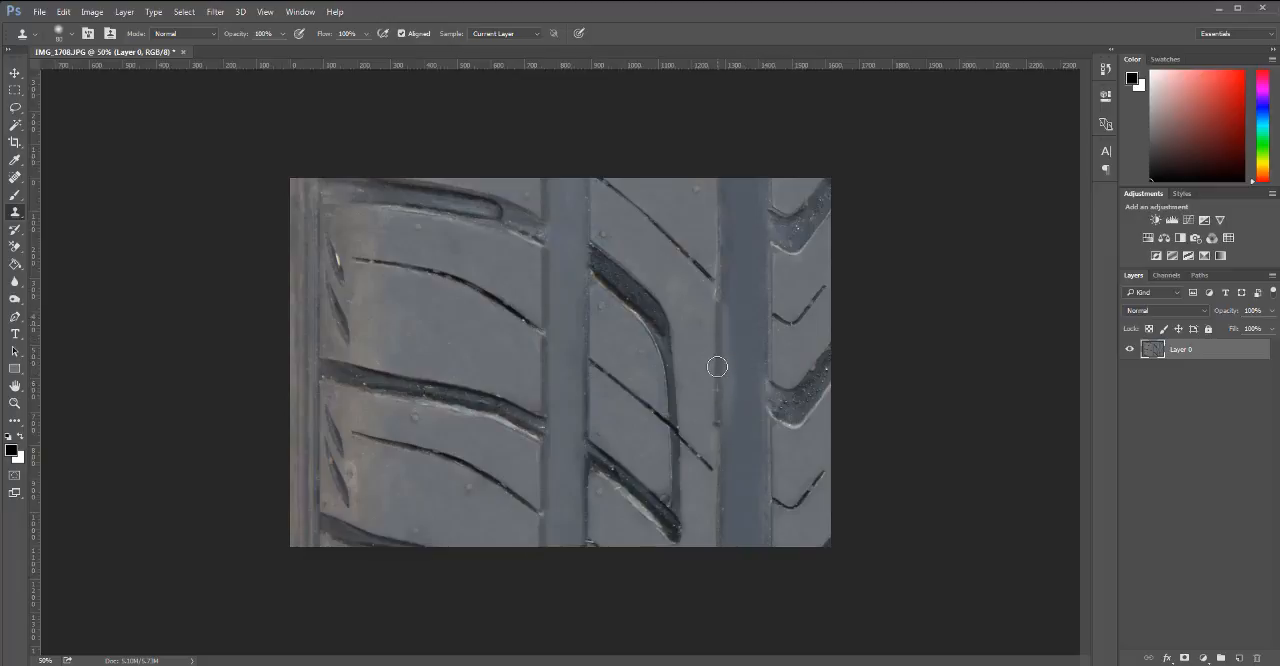
{"action": "left_click_drag", "start_coordinate": [718, 383], "coordinate": [718, 462]}
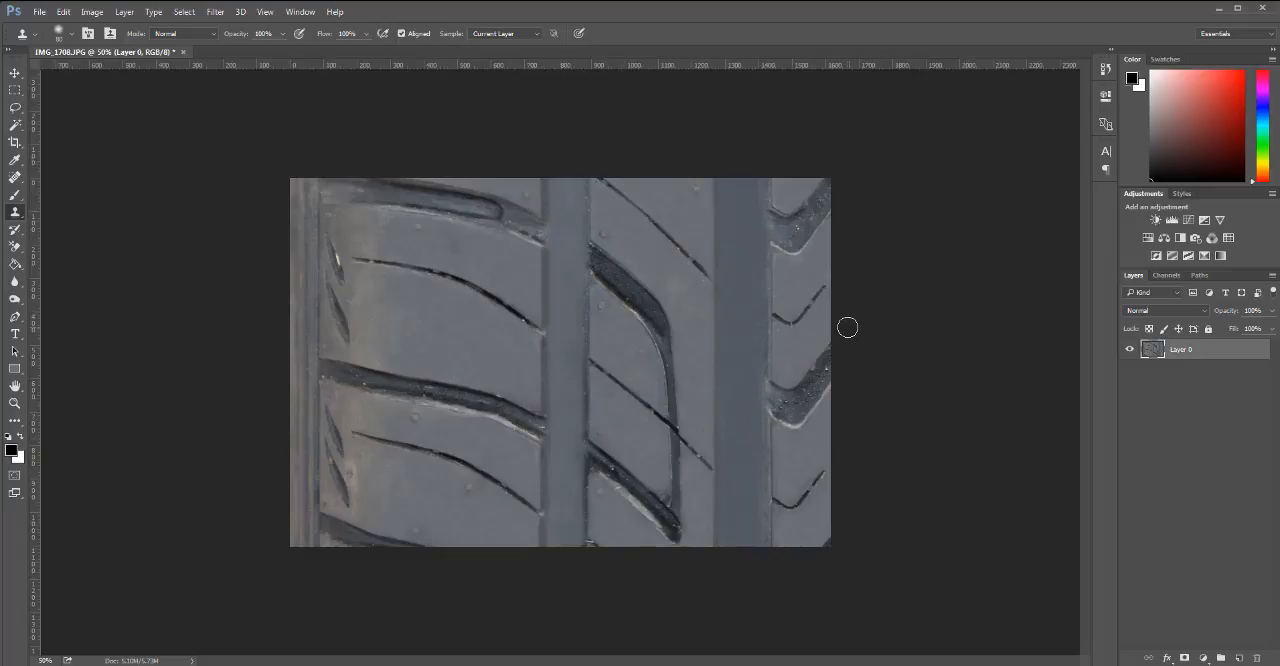
Clone smooth groove colour over the upper part of the groove between the left and middle ribs.
{"action": "left_click", "coordinate": [588, 336], "text": "alt"}
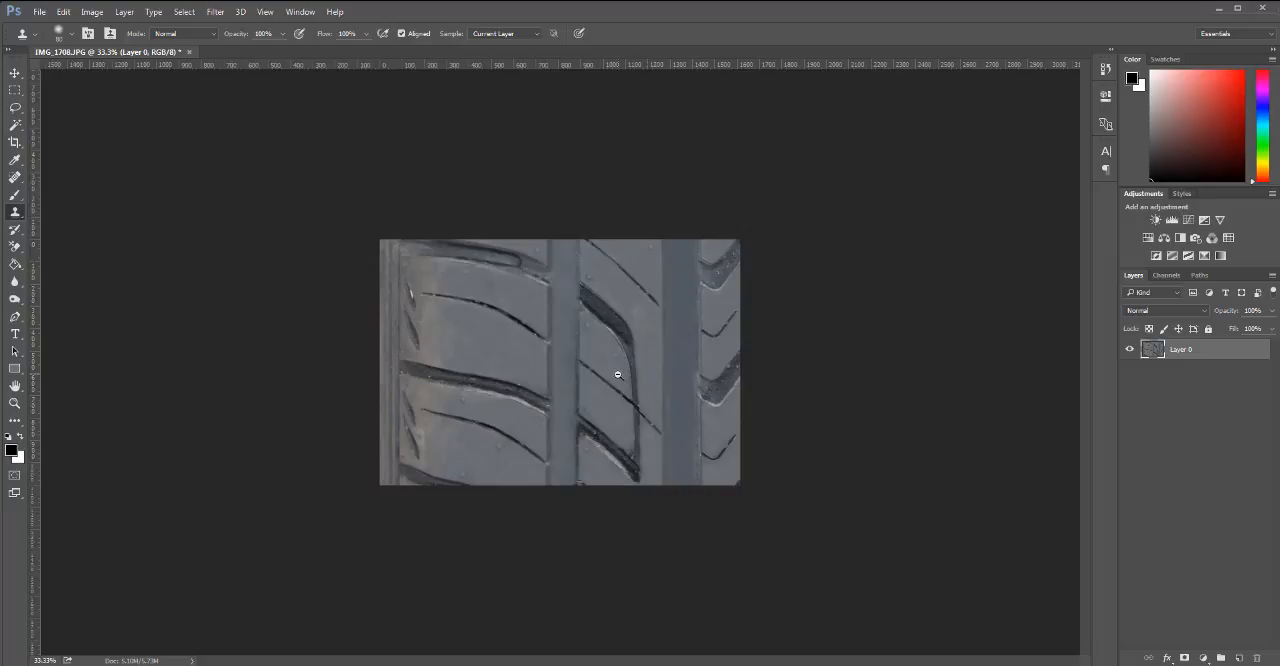
{"action": "left_click", "coordinate": [617, 374], "text": "alt"}
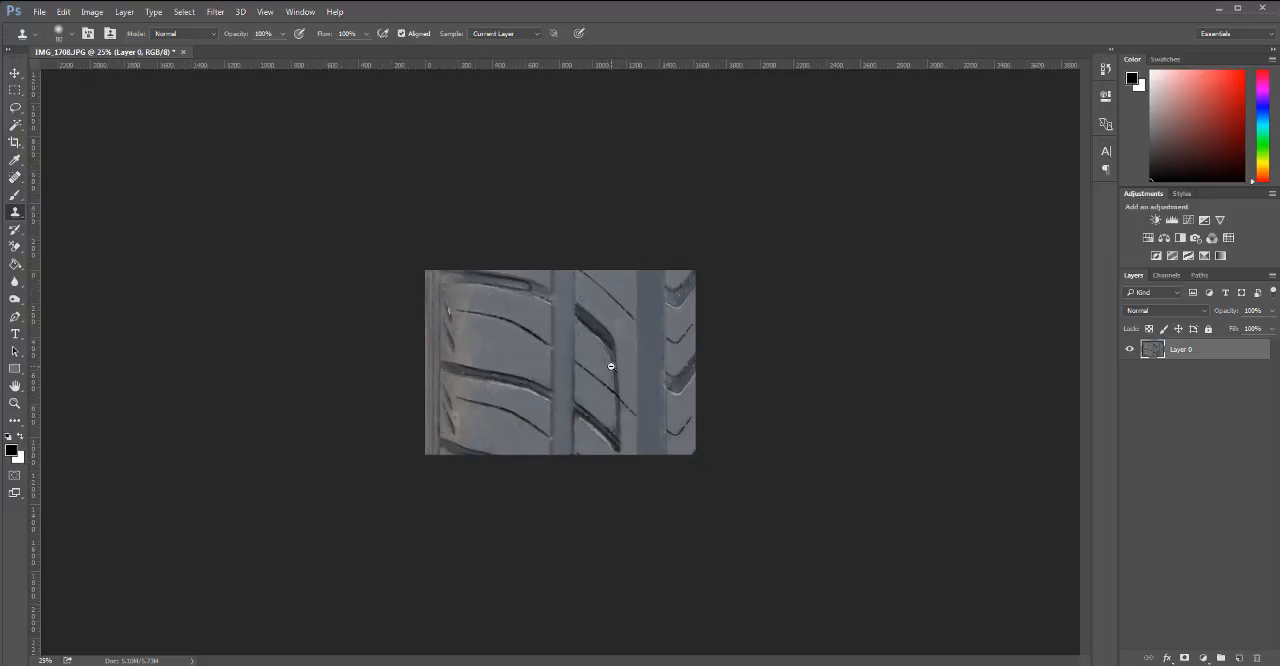
{"action": "left_click", "coordinate": [611, 366], "text": "alt"}
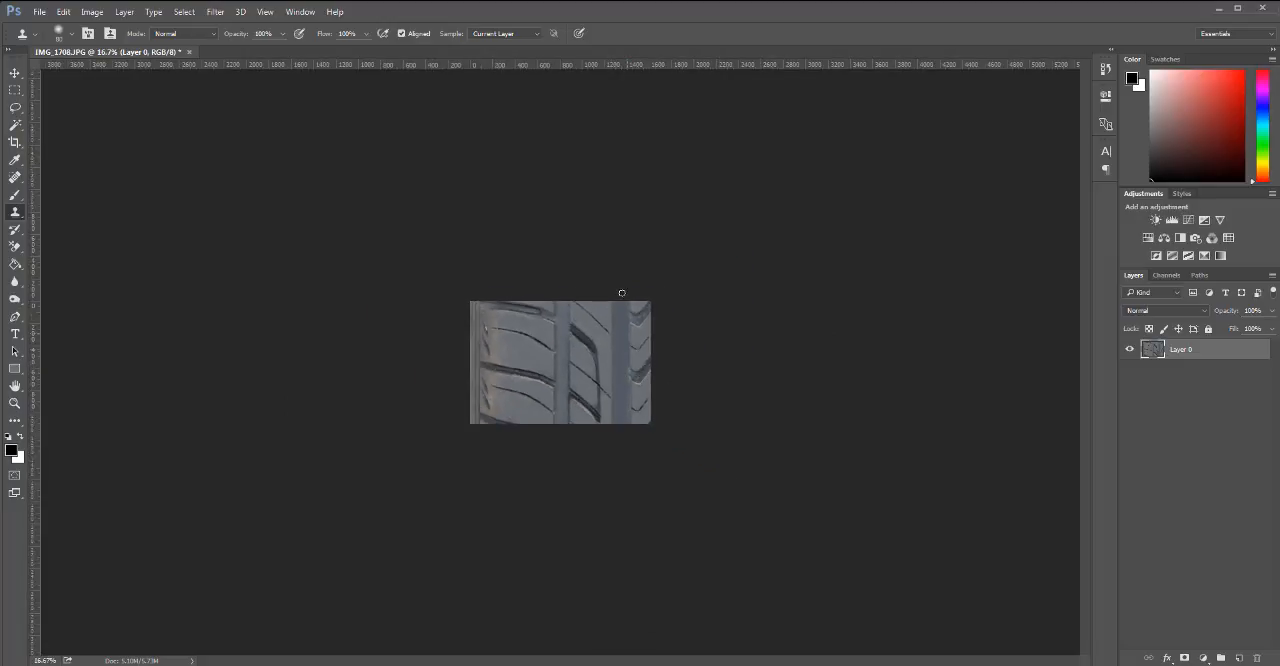
{"action": "left_click", "coordinate": [588, 352], "text": "ctrl"}
{"action": "left_click", "coordinate": [588, 362], "text": "ctrl"}
{"action": "left_click", "coordinate": [592, 369], "text": "ctrl"}
{"action": "left_click", "coordinate": [640, 376], "text": "ctrl"}
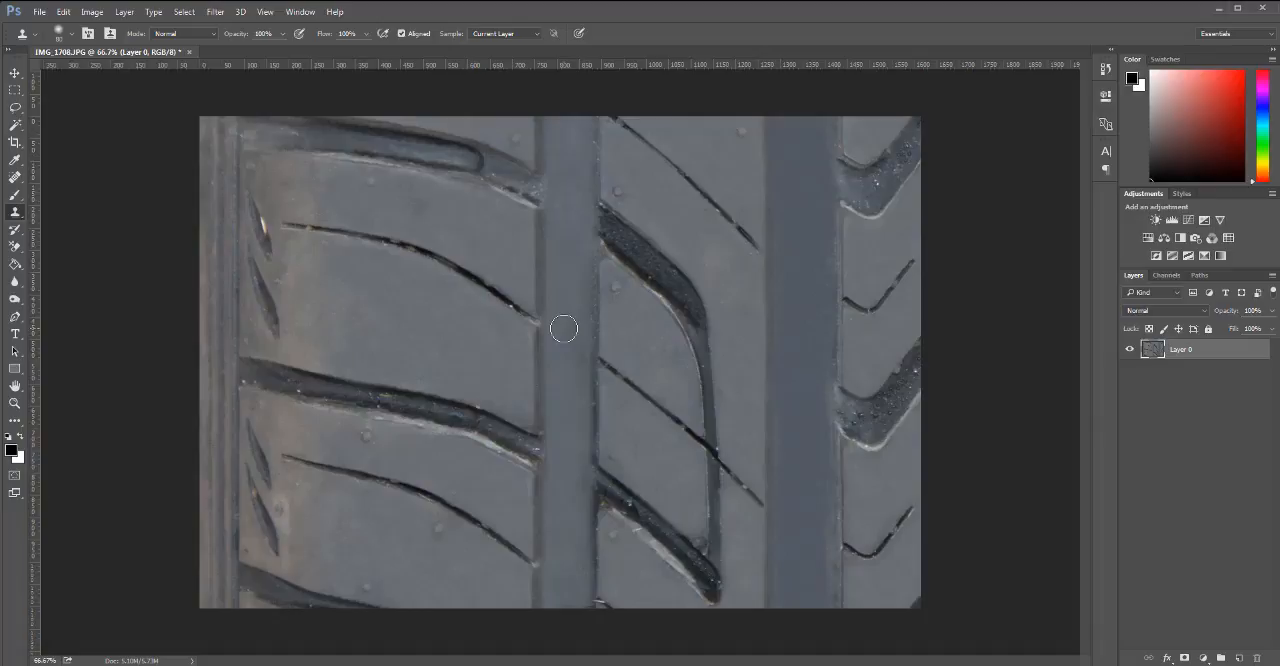
{"action": "left_click", "coordinate": [561, 272], "text": "alt"}
{"action": "left_click", "coordinate": [561, 147]}
{"action": "left_click", "coordinate": [566, 254], "text": "alt"}
{"action": "left_click", "coordinate": [559, 202]}
{"action": "left_click", "coordinate": [566, 237], "text": "alt"}
{"action": "left_click_drag", "start_coordinate": [570, 162], "coordinate": [572, 143]}
{"action": "left_click", "coordinate": [673, 407], "text": "alt"}
{"action": "key", "text": "ctrl+z"}
{"action": "left_click", "coordinate": [404, 407], "text": "alt"}
{"action": "left_click", "coordinate": [410, 326]}
{"action": "key", "text": "ctrl+z"}
Clone dark slit texture over the bright speck in the upper slit at the left rib's outer edge, undo a bad stroke and shrink the brush.
{"action": "scroll", "coordinate": [508, 326], "scroll_direction": "down", "scroll_amount": 2}
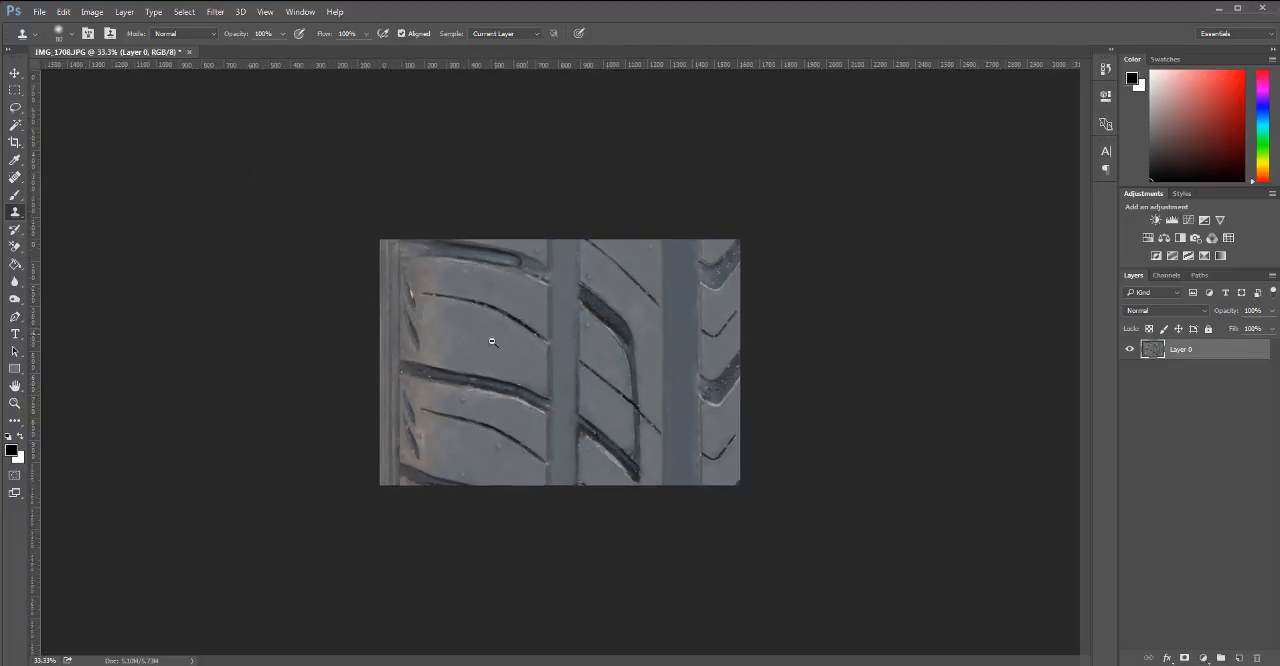
{"action": "scroll", "coordinate": [418, 300], "scroll_direction": "up", "scroll_amount": 2}
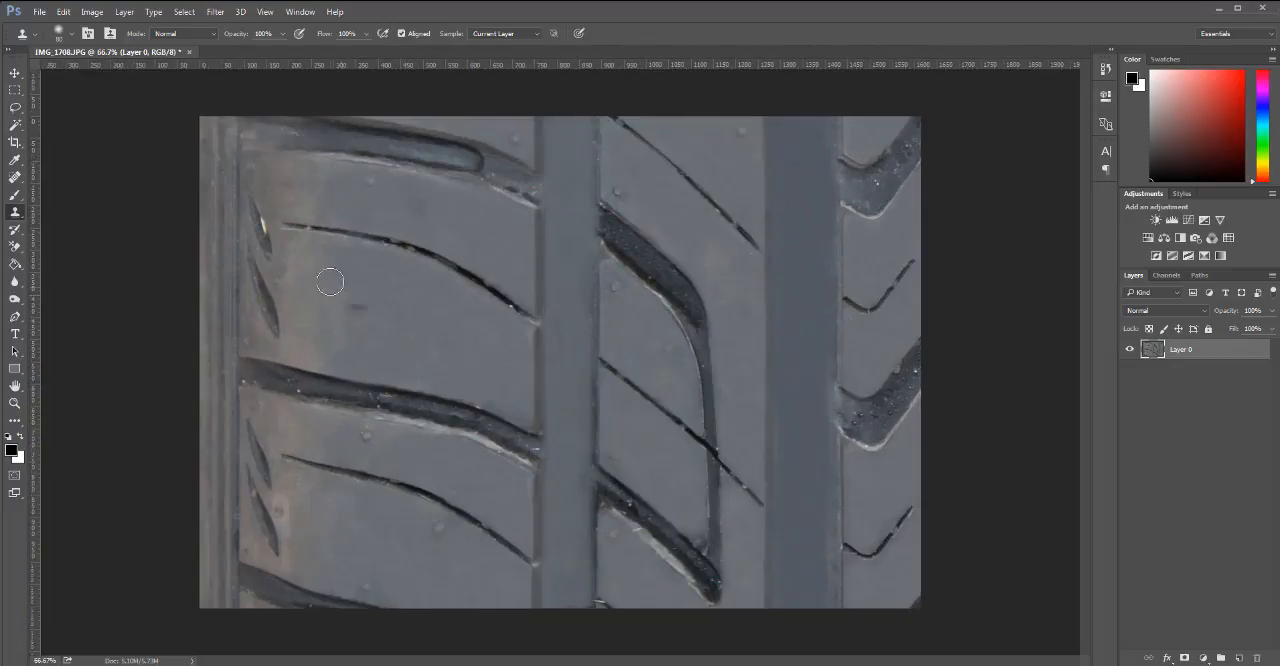
{"action": "left_click", "coordinate": [269, 298], "text": "alt"}
{"action": "left_click_drag", "start_coordinate": [264, 228], "coordinate": [260, 217]}
{"action": "left_click_drag", "start_coordinate": [280, 288], "coordinate": [288, 300]}
{"action": "key", "text": "ctrl+z"}
{"action": "key", "text": "bracketleft"}
{"action": "key", "text": "bracketleft"}
{"action": "key", "text": "bracketleft"}
{"action": "key", "text": "bracketleft"}
Extend the canvas height to 3000 pixels with the anchor kept in the centre.
{"action": "scroll", "coordinate": [688, 262], "scroll_direction": "down", "scroll_amount": 2}
{"action": "scroll", "coordinate": [609, 349], "scroll_direction": "down", "scroll_amount": 1}
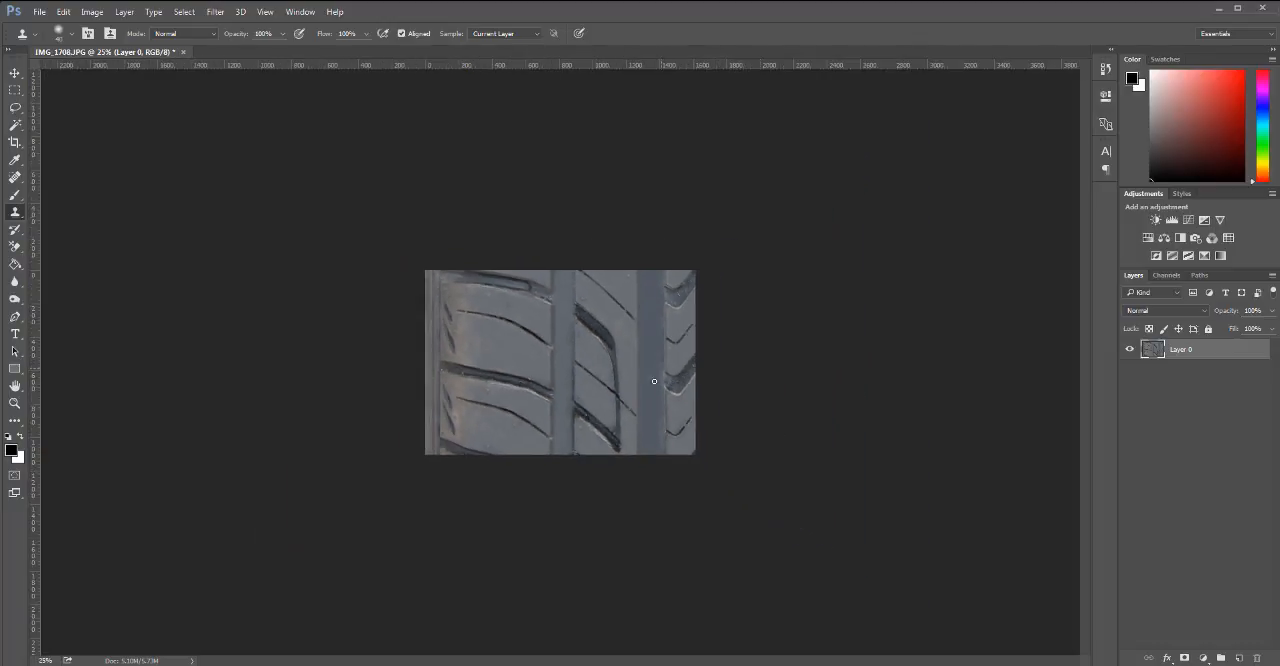
{"action": "scroll", "coordinate": [598, 350], "scroll_direction": "down", "scroll_amount": 1}
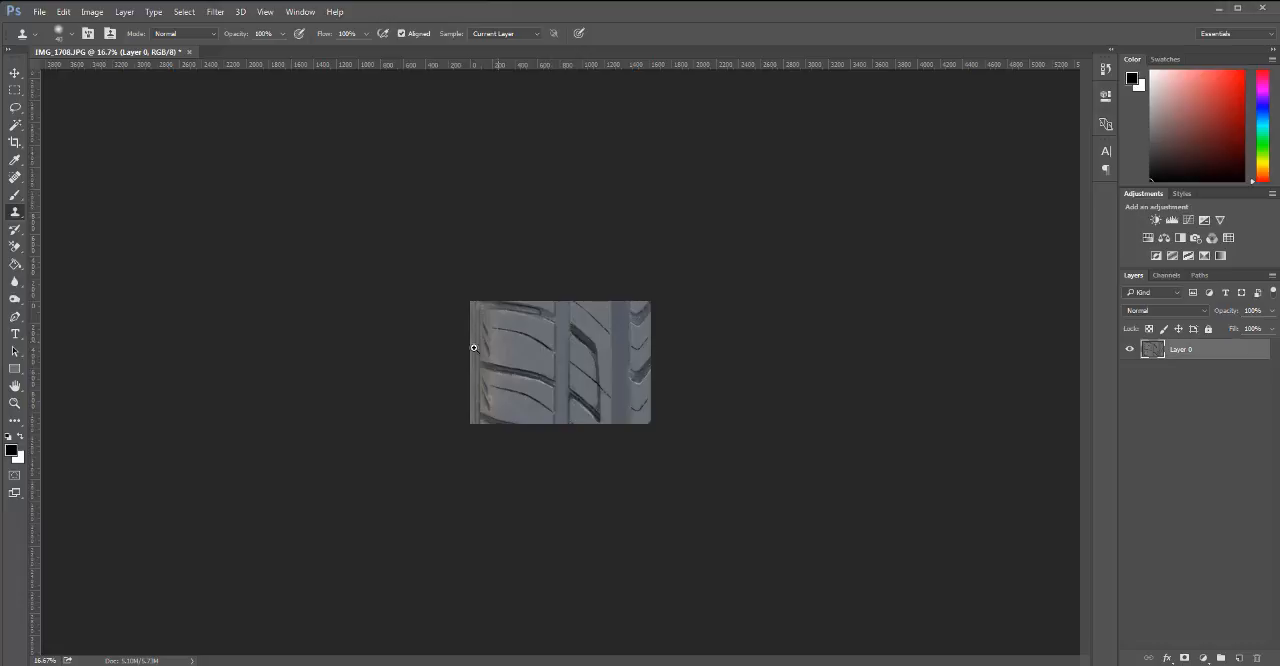
{"action": "scroll", "coordinate": [650, 298], "scroll_direction": "up", "scroll_amount": 4}
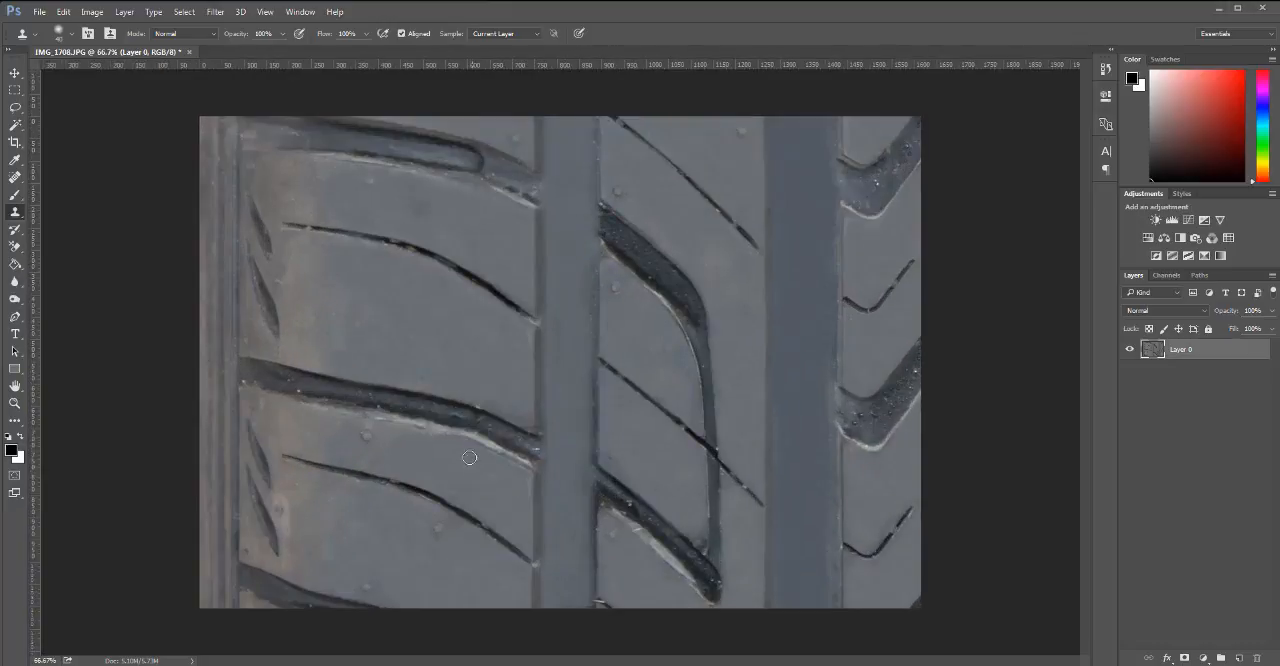
{"action": "scroll", "coordinate": [531, 337], "scroll_direction": "down", "scroll_amount": 3}
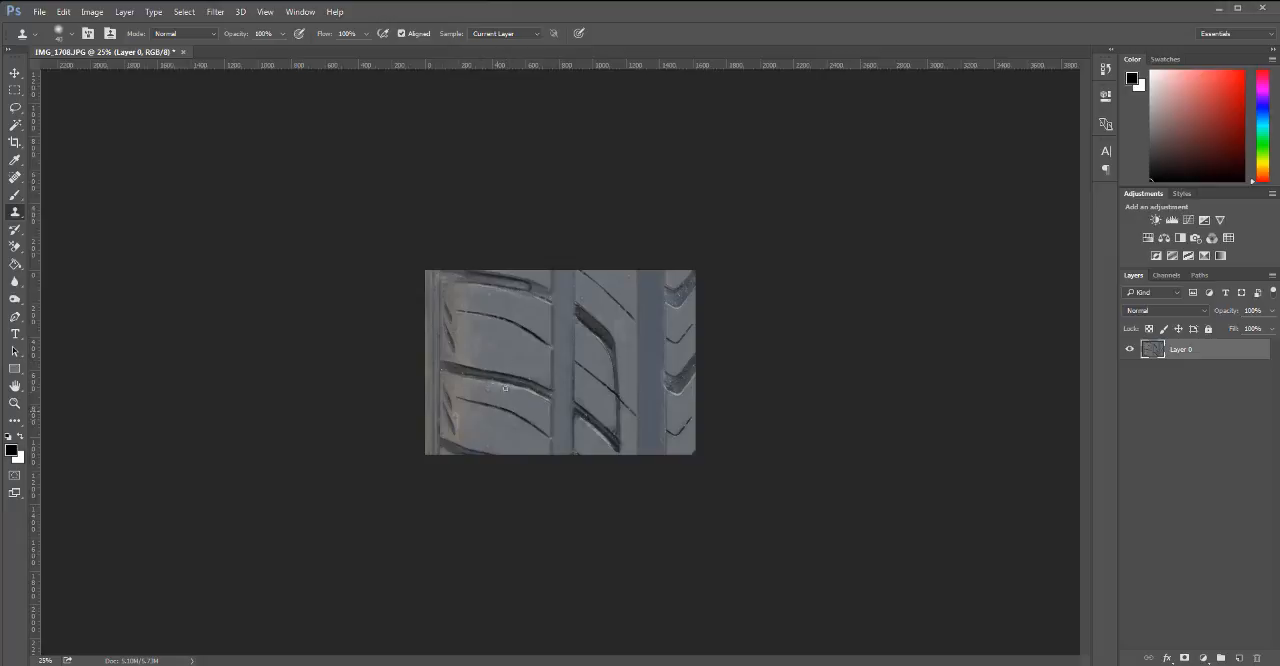
{"action": "scroll", "coordinate": [514, 369], "scroll_direction": "up", "scroll_amount": 2}
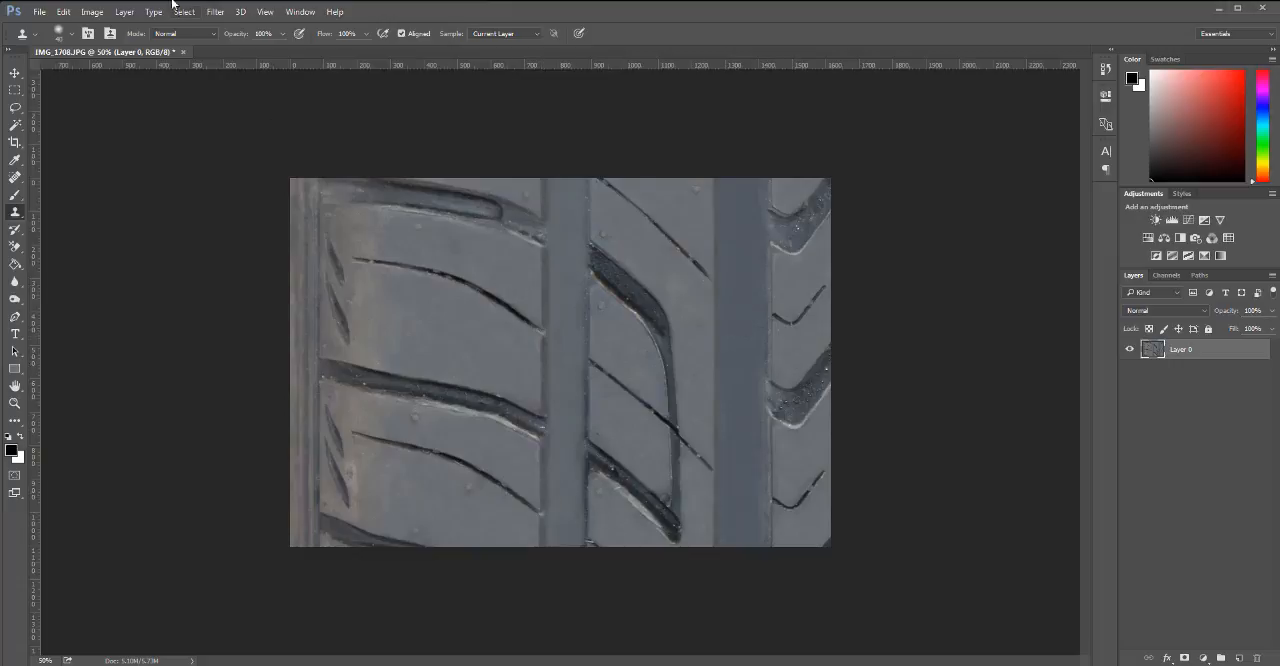
{"action": "left_click", "coordinate": [92, 11]}
{"action": "left_click", "coordinate": [131, 122]}
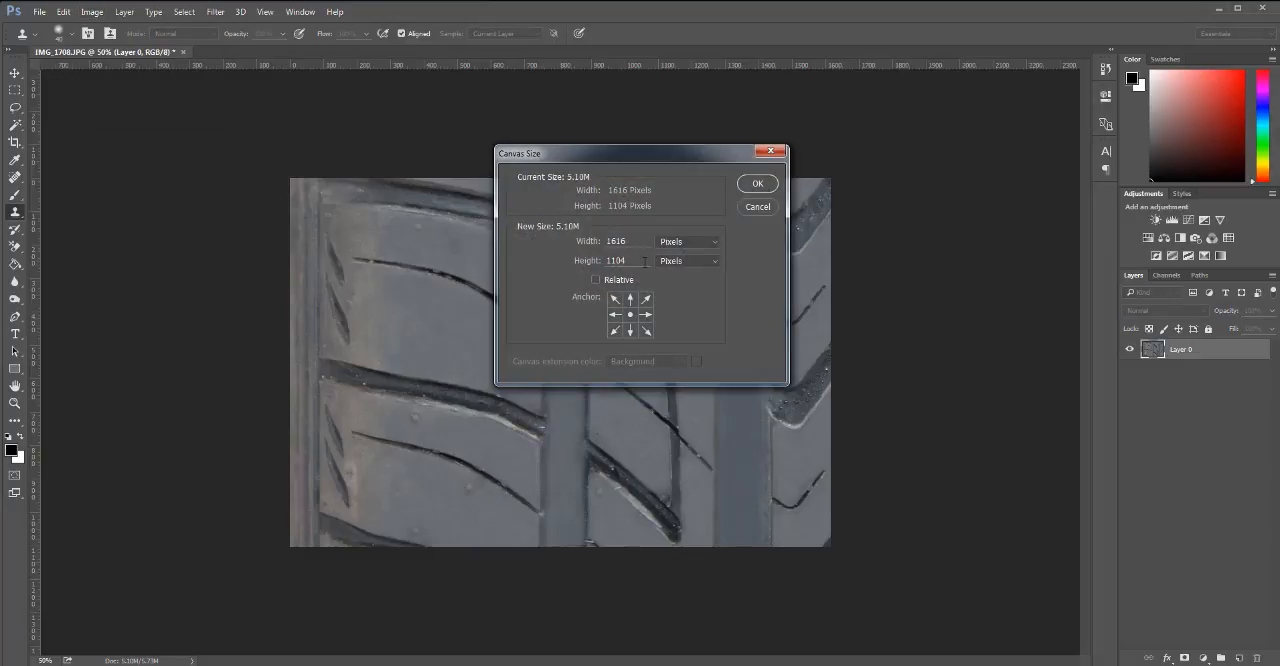
{"action": "double_click", "coordinate": [645, 261]}
{"action": "type", "text": "3000"}
{"action": "left_click", "coordinate": [757, 183]}
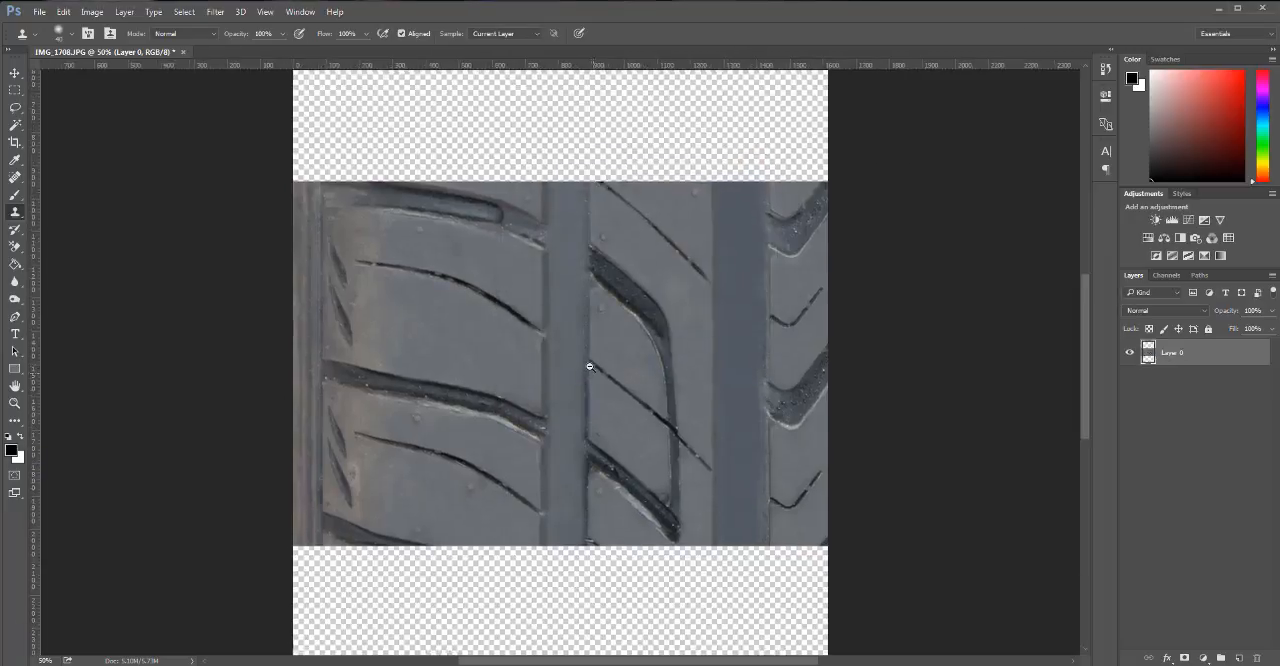
Move the tire tread layer down so that it sits against the bottom edge of the canvas.
{"action": "key", "text": "ctrl+minus"}
{"action": "key", "text": "ctrl+minus"}
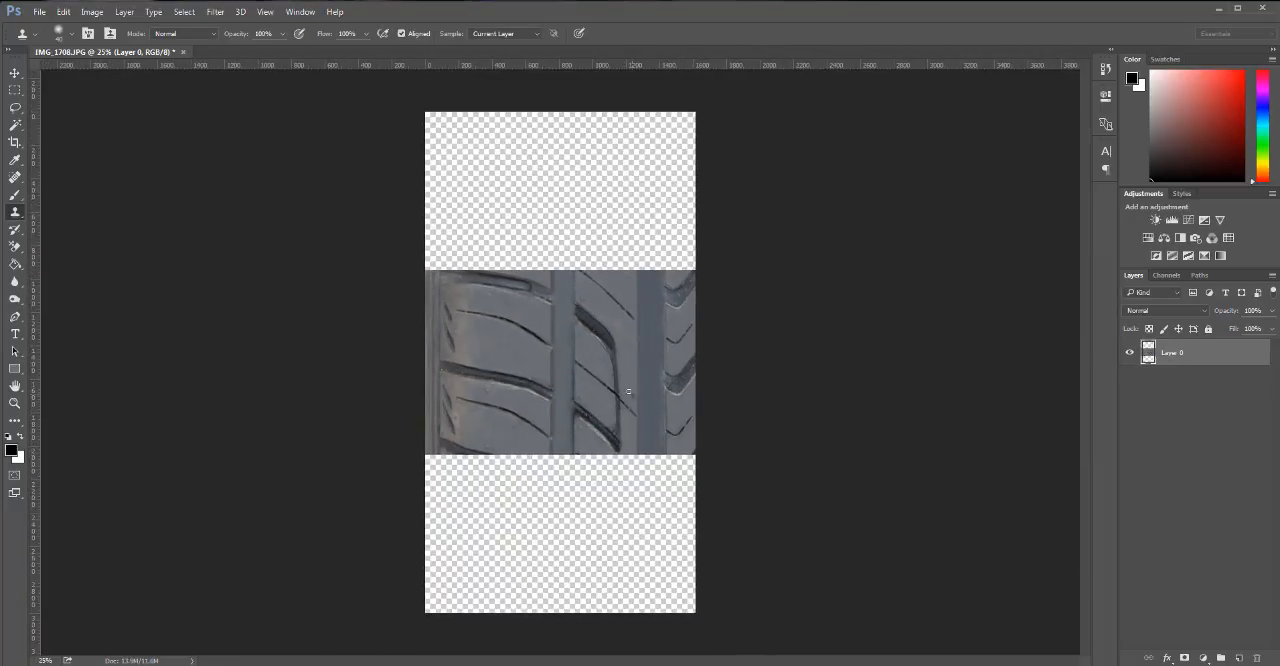
{"action": "key", "text": "h"}
{"action": "scroll", "coordinate": [560, 377], "scroll_direction": "up", "scroll_amount": 1}
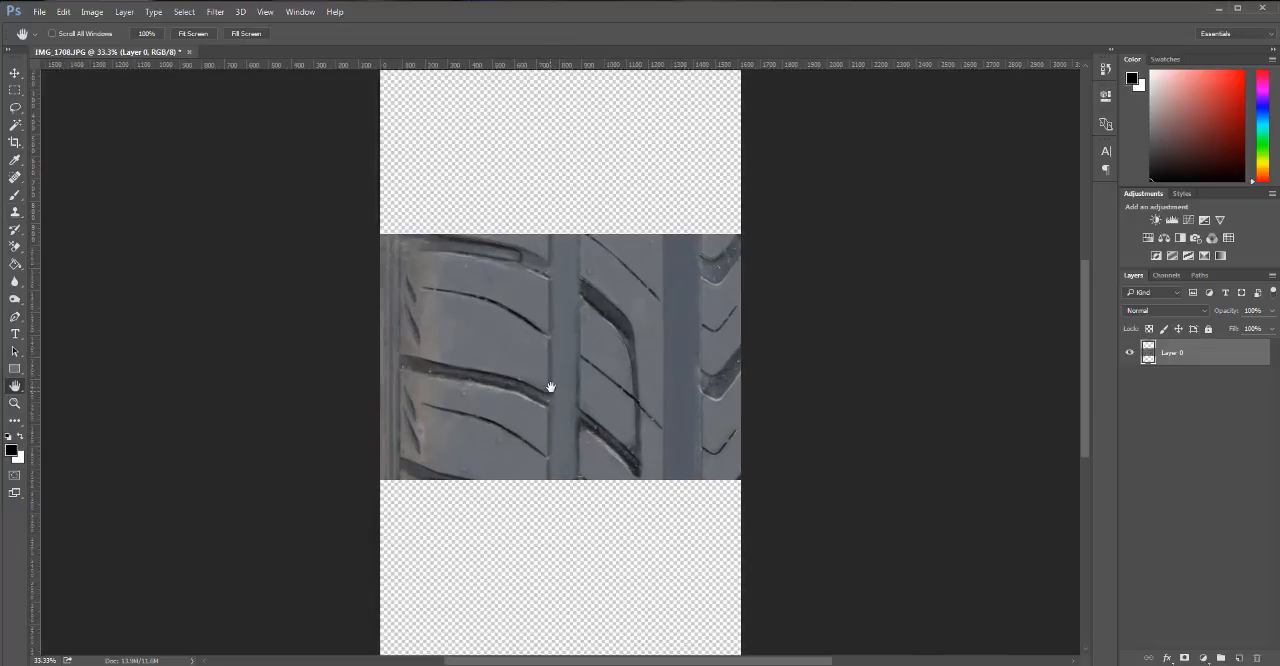
{"action": "left_click_drag", "start_coordinate": [541, 404], "coordinate": [561, 492]}
{"action": "key", "text": "v"}
{"action": "key", "text": "space"}
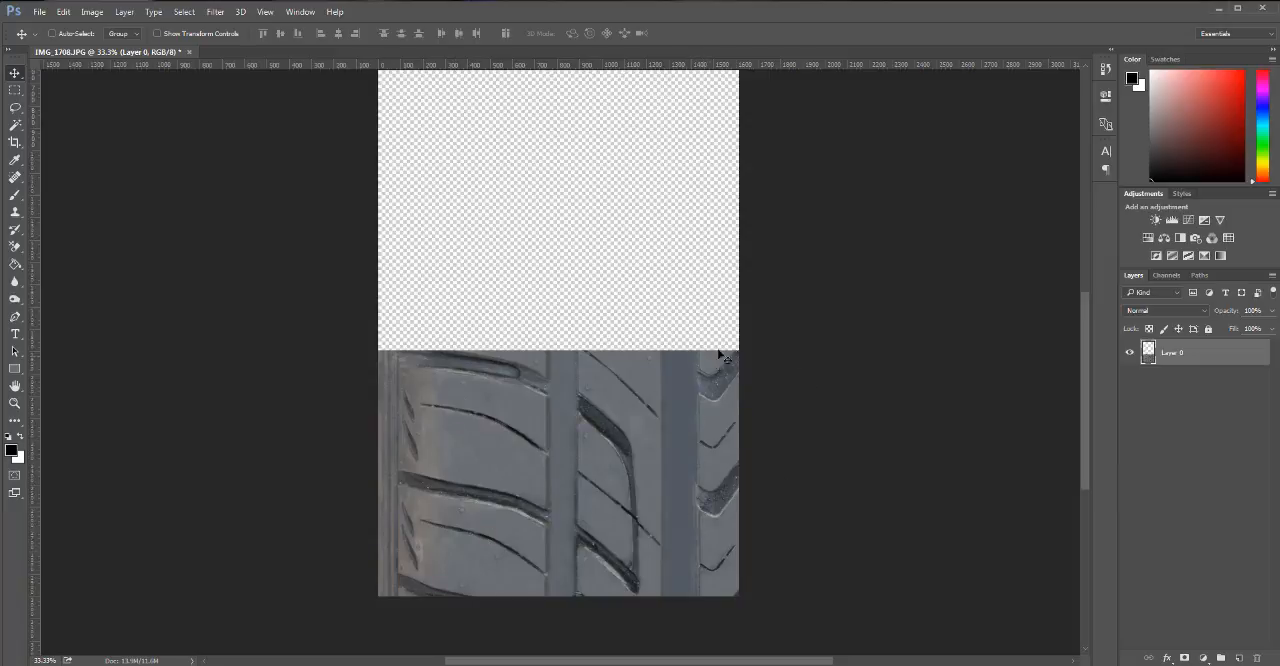
Copy a rectangular section of the rightmost rib with its V-shaped grooves to a new layer and move it up into the empty canvas.
{"action": "key", "text": "m"}
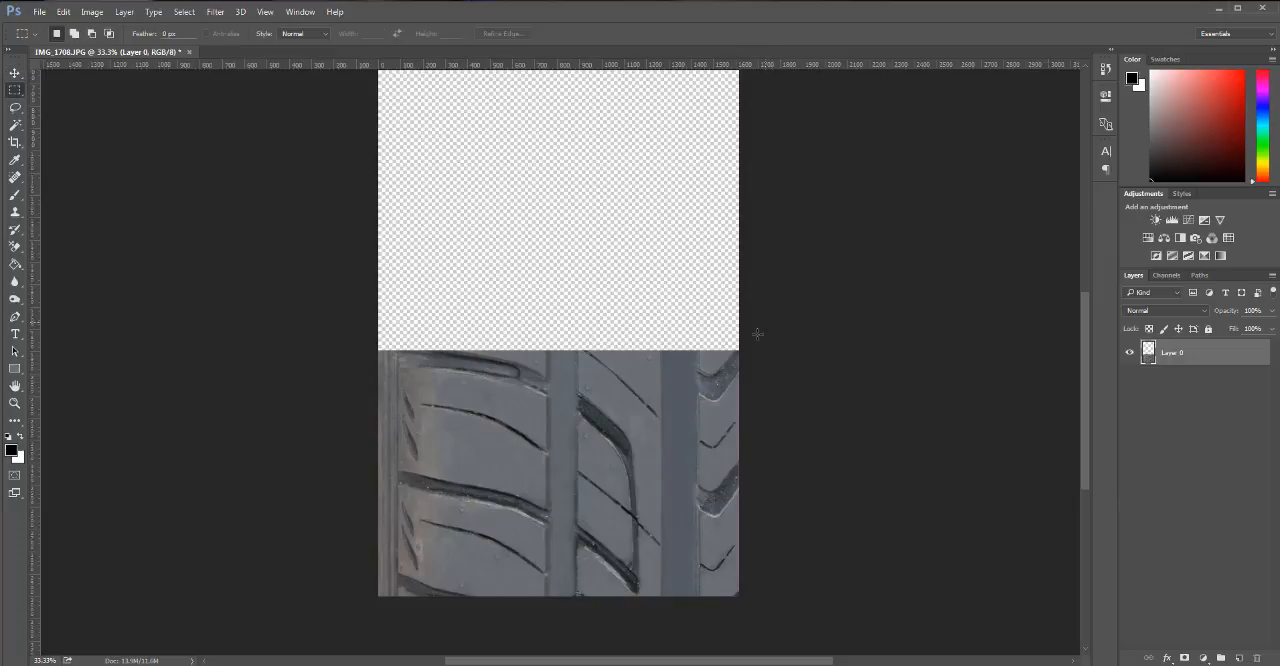
{"action": "left_click_drag", "start_coordinate": [742, 322], "coordinate": [693, 612]}
{"action": "left_click_drag", "start_coordinate": [770, 500], "coordinate": [783, 495]}
{"action": "left_click", "coordinate": [604, 262]}
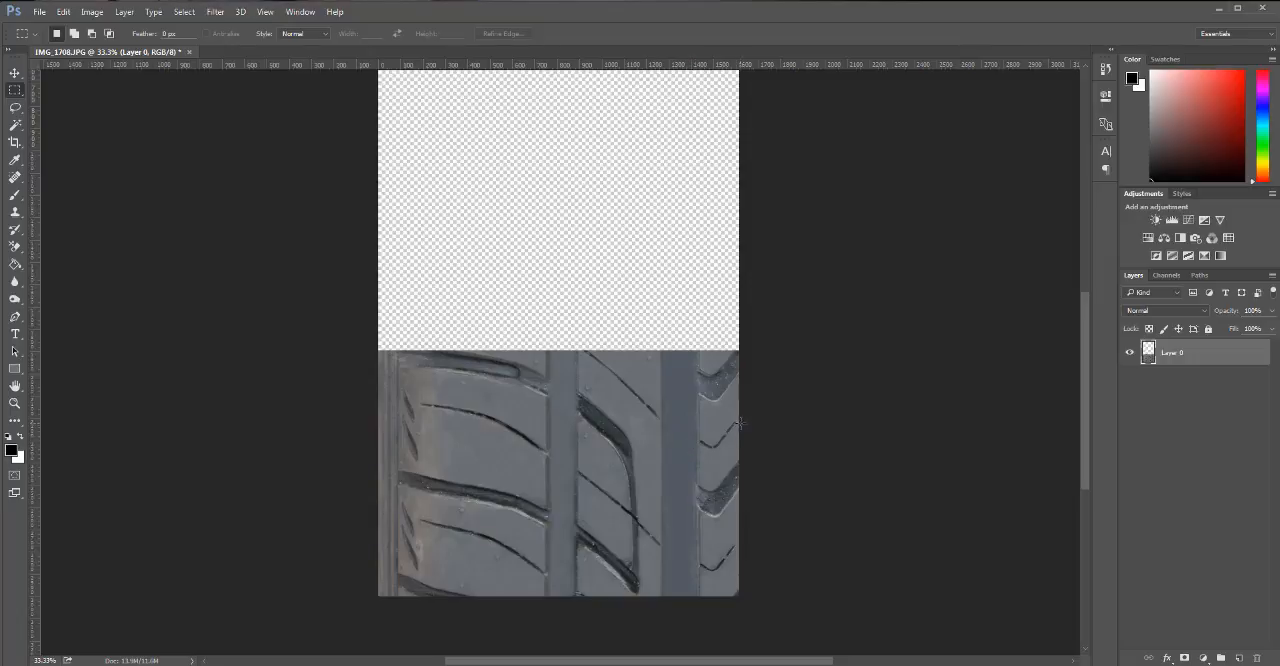
{"action": "left_click_drag", "start_coordinate": [746, 418], "coordinate": [689, 544]}
{"action": "key", "text": "ctrl+j"}
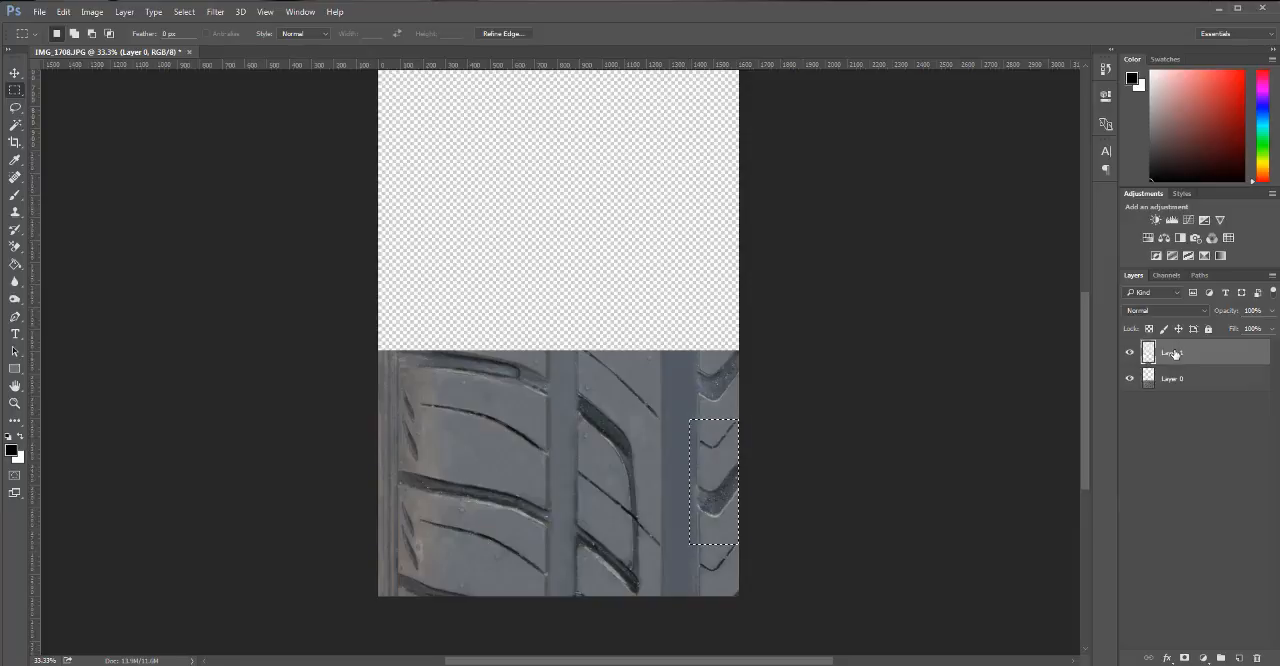
{"action": "key", "text": "v"}
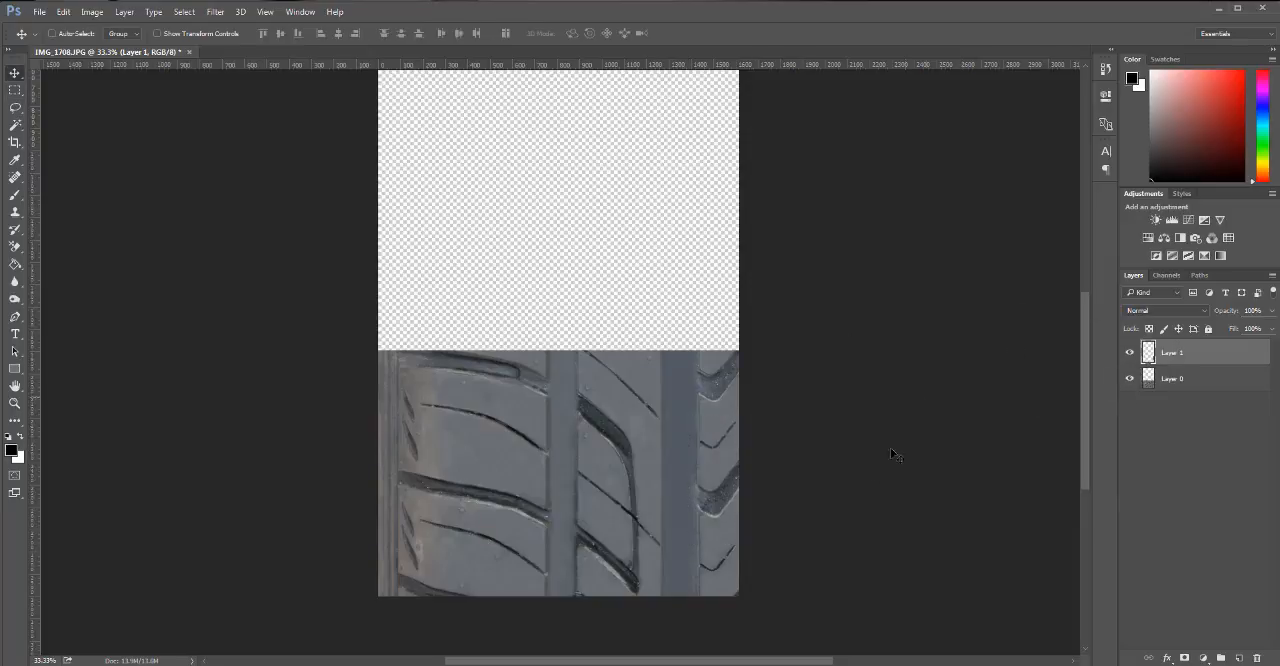
{"action": "left_click_drag", "start_coordinate": [715, 476], "coordinate": [716, 170]}
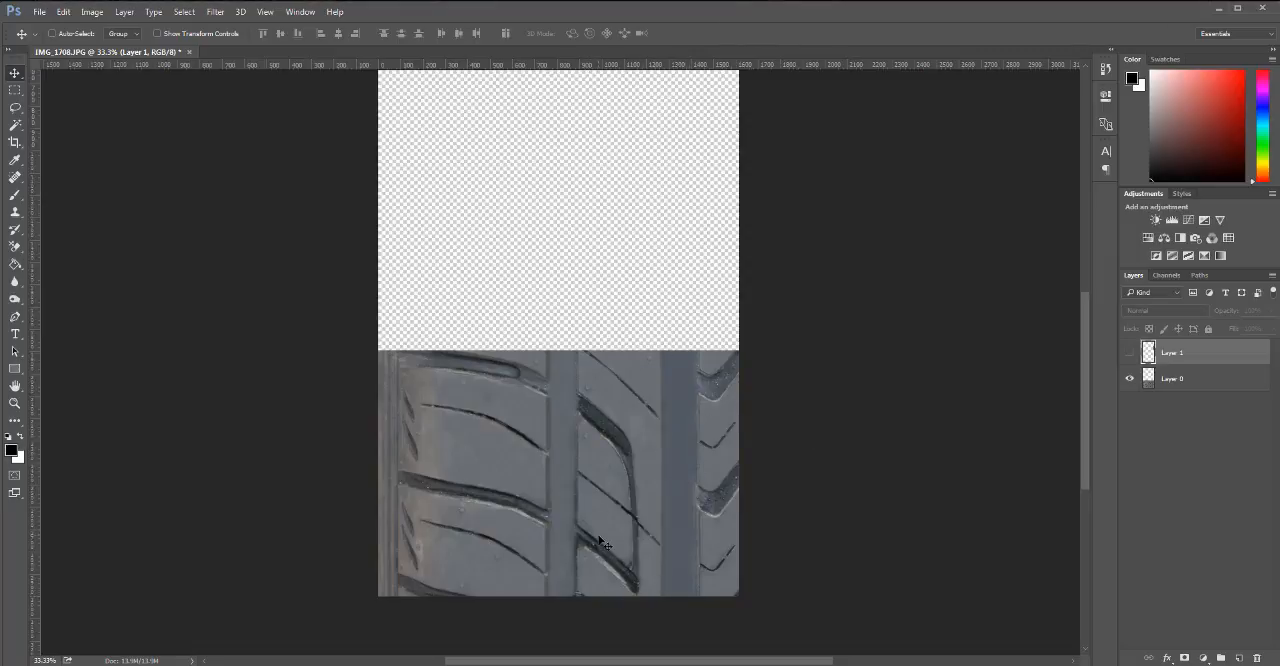
Select a rectangular section of the middle rib around its curved groove, down to the bottom of the tread image.
{"action": "key", "text": "m"}
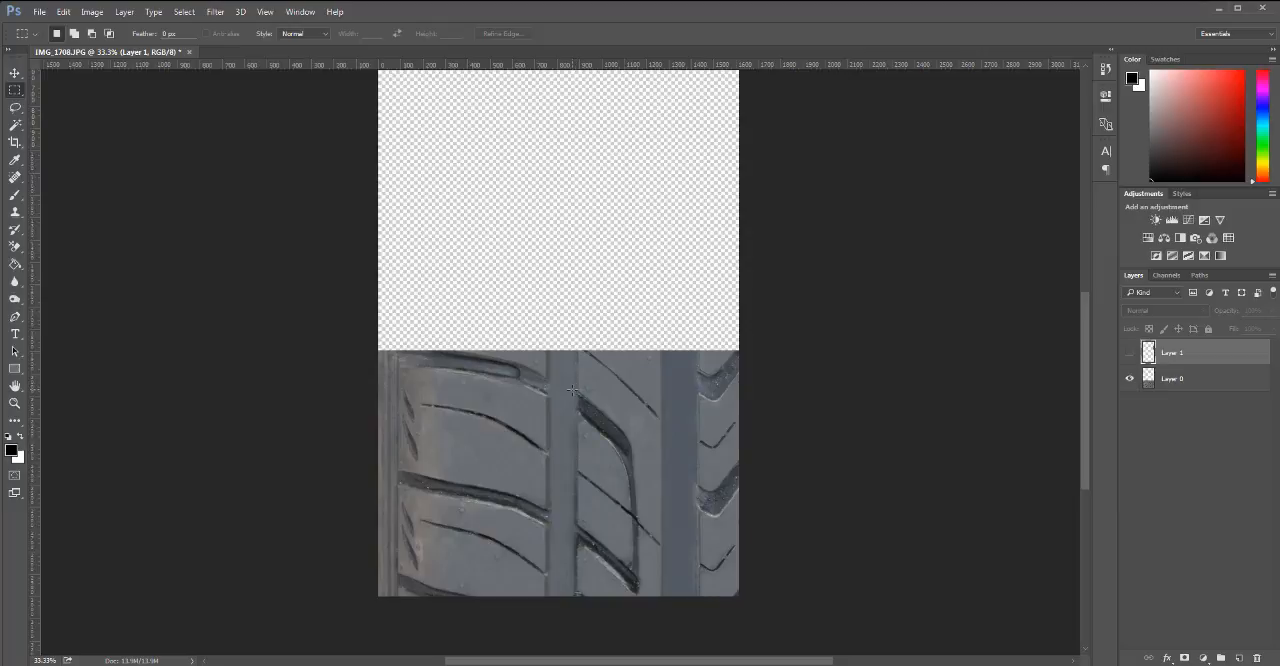
{"action": "left_click_drag", "start_coordinate": [567, 390], "coordinate": [673, 597]}
{"action": "key", "text": "ctrl+j"}
{"action": "key", "text": "v"}
{"action": "left_click_drag", "start_coordinate": [640, 466], "coordinate": [620, 178]}
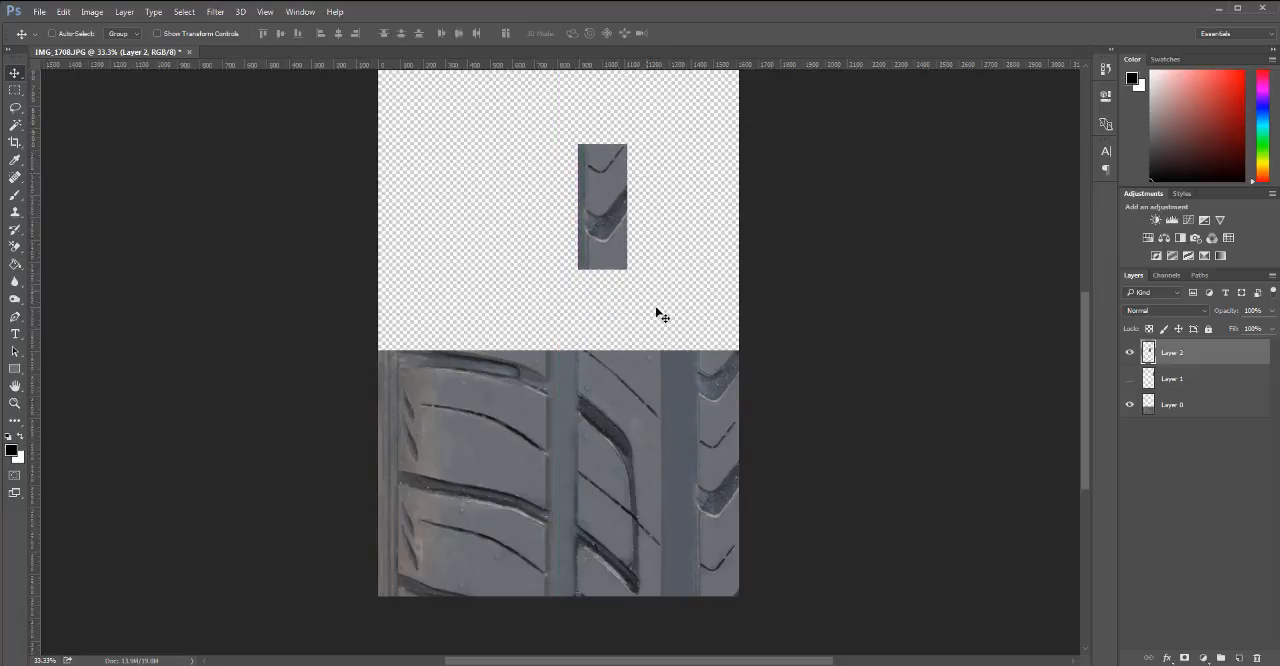
{"action": "key", "text": "ctrl+z"}
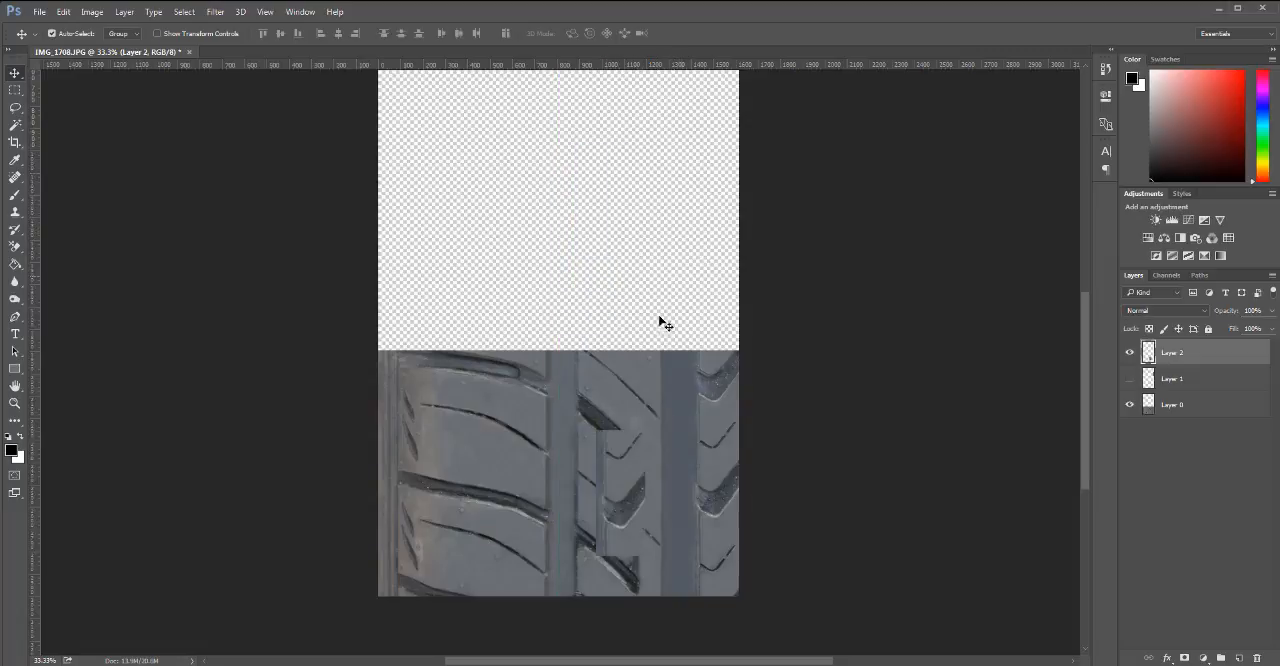
{"action": "key", "text": "ctrl+alt+z"}
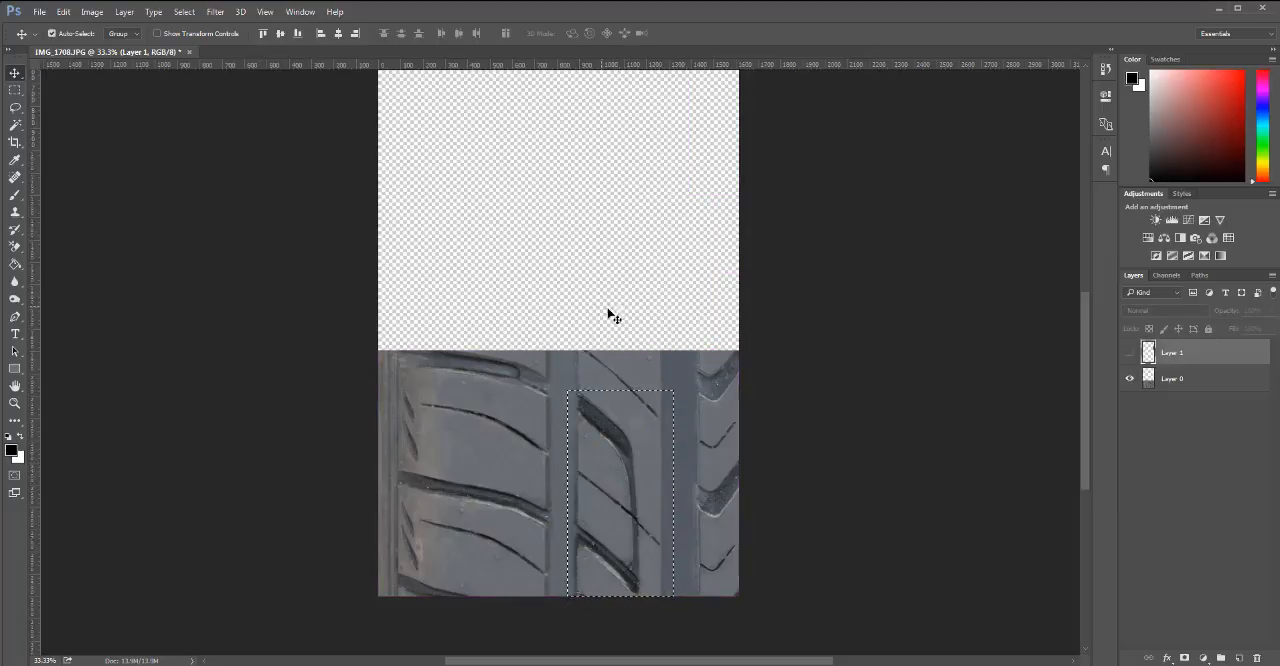
{"action": "key", "text": "ctrl+j"}
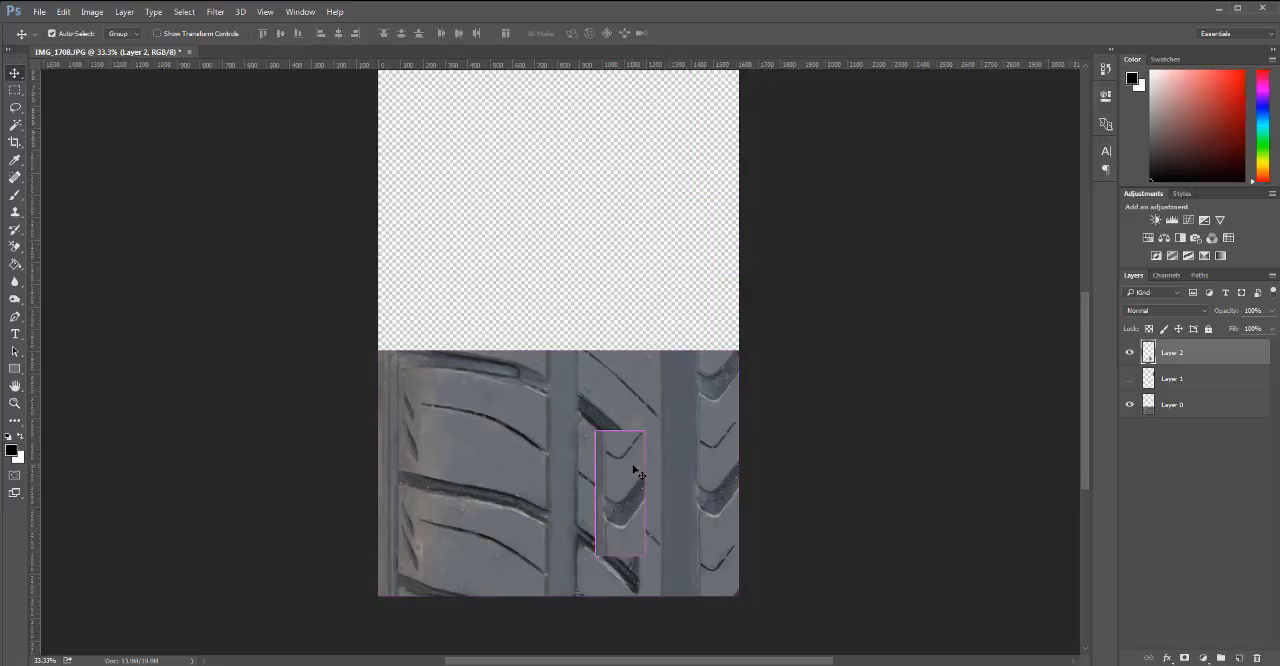
{"action": "key", "text": "ctrl+z"}
{"action": "key", "text": "ctrl+j"}
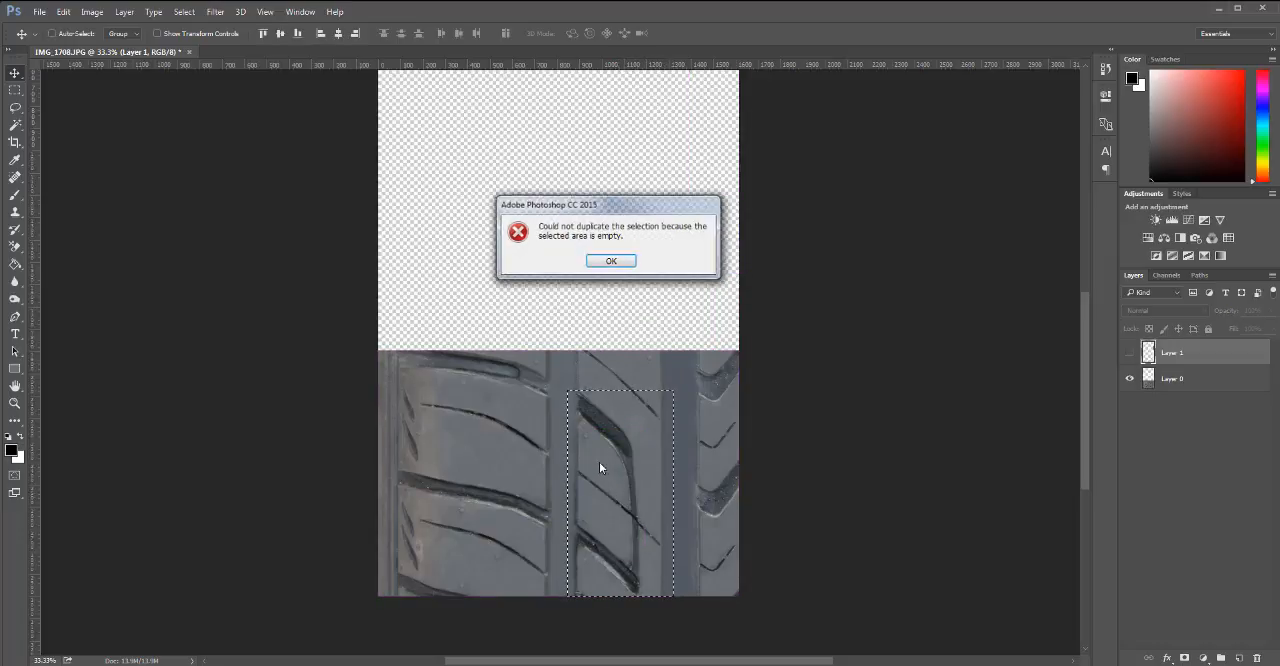
{"action": "left_click", "coordinate": [616, 262]}
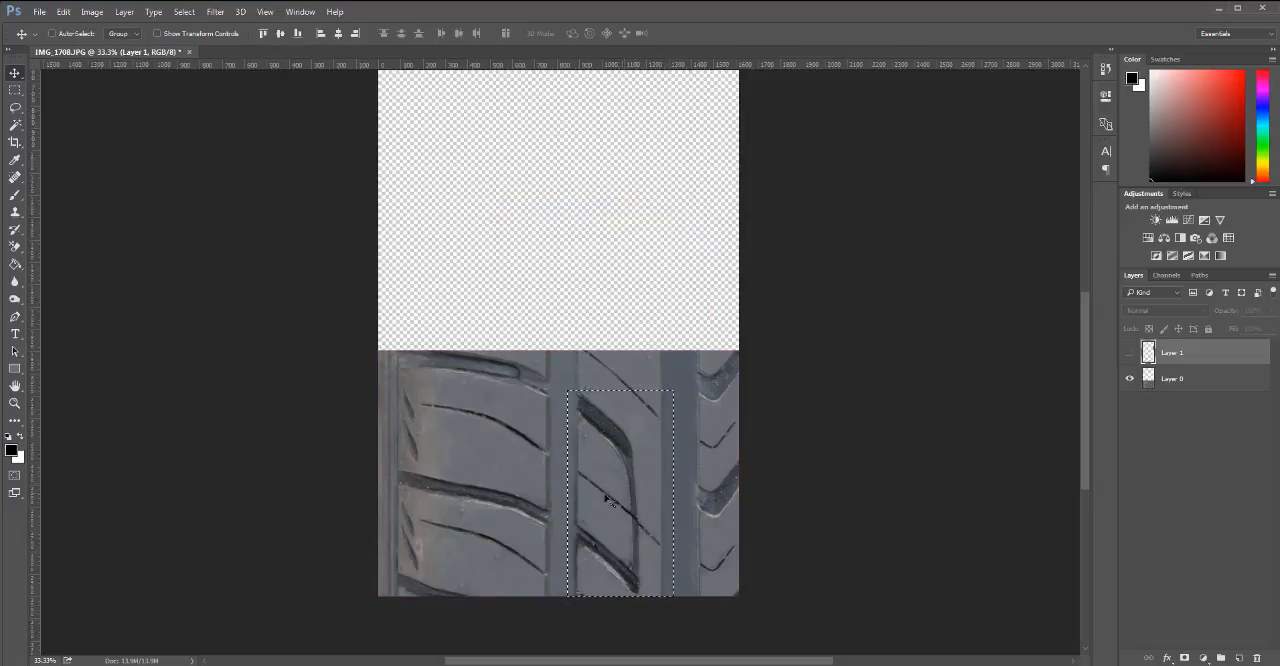
{"action": "left_click_drag", "start_coordinate": [630, 494], "coordinate": [608, 463]}
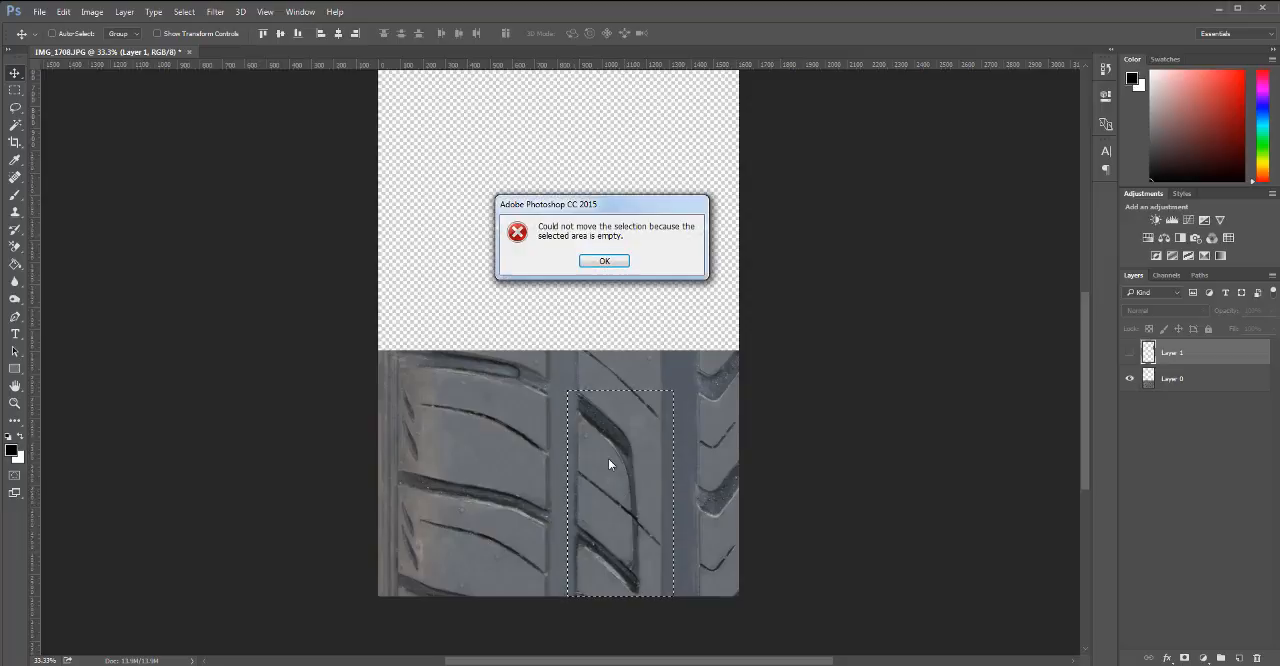
{"action": "left_click", "coordinate": [605, 261]}
Copy the selected middle-rib section from Layer 0 to a new layer, move it up beside the V-groove section and make Layer 1 visible.
{"action": "left_click", "coordinate": [1185, 380]}
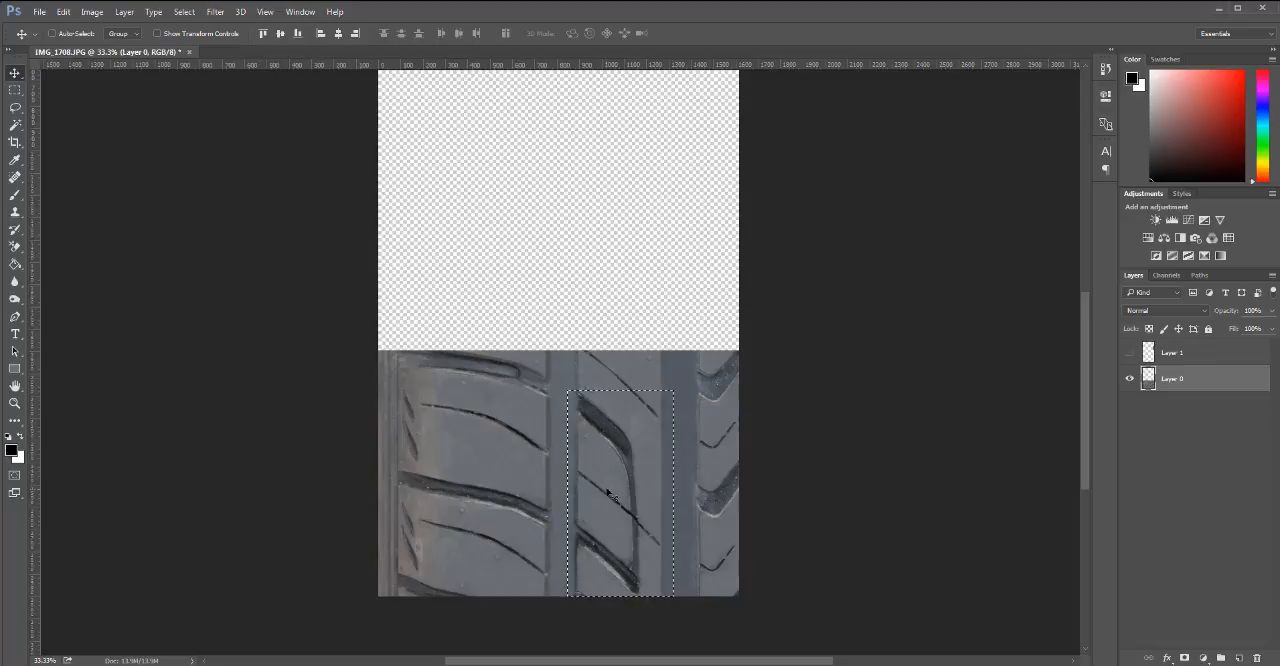
{"action": "key", "text": "ctrl+c"}
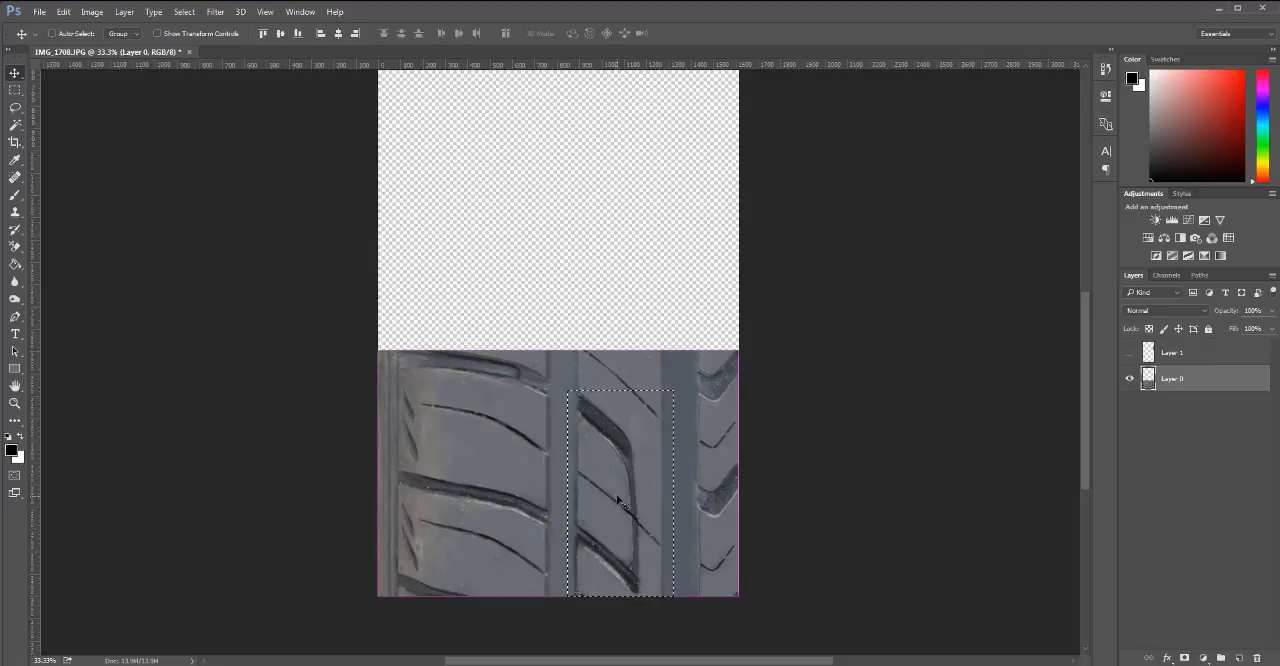
{"action": "key", "text": "ctrl+v"}
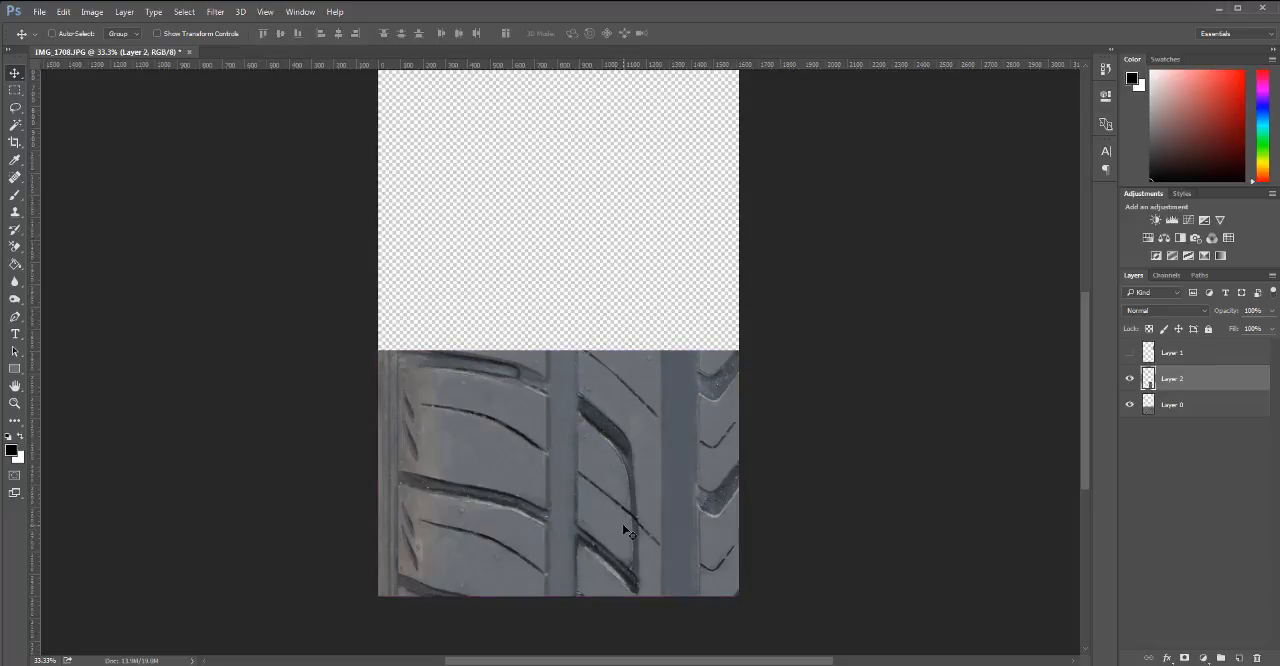
{"action": "left_click_drag", "start_coordinate": [623, 526], "coordinate": [611, 248]}
{"action": "left_click", "coordinate": [1131, 357]}
{"action": "scroll", "coordinate": [903, 389], "scroll_direction": "up", "scroll_amount": 4}
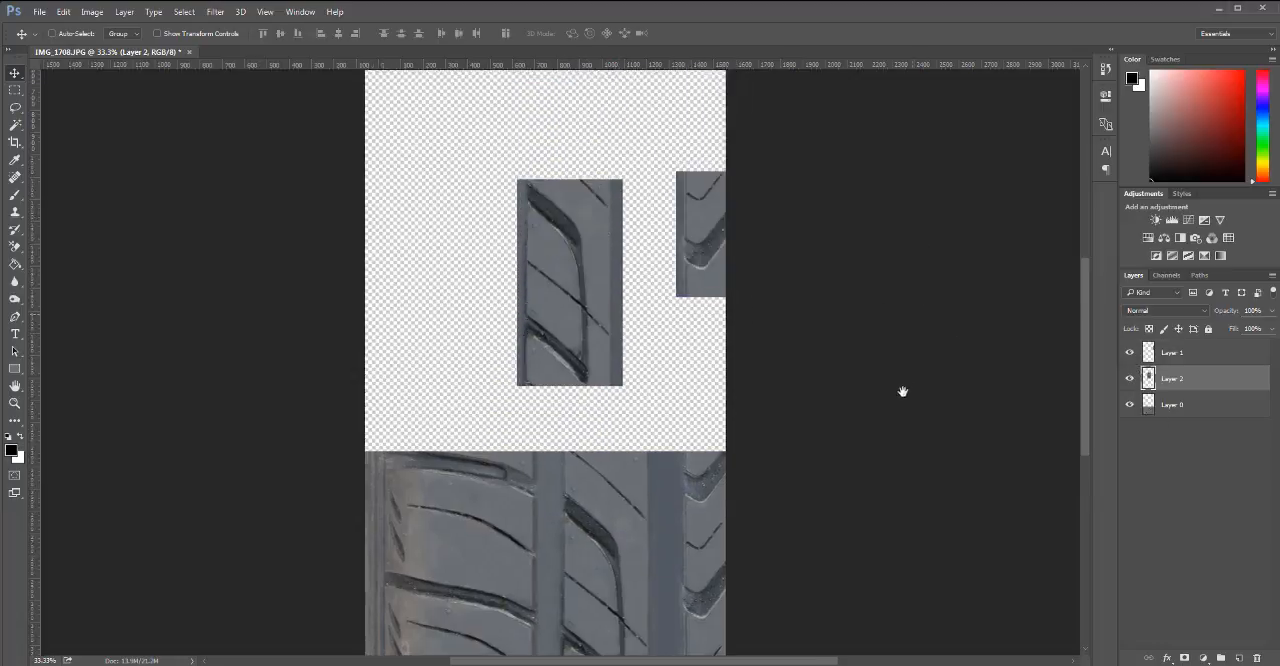
{"action": "mouse_move", "coordinate": [591, 397]}
{"action": "left_mouse_down"}
{"action": "mouse_move", "coordinate": [623, 389]}
{"action": "mouse_move", "coordinate": [610, 393]}
{"action": "left_mouse_up"}
{"action": "scroll", "coordinate": [903, 428], "scroll_direction": "down", "scroll_amount": 2}
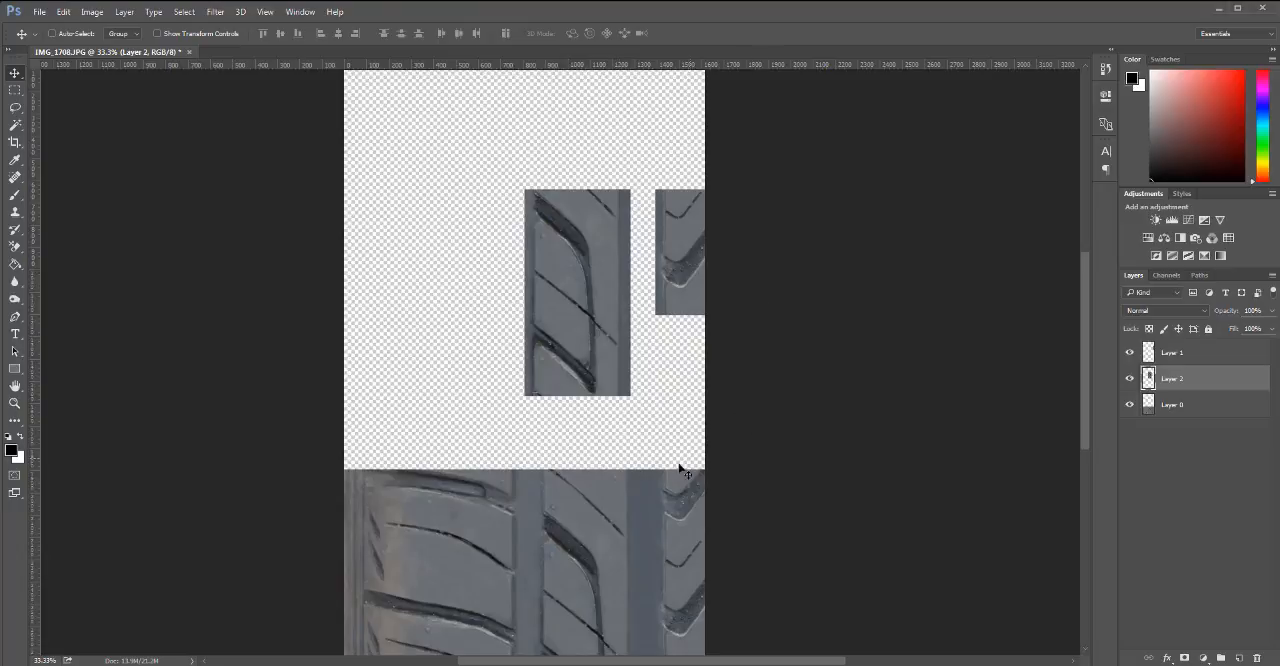
Copy a rectangular section of the wide left rib from Layer 0 to a new layer, move it up beside the middle-rib section and hide Layer 0.
{"action": "scroll", "coordinate": [880, 297], "scroll_direction": "down", "scroll_amount": 2}
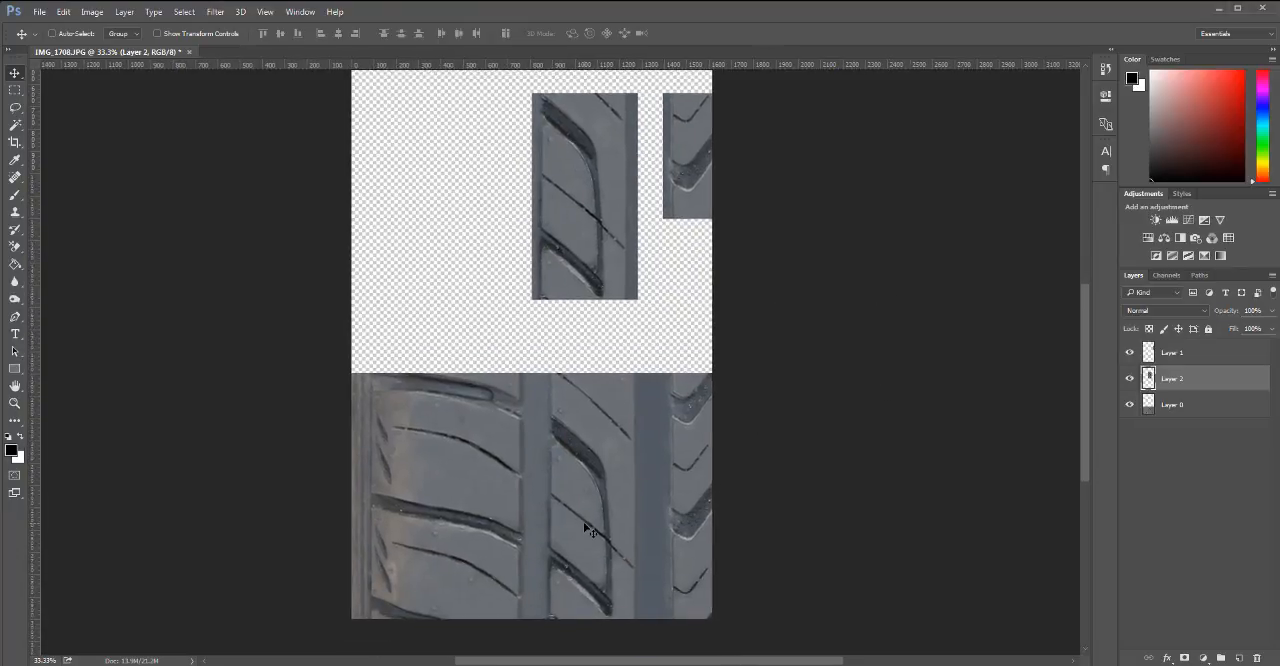
{"action": "left_click", "coordinate": [1190, 406]}
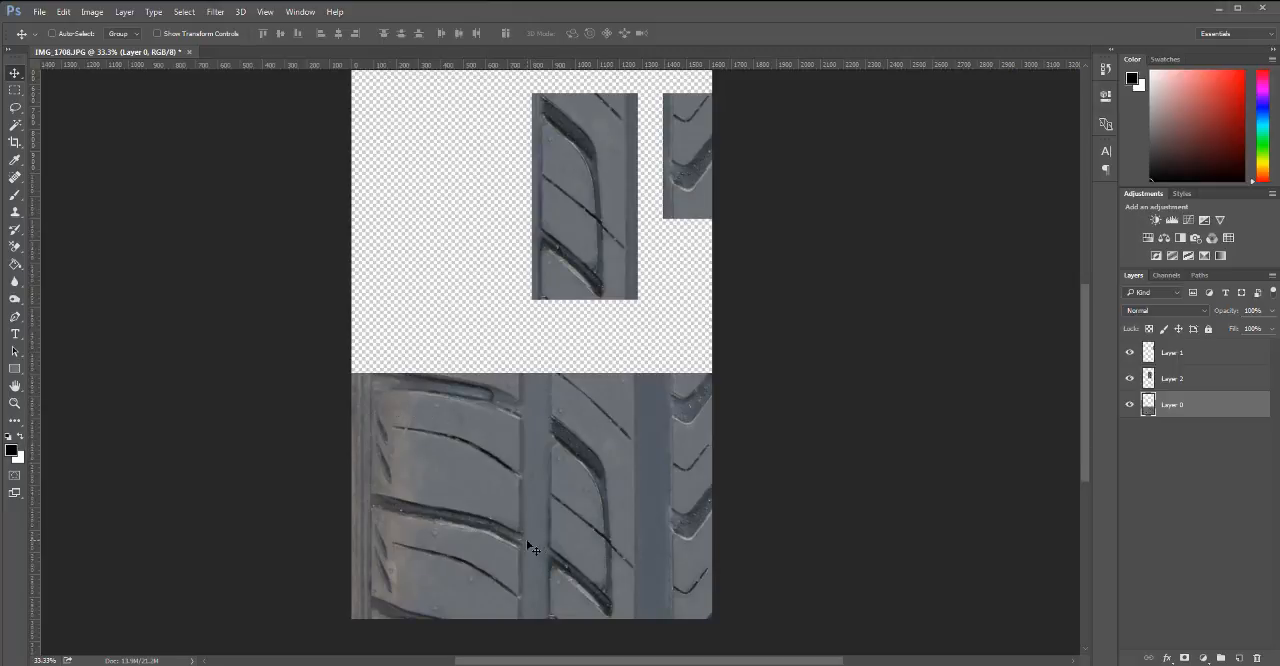
{"action": "key", "text": "m"}
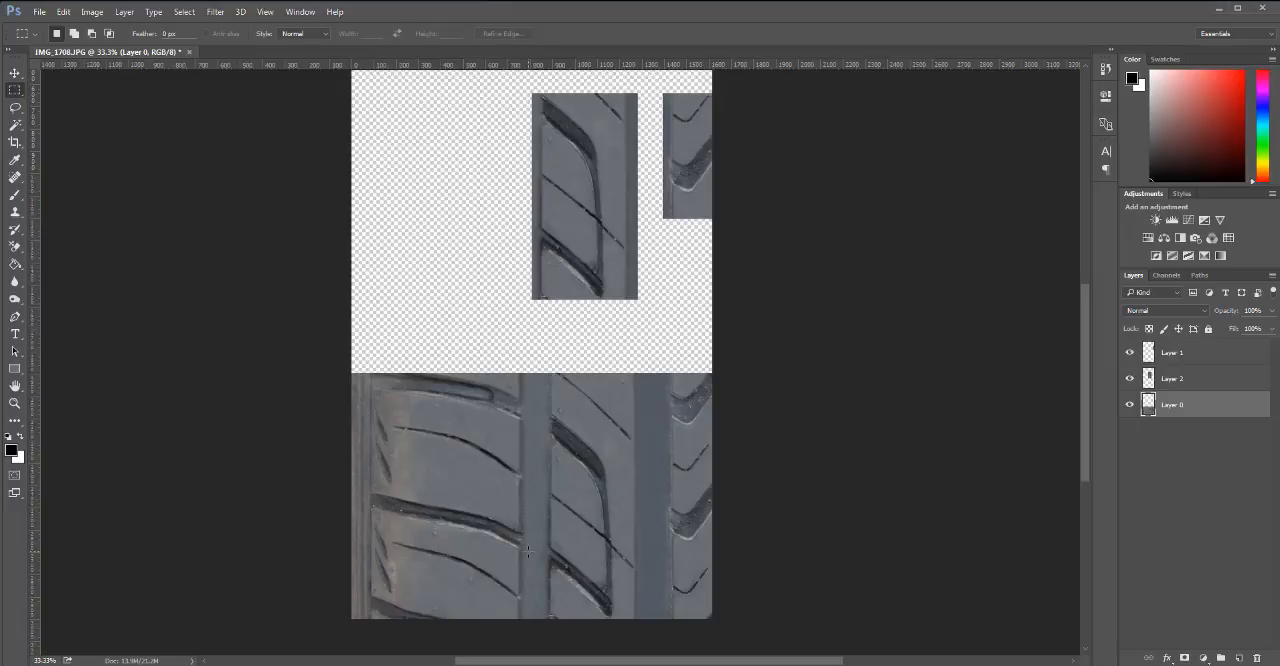
{"action": "left_click_drag", "start_coordinate": [536, 552], "coordinate": [369, 400]}
{"action": "key", "text": "ctrl+j"}
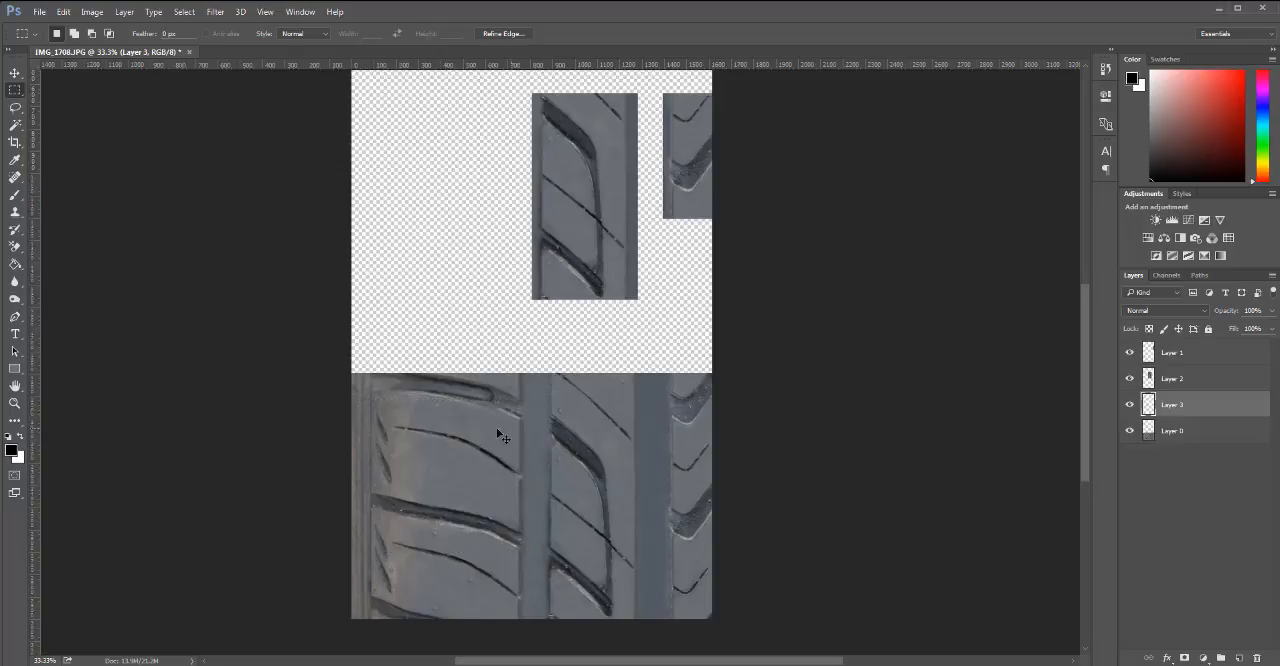
{"action": "key", "text": "v"}
{"action": "left_click_drag", "start_coordinate": [470, 480], "coordinate": [462, 220]}
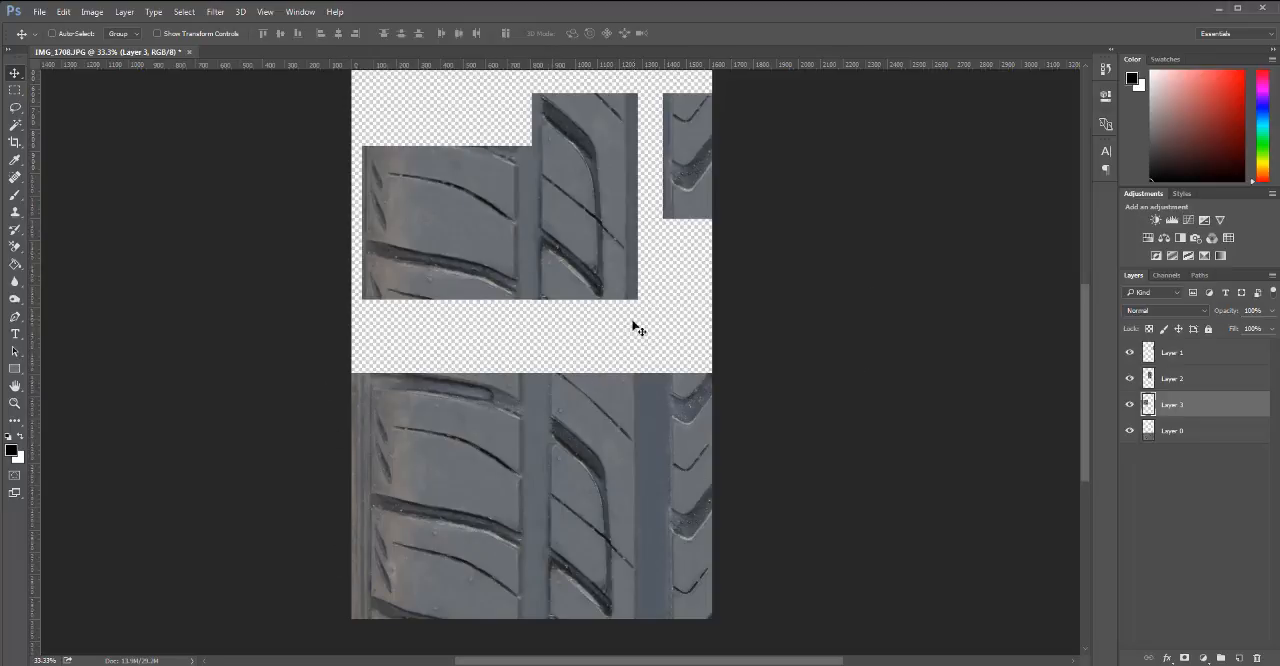
{"action": "left_click", "coordinate": [1130, 431]}
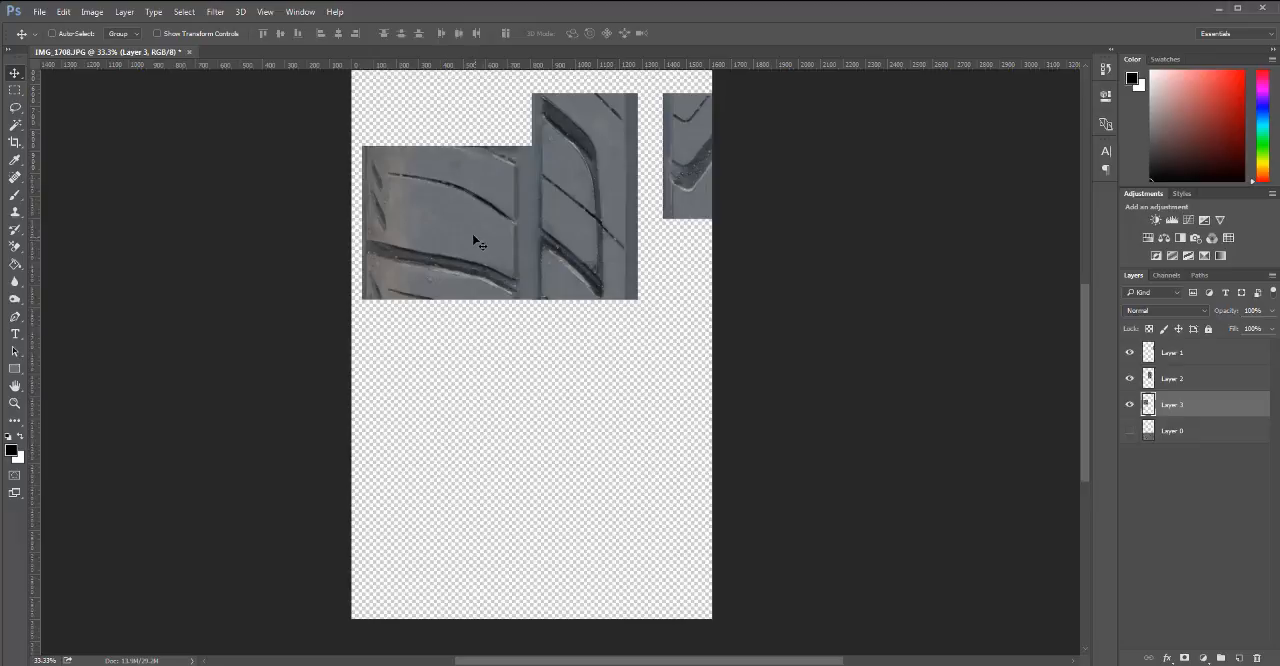
{"action": "left_click_drag", "start_coordinate": [474, 225], "coordinate": [477, 402]}
{"action": "key", "text": "ctrl+alt+z"}
{"action": "key", "text": "ctrl+alt+z"}
Trim a horizontal strip off the upper edge of the left-rib section on Layer 3 and deselect.
{"action": "key", "text": "m"}
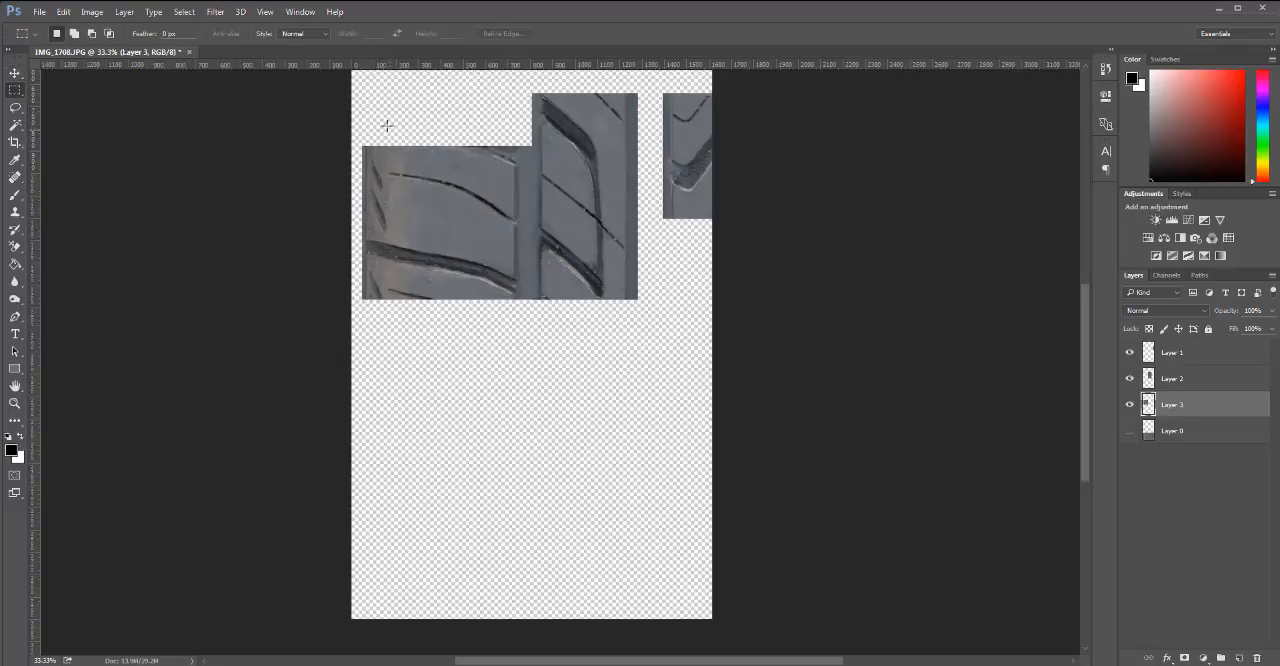
{"action": "mouse_move", "coordinate": [355, 127]}
{"action": "left_mouse_down"}
{"action": "mouse_move", "coordinate": [420, 182]}
{"action": "mouse_move", "coordinate": [540, 168]}
{"action": "left_mouse_up"}
{"action": "key", "text": "Delete"}
{"action": "key", "text": "ctrl+d"}
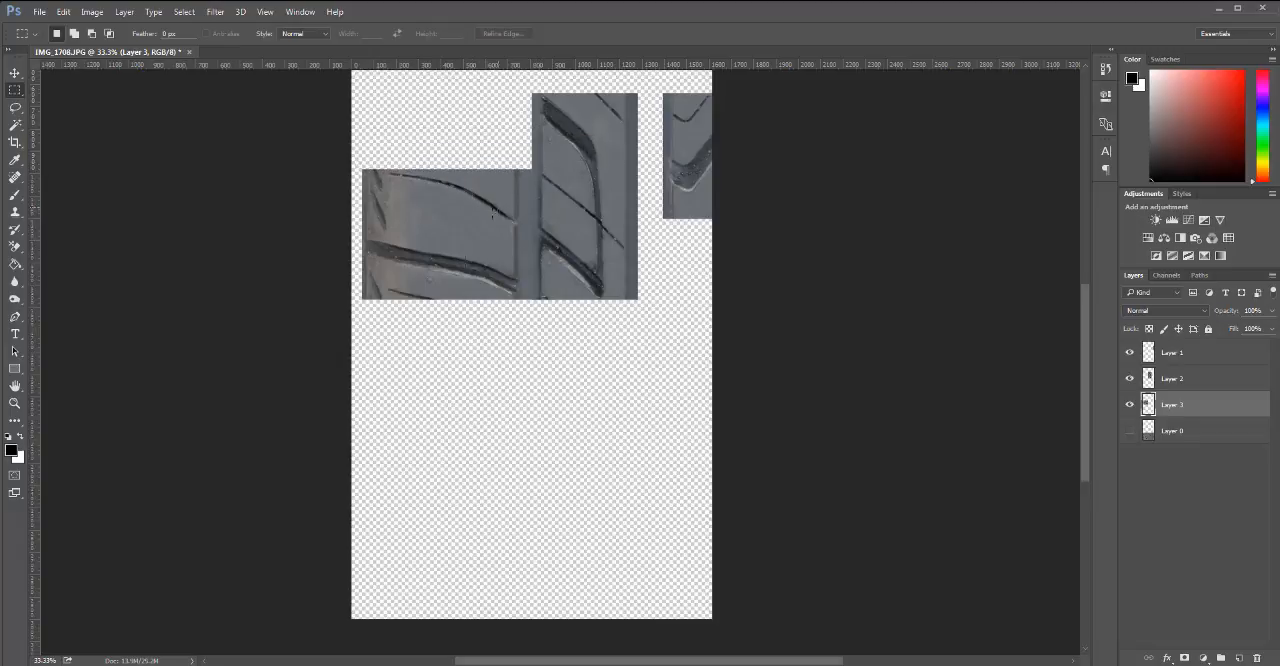
Try a duplicate of the left-rib section directly below the original to test the repeat, and delete the duplicate.
{"action": "key", "text": "v"}
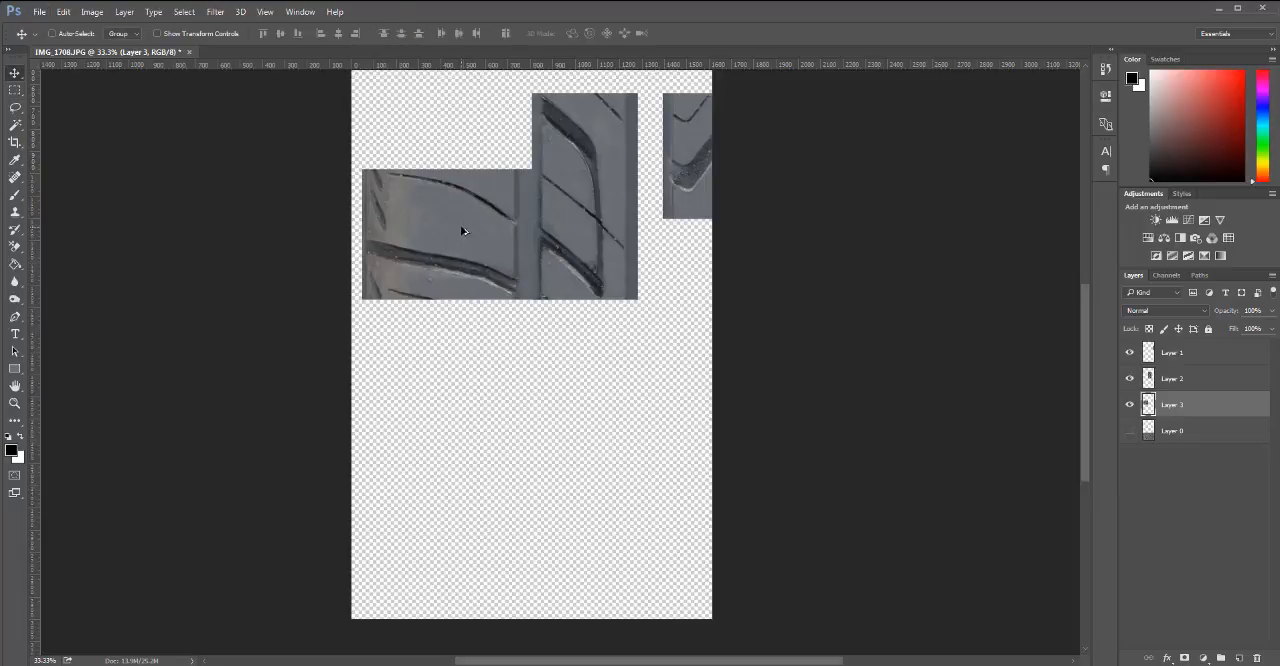
{"action": "left_click_drag", "start_coordinate": [463, 230], "coordinate": [464, 346]}
{"action": "left_click_drag", "start_coordinate": [531, 261], "coordinate": [508, 366]}
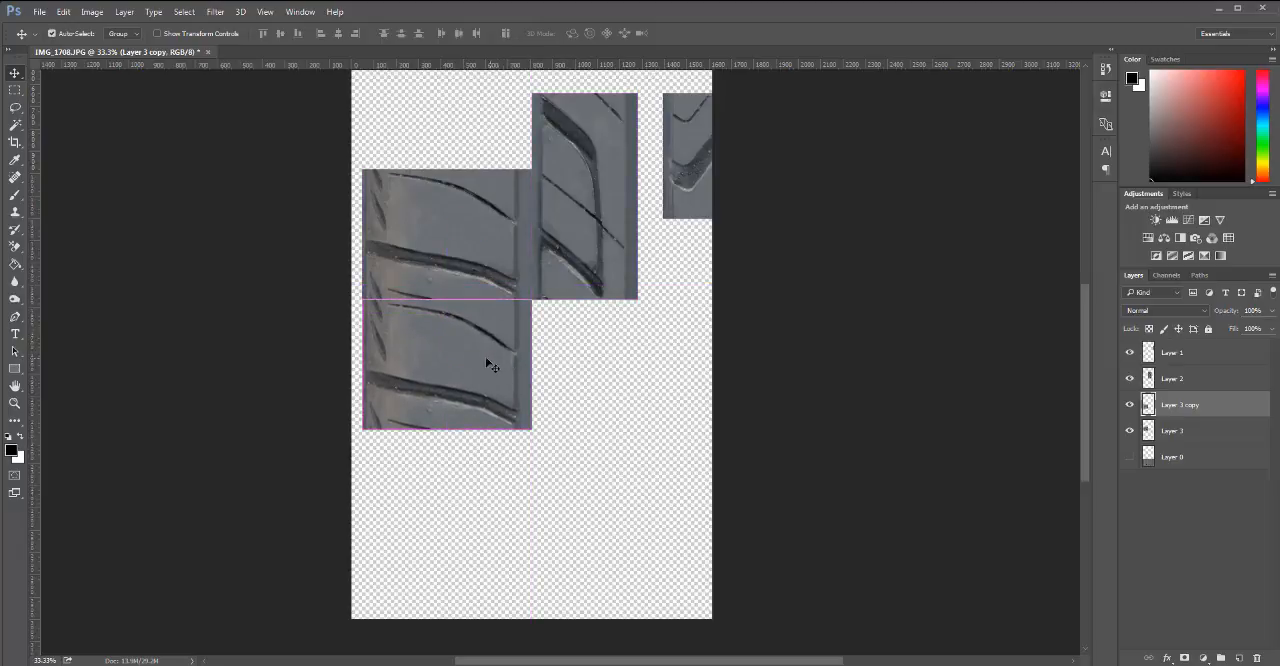
{"action": "left_click_drag", "start_coordinate": [1208, 411], "coordinate": [1257, 658]}
Hide Layers 1 and 2 and move the left-rib section inward from the canvas edge into the empty upper area.
{"action": "left_click_drag", "start_coordinate": [485, 261], "coordinate": [475, 429]}
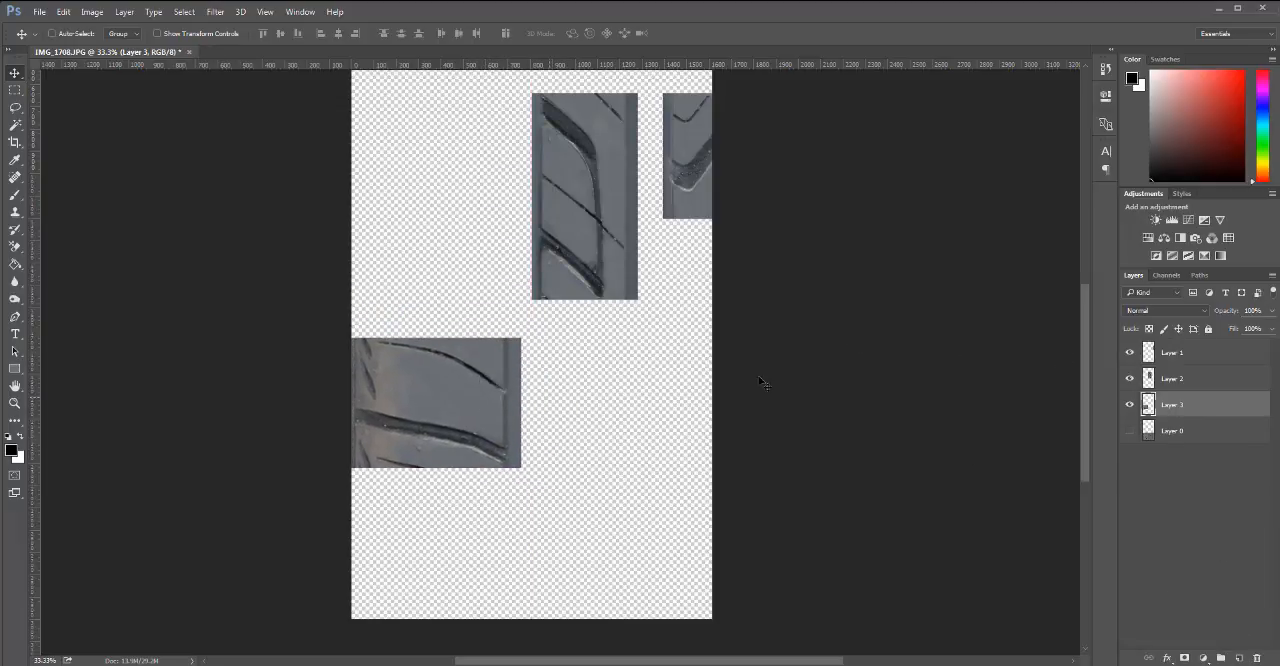
{"action": "left_click", "coordinate": [1129, 350]}
{"action": "left_click_drag", "start_coordinate": [466, 381], "coordinate": [509, 232]}
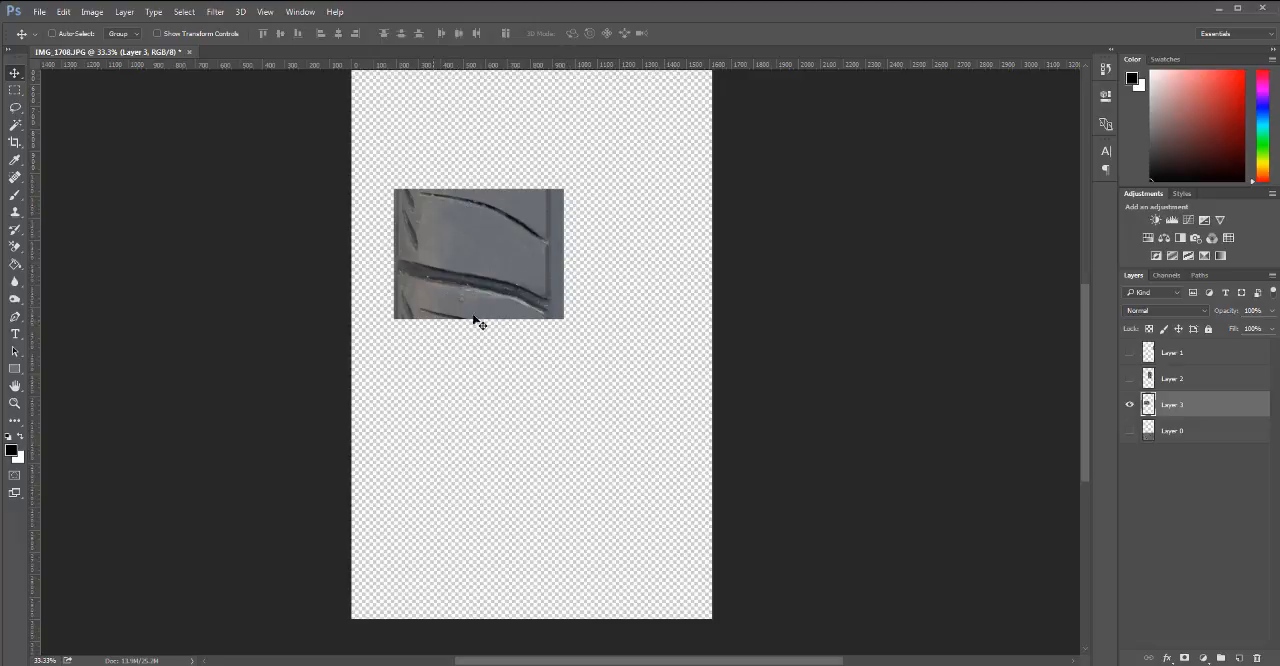
Try duplicates of the left-rib section below the original, overlapping it so the grooves line up, and delete them.
{"action": "left_click_drag", "start_coordinate": [492, 235], "coordinate": [492, 352]}
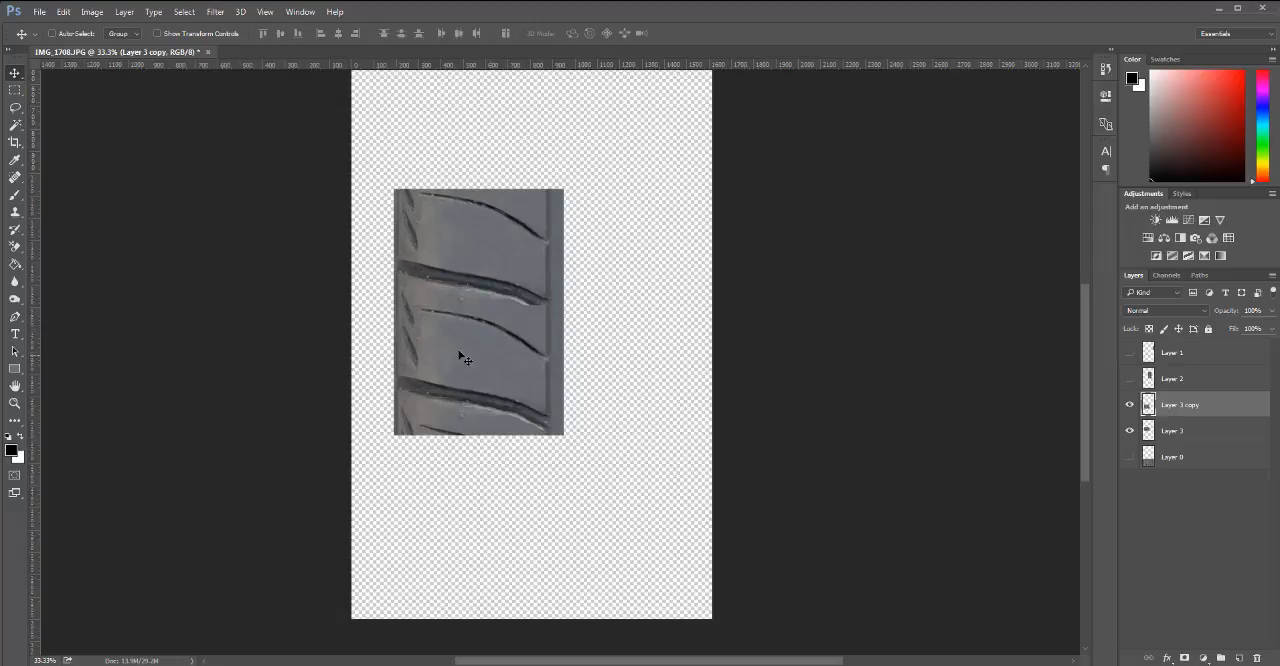
{"action": "left_click_drag", "start_coordinate": [483, 232], "coordinate": [478, 354]}
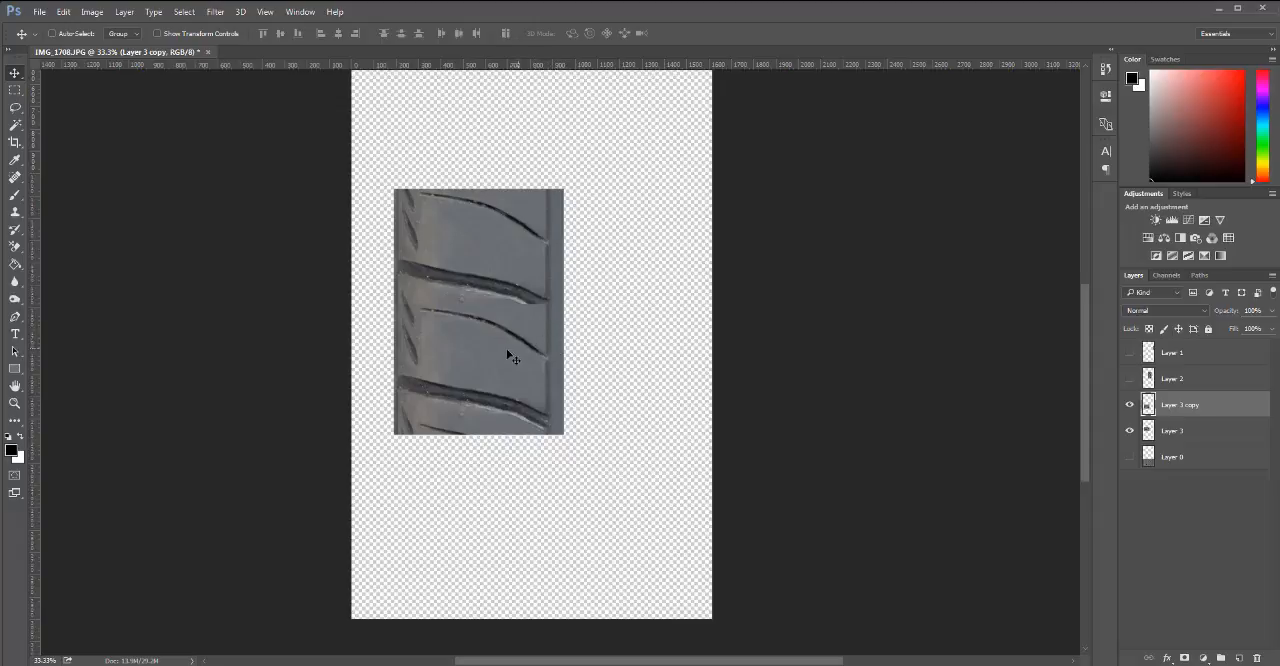
{"action": "key", "text": "ctrl"}
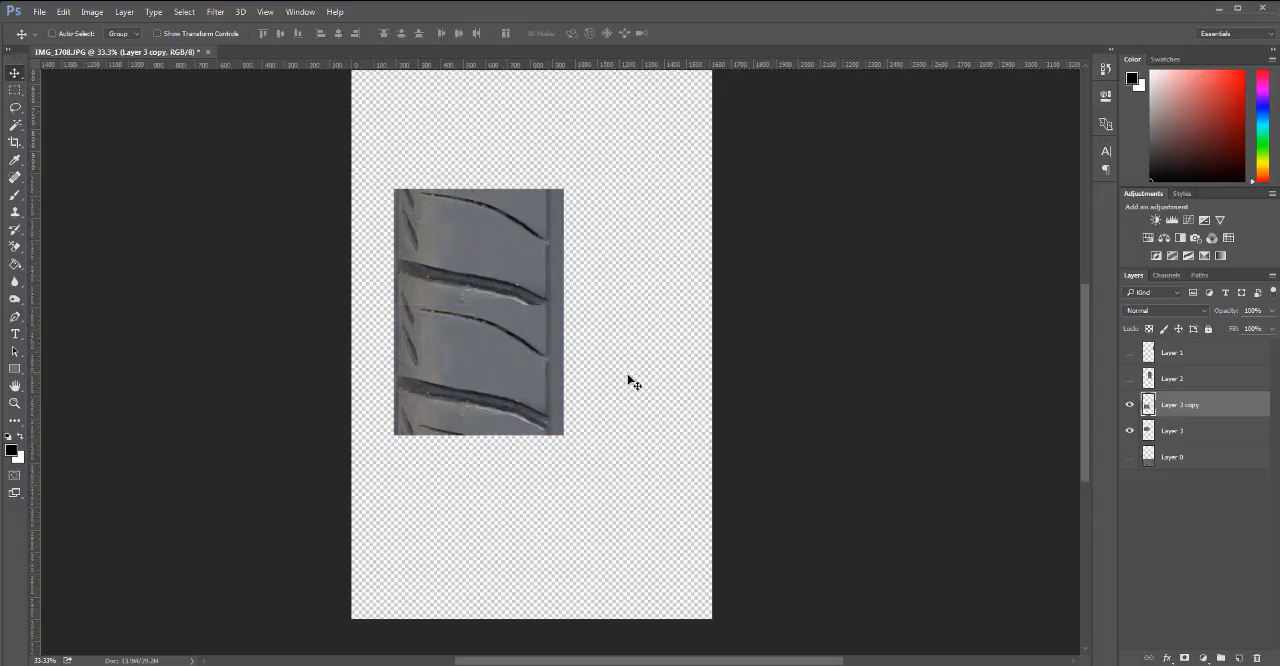
{"action": "left_click_drag", "start_coordinate": [1193, 405], "coordinate": [1257, 656]}
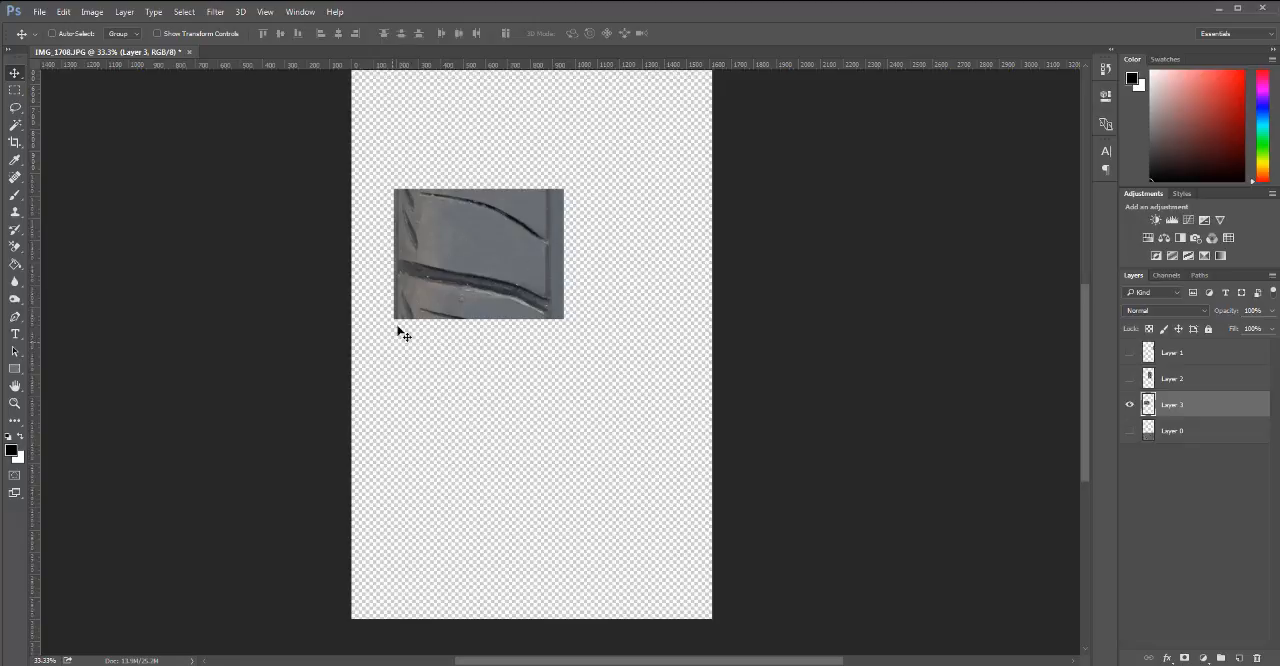
{"action": "left_click_drag", "start_coordinate": [455, 245], "coordinate": [459, 362]}
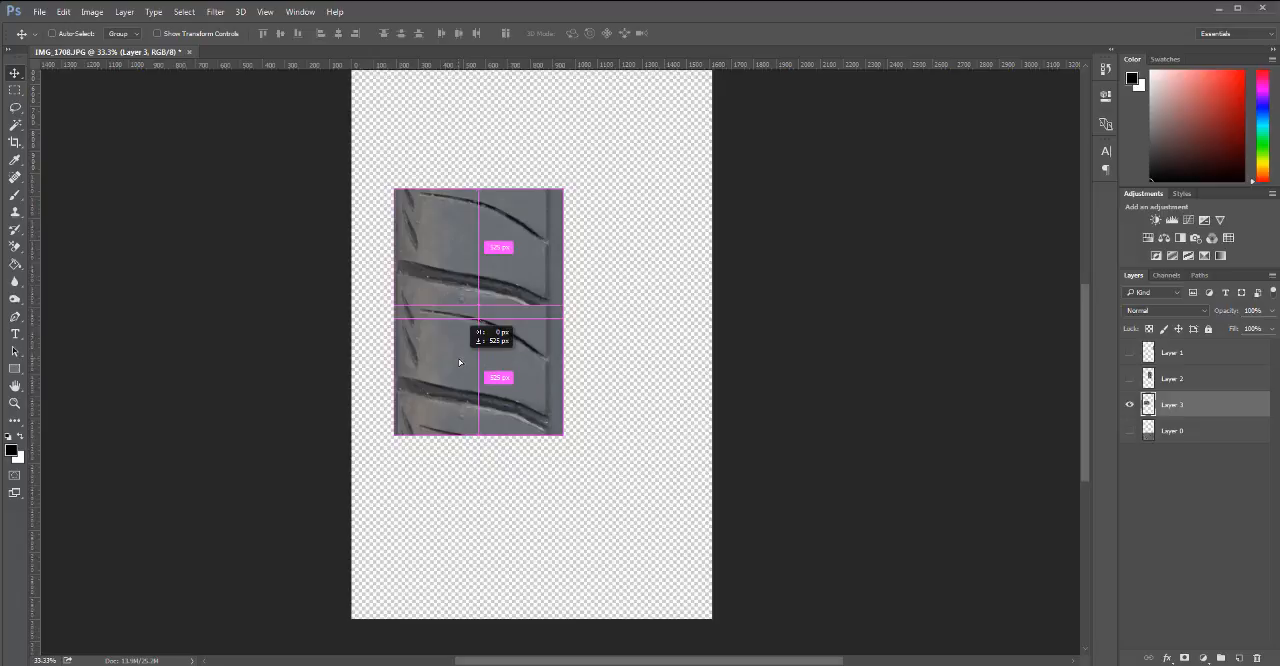
{"action": "left_click_drag", "start_coordinate": [459, 361], "coordinate": [459, 361]}
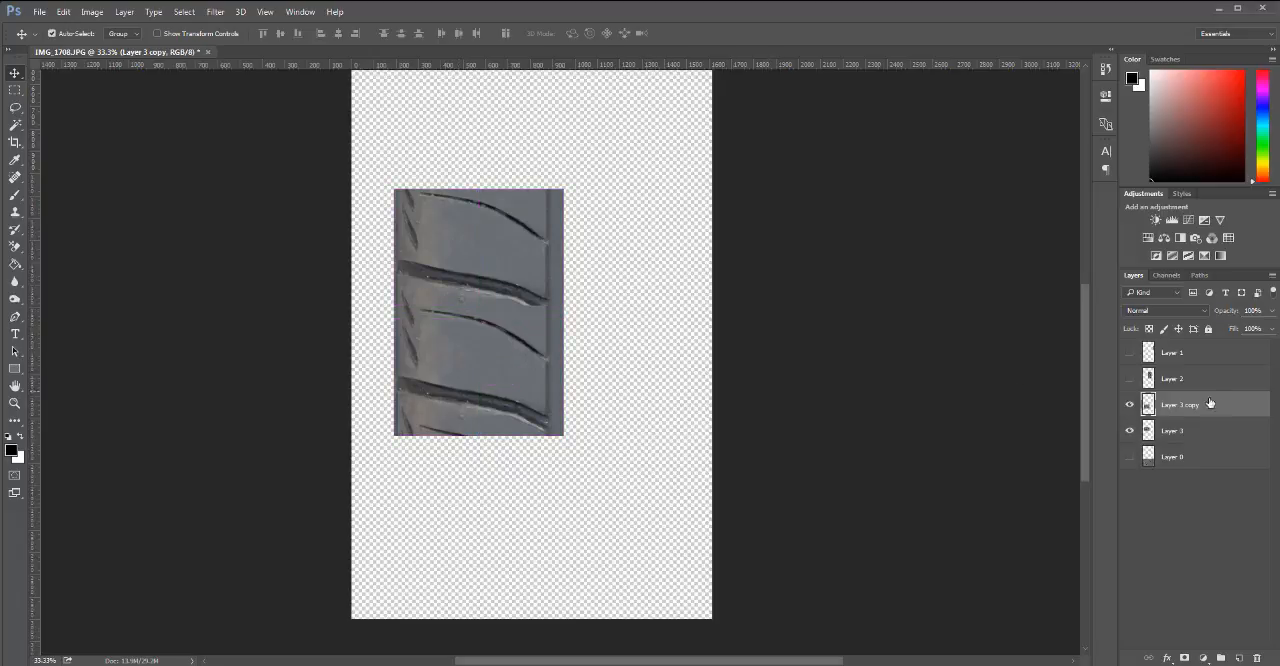
{"action": "left_click_drag", "start_coordinate": [1192, 405], "coordinate": [1257, 658]}
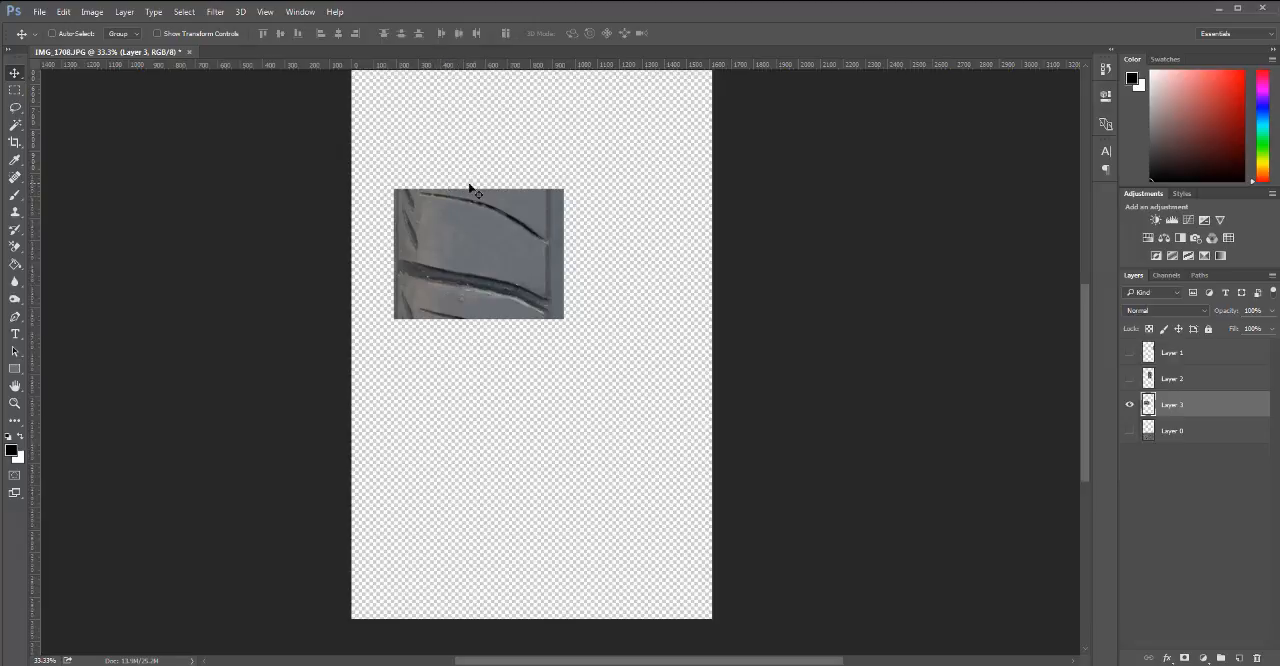
Try to skew the upper-left corner of the left-rib section outward with Free Transform.
{"action": "key", "text": "ctrl+t"}
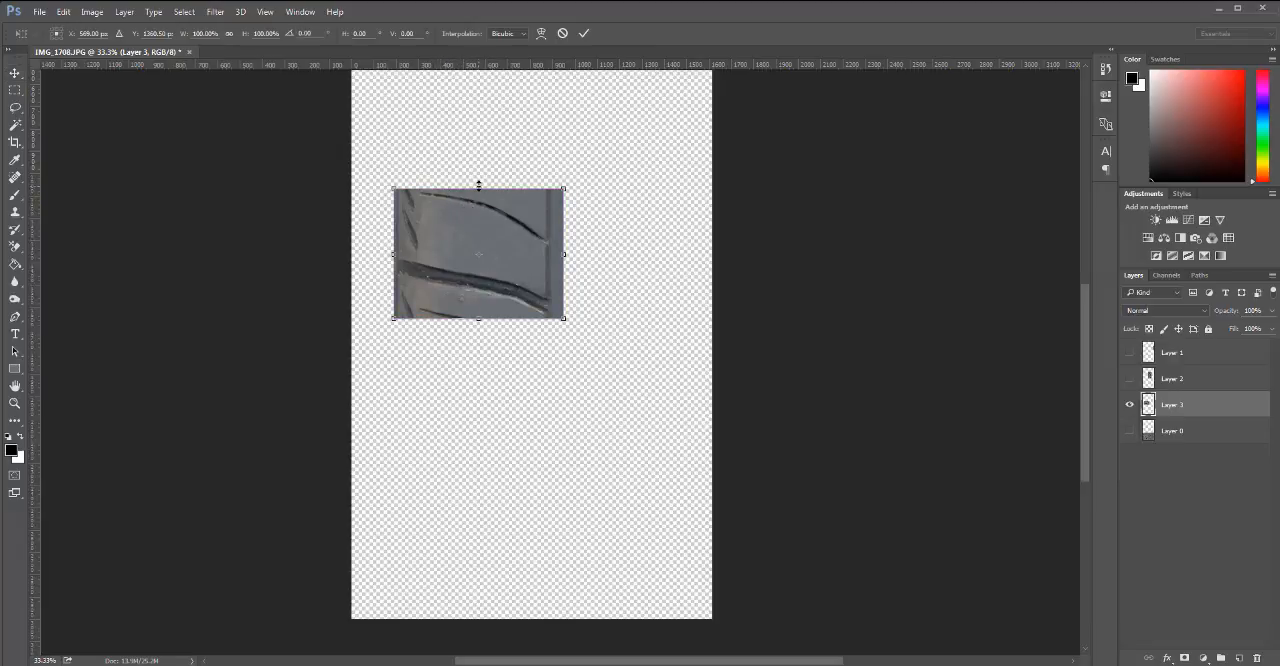
{"action": "left_click_drag", "start_coordinate": [479, 186], "coordinate": [479, 177]}
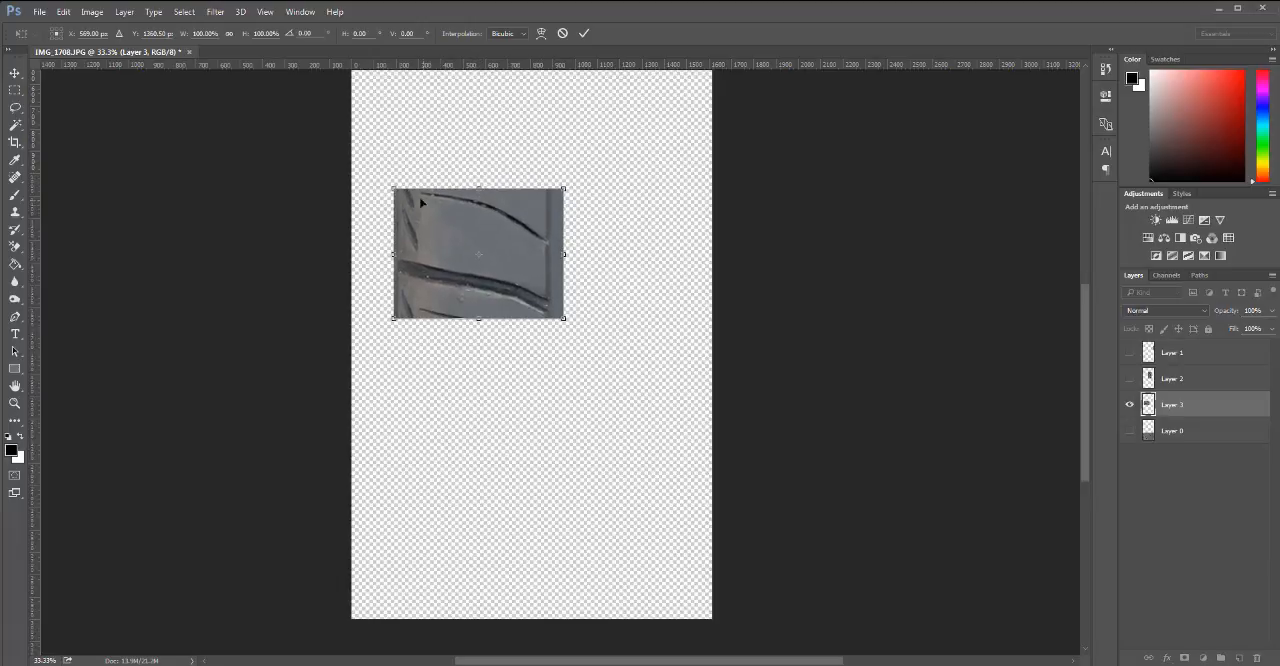
{"action": "left_click_drag", "start_coordinate": [394, 179], "coordinate": [395, 175]}
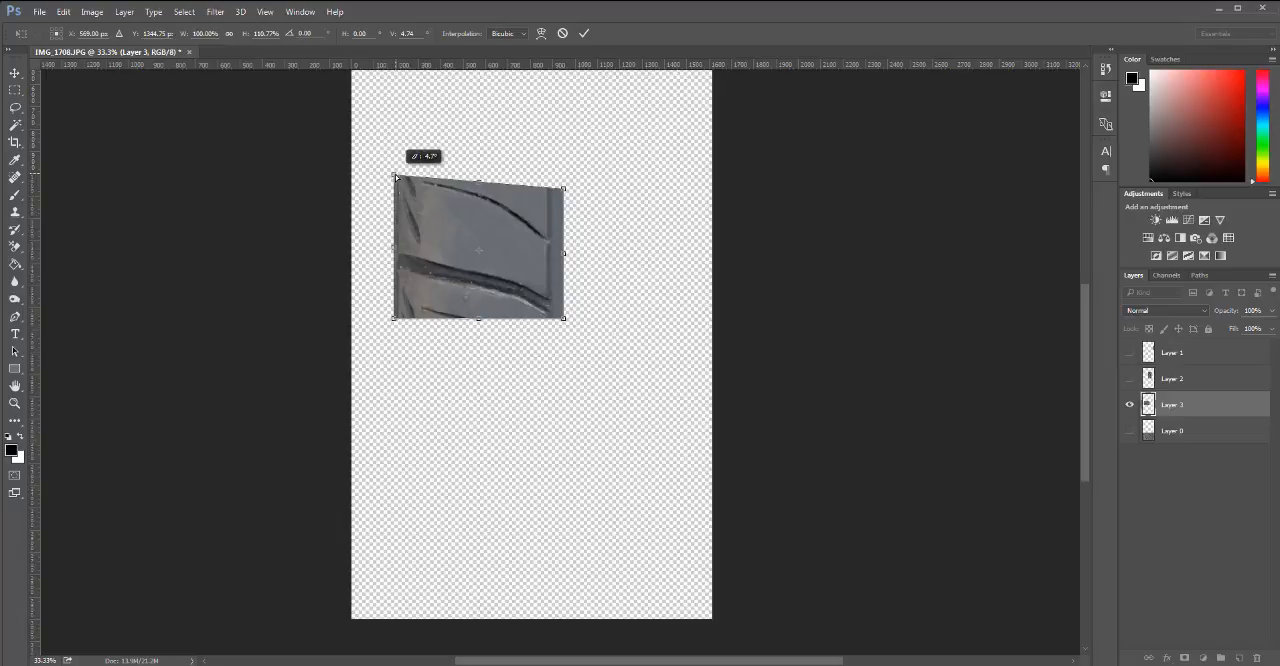
{"action": "left_click_drag", "start_coordinate": [395, 176], "coordinate": [395, 176]}
{"action": "key", "text": "Escape"}
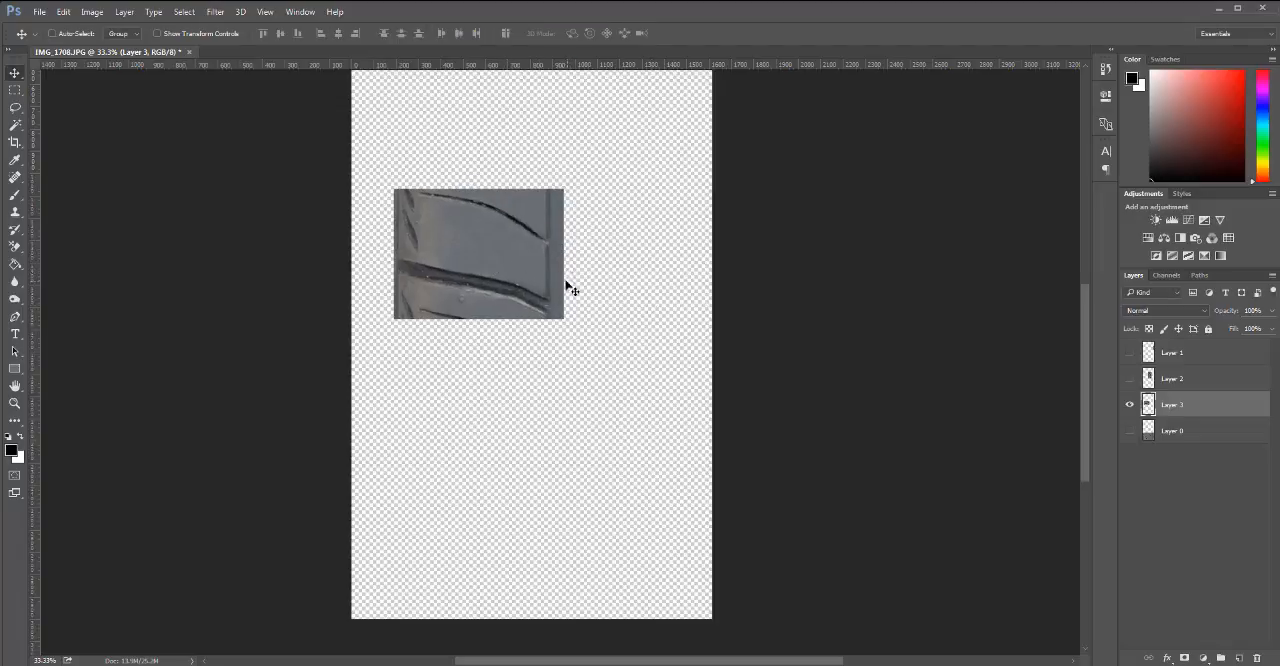
{"action": "key", "text": "ctrl"}
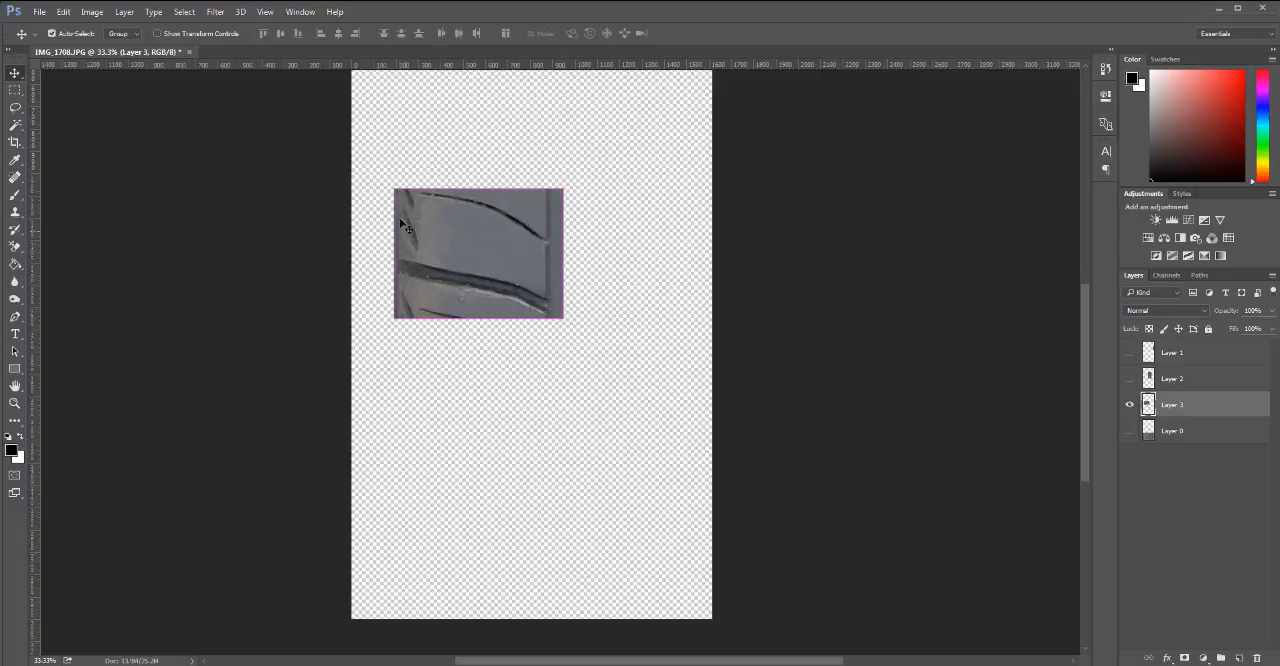
{"action": "key", "text": "ctrl+t"}
{"action": "mouse_move", "coordinate": [394, 189]}
{"action": "left_mouse_down"}
{"action": "mouse_move", "coordinate": [395, 170]}
{"action": "mouse_move", "coordinate": [398, 200]}
{"action": "mouse_move", "coordinate": [387, 170]}
{"action": "mouse_move", "coordinate": [388, 188]}
{"action": "left_mouse_up"}
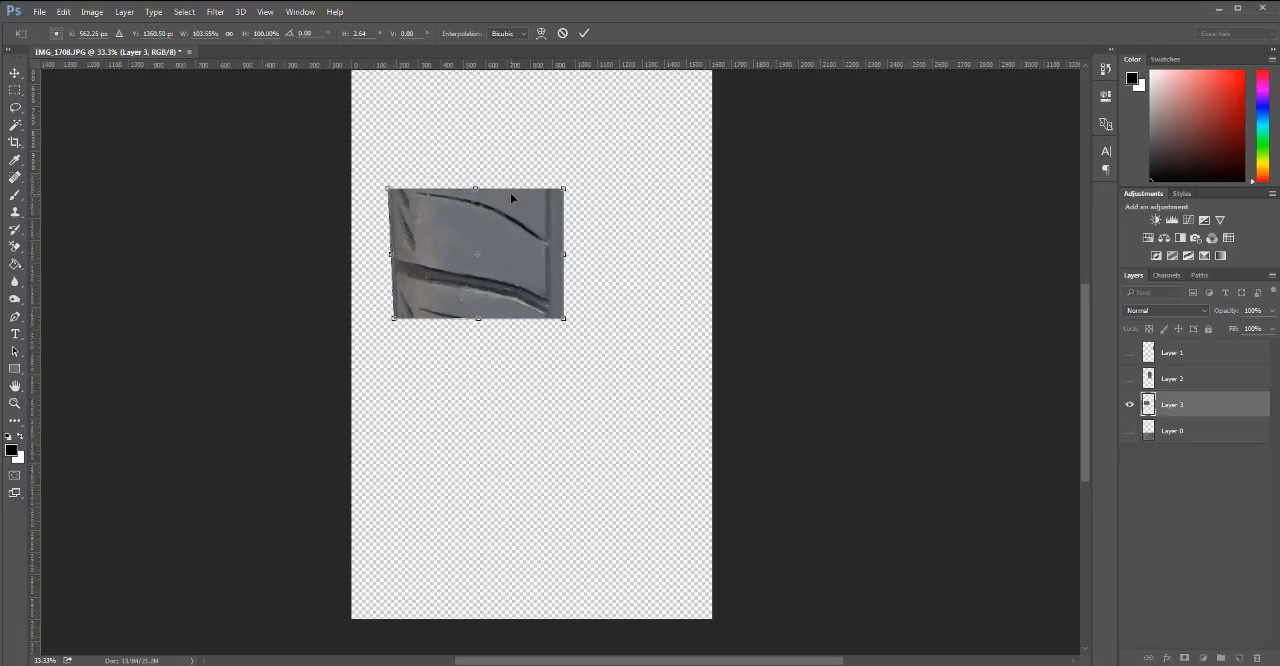
{"action": "key", "text": "Return"}
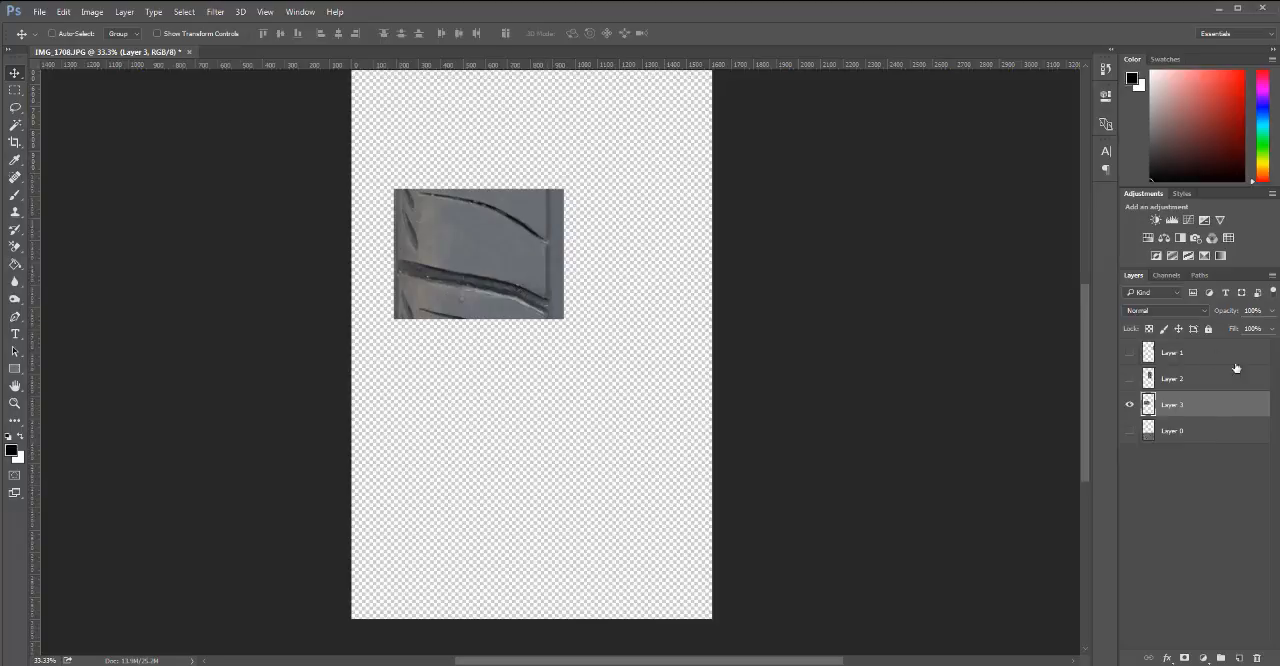
Duplicate Layer 3 in place and lower the duplicate's opacity to 55%.
{"action": "left_click_drag", "start_coordinate": [1213, 425], "coordinate": [1238, 658]}
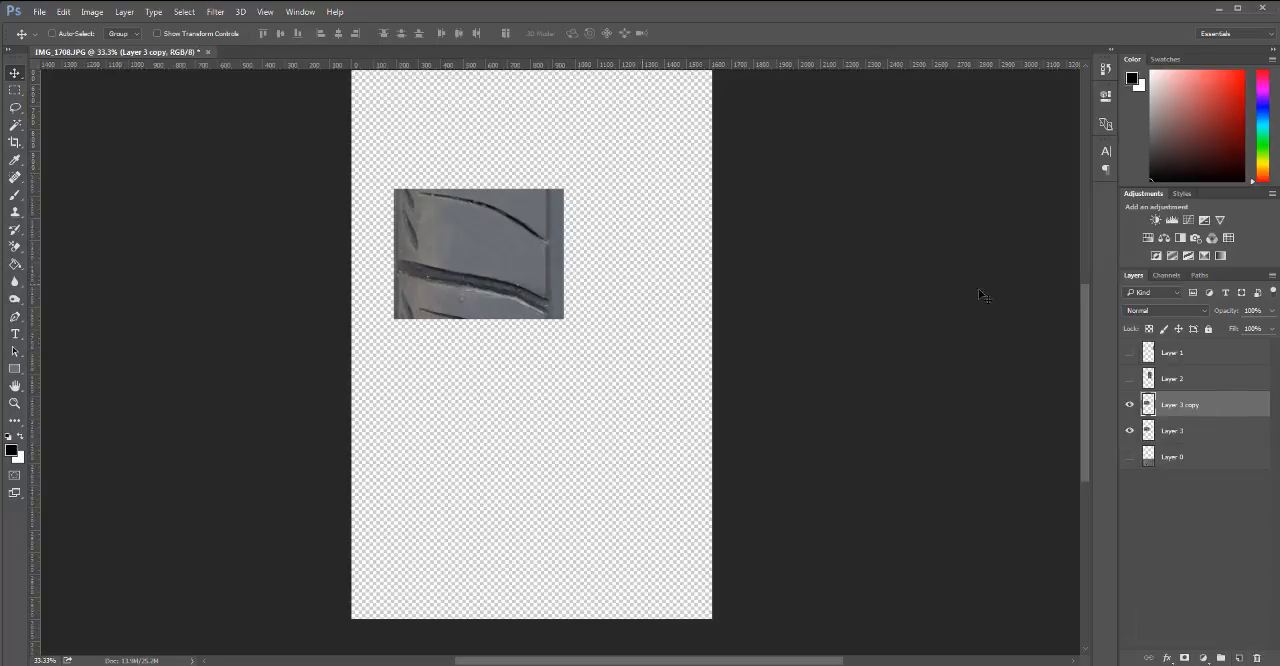
{"action": "left_click", "coordinate": [1273, 275]}
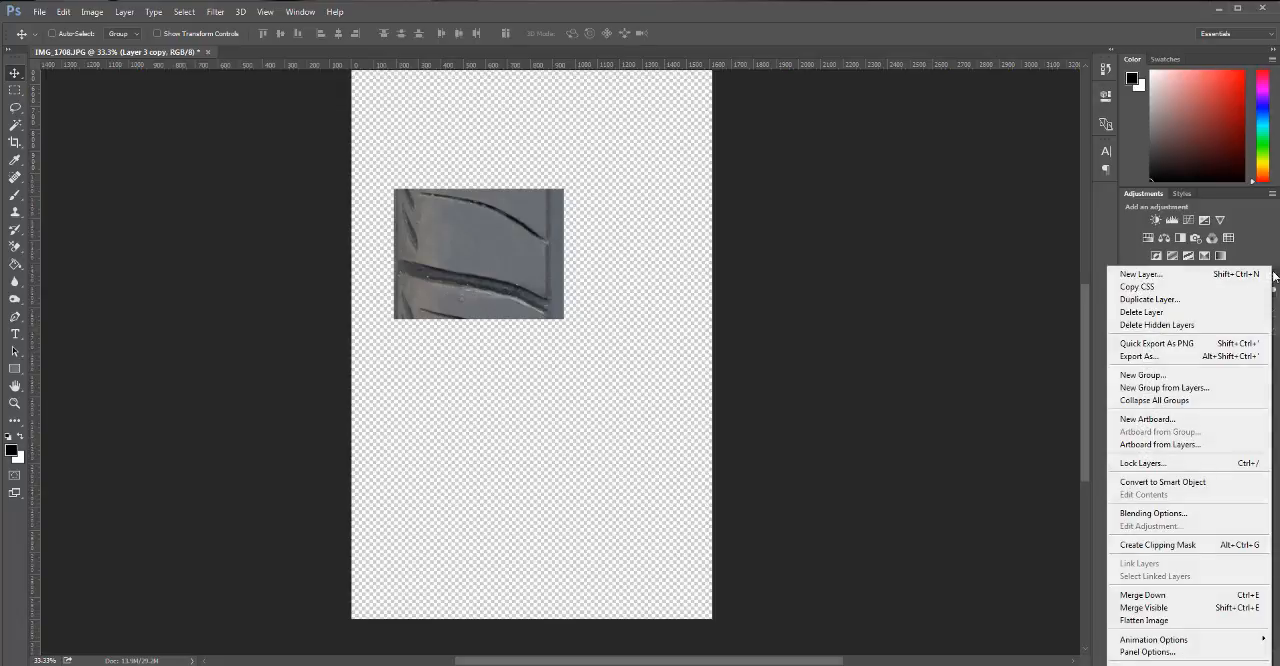
{"action": "left_click", "coordinate": [1275, 247]}
{"action": "left_click", "coordinate": [1271, 311]}
{"action": "left_click_drag", "start_coordinate": [1272, 329], "coordinate": [1246, 334]}
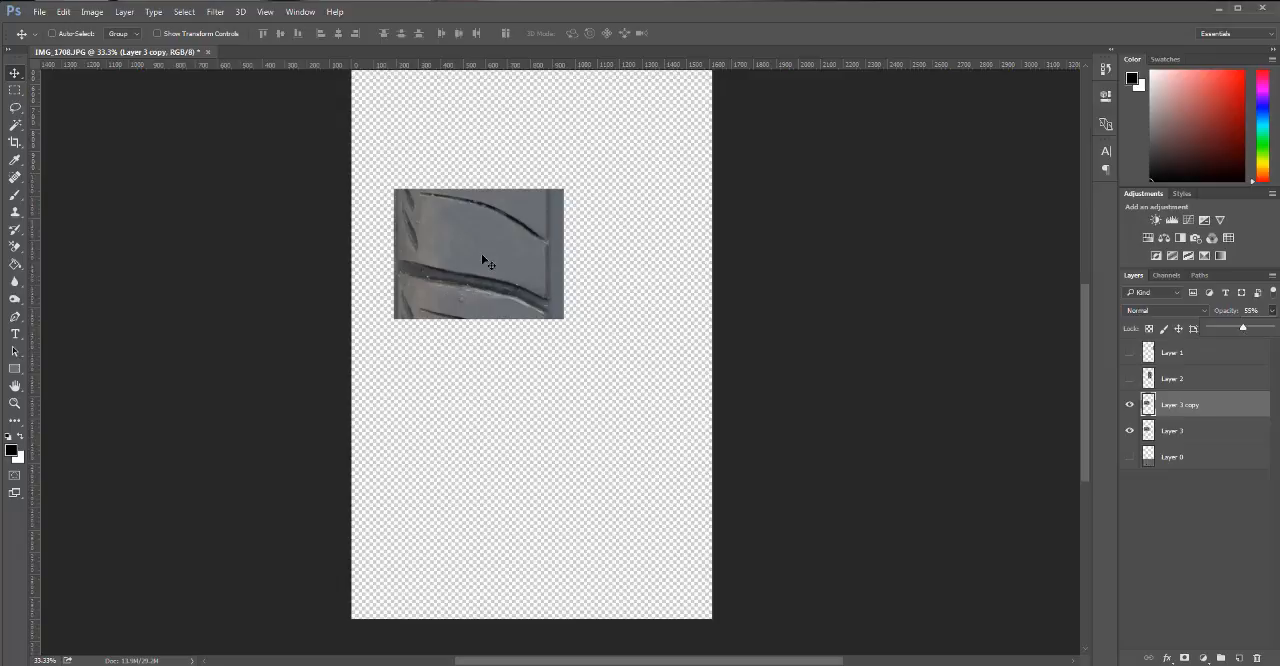
{"action": "key", "text": "ctrl"}
{"action": "key", "text": "ctrl+t"}
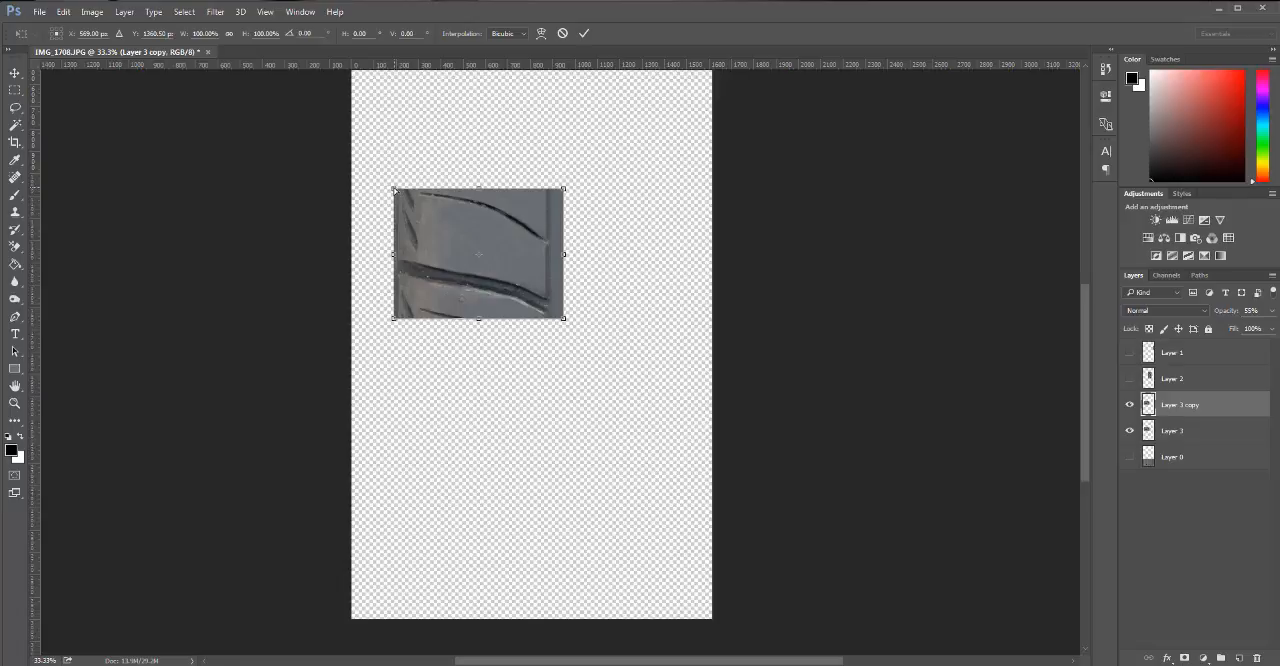
{"action": "left_click_drag", "start_coordinate": [395, 190], "coordinate": [395, 175]}
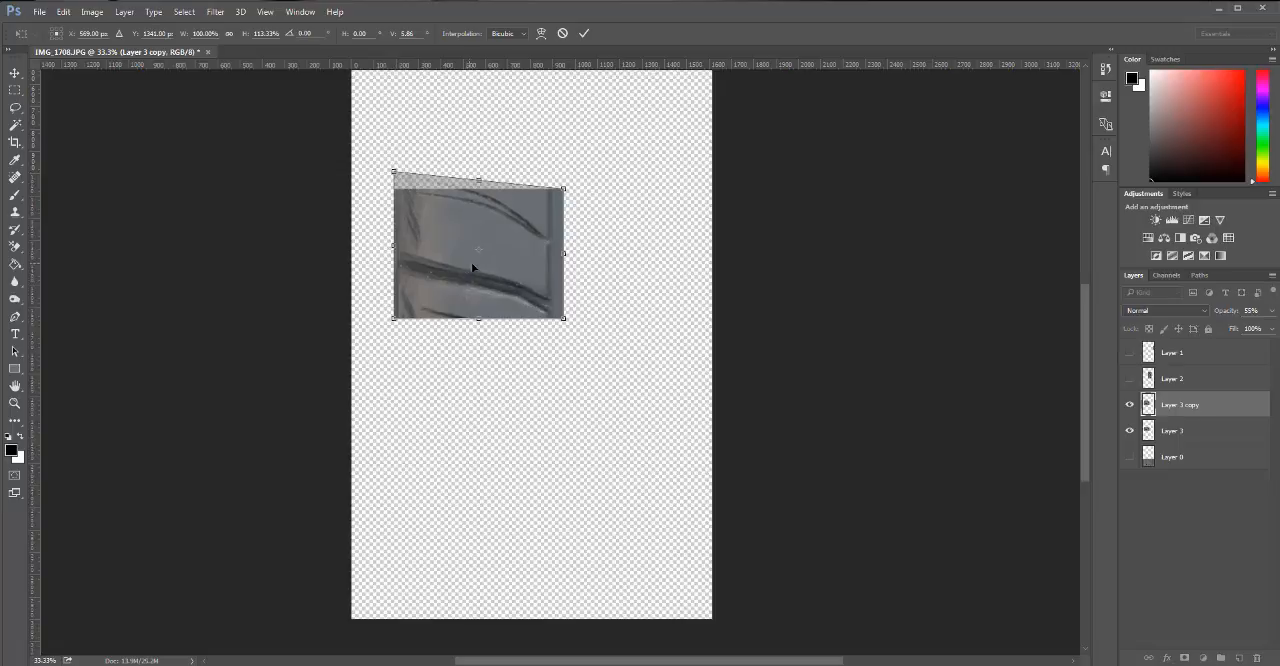
{"action": "left_click_drag", "start_coordinate": [479, 250], "coordinate": [493, 307]}
{"action": "key", "text": "Escape"}
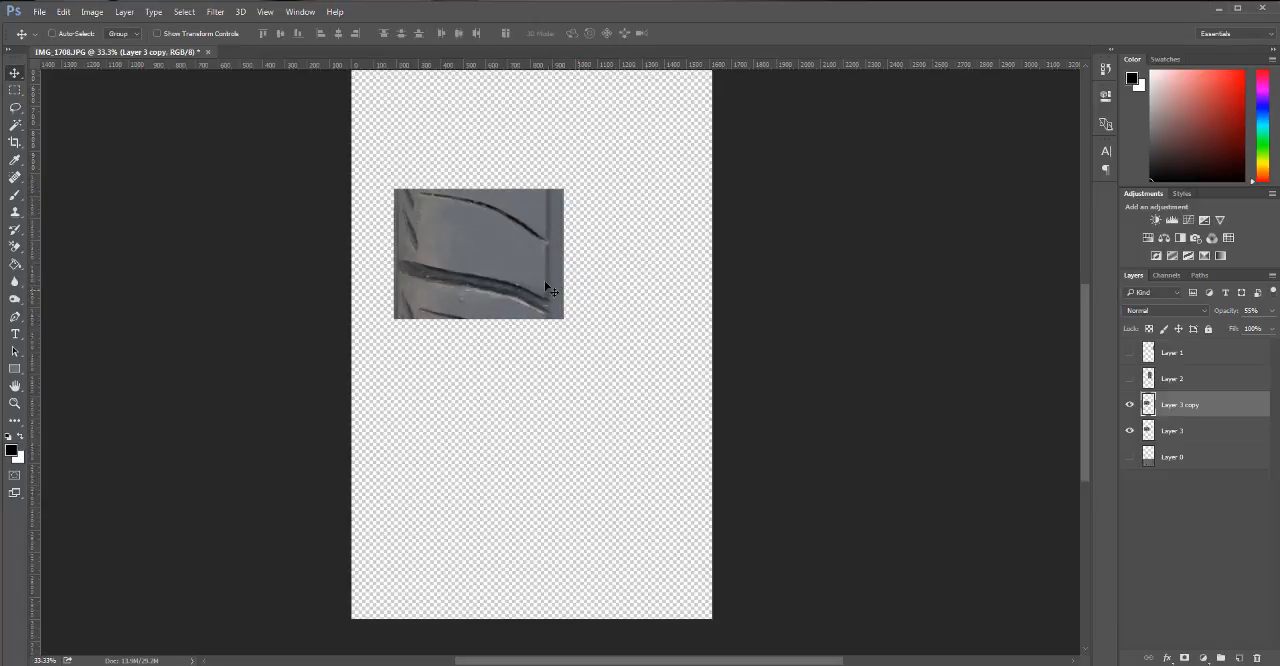
Move Layer 3 copy directly below Layer 3 and skew its upper-left corner upward until the grooves line up across the seam.
{"action": "left_click_drag", "start_coordinate": [479, 260], "coordinate": [458, 345]}
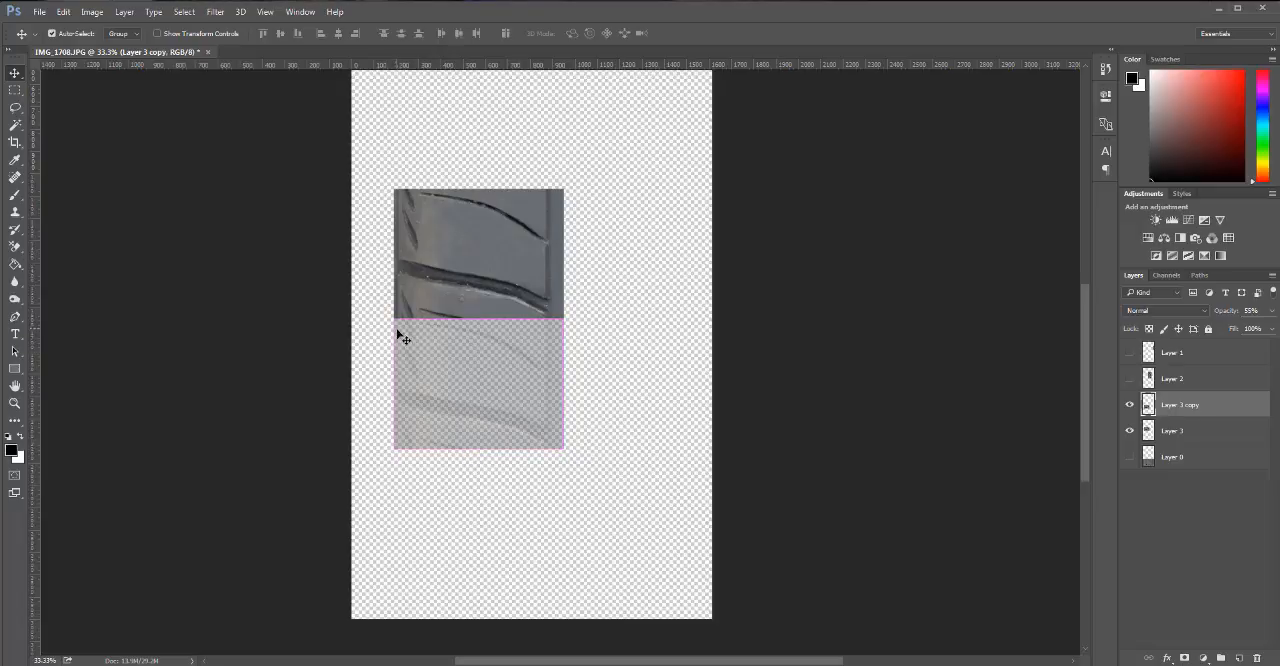
{"action": "key", "text": "ctrl+t"}
{"action": "left_click_drag", "start_coordinate": [393, 321], "coordinate": [393, 302]}
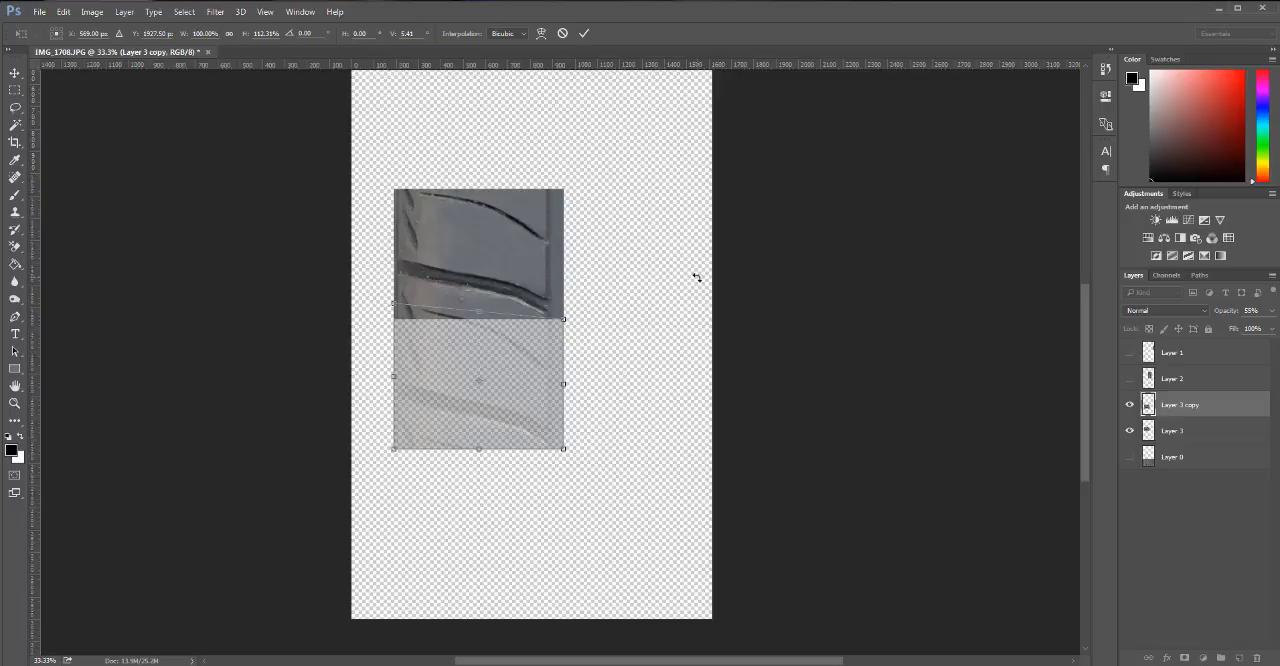
{"action": "key", "text": "Return"}
Restore Layer 3 copy's opacity to 100% and move it back up over Layer 3 with their lower edges aligned.
{"action": "key", "text": "m"}
{"action": "left_click", "coordinate": [1273, 312]}
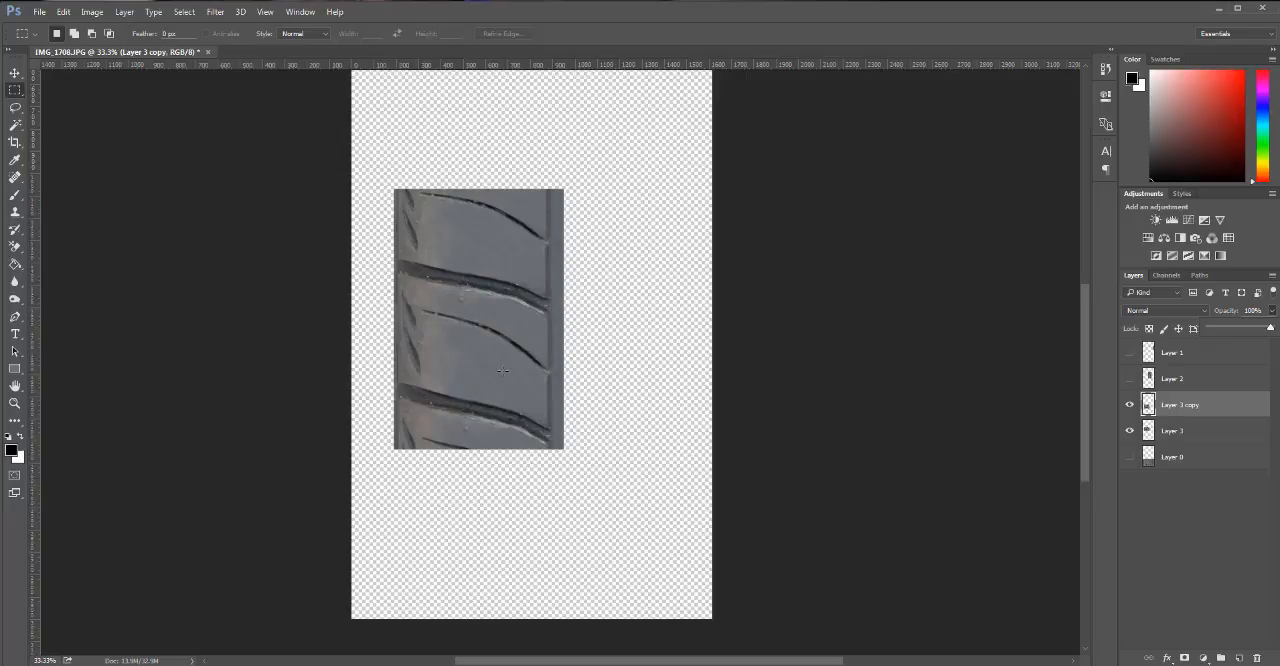
{"action": "key", "text": "v"}
{"action": "left_click_drag", "start_coordinate": [477, 406], "coordinate": [480, 270]}
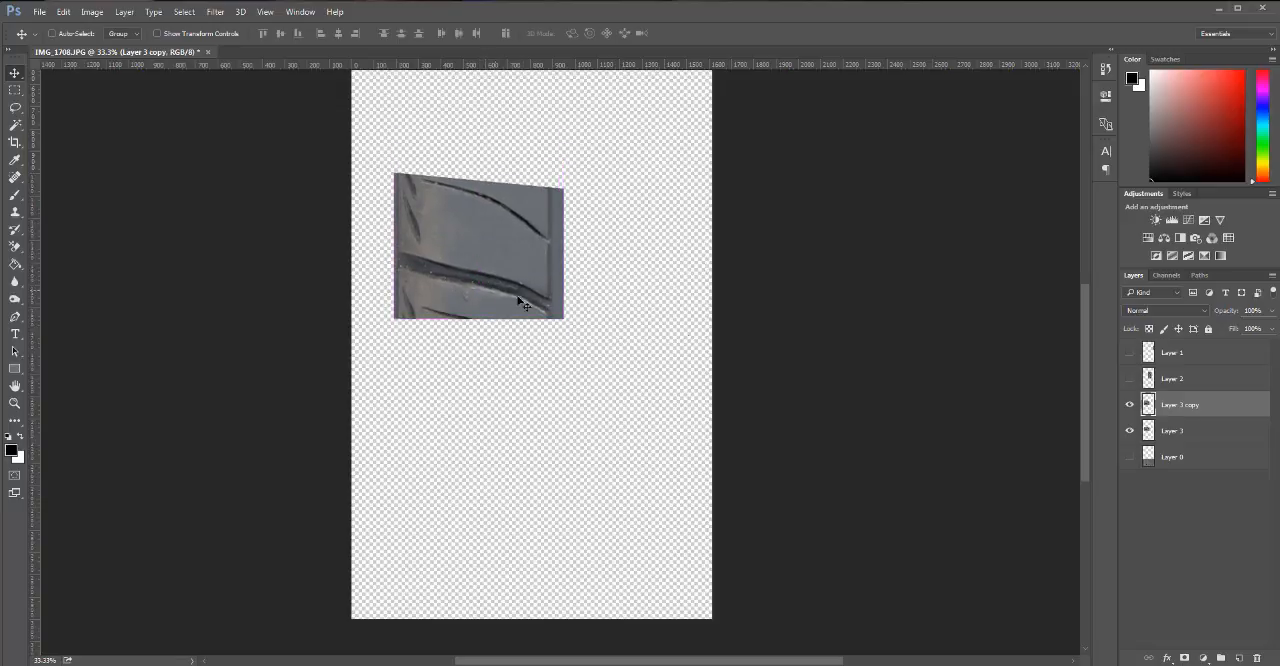
Delete the part of Layer 3 copy that extends outside Layer 3's outline and clear the selection.
{"action": "left_click", "coordinate": [1150, 431], "text": "ctrl"}
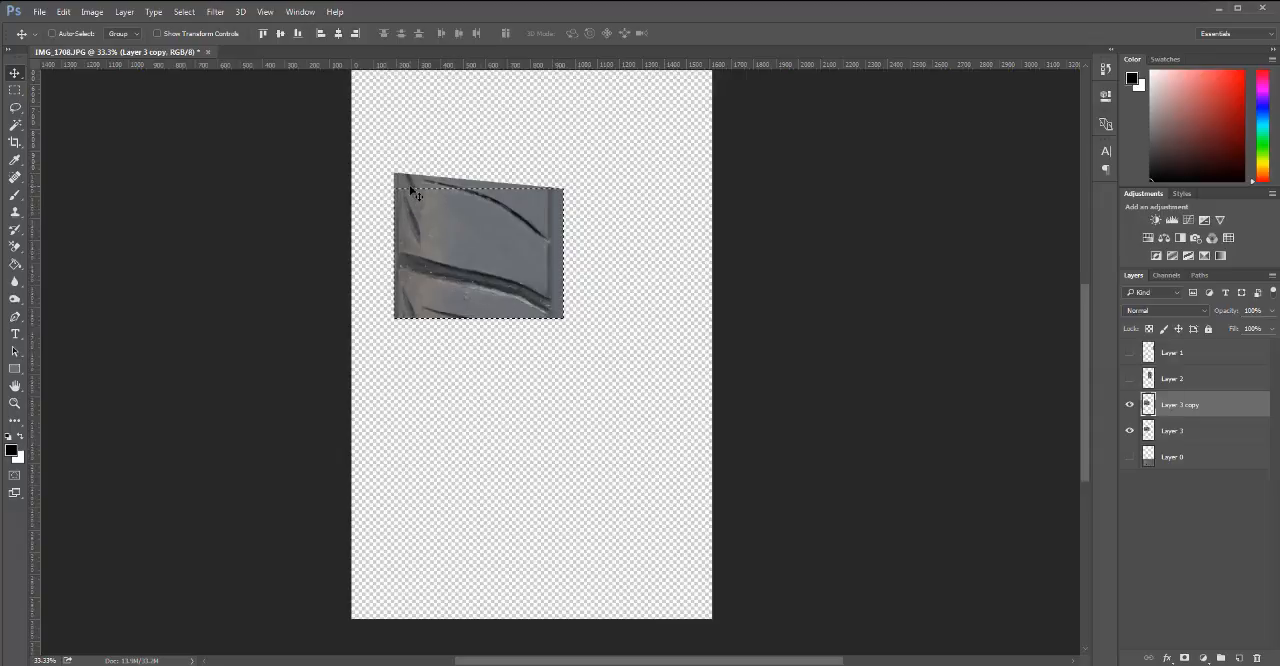
{"action": "key", "text": "ctrl+shift+i"}
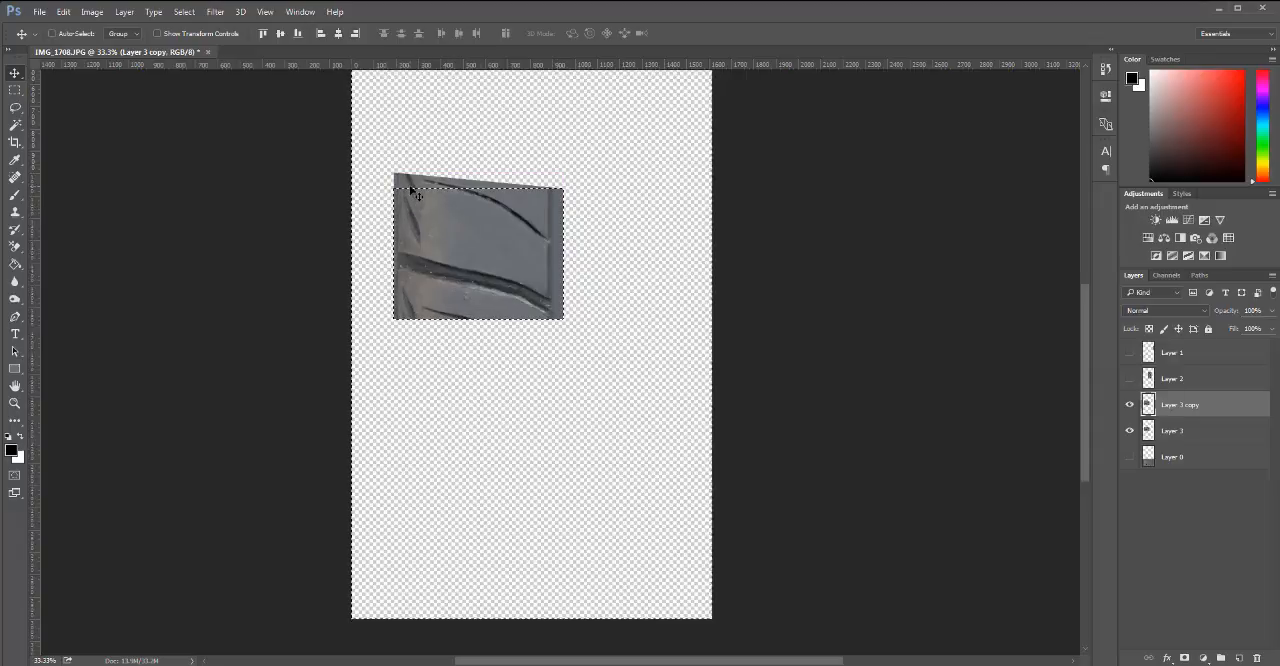
{"action": "key", "text": "Delete"}
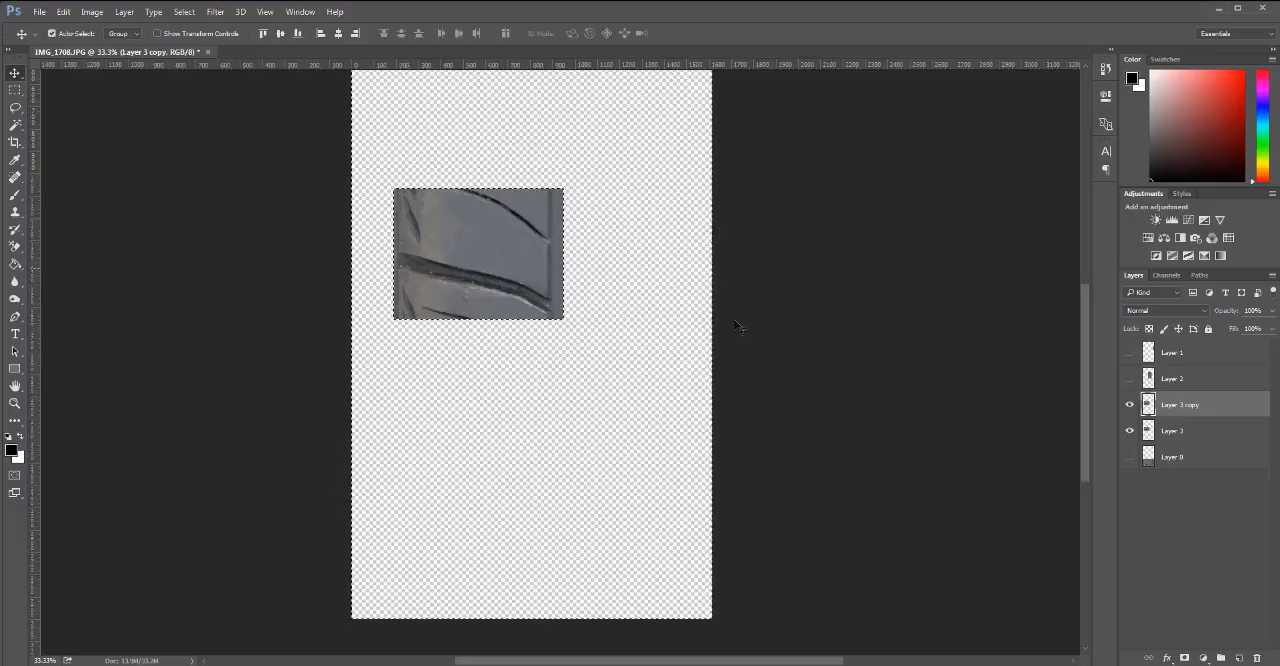
{"action": "key", "text": "ctrl+d"}
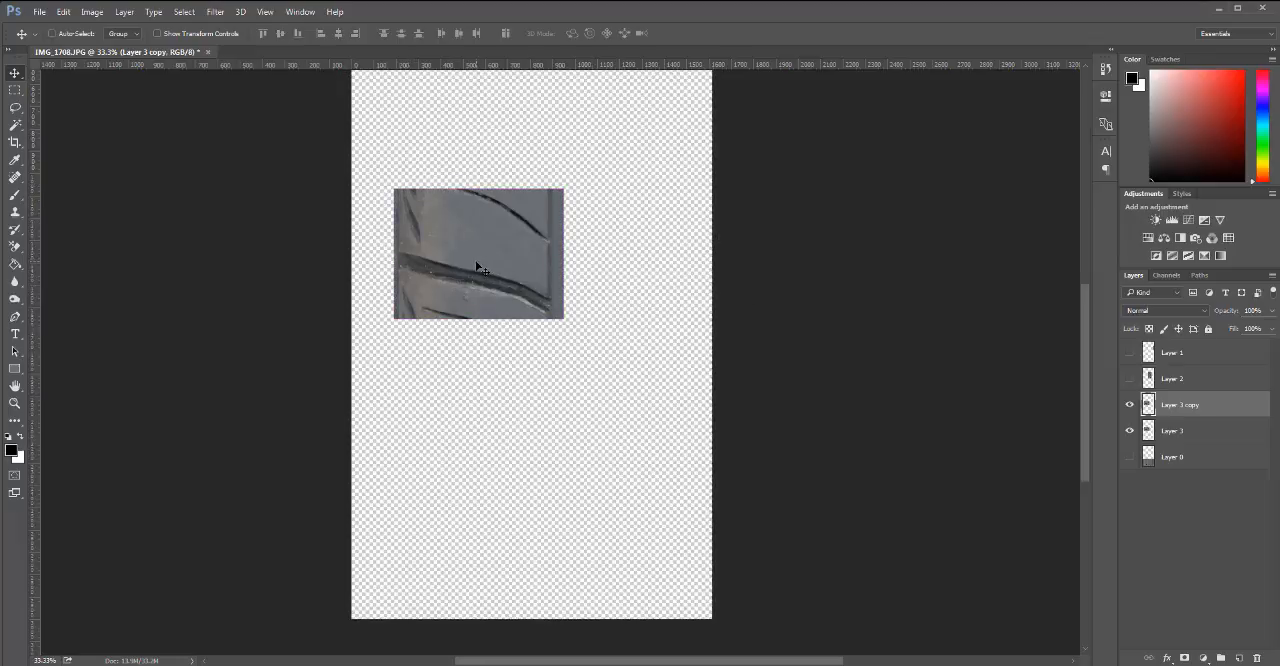
Shift the trimmed Layer 3 copy slightly off the original, compare the two layers' visibility, and hide Layer 3.
{"action": "left_click_drag", "start_coordinate": [491, 296], "coordinate": [476, 268]}
{"action": "left_click", "coordinate": [1130, 430]}
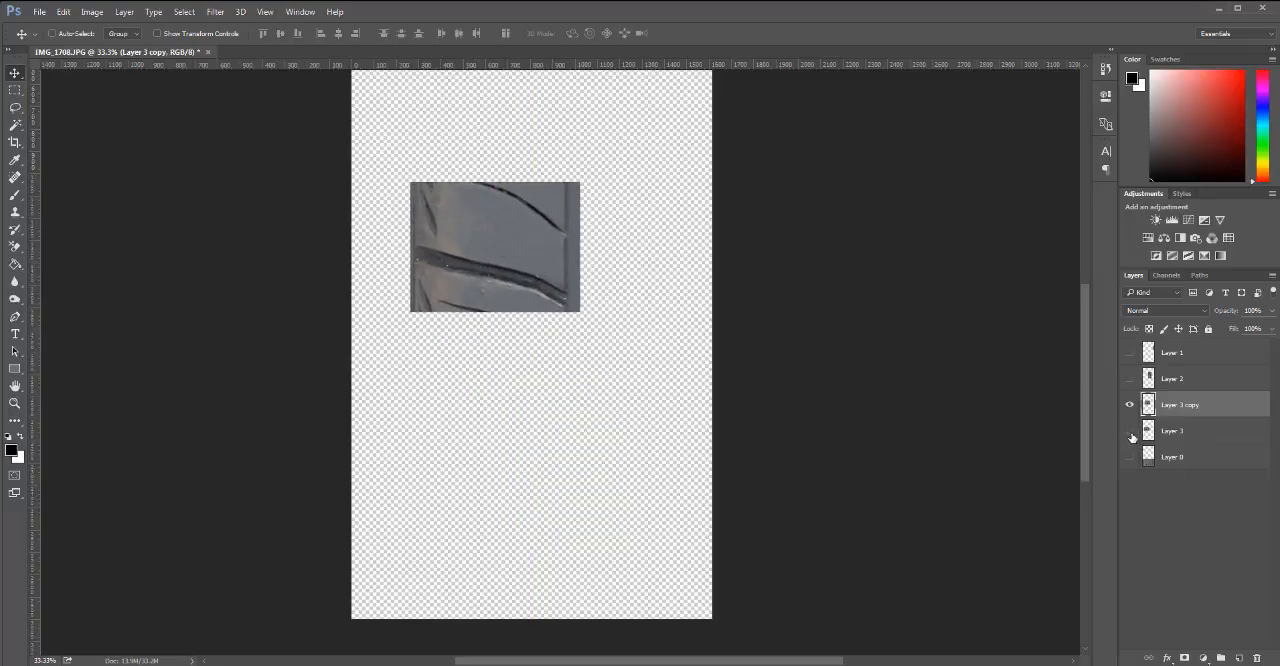
{"action": "left_click", "coordinate": [1130, 430]}
{"action": "left_click", "coordinate": [1130, 404]}
{"action": "left_click", "coordinate": [1130, 404]}
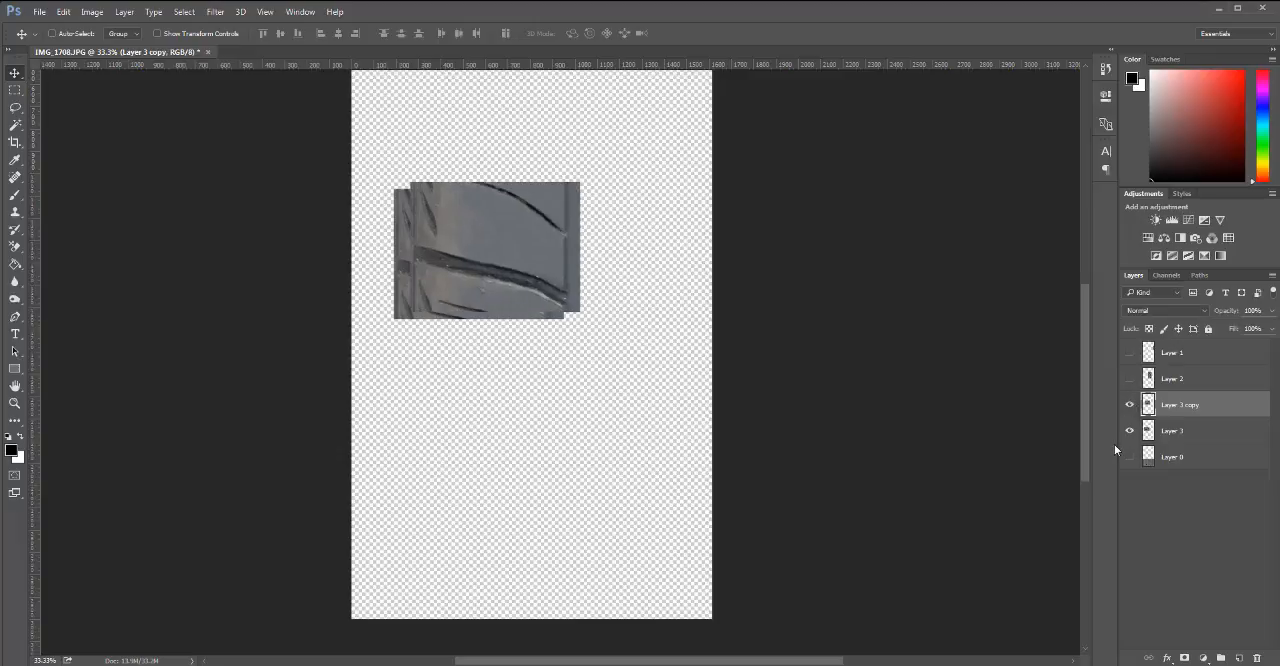
{"action": "left_click", "coordinate": [1130, 431]}
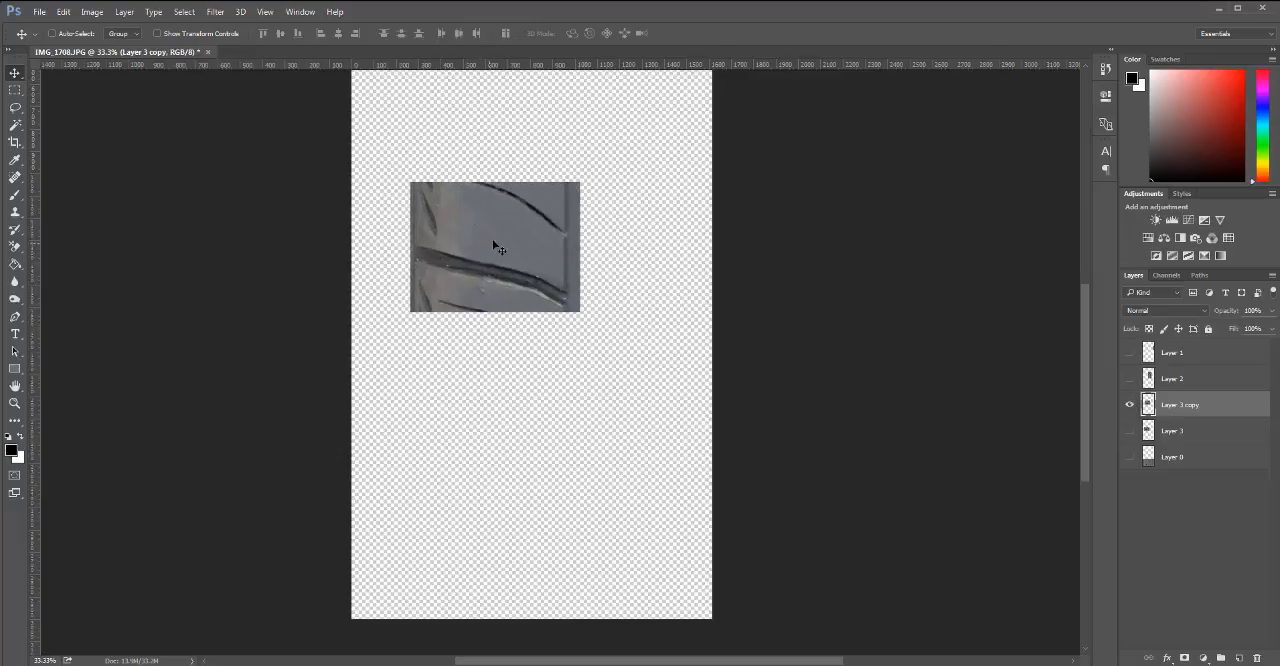
Duplicate the trimmed tread section directly below itself and align the duplicate with the section's lower edge.
{"action": "left_click_drag", "start_coordinate": [493, 246], "coordinate": [508, 369]}
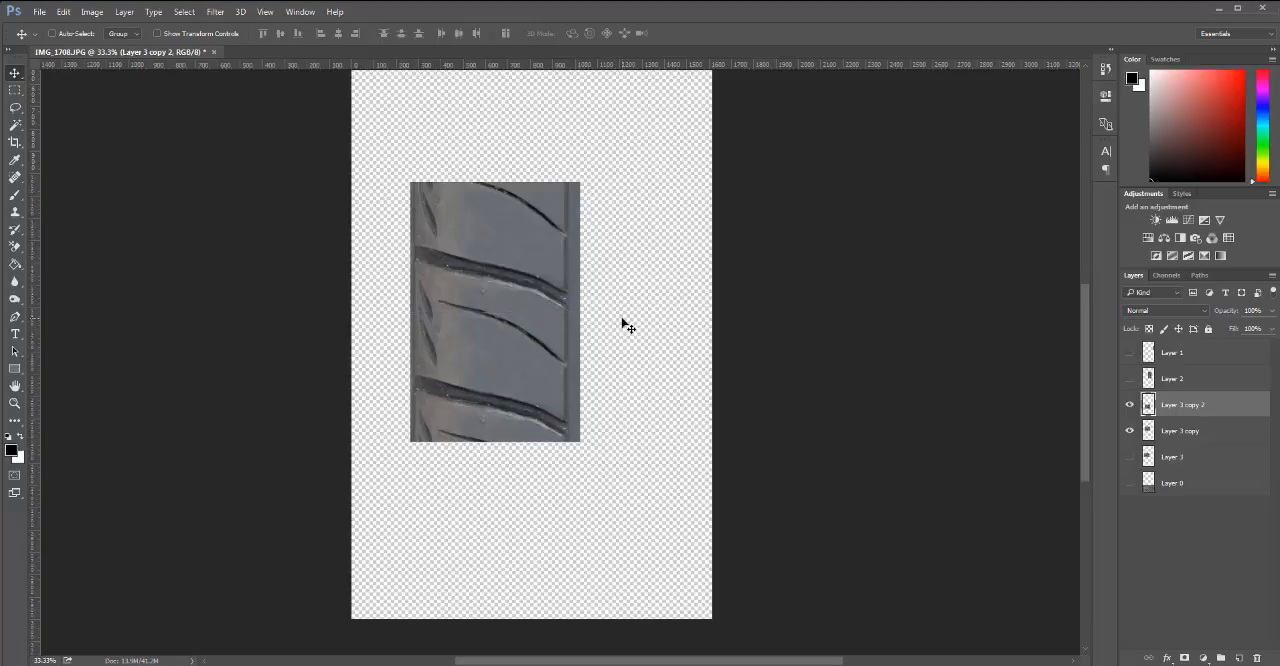
{"action": "key", "text": "Up"}
{"action": "mouse_move", "coordinate": [497, 357]}
{"action": "left_mouse_down"}
{"action": "mouse_move", "coordinate": [512, 396]}
{"action": "mouse_move", "coordinate": [1163, 580]}
{"action": "mouse_move", "coordinate": [1252, 657]}
{"action": "mouse_move", "coordinate": [601, 345]}
{"action": "mouse_move", "coordinate": [504, 476]}
{"action": "mouse_move", "coordinate": [508, 213]}
{"action": "mouse_move", "coordinate": [506, 387]}
{"action": "mouse_move", "coordinate": [506, 370]}
{"action": "left_mouse_up"}
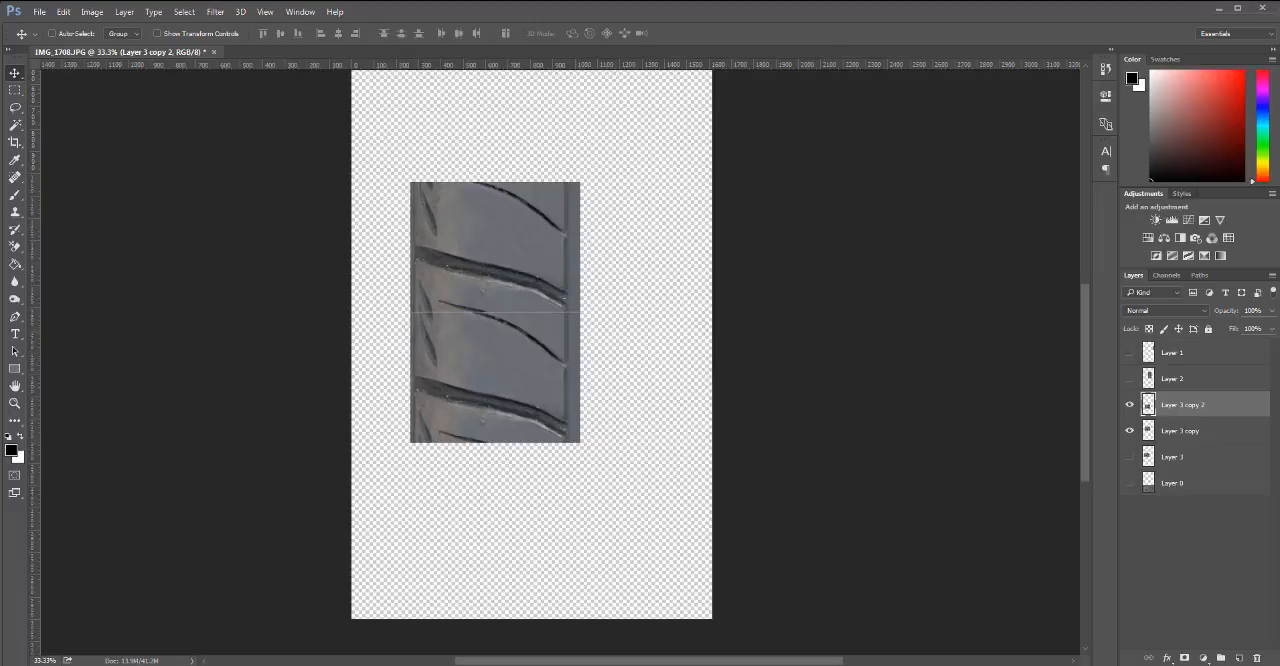
Lower the duplicate section's opacity to 71% and skew its upper-left corner slightly upward to match the grooves above.
{"action": "left_click", "coordinate": [1273, 311]}
{"action": "left_click_drag", "start_coordinate": [1268, 329], "coordinate": [1254, 333]}
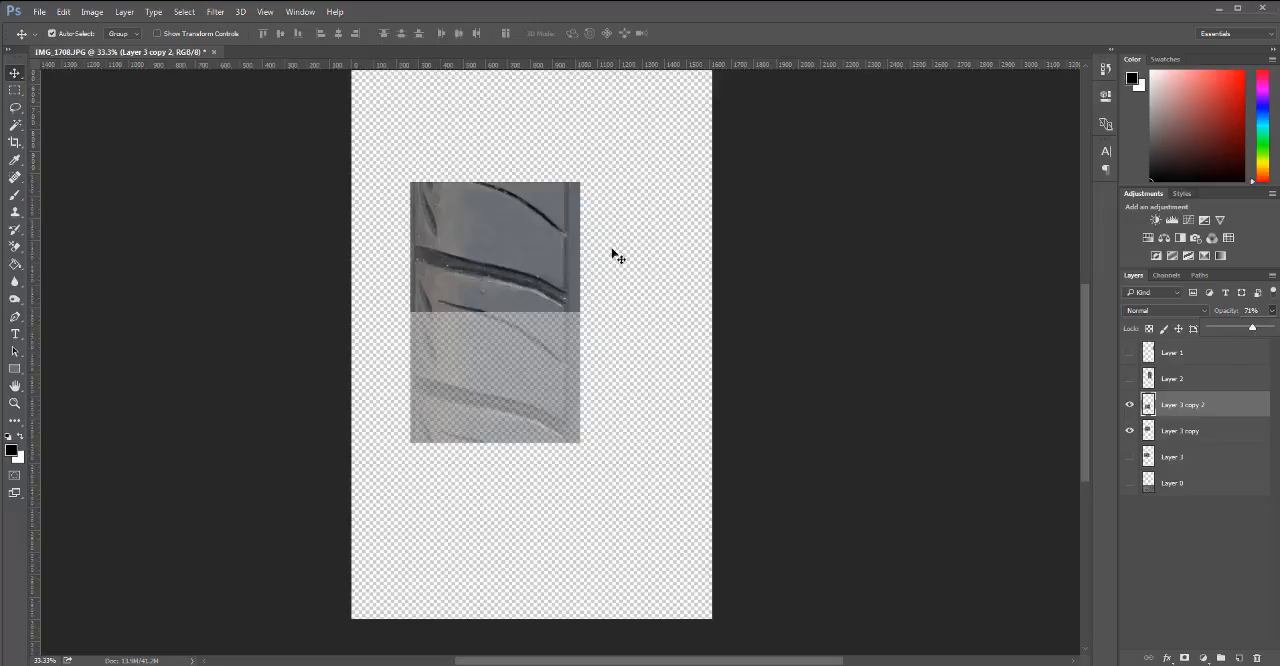
{"action": "key", "text": "ctrl+t"}
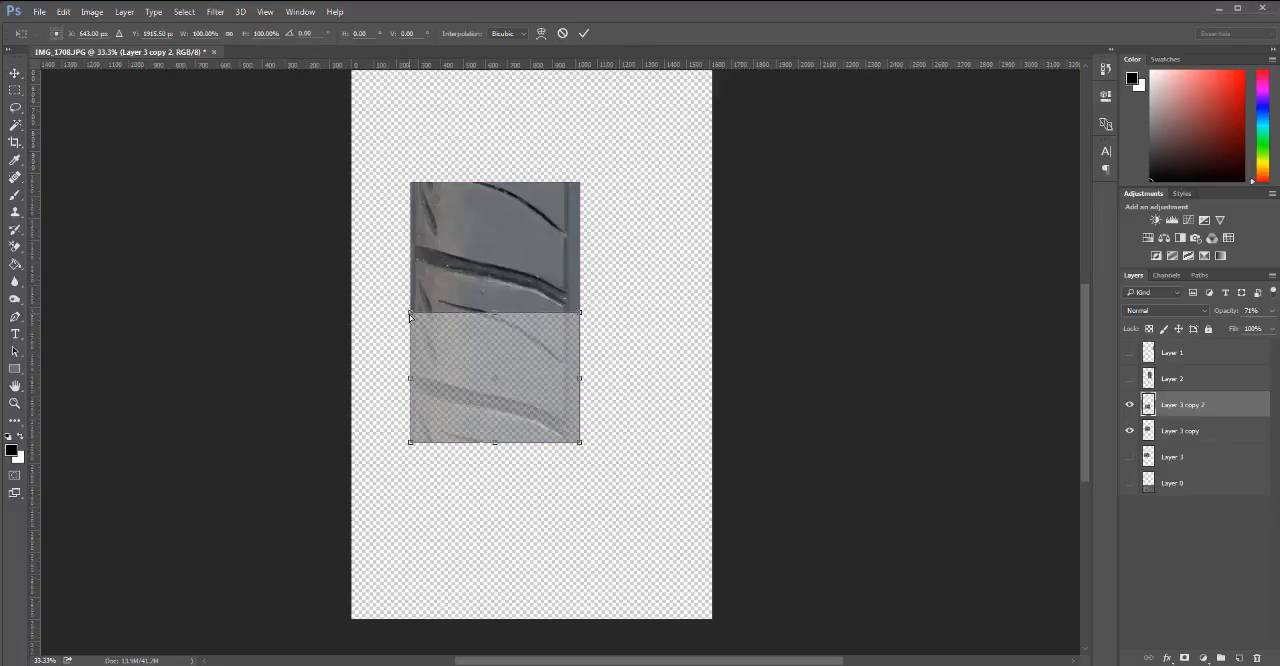
{"action": "left_click_drag", "start_coordinate": [409, 315], "coordinate": [410, 312]}
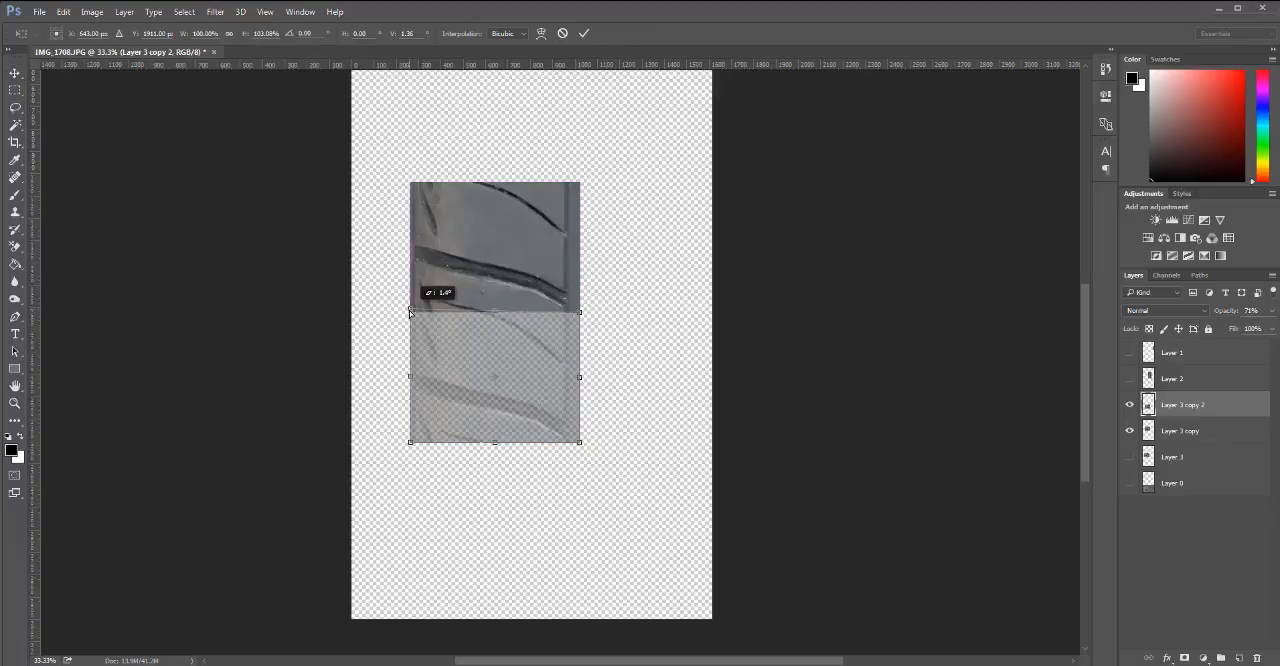
{"action": "key", "text": "Return"}
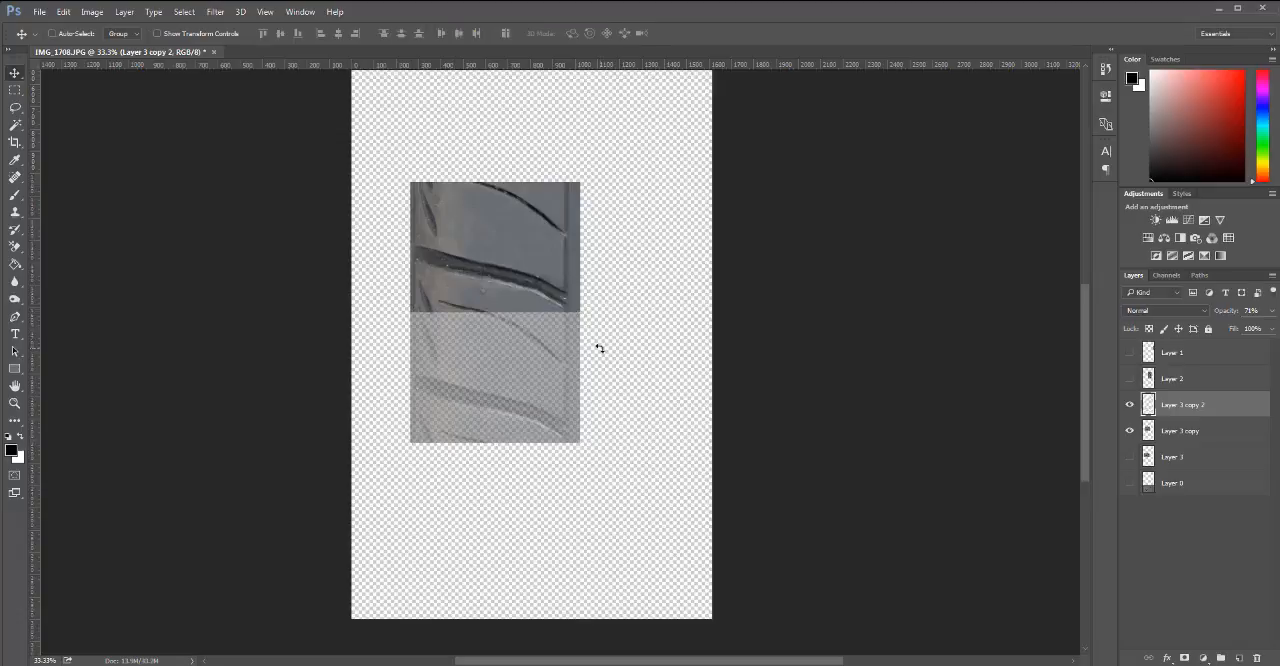
Restore Layer 3 copy 2's opacity to 100% and move it up over Layer 3 copy with their lower edges aligned.
{"action": "left_click", "coordinate": [1272, 311]}
{"action": "left_click_drag", "start_coordinate": [1275, 330], "coordinate": [1279, 330]}
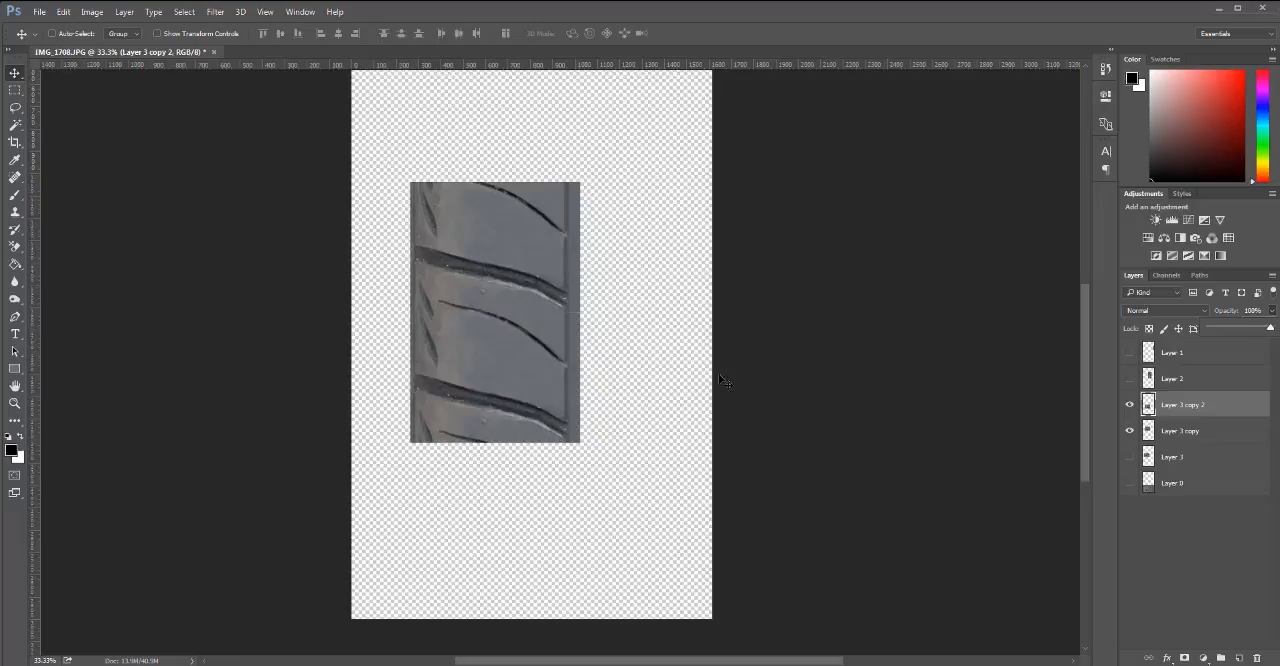
{"action": "left_click_drag", "start_coordinate": [504, 405], "coordinate": [500, 268]}
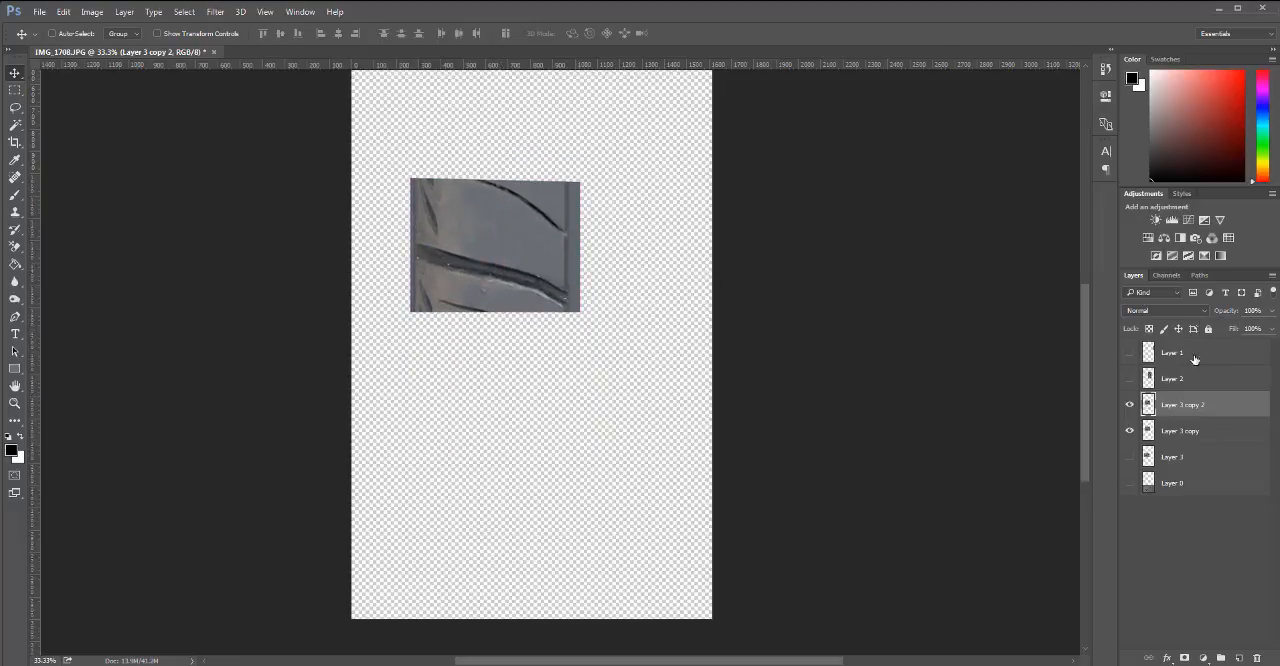
Trim Layer 3 copy 2 to Layer 3 copy's outline, clear the selection and hide Layer 3 copy.
{"action": "left_click", "coordinate": [1148, 431], "text": "ctrl"}
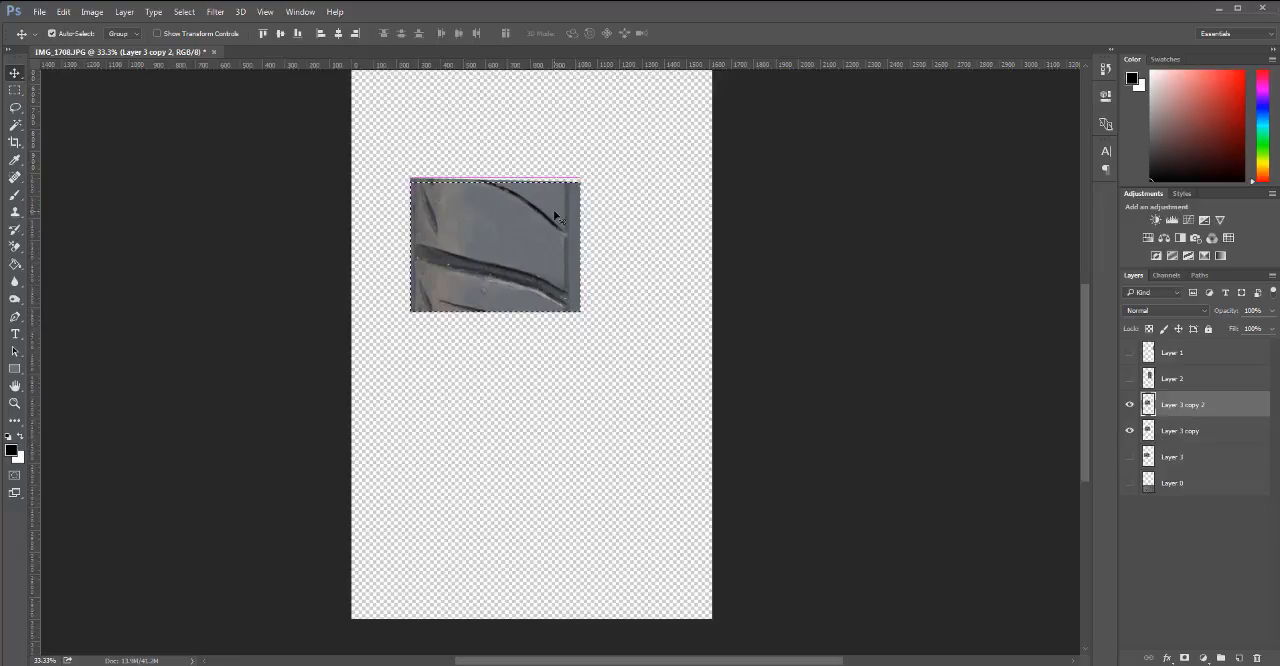
{"action": "key", "text": "ctrl+shift+i"}
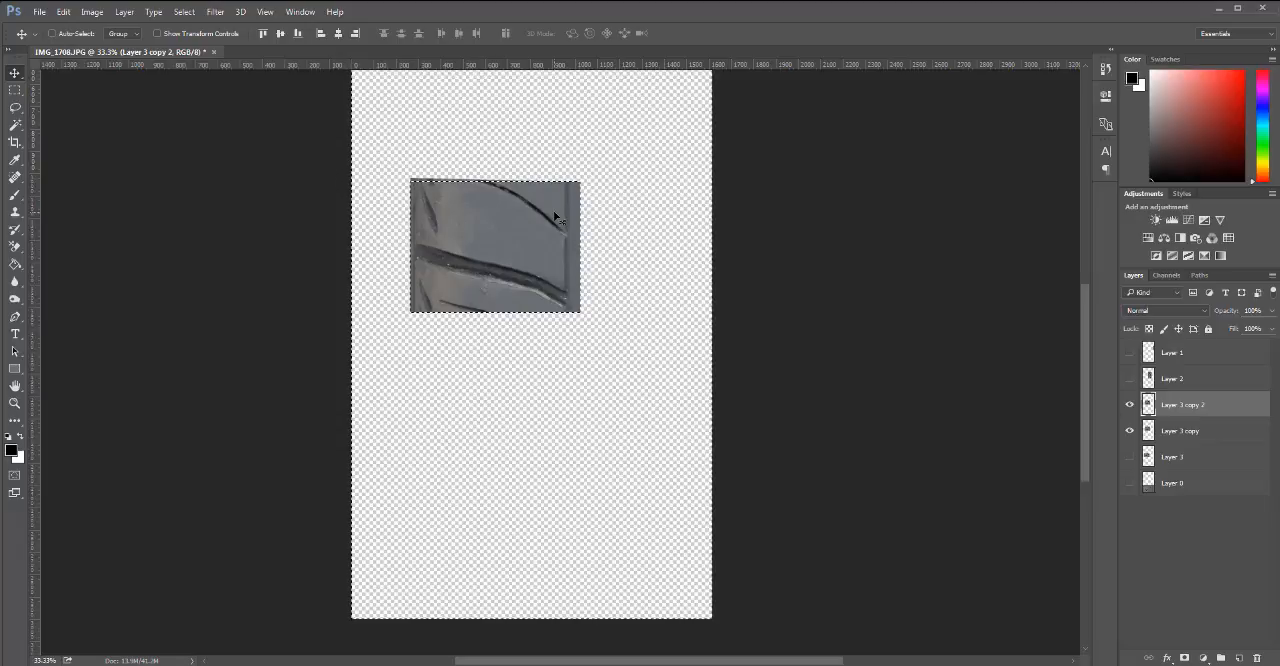
{"action": "key", "text": "Delete"}
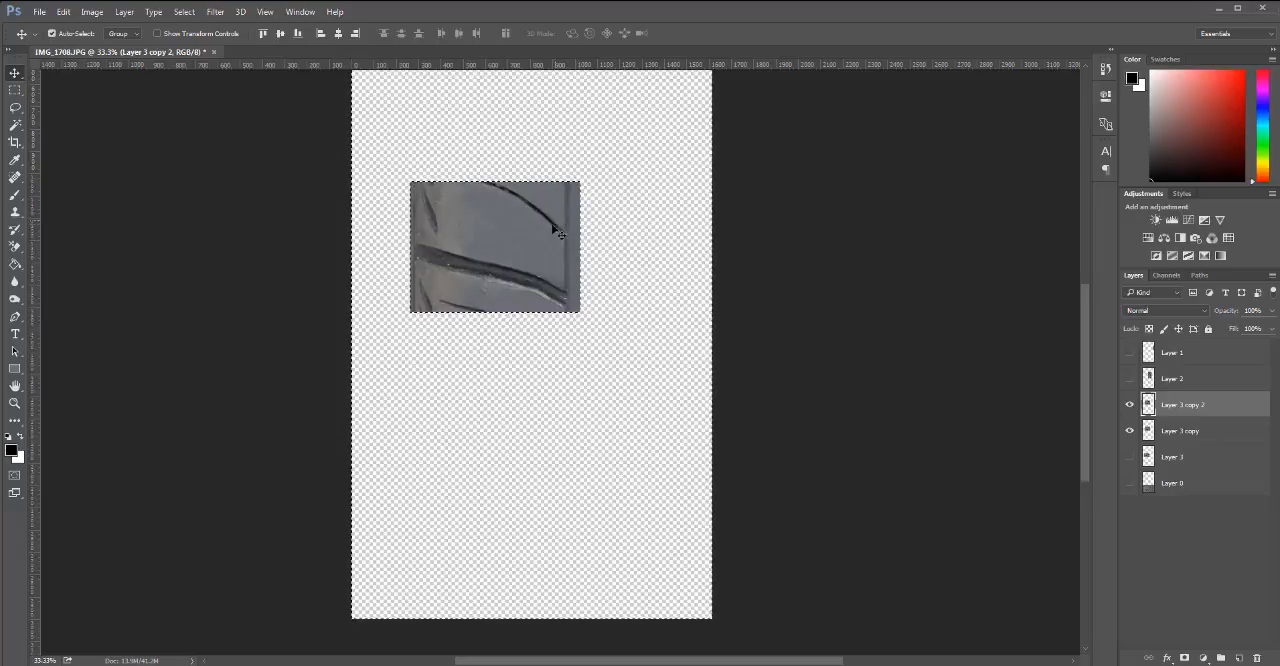
{"action": "key", "text": "ctrl+d"}
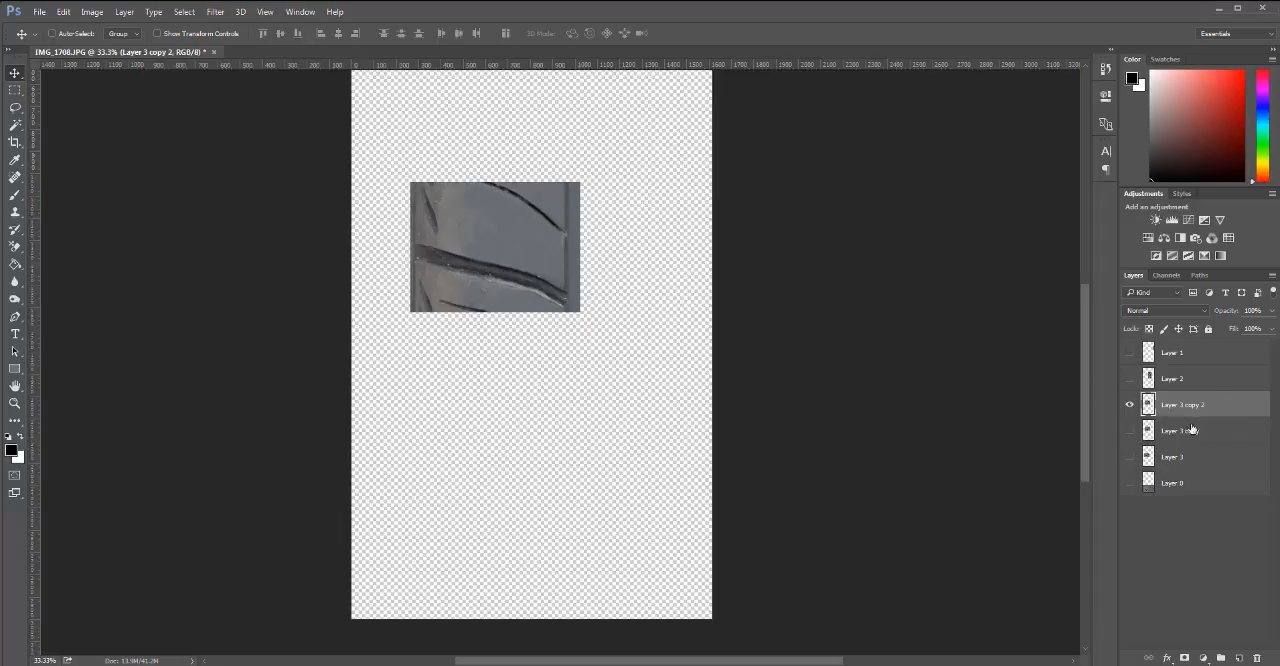
Move the trimmed section further up the canvas and stack two duplicates below it, nudging the lowest one up to close the gap.
{"action": "left_click_drag", "start_coordinate": [625, 304], "coordinate": [592, 268]}
{"action": "left_click_drag", "start_coordinate": [515, 249], "coordinate": [564, 400]}
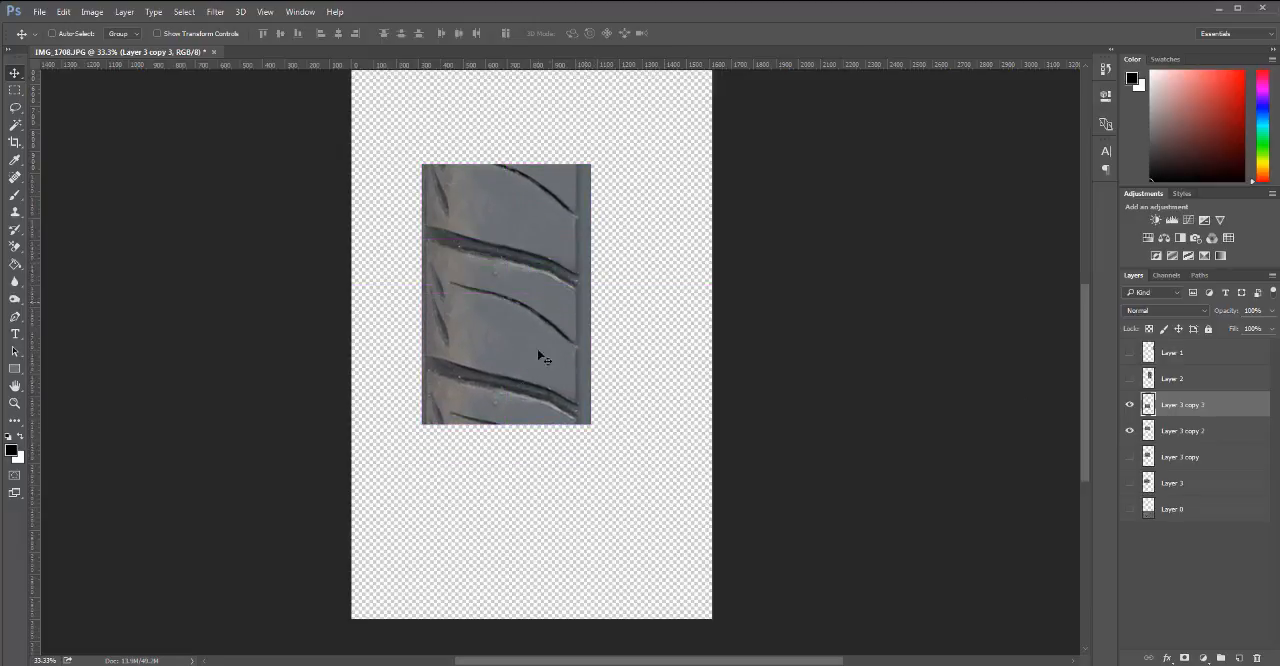
{"action": "left_click_drag", "start_coordinate": [519, 337], "coordinate": [519, 466]}
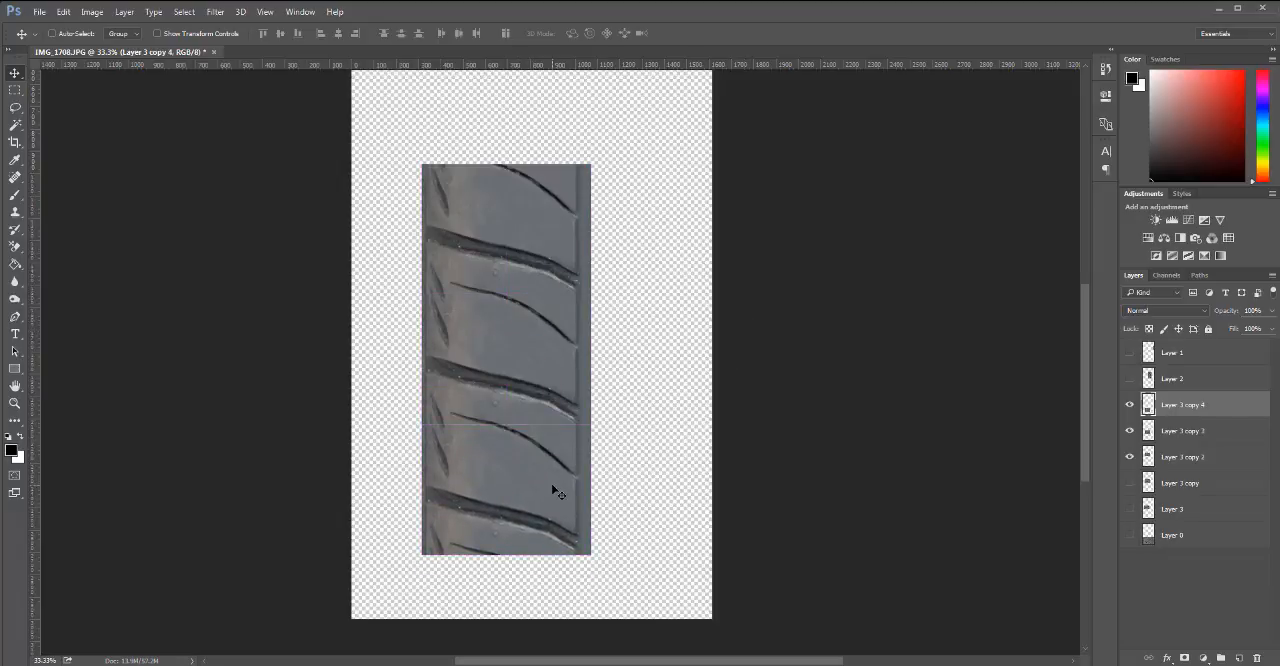
{"action": "key", "text": "Up"}
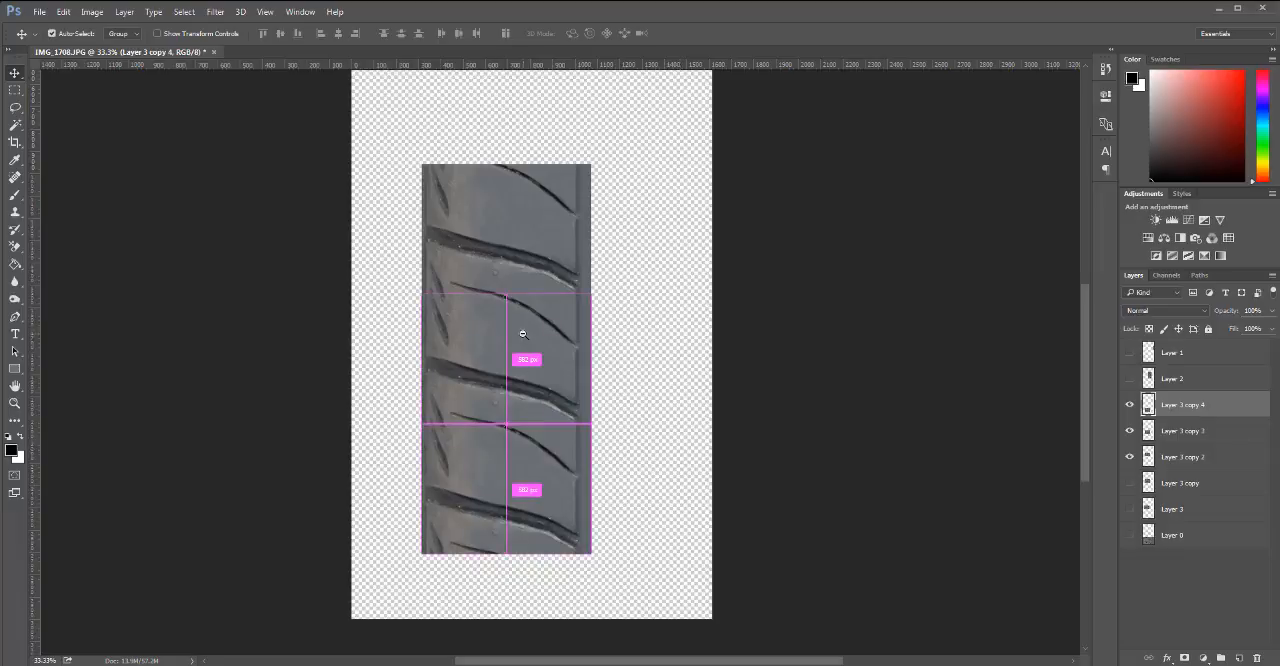
Examine the stacked tread sections from a distance and up close for visible seams in the repeating pattern.
{"action": "scroll", "coordinate": [590, 440], "scroll_direction": "down", "scroll_amount": 2}
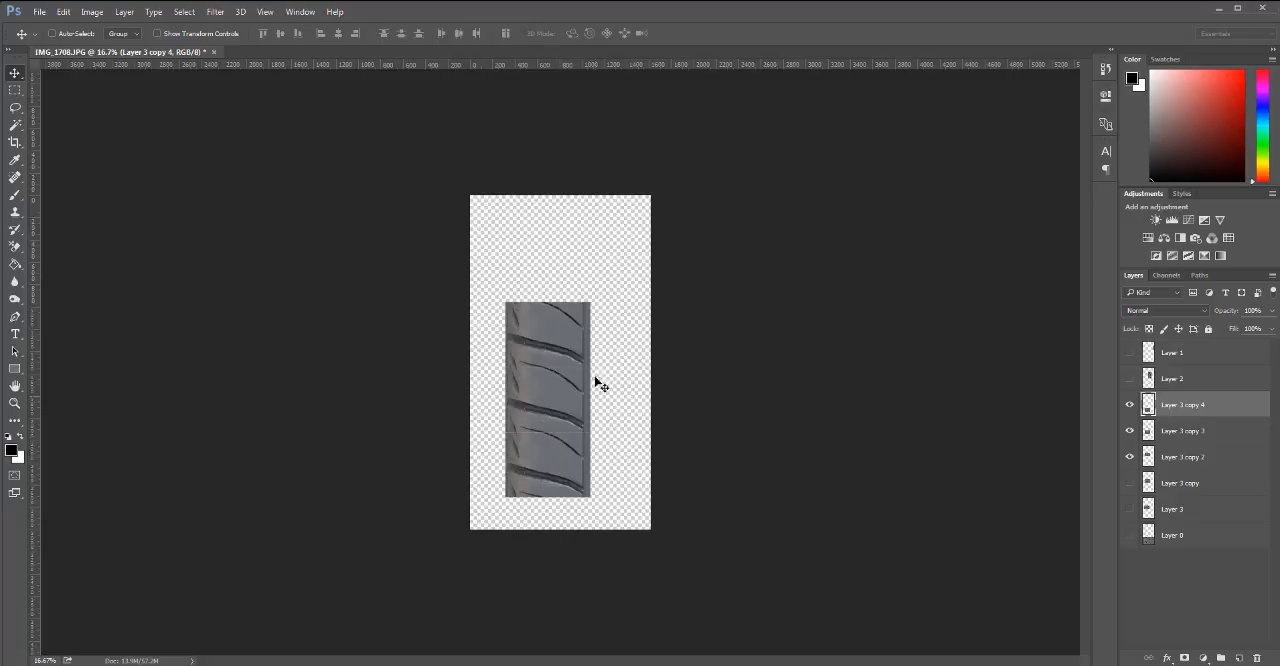
{"action": "key", "text": "ctrl"}
{"action": "key", "text": "ctrl"}
{"action": "key", "text": "ctrl"}
{"action": "left_click", "coordinate": [559, 415], "text": "ctrl"}
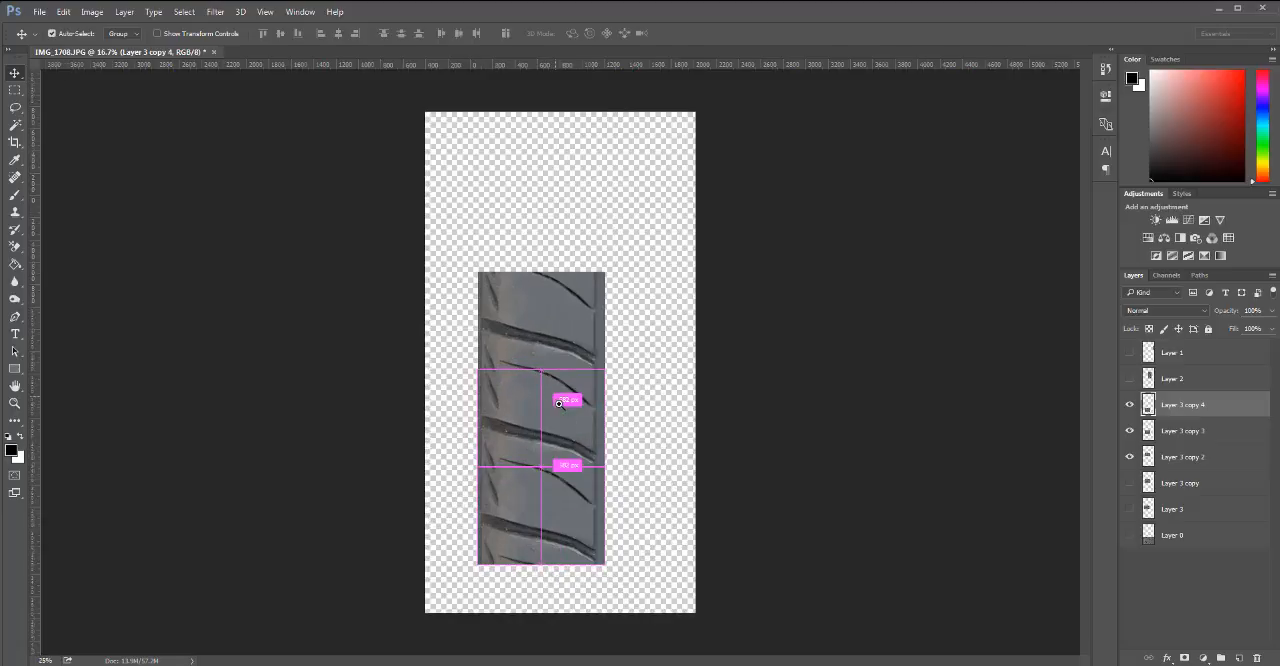
{"action": "left_click", "coordinate": [535, 392], "text": "ctrl"}
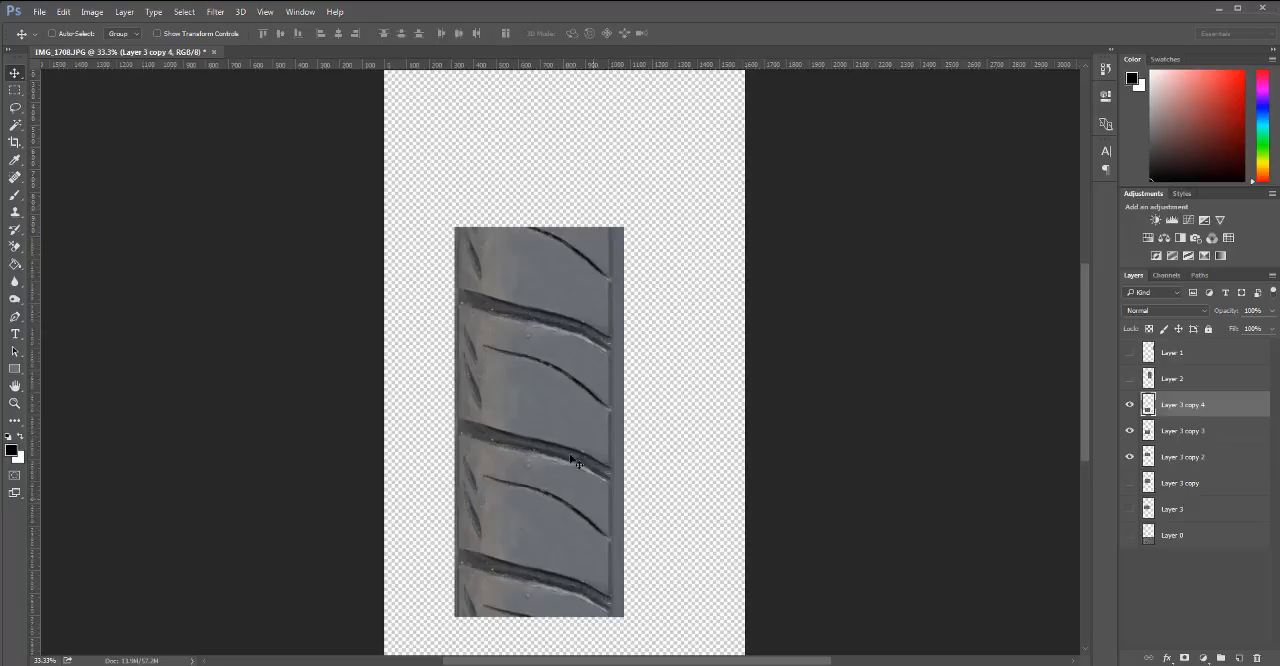
{"action": "left_click_drag", "start_coordinate": [555, 405], "coordinate": [552, 414]}
Delete the hidden Layer 3 copy and load Layer 3's outline as a selection.
{"action": "left_click_drag", "start_coordinate": [1203, 484], "coordinate": [1257, 658]}
{"action": "left_click", "coordinate": [1146, 487], "text": "ctrl"}
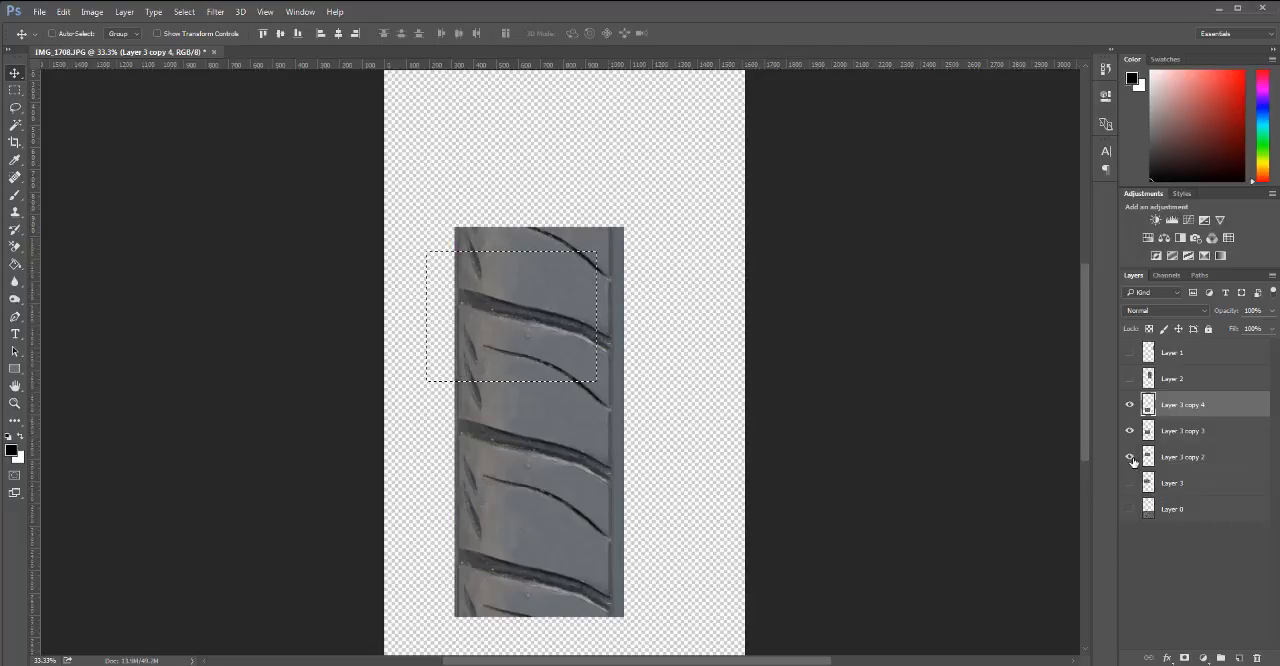
{"action": "left_click", "coordinate": [547, 335]}
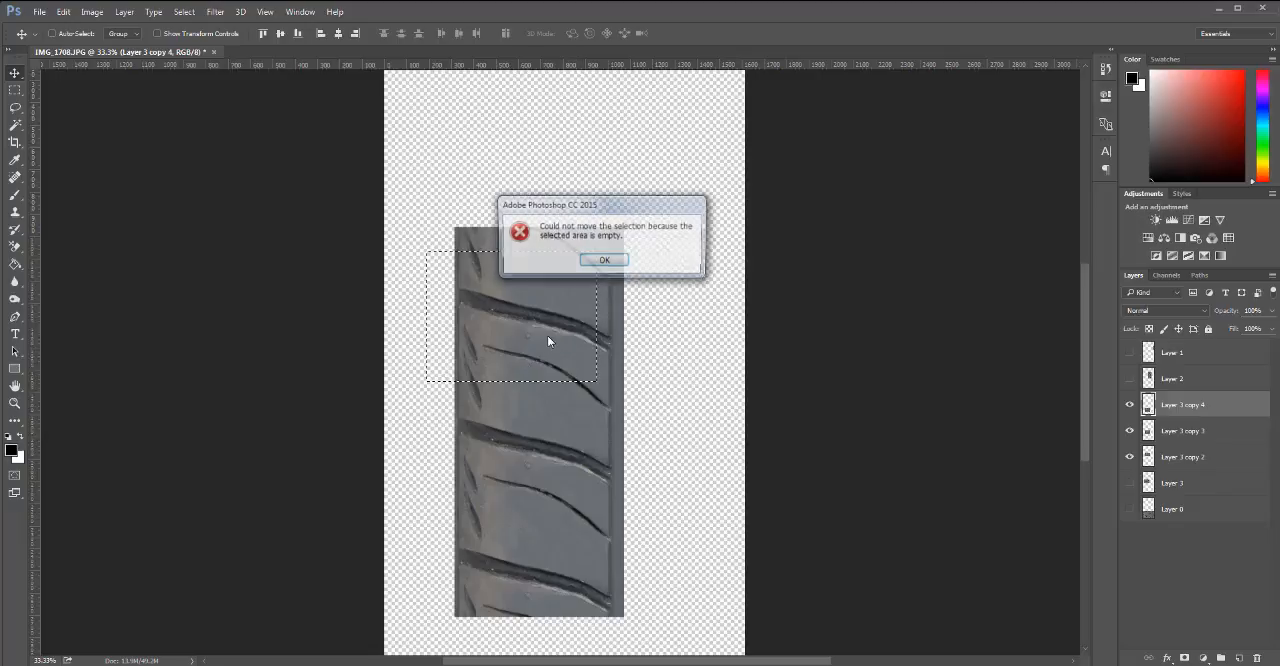
{"action": "left_click", "coordinate": [605, 261]}
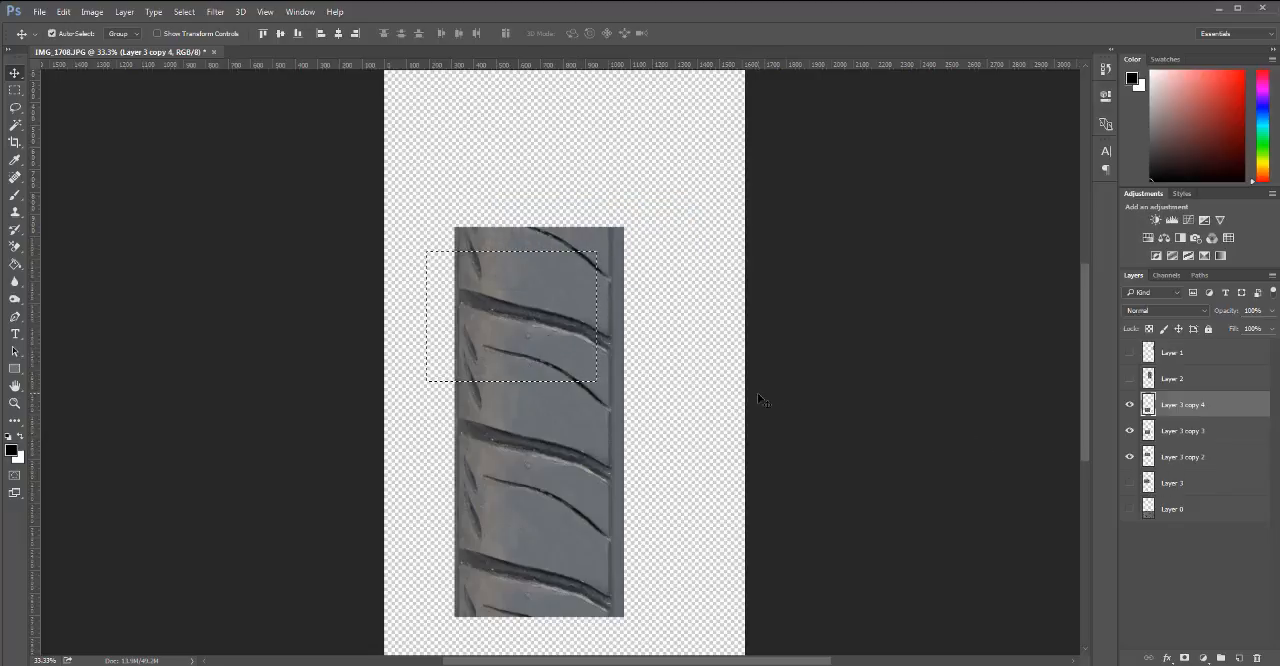
Clear the selection, delete Layer 3 copy 3 and Layer 3 copy 4, and show Layer 3.
{"action": "key", "text": "ctrl+d"}
{"action": "left_click_drag", "start_coordinate": [1206, 423], "coordinate": [1257, 658]}
{"action": "left_click", "coordinate": [1130, 430]}
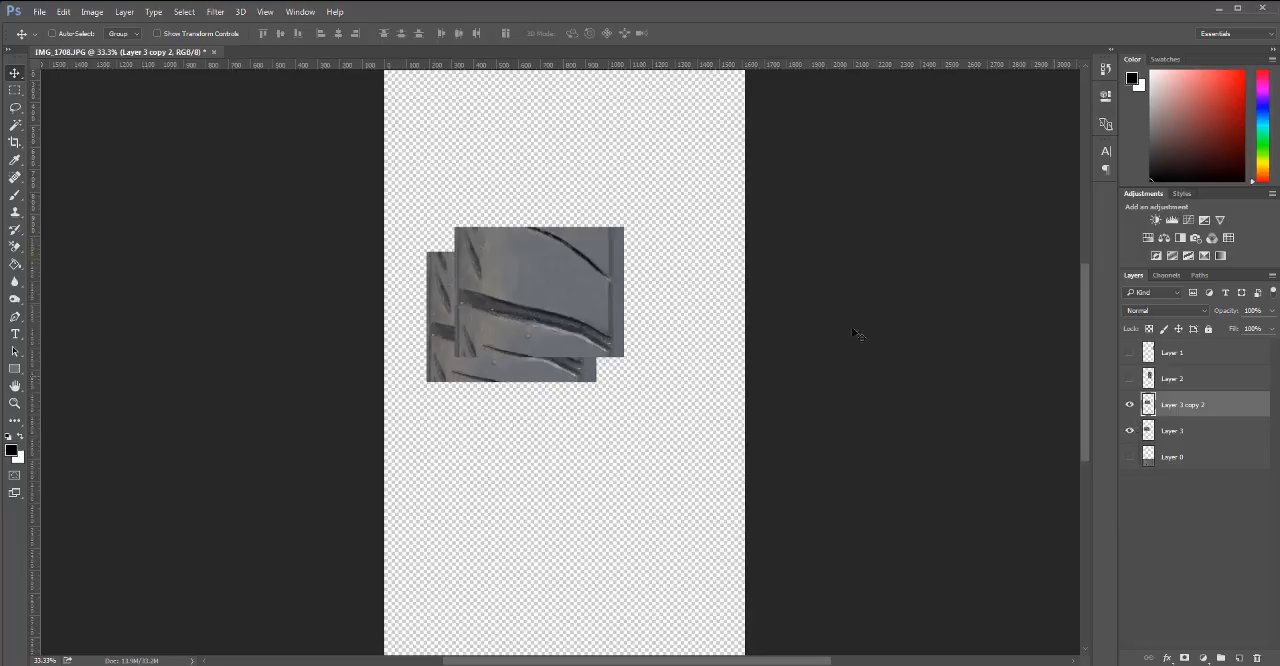
Align Layer 3 copy 2 exactly over the original Layer 3 section.
{"action": "left_click_drag", "start_coordinate": [549, 431], "coordinate": [516, 334]}
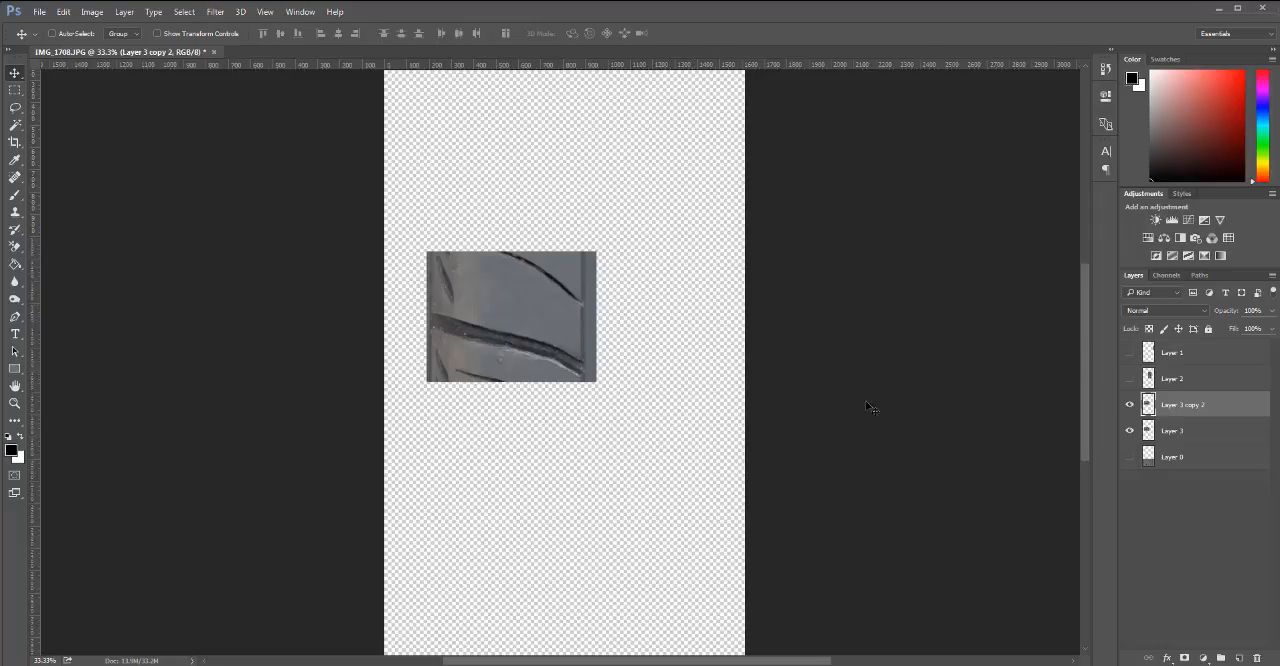
{"action": "key", "text": "h"}
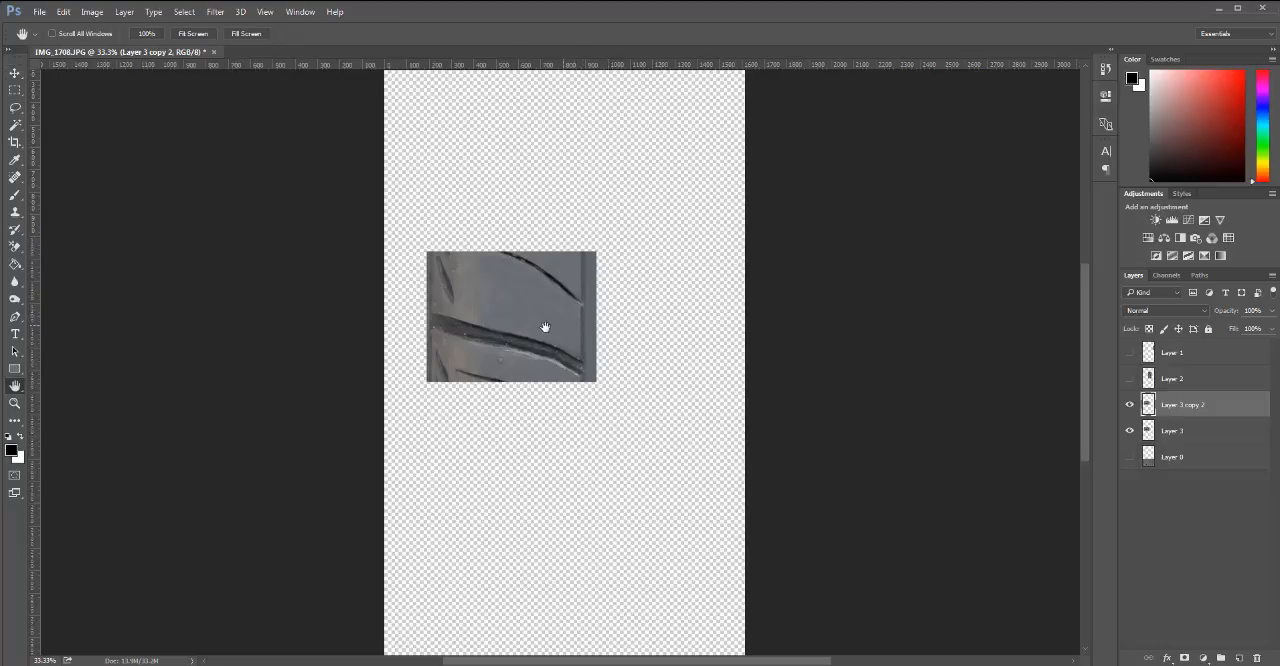
{"action": "left_click_drag", "start_coordinate": [545, 327], "coordinate": [485, 335]}
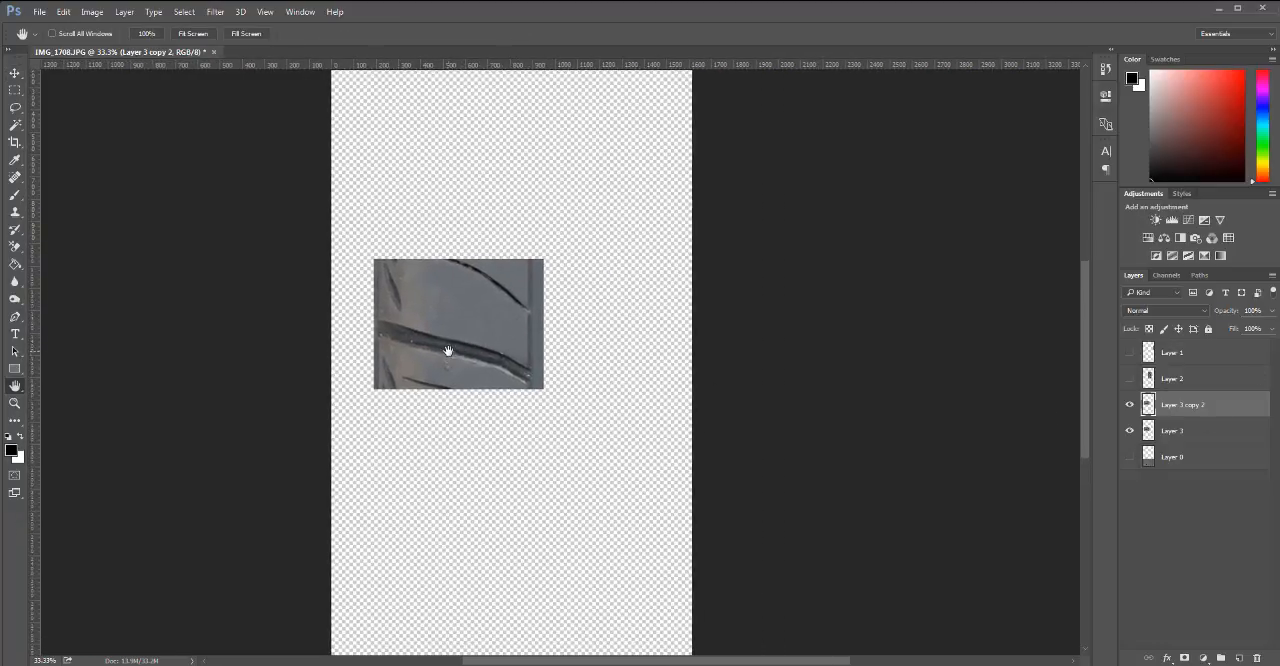
{"action": "key", "text": "v"}
{"action": "mouse_move", "coordinate": [430, 352]}
{"action": "left_mouse_down"}
{"action": "mouse_move", "coordinate": [586, 360]}
{"action": "mouse_move", "coordinate": [444, 353]}
{"action": "mouse_move", "coordinate": [501, 354]}
{"action": "mouse_move", "coordinate": [517, 537]}
{"action": "mouse_move", "coordinate": [434, 369]}
{"action": "mouse_move", "coordinate": [579, 396]}
{"action": "mouse_move", "coordinate": [460, 360]}
{"action": "mouse_move", "coordinate": [451, 344]}
{"action": "left_mouse_up"}
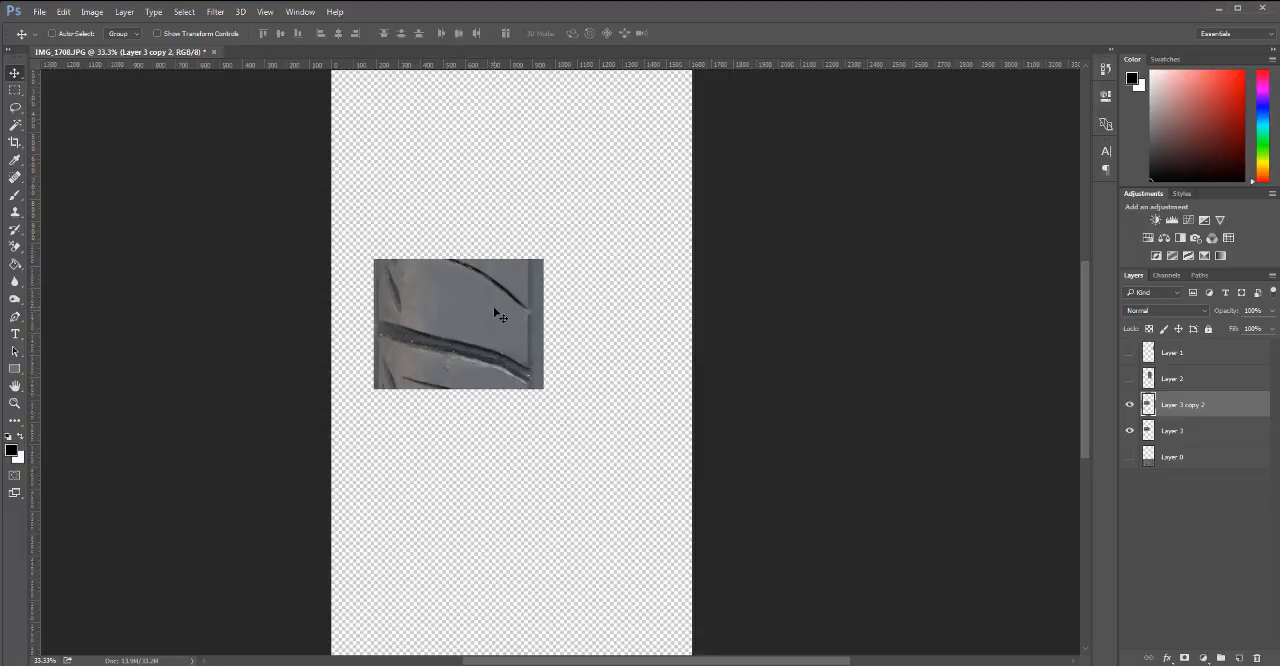
Undo a trial downward placement of the tread section and compare Layer 3 copy 2 with Layer 3 beneath it.
{"action": "left_click_drag", "start_coordinate": [463, 309], "coordinate": [464, 445]}
{"action": "key", "text": "ctrl+z"}
{"action": "left_click", "coordinate": [1132, 407]}
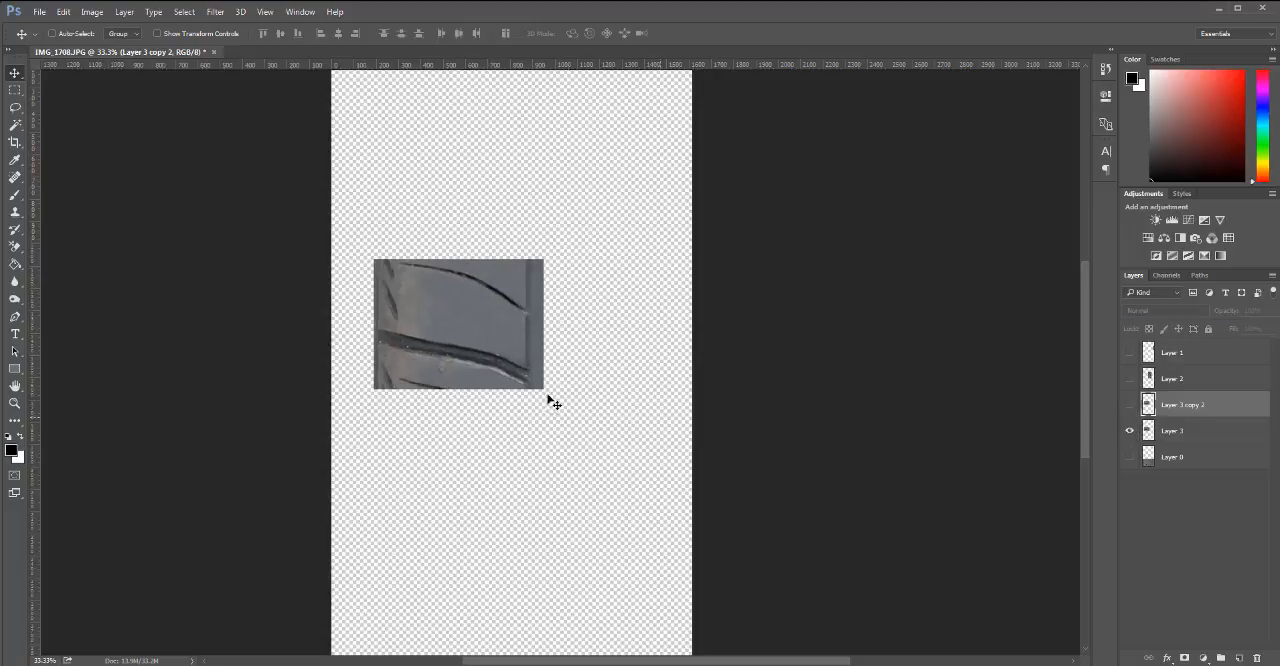
{"action": "left_click", "coordinate": [1131, 407]}
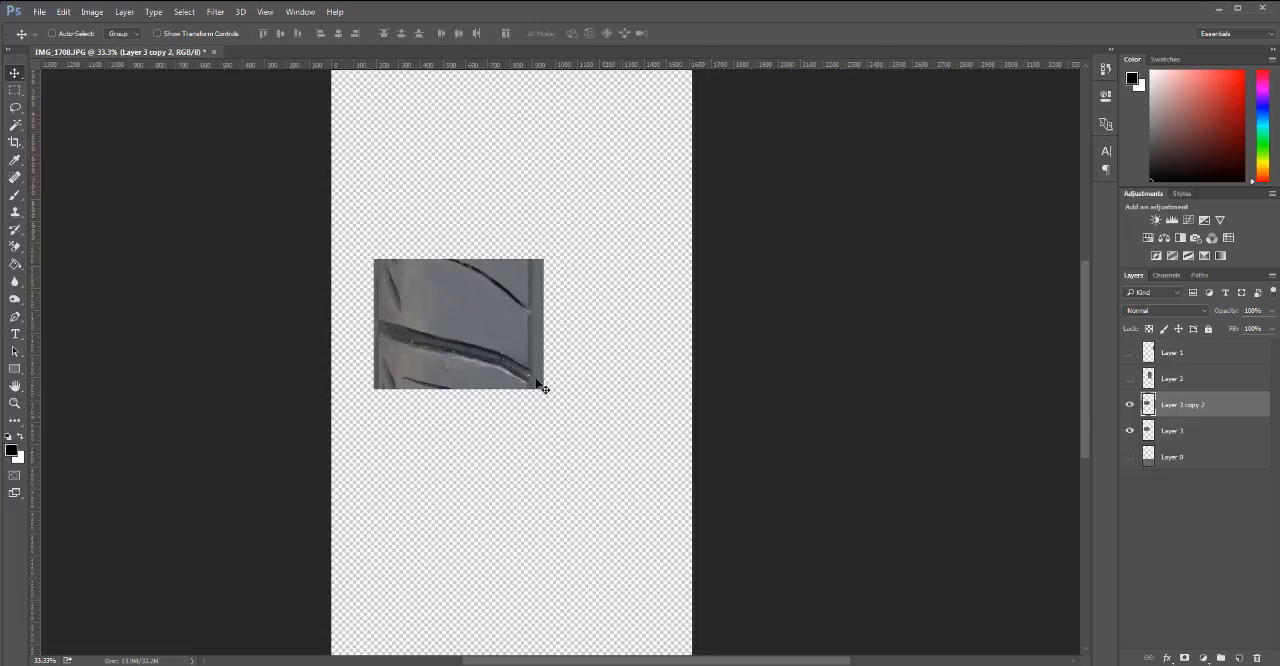
Move Layer 3 copy 2 and Layer 3 together toward the upper-left area of the canvas.
{"action": "left_click", "coordinate": [1210, 434], "text": "shift"}
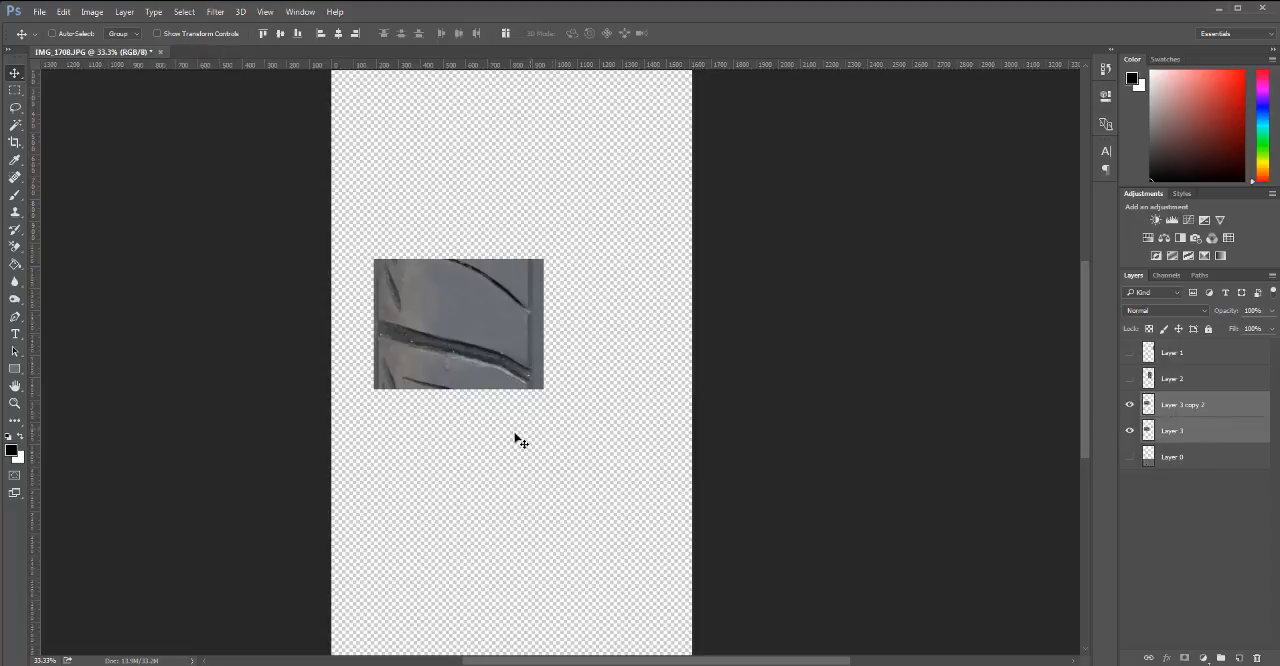
{"action": "left_click_drag", "start_coordinate": [517, 437], "coordinate": [499, 281]}
{"action": "key", "text": "space"}
{"action": "left_click_drag", "start_coordinate": [674, 277], "coordinate": [674, 440]}
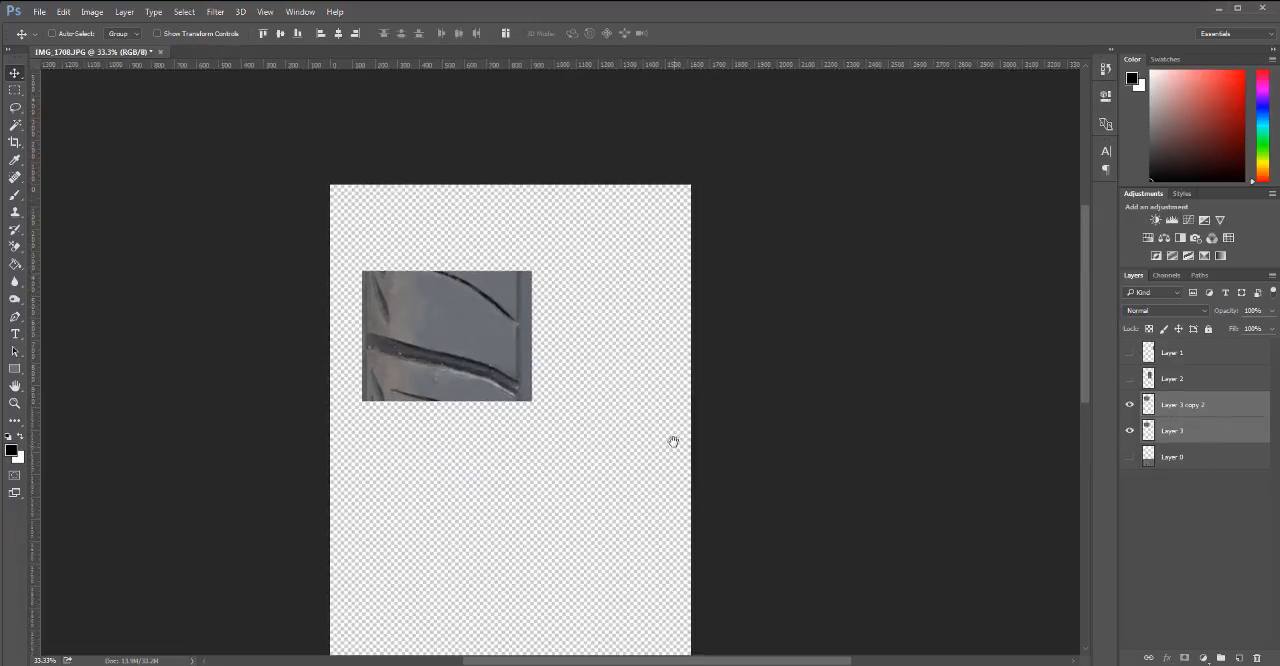
{"action": "left_click_drag", "start_coordinate": [509, 454], "coordinate": [522, 381]}
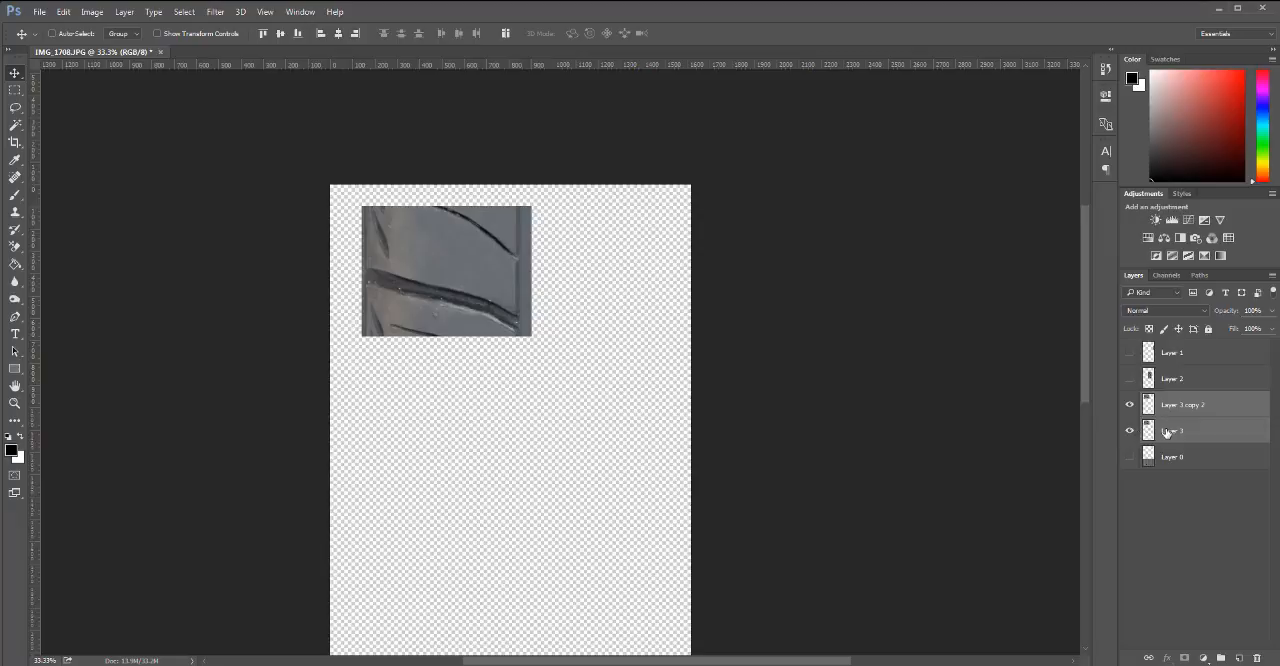
Rename Layer 3 copy 2 as Done 1 and deselect the layers.
{"action": "left_click", "coordinate": [1198, 410]}
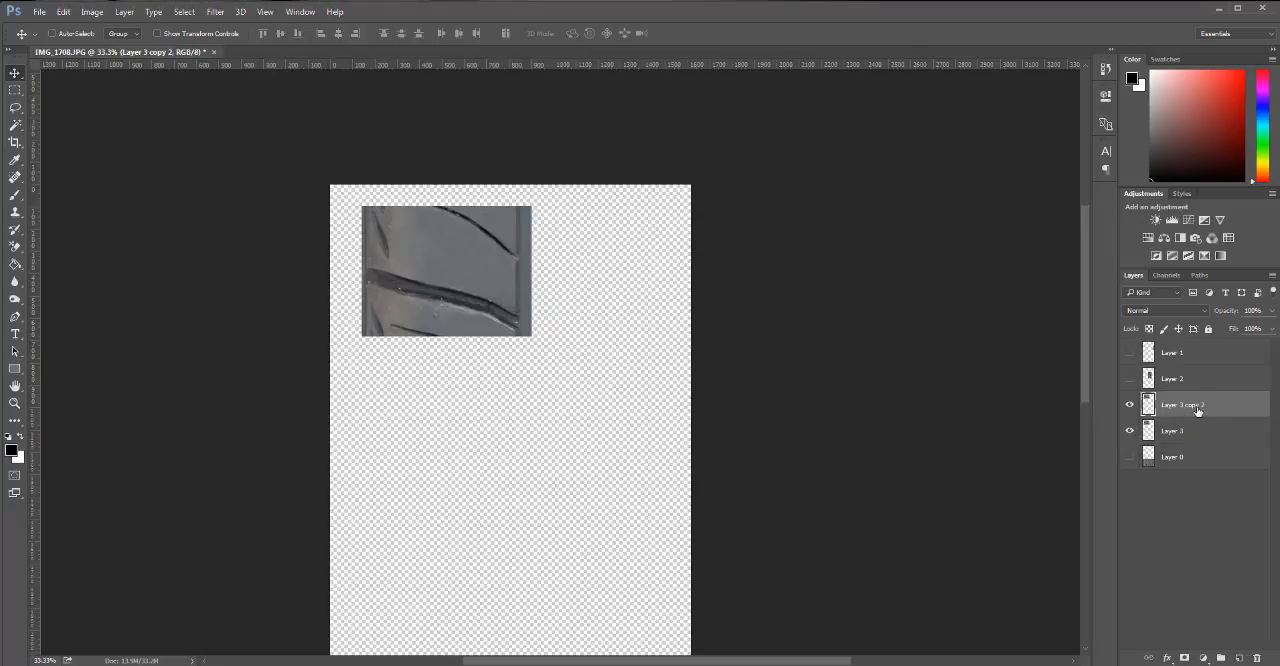
{"action": "double_click", "coordinate": [1188, 407]}
{"action": "type", "text": "Da"}
{"action": "left_click", "coordinate": [1204, 578]}
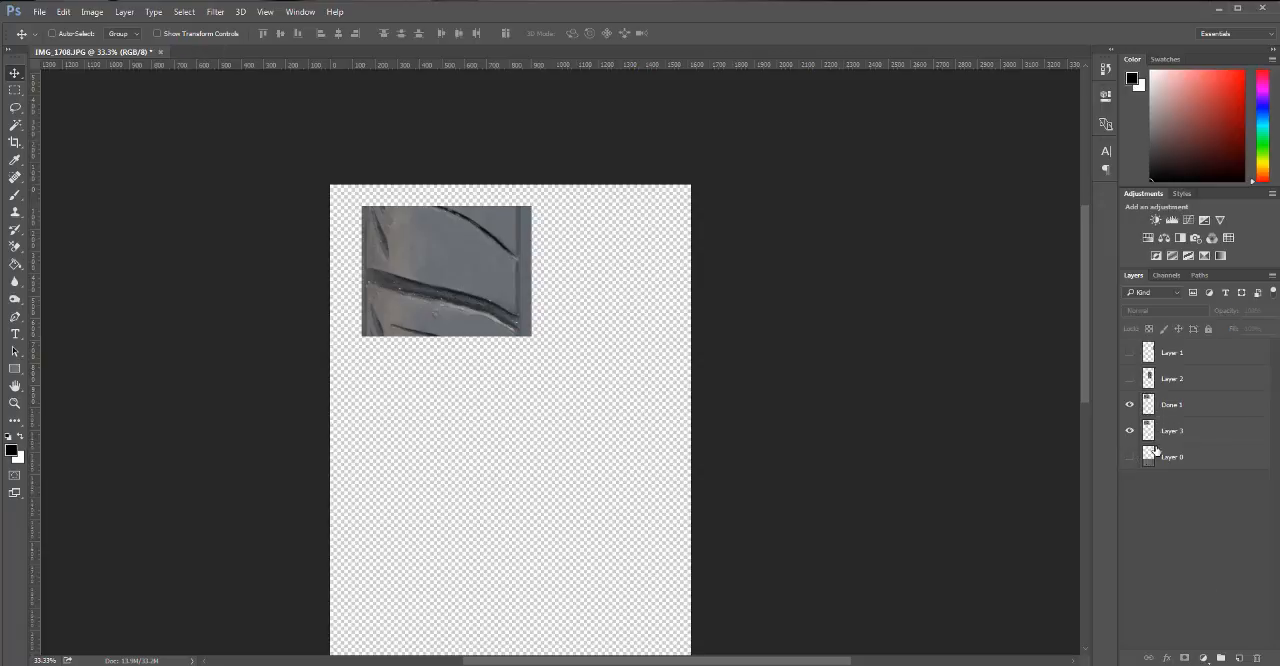
Show Layer 2 and place its rib section just right of the finished section, with their upper edges level.
{"action": "left_click", "coordinate": [1129, 379]}
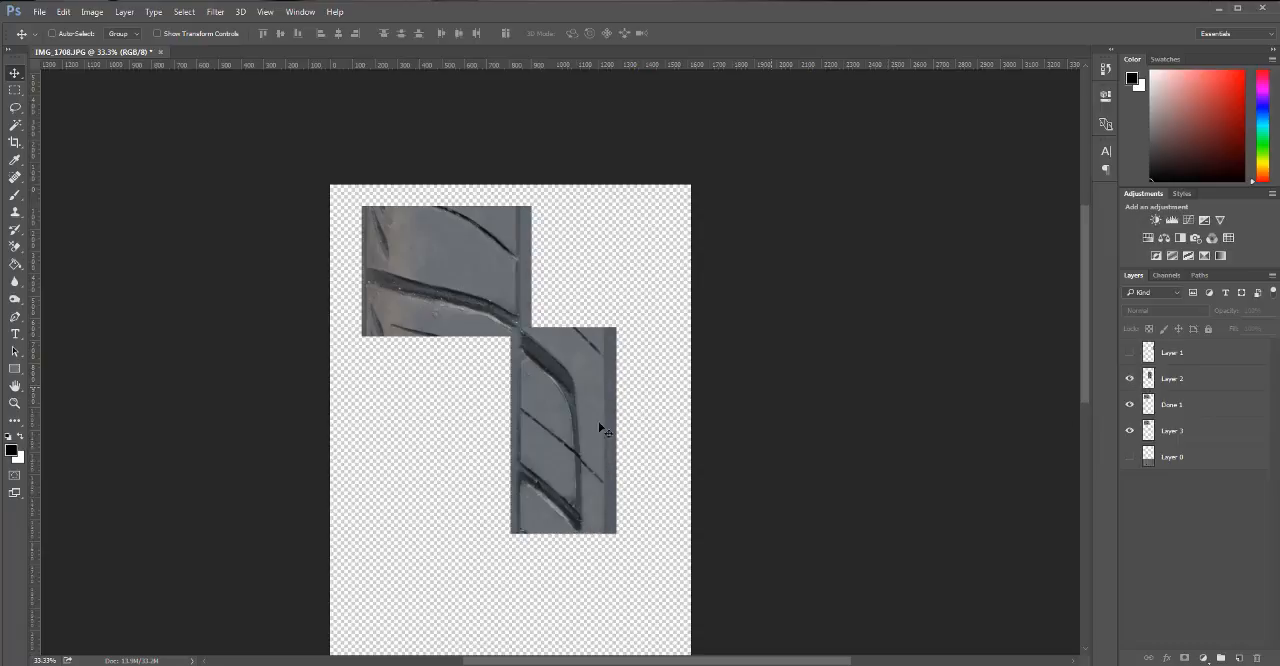
{"action": "left_click", "coordinate": [561, 458]}
{"action": "left_click", "coordinate": [621, 261]}
{"action": "left_click", "coordinate": [1185, 384]}
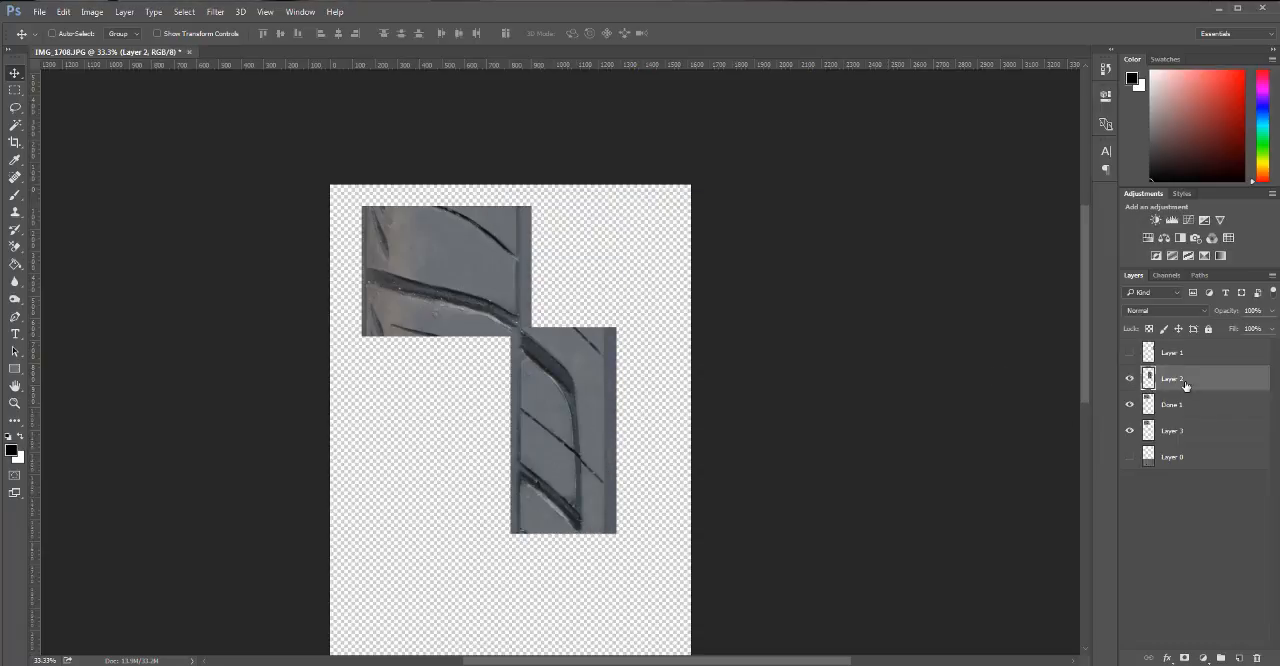
{"action": "left_click_drag", "start_coordinate": [570, 497], "coordinate": [596, 377]}
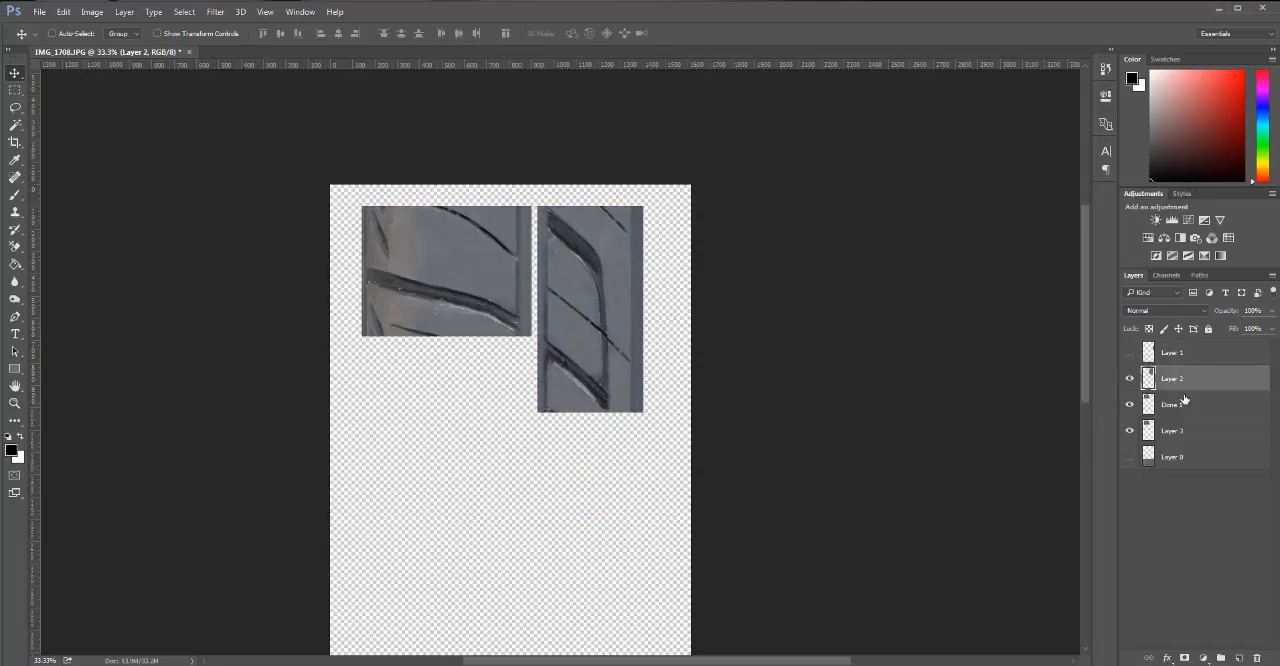
{"action": "mouse_move", "coordinate": [600, 328]}
{"action": "left_mouse_down"}
{"action": "mouse_move", "coordinate": [615, 342]}
{"action": "mouse_move", "coordinate": [591, 322]}
{"action": "left_mouse_up"}
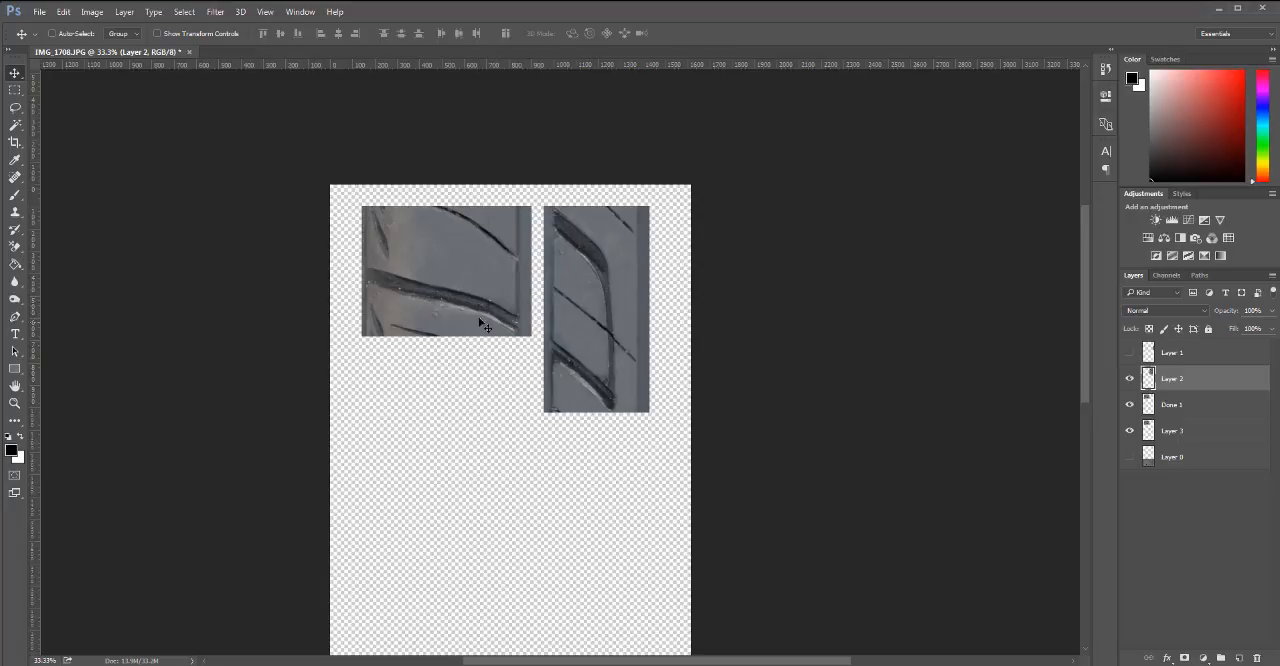
Move Layer 2, Done 1 and Layer 3 together closer to the canvas's upper-left corner.
{"action": "left_click", "coordinate": [1181, 413], "text": "ctrl"}
{"action": "left_click", "coordinate": [1186, 430], "text": "ctrl"}
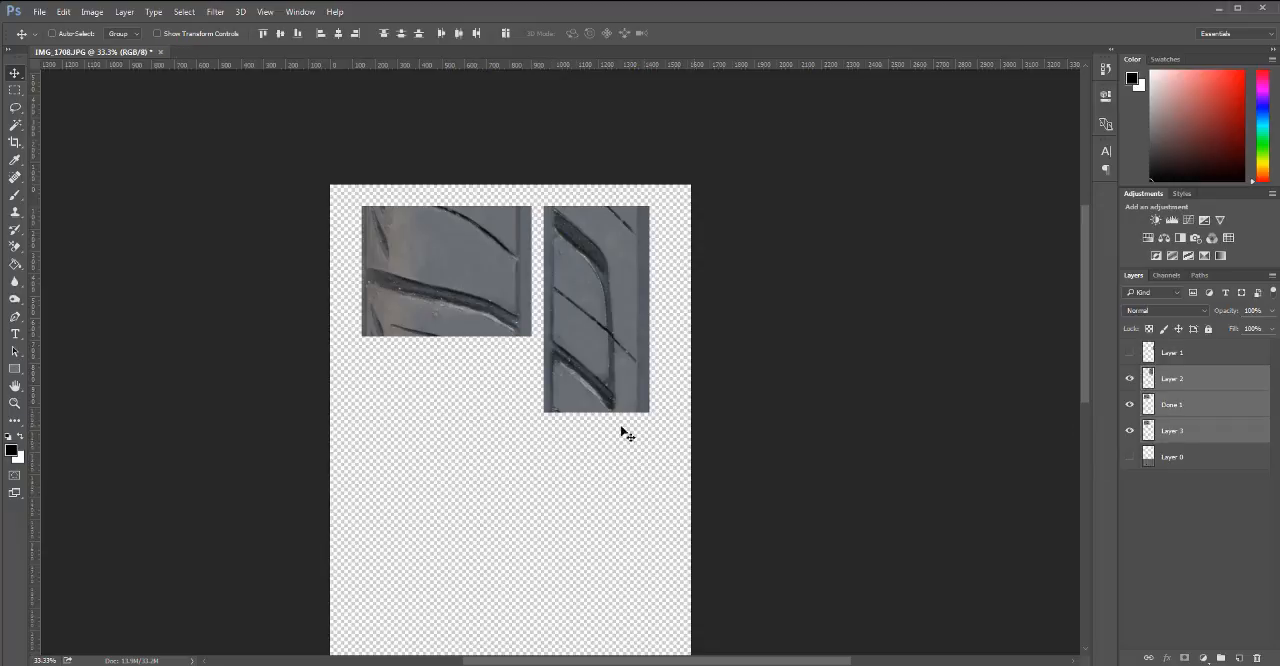
{"action": "left_click_drag", "start_coordinate": [580, 433], "coordinate": [555, 420]}
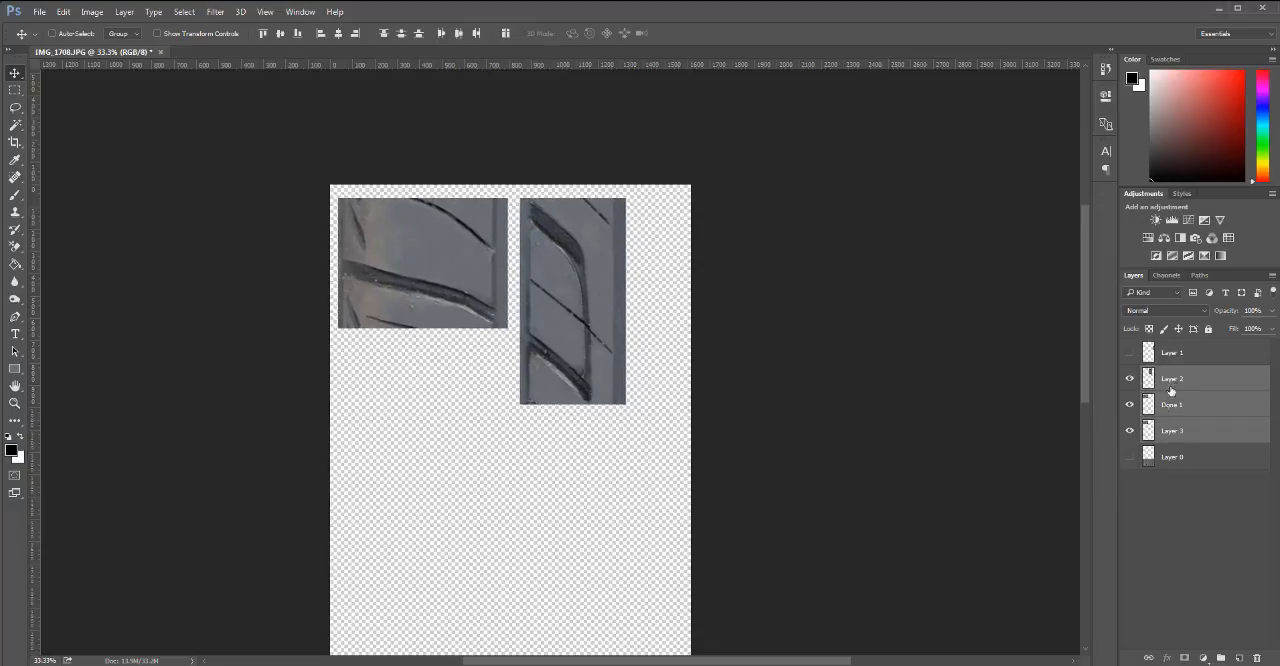
Shift Layer 2 slightly closer to the first section and hide Done 1 and Layer 3.
{"action": "left_click", "coordinate": [1178, 383]}
{"action": "left_click_drag", "start_coordinate": [612, 349], "coordinate": [609, 349]}
{"action": "left_click", "coordinate": [1130, 404]}
{"action": "left_click", "coordinate": [1130, 430]}
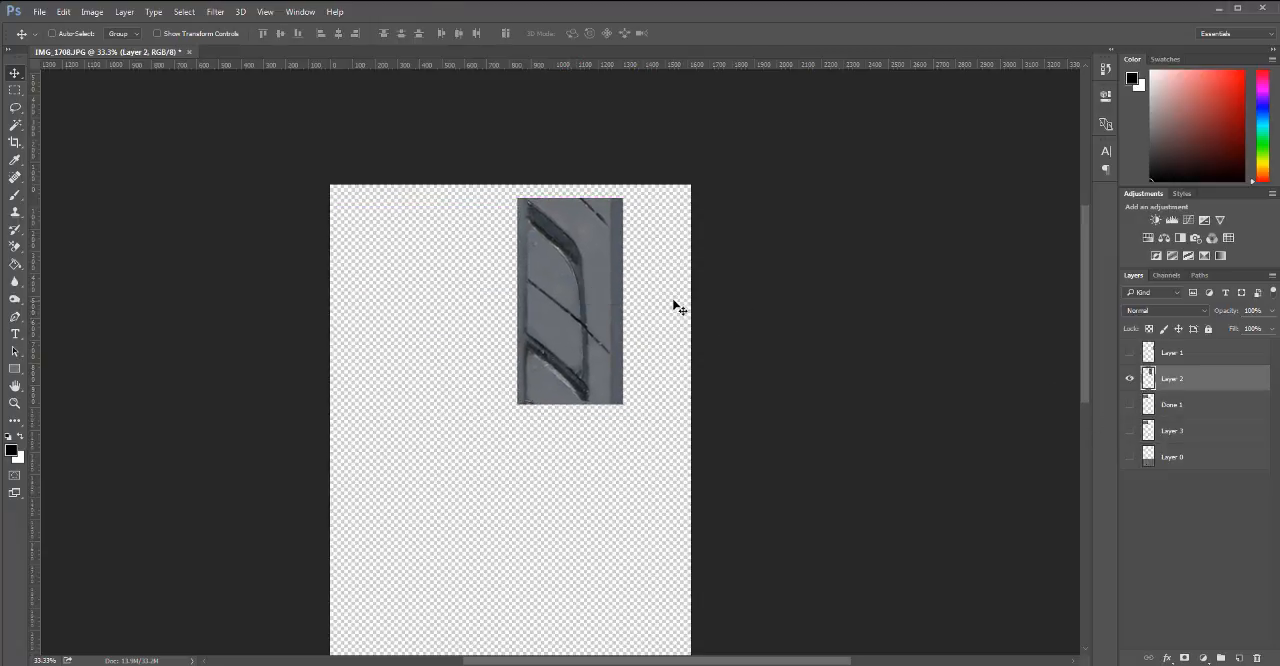
Test Layer 2's tiling with a duplicate stacked directly below it and undo the duplication.
{"action": "left_click_drag", "start_coordinate": [565, 263], "coordinate": [576, 474], "text": "alt"}
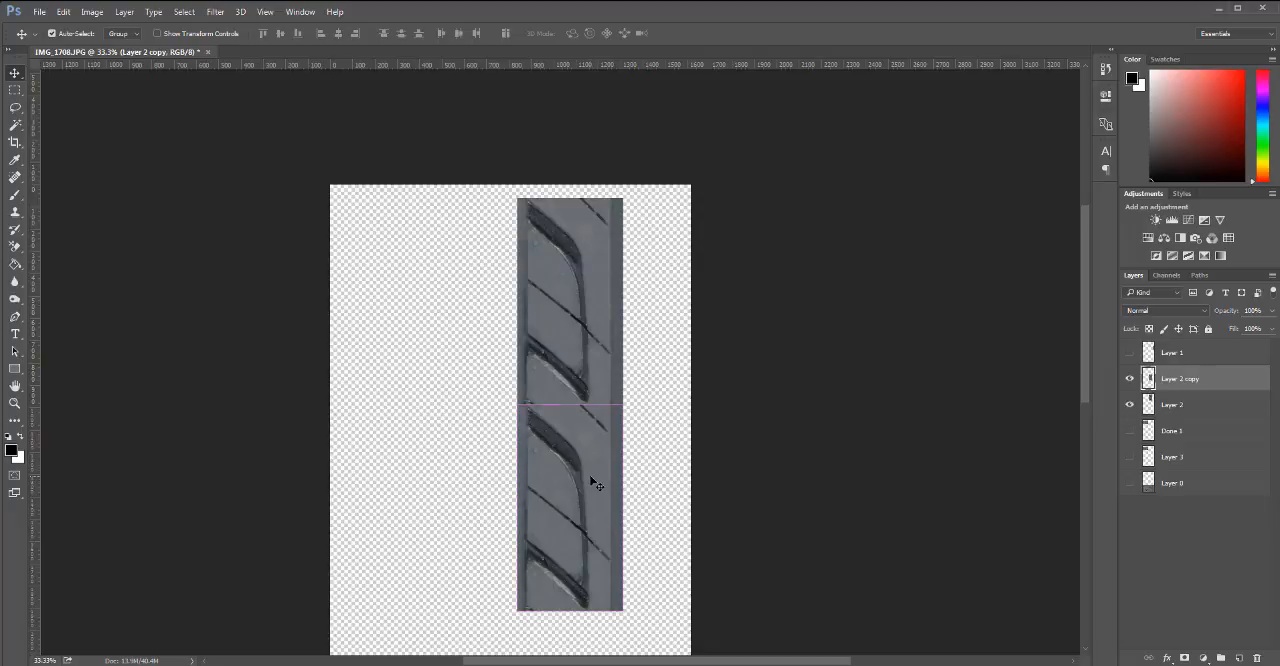
{"action": "key", "text": "ctrl+z"}
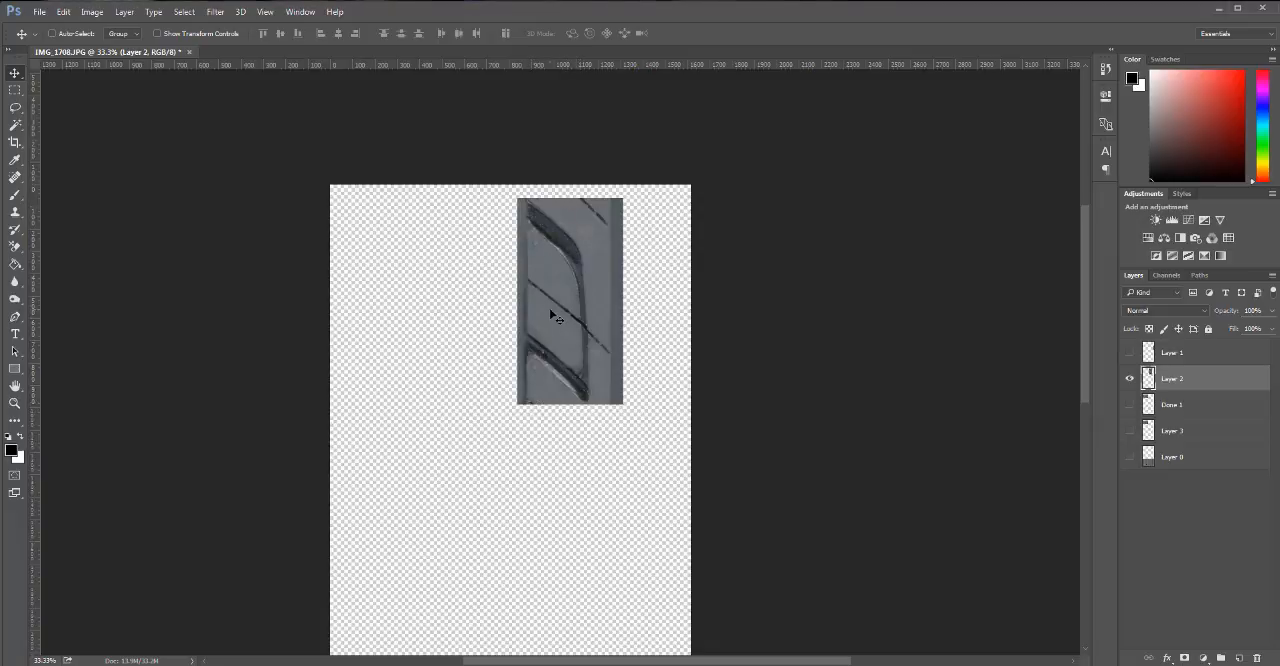
Clone over the lower-left corner of the rib section on a duplicate of Layer 2, keeping the original Layer 2 hidden.
{"action": "key", "text": "s"}
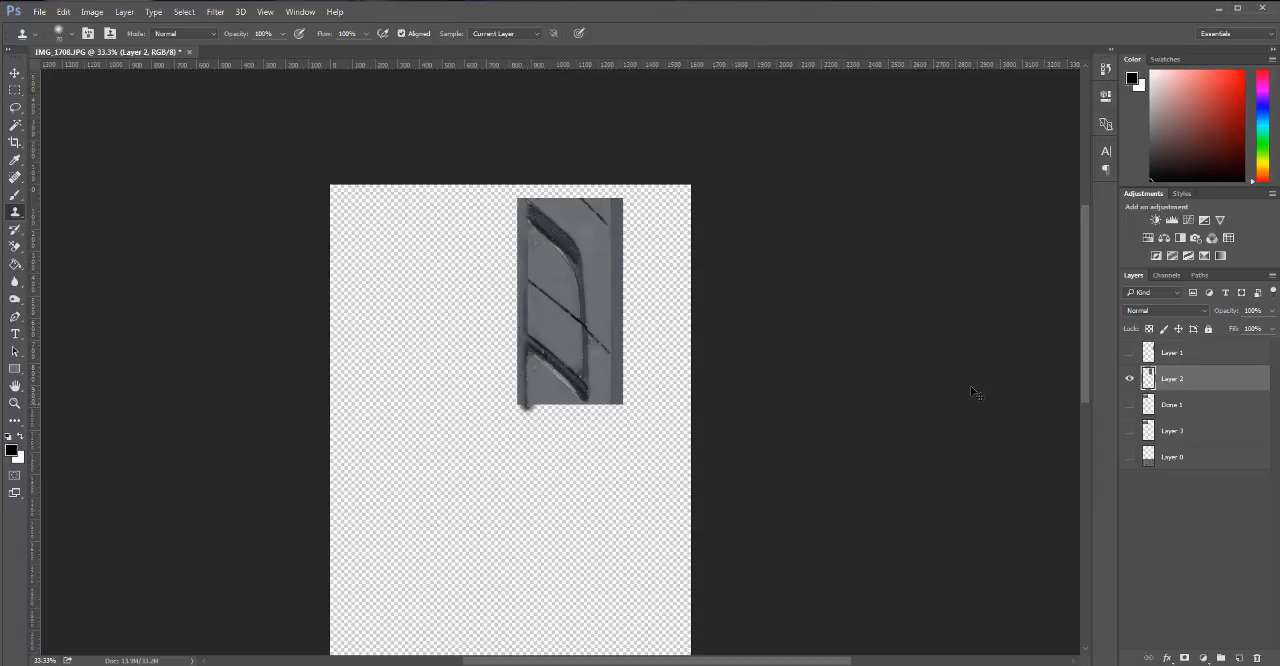
{"action": "key", "text": "ctrl+z"}
{"action": "left_click_drag", "start_coordinate": [1193, 380], "coordinate": [1238, 658]}
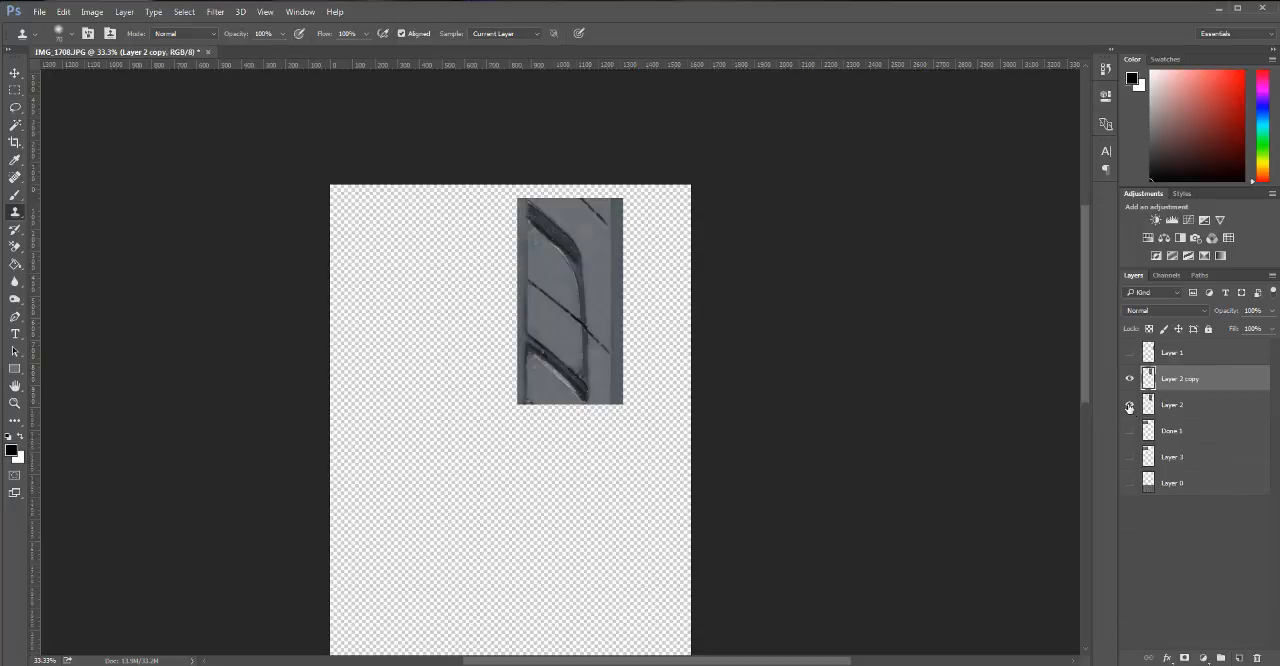
{"action": "left_click", "coordinate": [1129, 404]}
Trim Layer 2 copy to Layer 2's outline and clear the selection.
{"action": "left_click", "coordinate": [1149, 405], "text": "ctrl"}
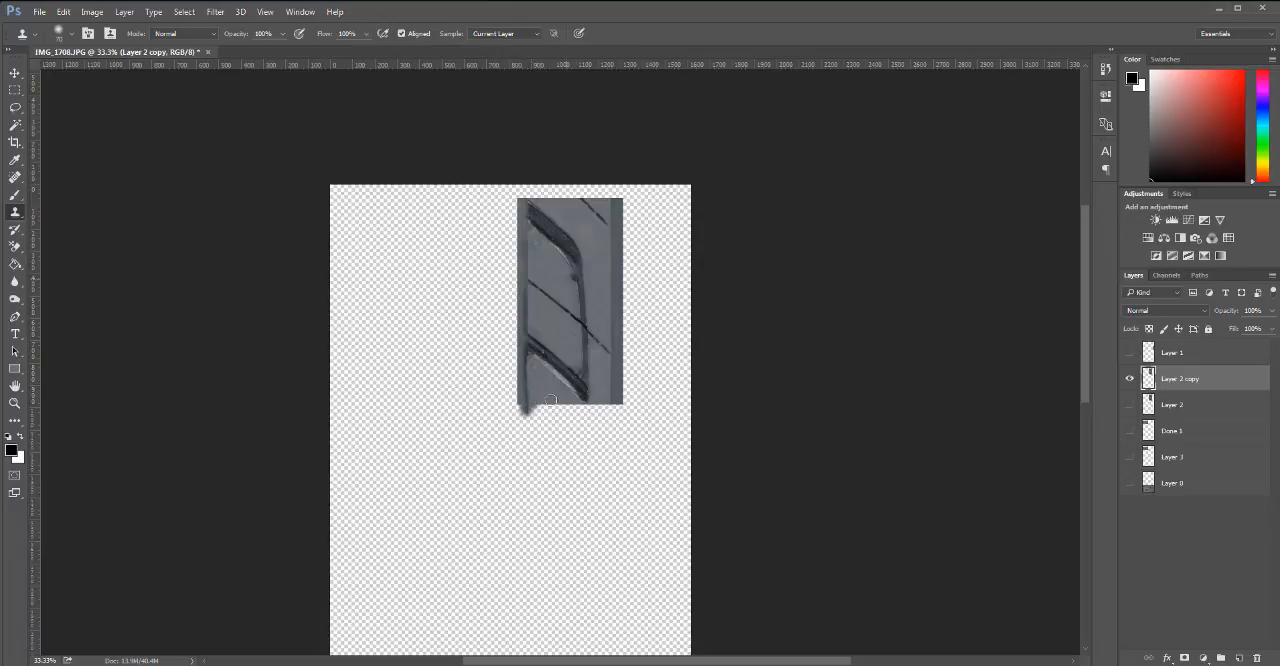
{"action": "left_click", "coordinate": [1151, 405], "text": "ctrl"}
{"action": "key", "text": "ctrl+shift+i"}
{"action": "key", "text": "Delete"}
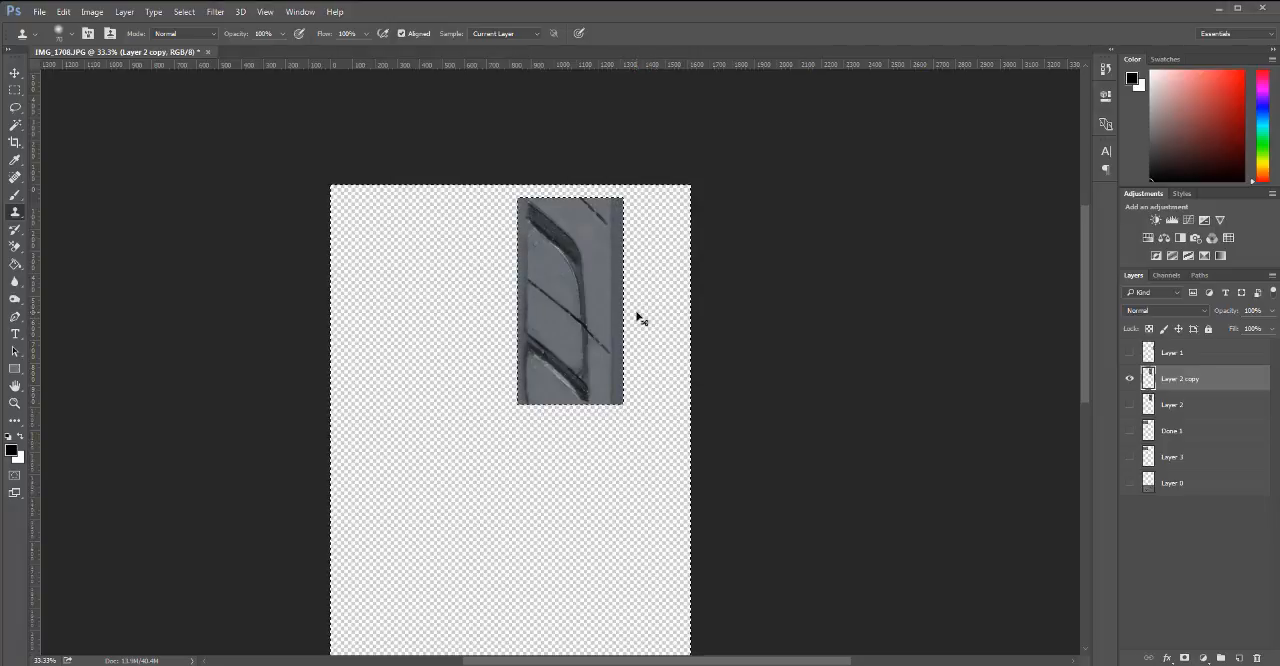
{"action": "key", "text": "ctrl+d"}
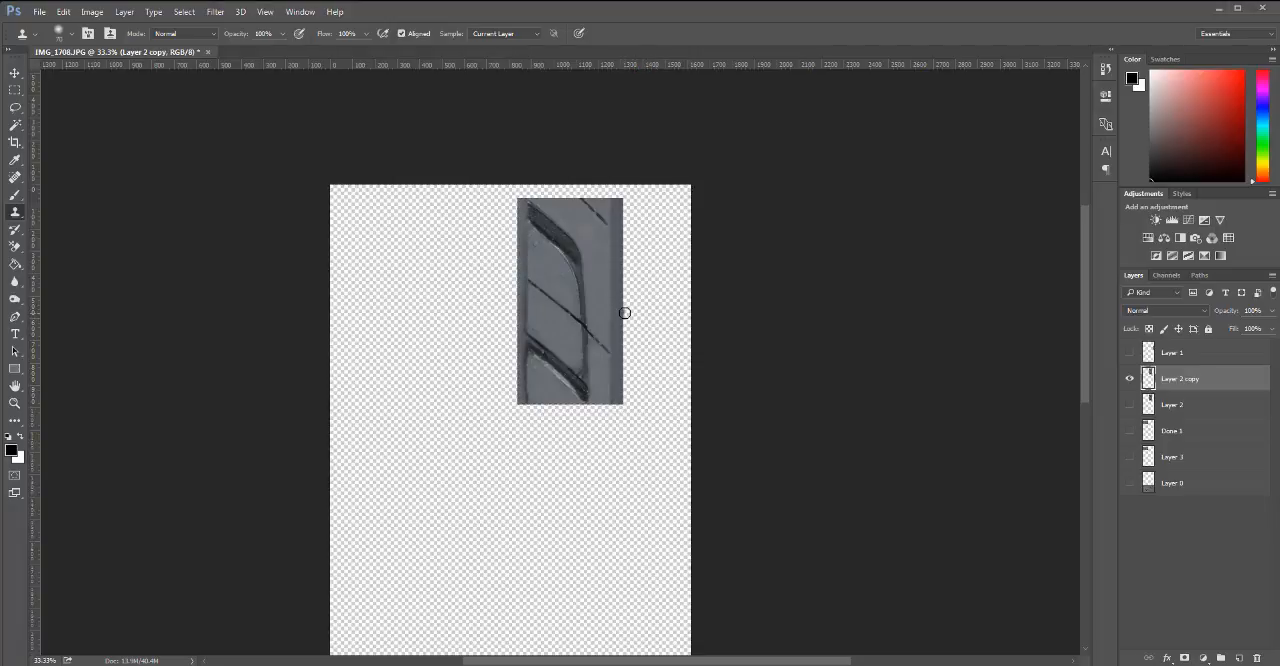
Delete the hidden Layer 2 and stack a duplicate of Layer 2 copy directly below it.
{"action": "left_click_drag", "start_coordinate": [1207, 404], "coordinate": [1257, 657]}
{"action": "key", "text": "v"}
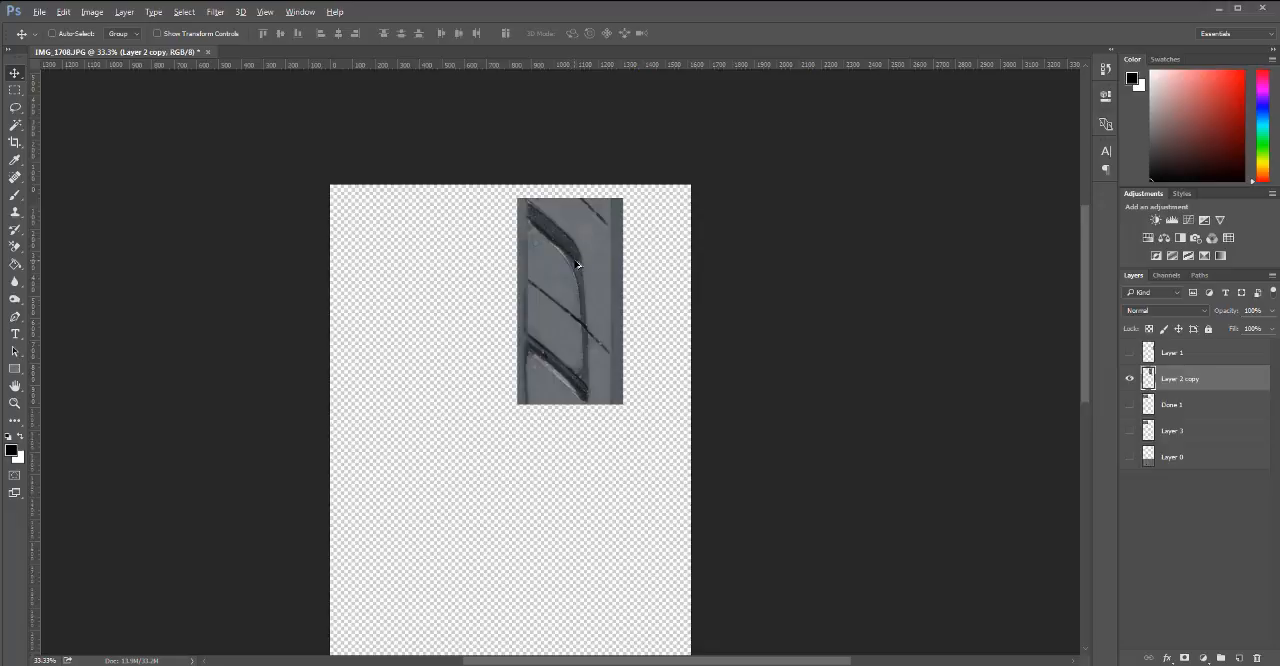
{"action": "left_click_drag", "start_coordinate": [569, 283], "coordinate": [604, 432]}
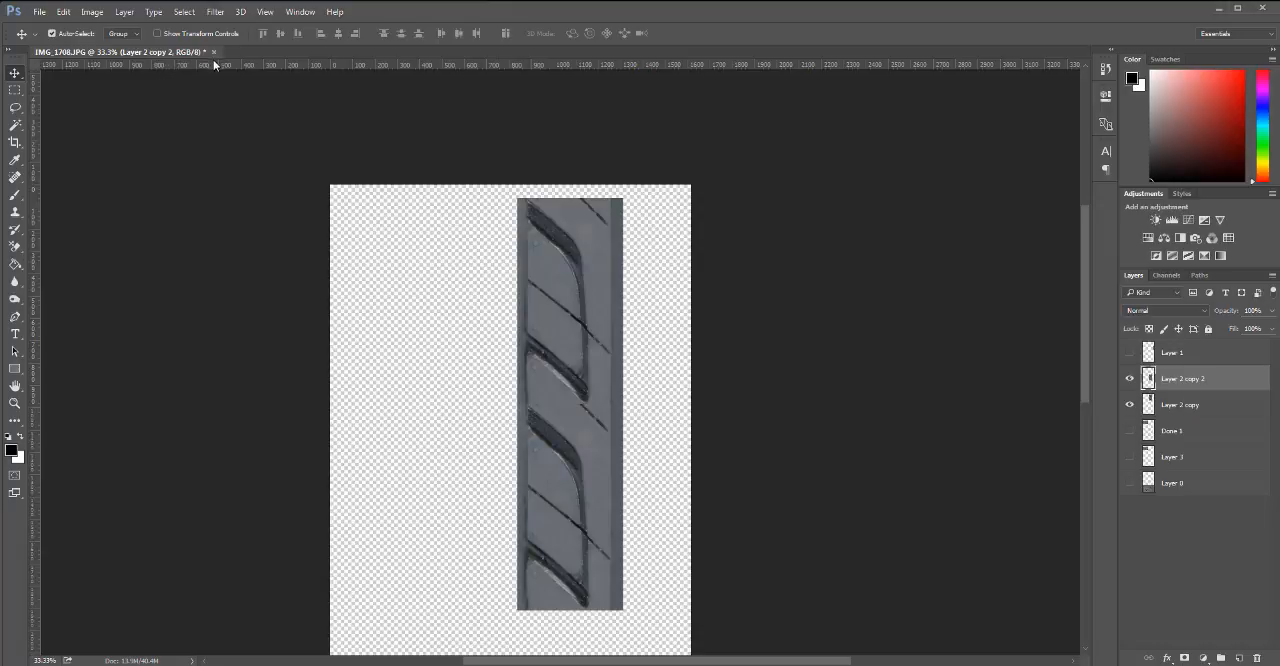
Try to open the source photo IMG_1708.JPG again from the Desktop.
{"action": "key", "text": "ctrl+o"}
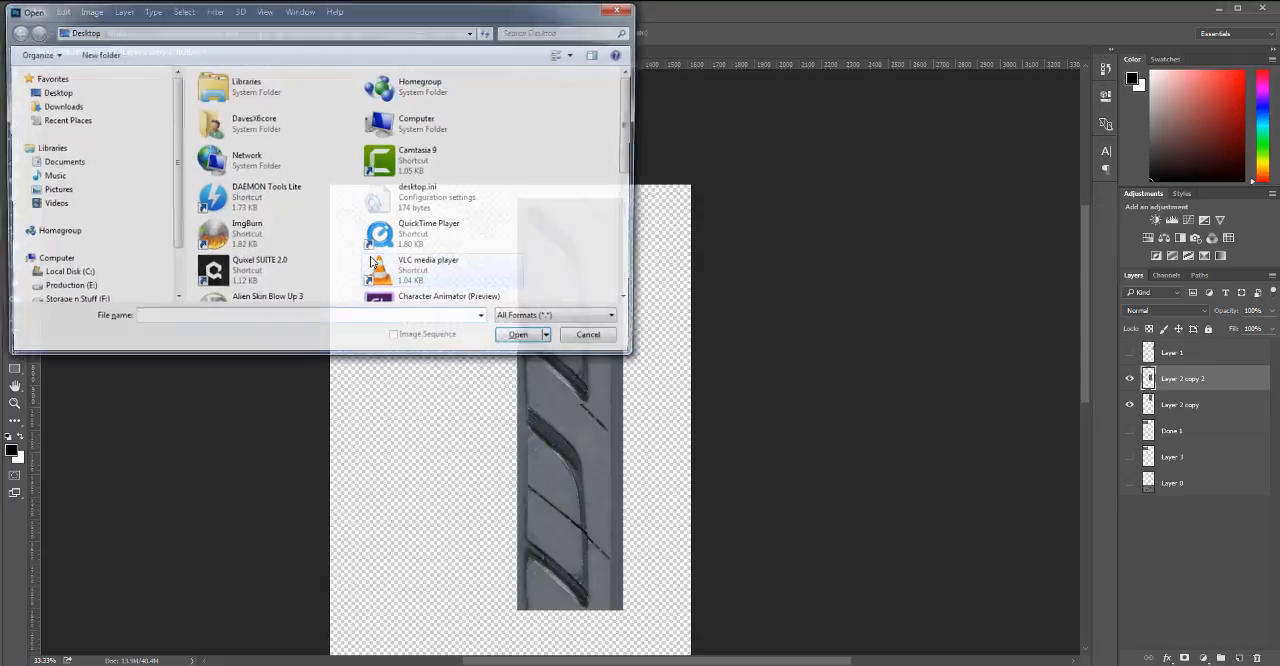
{"action": "left_click_drag", "start_coordinate": [633, 110], "coordinate": [634, 228]}
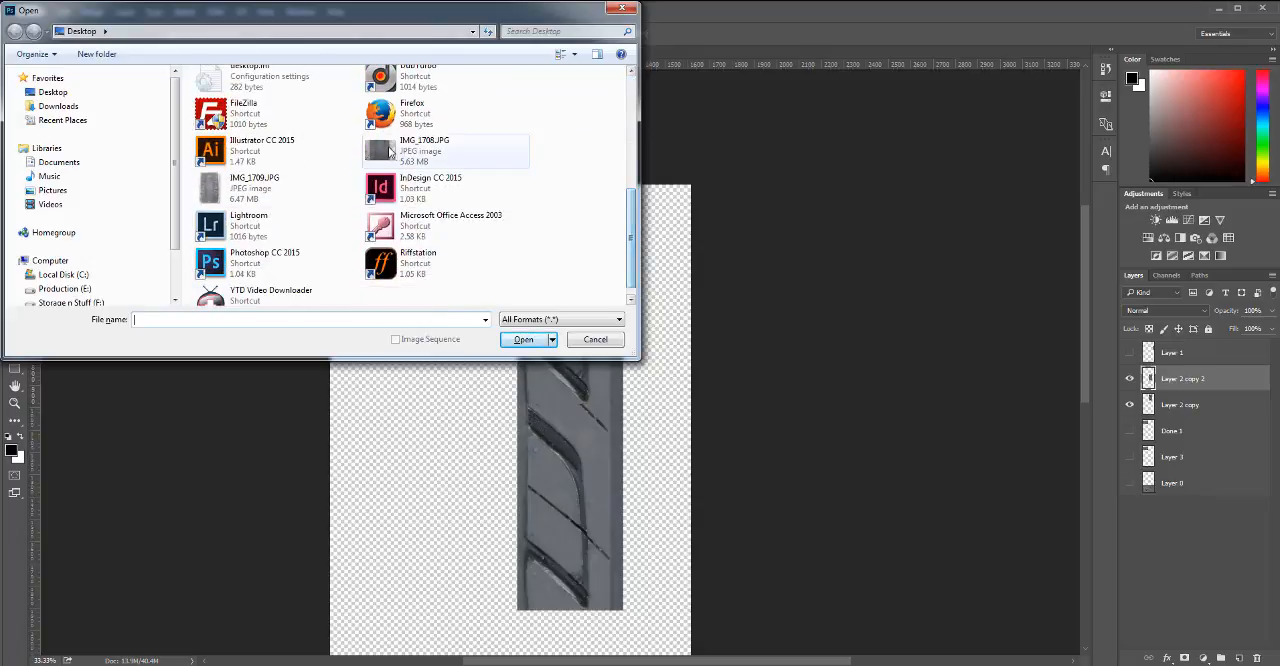
{"action": "double_click", "coordinate": [425, 146]}
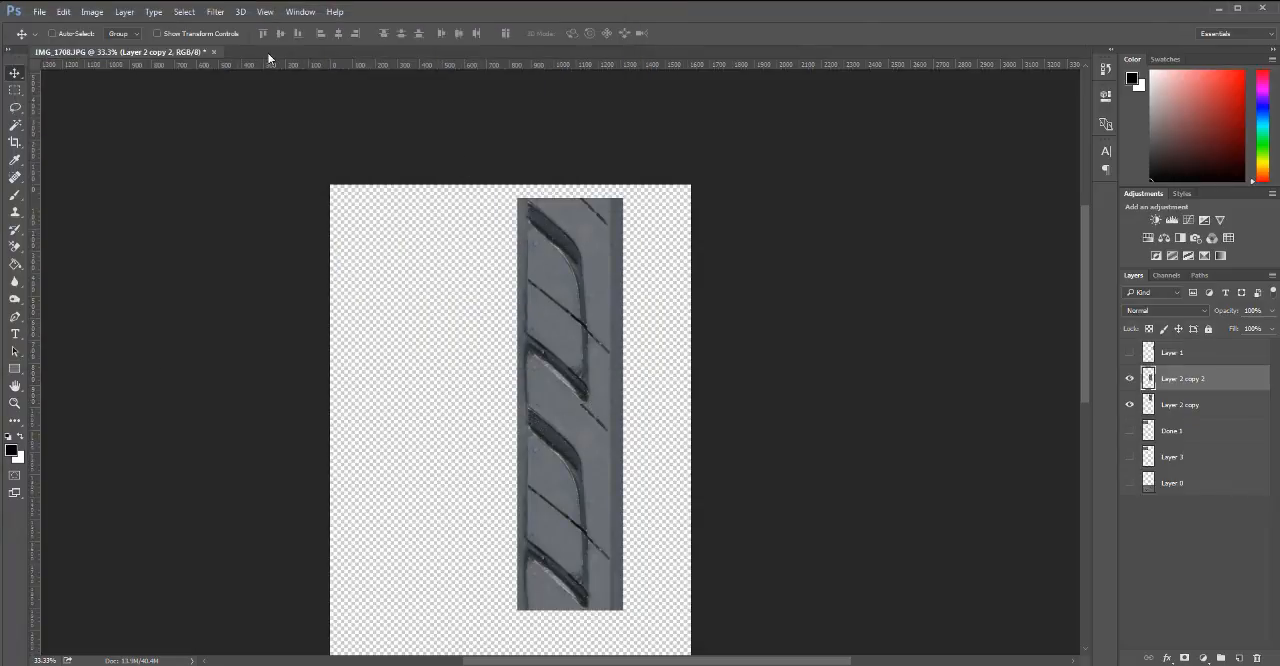
{"action": "left_click_drag", "start_coordinate": [268, 57], "coordinate": [783, 194]}
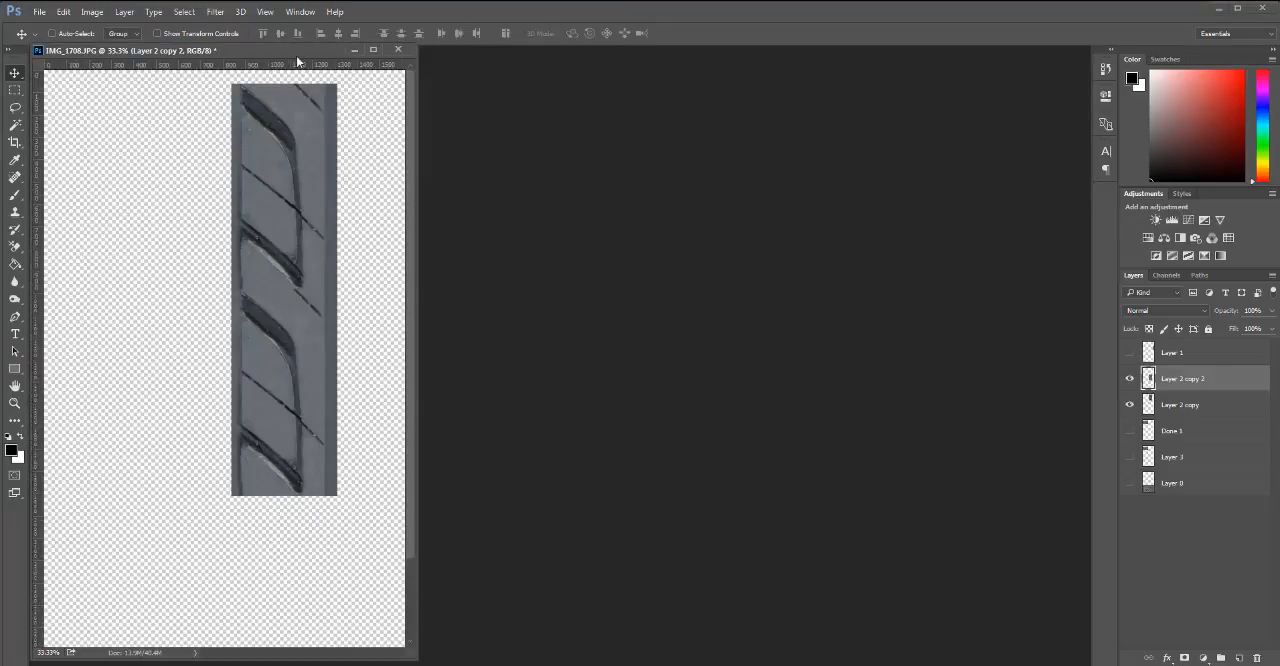
{"action": "left_click_drag", "start_coordinate": [282, 51], "coordinate": [751, 52]}
{"action": "double_click", "coordinate": [751, 52]}
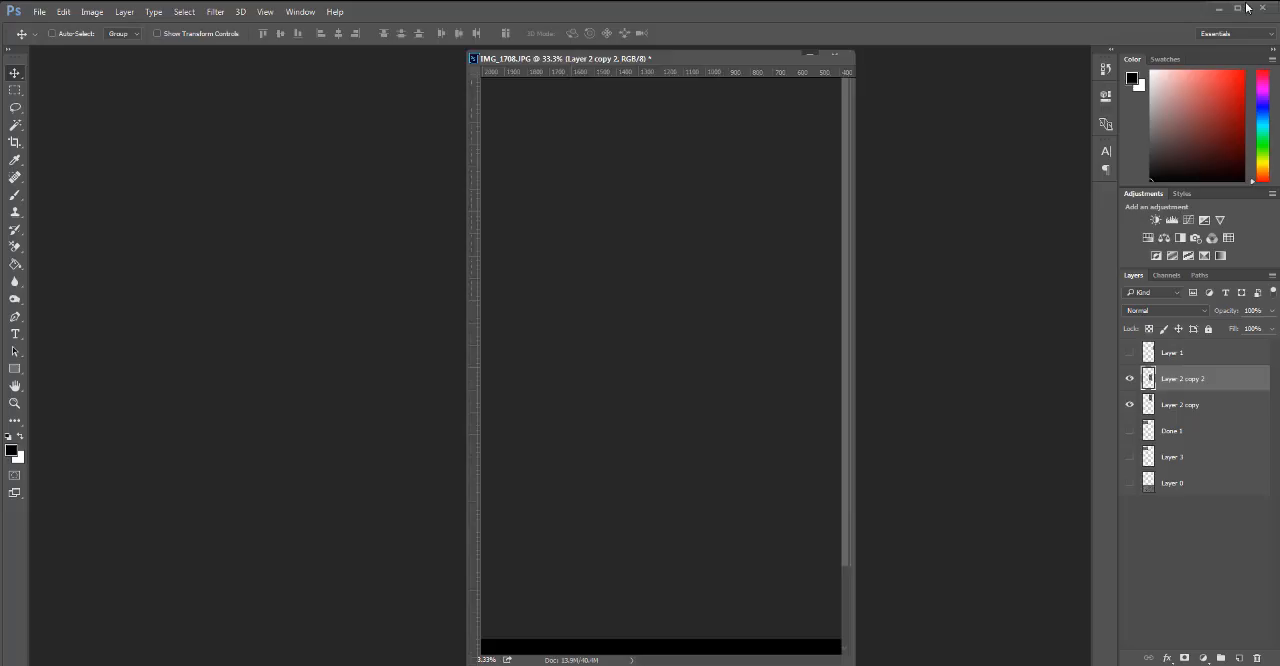
{"action": "left_click", "coordinate": [1240, 4]}
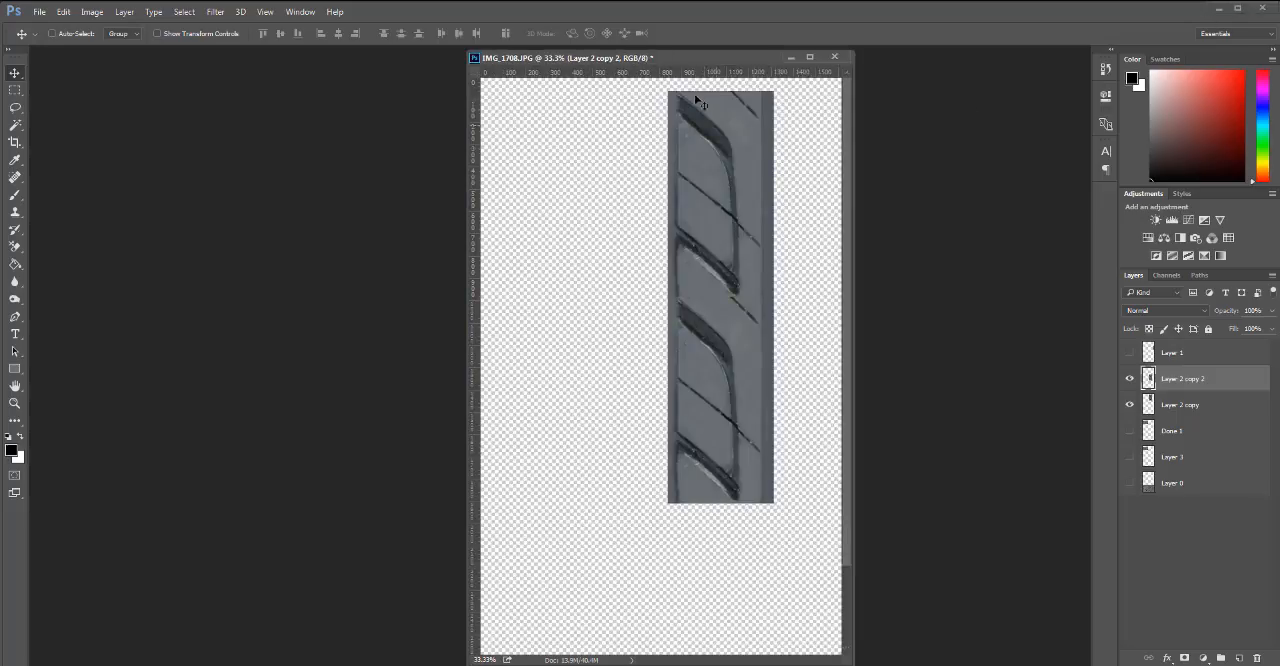
{"action": "left_click_drag", "start_coordinate": [668, 61], "coordinate": [835, 54]}
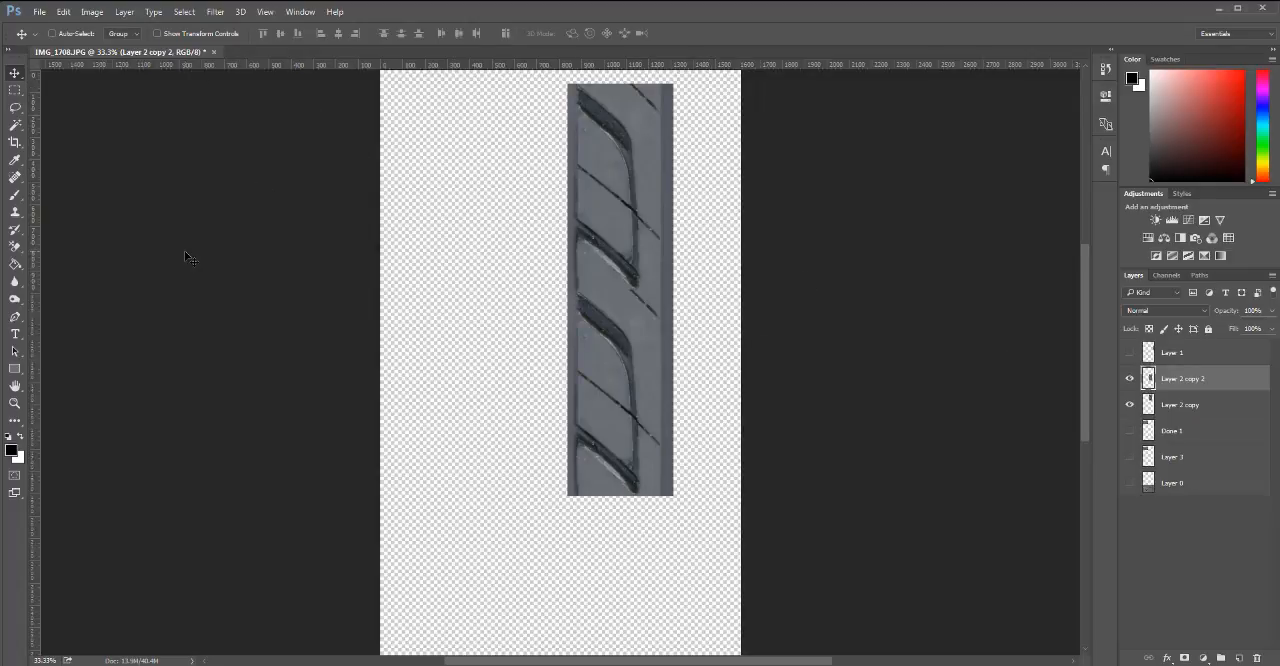
{"action": "key", "text": "ctrl+o"}
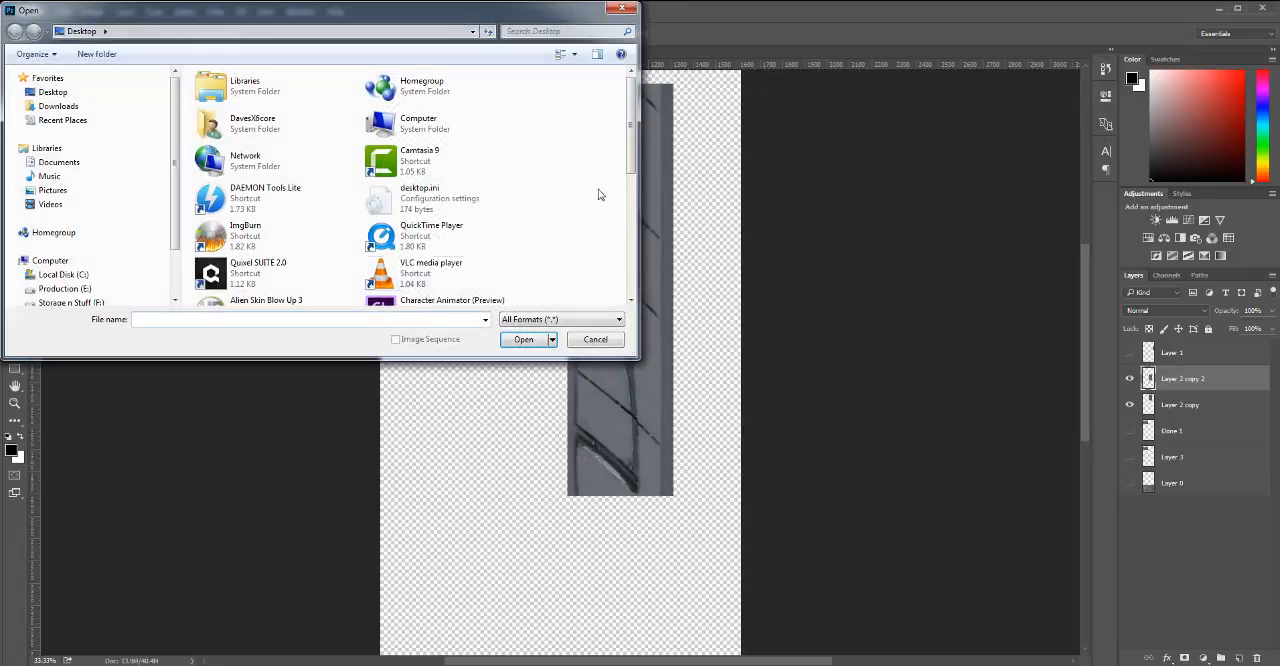
{"action": "left_click_drag", "start_coordinate": [632, 115], "coordinate": [636, 243]}
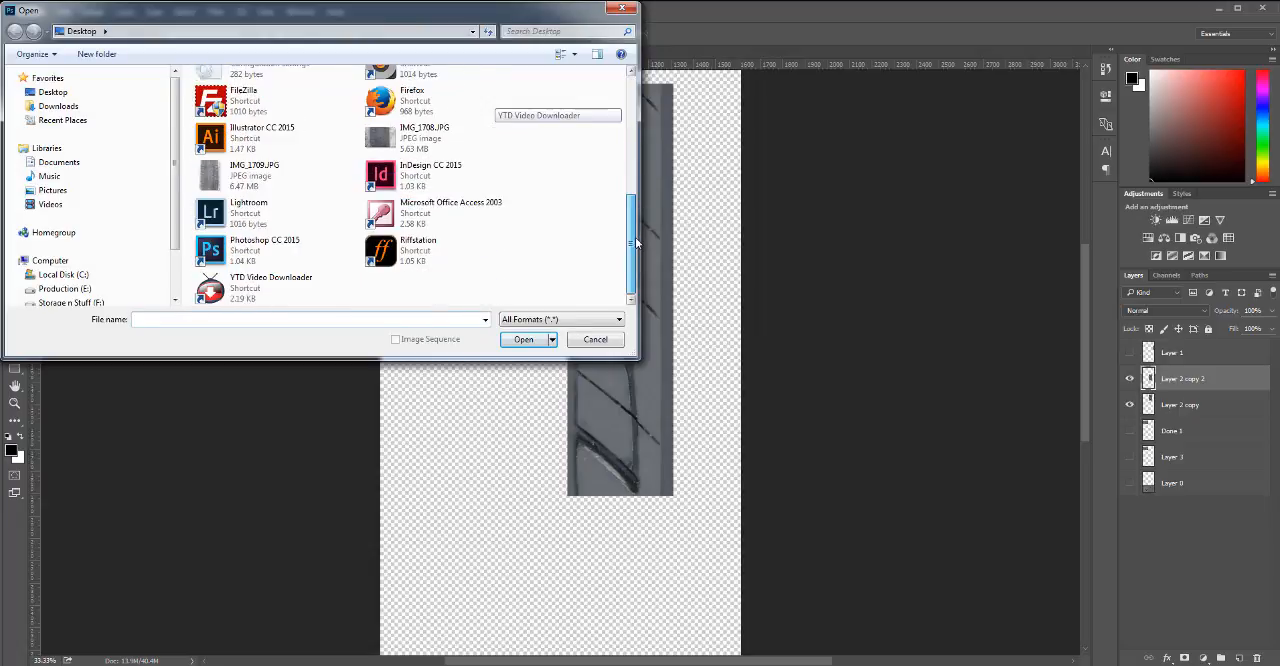
{"action": "double_click", "coordinate": [390, 148]}
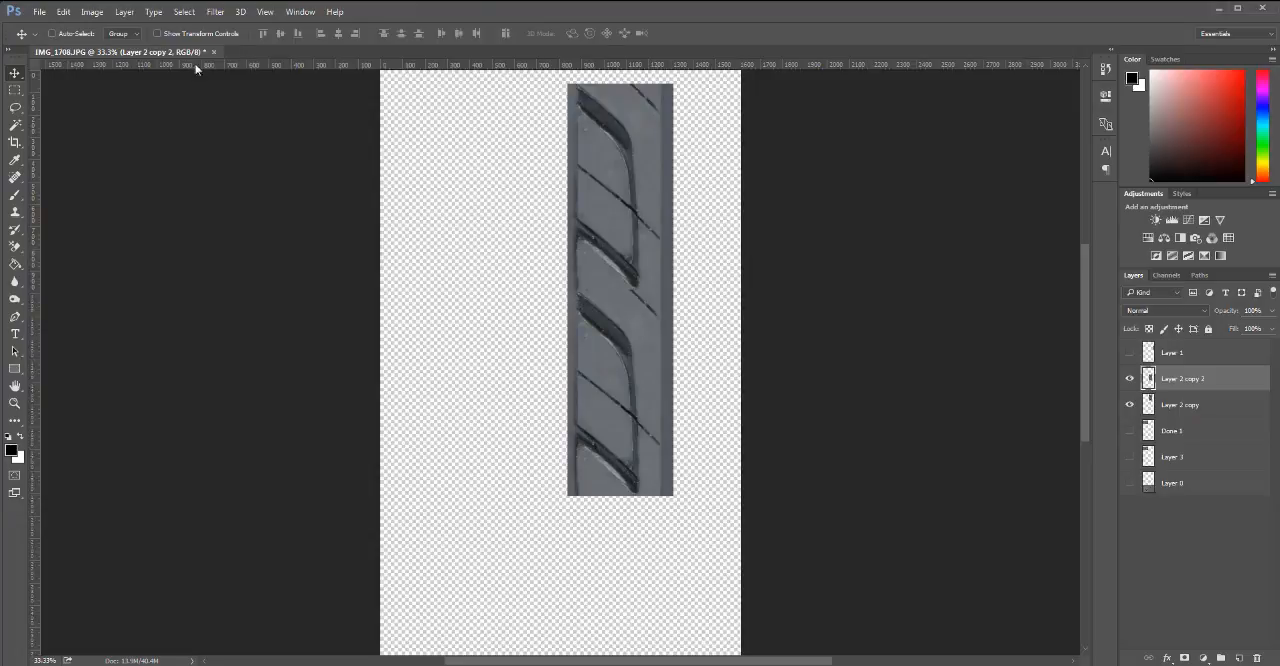
Open the tire photo IMG_1709.JPG from the Desktop, examine its tread ribs up close, and close the photo.
{"action": "key", "text": "ctrl"}
{"action": "key", "text": "ctrl+o"}
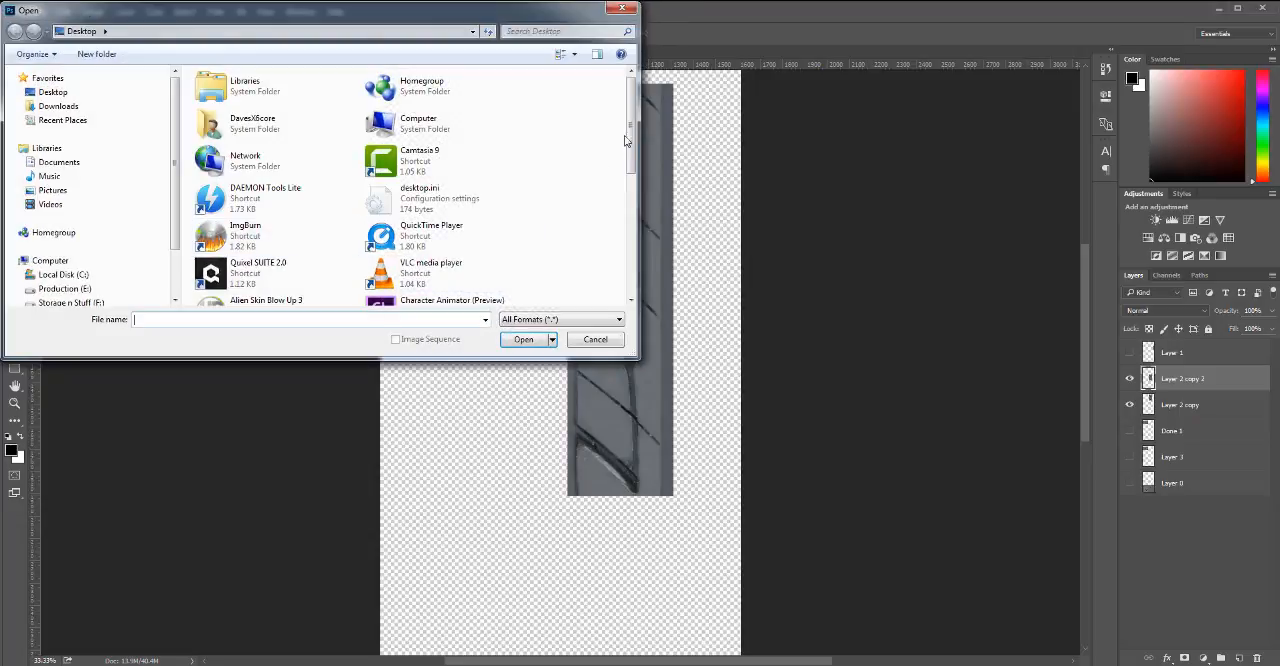
{"action": "left_click_drag", "start_coordinate": [638, 128], "coordinate": [638, 229]}
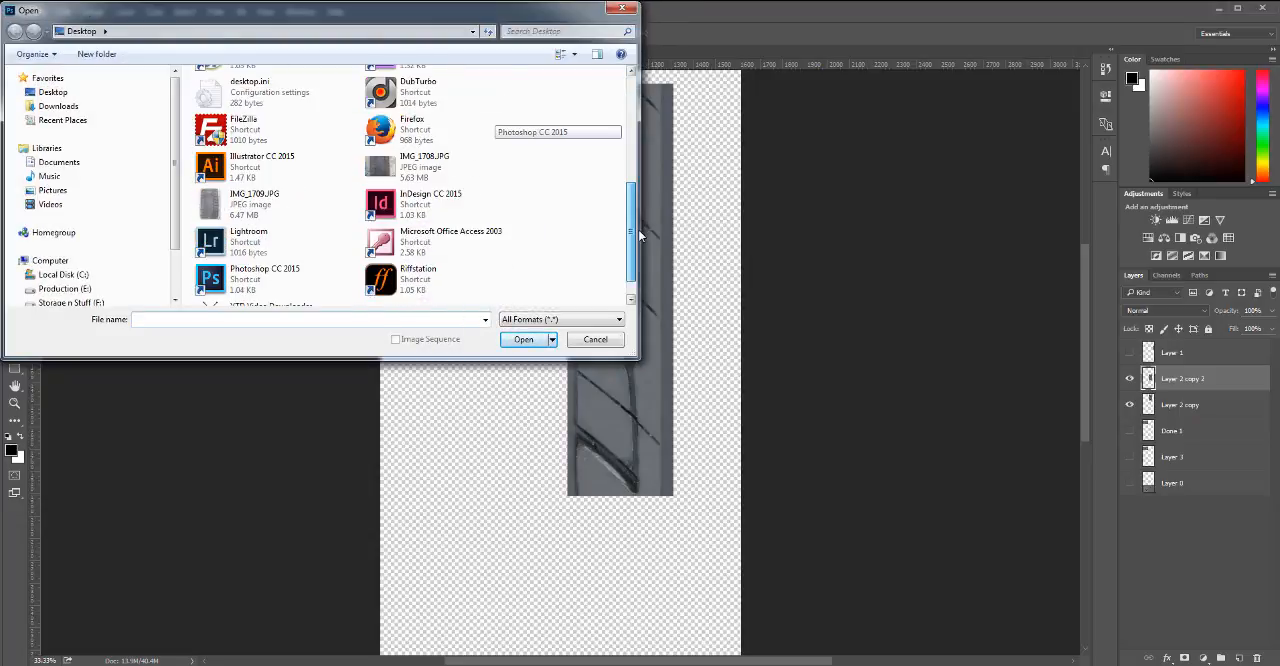
{"action": "double_click", "coordinate": [262, 212]}
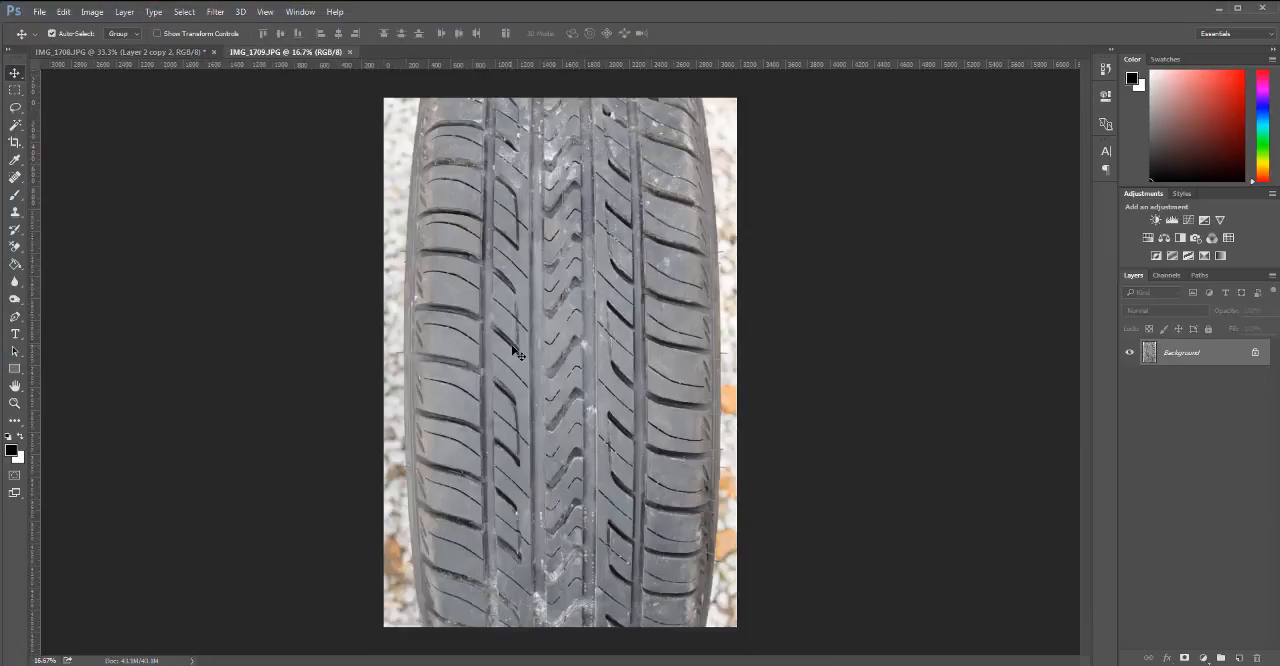
{"action": "key", "text": "ctrl+plus"}
{"action": "key", "text": "ctrl+plus"}
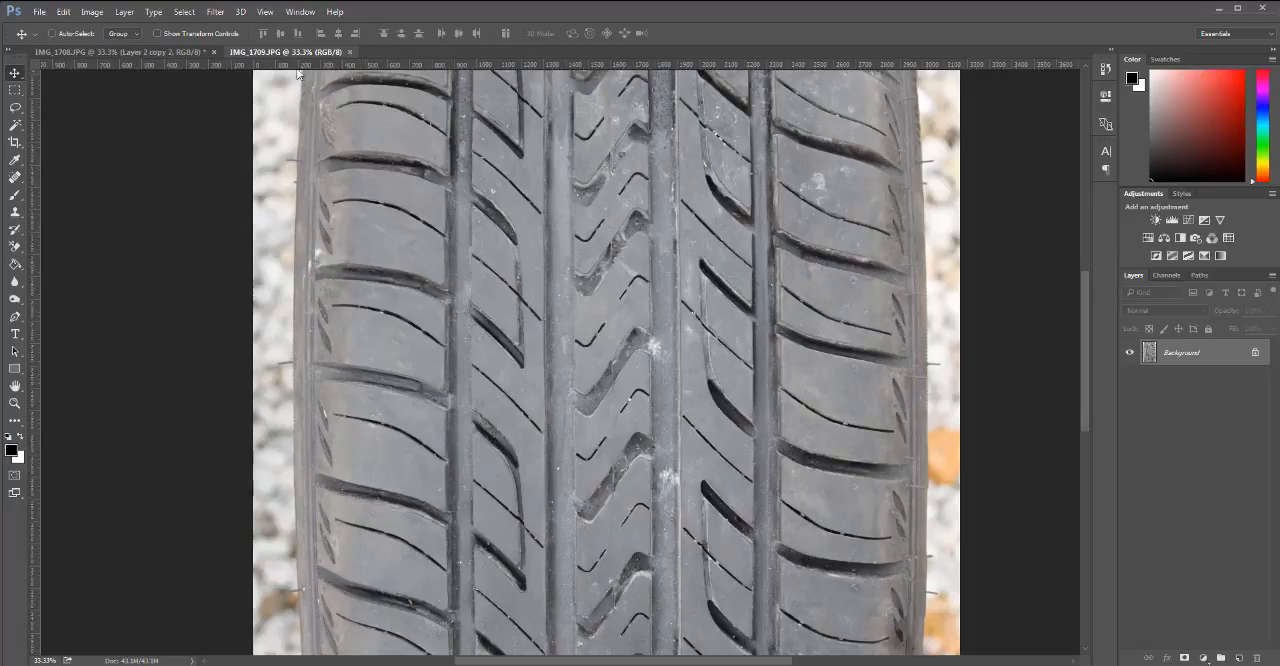
{"action": "left_click", "coordinate": [351, 52]}
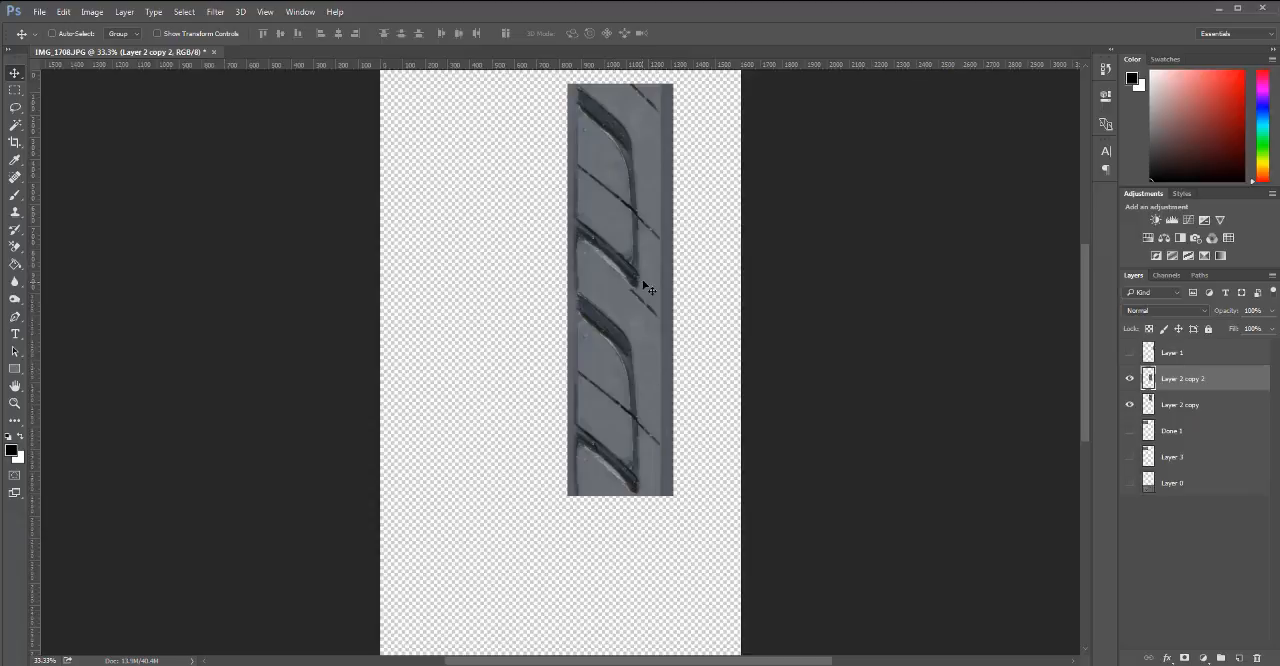
Delete the lower duplicate and clone out the thin groove at the section's upper-right corner on a fresh duplicate, keeping Layer 2 copy hidden.
{"action": "left_click_drag", "start_coordinate": [1211, 378], "coordinate": [1256, 657]}
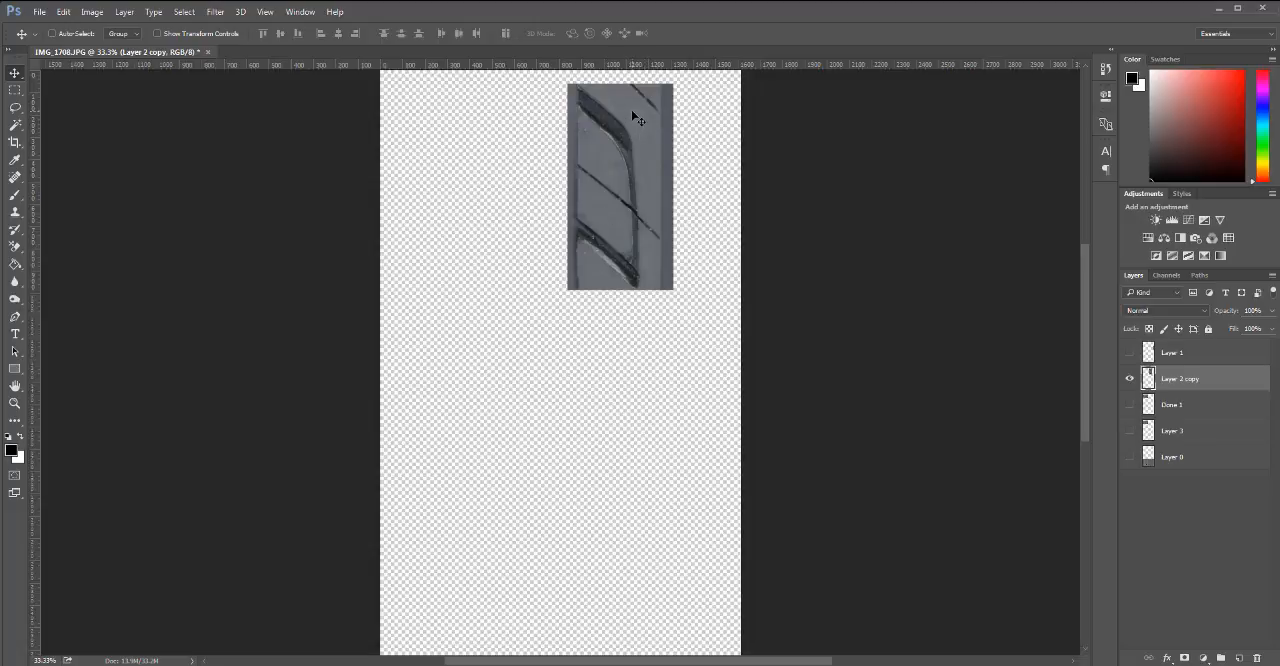
{"action": "key", "text": "s"}
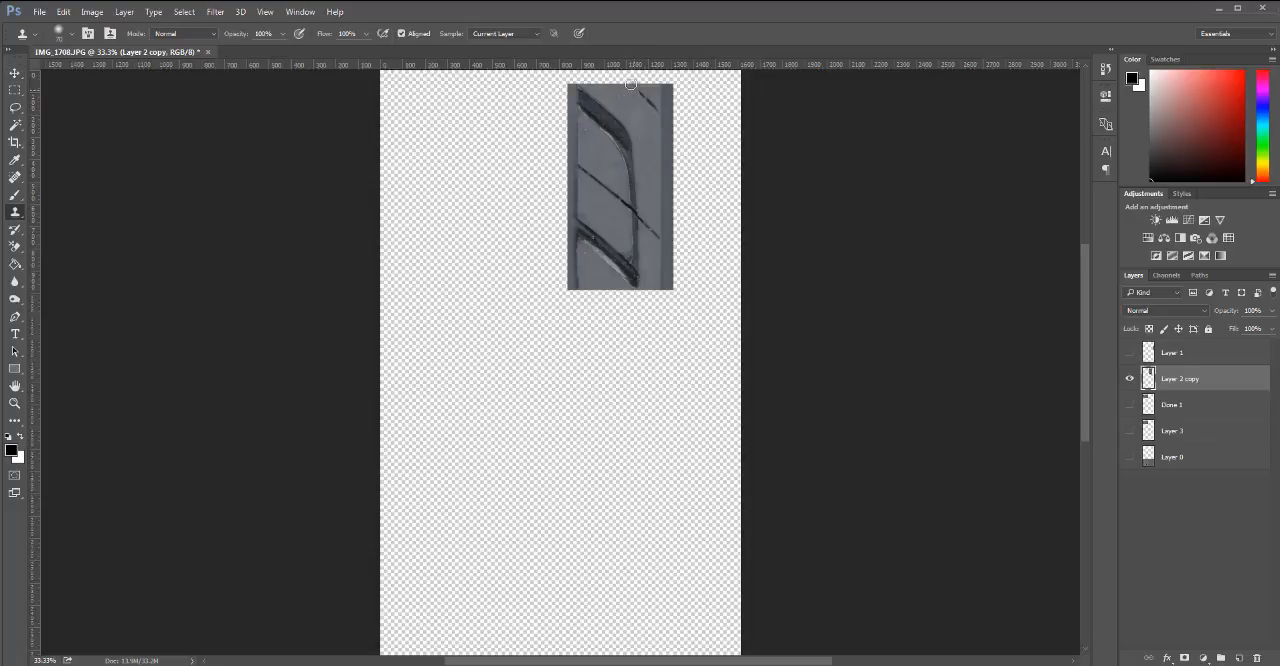
{"action": "key", "text": "ctrl+z"}
{"action": "left_click_drag", "start_coordinate": [1195, 383], "coordinate": [1239, 658]}
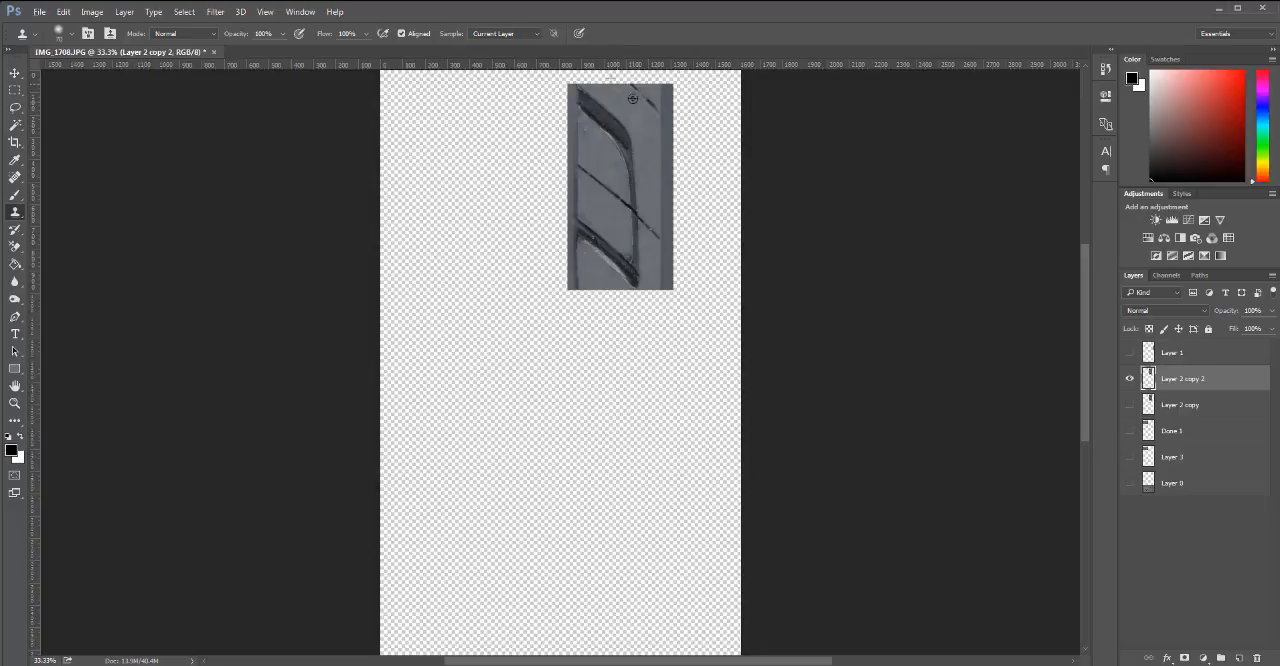
{"action": "left_click_drag", "start_coordinate": [628, 80], "coordinate": [647, 90]}
Trim Layer 2 copy 2 to Layer 2 copy's outline, clear the selection, and delete the hidden Layer 2 copy.
{"action": "left_click", "coordinate": [1148, 404], "text": "ctrl"}
{"action": "key", "text": "ctrl+shift+i"}
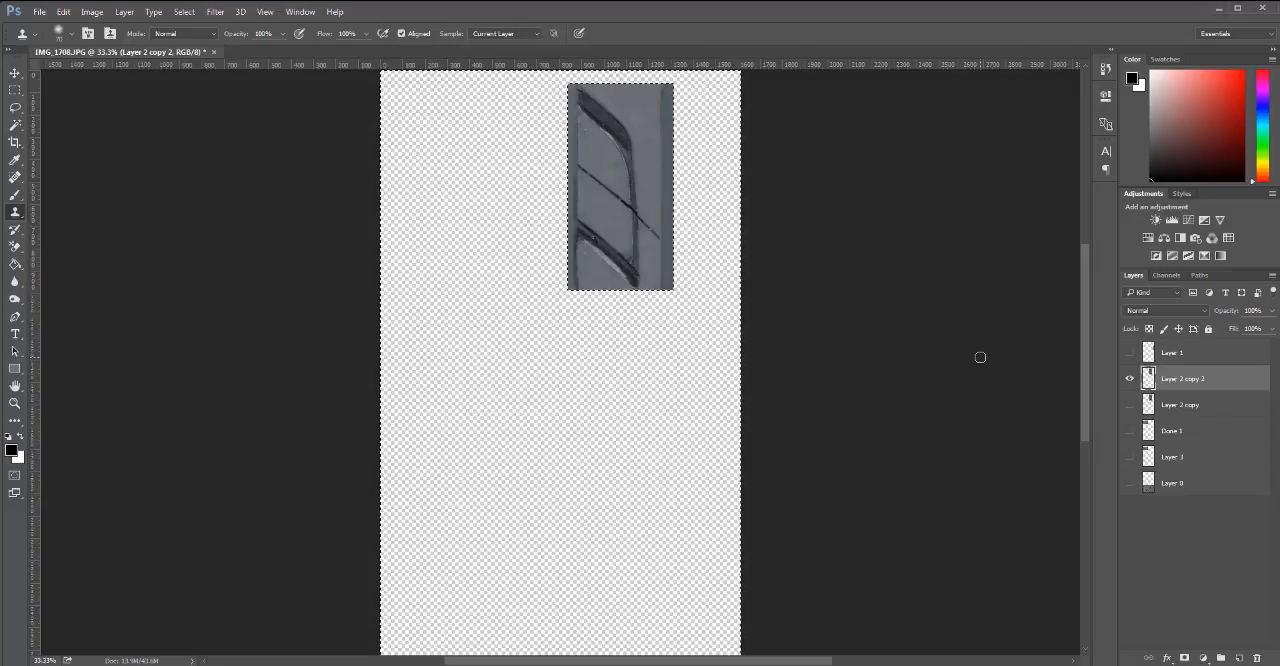
{"action": "key", "text": "ctrl+d"}
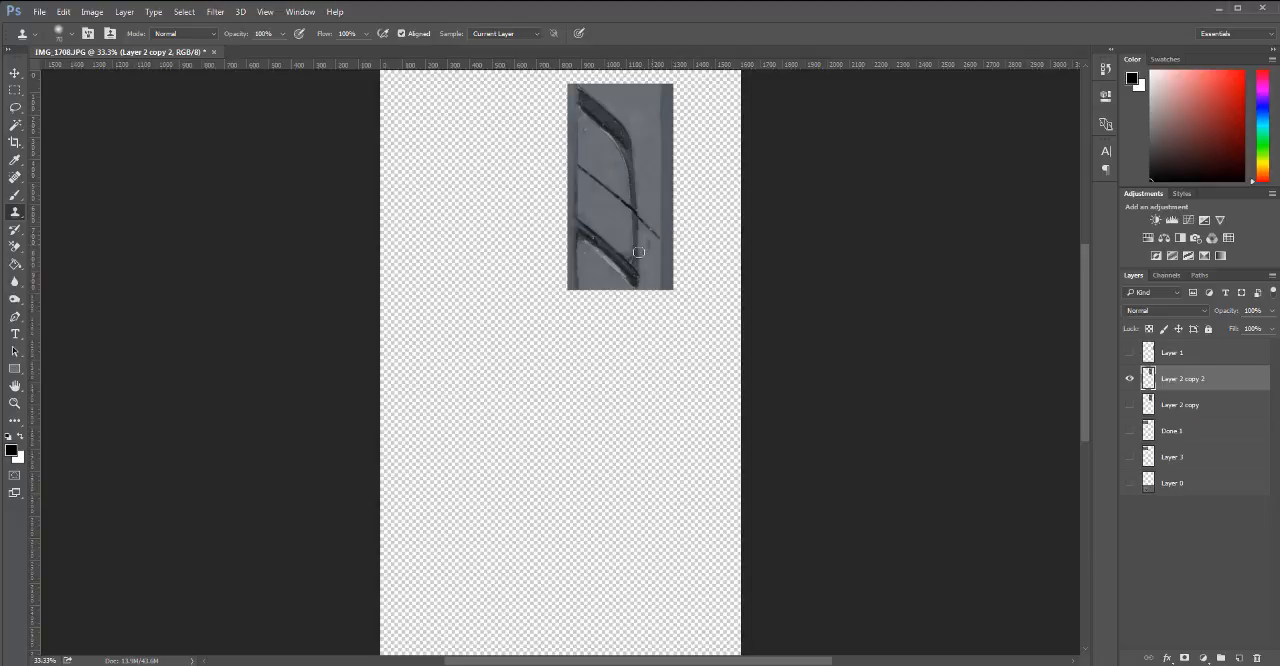
{"action": "key", "text": "h"}
{"action": "left_click_drag", "start_coordinate": [1180, 402], "coordinate": [1257, 658]}
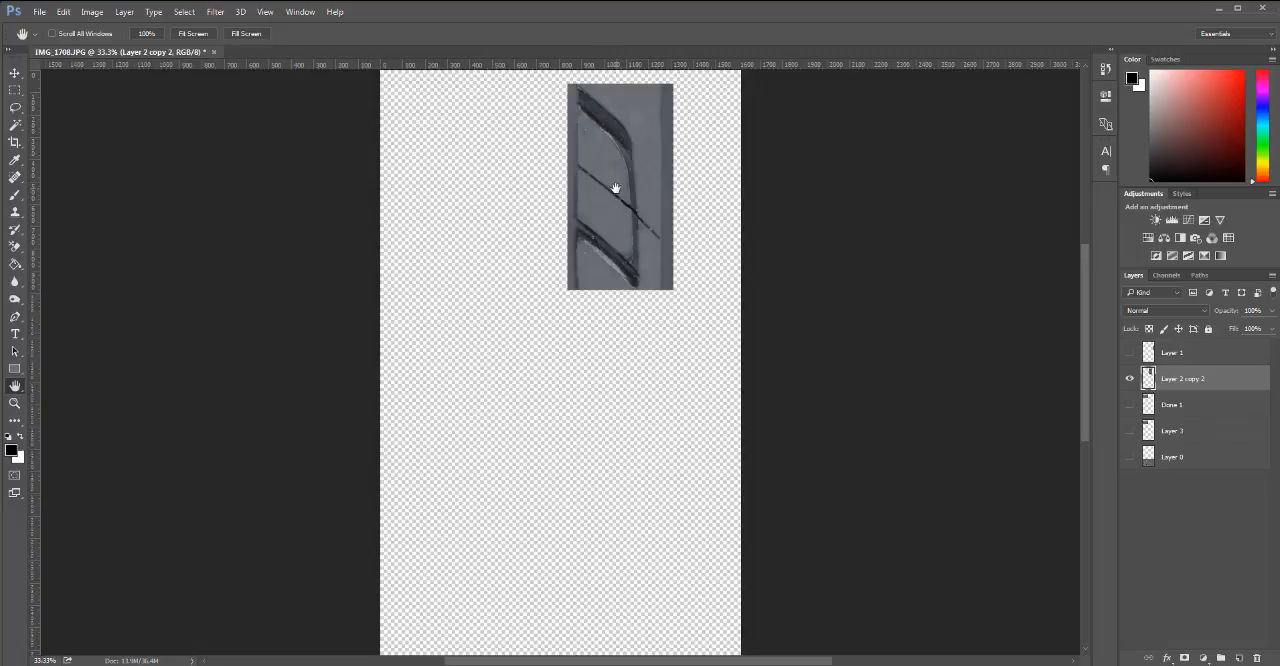
Stack a duplicate of Layer 2 copy 2 directly below it to check the seam, and delete the duplicate.
{"action": "key", "text": "v"}
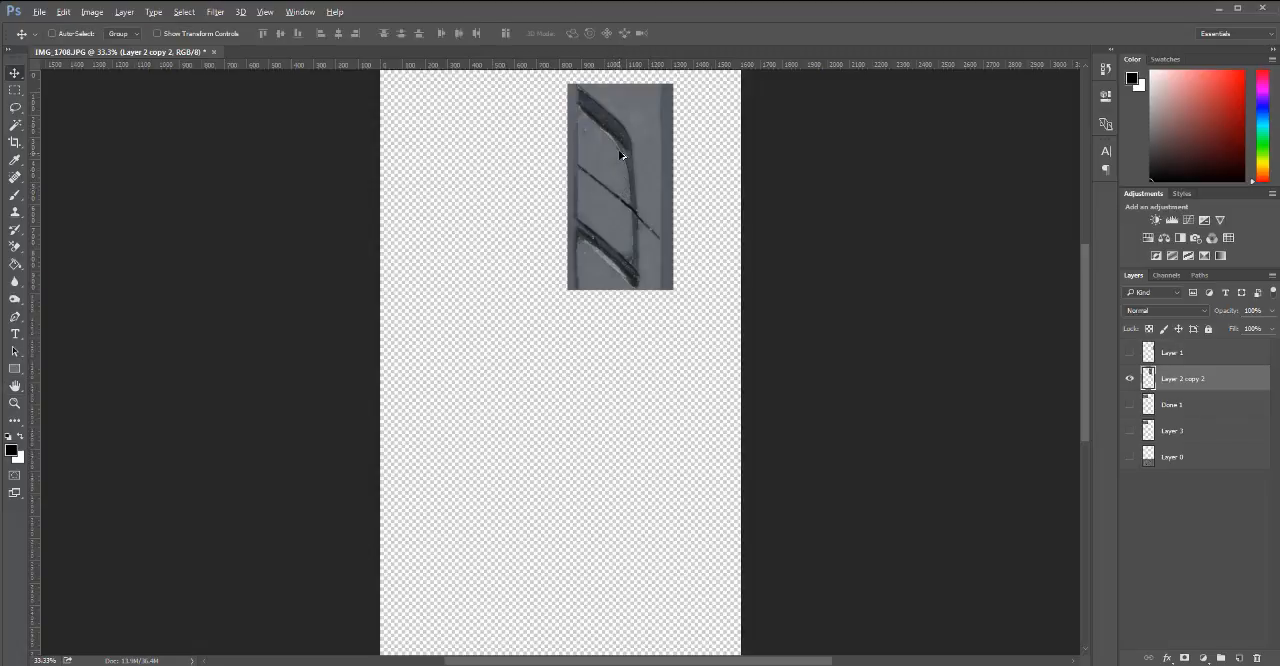
{"action": "left_click_drag", "start_coordinate": [620, 237], "coordinate": [637, 358]}
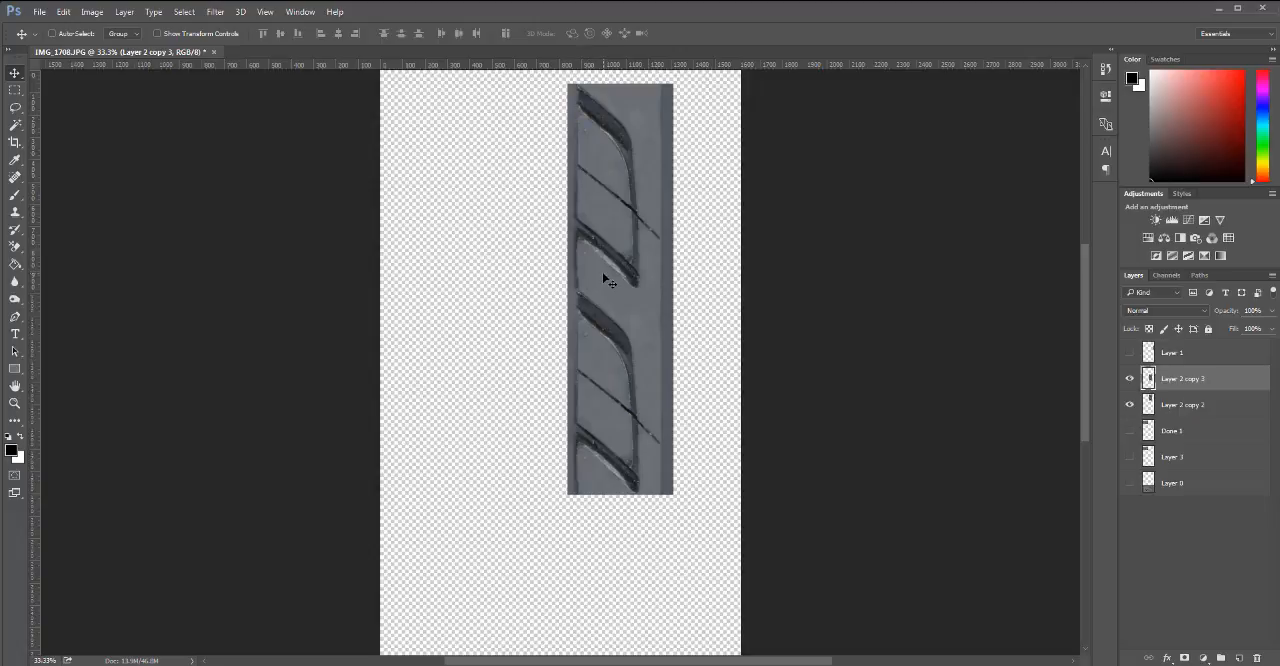
{"action": "key", "text": "ctrl"}
{"action": "left_click_drag", "start_coordinate": [1208, 380], "coordinate": [1257, 658]}
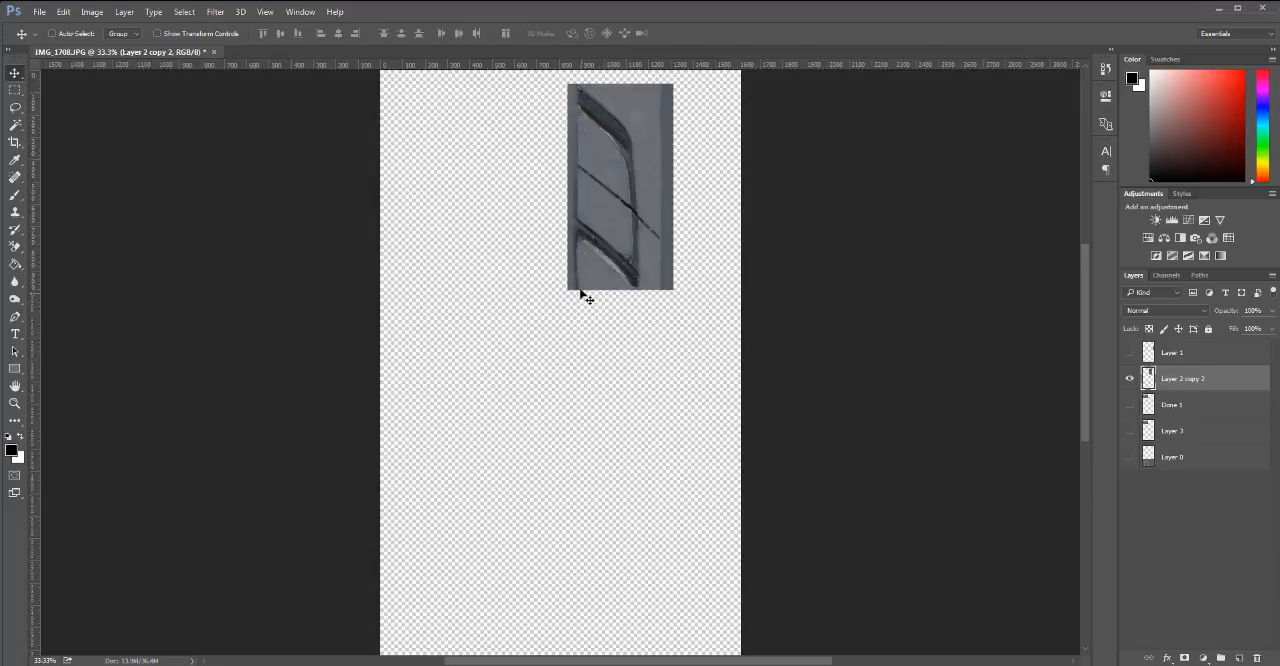
Duplicate Layer 2 copy 2 in place and hide the original layer.
{"action": "left_click", "coordinate": [592, 197], "text": "ctrl"}
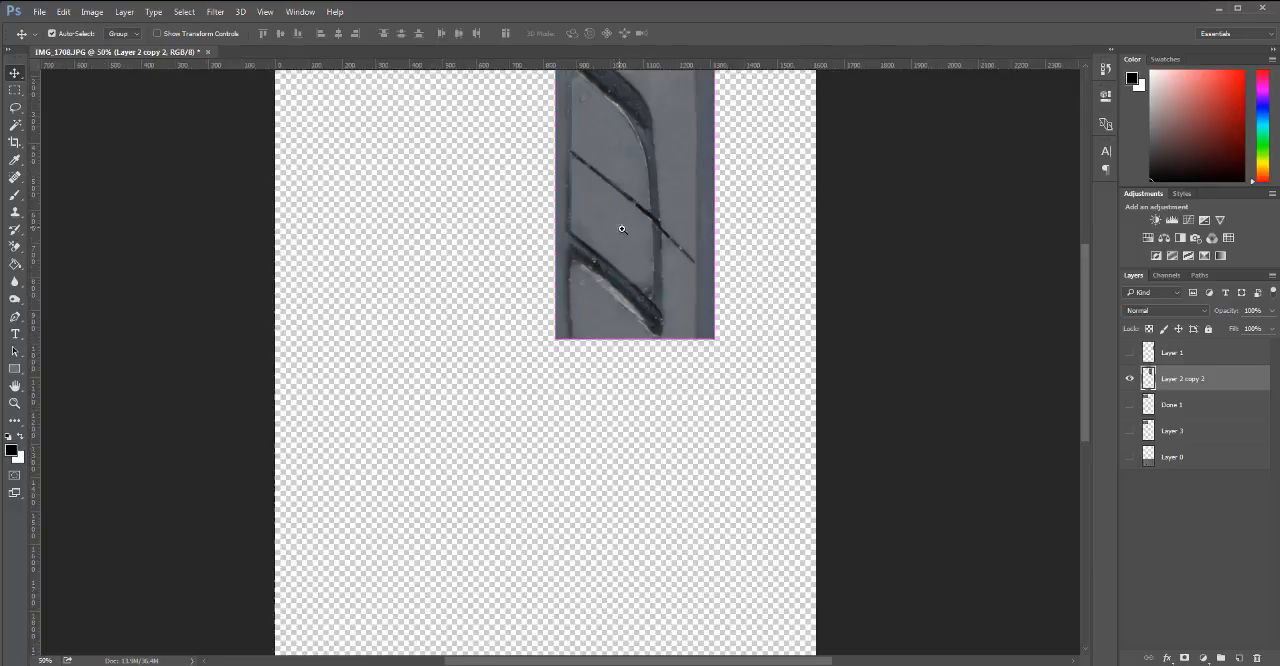
{"action": "left_click_drag", "start_coordinate": [630, 172], "coordinate": [606, 350]}
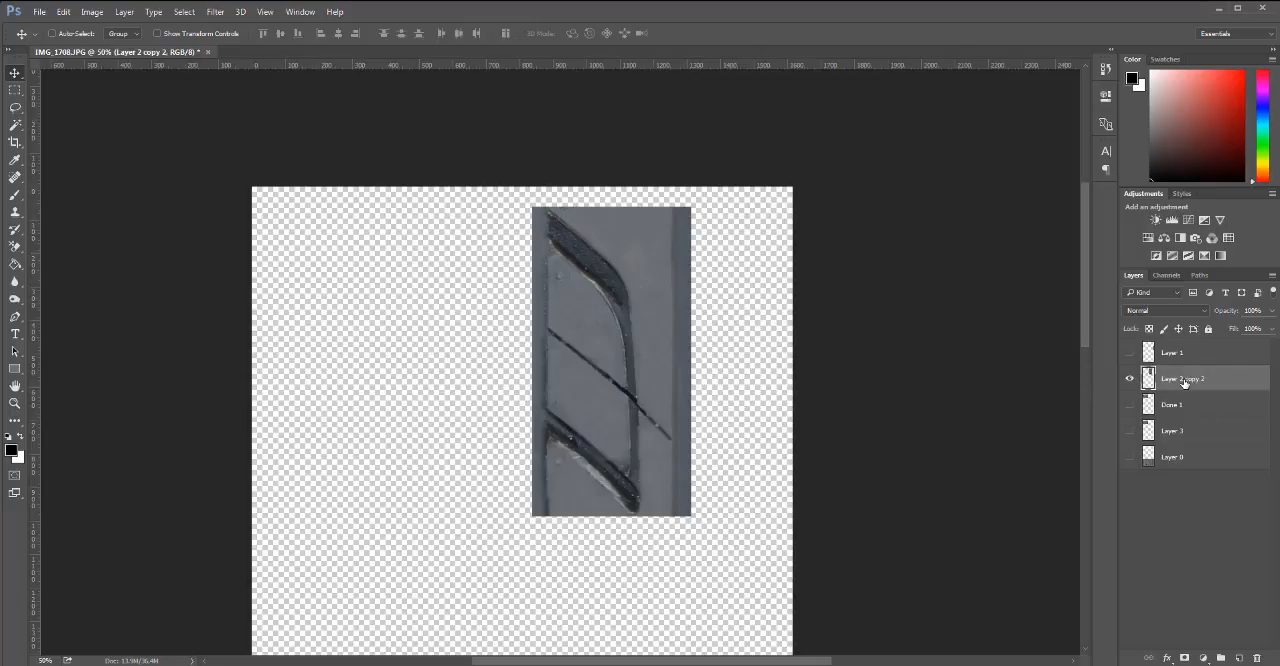
{"action": "left_click_drag", "start_coordinate": [1183, 381], "coordinate": [1238, 658]}
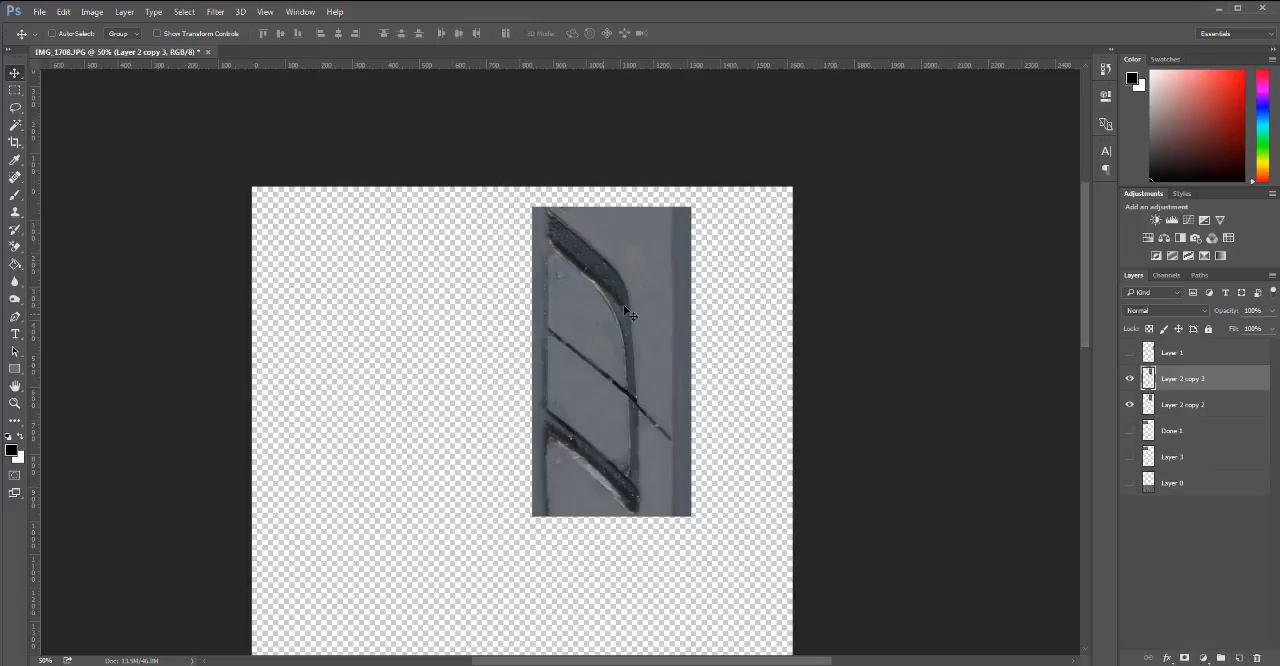
{"action": "left_click", "coordinate": [1130, 405]}
Stack a copy of Layer 2 copy 3 directly below it and merge the two into one layer.
{"action": "left_click_drag", "start_coordinate": [607, 284], "coordinate": [617, 590]}
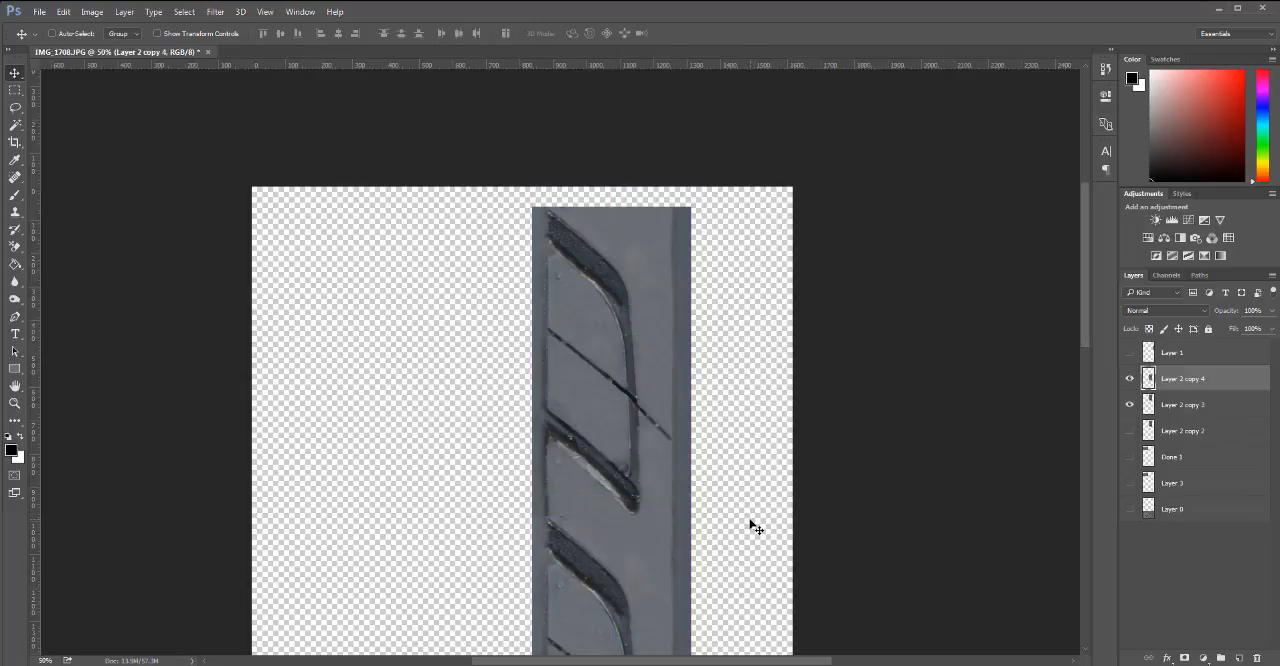
{"action": "scroll", "coordinate": [729, 371], "scroll_direction": "down", "scroll_amount": 5}
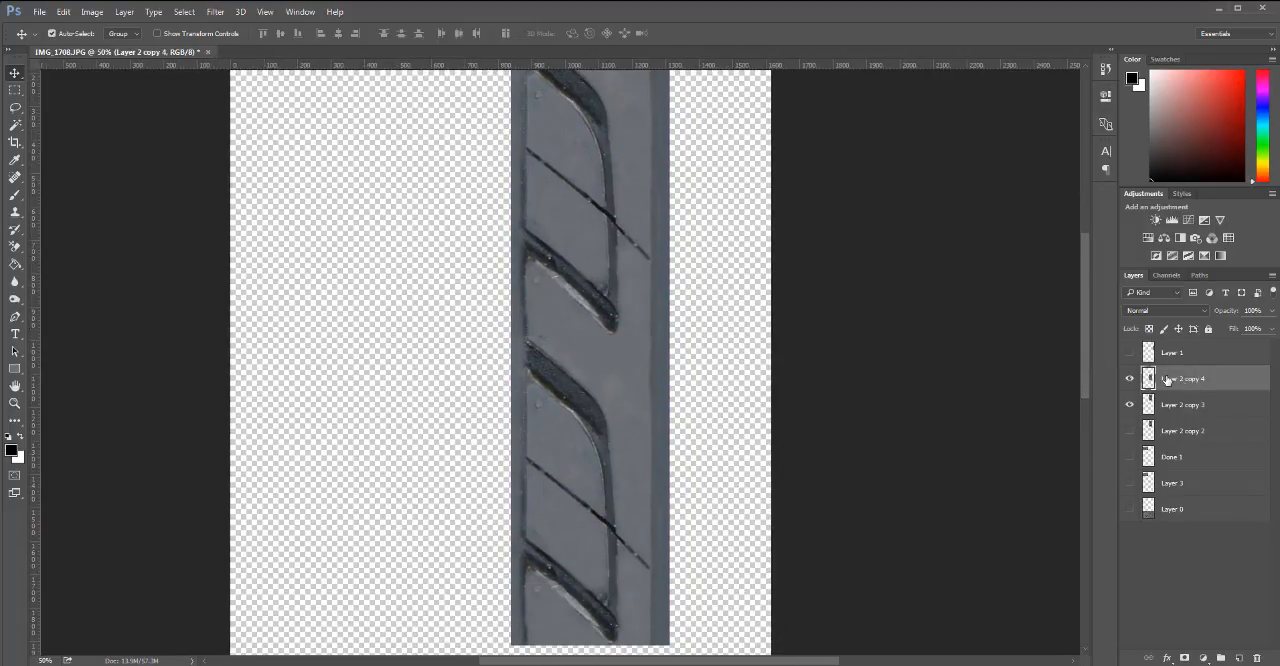
{"action": "key", "text": "Delete"}
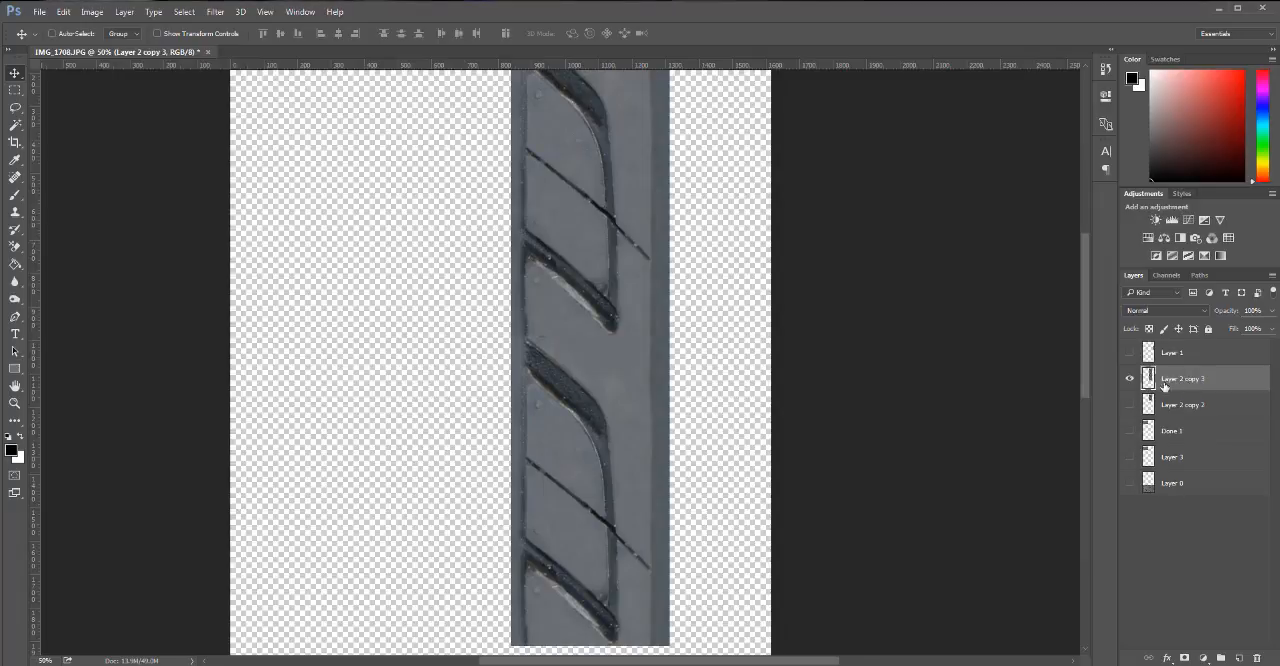
Clone over the seam between the two stacked sections on Layer 2 copy 3, using Layer 2 copy 2's outline to locate it.
{"action": "left_click_drag", "start_coordinate": [705, 298], "coordinate": [710, 375]}
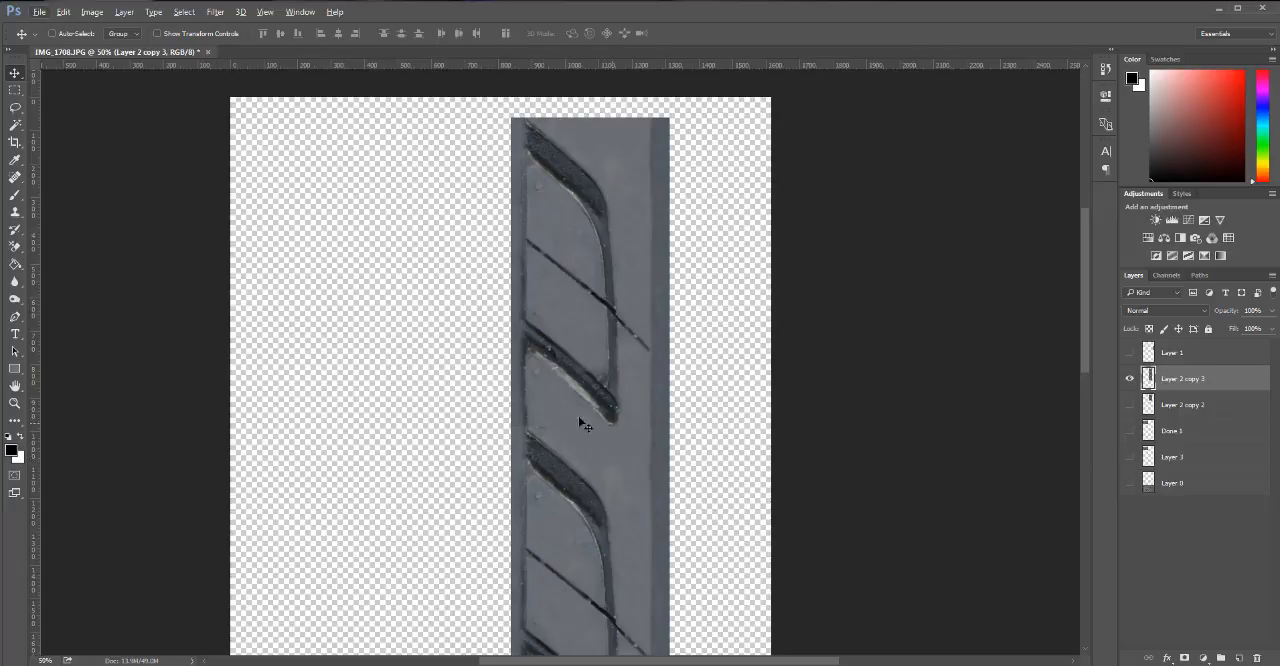
{"action": "left_click", "coordinate": [1150, 408], "text": "ctrl"}
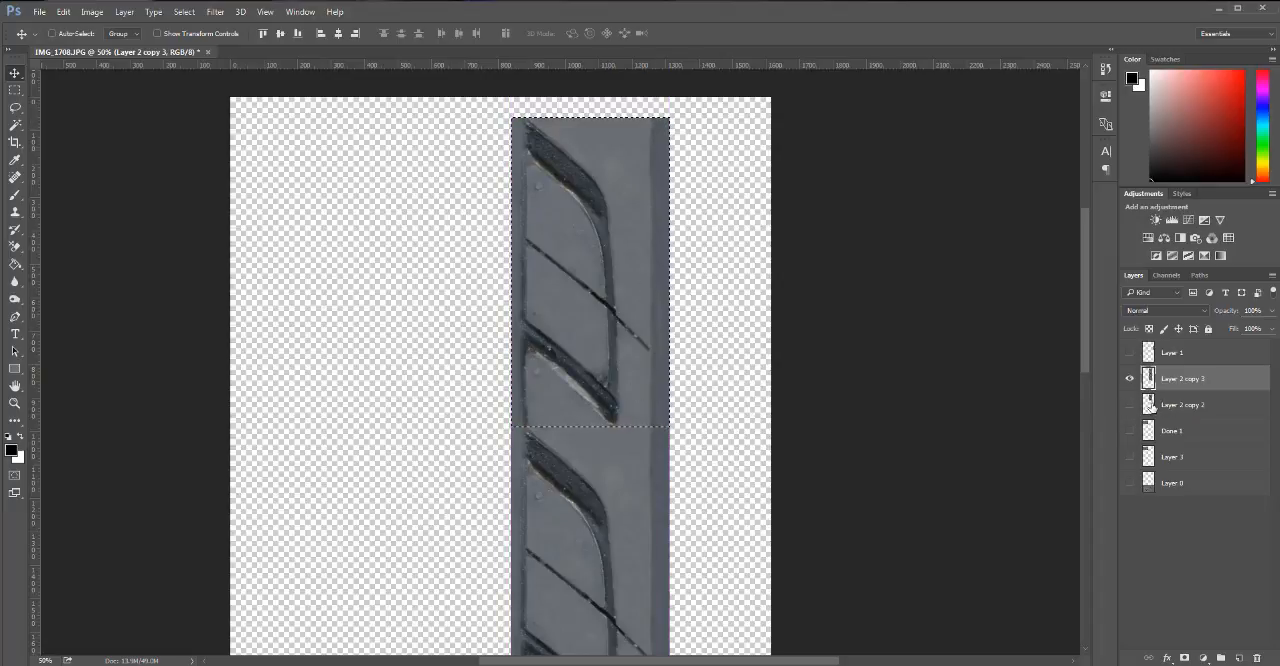
{"action": "key", "text": "ctrl+d"}
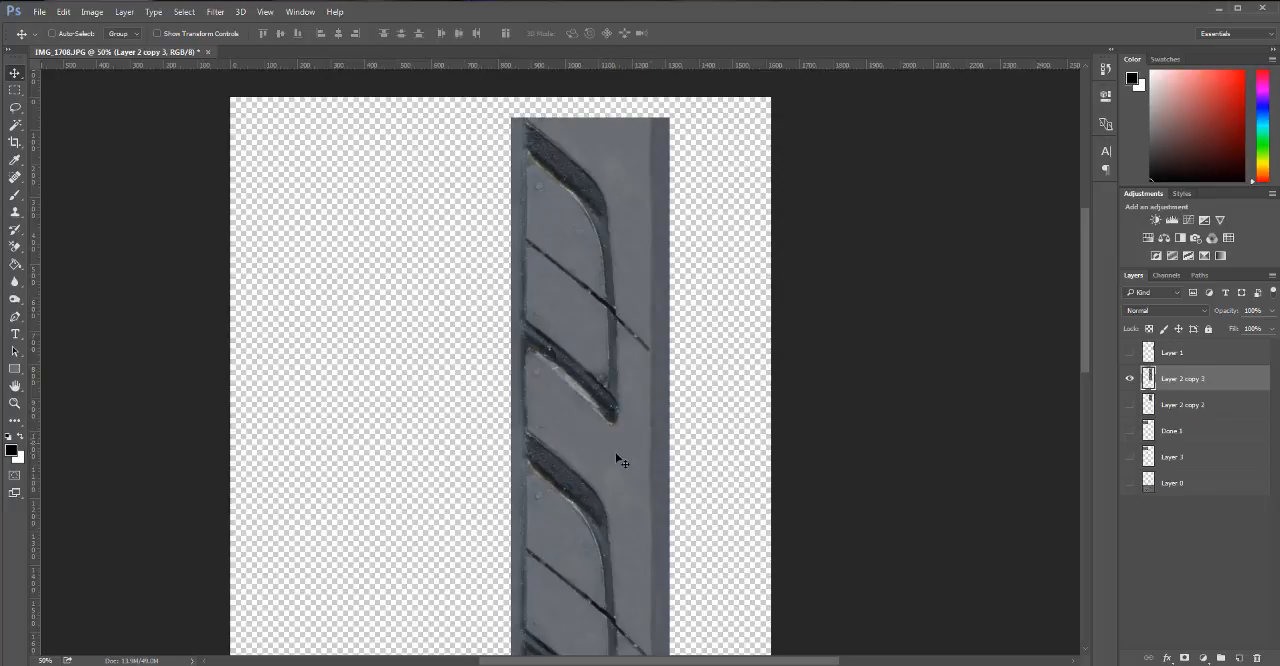
{"action": "key", "text": "s"}
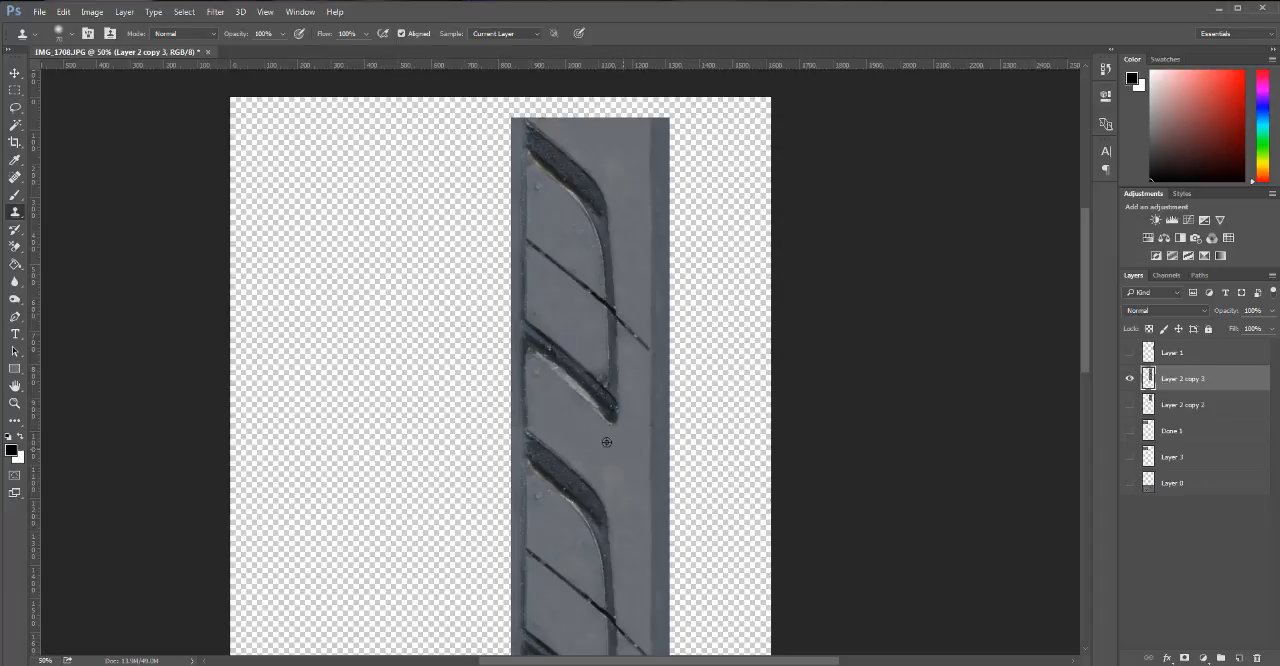
{"action": "left_click", "coordinate": [606, 442], "text": "alt"}
{"action": "mouse_move", "coordinate": [571, 427]}
{"action": "left_mouse_down"}
{"action": "mouse_move", "coordinate": [597, 431]}
{"action": "mouse_move", "coordinate": [537, 420]}
{"action": "left_mouse_up"}
{"action": "left_click", "coordinate": [618, 468], "text": "alt"}
{"action": "left_click", "coordinate": [627, 464], "text": "alt"}
{"action": "left_click", "coordinate": [637, 437]}
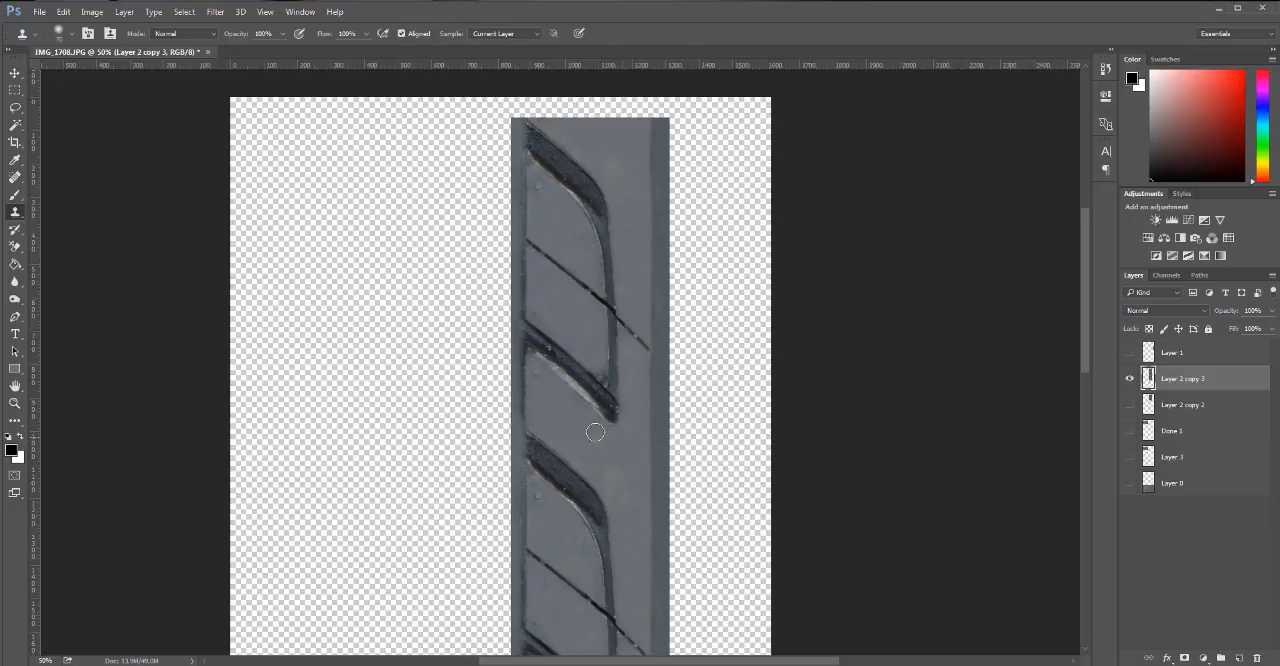
Trim Layer 2 copy 3 to Layer 2 copy 2's outline, clear the selection, and delete the hidden Layer 2 copy 2.
{"action": "left_click", "coordinate": [1150, 406], "text": "ctrl"}
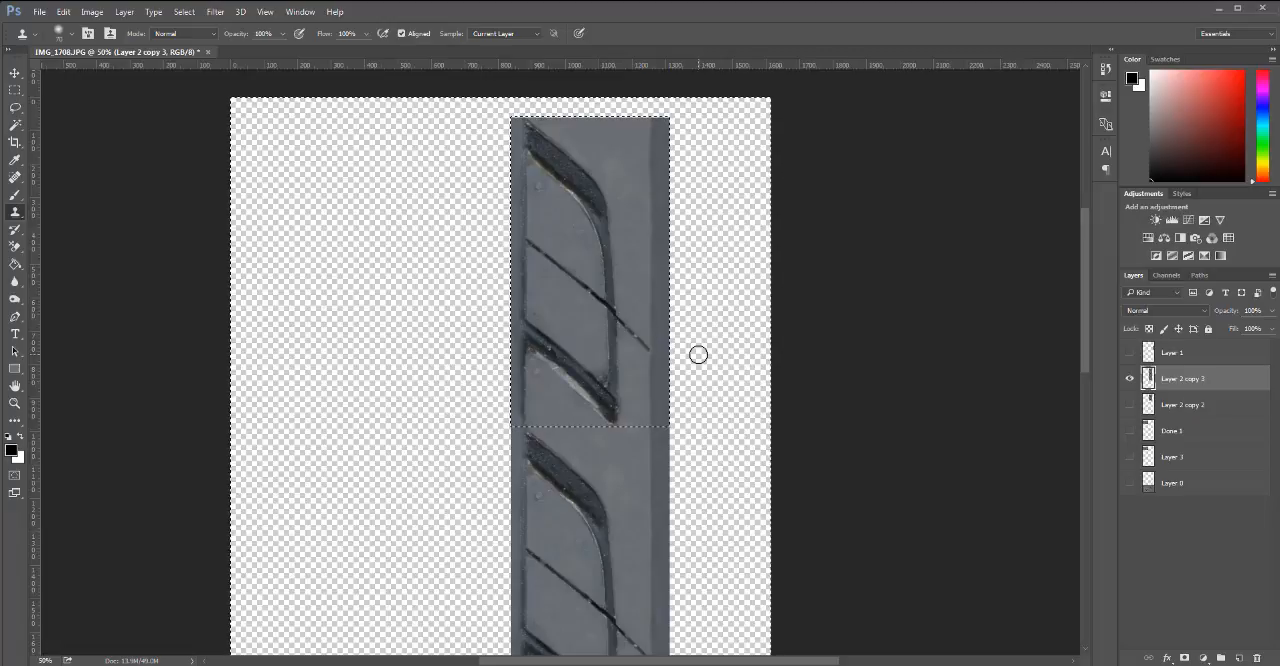
{"action": "key", "text": "Delete"}
{"action": "key", "text": "ctrl+d"}
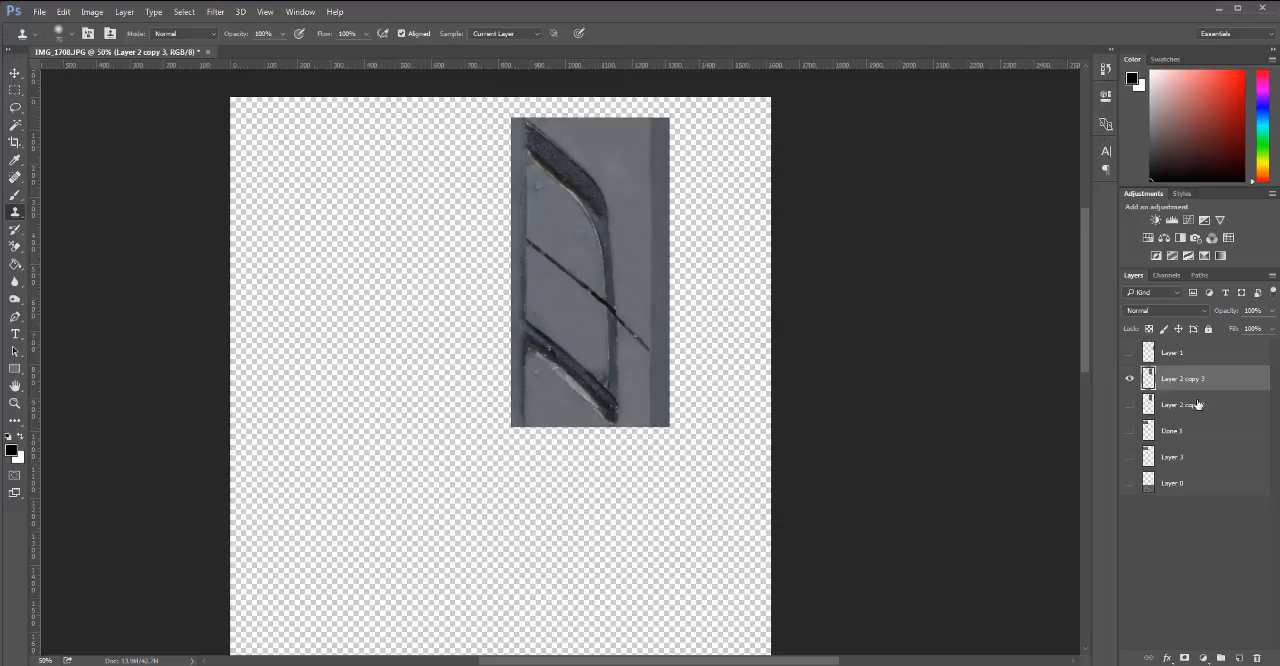
{"action": "left_click_drag", "start_coordinate": [1198, 404], "coordinate": [1257, 658]}
Stack a duplicate of Layer 2 copy 3 directly below it and inspect the seam between the sections.
{"action": "key", "text": "v"}
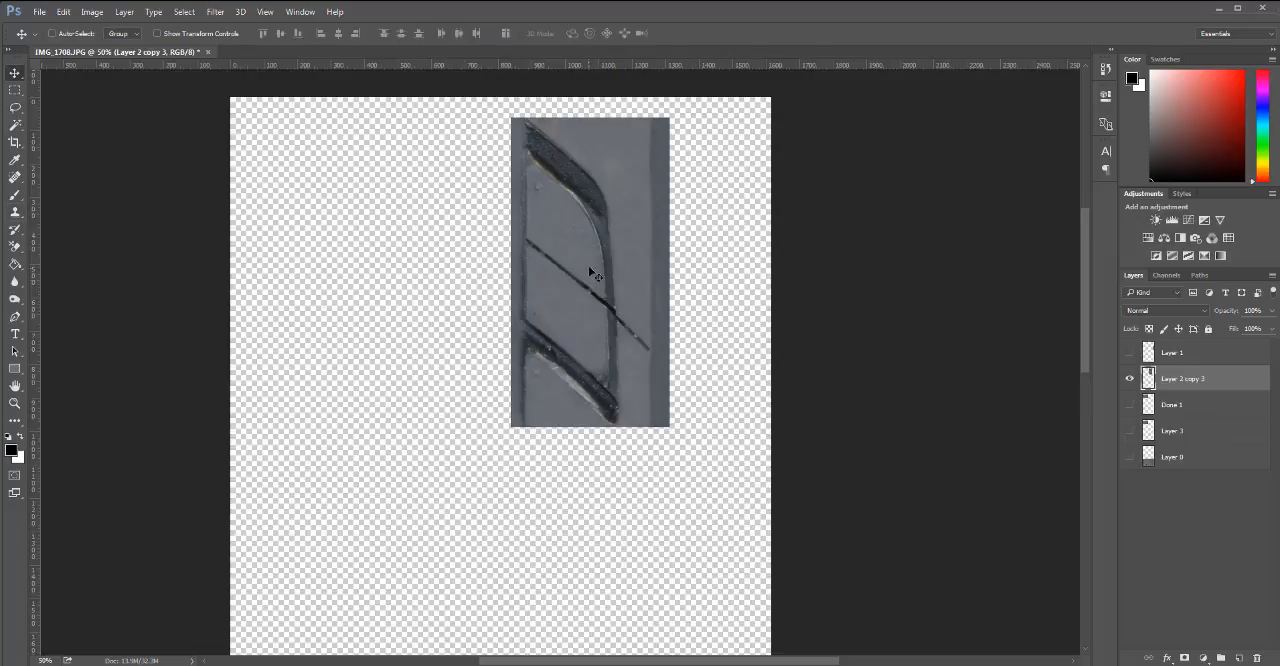
{"action": "left_click_drag", "start_coordinate": [585, 181], "coordinate": [594, 482]}
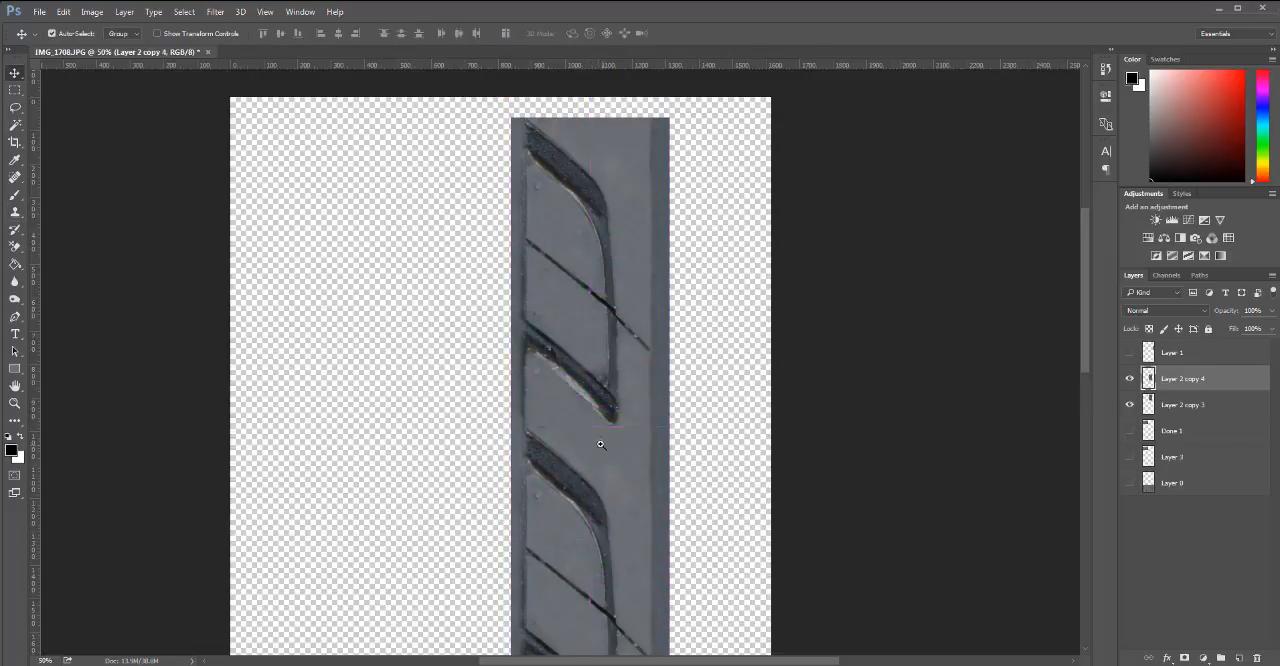
{"action": "scroll", "coordinate": [600, 470], "scroll_direction": "down", "scroll_amount": 1}
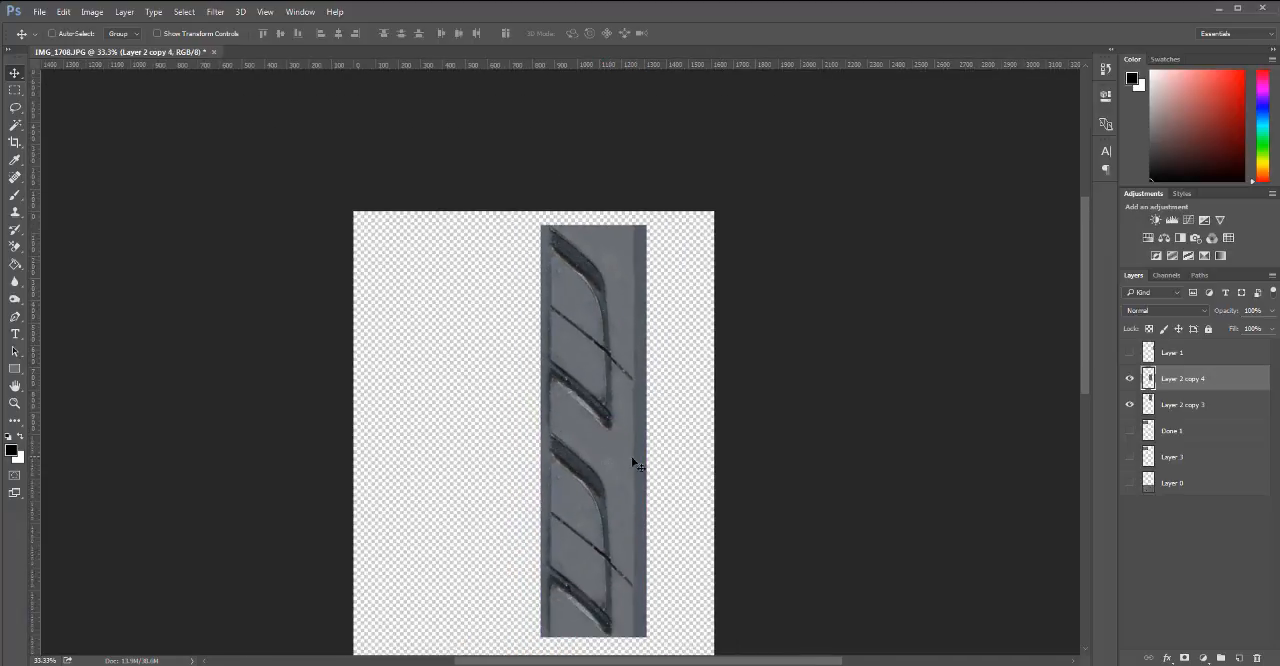
{"action": "left_click_drag", "start_coordinate": [650, 492], "coordinate": [669, 289]}
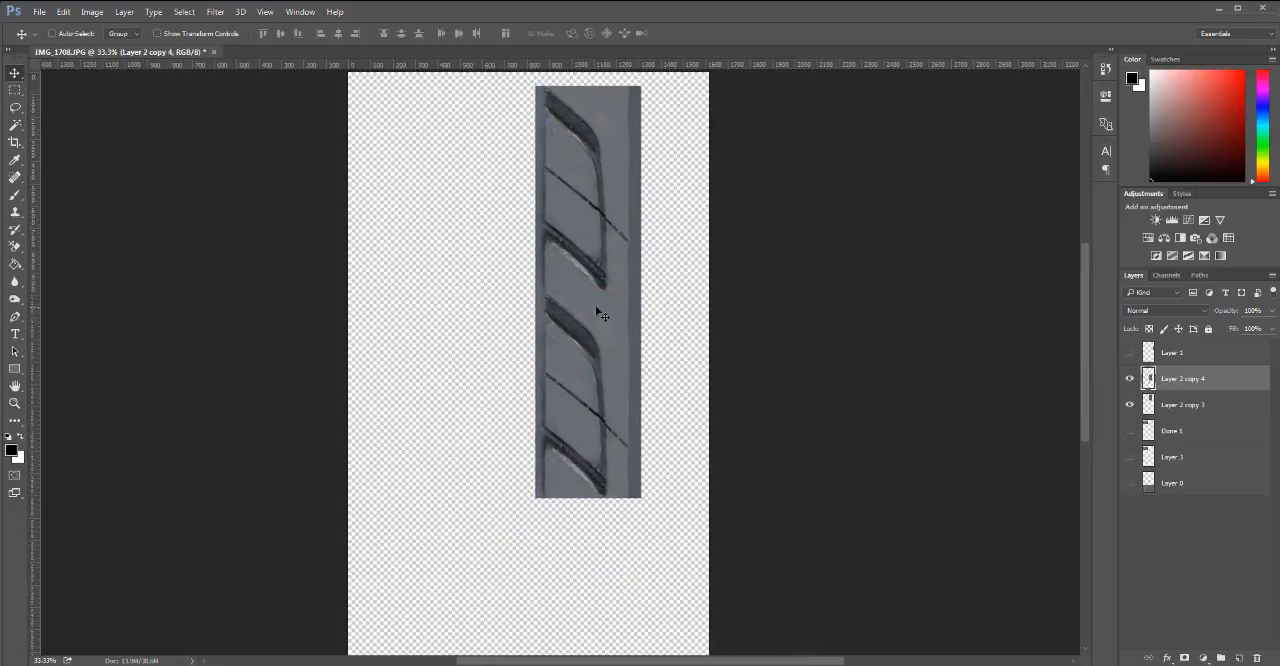
{"action": "scroll", "coordinate": [572, 300], "scroll_direction": "up", "scroll_amount": 1}
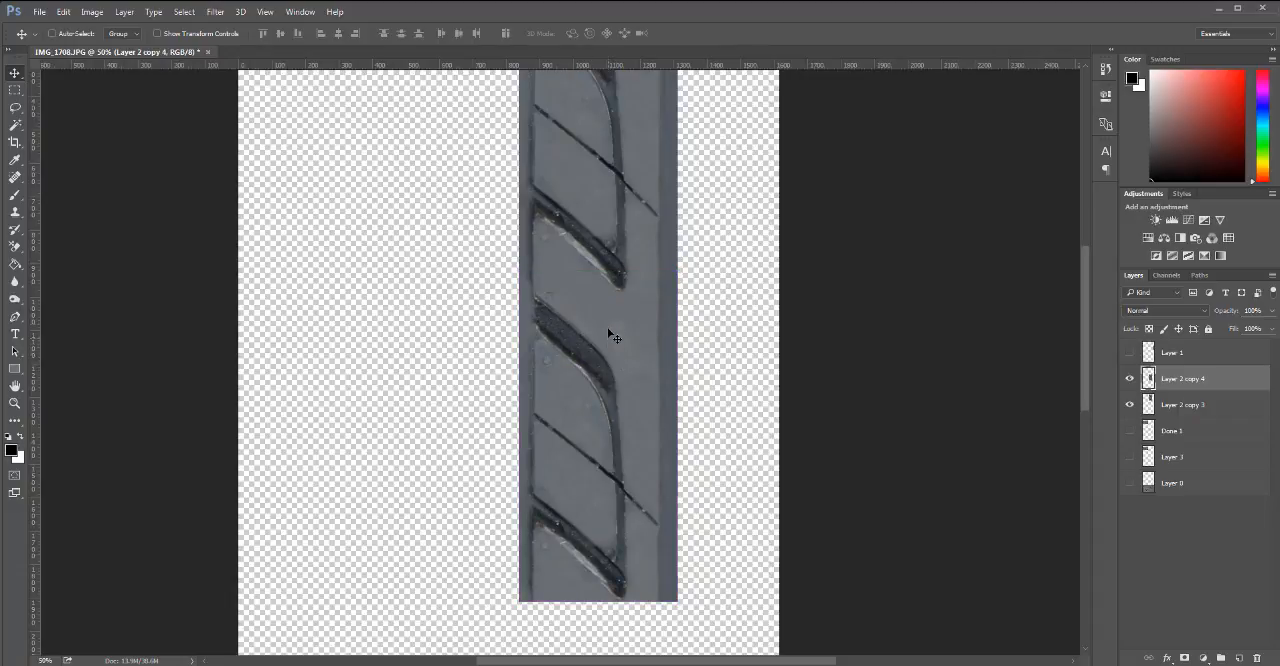
Delete the duplicate Layer 2 copy 4 and move the Layer 2 copy 3 section to the middle of the canvas.
{"action": "mouse_move", "coordinate": [606, 417]}
{"action": "left_mouse_down"}
{"action": "mouse_move", "coordinate": [611, 443]}
{"action": "mouse_move", "coordinate": [606, 366]}
{"action": "mouse_move", "coordinate": [606, 428]}
{"action": "left_mouse_up"}
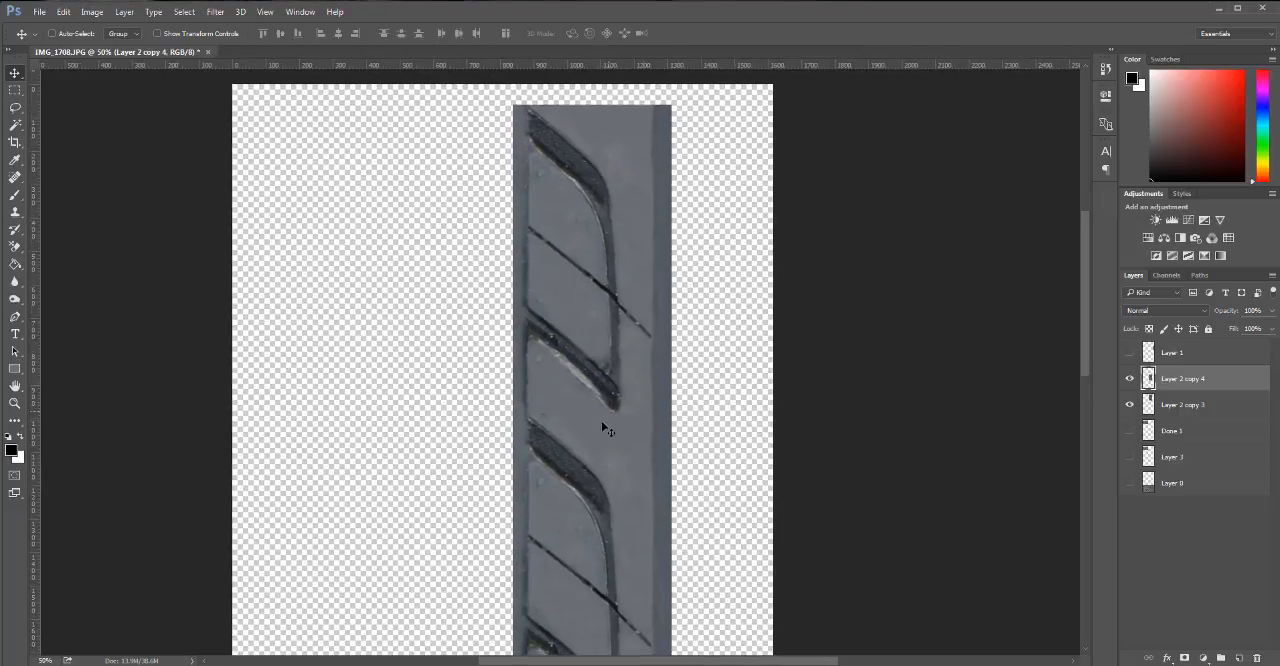
{"action": "key", "text": "Delete"}
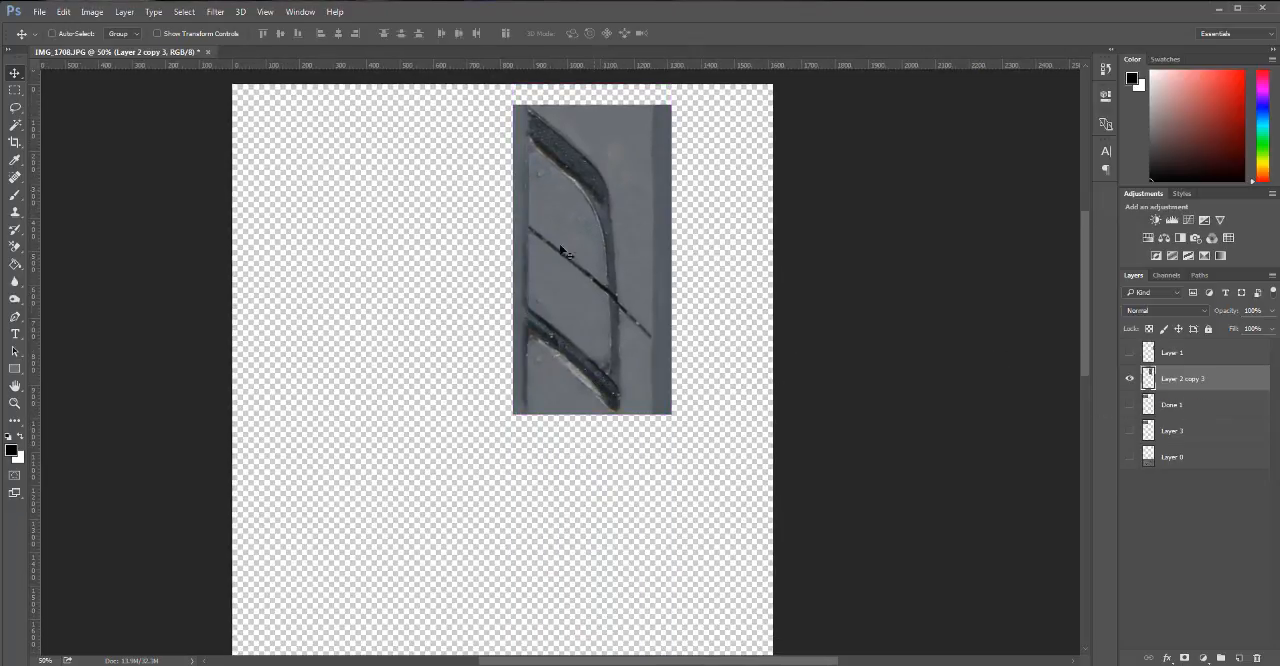
{"action": "left_click_drag", "start_coordinate": [590, 268], "coordinate": [586, 516]}
{"action": "key", "text": "ctrl+z"}
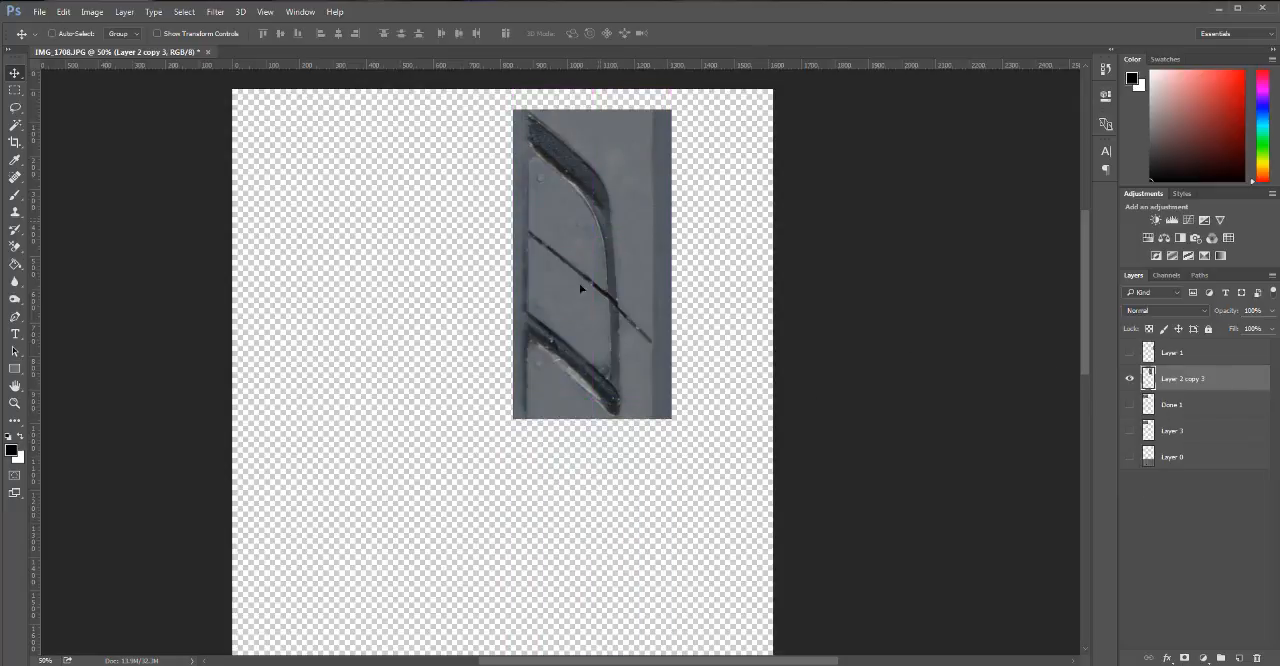
{"action": "left_click_drag", "start_coordinate": [580, 288], "coordinate": [517, 379]}
{"action": "left_click_drag", "start_coordinate": [706, 464], "coordinate": [709, 284]}
{"action": "left_click_drag", "start_coordinate": [651, 254], "coordinate": [674, 357]}
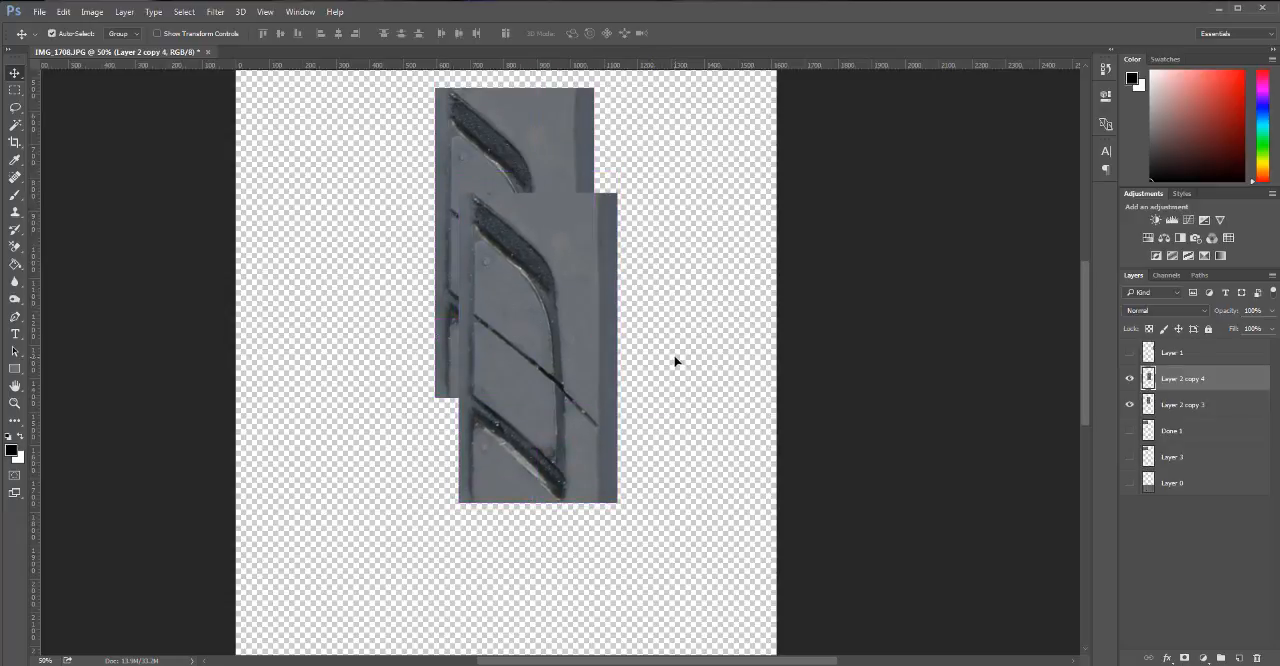
{"action": "key", "text": "ctrl+z"}
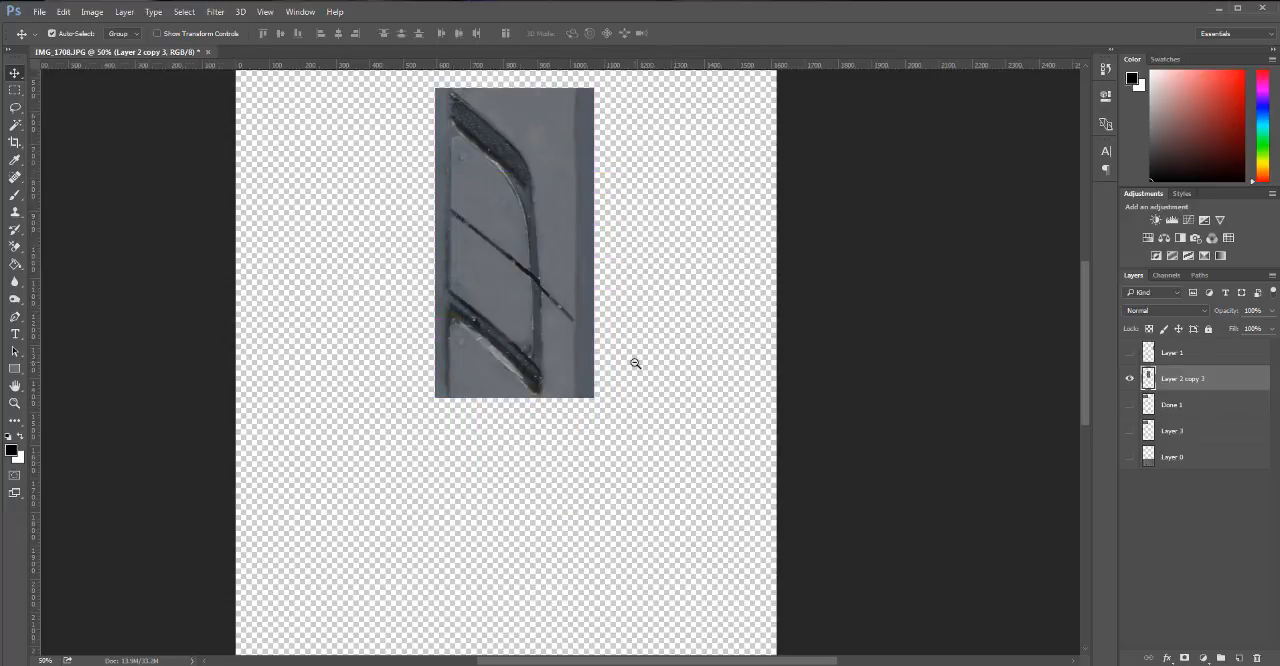
{"action": "left_click", "coordinate": [635, 363], "text": "alt"}
{"action": "left_click_drag", "start_coordinate": [557, 291], "coordinate": [561, 377]}
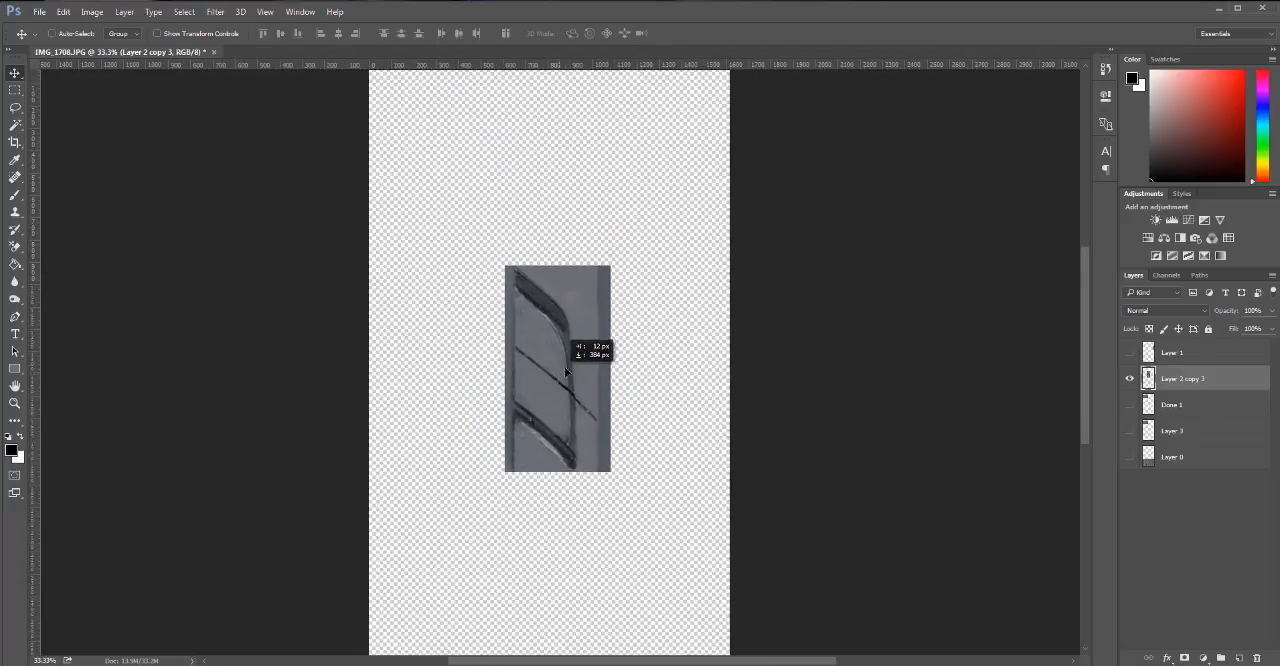
{"action": "left_click_drag", "start_coordinate": [683, 380], "coordinate": [681, 281]}
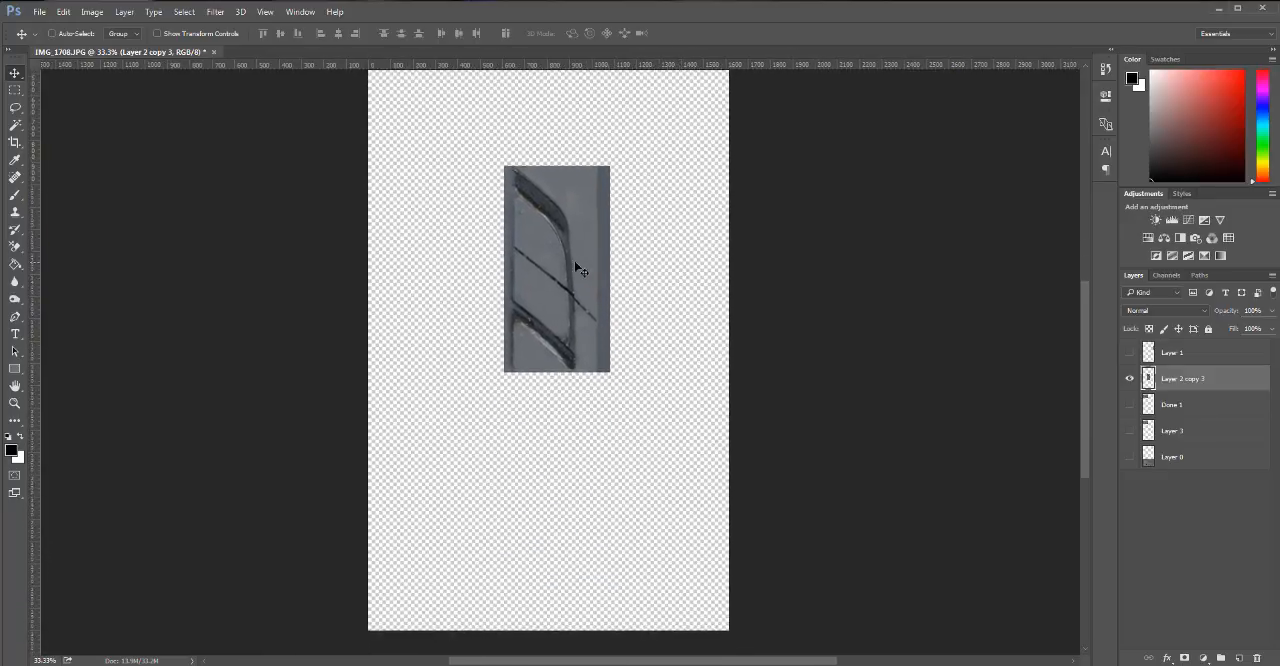
{"action": "left_click_drag", "start_coordinate": [577, 266], "coordinate": [580, 353]}
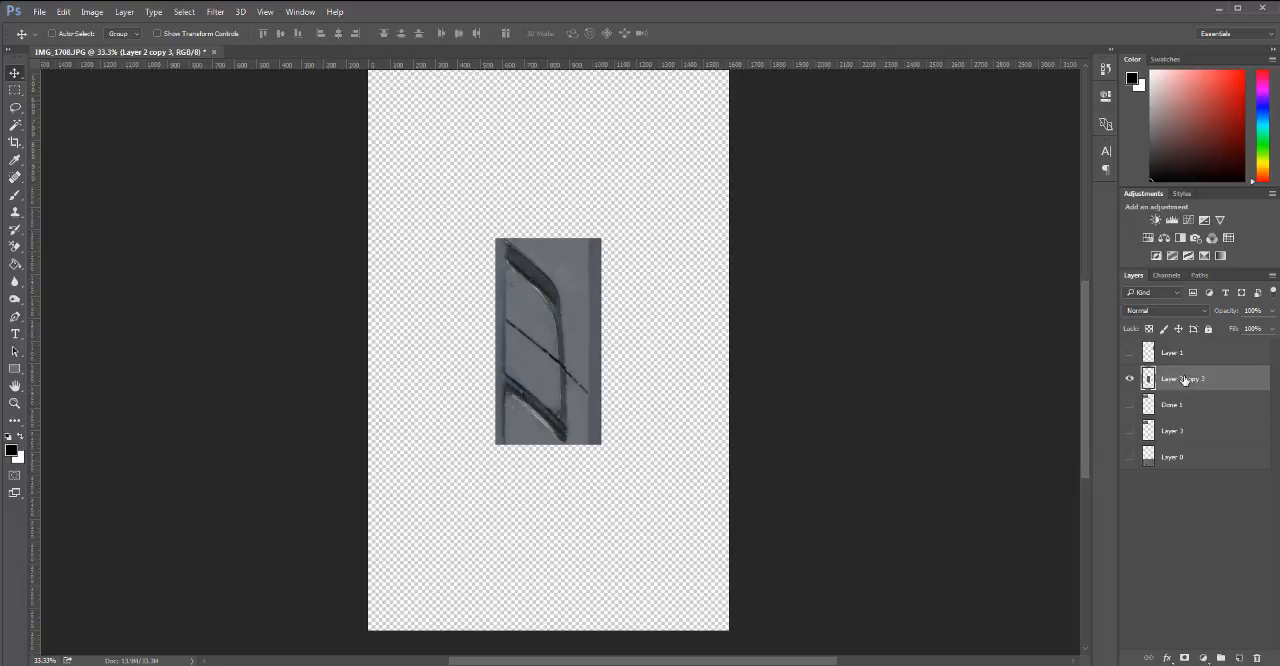
Duplicate Layer 2 copy 3, hide the original, and stack further copies directly below and above the visible duplicate.
{"action": "left_click_drag", "start_coordinate": [1203, 446], "coordinate": [1224, 640]}
{"action": "left_click_drag", "start_coordinate": [1240, 657], "coordinate": [1240, 657]}
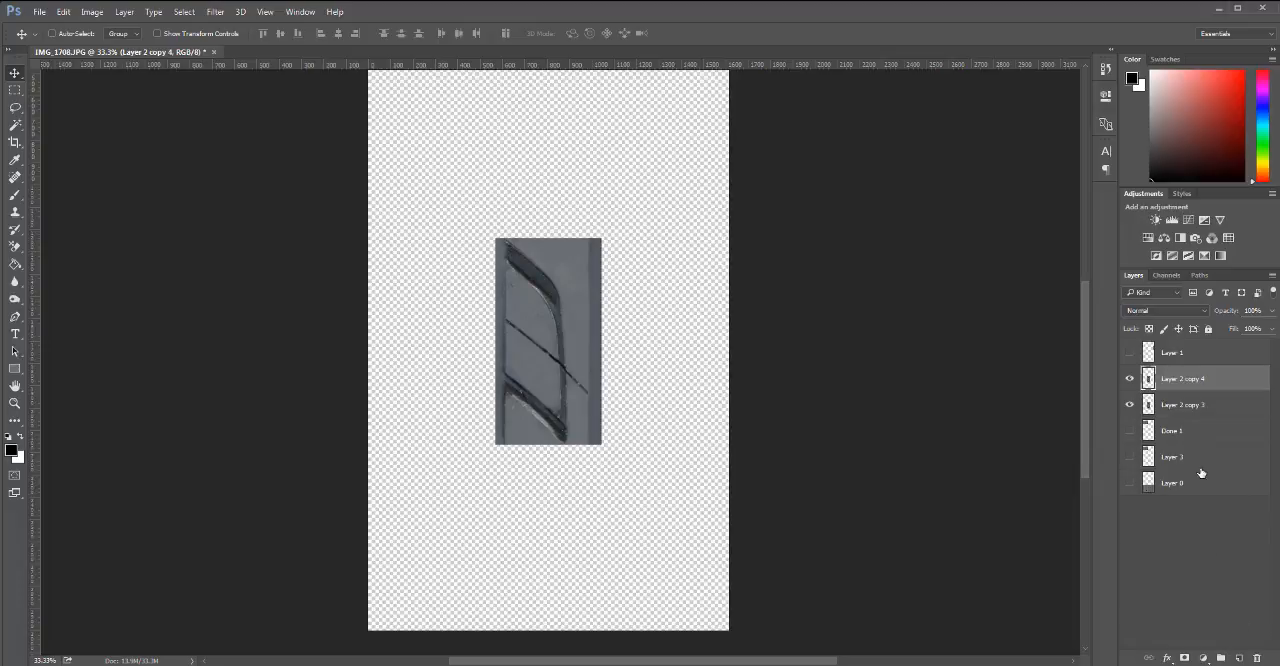
{"action": "left_click", "coordinate": [1130, 405]}
{"action": "left_click_drag", "start_coordinate": [556, 296], "coordinate": [555, 502]}
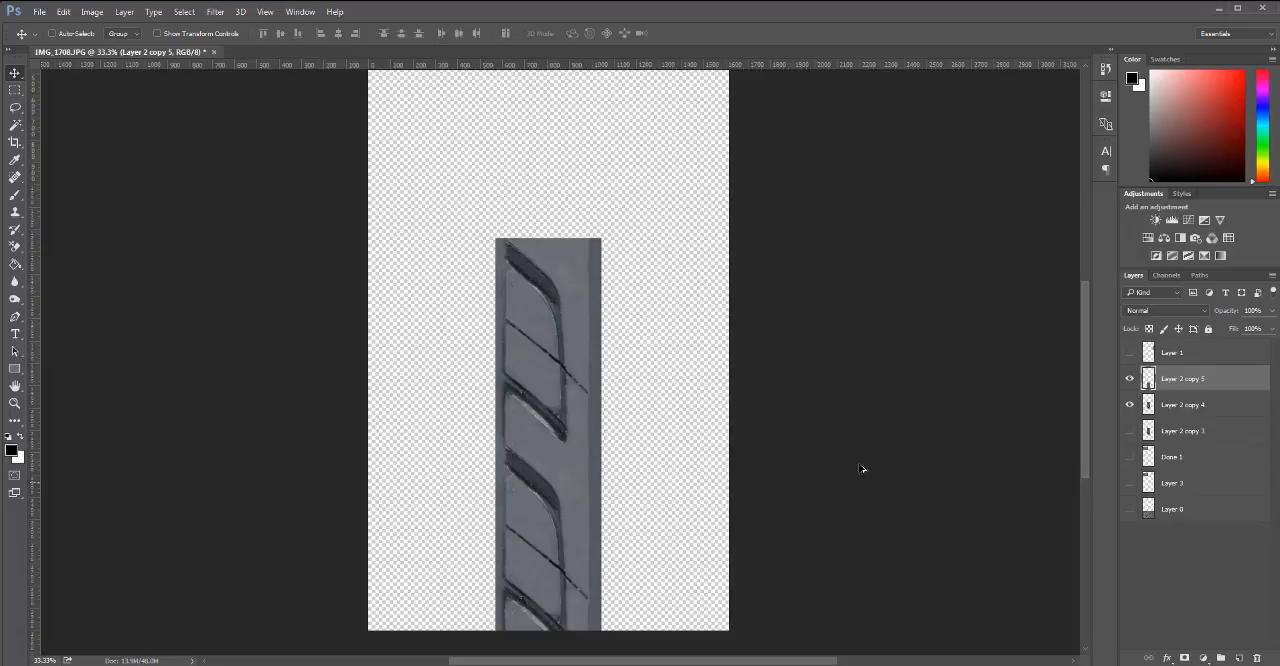
{"action": "left_click", "coordinate": [1208, 415]}
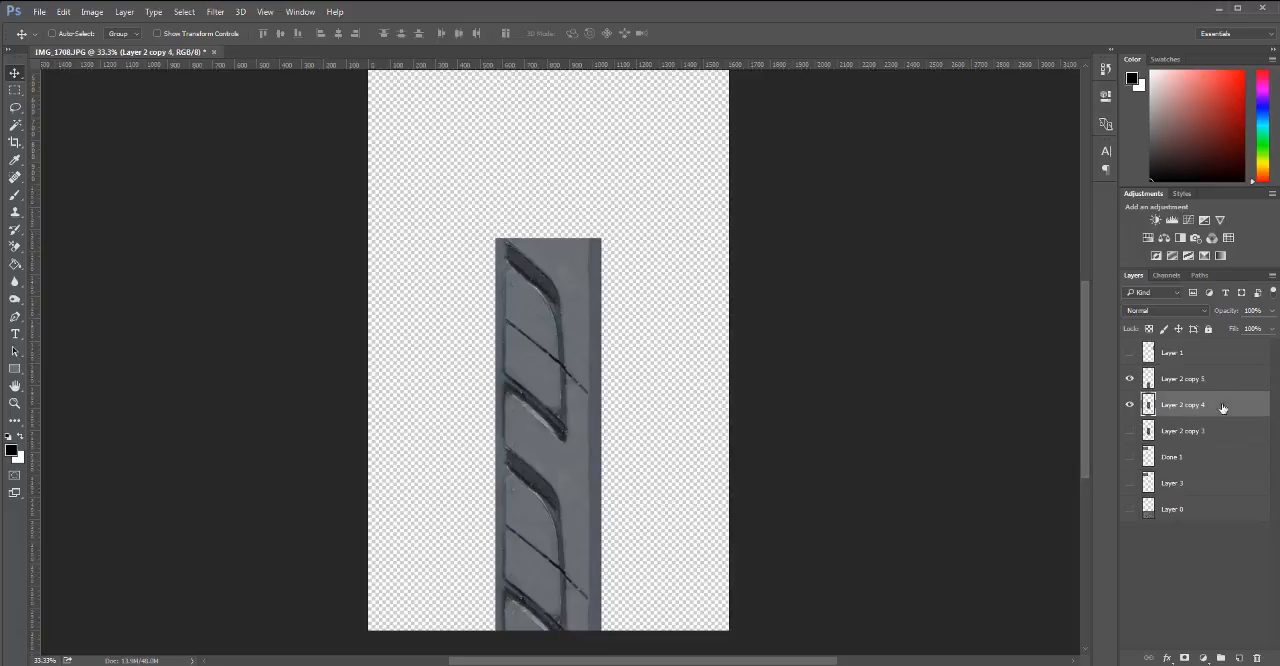
{"action": "left_click_drag", "start_coordinate": [543, 398], "coordinate": [546, 191]}
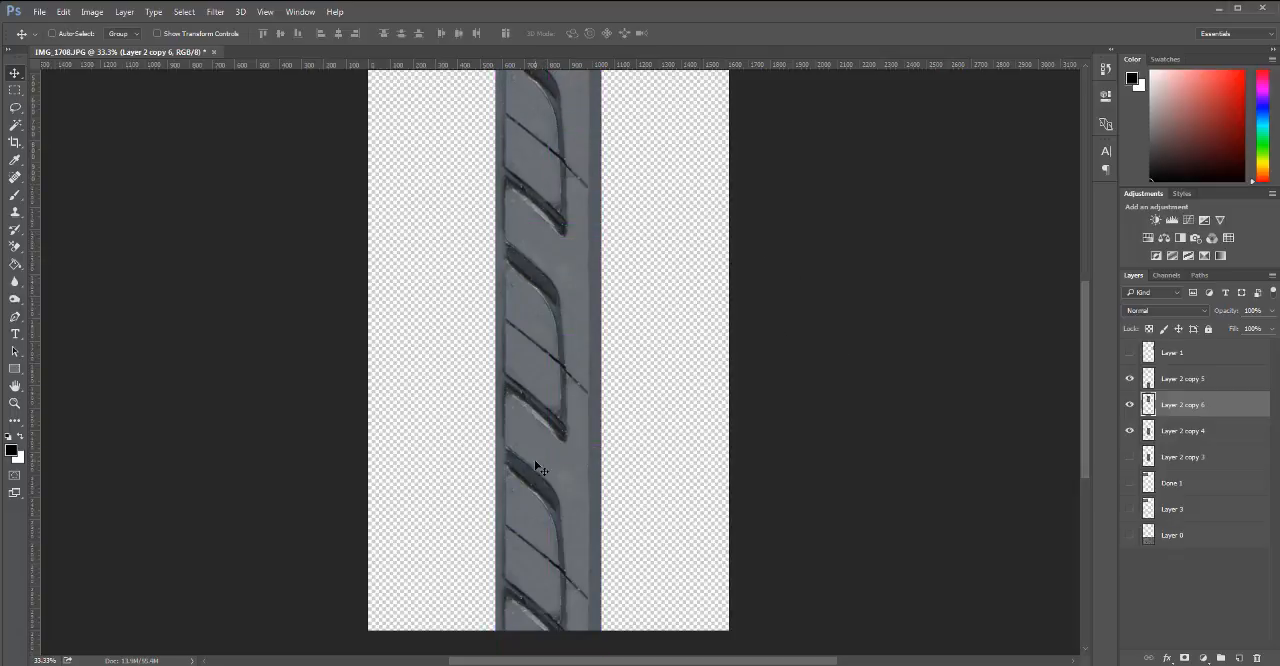
Merge Layer 2 copy 5 and Layer 2 copy 6 down into Layer 2 copy 4 as one strip.
{"action": "left_click", "coordinate": [1204, 383]}
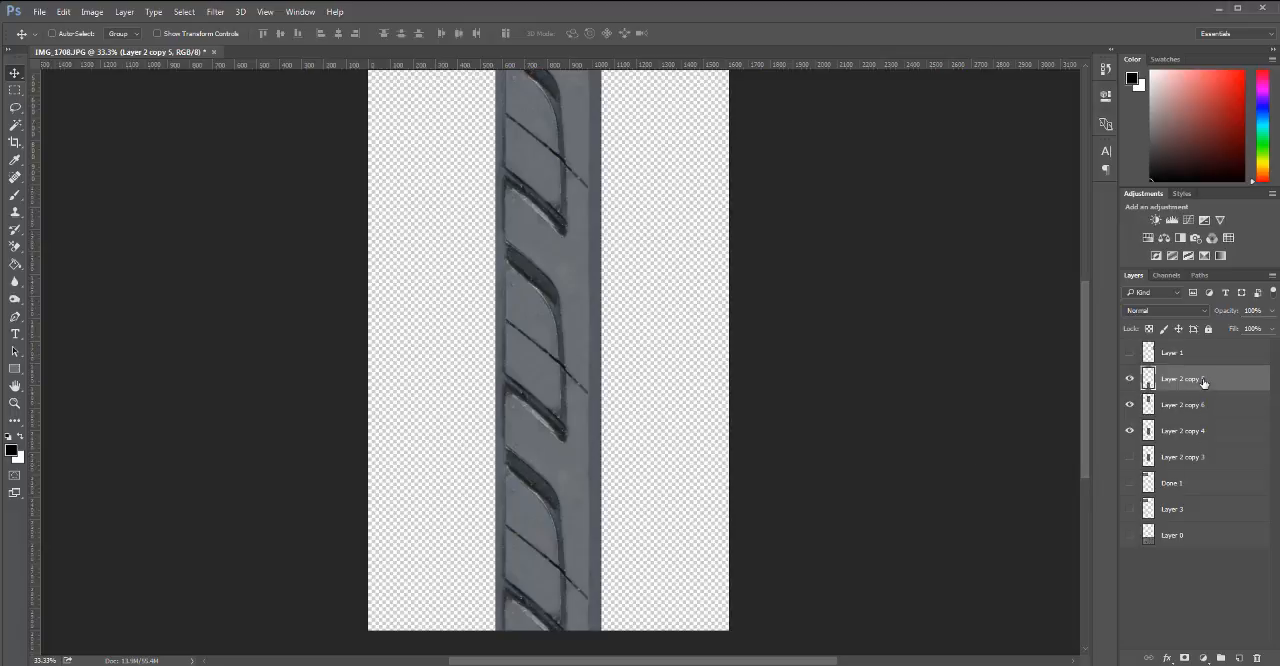
{"action": "key", "text": "Delete"}
{"action": "key", "text": "Delete"}
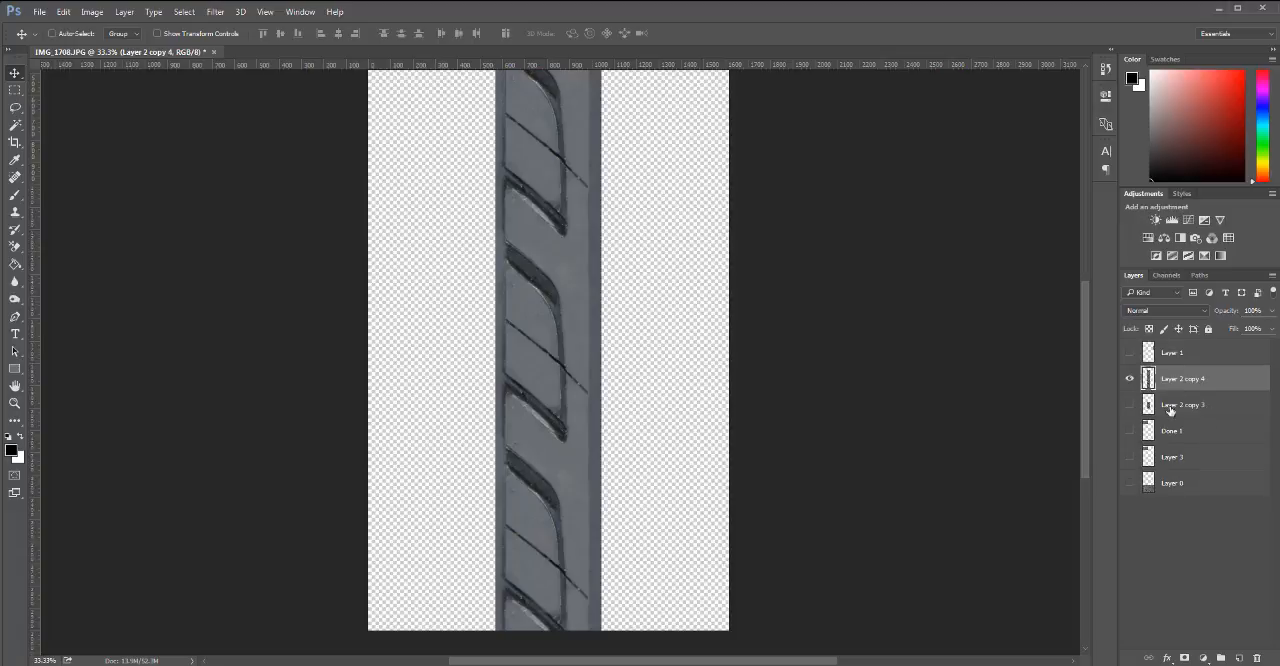
Locate the seams on the merged strip with Layer 2 copy 3's outline as a selection, and clear the selection.
{"action": "left_click_drag", "start_coordinate": [574, 297], "coordinate": [614, 343]}
{"action": "key", "text": "ctrl+z"}
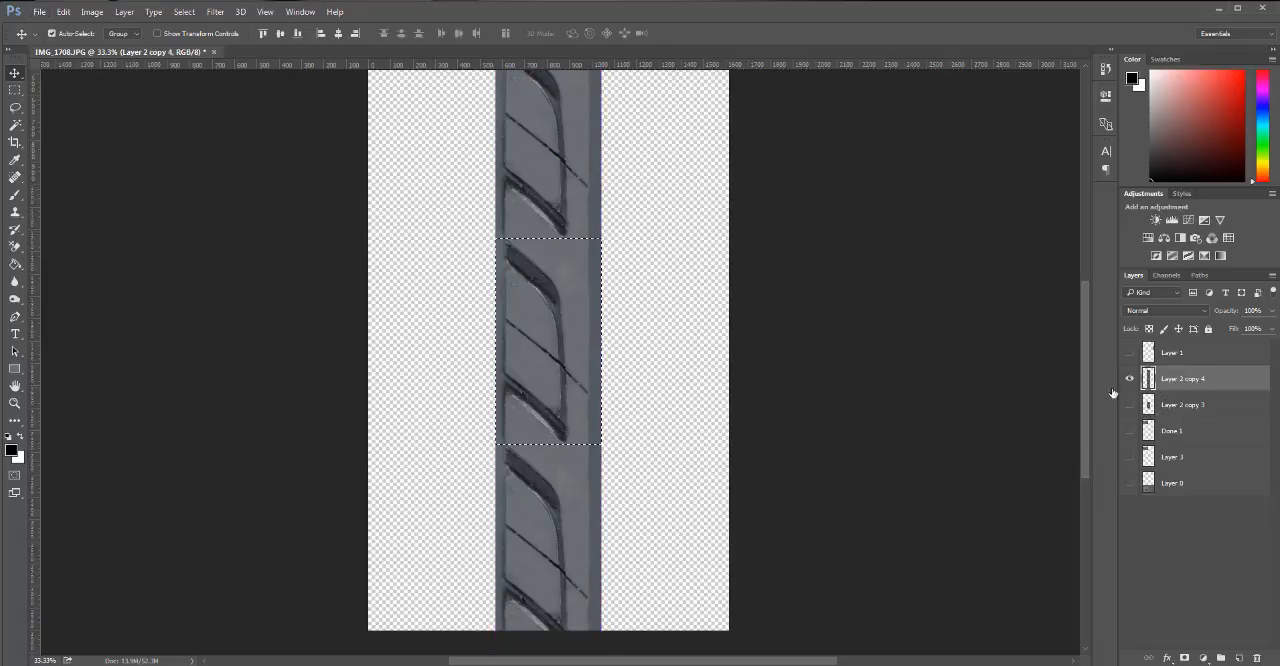
{"action": "left_click_drag", "start_coordinate": [601, 238], "coordinate": [527, 435]}
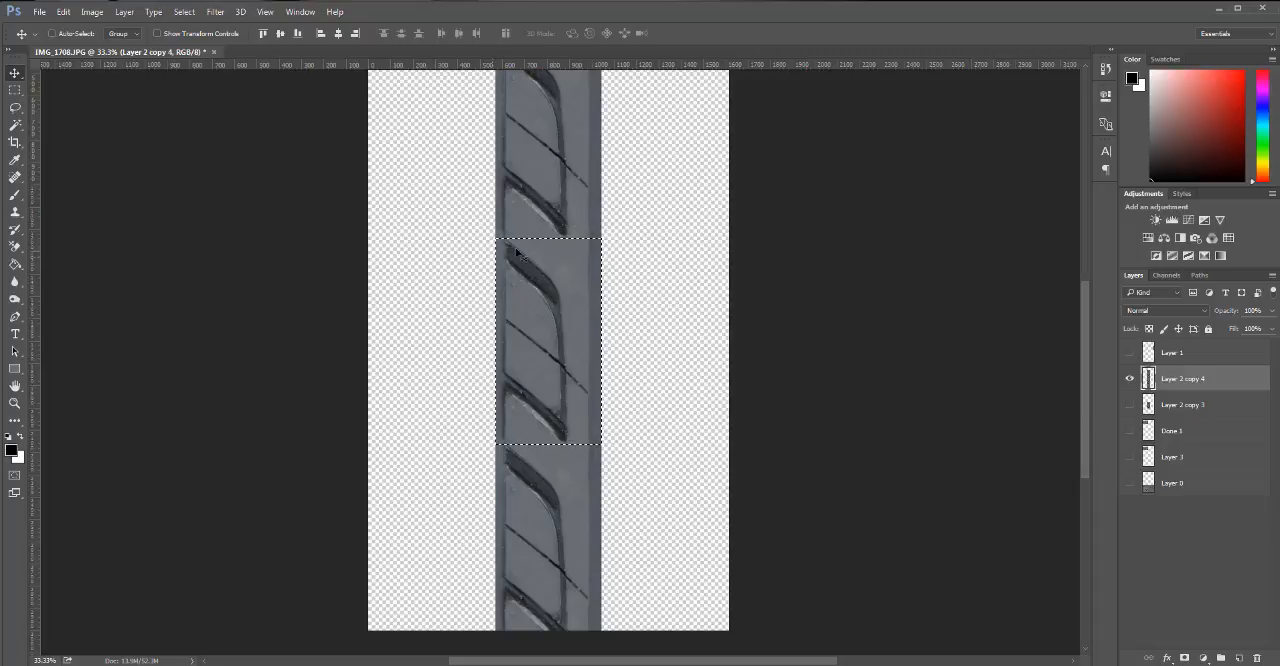
{"action": "key", "text": "ctrl+d"}
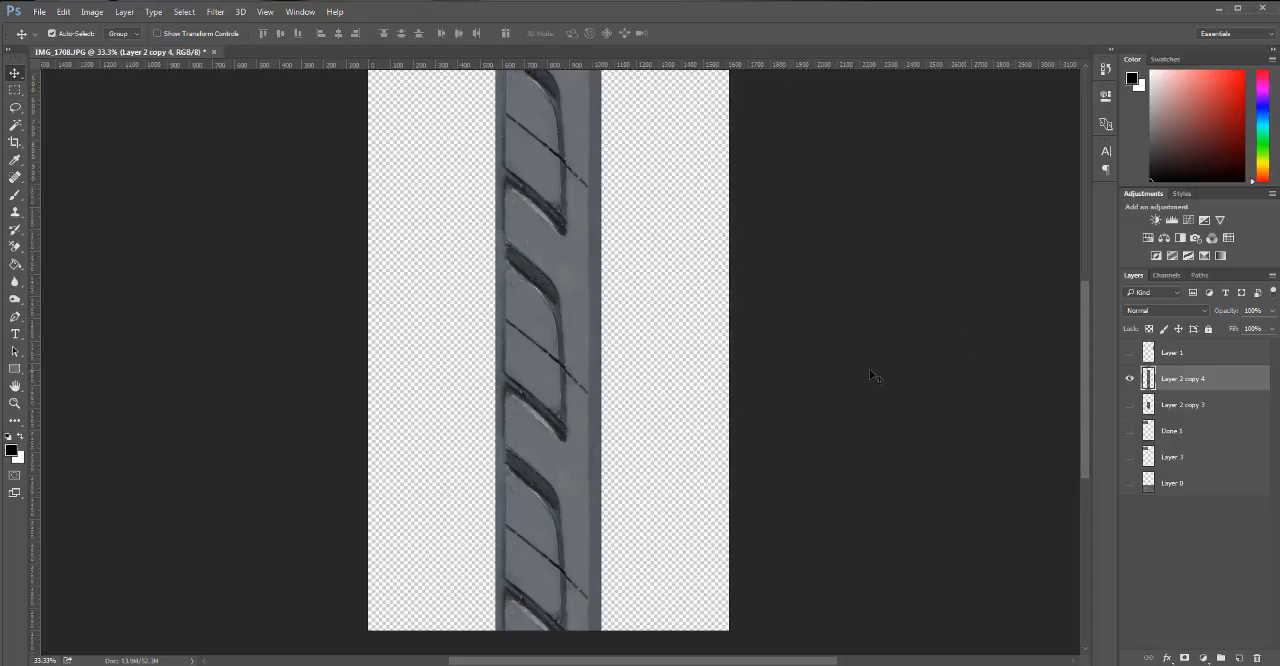
Clone clean rubber over the upper seam on Layer 2 copy 4 with the Clone Stamp, including the rib's side edges.
{"action": "scroll", "coordinate": [526, 236], "scroll_direction": "up", "scroll_amount": 2}
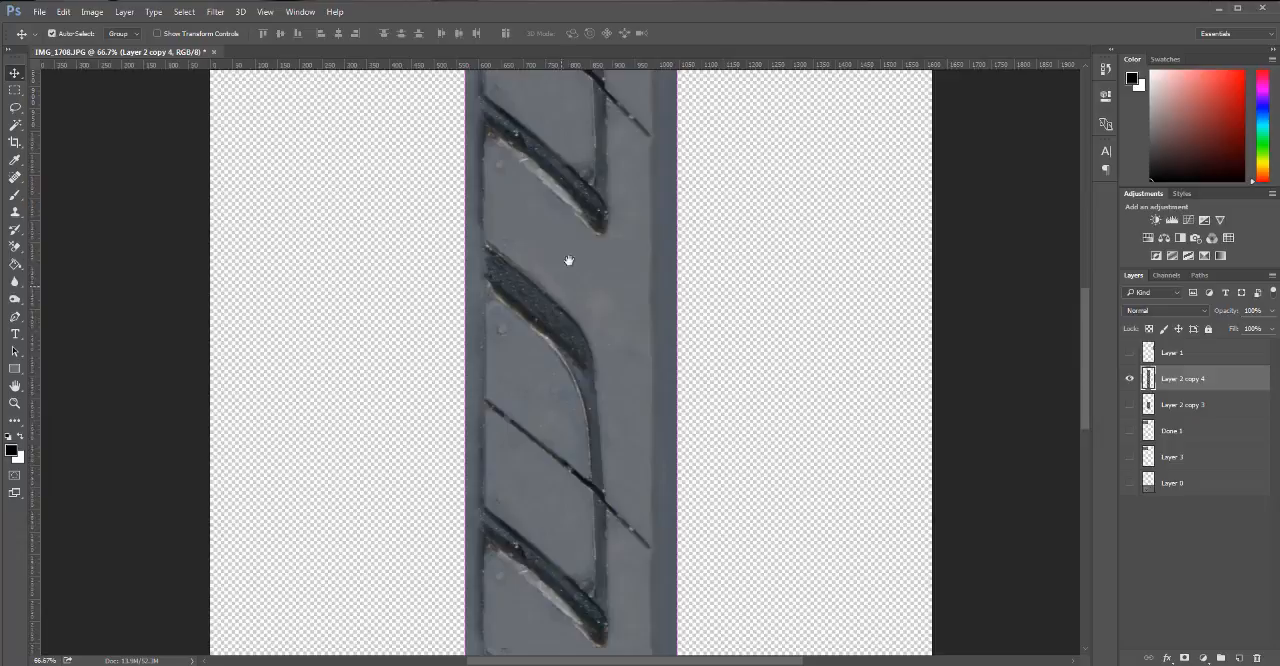
{"action": "key", "text": "s"}
{"action": "left_click", "coordinate": [609, 293], "text": "alt"}
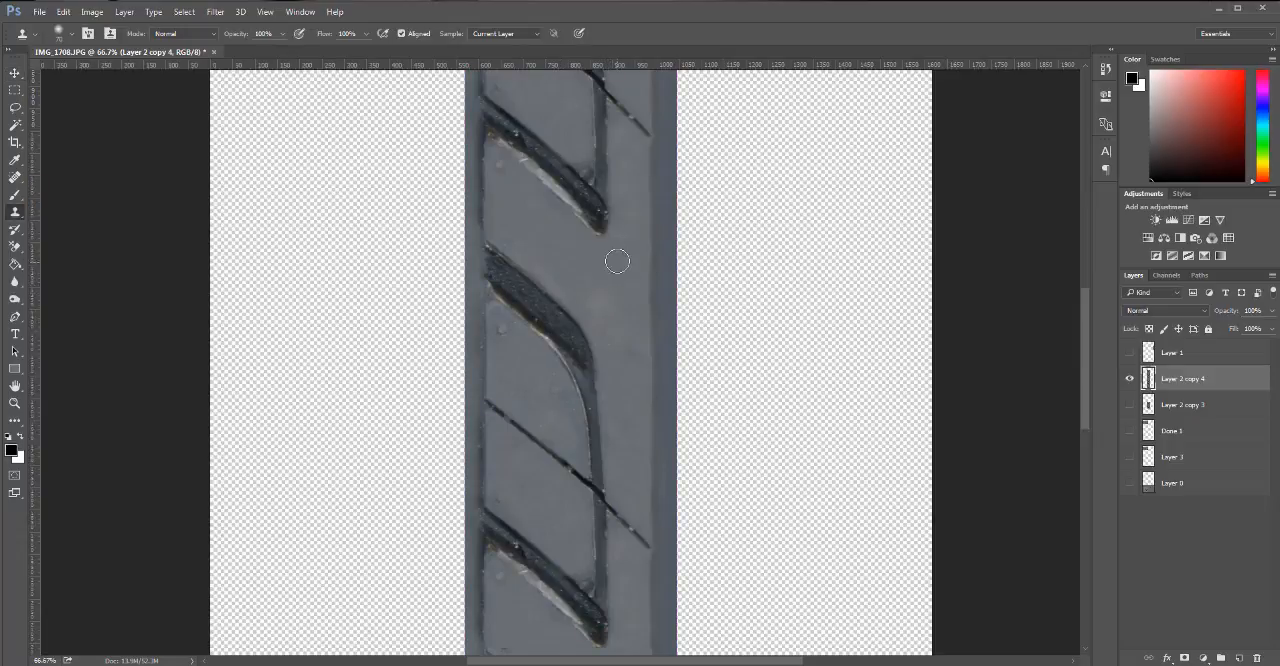
{"action": "left_click_drag", "start_coordinate": [616, 246], "coordinate": [635, 240]}
{"action": "left_click", "coordinate": [648, 282], "text": "alt"}
{"action": "left_click_drag", "start_coordinate": [652, 240], "coordinate": [653, 333]}
{"action": "left_click", "coordinate": [650, 201], "text": "alt"}
{"action": "left_click", "coordinate": [482, 186], "text": "alt"}
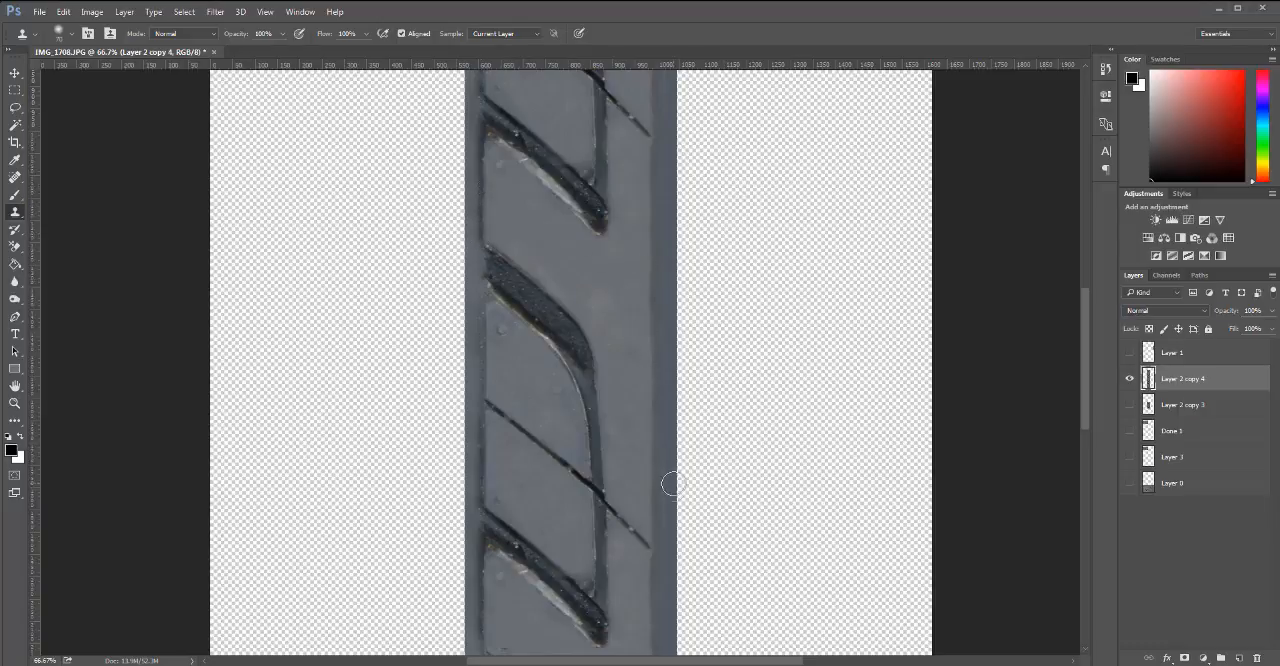
Clone over the lower seam on Layer 2 copy 4, just beside the groove's tip.
{"action": "mouse_move", "coordinate": [674, 480]}
{"action": "left_mouse_down"}
{"action": "mouse_move", "coordinate": [626, 460]}
{"action": "mouse_move", "coordinate": [620, 312]}
{"action": "left_mouse_up"}
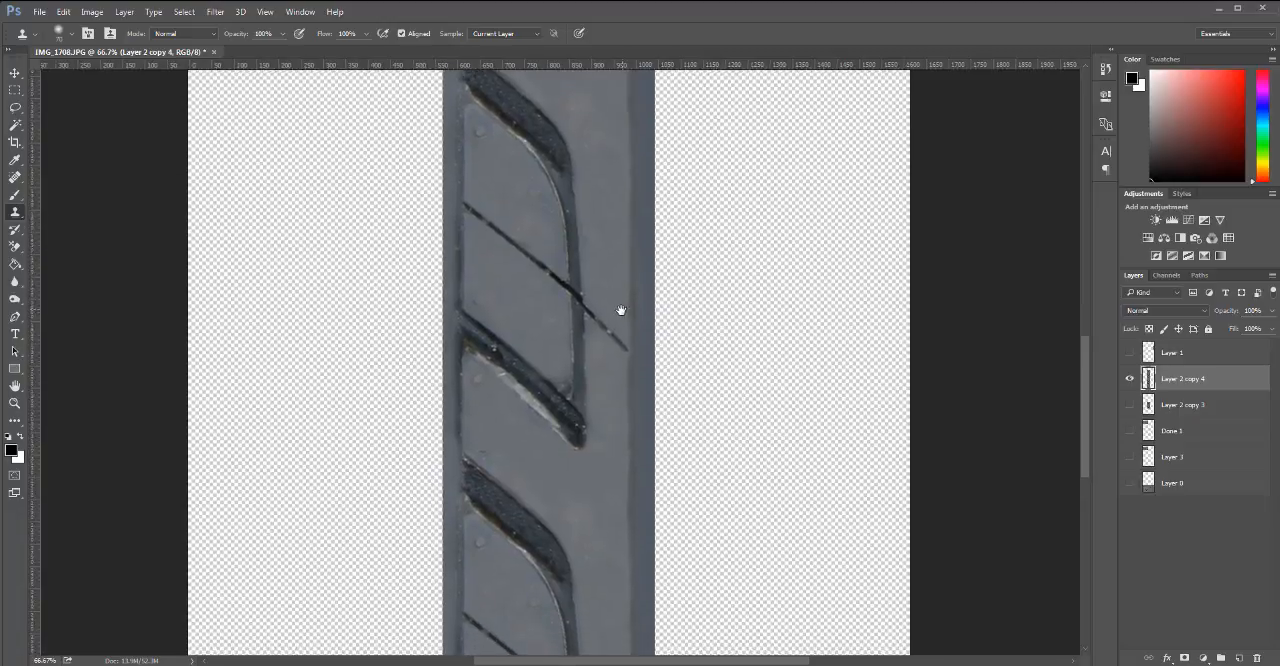
{"action": "left_click_drag", "start_coordinate": [600, 444], "coordinate": [609, 446]}
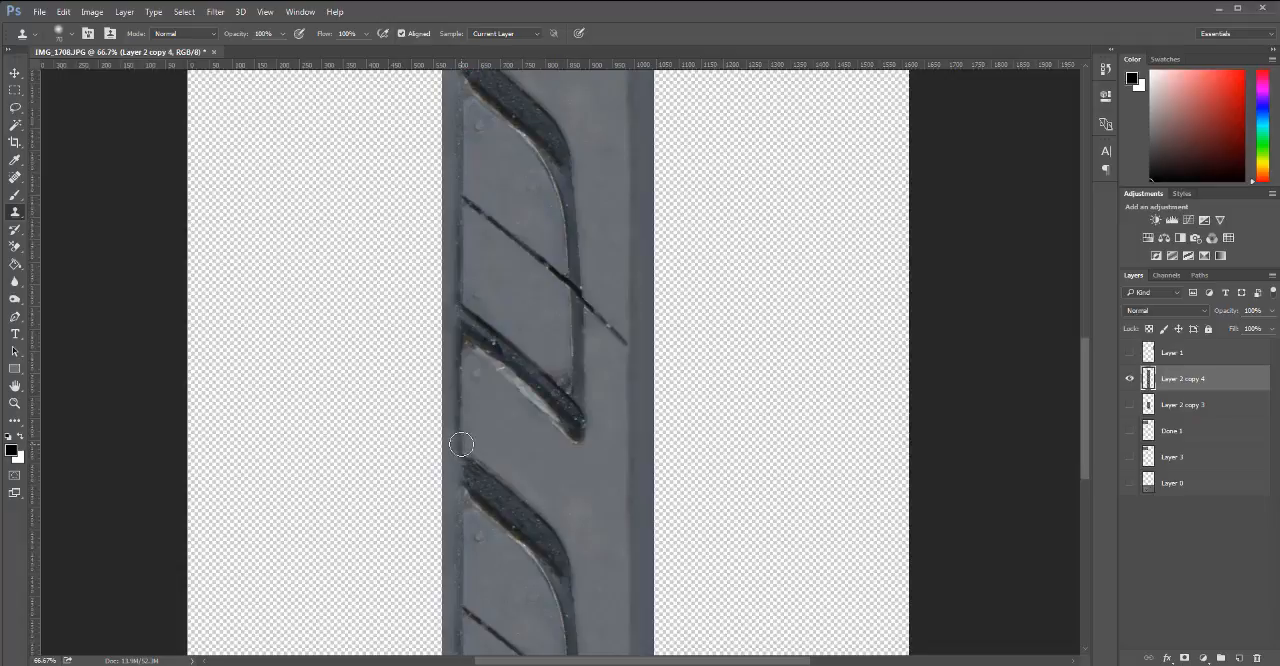
Trim Layer 2 copy 4 to Layer 2 copy 3's outline, clear the selection, and delete Layer 2 copy 3.
{"action": "left_click", "coordinate": [689, 415], "text": "alt"}
{"action": "left_click", "coordinate": [689, 415], "text": "alt"}
{"action": "left_click", "coordinate": [690, 345], "text": "alt"}
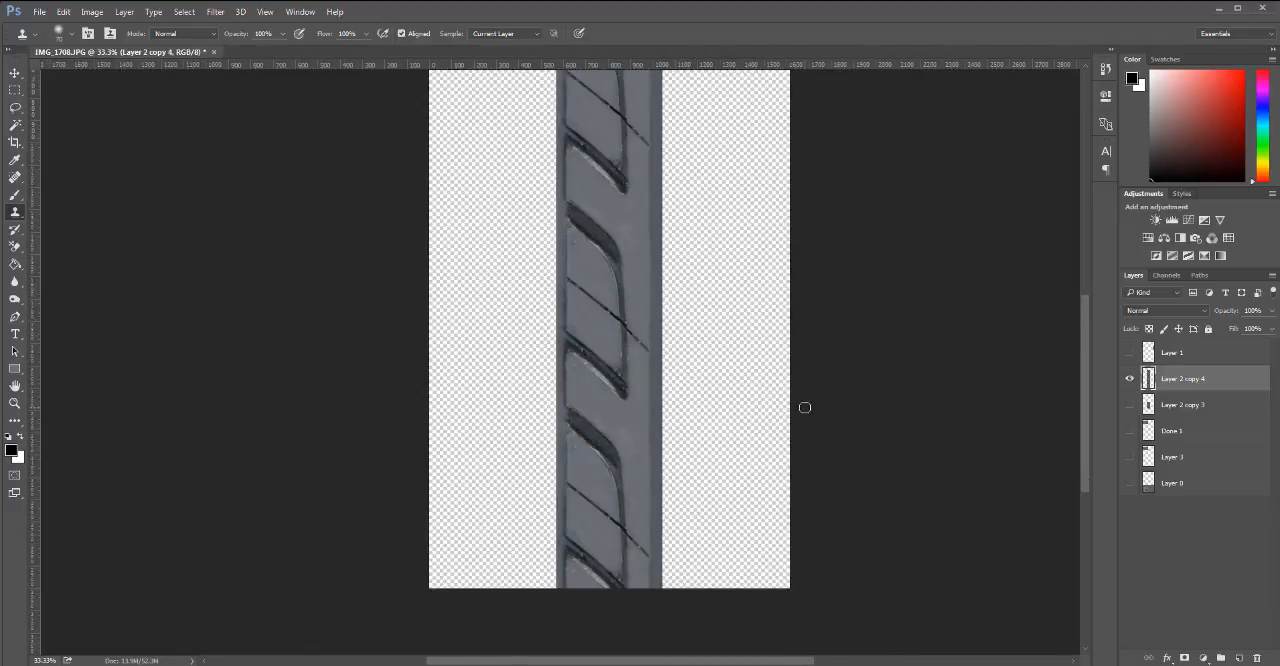
{"action": "left_click", "coordinate": [1149, 405], "text": "ctrl"}
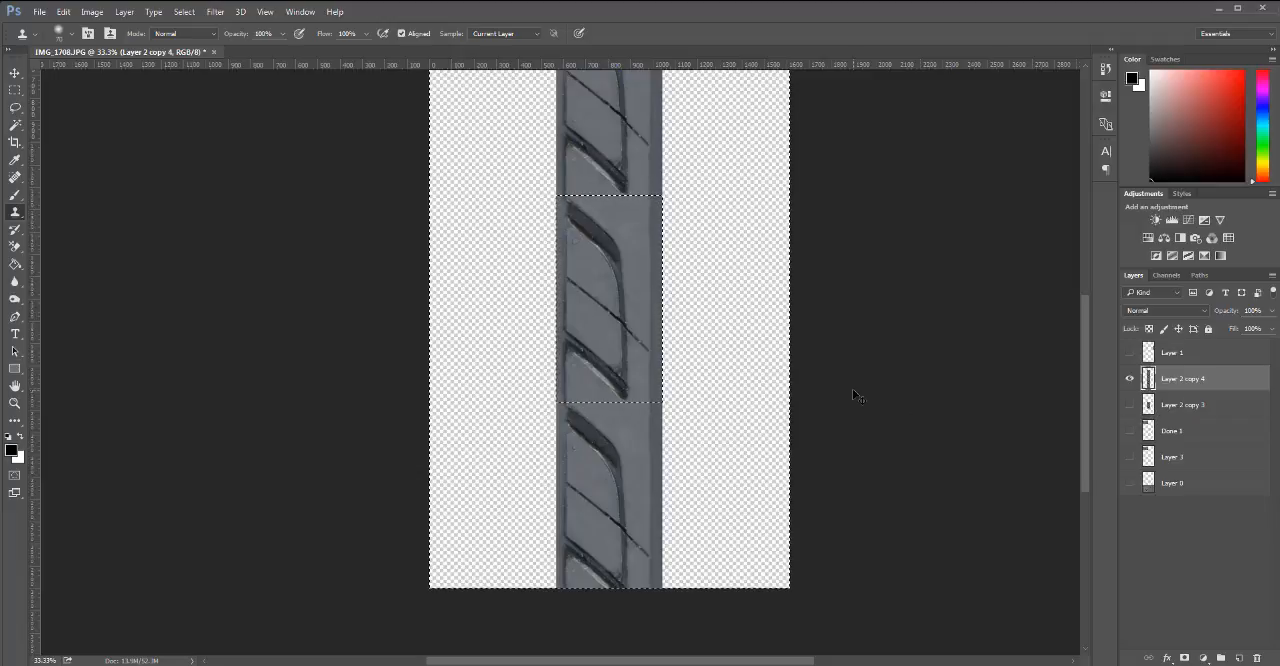
{"action": "key", "text": "ctrl+shift+i"}
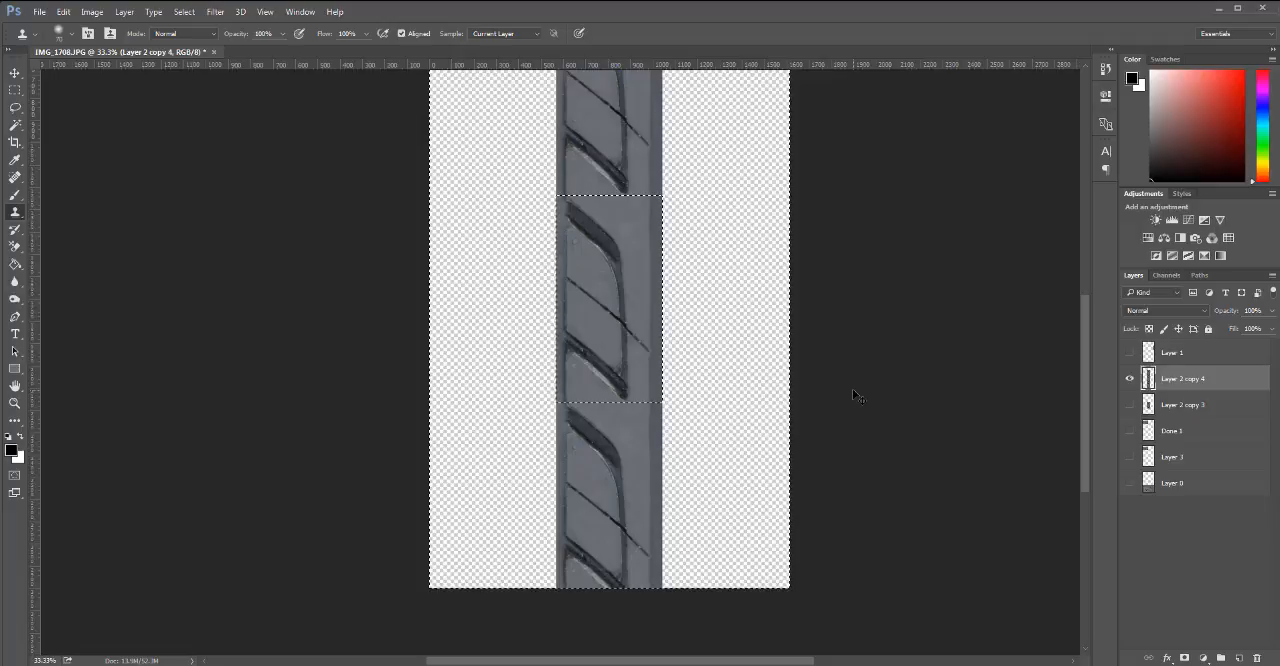
{"action": "key", "text": "Delete"}
{"action": "key", "text": "ctrl+d"}
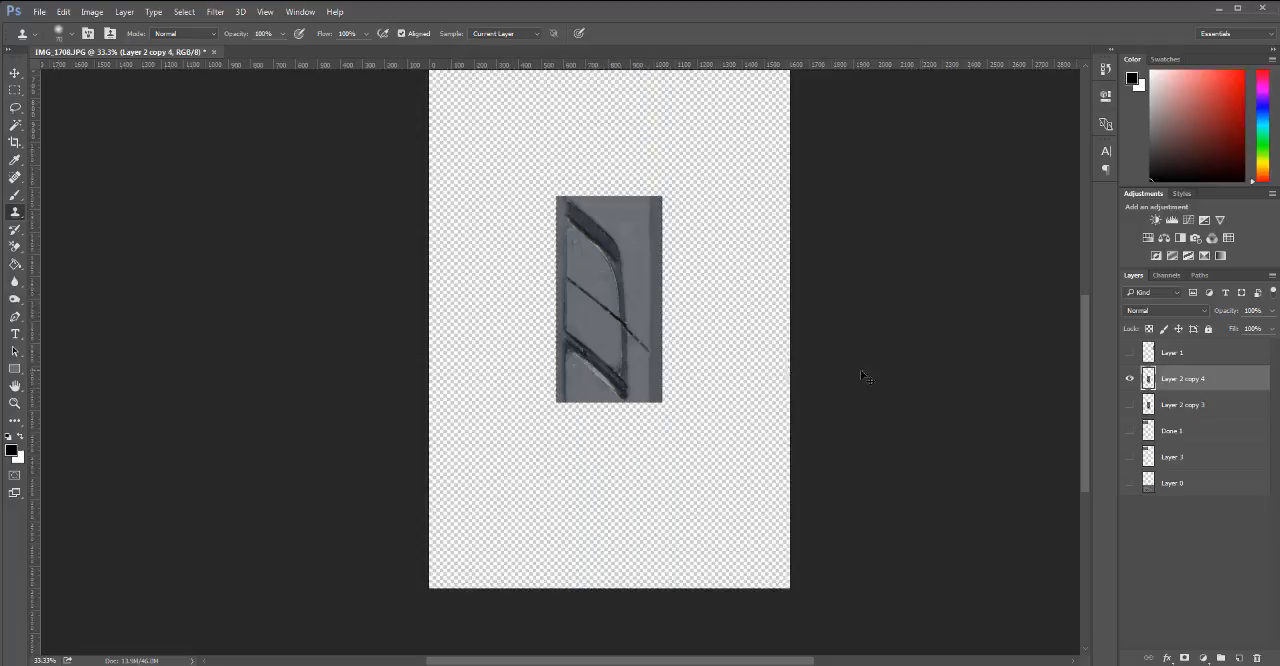
{"action": "left_click_drag", "start_coordinate": [1195, 404], "coordinate": [1257, 658]}
Check the tiling with a duplicate of Layer 2 copy 4 placed directly below it, and delete the duplicate.
{"action": "key", "text": "v"}
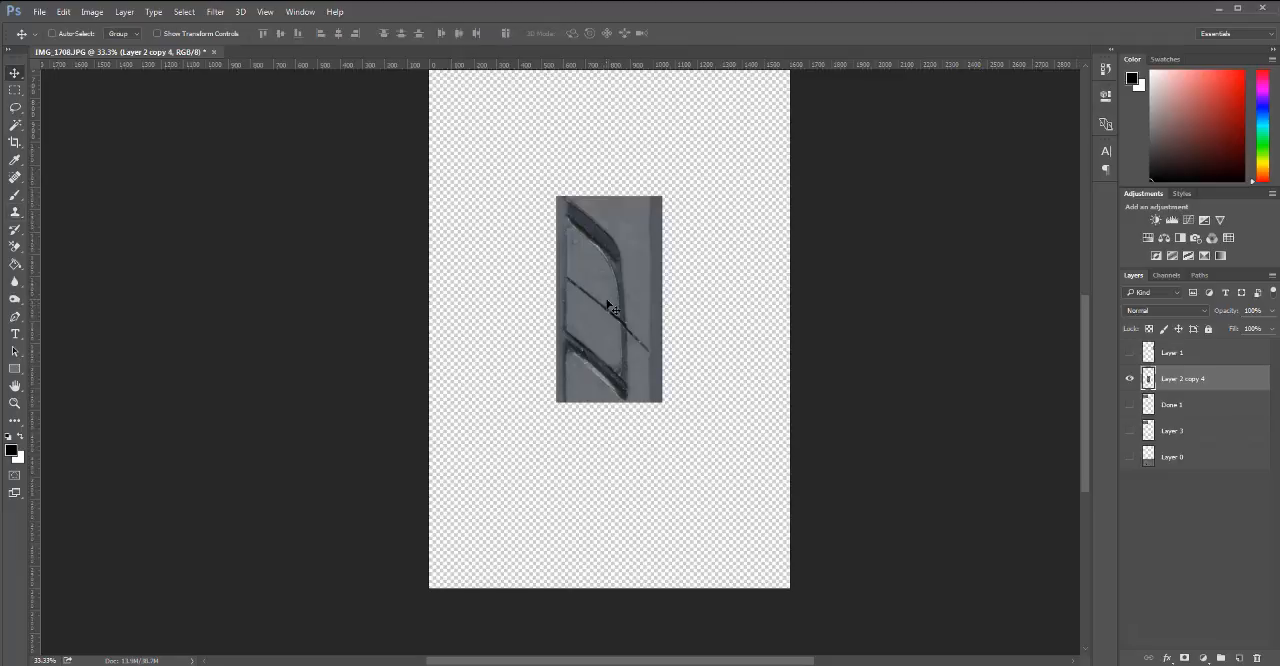
{"action": "left_click_drag", "start_coordinate": [610, 272], "coordinate": [609, 475]}
{"action": "left_click", "coordinate": [610, 388], "text": "ctrl"}
{"action": "left_click", "coordinate": [598, 450], "text": "ctrl"}
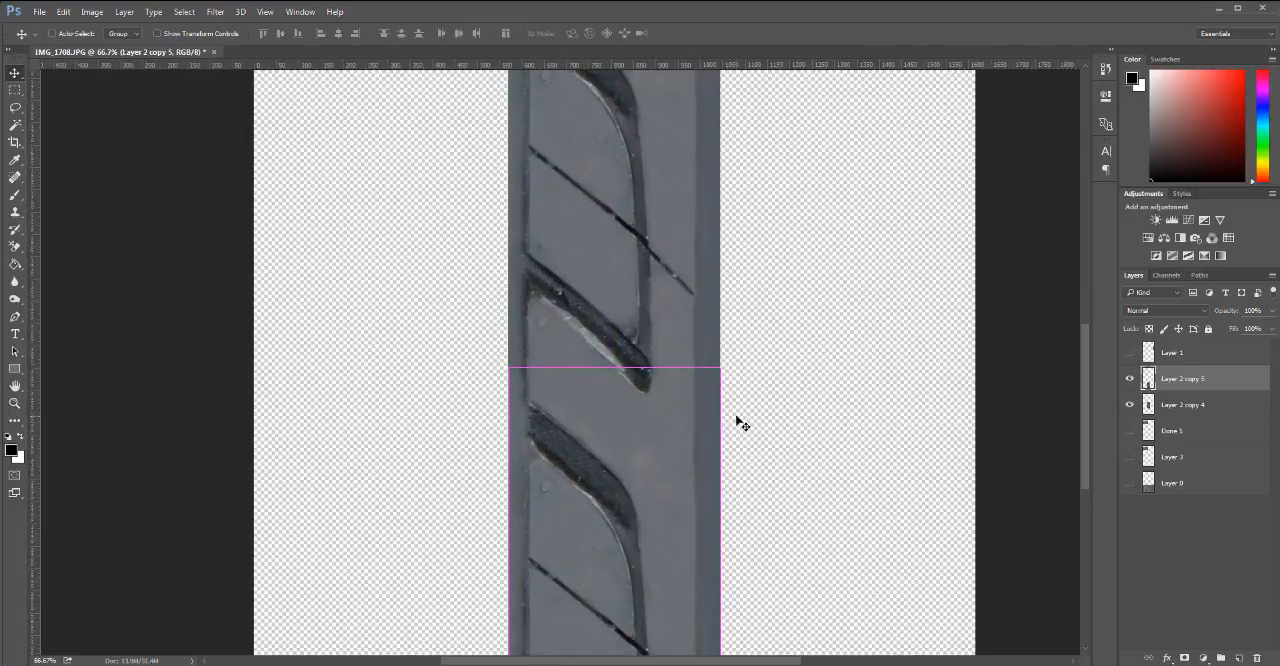
{"action": "left_click", "coordinate": [626, 404], "text": "alt"}
{"action": "left_click", "coordinate": [633, 419], "text": "alt"}
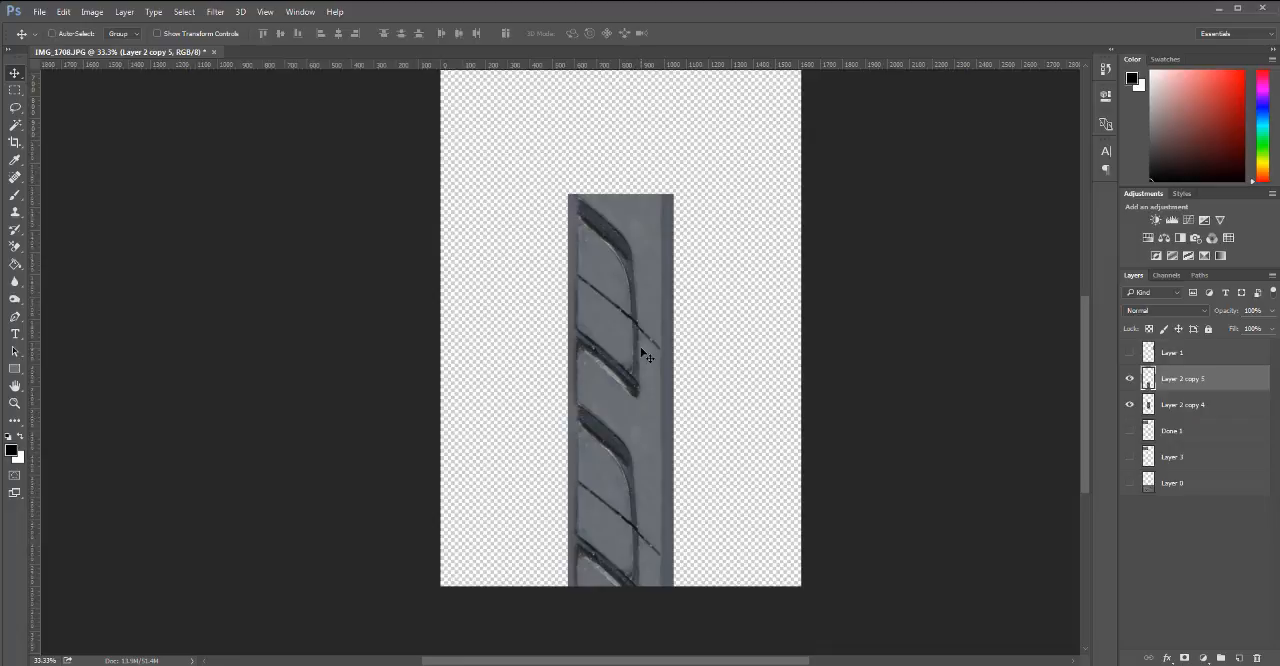
{"action": "key", "text": "ctrl"}
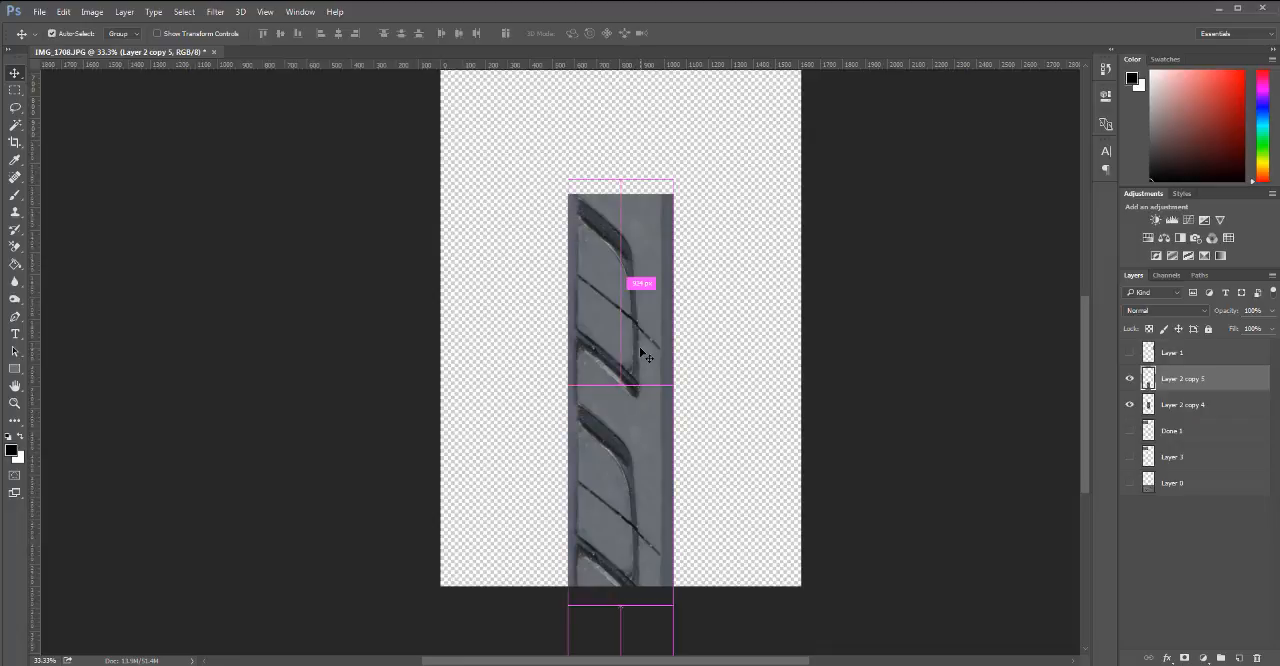
{"action": "key", "text": "Delete"}
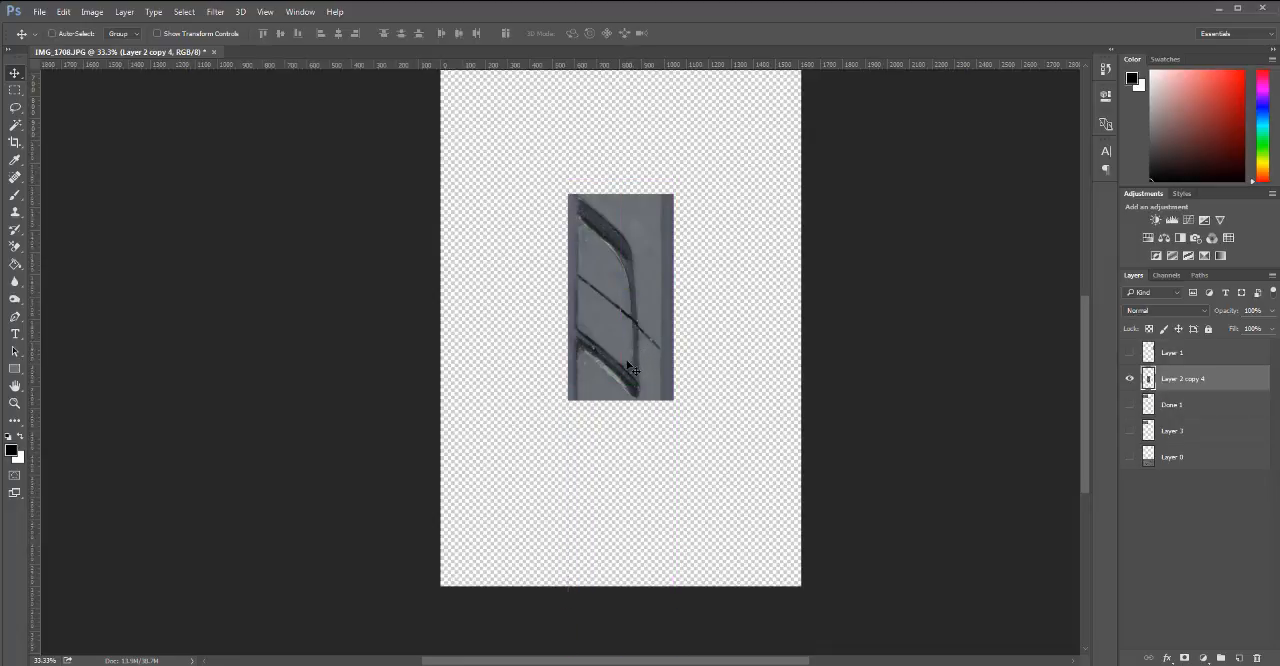
Place a duplicate of Layer 2 copy 4 directly above it, inspect the seam up close, and delete the duplicate.
{"action": "left_click_drag", "start_coordinate": [627, 372], "coordinate": [628, 164]}
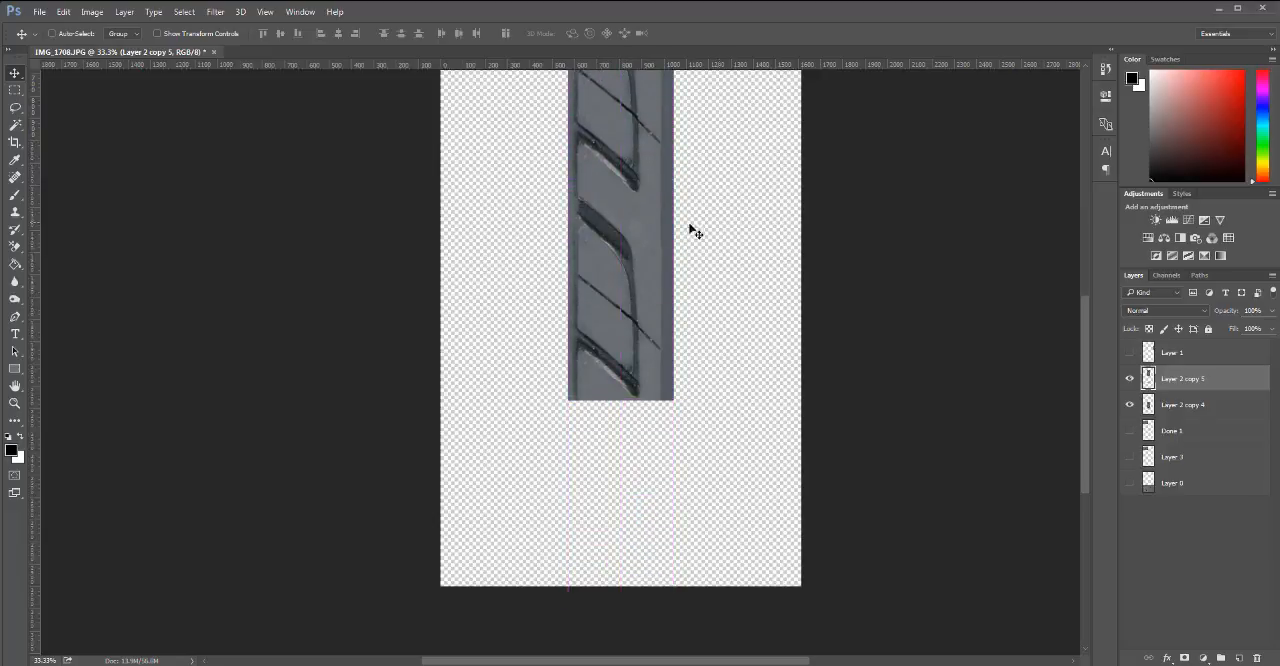
{"action": "left_click", "coordinate": [686, 324], "text": "ctrl"}
{"action": "left_click", "coordinate": [646, 249], "text": "ctrl"}
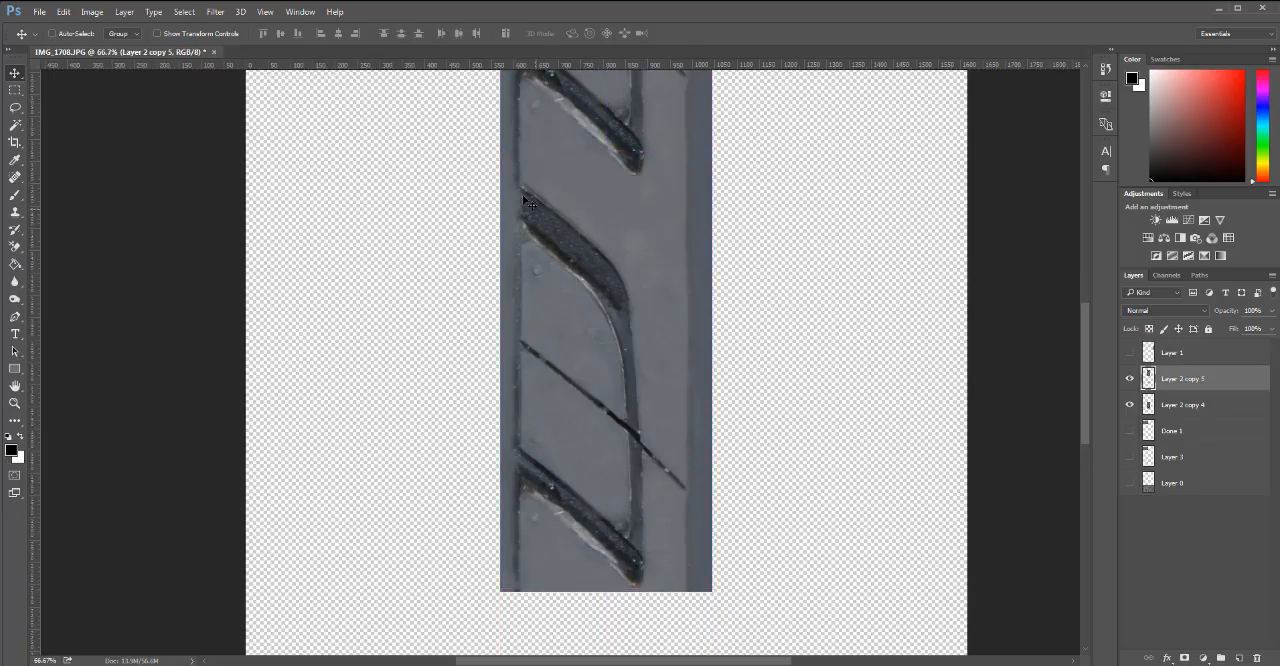
{"action": "left_click", "coordinate": [637, 232], "text": "alt"}
{"action": "left_click", "coordinate": [638, 236], "text": "alt"}
{"action": "left_click", "coordinate": [643, 258], "text": "alt"}
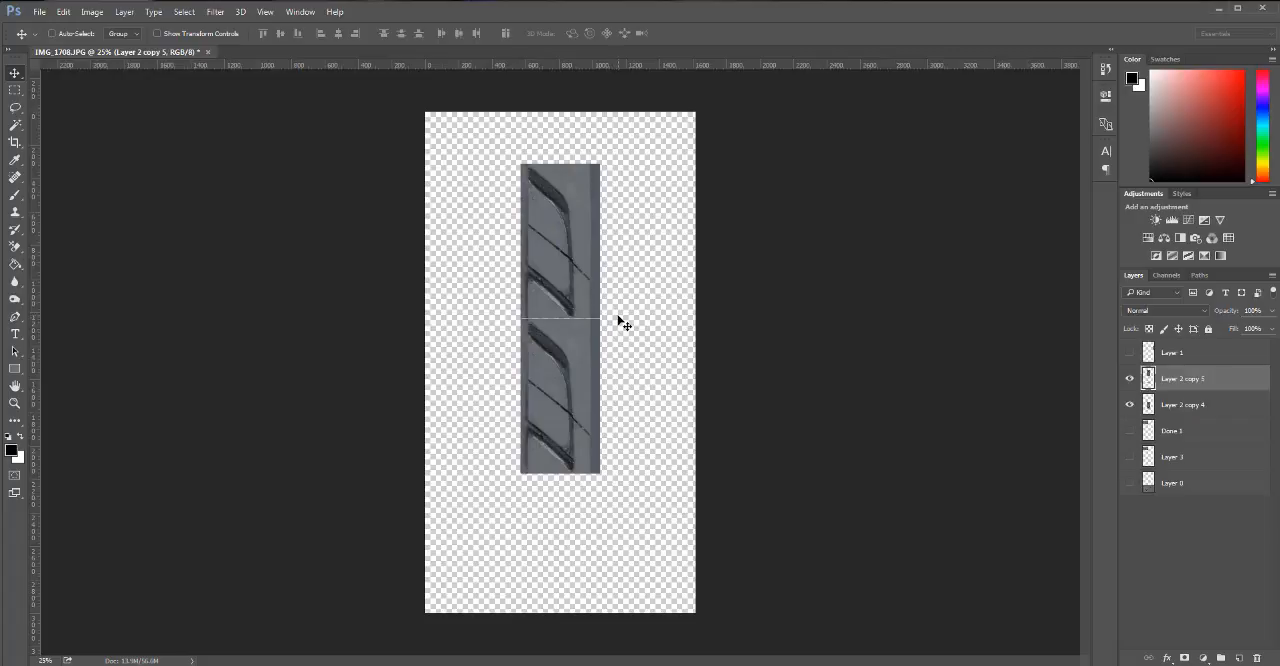
{"action": "left_click", "coordinate": [568, 339], "text": "ctrl"}
{"action": "left_click", "coordinate": [566, 344], "text": "ctrl"}
{"action": "left_click", "coordinate": [562, 340], "text": "ctrl"}
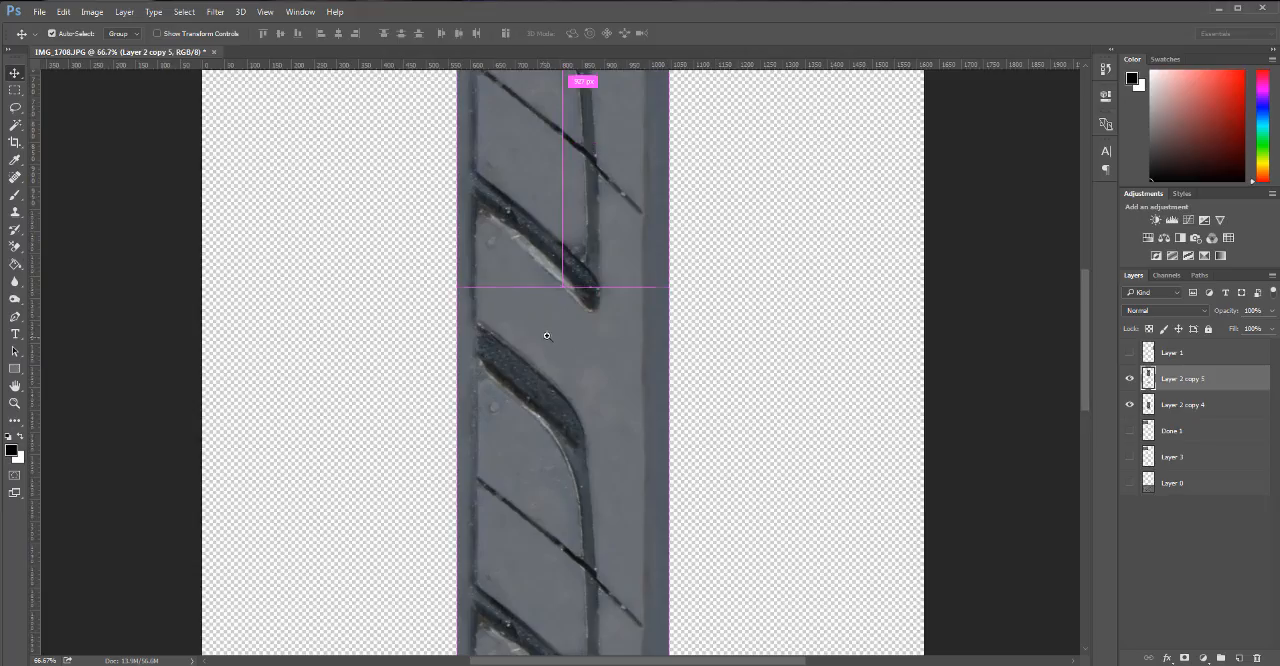
{"action": "left_click", "coordinate": [560, 341], "text": "alt"}
{"action": "left_click", "coordinate": [560, 336], "text": "alt"}
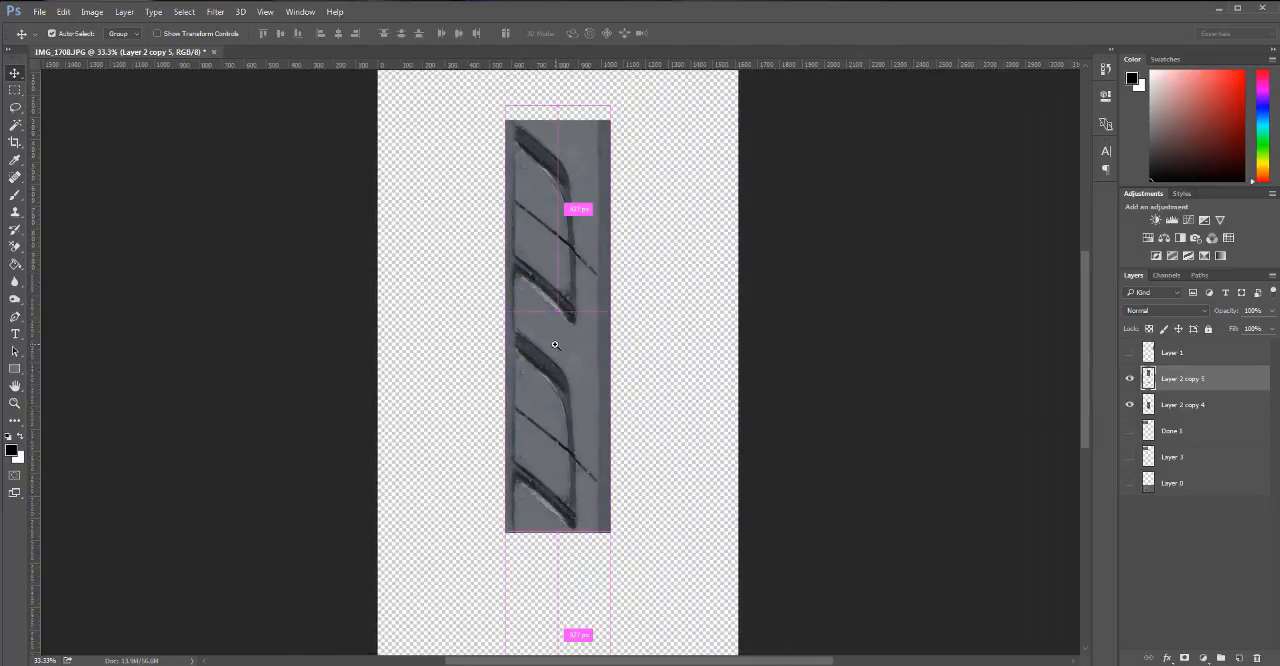
{"action": "left_click", "coordinate": [588, 340], "text": "ctrl"}
{"action": "left_click", "coordinate": [575, 337], "text": "alt"}
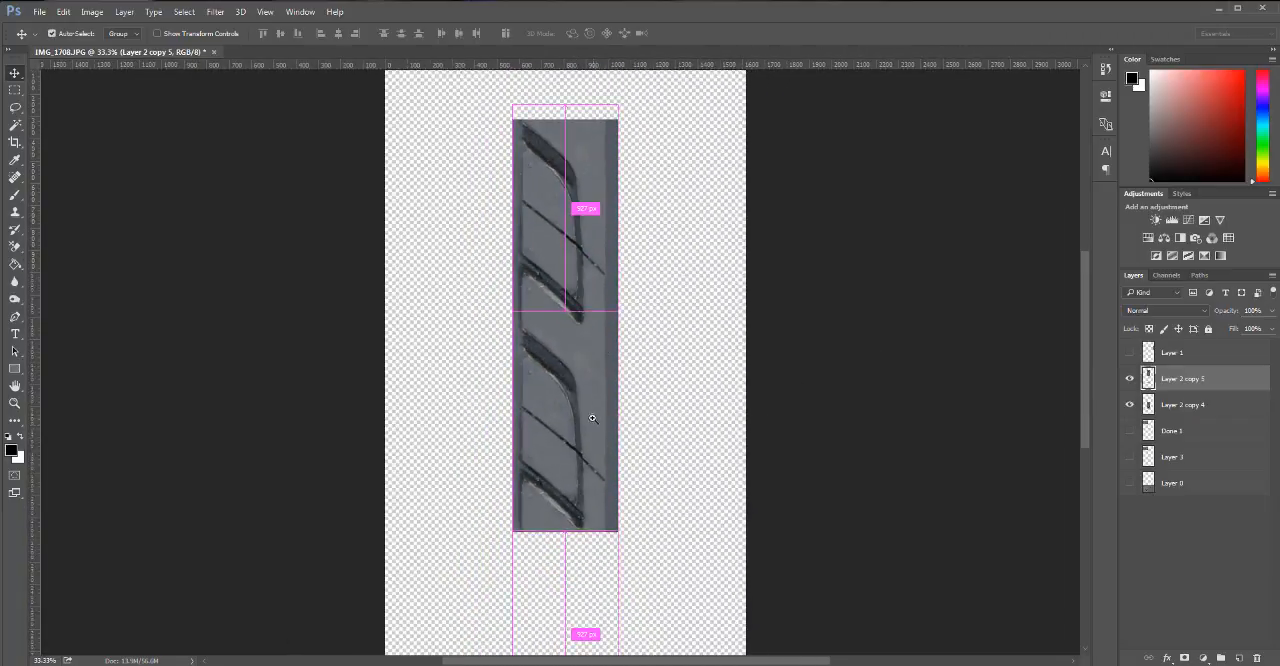
{"action": "left_click_drag", "start_coordinate": [574, 391], "coordinate": [620, 465]}
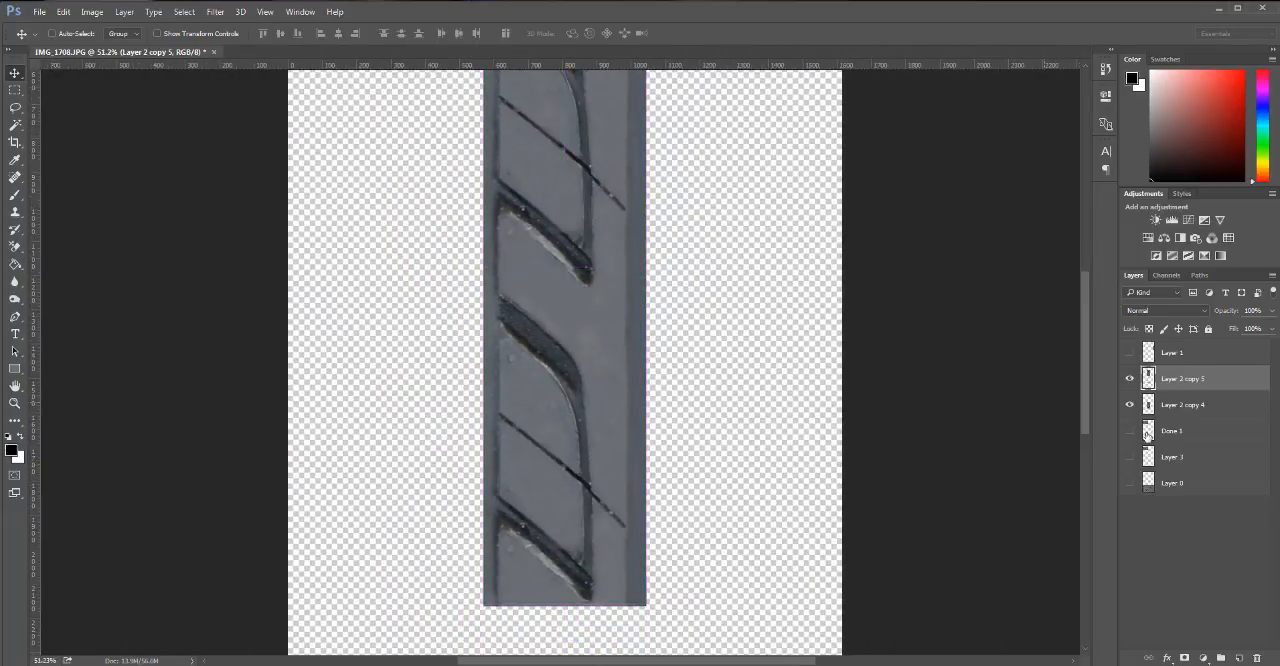
{"action": "left_click_drag", "start_coordinate": [1229, 392], "coordinate": [1257, 658]}
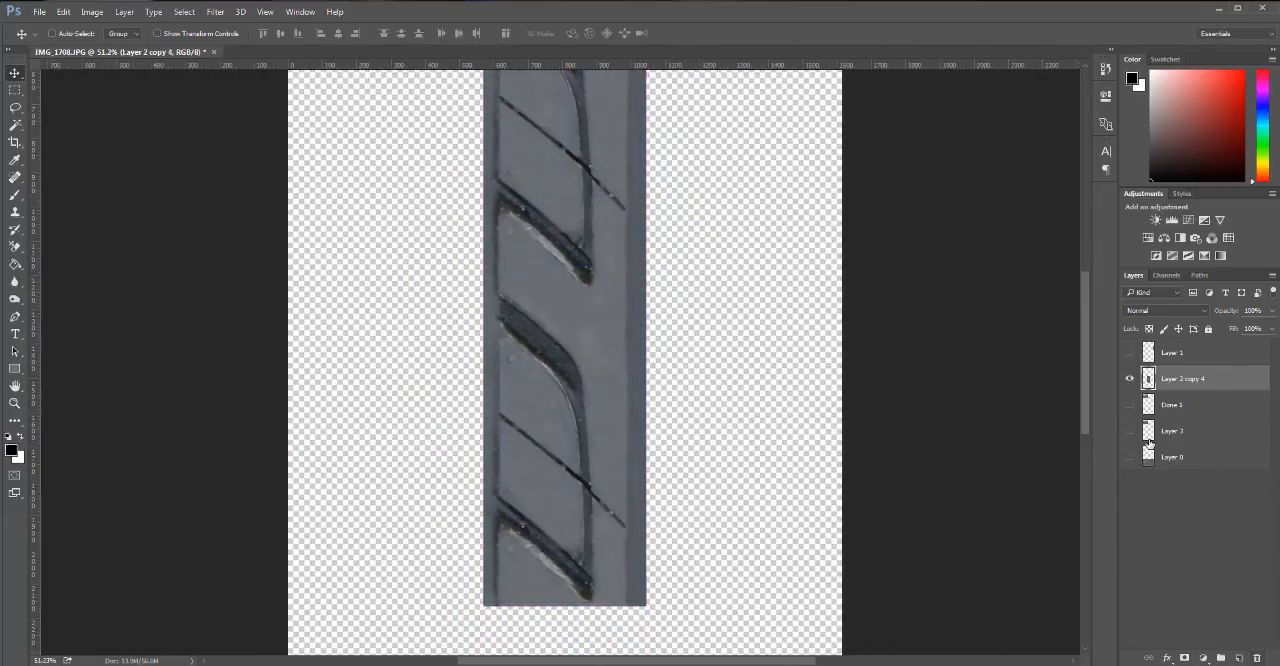
Move the trimmed tread section up the canvas and rename Layer 2 copy 4 as Done 2.
{"action": "left_click_drag", "start_coordinate": [613, 458], "coordinate": [637, 251]}
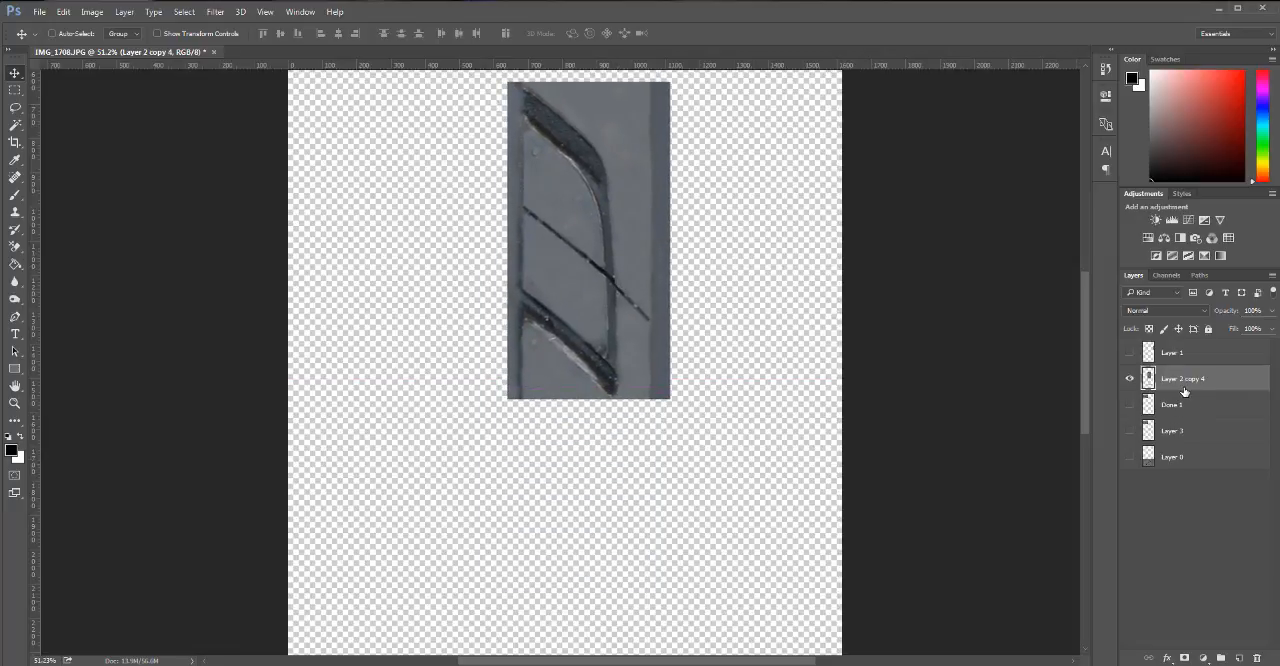
{"action": "double_click", "coordinate": [1183, 381]}
{"action": "type", "text": "Done 2"}
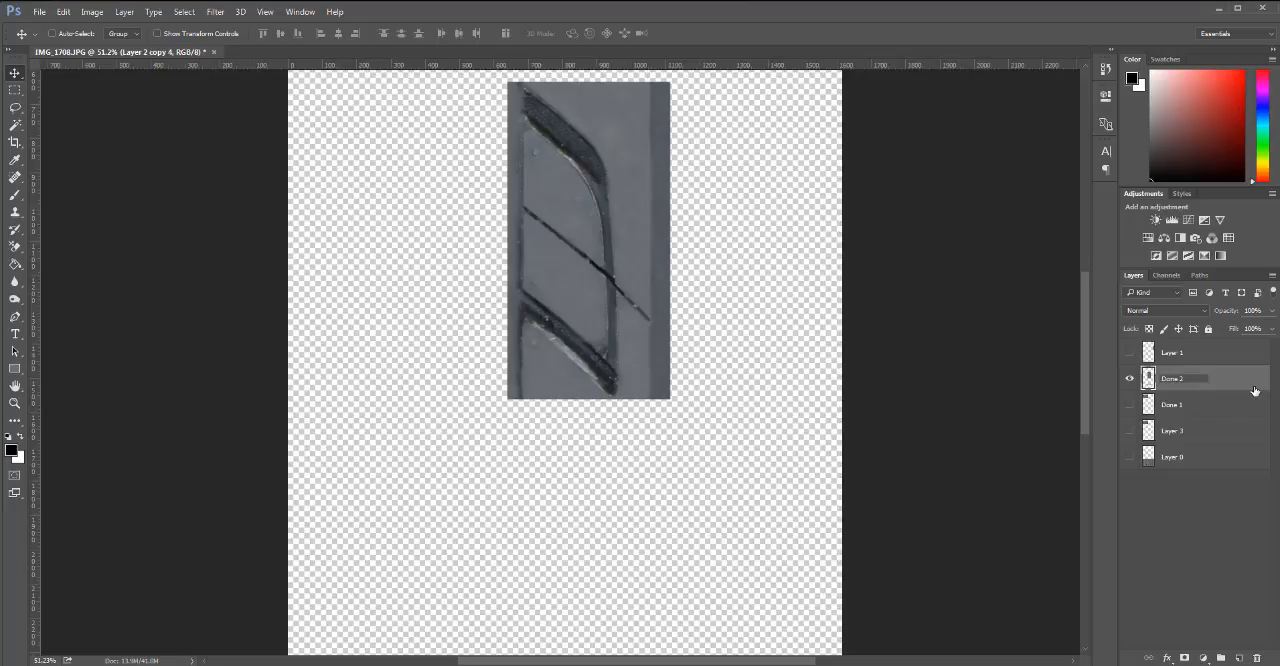
{"action": "key", "text": "Return"}
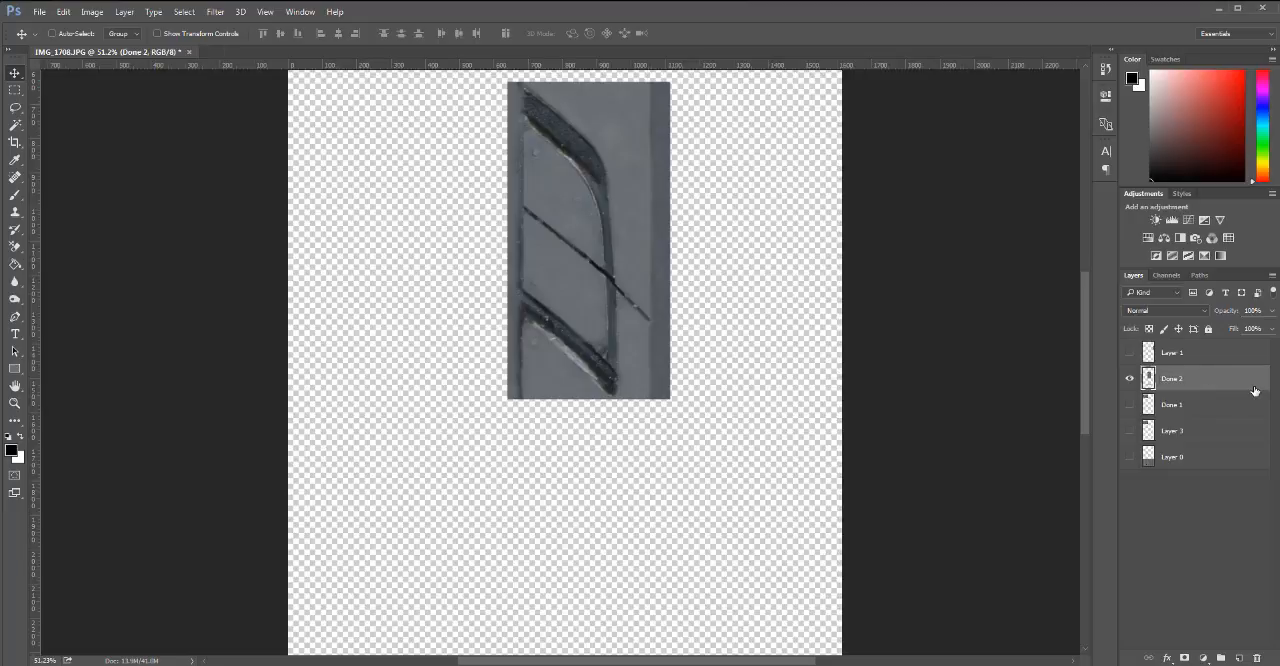
Show Done 1 and move Done 2 beside it near the canvas's upper edge.
{"action": "left_click", "coordinate": [1131, 404]}
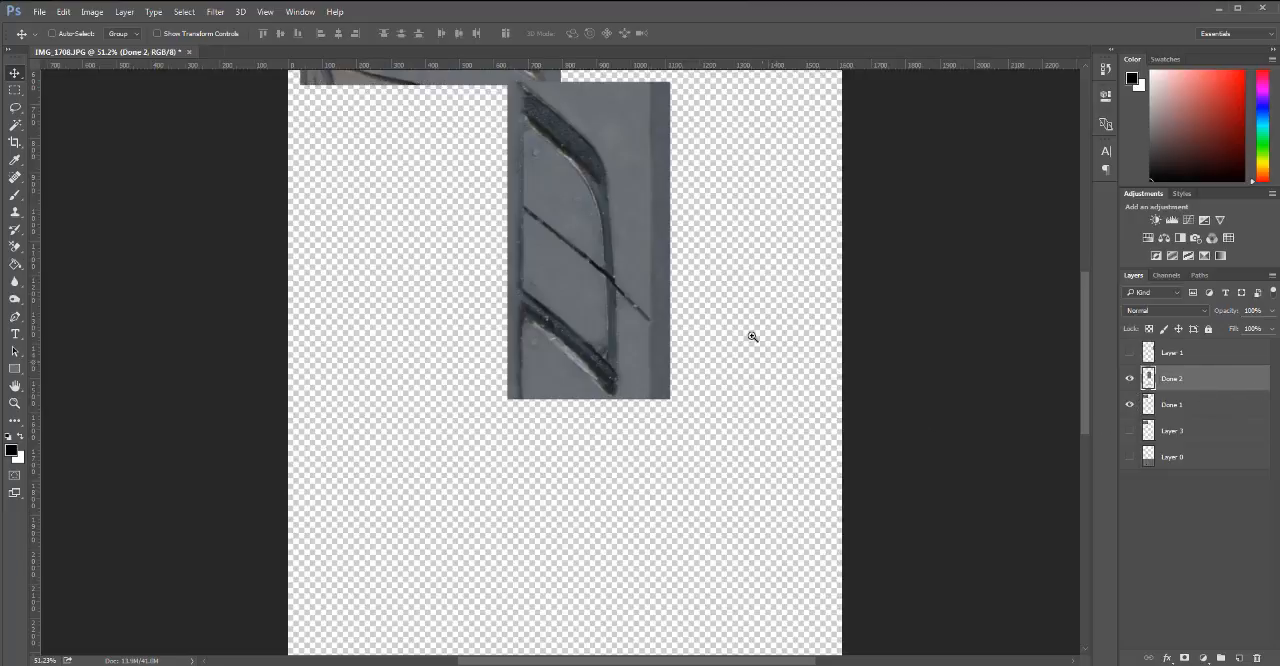
{"action": "scroll", "coordinate": [698, 283], "scroll_direction": "down", "scroll_amount": 2}
{"action": "left_click_drag", "start_coordinate": [662, 275], "coordinate": [635, 307]}
{"action": "scroll", "coordinate": [634, 506], "scroll_direction": "down", "scroll_amount": 1}
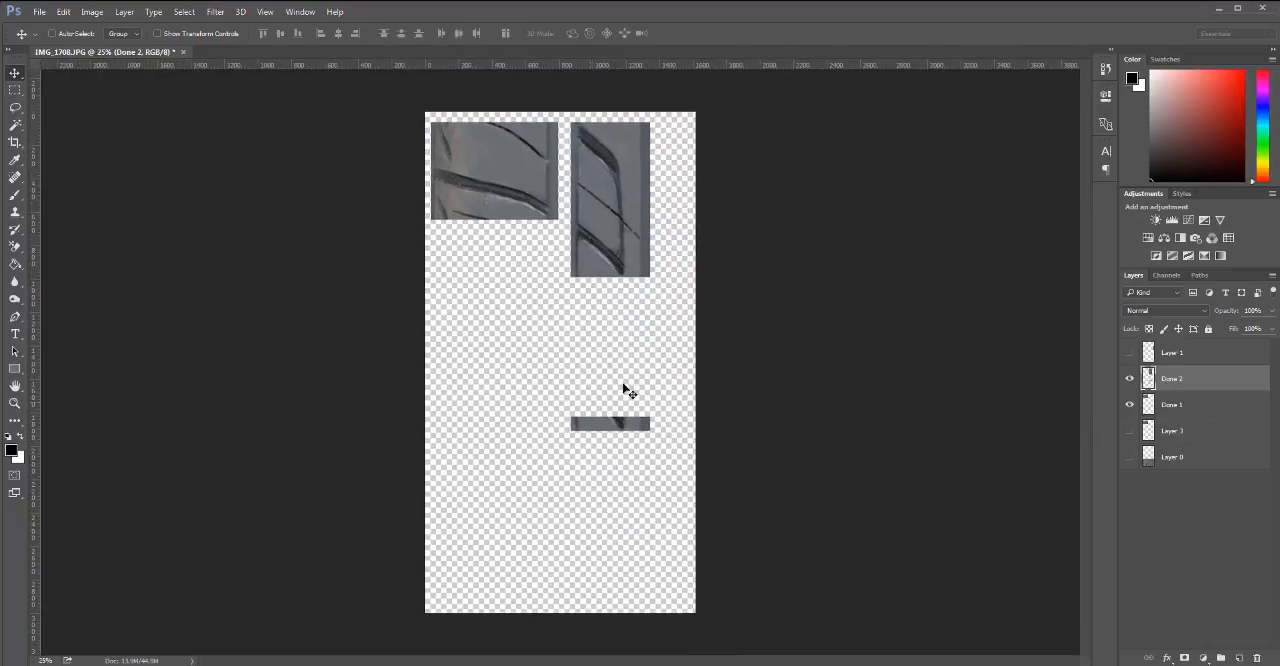
Delete the stray strip below the tread section on Done 2, and move the section against Done 1's edge.
{"action": "key", "text": "m"}
{"action": "left_click_drag", "start_coordinate": [514, 376], "coordinate": [672, 444]}
{"action": "key", "text": "Delete"}
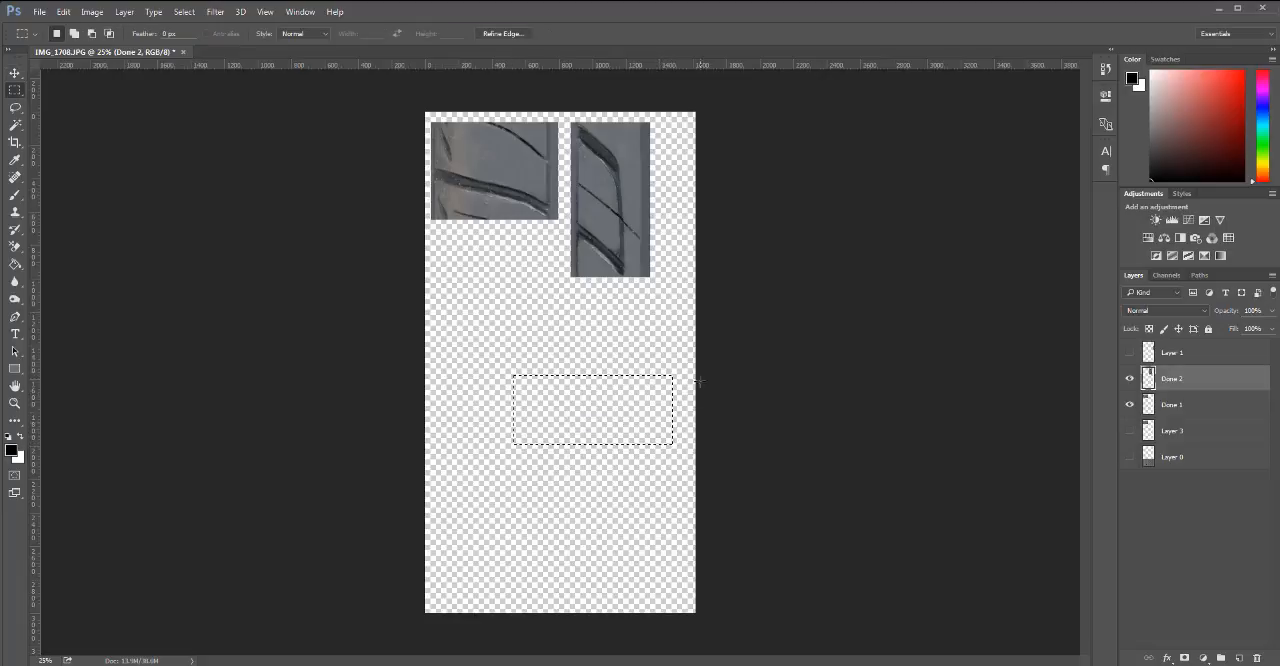
{"action": "key", "text": "ctrl+d"}
{"action": "key", "text": "v"}
{"action": "left_click_drag", "start_coordinate": [621, 231], "coordinate": [607, 232]}
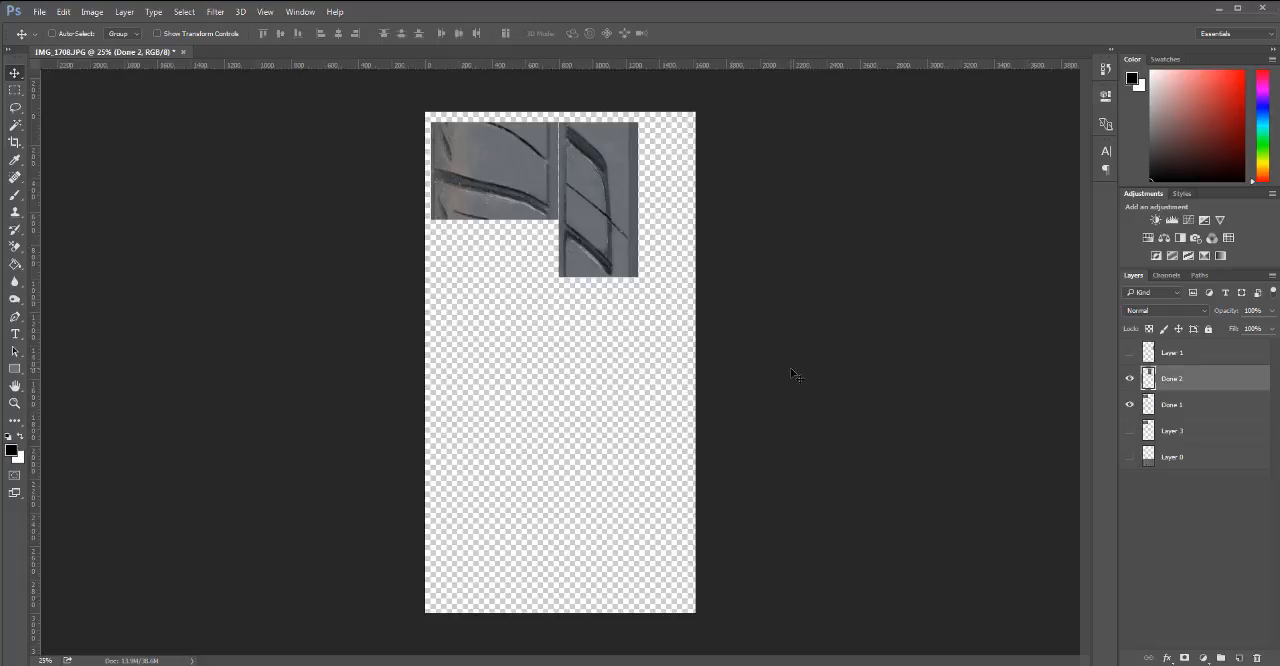
Select and show Layer 1, and hide Done 2 and Done 1.
{"action": "left_click", "coordinate": [1179, 351]}
{"action": "left_click_drag", "start_coordinate": [1131, 379], "coordinate": [1131, 405]}
{"action": "key", "text": "ctrl"}
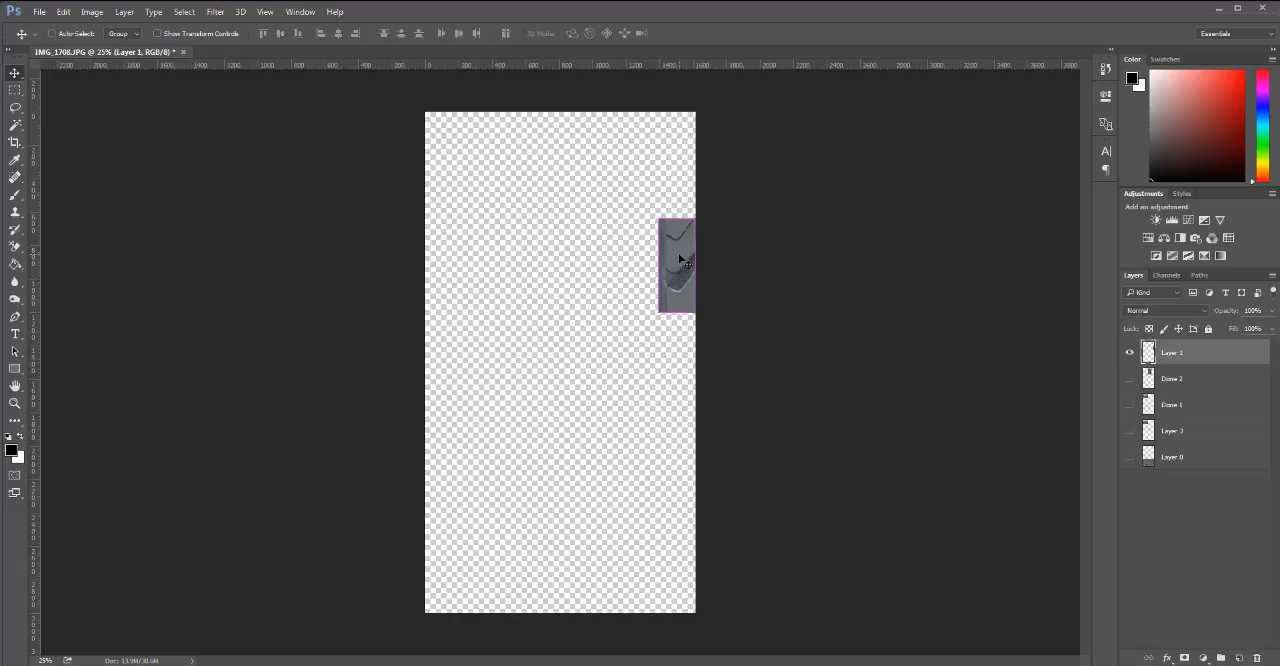
{"action": "scroll", "coordinate": [680, 260], "scroll_direction": "up", "scroll_amount": 2}
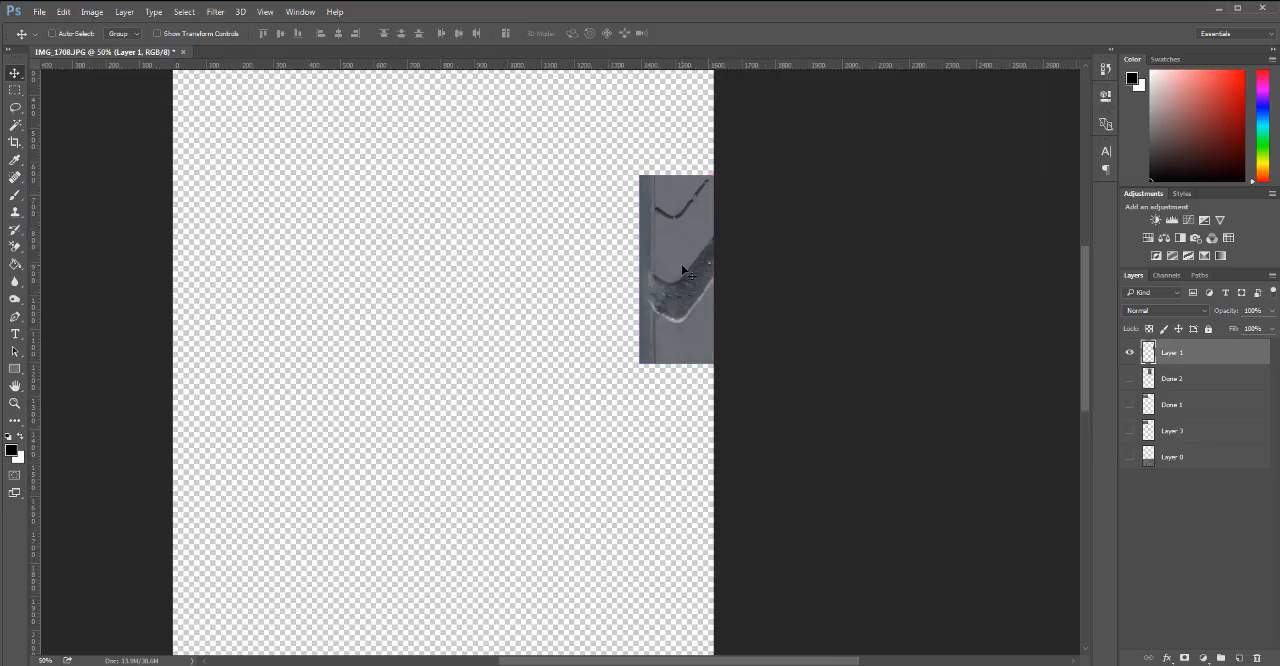
Try a duplicate of Layer 1 directly below it to inspect the seam, and undo the duplication.
{"action": "left_click_drag", "start_coordinate": [683, 260], "coordinate": [684, 448]}
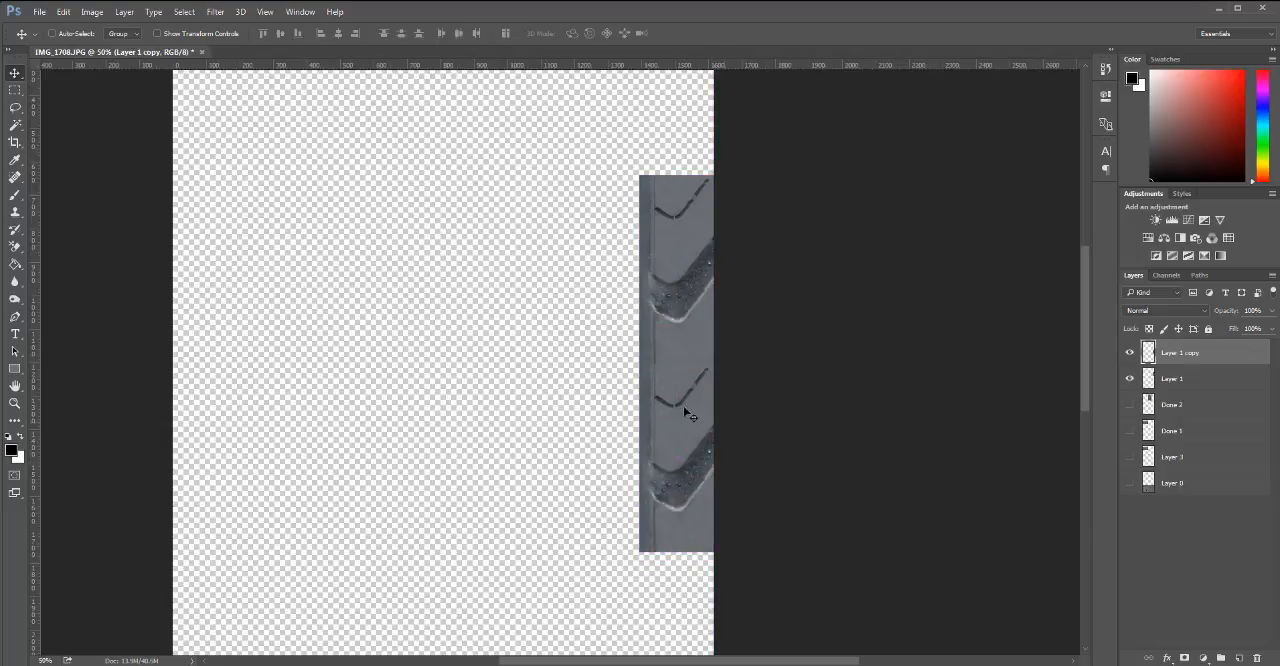
{"action": "scroll", "coordinate": [686, 410], "scroll_direction": "up", "scroll_amount": 2}
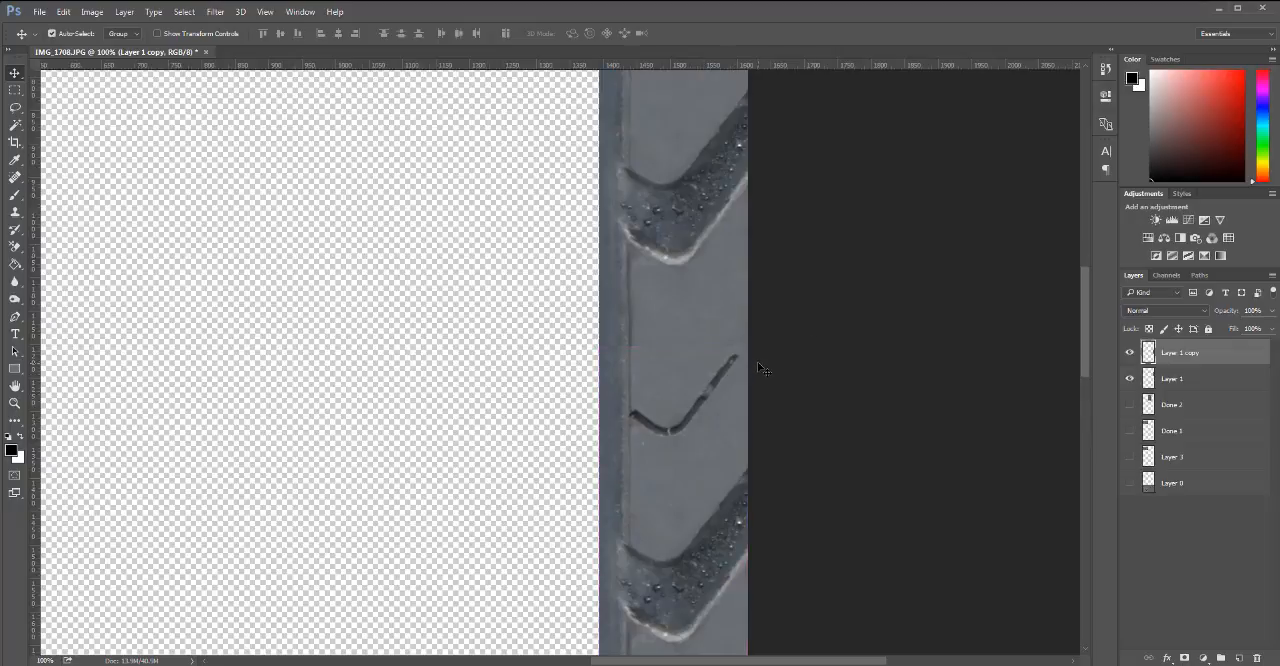
{"action": "key", "text": "ctrl+shift+s"}
{"action": "left_click", "coordinate": [622, 416]}
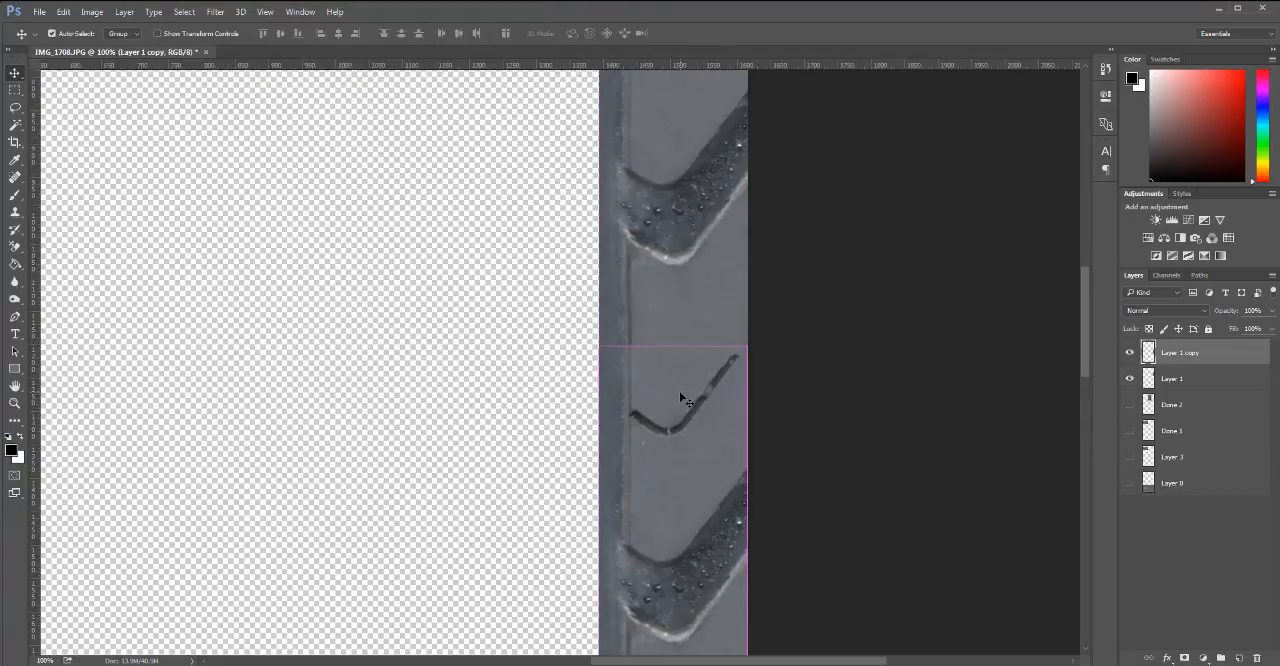
{"action": "key", "text": "ctrl+z"}
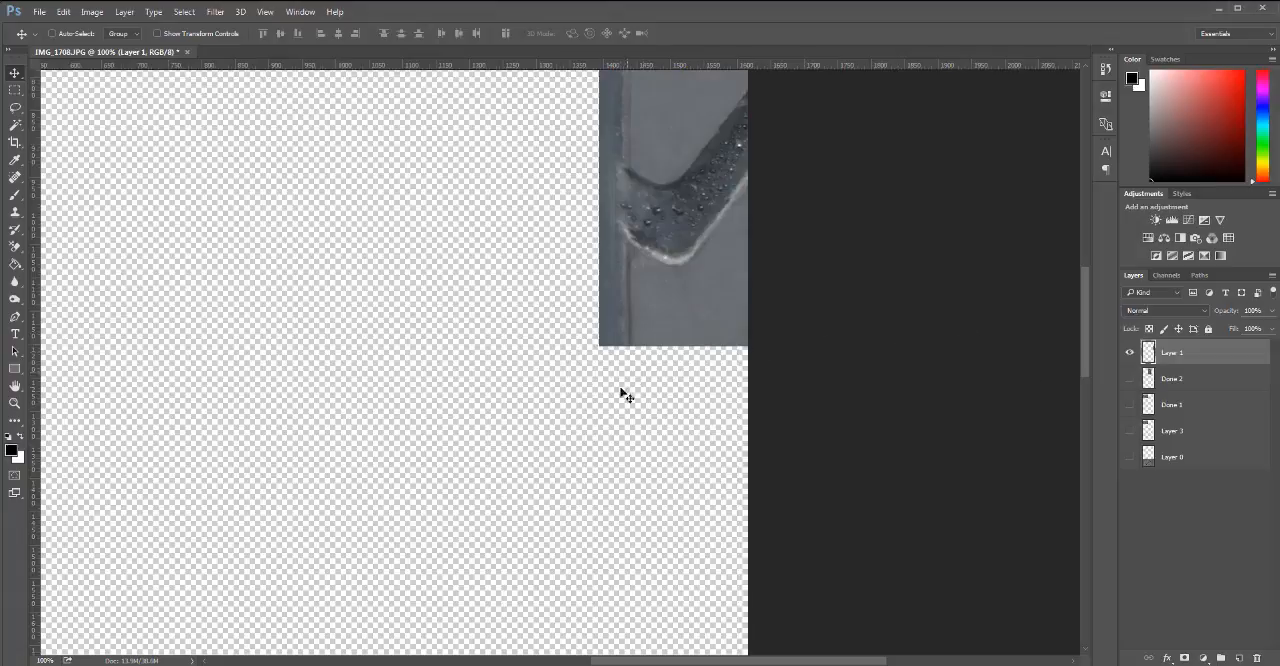
Move Layer 1 inward from the canvas's right edge and duplicate it in place.
{"action": "left_click_drag", "start_coordinate": [646, 330], "coordinate": [503, 510]}
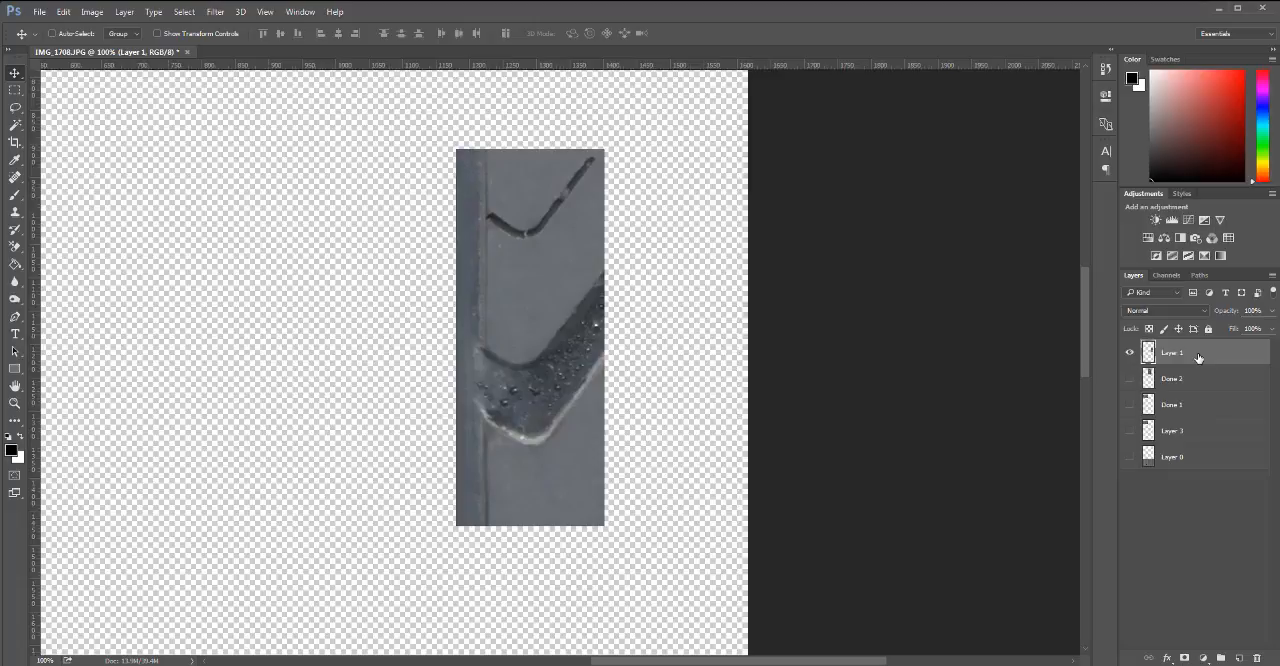
{"action": "left_click_drag", "start_coordinate": [1199, 358], "coordinate": [1238, 658]}
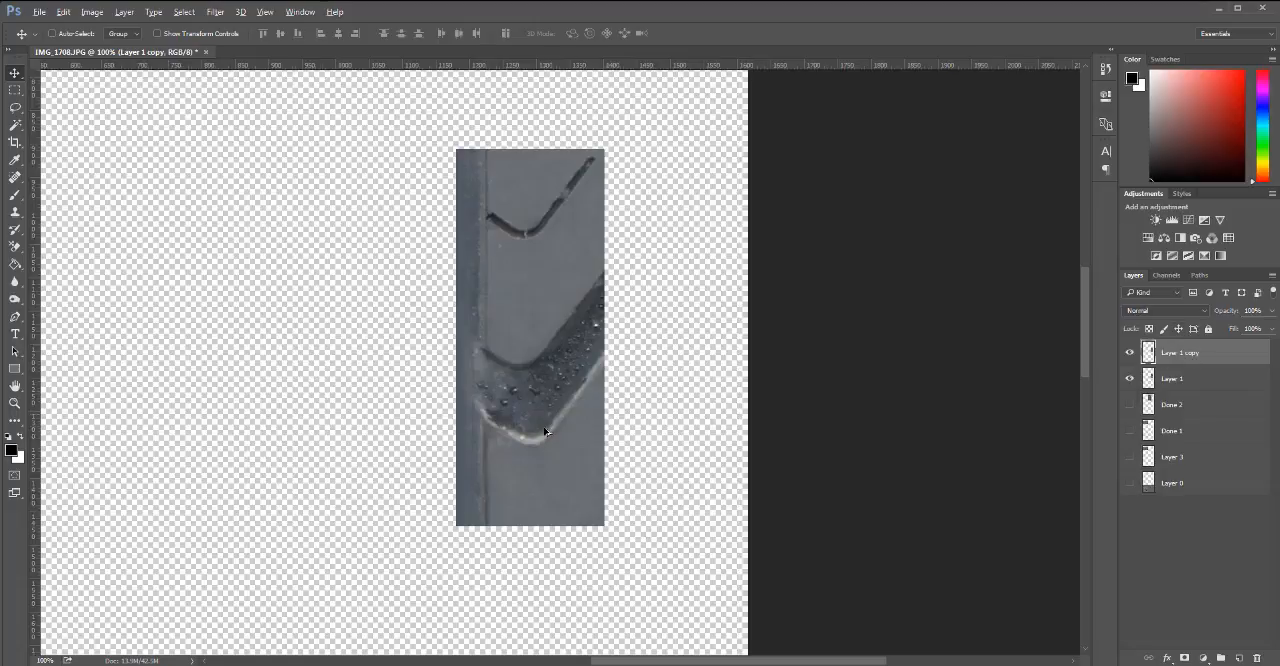
Place duplicates of Layer 1 copy directly above and directly below it to form a continuous strip.
{"action": "left_click_drag", "start_coordinate": [545, 431], "coordinate": [545, 136]}
{"action": "key", "text": "ctrl+j"}
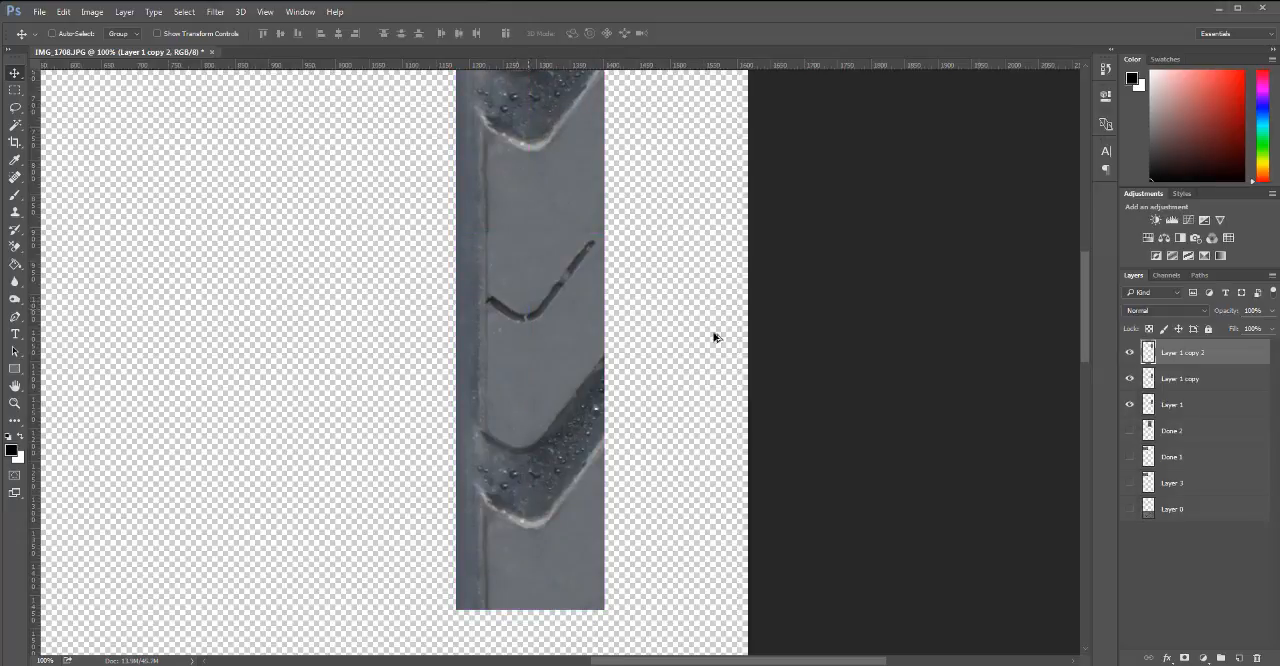
{"action": "left_click", "coordinate": [1158, 384]}
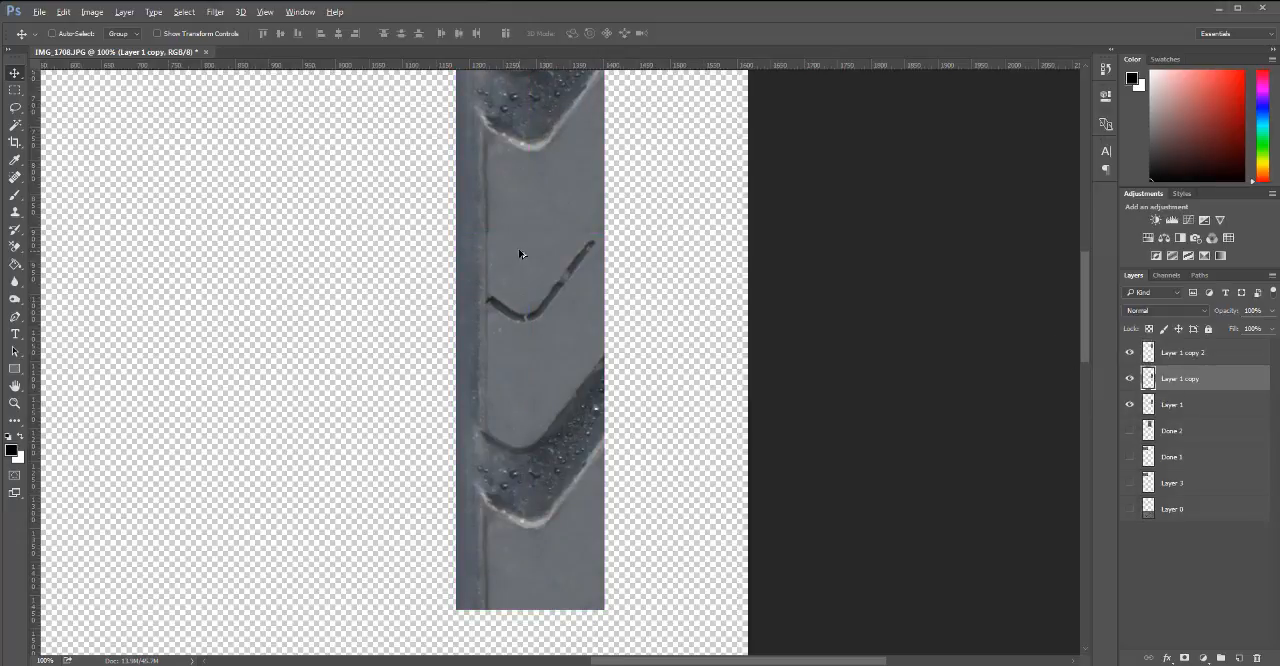
{"action": "left_click_drag", "start_coordinate": [519, 254], "coordinate": [519, 617]}
{"action": "key", "text": "ctrl+j"}
{"action": "left_click", "coordinate": [1180, 354]}
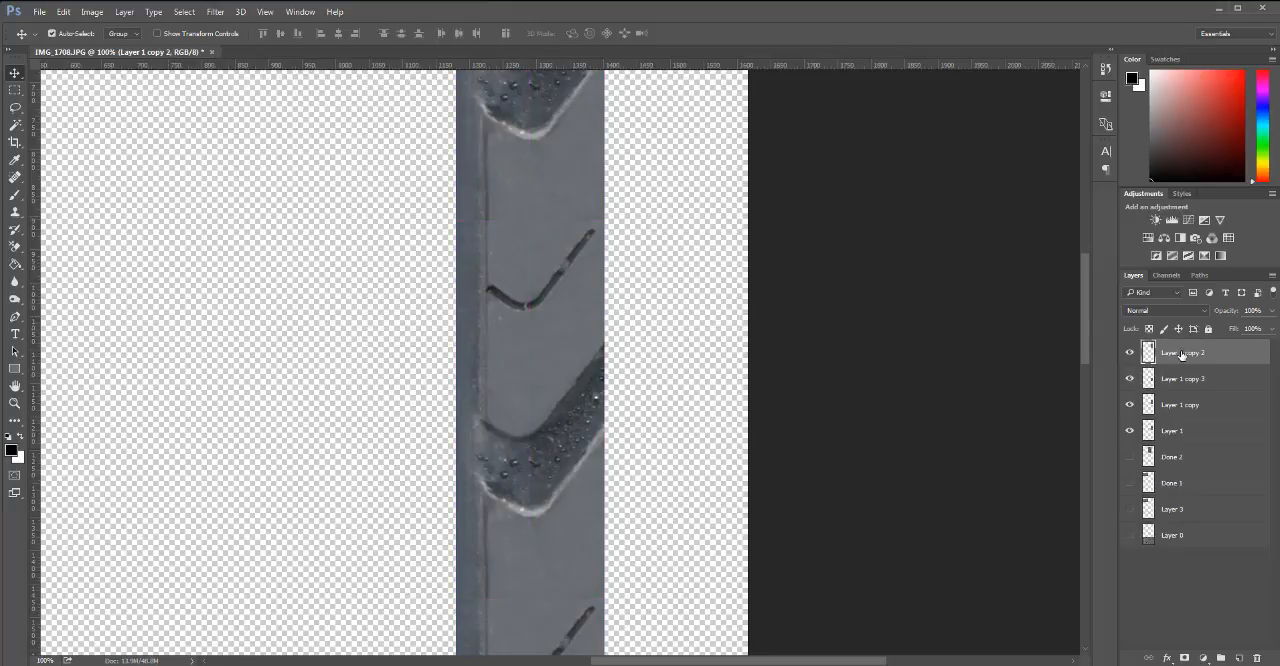
Merge both duplicates into Layer 1 copy and clone clean tread rubber over the strip's upper seam.
{"action": "key", "text": "Delete"}
{"action": "key", "text": "Delete"}
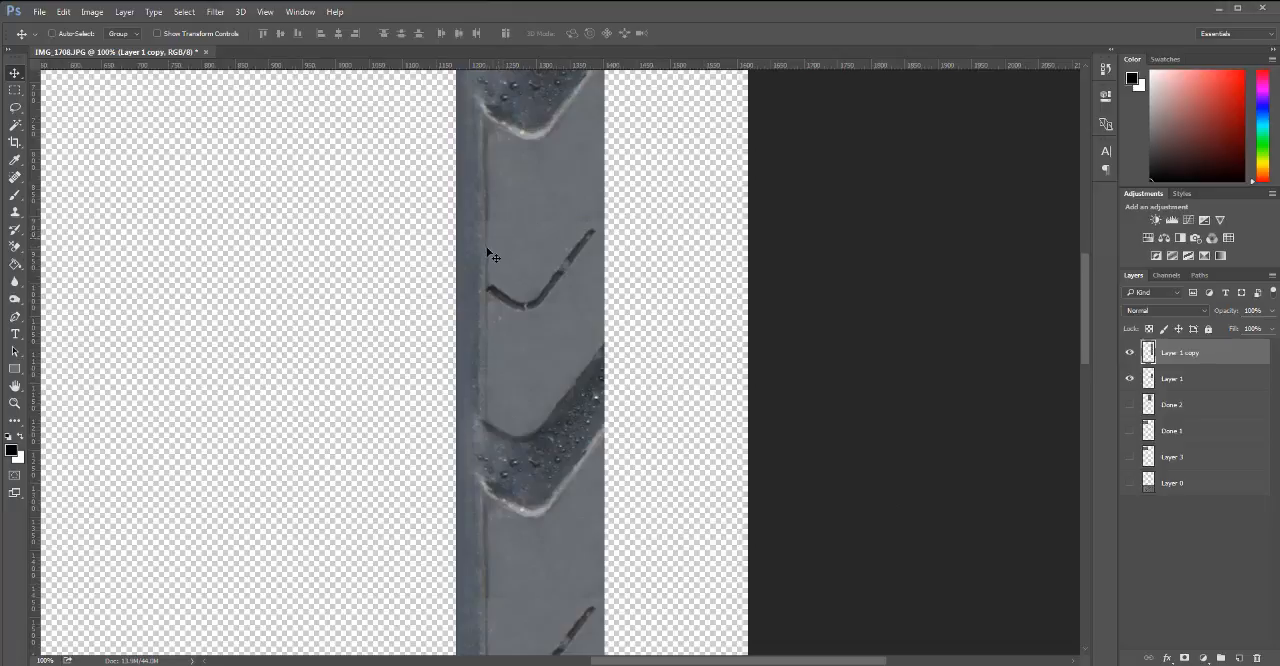
{"action": "key", "text": "s"}
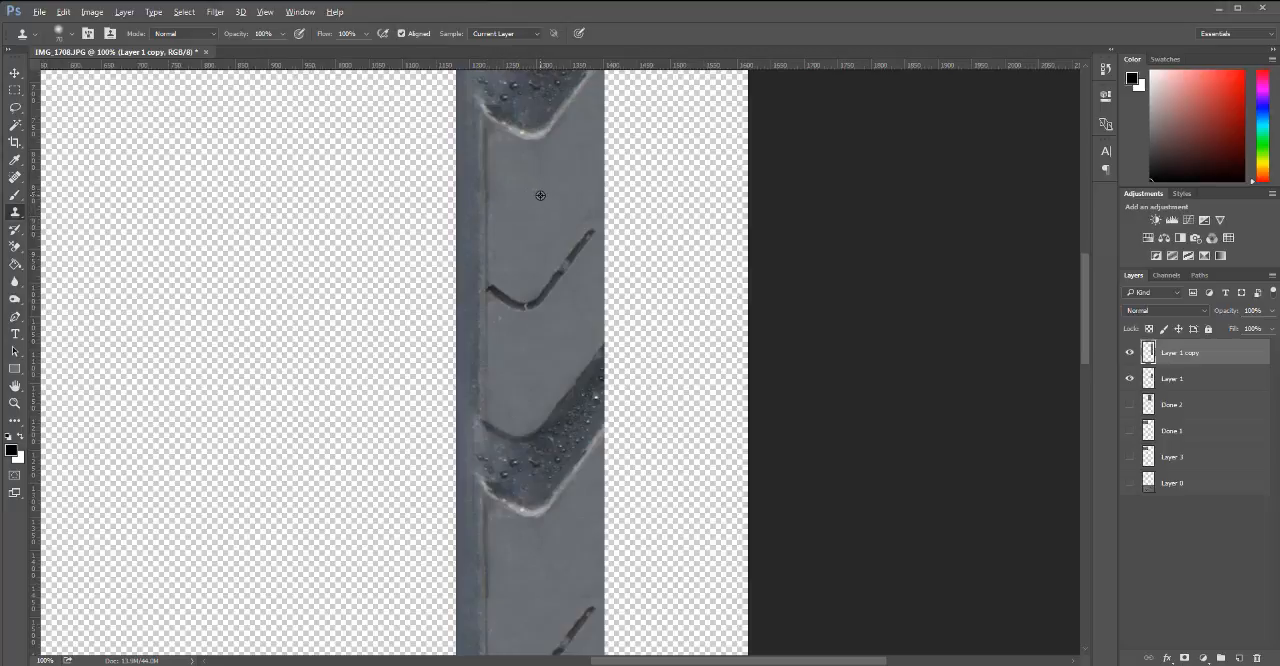
{"action": "left_click", "coordinate": [605, 209]}
{"action": "left_click_drag", "start_coordinate": [605, 209], "coordinate": [618, 202]}
{"action": "left_click", "coordinate": [614, 532]}
{"action": "key", "text": "ctrl+z"}
{"action": "left_click_drag", "start_coordinate": [673, 410], "coordinate": [663, 352]}
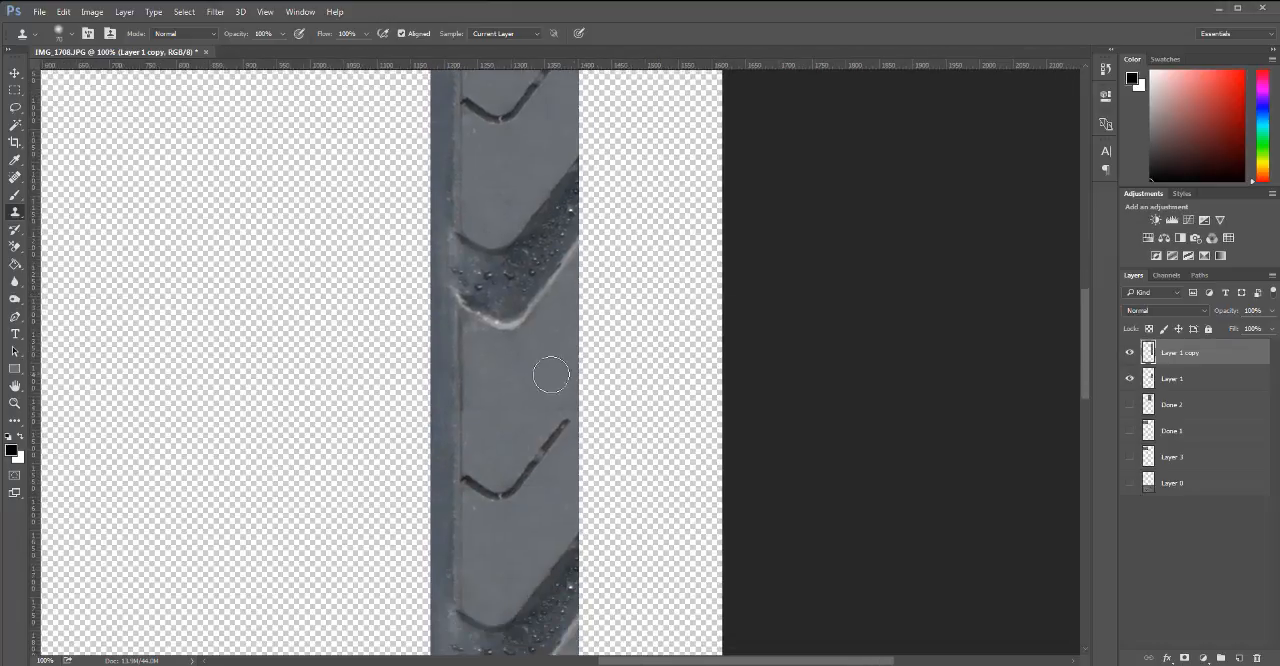
Clone clean rubber over the lower seam of the merged tread strip.
{"action": "left_click", "coordinate": [461, 453], "text": "alt"}
{"action": "left_click_drag", "start_coordinate": [461, 409], "coordinate": [576, 400]}
{"action": "key", "text": "ctrl+z"}
{"action": "left_click", "coordinate": [492, 366], "text": "alt"}
{"action": "left_click", "coordinate": [522, 326], "text": "alt"}
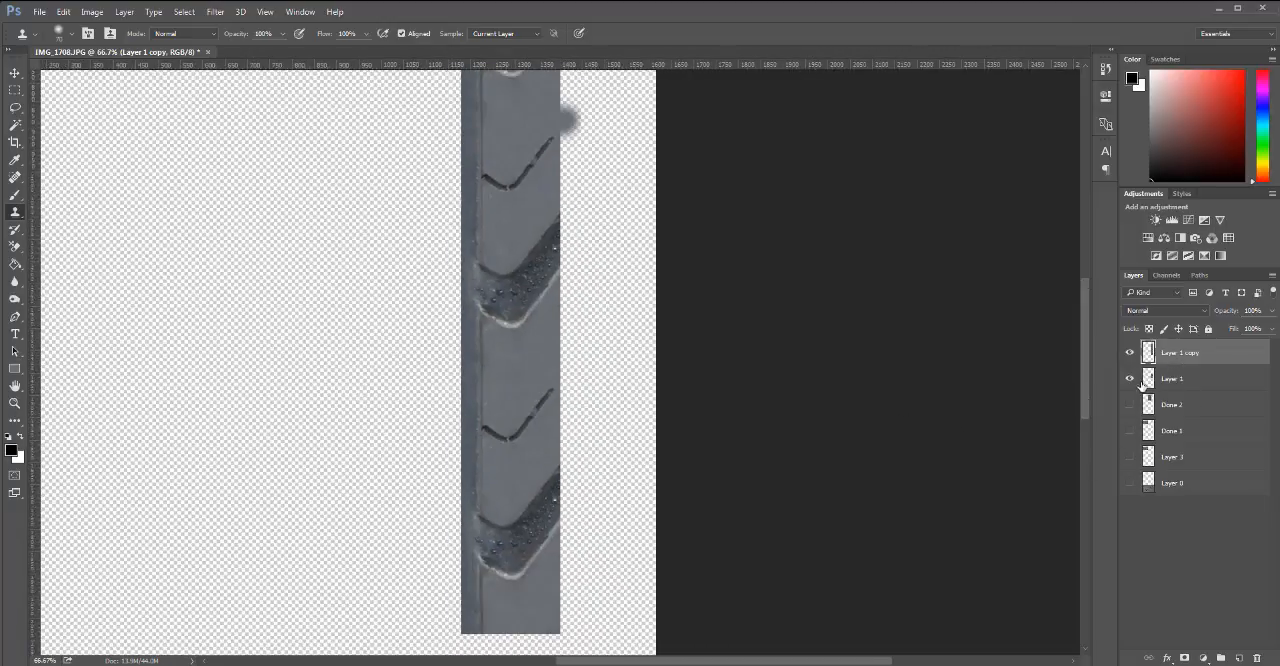
Trim Layer 1 copy to the outline of Layer 1, deselect, and delete Layer 1.
{"action": "left_click", "coordinate": [1149, 380], "text": "ctrl"}
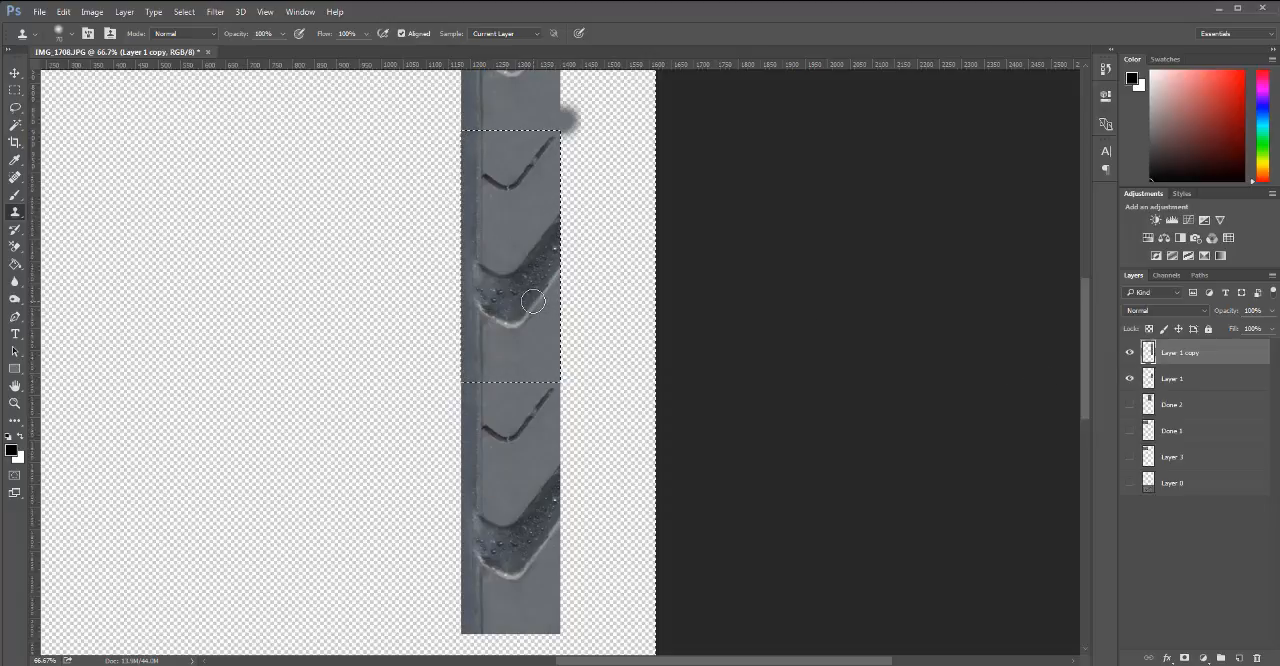
{"action": "key", "text": "Delete"}
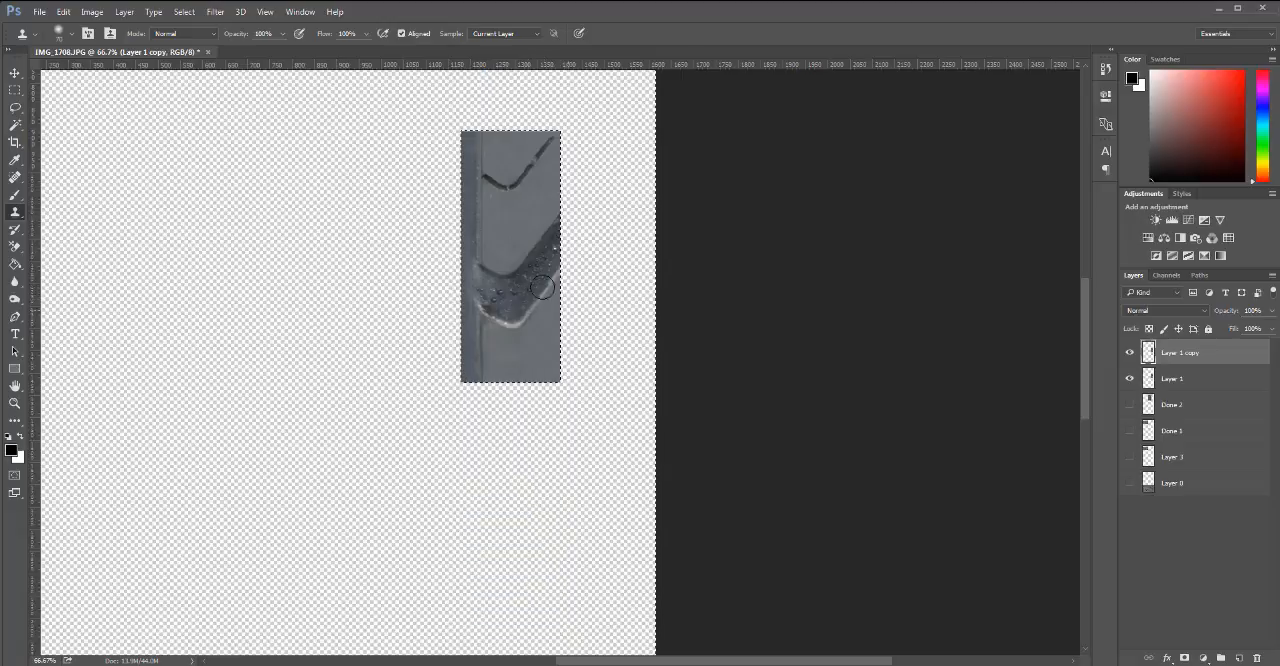
{"action": "key", "text": "ctrl+d"}
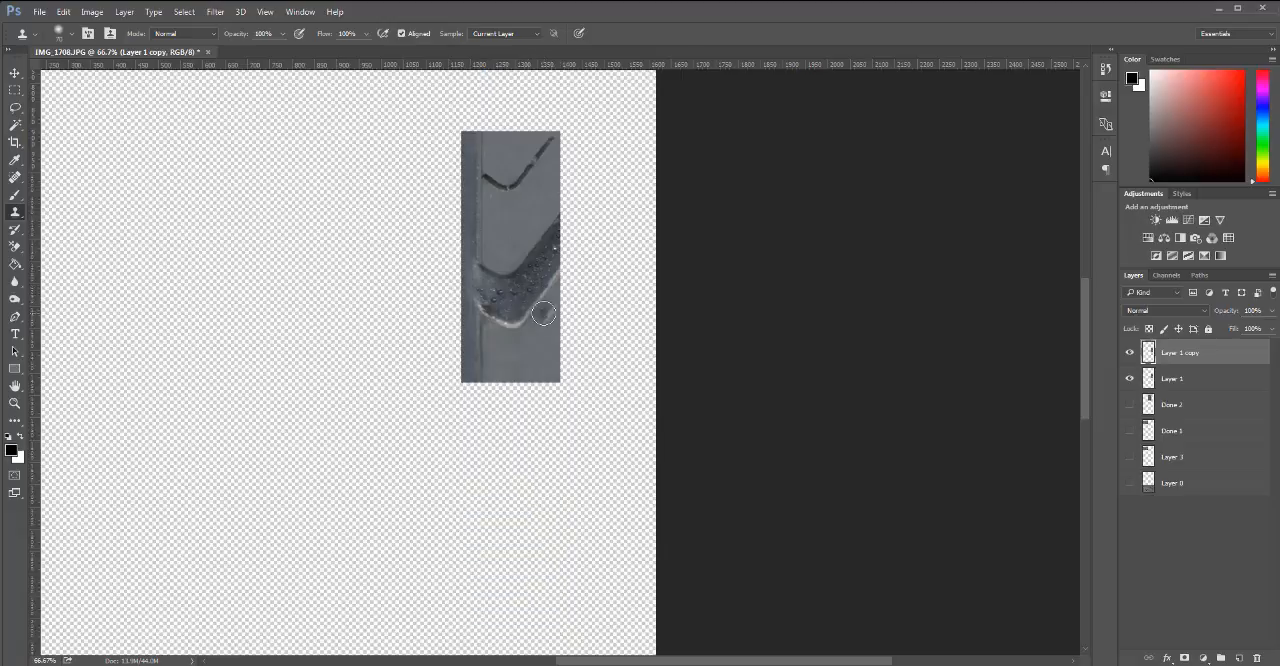
{"action": "key", "text": "h"}
{"action": "left_click_drag", "start_coordinate": [514, 296], "coordinate": [500, 339]}
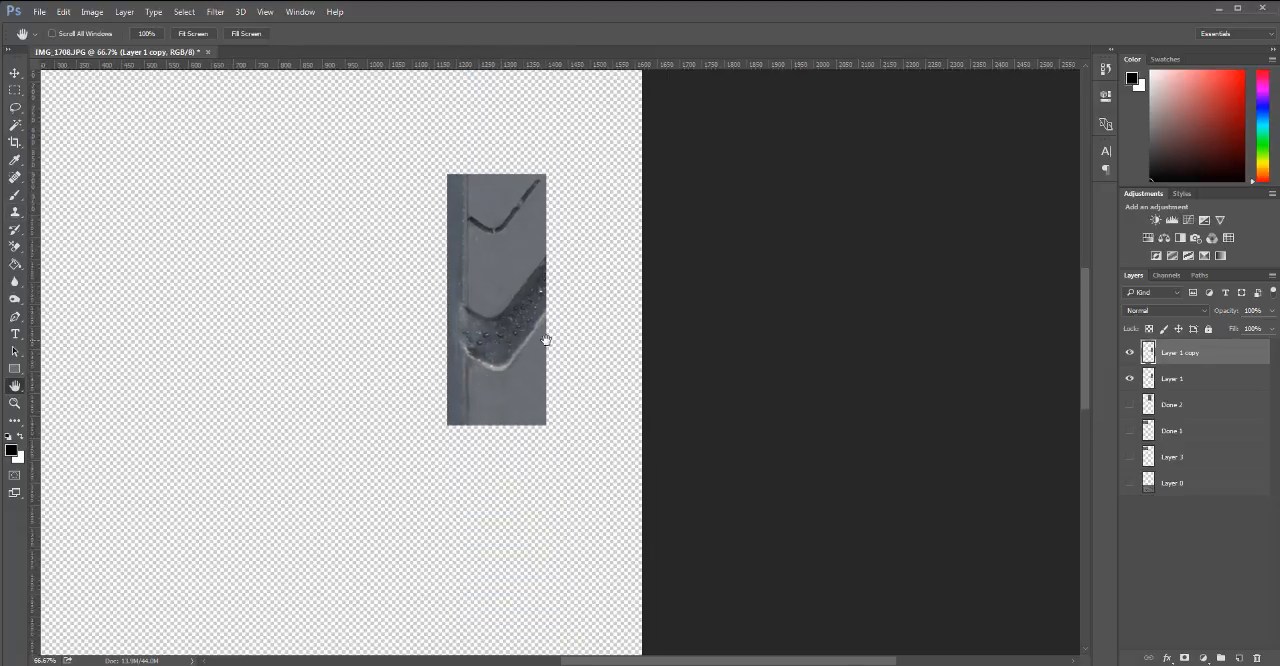
{"action": "left_click_drag", "start_coordinate": [1181, 383], "coordinate": [1258, 657]}
Place a duplicate of Layer 1 copy directly below it and inspect the seam between them.
{"action": "key", "text": "v"}
{"action": "left_click_drag", "start_coordinate": [490, 287], "coordinate": [492, 486]}
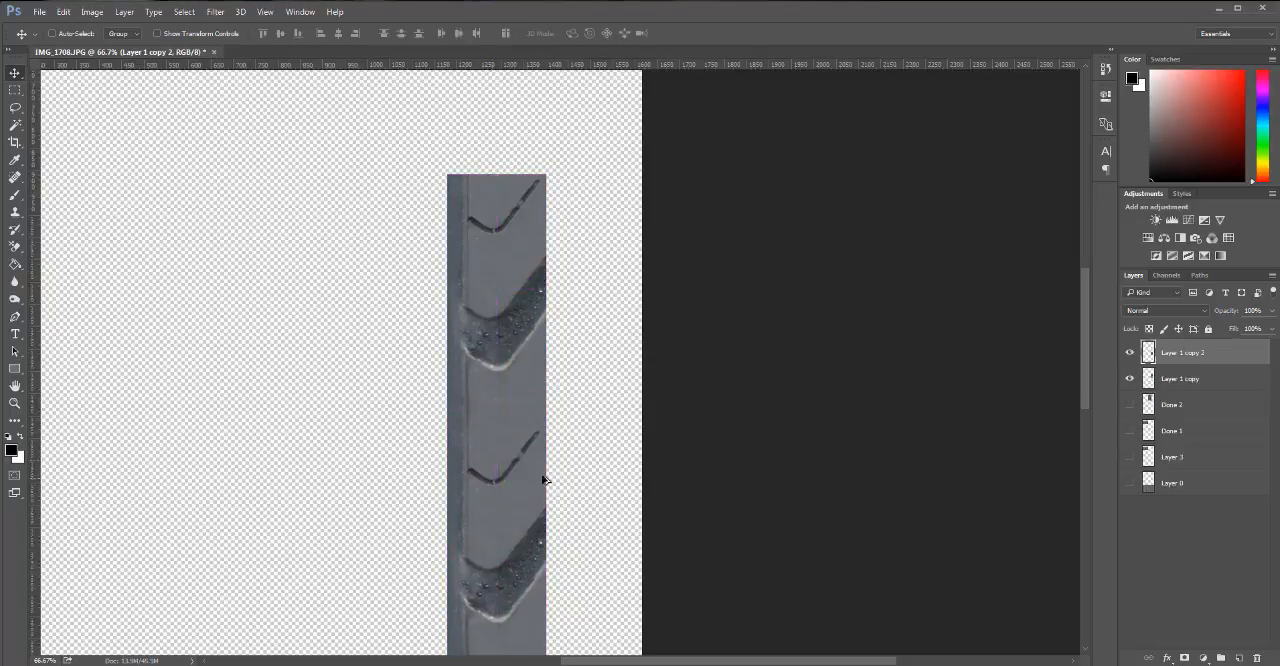
{"action": "scroll", "coordinate": [510, 455], "scroll_direction": "up", "scroll_amount": 2}
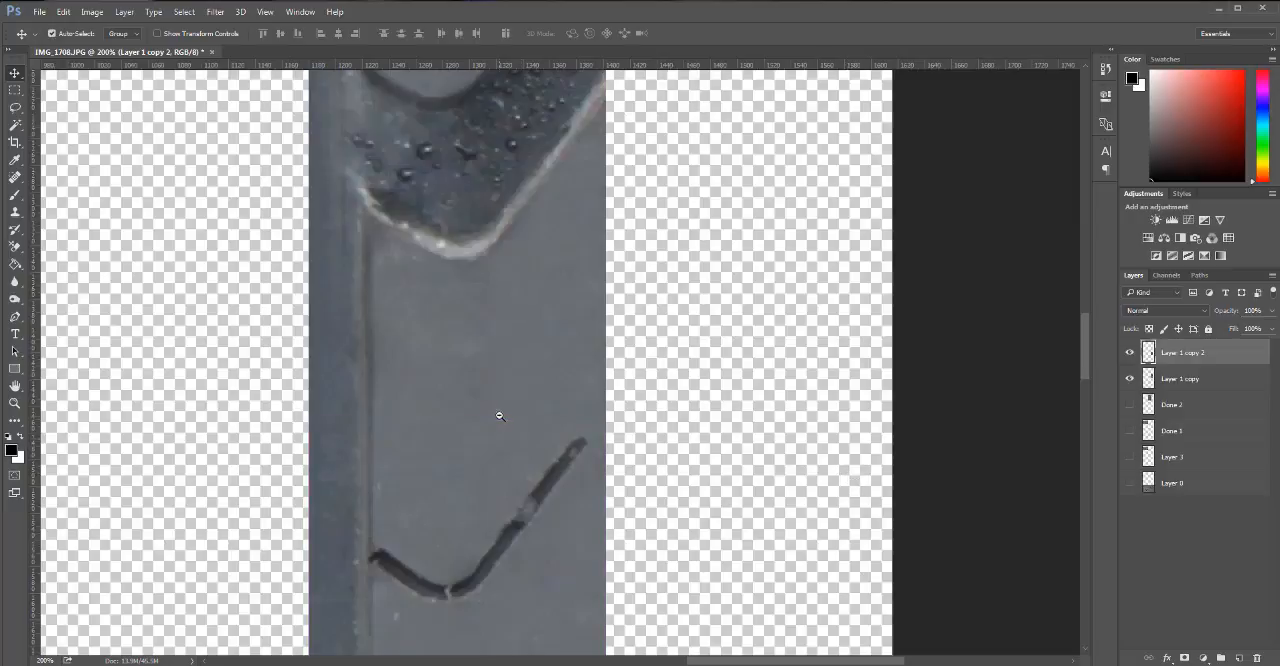
{"action": "scroll", "coordinate": [497, 414], "scroll_direction": "down", "scroll_amount": 1}
{"action": "scroll", "coordinate": [510, 420], "scroll_direction": "down", "scroll_amount": 2}
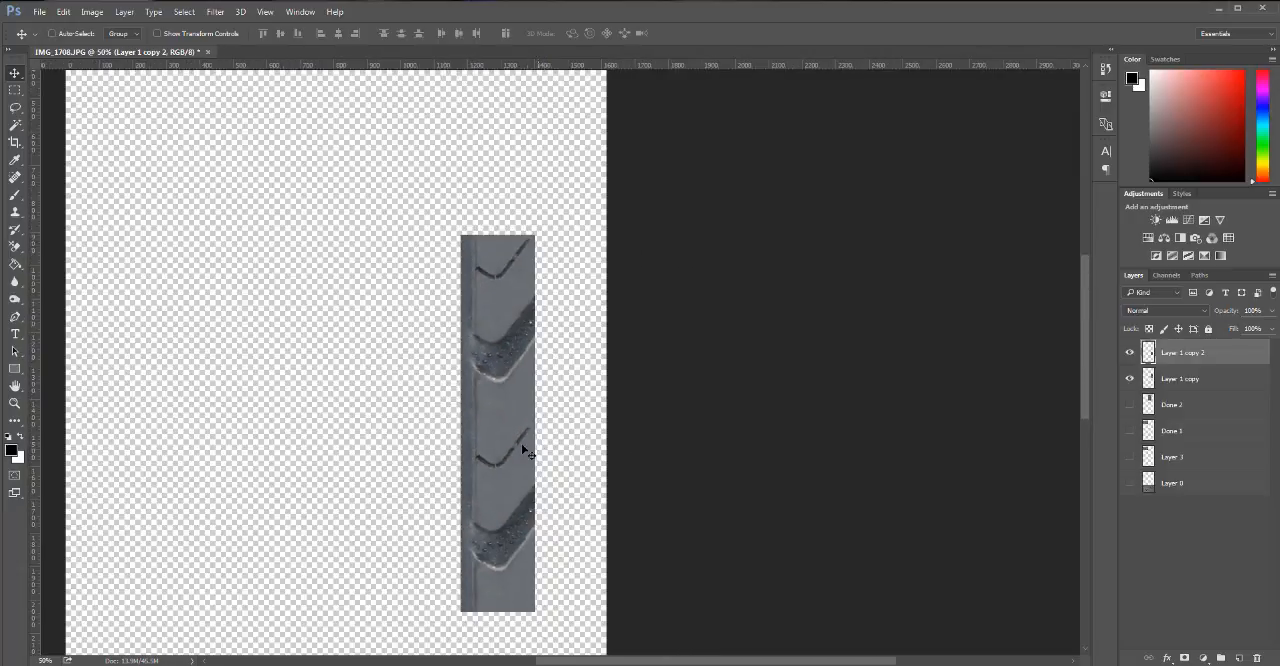
Place another duplicate of Layer 1 copy directly above it, inspect the seams, and delete both duplicates.
{"action": "left_click", "coordinate": [1173, 380]}
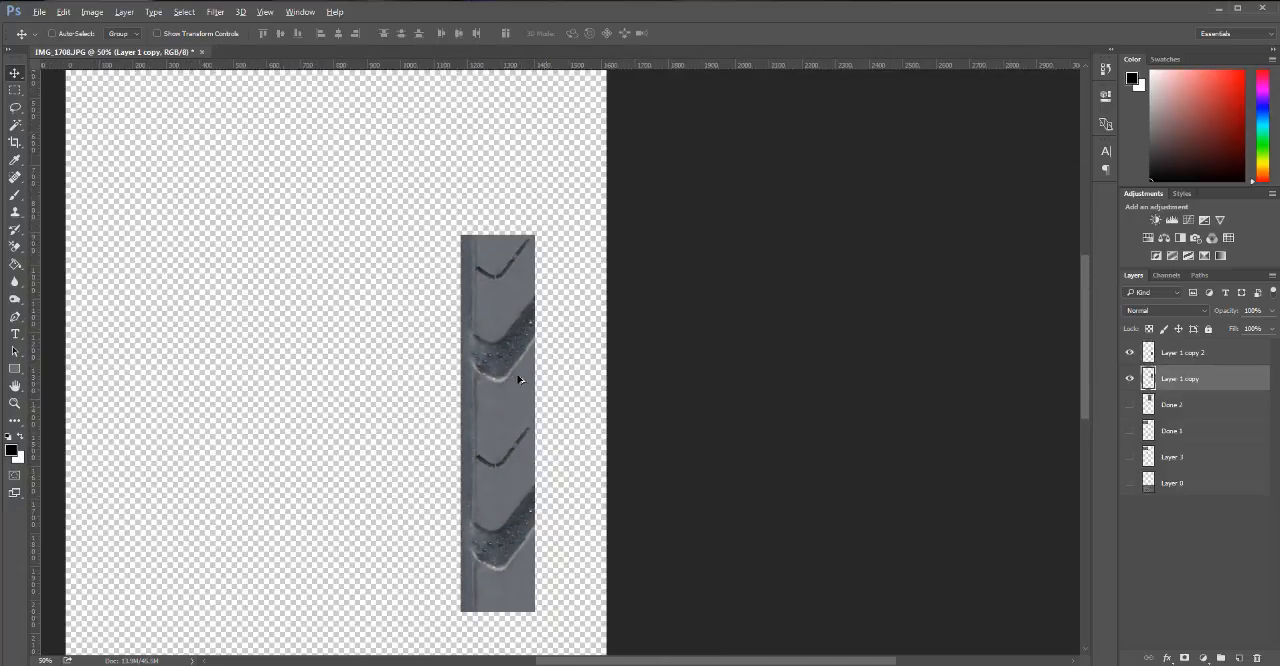
{"action": "left_click_drag", "start_coordinate": [517, 371], "coordinate": [514, 192]}
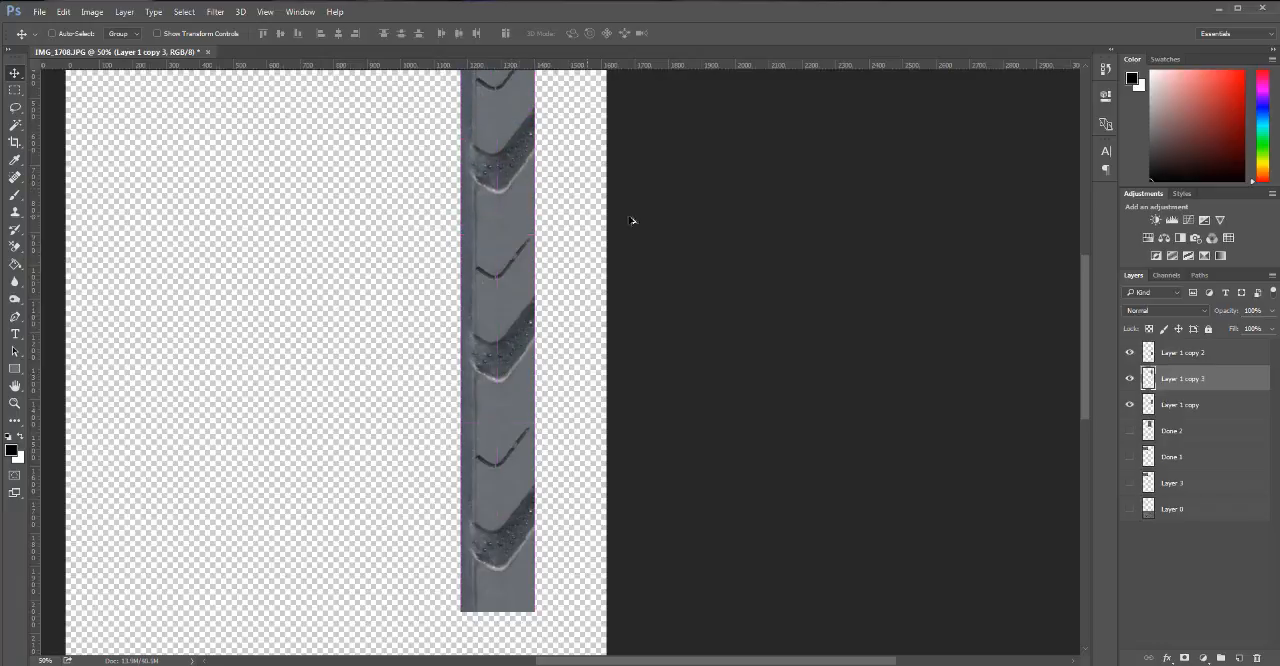
{"action": "left_click_drag", "start_coordinate": [495, 234], "coordinate": [505, 230]}
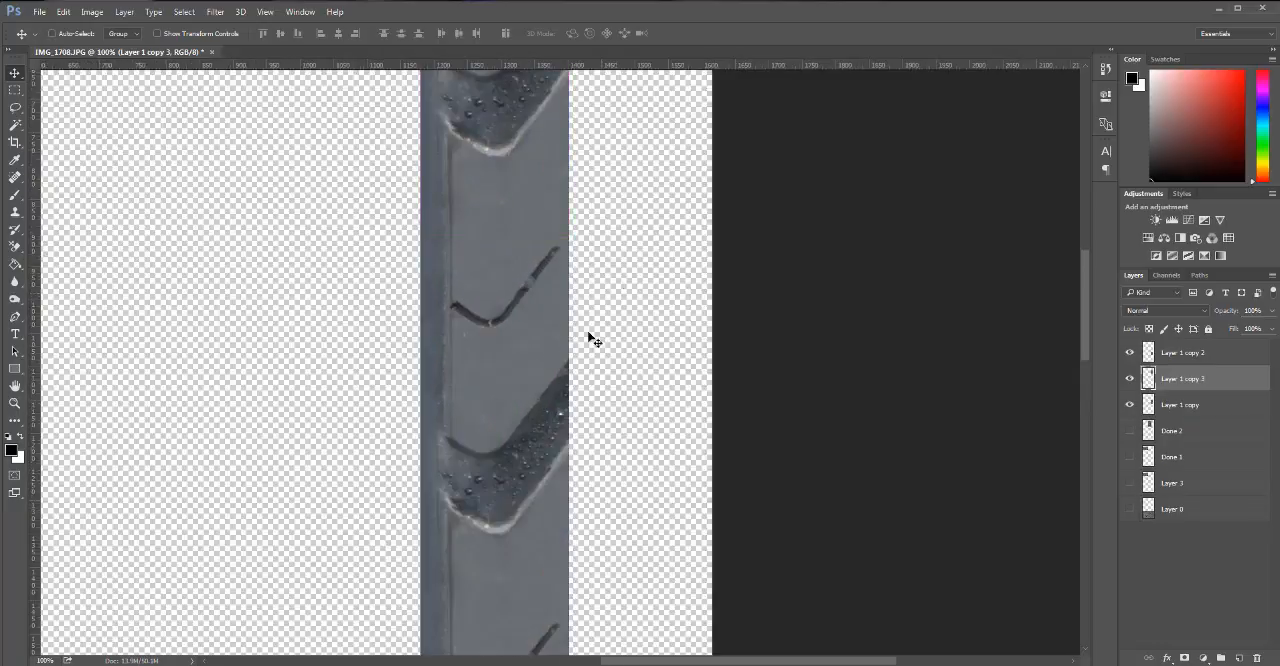
{"action": "left_click", "coordinate": [483, 250], "text": "ctrl"}
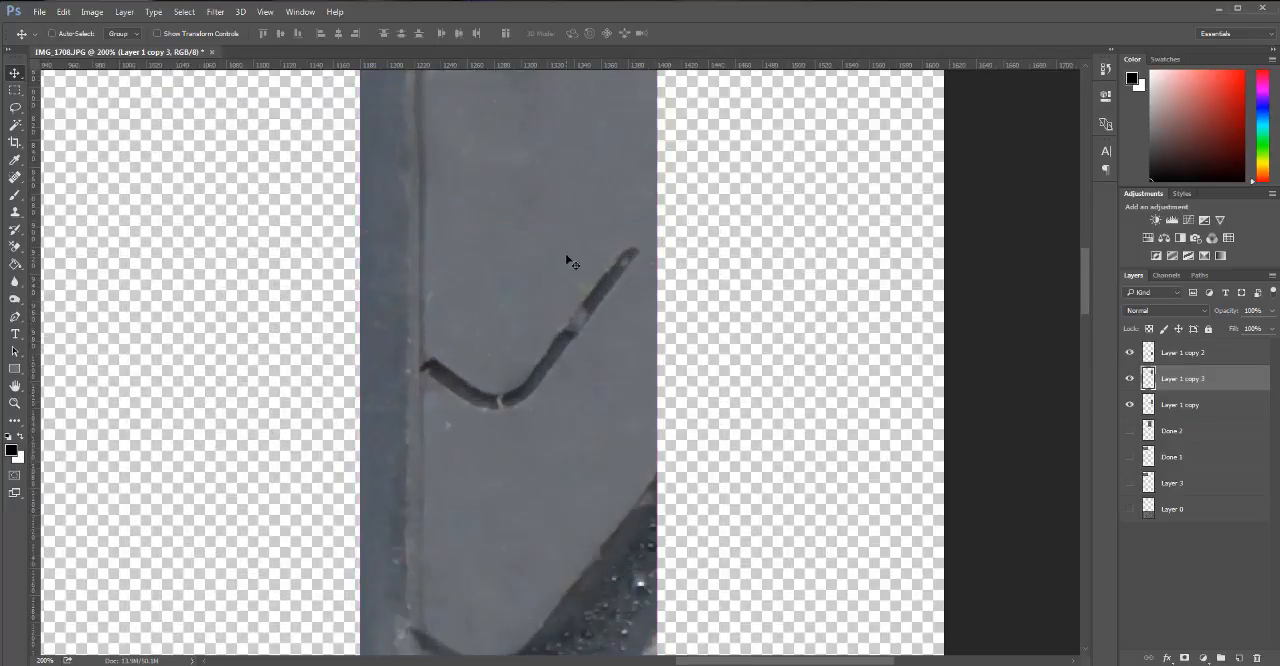
{"action": "left_click", "coordinate": [543, 367], "text": "alt"}
{"action": "left_click", "coordinate": [544, 367], "text": "alt"}
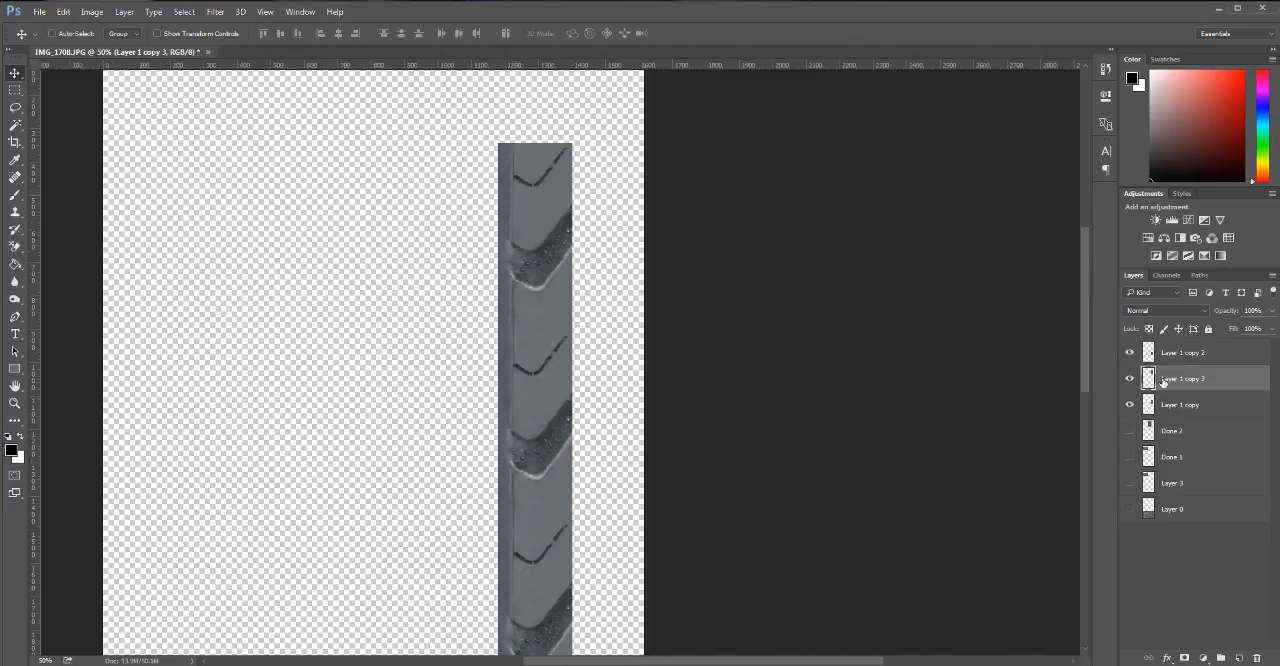
{"action": "left_click", "coordinate": [1203, 360], "text": "shift"}
{"action": "left_click_drag", "start_coordinate": [1207, 380], "coordinate": [1258, 656]}
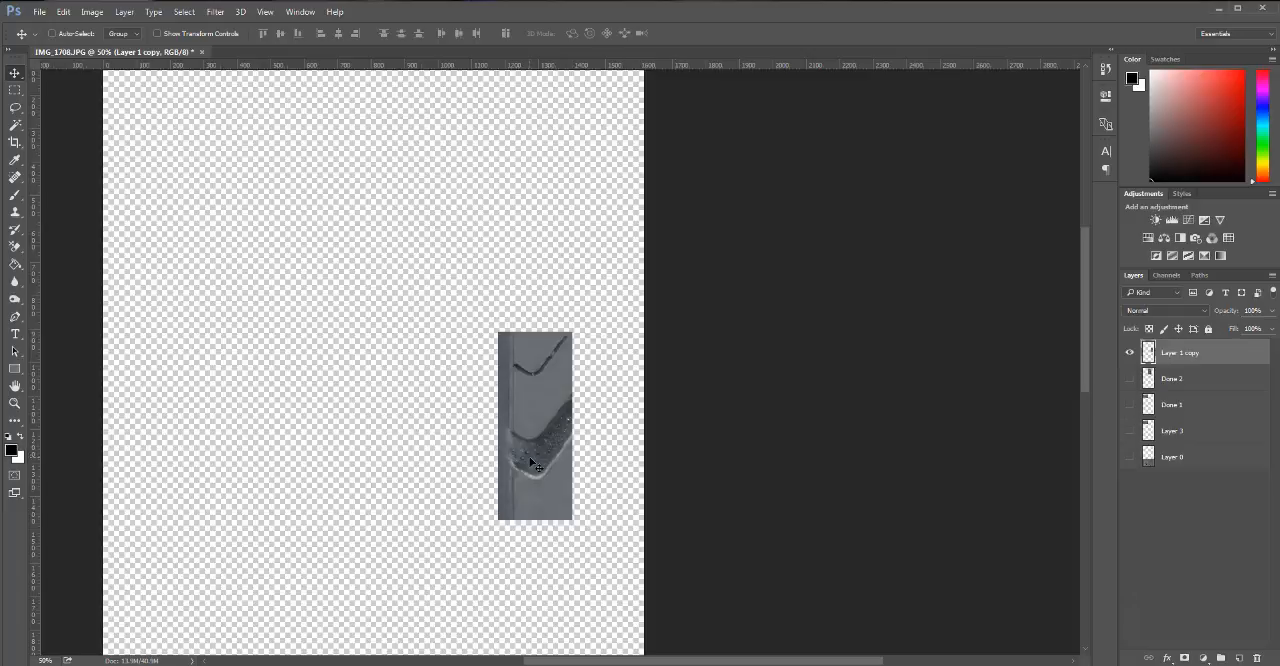
Rename Layer 1 copy as Done 3 and delete Layer 3.
{"action": "double_click", "coordinate": [1186, 350]}
{"action": "type", "text": "Done 3"}
{"action": "left_click", "coordinate": [1221, 500]}
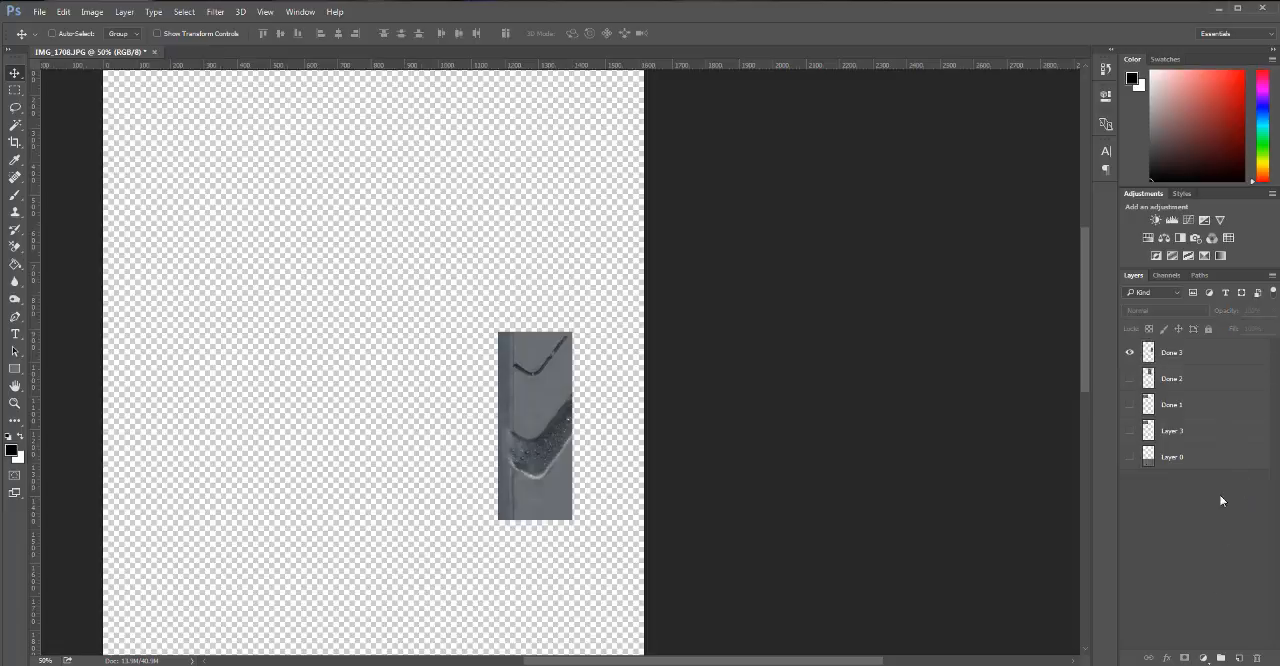
{"action": "left_click", "coordinate": [1130, 431]}
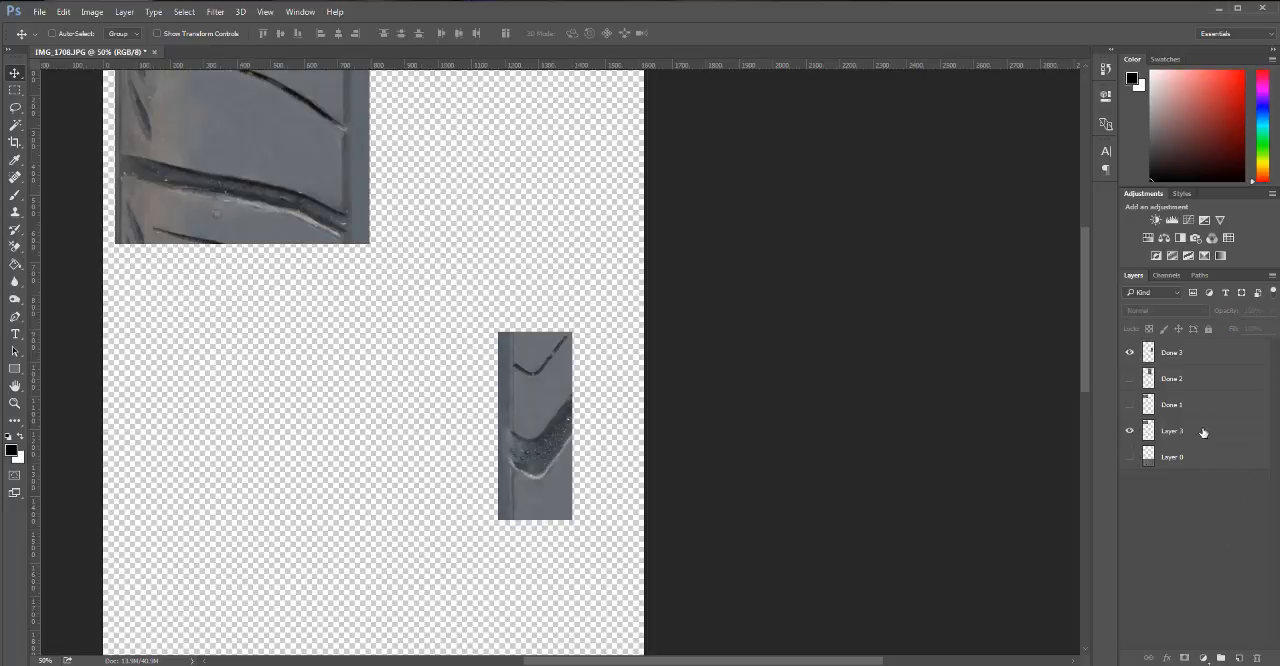
{"action": "left_click_drag", "start_coordinate": [1203, 432], "coordinate": [1257, 657]}
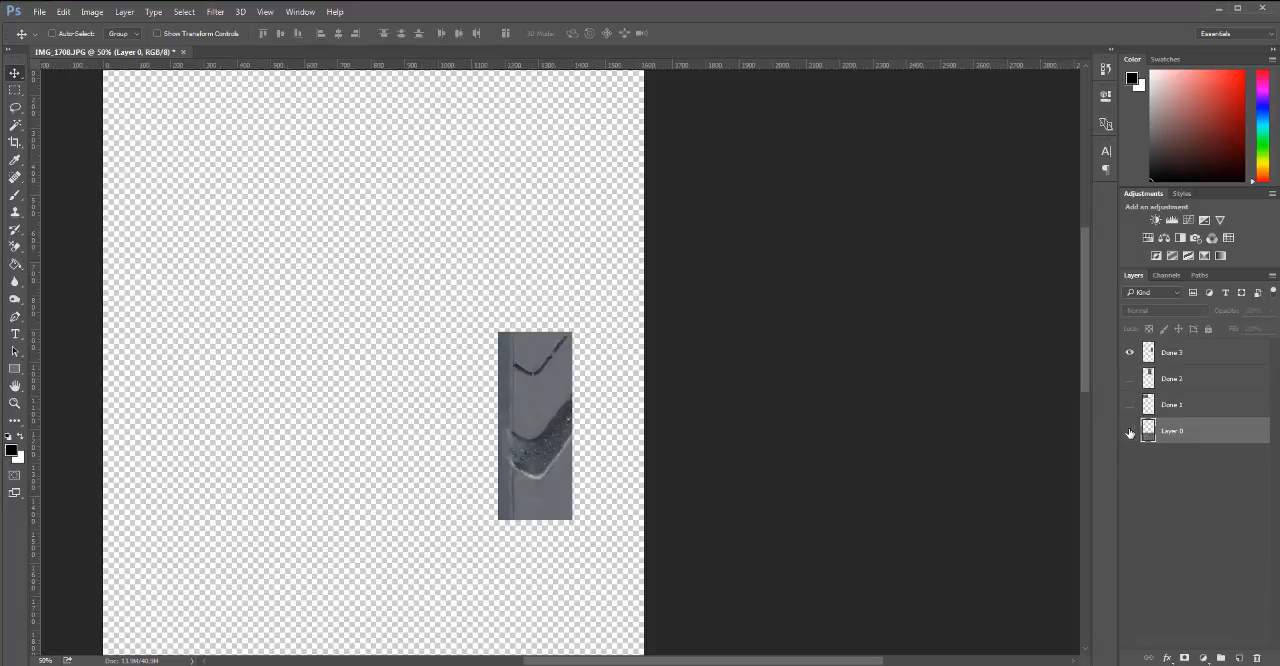
Show Layer 0, move it slightly up the canvas, and hide it again.
{"action": "left_click", "coordinate": [1130, 432]}
{"action": "key", "text": "ctrl+minus"}
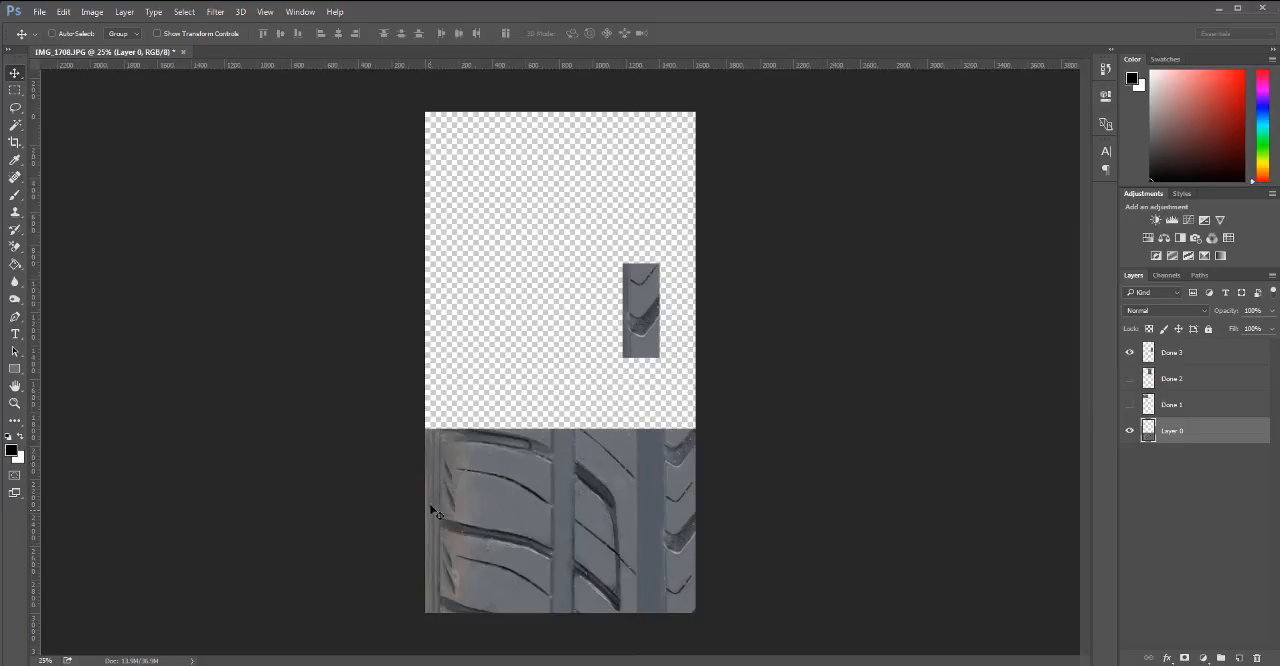
{"action": "left_click_drag", "start_coordinate": [436, 514], "coordinate": [583, 505]}
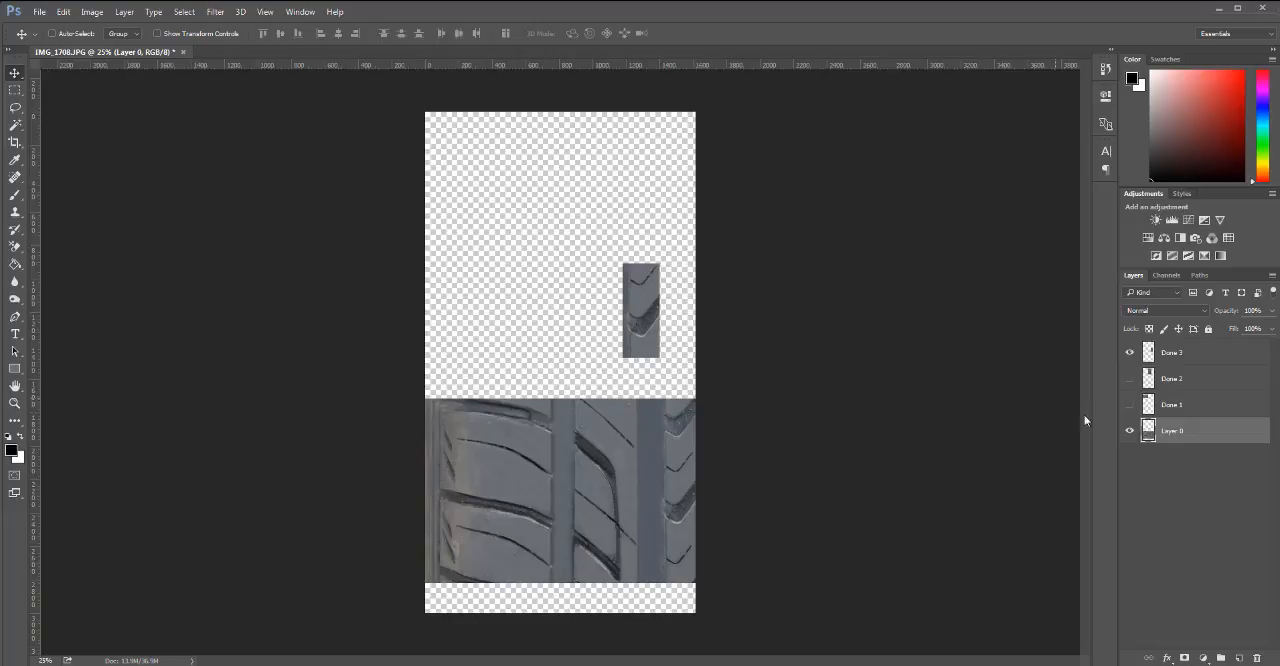
{"action": "left_click", "coordinate": [1130, 431]}
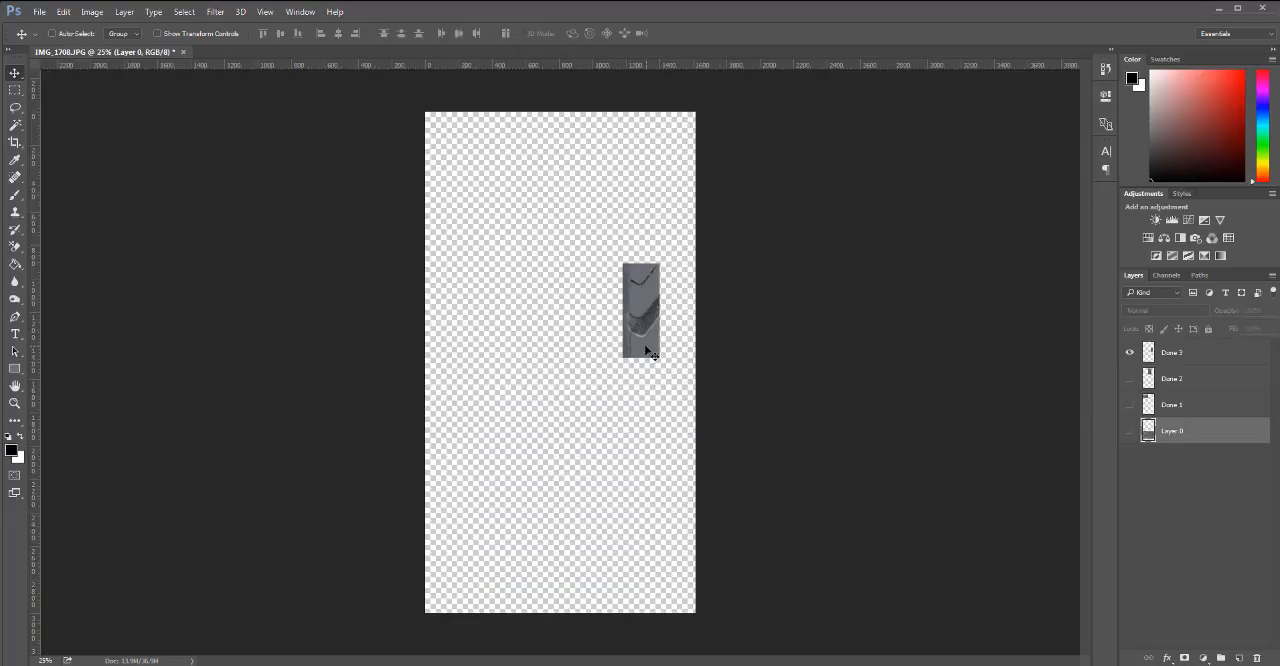
{"action": "left_click_drag", "start_coordinate": [646, 348], "coordinate": [686, 248]}
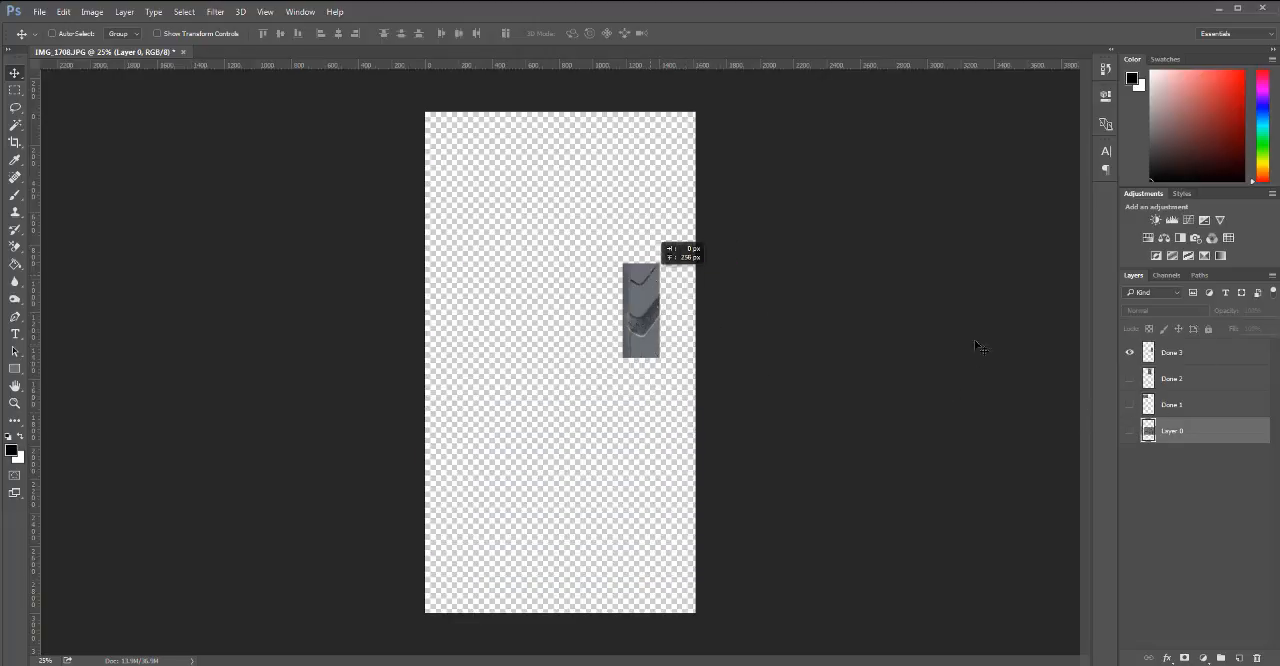
Move Done 3 into the upper part of the canvas and return the visible Layer 0 to the lower part.
{"action": "left_click", "coordinate": [1185, 354]}
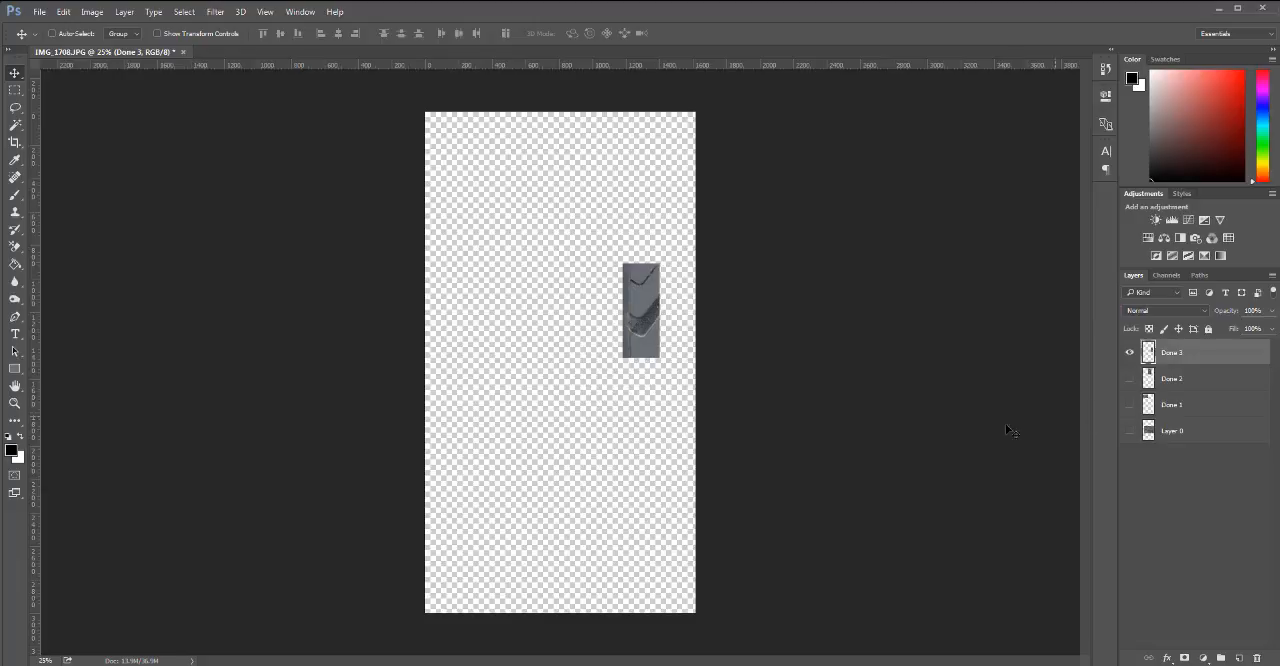
{"action": "left_click", "coordinate": [1130, 431]}
{"action": "left_click_drag", "start_coordinate": [722, 379], "coordinate": [679, 210]}
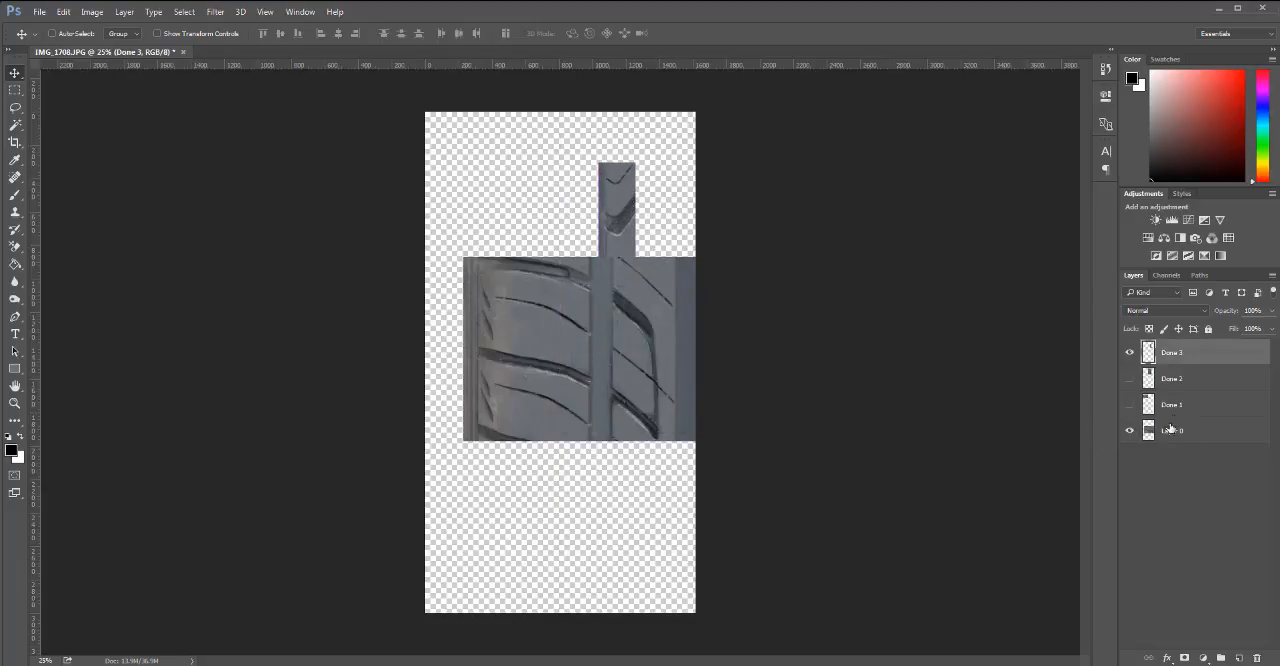
{"action": "left_click", "coordinate": [1147, 432]}
{"action": "left_click_drag", "start_coordinate": [606, 436], "coordinate": [606, 488]}
Move Done 3 into the canvas's top-right corner and show only the three Done layers.
{"action": "left_click", "coordinate": [1199, 356]}
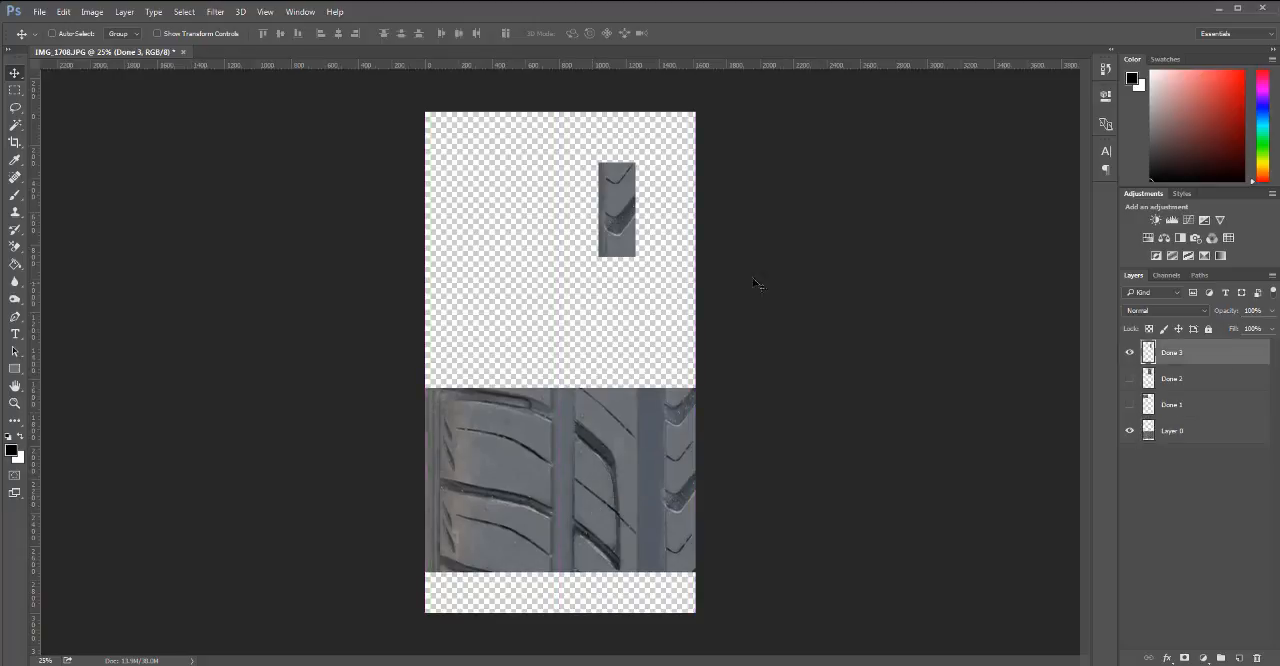
{"action": "left_click", "coordinate": [1130, 431]}
{"action": "left_click_drag", "start_coordinate": [623, 247], "coordinate": [1084, 366]}
{"action": "left_click", "coordinate": [1130, 378]}
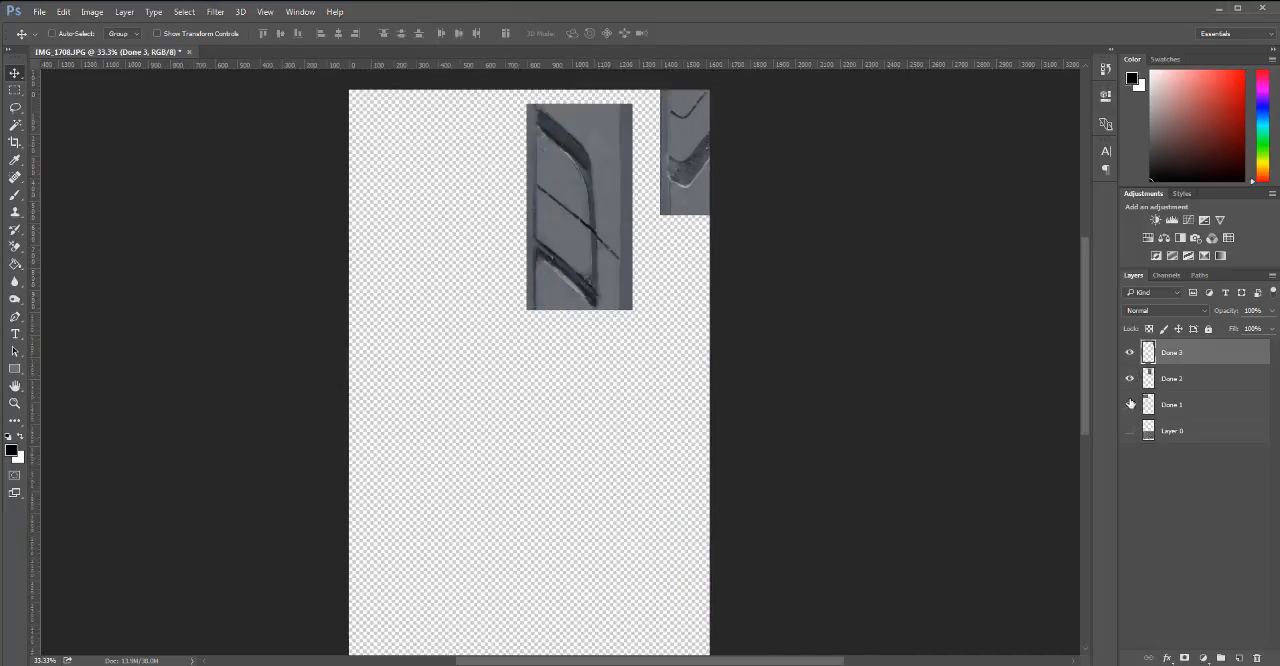
{"action": "left_click", "coordinate": [1130, 404]}
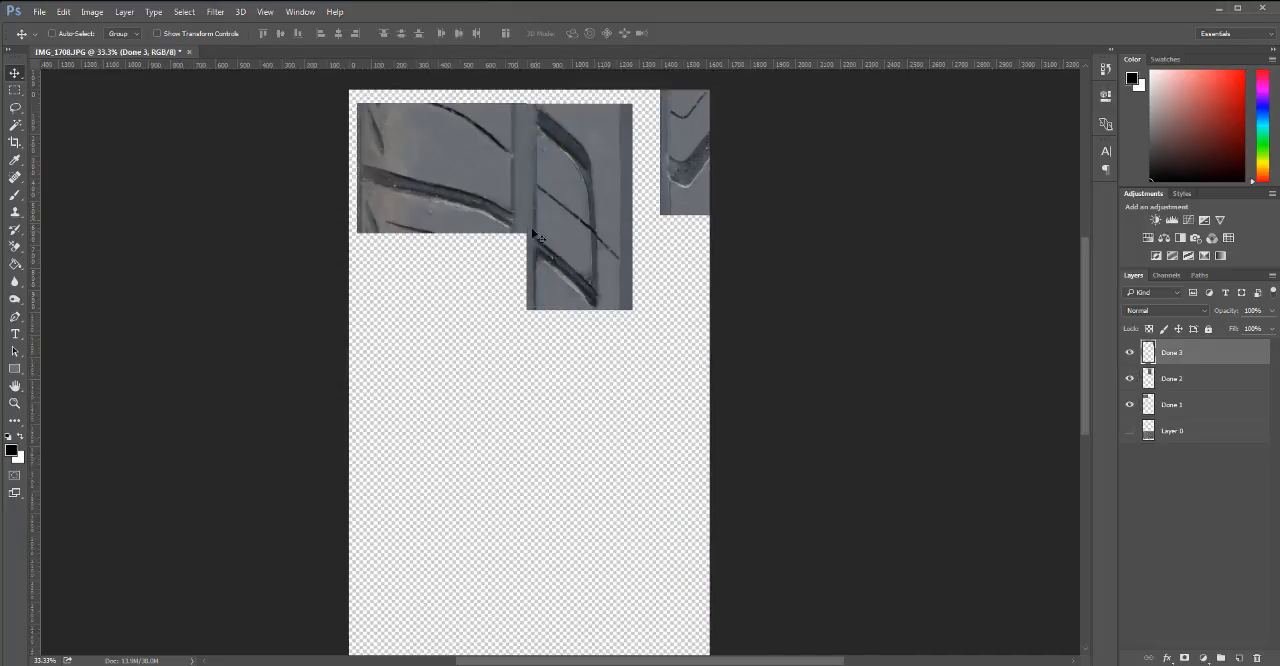
Place Done 2 flush against Done 3's left side and Done 1 flush against Done 2, along the canvas's top edge.
{"action": "left_click", "coordinate": [1145, 379]}
{"action": "left_click_drag", "start_coordinate": [574, 233], "coordinate": [601, 219]}
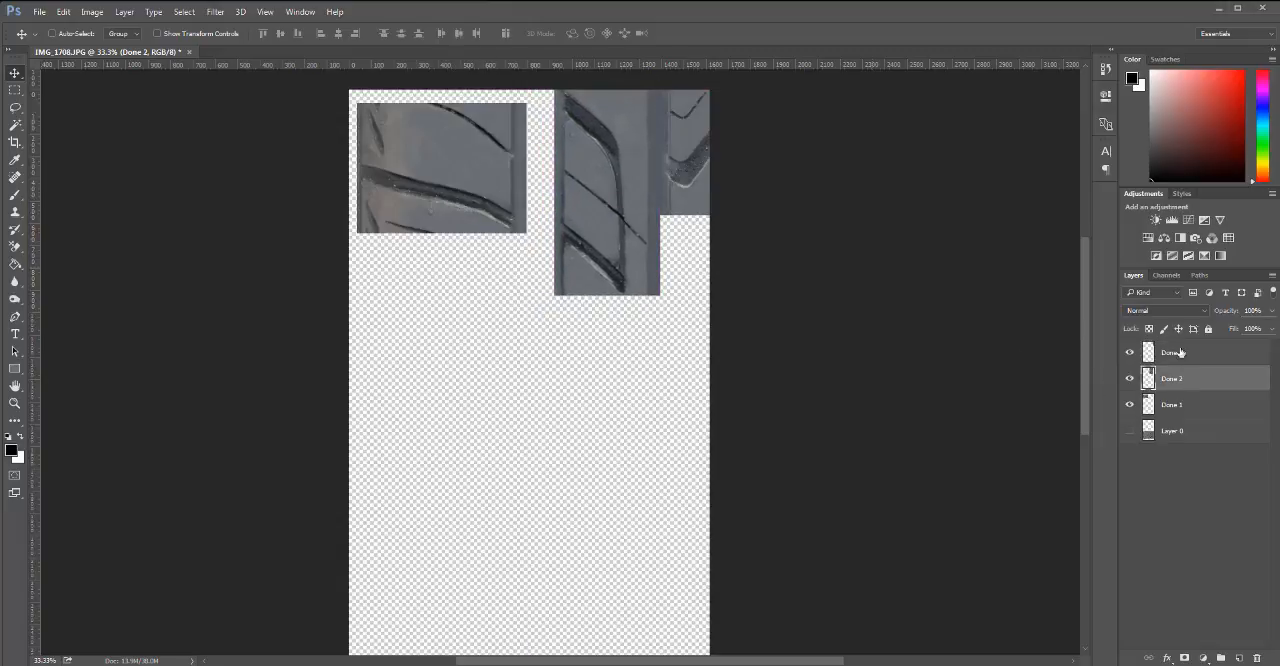
{"action": "left_click", "coordinate": [1172, 405]}
{"action": "left_click_drag", "start_coordinate": [446, 218], "coordinate": [470, 206]}
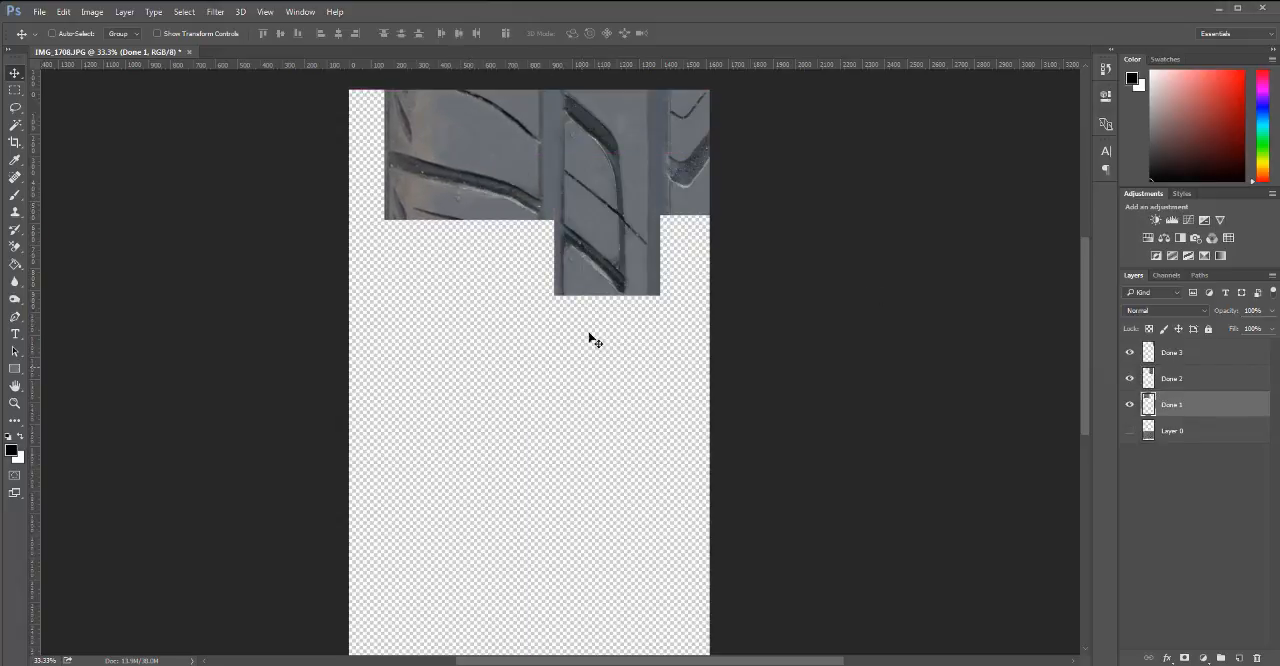
{"action": "left_click", "coordinate": [531, 178], "text": "ctrl+alt"}
{"action": "left_click", "coordinate": [536, 160], "text": "ctrl"}
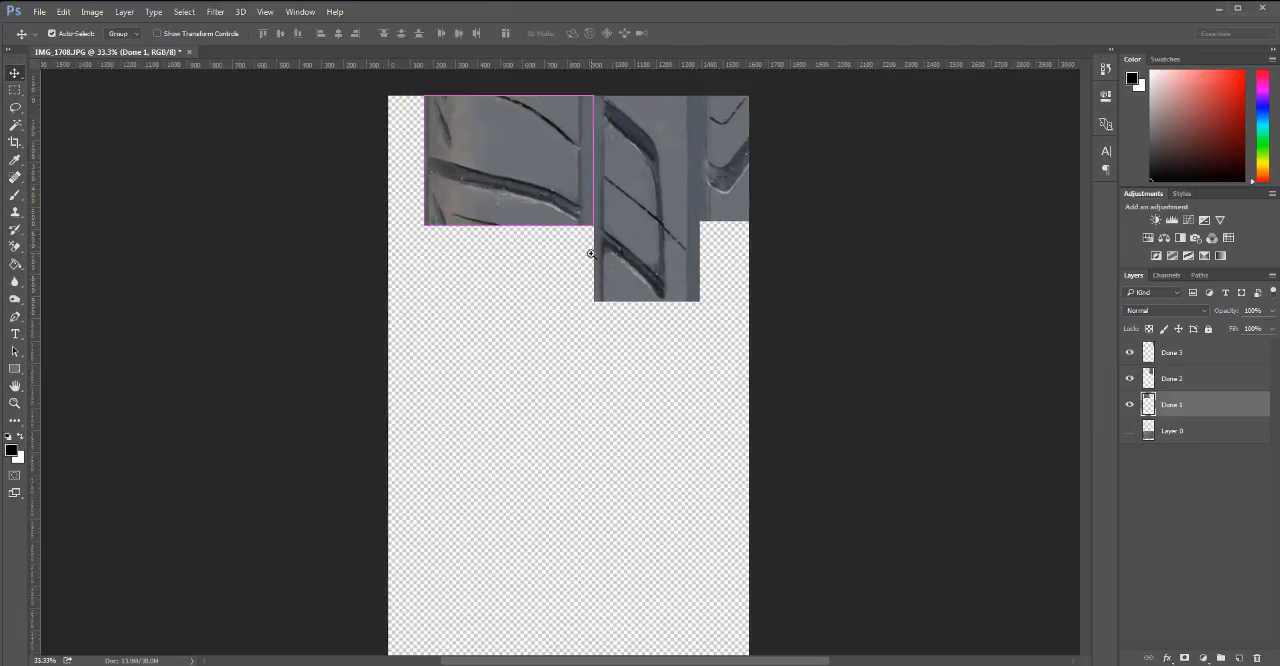
Show Layer 0 and move it straight up, closer beneath the Done pieces, as a reference.
{"action": "left_click", "coordinate": [1131, 429]}
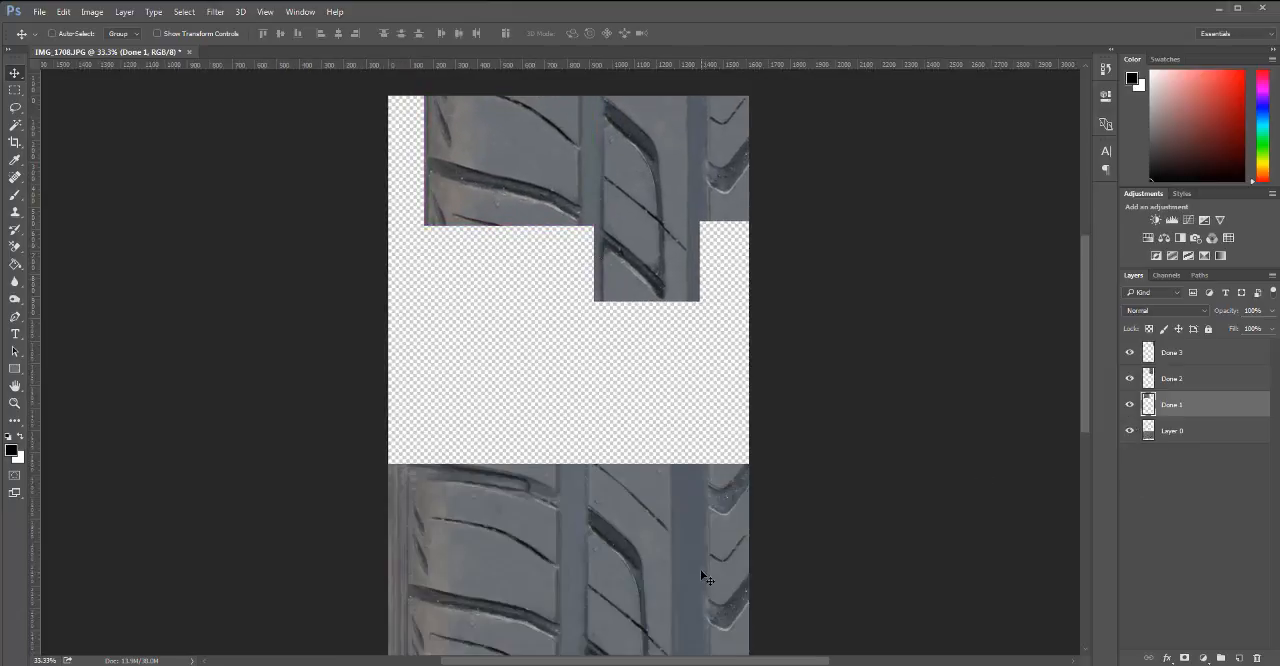
{"action": "left_click_drag", "start_coordinate": [606, 570], "coordinate": [620, 521]}
{"action": "key", "text": "ctrl+z"}
{"action": "key", "text": "space"}
{"action": "left_click", "coordinate": [1167, 430]}
{"action": "left_click_drag", "start_coordinate": [590, 589], "coordinate": [590, 519]}
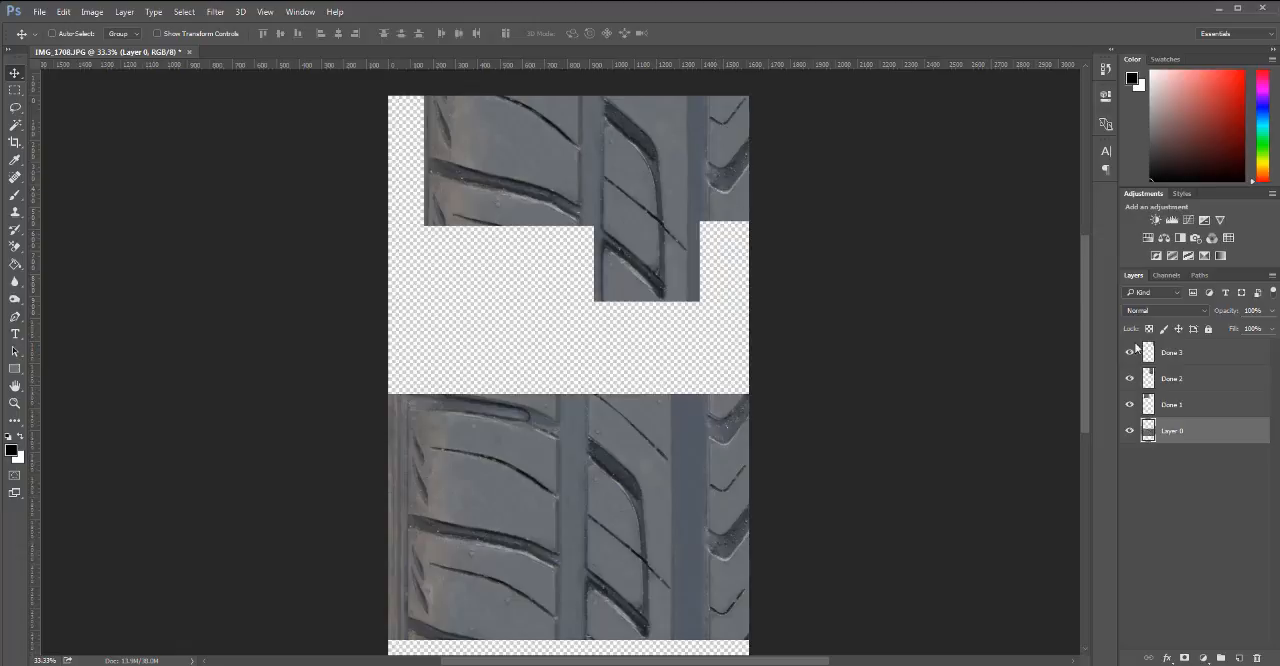
Move Done 3 slightly down from the canvas's top edge, keeping it against the right edge.
{"action": "left_click", "coordinate": [1170, 352]}
{"action": "left_click_drag", "start_coordinate": [735, 188], "coordinate": [734, 205]}
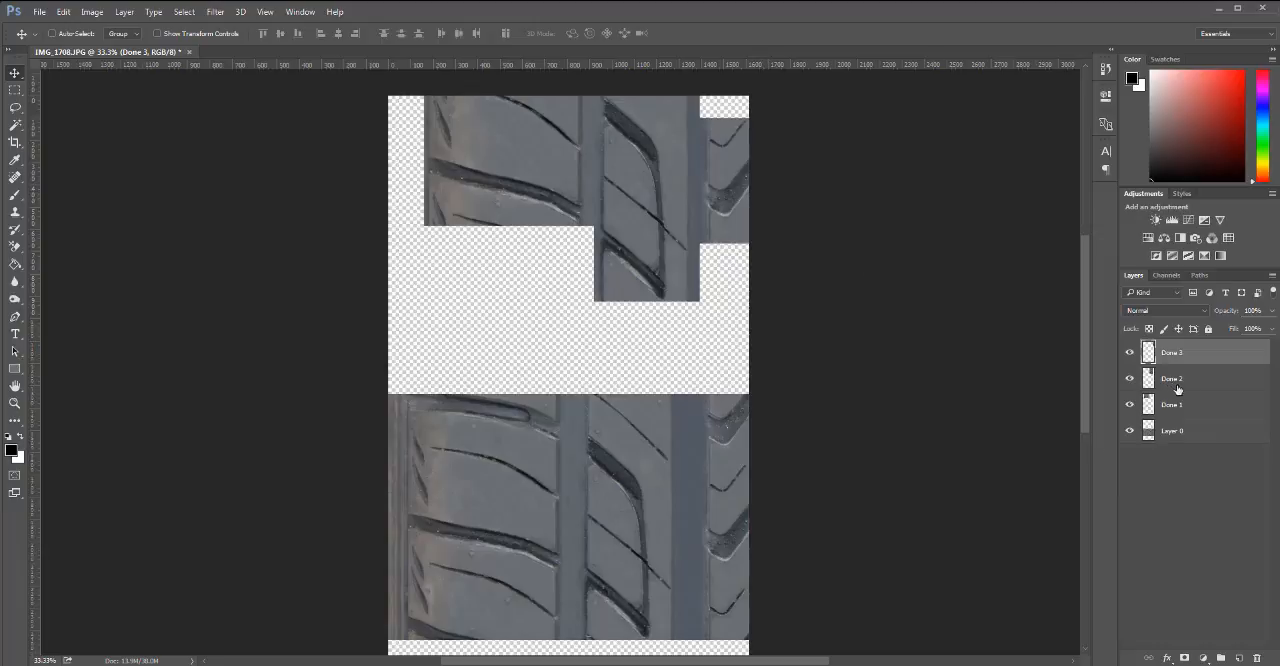
Move Done 1 straight down from the canvas's top edge until its lower edge lines up with Done 3's.
{"action": "left_click", "coordinate": [1183, 406]}
{"action": "left_click_drag", "start_coordinate": [503, 220], "coordinate": [503, 229]}
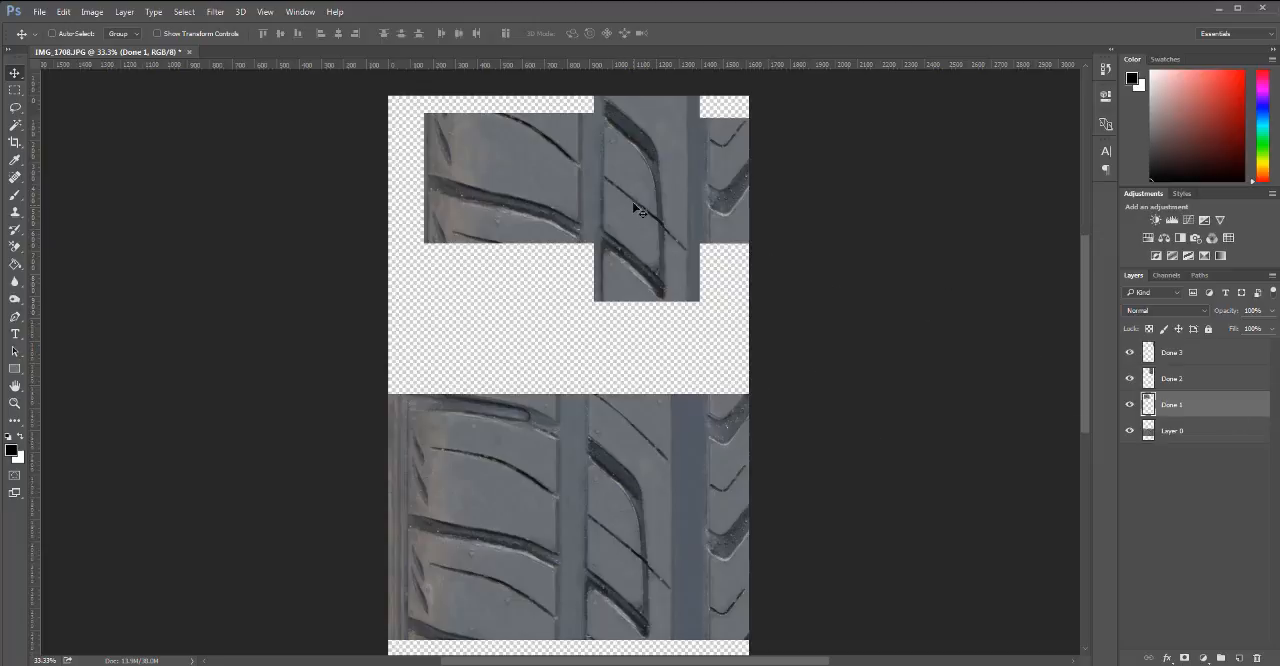
Load Done 2's outline as a selection and add a new empty layer at the top of the layer stack.
{"action": "left_click", "coordinate": [1148, 404], "text": "ctrl"}
{"action": "left_click", "coordinate": [1239, 659]}
{"action": "left_click_drag", "start_coordinate": [1188, 409], "coordinate": [1180, 342]}
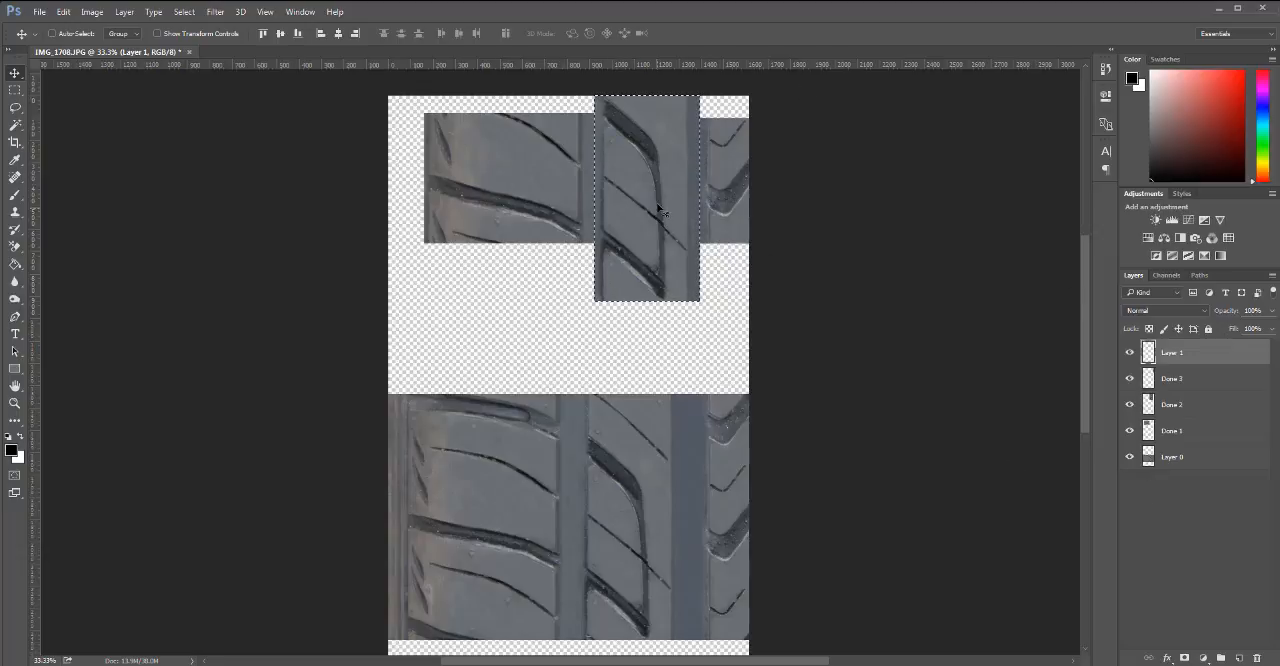
Fill the Done 2 selection on Layer 1 with black using the Paint Bucket Tool, and deselect.
{"action": "key", "text": "g"}
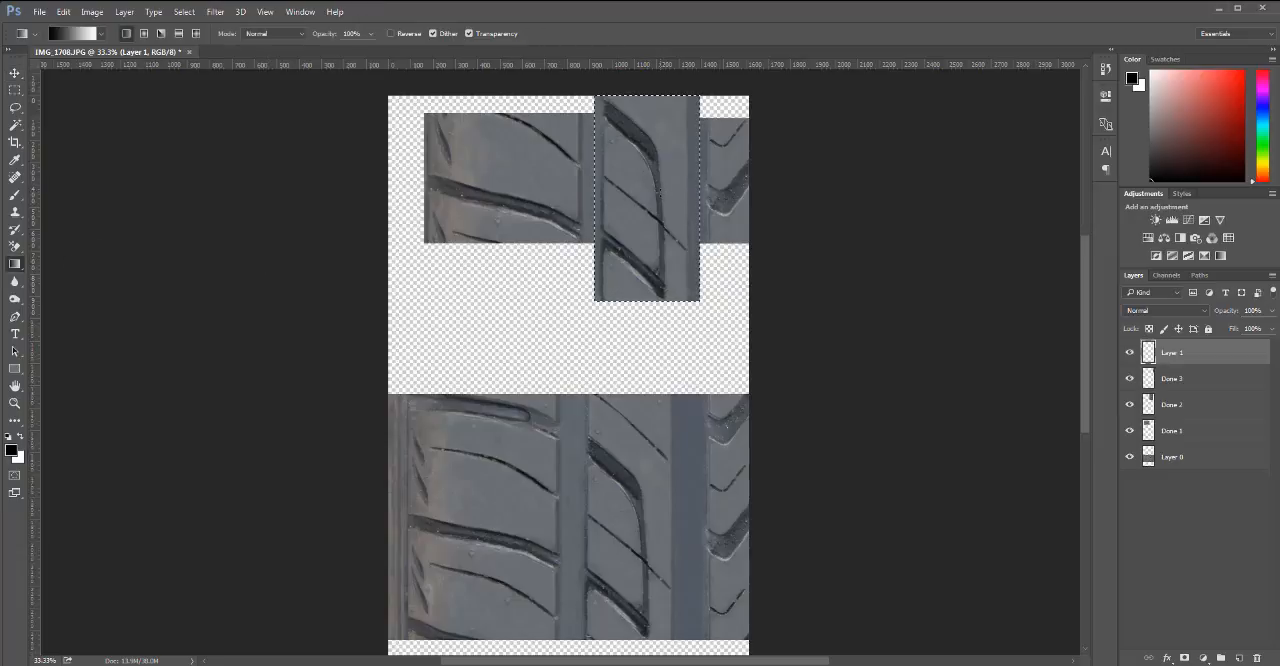
{"action": "key", "text": "shift+g"}
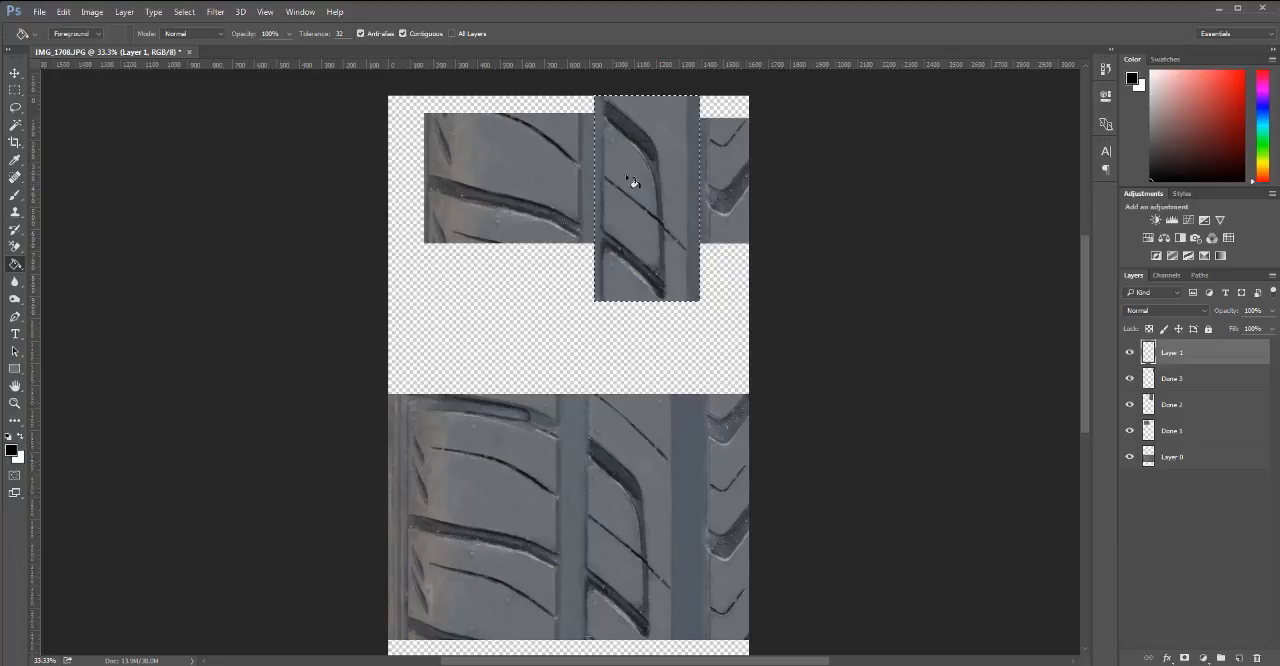
{"action": "key", "text": "shift+g"}
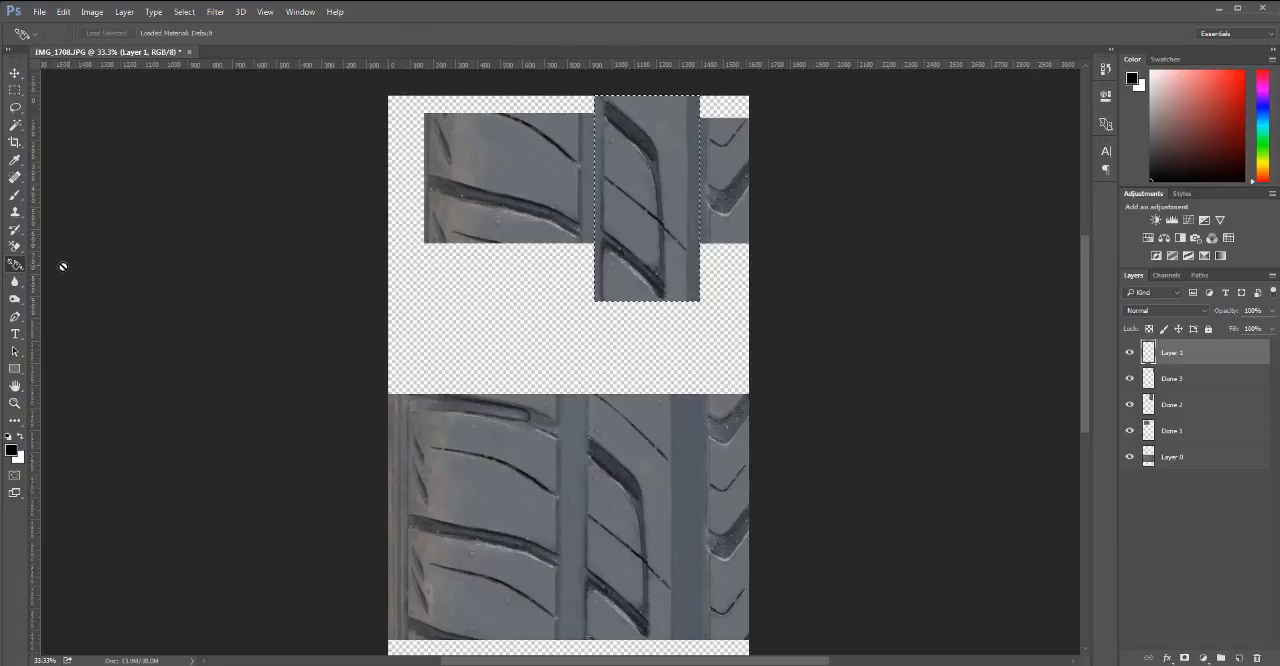
{"action": "key", "text": "shift+g"}
{"action": "key", "text": "shift+g"}
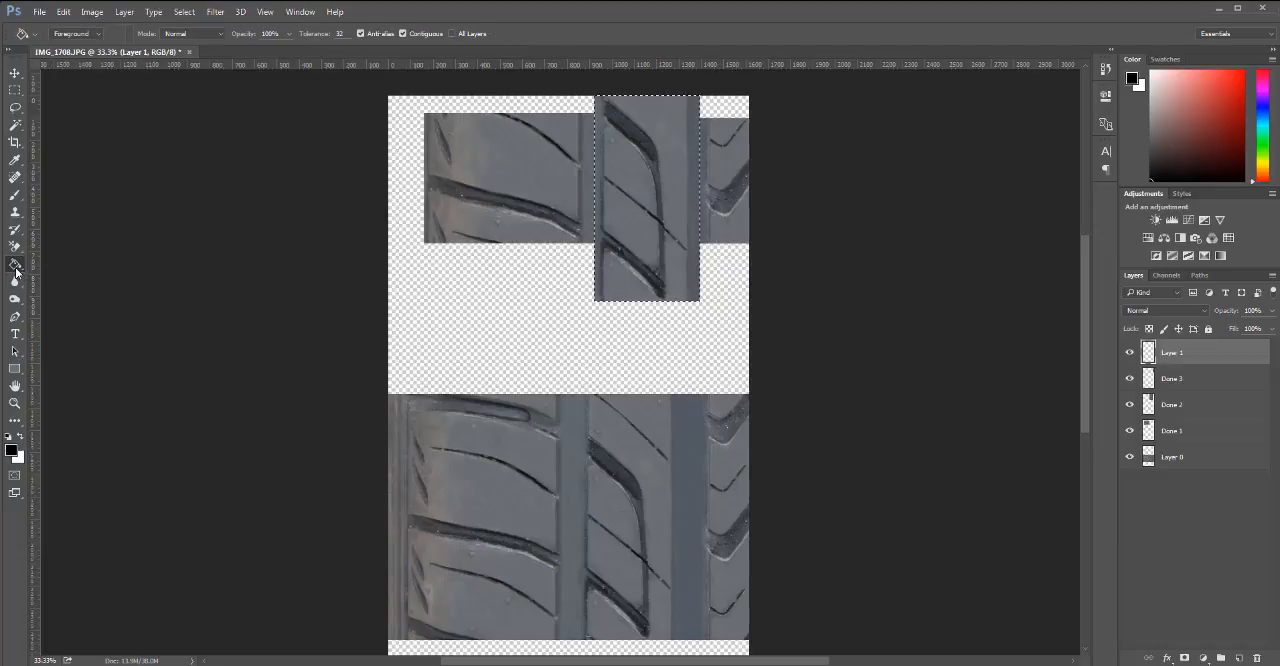
{"action": "key", "text": "shift+g"}
{"action": "key", "text": "shift+g"}
{"action": "key", "text": "shift+g"}
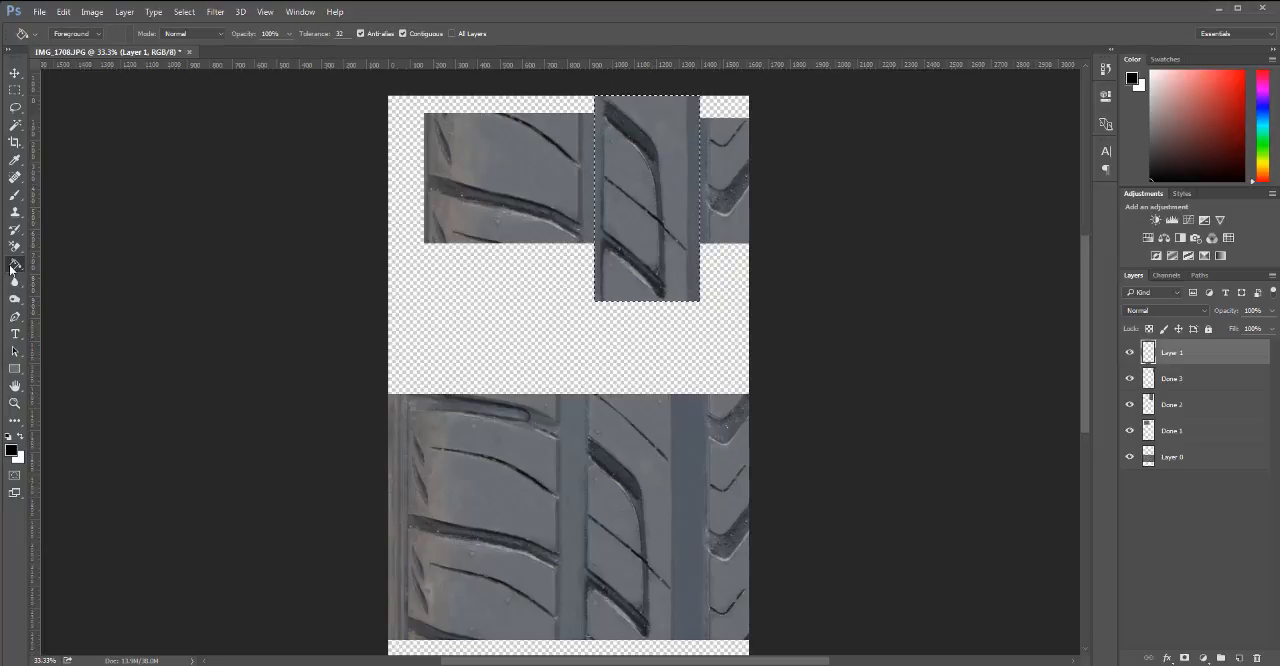
{"action": "right_click", "coordinate": [12, 267]}
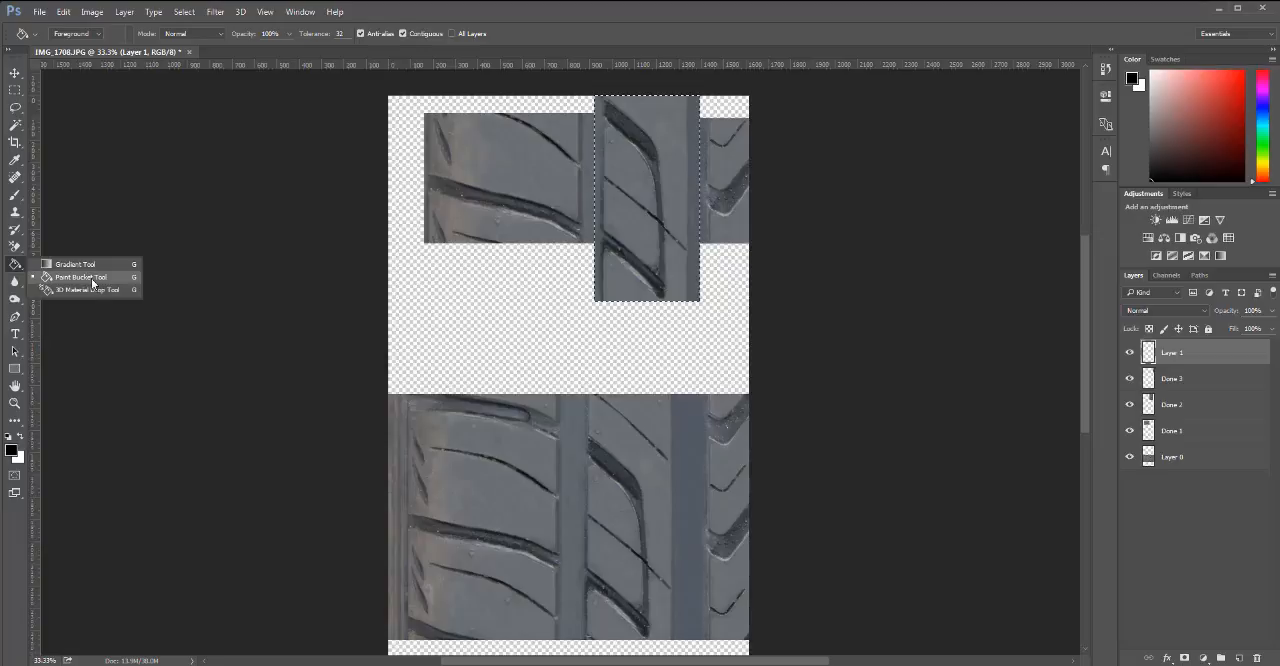
{"action": "left_click", "coordinate": [92, 283]}
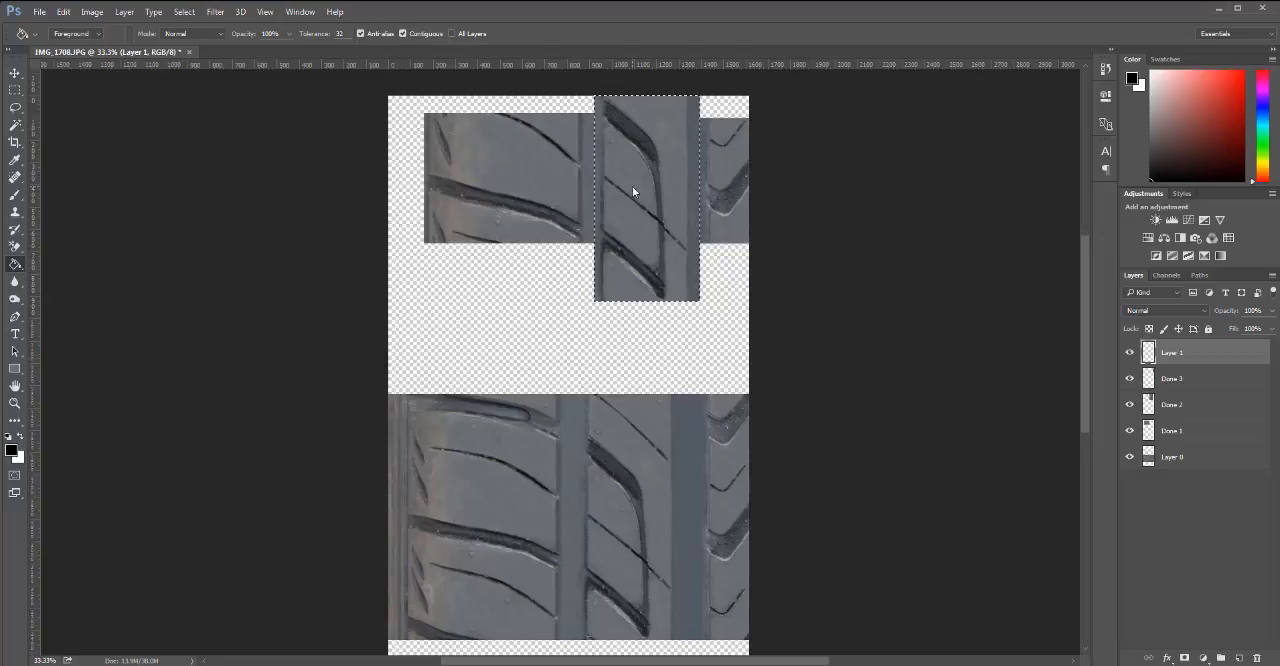
{"action": "left_click", "coordinate": [632, 188]}
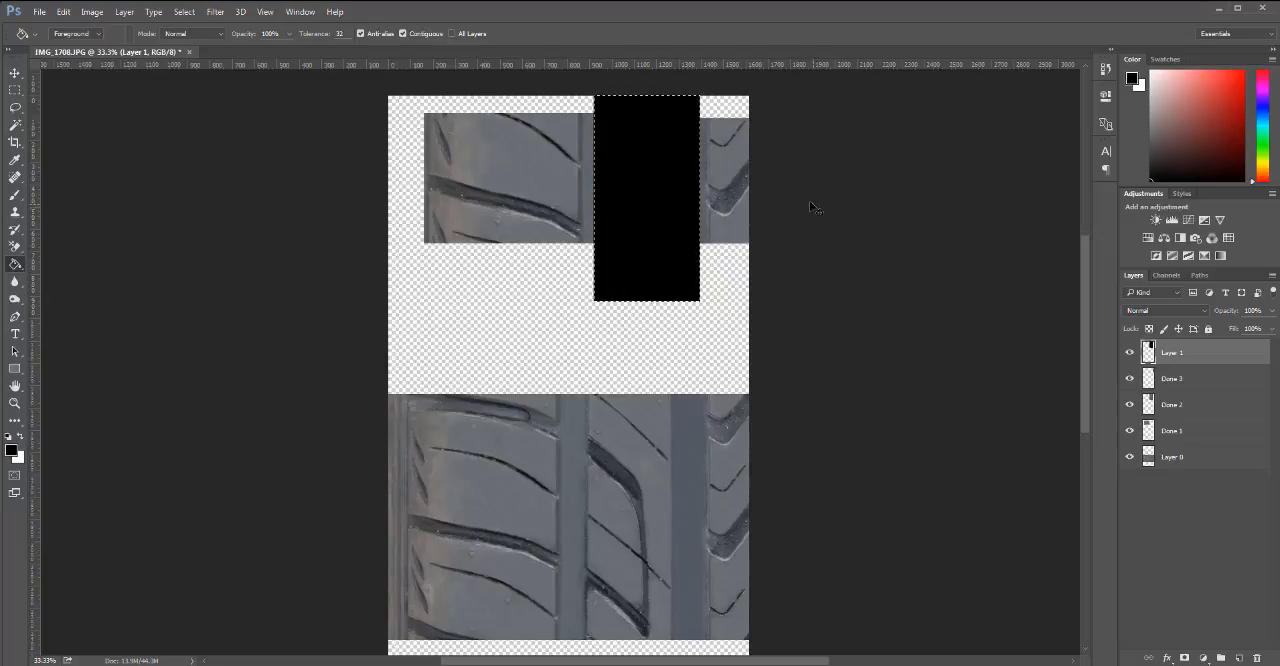
{"action": "key", "text": "ctrl+d"}
Stretch Layer 1's black rectangle horizontally to both canvas edges, keeping its height, and hide the layer.
{"action": "key", "text": "h"}
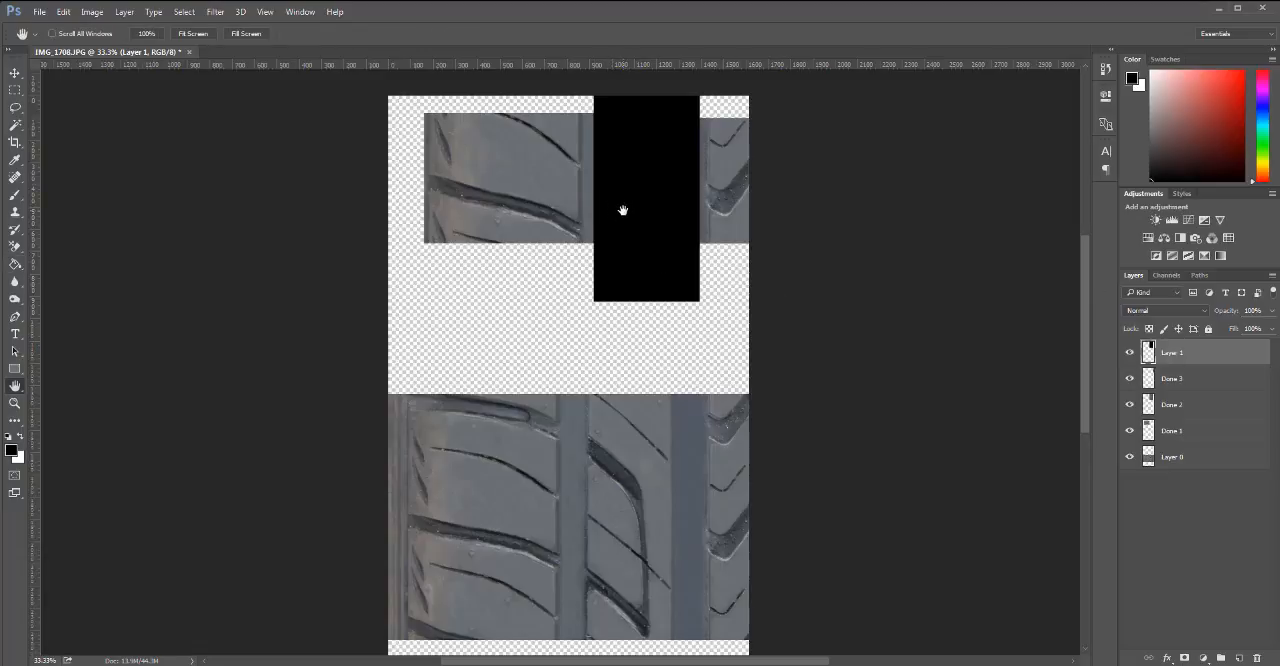
{"action": "key", "text": "ctrl+t"}
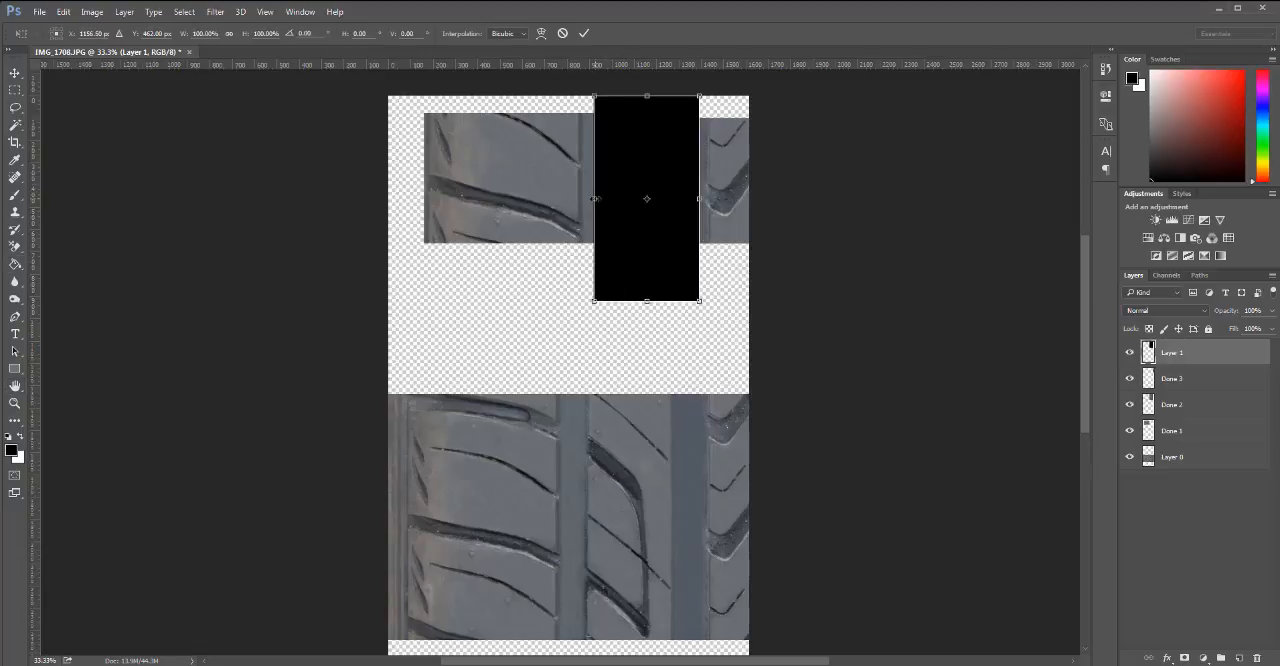
{"action": "left_click_drag", "start_coordinate": [597, 198], "coordinate": [377, 198]}
{"action": "left_click_drag", "start_coordinate": [699, 198], "coordinate": [771, 198]}
{"action": "key", "text": "Return"}
{"action": "key", "text": "h"}
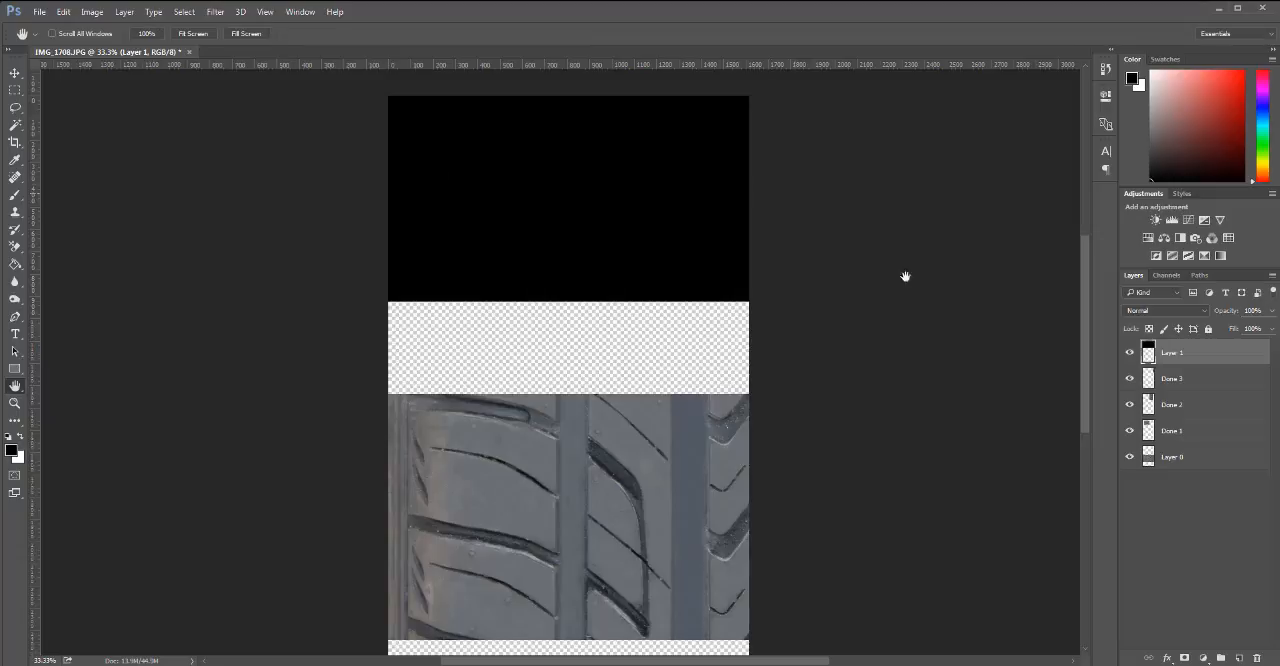
{"action": "key", "text": "ctrl+minus"}
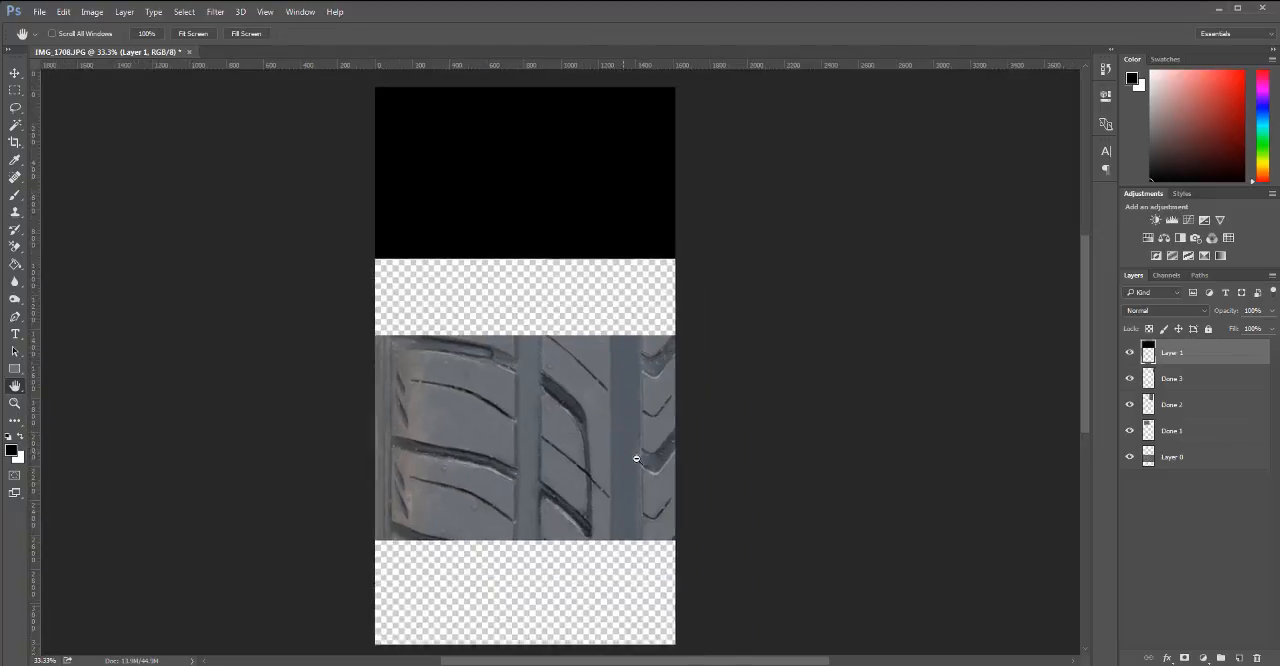
{"action": "left_click", "coordinate": [1131, 353]}
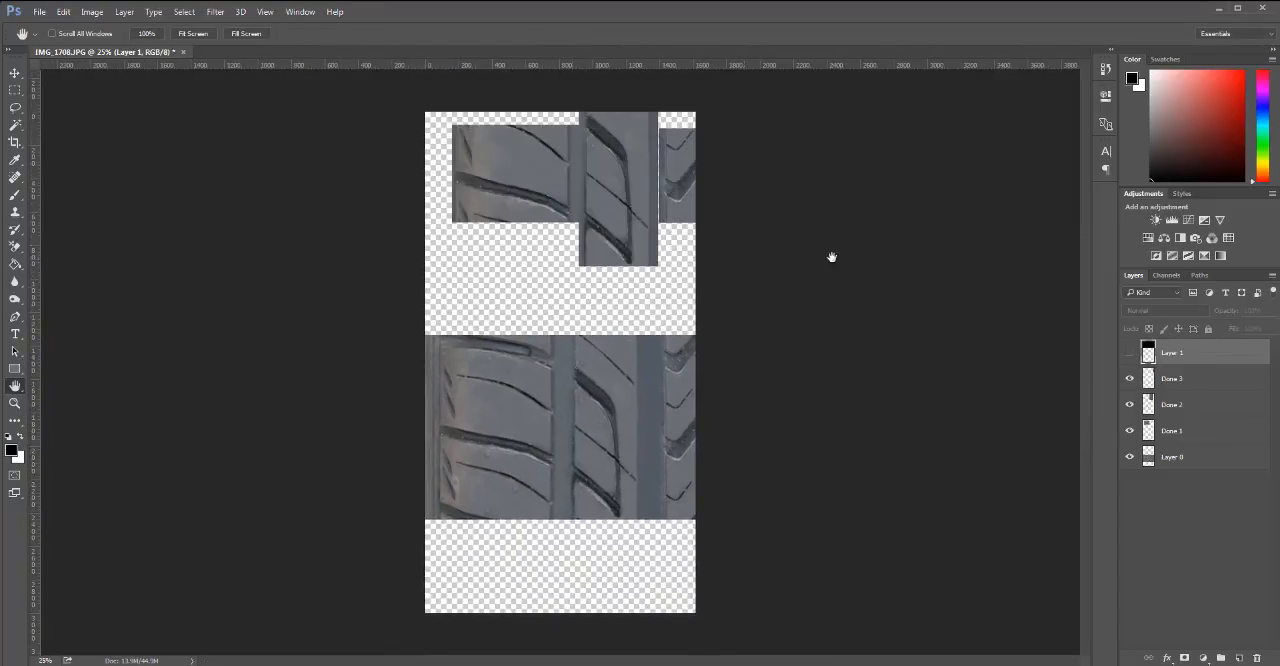
Duplicate Done 1 twice, placing one copy flush beneath the original and one flush above it.
{"action": "left_click", "coordinate": [1194, 404]}
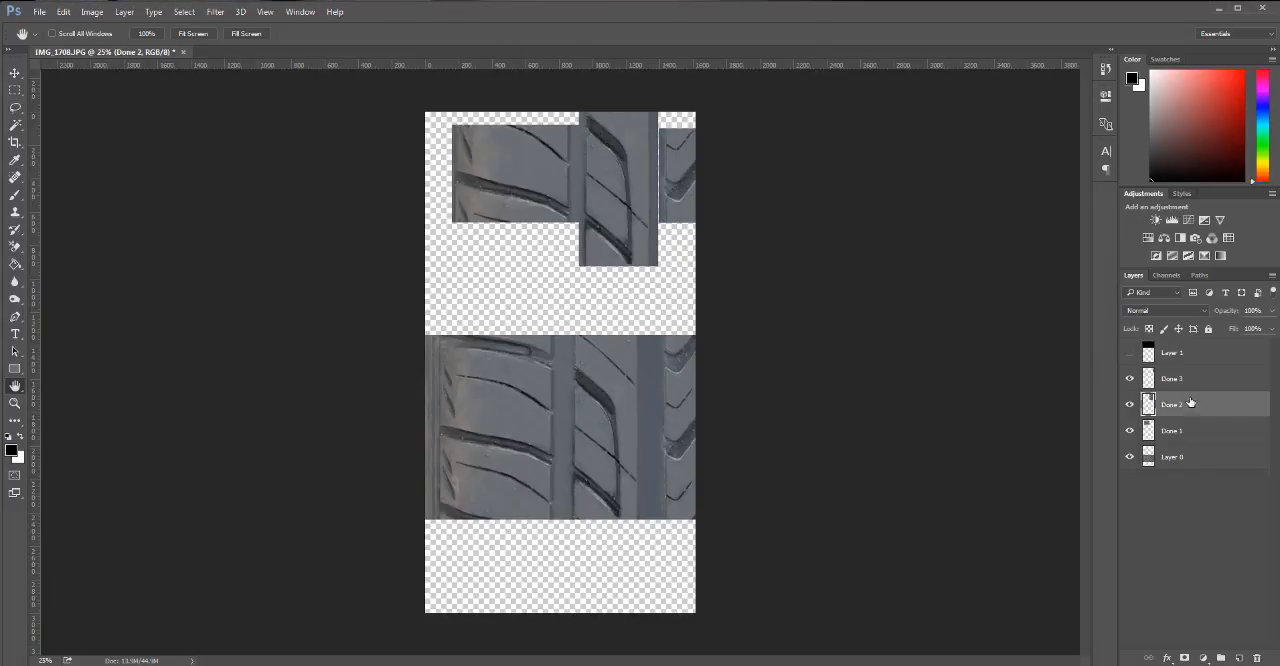
{"action": "scroll", "coordinate": [543, 208], "scroll_direction": "up", "scroll_amount": 1}
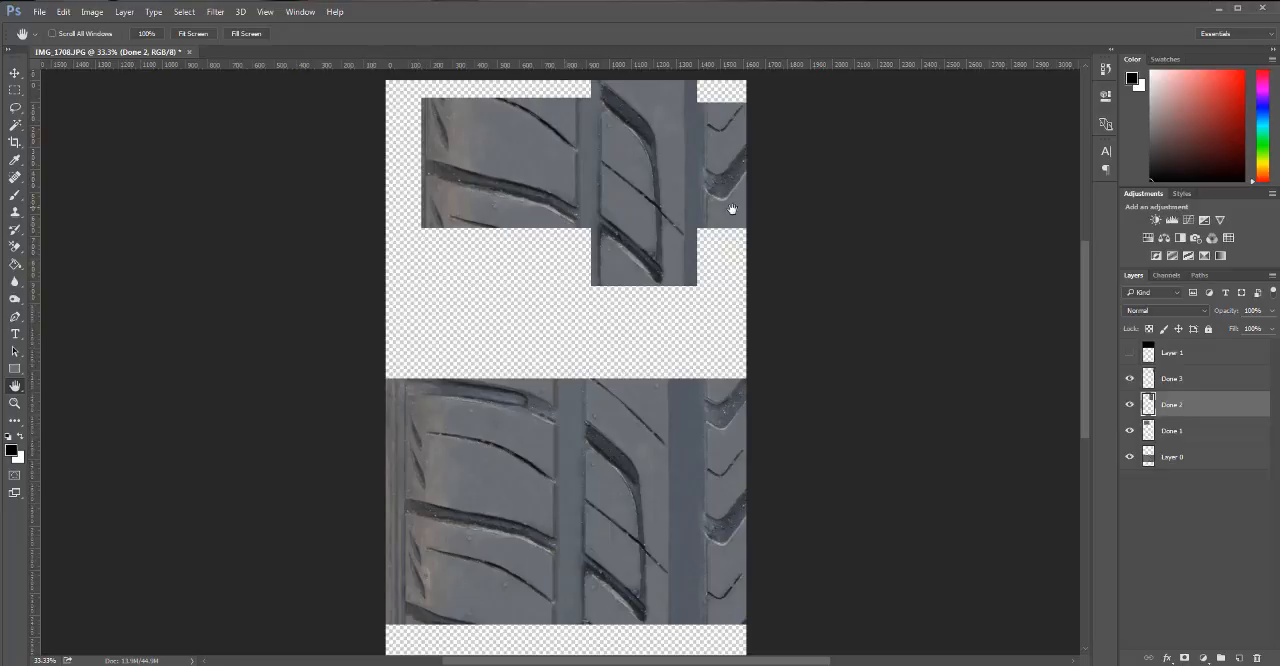
{"action": "left_click", "coordinate": [1186, 438]}
{"action": "key", "text": "v"}
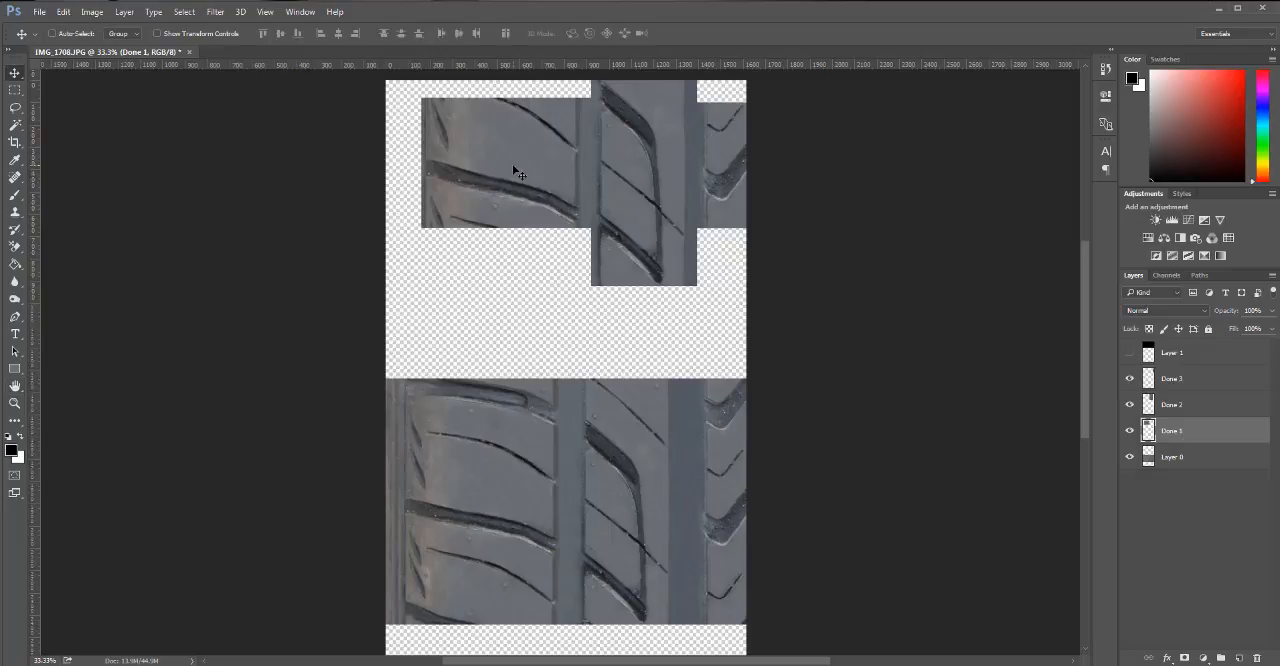
{"action": "left_click_drag", "start_coordinate": [515, 168], "coordinate": [529, 322]}
{"action": "key", "text": "ctrl+z"}
{"action": "left_click_drag", "start_coordinate": [514, 161], "coordinate": [514, 284]}
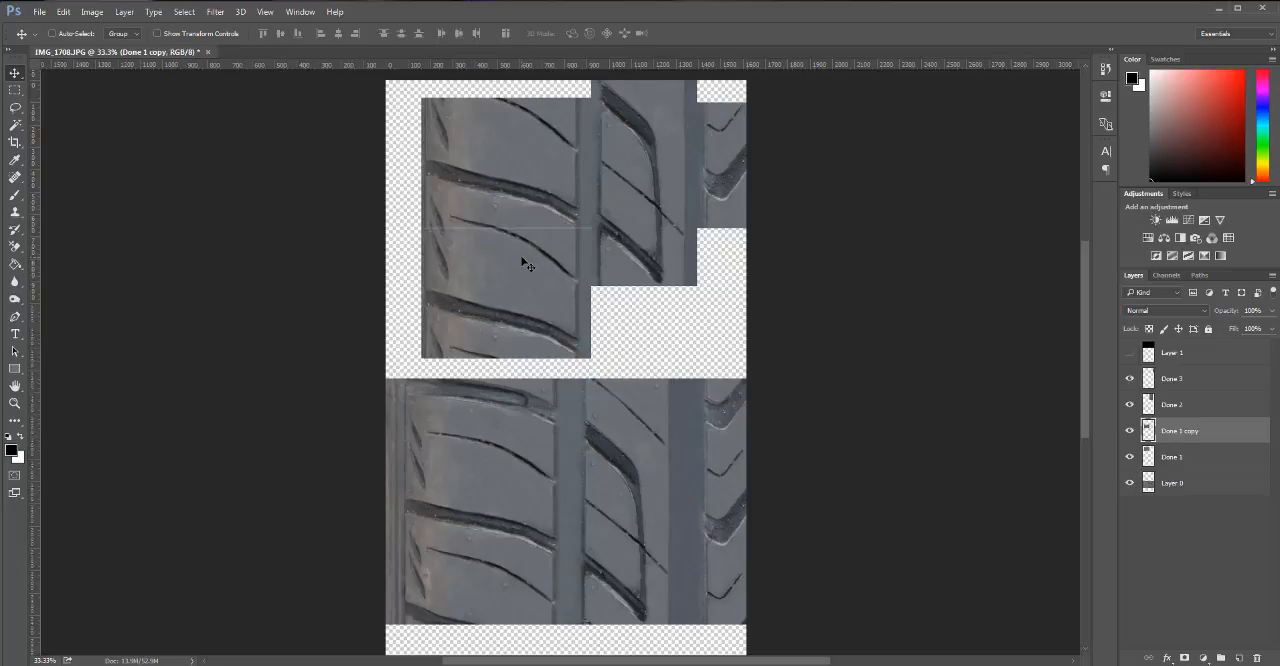
{"action": "scroll", "coordinate": [521, 263], "scroll_direction": "up", "scroll_amount": 2}
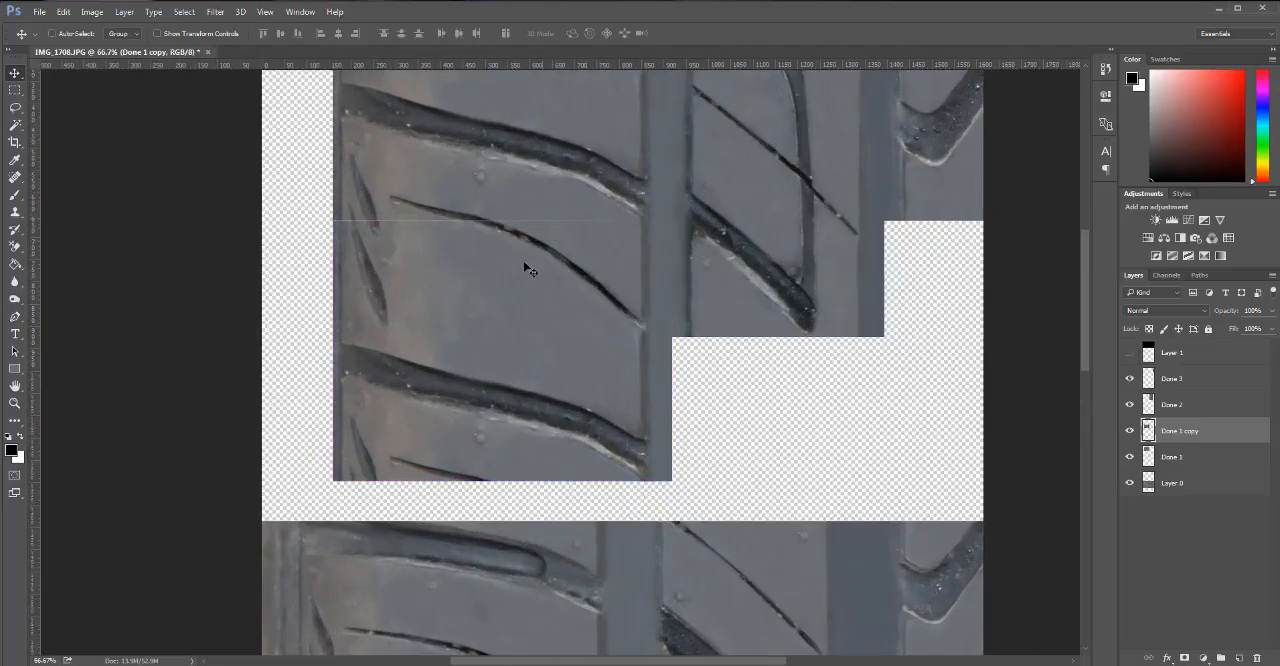
{"action": "scroll", "coordinate": [588, 211], "scroll_direction": "down", "scroll_amount": 2}
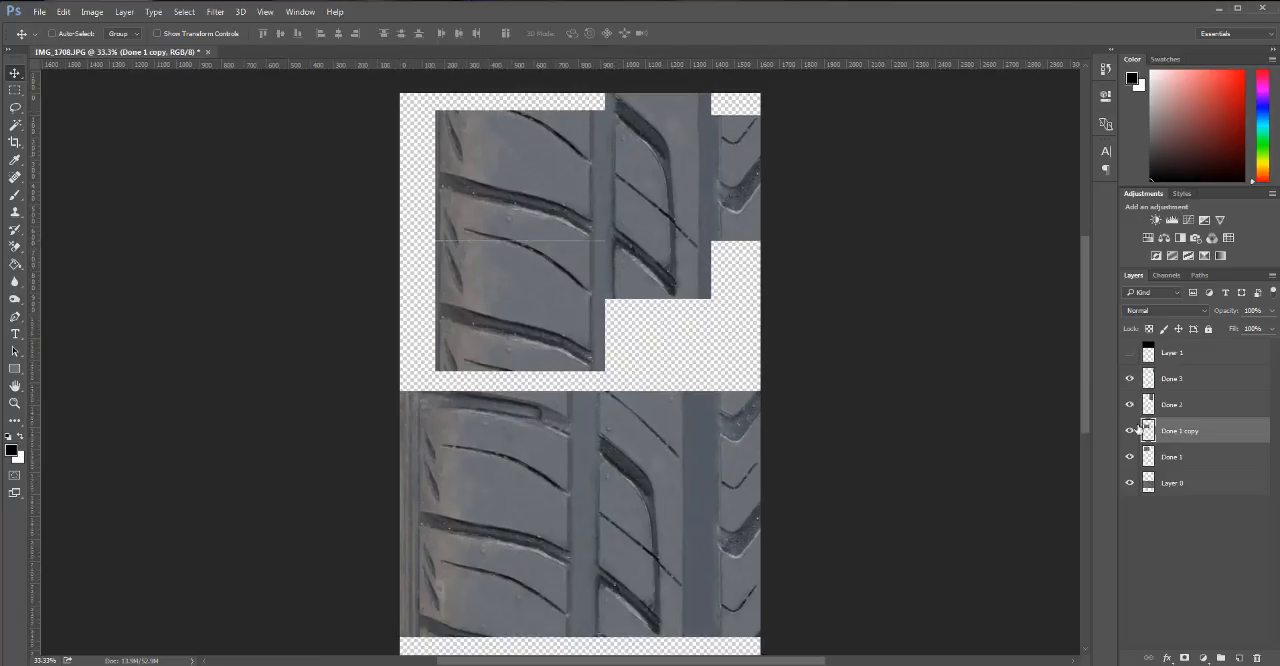
{"action": "left_click_drag", "start_coordinate": [518, 308], "coordinate": [518, 235]}
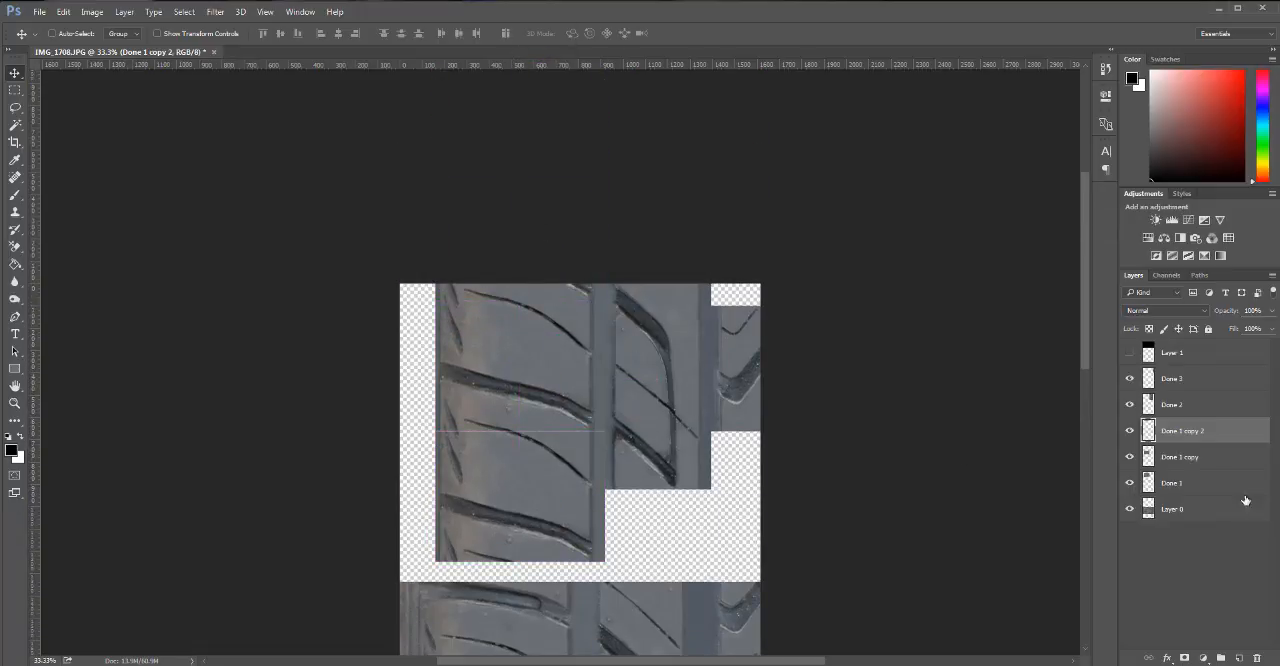
Duplicate Done 3 twice, placing one copy flush beneath the original and the other flush above it.
{"action": "left_click", "coordinate": [1189, 389]}
{"action": "left_click_drag", "start_coordinate": [747, 361], "coordinate": [755, 489]}
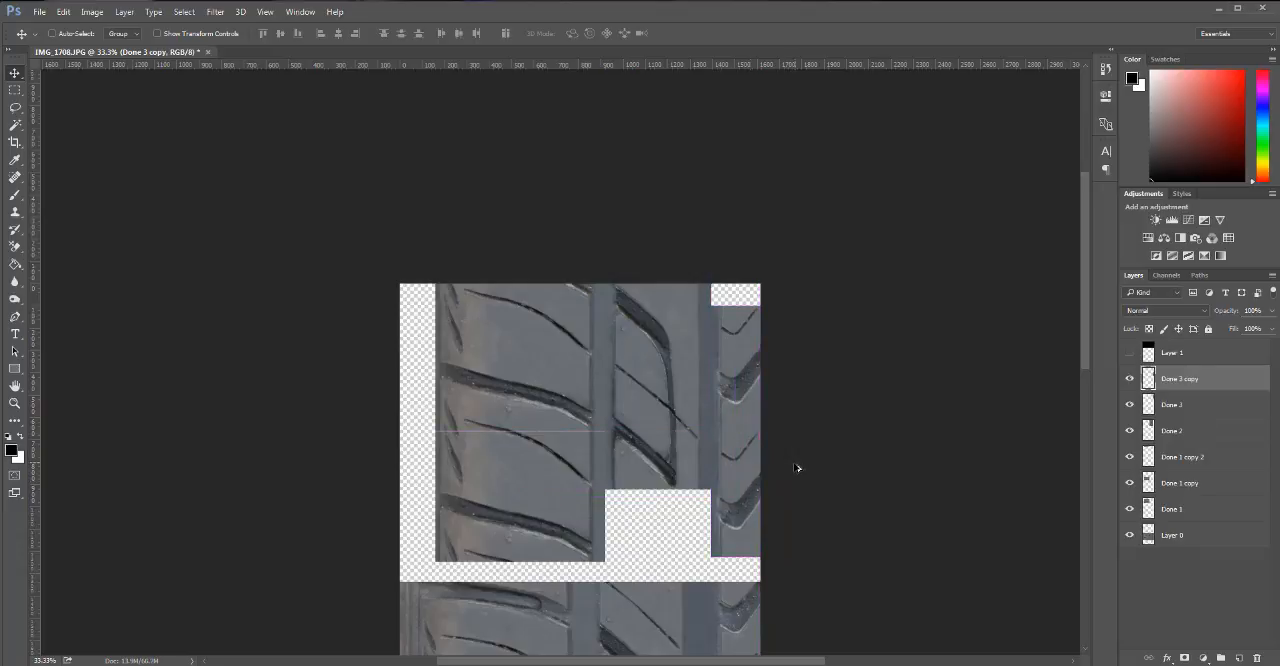
{"action": "left_click", "coordinate": [1193, 403]}
{"action": "left_click_drag", "start_coordinate": [742, 418], "coordinate": [743, 270]}
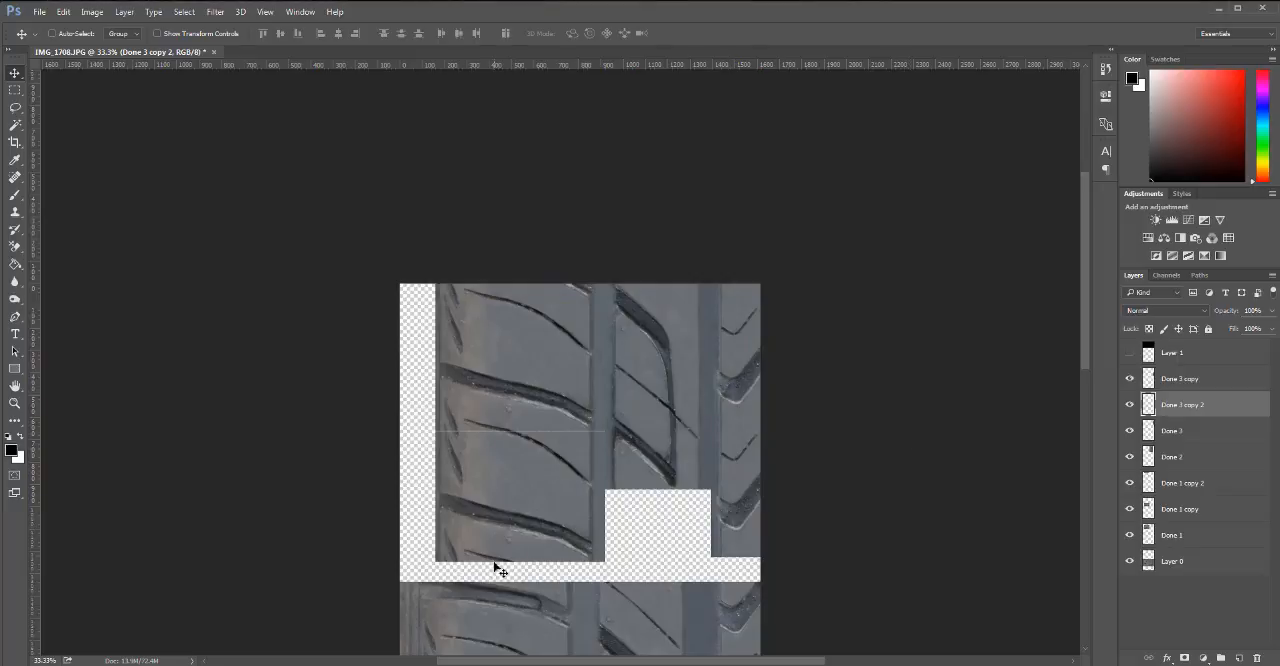
Move Layer 0 straight up to the canvas's top edge behind the Done pieces, and show Layer 1.
{"action": "left_click", "coordinate": [1190, 561]}
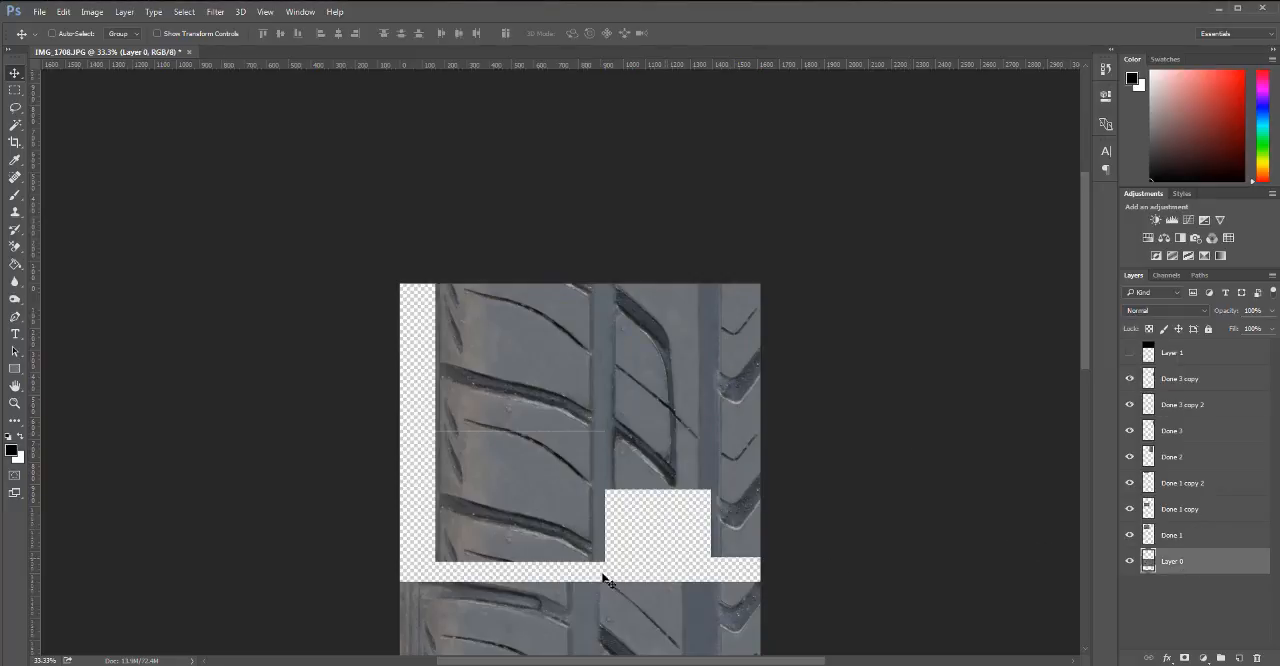
{"action": "left_click_drag", "start_coordinate": [614, 642], "coordinate": [653, 341]}
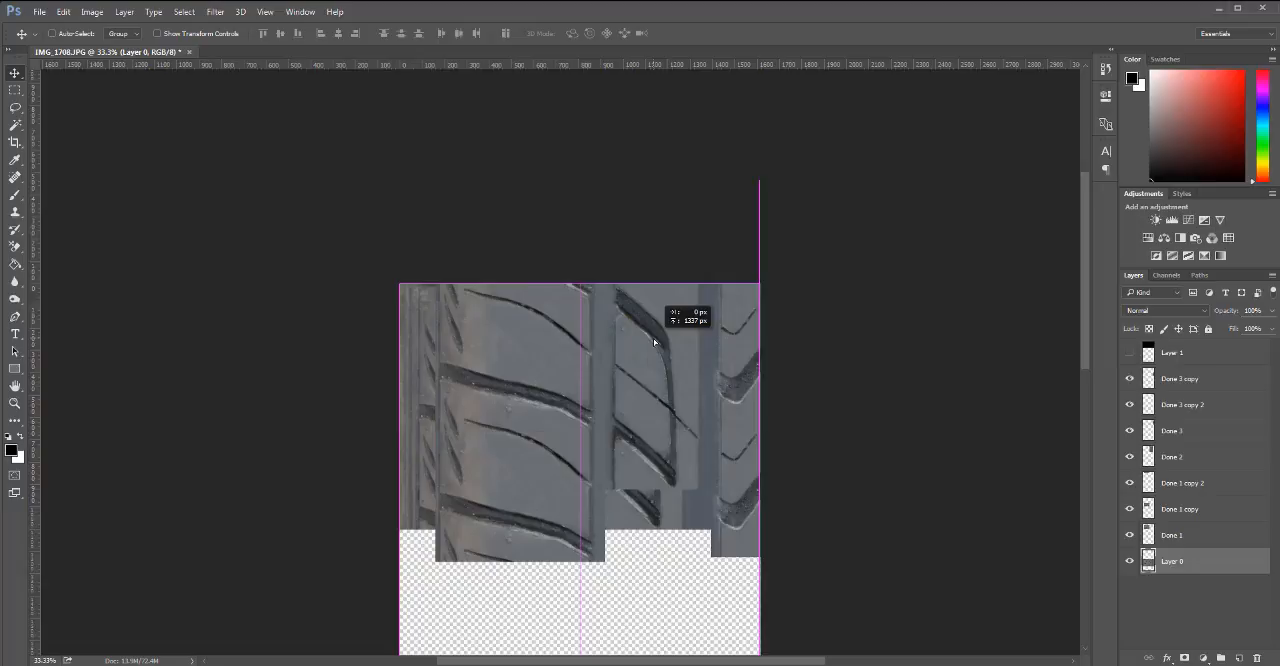
{"action": "mouse_move", "coordinate": [654, 342]}
{"action": "left_mouse_down"}
{"action": "mouse_move", "coordinate": [658, 370]}
{"action": "mouse_move", "coordinate": [661, 341]}
{"action": "left_mouse_up"}
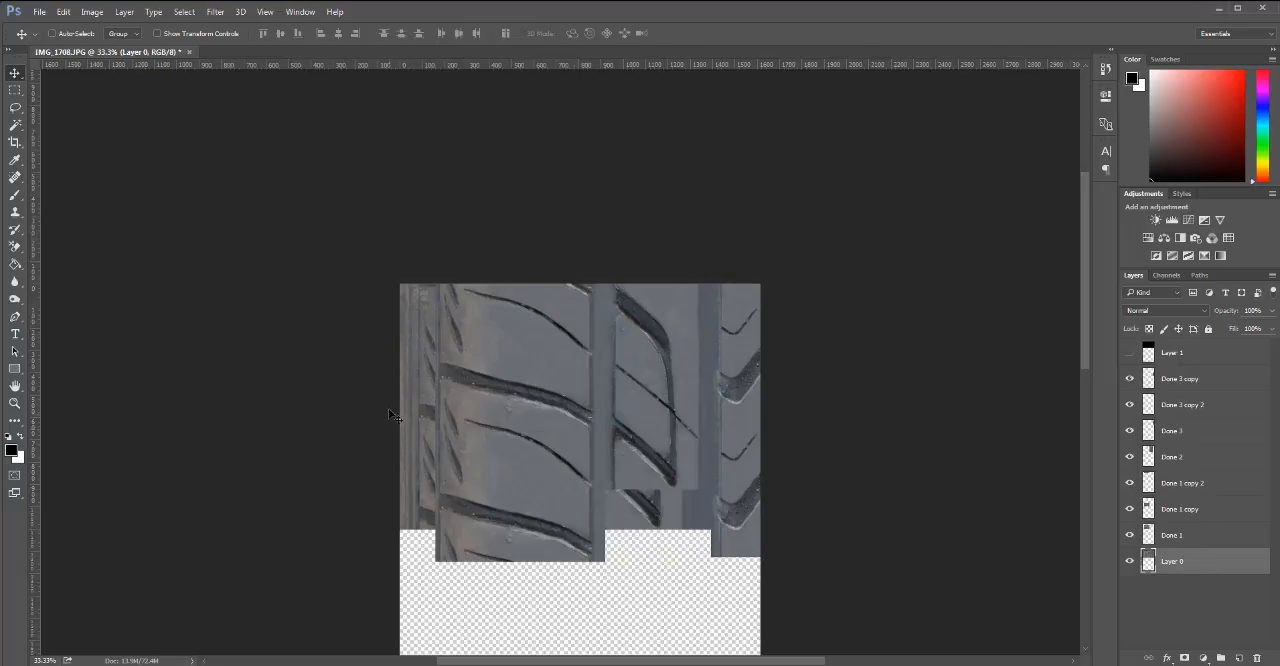
{"action": "left_click", "coordinate": [1129, 353]}
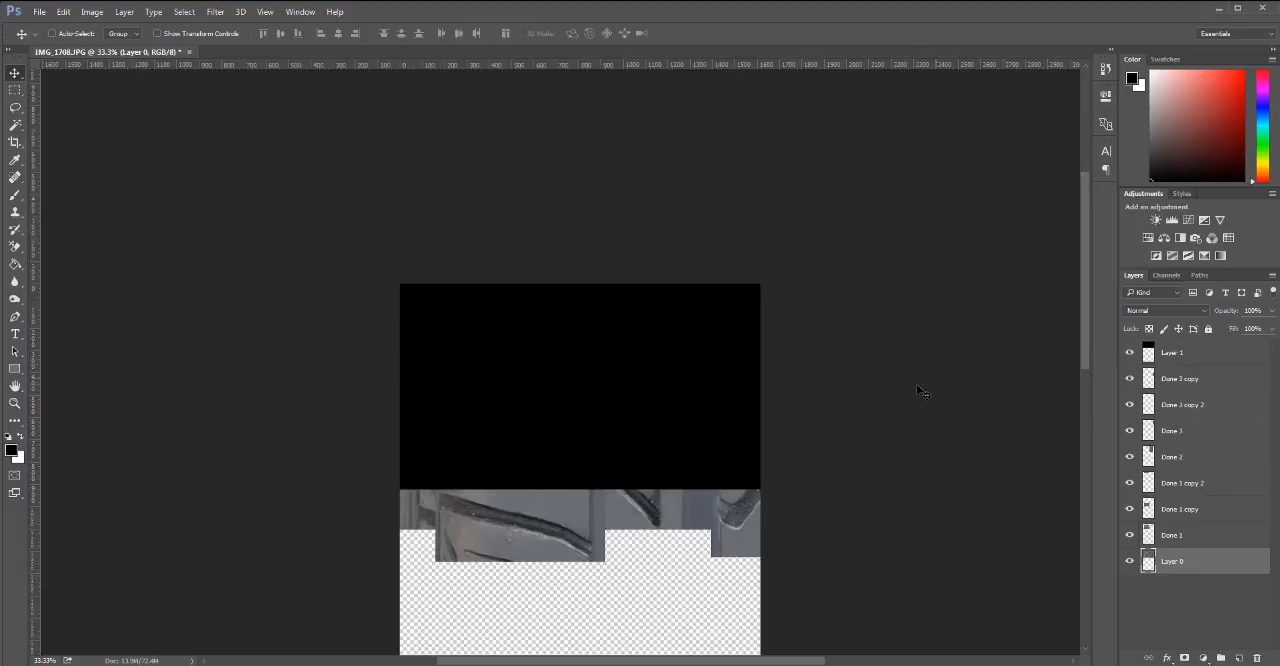
{"action": "left_click", "coordinate": [536, 465], "text": "ctrl+alt"}
{"action": "left_click", "coordinate": [537, 467], "text": "ctrl+alt"}
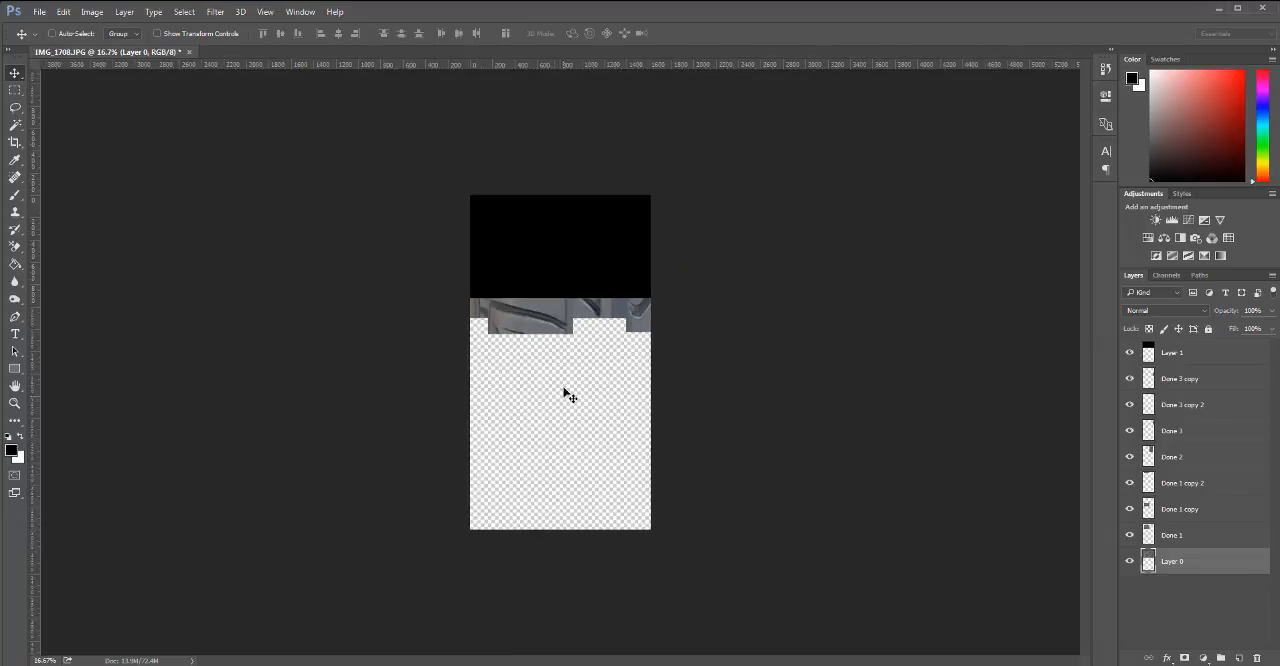
{"action": "key", "text": "c"}
{"action": "left_click_drag", "start_coordinate": [560, 527], "coordinate": [572, 410]}
{"action": "left_click", "coordinate": [548, 381], "text": "ctrl"}
{"action": "left_click", "coordinate": [552, 380], "text": "ctrl"}
{"action": "left_click", "coordinate": [552, 380], "text": "ctrl"}
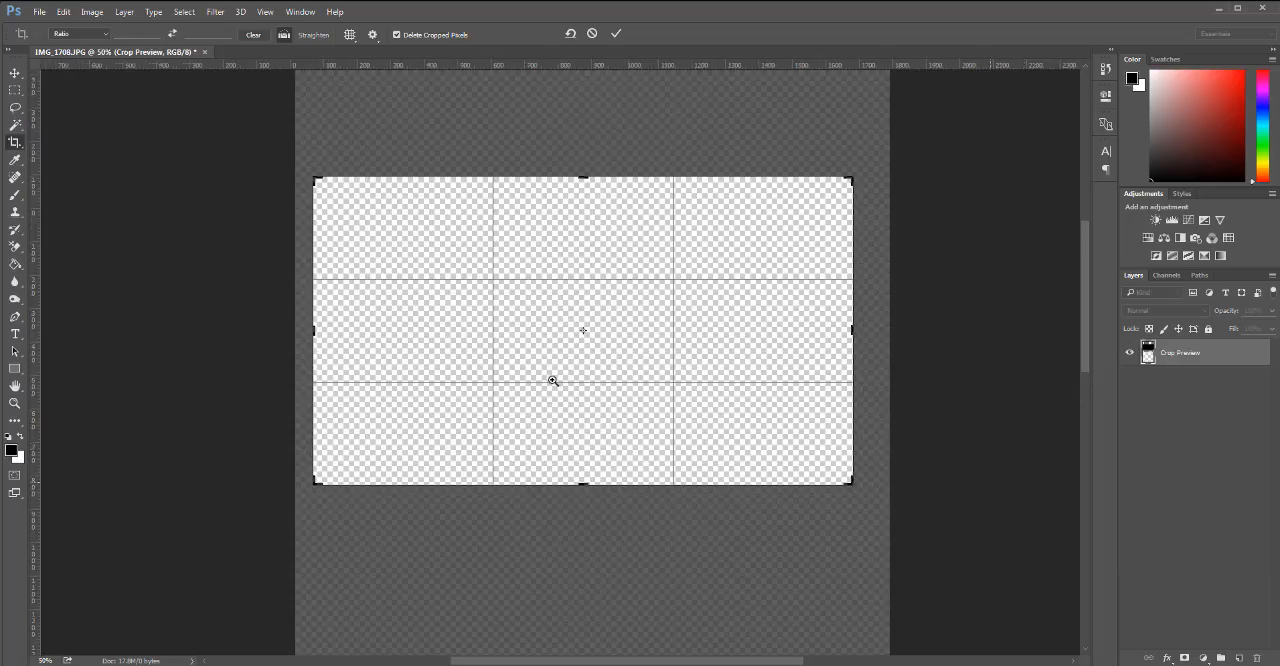
{"action": "mouse_move", "coordinate": [561, 517]}
{"action": "left_mouse_down"}
{"action": "mouse_move", "coordinate": [561, 546]}
{"action": "mouse_move", "coordinate": [562, 516]}
{"action": "left_mouse_up"}
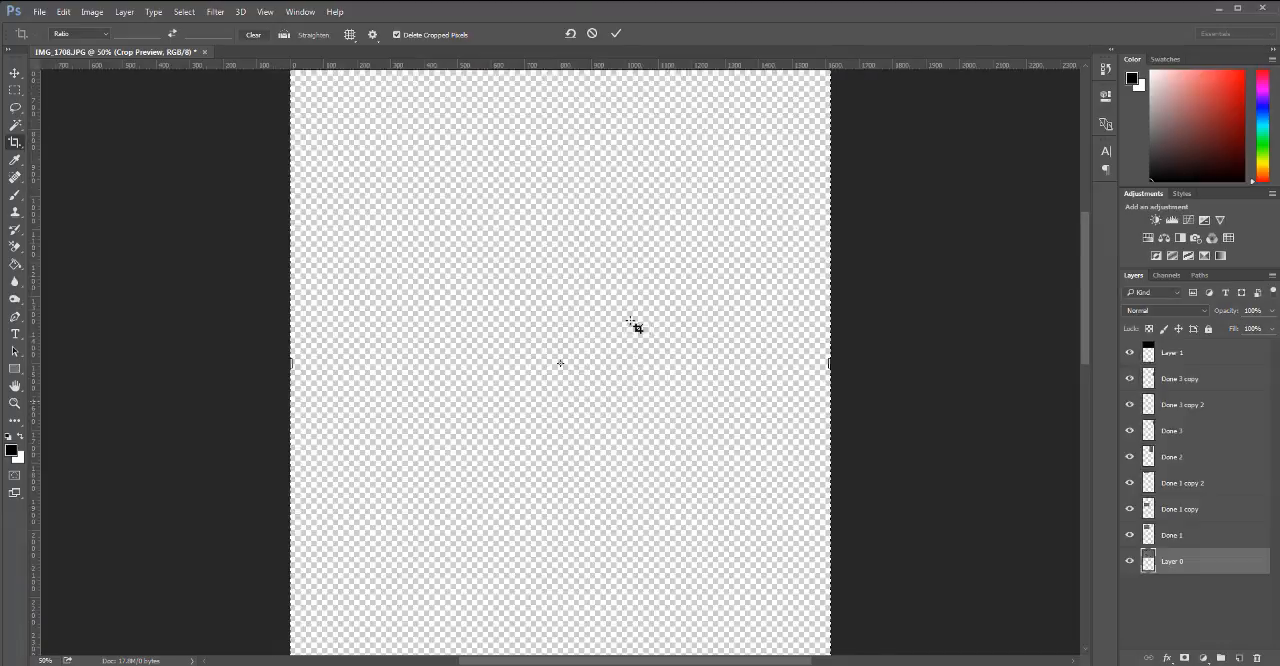
{"action": "key", "text": "Return"}
Hide every layer except Layer 1 so only the black rectangle shows, and leave the crop unapplied.
{"action": "left_click_drag", "start_coordinate": [1130, 377], "coordinate": [1129, 562]}
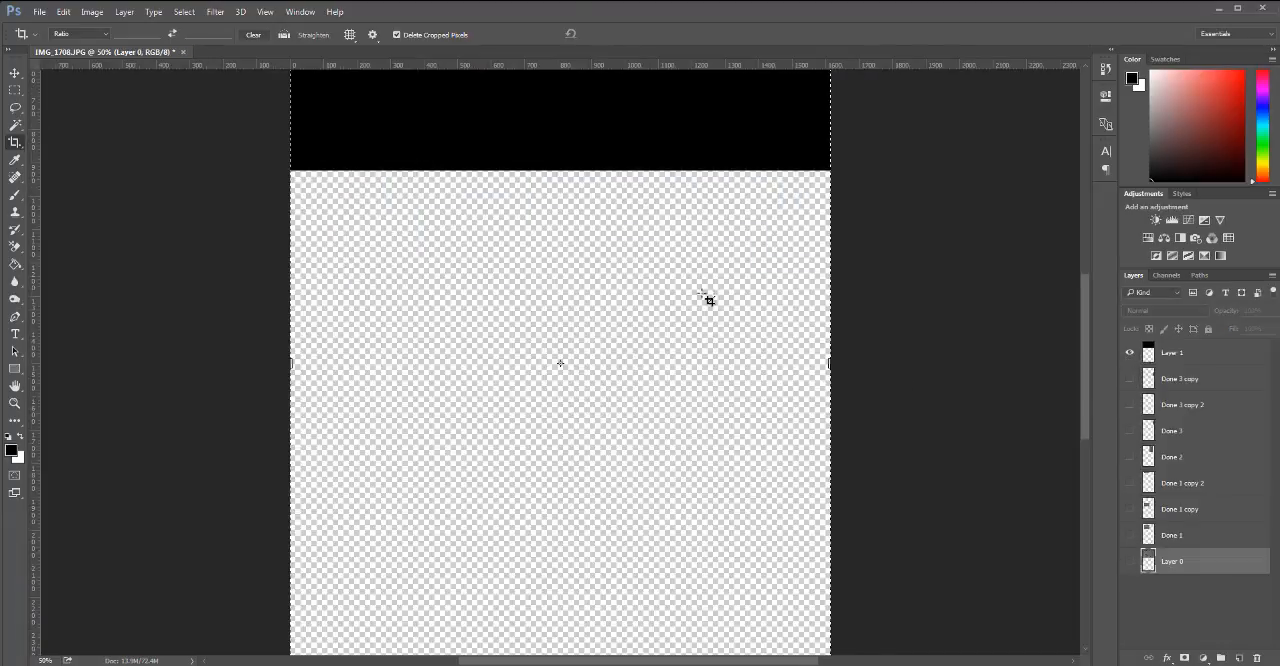
{"action": "left_click", "coordinate": [904, 378]}
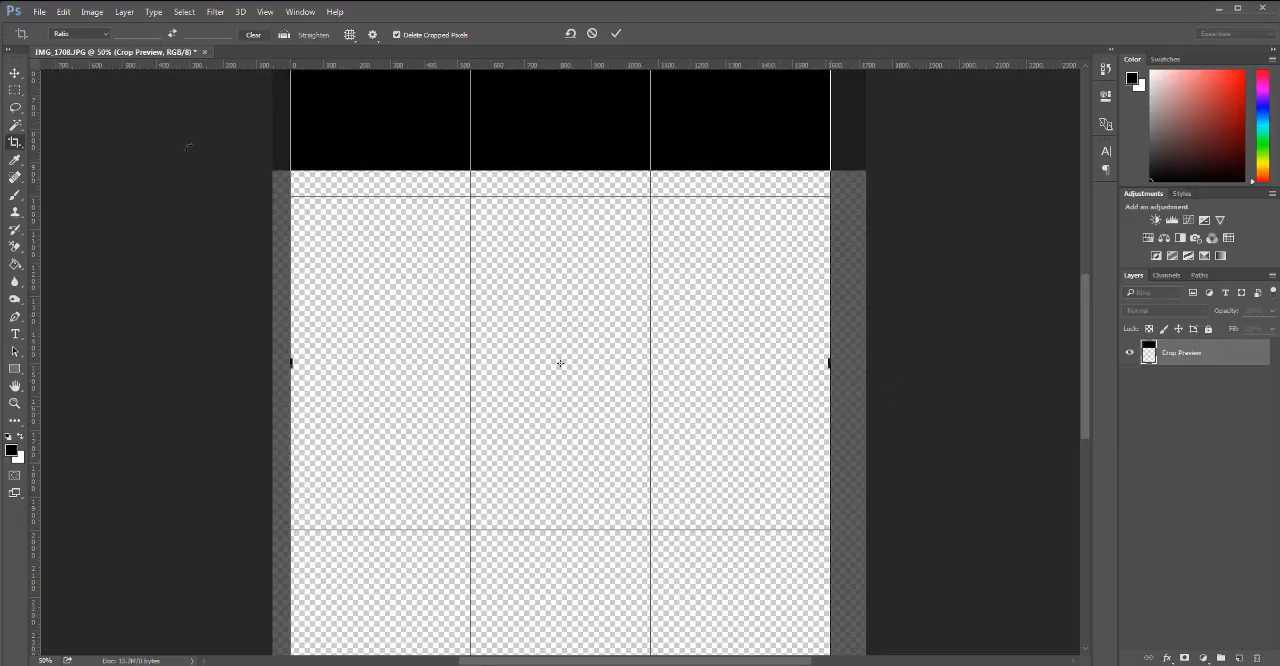
{"action": "left_click", "coordinate": [140, 243]}
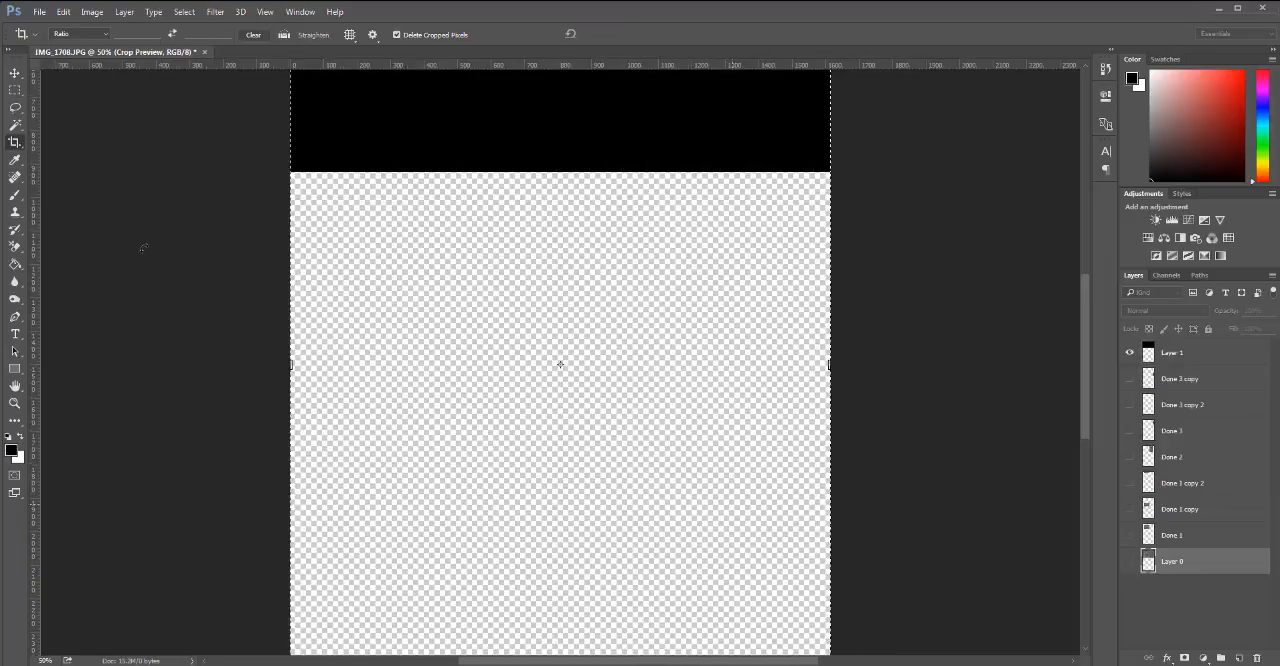
{"action": "key", "text": "ctrl+minus"}
{"action": "key", "text": "ctrl+minus"}
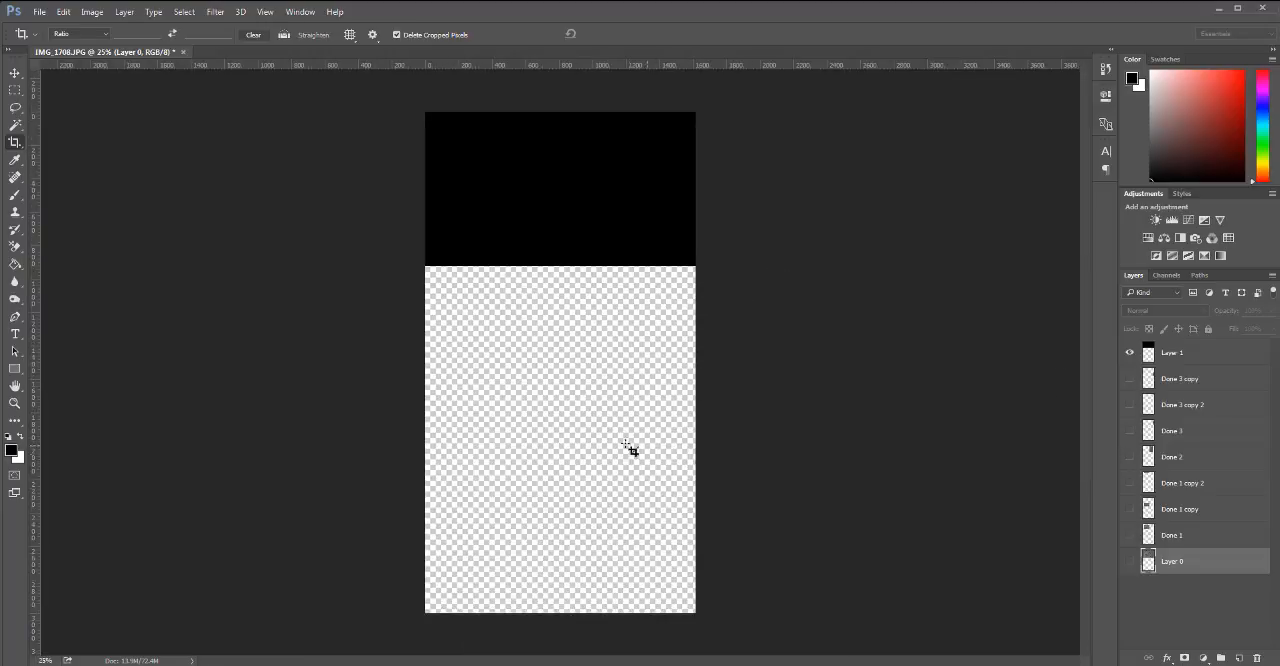
Crop the canvas height to the black rectangle of Layer 1 and apply the crop.
{"action": "left_click", "coordinate": [537, 572]}
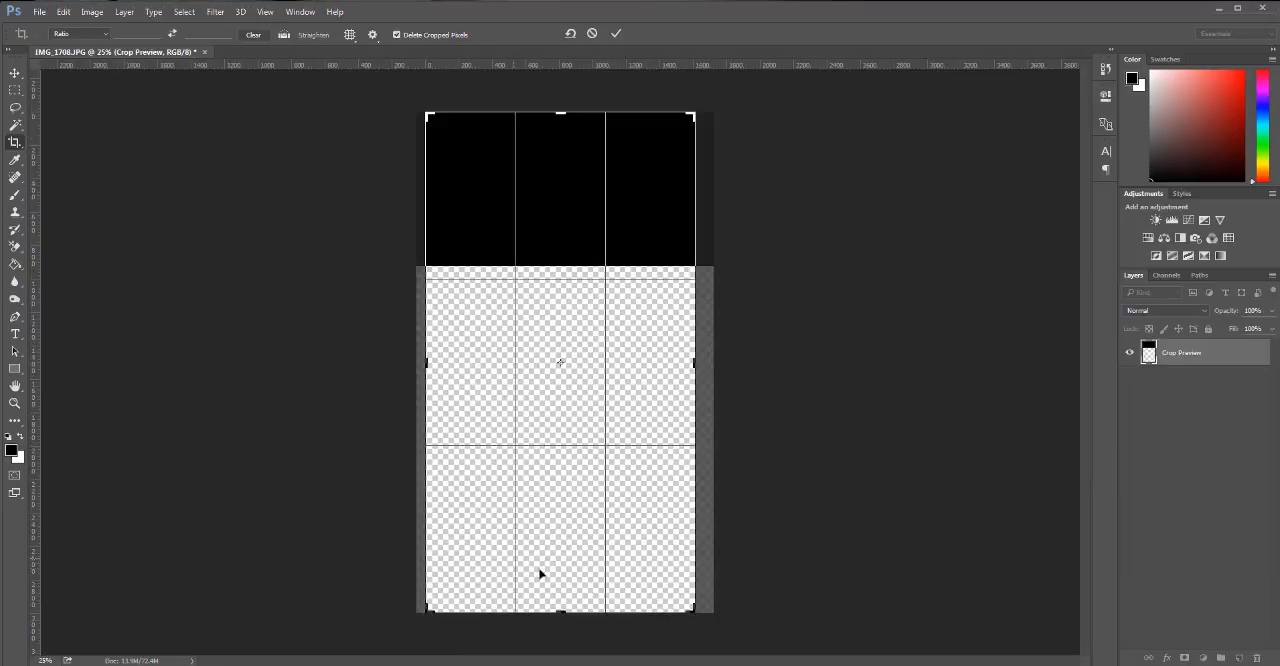
{"action": "left_click_drag", "start_coordinate": [558, 609], "coordinate": [578, 437]}
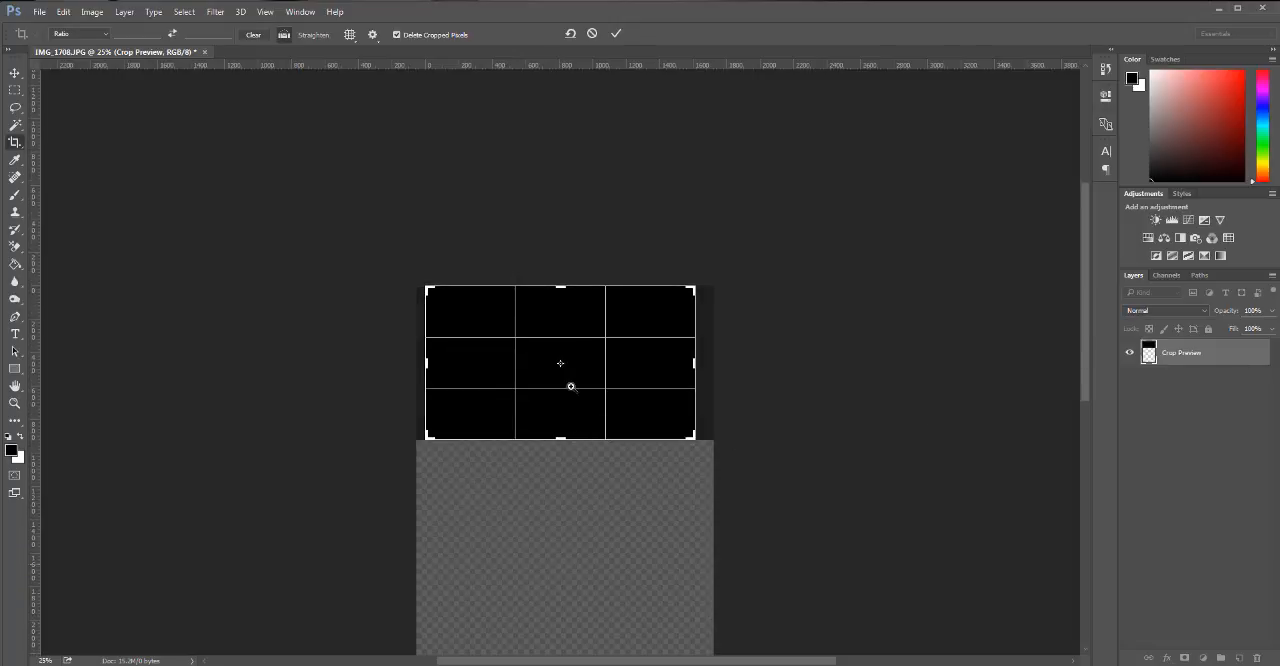
{"action": "key", "text": "ctrl+plus"}
{"action": "key", "text": "ctrl+plus"}
{"action": "key", "text": "ctrl+plus"}
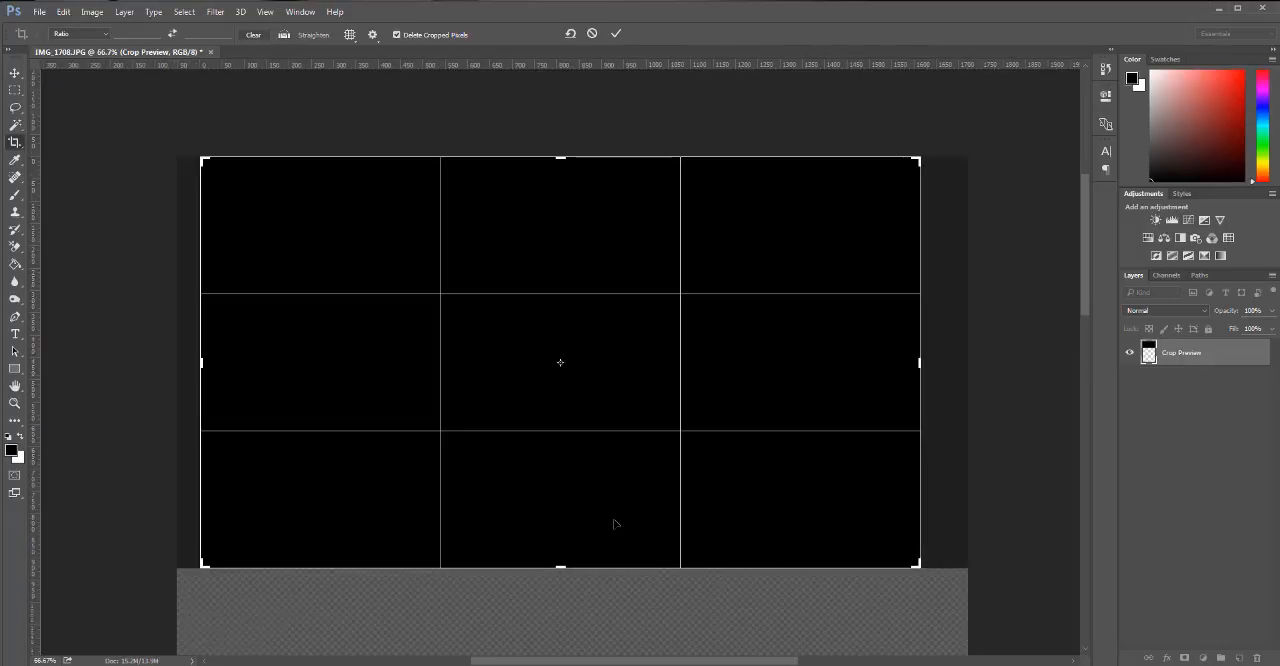
{"action": "key", "text": "Return"}
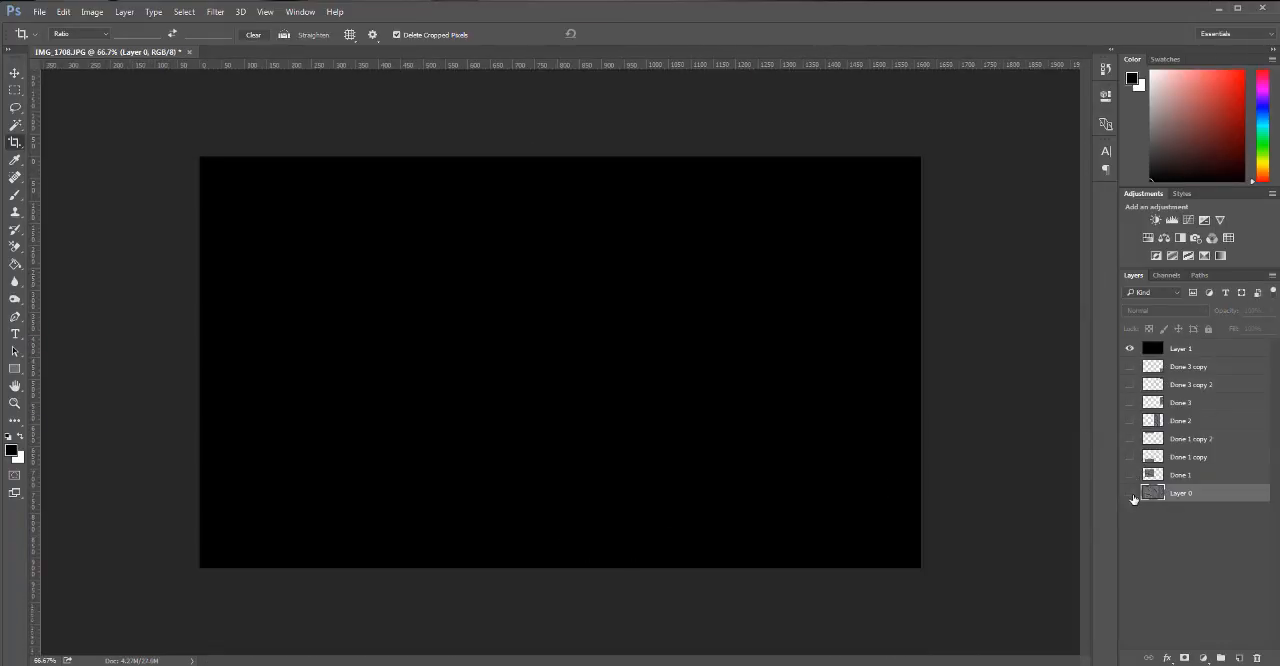
Show Layer 0 and all the Done layers, and hide Layer 1.
{"action": "left_click_drag", "start_coordinate": [1130, 493], "coordinate": [1130, 366]}
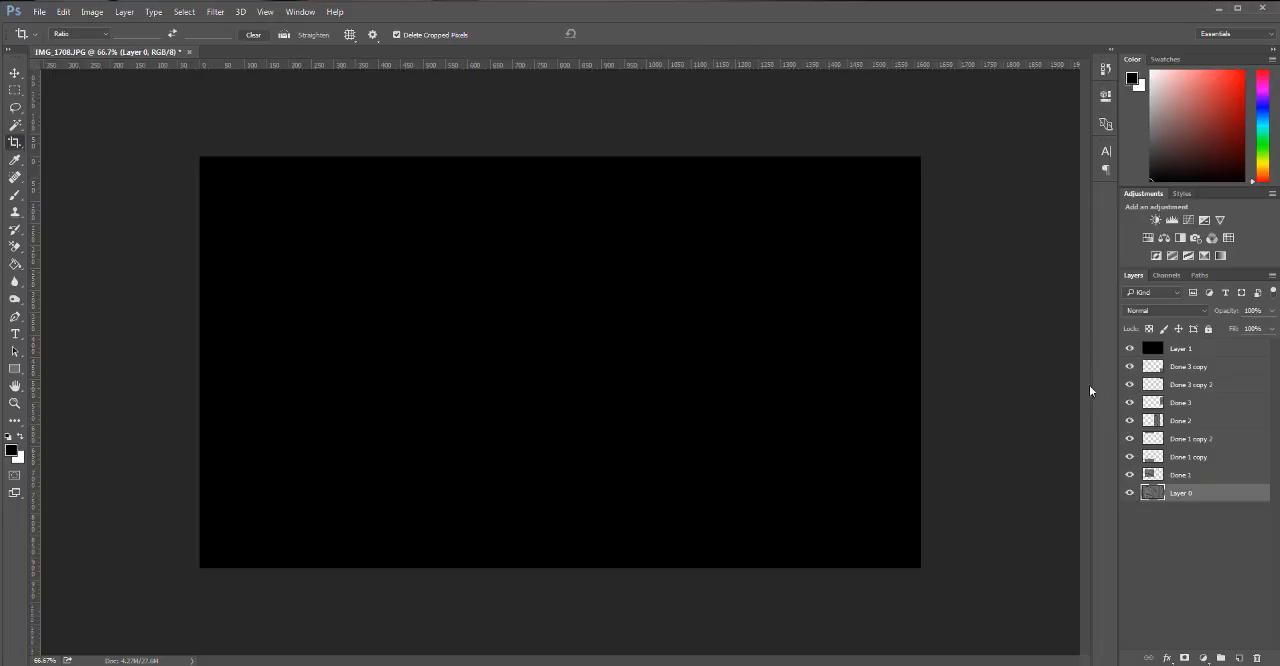
{"action": "left_click", "coordinate": [1129, 348]}
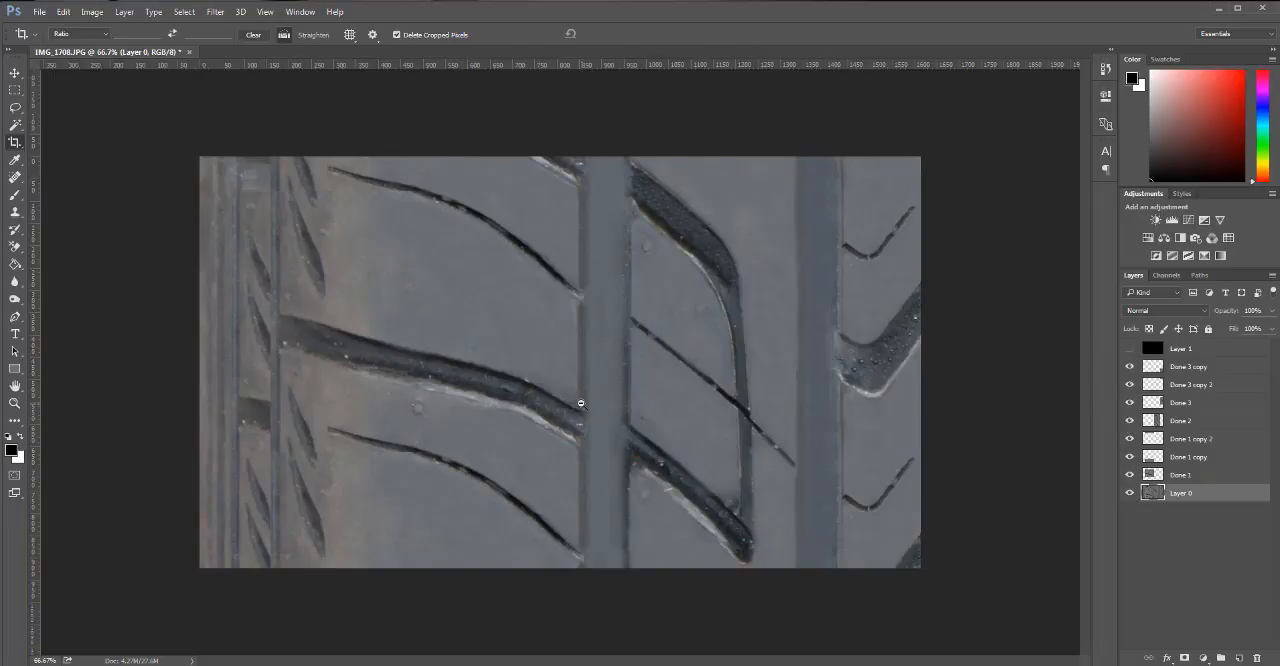
{"action": "key", "text": "ctrl+minus"}
{"action": "key", "text": "ctrl+minus"}
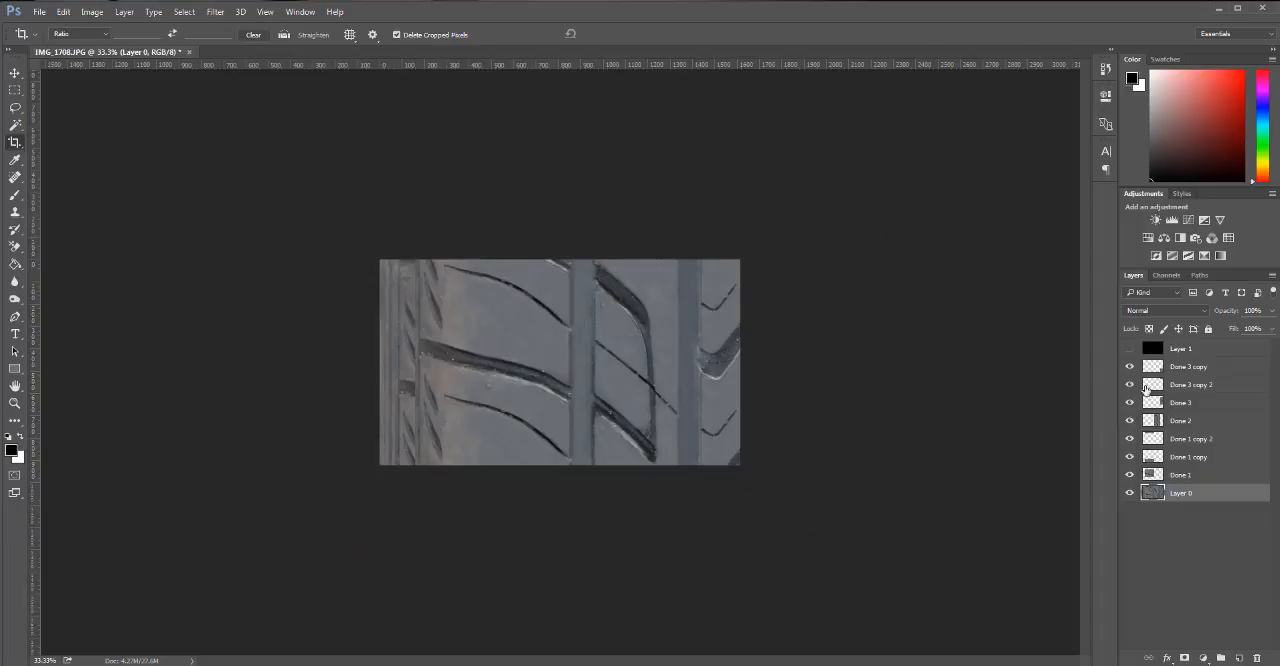
Merge all the Done layers and their copies down into the single layer Done 1.
{"action": "left_click", "coordinate": [1183, 368]}
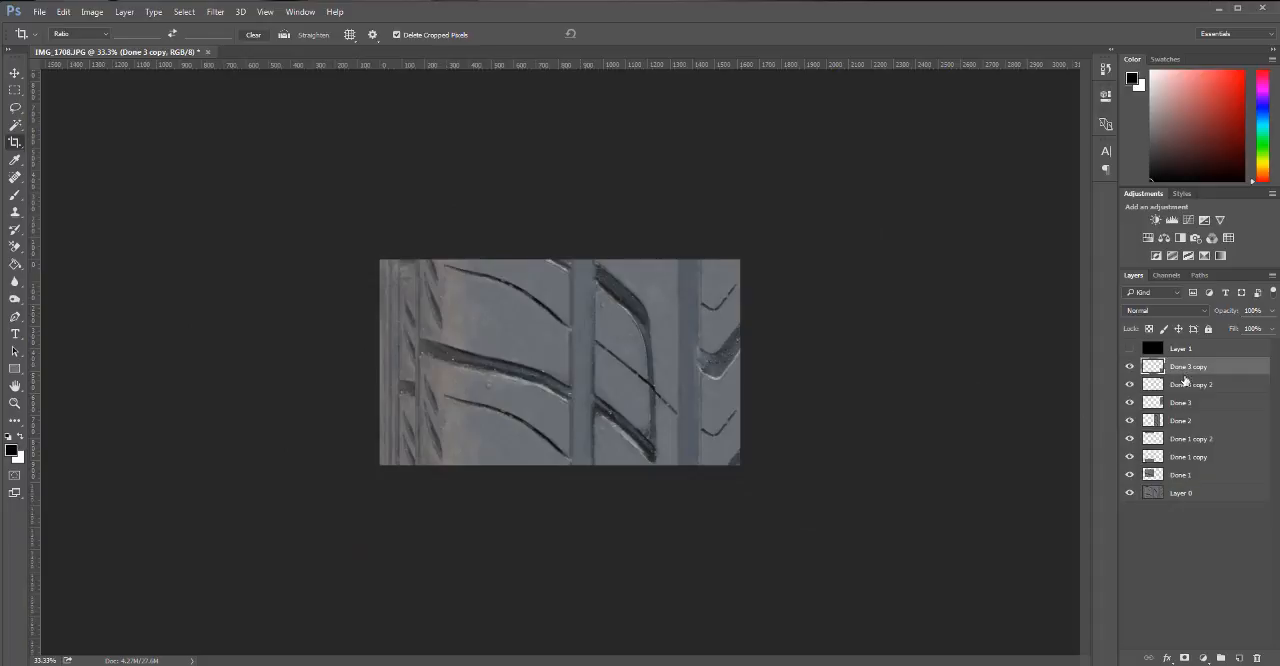
{"action": "left_click", "coordinate": [1193, 457], "text": "shift"}
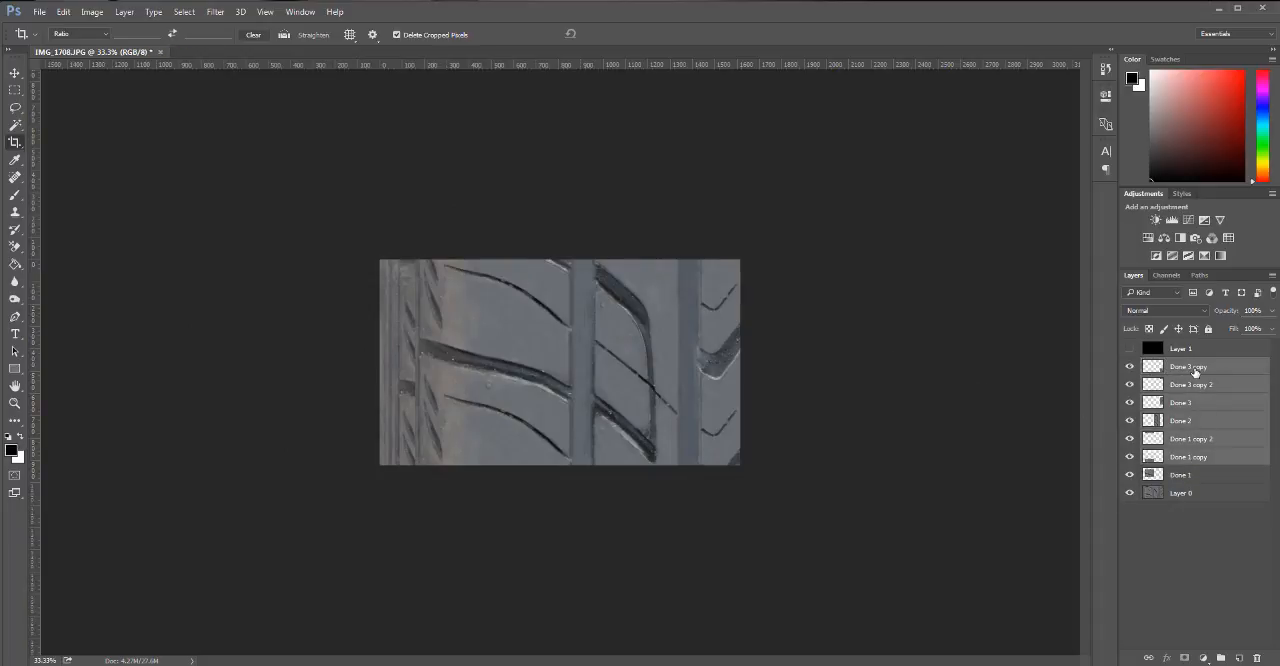
{"action": "left_click", "coordinate": [1195, 370]}
{"action": "key", "text": "ctrl+e"}
{"action": "key", "text": "ctrl+e"}
{"action": "key", "text": "ctrl+e"}
{"action": "key", "text": "ctrl+e"}
{"action": "key", "text": "ctrl+e"}
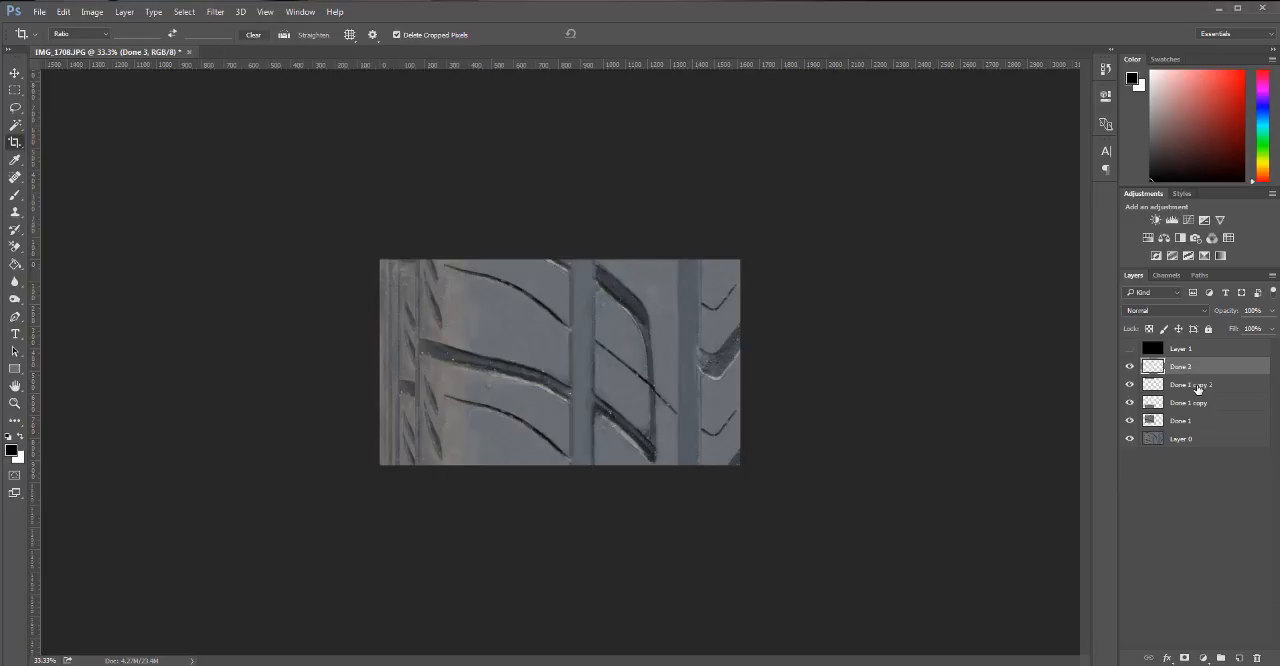
{"action": "key", "text": "ctrl+e"}
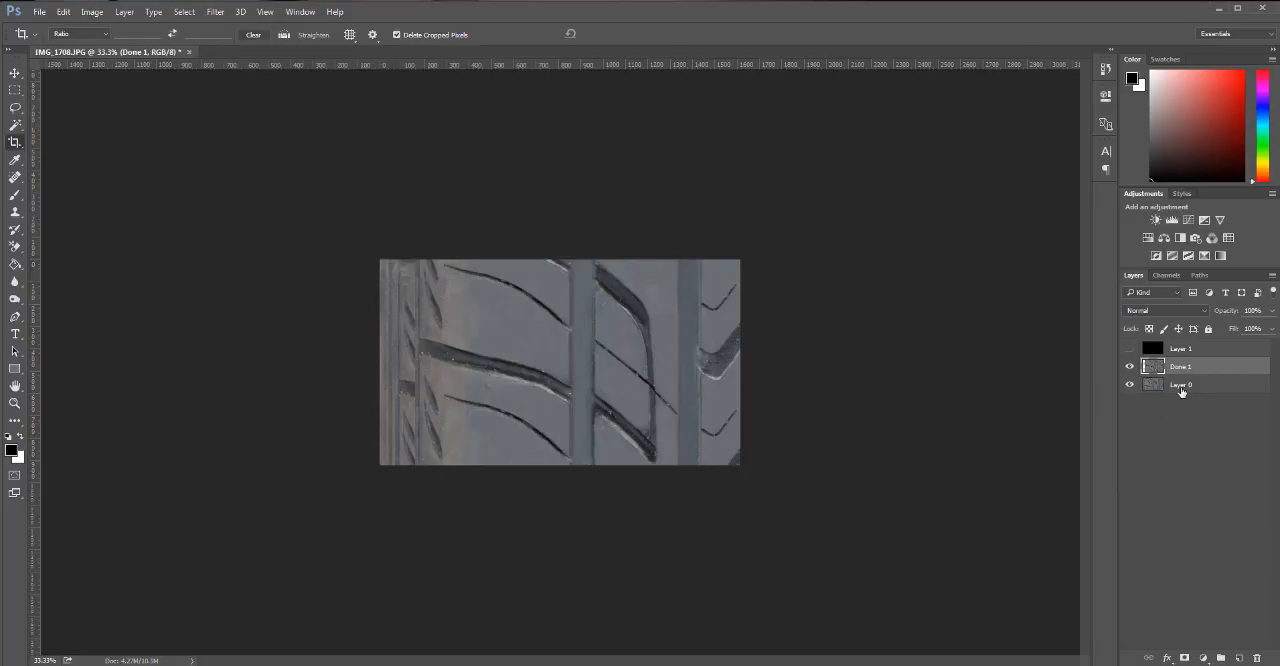
Try widening Done 1 to 106.38% by extending its left edge over Layer 0, and undo the stretch.
{"action": "key", "text": "ctrl+t"}
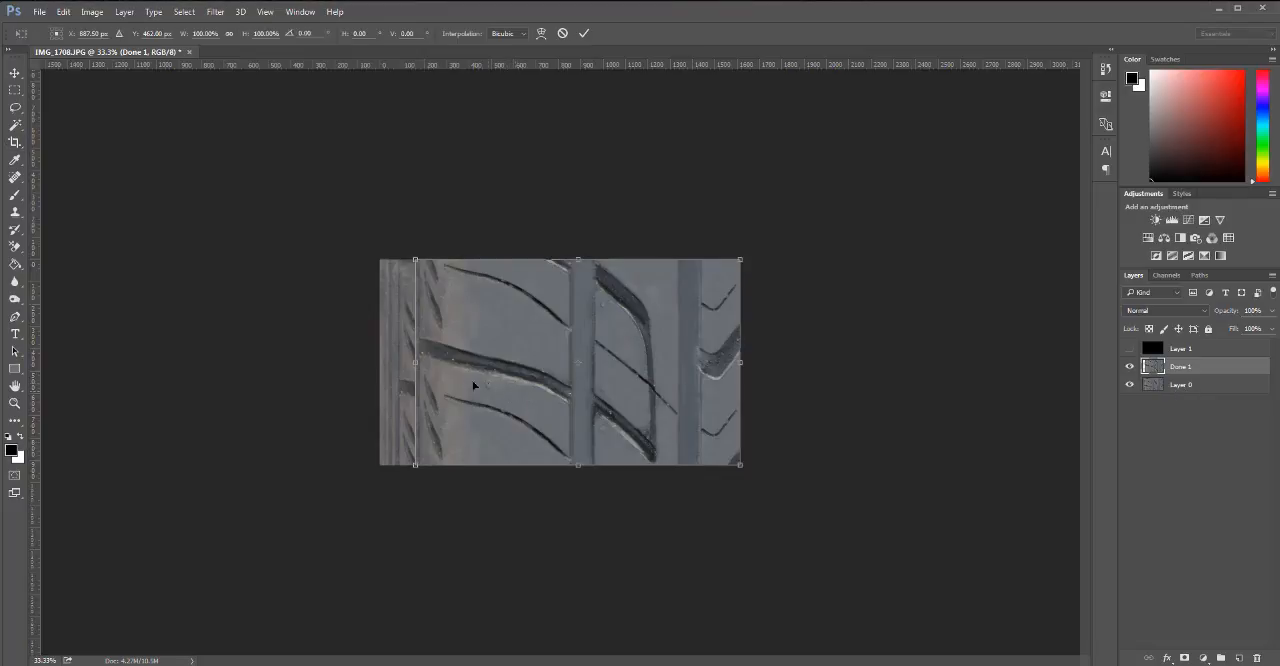
{"action": "left_click_drag", "start_coordinate": [413, 364], "coordinate": [395, 368]}
{"action": "left_click_drag", "start_coordinate": [395, 368], "coordinate": [394, 377]}
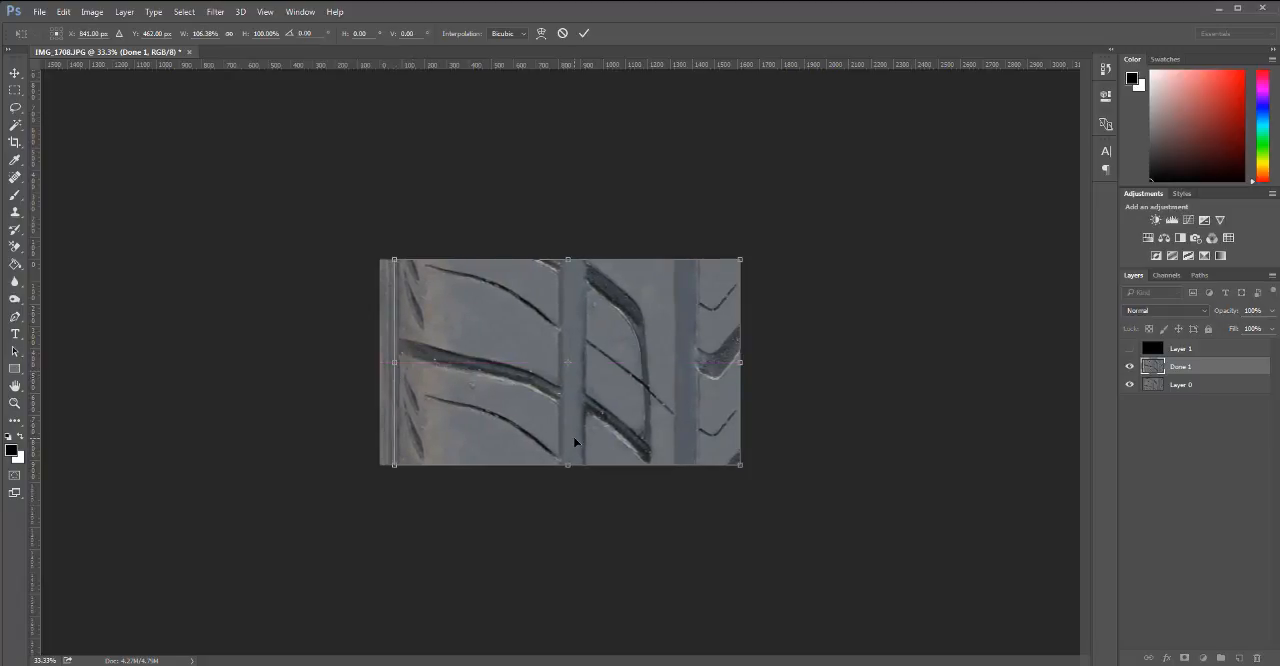
{"action": "key", "text": "Return"}
{"action": "key", "text": "c"}
{"action": "key", "text": "ctrl+plus"}
{"action": "key", "text": "ctrl+plus"}
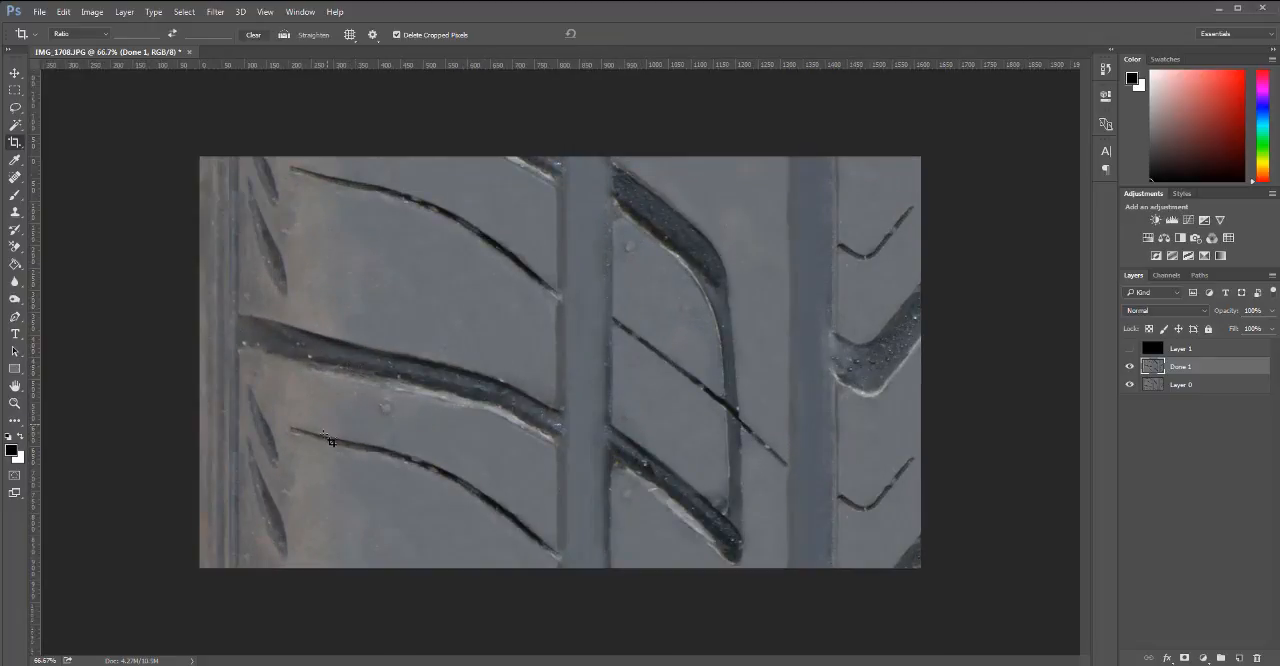
{"action": "key", "text": "ctrl+z"}
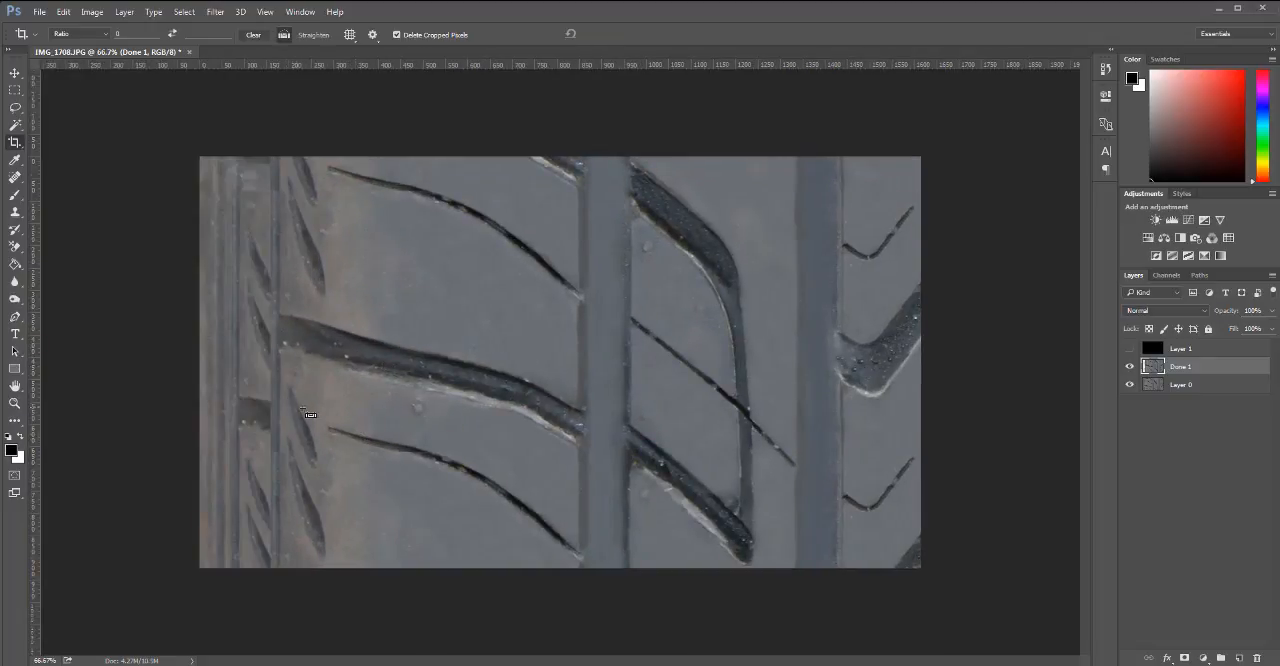
Try stretching Done 1 horizontally to 106.66% by extending only its left edge.
{"action": "key", "text": "ctrl+t"}
{"action": "left_click_drag", "start_coordinate": [269, 363], "coordinate": [226, 372]}
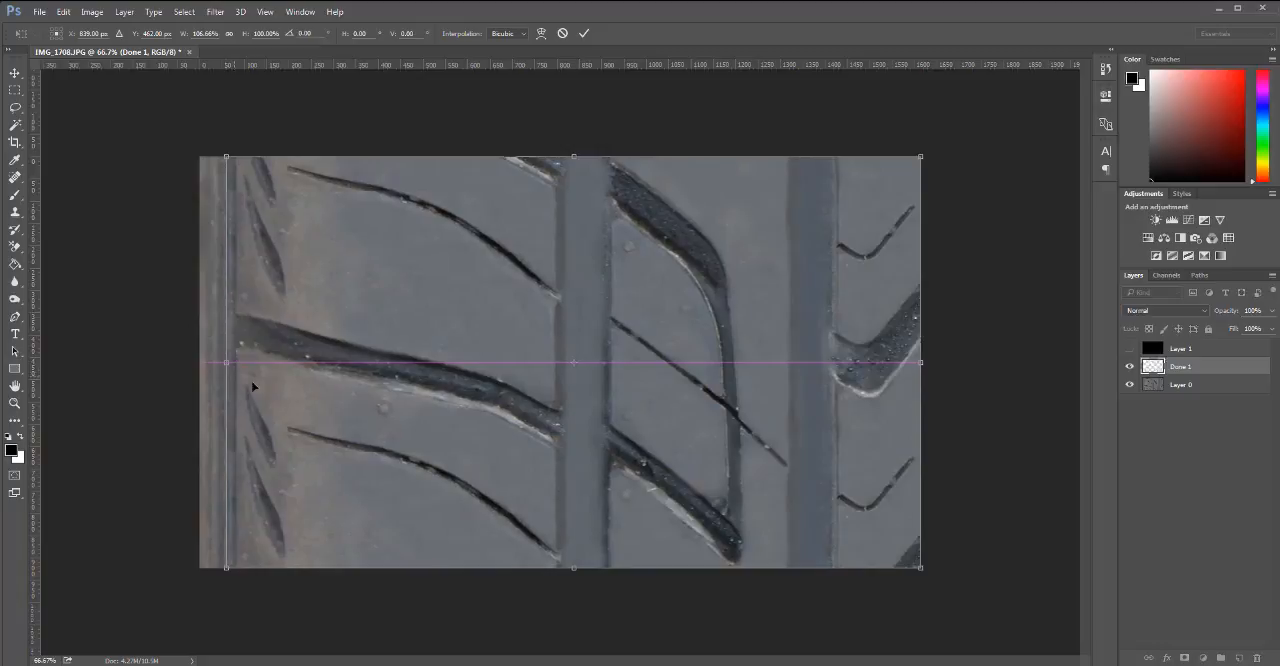
{"action": "key", "text": "Return"}
{"action": "key", "text": "c"}
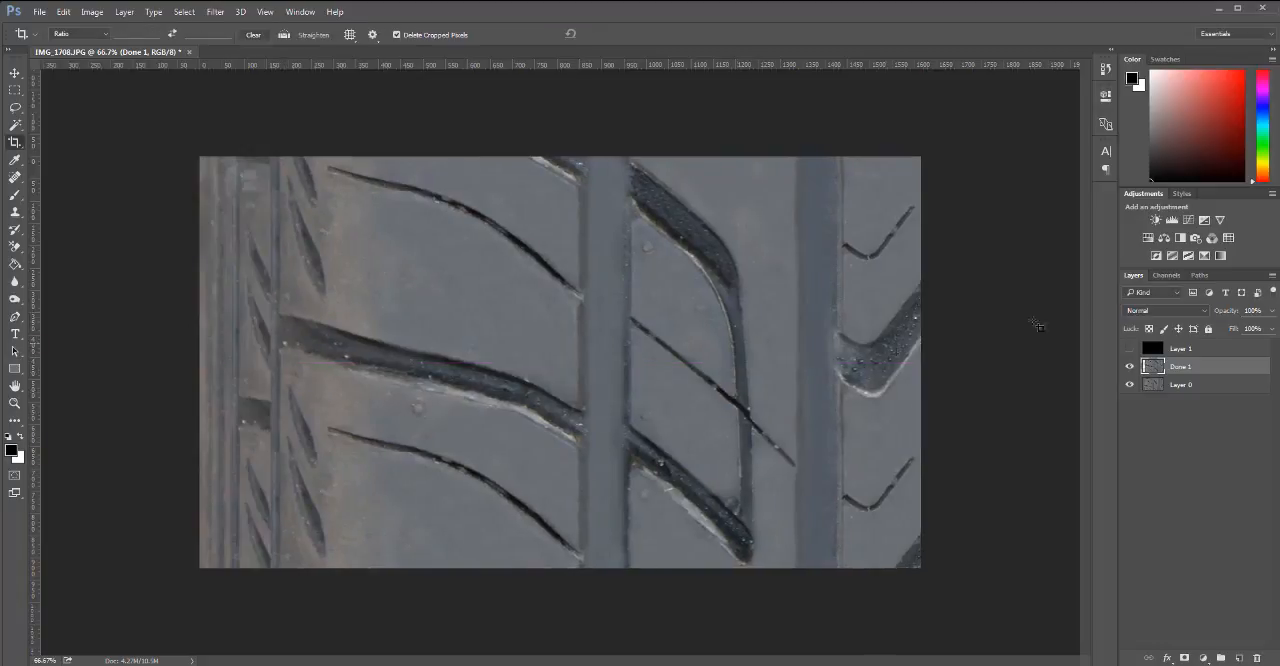
Lower Done 1's opacity to 61% and extend its left edge to 106.38% width, using Layer 0's side groove as the guide.
{"action": "left_click", "coordinate": [1273, 310]}
{"action": "left_click_drag", "start_coordinate": [1270, 328], "coordinate": [1247, 332]}
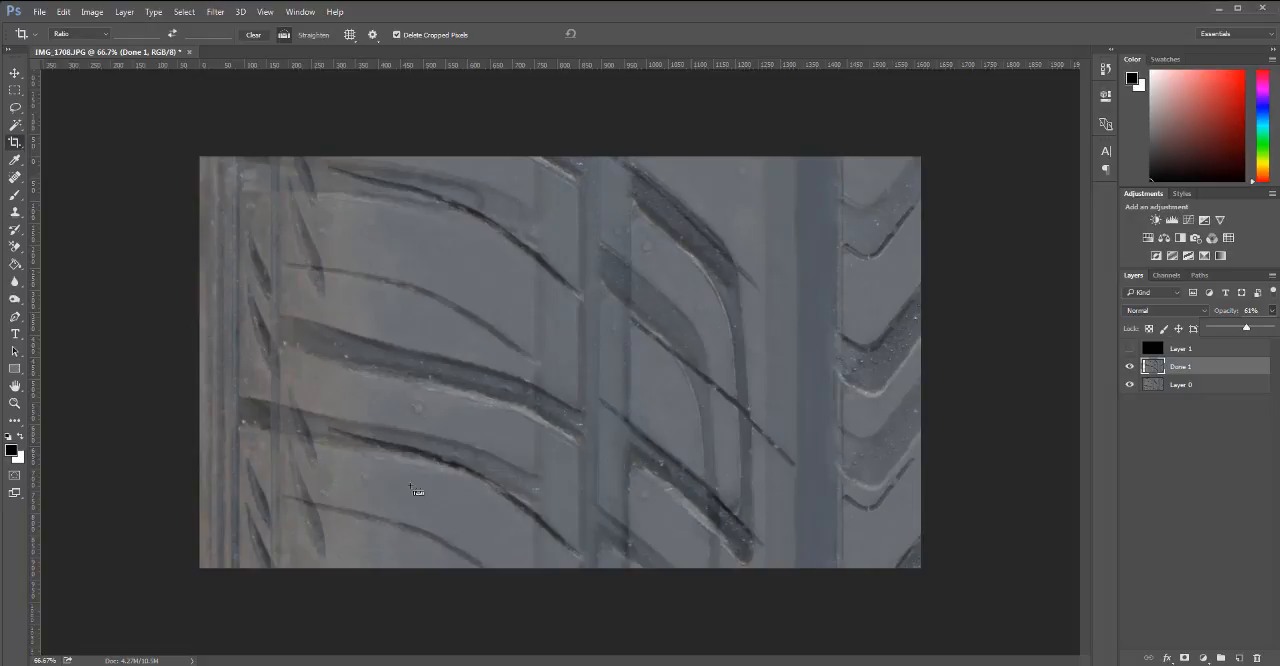
{"action": "key", "text": "ctrl+t"}
{"action": "left_click_drag", "start_coordinate": [270, 362], "coordinate": [231, 371]}
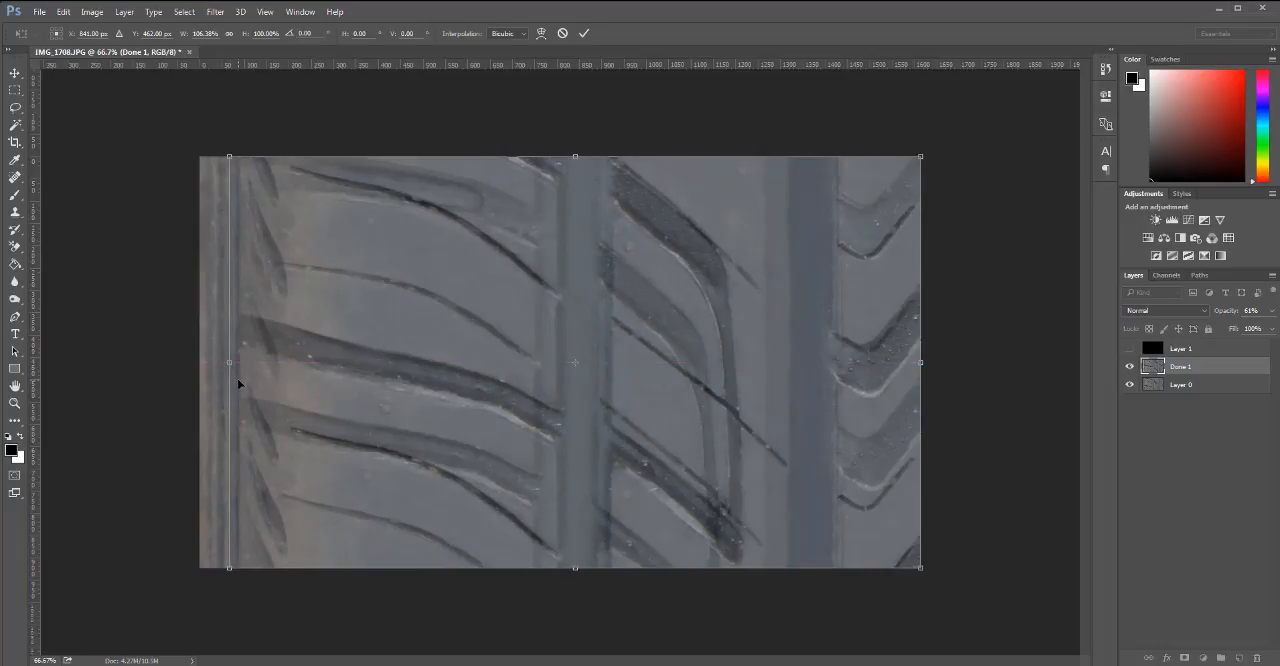
{"action": "key", "text": "Return"}
{"action": "key", "text": "c"}
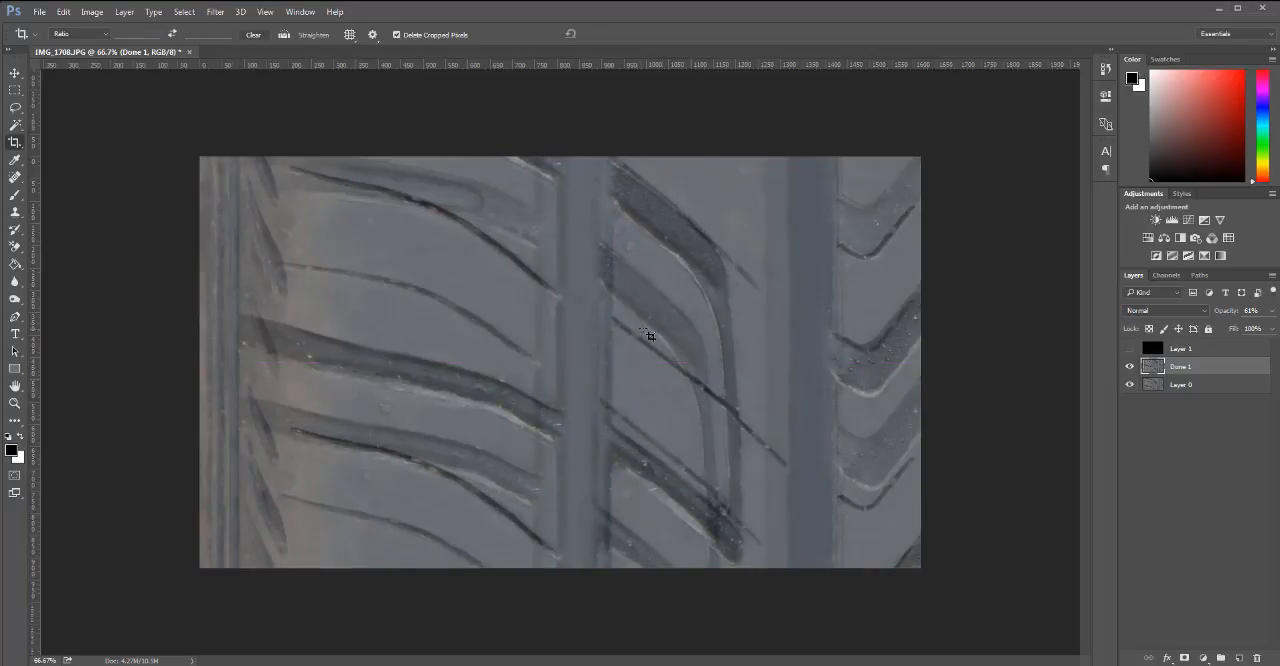
Restore Done 1's opacity to 100%.
{"action": "left_click", "coordinate": [1273, 312]}
{"action": "left_click_drag", "start_coordinate": [1246, 328], "coordinate": [1271, 328]}
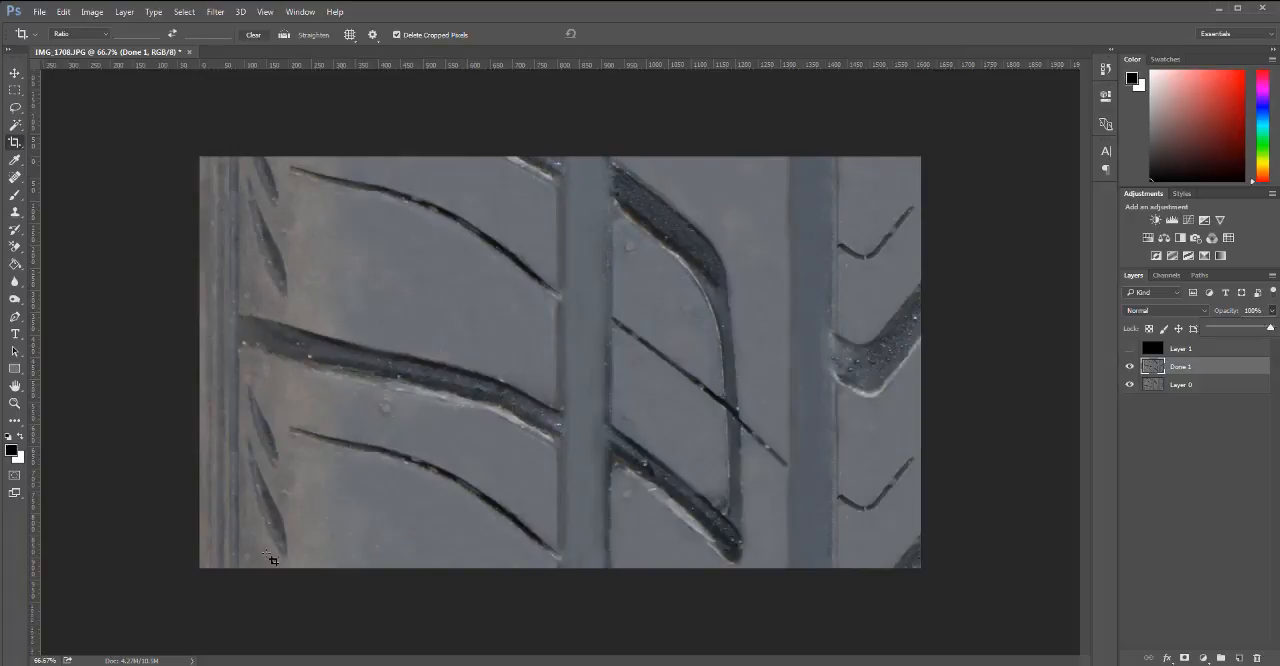
{"action": "key", "text": "ctrl+minus"}
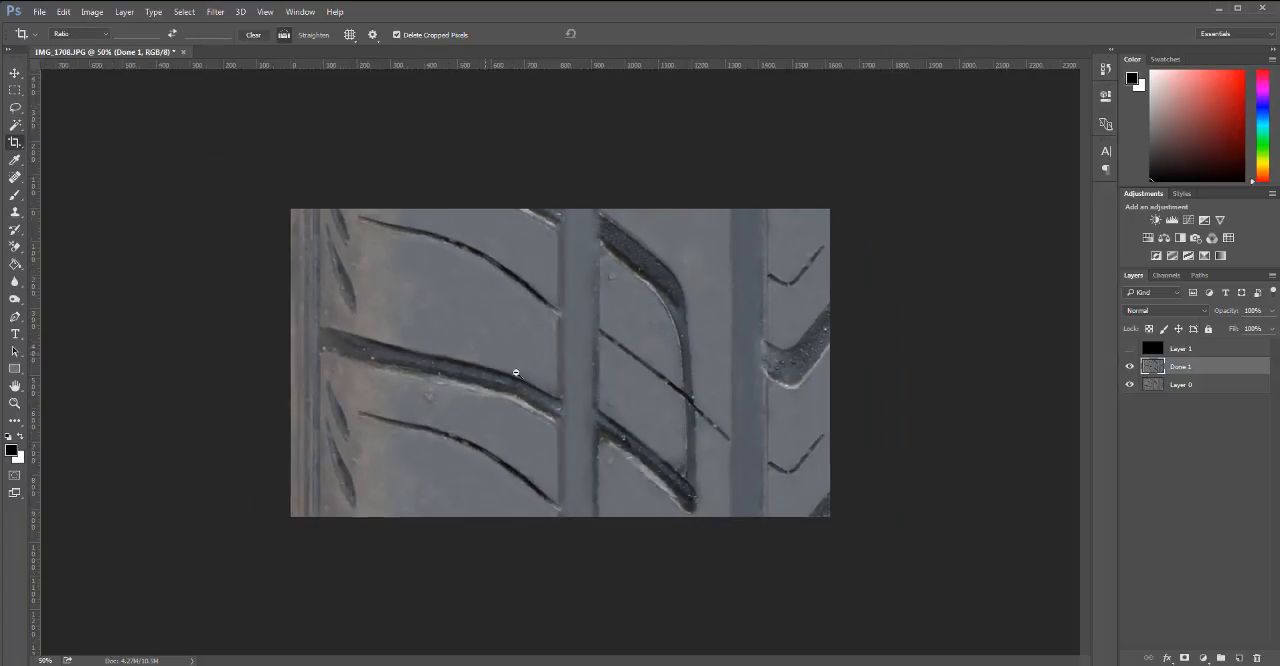
{"action": "key", "text": "ctrl+minus"}
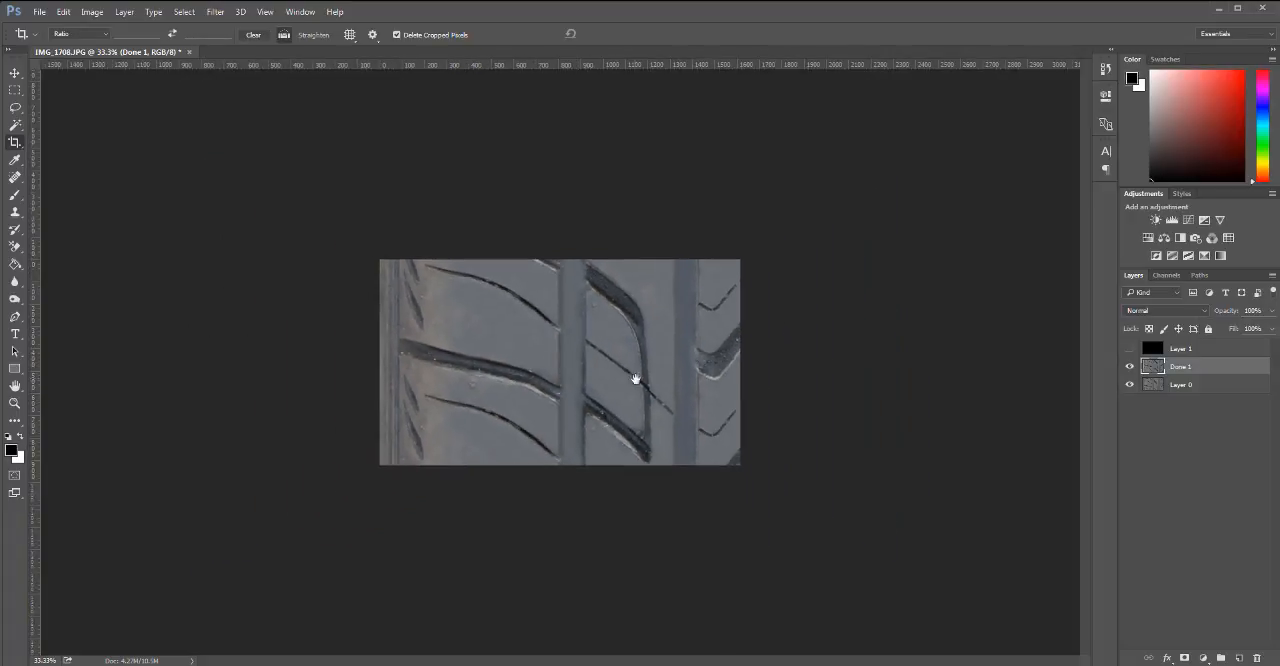
Check Done 1's coverage without Layer 0, delete Layer 1, and merge Done 1 into the visible Layer 0.
{"action": "left_click", "coordinate": [1130, 385]}
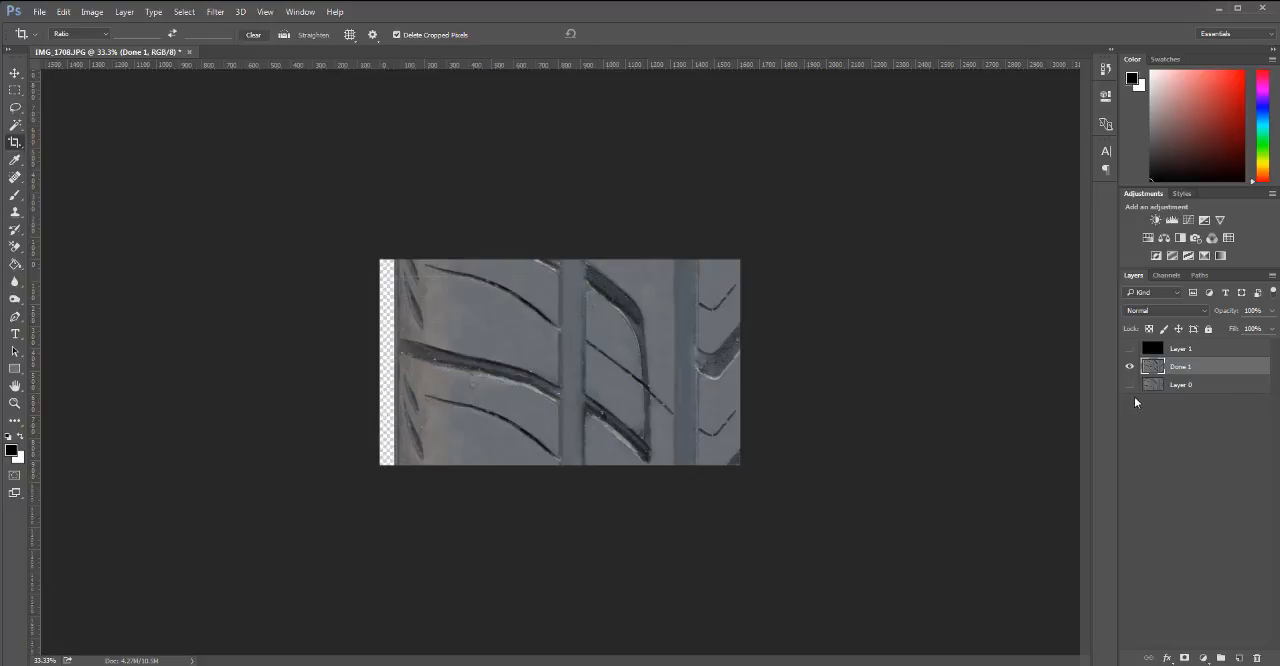
{"action": "left_click", "coordinate": [1131, 385]}
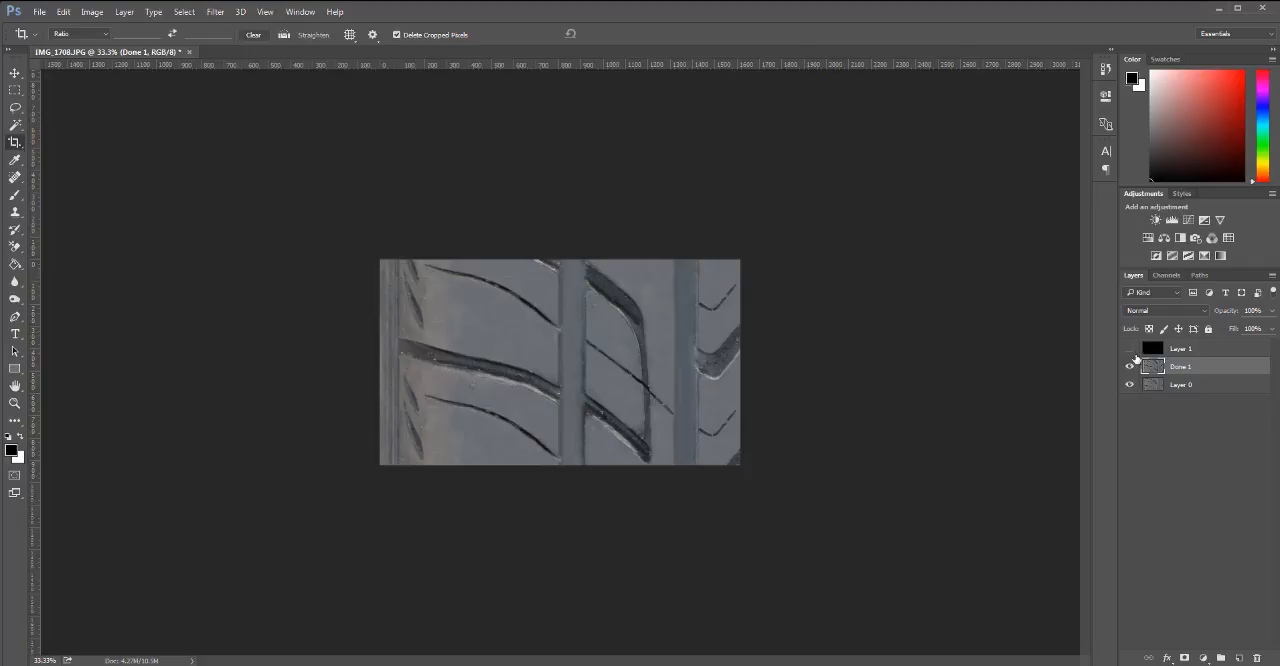
{"action": "left_click_drag", "start_coordinate": [1189, 347], "coordinate": [1257, 658]}
{"action": "key", "text": "ctrl+e"}
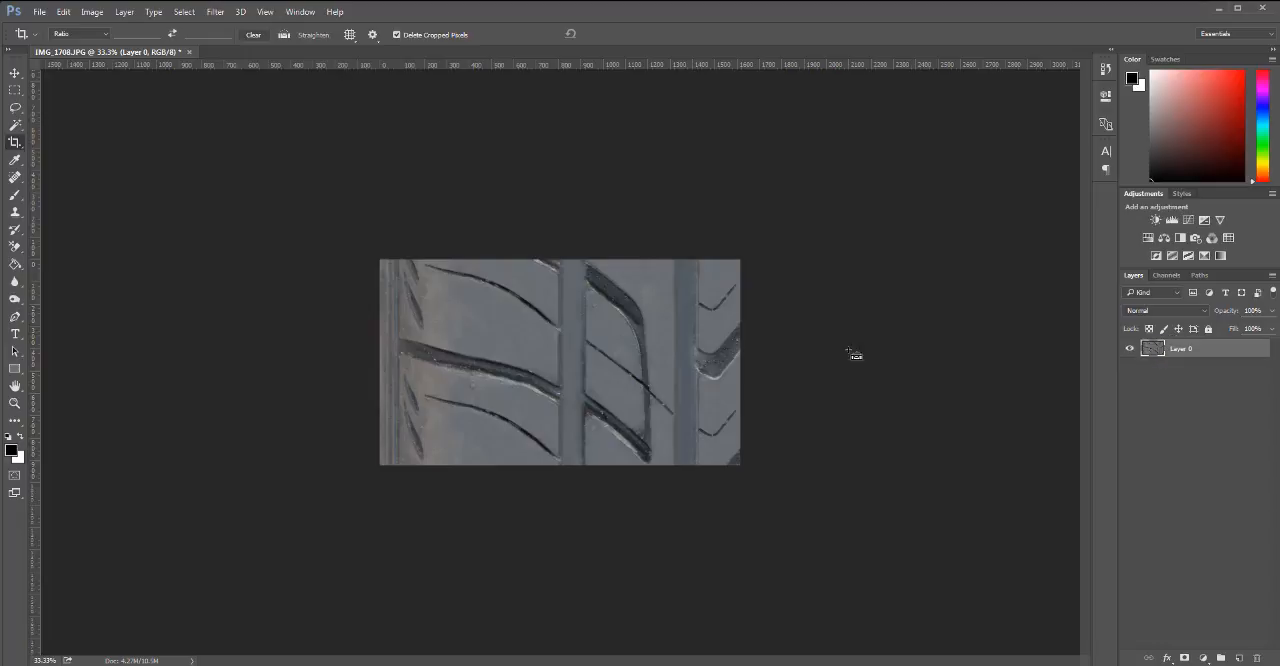
Increase the canvas height to 2000 pixels, keeping the tread image anchored in the center.
{"action": "key", "text": "h"}
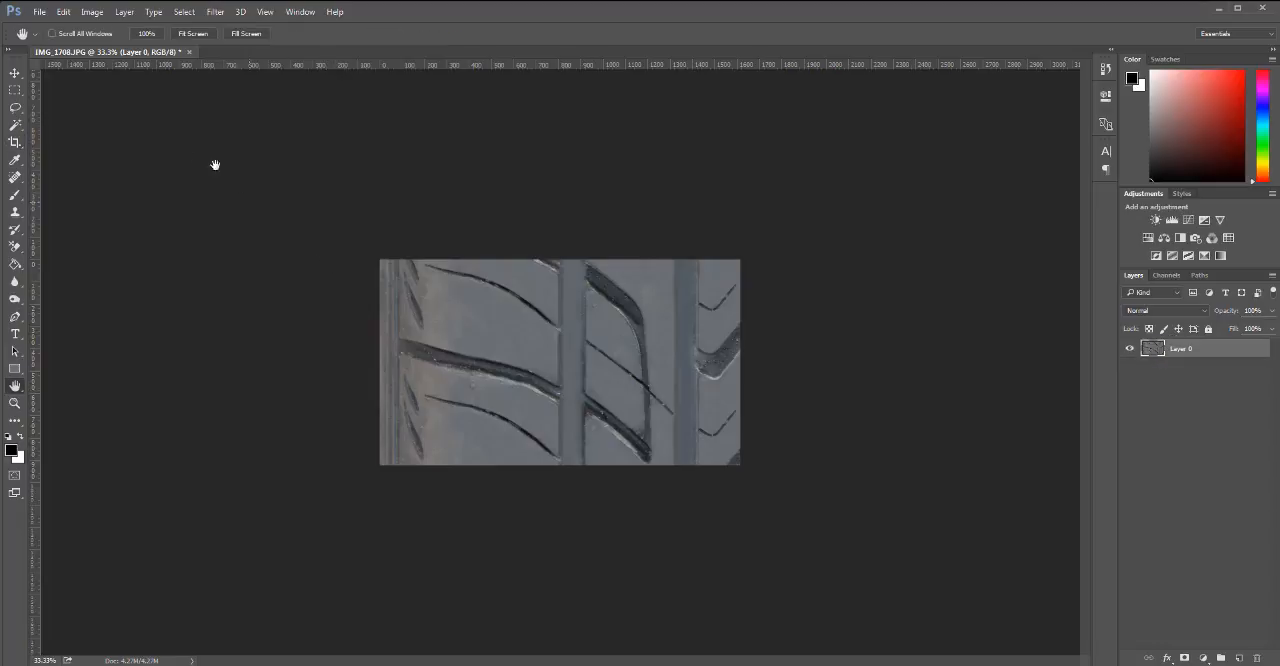
{"action": "left_click", "coordinate": [91, 12]}
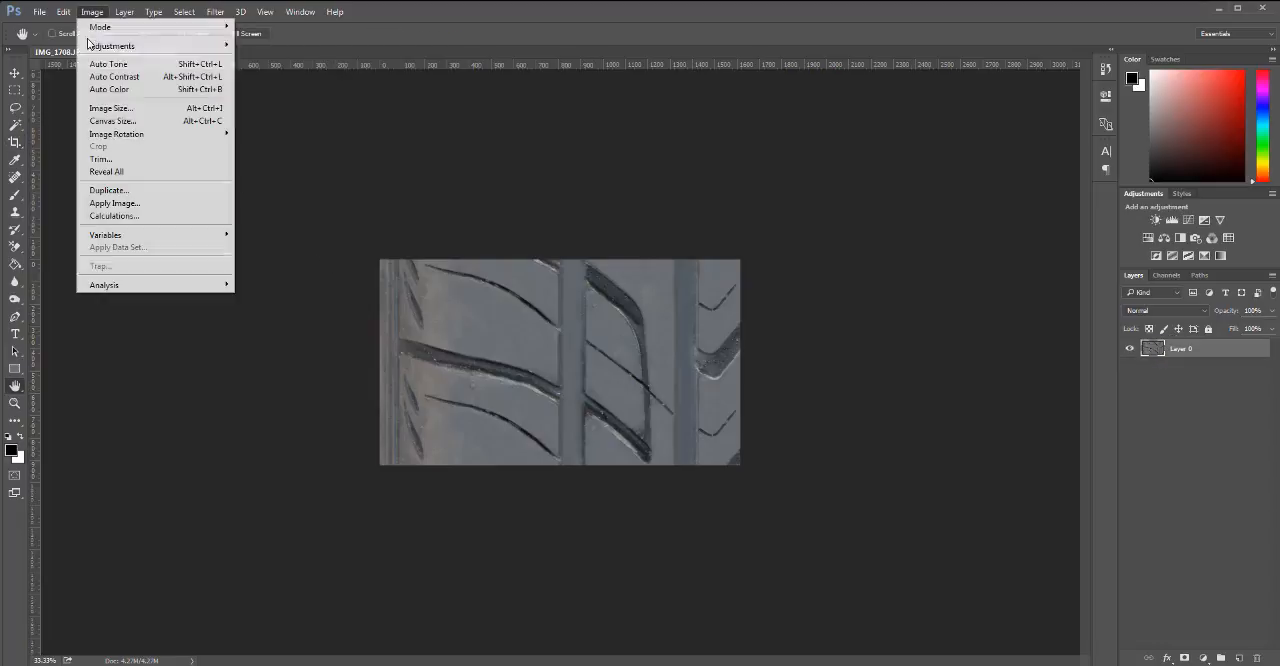
{"action": "left_click", "coordinate": [123, 121]}
{"action": "double_click", "coordinate": [613, 260]}
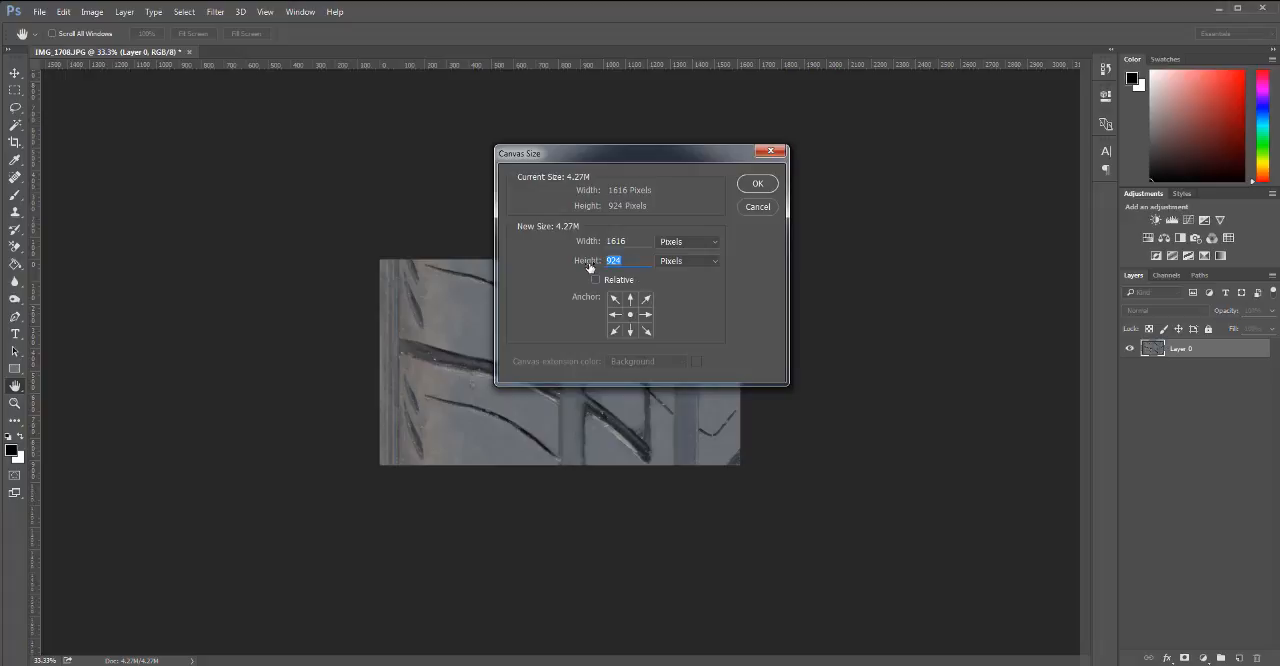
{"action": "type", "text": "2000"}
{"action": "key", "text": "Return"}
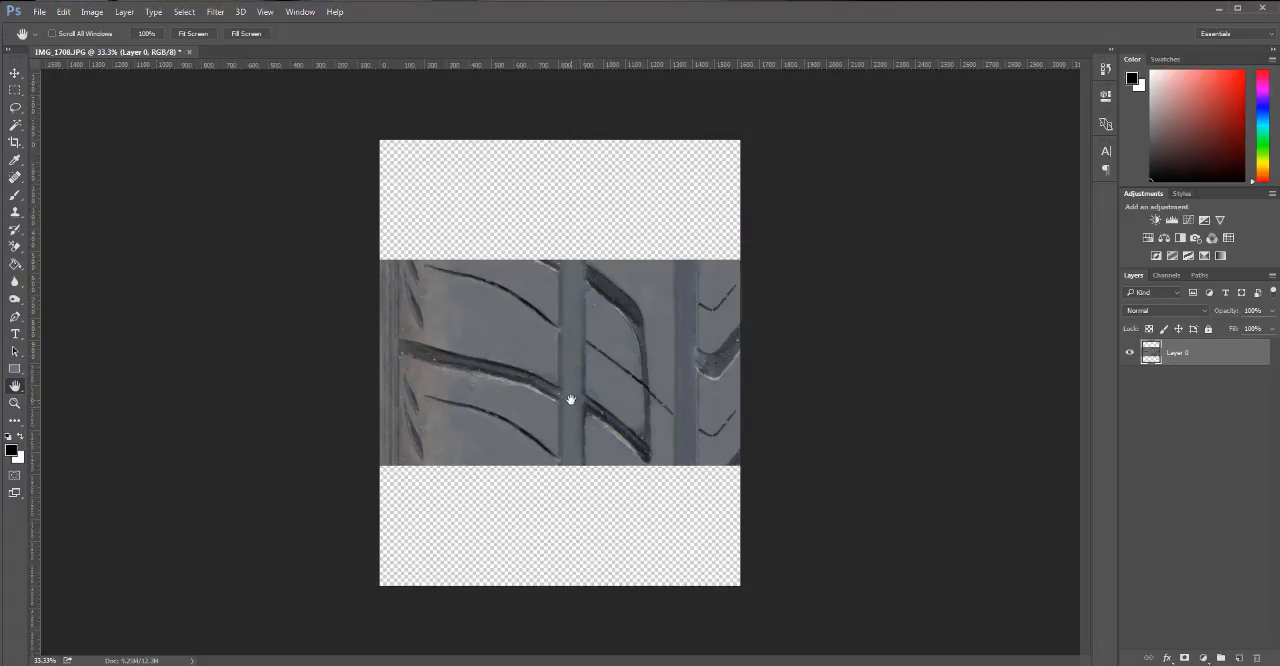
Try tiling Layer 0 with a copy flush beneath it and another copy overlapping it, undoing each duplicate.
{"action": "key", "text": "v"}
{"action": "left_click_drag", "start_coordinate": [571, 400], "coordinate": [571, 398]}
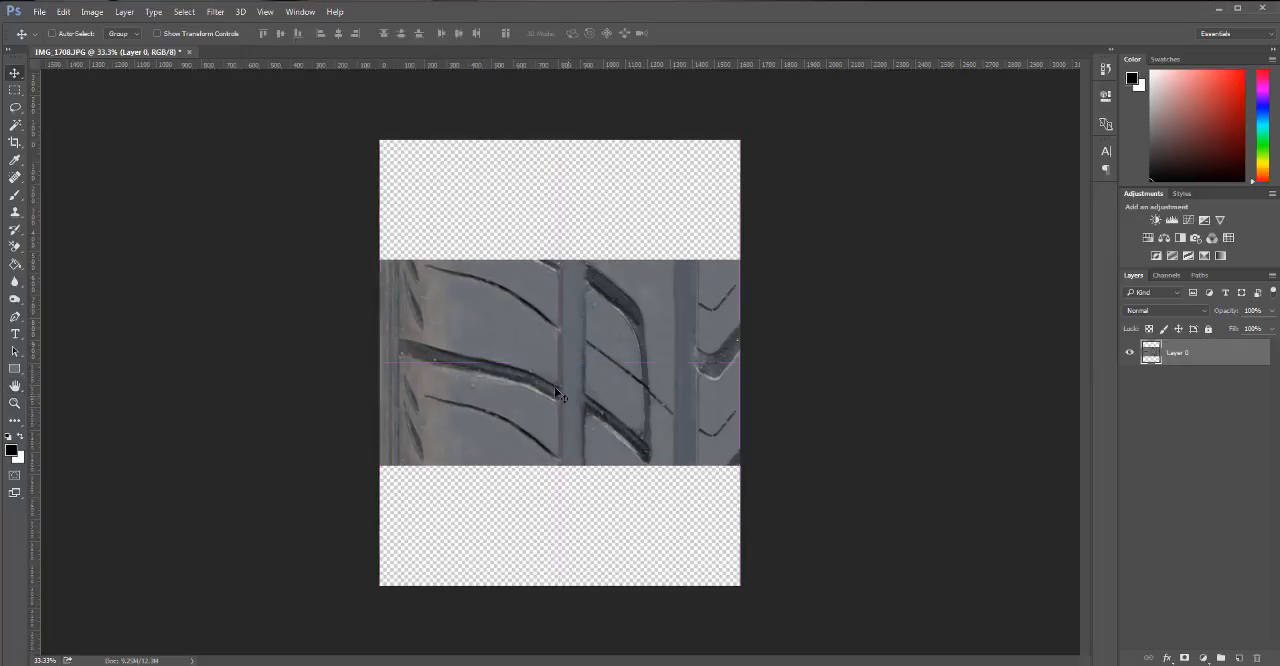
{"action": "left_click_drag", "start_coordinate": [517, 337], "coordinate": [517, 556]}
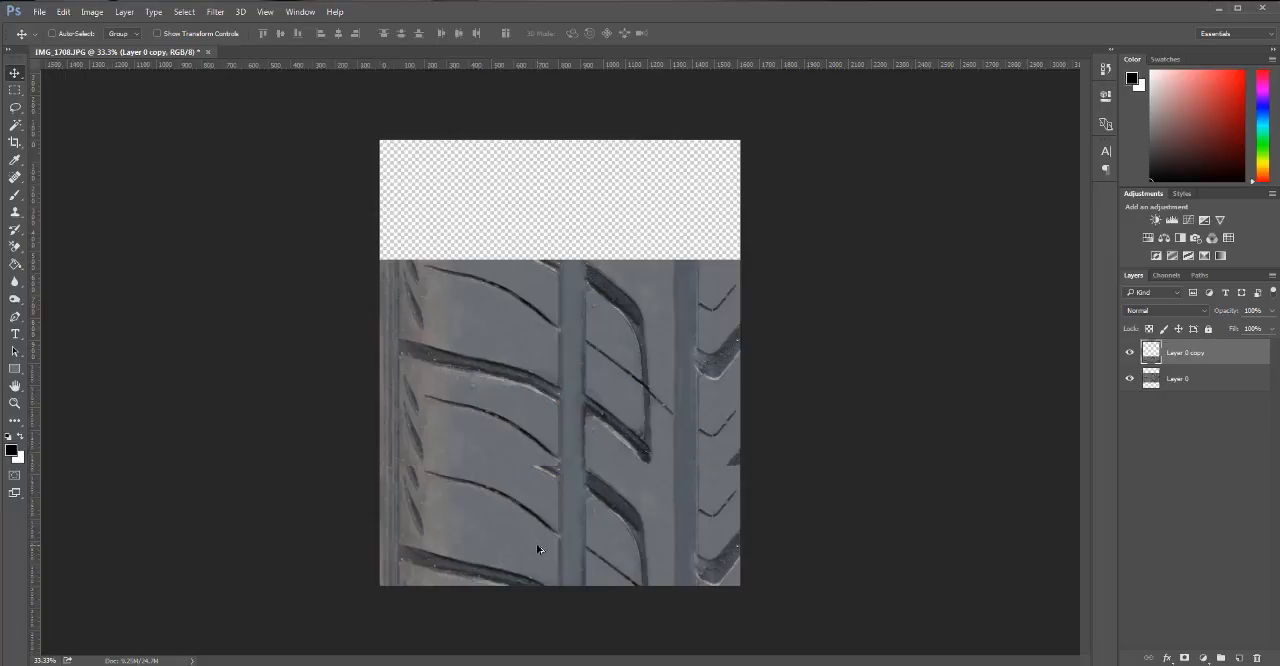
{"action": "key", "text": "ctrl+z"}
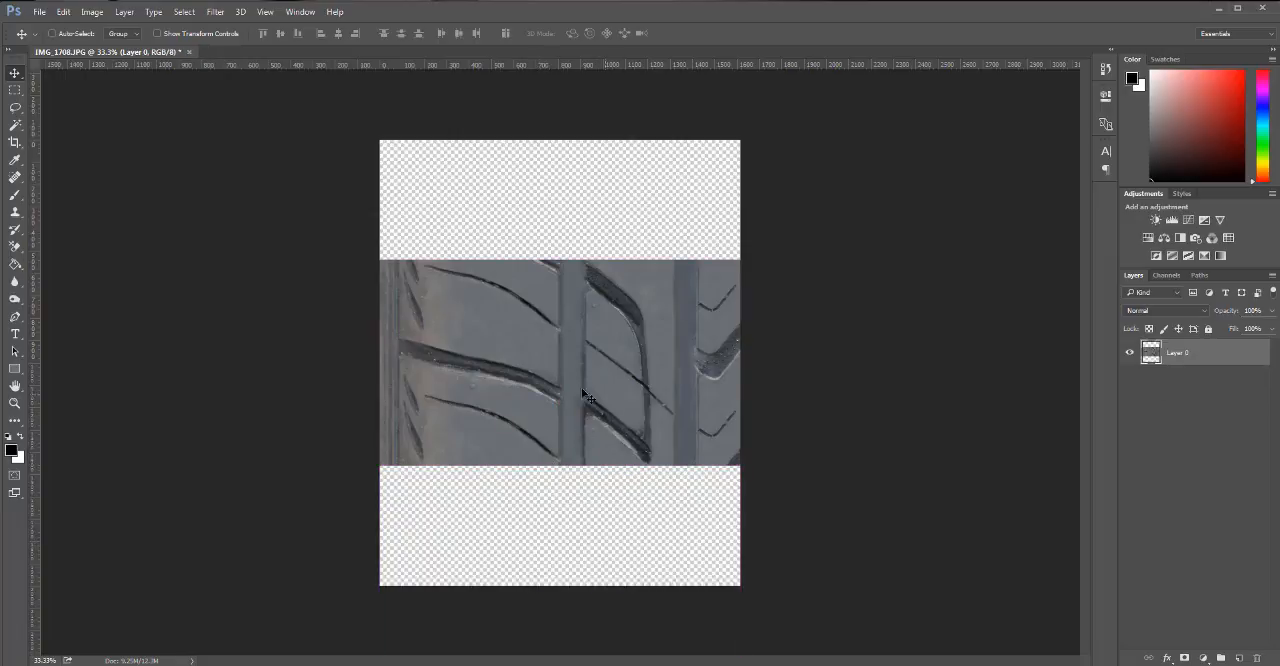
{"action": "left_click_drag", "start_coordinate": [530, 345], "coordinate": [527, 472]}
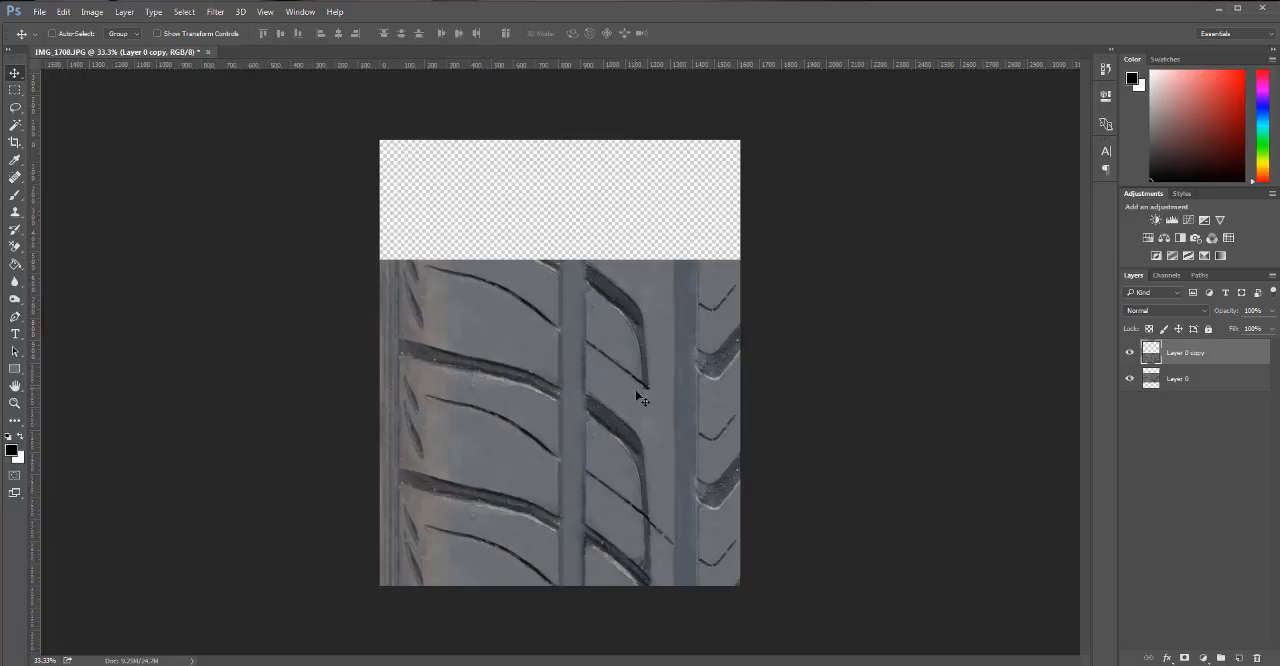
{"action": "key", "text": "ctrl+z"}
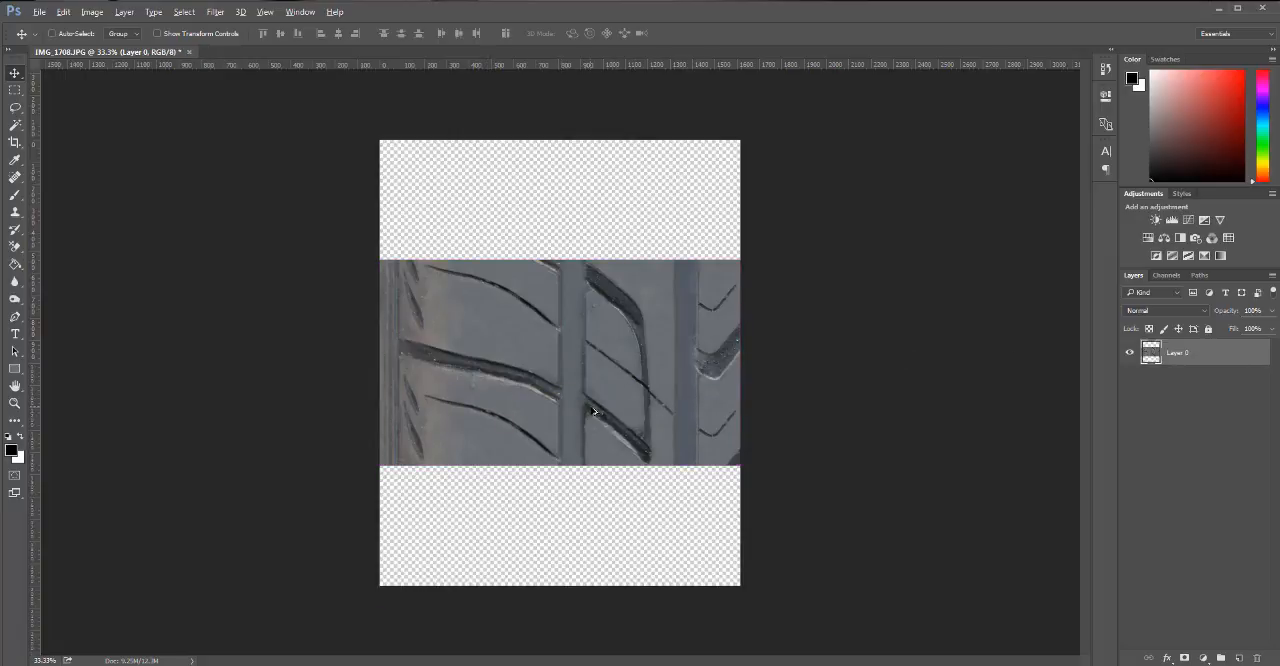
Try tiling Layer 0 with an overlapping copy above it, undo it, and place another copy overlapping its lower part.
{"action": "left_click_drag", "start_coordinate": [593, 411], "coordinate": [564, 286]}
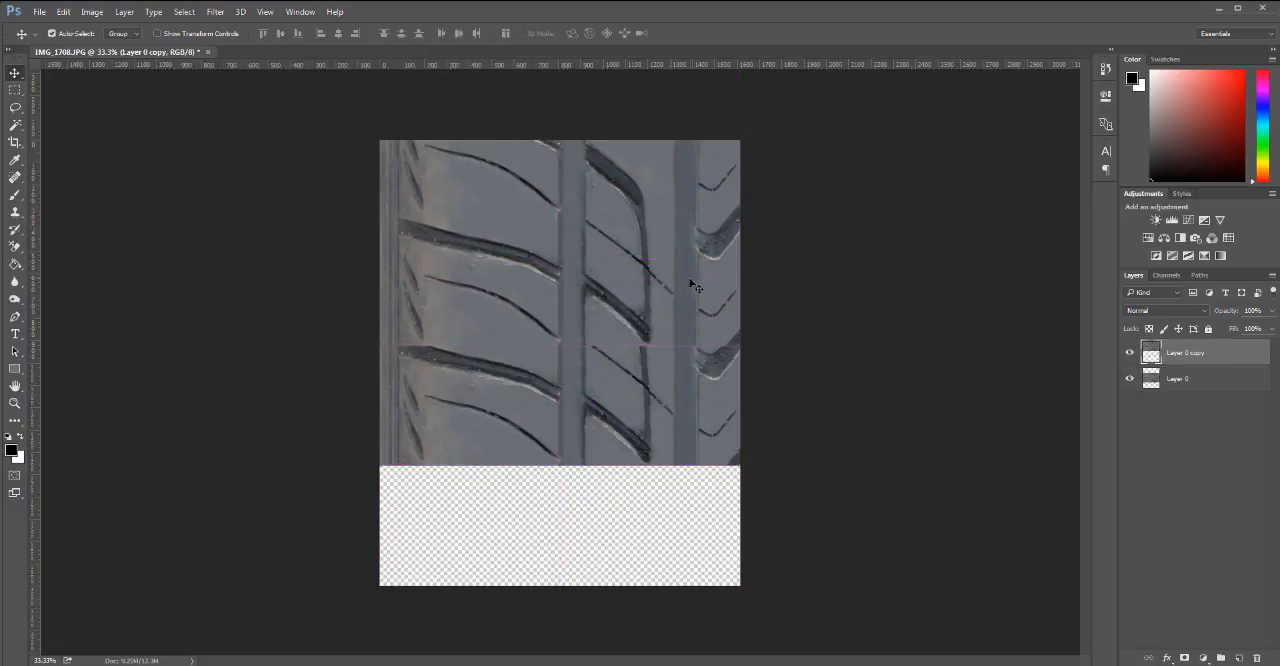
{"action": "key", "text": "ctrl+z"}
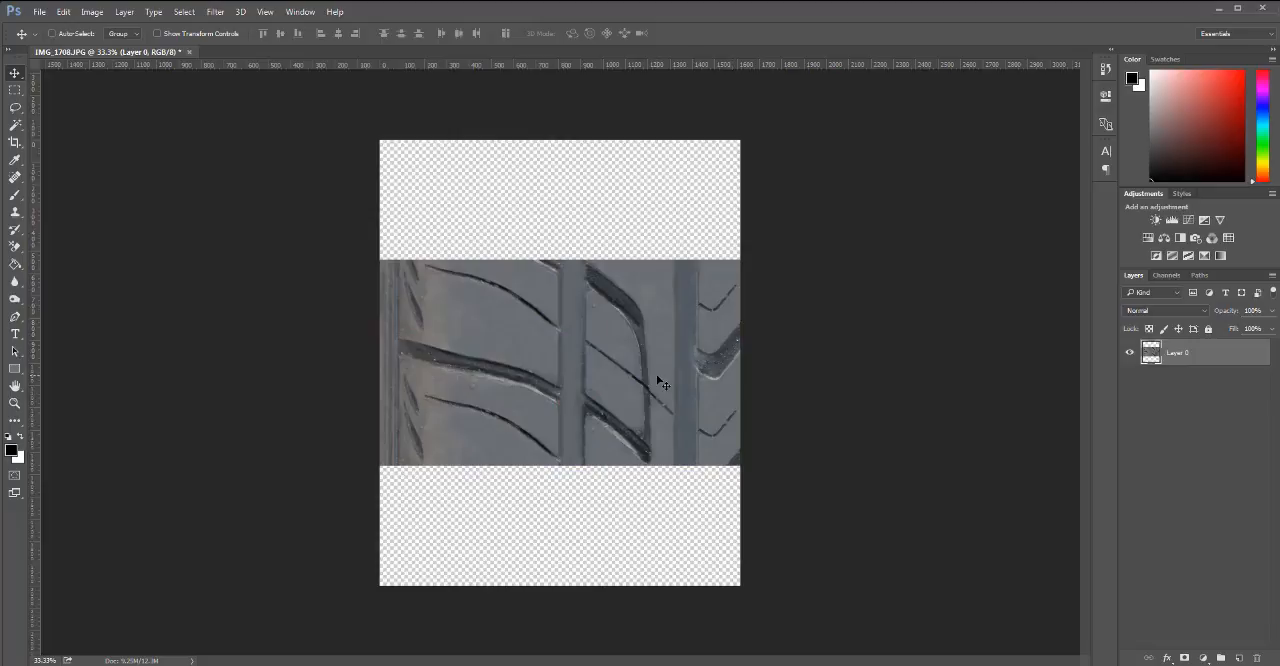
{"action": "left_click_drag", "start_coordinate": [551, 303], "coordinate": [531, 428]}
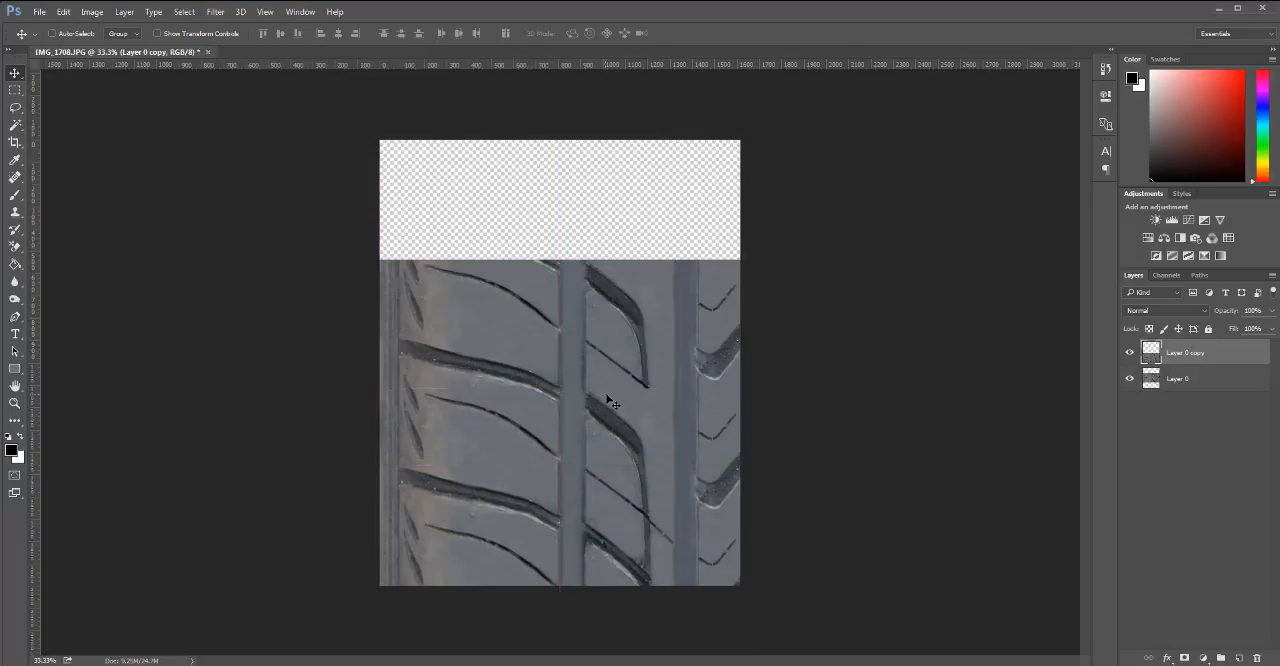
Open the reference photo IMG_1709.JPG and compare its tread pattern with the tiled tread in IMG_1708.JPG.
{"action": "key", "text": "ctrl"}
{"action": "key", "text": "ctrl+o"}
{"action": "scroll", "coordinate": [622, 142], "scroll_direction": "down", "scroll_amount": 5}
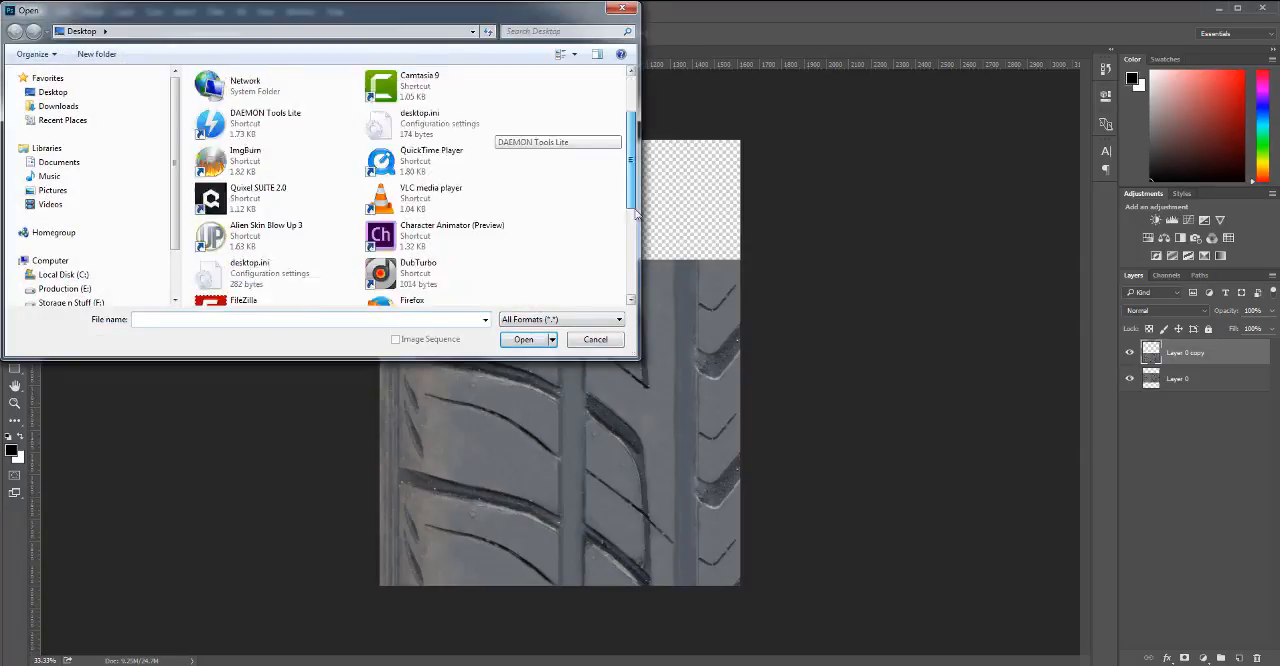
{"action": "double_click", "coordinate": [200, 184]}
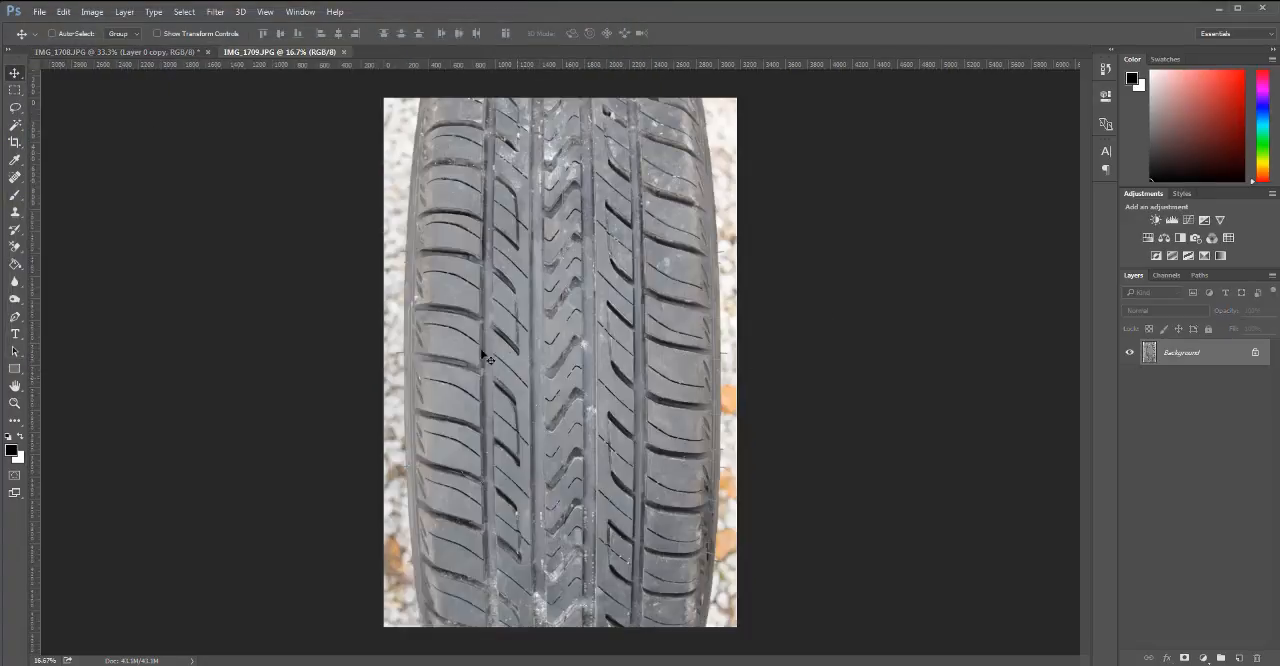
{"action": "left_click", "coordinate": [158, 47]}
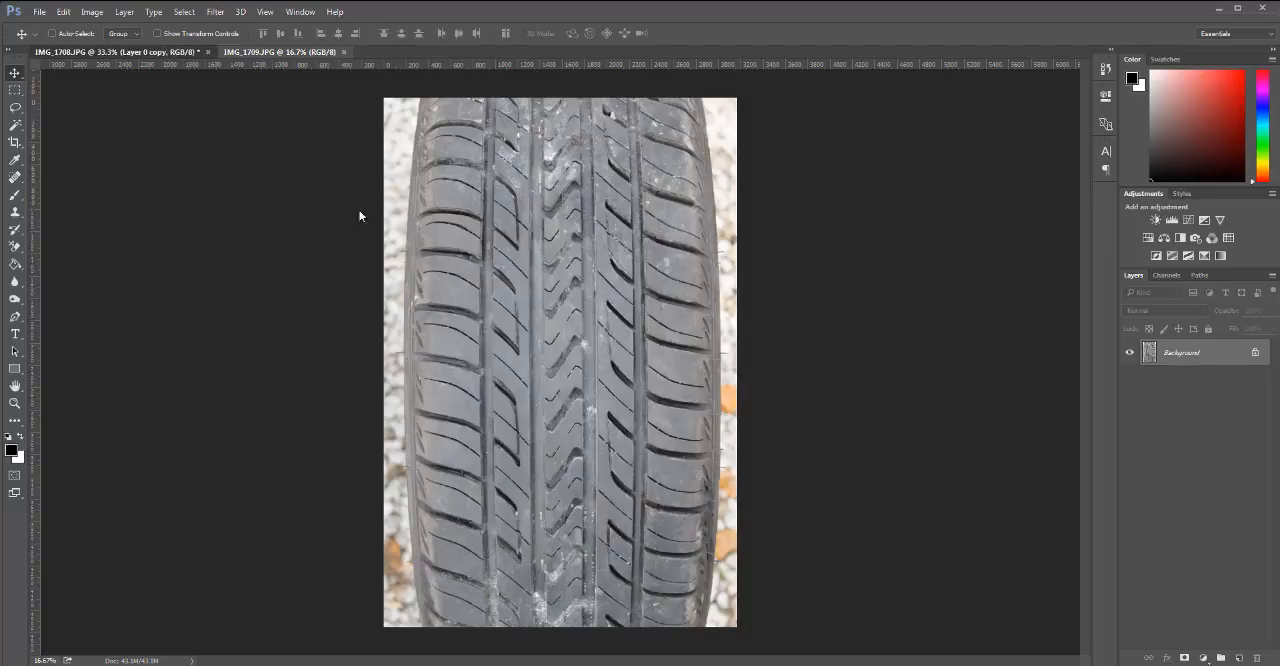
{"action": "left_click", "coordinate": [271, 52]}
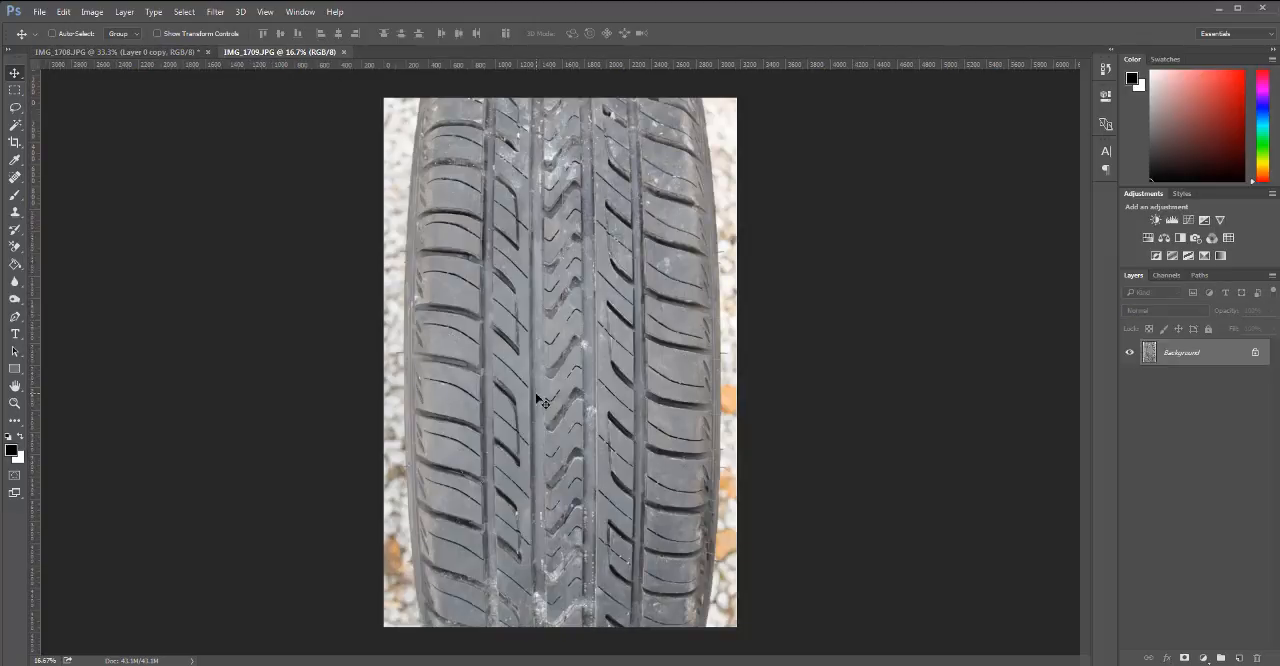
{"action": "left_click", "coordinate": [156, 50]}
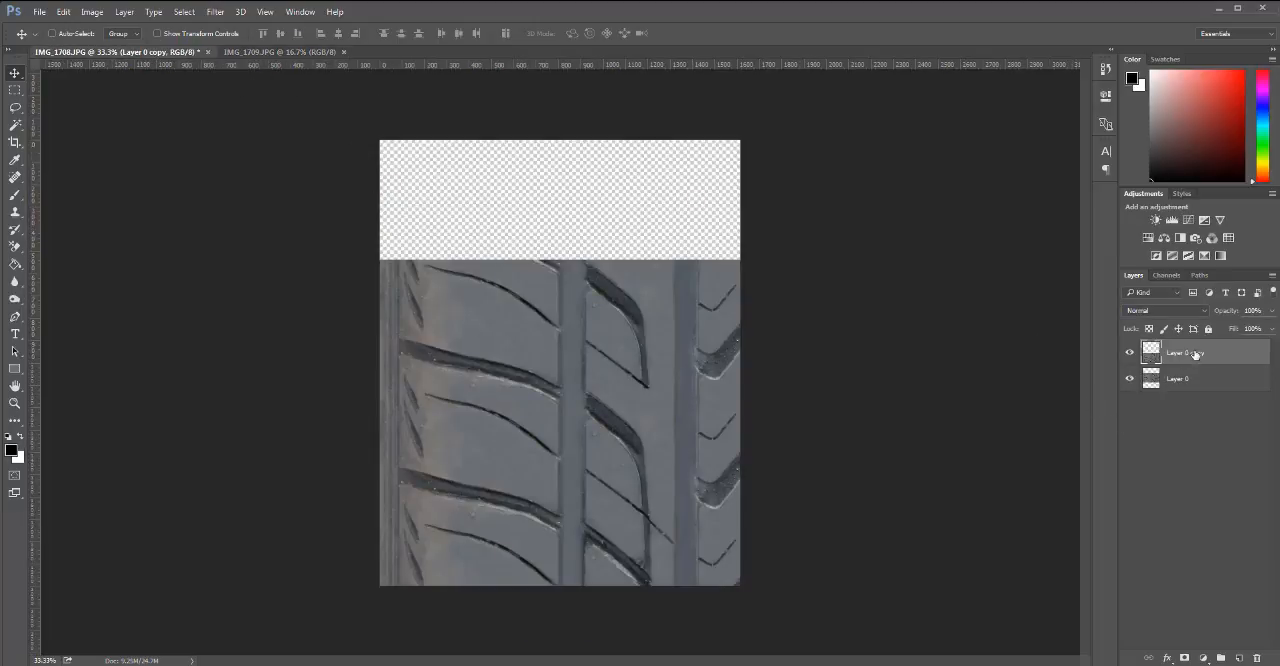
Delete Layer 0 copy, shift Layer 0 slightly up, and place a fresh copy overlapping its lower part.
{"action": "left_click_drag", "start_coordinate": [1195, 354], "coordinate": [1258, 656]}
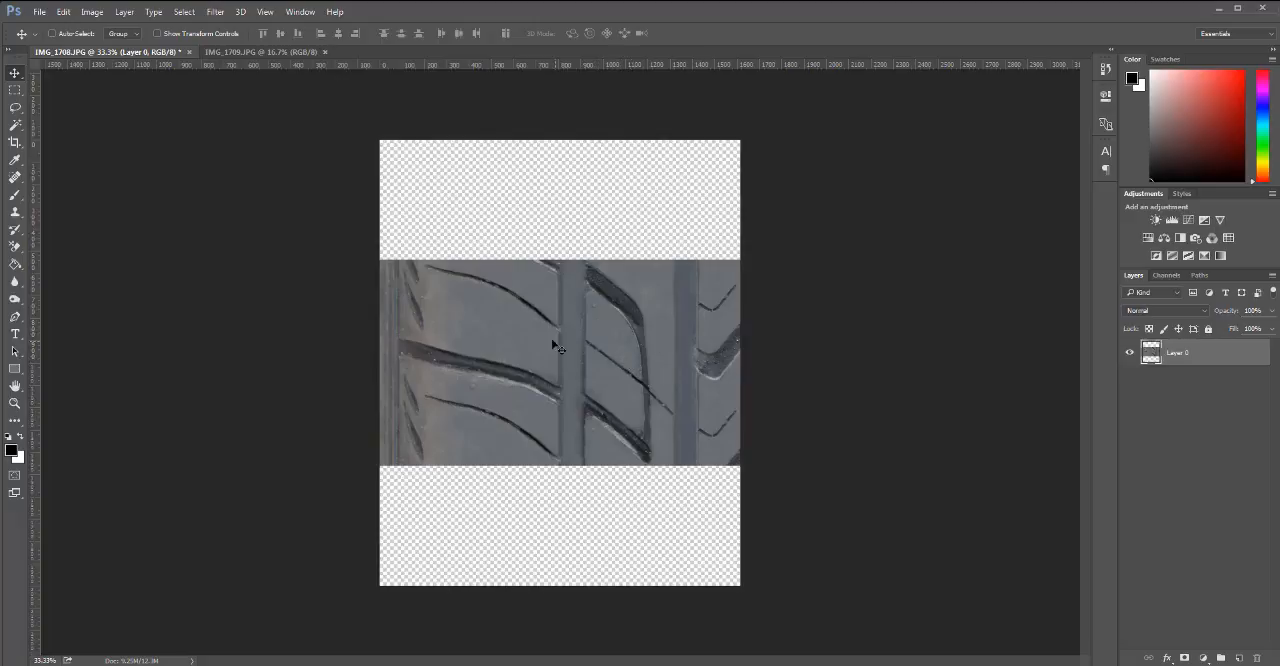
{"action": "mouse_move", "coordinate": [606, 365]}
{"action": "left_mouse_down"}
{"action": "mouse_move", "coordinate": [607, 328]}
{"action": "mouse_move", "coordinate": [609, 355]}
{"action": "left_mouse_up"}
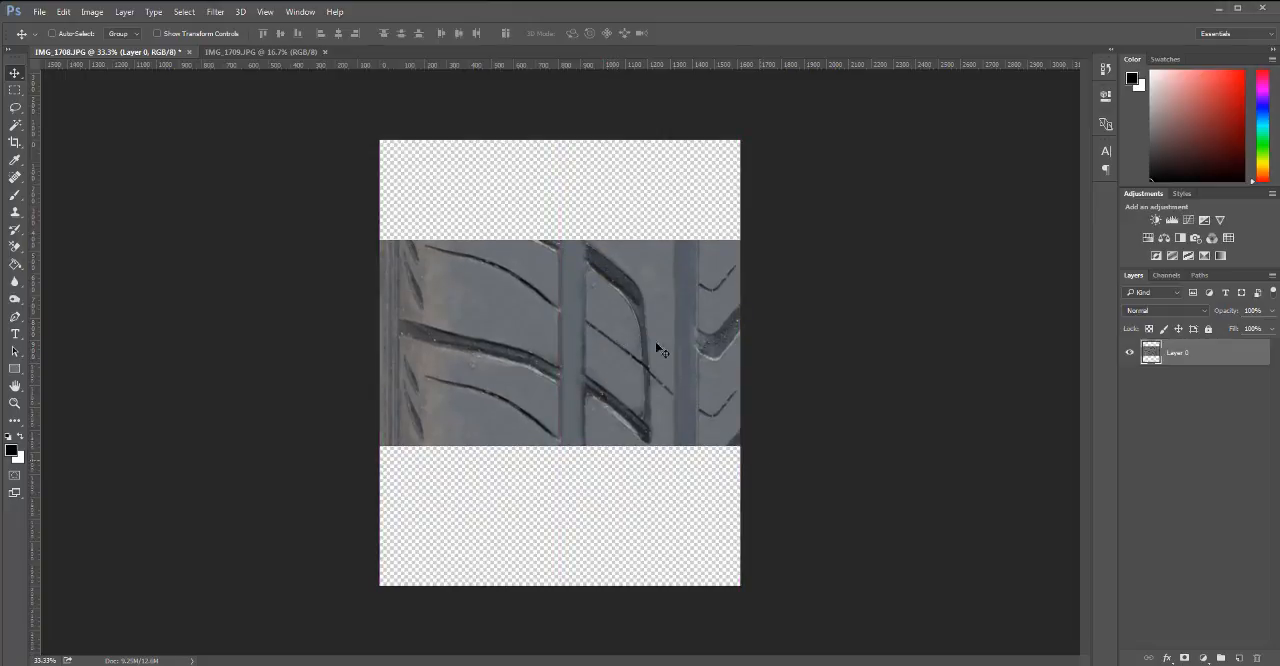
{"action": "left_click_drag", "start_coordinate": [576, 341], "coordinate": [561, 470]}
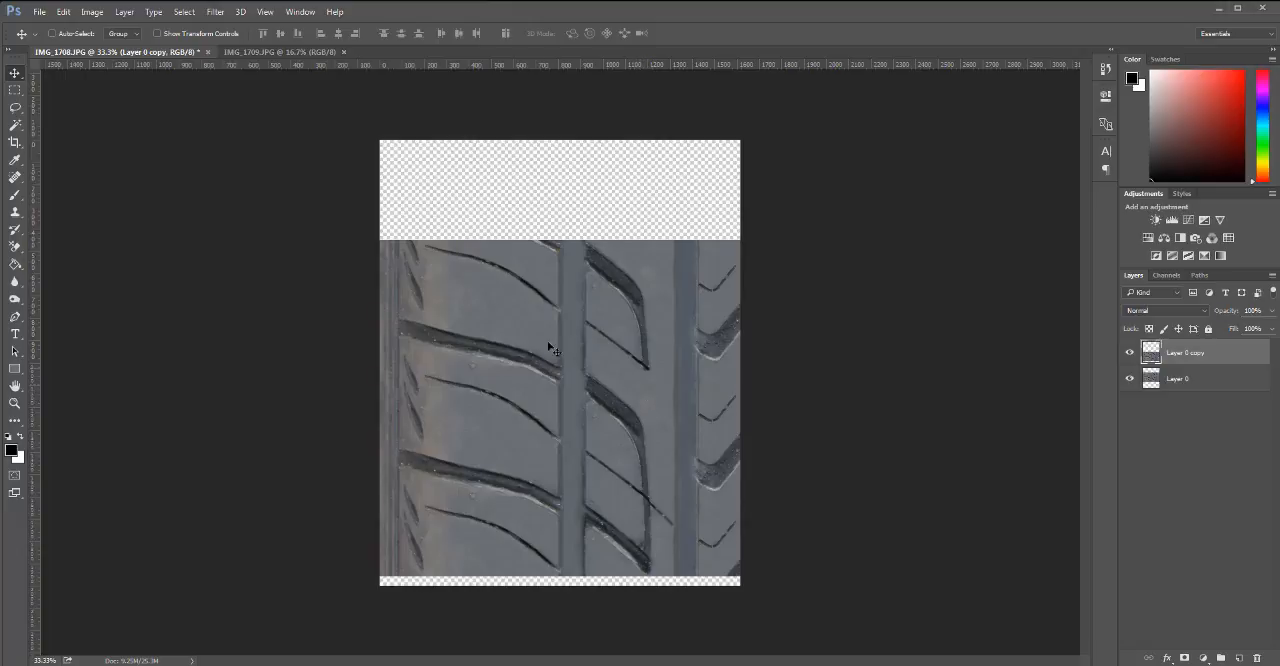
Remove the thick curved groove right of the central vertical channel on Layer 0's upper section with the Clone Stamp.
{"action": "key", "text": "s"}
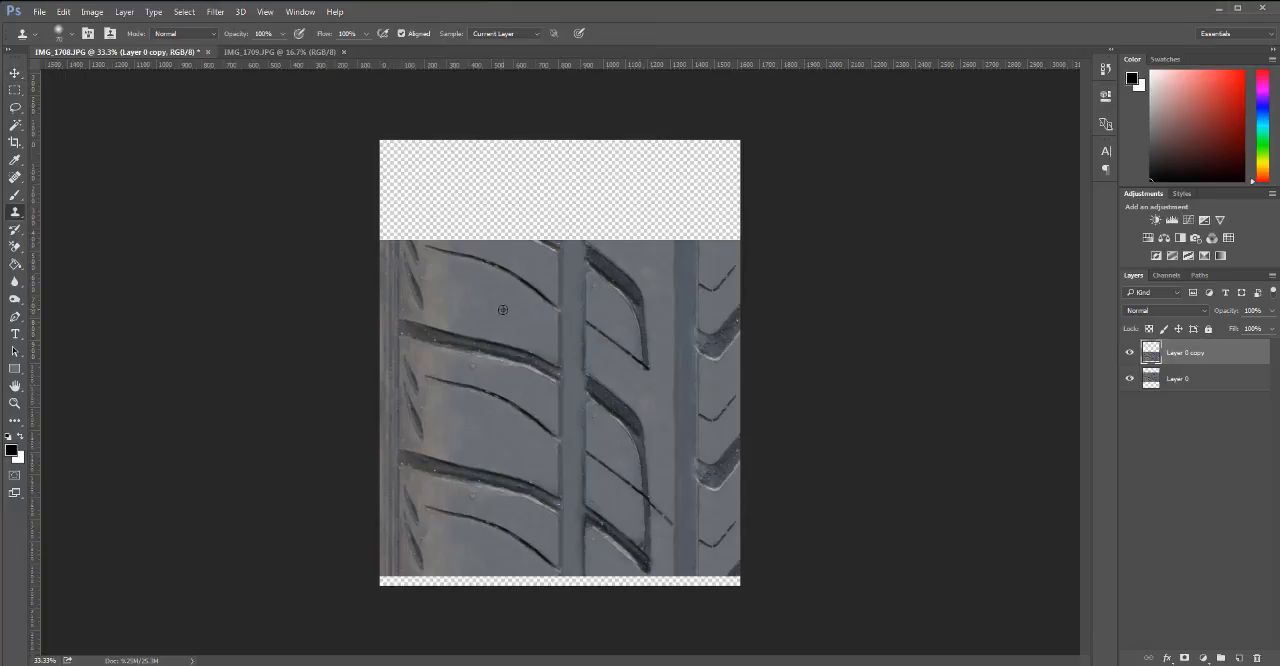
{"action": "left_click_drag", "start_coordinate": [645, 343], "coordinate": [645, 351]}
{"action": "left_click", "coordinate": [1200, 380]}
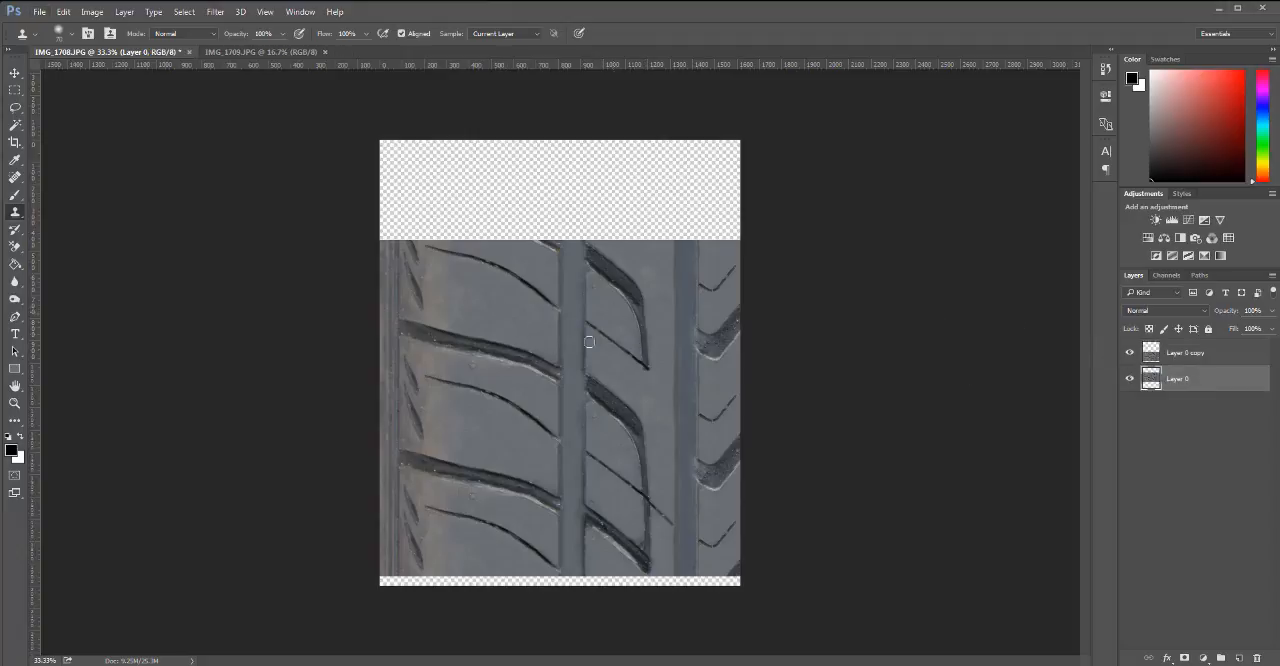
{"action": "mouse_move", "coordinate": [642, 343]}
{"action": "left_mouse_down"}
{"action": "mouse_move", "coordinate": [532, 325]}
{"action": "mouse_move", "coordinate": [605, 324]}
{"action": "mouse_move", "coordinate": [629, 302]}
{"action": "mouse_move", "coordinate": [646, 310]}
{"action": "mouse_move", "coordinate": [513, 318]}
{"action": "mouse_move", "coordinate": [682, 301]}
{"action": "mouse_move", "coordinate": [622, 295]}
{"action": "mouse_move", "coordinate": [641, 335]}
{"action": "mouse_move", "coordinate": [621, 308]}
{"action": "mouse_move", "coordinate": [638, 298]}
{"action": "mouse_move", "coordinate": [642, 328]}
{"action": "mouse_move", "coordinate": [640, 292]}
{"action": "mouse_move", "coordinate": [606, 266]}
{"action": "mouse_move", "coordinate": [623, 273]}
{"action": "mouse_move", "coordinate": [612, 270]}
{"action": "mouse_move", "coordinate": [637, 317]}
{"action": "mouse_move", "coordinate": [594, 276]}
{"action": "left_mouse_up"}
{"action": "left_click", "coordinate": [508, 313], "text": "alt"}
{"action": "left_click", "coordinate": [643, 322], "text": "alt"}
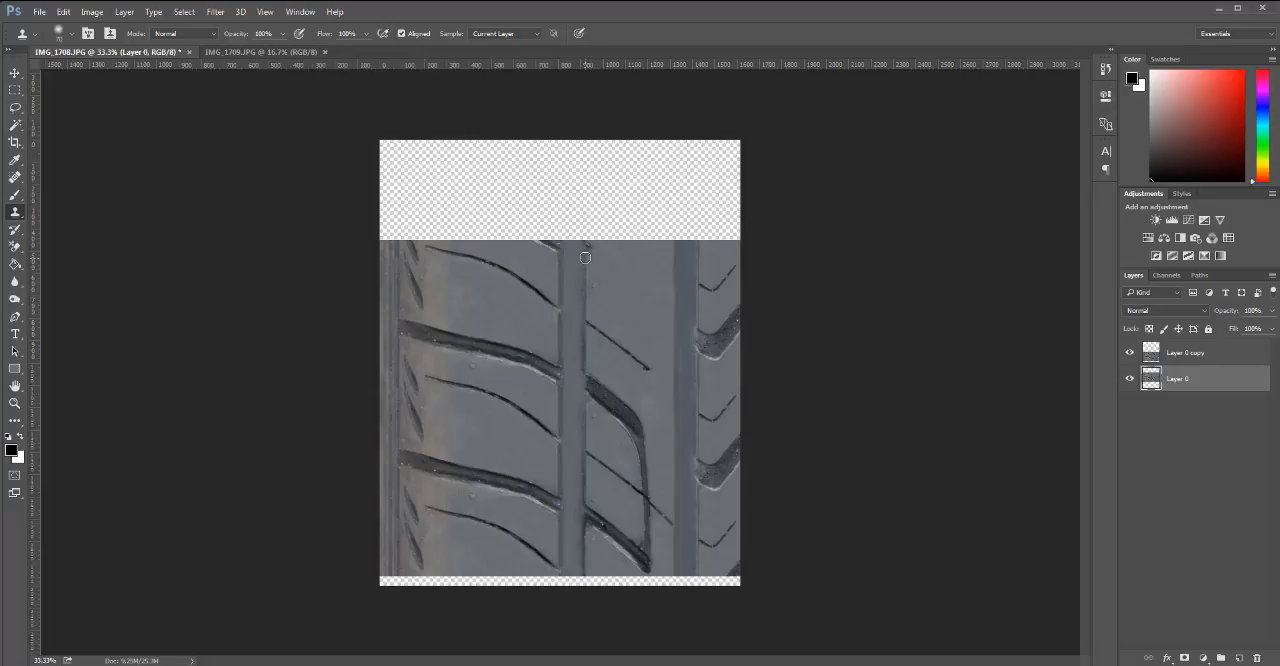
Clone away the dark groove remnants along Layer 0's upper edge beside the central vertical channel.
{"action": "left_click_drag", "start_coordinate": [587, 251], "coordinate": [587, 254]}
{"action": "left_click_drag", "start_coordinate": [534, 254], "coordinate": [544, 242]}
{"action": "left_click_drag", "start_coordinate": [546, 246], "coordinate": [551, 245]}
{"action": "left_click_drag", "start_coordinate": [558, 250], "coordinate": [559, 237]}
Merge Layer 0 copy into Layer 0 and align the merged tread with the canvas's upper edge.
{"action": "left_click", "coordinate": [1192, 356]}
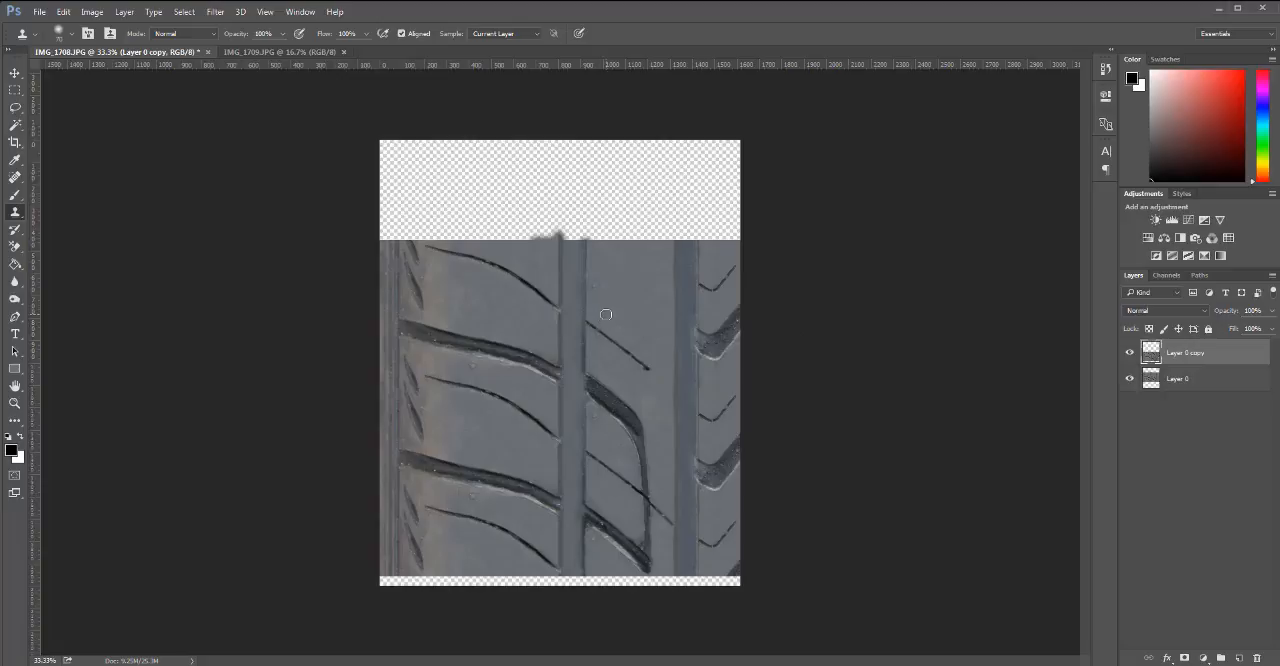
{"action": "key", "text": "ctrl+e"}
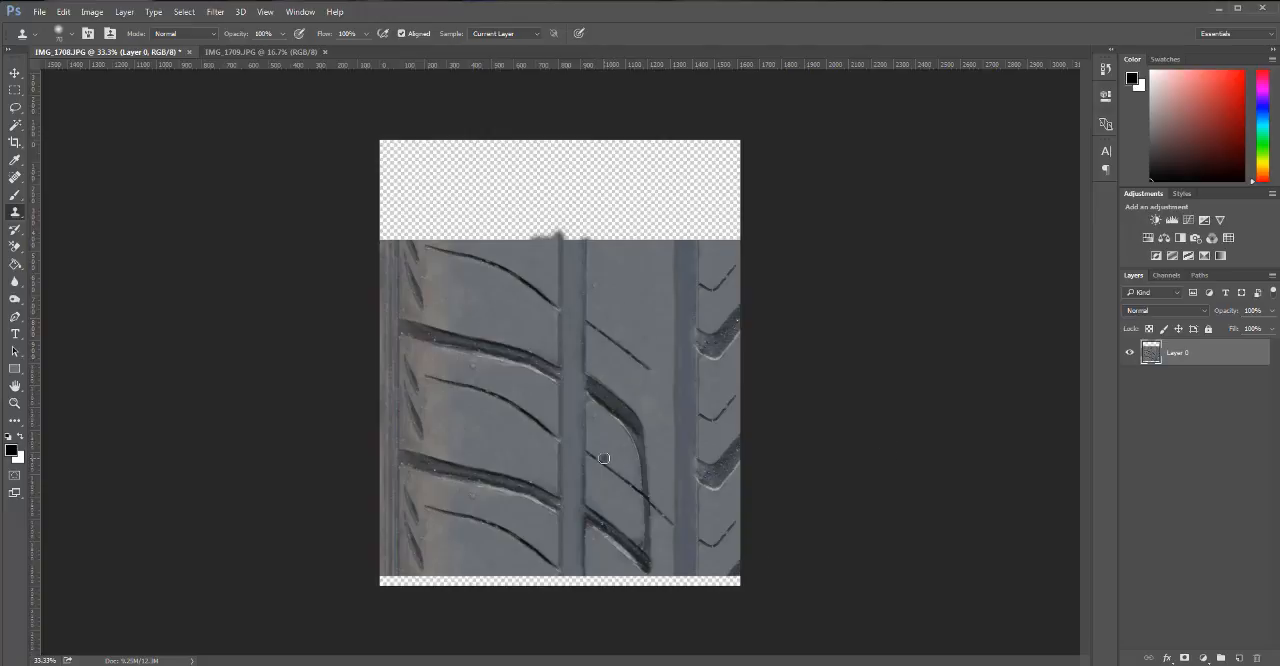
{"action": "key", "text": "v"}
{"action": "left_click_drag", "start_coordinate": [577, 508], "coordinate": [577, 418]}
{"action": "key", "text": "ctrl+z"}
{"action": "left_click_drag", "start_coordinate": [578, 419], "coordinate": [578, 418]}
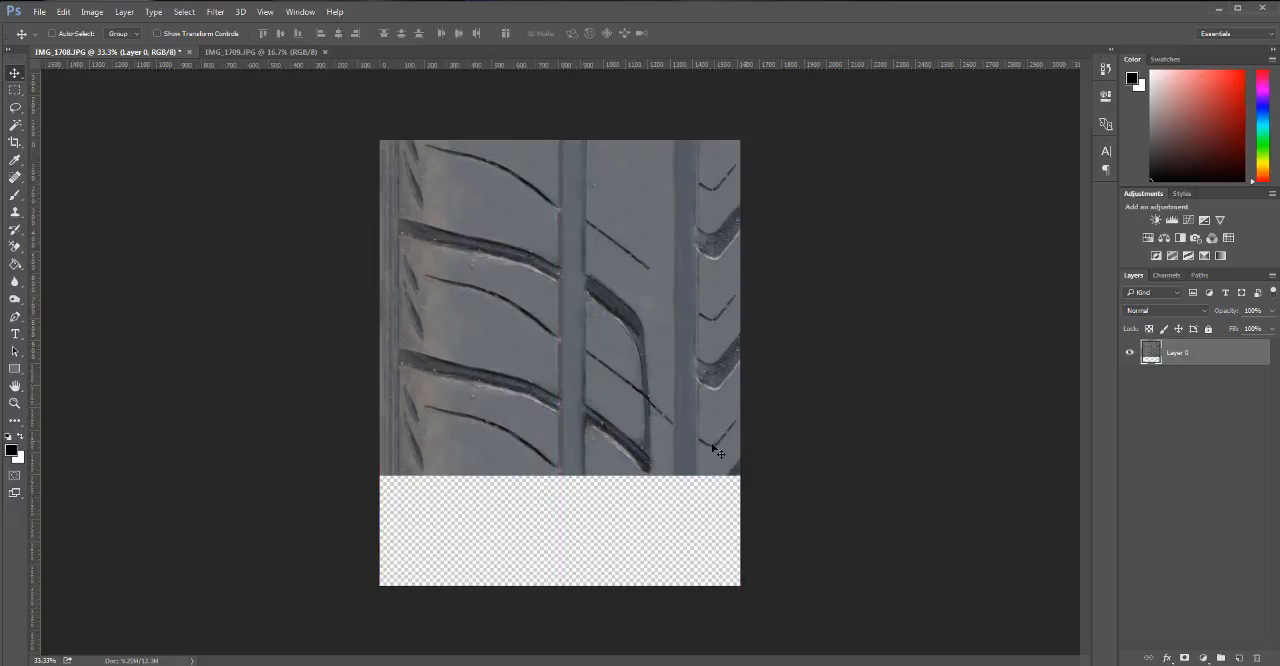
Crop away the empty canvas area beneath the merged tread.
{"action": "key", "text": "c"}
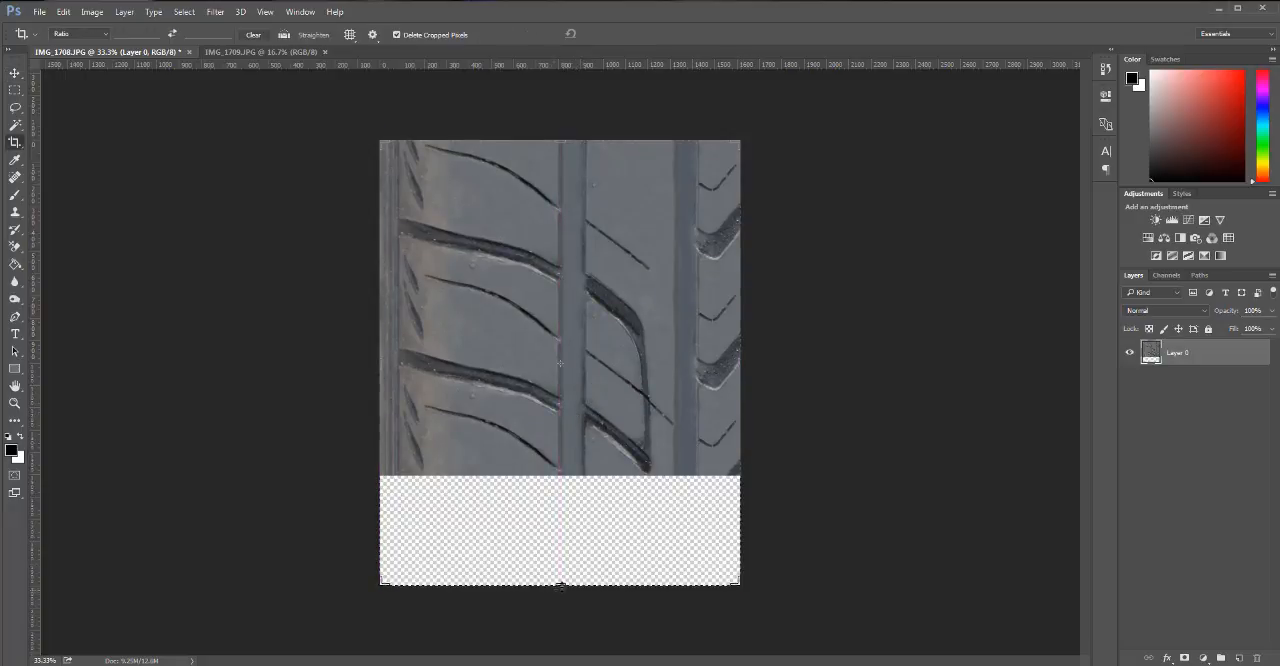
{"action": "left_click_drag", "start_coordinate": [560, 585], "coordinate": [574, 531]}
{"action": "key", "text": "Return"}
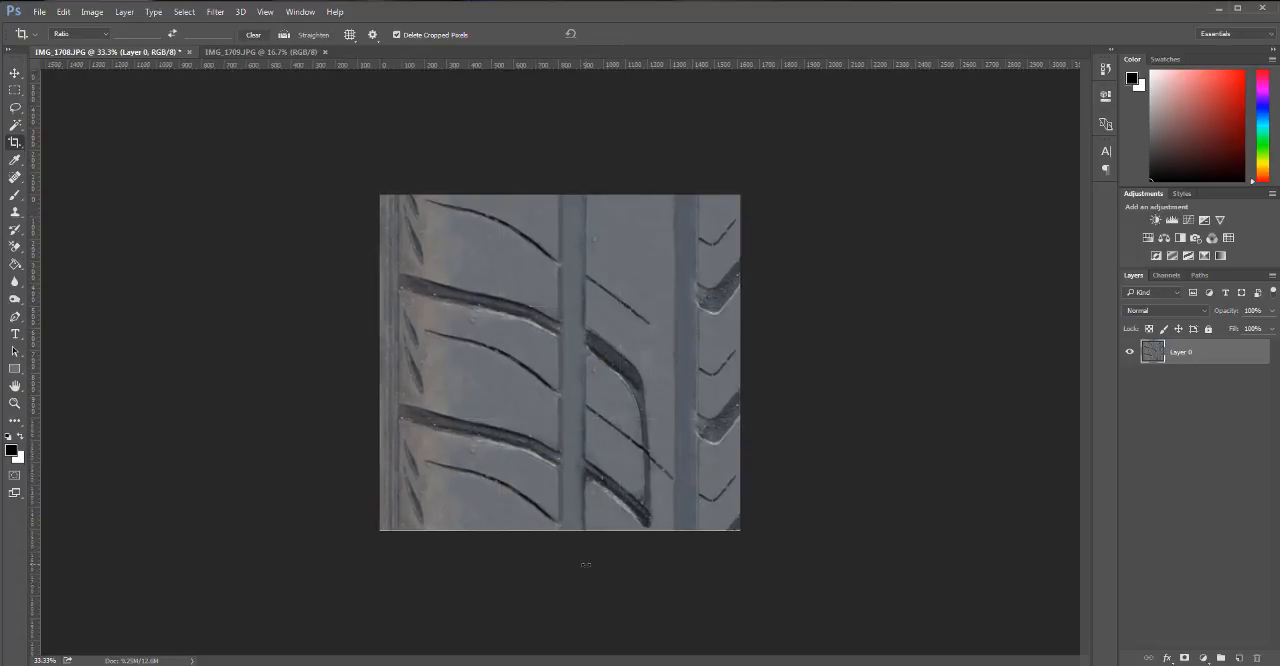
Increase the canvas height to 3000 pixels, keeping the tread image anchored in the center.
{"action": "key", "text": "h"}
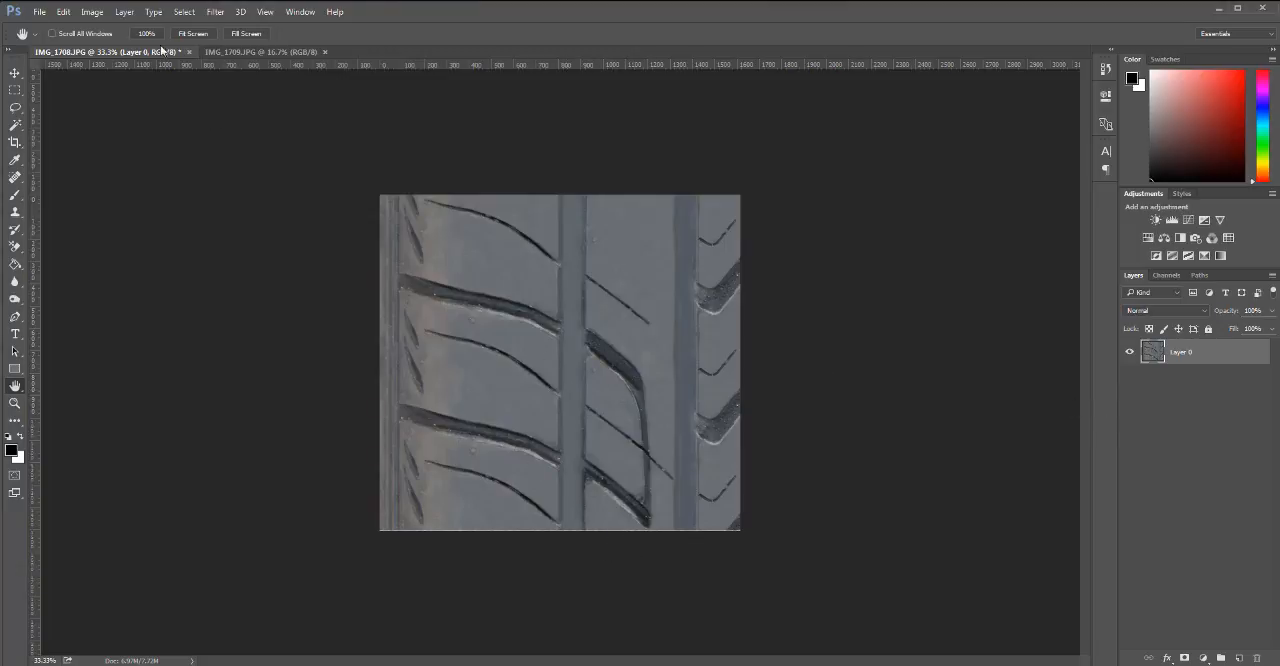
{"action": "left_click", "coordinate": [92, 11]}
{"action": "left_click", "coordinate": [115, 123]}
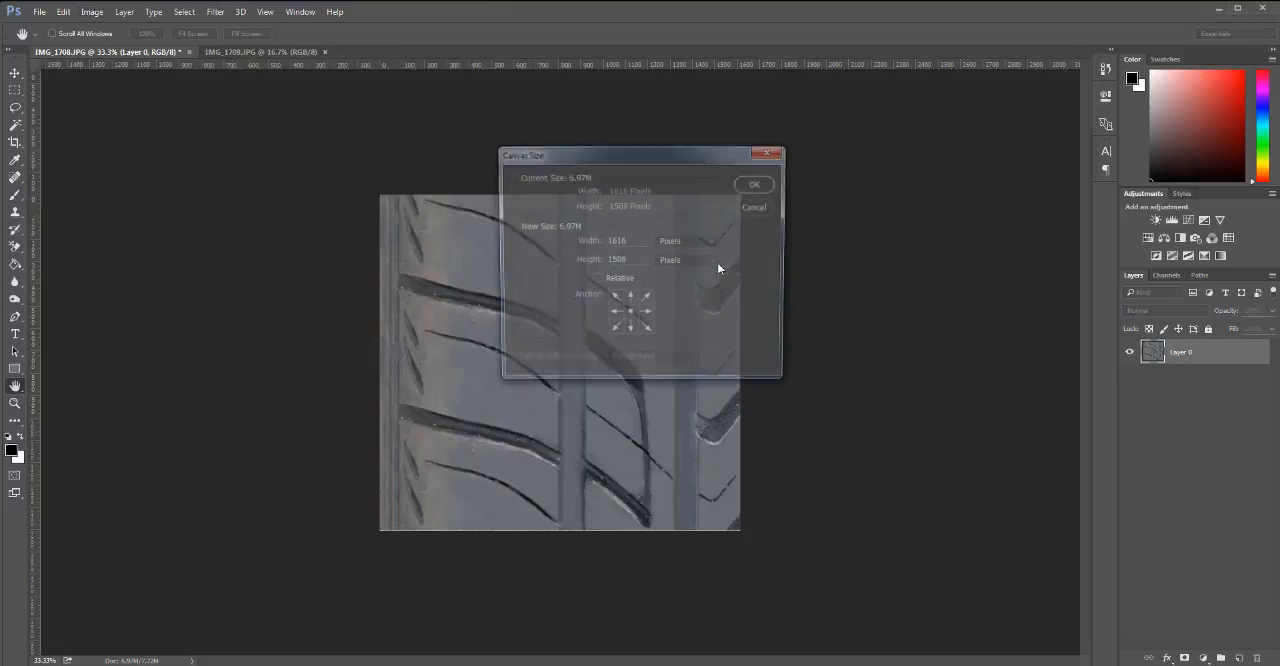
{"action": "left_click", "coordinate": [574, 260]}
{"action": "type", "text": "3000"}
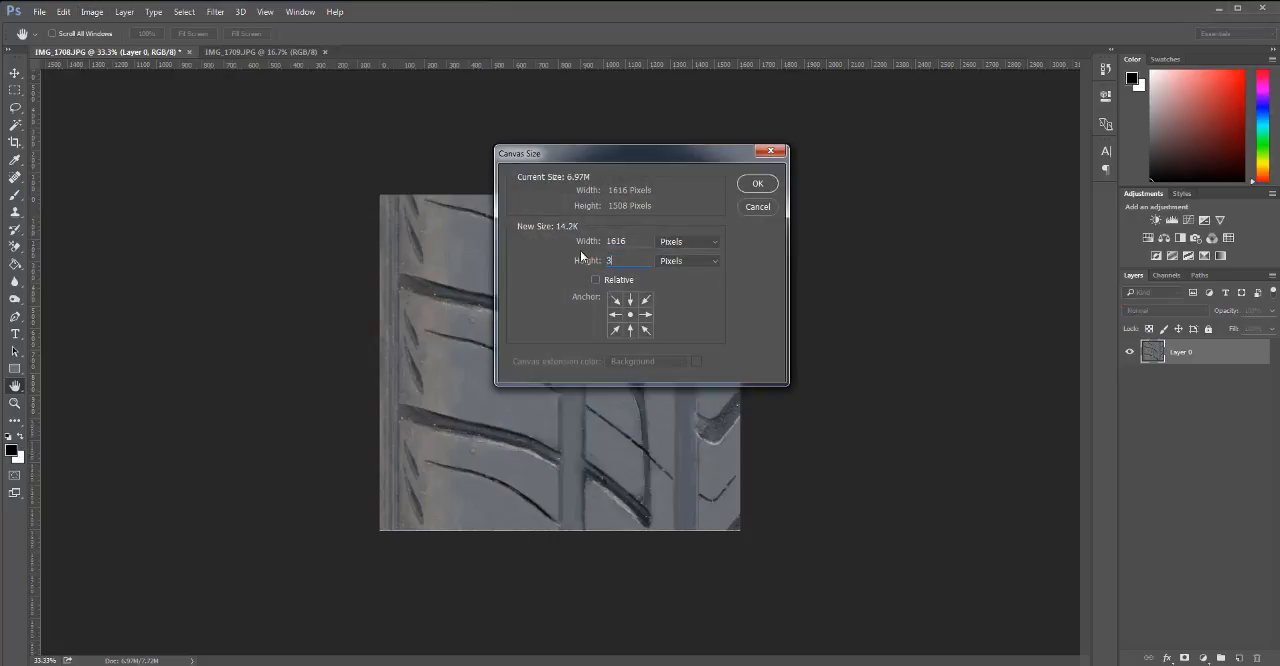
{"action": "left_click", "coordinate": [757, 184]}
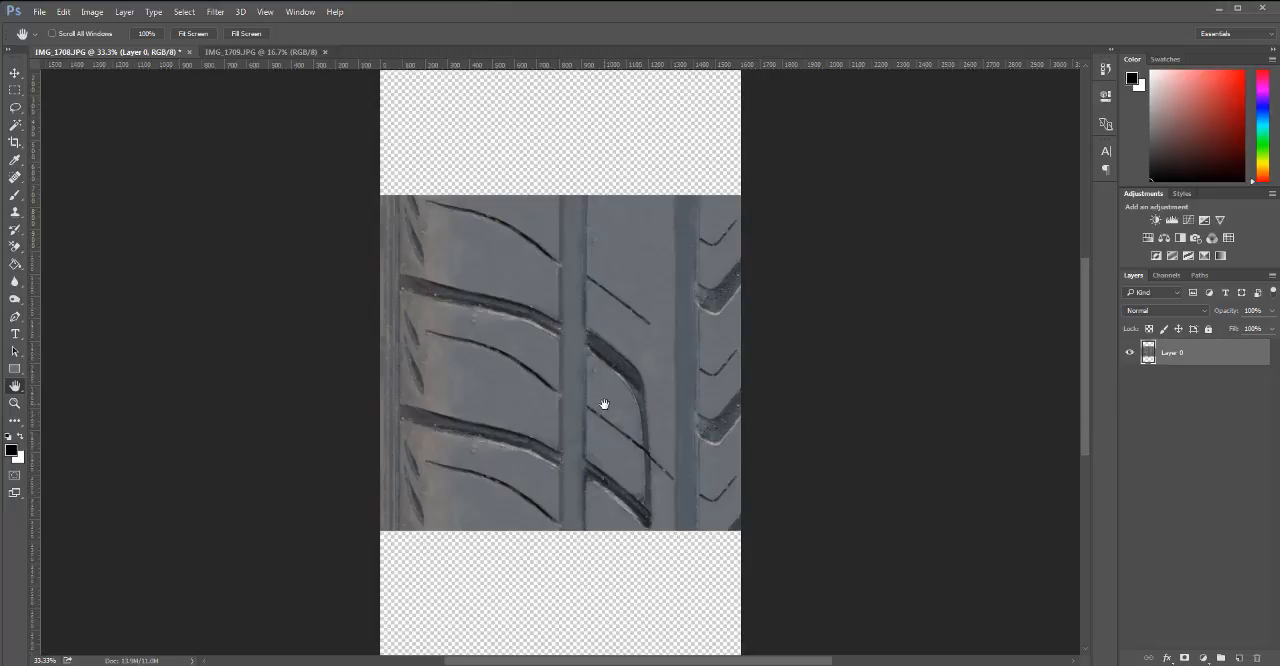
Shift Layer 0 slightly up within the extended canvas.
{"action": "left_click", "coordinate": [577, 444], "text": "alt"}
{"action": "key", "text": "v"}
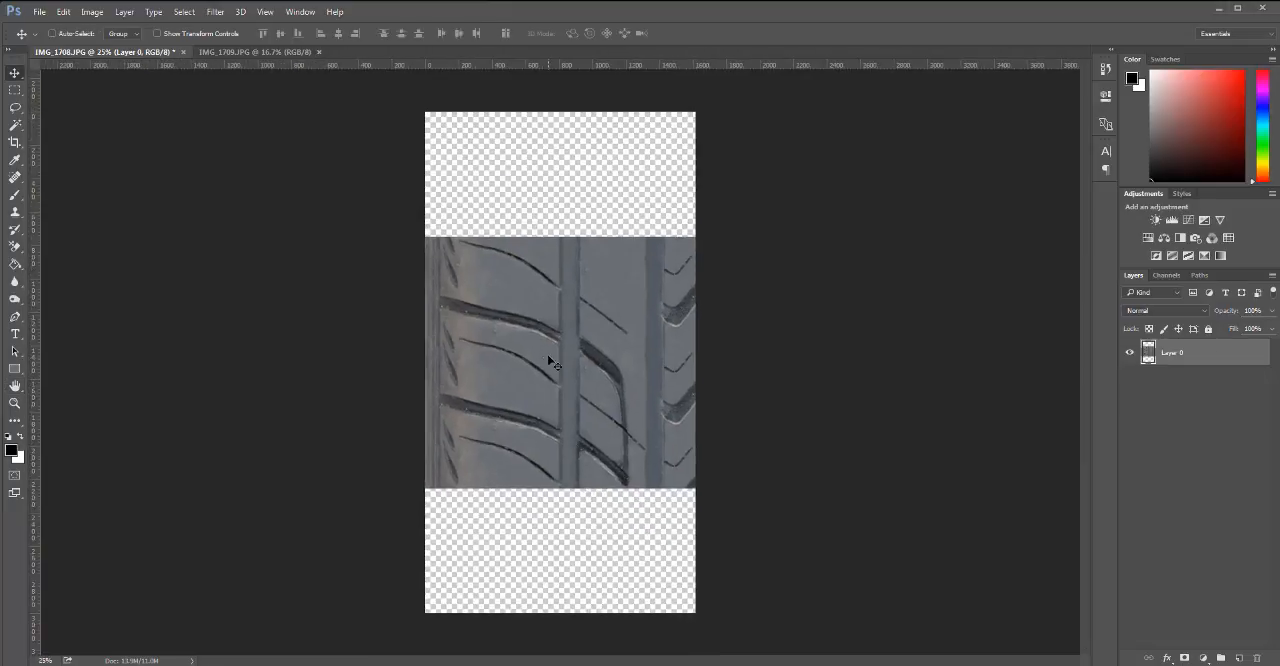
{"action": "mouse_move", "coordinate": [549, 371]}
{"action": "left_mouse_down"}
{"action": "mouse_move", "coordinate": [545, 440]}
{"action": "mouse_move", "coordinate": [547, 348]}
{"action": "left_mouse_up"}
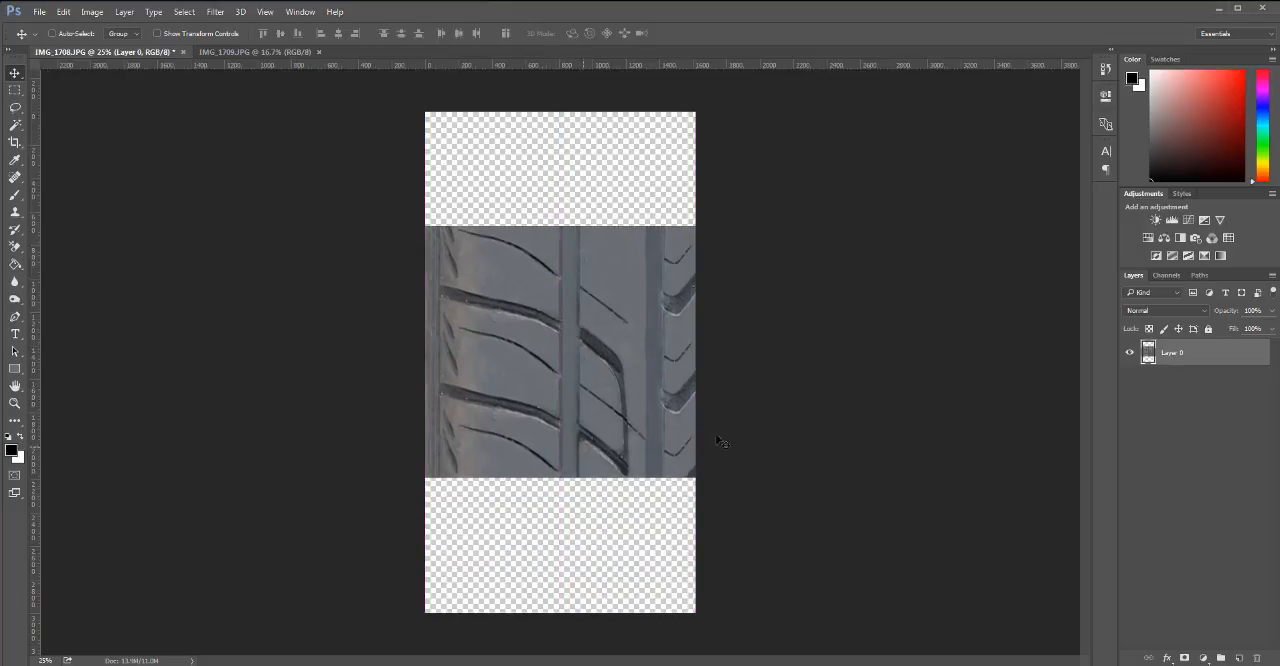
Try tiling Layer 0 with a copy overlapping above it, then undo the downward moves of the copy and Layer 0.
{"action": "left_click_drag", "start_coordinate": [556, 448], "coordinate": [566, 252]}
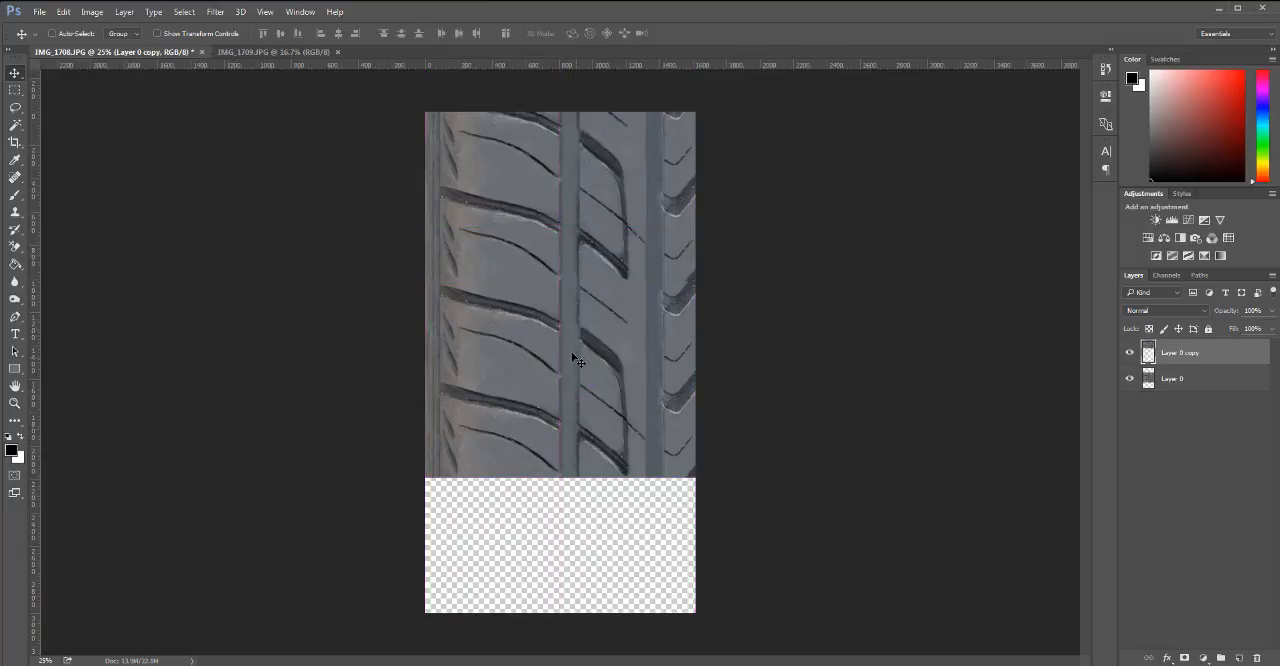
{"action": "left_click_drag", "start_coordinate": [571, 353], "coordinate": [568, 596]}
{"action": "key", "text": "ctrl+z"}
{"action": "left_click", "coordinate": [1190, 380]}
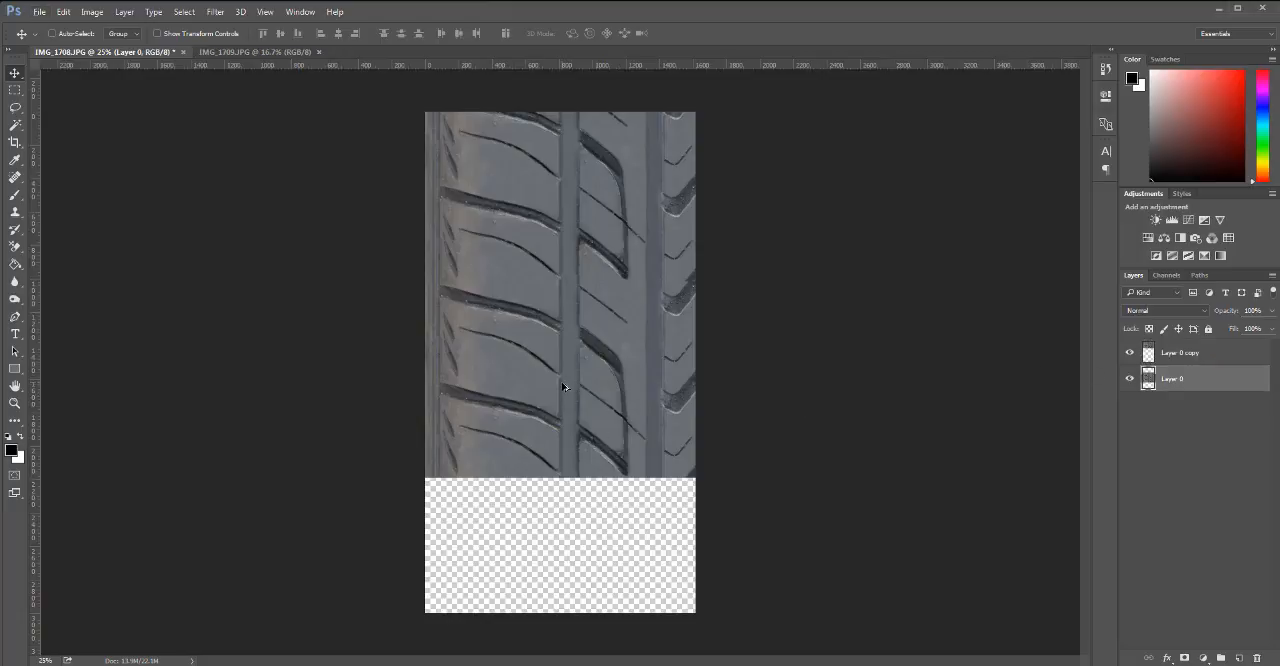
{"action": "left_click_drag", "start_coordinate": [563, 386], "coordinate": [576, 637]}
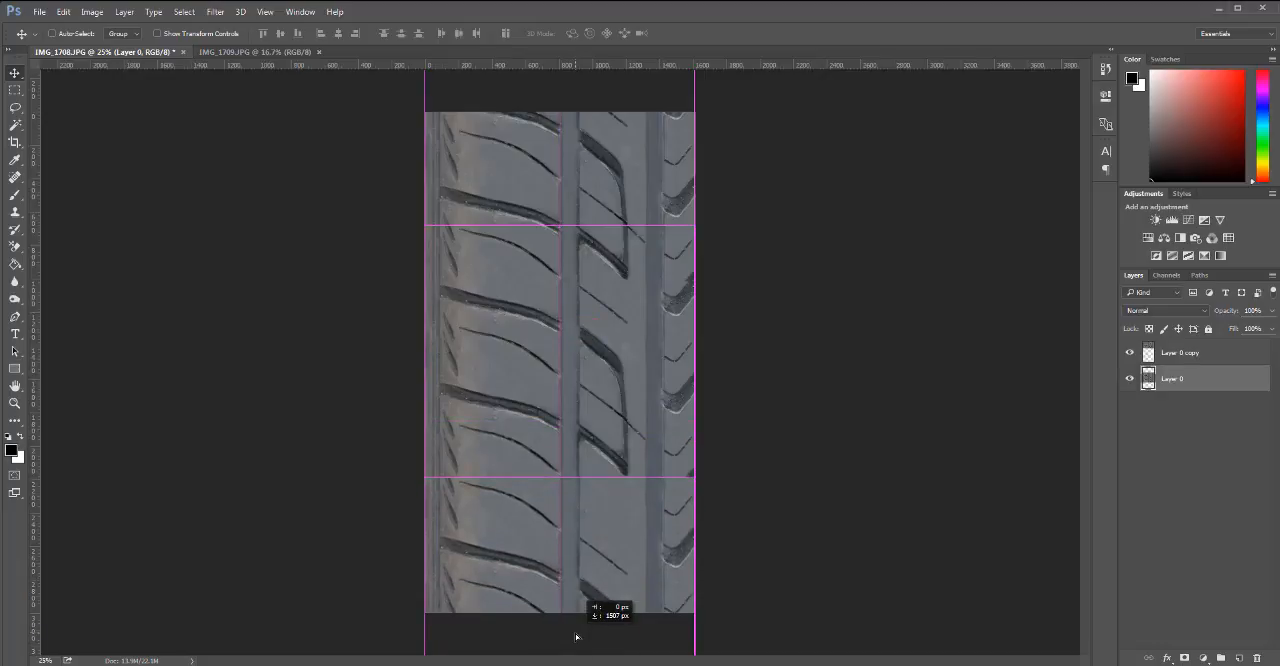
{"action": "left_click_drag", "start_coordinate": [576, 637], "coordinate": [578, 576]}
{"action": "key", "text": "ctrl+z"}
Delete the Layer 0 copy placed above the tread.
{"action": "left_click_drag", "start_coordinate": [591, 221], "coordinate": [590, 100]}
{"action": "left_click", "coordinate": [1181, 360]}
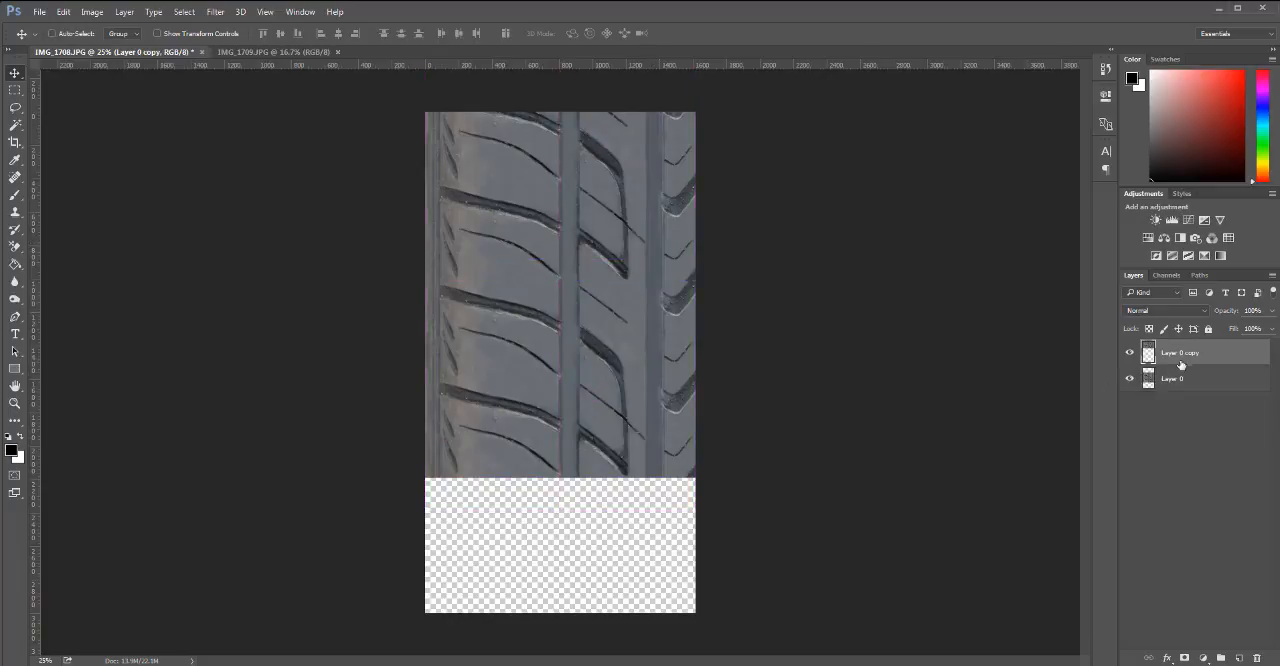
{"action": "left_click_drag", "start_coordinate": [1248, 354], "coordinate": [1256, 657]}
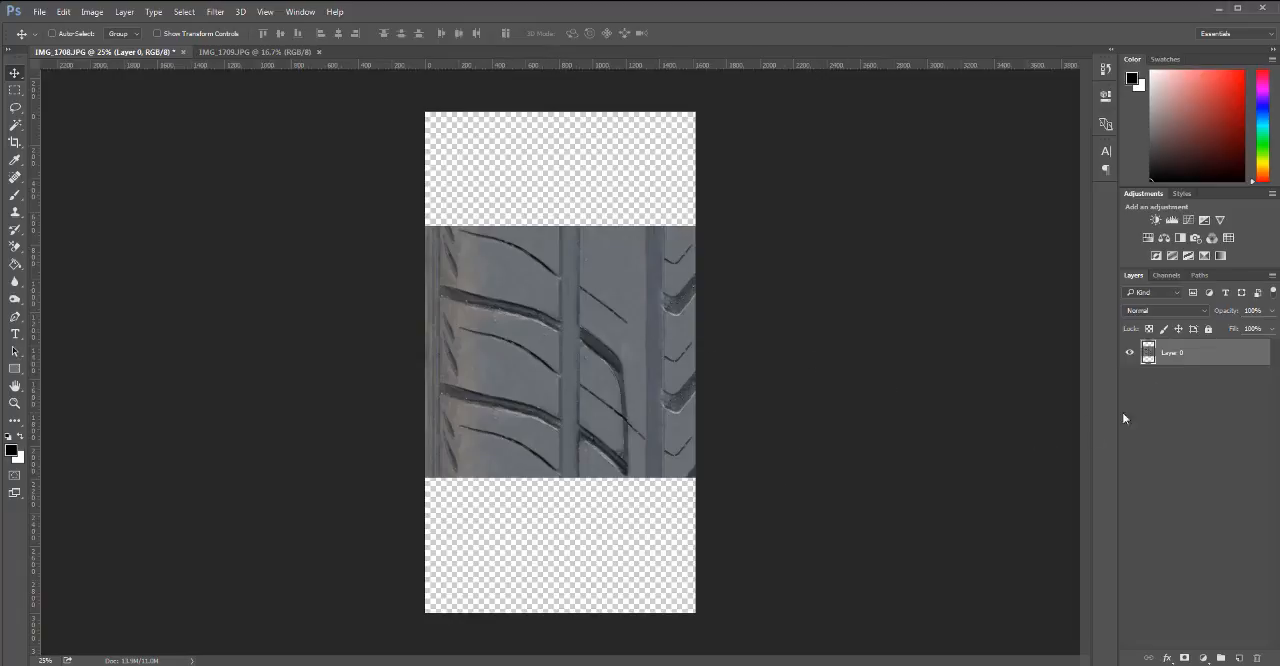
Duplicate Layer 0 in place and hide the original layer as a backup.
{"action": "left_click_drag", "start_coordinate": [1201, 352], "coordinate": [1240, 657]}
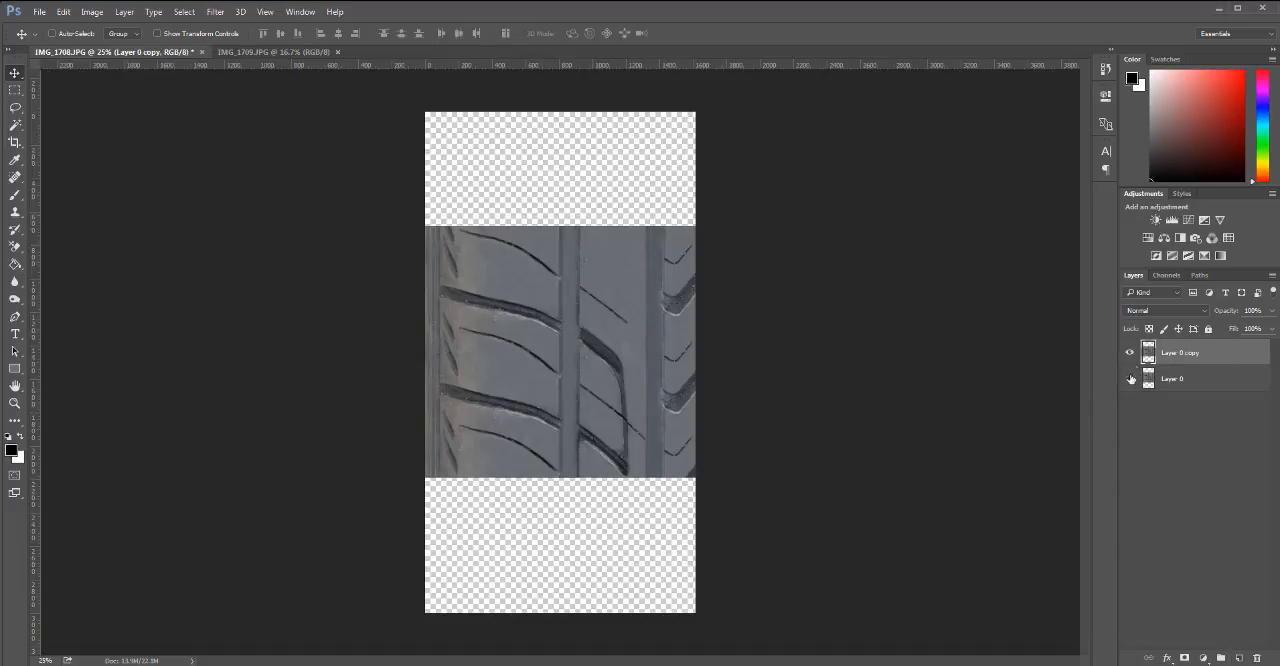
{"action": "left_click", "coordinate": [1129, 380]}
Try a full-width rectangular selection around the lower tread section of Layer 0 copy, then deselect it.
{"action": "key", "text": "m"}
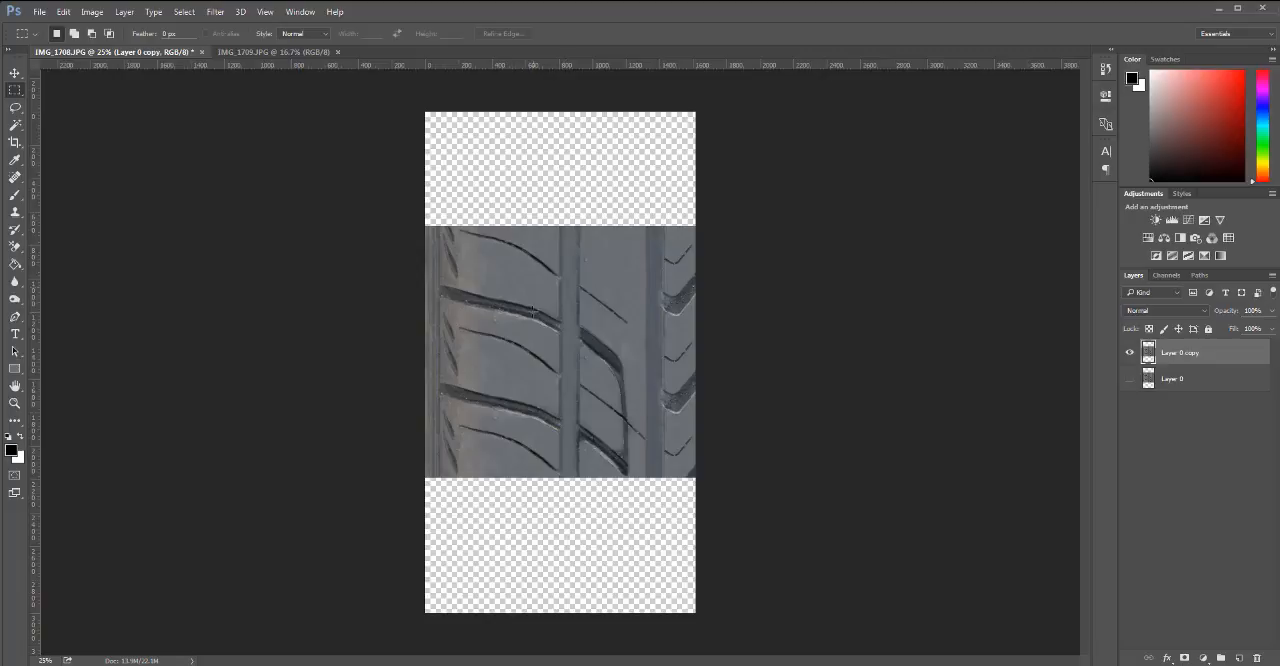
{"action": "left_click_drag", "start_coordinate": [412, 526], "coordinate": [809, 284]}
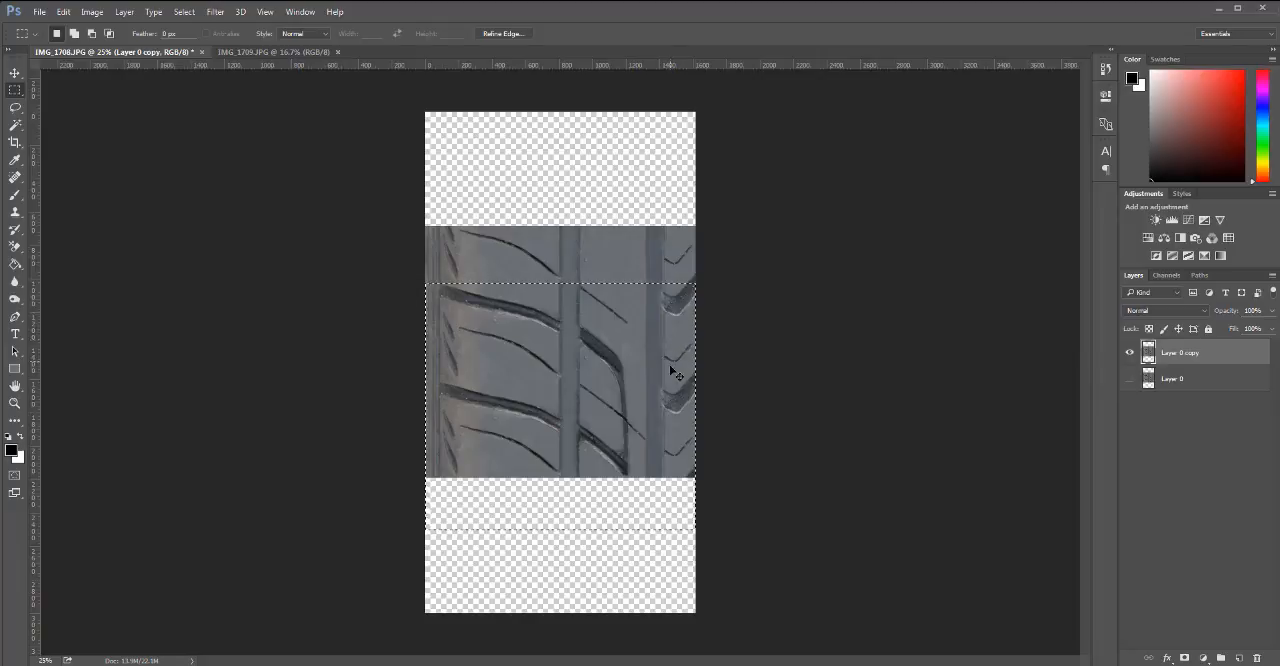
{"action": "left_click", "coordinate": [624, 402]}
Duplicate Layer 0 copy in place.
{"action": "left_click_drag", "start_coordinate": [1197, 360], "coordinate": [1240, 660]}
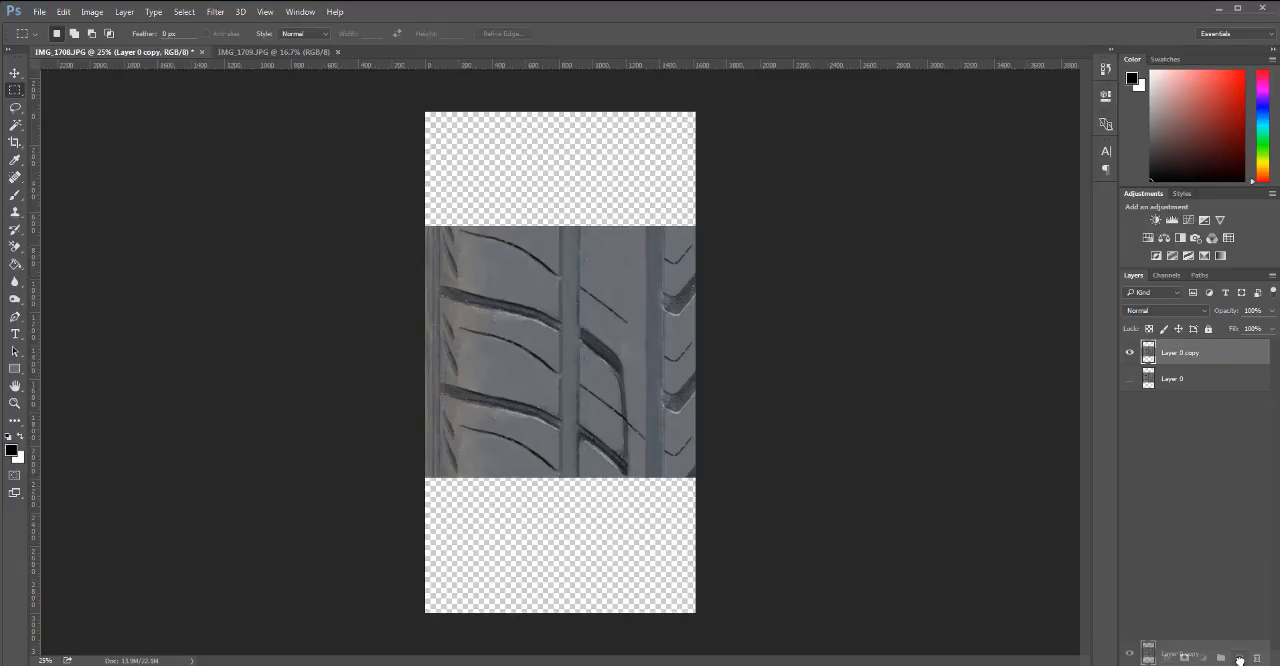
{"action": "left_click_drag", "start_coordinate": [1240, 607], "coordinate": [1241, 657]}
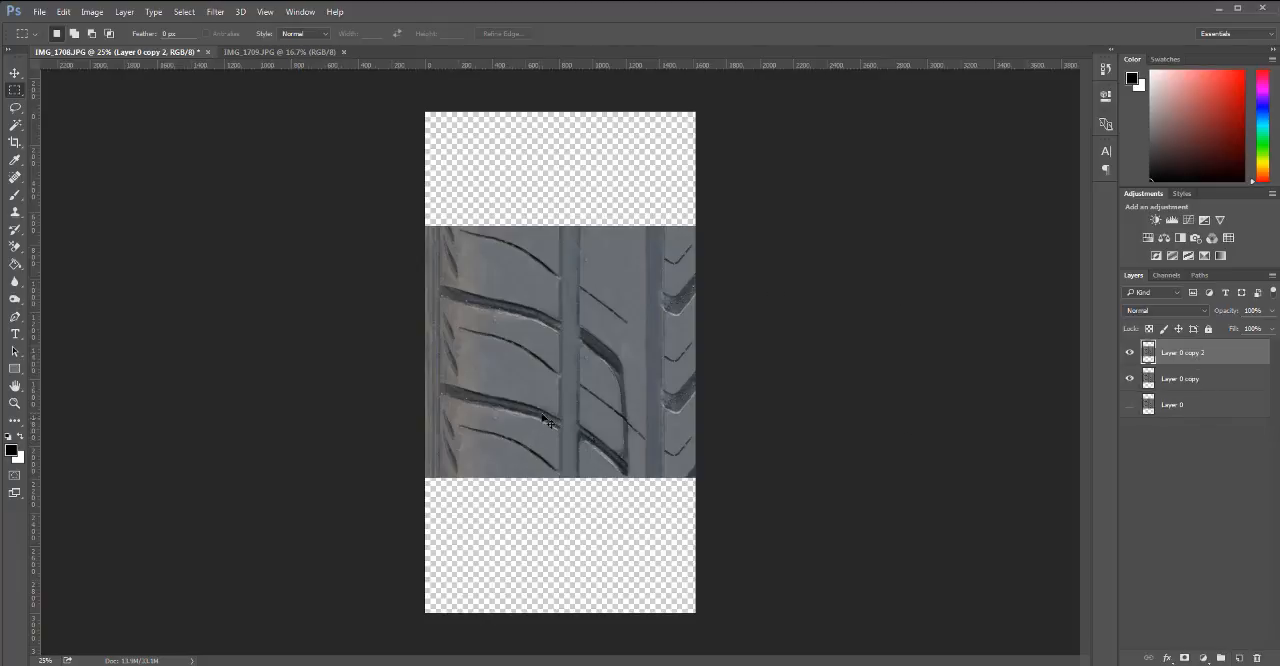
Brighten Layer 0 copy 2 with a Levels adjustment, setting the input black point to 39 and the midtones to 2.24.
{"action": "key", "text": "ctrl+l"}
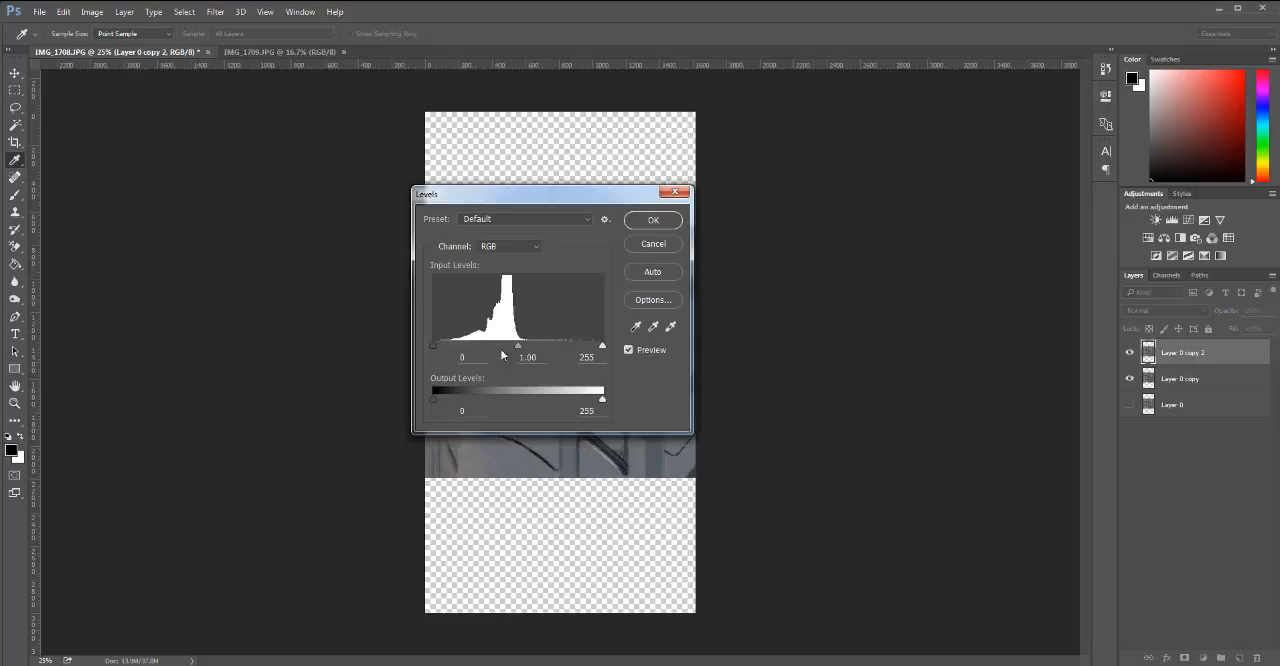
{"action": "left_click_drag", "start_coordinate": [503, 207], "coordinate": [874, 246]}
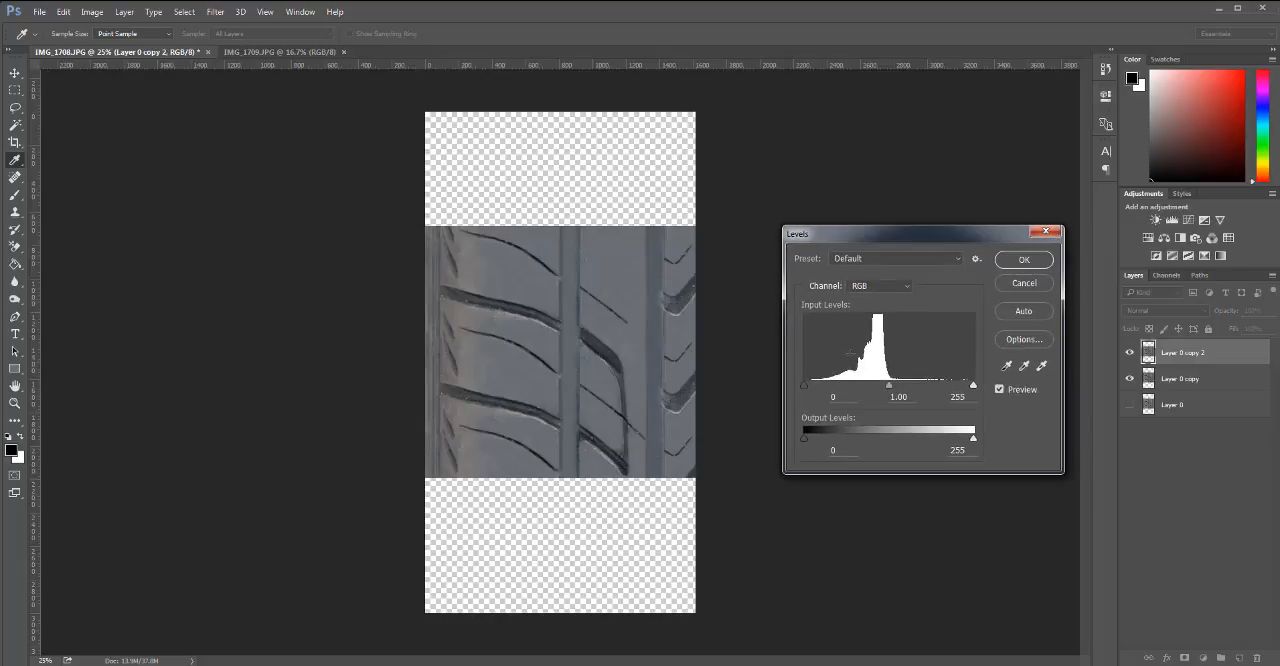
{"action": "left_click_drag", "start_coordinate": [807, 390], "coordinate": [862, 401]}
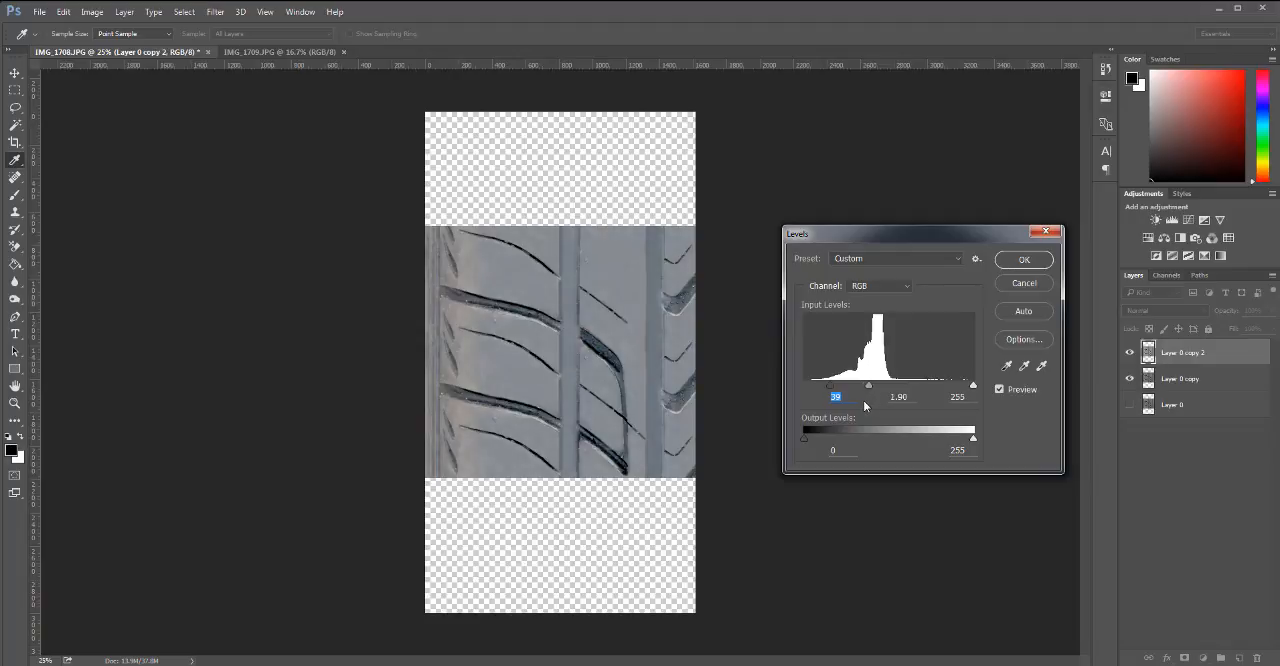
{"action": "left_click", "coordinate": [1022, 260]}
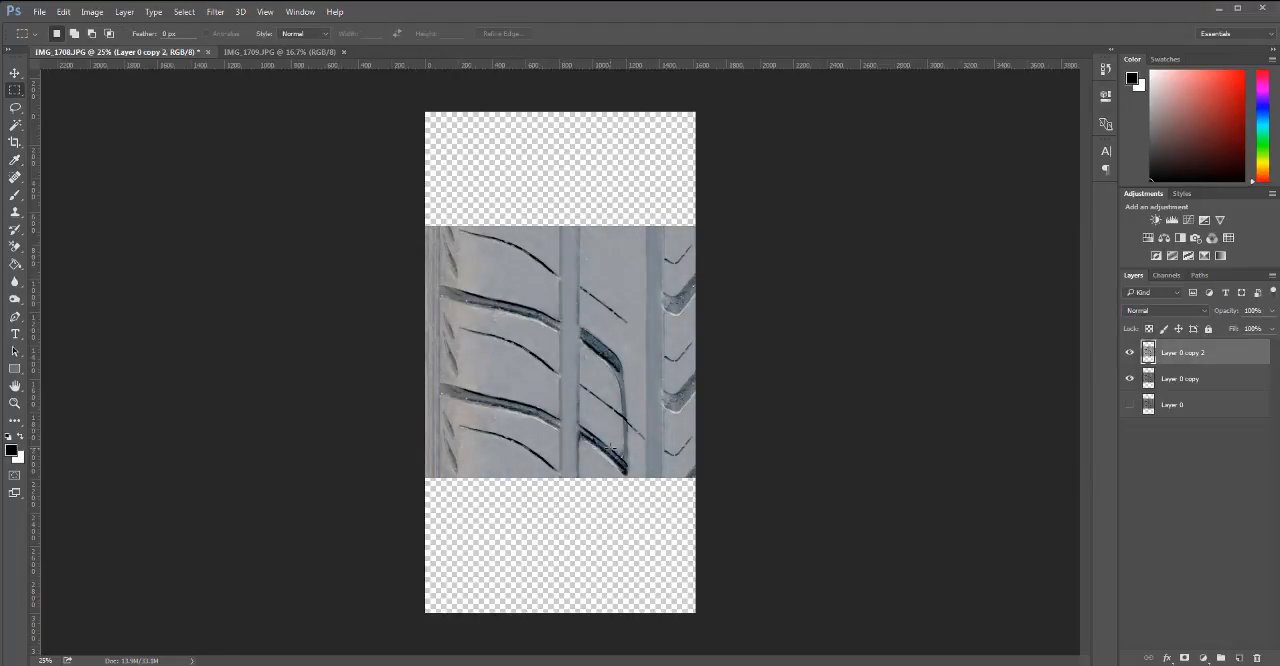
Move the brightened Layer 0 copy 2 straight up about 1156 px so its grooves align with the tread beneath.
{"action": "key", "text": "v"}
{"action": "left_click_drag", "start_coordinate": [608, 450], "coordinate": [603, 256]}
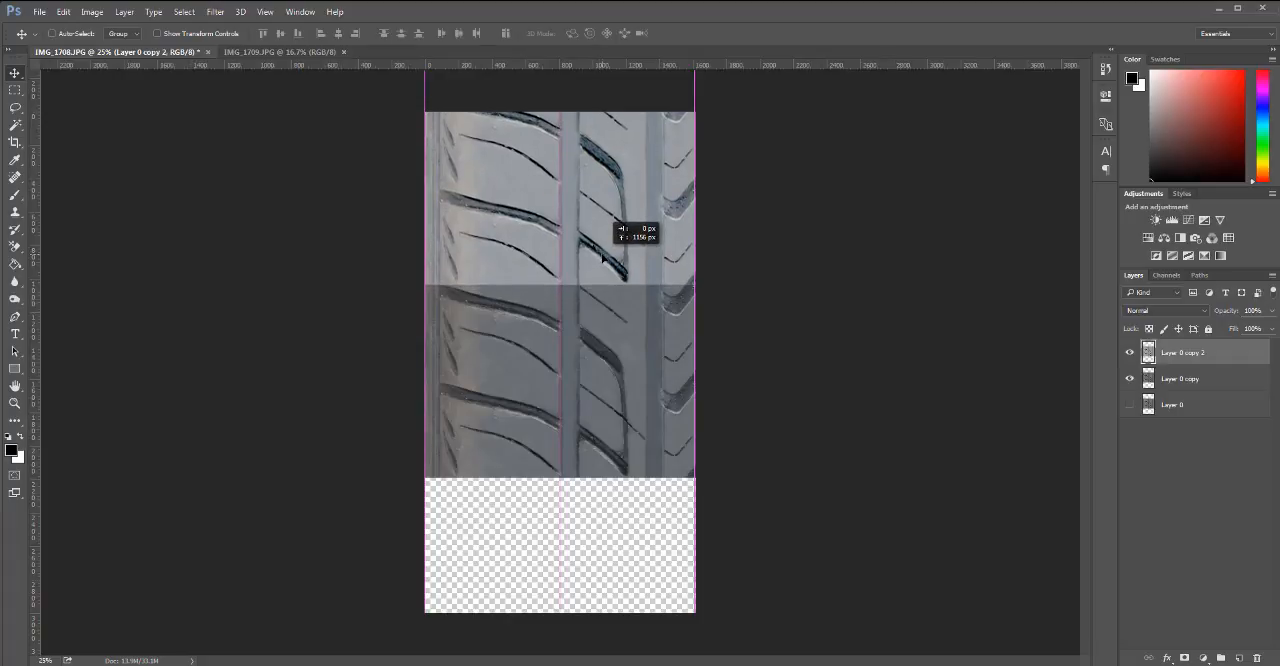
{"action": "left_click_drag", "start_coordinate": [605, 250], "coordinate": [606, 252]}
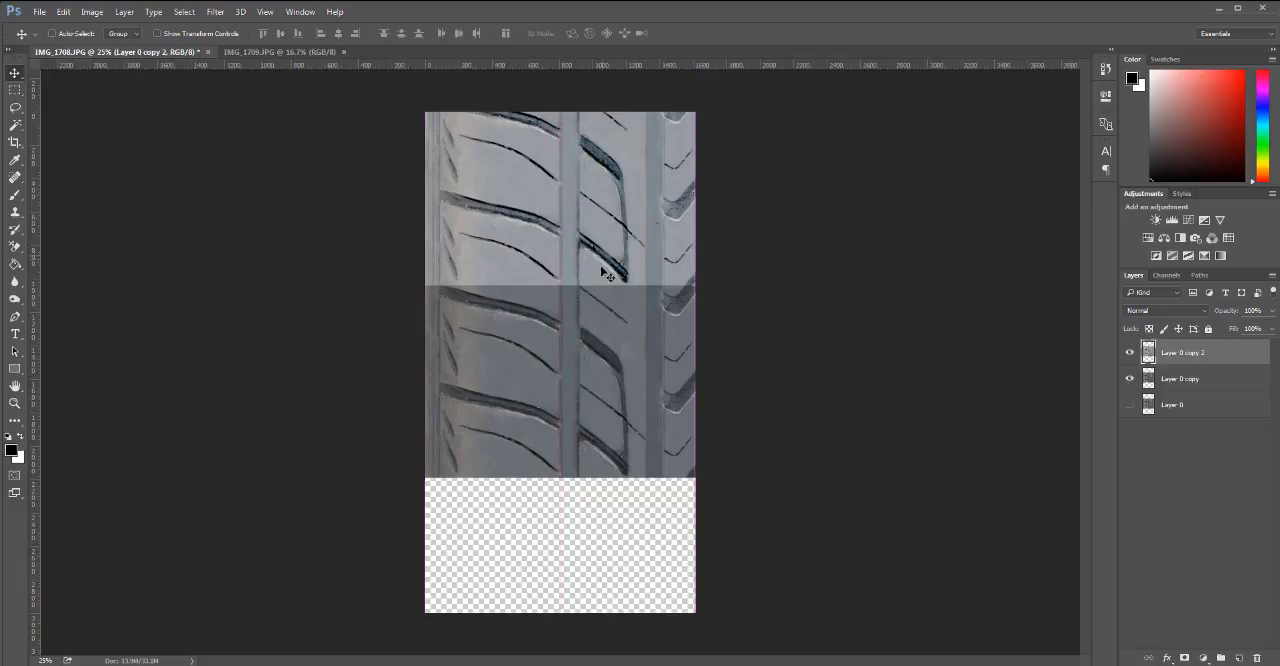
Erase the part of Layer 0 copy above the brightened copy's lower edge, then deselect and delete Layer 0 copy 2.
{"action": "left_click", "coordinate": [1198, 380]}
{"action": "key", "text": "m"}
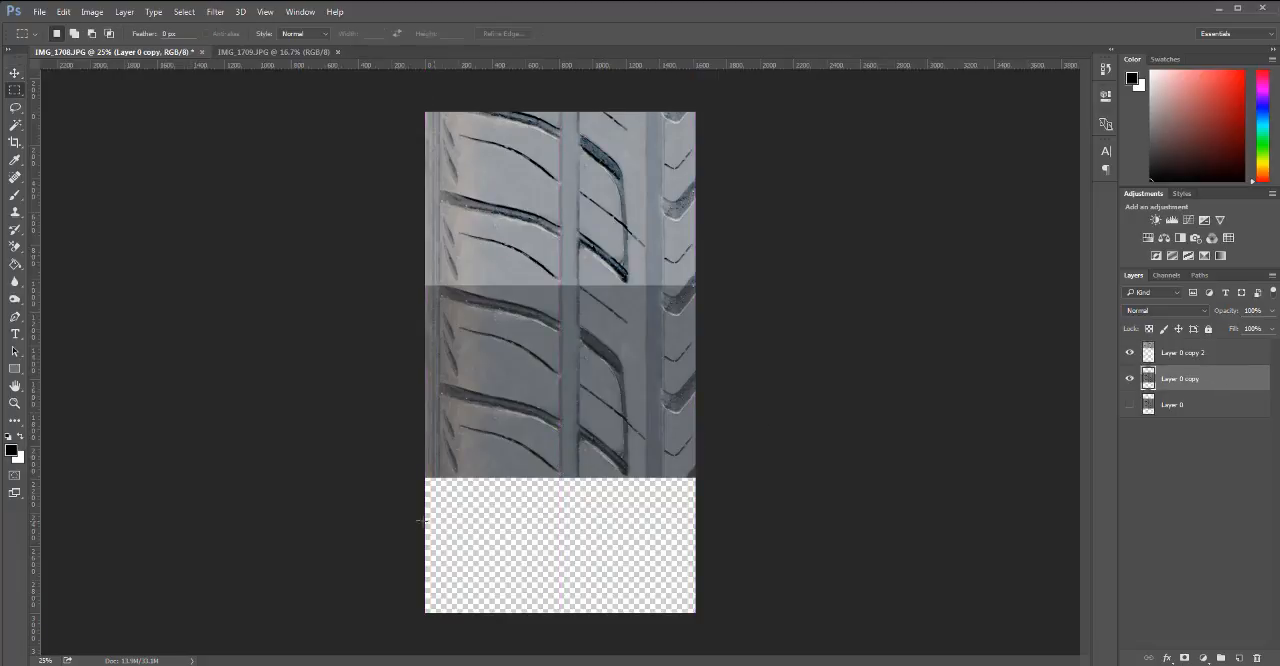
{"action": "left_click_drag", "start_coordinate": [424, 522], "coordinate": [774, 284]}
{"action": "left_click_drag", "start_coordinate": [774, 284], "coordinate": [774, 285]}
{"action": "key", "text": "ctrl+shift+i"}
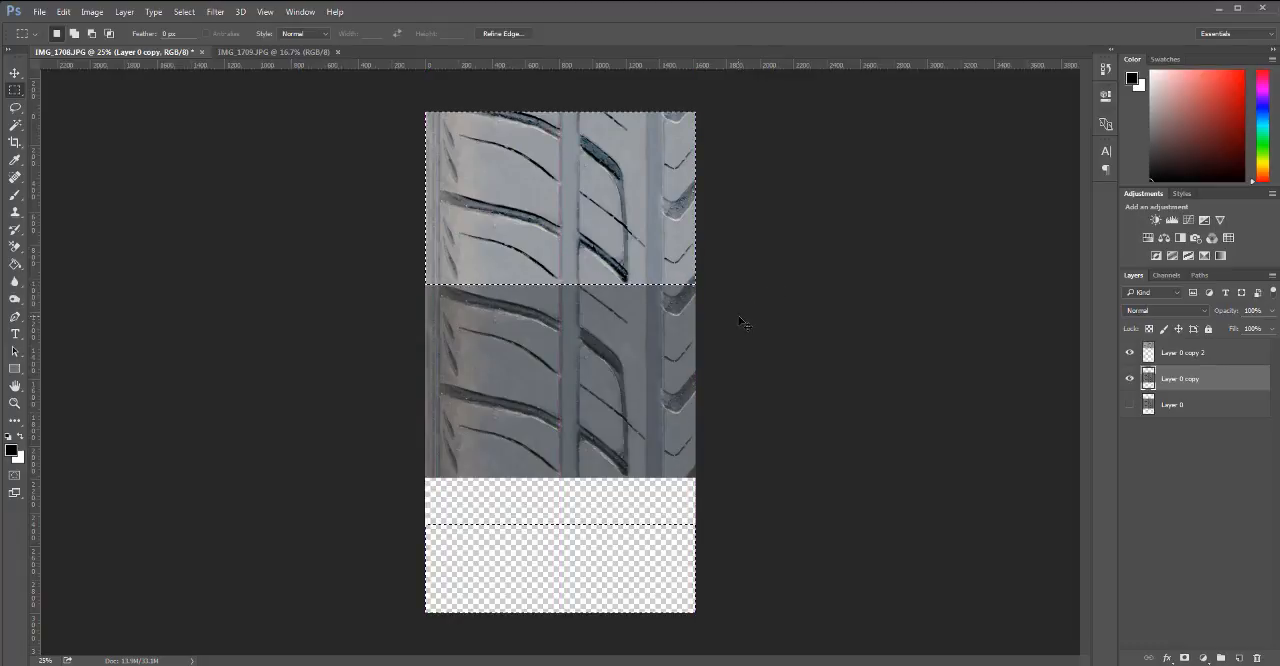
{"action": "left_click", "coordinate": [1131, 354]}
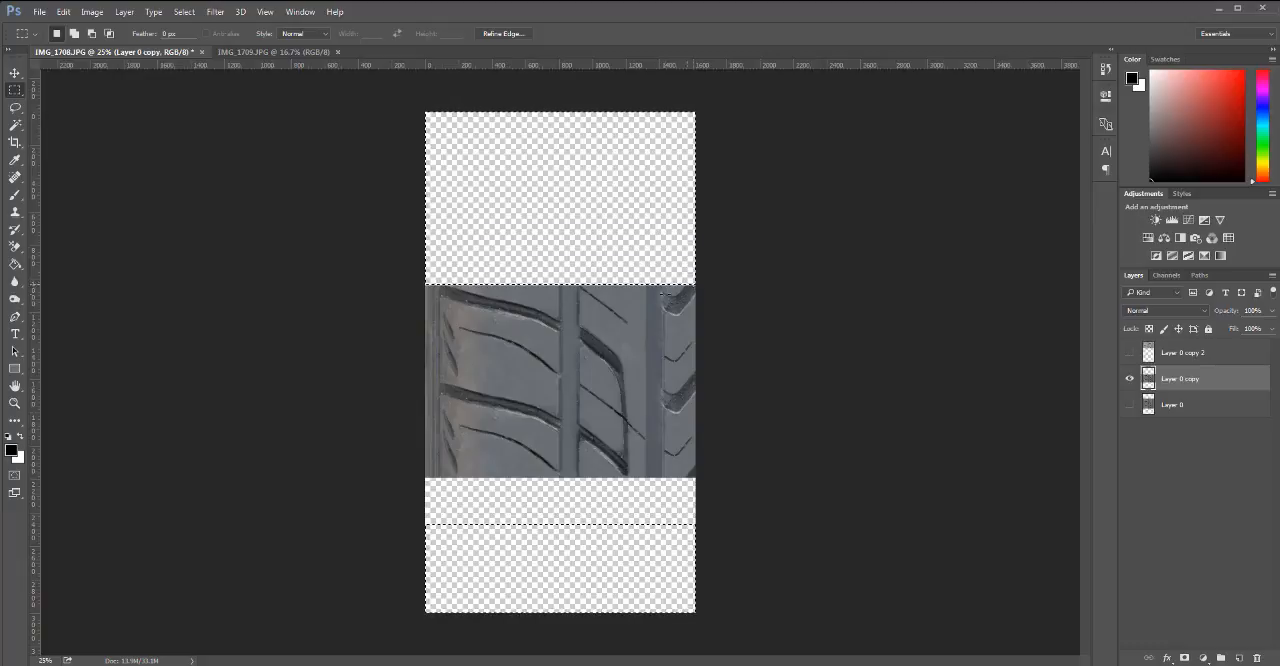
{"action": "key", "text": "ctrl+d"}
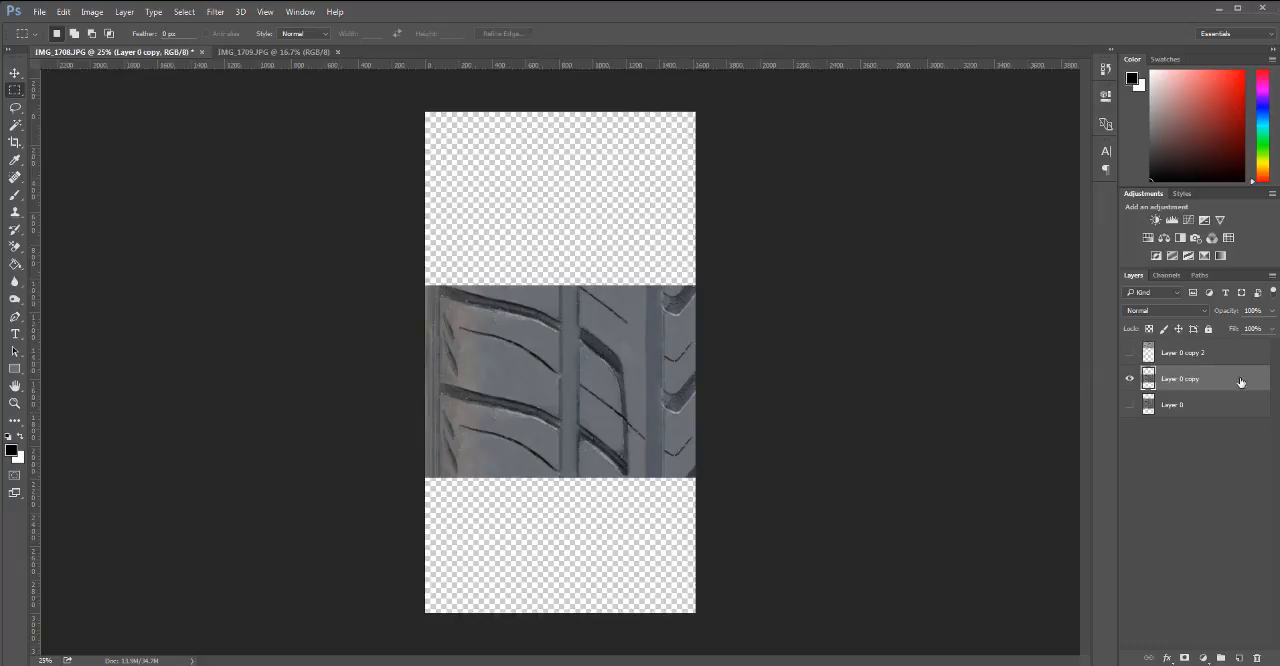
{"action": "left_click_drag", "start_coordinate": [1240, 352], "coordinate": [1257, 657]}
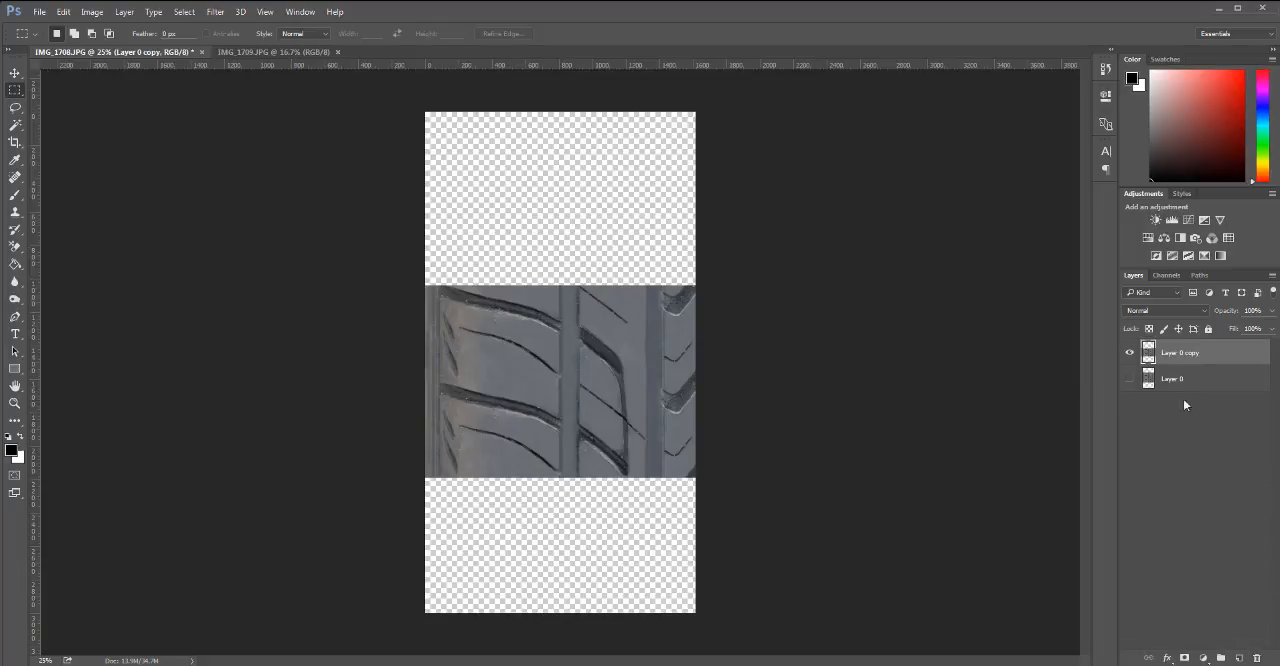
Place one duplicate of the trimmed tread section directly above it and another directly below it.
{"action": "key", "text": "v"}
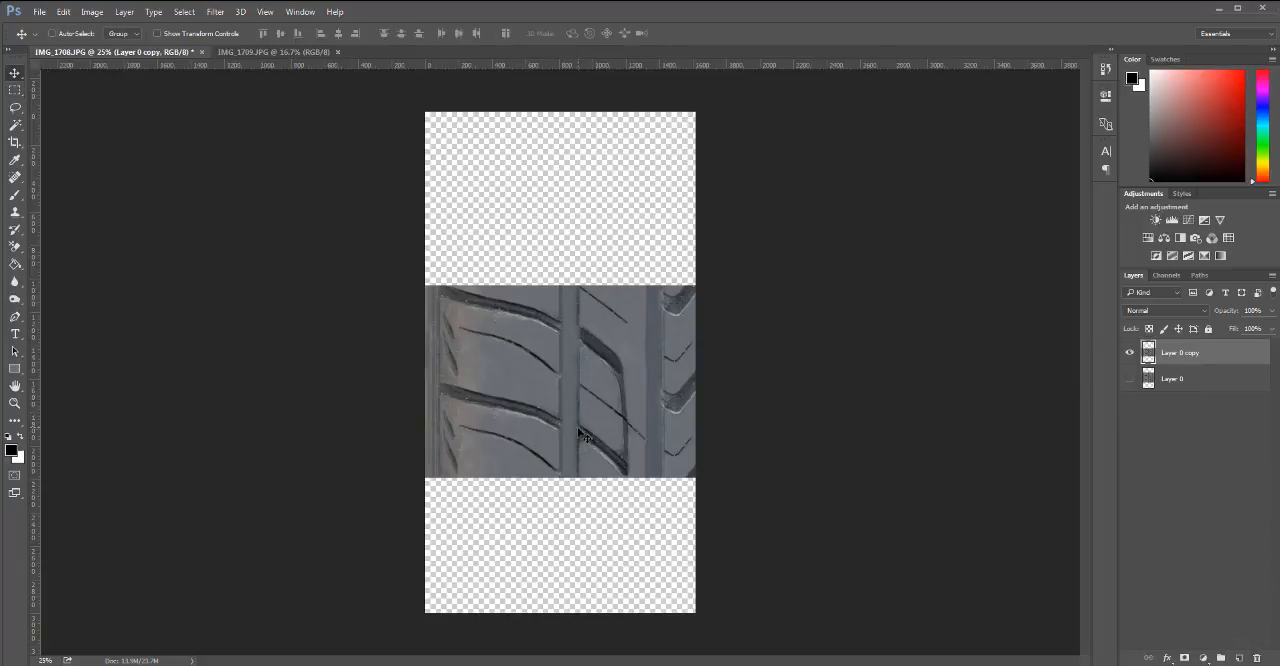
{"action": "left_click_drag", "start_coordinate": [575, 416], "coordinate": [603, 245]}
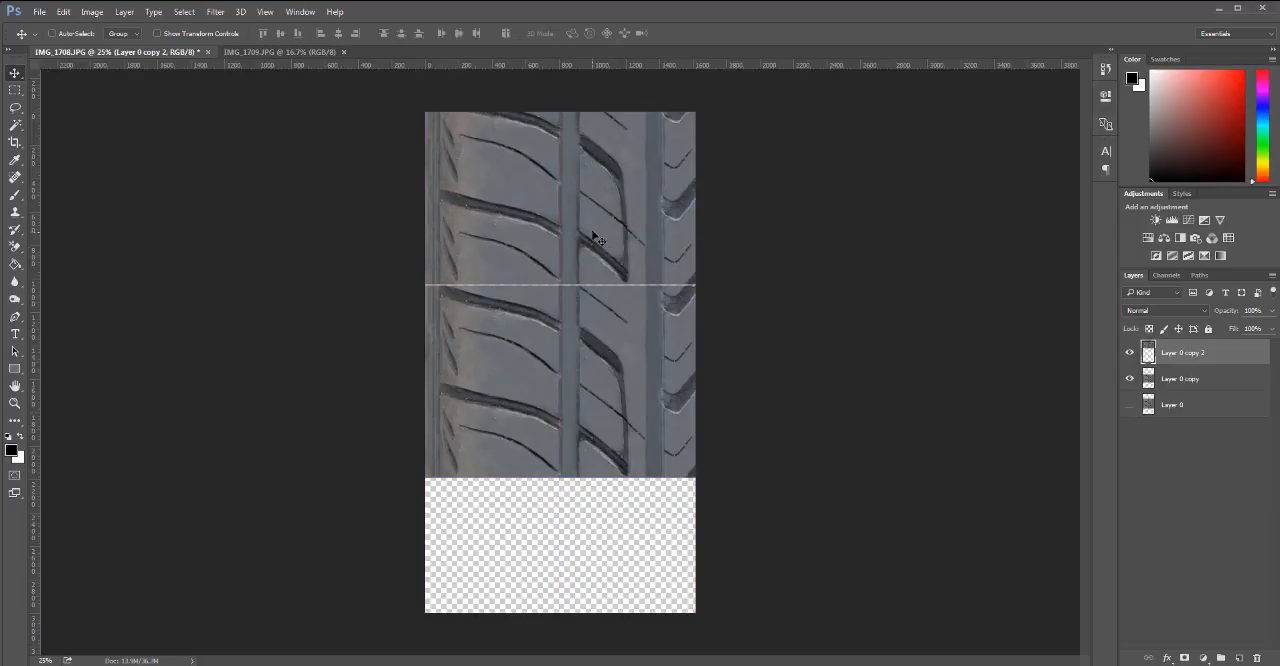
{"action": "left_click", "coordinate": [1220, 384]}
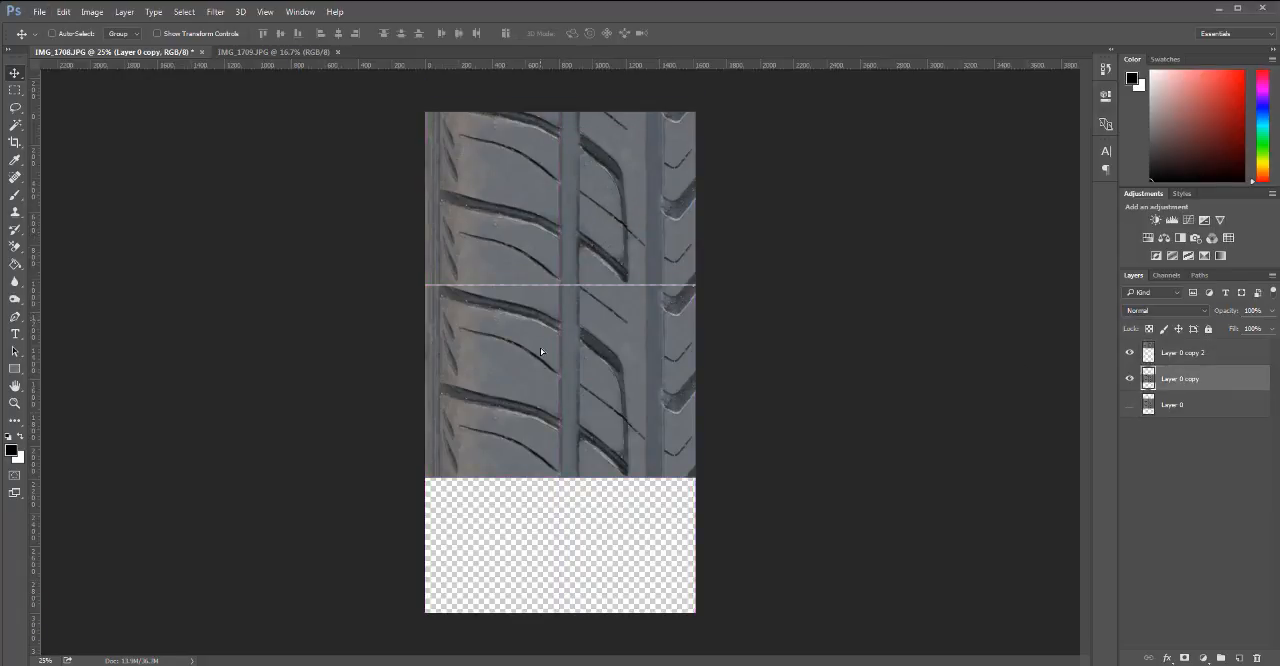
{"action": "left_click_drag", "start_coordinate": [541, 351], "coordinate": [541, 543]}
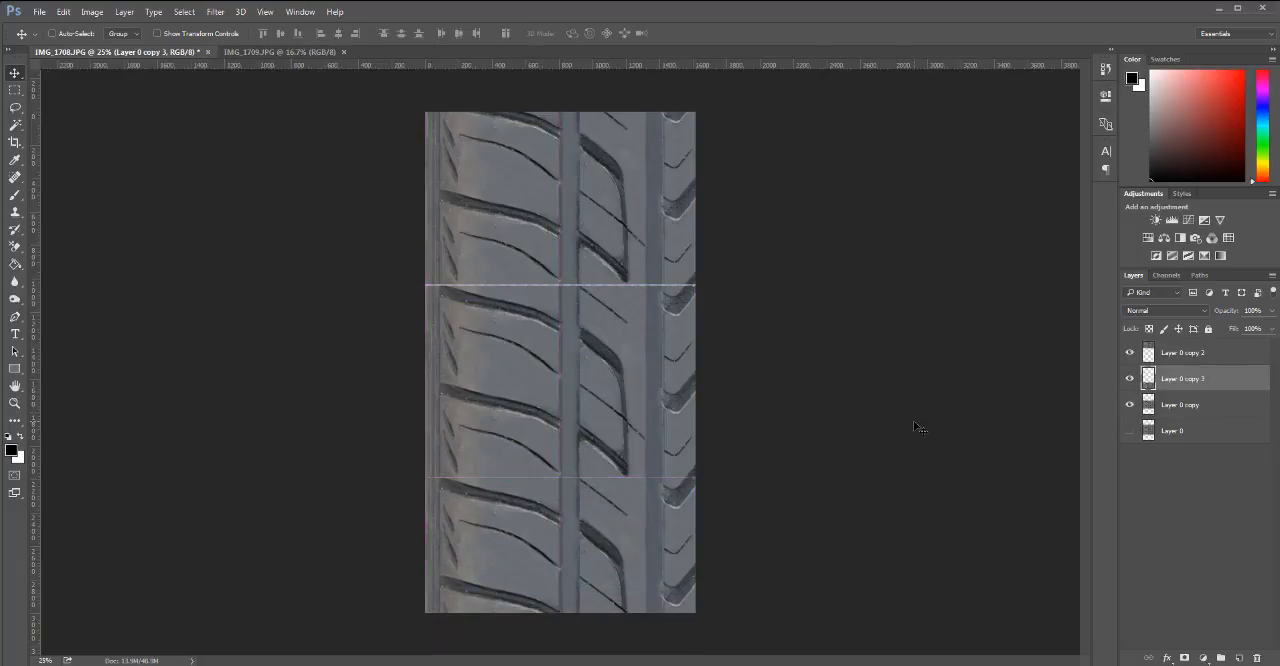
Close the thin gaps between the three stacked tread sections by nudging Layer 0 copy and Layer 0 copy 3 upward.
{"action": "key", "text": "ctrl"}
{"action": "key", "text": "ctrl+minus"}
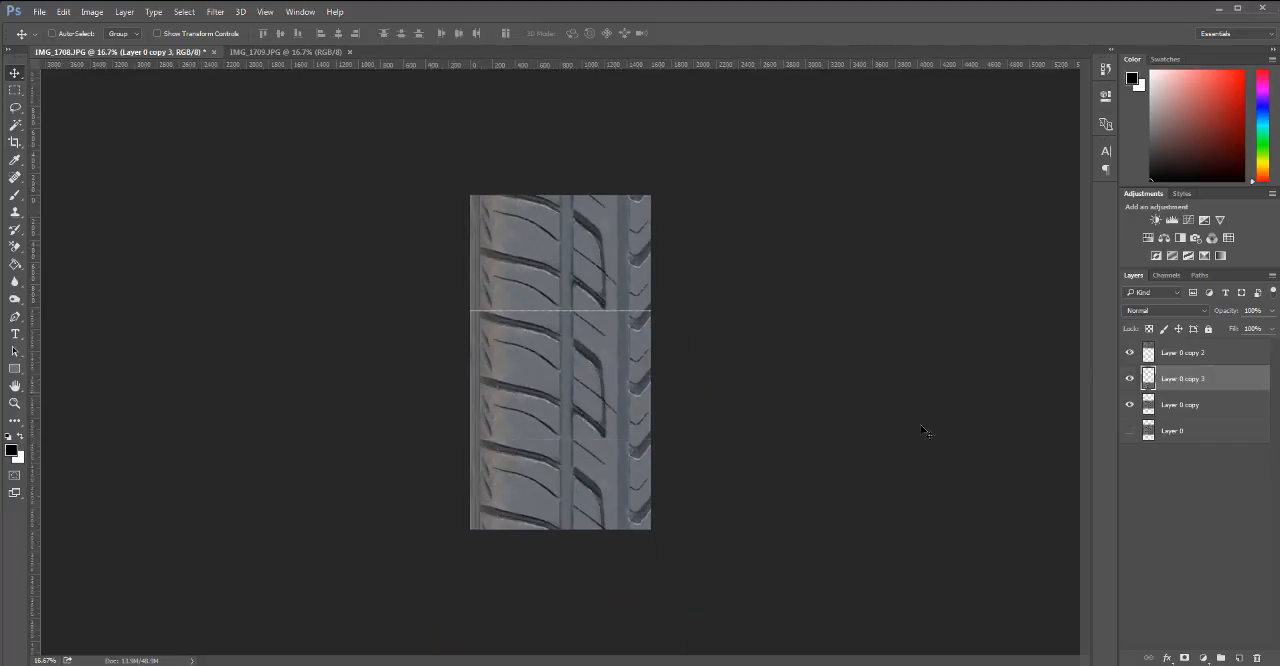
{"action": "key", "text": "ctrl+plus"}
{"action": "key", "text": "ctrl+plus"}
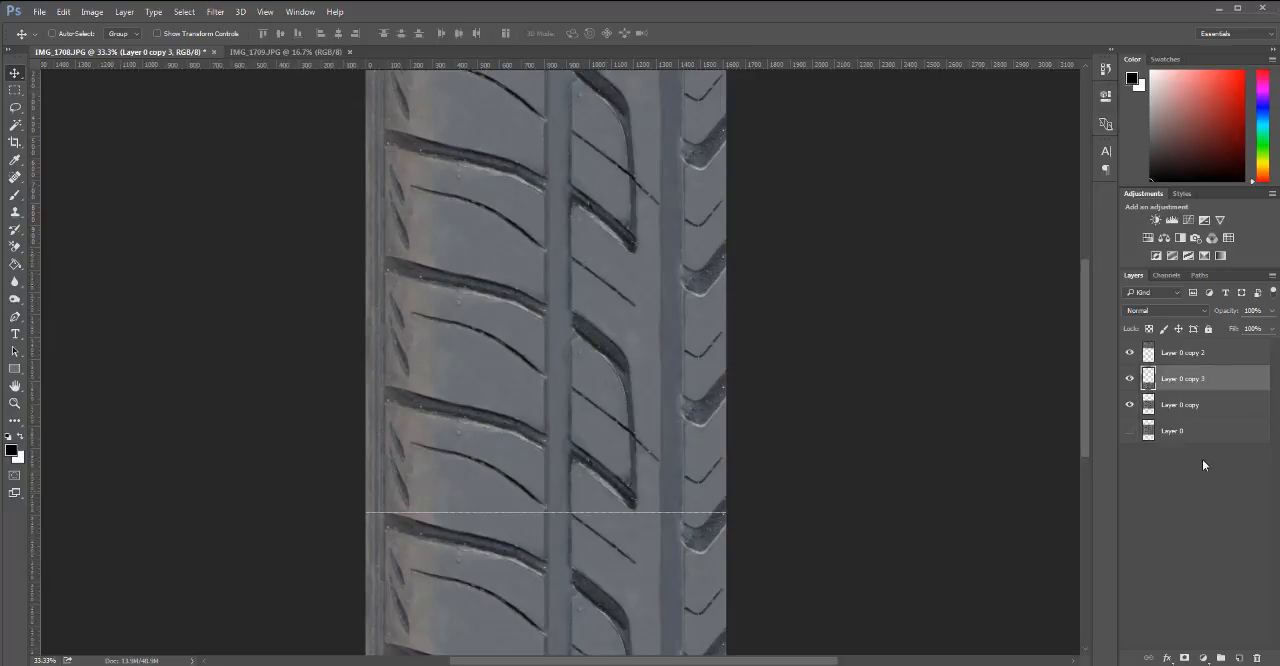
{"action": "left_click", "coordinate": [1184, 408]}
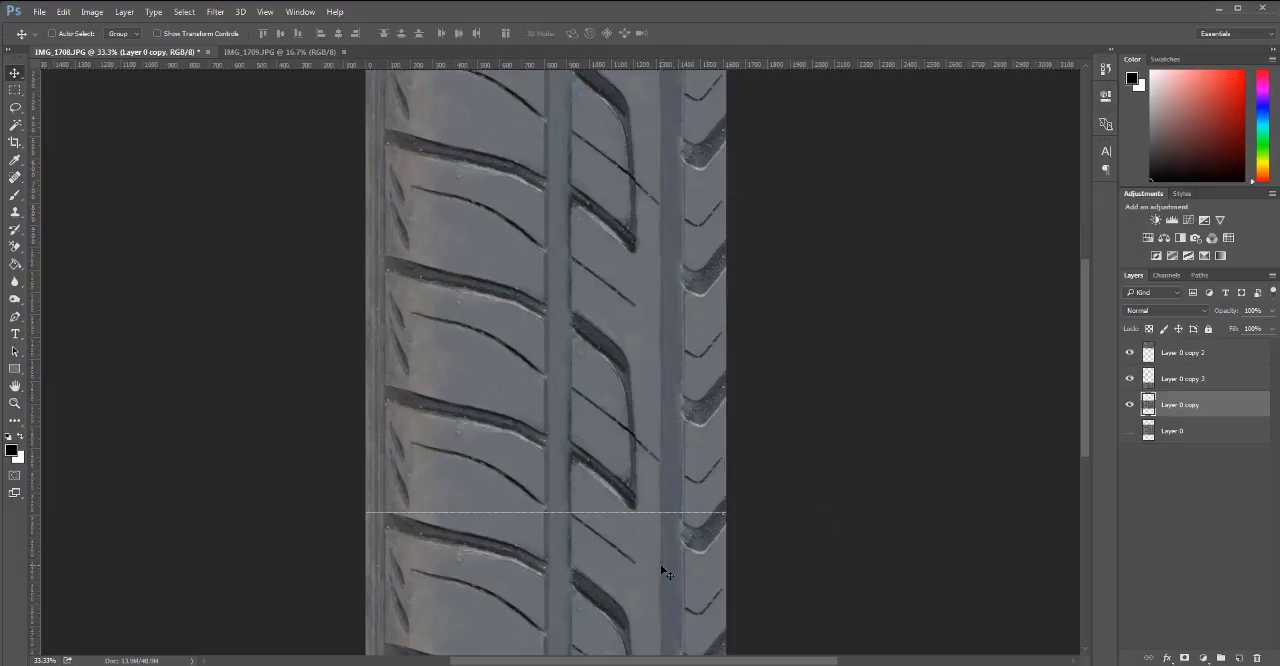
{"action": "key", "text": "ctrl+z"}
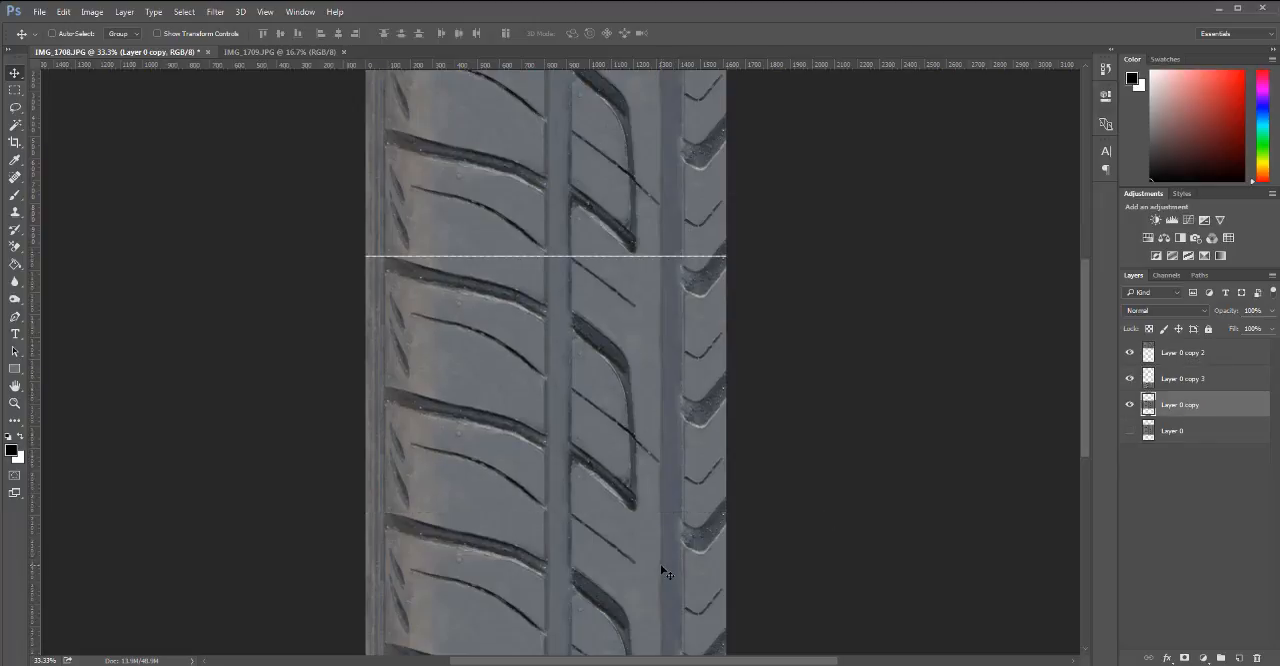
{"action": "key", "text": "ctrl+z"}
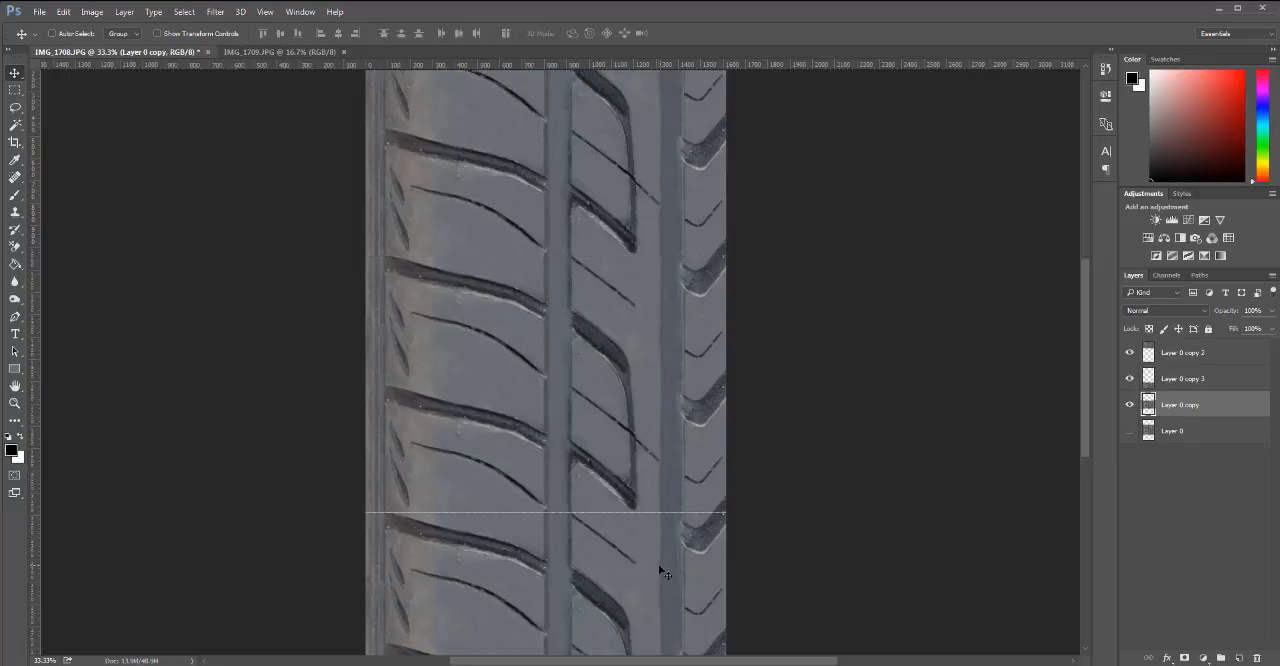
{"action": "left_click", "coordinate": [1207, 382]}
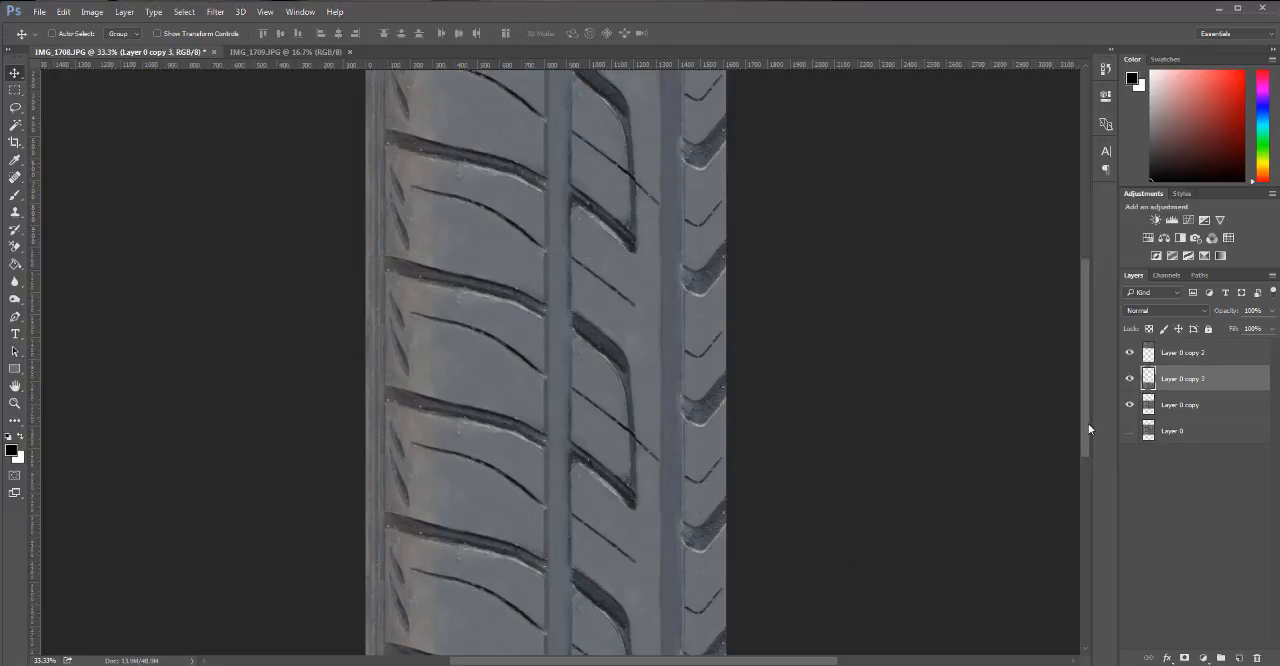
Examine the seams between the stacked tread sections up close for breaks in the repeating groove pattern.
{"action": "key", "text": "ctrl+minus"}
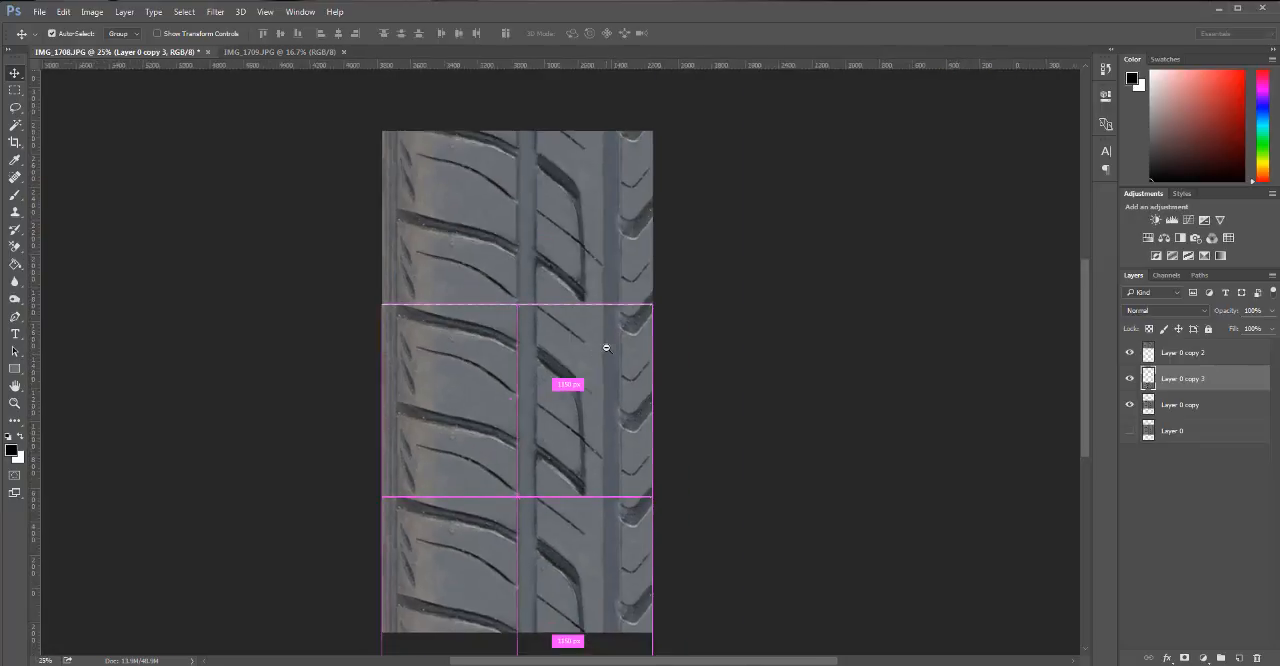
{"action": "scroll", "coordinate": [615, 306], "scroll_direction": "up", "scroll_amount": 2}
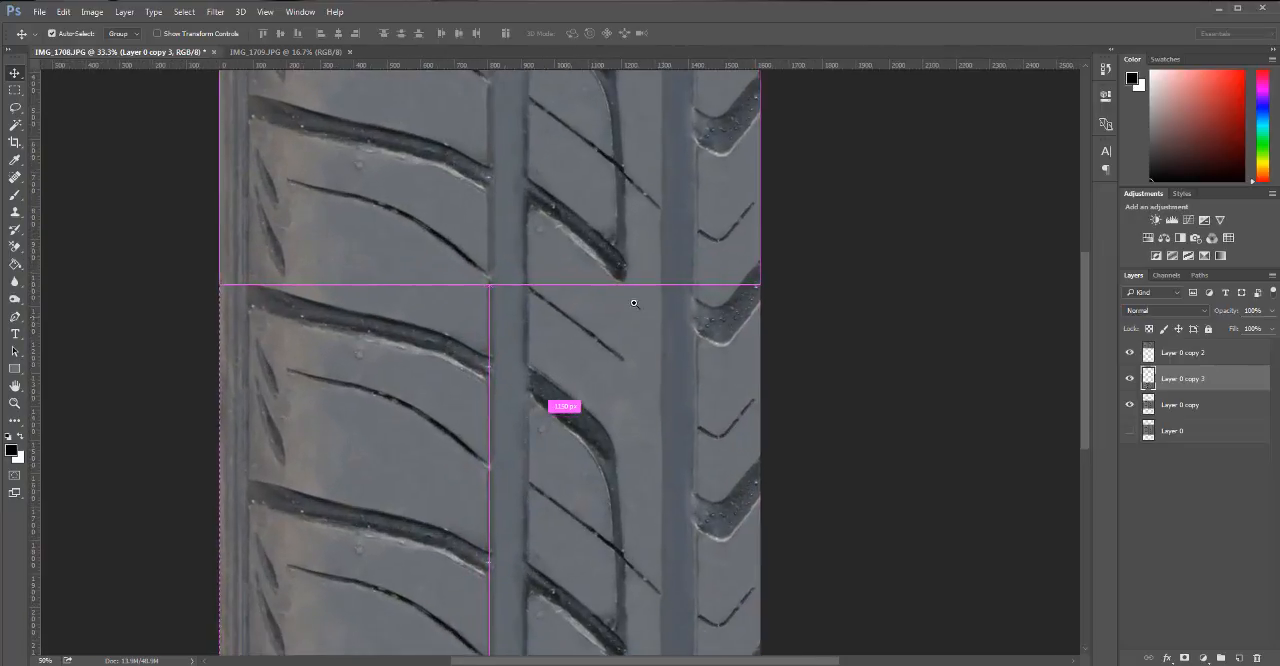
{"action": "key", "text": "ctrl+minus"}
{"action": "key", "text": "ctrl+minus"}
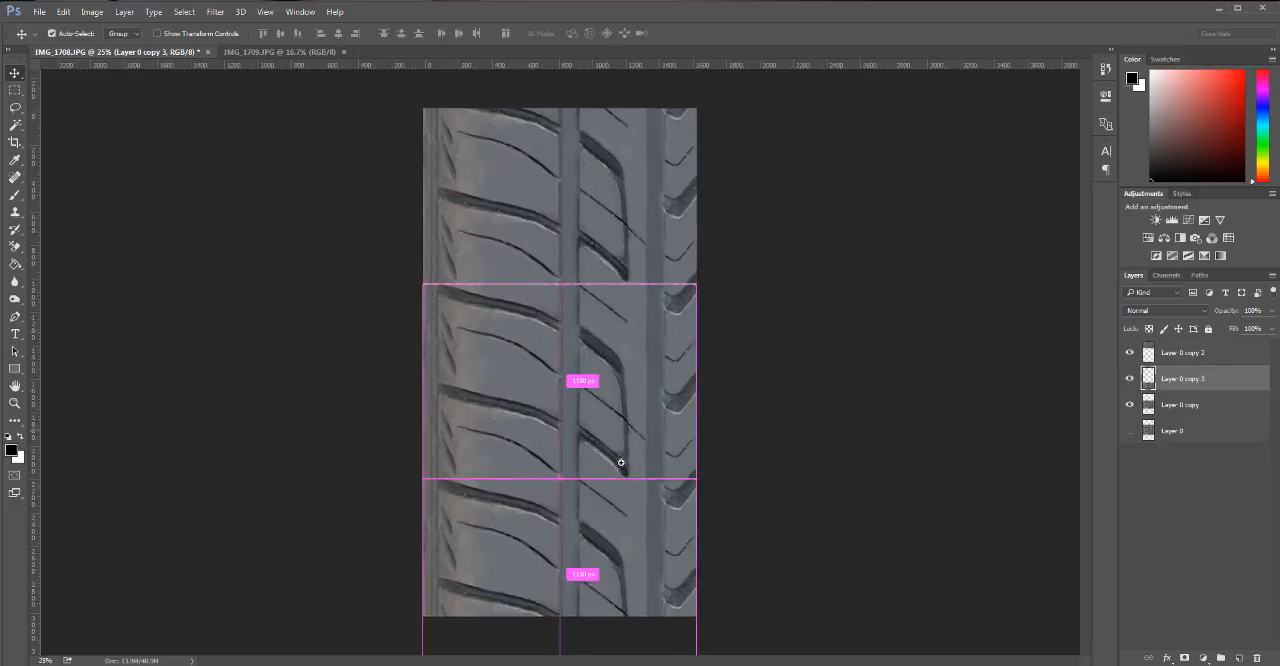
{"action": "left_click", "coordinate": [605, 431]}
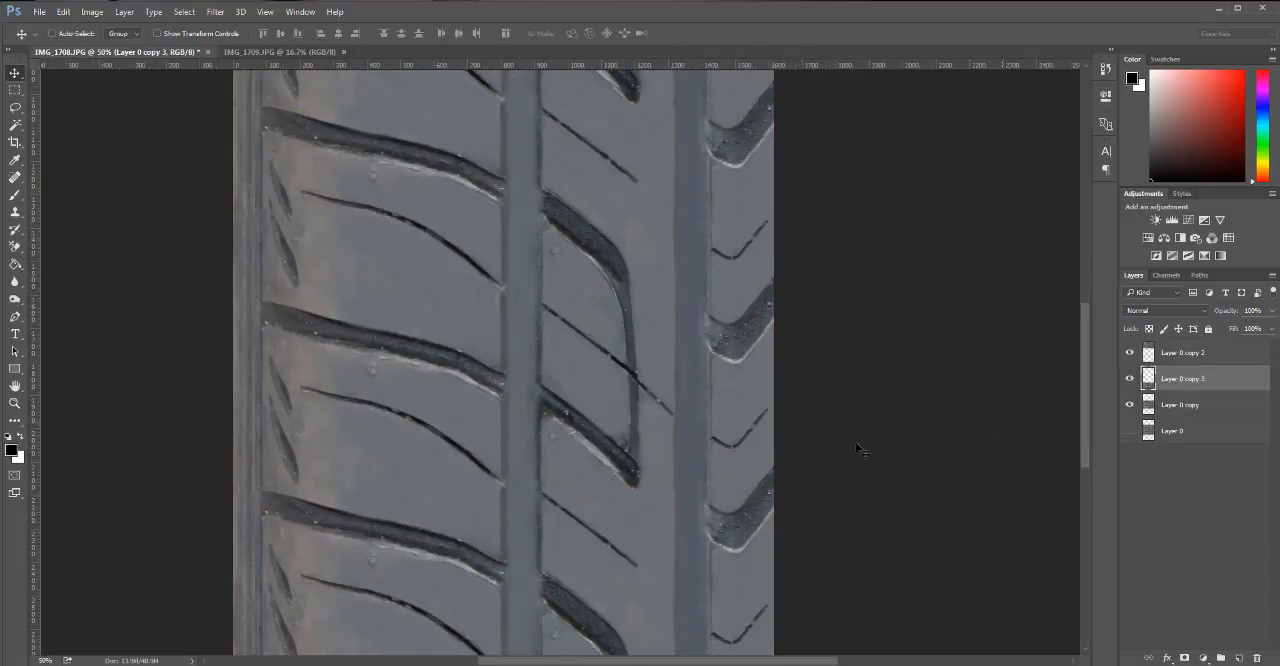
{"action": "key", "text": "s"}
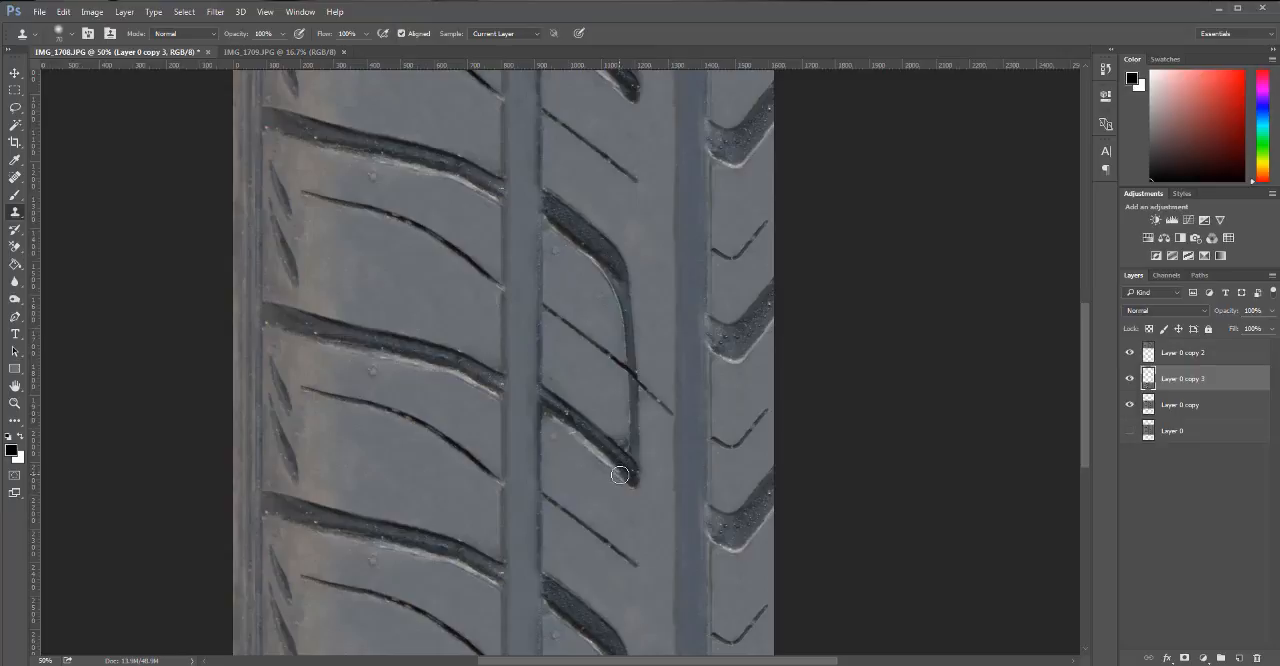
{"action": "left_click", "coordinate": [1184, 407]}
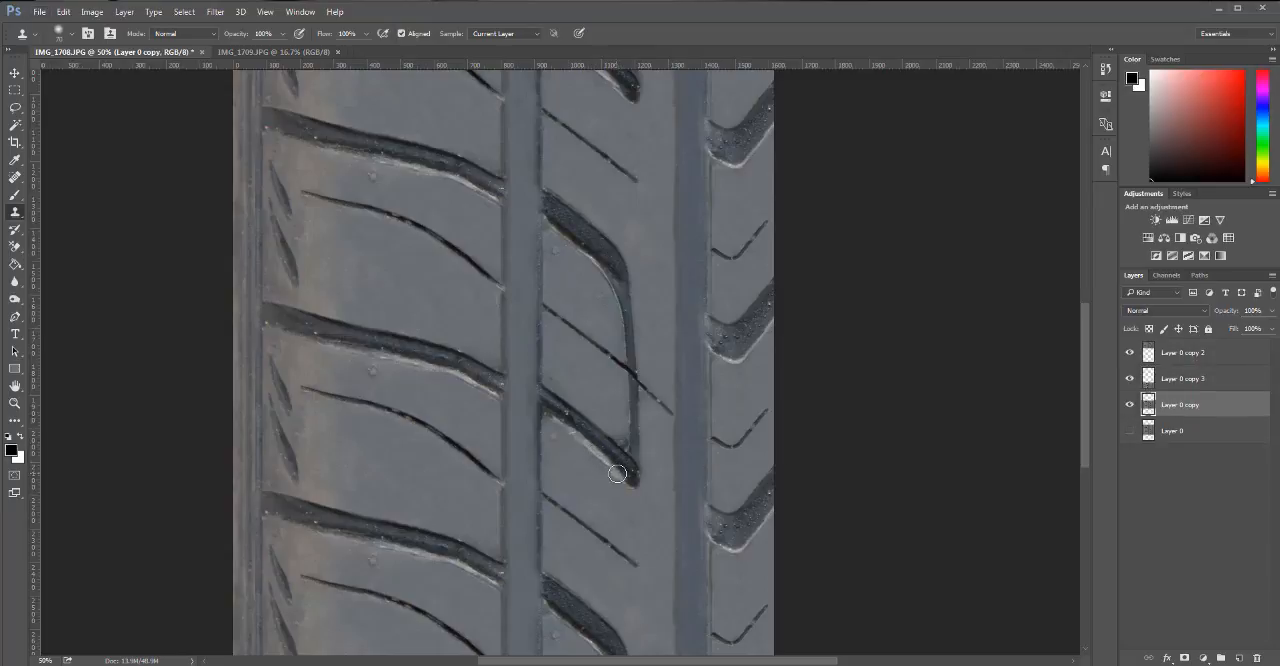
Delete the two duplicate tread layers, Layer 0 copy 2 and Layer 0 copy 3.
{"action": "left_click", "coordinate": [1208, 384]}
{"action": "left_click", "coordinate": [1210, 358], "text": "shift"}
{"action": "left_click_drag", "start_coordinate": [1213, 384], "coordinate": [1257, 658]}
Move the trimmed tread section on Layer 0 copy straight up until it is flush with the canvas's upper edge.
{"action": "left_click", "coordinate": [578, 365], "text": "alt"}
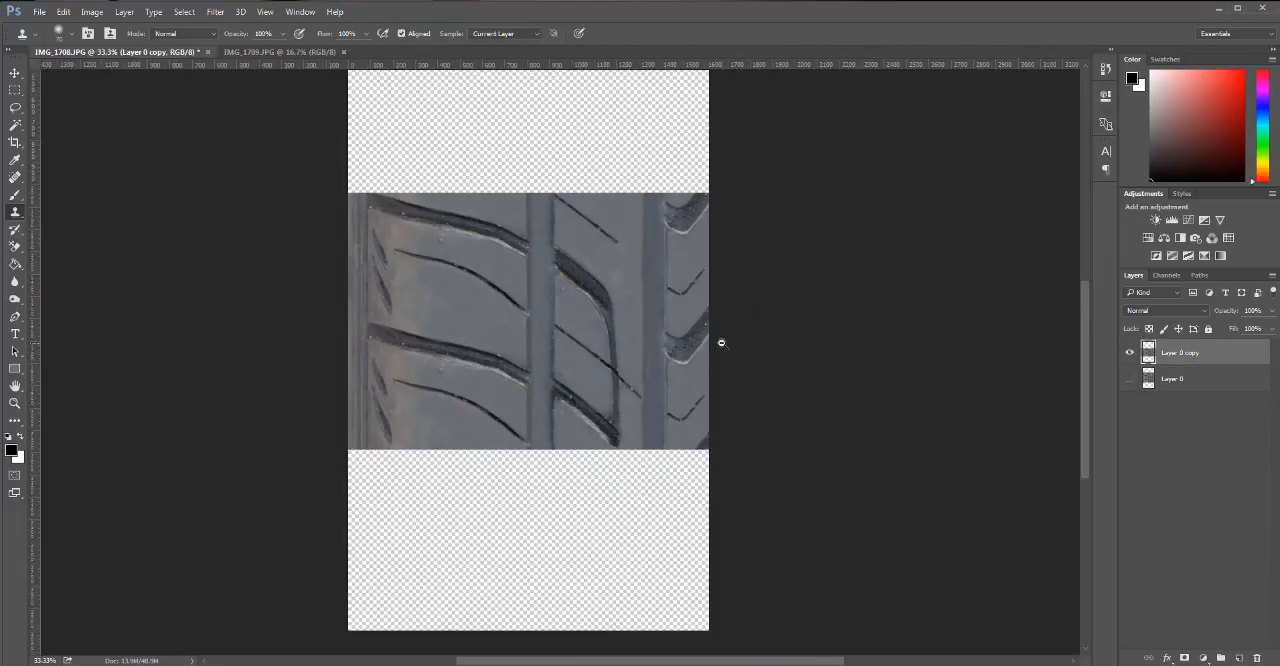
{"action": "left_click", "coordinate": [716, 345], "text": "alt"}
{"action": "key", "text": "v"}
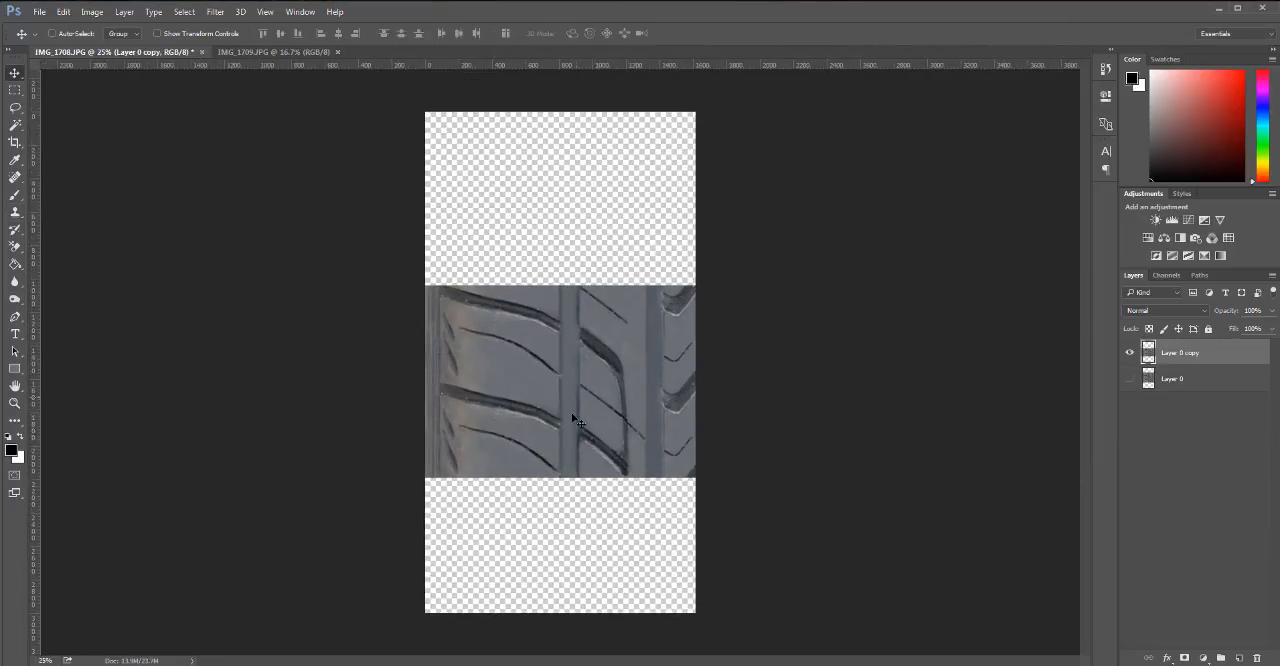
{"action": "left_click_drag", "start_coordinate": [584, 448], "coordinate": [582, 262]}
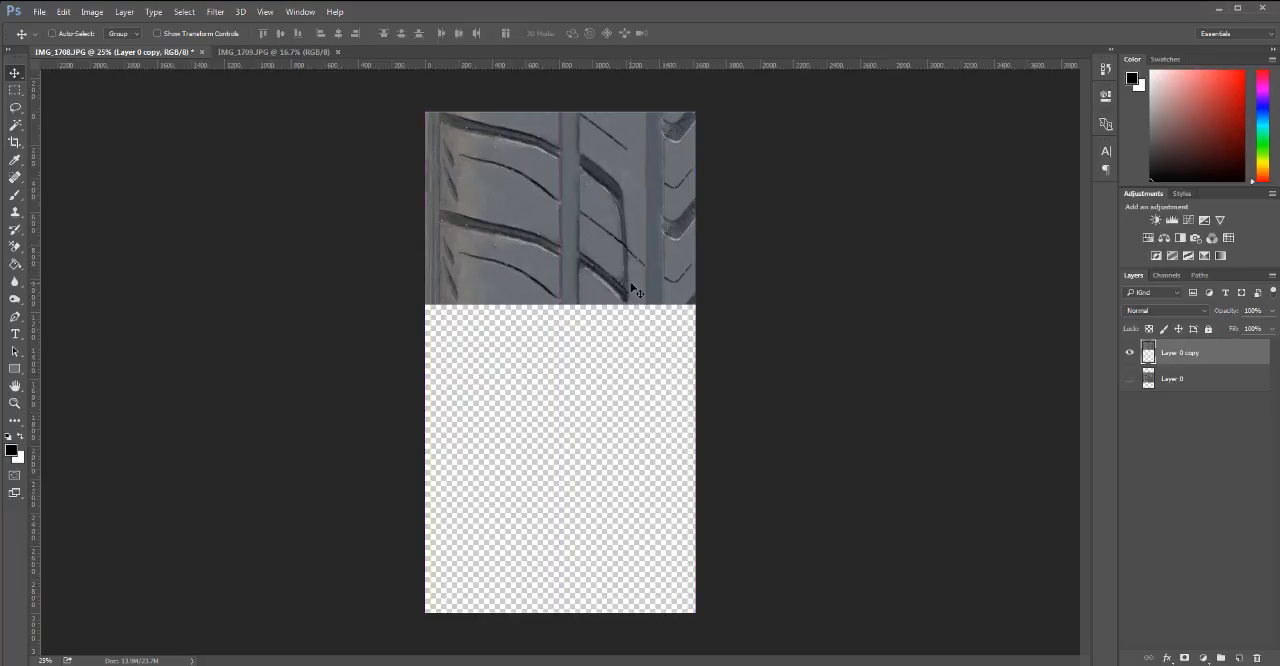
{"action": "key", "text": "Up"}
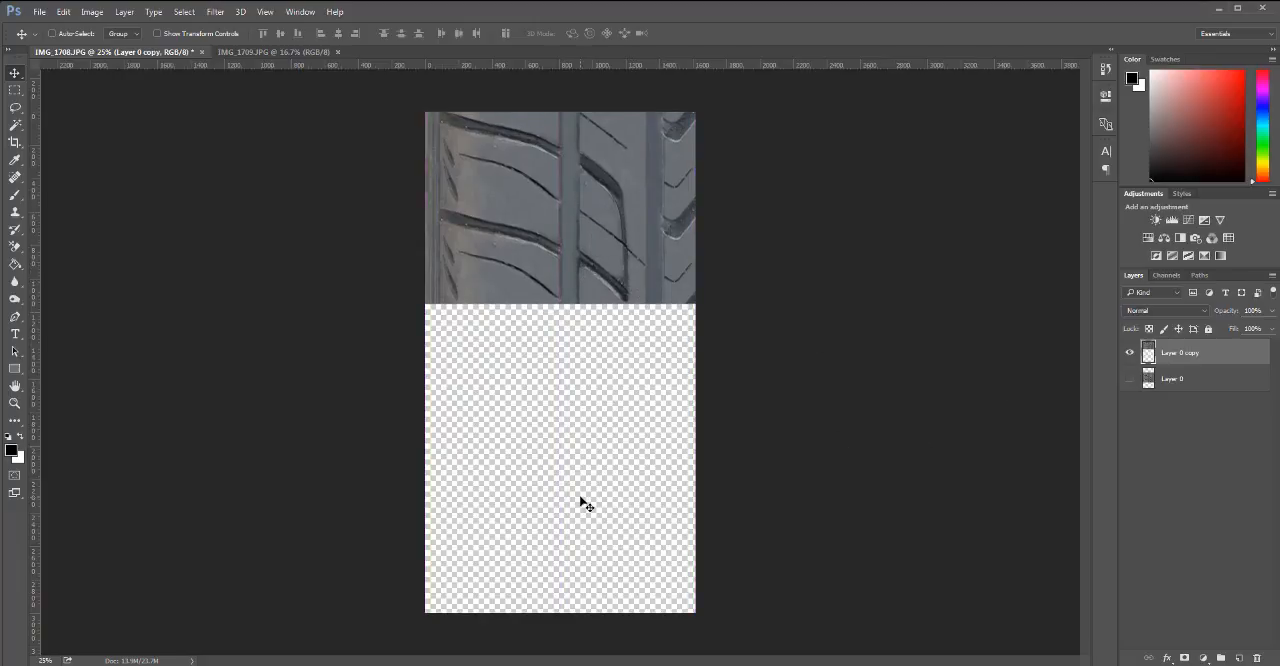
Crop the empty lower part of the canvas away so it ends at the tread section, 1151 px high.
{"action": "key", "text": "c"}
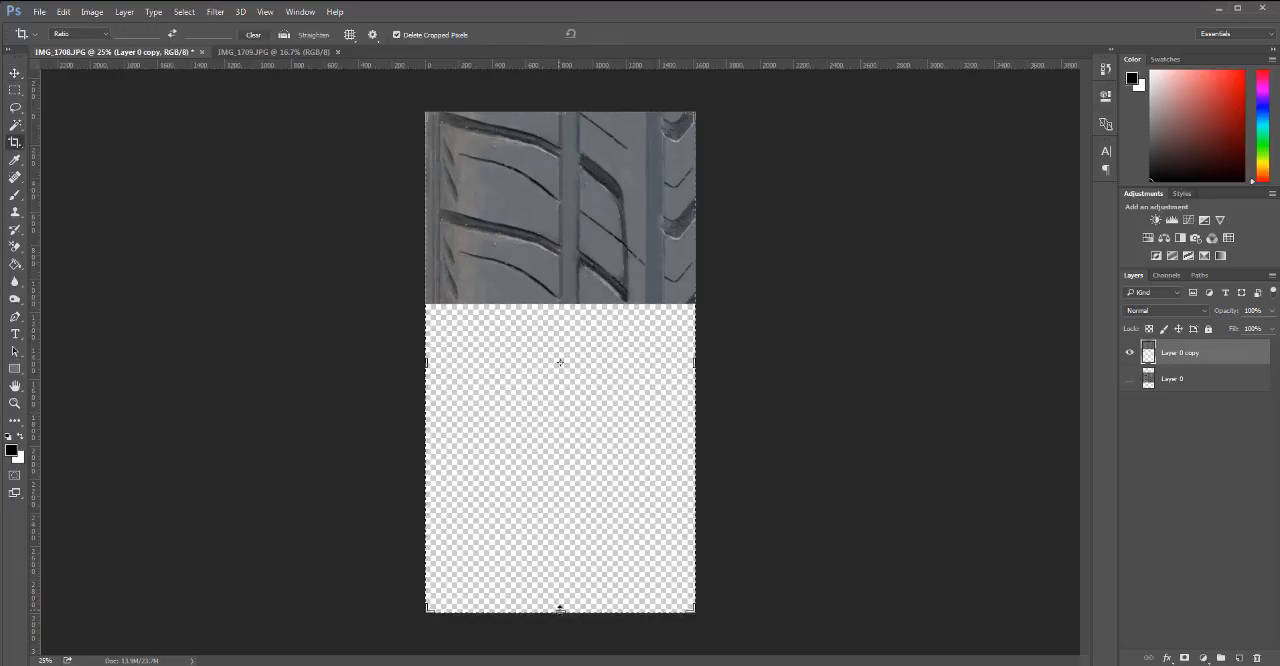
{"action": "left_click_drag", "start_coordinate": [560, 607], "coordinate": [562, 425]}
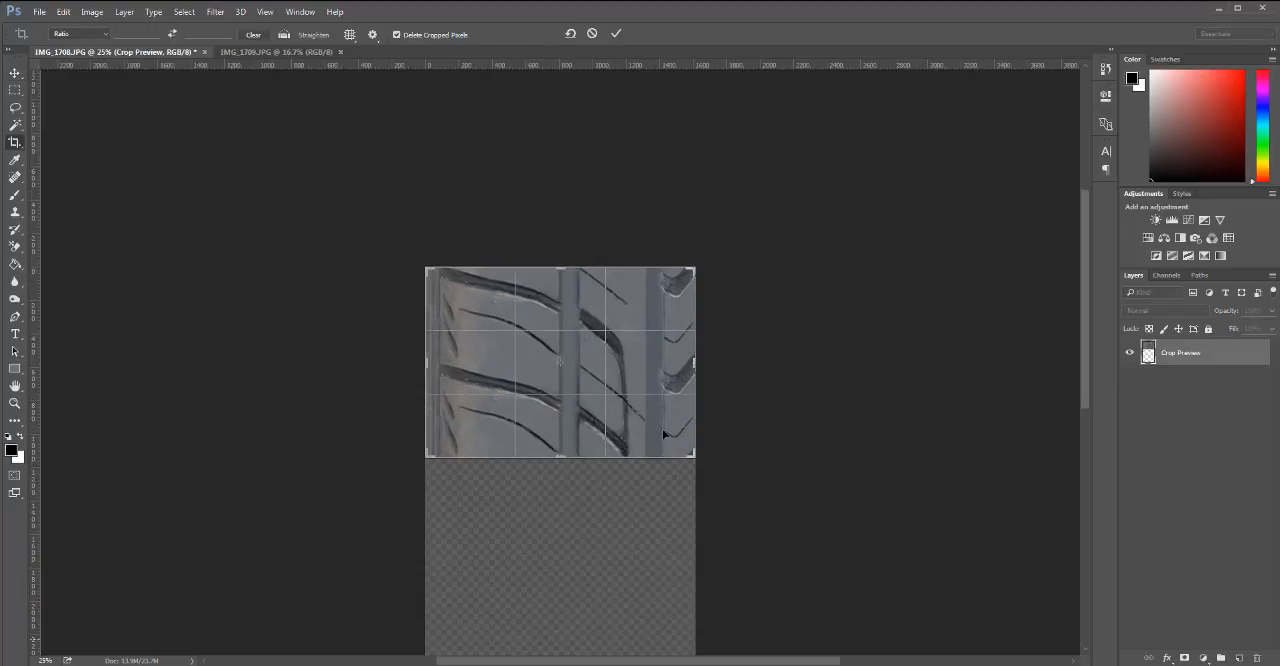
{"action": "key", "text": "ctrl+plus"}
{"action": "key", "text": "ctrl+plus"}
{"action": "key", "text": "ctrl+plus"}
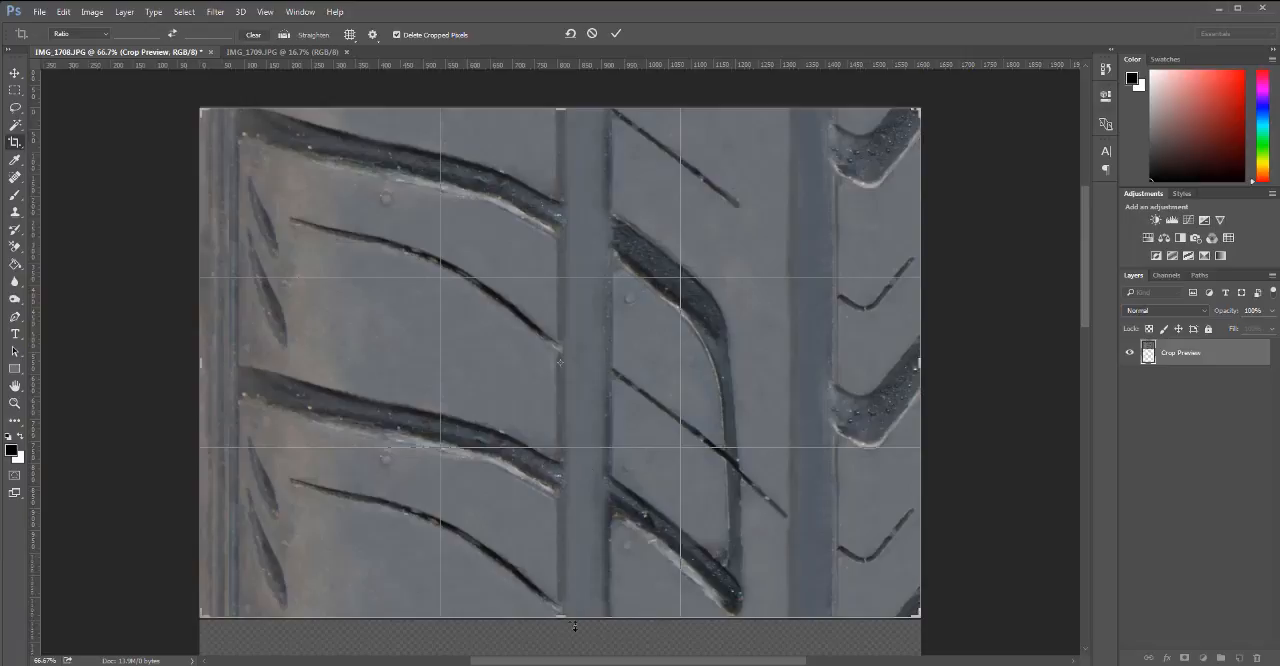
{"action": "mouse_move", "coordinate": [574, 626]}
{"action": "left_mouse_down"}
{"action": "mouse_move", "coordinate": [560, 638]}
{"action": "mouse_move", "coordinate": [560, 620]}
{"action": "left_mouse_up"}
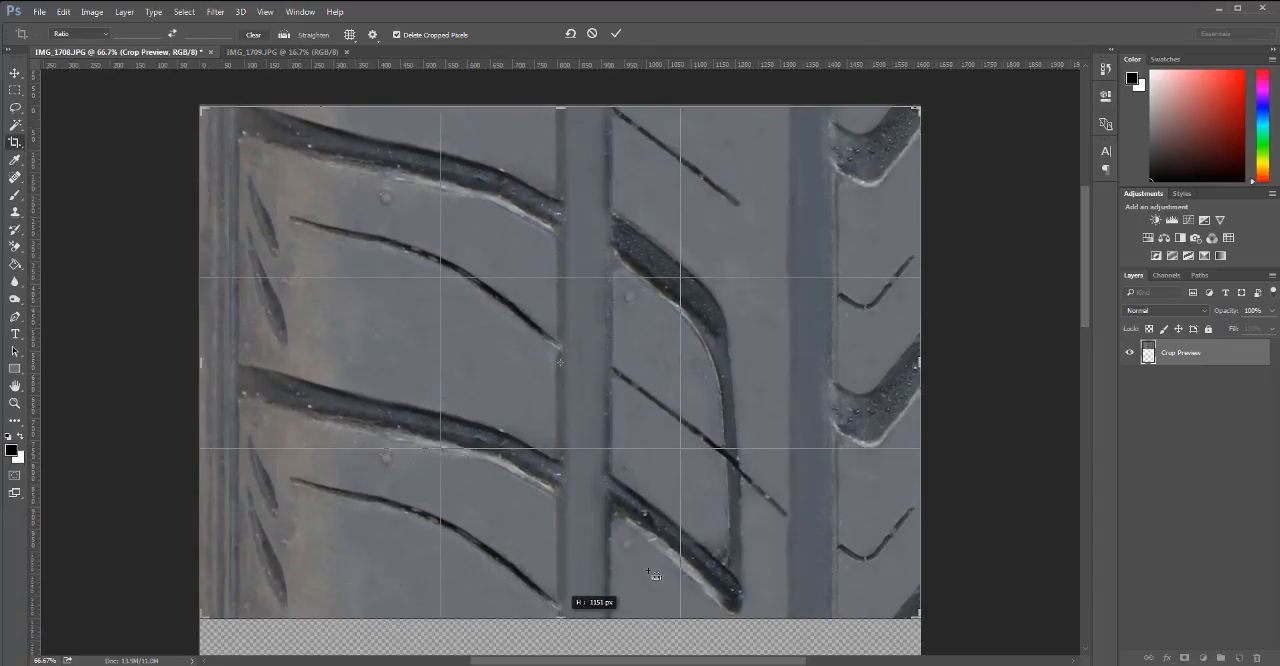
{"action": "left_click_drag", "start_coordinate": [648, 572], "coordinate": [648, 572]}
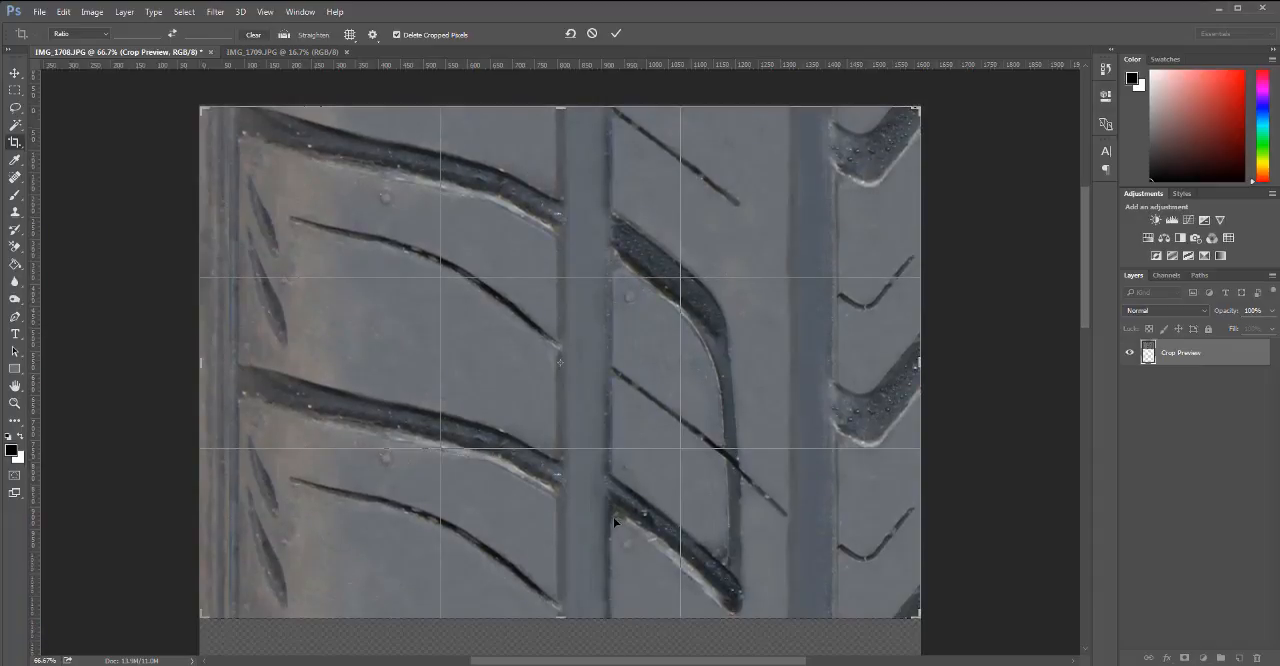
{"action": "key", "text": "Return"}
{"action": "key", "text": "ctrl+j"}
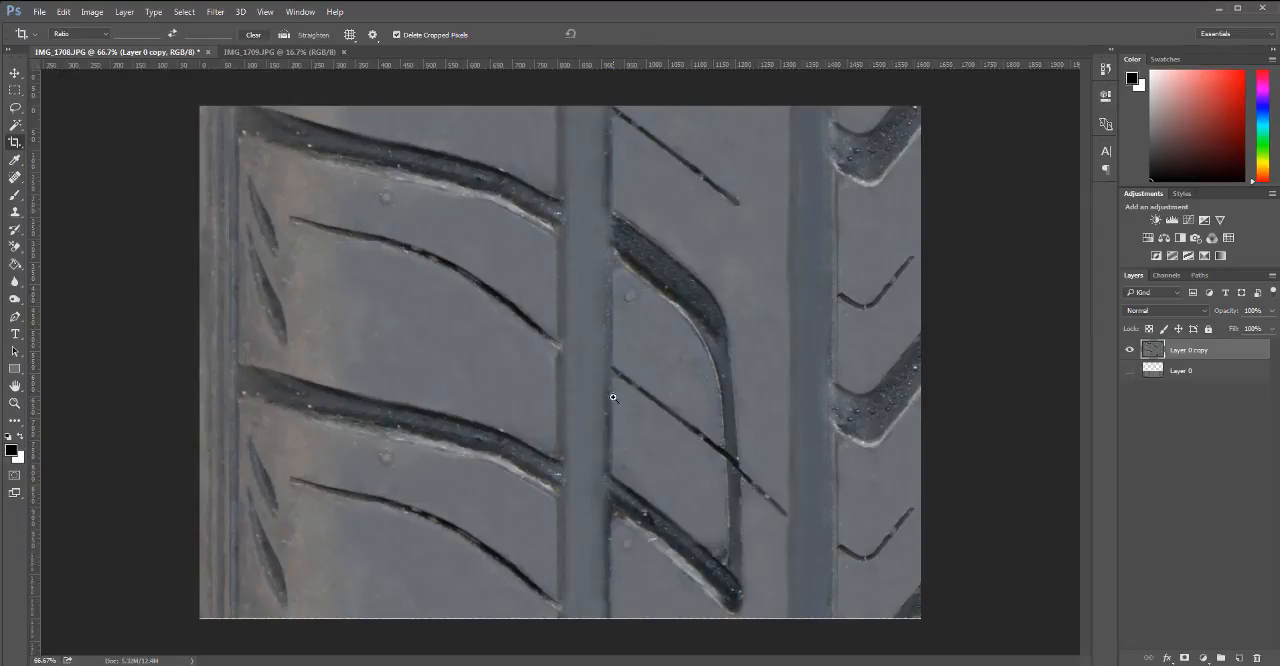
Examine the cropped tread image and its lower edge at different magnifications.
{"action": "key", "text": "ctrl+minus"}
{"action": "key", "text": "ctrl+minus"}
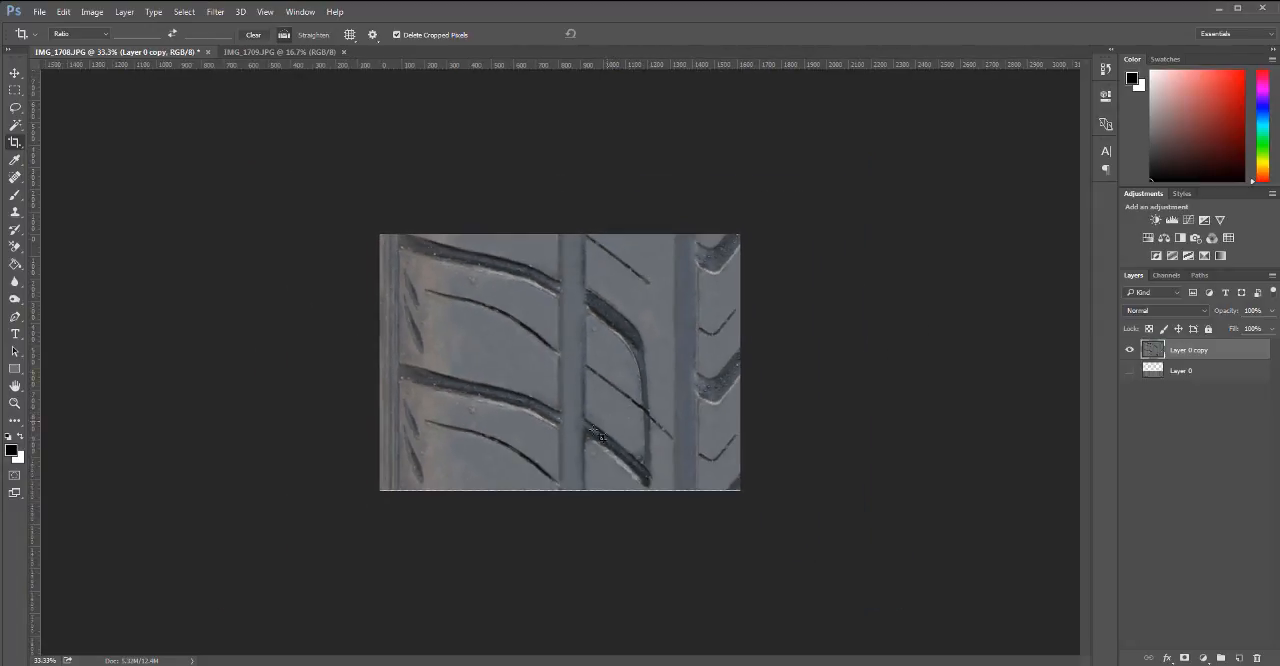
{"action": "key", "text": "ctrl+plus"}
{"action": "key", "text": "ctrl+plus"}
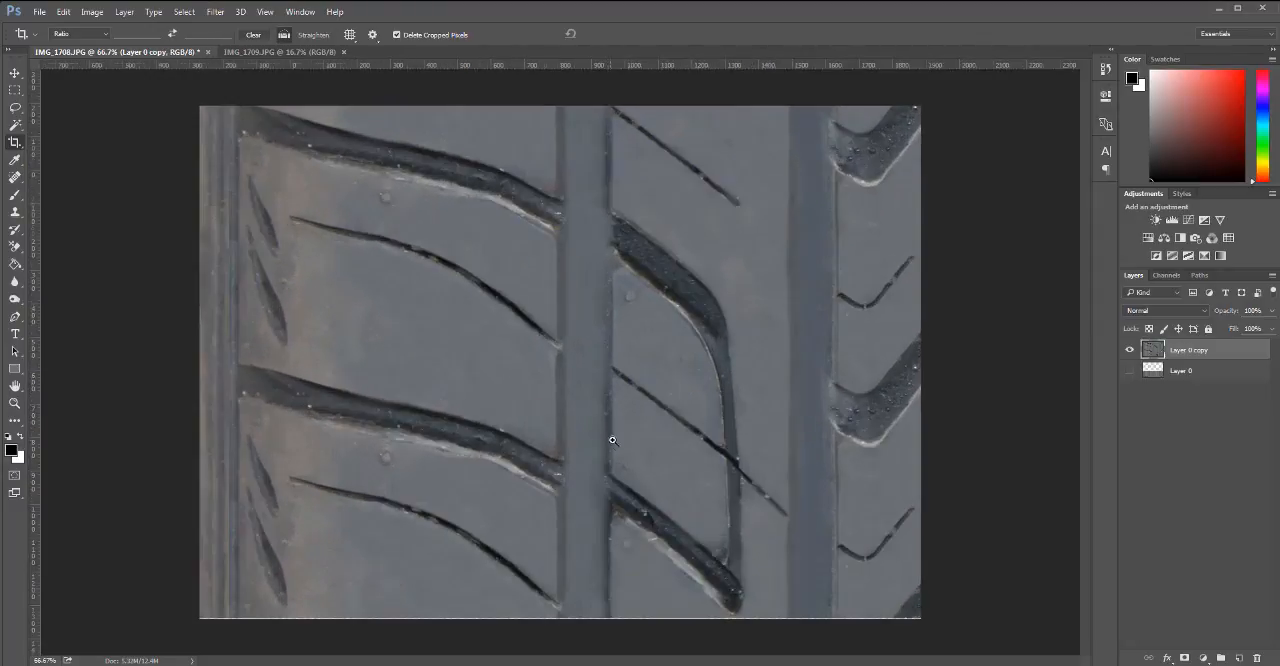
{"action": "key", "text": "ctrl+minus"}
{"action": "key", "text": "ctrl+minus"}
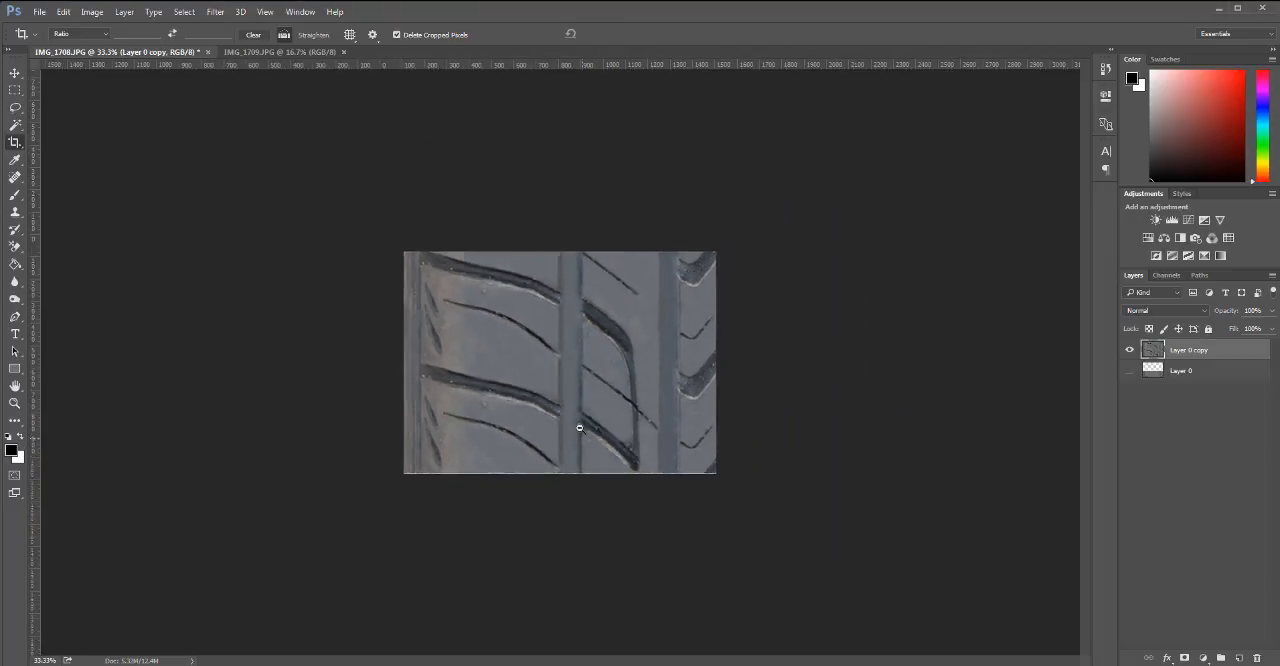
{"action": "key", "text": "ctrl+plus"}
{"action": "key", "text": "ctrl+plus"}
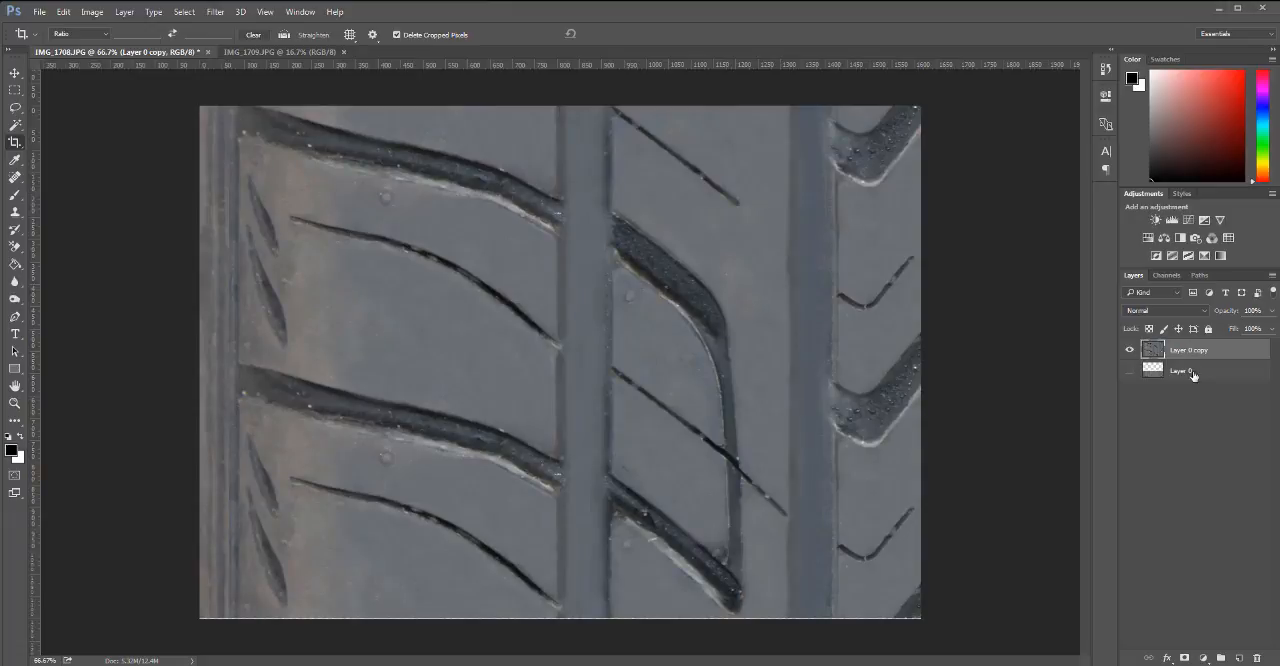
Delete the hidden Layer 0 and place a duplicate of the tread layer straight below the canvas's lower edge.
{"action": "left_click_drag", "start_coordinate": [1245, 362], "coordinate": [1257, 657]}
{"action": "key", "text": "v"}
{"action": "left_click_drag", "start_coordinate": [571, 188], "coordinate": [578, 530]}
{"action": "key", "text": "ctrl+z"}
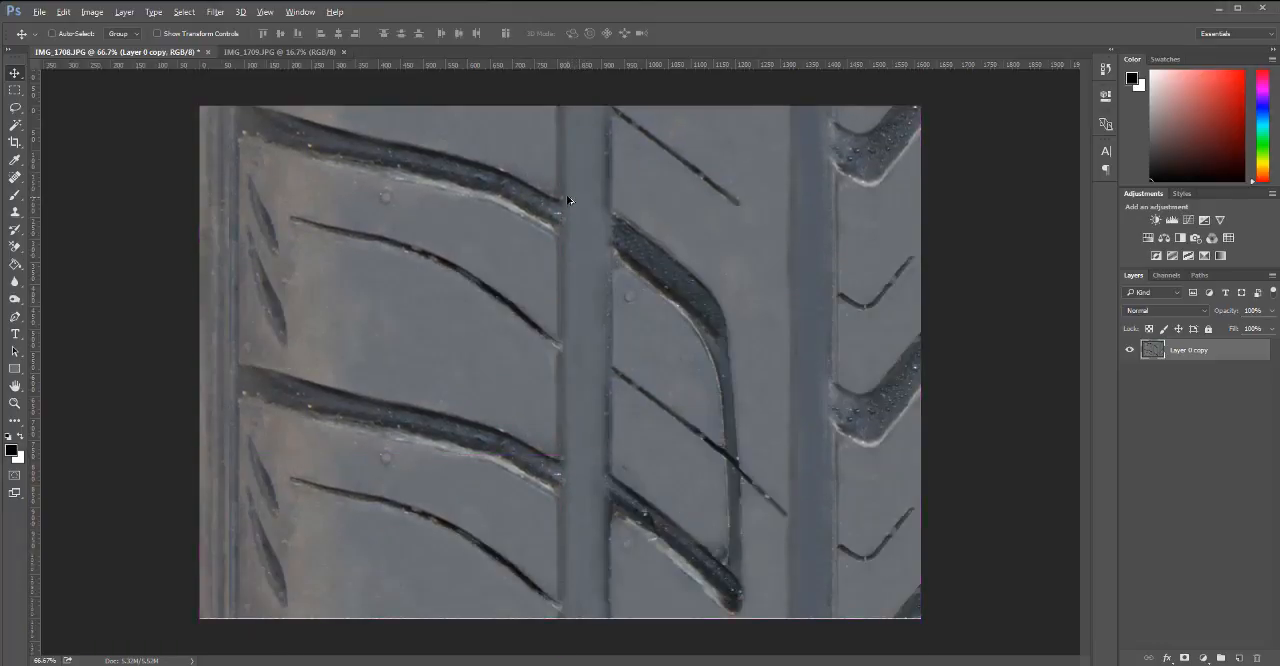
{"action": "left_click_drag", "start_coordinate": [566, 194], "coordinate": [546, 614]}
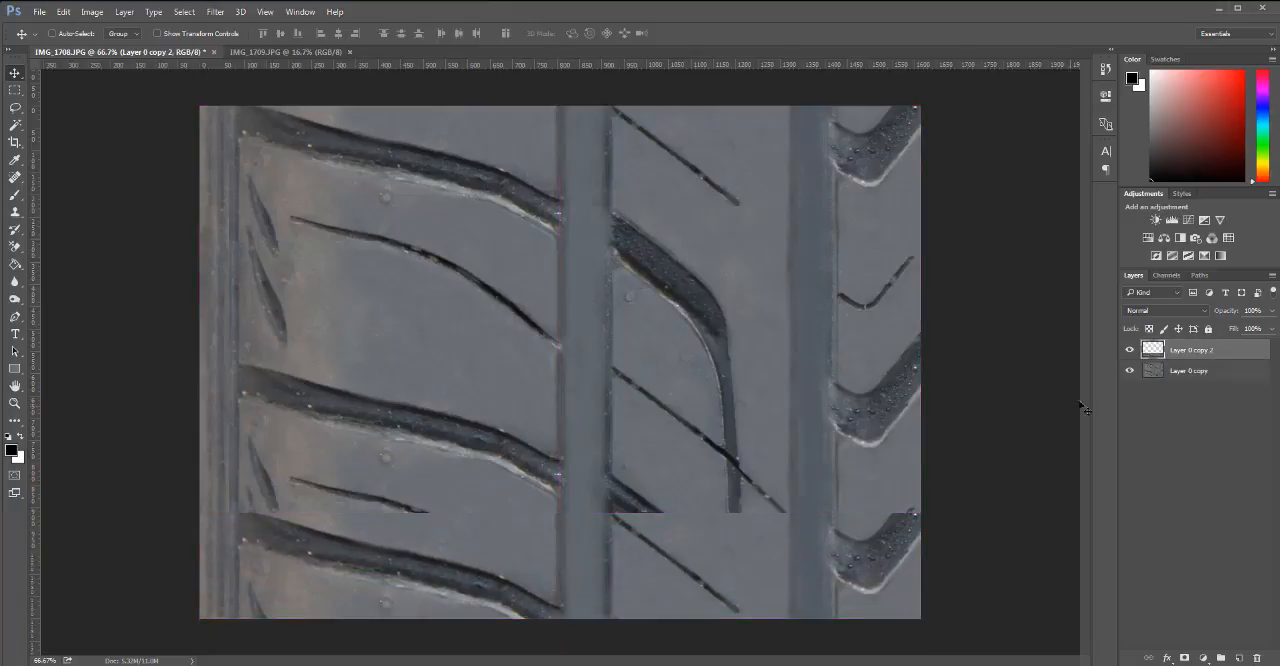
{"action": "left_click_drag", "start_coordinate": [678, 537], "coordinate": [657, 634]}
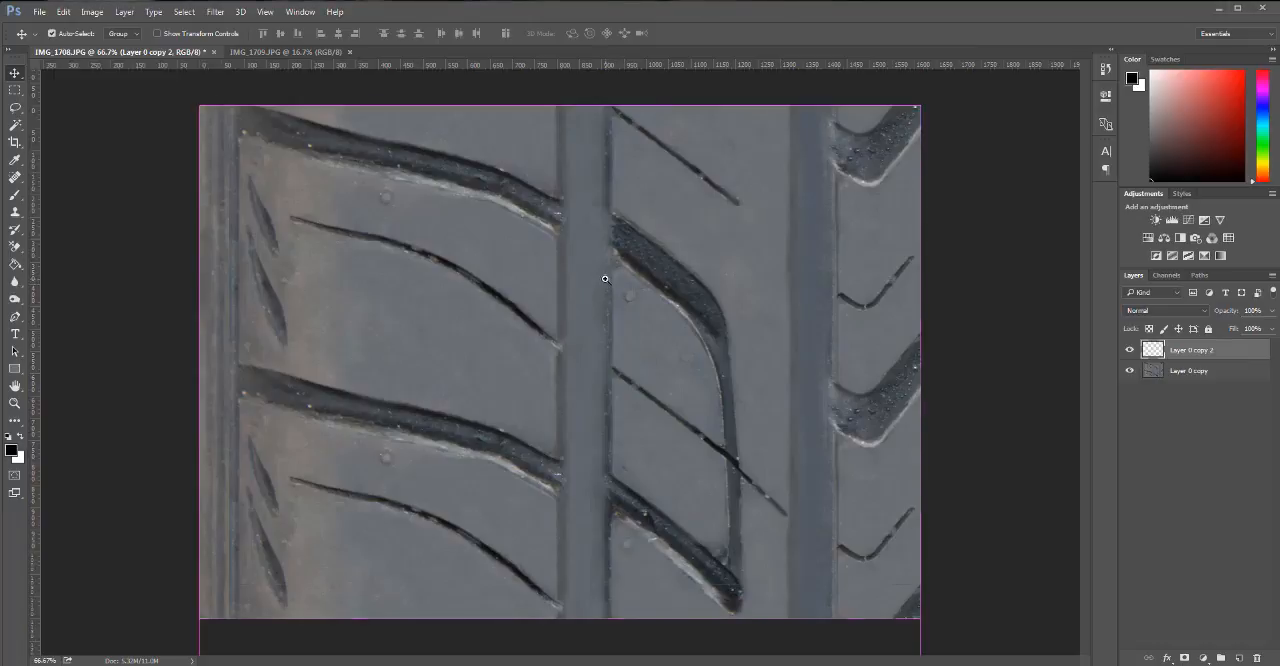
{"action": "left_click", "coordinate": [605, 284], "text": "ctrl+alt"}
{"action": "left_click", "coordinate": [600, 292], "text": "ctrl+alt"}
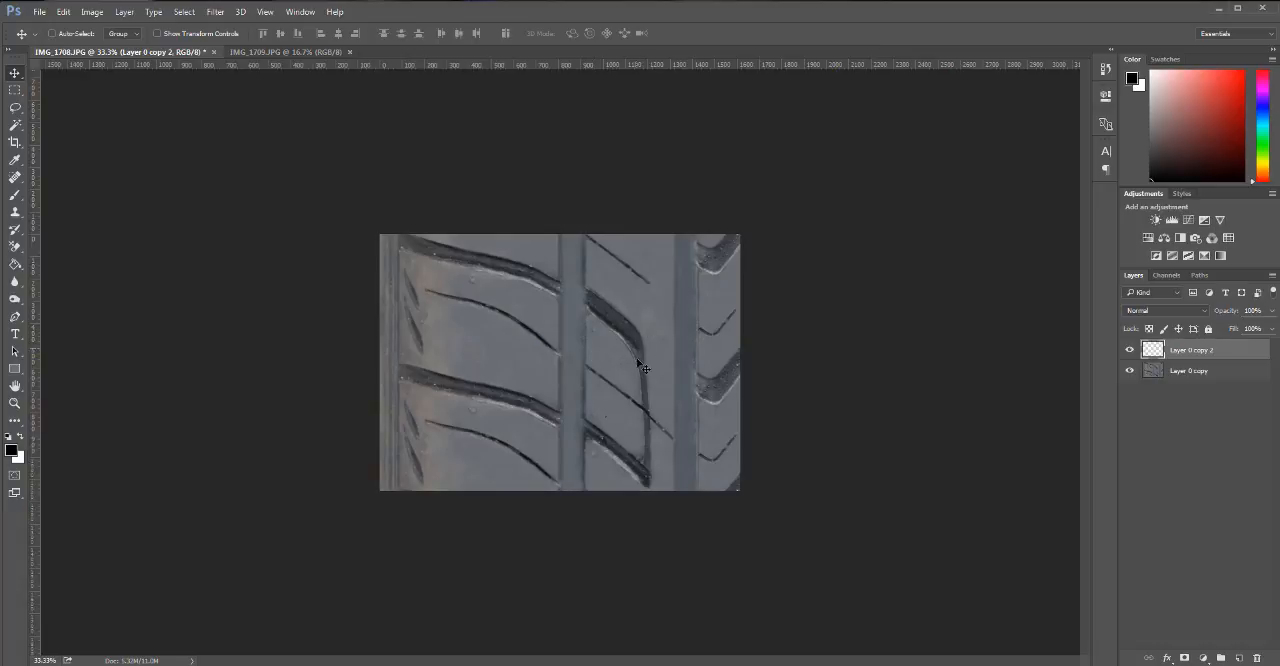
{"action": "key", "text": "c"}
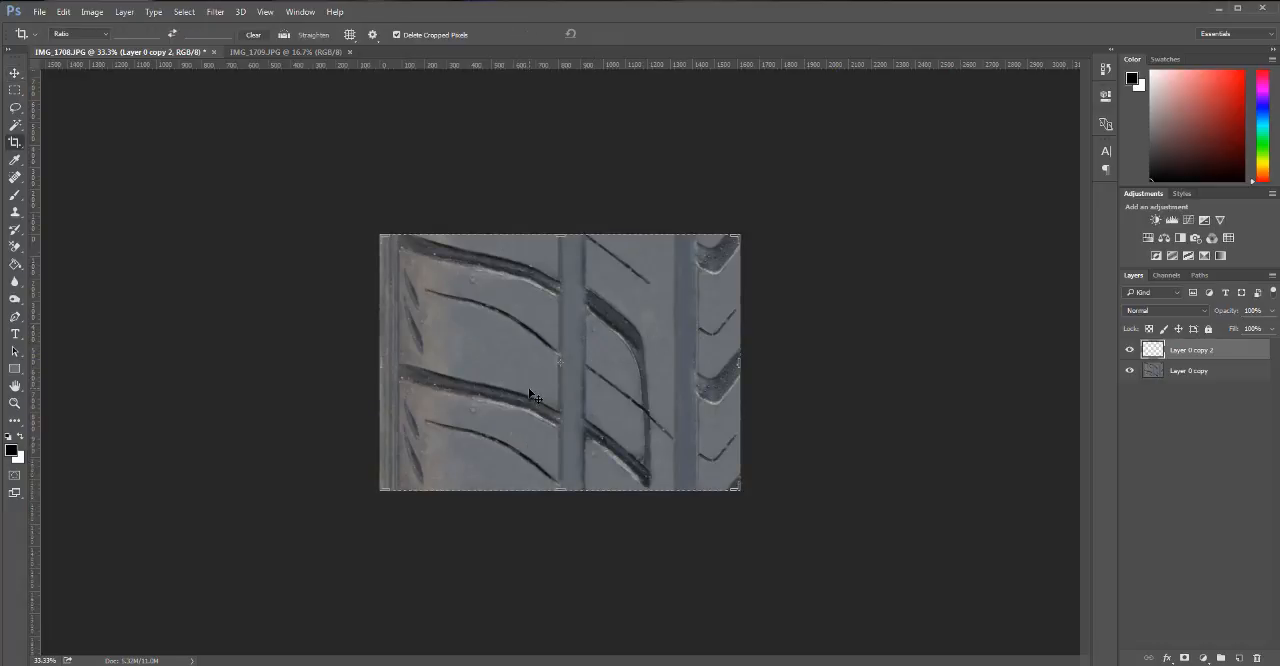
{"action": "key", "text": "Return"}
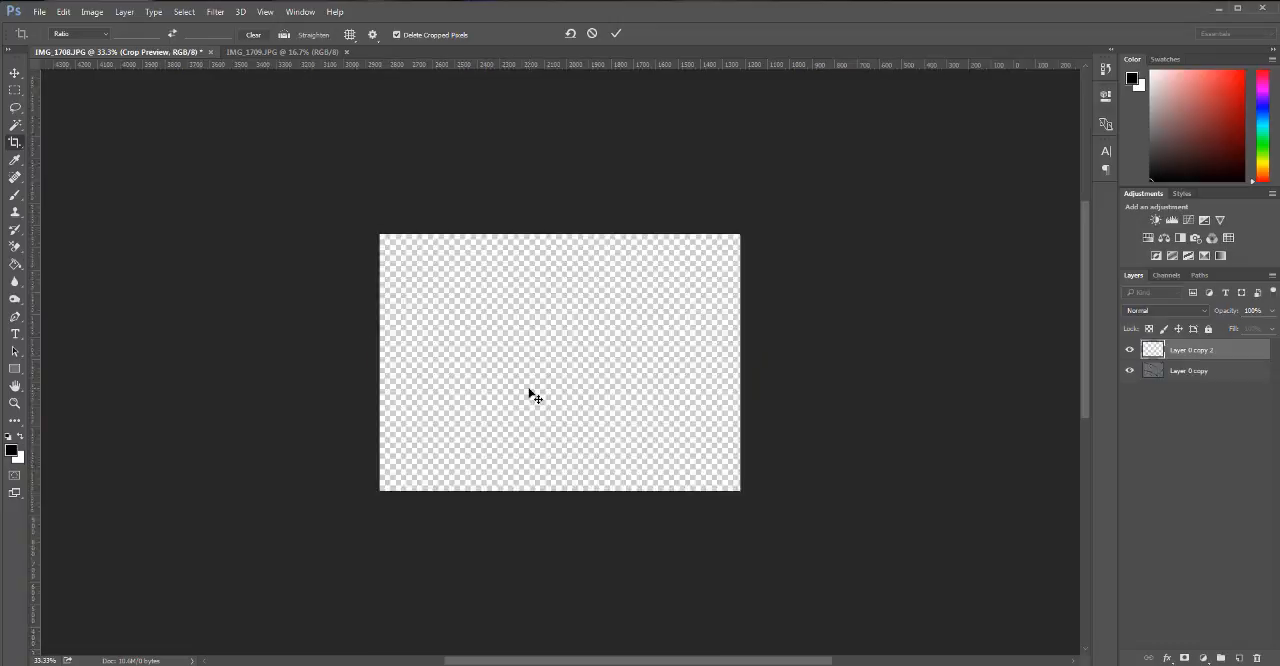
{"action": "key", "text": "Return"}
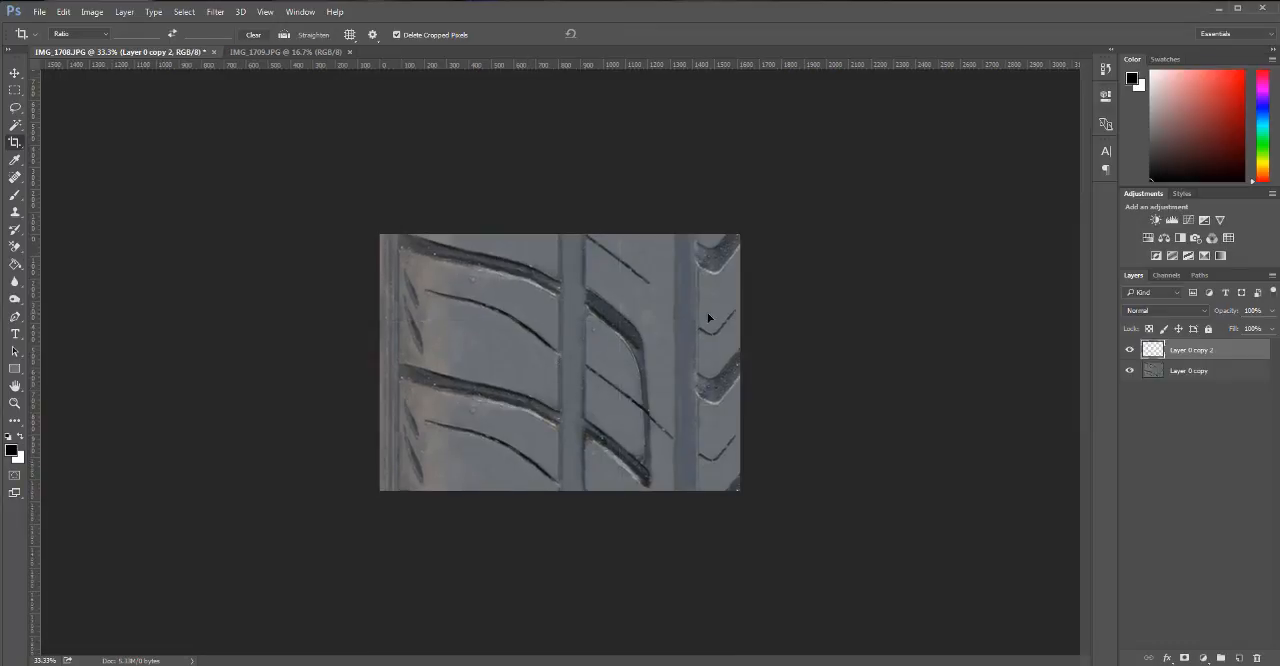
{"action": "key", "text": "h"}
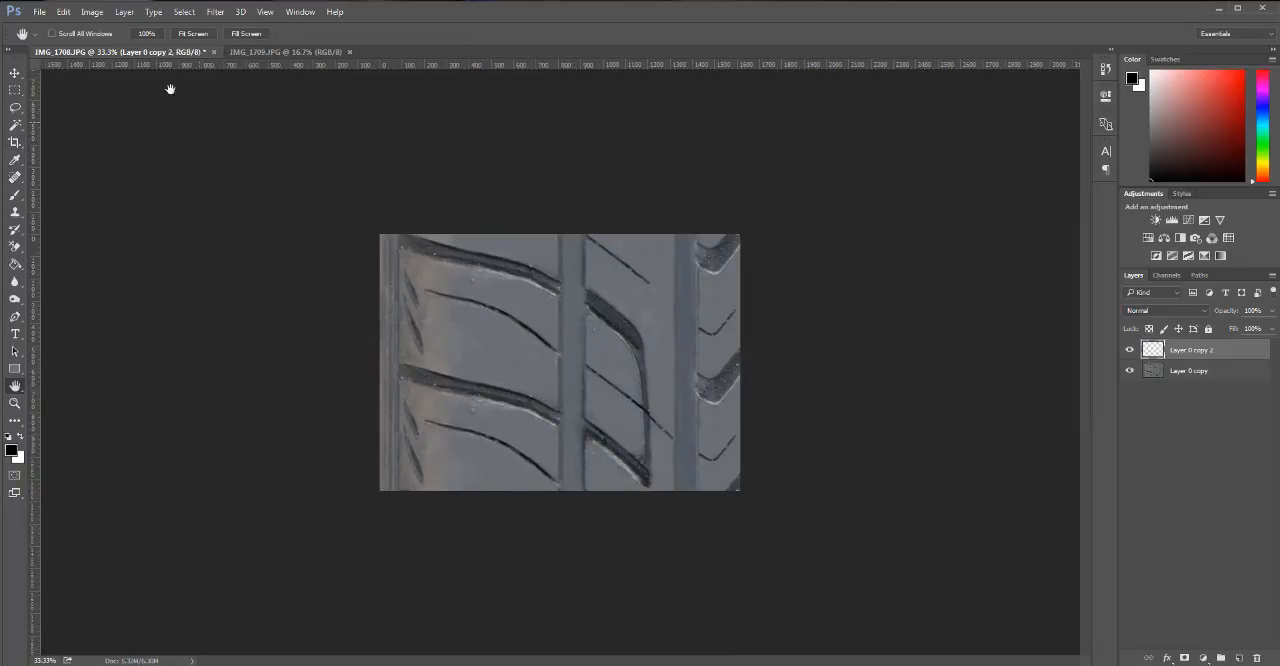
Set the canvas height to 3000 pixels and merge Layer 0 copy 2 into Layer 0 copy.
{"action": "left_click", "coordinate": [92, 11]}
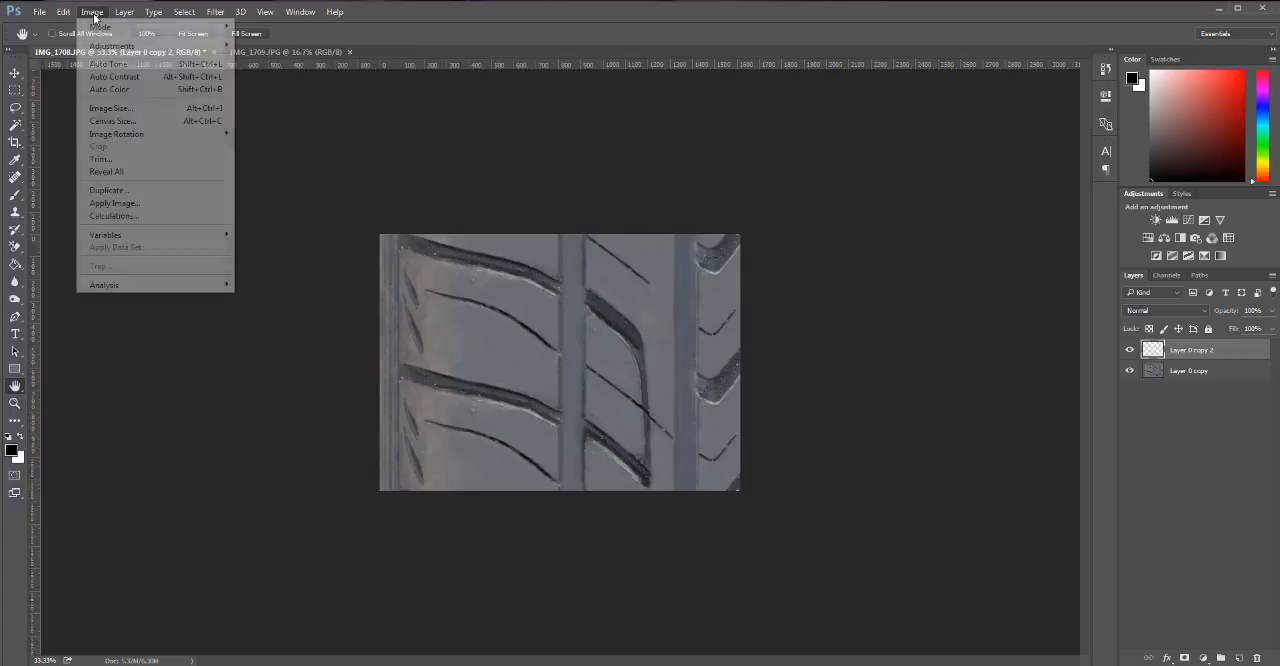
{"action": "left_click", "coordinate": [112, 120]}
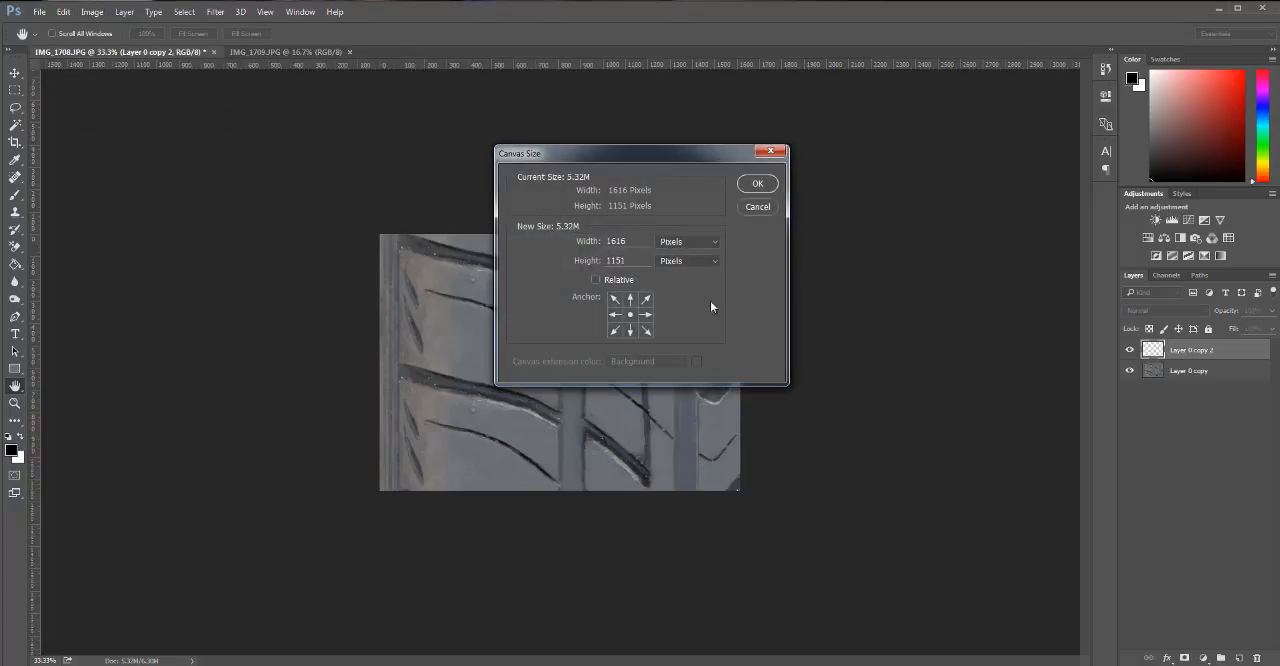
{"action": "double_click", "coordinate": [614, 260]}
{"action": "type", "text": "3000"}
{"action": "key", "text": "Return"}
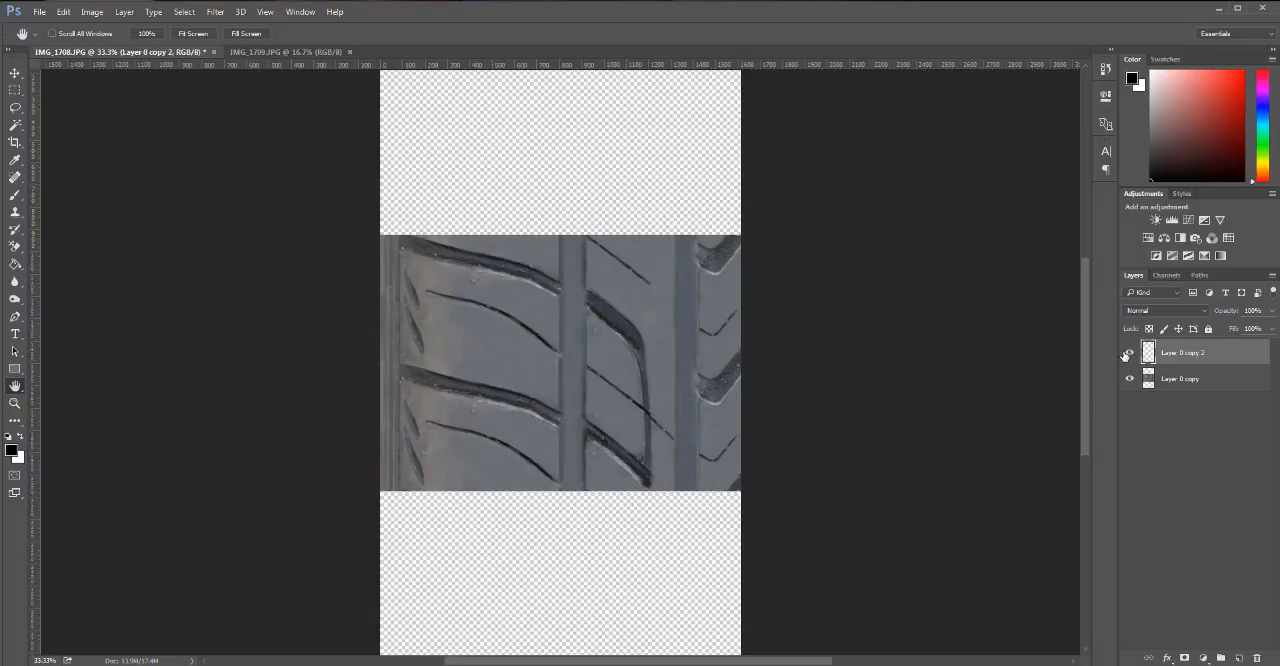
{"action": "mouse_move", "coordinate": [1195, 356]}
{"action": "left_mouse_down"}
{"action": "mouse_move", "coordinate": [1234, 605]}
{"action": "mouse_move", "coordinate": [1255, 654]}
{"action": "mouse_move", "coordinate": [1205, 360]}
{"action": "left_mouse_up"}
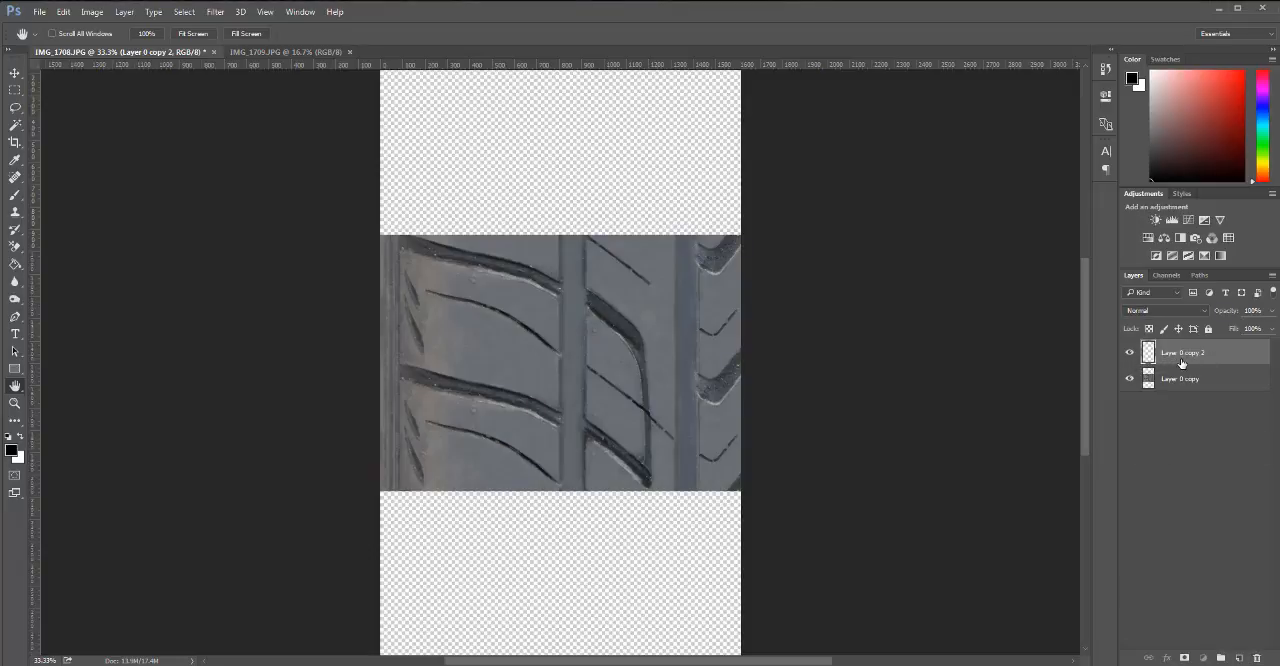
{"action": "key", "text": "ctrl+e"}
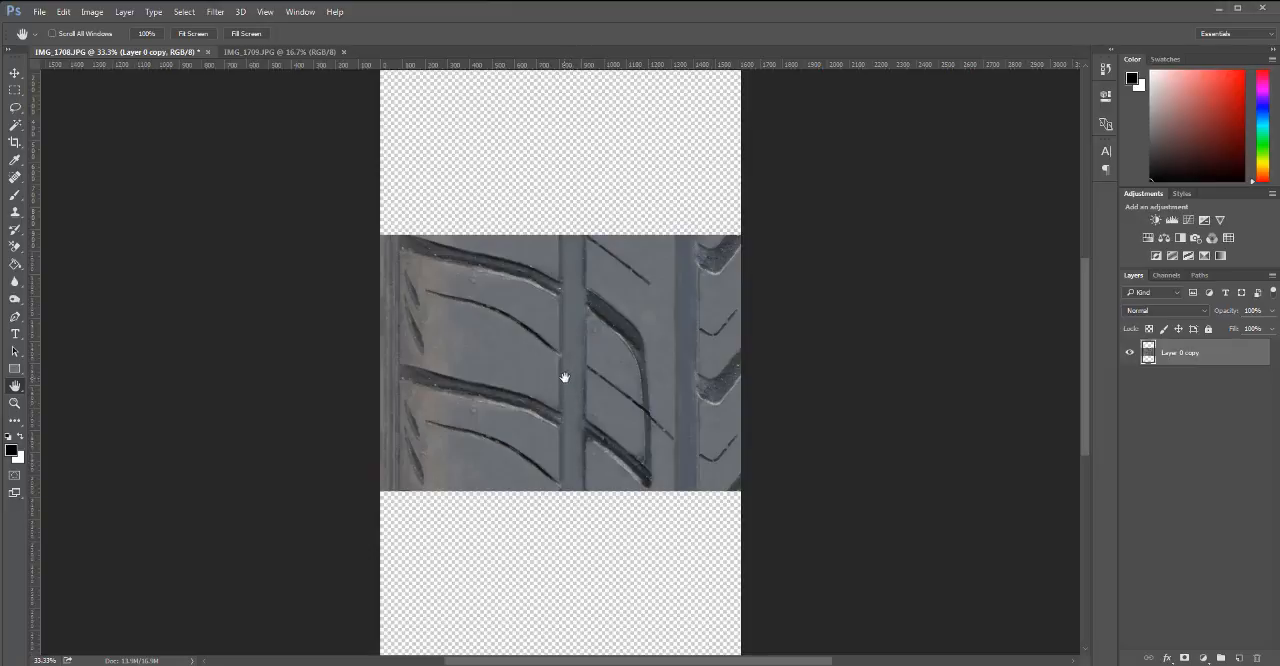
Stack one duplicate of the tread section directly below the original and another directly above it.
{"action": "key", "text": "v"}
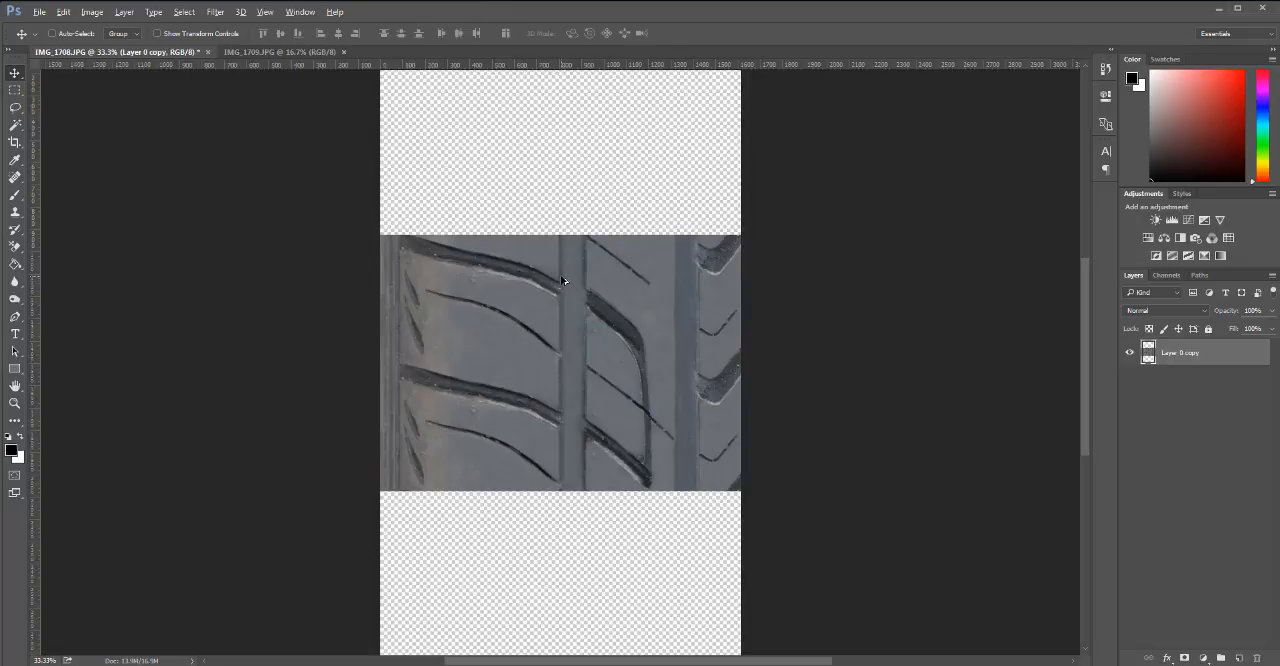
{"action": "left_click_drag", "start_coordinate": [562, 277], "coordinate": [566, 534]}
{"action": "left_click", "coordinate": [1217, 388]}
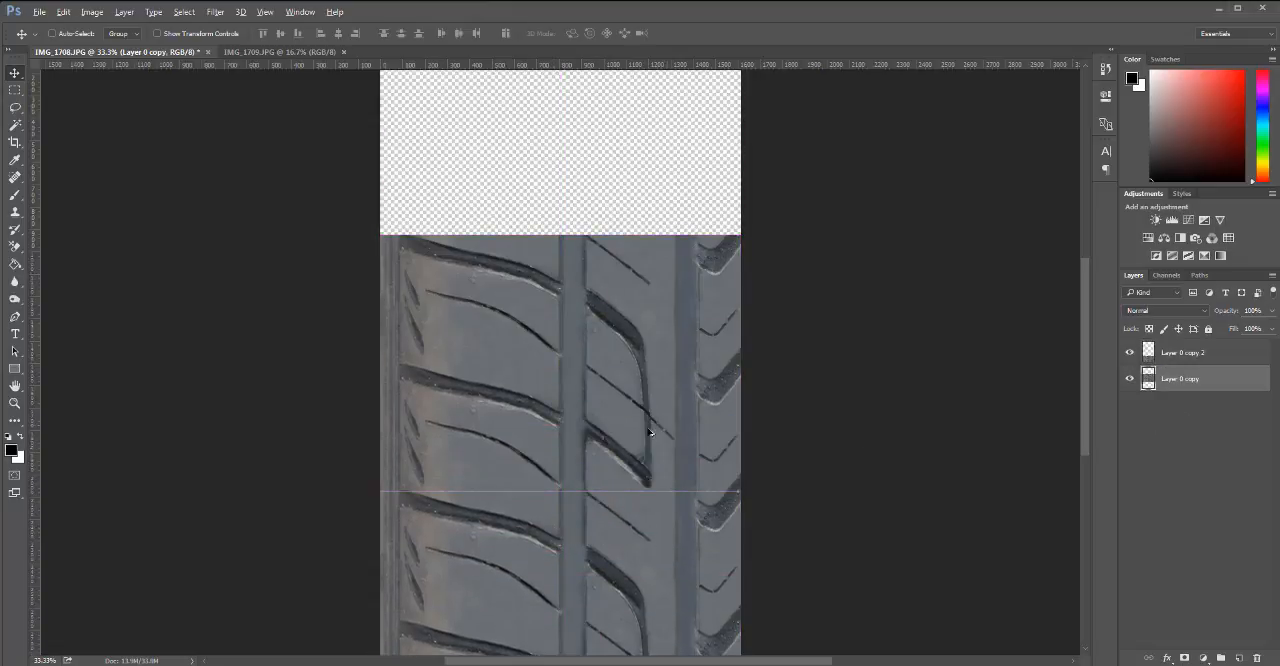
{"action": "left_click_drag", "start_coordinate": [571, 330], "coordinate": [572, 185]}
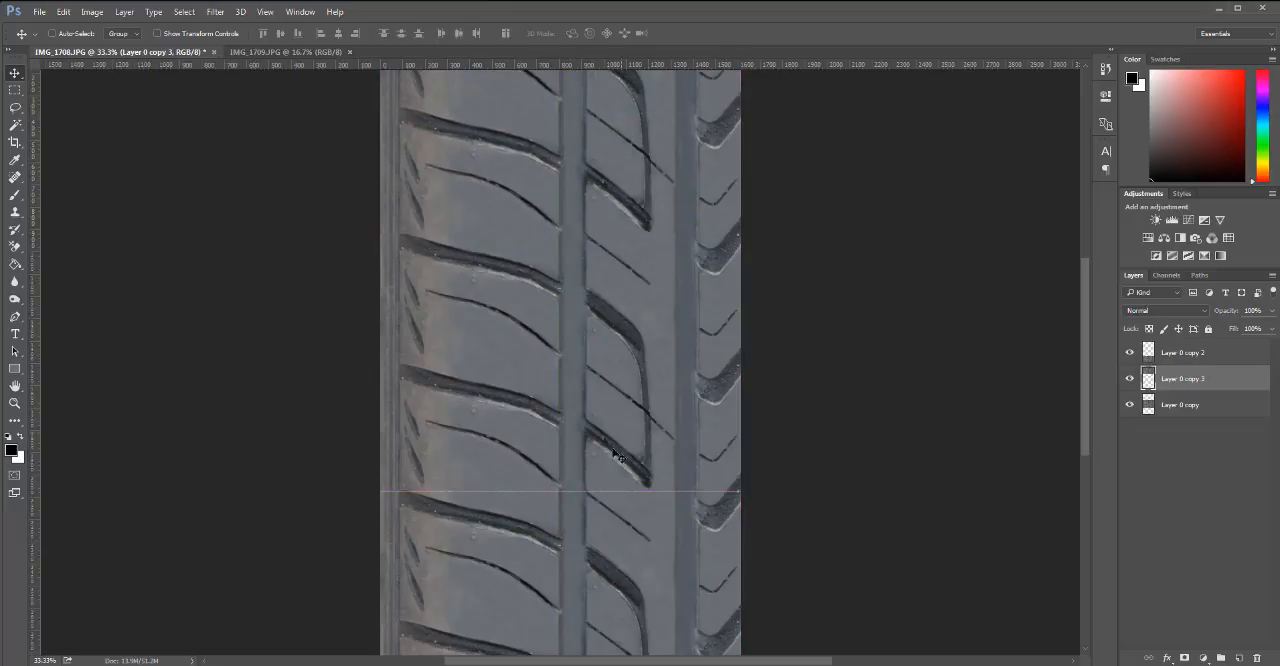
{"action": "left_click", "coordinate": [589, 385], "text": "ctrl+alt"}
{"action": "left_click", "coordinate": [589, 385], "text": "ctrl+alt"}
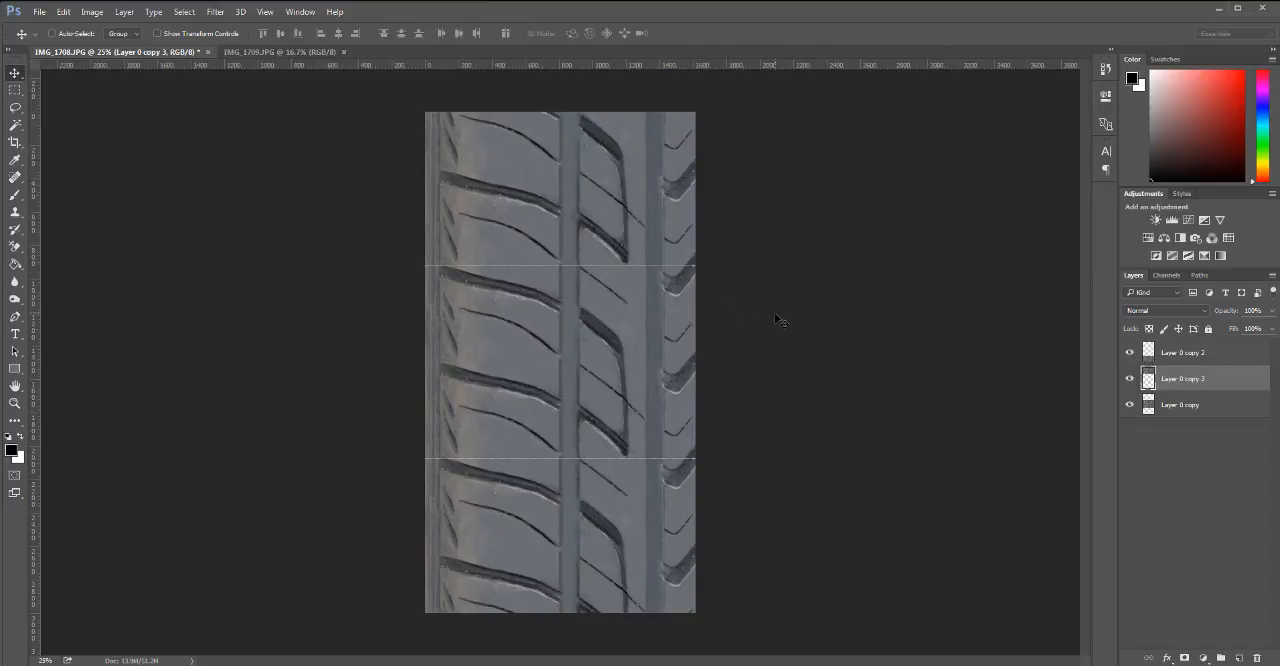
Add a new layer beneath all tread layers and fill it with the grey sampled from the tread surface.
{"action": "left_click", "coordinate": [1239, 658]}
{"action": "left_click_drag", "start_coordinate": [1220, 380], "coordinate": [1271, 497]}
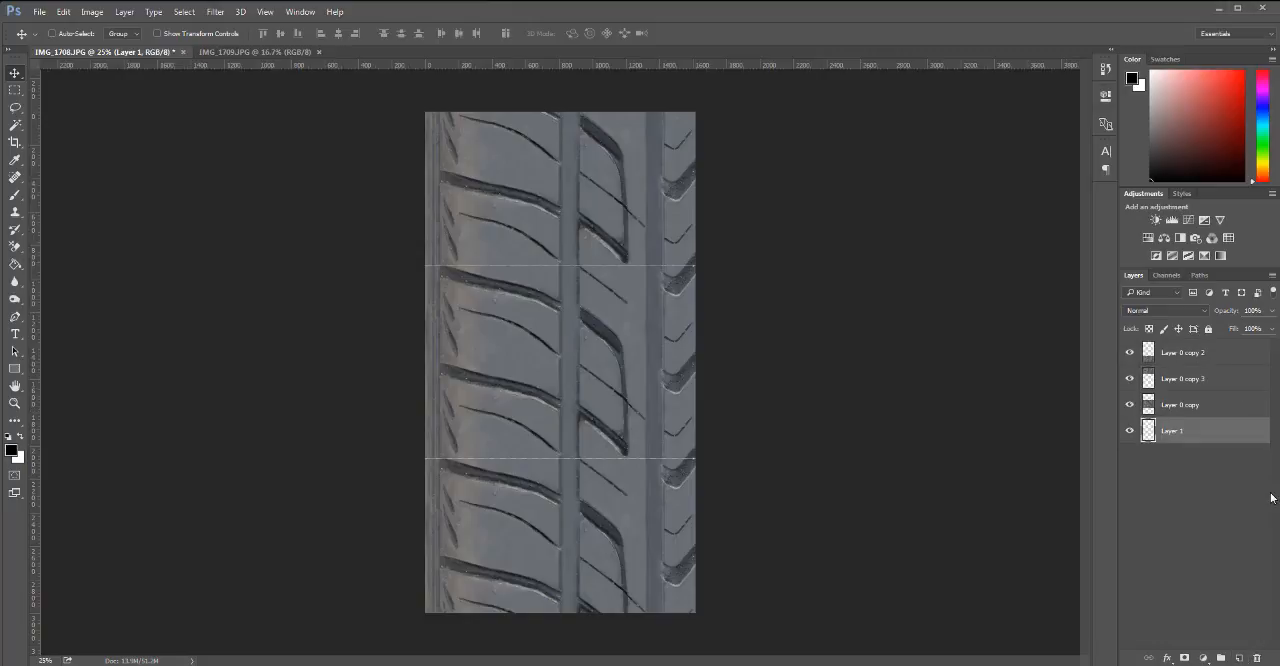
{"action": "key", "text": "i"}
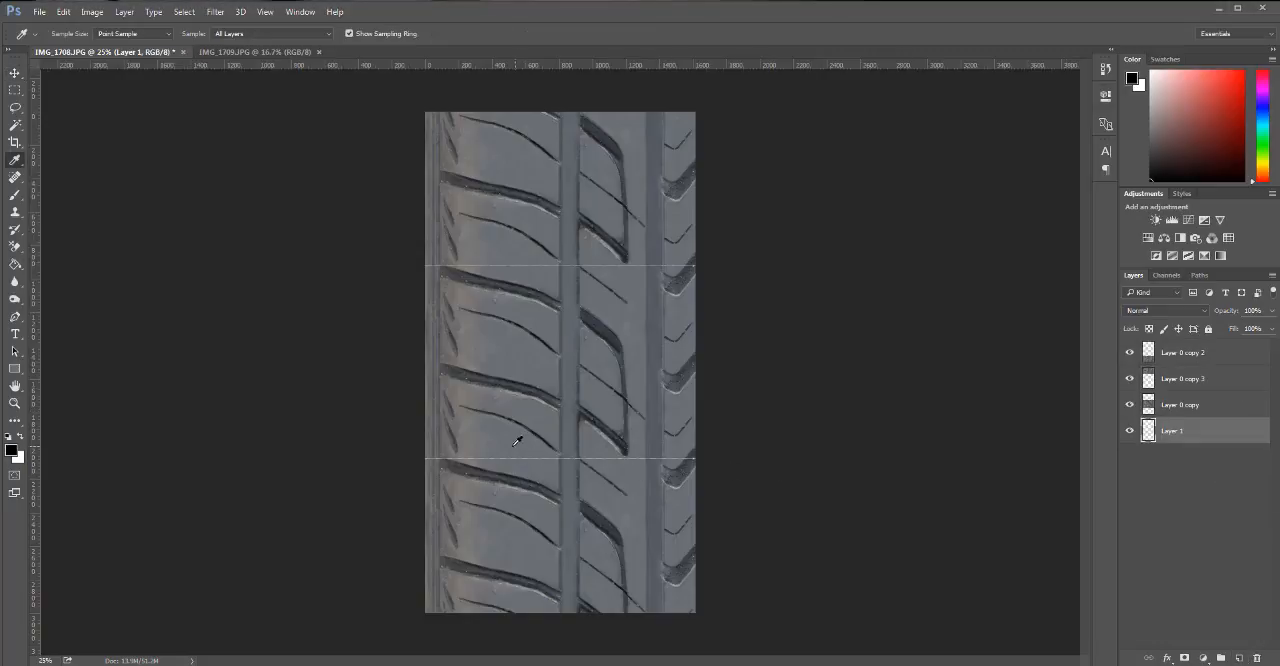
{"action": "left_click", "coordinate": [512, 437]}
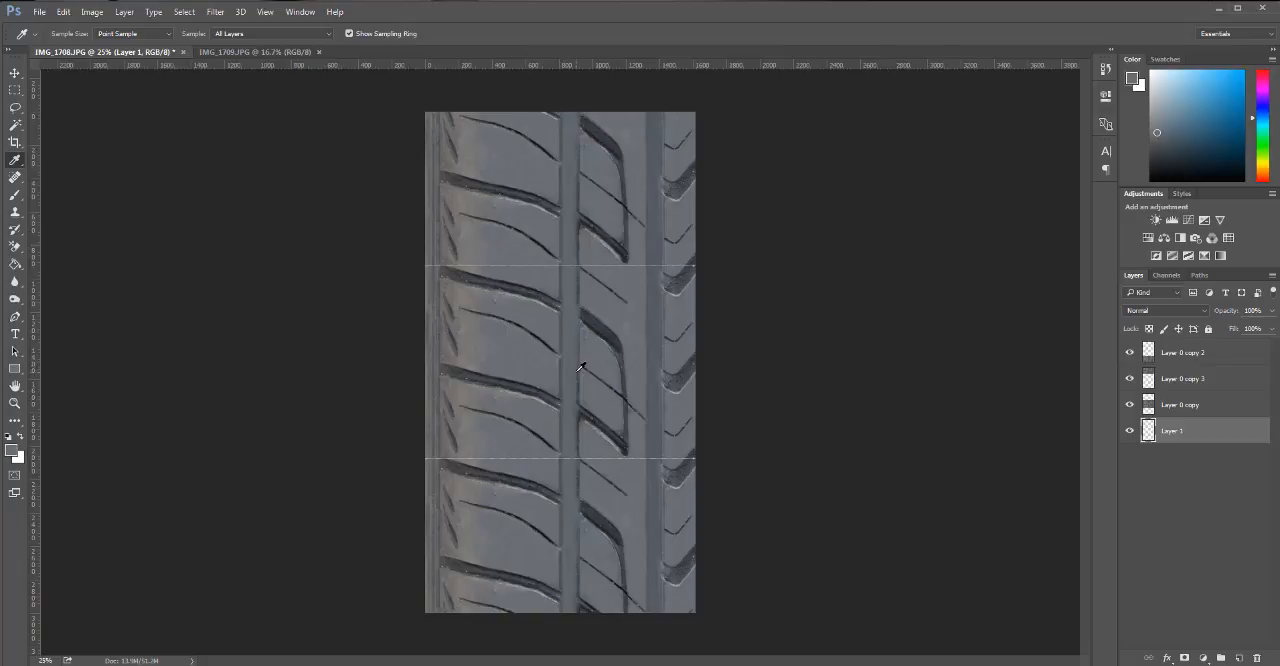
{"action": "key", "text": "g"}
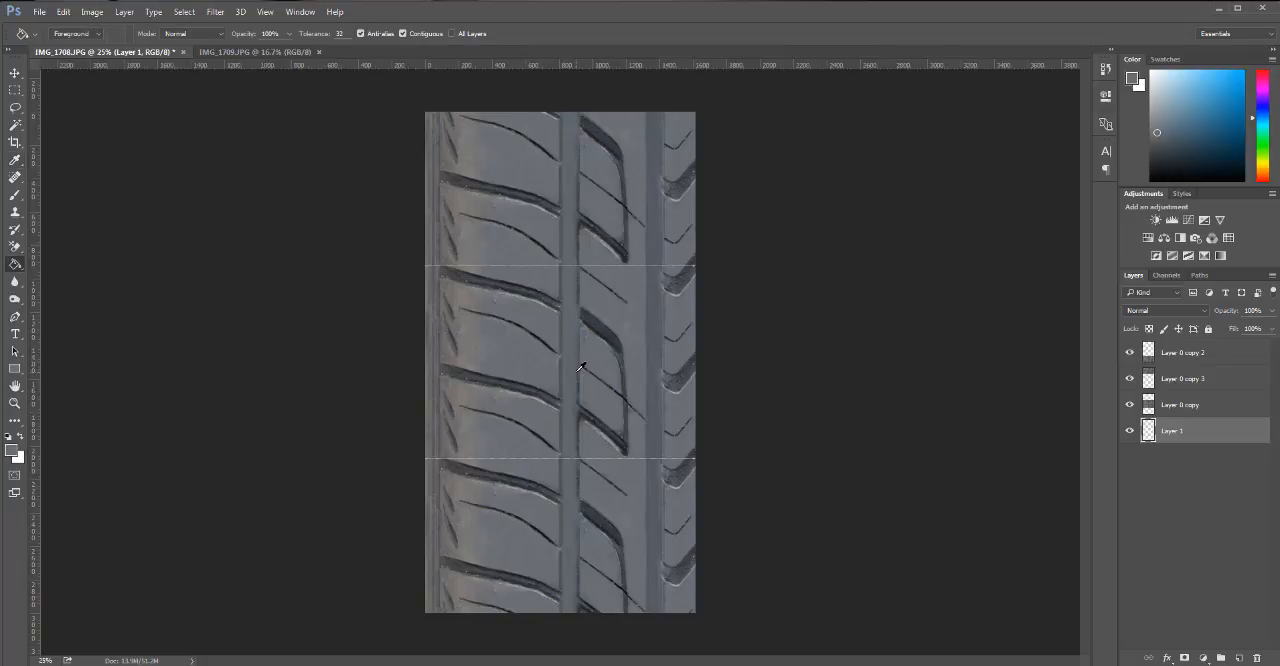
{"action": "left_click", "coordinate": [578, 371]}
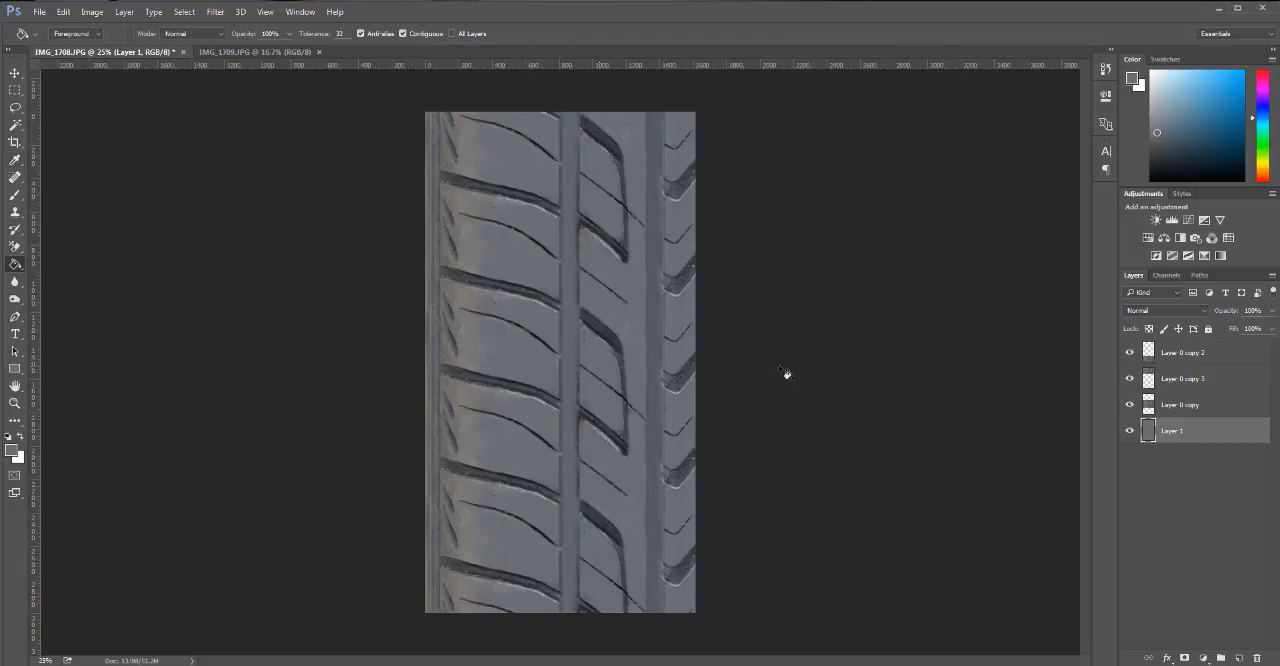
Delete the two duplicate tread layers, Layer 0 copy 2 and Layer 0 copy 3, keeping the middle section.
{"action": "left_click", "coordinate": [1190, 379]}
{"action": "left_click", "coordinate": [1206, 355], "text": "shift"}
{"action": "left_click_drag", "start_coordinate": [1216, 383], "coordinate": [1257, 657]}
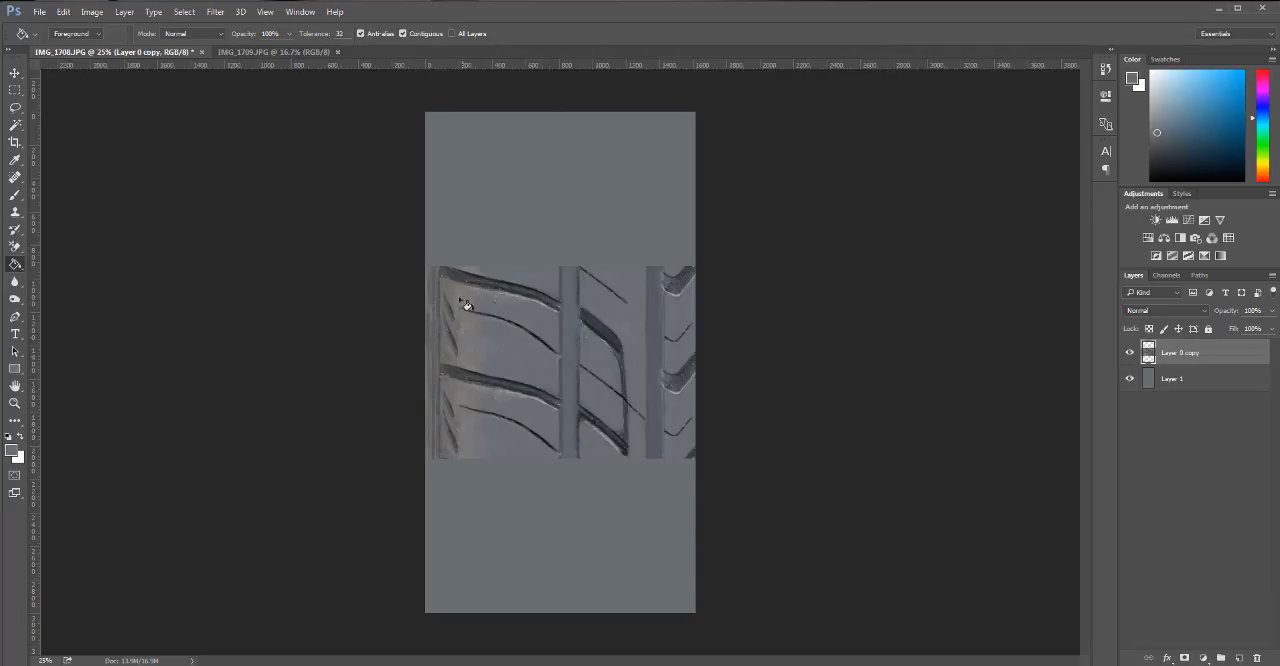
Crop away the plain grey areas above and below so the canvas height matches the tread section.
{"action": "key", "text": "c"}
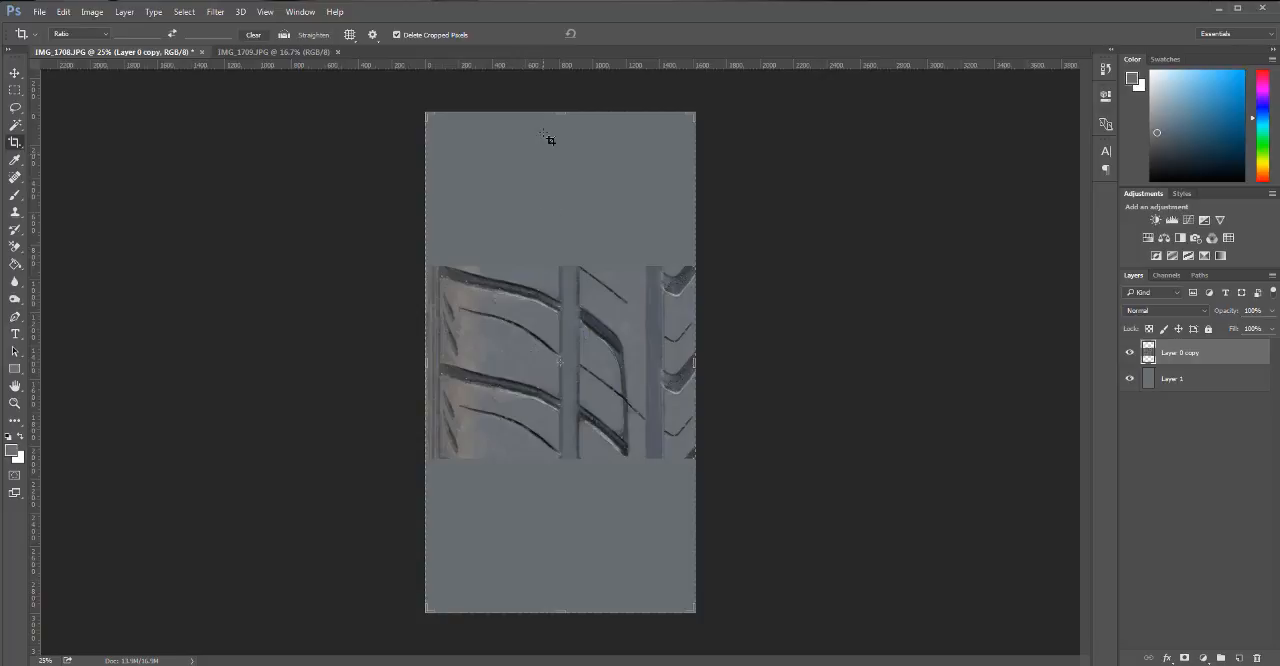
{"action": "left_click_drag", "start_coordinate": [560, 113], "coordinate": [554, 190]}
{"action": "left_click_drag", "start_coordinate": [560, 535], "coordinate": [560, 440]}
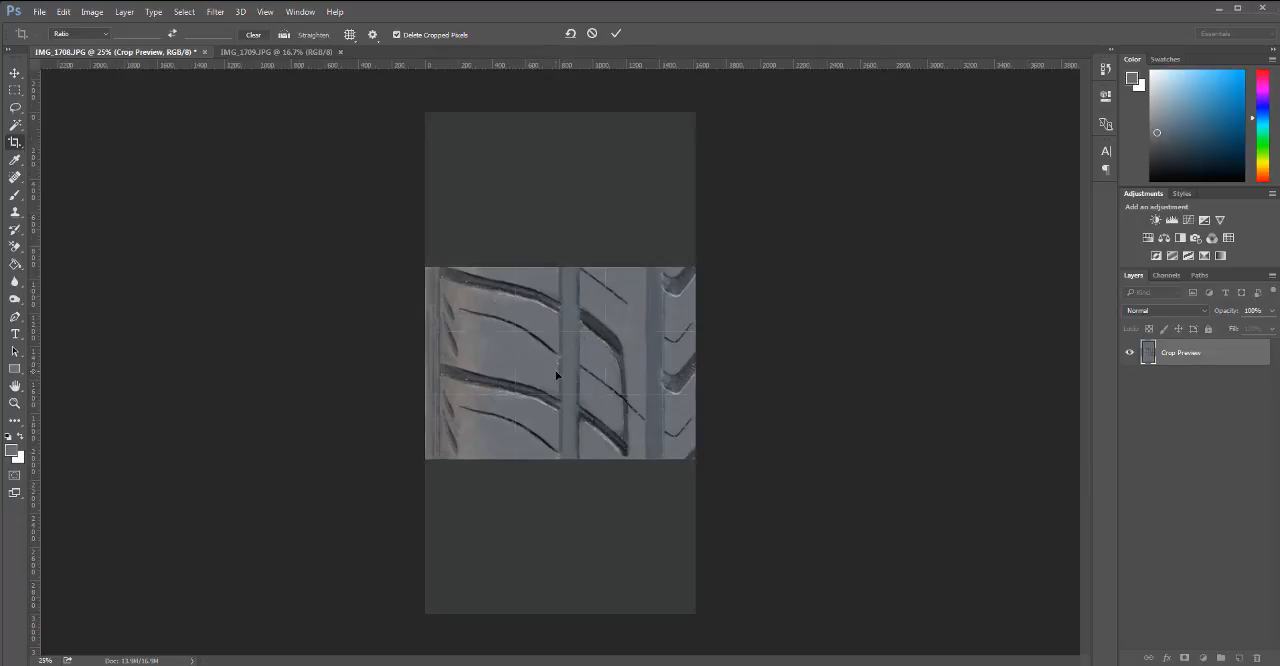
{"action": "key", "text": "Return"}
{"action": "key", "text": "h"}
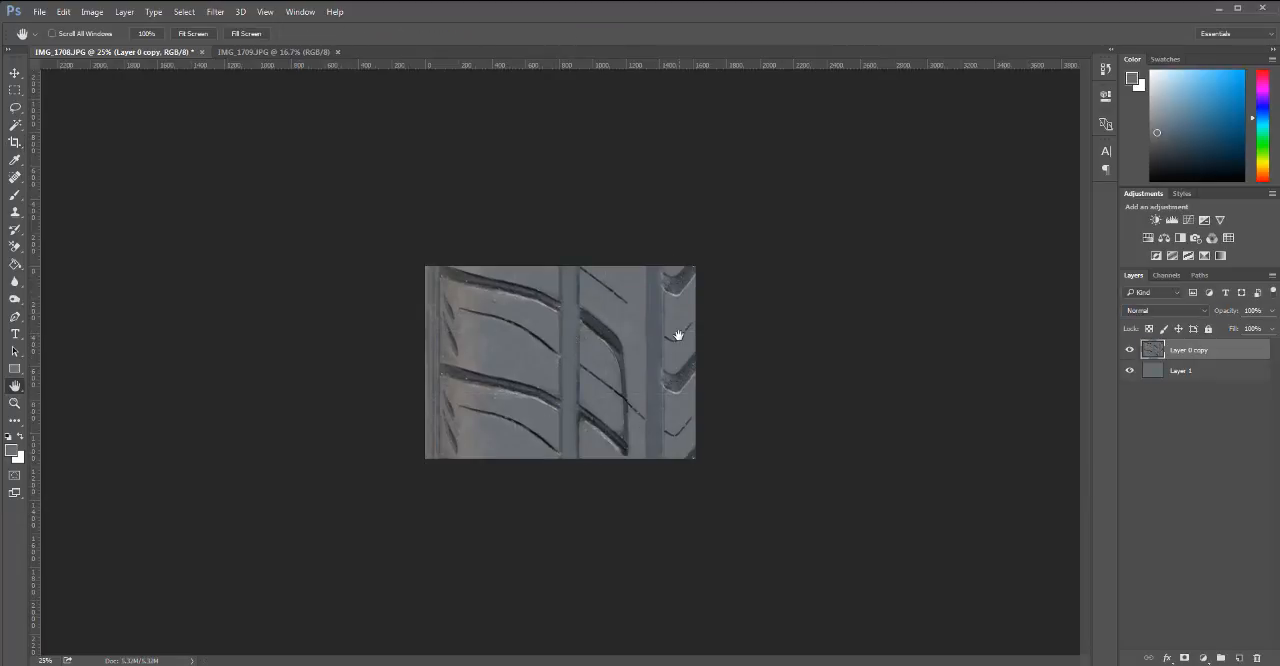
Close the IMG_1709.JPG image and widen the canvas of IMG_1708.JPG to 3500 pixels.
{"action": "left_click", "coordinate": [269, 51]}
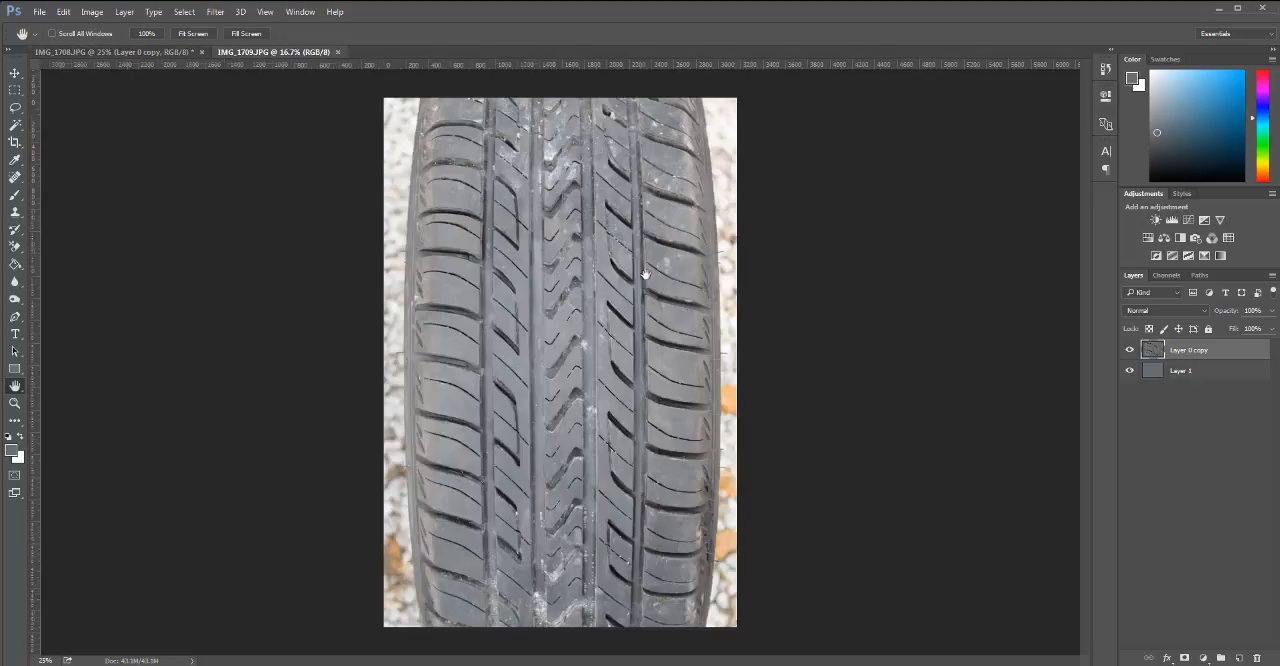
{"action": "left_click", "coordinate": [338, 53]}
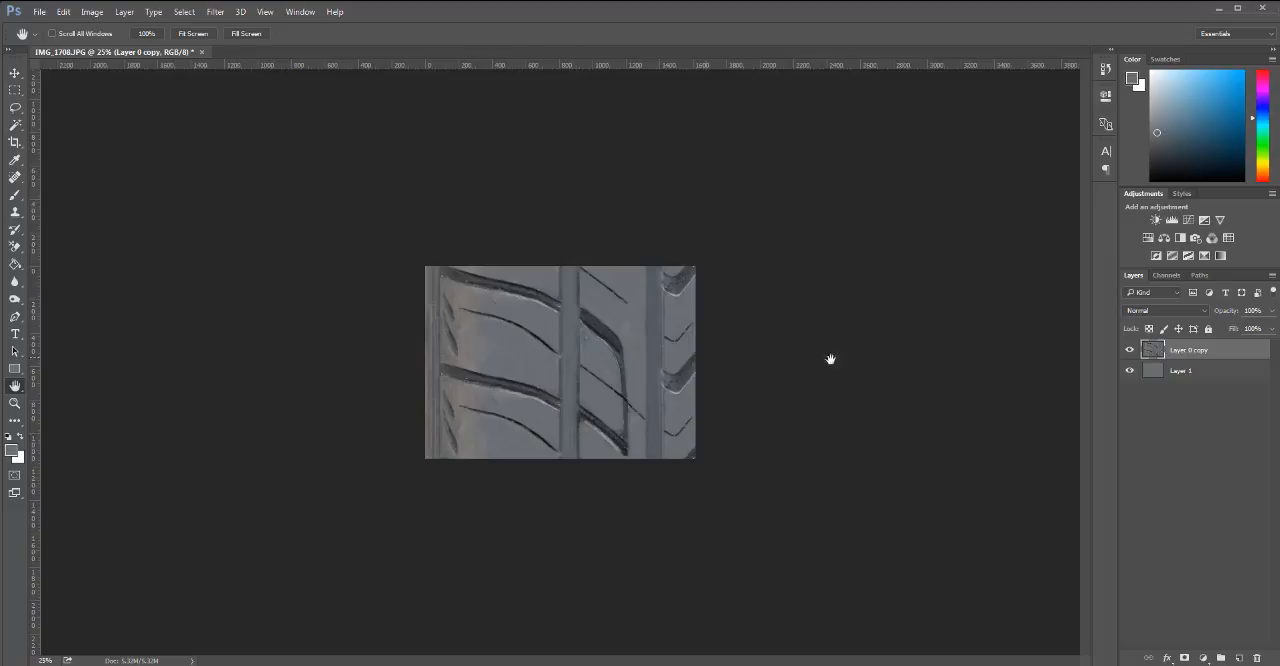
{"action": "left_click", "coordinate": [92, 12]}
{"action": "left_click", "coordinate": [118, 120]}
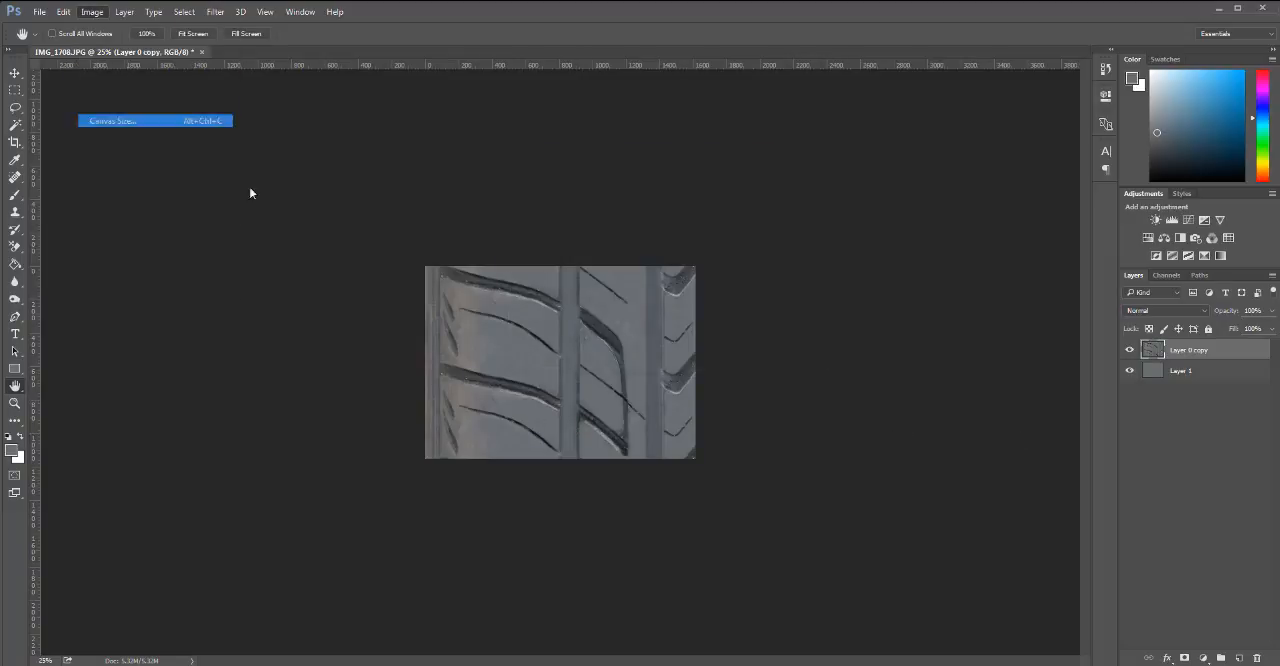
{"action": "left_click_drag", "start_coordinate": [641, 245], "coordinate": [574, 242]}
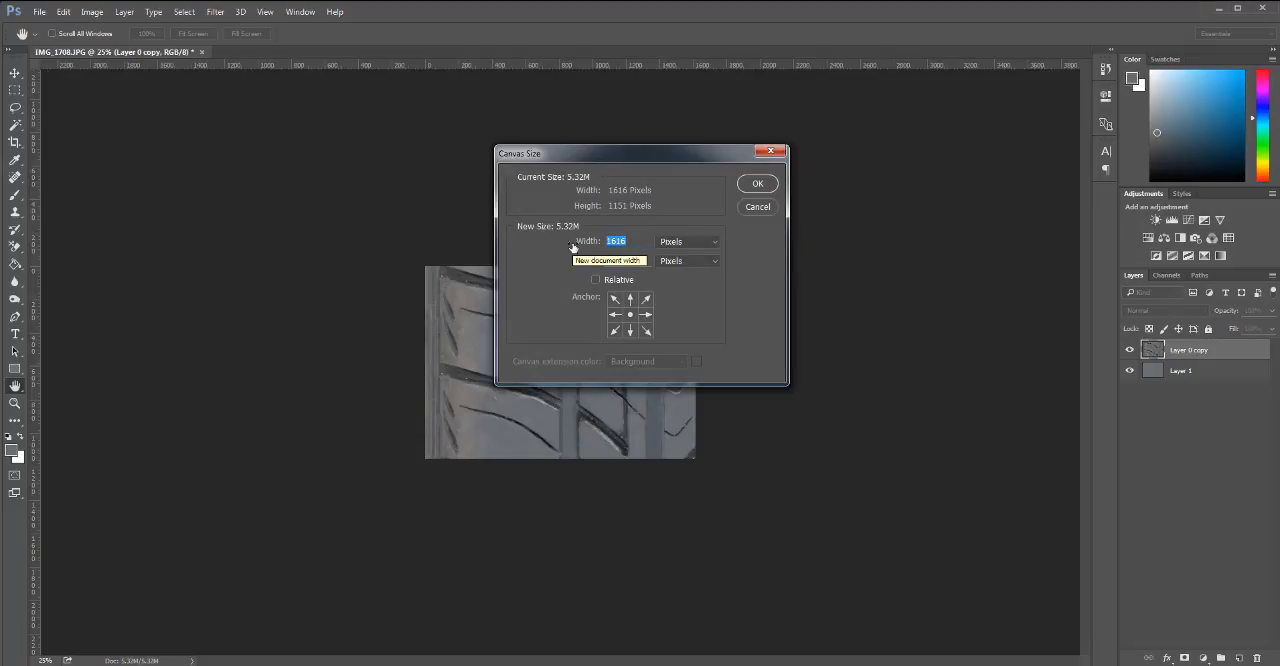
{"action": "type", "text": "3500"}
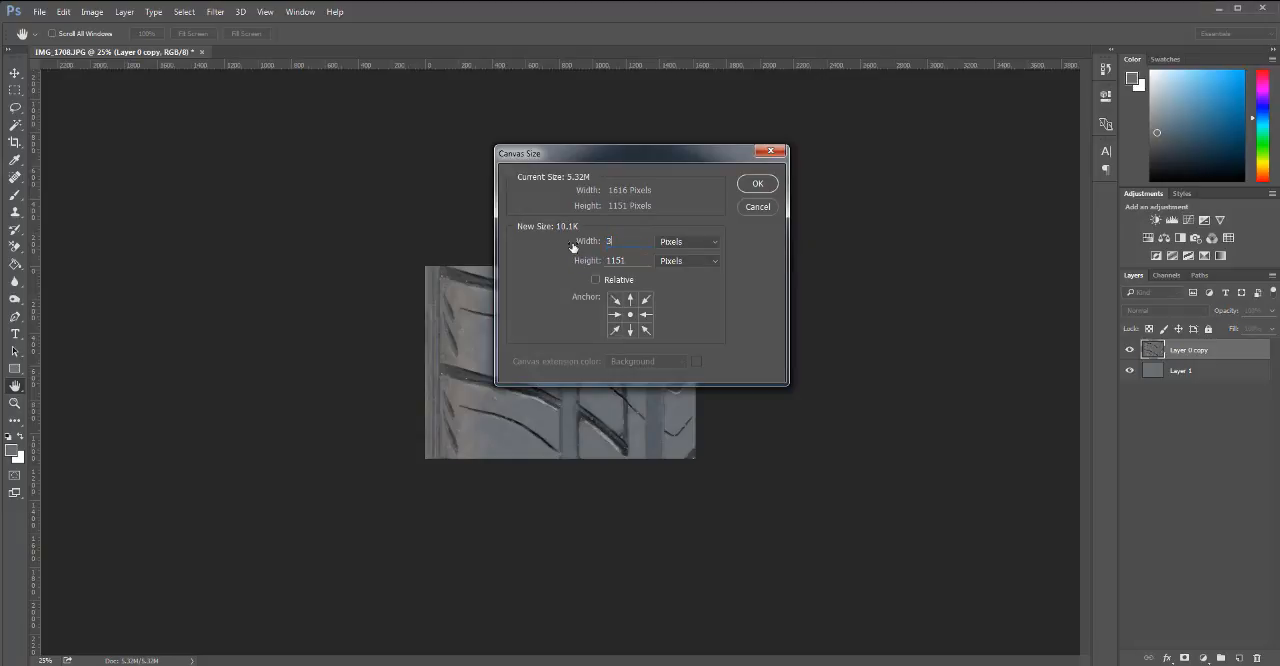
{"action": "key", "text": "Return"}
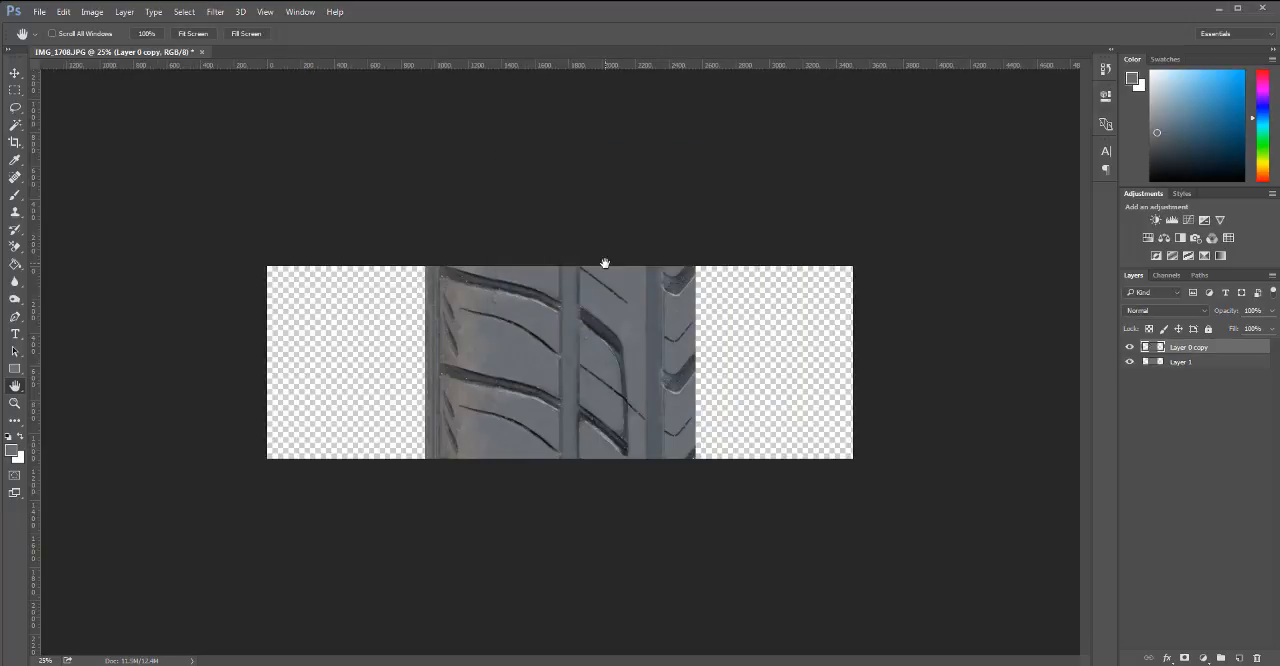
Move the tread section flush against the left edge of the canvas and delete the grey Layer 1.
{"action": "key", "text": "v"}
{"action": "left_click_drag", "start_coordinate": [571, 345], "coordinate": [411, 378]}
{"action": "left_click", "coordinate": [1170, 362]}
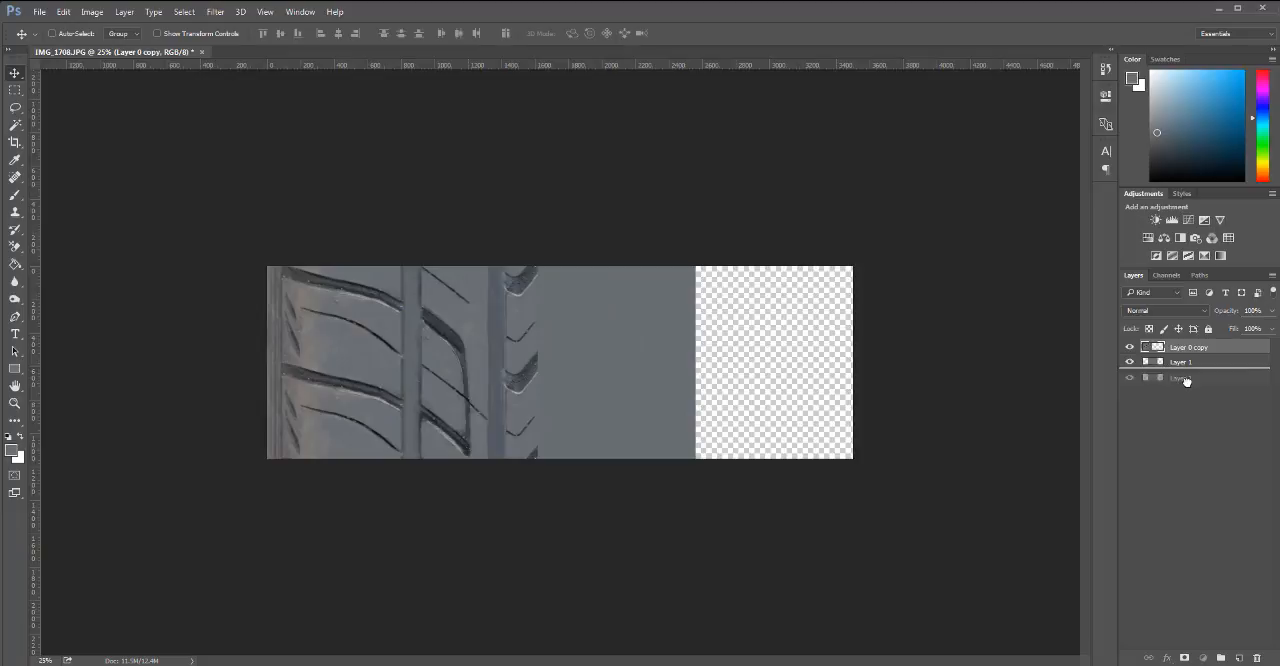
{"action": "key", "text": "Delete"}
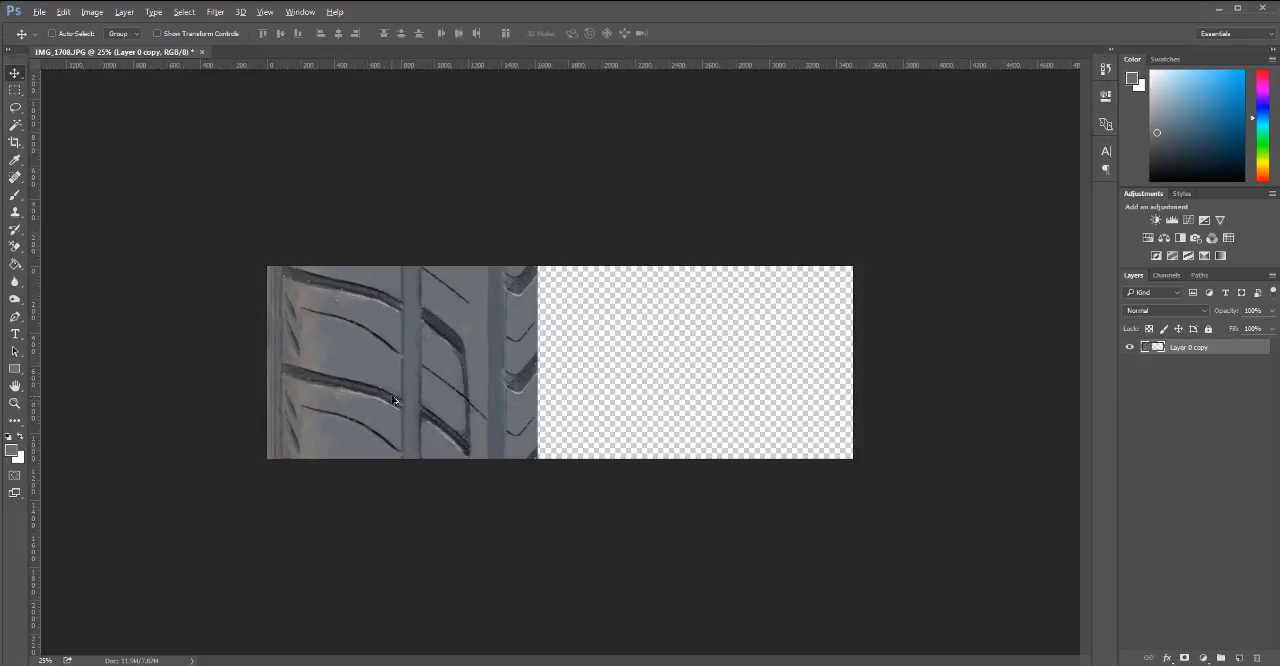
Duplicate the tread section flush against the original's right edge and rotate the duplicate 180 degrees.
{"action": "left_click_drag", "start_coordinate": [394, 401], "coordinate": [668, 424]}
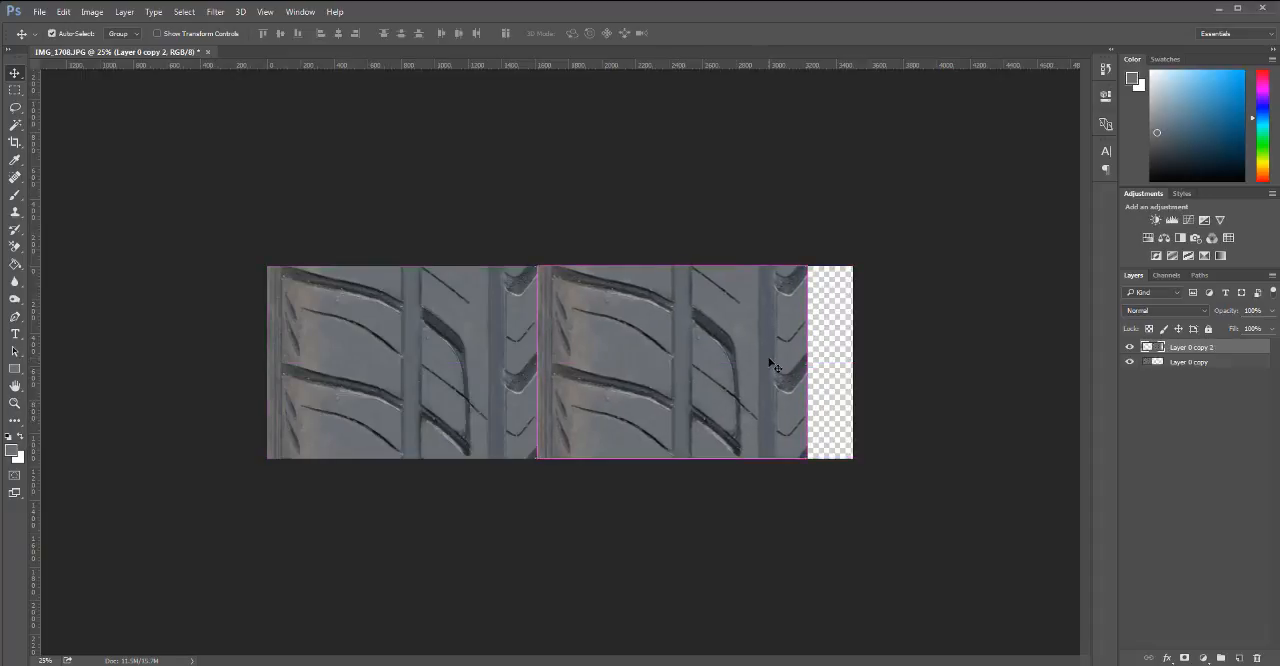
{"action": "key", "text": "ctrl+t"}
{"action": "left_click_drag", "start_coordinate": [812, 254], "coordinate": [443, 511]}
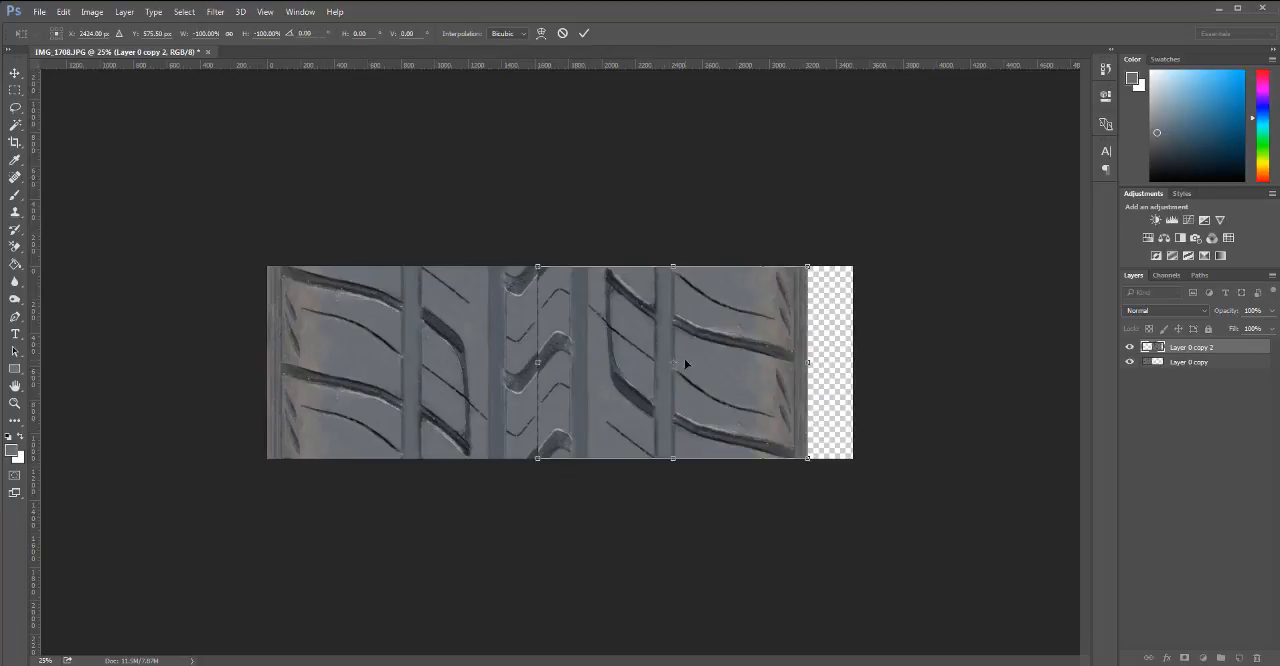
{"action": "key", "text": "Return"}
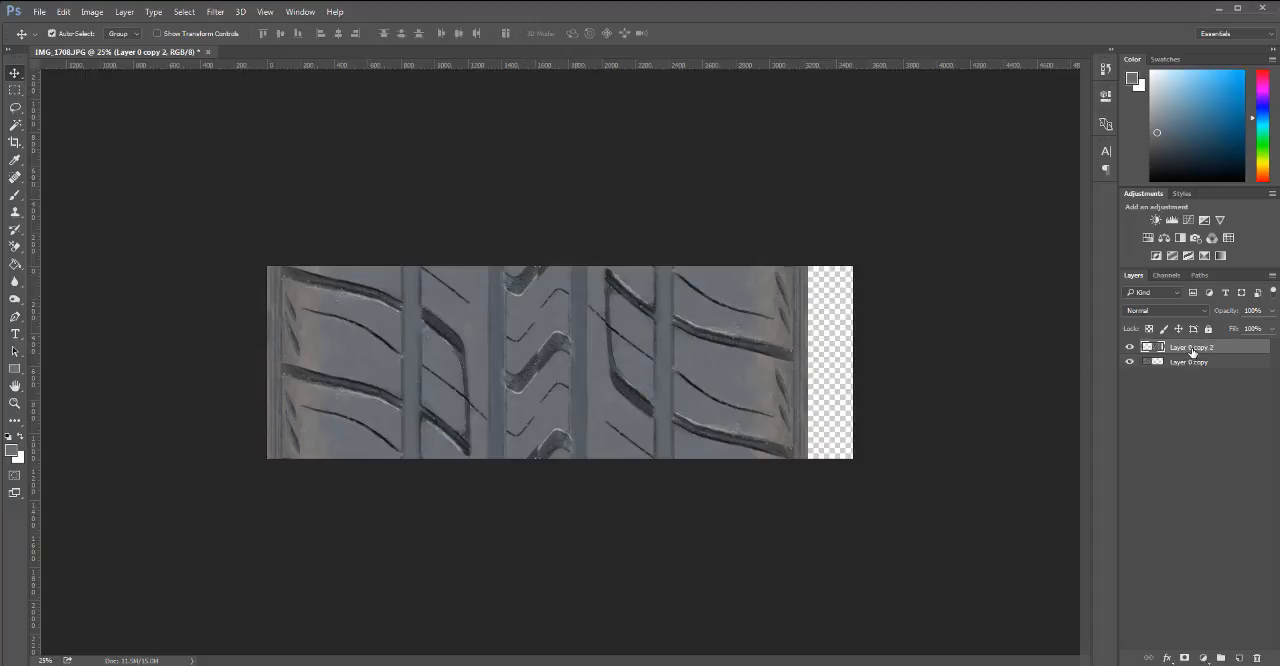
Merge Layer 0 copy 2 into Layer 0 copy and crop off the transparent strip at the canvas's right end.
{"action": "key", "text": "ctrl+e"}
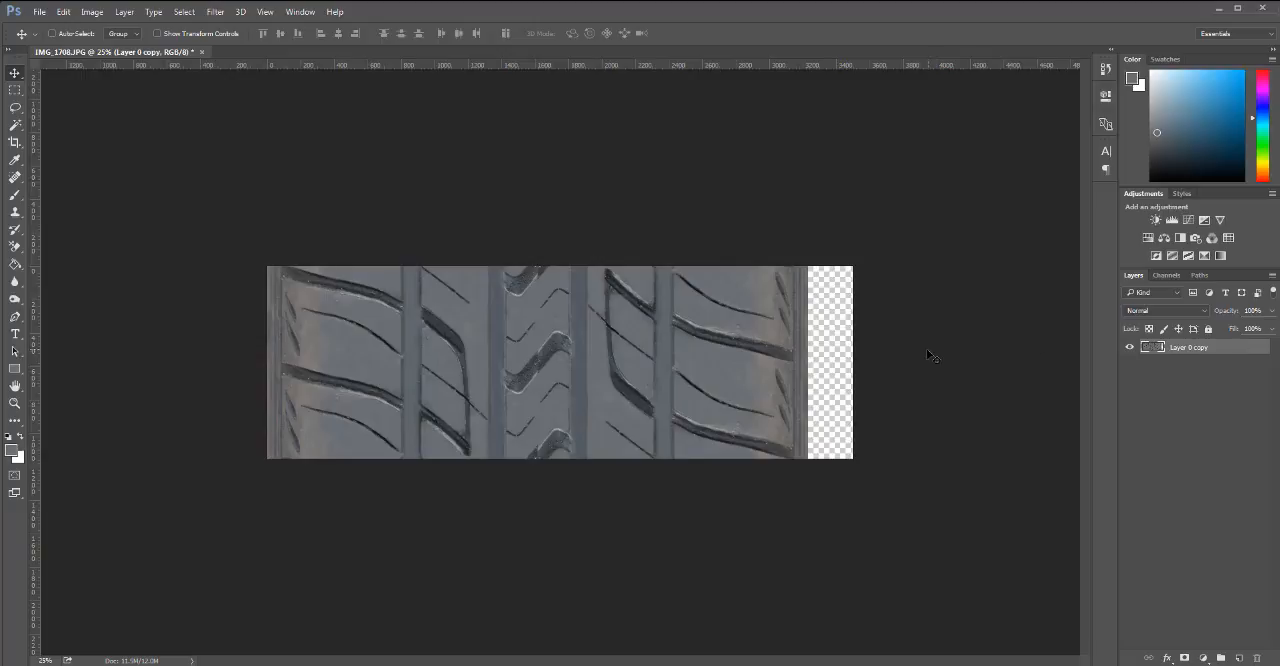
{"action": "key", "text": "c"}
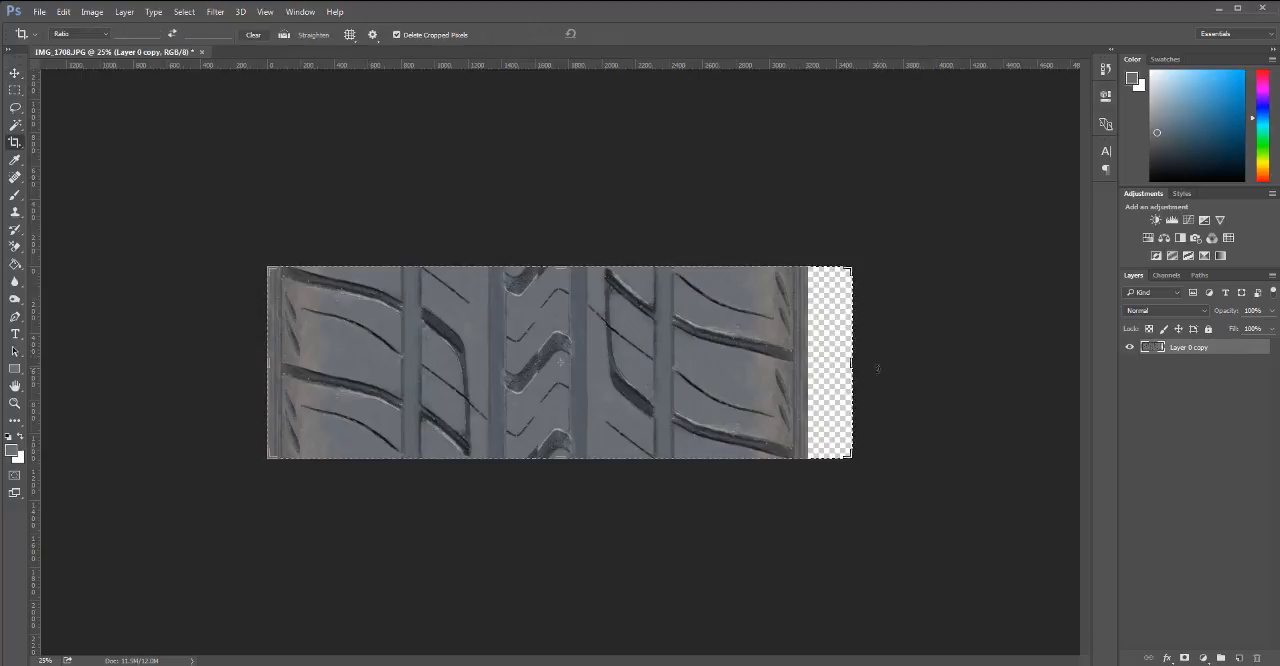
{"action": "left_click_drag", "start_coordinate": [850, 363], "coordinate": [831, 362]}
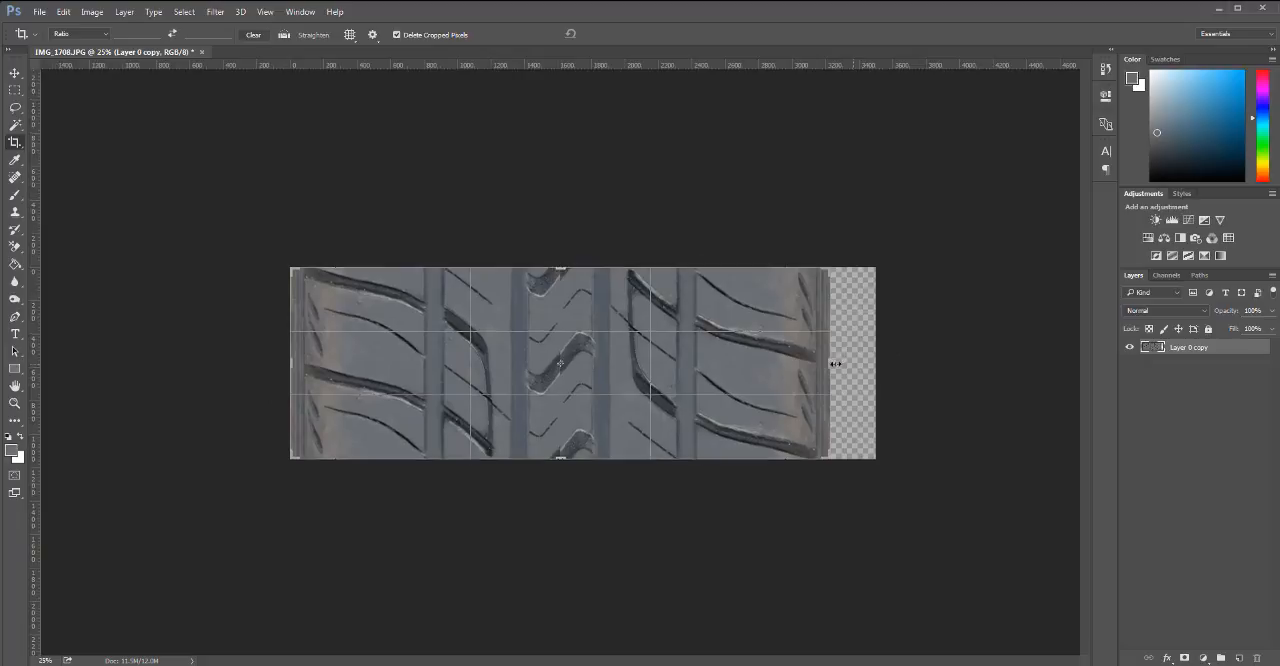
{"action": "key", "text": "Return"}
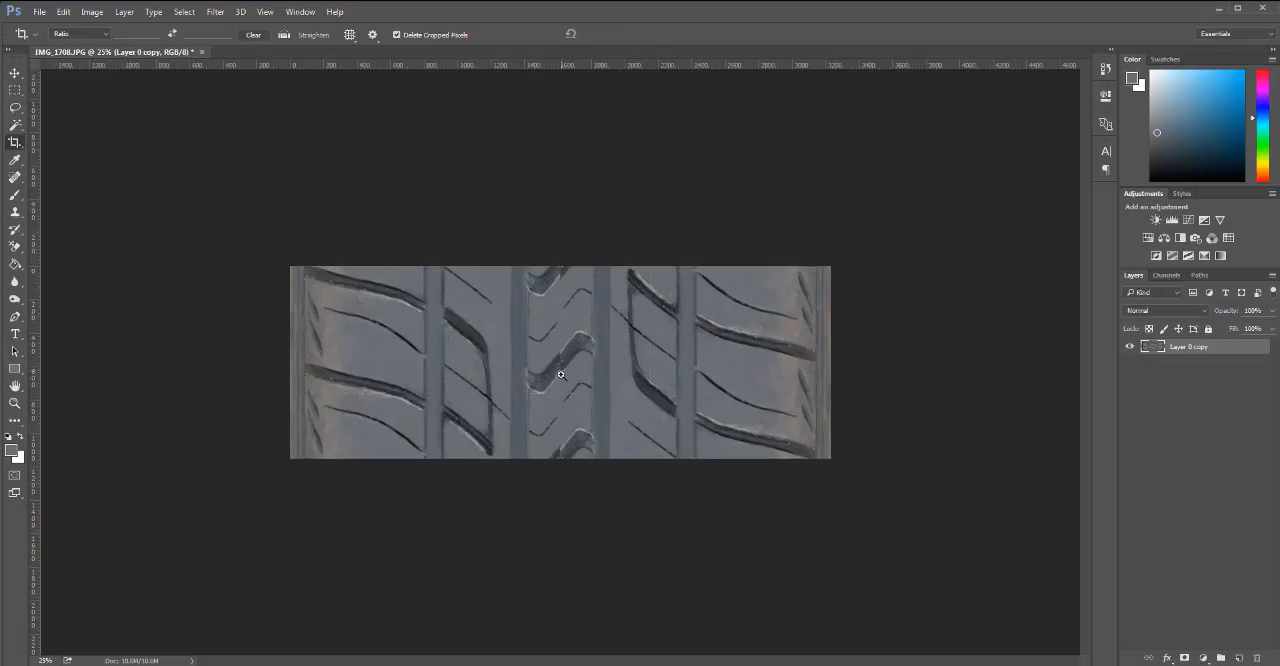
Clone-stamp over the vertical center seam to blend the joined zigzag grooves at the top, middle and bottom of the tread.
{"action": "key", "text": "ctrl+plus"}
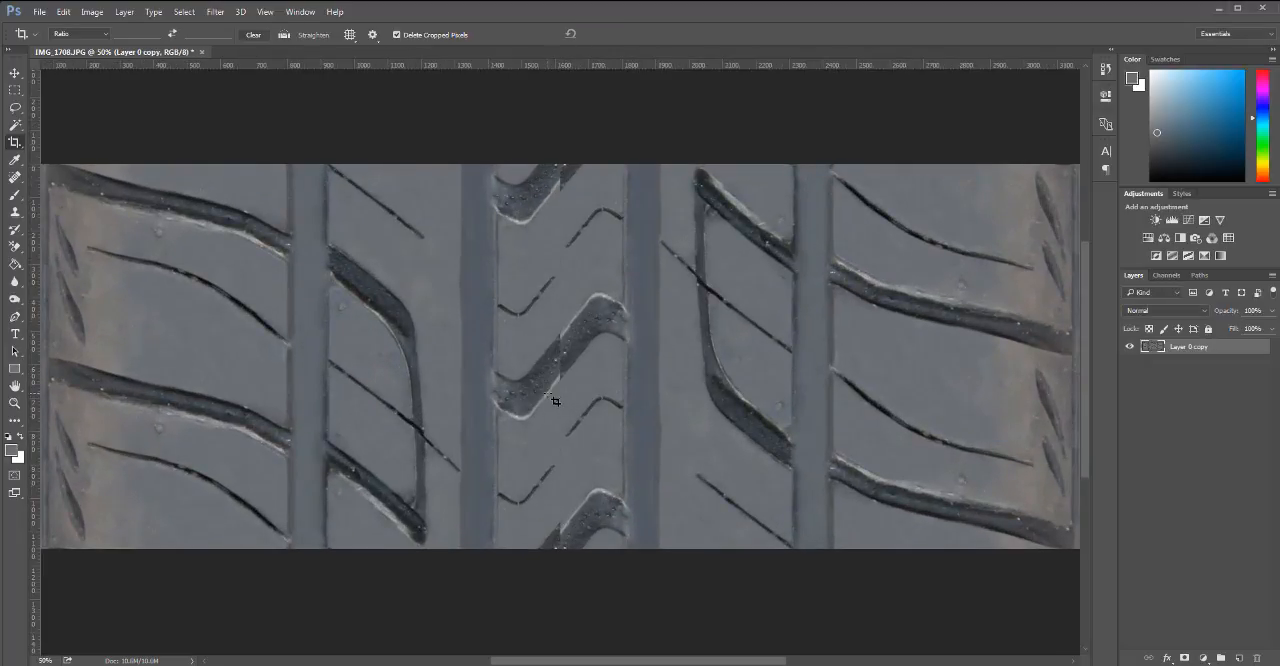
{"action": "key", "text": "s"}
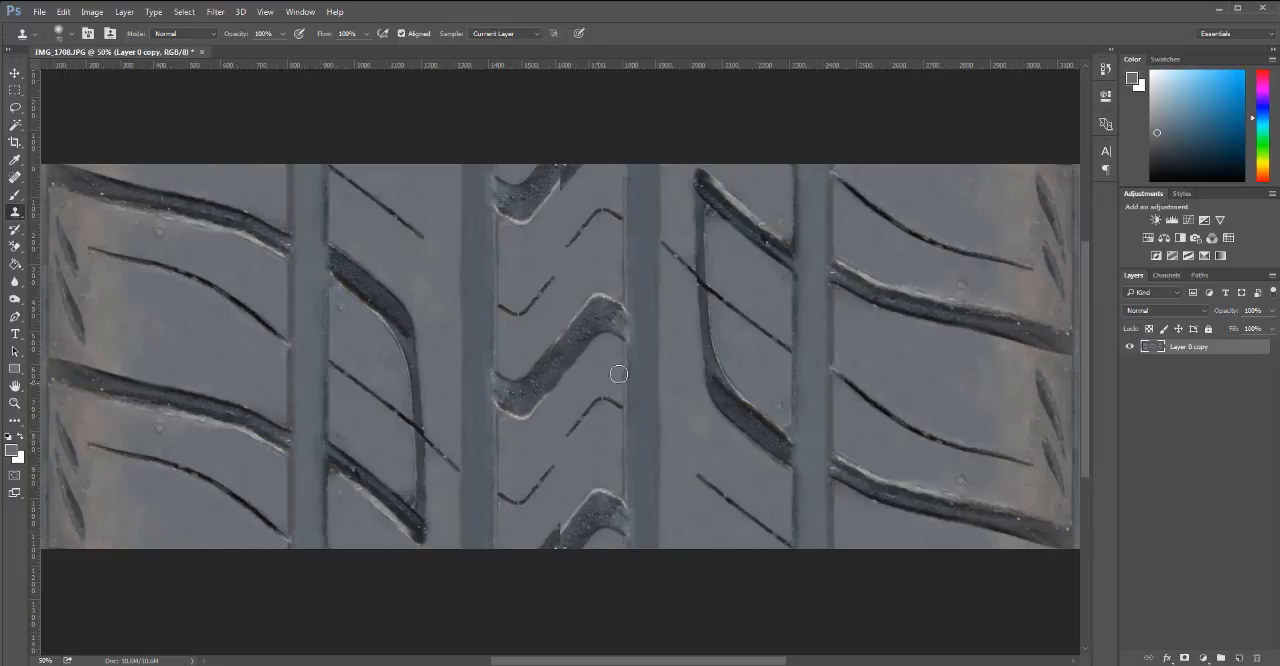
{"action": "scroll", "coordinate": [566, 246], "scroll_direction": "up", "scroll_amount": 2}
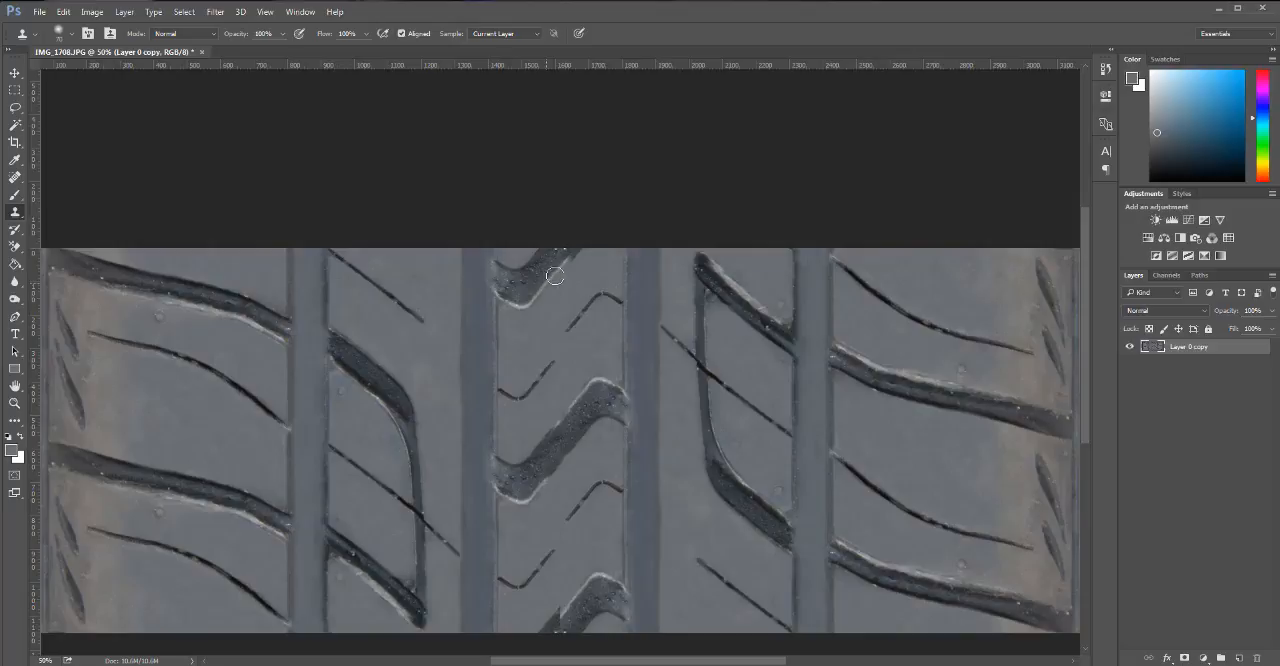
{"action": "left_click_drag", "start_coordinate": [560, 268], "coordinate": [570, 257]}
{"action": "scroll", "coordinate": [618, 360], "scroll_direction": "down", "scroll_amount": 3}
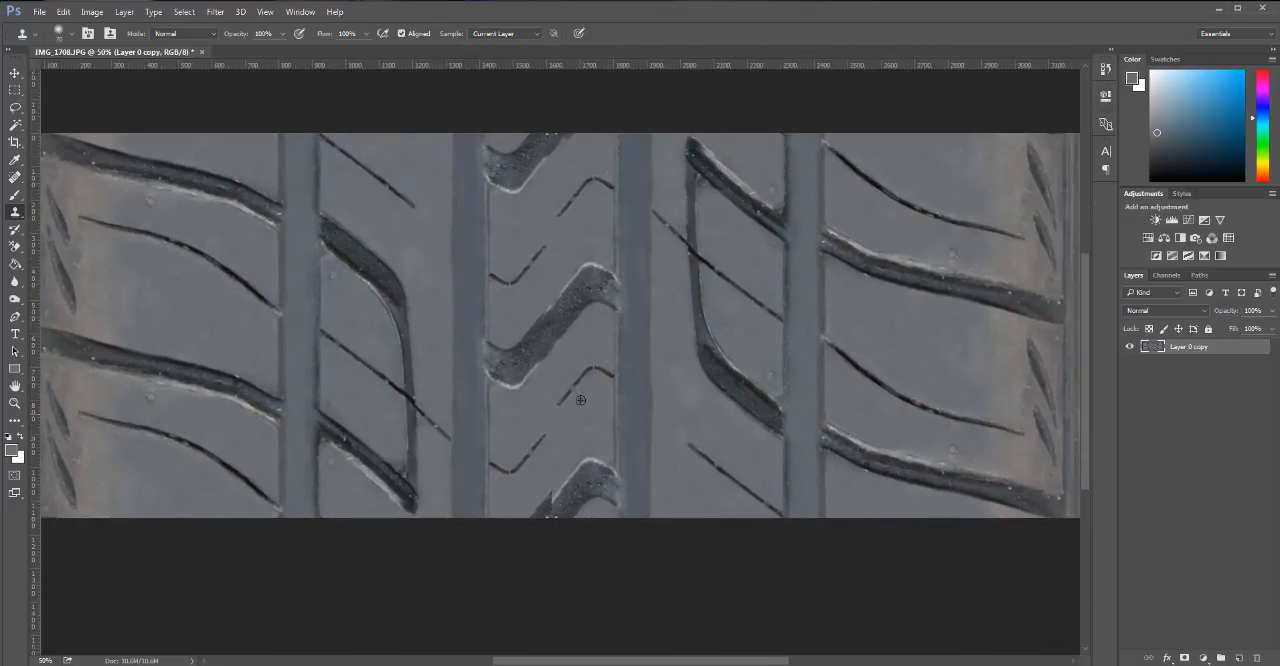
{"action": "left_click", "coordinate": [565, 285], "text": "alt"}
{"action": "left_click_drag", "start_coordinate": [544, 231], "coordinate": [537, 309]}
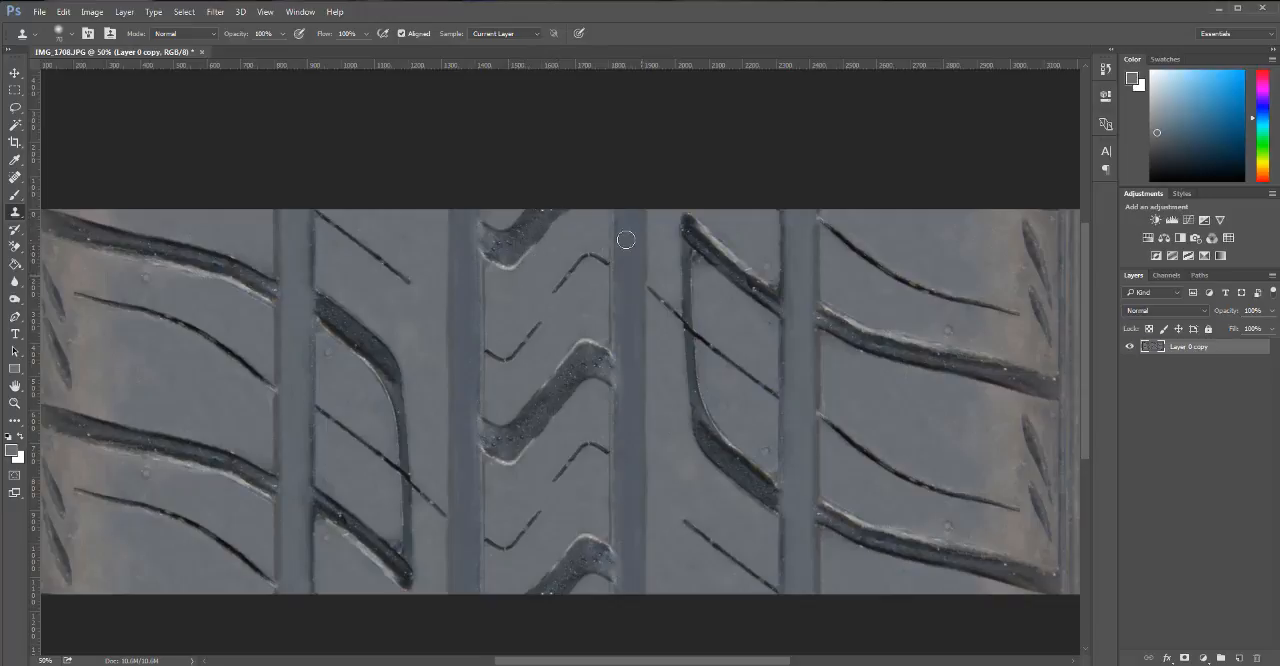
{"action": "left_click_drag", "start_coordinate": [574, 511], "coordinate": [570, 457]}
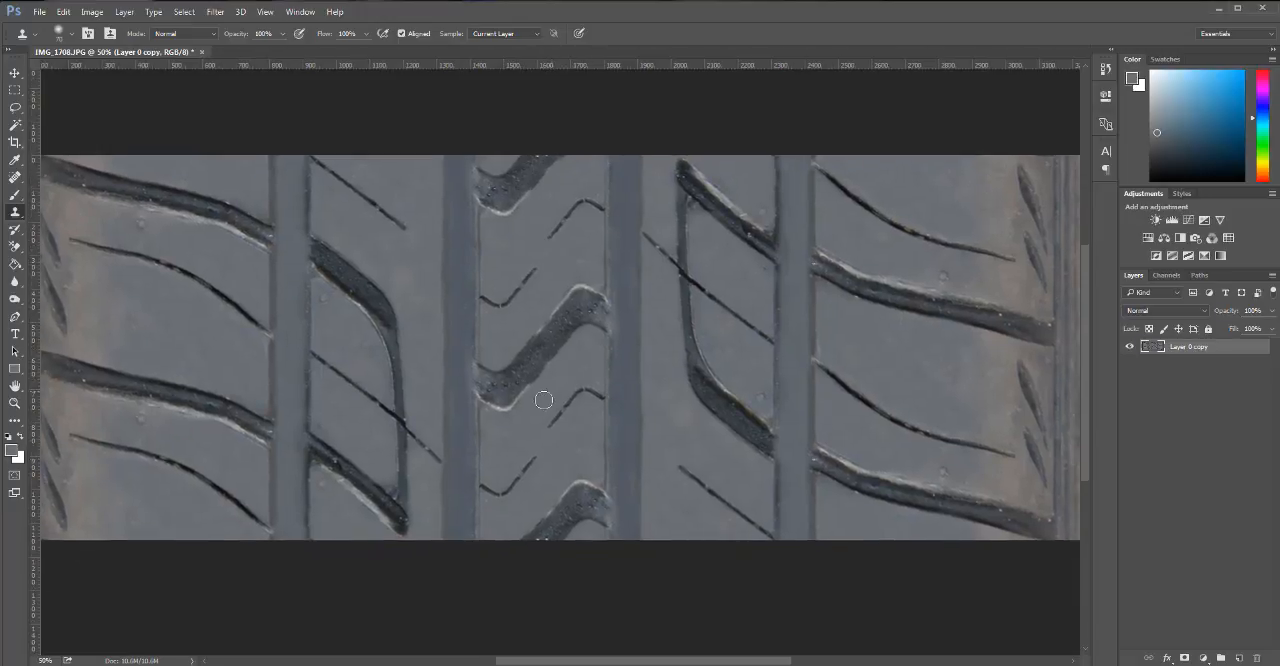
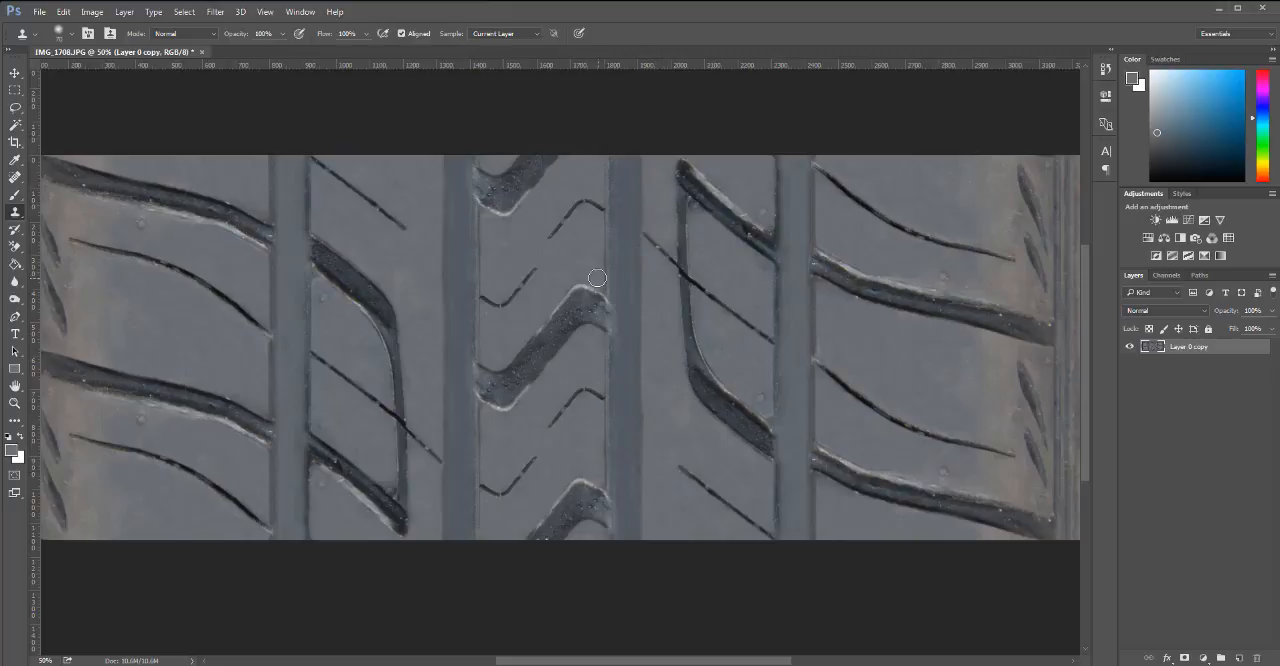
Extend the canvas height to 4000 pixels around the centered tread strip.
{"action": "scroll", "coordinate": [595, 340], "scroll_direction": "down", "scroll_amount": 2}
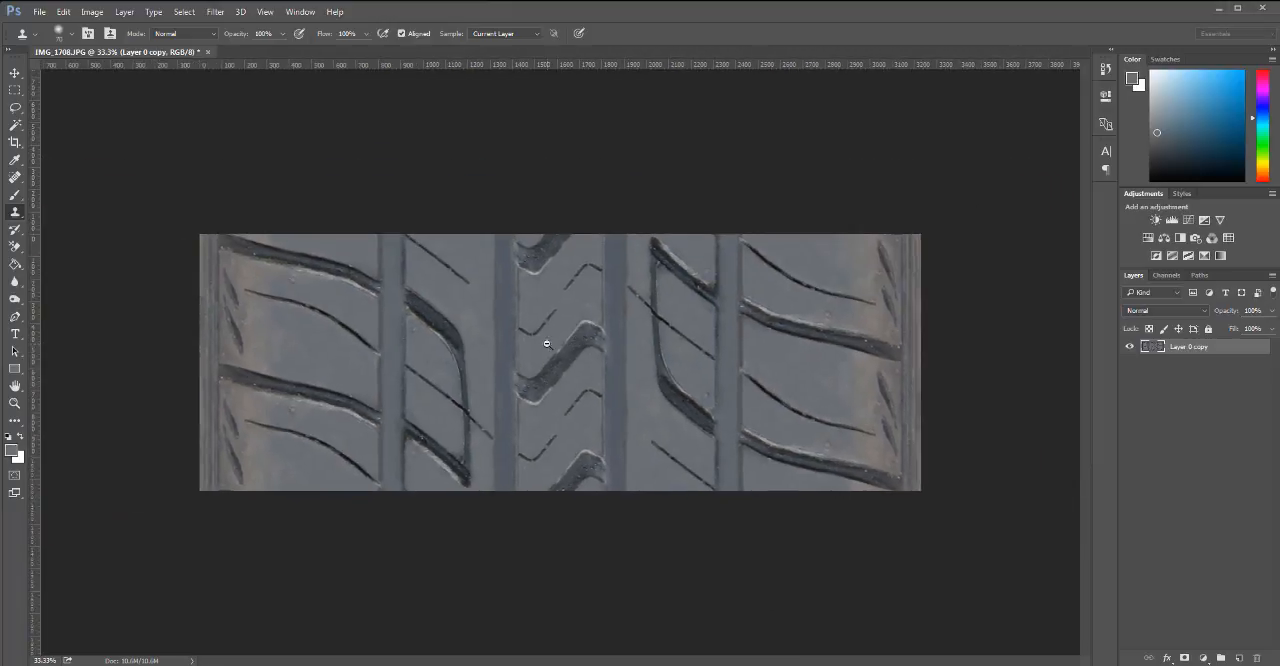
{"action": "key", "text": "h"}
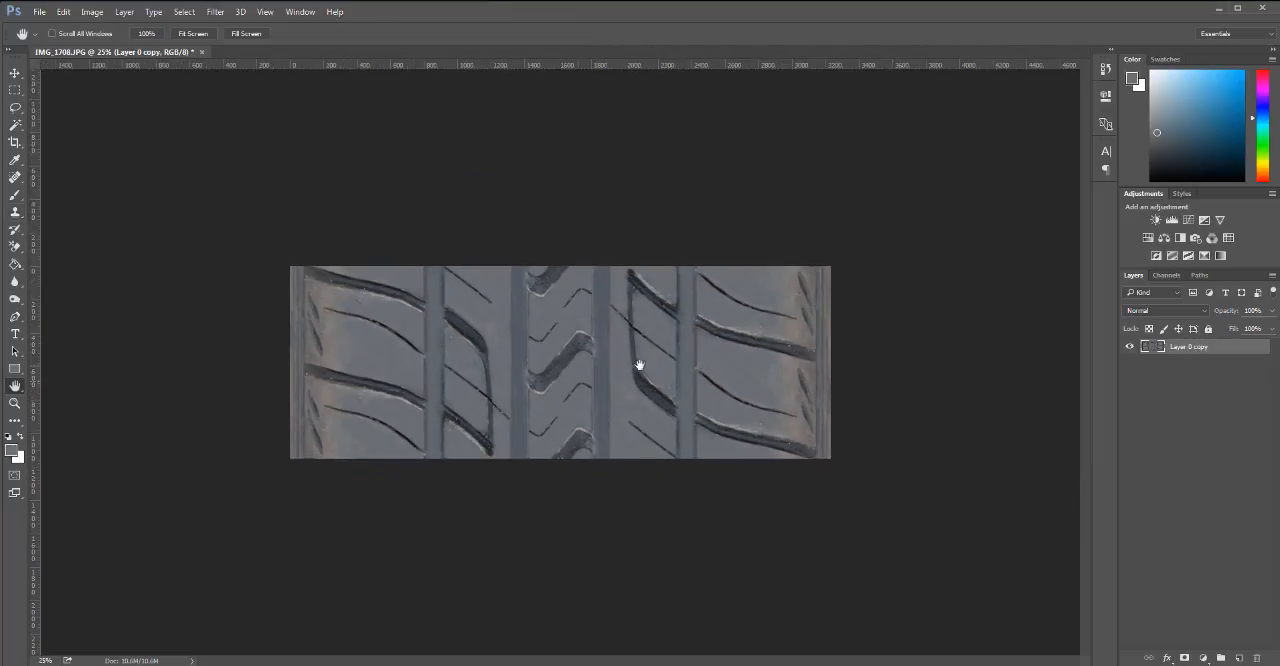
{"action": "left_click", "coordinate": [90, 13]}
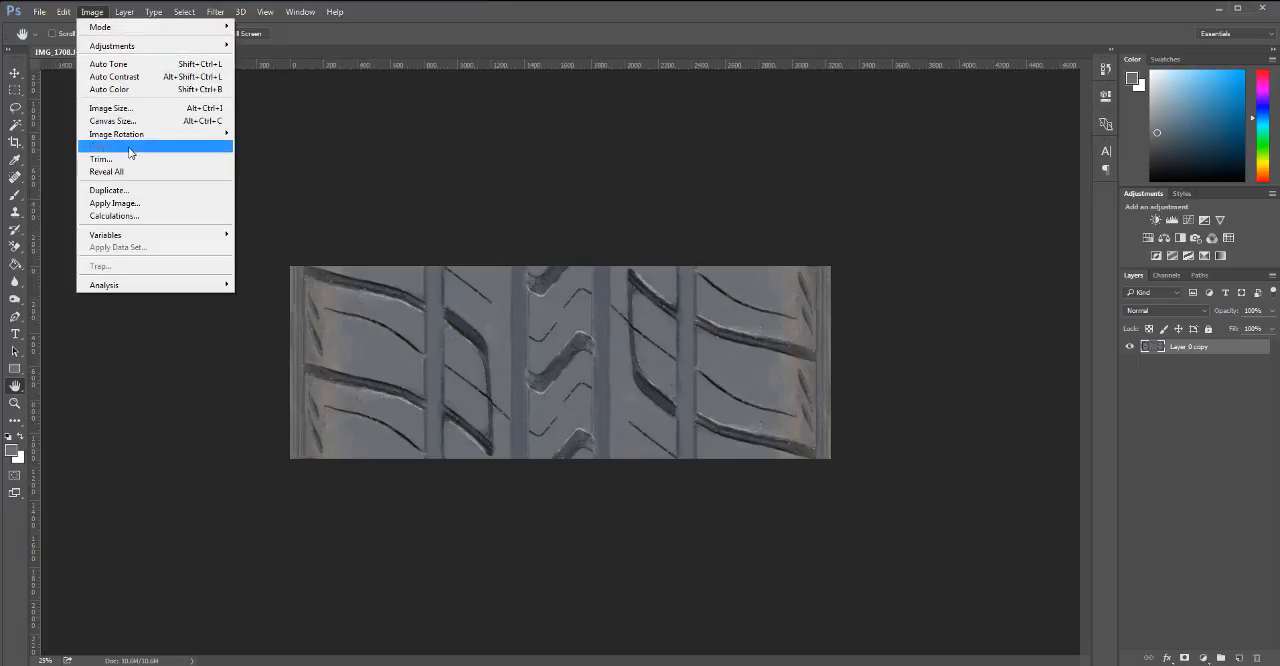
{"action": "left_click", "coordinate": [122, 121]}
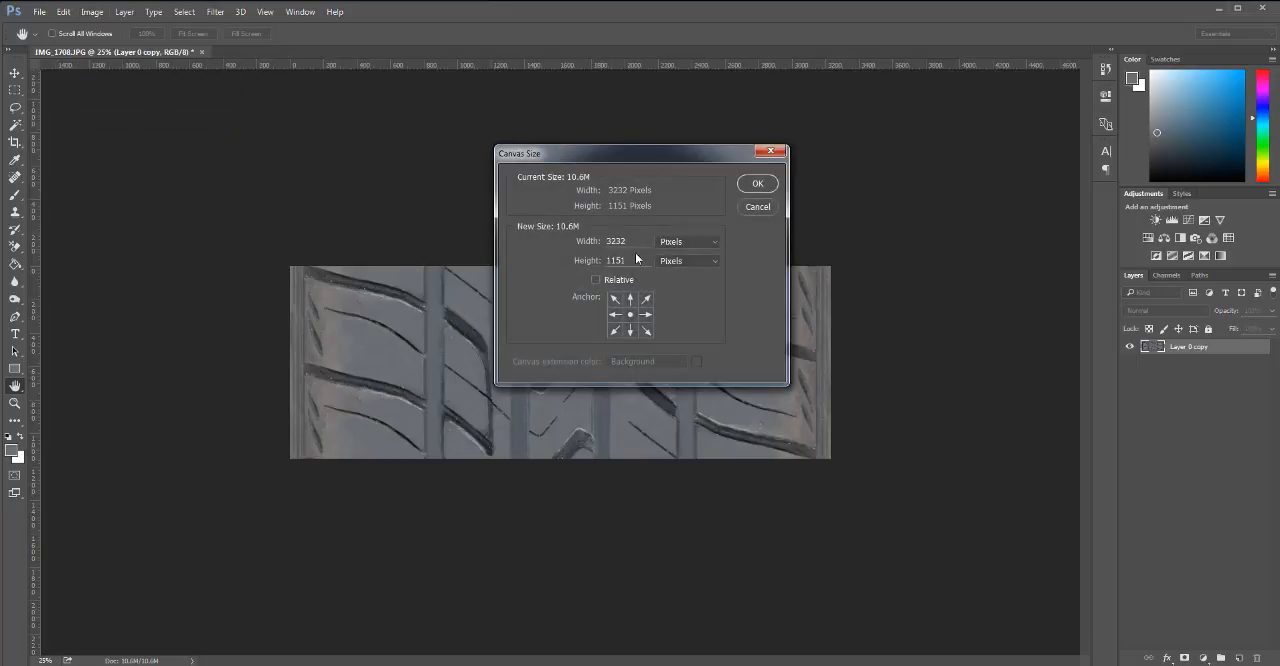
{"action": "left_click_drag", "start_coordinate": [638, 261], "coordinate": [572, 264]}
{"action": "type", "text": "4000"}
{"action": "key", "text": "Return"}
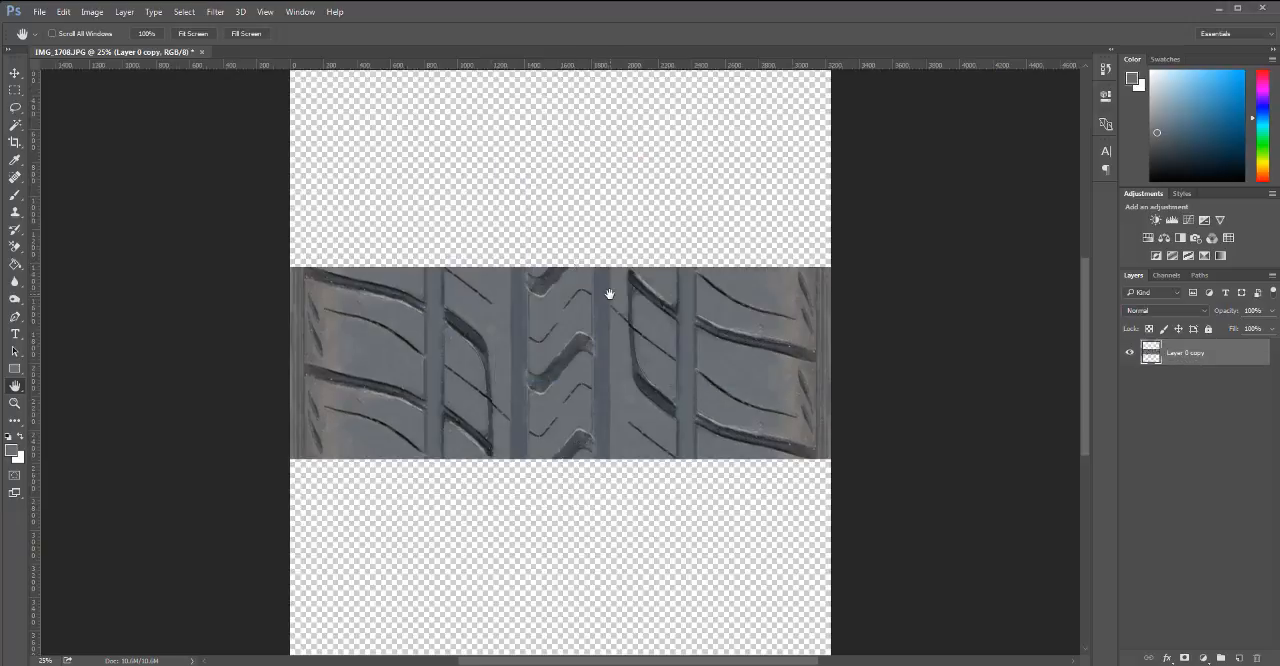
Test the vertical tiling by placing one duplicate of the tread strip flush below the original and another flush above it.
{"action": "key", "text": "v"}
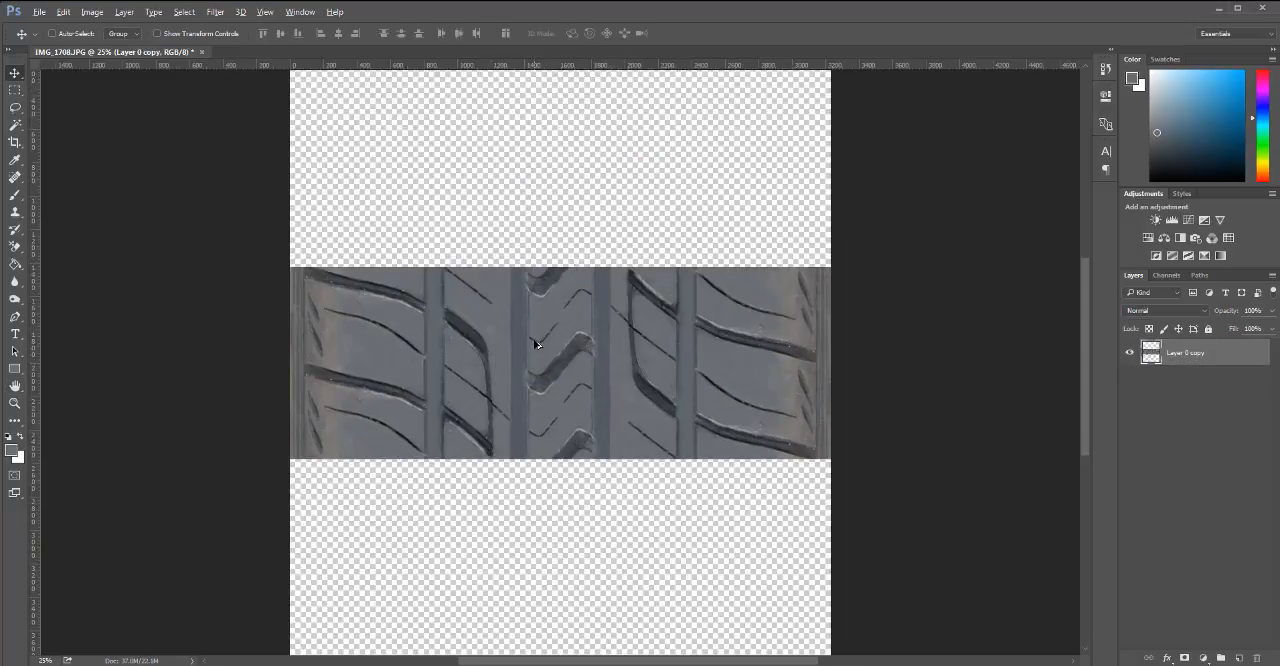
{"action": "left_click_drag", "start_coordinate": [536, 344], "coordinate": [542, 544], "text": "alt"}
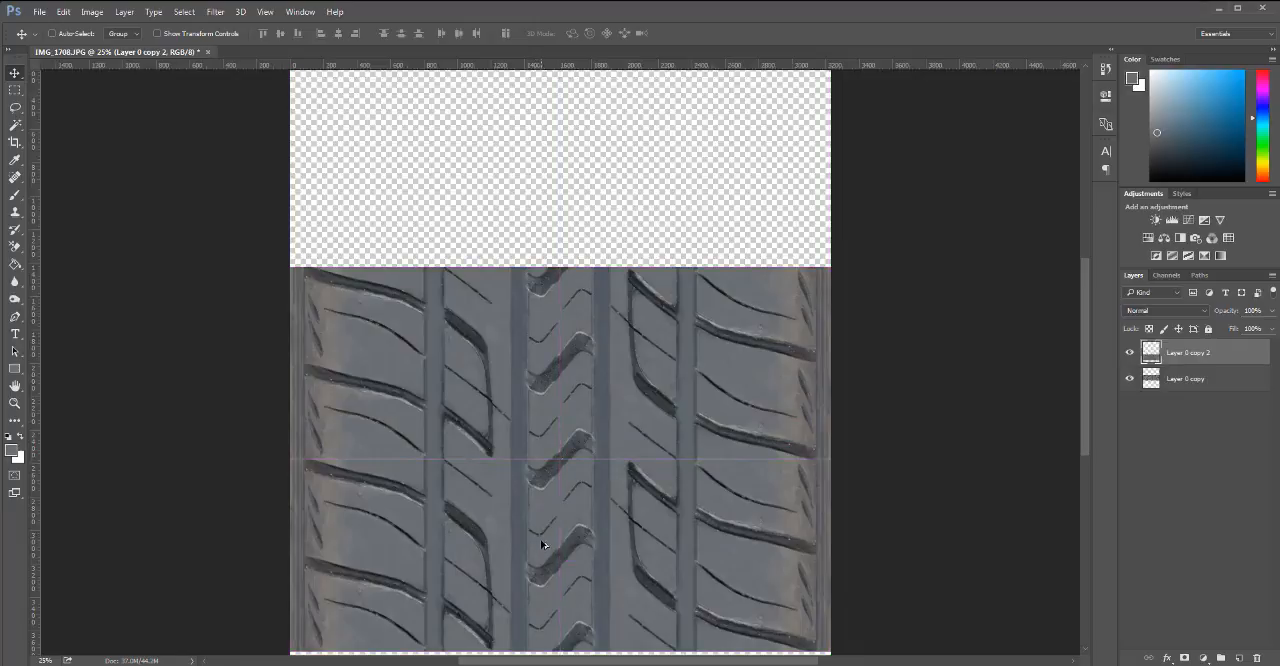
{"action": "left_click", "coordinate": [1193, 381]}
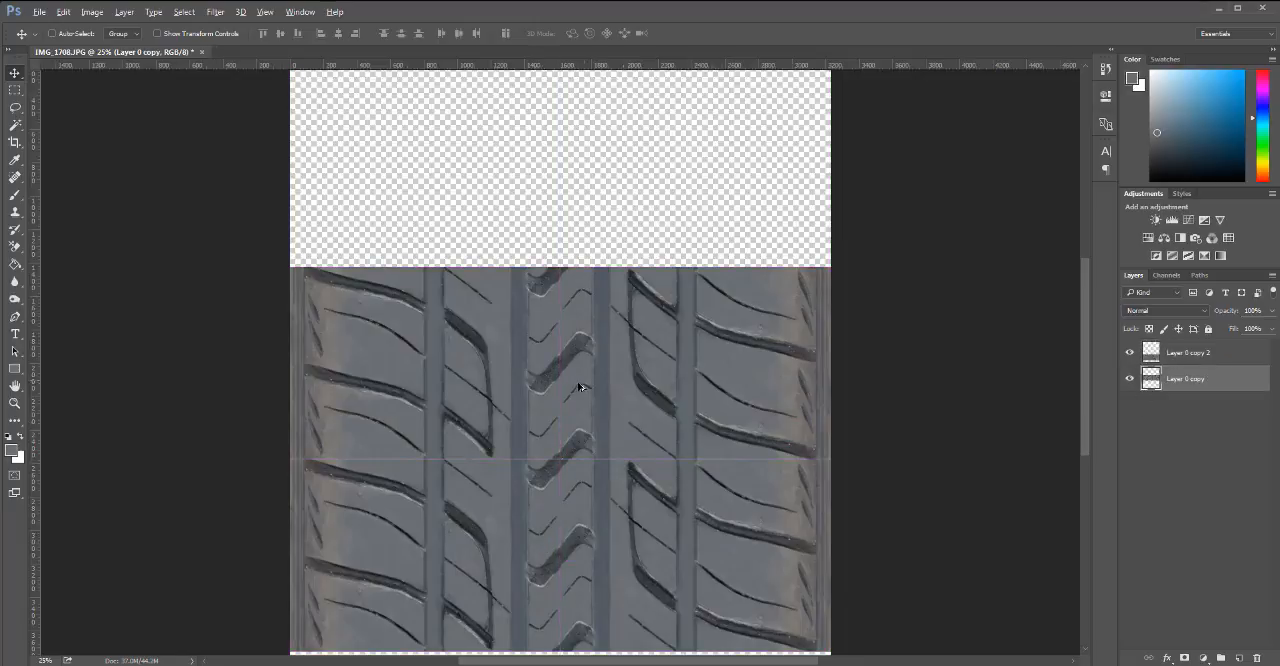
{"action": "left_click_drag", "start_coordinate": [580, 371], "coordinate": [584, 191]}
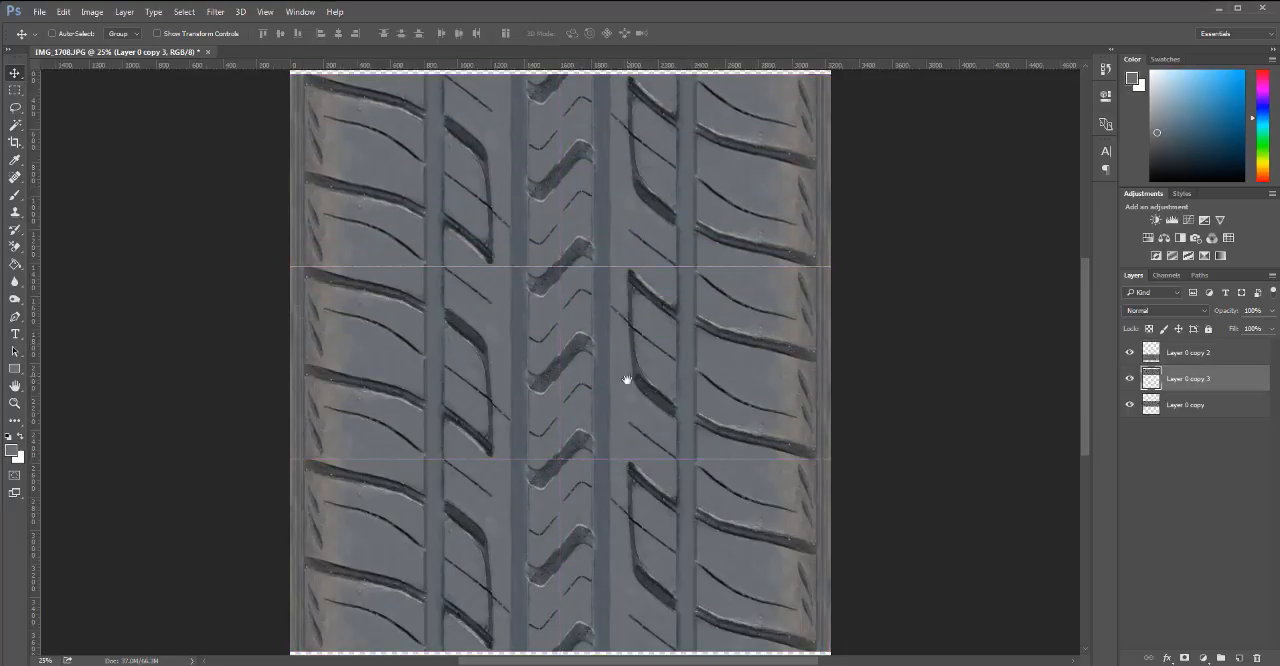
{"action": "key", "text": "ctrl+minus"}
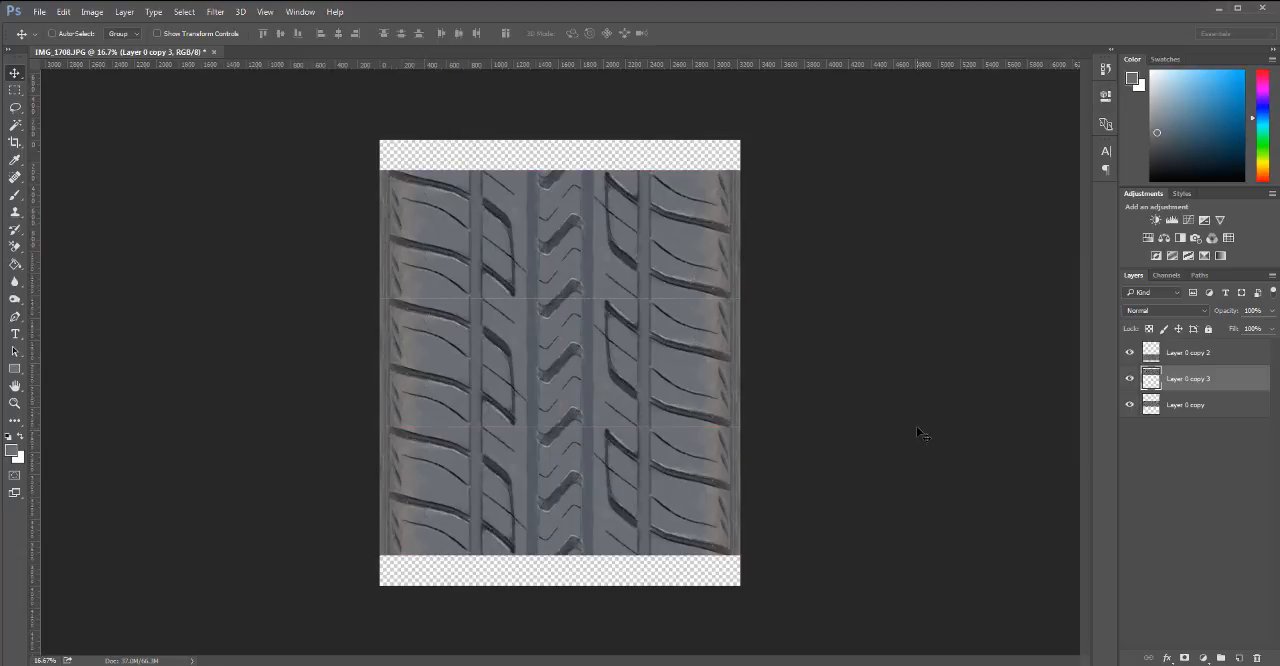
{"action": "key", "text": "ctrl+alt+space"}
{"action": "left_click", "coordinate": [626, 373], "text": "ctrl+alt"}
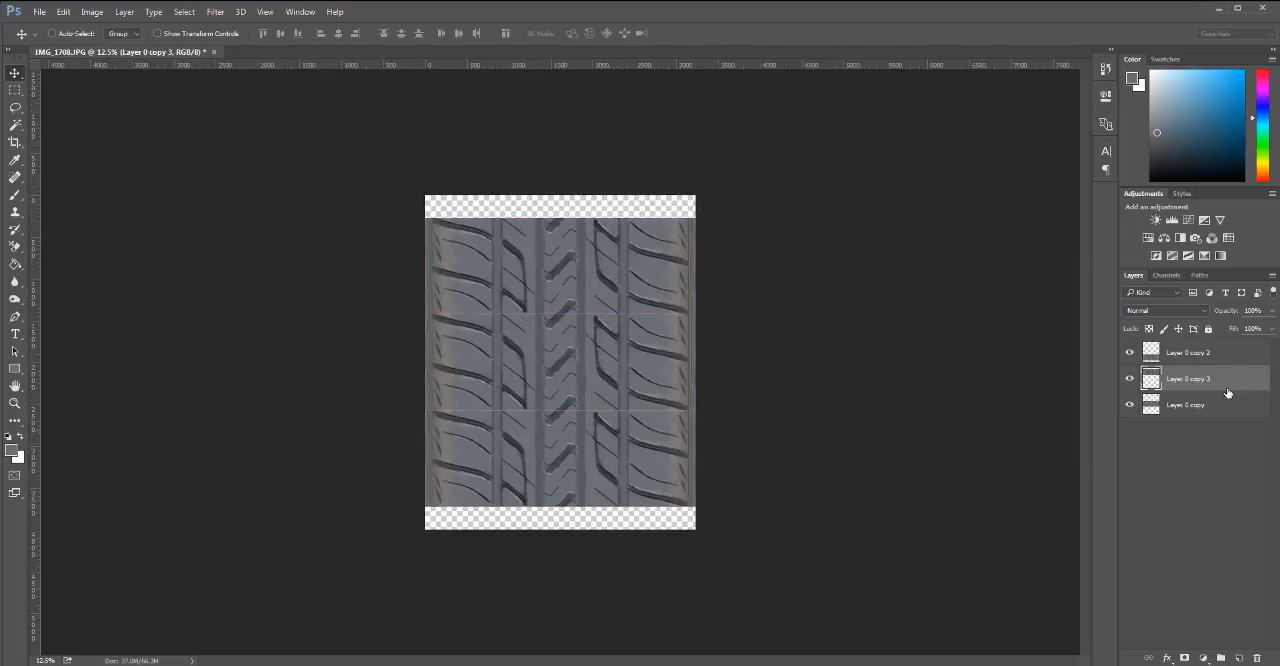
Delete Layer 0 copy 3 and Layer 0 copy 2, and crop the transparent areas above and below the remaining tread strip.
{"action": "left_click_drag", "start_coordinate": [1214, 391], "coordinate": [1257, 658]}
{"action": "left_click_drag", "start_coordinate": [1226, 357], "coordinate": [1257, 658]}
{"action": "key", "text": "c"}
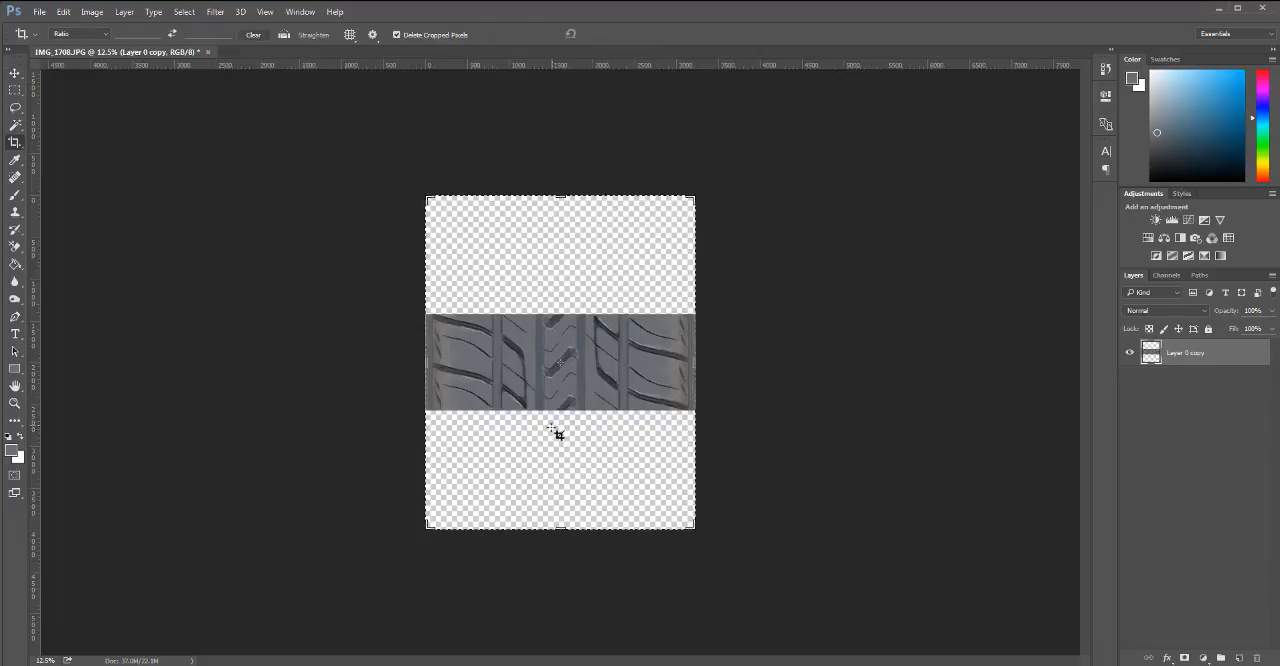
{"action": "left_click_drag", "start_coordinate": [561, 524], "coordinate": [566, 468]}
{"action": "left_click_drag", "start_coordinate": [555, 259], "coordinate": [565, 316]}
{"action": "scroll", "coordinate": [565, 366], "scroll_direction": "up", "scroll_amount": 3}
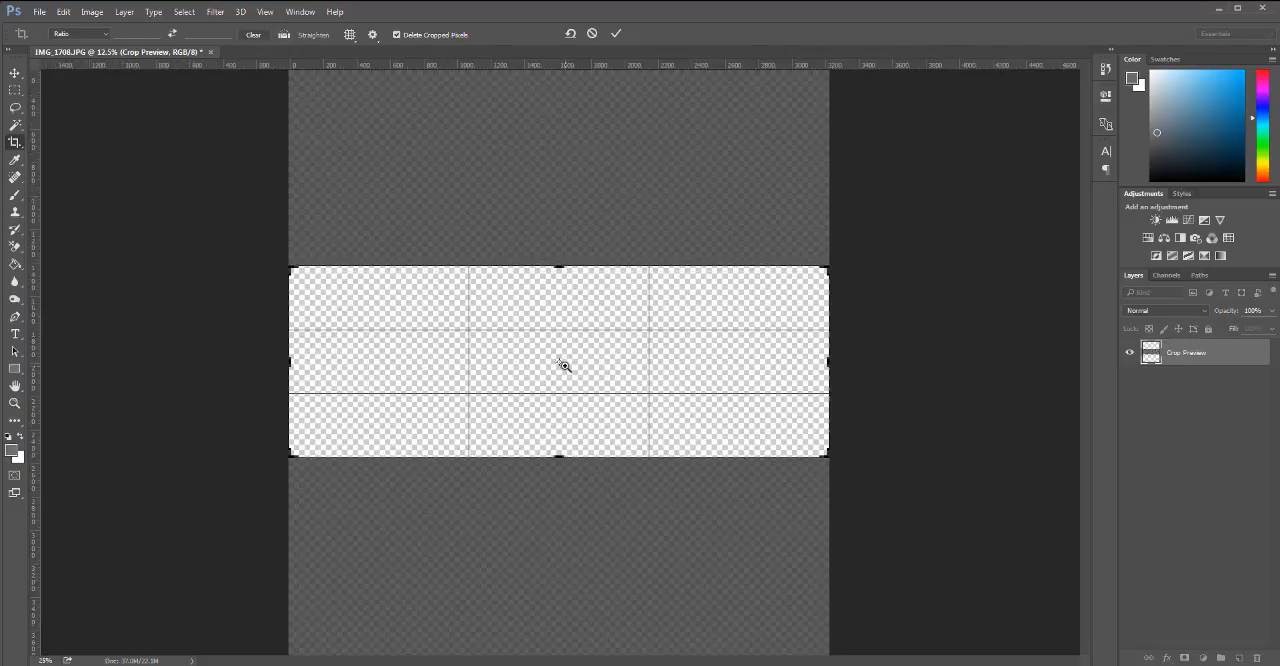
{"action": "scroll", "coordinate": [567, 417], "scroll_direction": "up", "scroll_amount": 1}
{"action": "scroll", "coordinate": [567, 417], "scroll_direction": "up", "scroll_amount": 1}
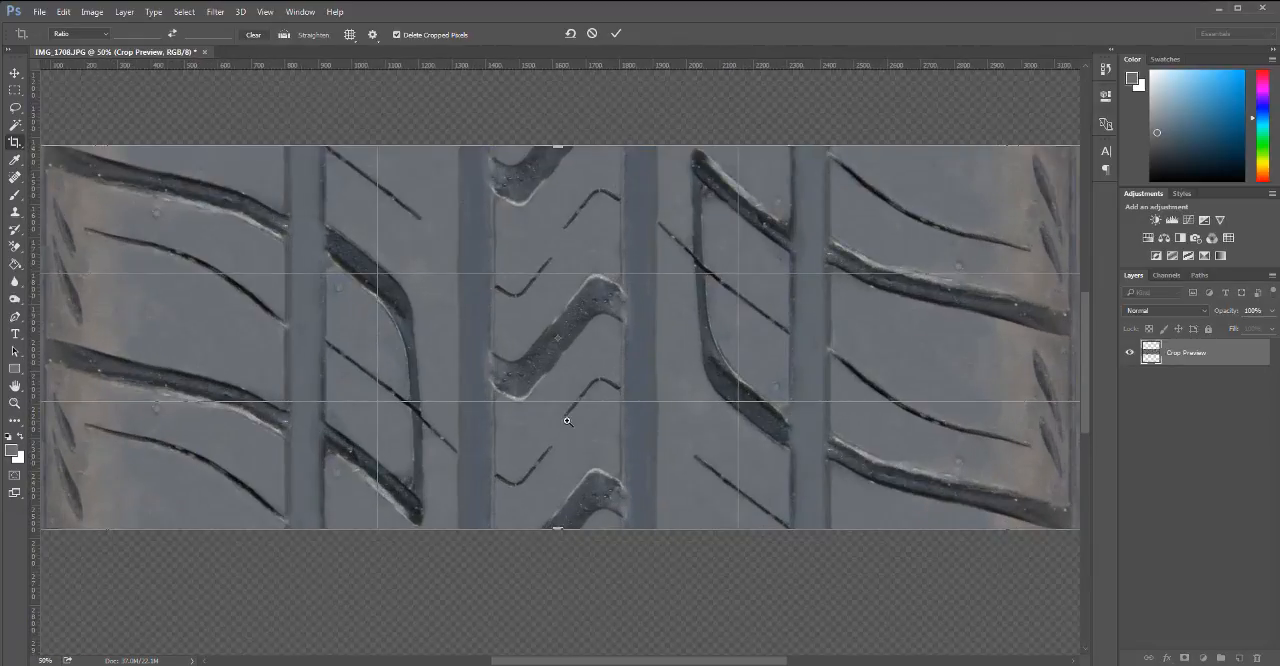
{"action": "key", "text": "Return"}
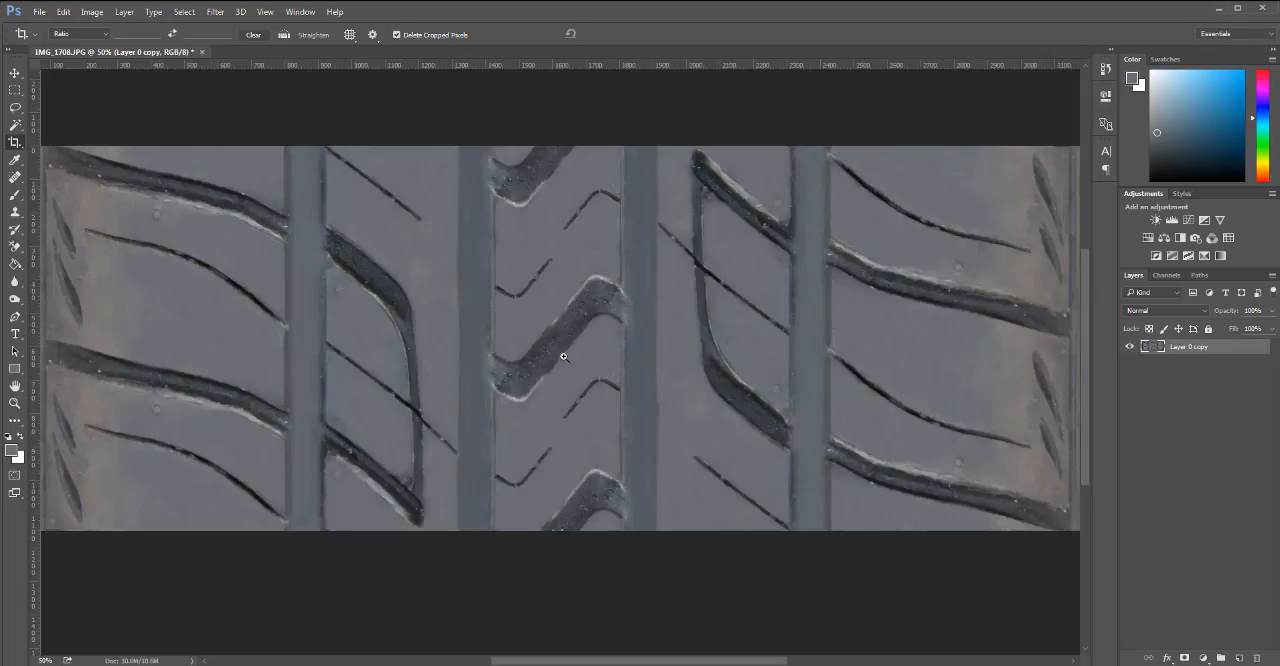
Save a JPEG copy of the tread image to the Desktop as Tileable_tire.jpg with Maximum quality 12.
{"action": "scroll", "coordinate": [563, 356], "scroll_direction": "down", "scroll_amount": 1}
{"action": "scroll", "coordinate": [563, 356], "scroll_direction": "down", "scroll_amount": 2}
{"action": "key", "text": "h"}
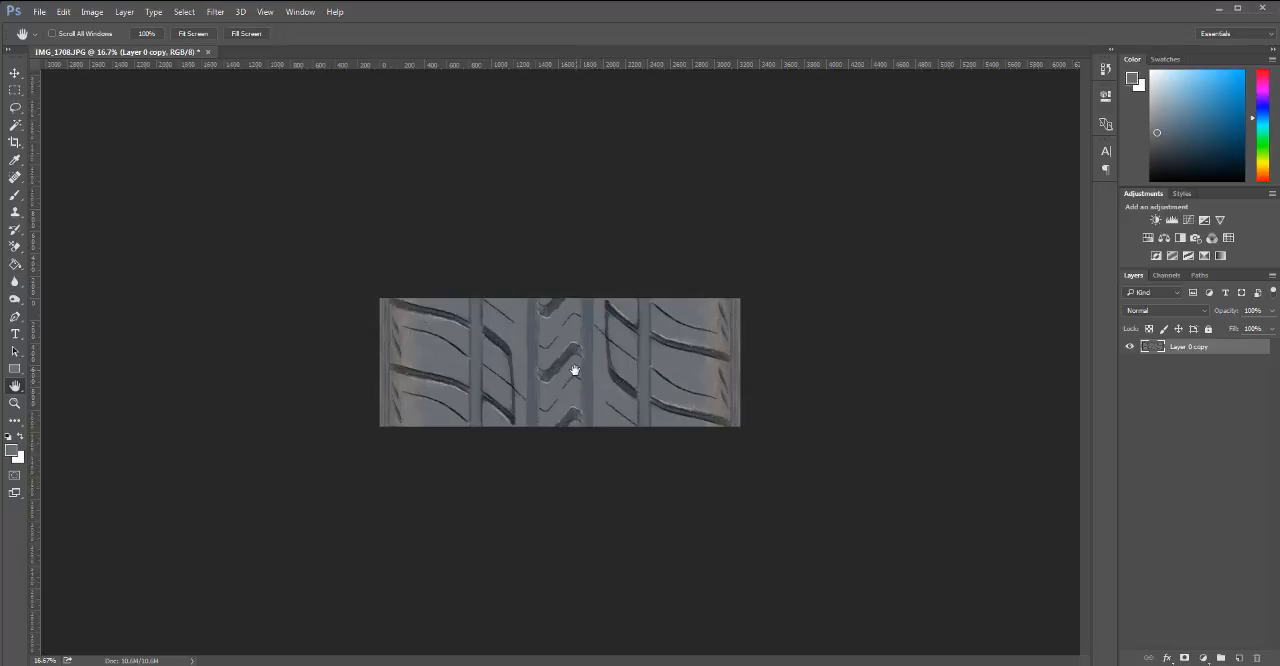
{"action": "key", "text": "ctrl+shift+s"}
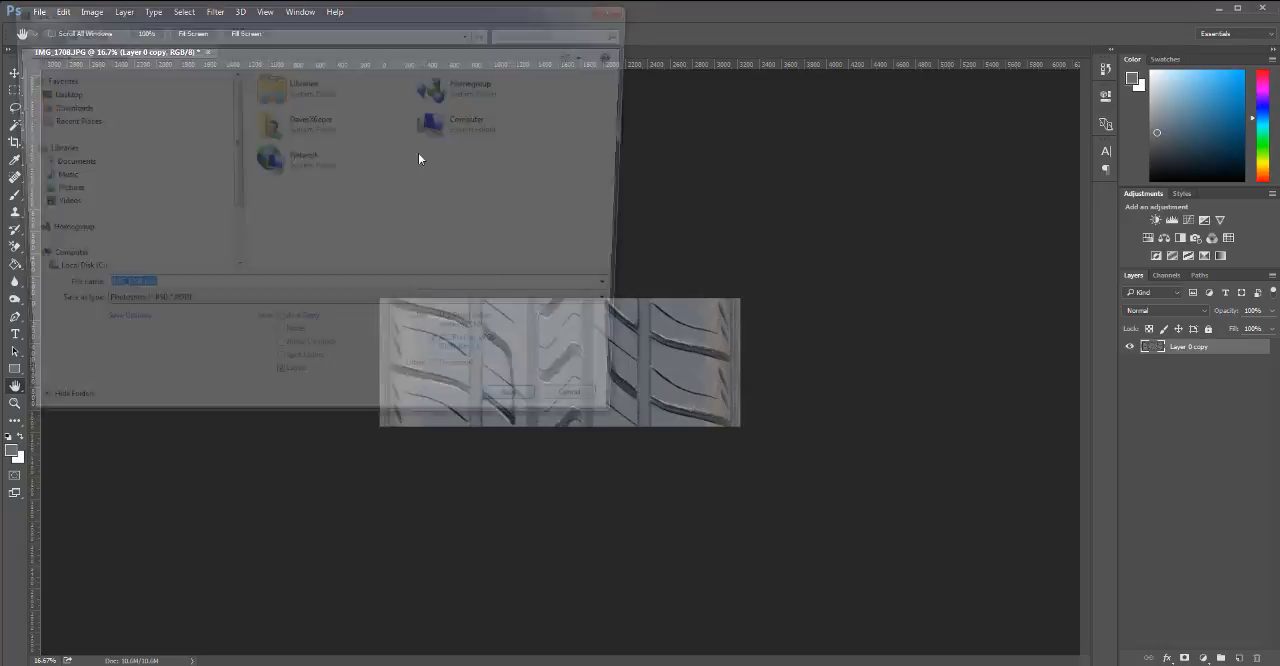
{"action": "left_click", "coordinate": [159, 311]}
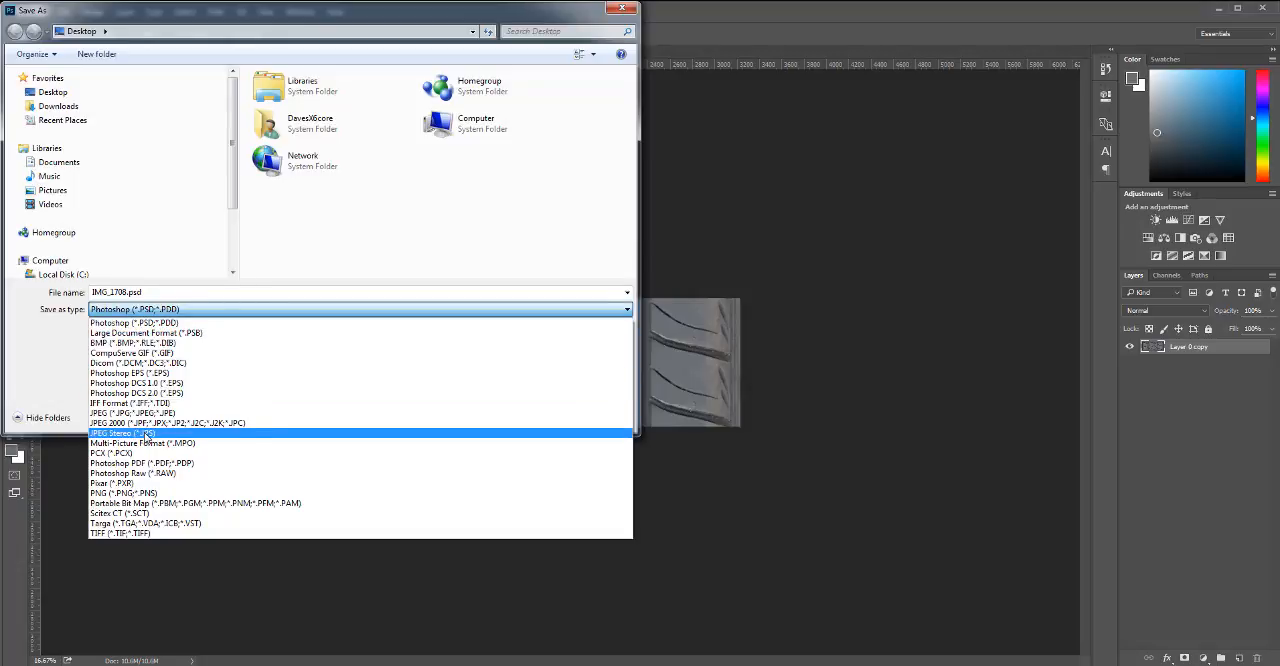
{"action": "left_click", "coordinate": [139, 415]}
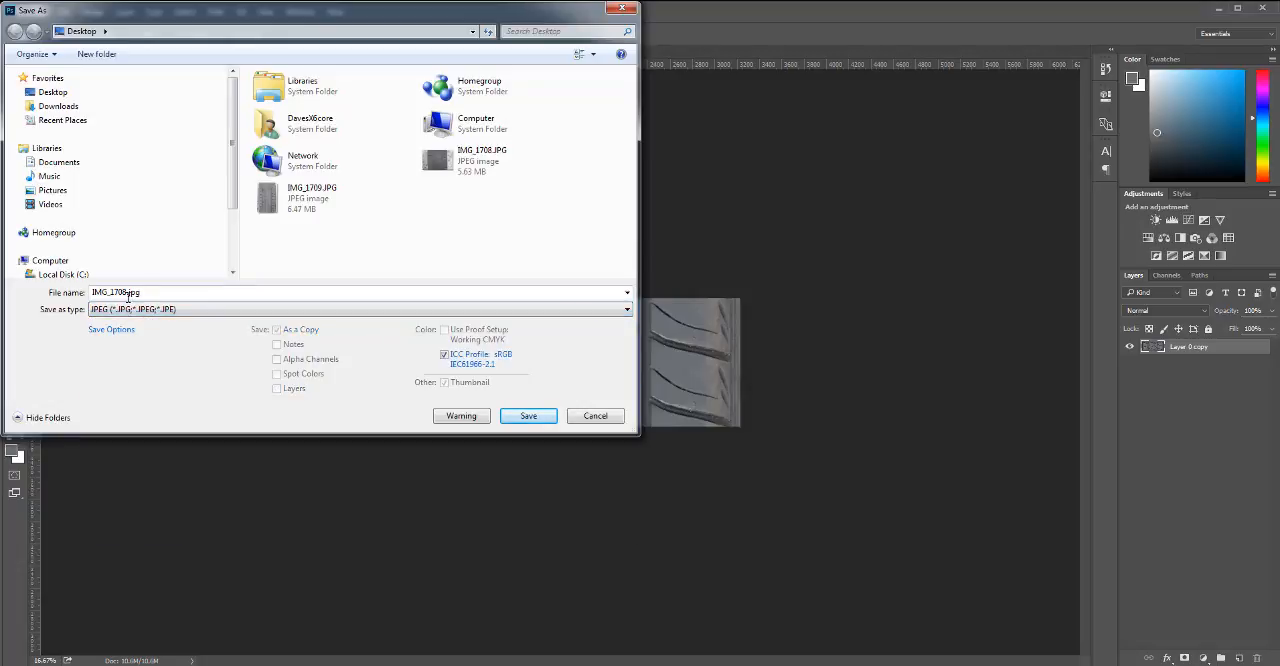
{"action": "left_click", "coordinate": [126, 294]}
{"action": "left_click", "coordinate": [127, 293]}
{"action": "left_click_drag", "start_coordinate": [127, 293], "coordinate": [72, 300]}
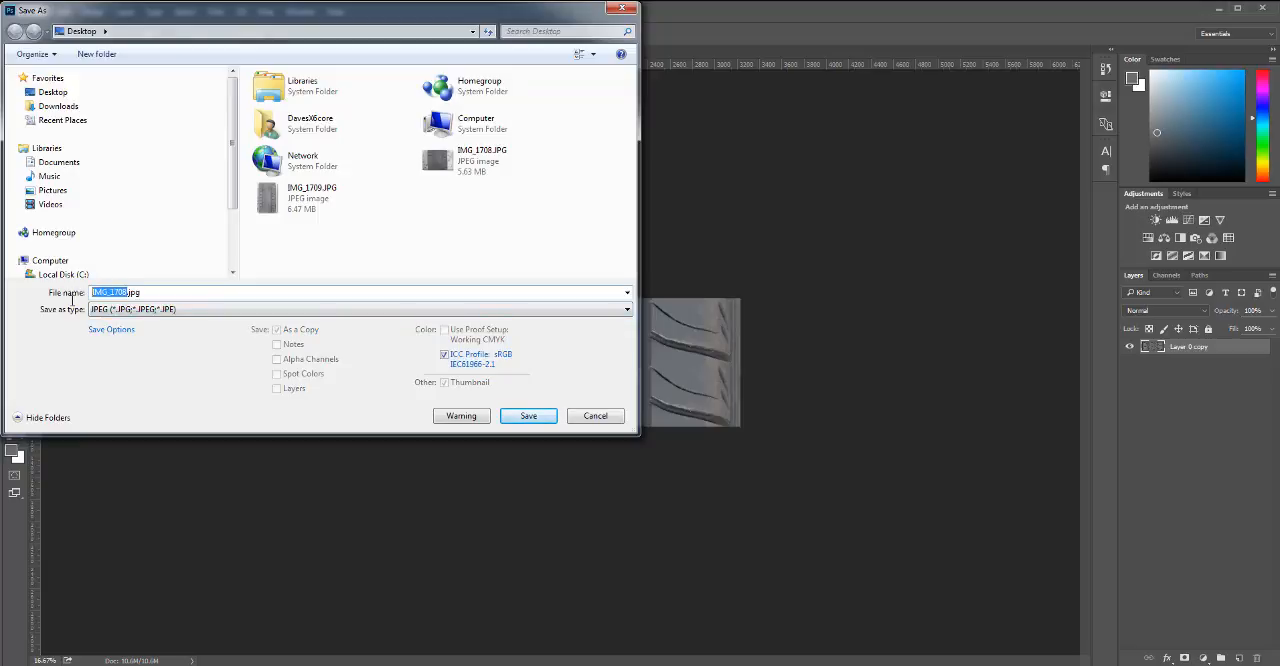
{"action": "type", "text": "T"}
{"action": "type", "text": "able_tire"}
{"action": "key", "text": "Return"}
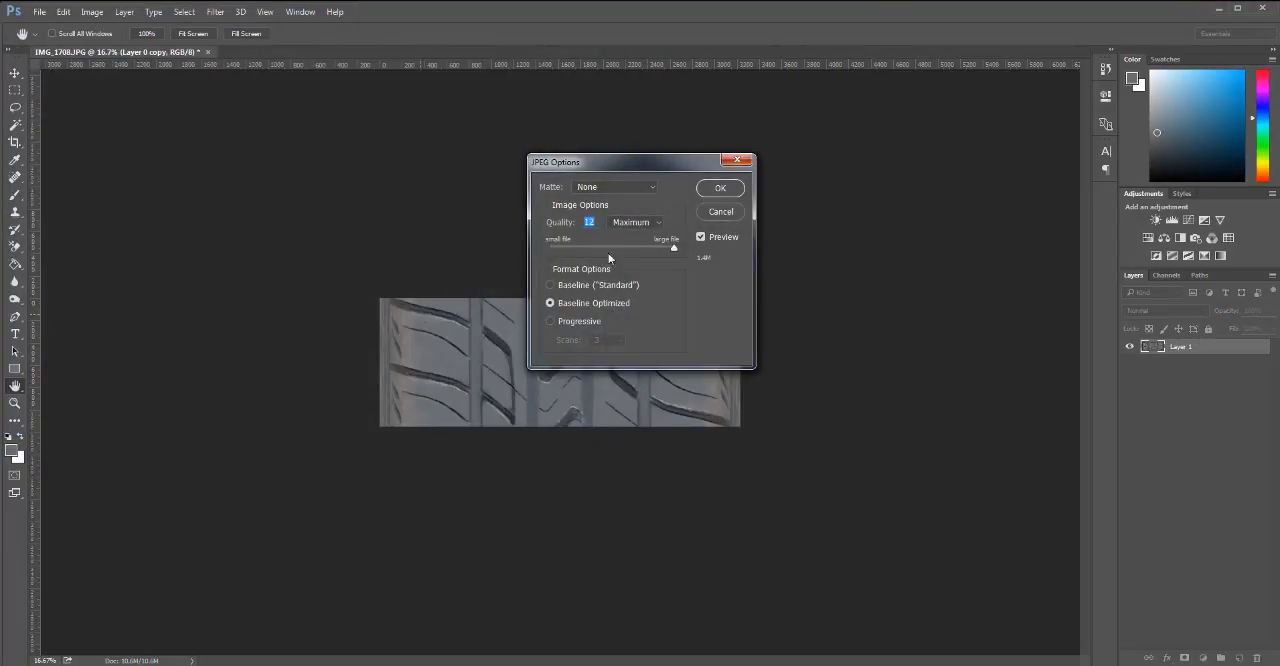
{"action": "left_click", "coordinate": [721, 189]}
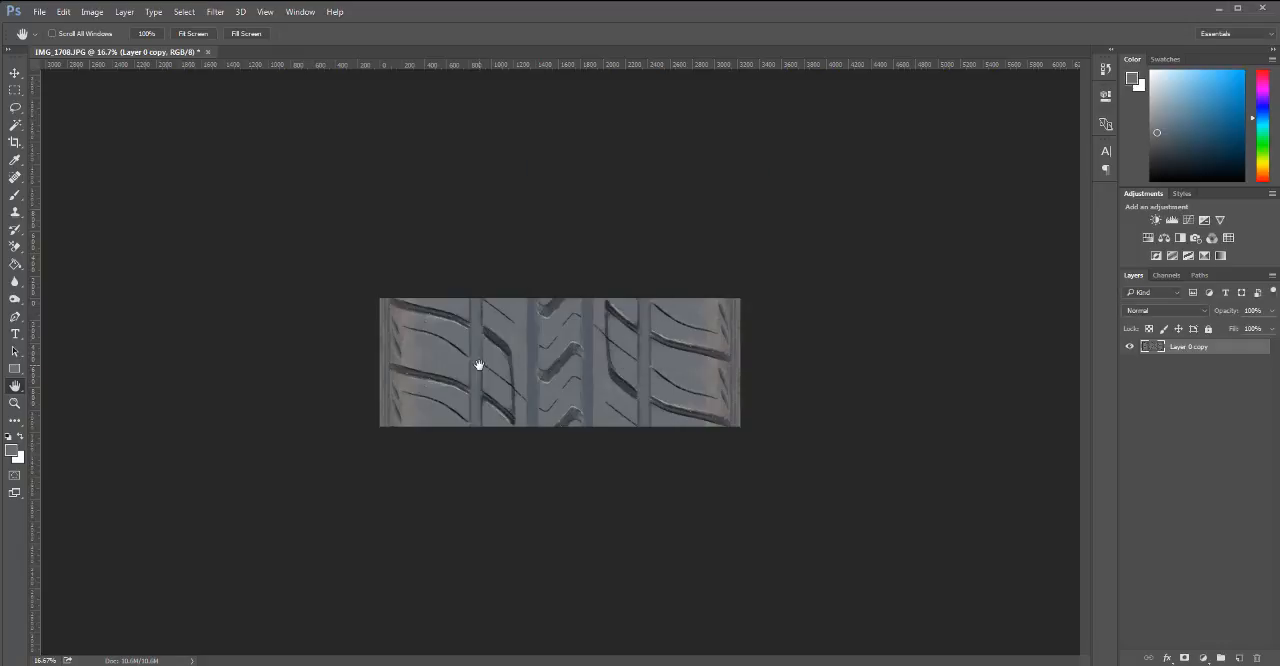
Examine the center zigzag grooves and the neighbouring tread blocks at 100% zoom.
{"action": "key", "text": "ctrl+plus"}
{"action": "key", "text": "ctrl+plus"}
{"action": "key", "text": "ctrl+plus"}
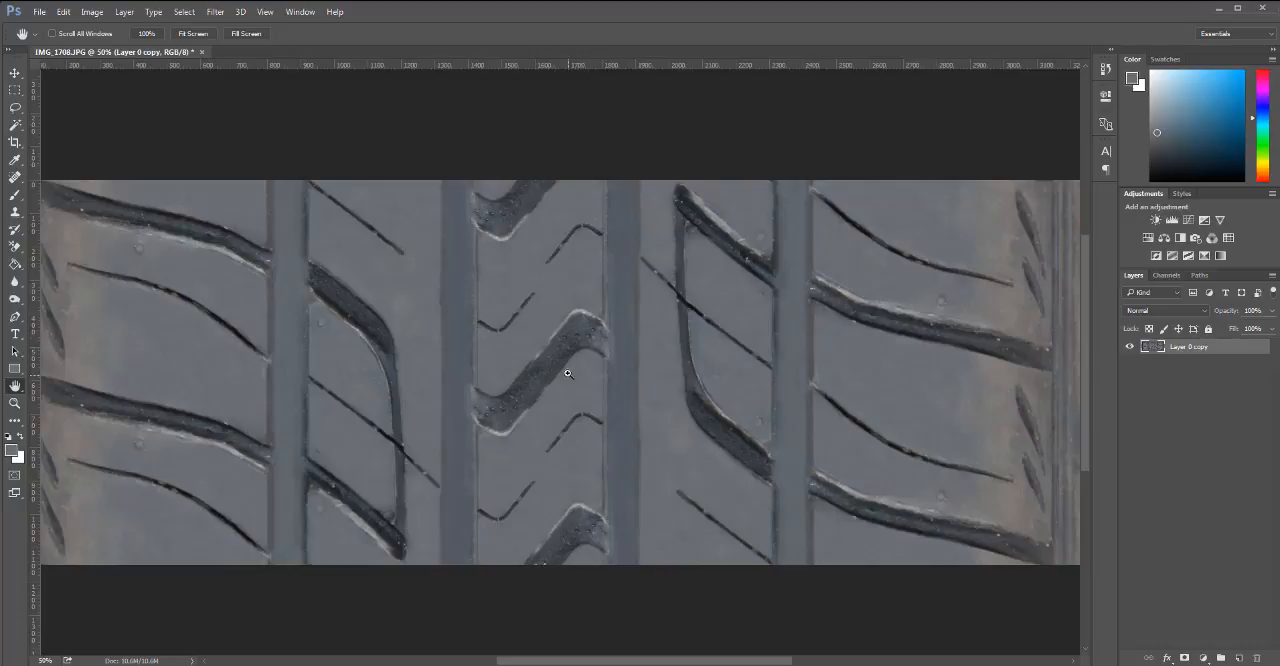
{"action": "key", "text": "ctrl+plus"}
{"action": "key", "text": "ctrl+plus"}
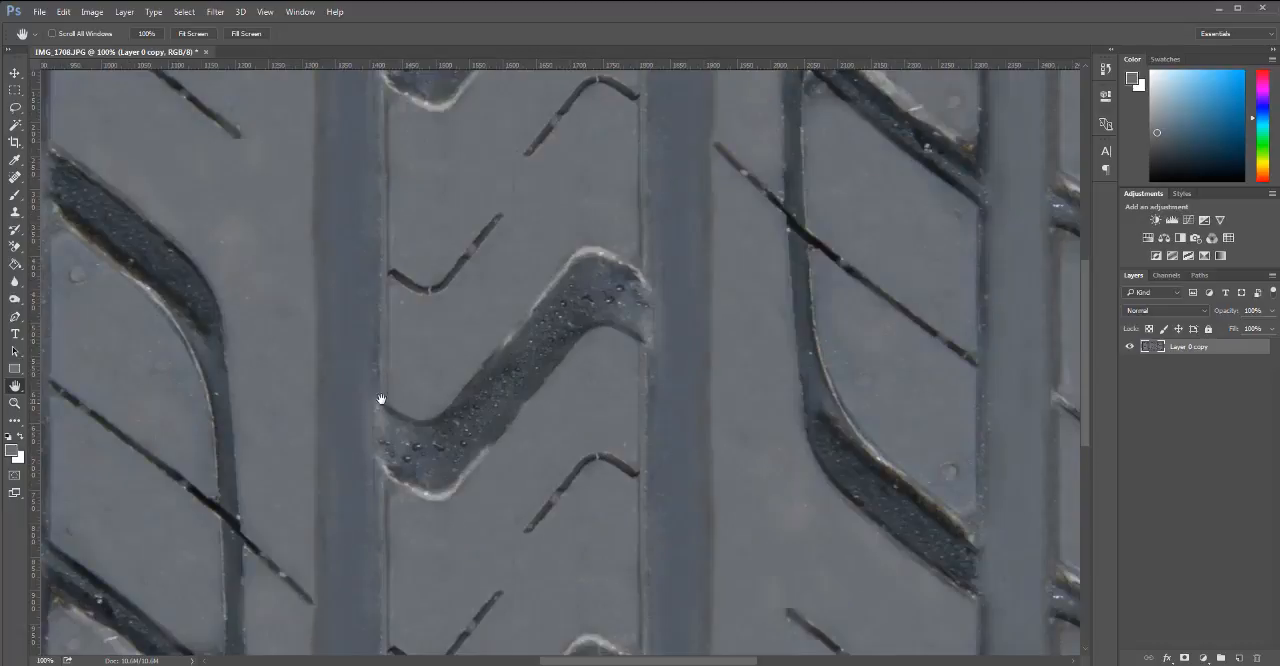
{"action": "left_click_drag", "start_coordinate": [297, 409], "coordinate": [870, 400]}
{"action": "left_click_drag", "start_coordinate": [506, 457], "coordinate": [220, 525]}
{"action": "left_click_drag", "start_coordinate": [711, 353], "coordinate": [506, 211]}
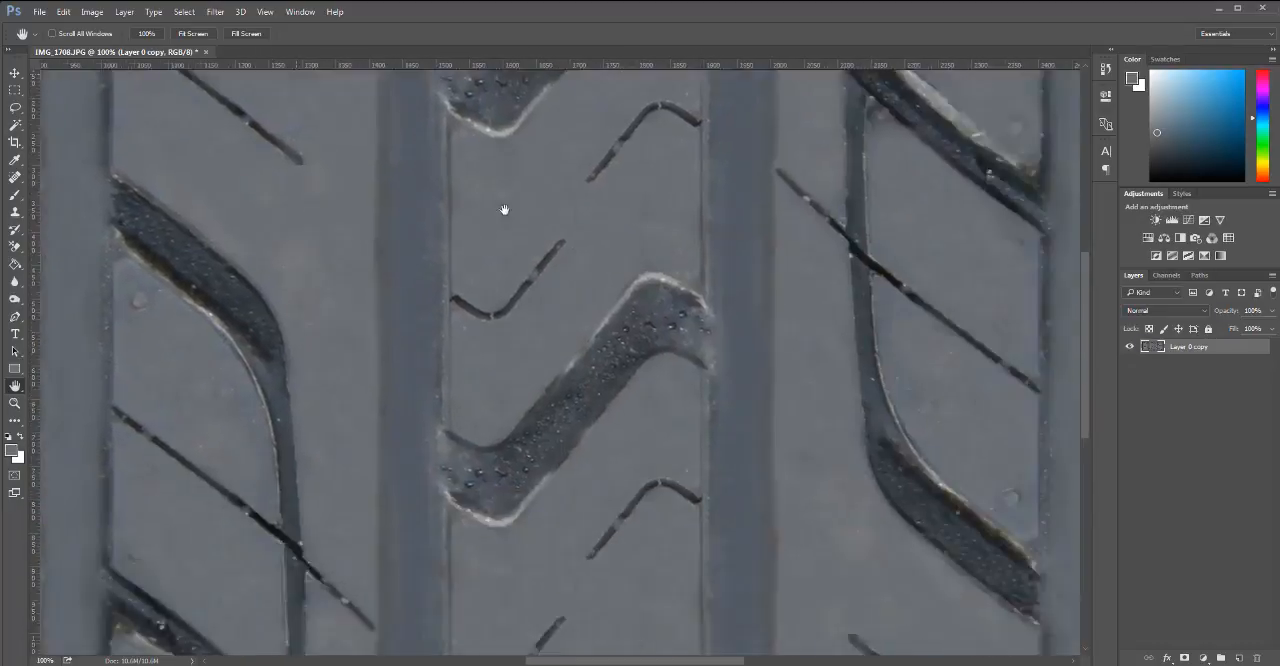
{"action": "left_click_drag", "start_coordinate": [609, 303], "coordinate": [600, 400]}
{"action": "left_click_drag", "start_coordinate": [711, 397], "coordinate": [615, 412]}
{"action": "key", "text": "ctrl+minus"}
{"action": "key", "text": "ctrl+minus"}
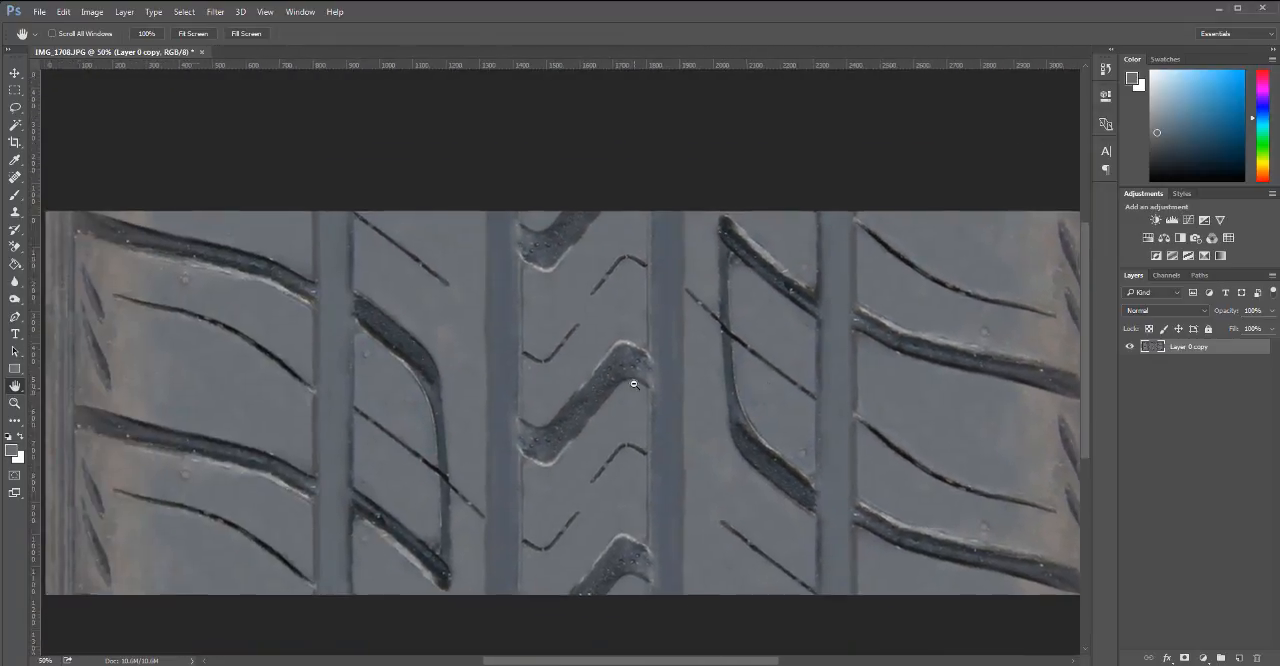
Resample the image down to 800 pixels wide with its proportions constrained.
{"action": "key", "text": "ctrl+minus"}
{"action": "left_click", "coordinate": [92, 12]}
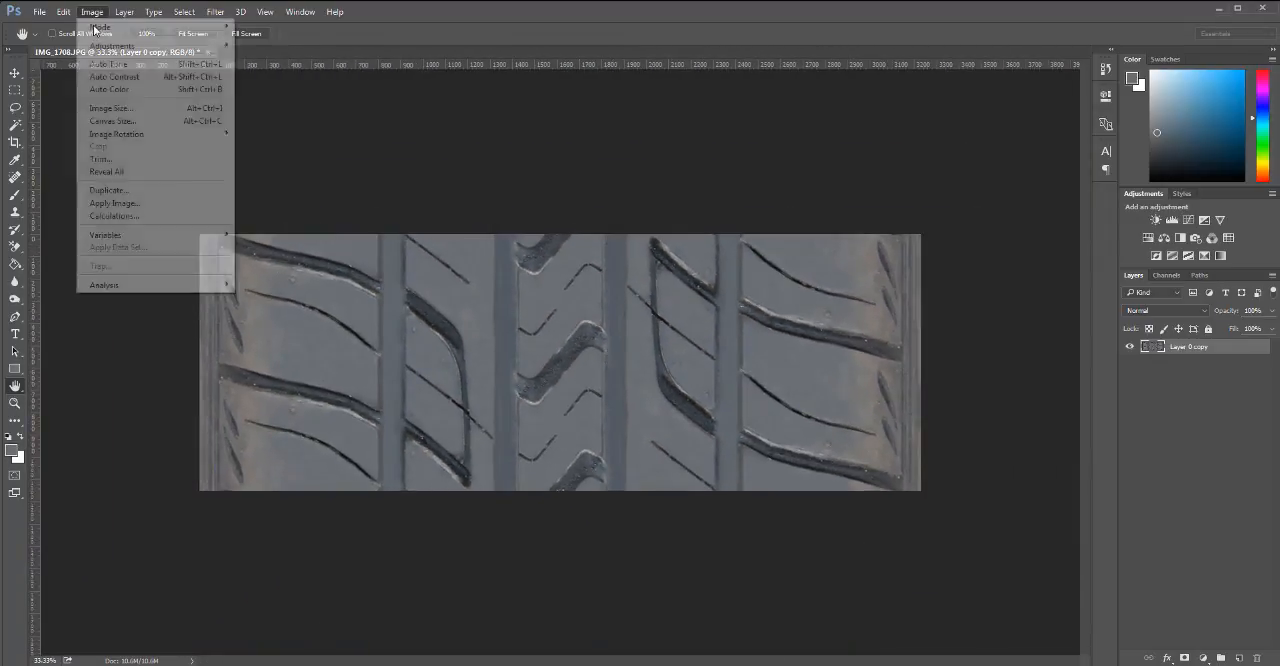
{"action": "left_click", "coordinate": [110, 107]}
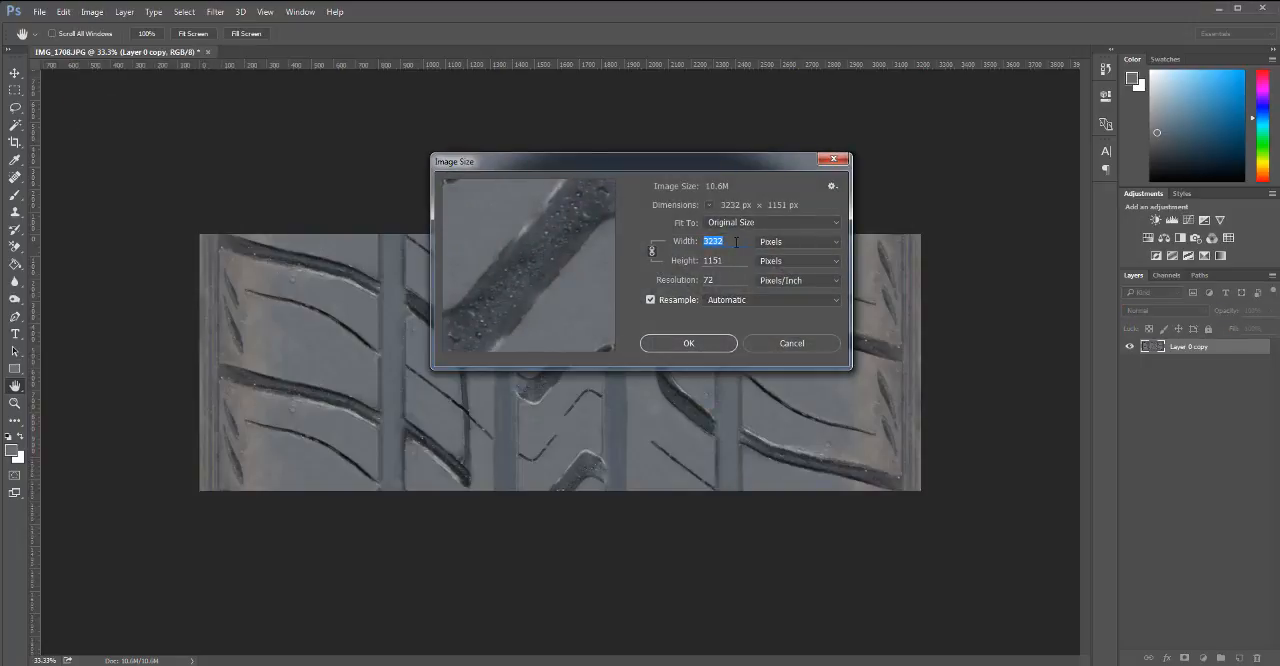
{"action": "key", "text": "Tab"}
{"action": "type", "text": "500"}
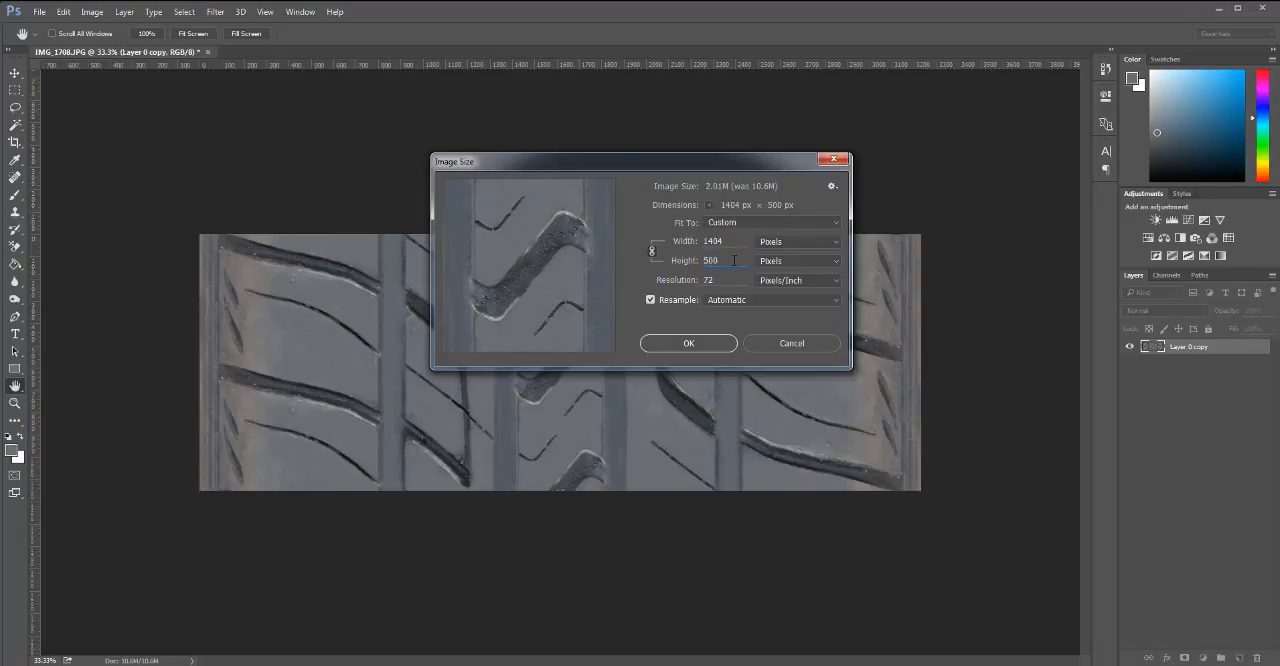
{"action": "left_click_drag", "start_coordinate": [732, 241], "coordinate": [698, 241]}
{"action": "type", "text": "800"}
{"action": "key", "text": "Return"}
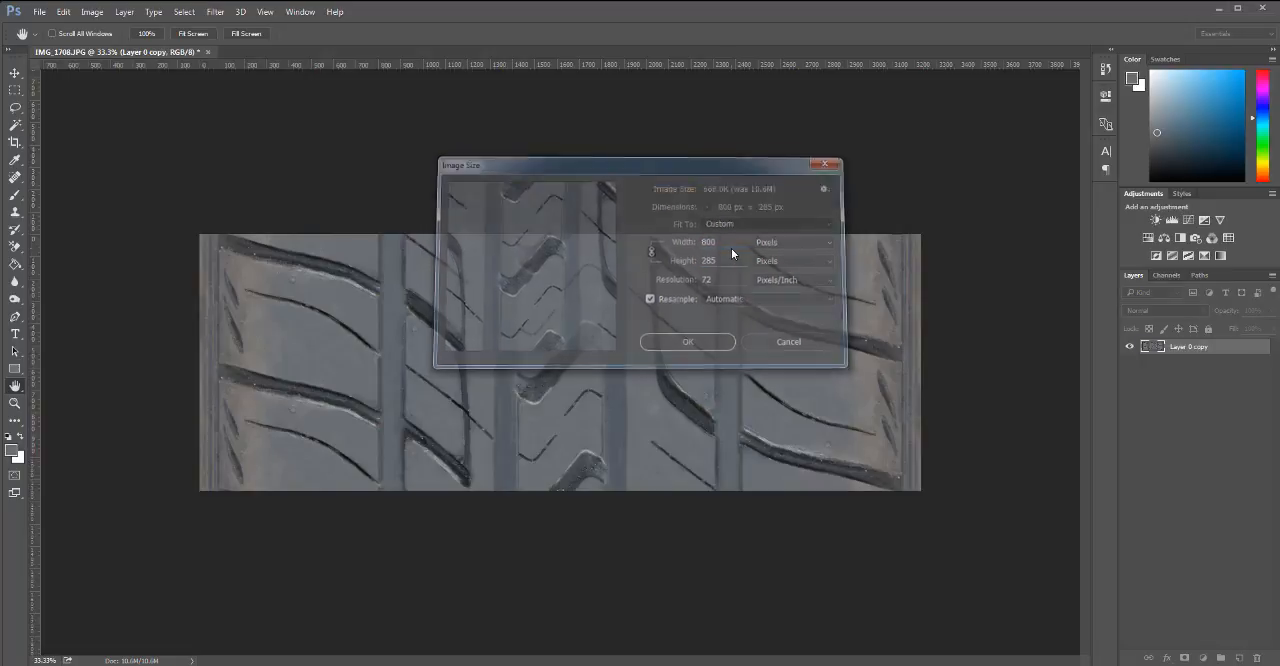
Save a JPEG copy of the reduced tread image as Tileable_tire_resized.jpg on the Desktop with Maximum quality 12.
{"action": "key", "text": "ctrl+plus"}
{"action": "key", "text": "ctrl+plus"}
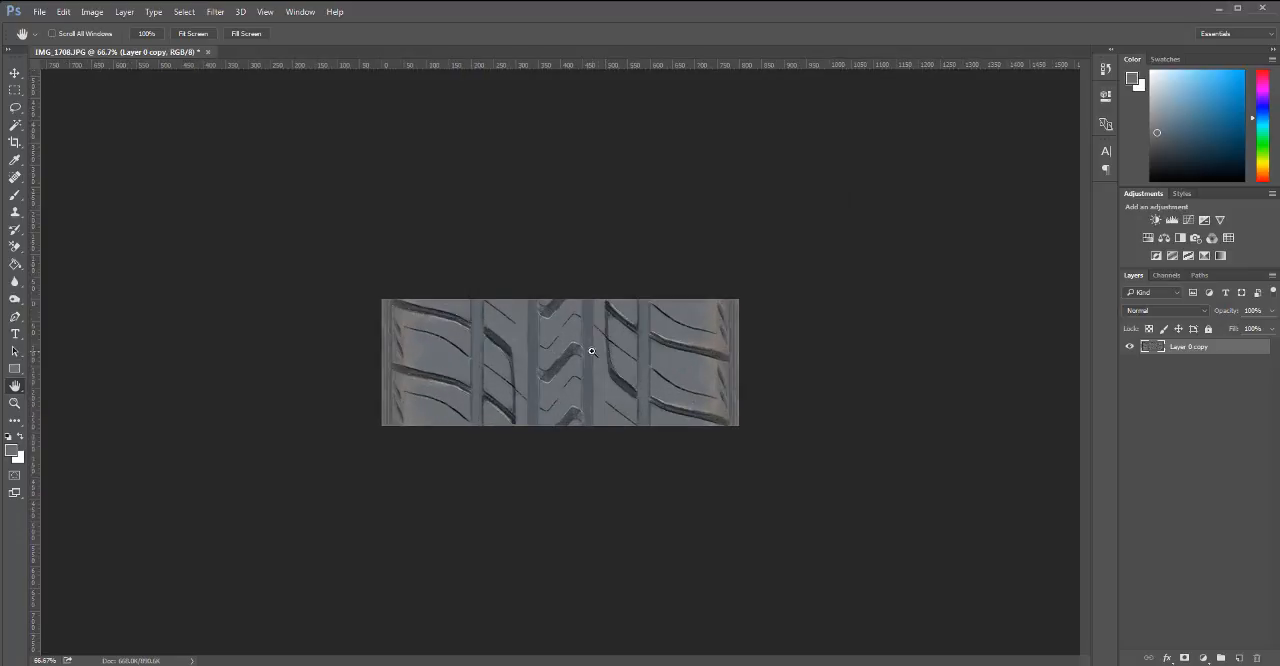
{"action": "key", "text": "ctrl+plus"}
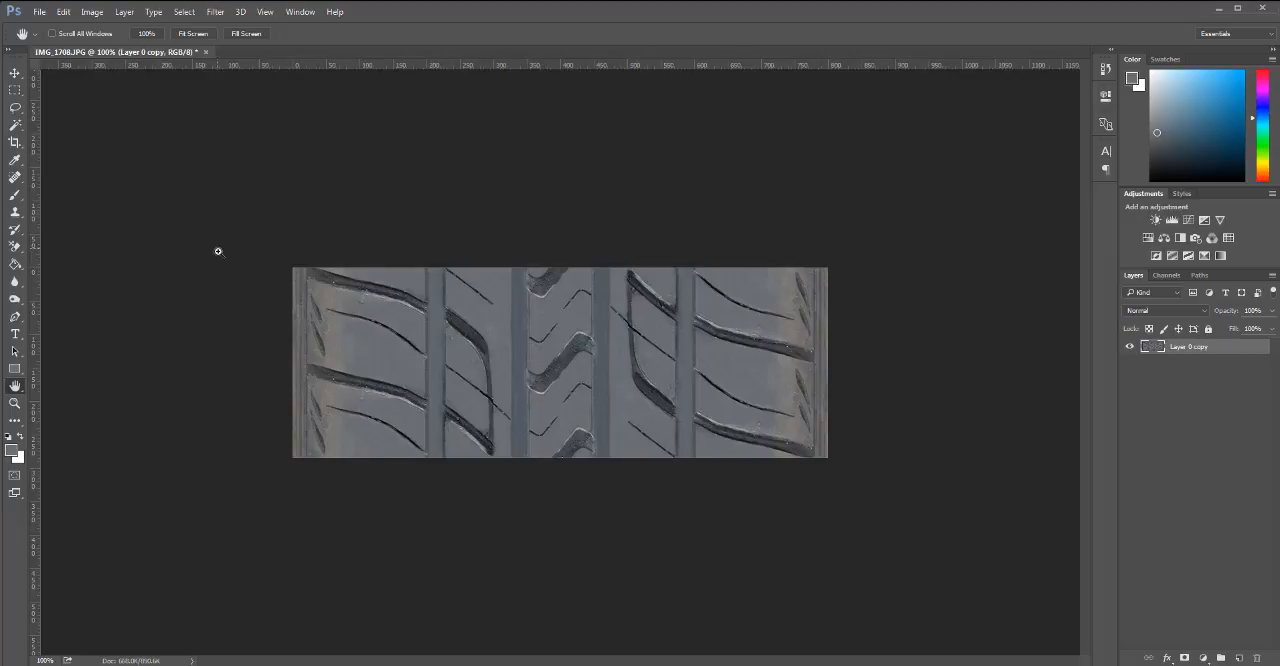
{"action": "key", "text": "ctrl+shift+s"}
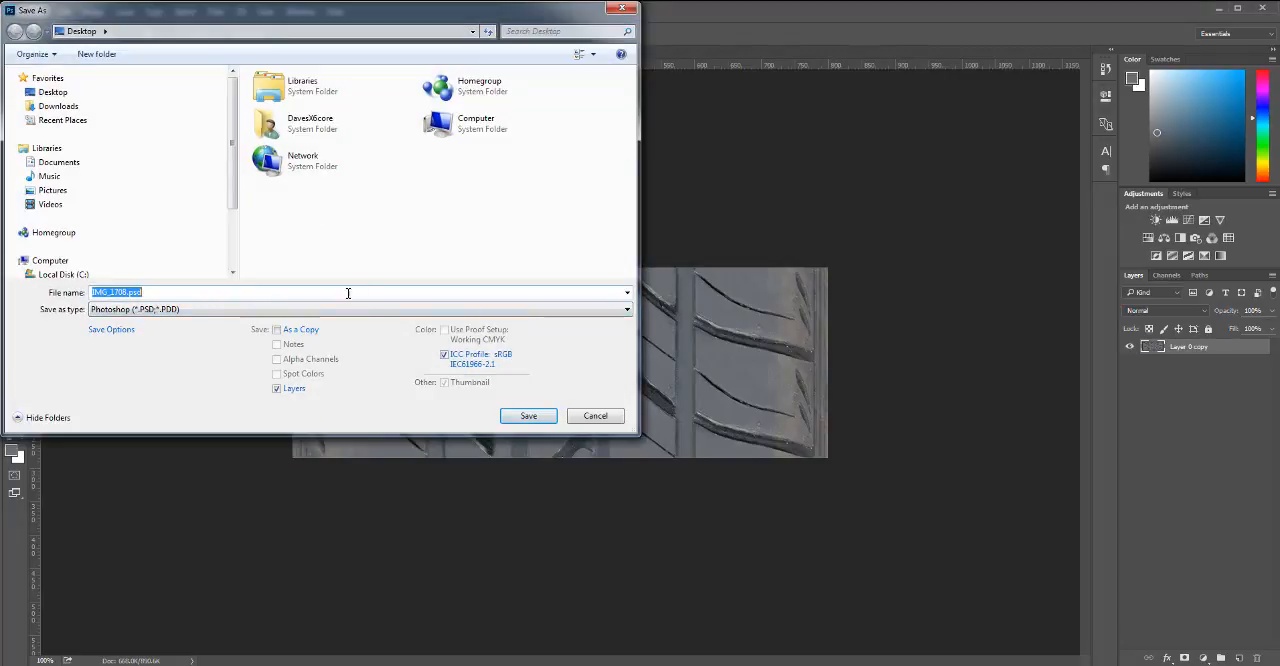
{"action": "left_click", "coordinate": [400, 309]}
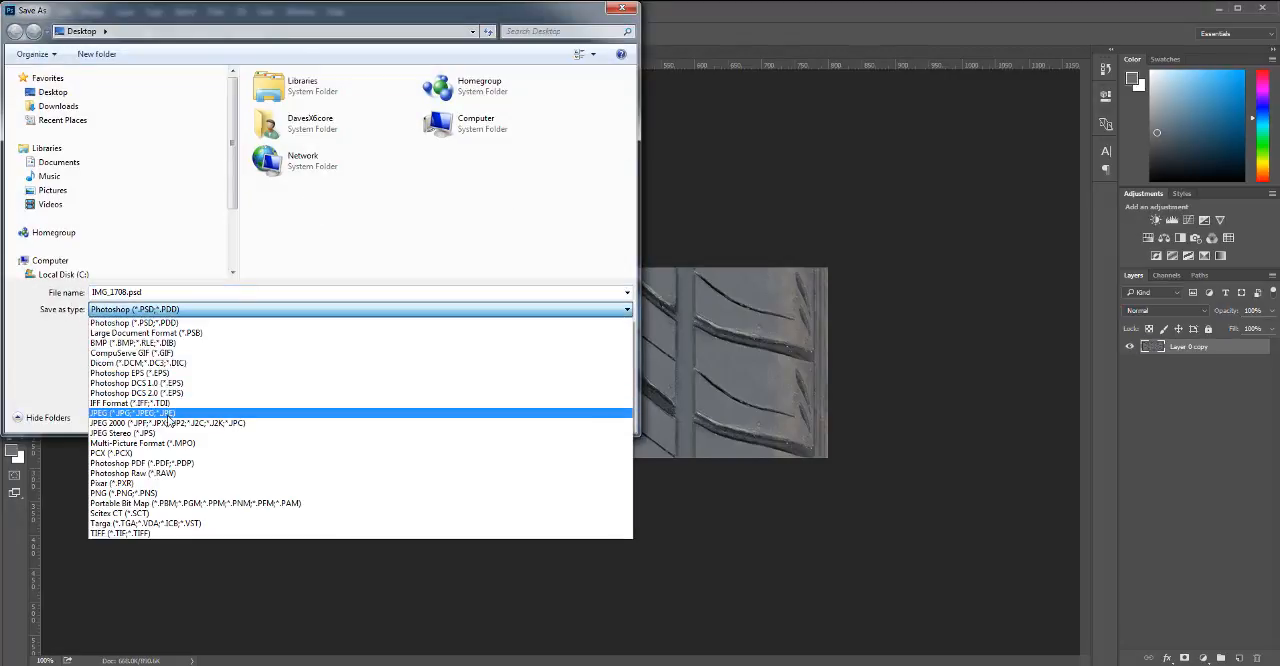
{"action": "left_click", "coordinate": [172, 421]}
{"action": "left_click", "coordinate": [470, 196]}
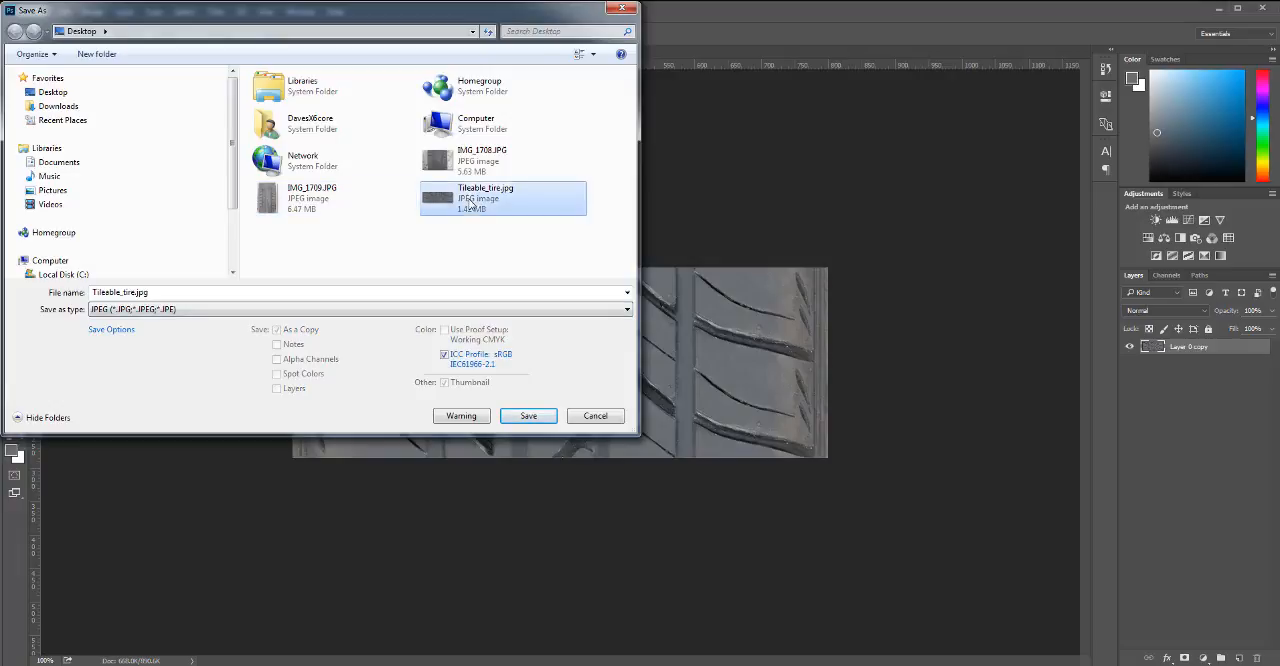
{"action": "left_click", "coordinate": [135, 293]}
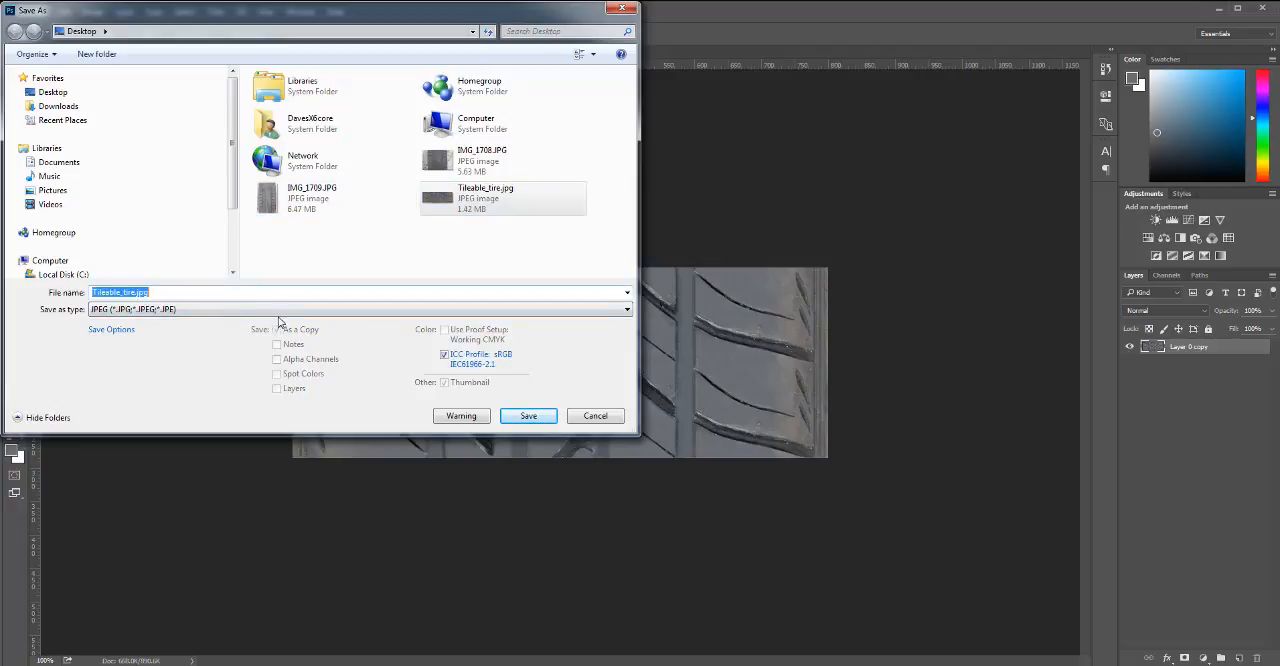
{"action": "left_click", "coordinate": [134, 292]}
{"action": "type", "text": "_"}
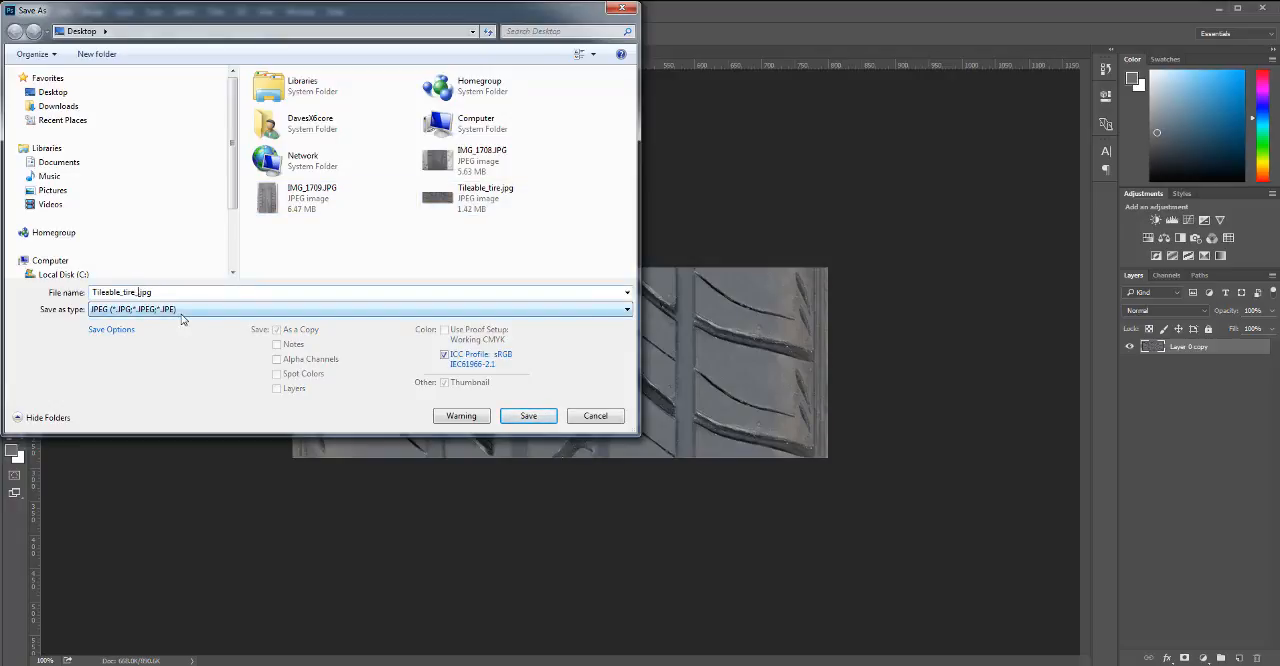
{"action": "type", "text": "resized"}
{"action": "left_click", "coordinate": [527, 416]}
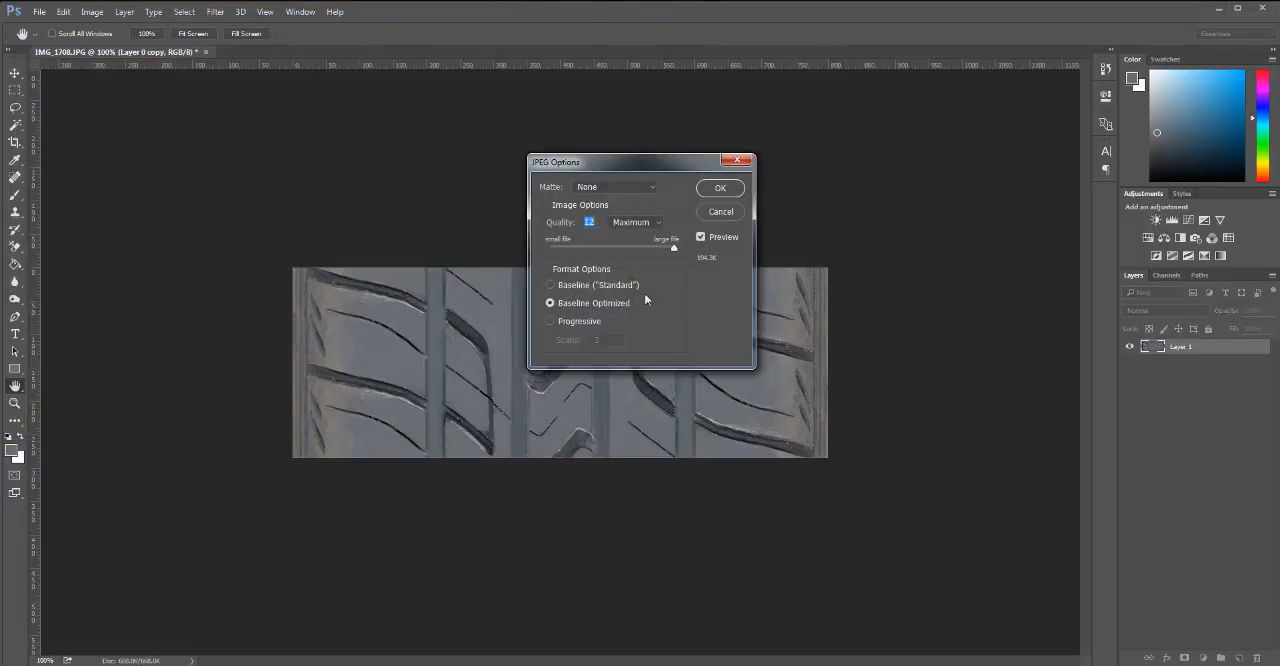
{"action": "left_click", "coordinate": [722, 189]}
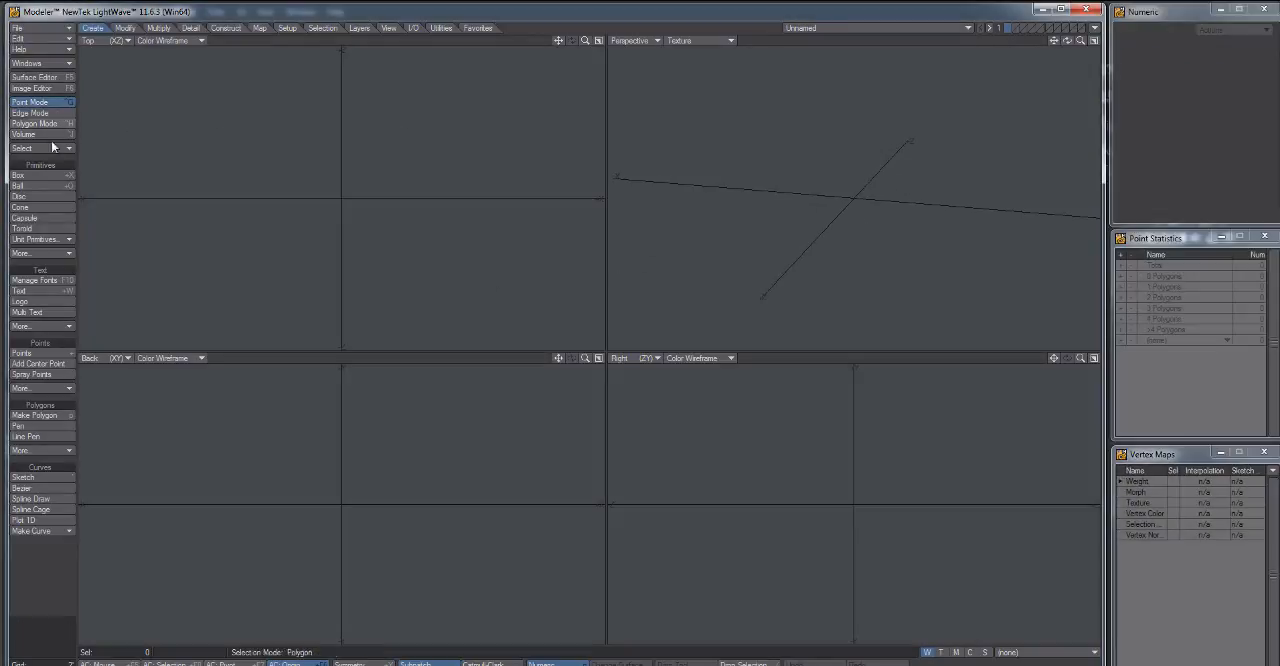
Switch to LightWave Modeler and create a 24-sided disc along X, about 8'6" in radius and 5'4" thick, starting at X 0.
{"action": "left_click", "coordinate": [20, 196]}
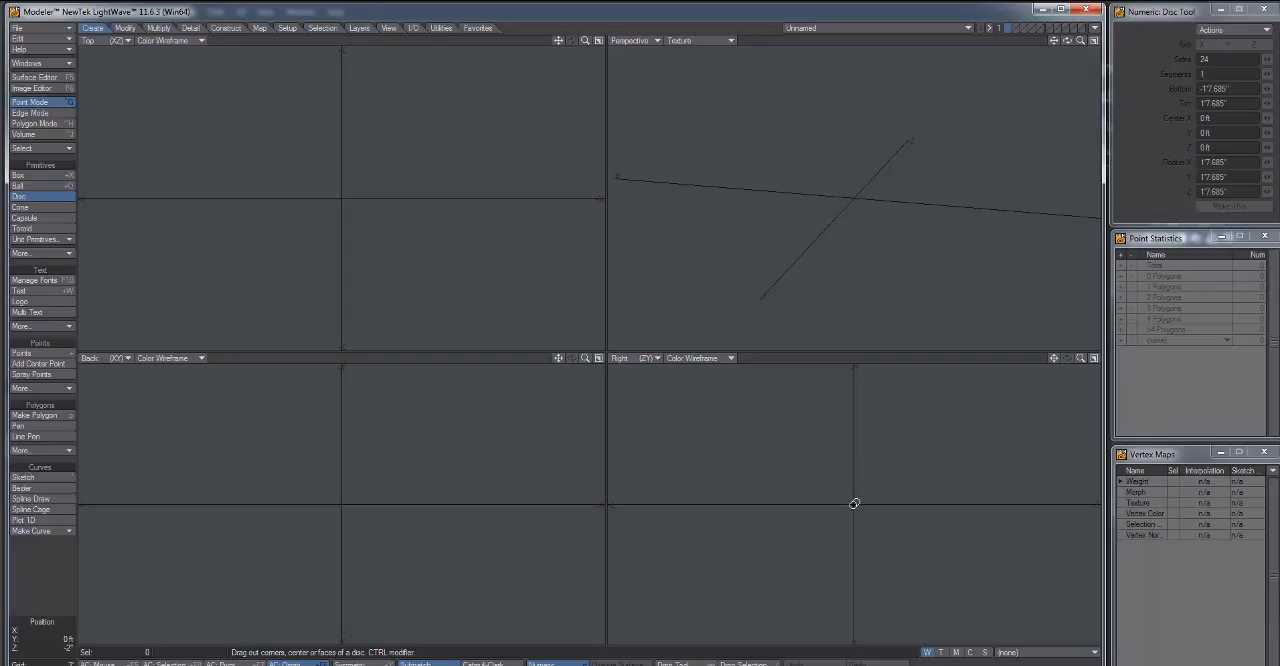
{"action": "left_click_drag", "start_coordinate": [854, 503], "coordinate": [743, 396]}
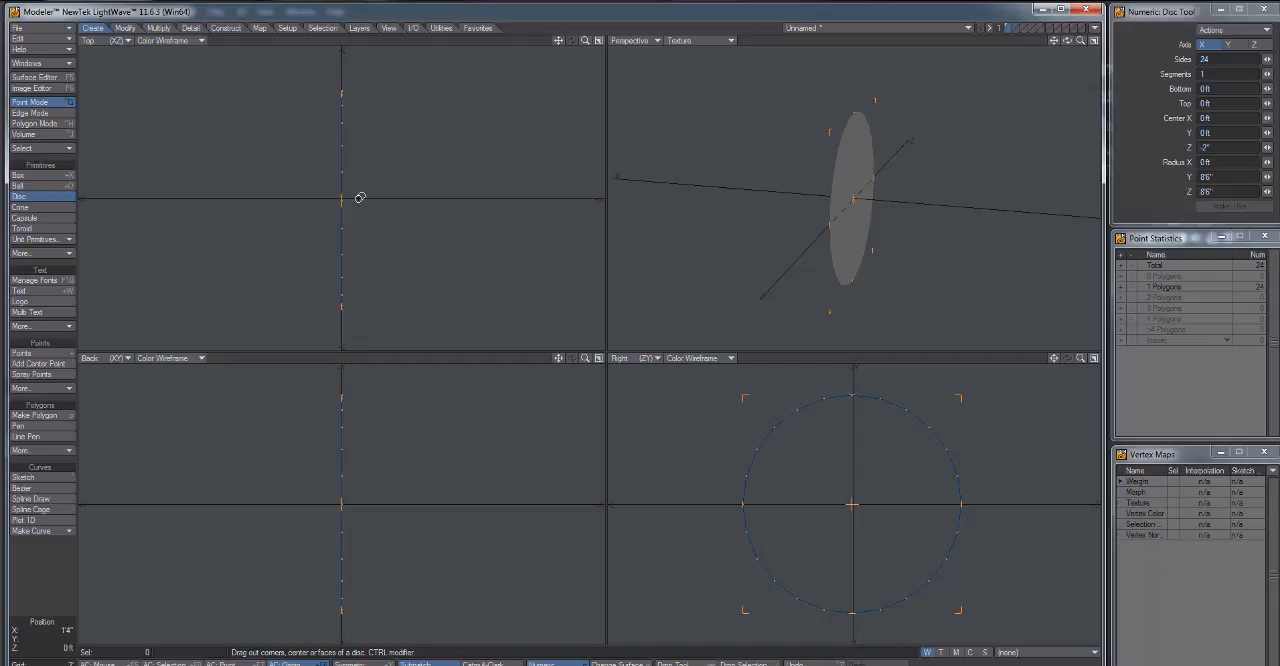
{"action": "left_click_drag", "start_coordinate": [357, 197], "coordinate": [410, 197]}
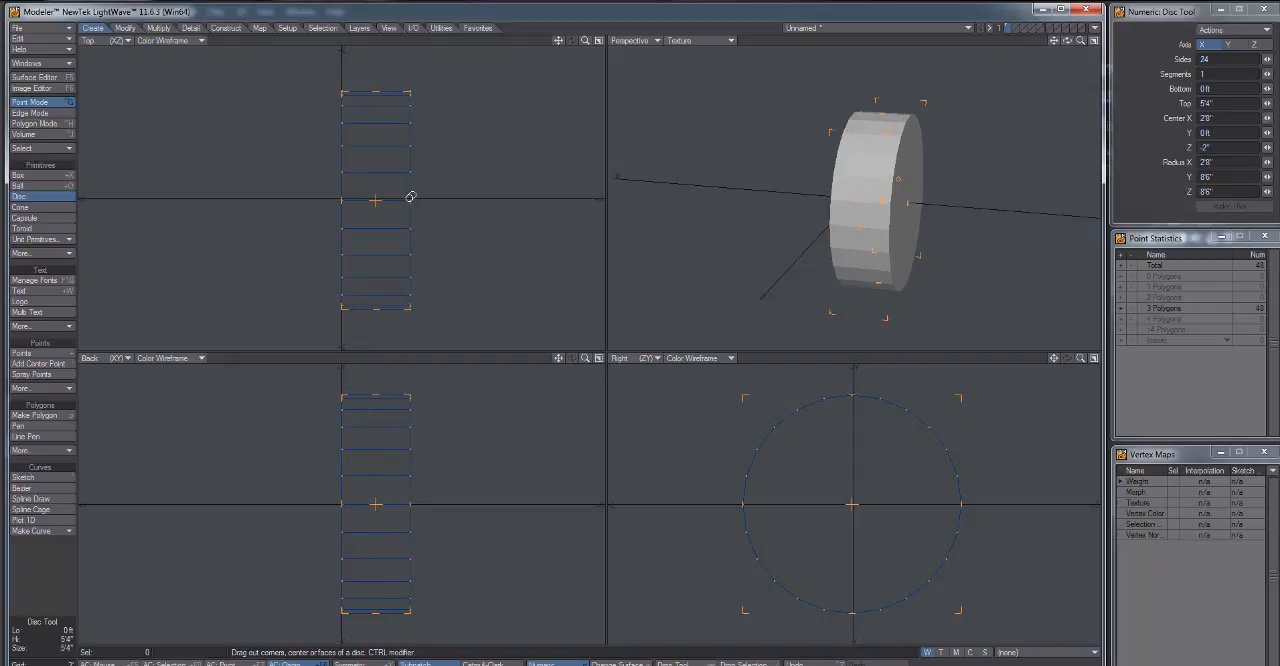
{"action": "key", "text": "space"}
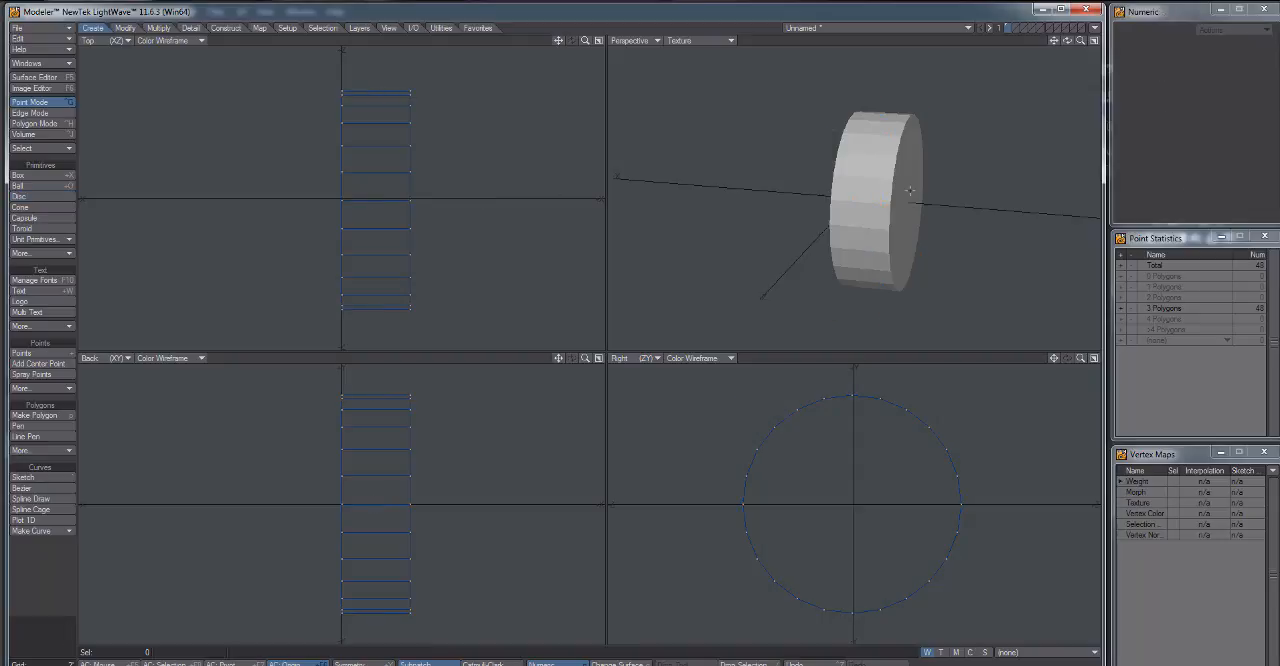
Delete the two flat end-cap polygons of the disc, keeping only the outer band.
{"action": "left_click_drag", "start_coordinate": [909, 190], "coordinate": [834, 174]}
{"action": "key", "text": "ctrl+h"}
{"action": "left_click", "coordinate": [859, 198]}
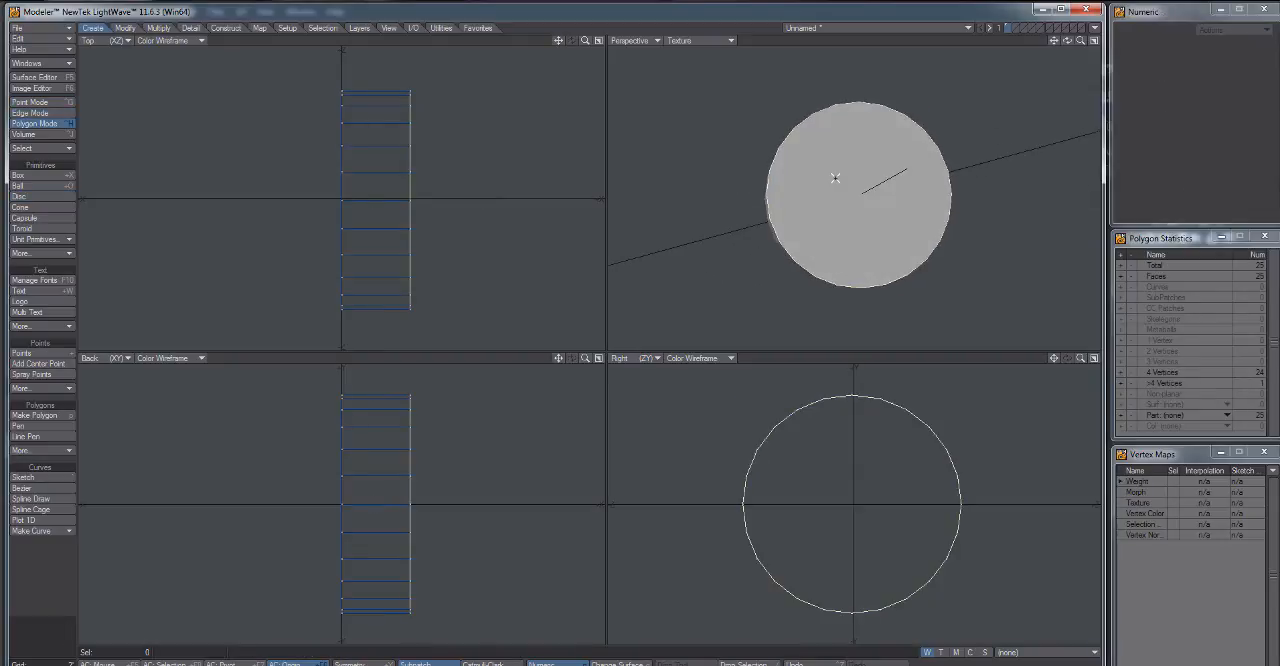
{"action": "key", "text": "Delete"}
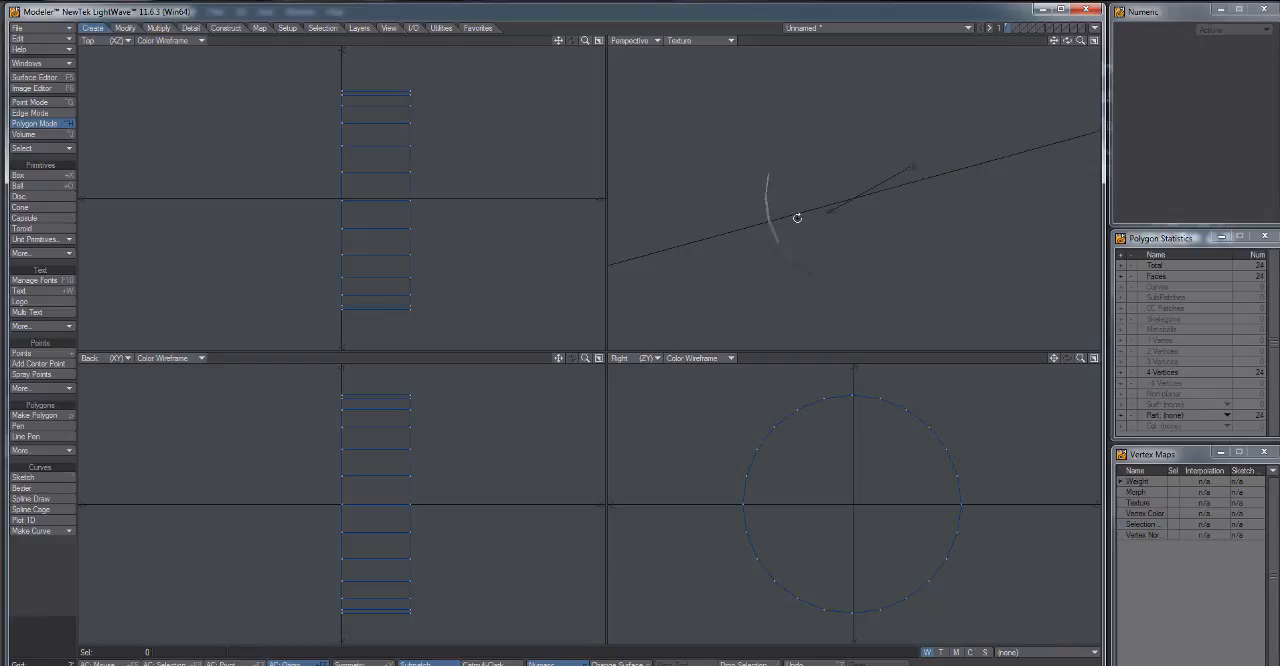
Display the perspective view as Textured Wire and select the open edge loop on the band's outer side, away from X 0.
{"action": "mouse_move", "coordinate": [797, 214]}
{"action": "left_mouse_down"}
{"action": "mouse_move", "coordinate": [850, 248]}
{"action": "mouse_move", "coordinate": [816, 203]}
{"action": "left_mouse_up"}
{"action": "left_click", "coordinate": [717, 40]}
{"action": "left_click", "coordinate": [710, 99]}
{"action": "key", "text": "space"}
{"action": "key", "text": "space"}
{"action": "double_click", "coordinate": [808, 185]}
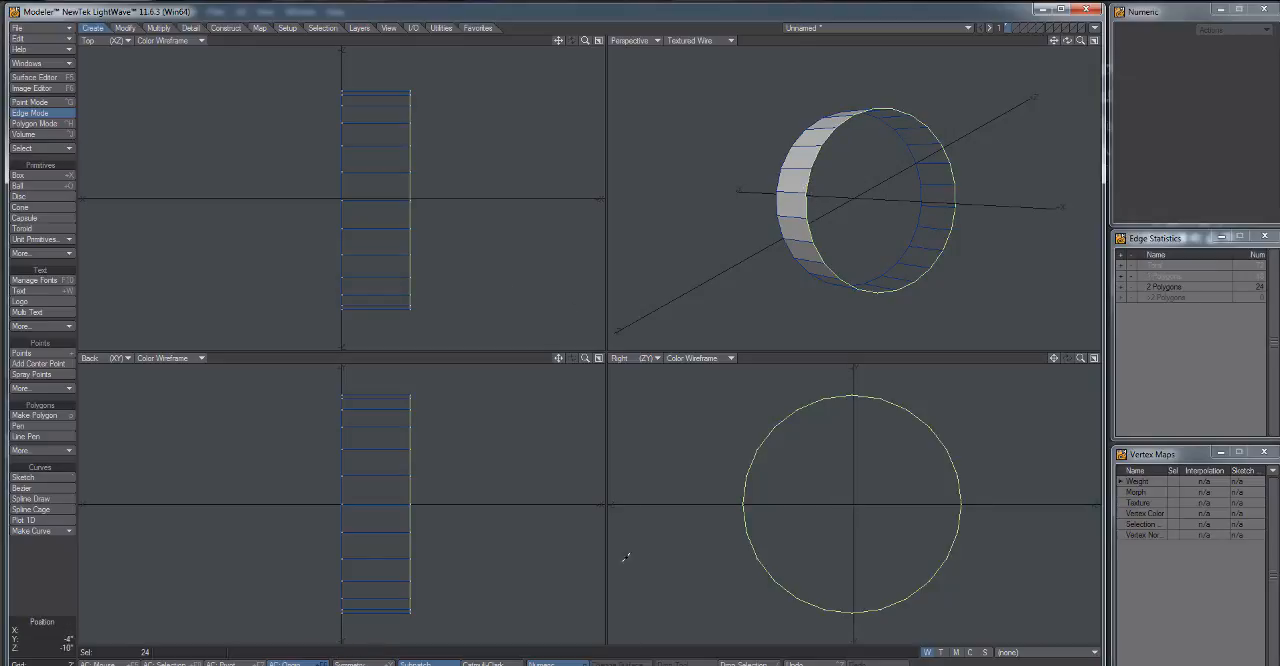
Center actions on the selection, extend the selected edge loop, and stretch the new loop to 95% in both directions.
{"action": "key", "text": "shift+F5"}
{"action": "key", "text": "shift+F8"}
{"action": "key", "text": "shift+F7"}
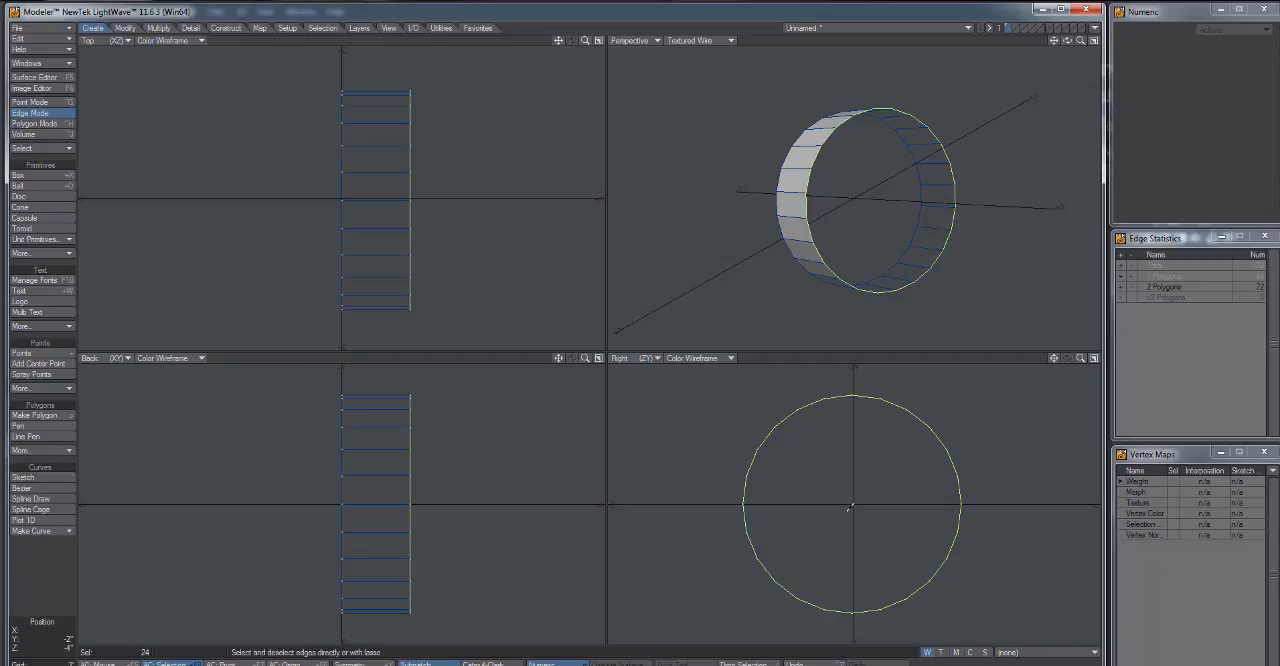
{"action": "key", "text": "h"}
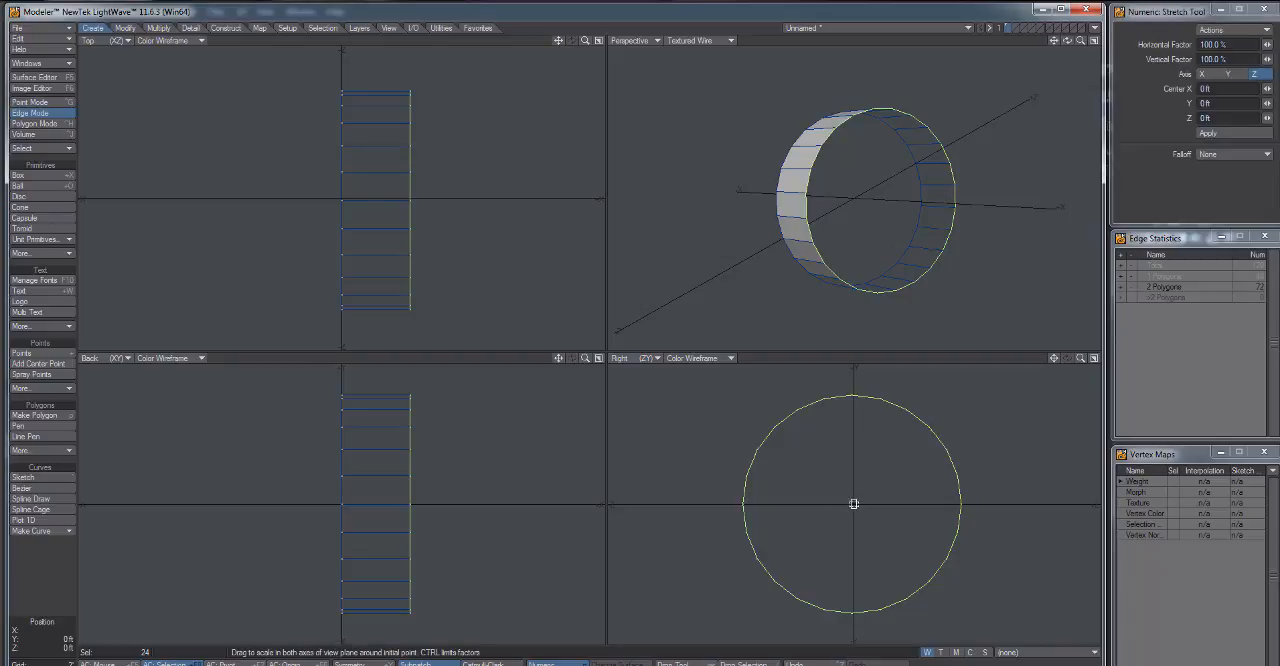
{"action": "left_click_drag", "start_coordinate": [854, 503], "coordinate": [854, 522]}
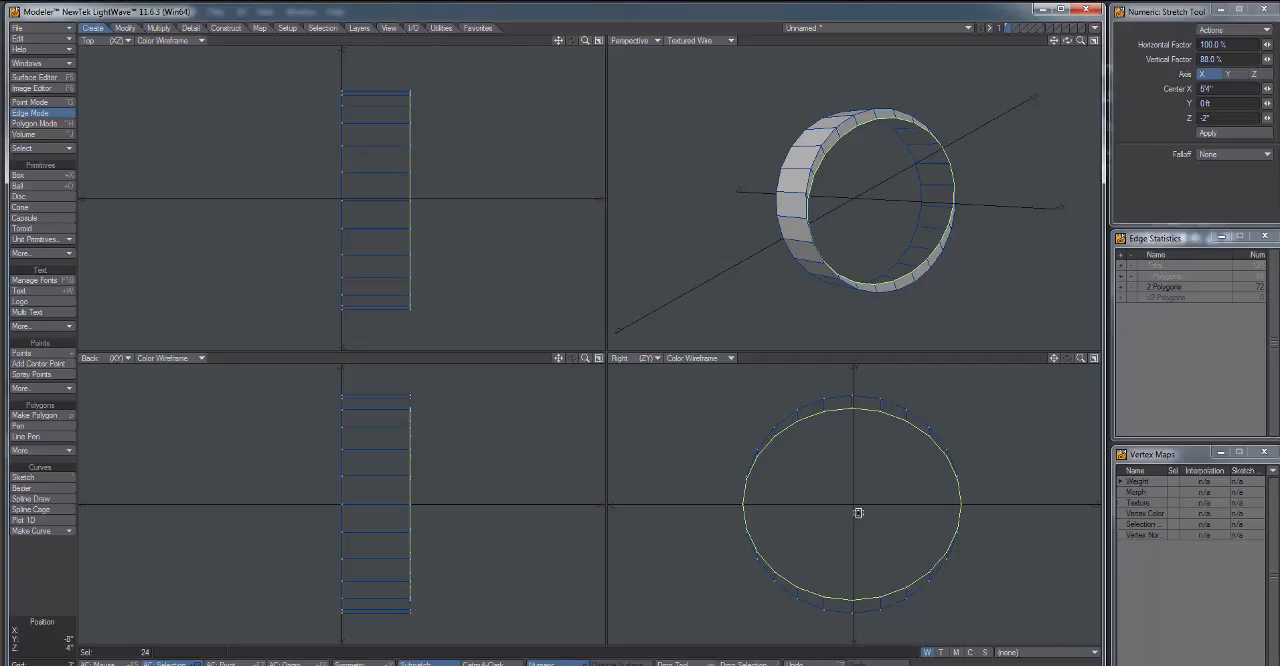
{"action": "key", "text": "u"}
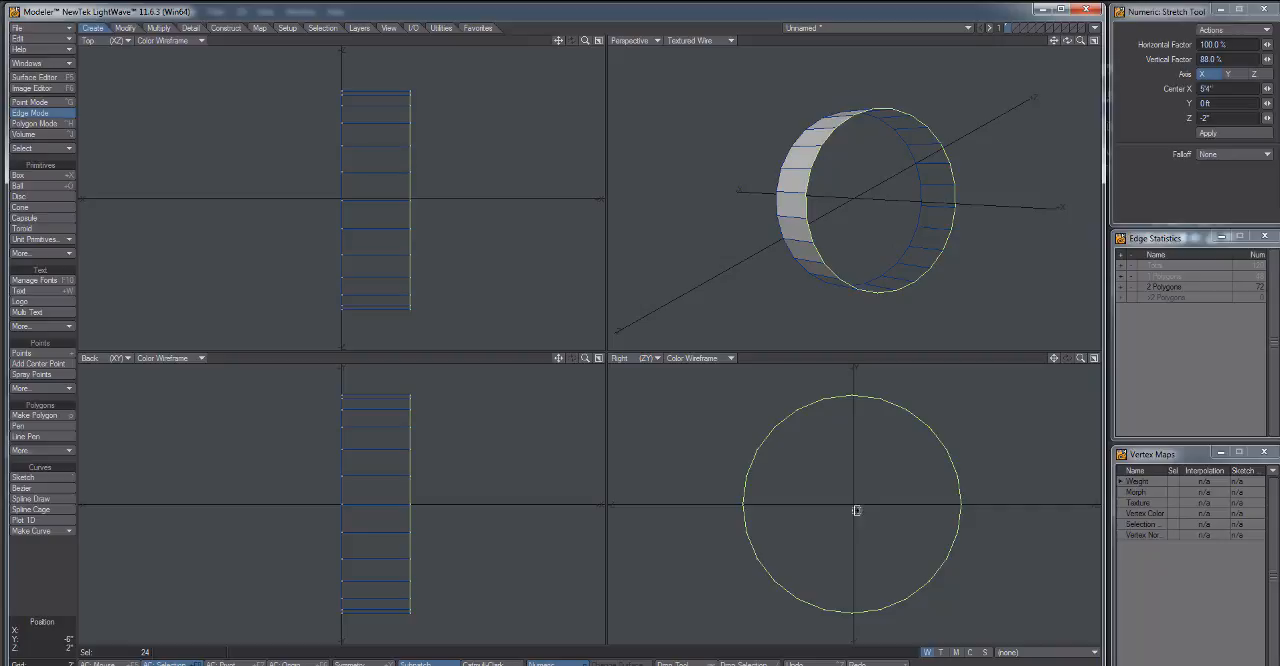
{"action": "mouse_move", "coordinate": [853, 504]}
{"action": "left_mouse_down"}
{"action": "mouse_move", "coordinate": [837, 506]}
{"action": "mouse_move", "coordinate": [849, 511]}
{"action": "left_mouse_up"}
{"action": "key", "text": "u"}
{"action": "key", "text": "u"}
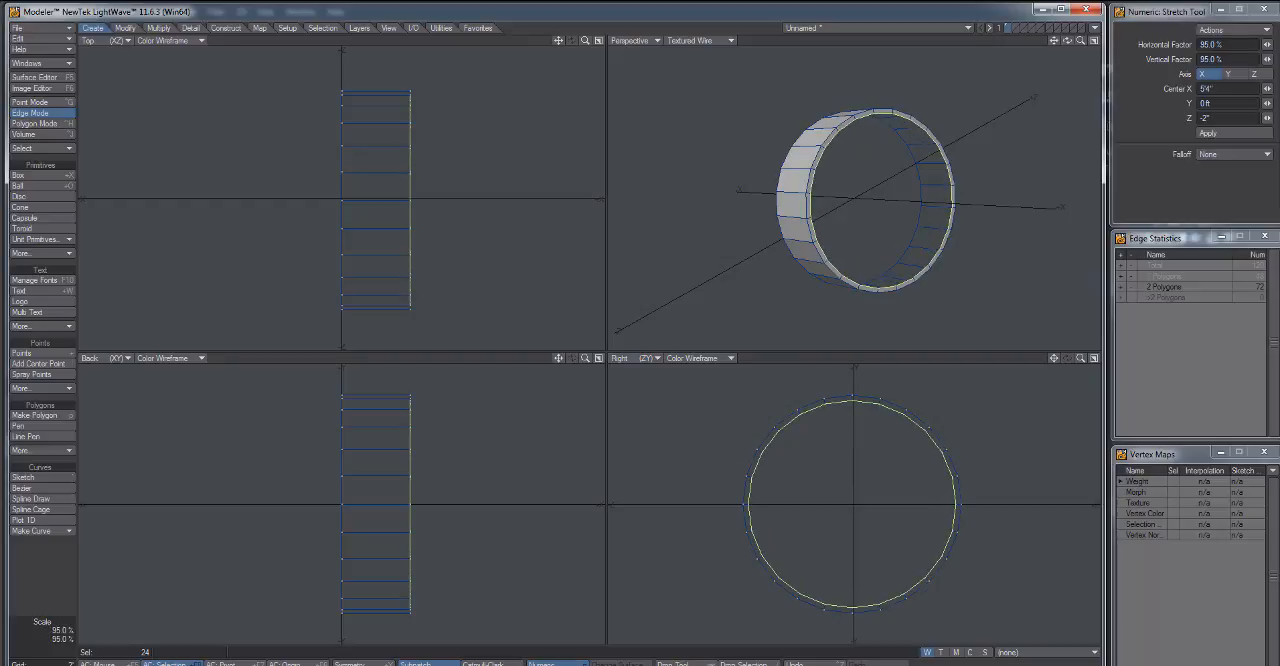
Move the extended loop 4" outward along X, then extend it again and stretch the new loop to 92%.
{"action": "key", "text": "t"}
{"action": "left_click_drag", "start_coordinate": [457, 530], "coordinate": [461, 530]}
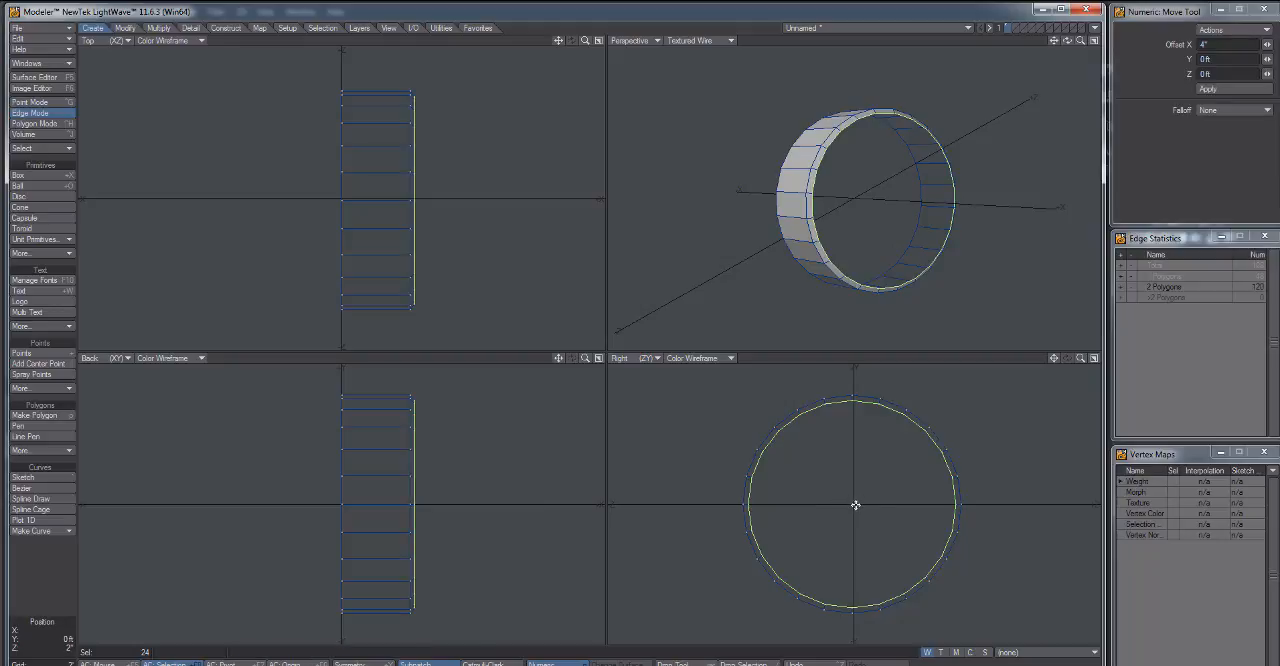
{"action": "key", "text": "h"}
{"action": "mouse_move", "coordinate": [854, 504]}
{"action": "left_mouse_down"}
{"action": "mouse_move", "coordinate": [820, 479]}
{"action": "mouse_move", "coordinate": [848, 497]}
{"action": "left_mouse_up"}
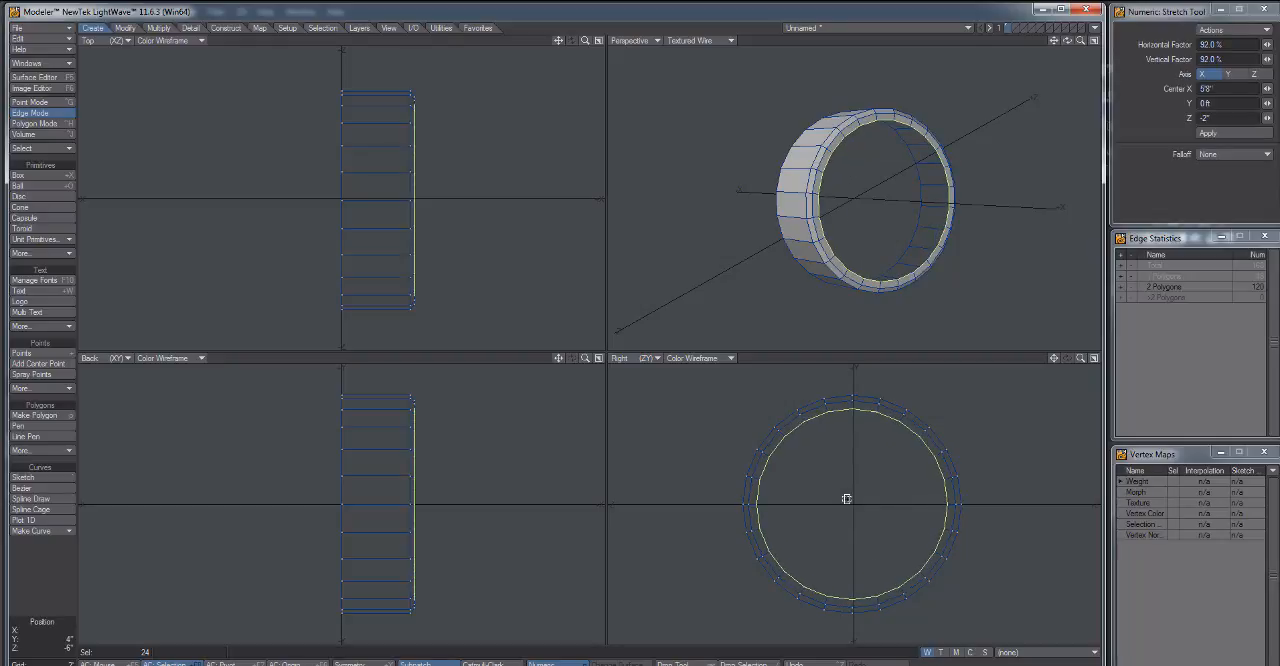
Extend the edge loop inward again and stretch it to 78% in both directions to form the sidewall.
{"action": "key", "text": "e"}
{"action": "left_click_drag", "start_coordinate": [853, 504], "coordinate": [853, 545]}
{"action": "key", "text": "ctrl+z"}
{"action": "left_click_drag", "start_coordinate": [853, 504], "coordinate": [811, 553]}
{"action": "key", "text": "ctrl+z"}
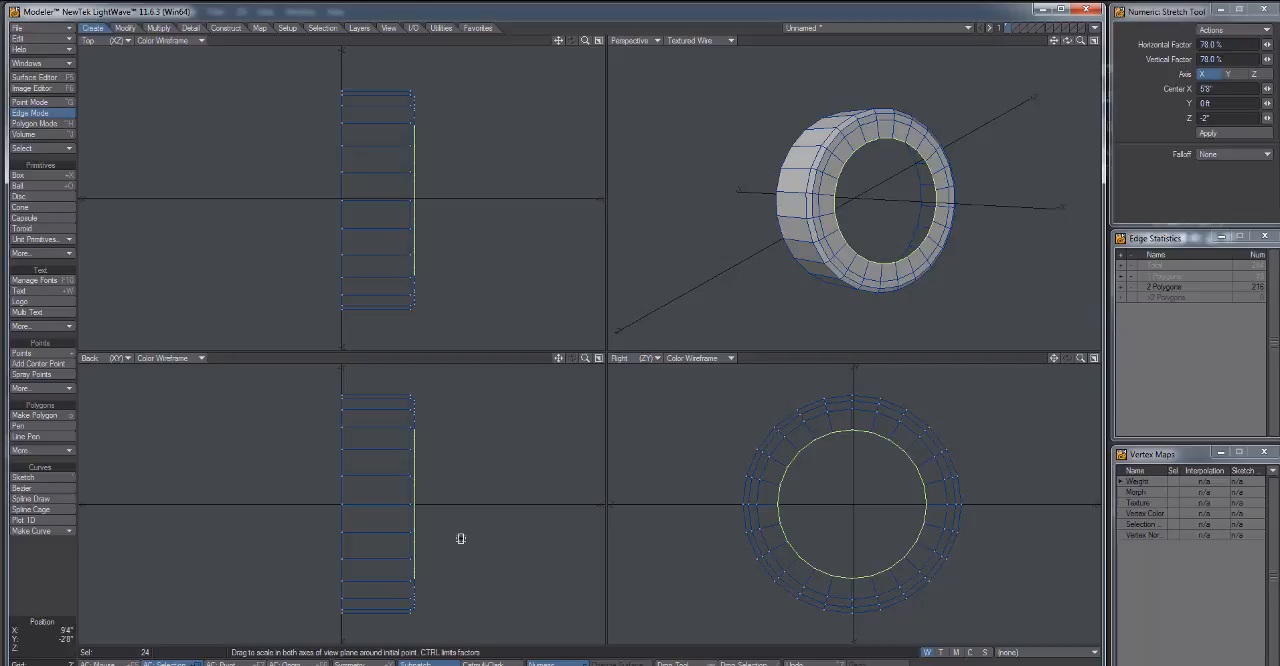
Extend the inner rim loop into the tire with an X offset of -6", then extend it and stretch the new loop to 124%.
{"action": "key", "text": "t"}
{"action": "left_click_drag", "start_coordinate": [482, 540], "coordinate": [447, 551]}
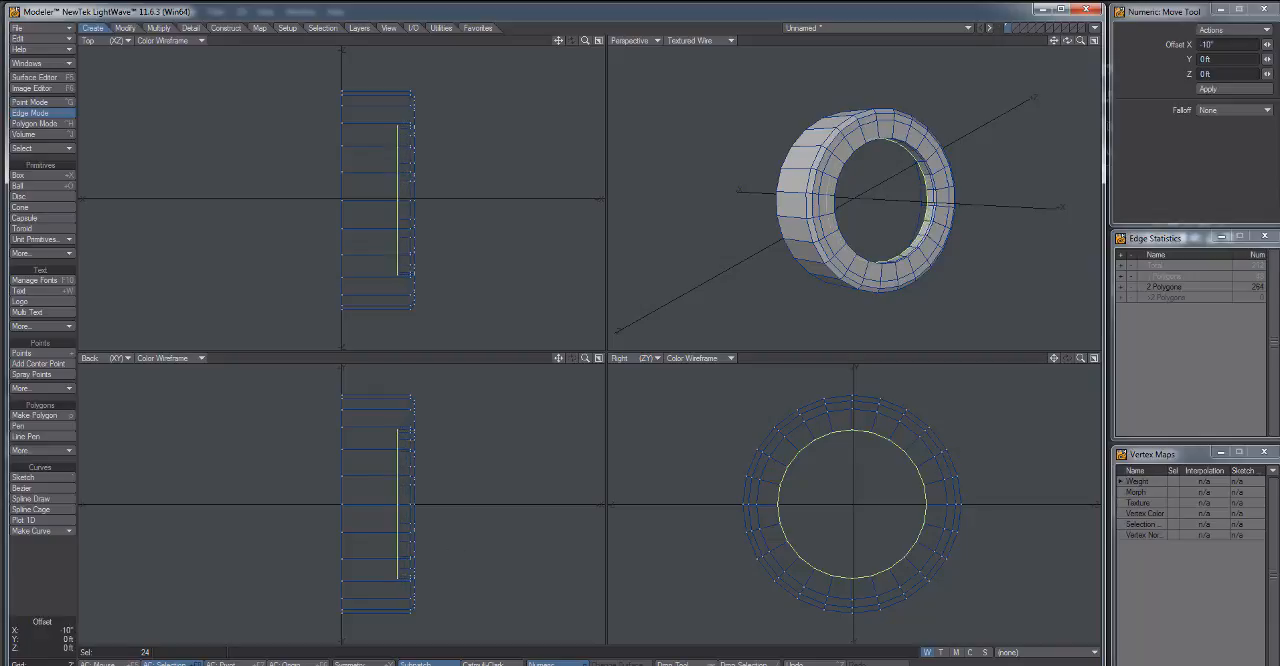
{"action": "left_click_drag", "start_coordinate": [1267, 45], "coordinate": [1271, 45]}
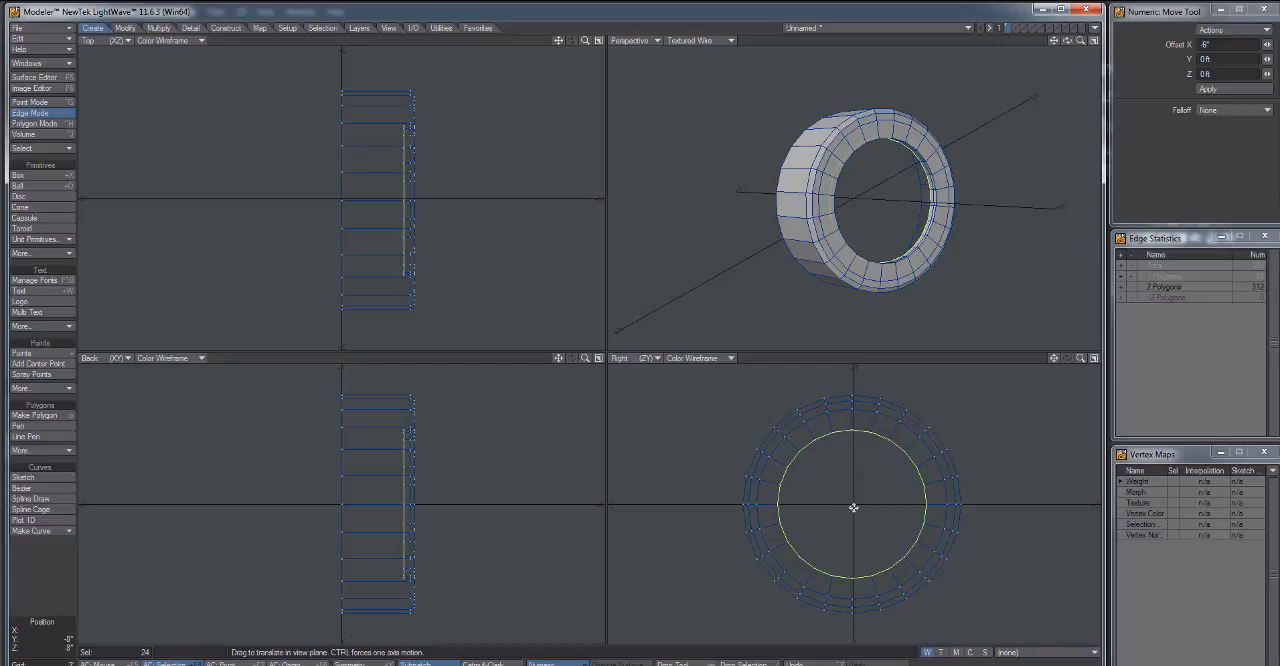
{"action": "key", "text": "h"}
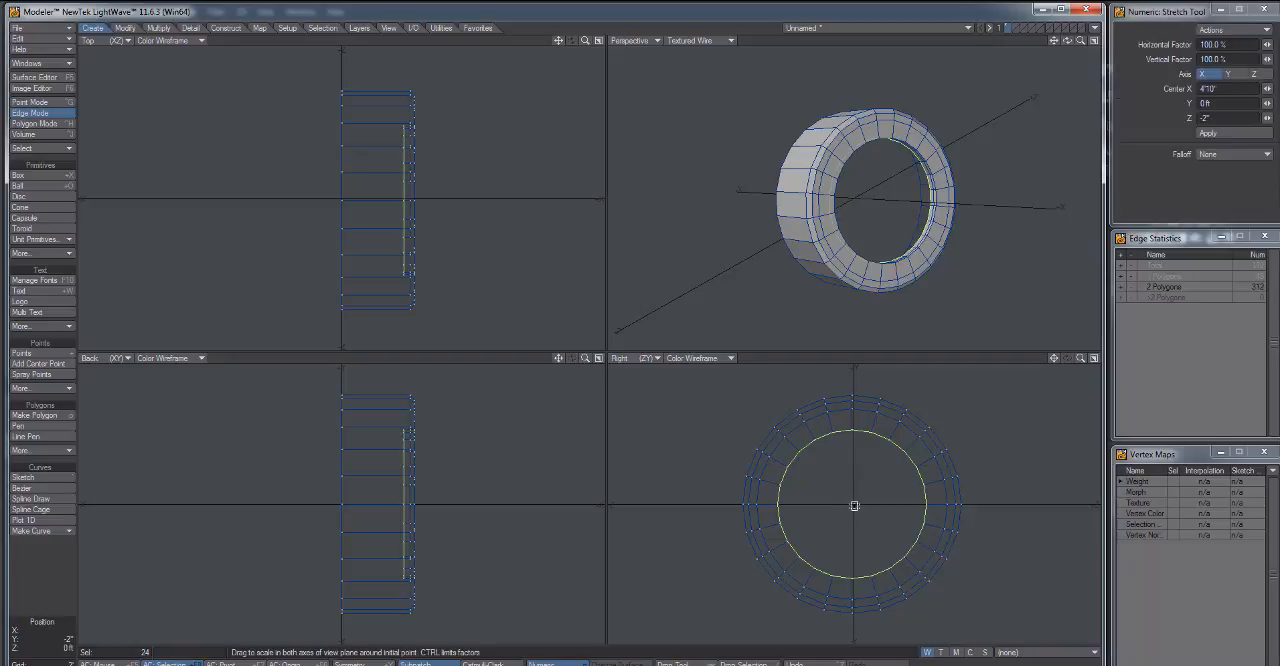
{"action": "left_click_drag", "start_coordinate": [853, 505], "coordinate": [876, 506]}
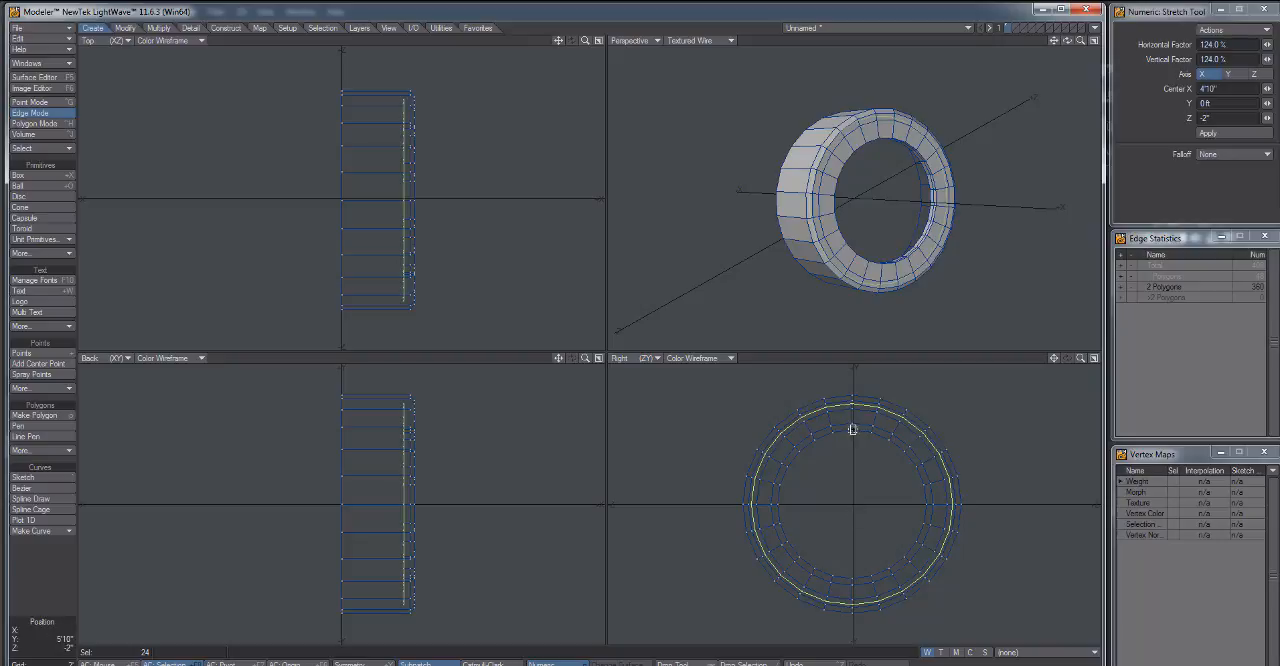
{"action": "left_click", "coordinate": [73, 590]}
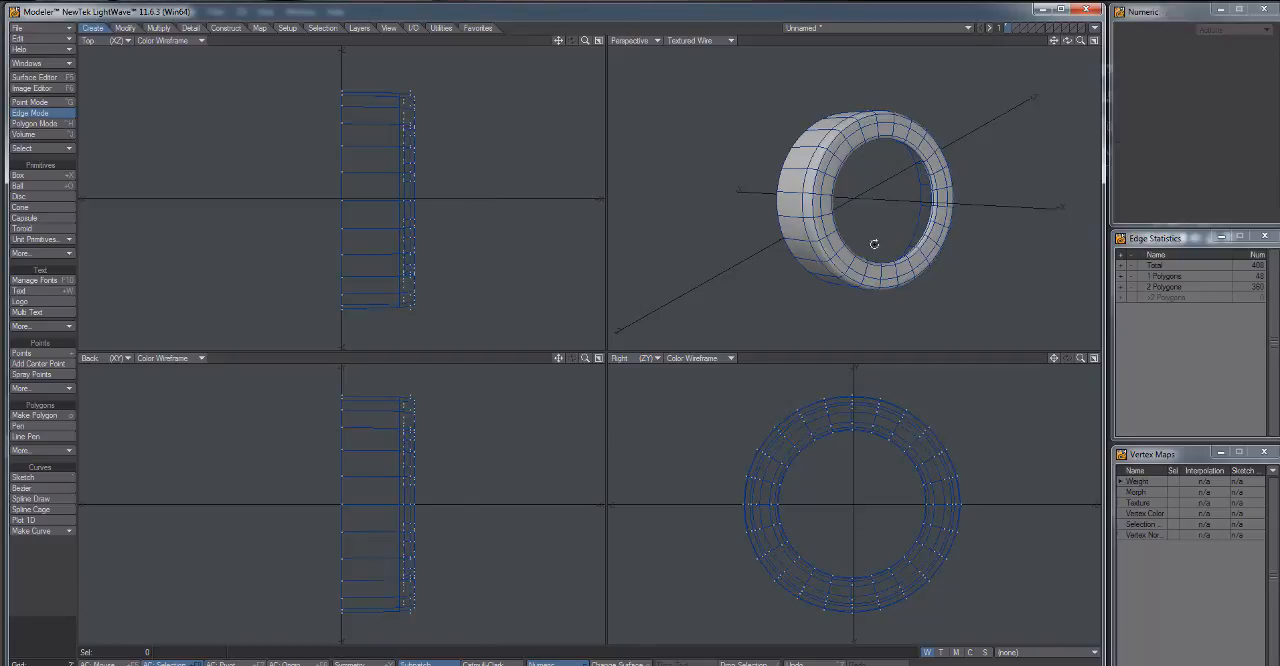
{"action": "left_click_drag", "start_coordinate": [874, 244], "coordinate": [900, 222]}
{"action": "key", "text": "ctrl+h"}
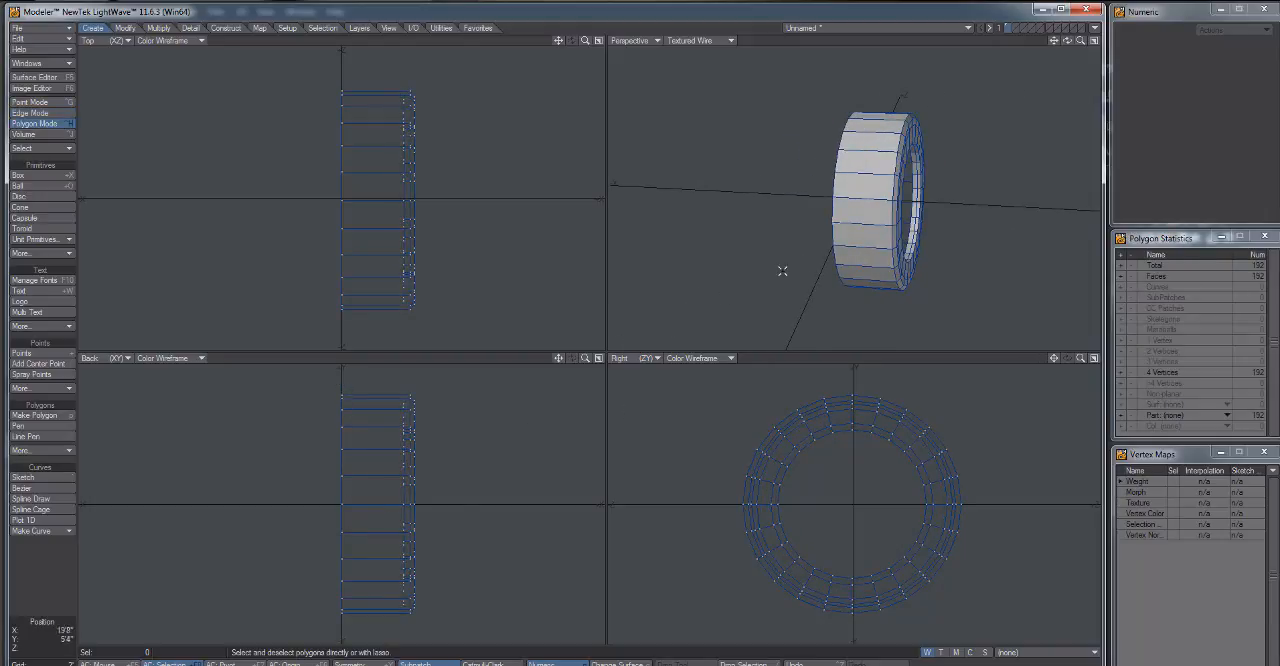
{"action": "left_click_drag", "start_coordinate": [782, 271], "coordinate": [885, 180]}
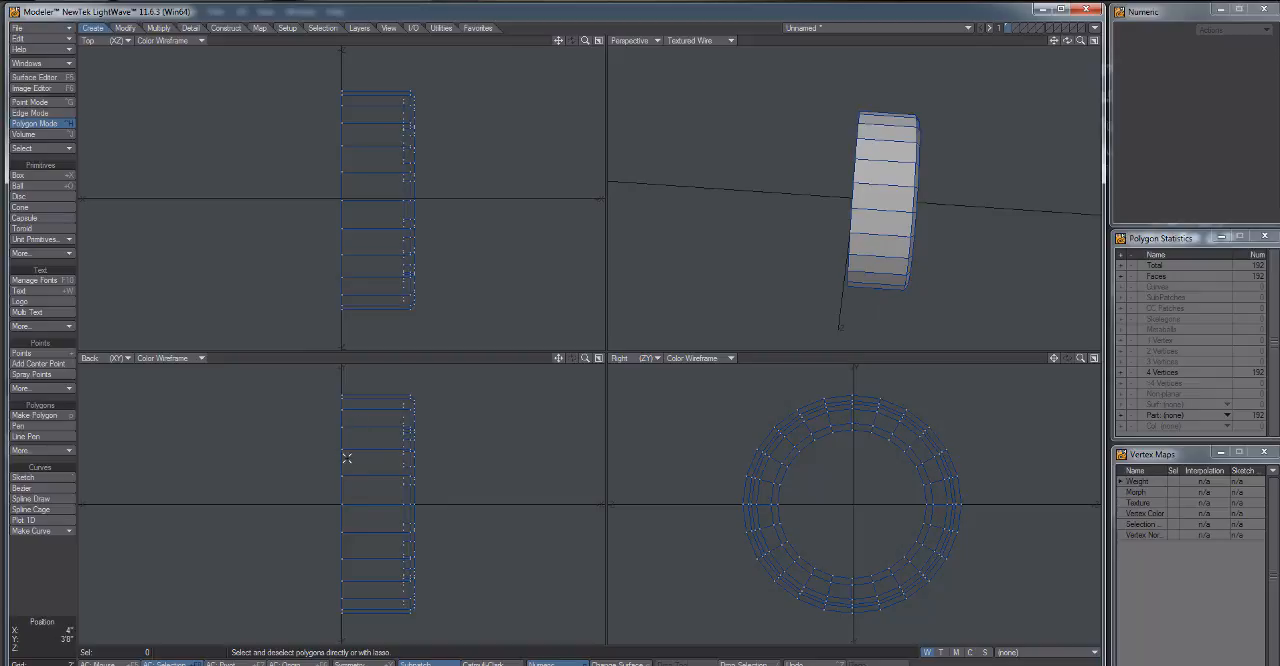
{"action": "key", "text": "shift+v"}
{"action": "key", "text": "space"}
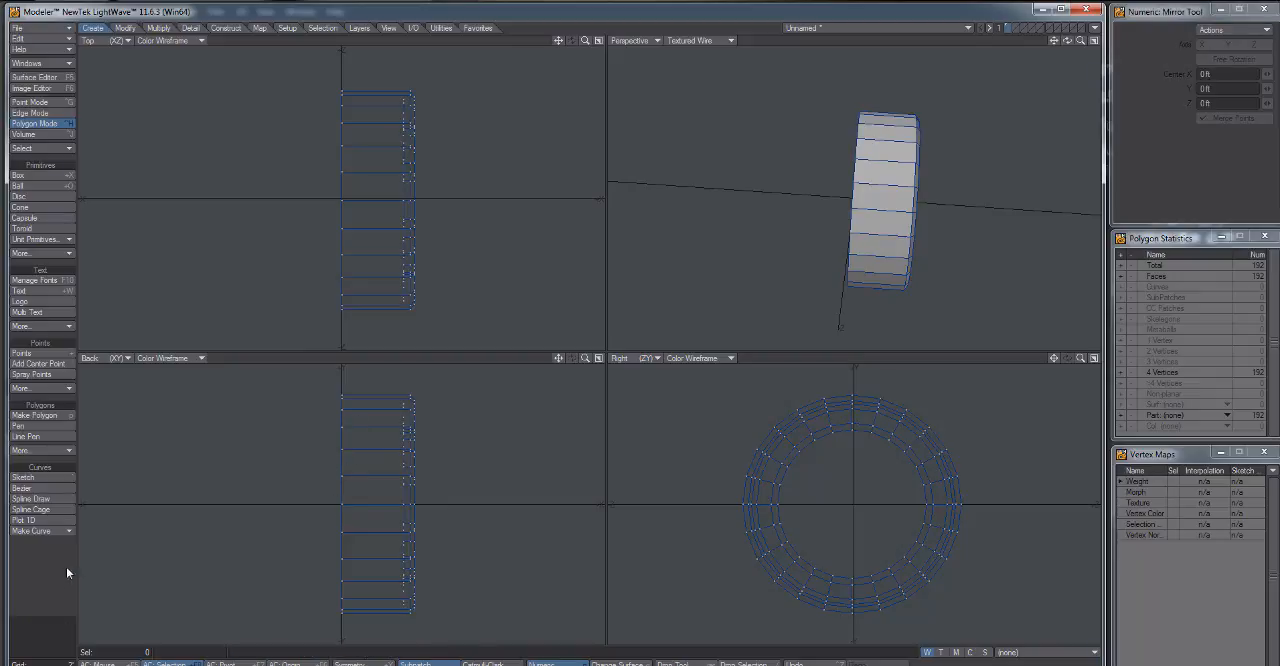
{"action": "mouse_move", "coordinate": [346, 376]}
{"action": "left_mouse_down"}
{"action": "mouse_move", "coordinate": [325, 406]}
{"action": "mouse_move", "coordinate": [318, 602]}
{"action": "mouse_move", "coordinate": [344, 634]}
{"action": "mouse_move", "coordinate": [353, 595]}
{"action": "left_mouse_up"}
{"action": "key", "text": "space"}
{"action": "left_click", "coordinate": [38, 588]}
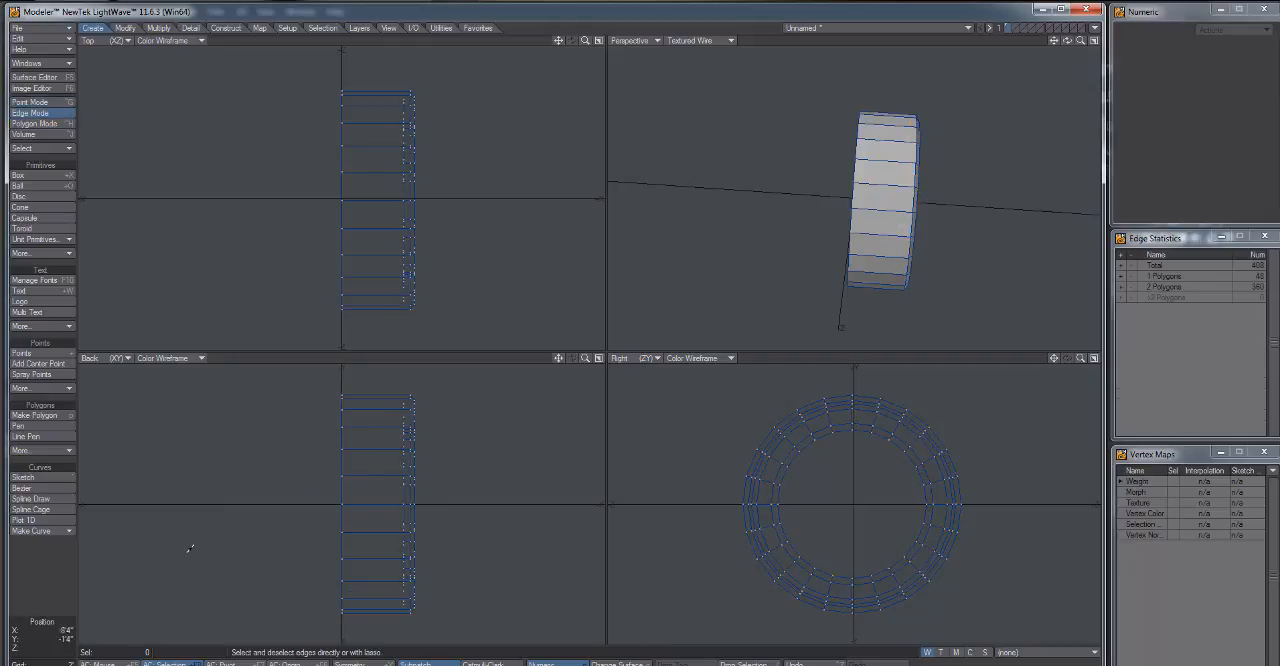
Select the points along the half tire's open centre edge and align them on the X axis.
{"action": "key", "text": "space"}
{"action": "left_click", "coordinate": [37, 590]}
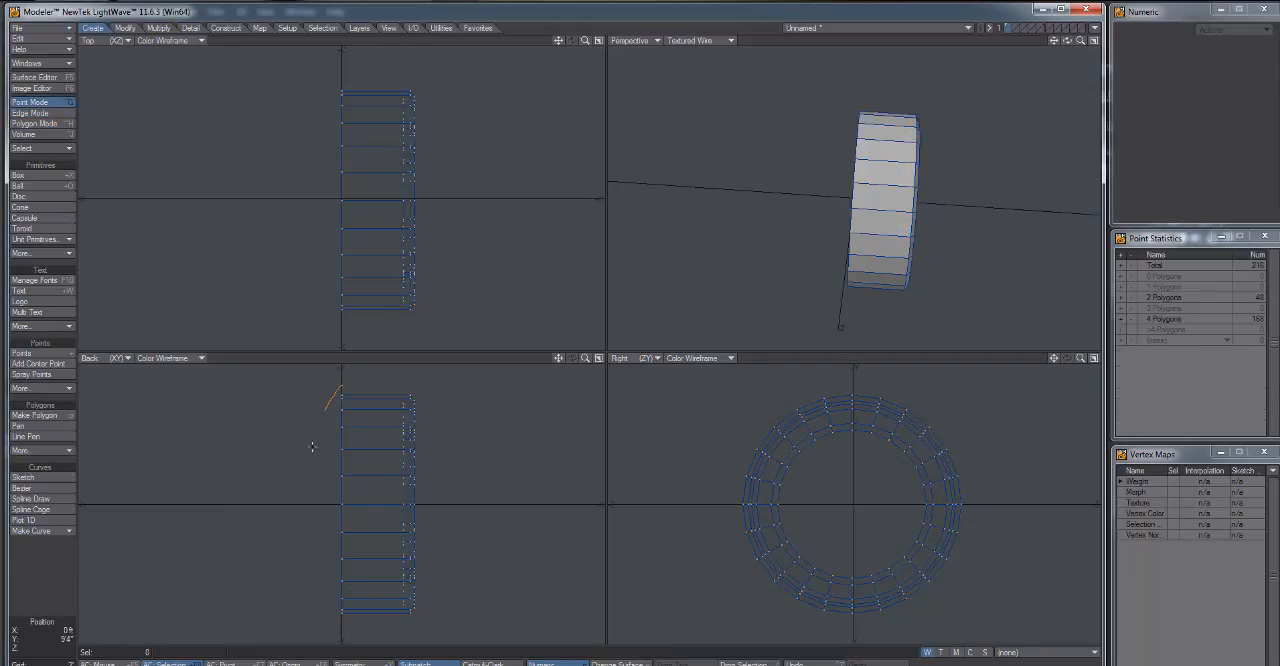
{"action": "mouse_move", "coordinate": [312, 447]}
{"action": "left_mouse_down"}
{"action": "mouse_move", "coordinate": [303, 572]}
{"action": "mouse_move", "coordinate": [348, 630]}
{"action": "left_mouse_up"}
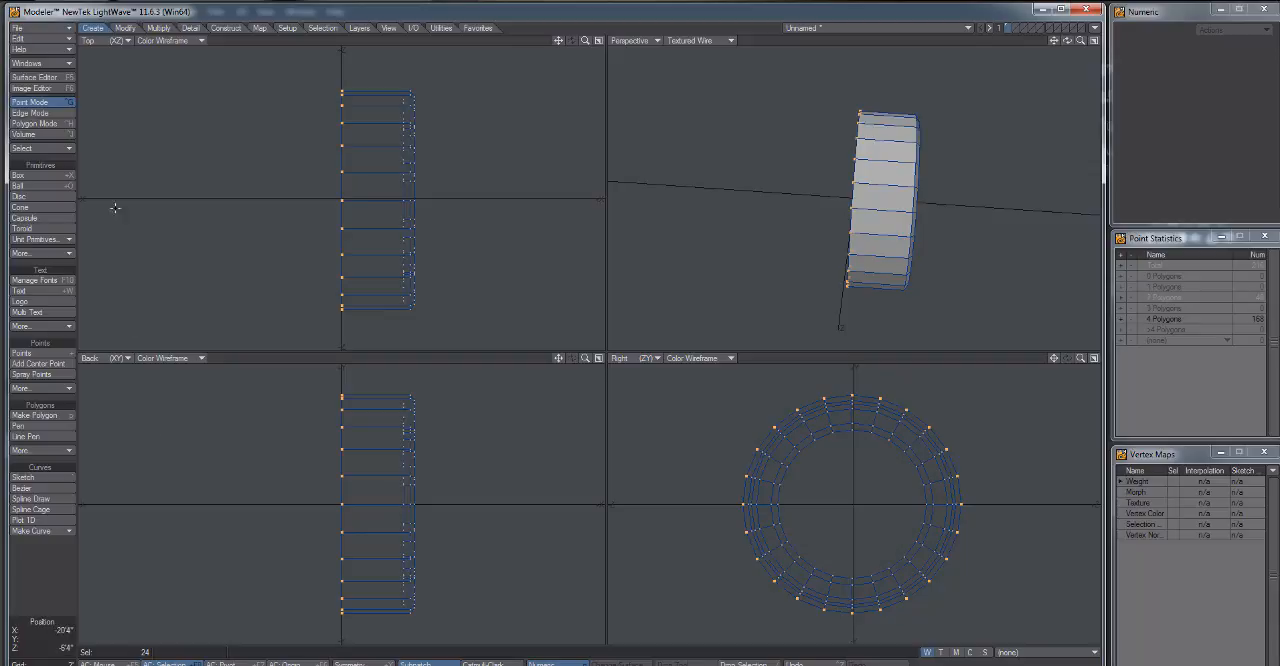
{"action": "left_click", "coordinate": [480, 28]}
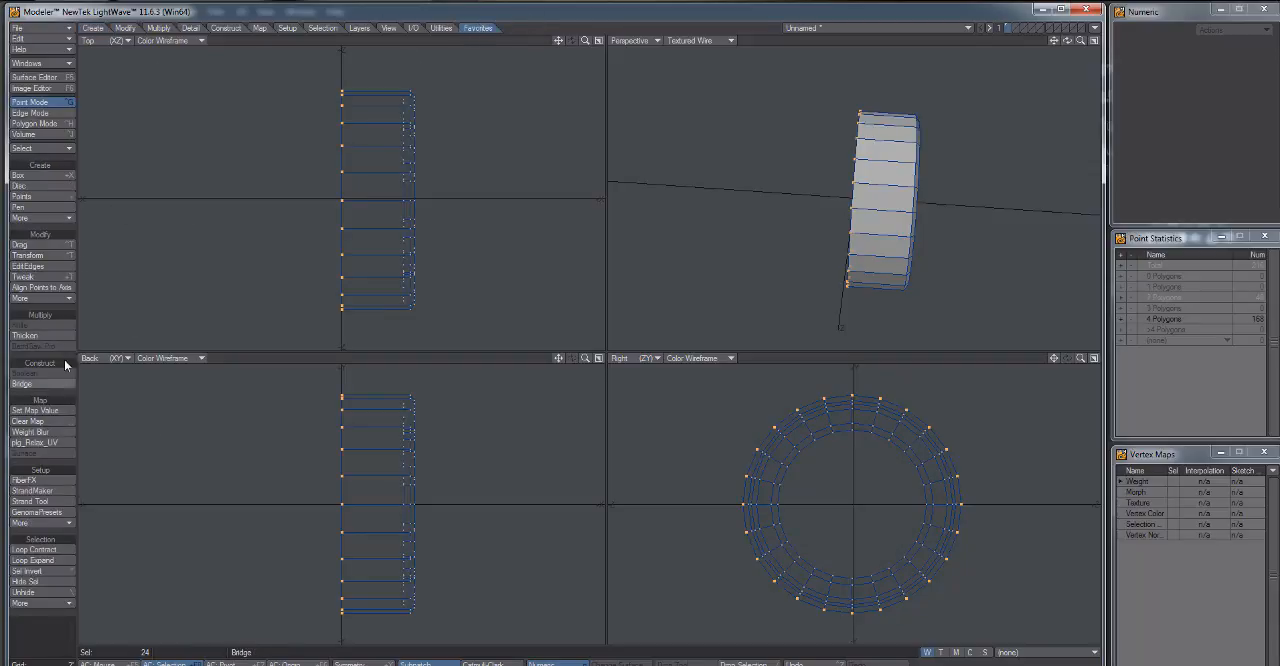
{"action": "left_click", "coordinate": [48, 296]}
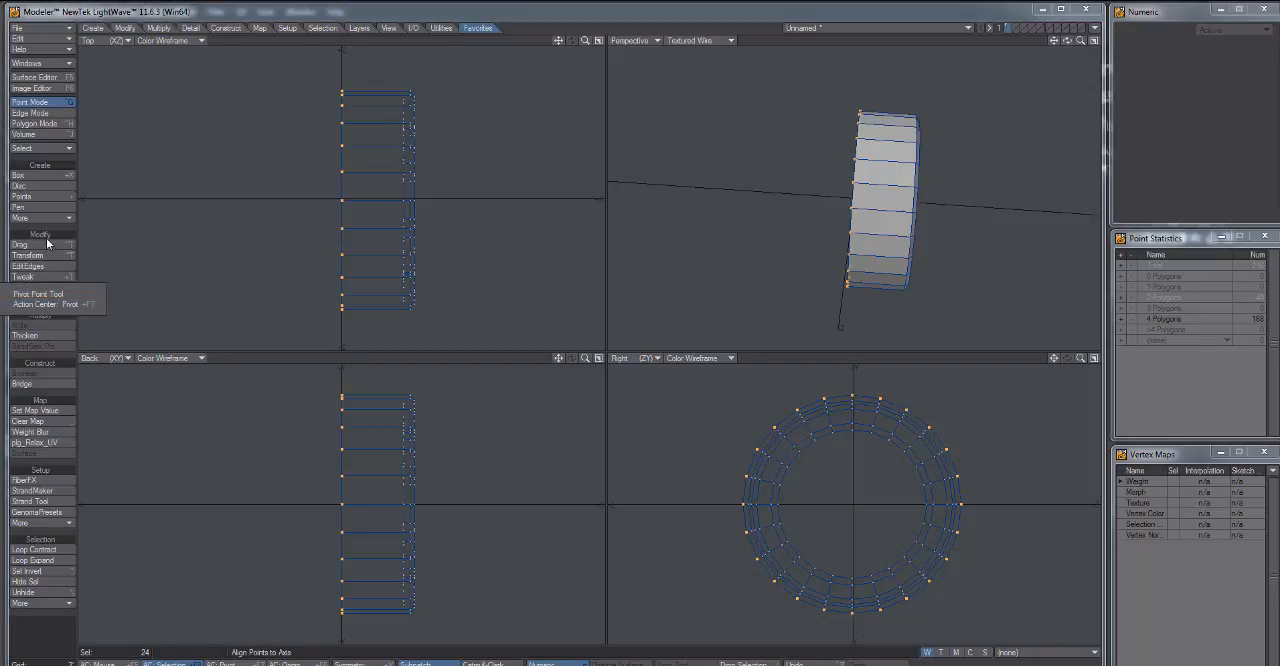
{"action": "left_click", "coordinate": [43, 288]}
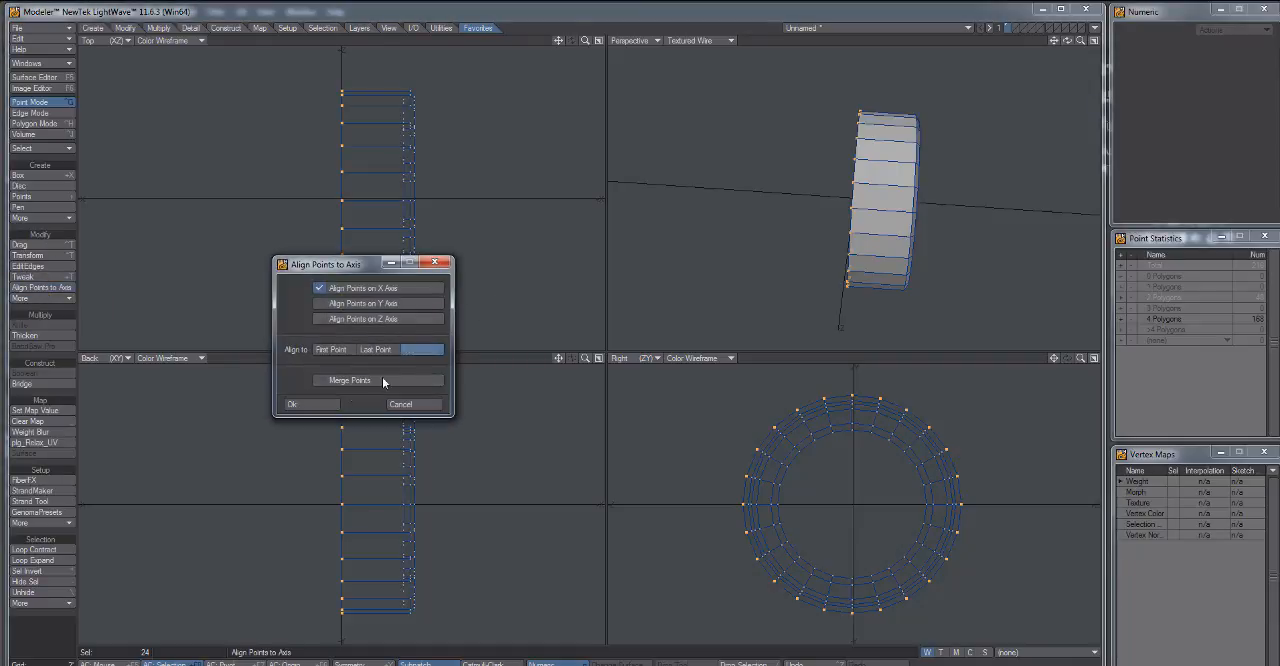
{"action": "left_click", "coordinate": [308, 405]}
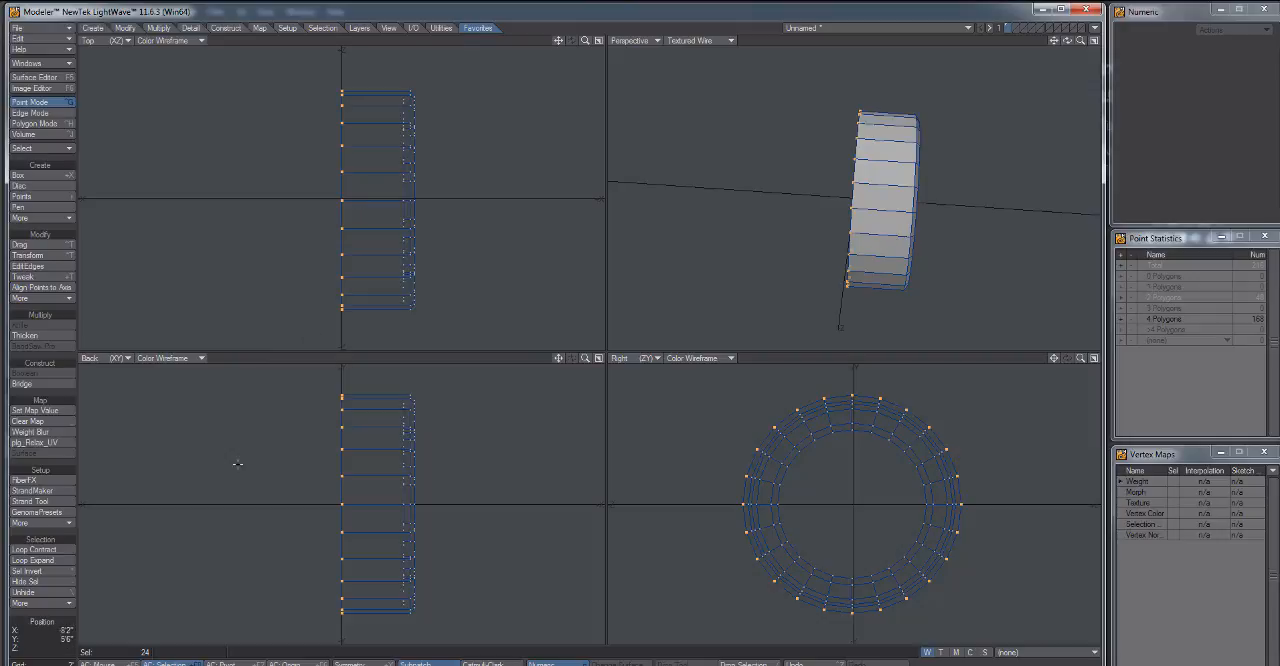
Clear the point selection and mirror all polygons across the X plane at the origin to form the full tire.
{"action": "key", "text": "space"}
{"action": "key", "text": "space"}
{"action": "key", "text": "space"}
{"action": "key", "text": "slash"}
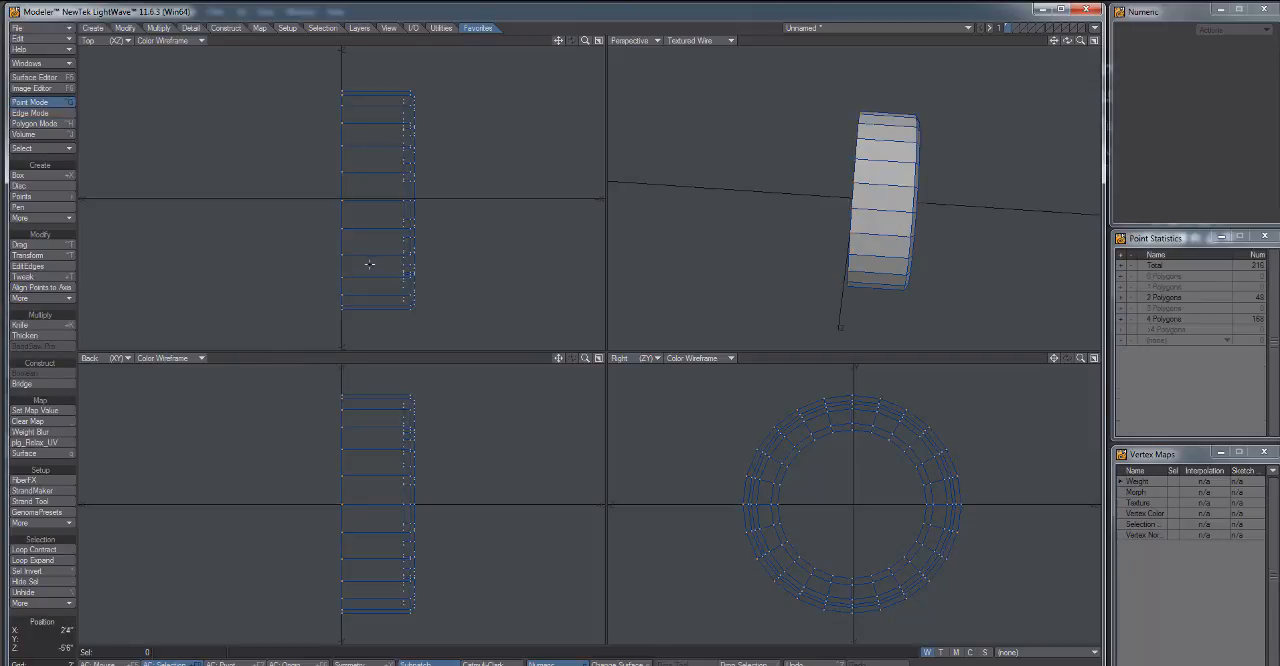
{"action": "key", "text": "space"}
{"action": "key", "text": "space"}
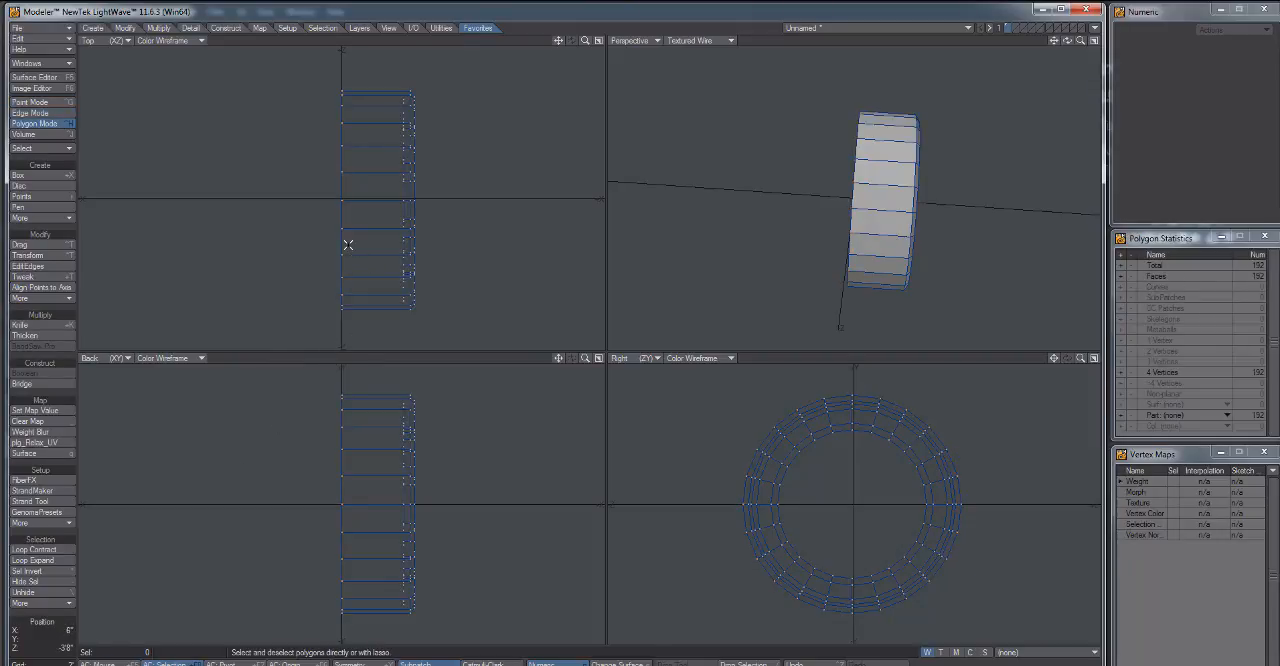
{"action": "key", "text": "shift+v"}
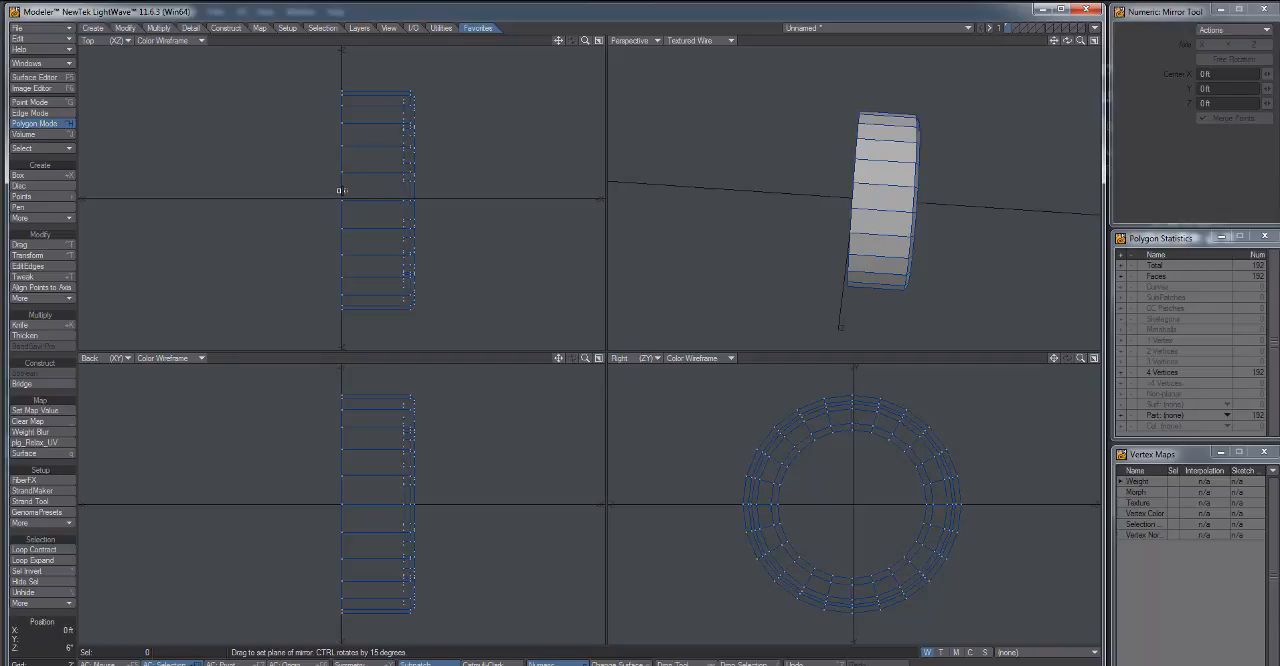
{"action": "left_click_drag", "start_coordinate": [341, 190], "coordinate": [334, 194]}
{"action": "key", "text": "space"}
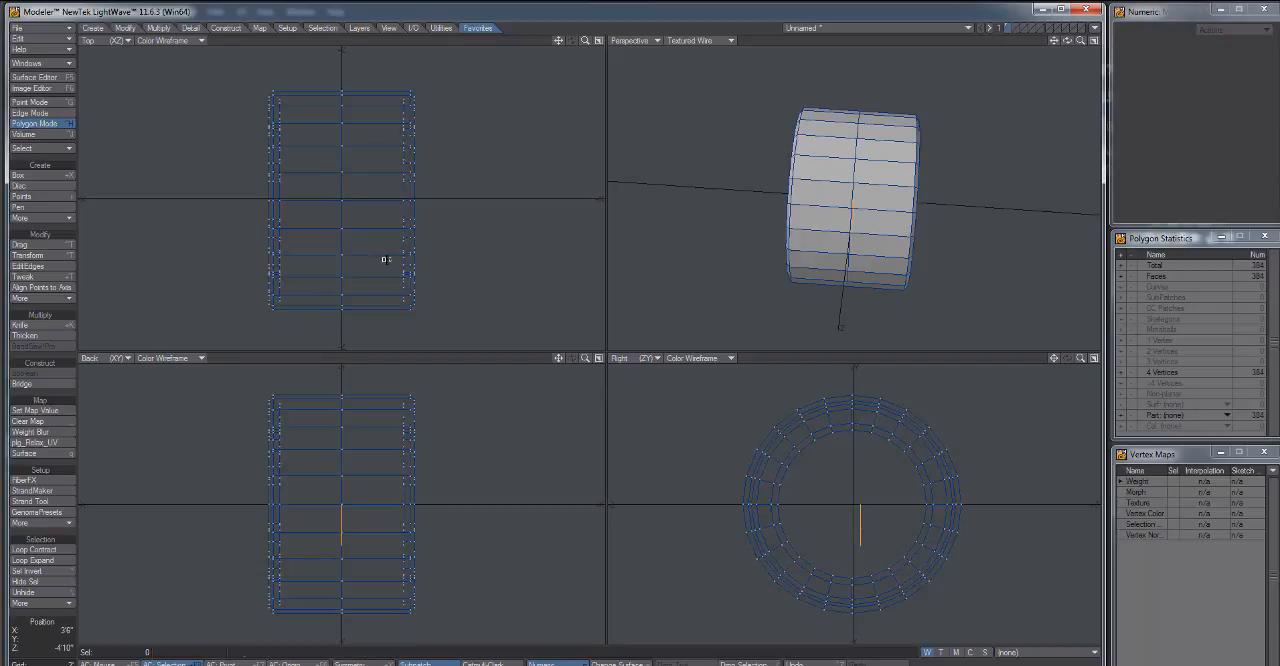
Select the edge loop running around the middle of the tread and delete it.
{"action": "key", "text": "space"}
{"action": "key", "text": "space"}
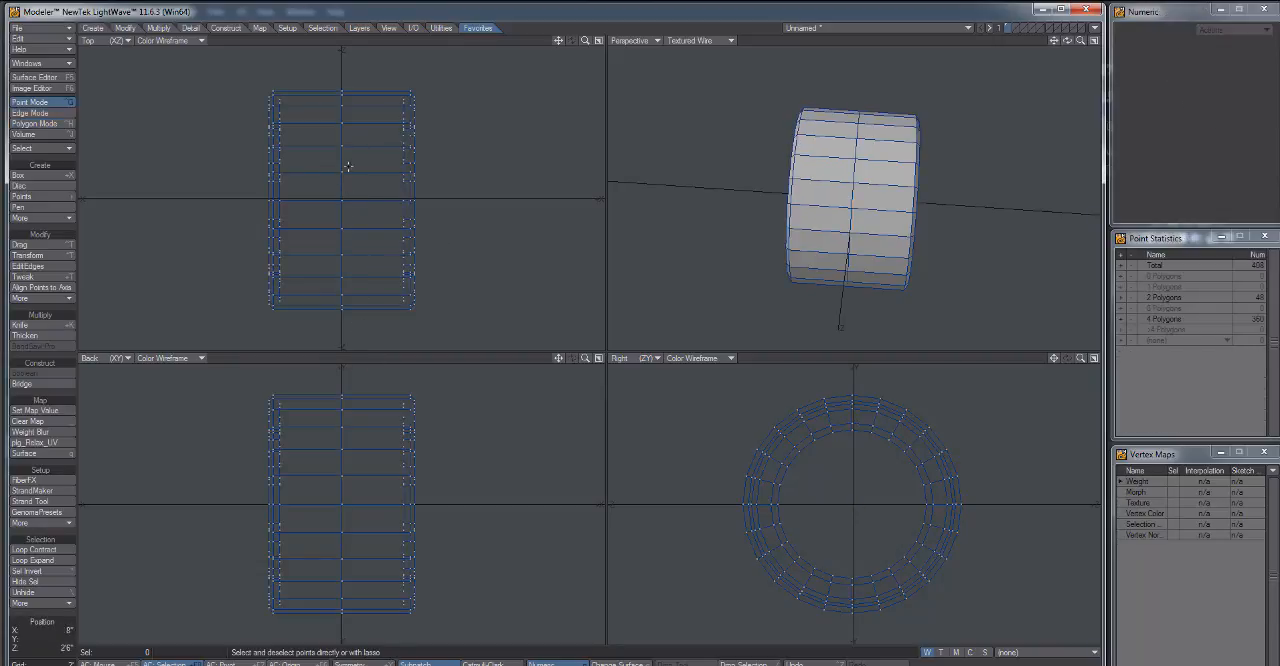
{"action": "left_click", "coordinate": [342, 157]}
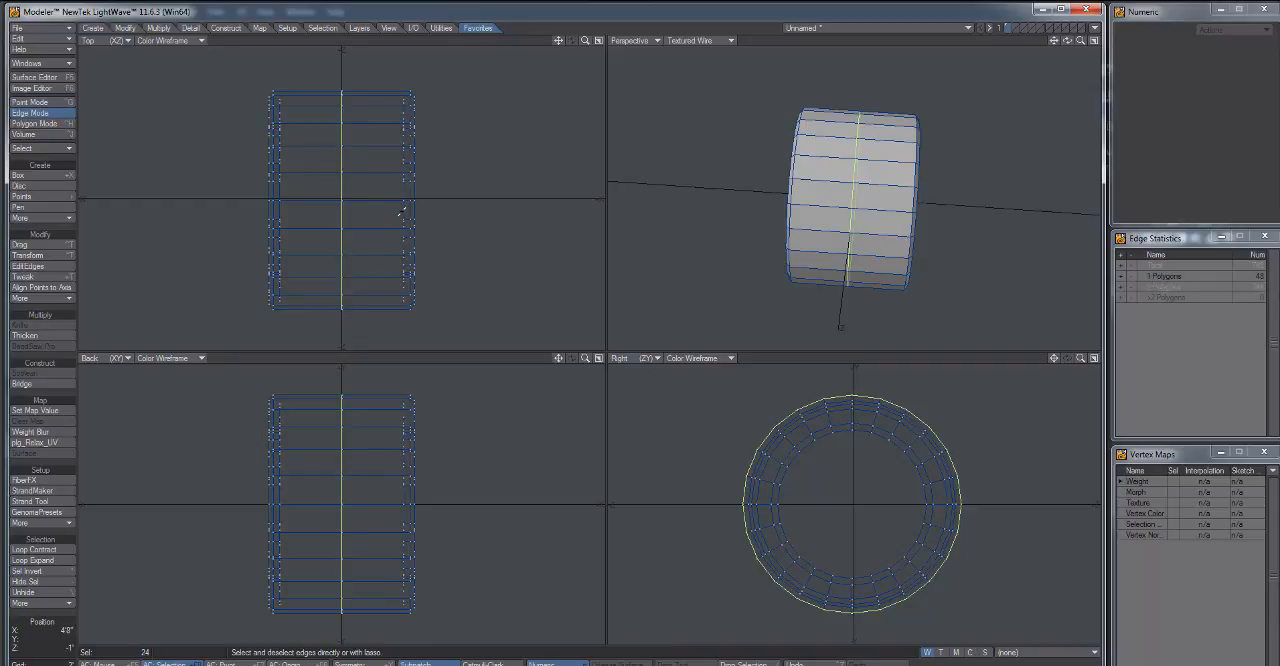
{"action": "key", "text": "Delete"}
{"action": "left_click_drag", "start_coordinate": [799, 174], "coordinate": [891, 206]}
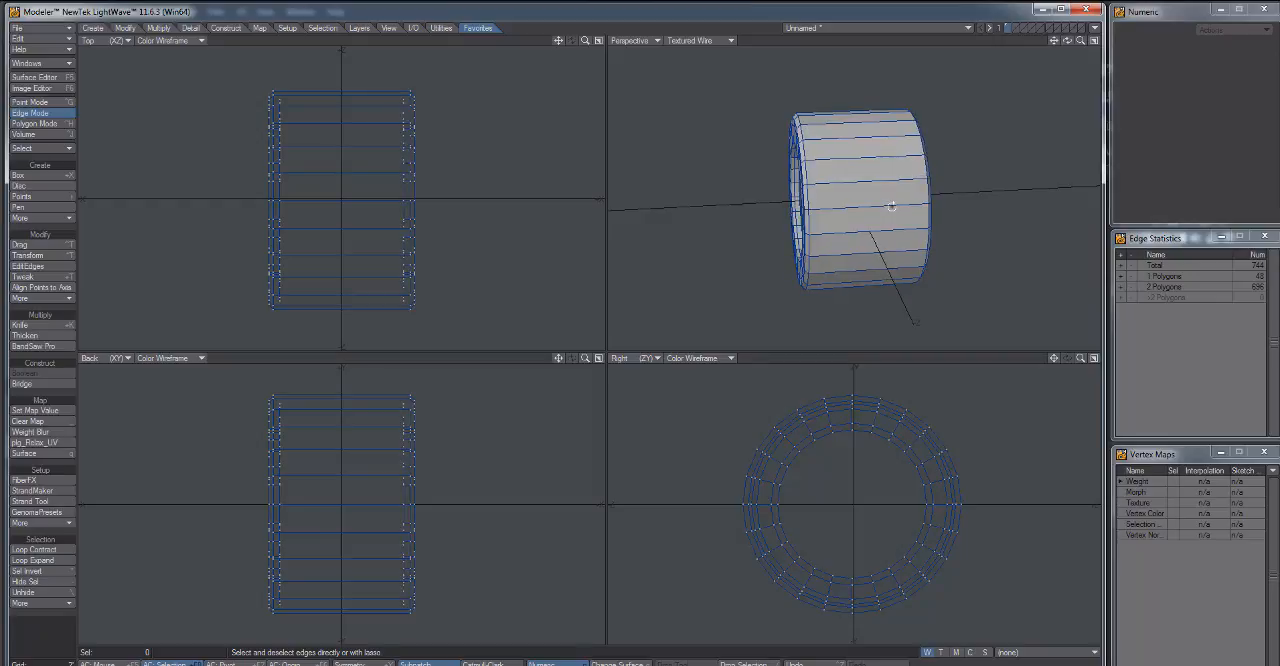
Assign a new surface named tread to the whole tire, with Make Default turned off.
{"action": "key", "text": "q"}
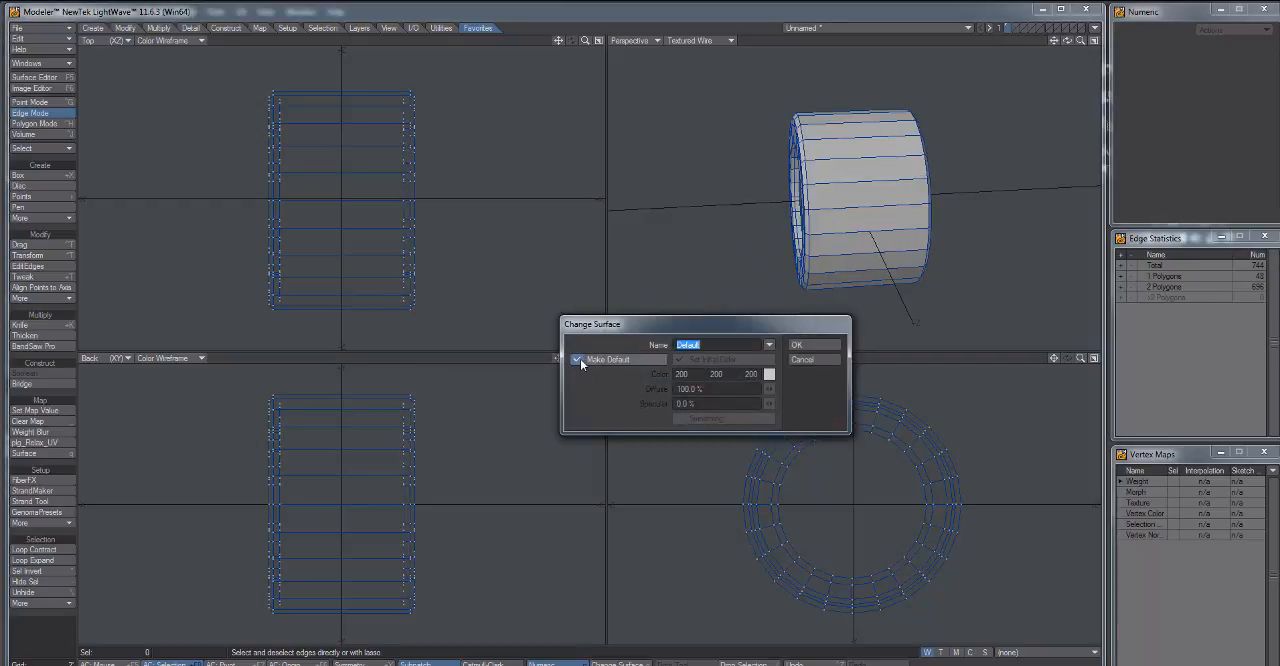
{"action": "left_click_drag", "start_coordinate": [717, 347], "coordinate": [670, 348]}
{"action": "type", "text": "tread"}
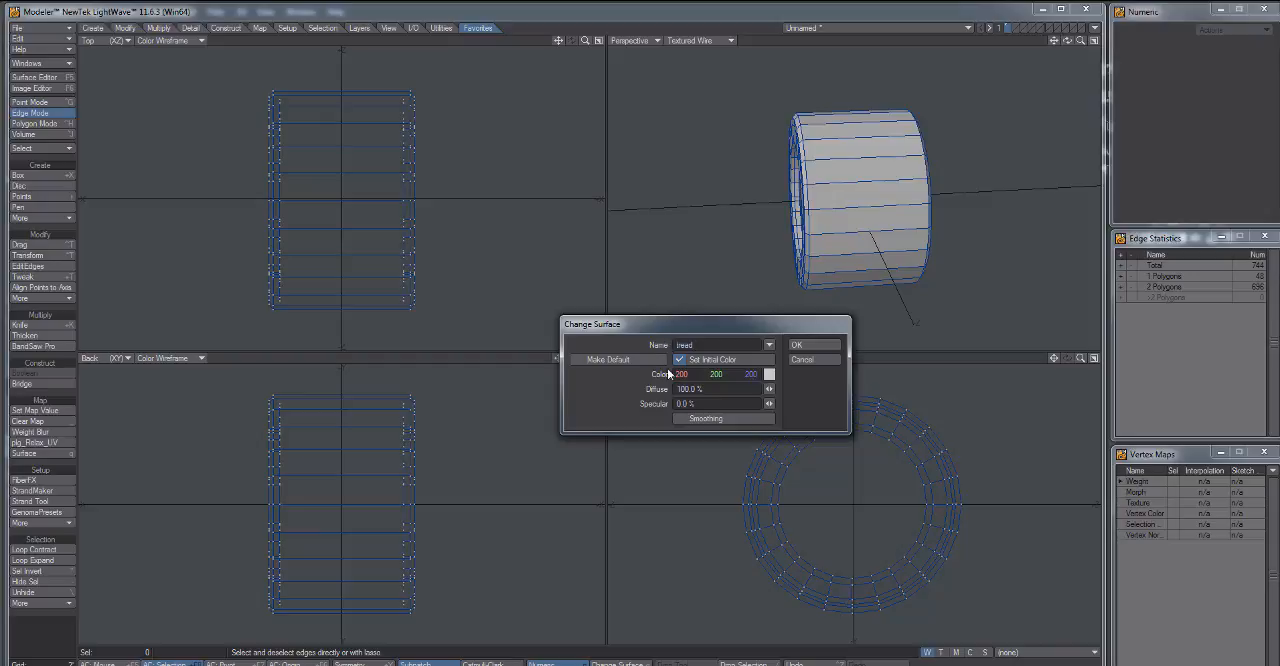
{"action": "left_click", "coordinate": [800, 345]}
{"action": "left_click_drag", "start_coordinate": [955, 226], "coordinate": [783, 249]}
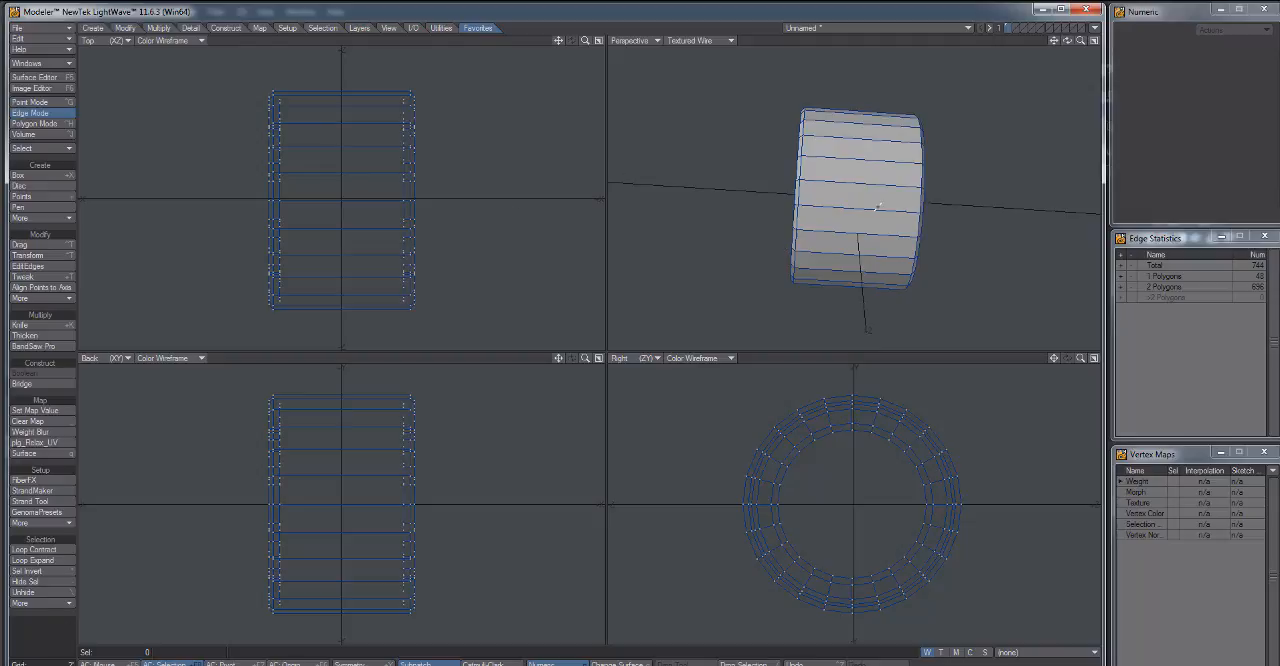
{"action": "left_click_drag", "start_coordinate": [833, 212], "coordinate": [889, 220]}
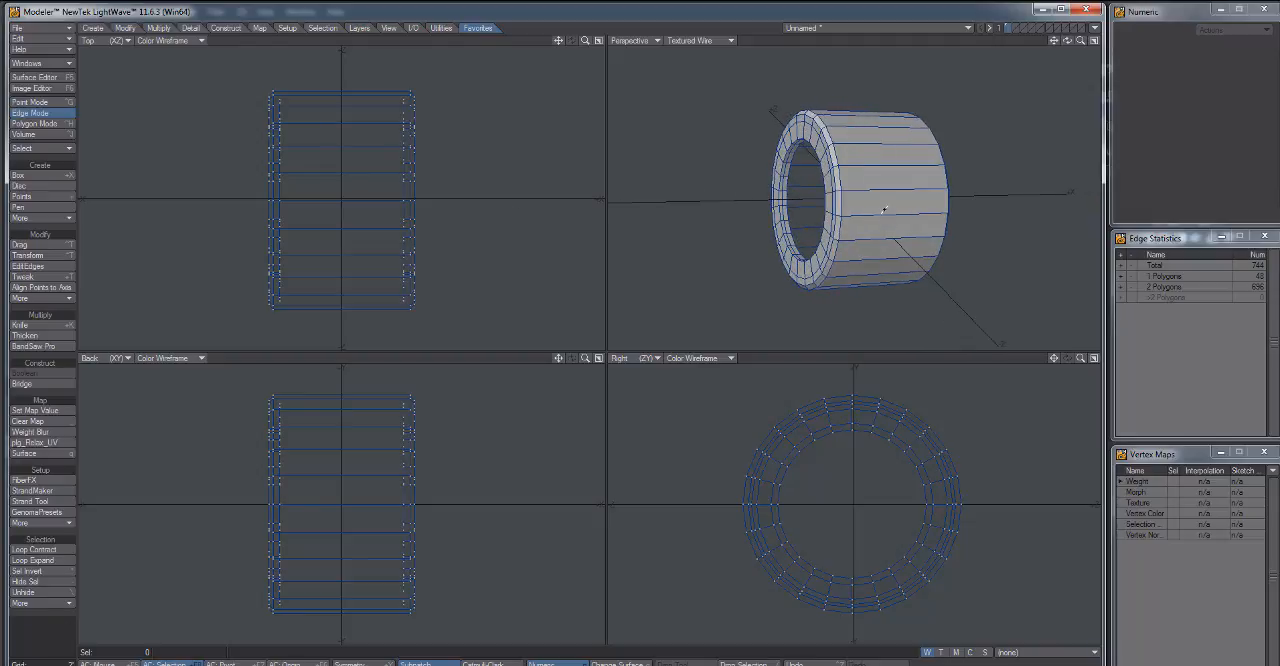
{"action": "key", "text": "q"}
{"action": "left_click", "coordinate": [815, 355]}
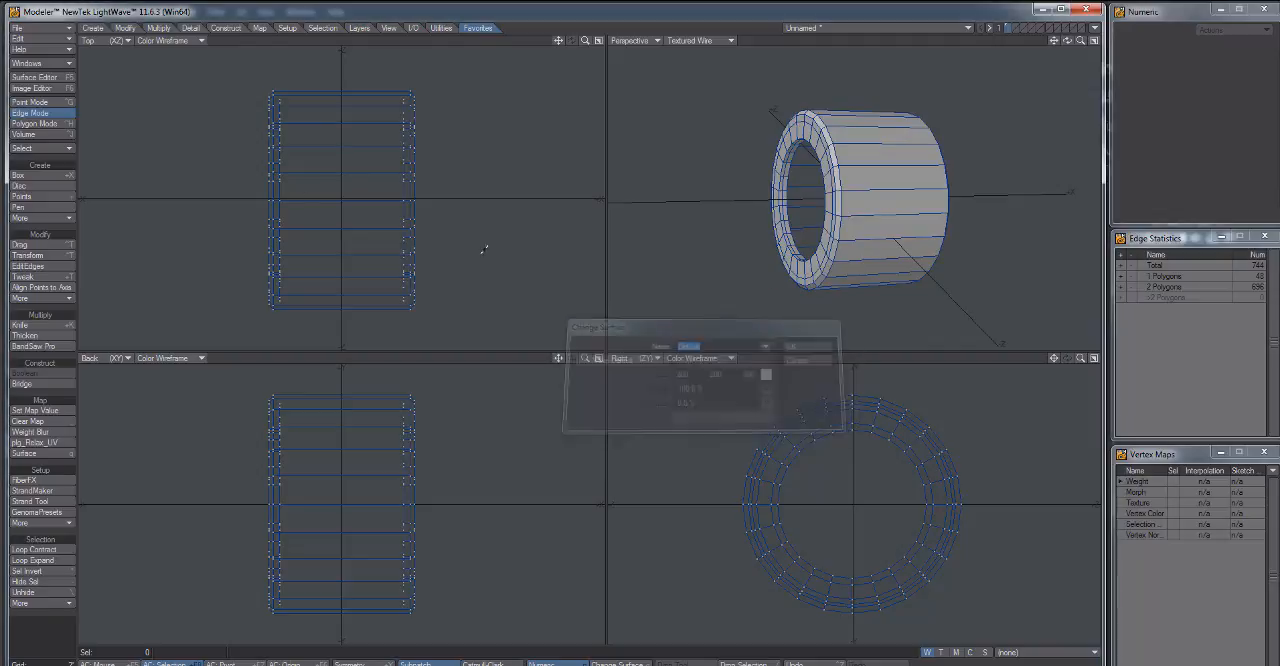
Set the tread surface's colour to dark grey with RGB 105, 105, 105.
{"action": "left_click", "coordinate": [51, 77]}
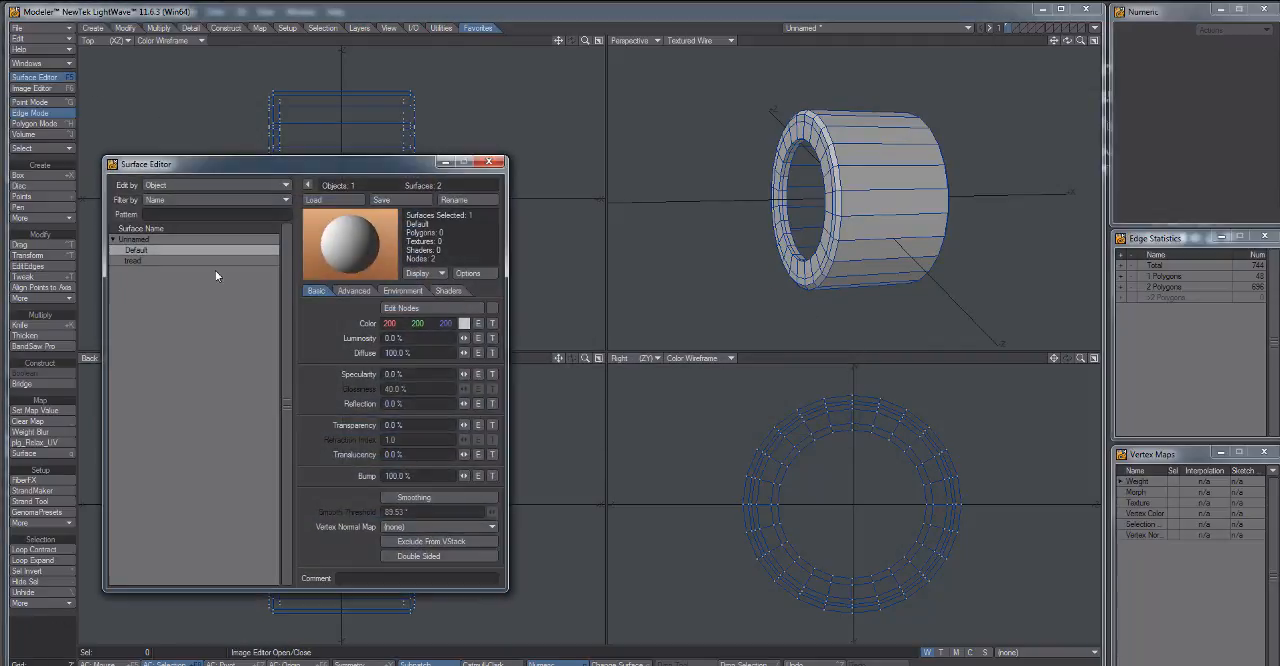
{"action": "left_click", "coordinate": [160, 260]}
{"action": "left_click", "coordinate": [464, 325]}
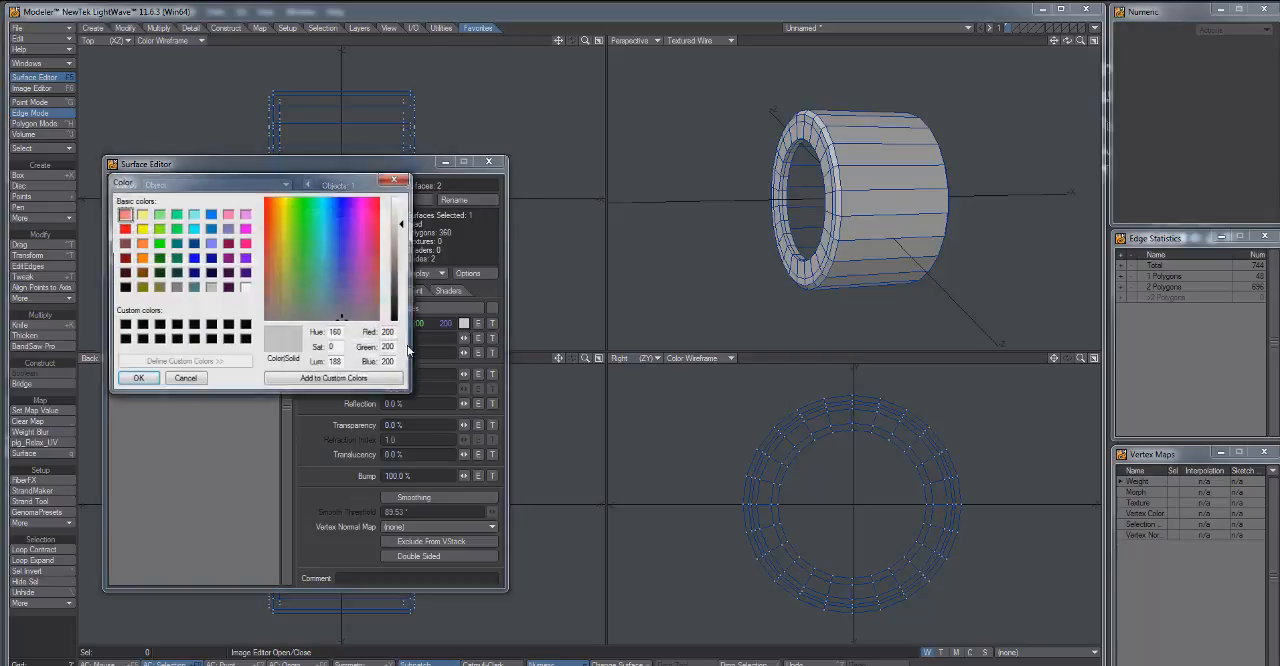
{"action": "left_click_drag", "start_coordinate": [343, 320], "coordinate": [331, 317]}
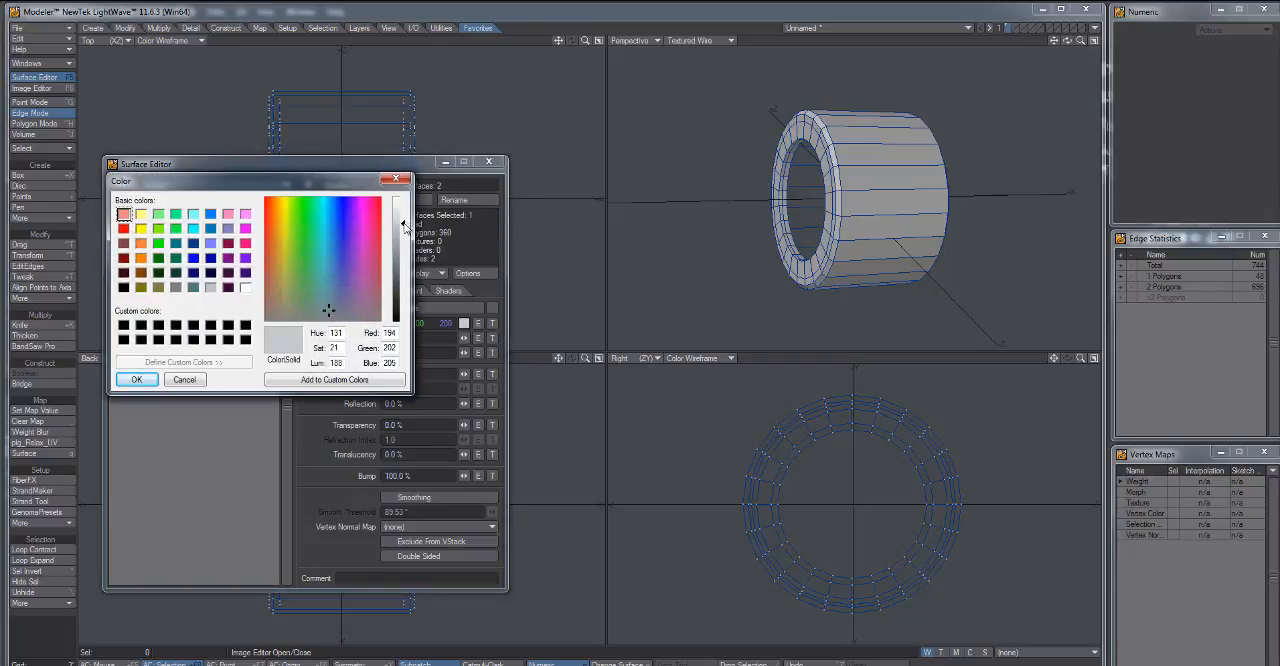
{"action": "left_click_drag", "start_coordinate": [405, 228], "coordinate": [404, 274]}
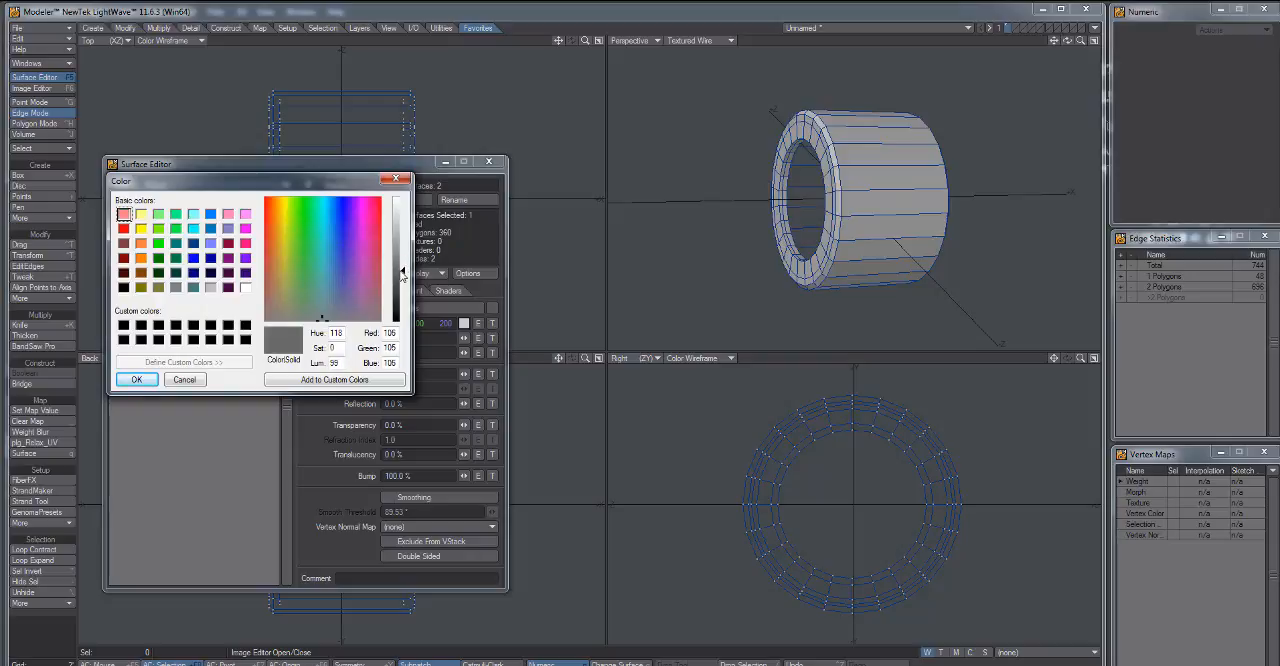
{"action": "left_click", "coordinate": [137, 380]}
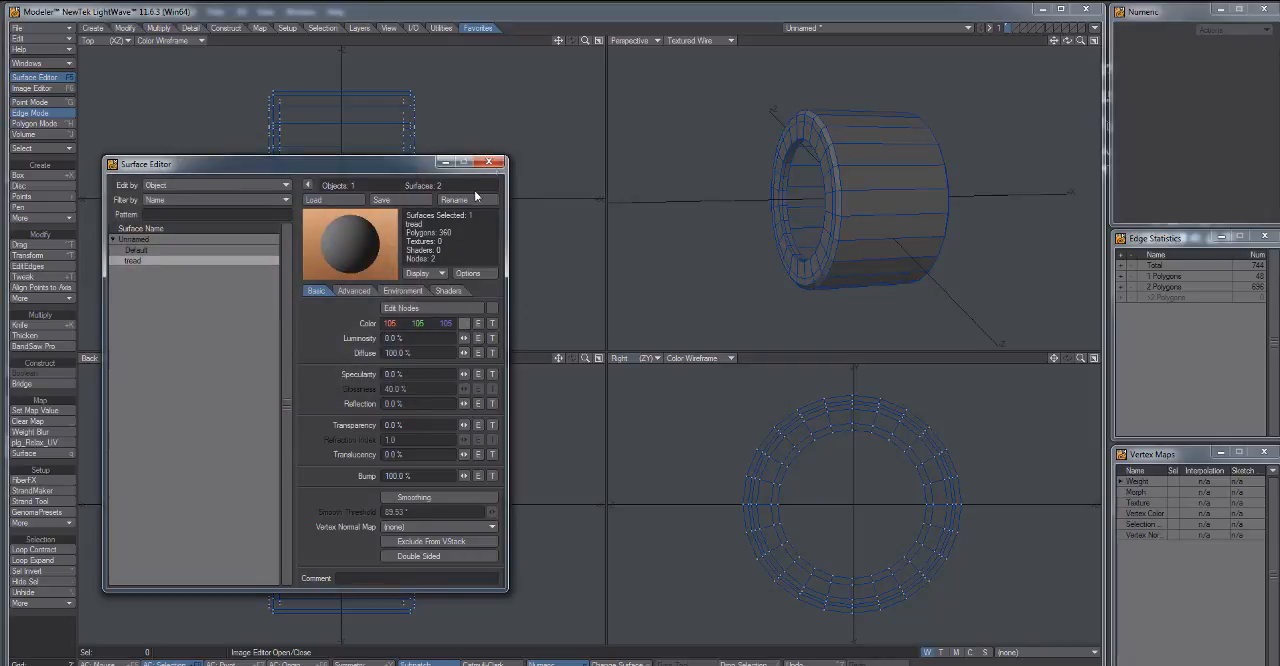
{"action": "left_click", "coordinate": [490, 162]}
Select the outer band of tread polygons around the tire and expand the selection onto the shoulder rows.
{"action": "left_click_drag", "start_coordinate": [757, 197], "coordinate": [884, 152]}
{"action": "key", "text": "ctrl+h"}
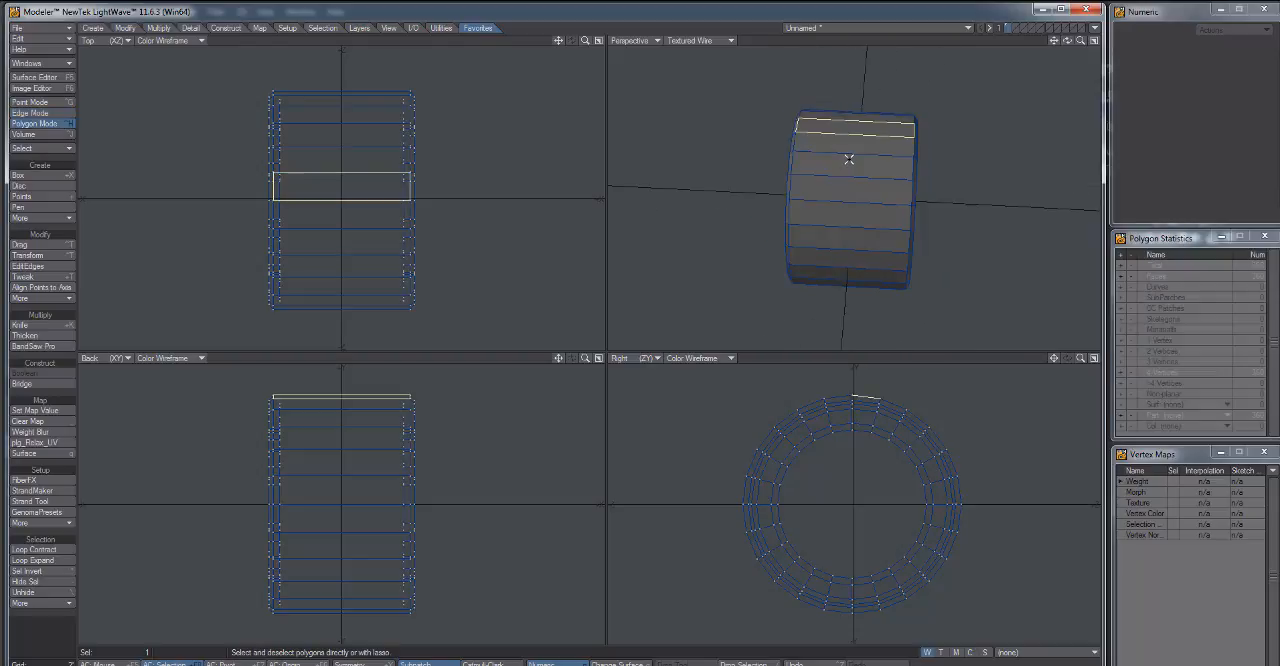
{"action": "mouse_move", "coordinate": [853, 141]}
{"action": "left_mouse_down"}
{"action": "mouse_move", "coordinate": [854, 175]}
{"action": "mouse_move", "coordinate": [784, 198]}
{"action": "mouse_move", "coordinate": [899, 190]}
{"action": "mouse_move", "coordinate": [954, 226]}
{"action": "mouse_move", "coordinate": [926, 208]}
{"action": "mouse_move", "coordinate": [915, 220]}
{"action": "mouse_move", "coordinate": [932, 224]}
{"action": "mouse_move", "coordinate": [910, 173]}
{"action": "mouse_move", "coordinate": [868, 174]}
{"action": "mouse_move", "coordinate": [951, 202]}
{"action": "mouse_move", "coordinate": [932, 189]}
{"action": "mouse_move", "coordinate": [777, 228]}
{"action": "mouse_move", "coordinate": [843, 201]}
{"action": "mouse_move", "coordinate": [790, 198]}
{"action": "mouse_move", "coordinate": [839, 234]}
{"action": "mouse_move", "coordinate": [915, 208]}
{"action": "mouse_move", "coordinate": [987, 234]}
{"action": "mouse_move", "coordinate": [841, 243]}
{"action": "mouse_move", "coordinate": [866, 323]}
{"action": "left_mouse_up"}
{"action": "key", "text": "l"}
{"action": "key", "text": "braceright"}
Set up a new UV texture map for the selected polygons, named Tire_UV with the Cylindrical map type.
{"action": "left_click", "coordinate": [940, 655]}
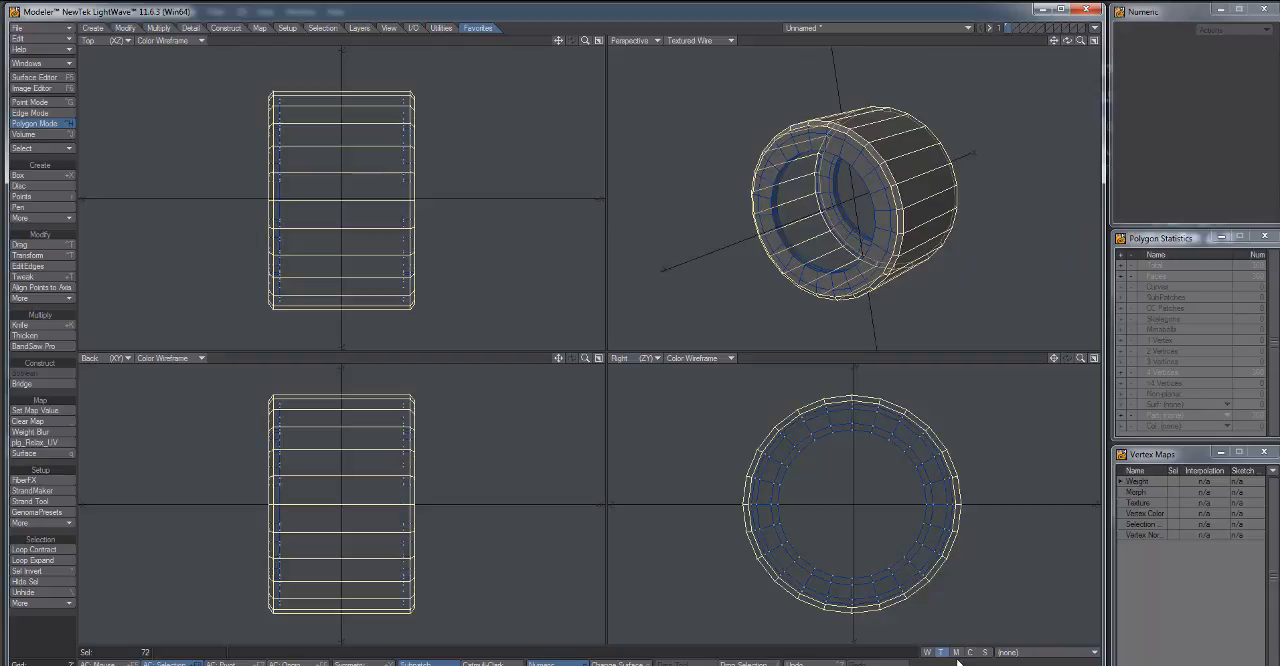
{"action": "left_click", "coordinate": [1042, 655]}
{"action": "left_click", "coordinate": [1038, 650]}
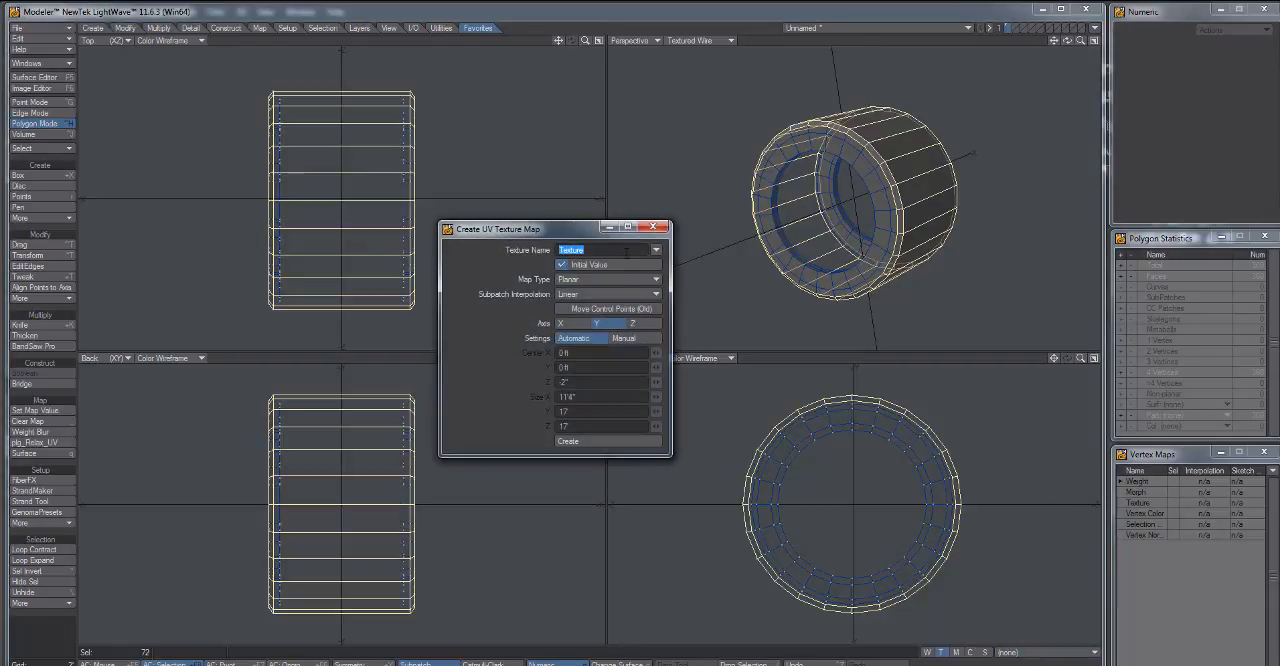
{"action": "type", "text": "Tire_UV"}
{"action": "left_click", "coordinate": [585, 279]}
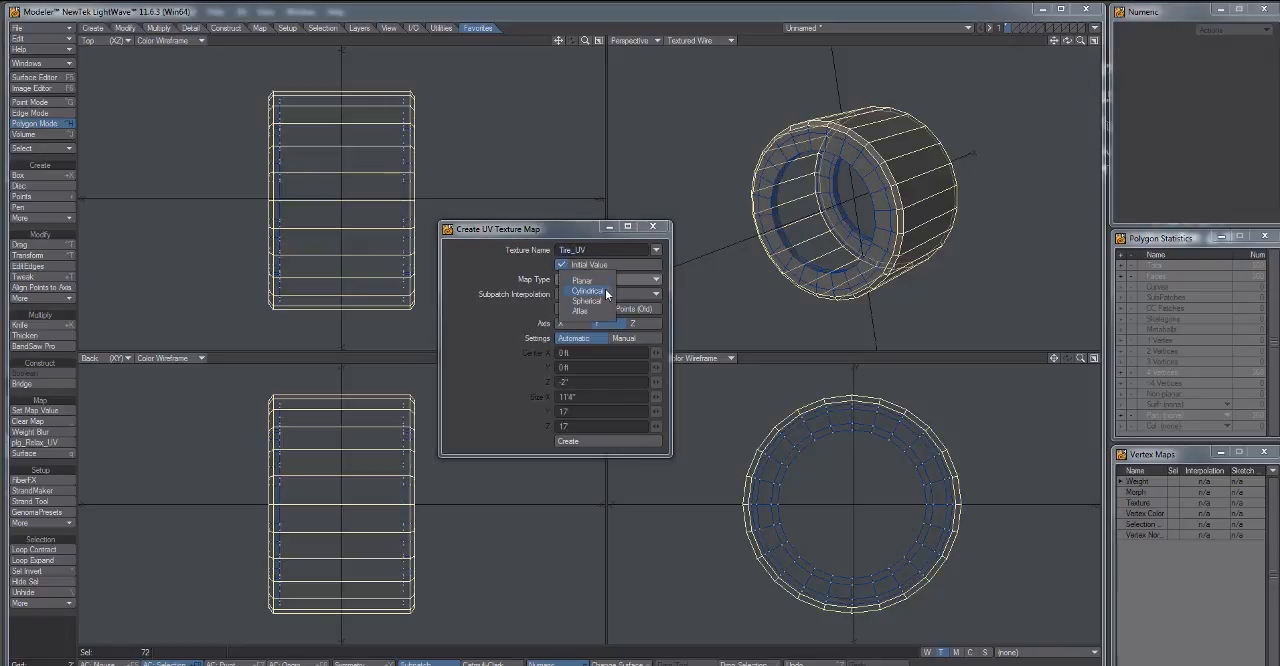
{"action": "left_click", "coordinate": [604, 293]}
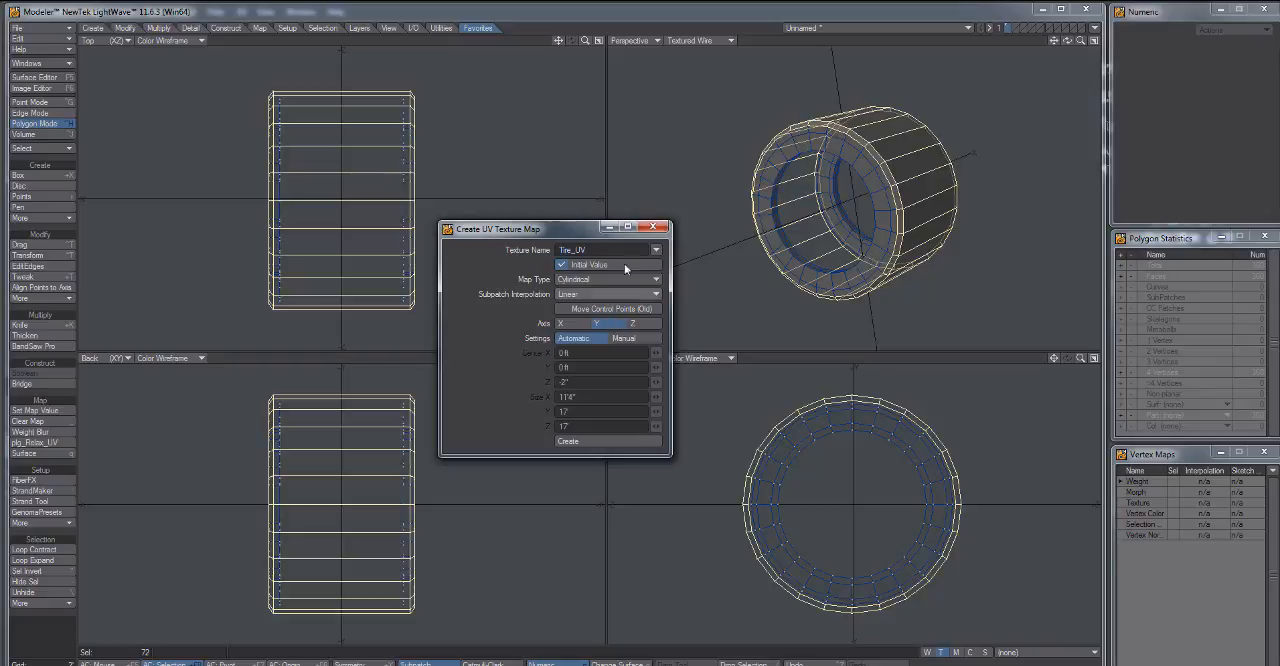
Switch the Top viewport to UV Texture and try creating the map along the Y and Z axes.
{"action": "left_click", "coordinate": [105, 41]}
{"action": "left_click", "coordinate": [94, 112]}
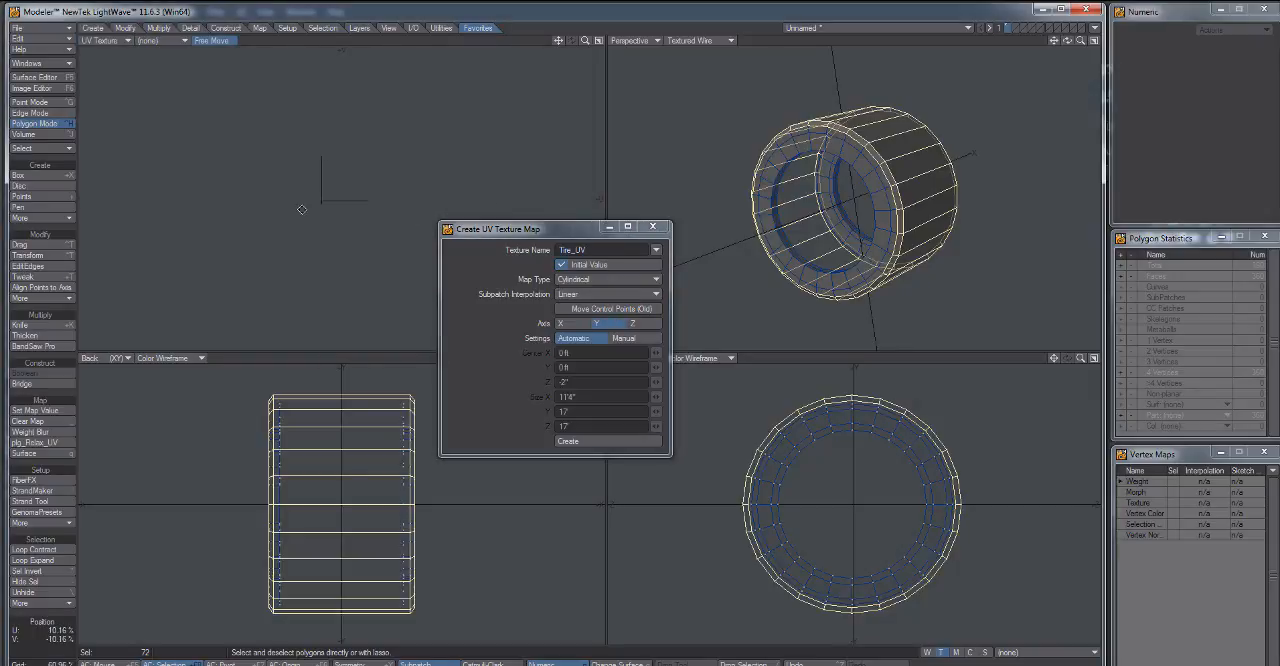
{"action": "left_click", "coordinate": [599, 440]}
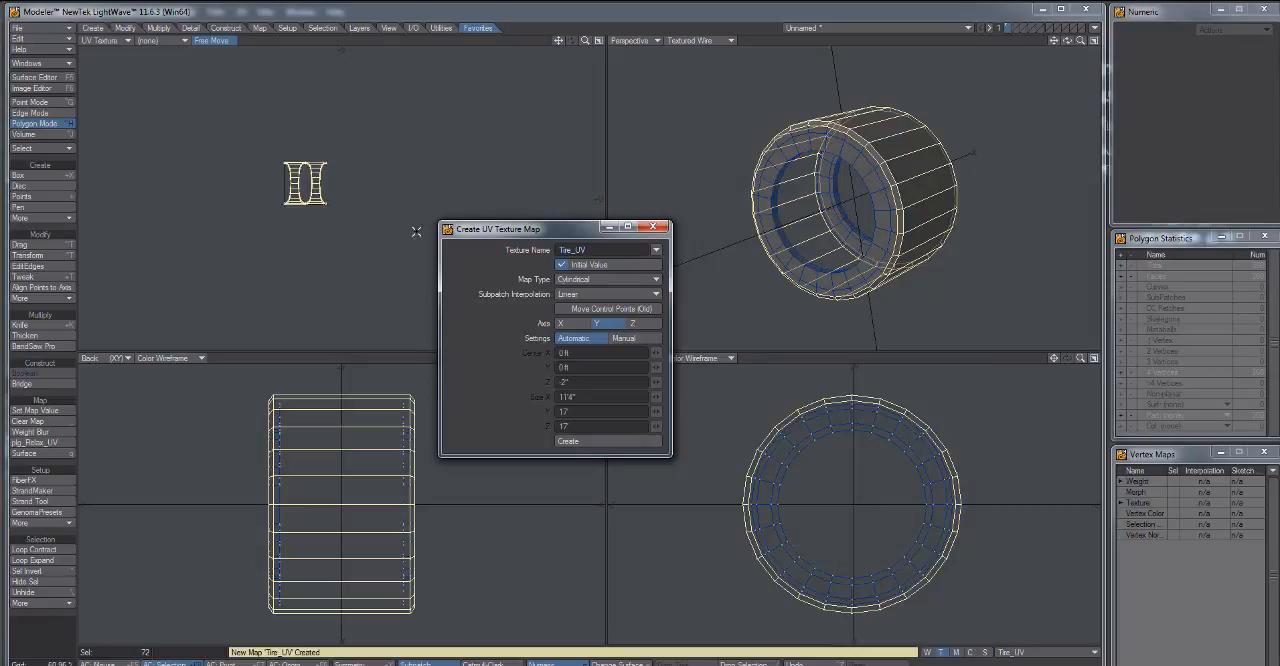
{"action": "left_click", "coordinate": [613, 440]}
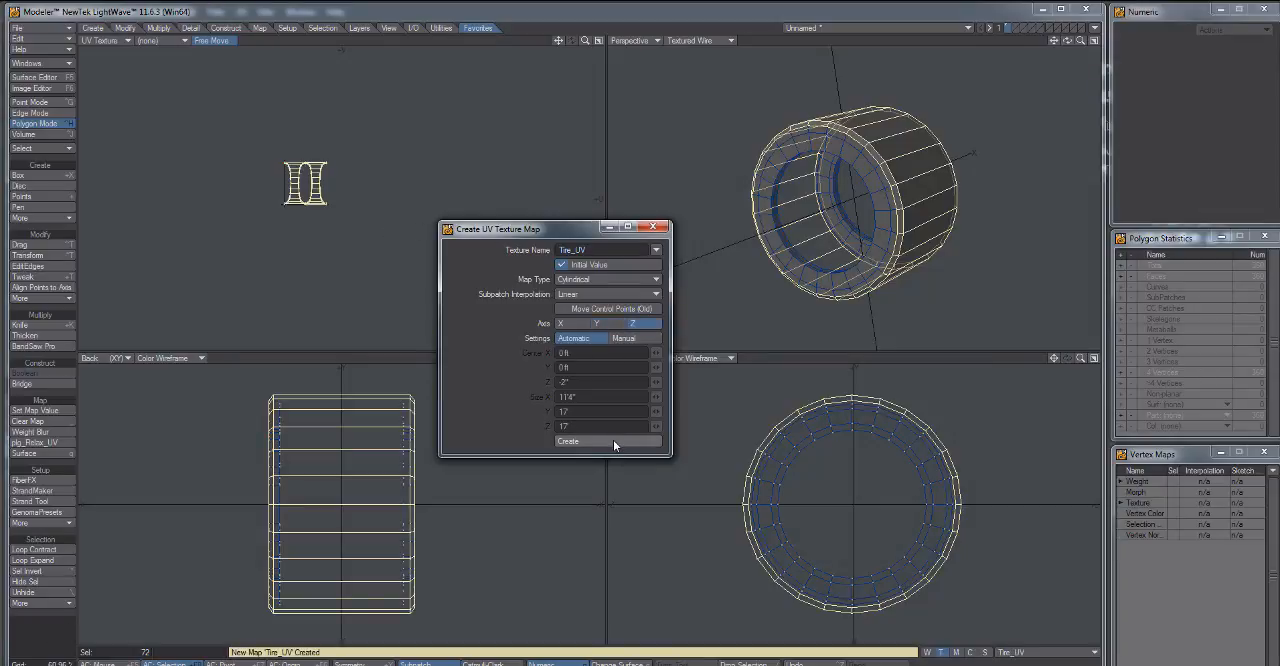
Create the cylindrical Tire_UV map along the X axis, close the map dialog and clear the polygon selection.
{"action": "left_click", "coordinate": [570, 323]}
{"action": "left_click", "coordinate": [596, 440]}
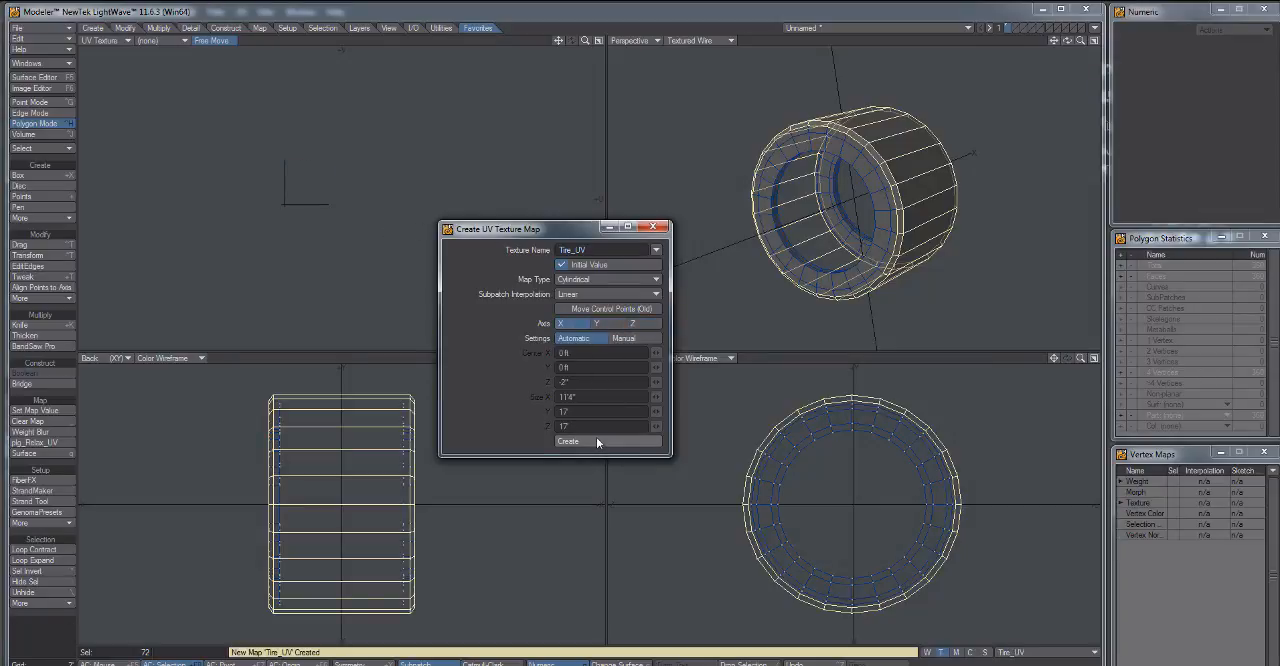
{"action": "scroll", "coordinate": [310, 193], "scroll_direction": "up", "scroll_amount": 5}
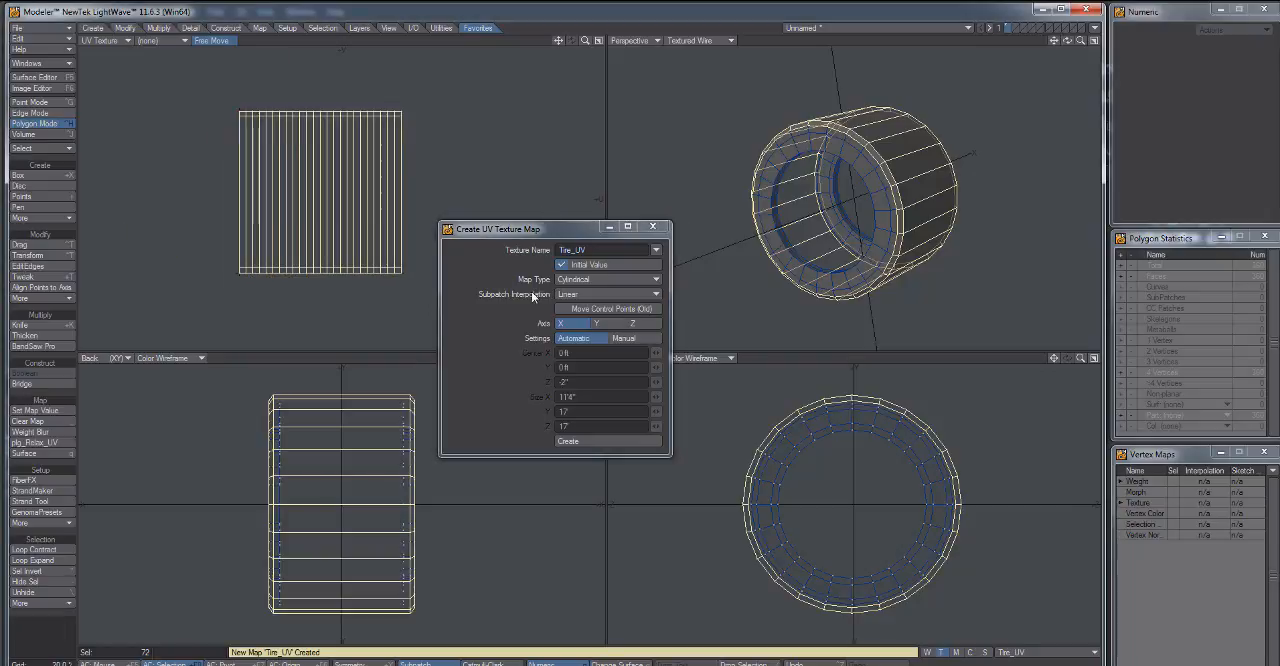
{"action": "left_click", "coordinate": [653, 226]}
{"action": "left_click_drag", "start_coordinate": [942, 222], "coordinate": [827, 216], "text": "alt"}
{"action": "left_click", "coordinate": [845, 358]}
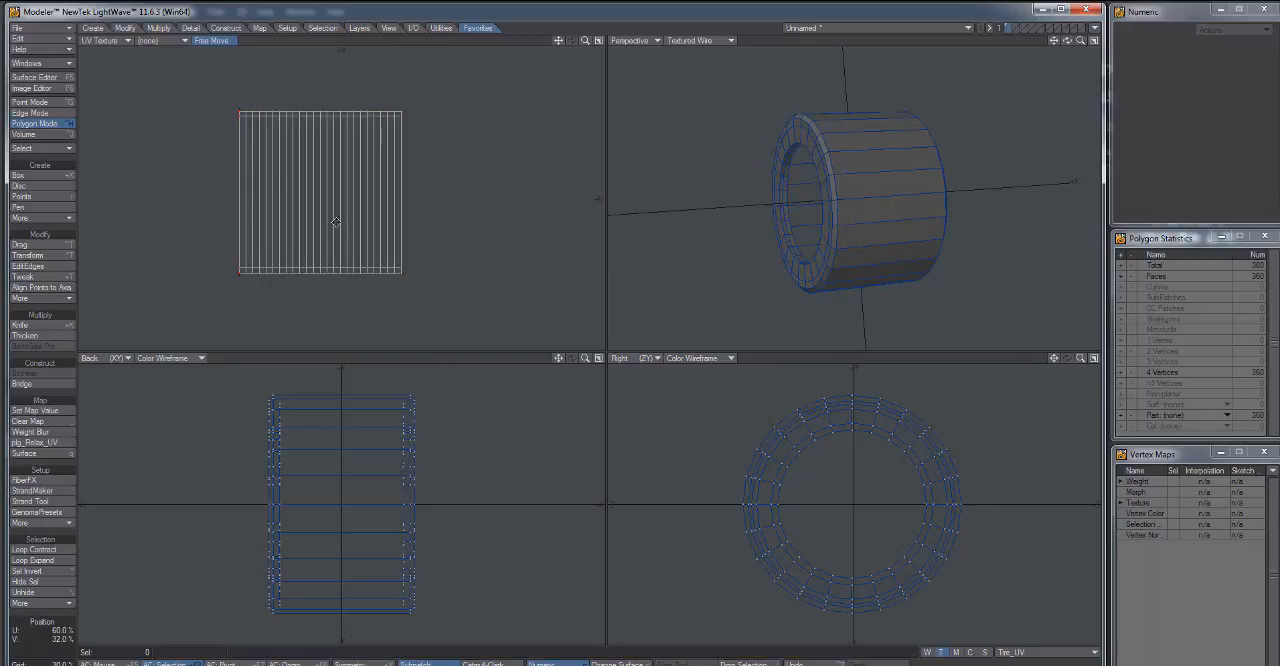
Add a color image texture to the Default surface with UV projection and the Tire_UV map.
{"action": "left_click", "coordinate": [45, 77]}
{"action": "left_click", "coordinate": [492, 324]}
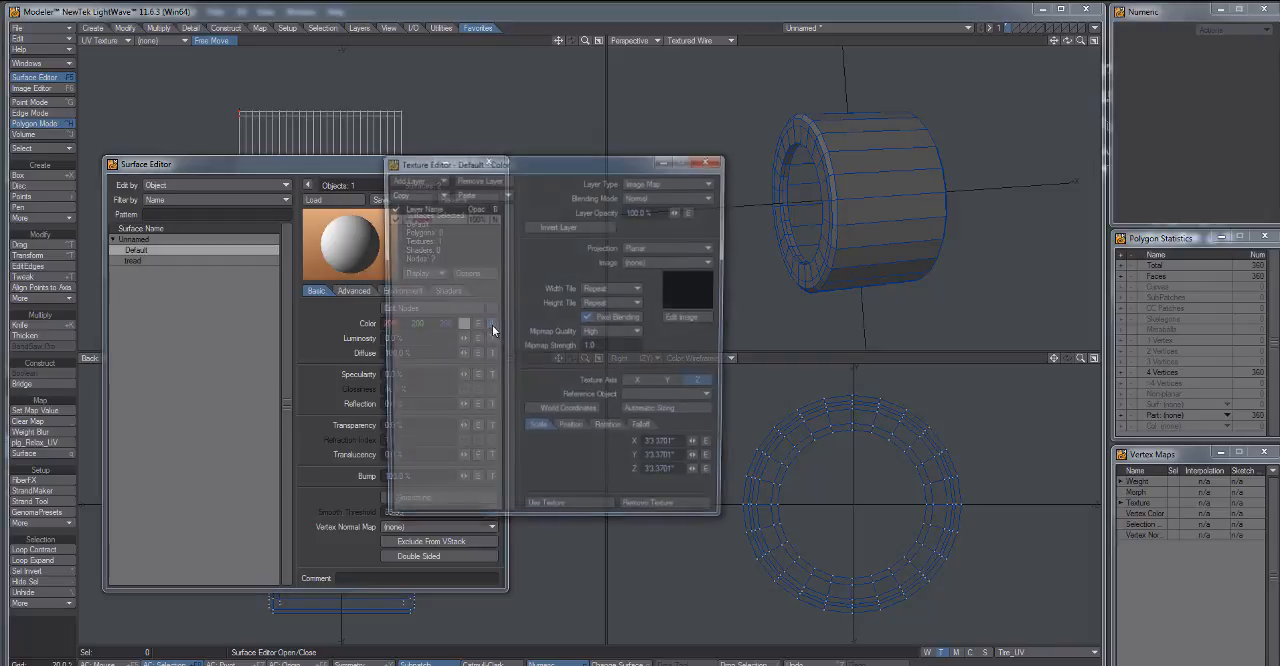
{"action": "left_click", "coordinate": [672, 246]}
{"action": "left_click", "coordinate": [667, 297]}
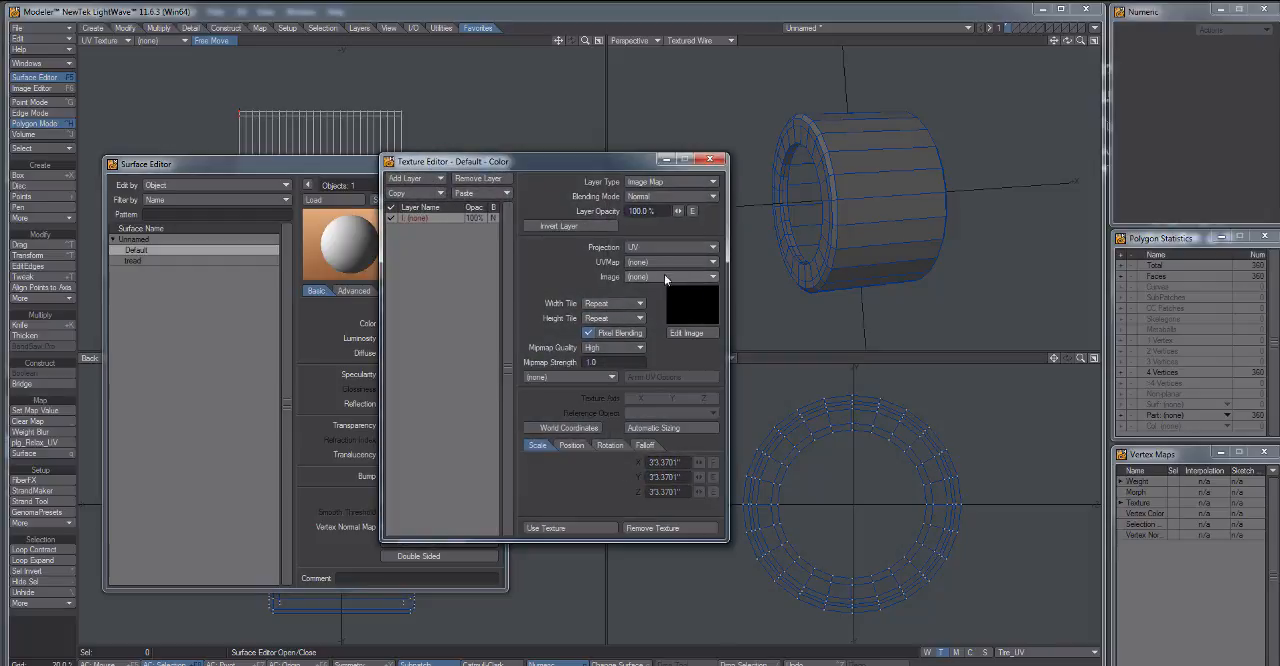
{"action": "left_click", "coordinate": [665, 262]}
{"action": "left_click", "coordinate": [658, 272]}
{"action": "left_click", "coordinate": [653, 280]}
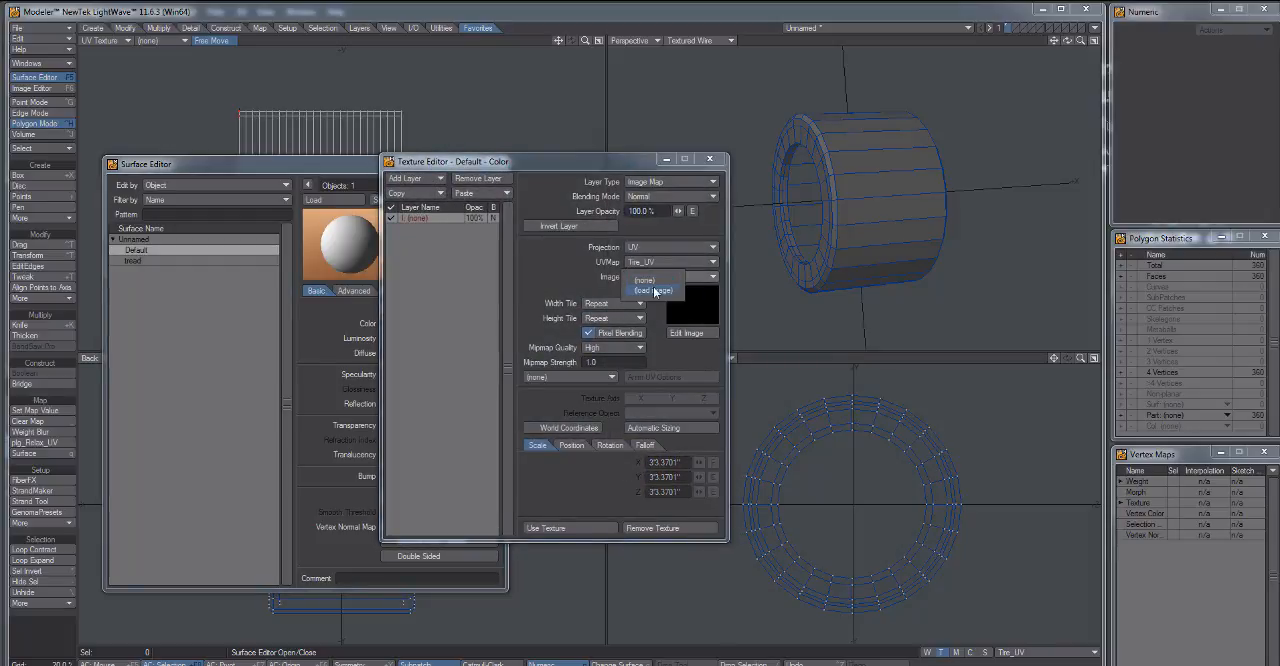
Load Tileable_tire_resized.jpg from the Desktop as the texture's image and accept the texture.
{"action": "left_click", "coordinate": [653, 289]}
{"action": "left_click_drag", "start_coordinate": [560, 334], "coordinate": [560, 258]}
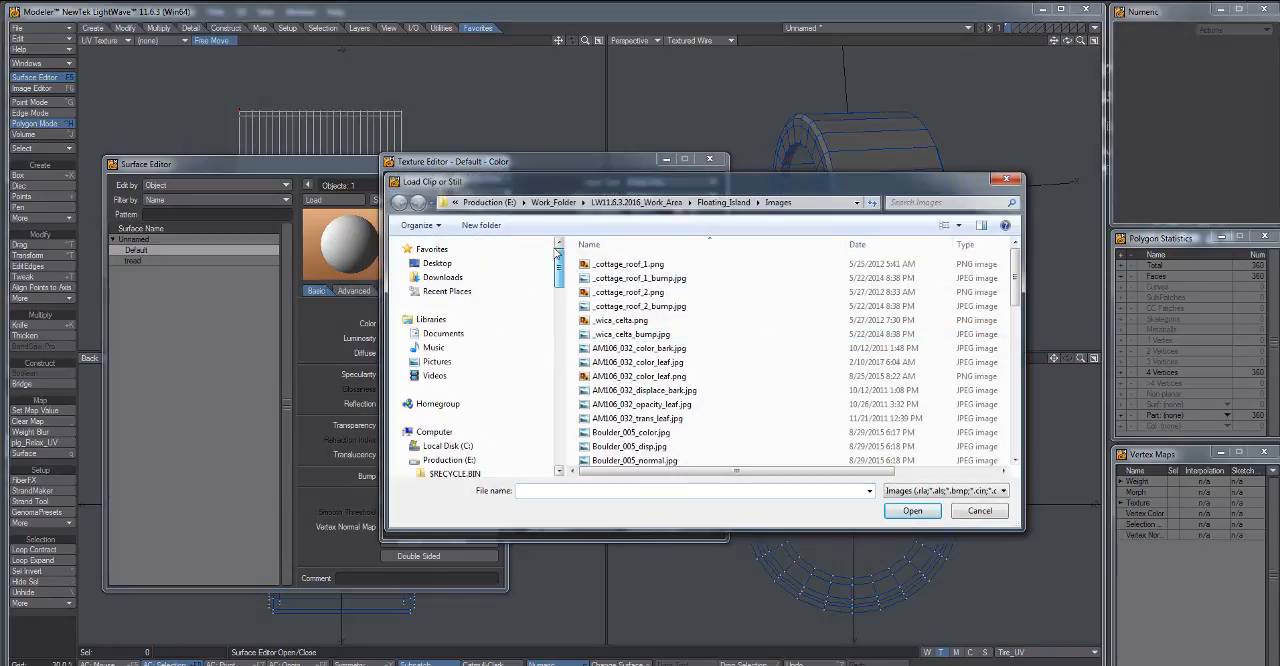
{"action": "left_click", "coordinate": [437, 263]}
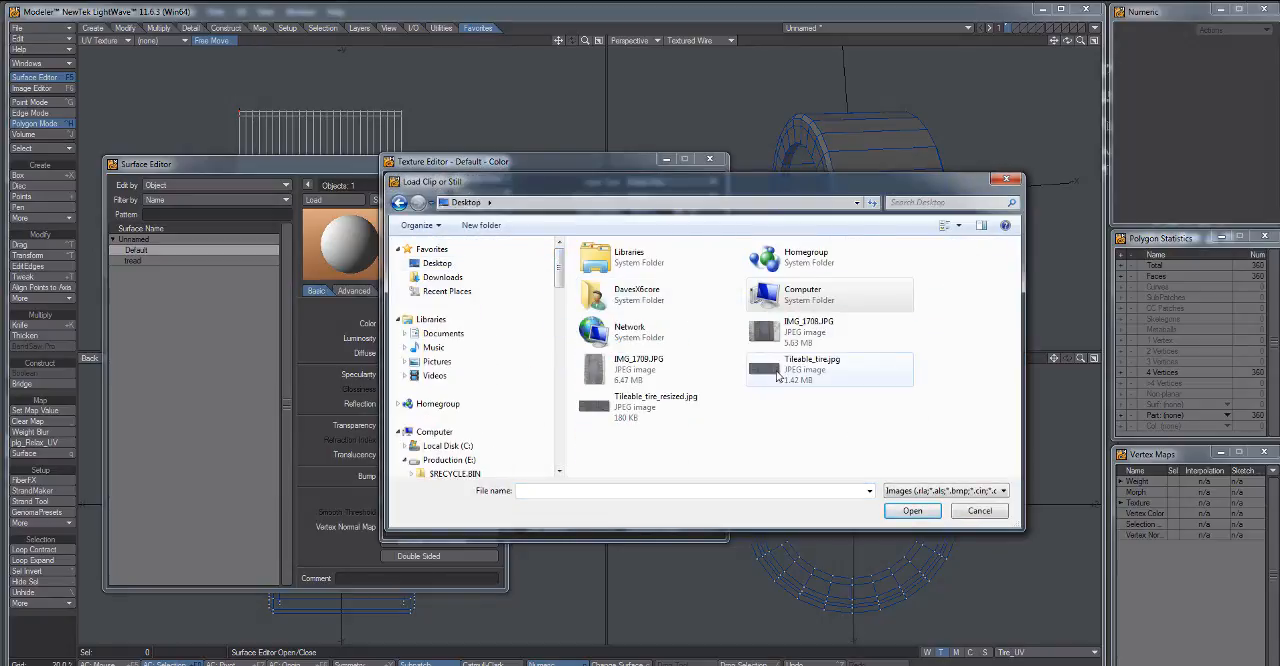
{"action": "double_click", "coordinate": [658, 403]}
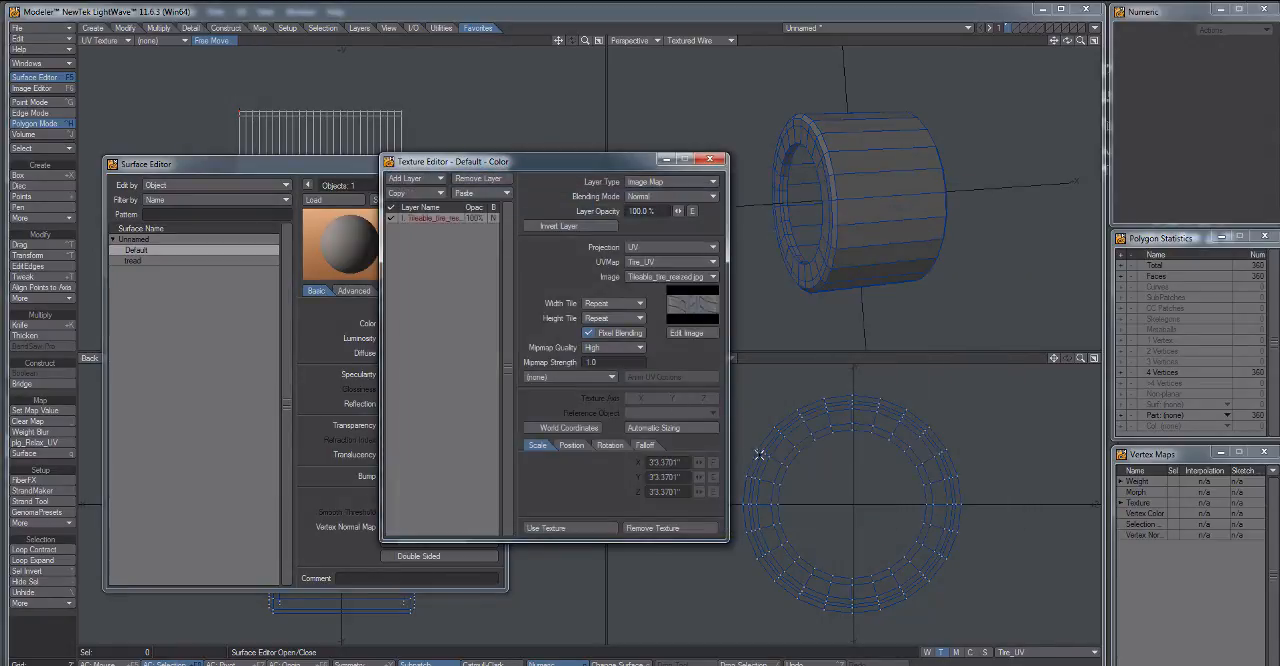
{"action": "left_click", "coordinate": [568, 530]}
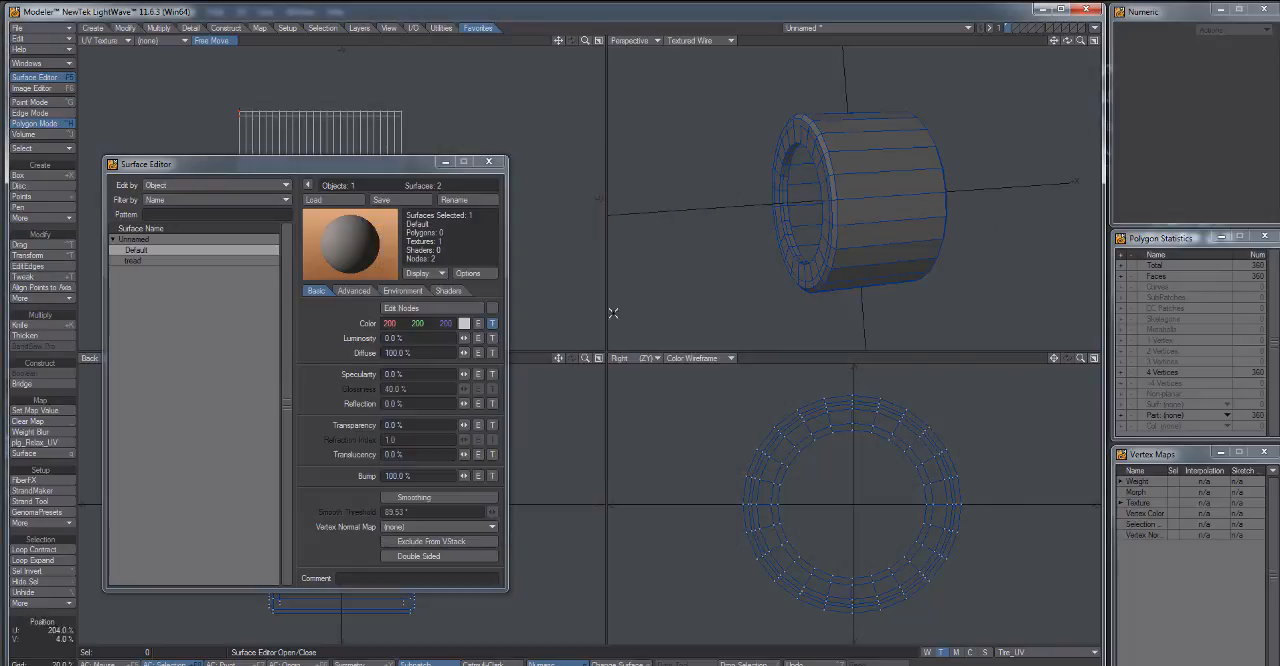
Check the tire in the perspective view and remove the color texture from the Default surface.
{"action": "left_click_drag", "start_coordinate": [903, 211], "coordinate": [832, 224]}
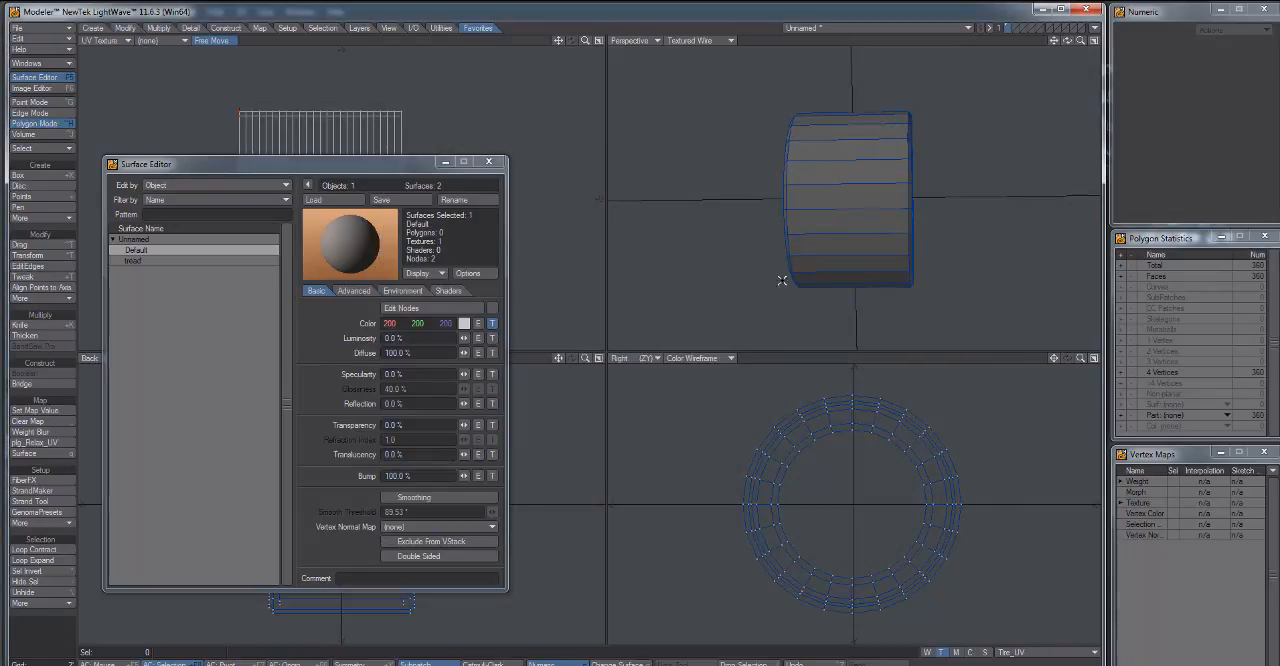
{"action": "left_click", "coordinate": [178, 262]}
{"action": "left_click", "coordinate": [173, 252]}
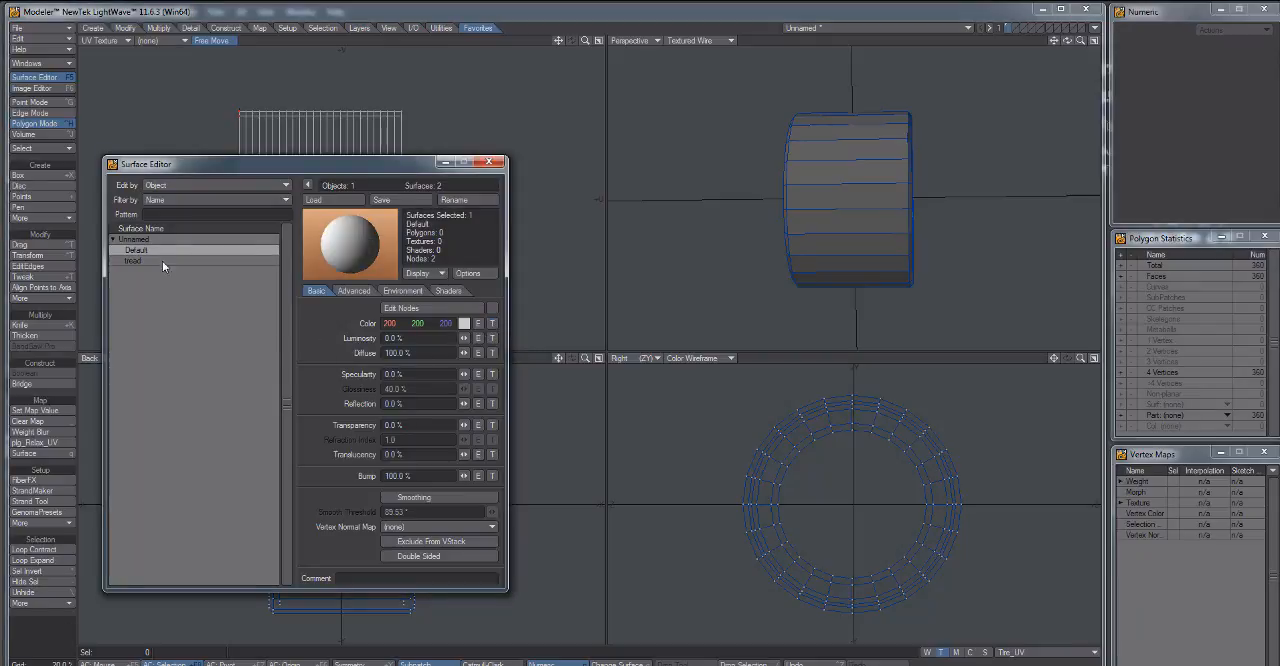
Give the tread surface's color a UV-projected image texture using Tire_UV and Tileable_tire_resized.jpg, and close the Surface Editor.
{"action": "left_click", "coordinate": [162, 261]}
{"action": "left_click", "coordinate": [491, 323]}
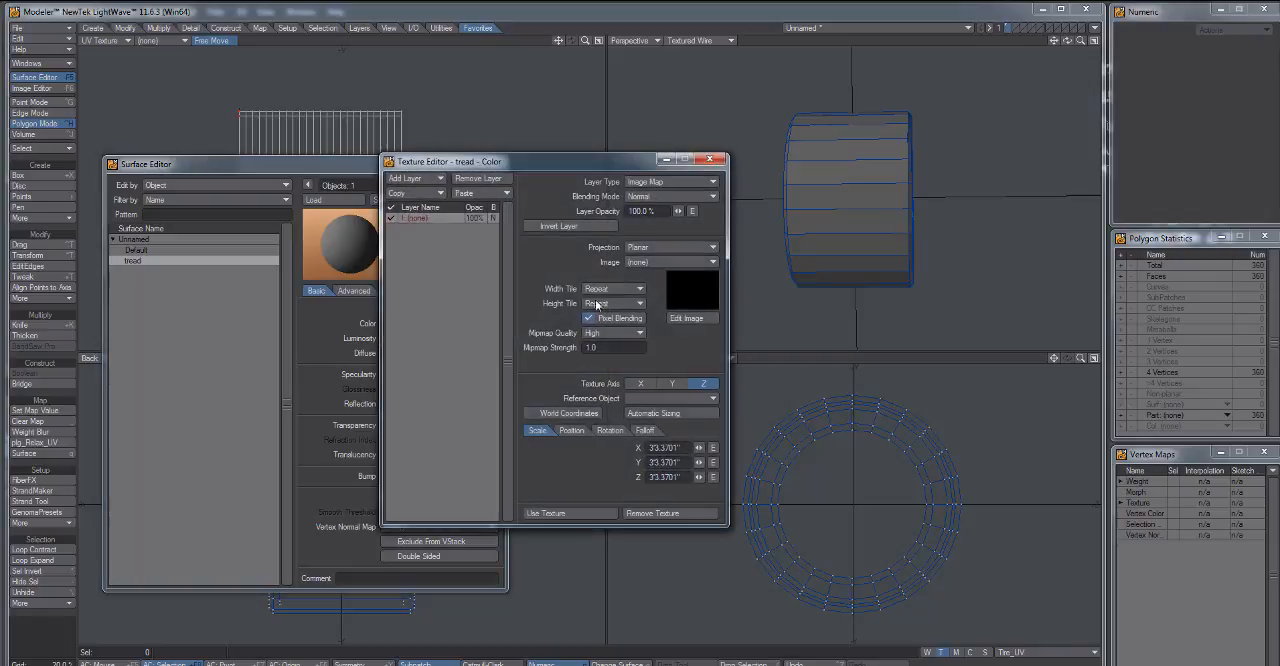
{"action": "left_click", "coordinate": [660, 247]}
{"action": "left_click", "coordinate": [651, 294]}
{"action": "left_click", "coordinate": [663, 262]}
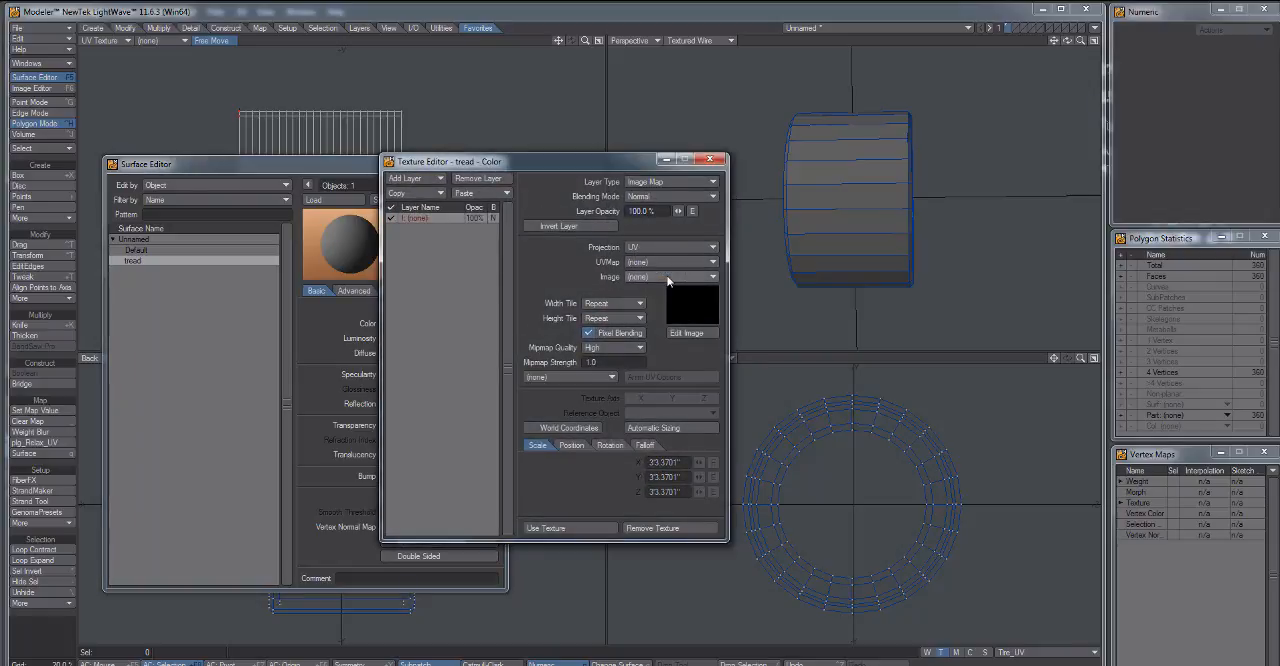
{"action": "left_click", "coordinate": [666, 272]}
{"action": "left_click", "coordinate": [670, 276]}
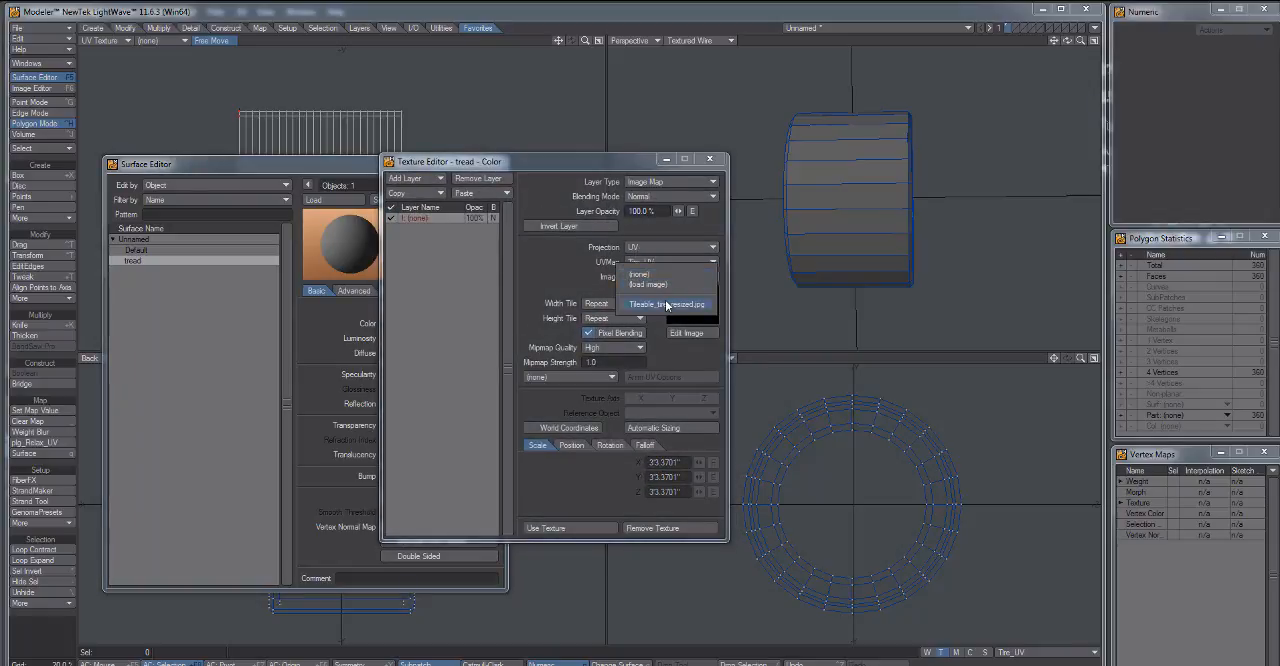
{"action": "left_click", "coordinate": [668, 304]}
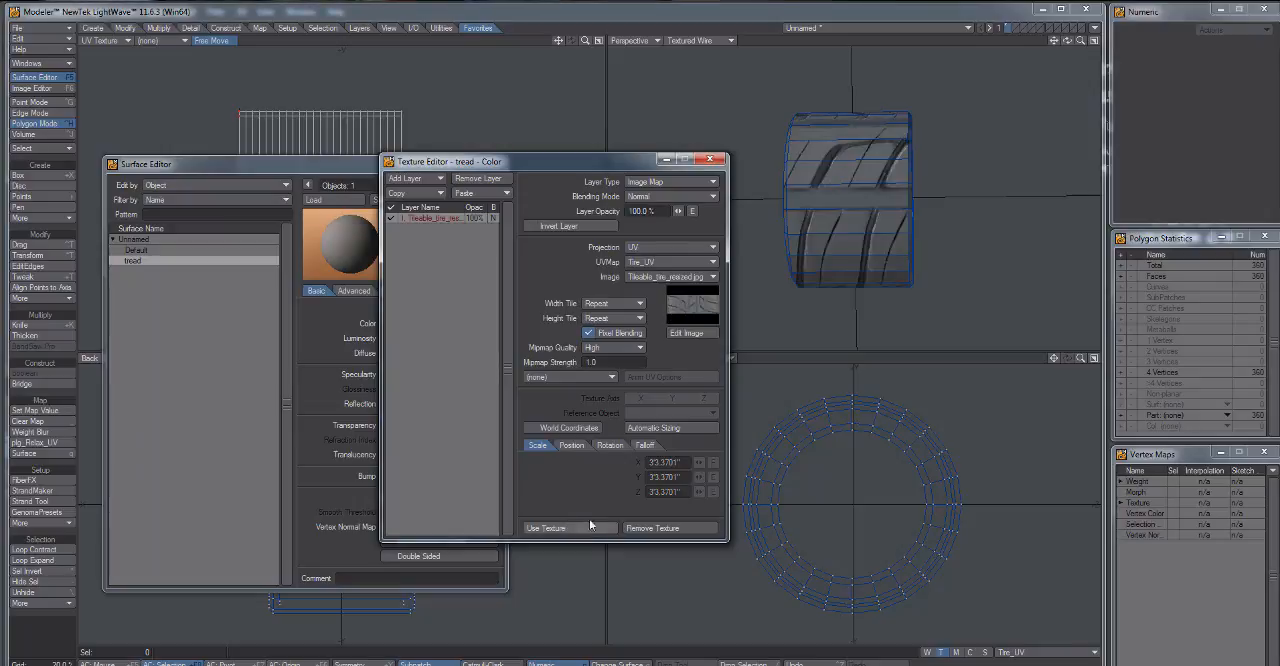
{"action": "left_click", "coordinate": [570, 533]}
{"action": "left_click", "coordinate": [499, 164]}
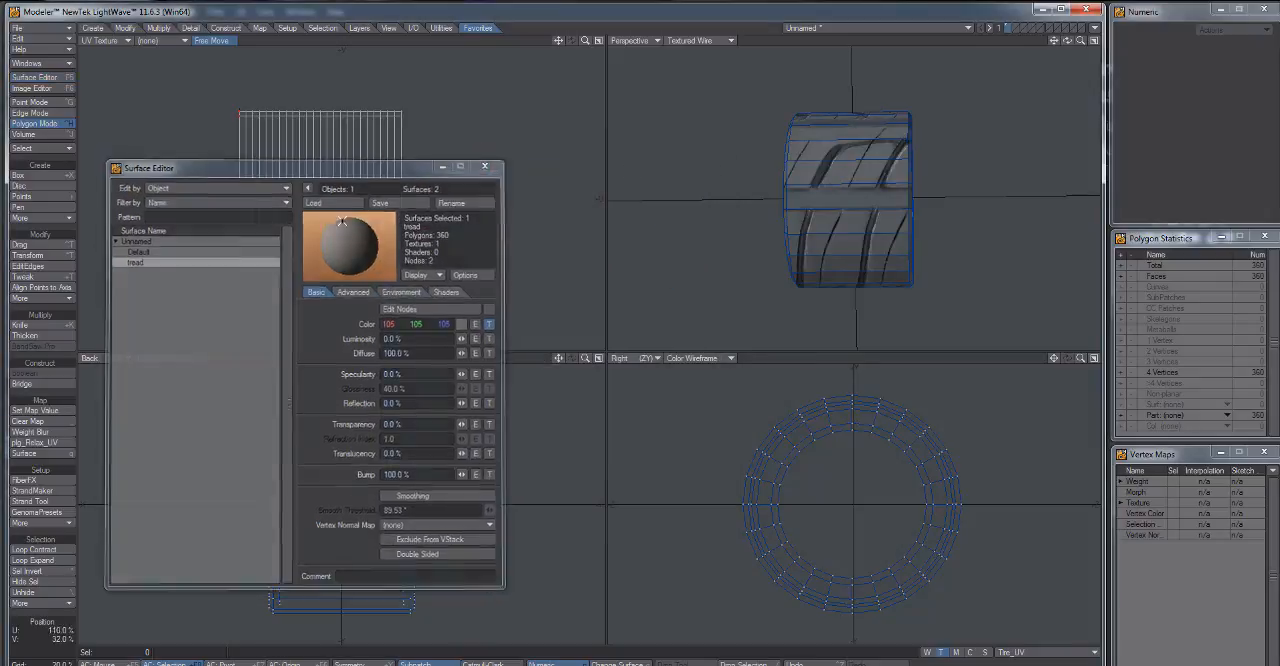
Show the tread image as the UV viewport's backdrop and rotate the UV map a quarter turn.
{"action": "scroll", "coordinate": [335, 207], "scroll_direction": "up", "scroll_amount": 1}
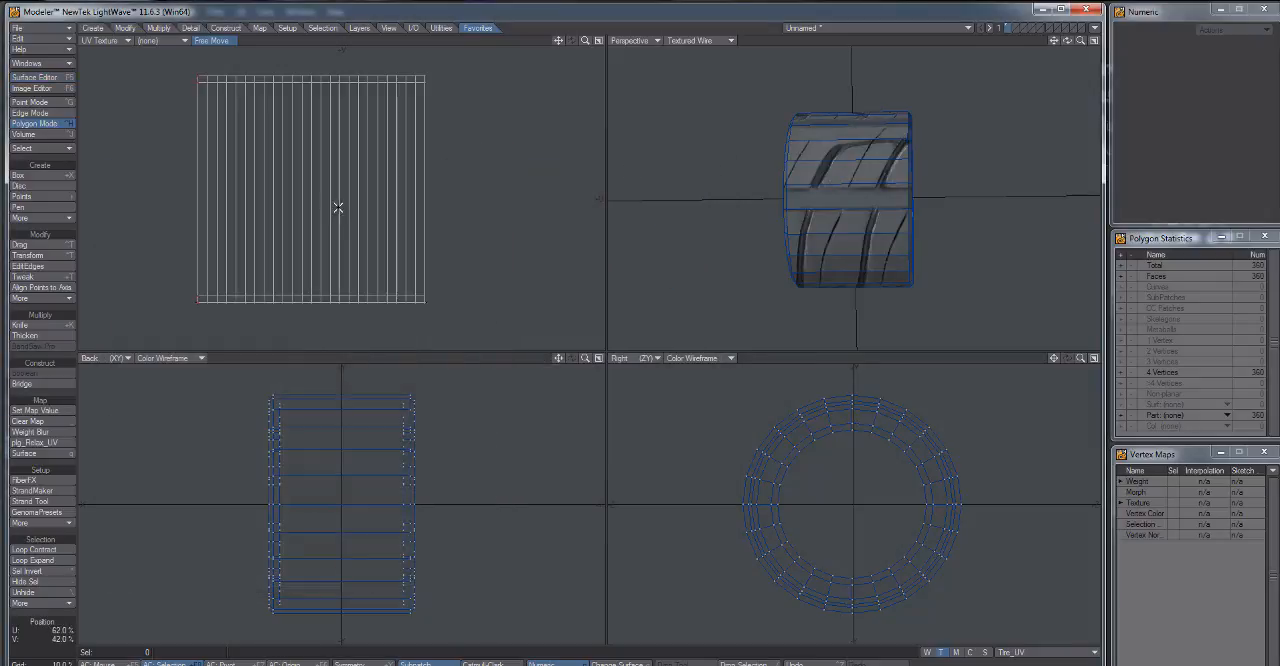
{"action": "left_click", "coordinate": [177, 40]}
{"action": "left_click", "coordinate": [168, 62]}
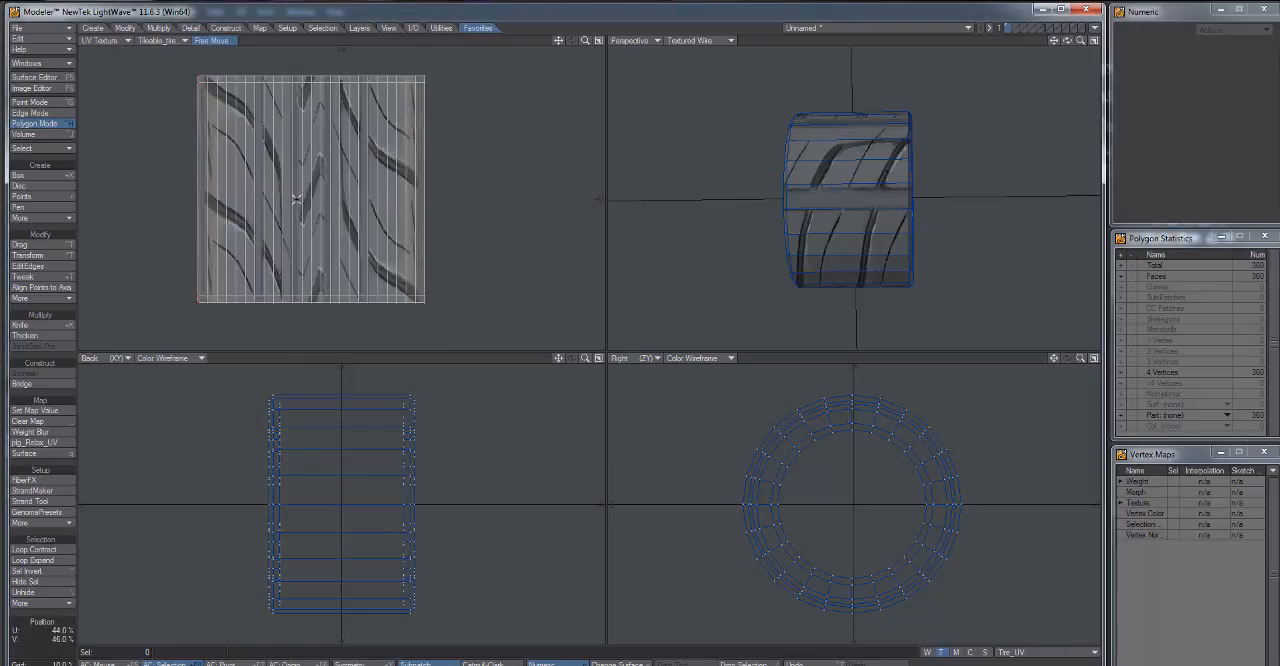
{"action": "key", "text": "r"}
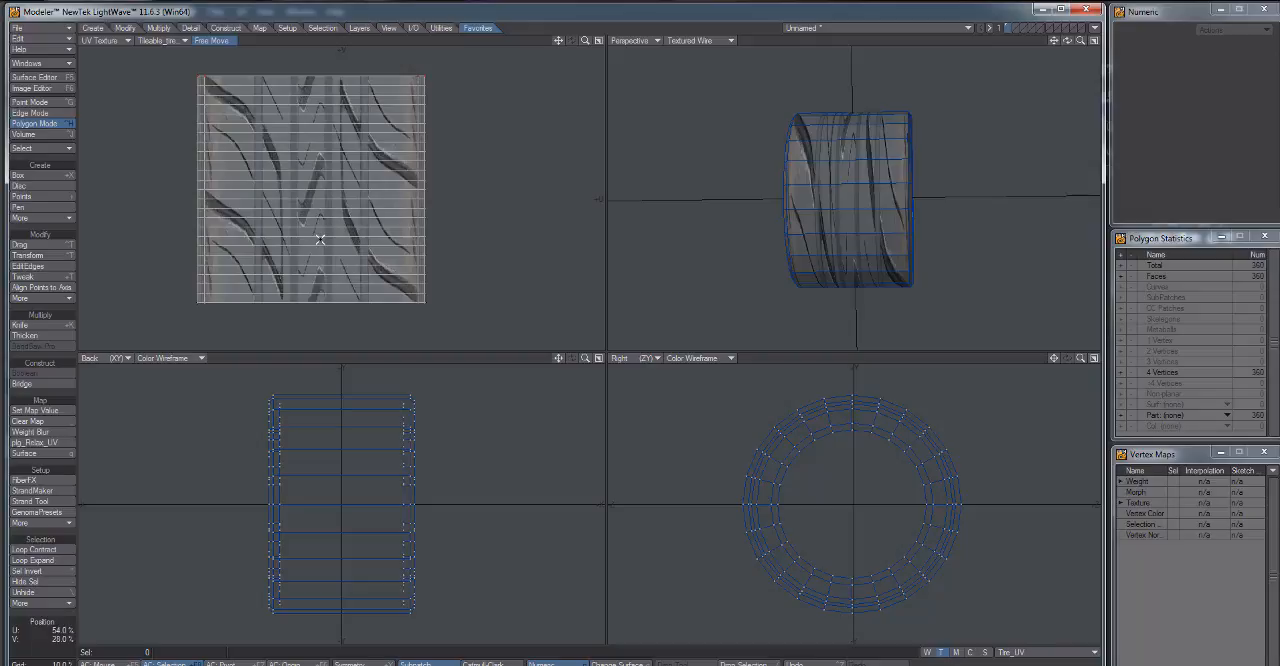
Stretch the UV map vertically so the tread repeats around the tire, and move it up about 9.45 inches.
{"action": "key", "text": "h"}
{"action": "left_click_drag", "start_coordinate": [313, 302], "coordinate": [313, 59]}
{"action": "key", "text": "t"}
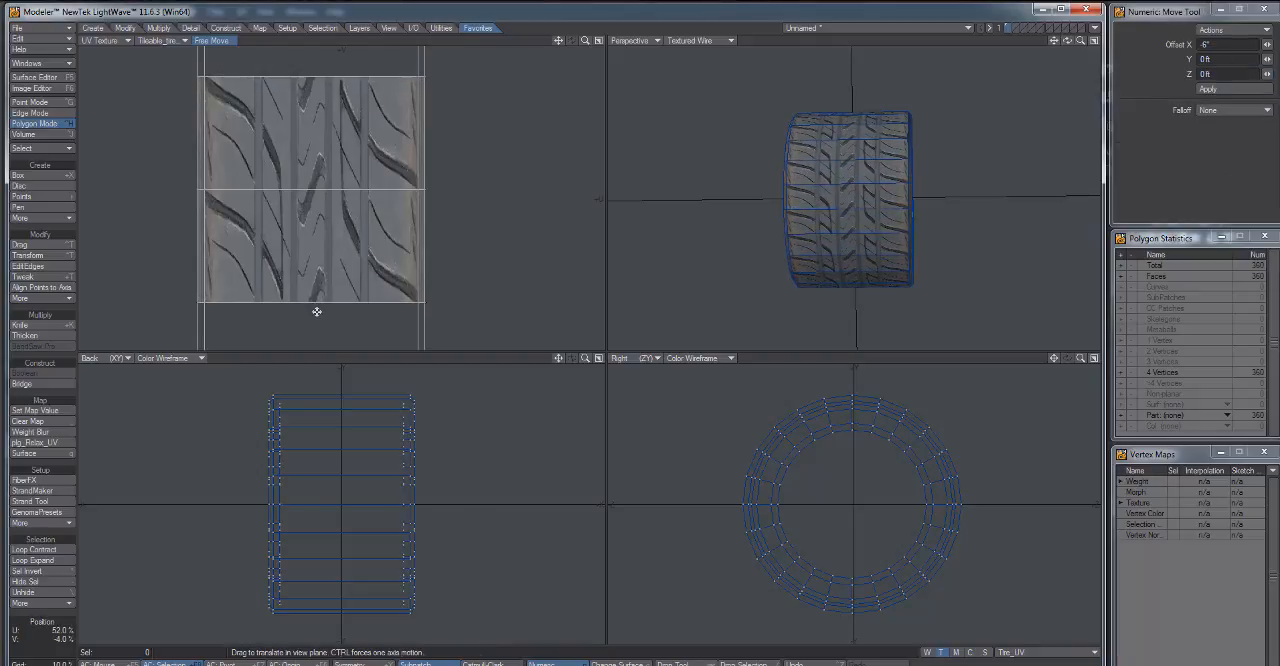
{"action": "left_click_drag", "start_coordinate": [317, 312], "coordinate": [318, 269]}
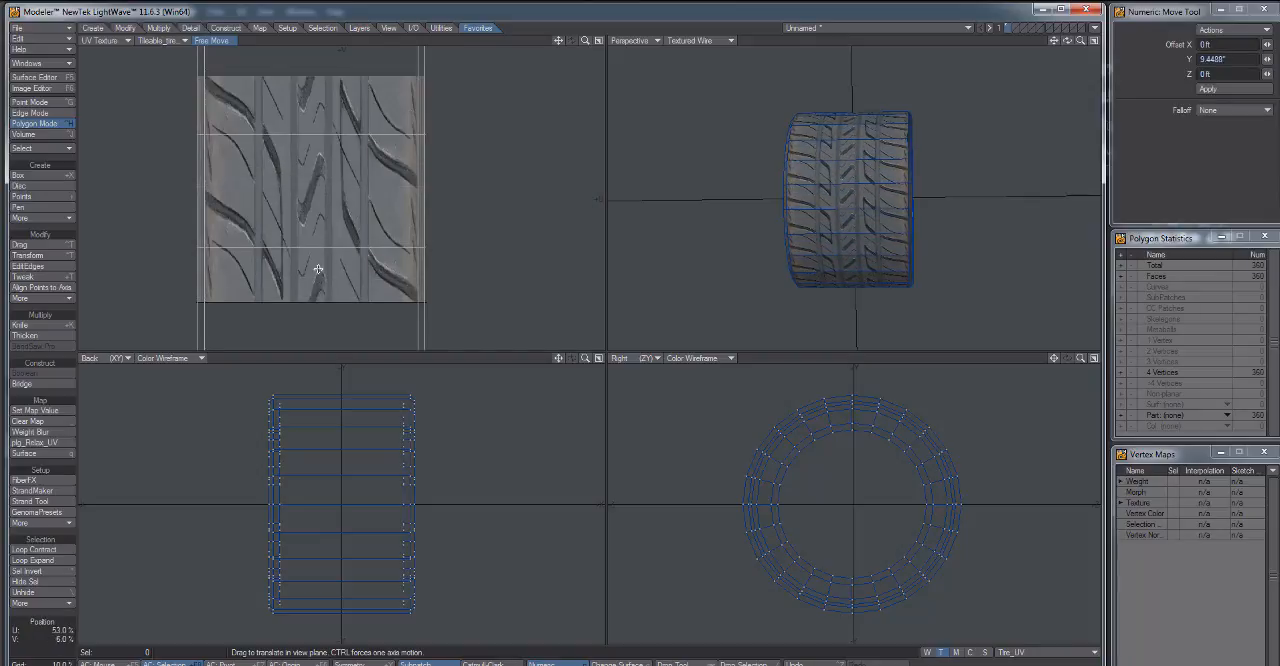
Refine the tread's vertical tiling with a 148% UV stretch, an upward move of about 4.72 inches and a 90% stretch.
{"action": "key", "text": "h"}
{"action": "left_click_drag", "start_coordinate": [305, 198], "coordinate": [305, 252]}
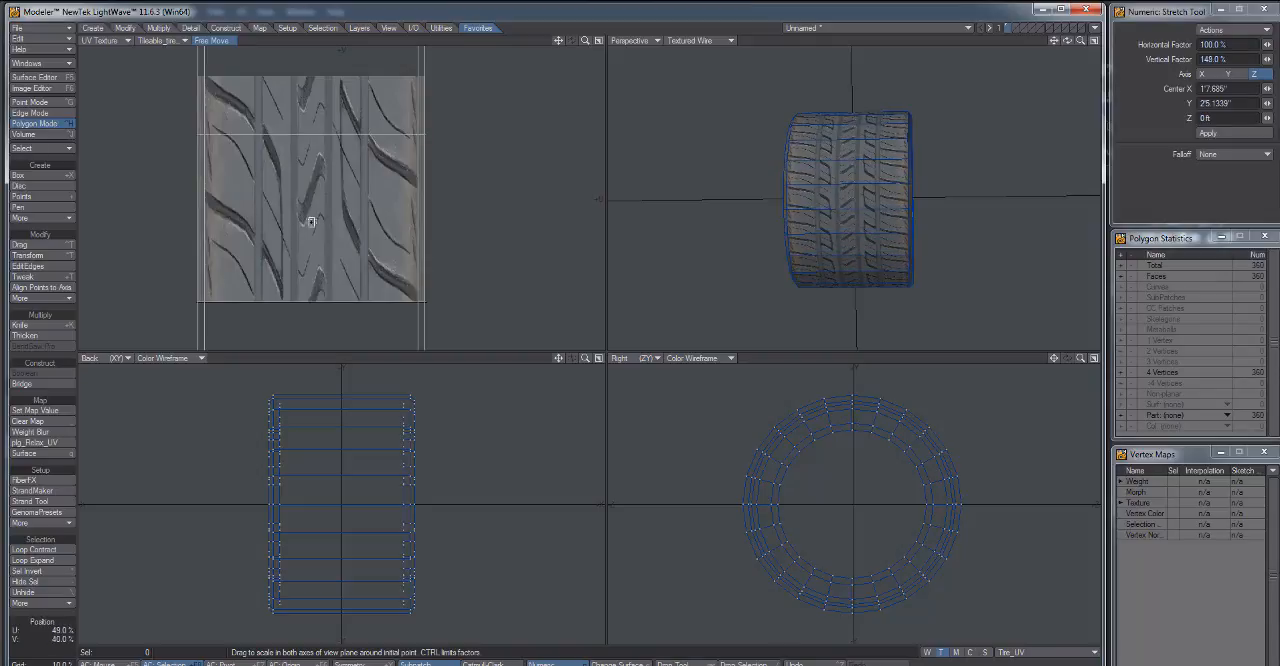
{"action": "key", "text": "t"}
{"action": "left_click_drag", "start_coordinate": [311, 255], "coordinate": [311, 228]}
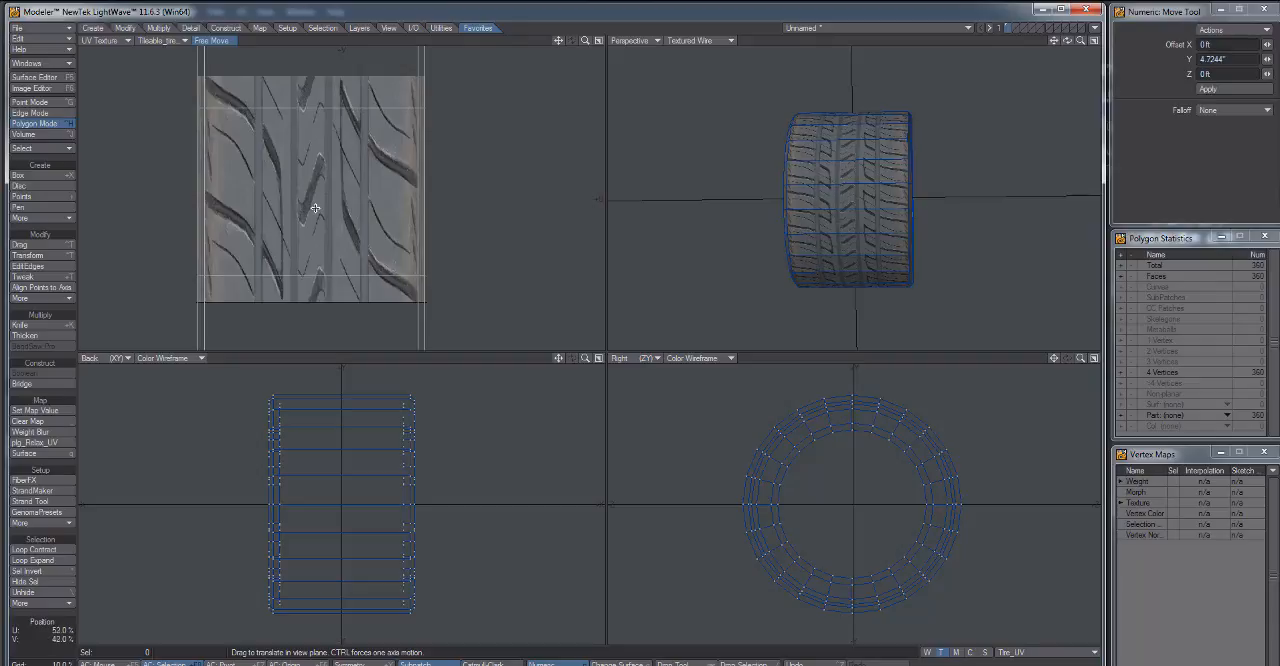
{"action": "key", "text": "h"}
{"action": "mouse_move", "coordinate": [314, 195]}
{"action": "left_mouse_down"}
{"action": "mouse_move", "coordinate": [314, 174]}
{"action": "mouse_move", "coordinate": [314, 204]}
{"action": "left_mouse_up"}
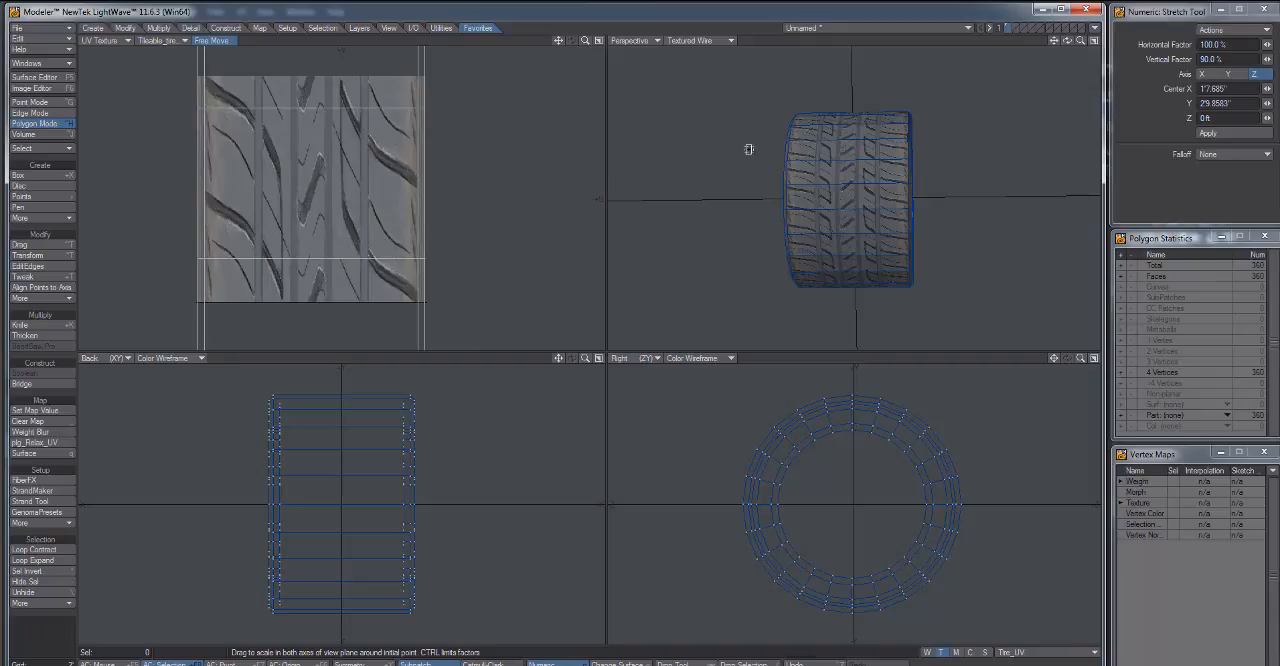
Set the perspective view's display style to Texture and enlarge that view to fill the viewport area.
{"action": "left_click", "coordinate": [697, 42]}
{"action": "left_click", "coordinate": [698, 101]}
{"action": "left_click", "coordinate": [702, 41]}
{"action": "left_click", "coordinate": [699, 90]}
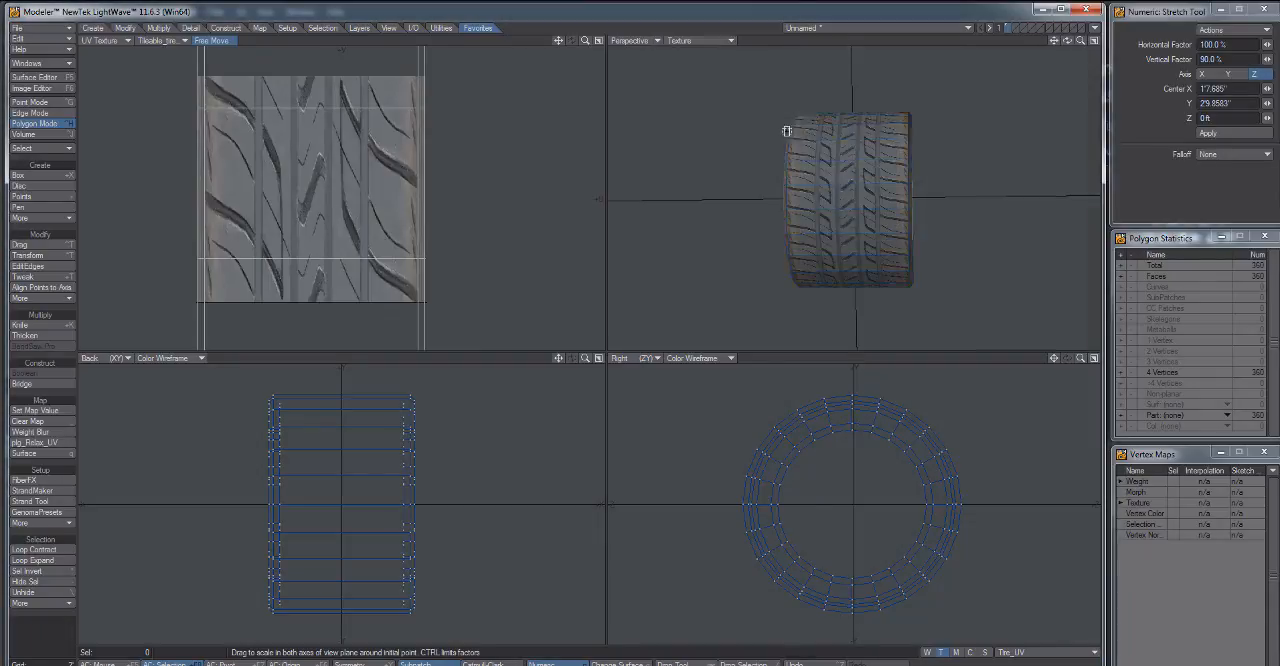
{"action": "key", "text": "KP_0"}
{"action": "scroll", "coordinate": [574, 340], "scroll_direction": "up", "scroll_amount": 2}
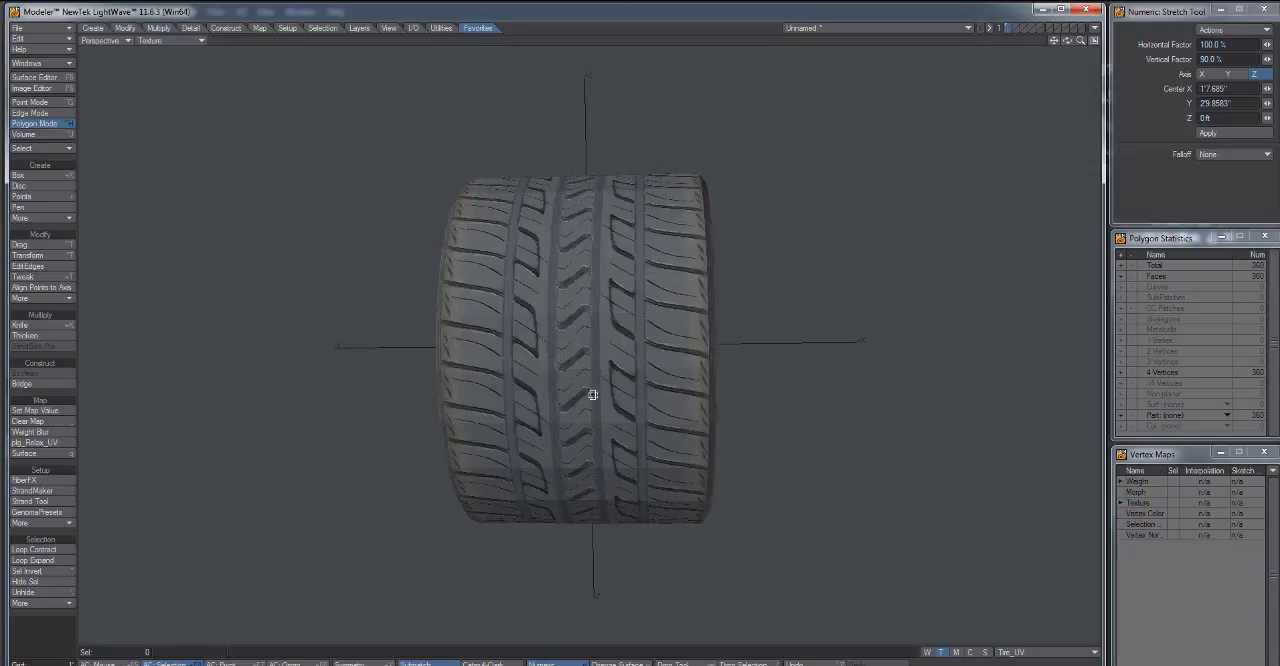
Enable Smoothing on the tread surface and close the Surface Editor.
{"action": "left_click", "coordinate": [38, 77]}
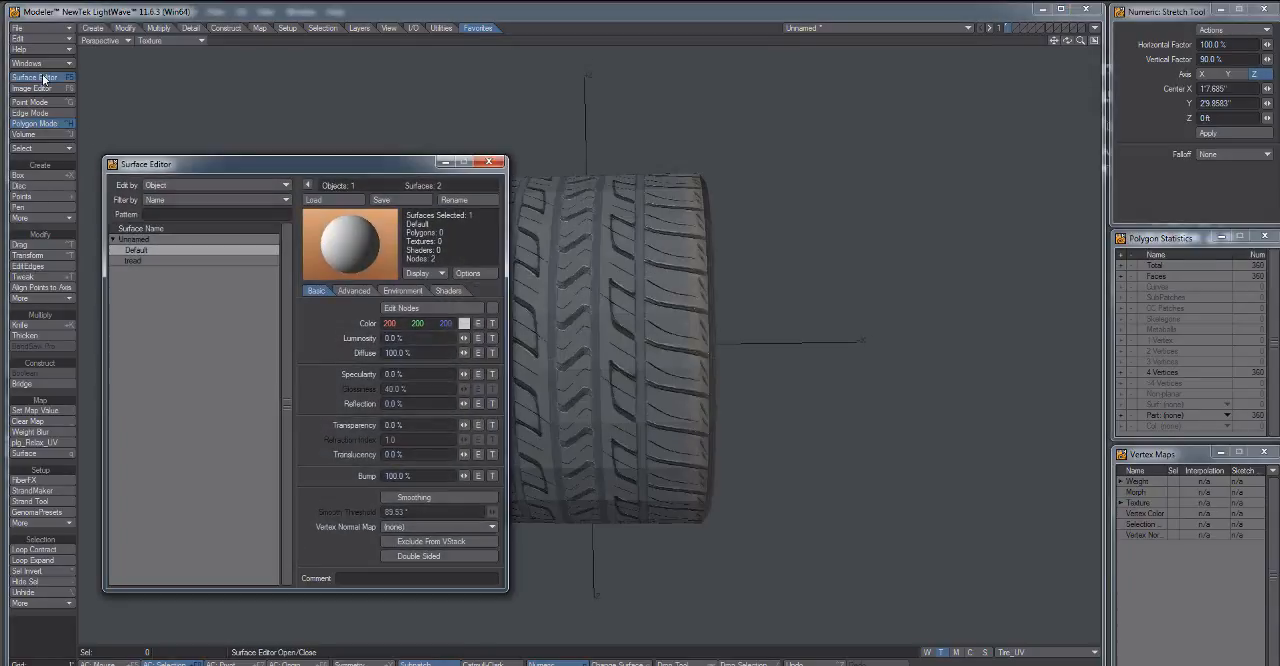
{"action": "left_click", "coordinate": [170, 259]}
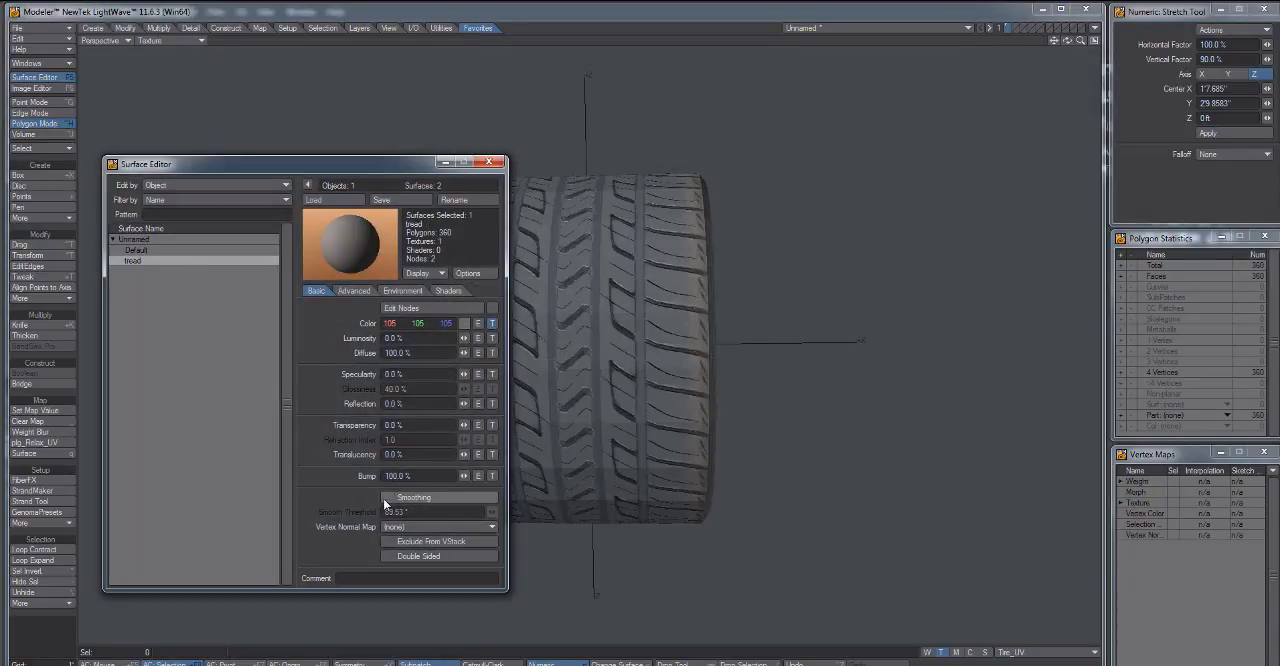
{"action": "left_click", "coordinate": [386, 497]}
{"action": "left_click_drag", "start_coordinate": [361, 163], "coordinate": [347, 136]}
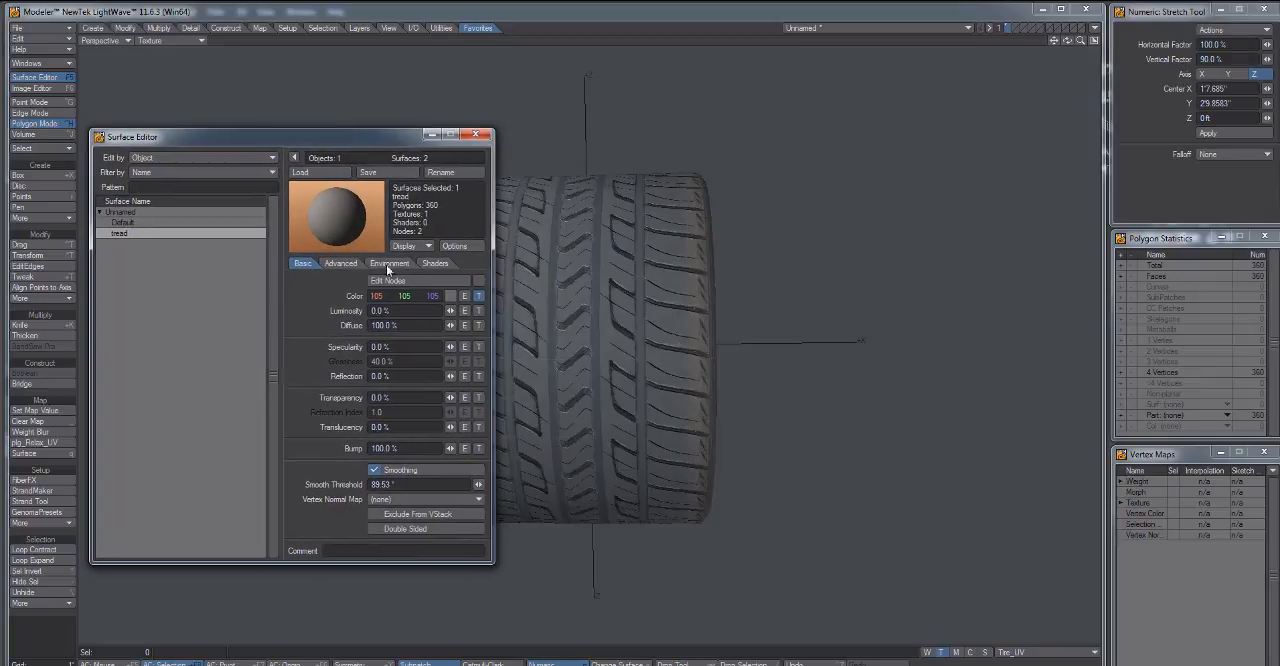
{"action": "left_click", "coordinate": [475, 135]}
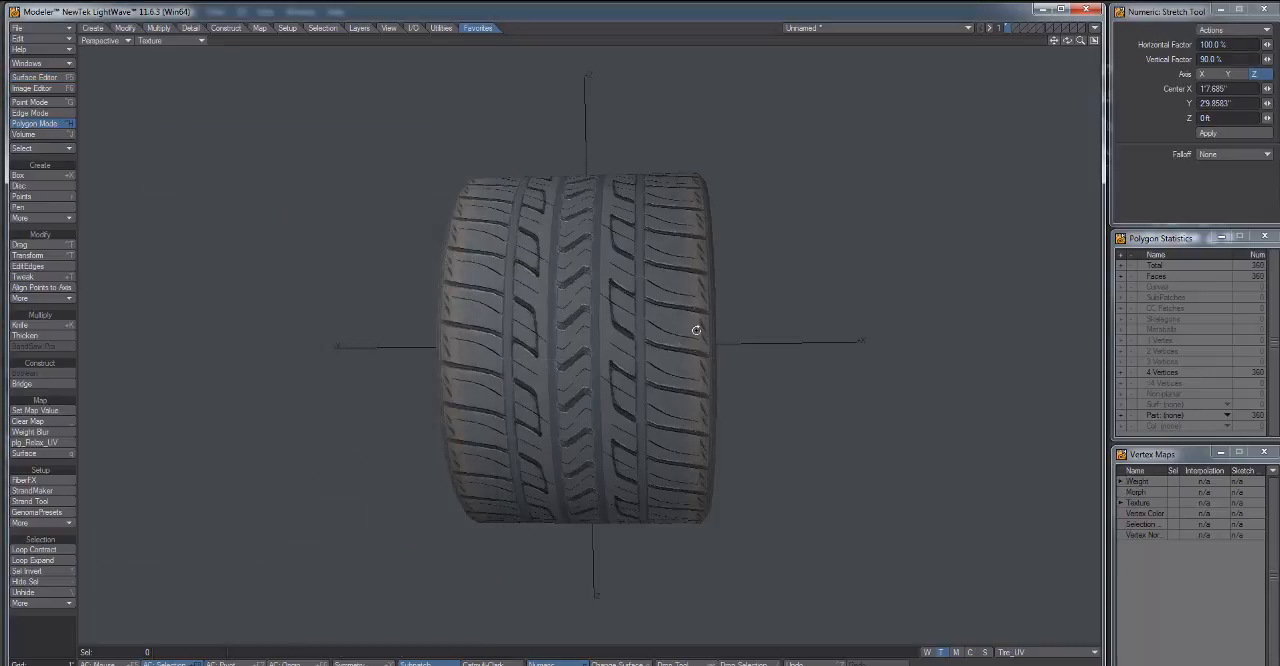
Examine the tiled tread texture up close from several angles, with and without subpatch smoothing.
{"action": "left_click_drag", "start_coordinate": [694, 329], "coordinate": [574, 383]}
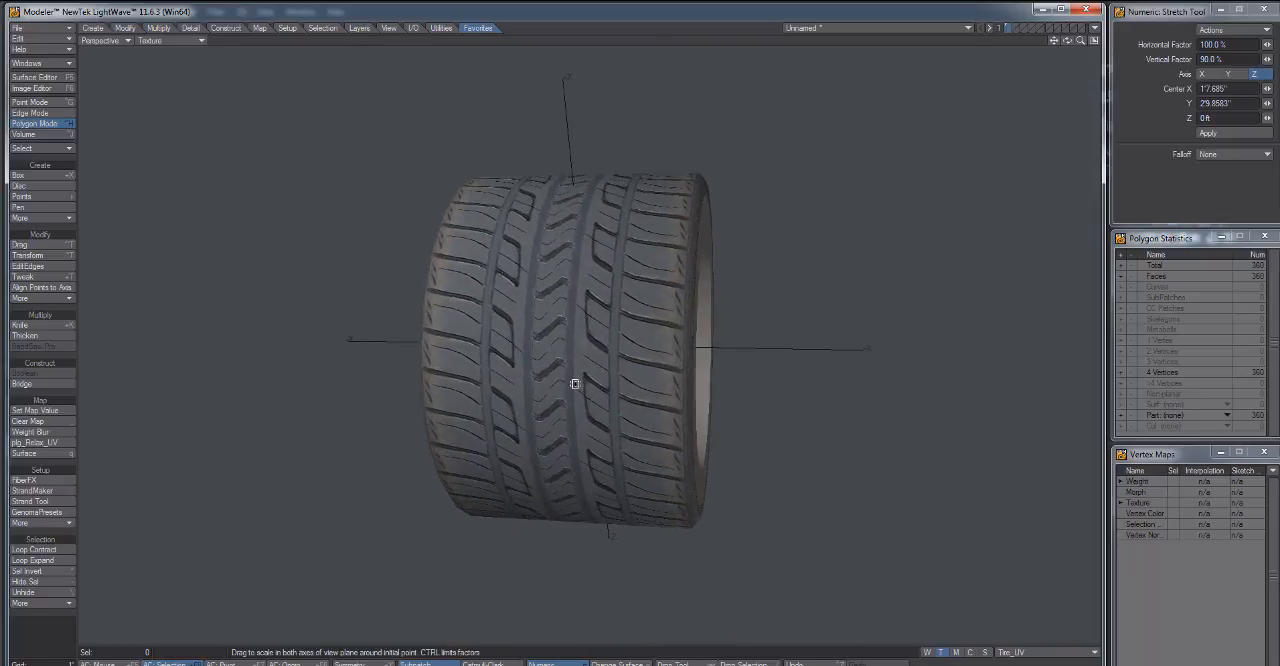
{"action": "scroll", "coordinate": [576, 384], "scroll_direction": "up", "scroll_amount": 4}
{"action": "left_click_drag", "start_coordinate": [662, 432], "coordinate": [423, 280]}
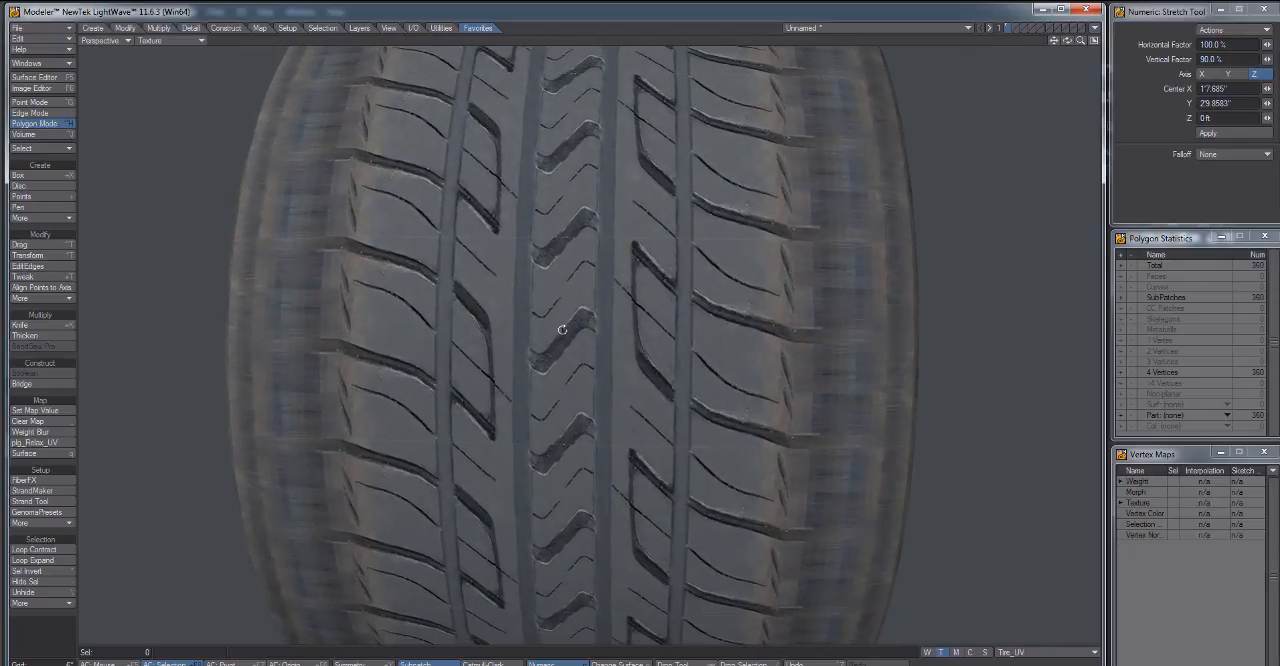
{"action": "left_click_drag", "start_coordinate": [759, 278], "coordinate": [603, 451]}
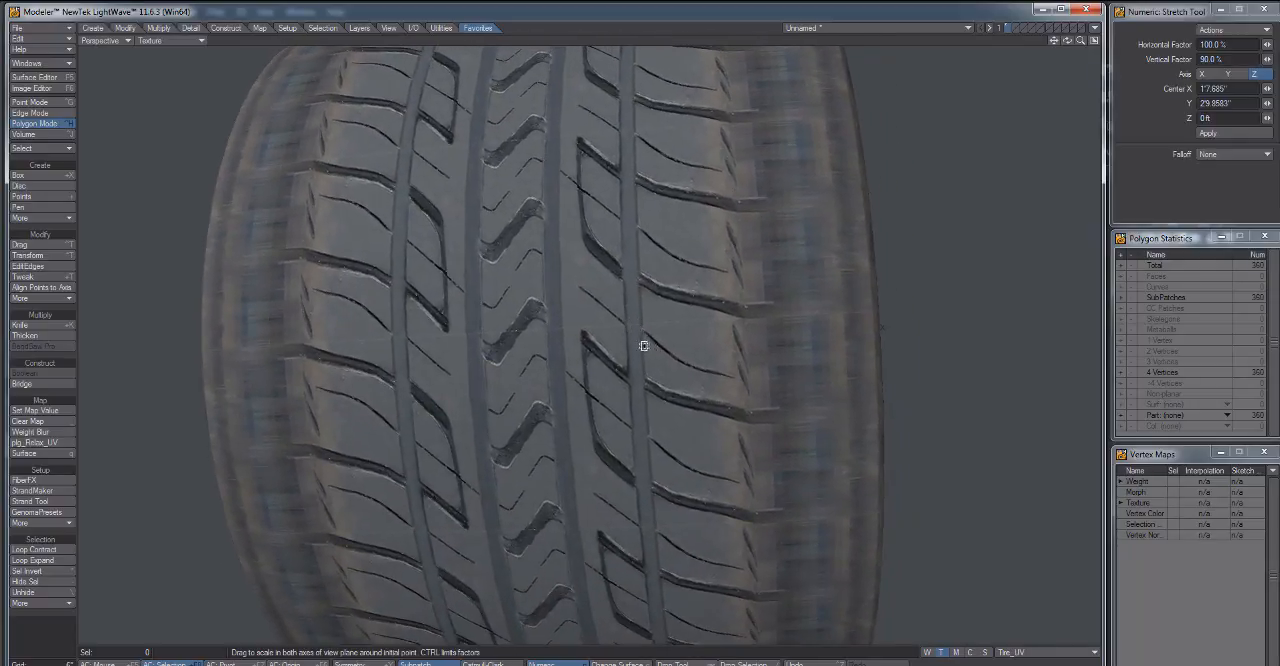
{"action": "left_click_drag", "start_coordinate": [491, 320], "coordinate": [549, 371]}
{"action": "left_click_drag", "start_coordinate": [780, 420], "coordinate": [449, 277]}
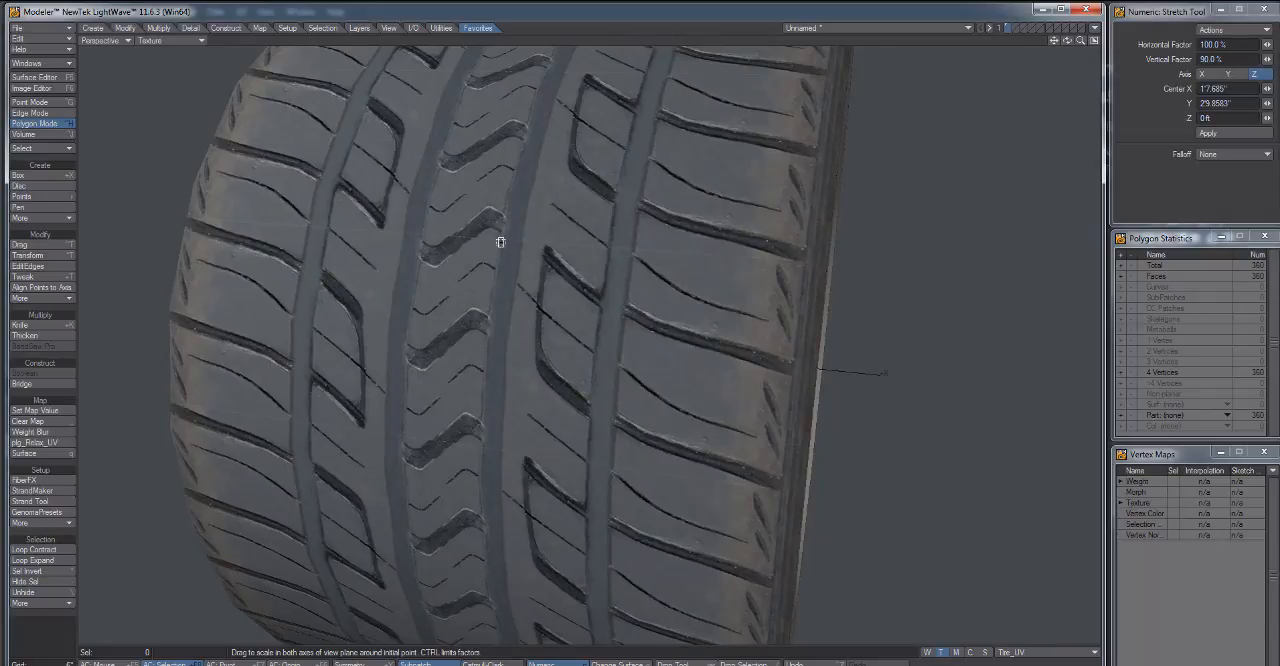
{"action": "left_click_drag", "start_coordinate": [500, 242], "coordinate": [584, 469]}
{"action": "left_click_drag", "start_coordinate": [618, 351], "coordinate": [597, 349]}
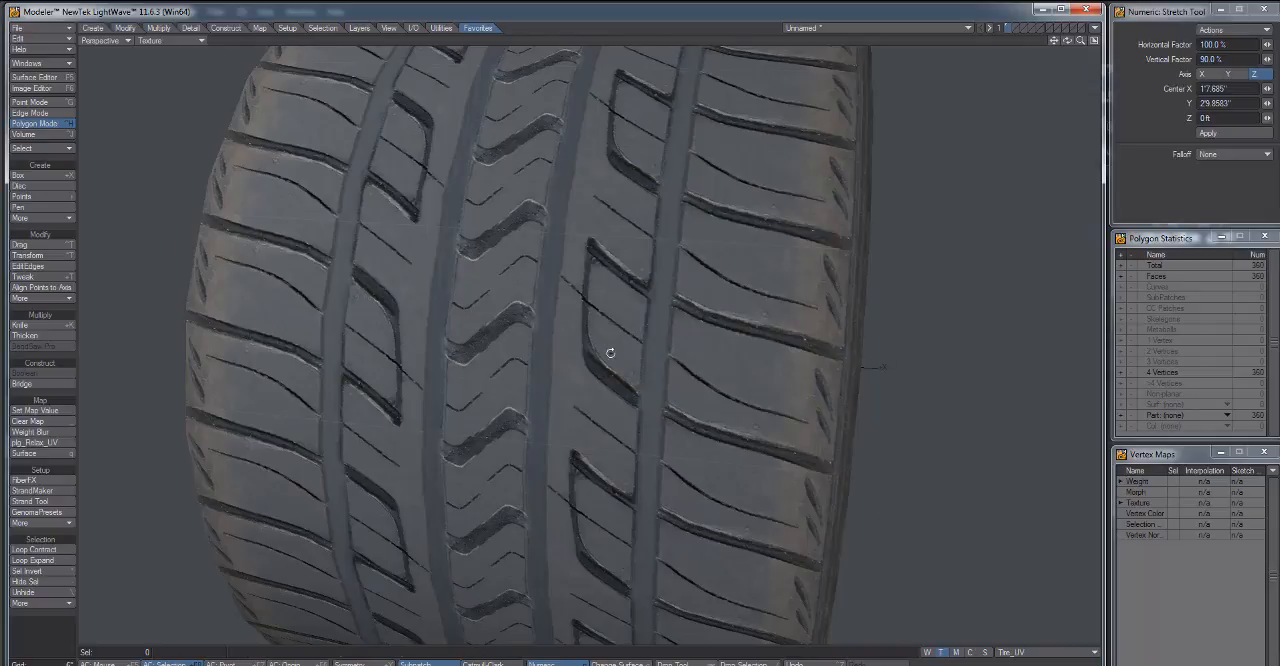
{"action": "left_click_drag", "start_coordinate": [606, 354], "coordinate": [665, 338]}
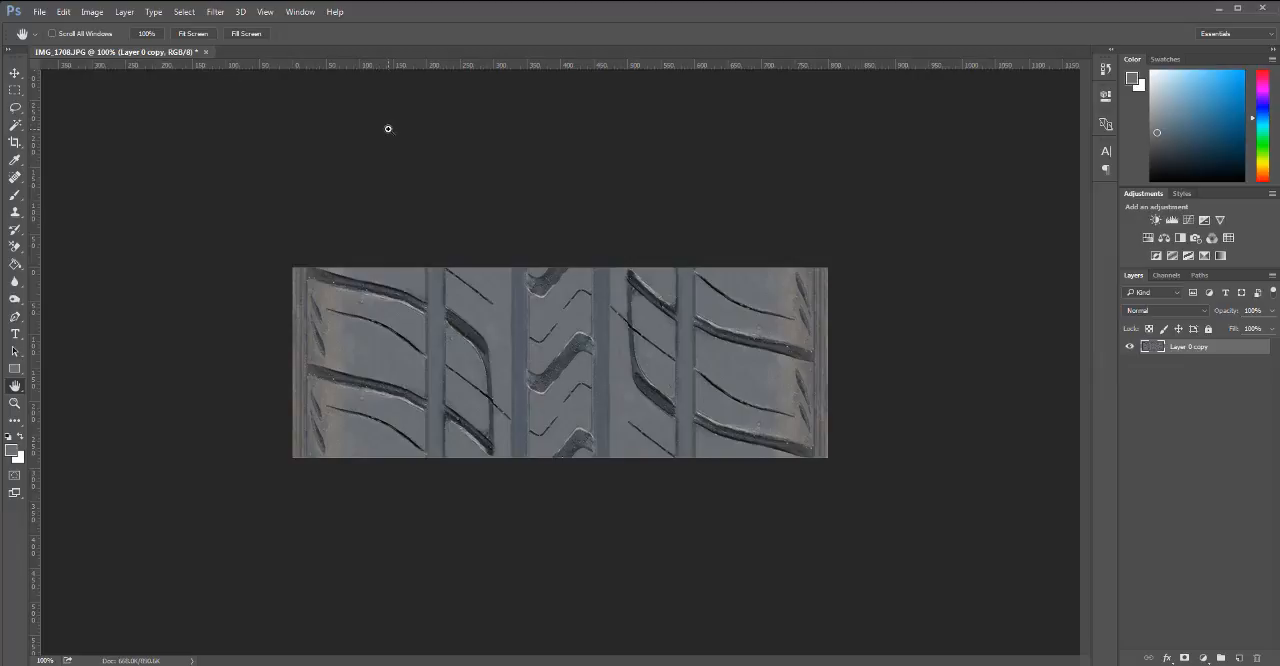
Open the image Tileable_tire_resized.jpg from the Desktop.
{"action": "key", "text": "ctrl+o"}
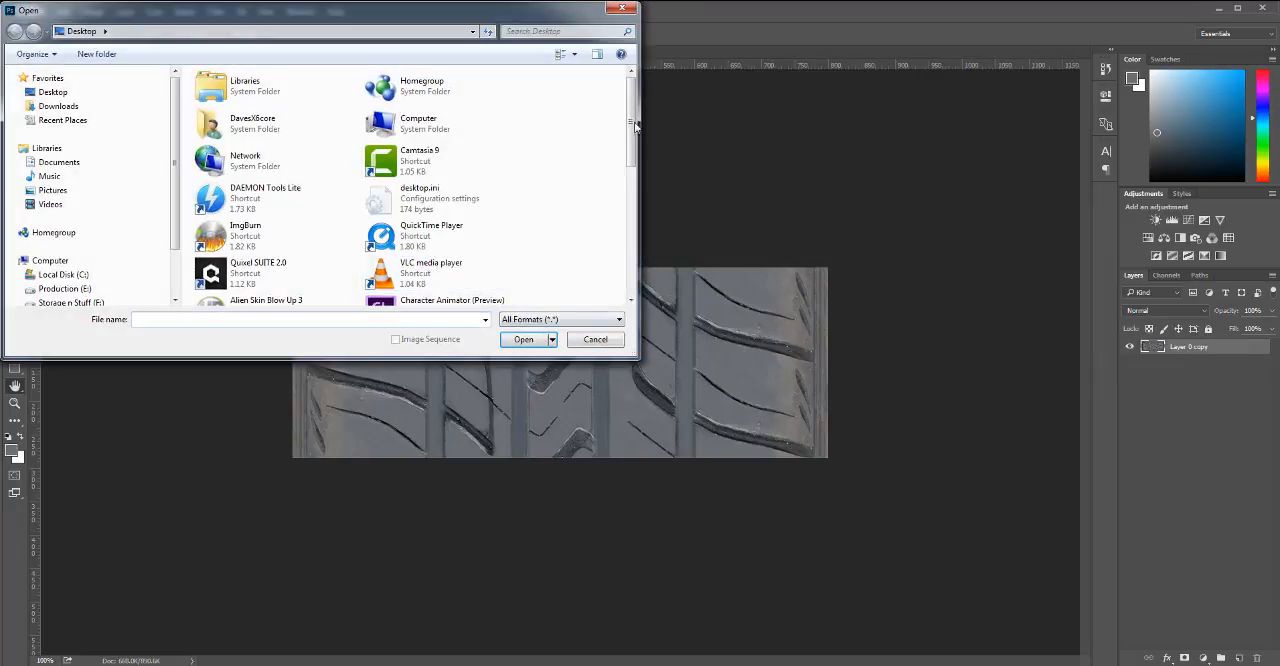
{"action": "left_click_drag", "start_coordinate": [630, 120], "coordinate": [638, 247]}
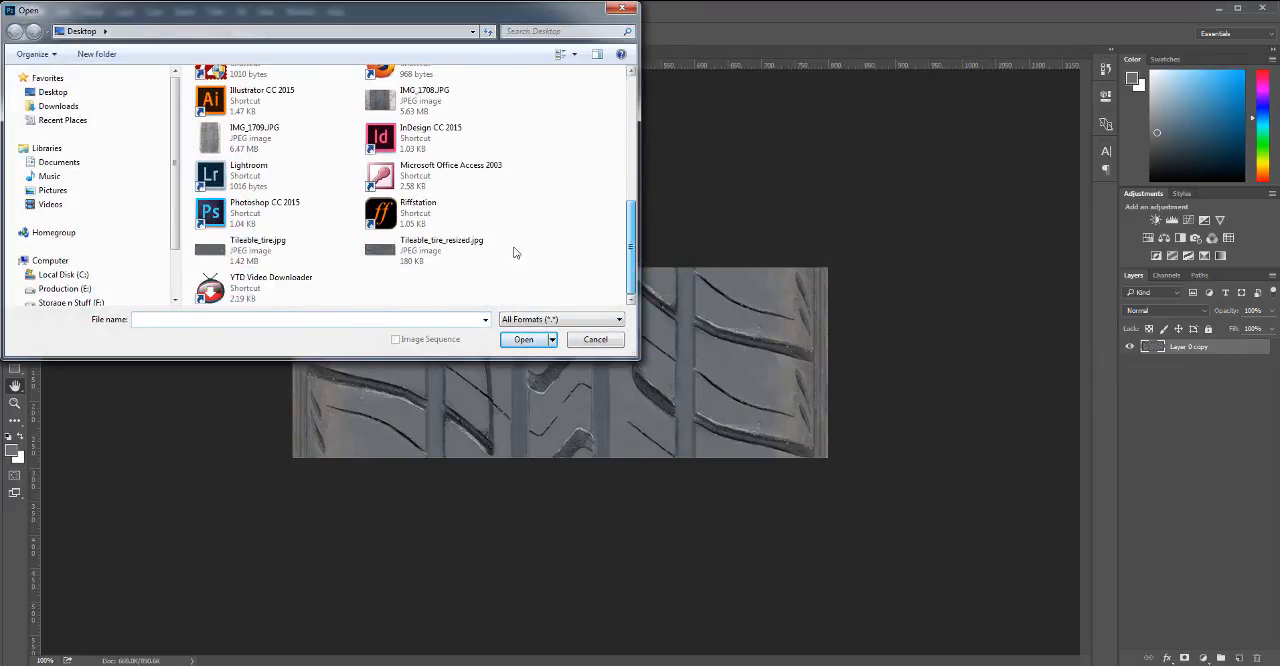
{"action": "double_click", "coordinate": [387, 252]}
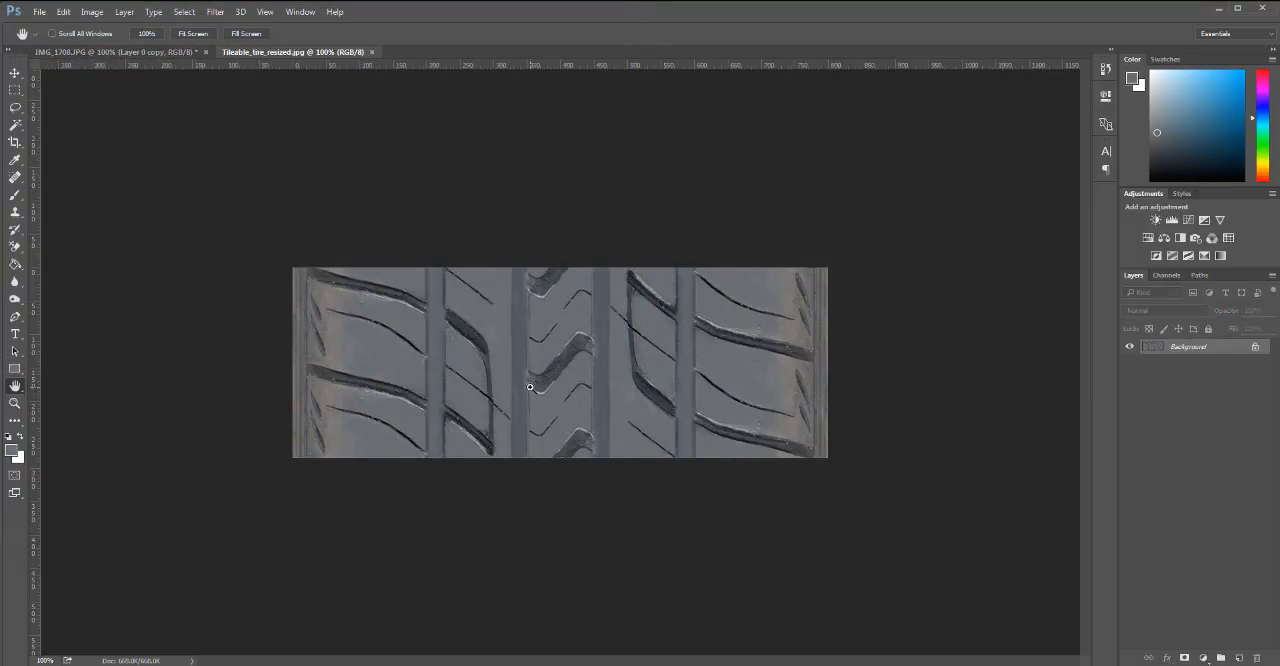
Examine the upper and lower edges of the tileable tire image up close, then return to 100% view.
{"action": "scroll", "coordinate": [530, 387], "scroll_direction": "up", "scroll_amount": 1}
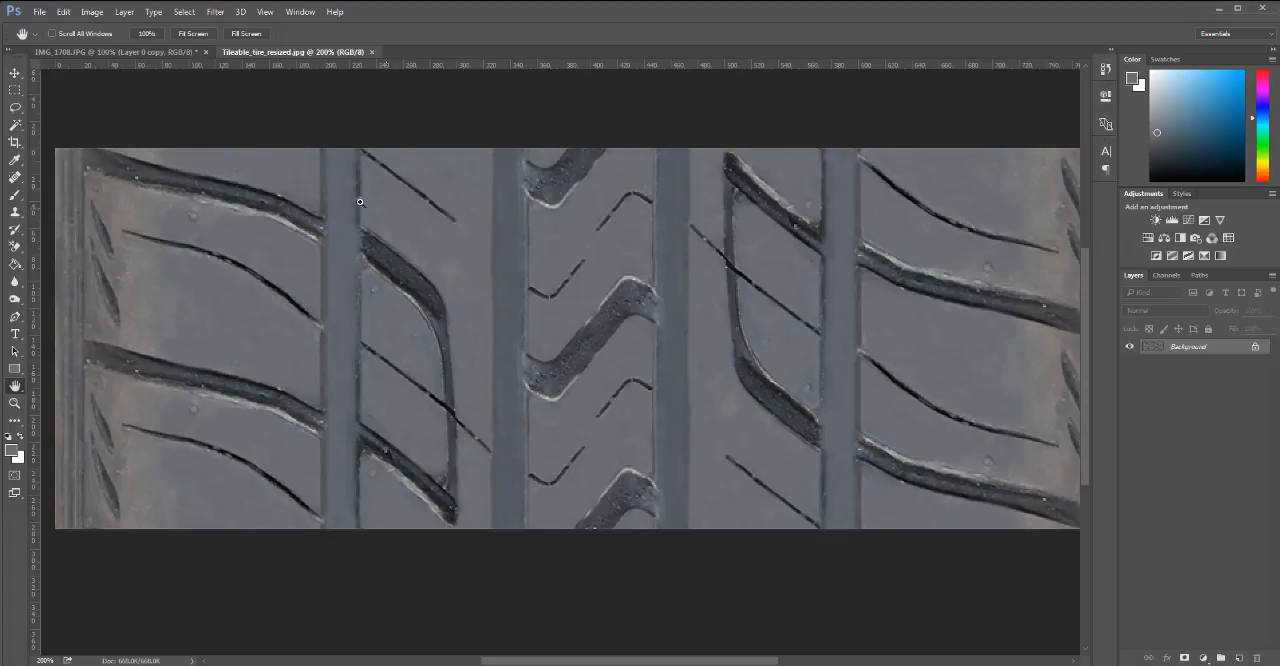
{"action": "scroll", "coordinate": [412, 195], "scroll_direction": "up", "scroll_amount": 2}
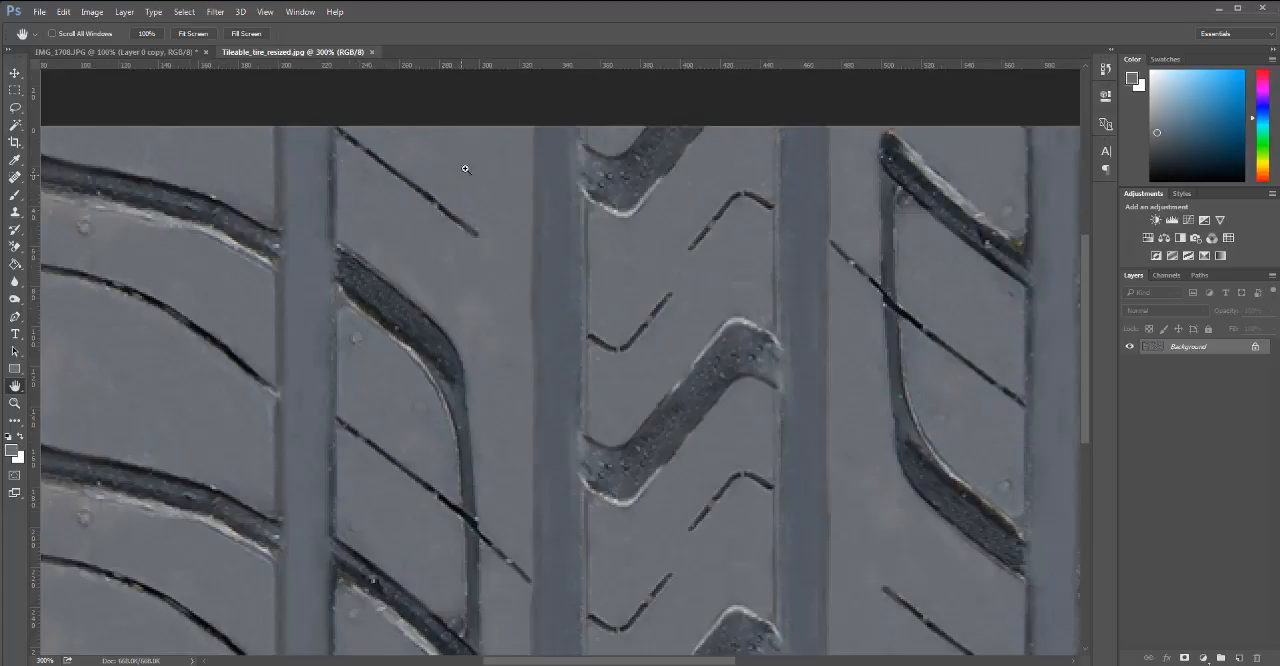
{"action": "scroll", "coordinate": [559, 132], "scroll_direction": "up", "scroll_amount": 1}
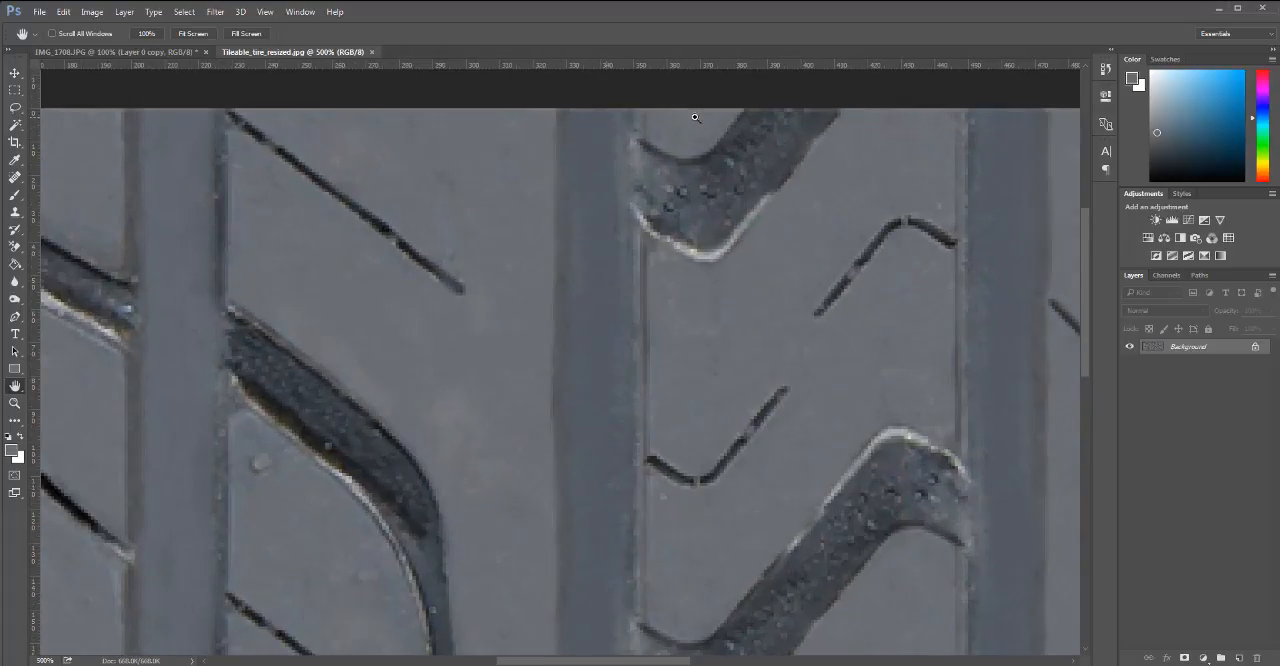
{"action": "left_click_drag", "start_coordinate": [621, 436], "coordinate": [566, 100]}
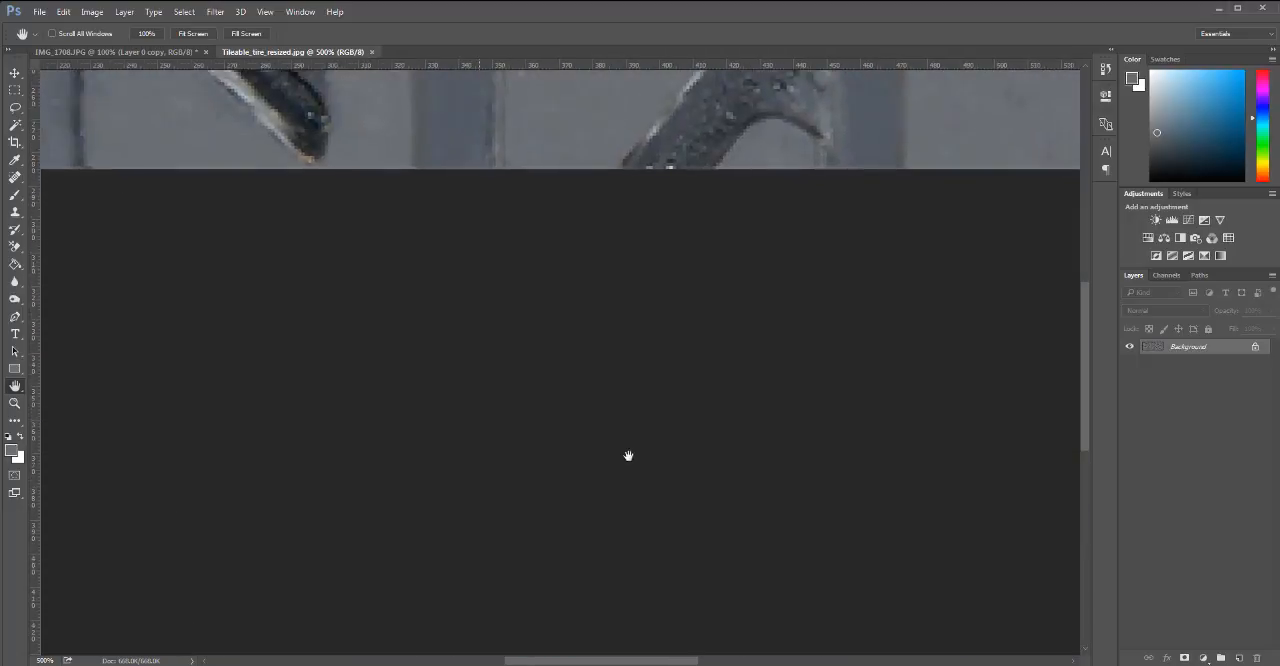
{"action": "left_click_drag", "start_coordinate": [628, 457], "coordinate": [631, 559]}
{"action": "left_click_drag", "start_coordinate": [704, 251], "coordinate": [950, 412]}
{"action": "left_click_drag", "start_coordinate": [580, 407], "coordinate": [557, 454]}
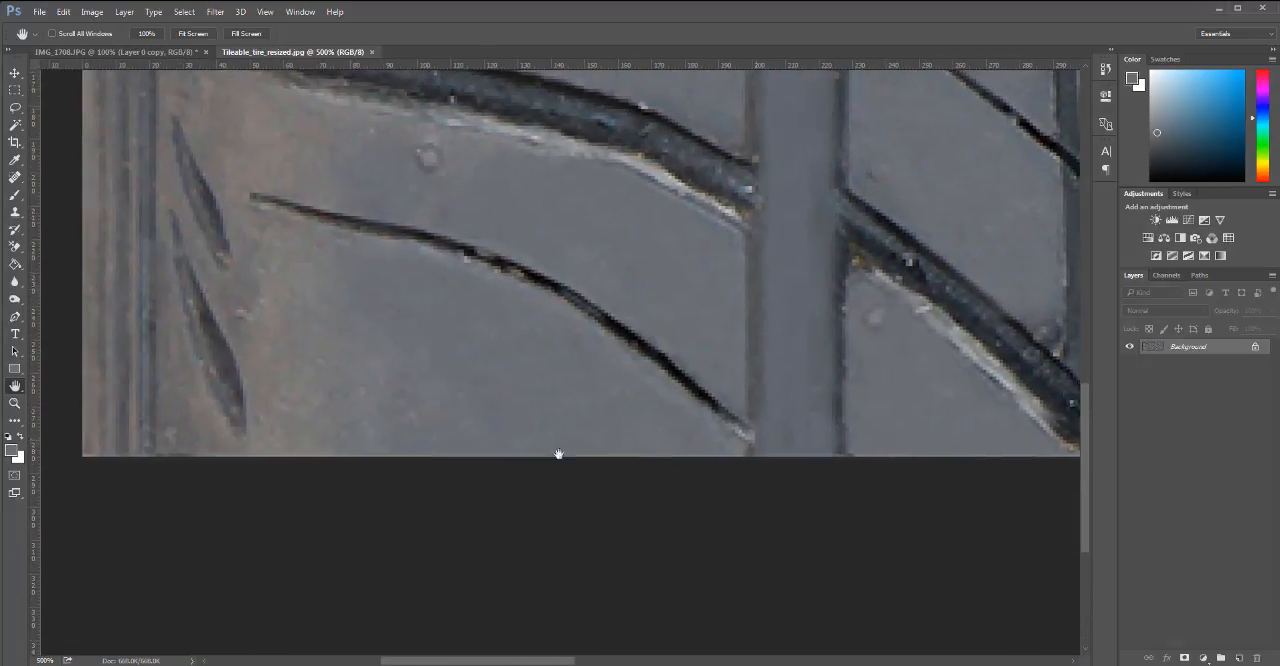
{"action": "left_click_drag", "start_coordinate": [646, 446], "coordinate": [607, 437]}
{"action": "left_click", "coordinate": [605, 440], "text": "ctrl"}
{"action": "left_click", "coordinate": [608, 440], "text": "alt"}
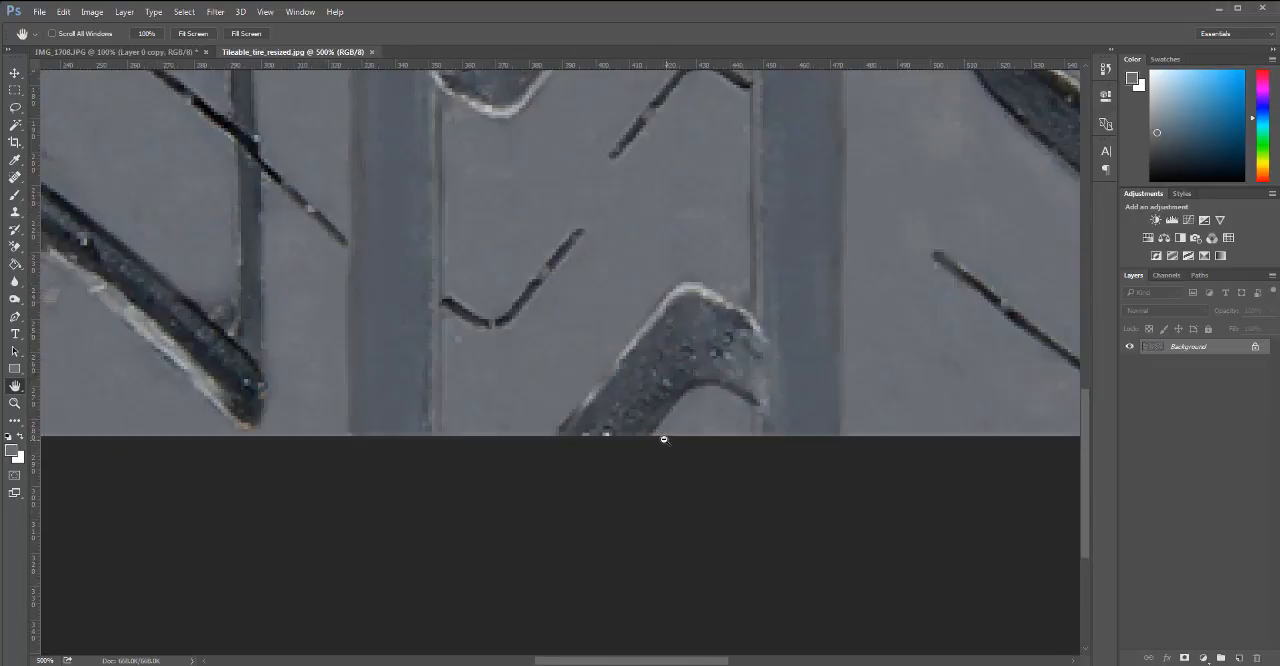
{"action": "left_click", "coordinate": [664, 440], "text": "alt"}
{"action": "left_click", "coordinate": [693, 345], "text": "alt"}
{"action": "left_click", "coordinate": [706, 366], "text": "alt"}
{"action": "left_click_drag", "start_coordinate": [680, 246], "coordinate": [680, 436]}
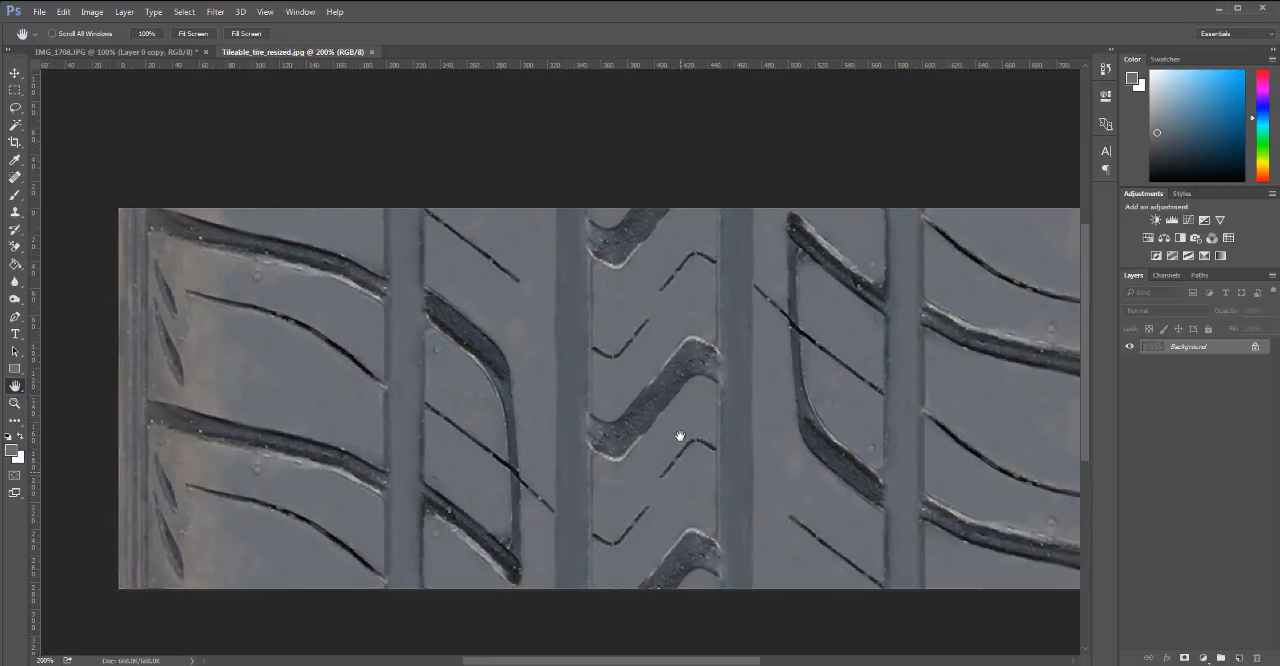
{"action": "left_click", "coordinate": [147, 34]}
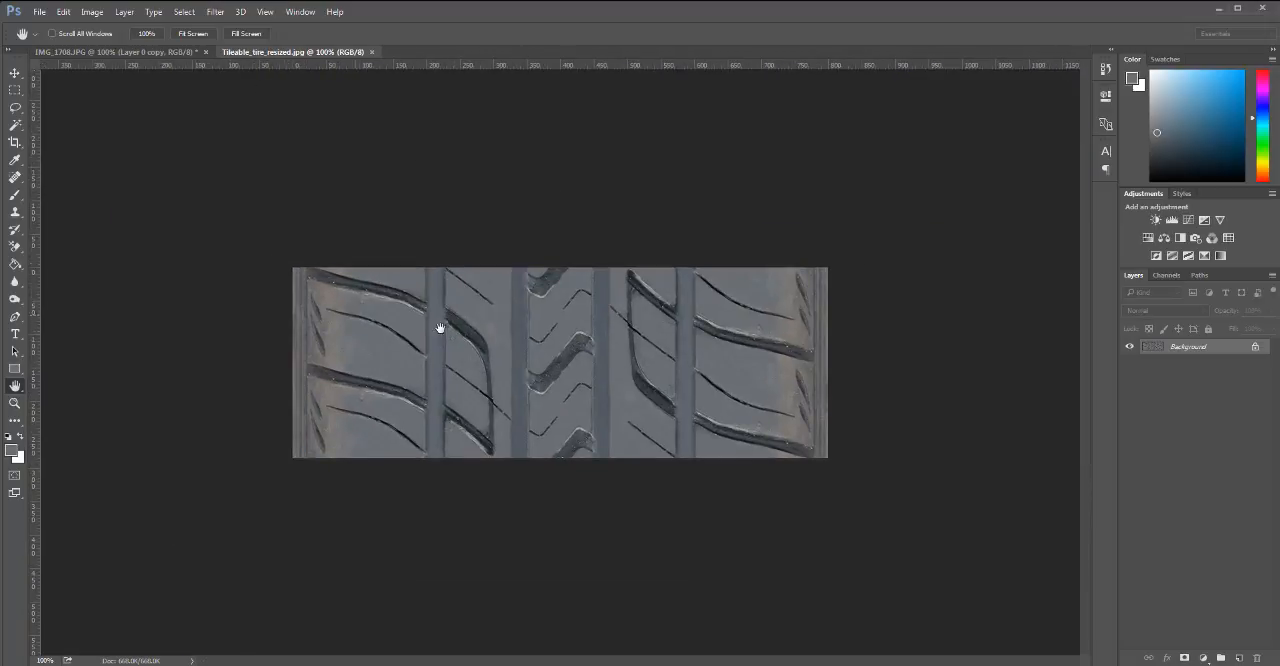
Crop a thin strip of pixels off the lower edge of the tire image.
{"action": "key", "text": "c"}
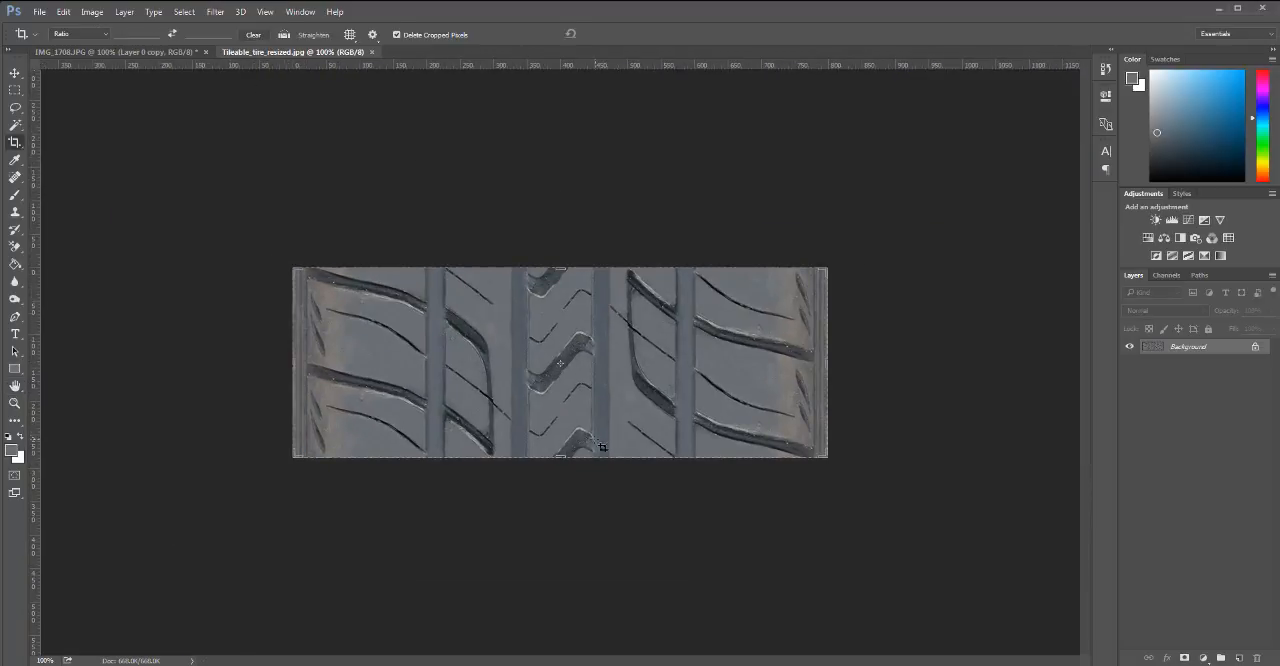
{"action": "scroll", "coordinate": [572, 459], "scroll_direction": "up", "scroll_amount": 3}
{"action": "scroll", "coordinate": [572, 459], "scroll_direction": "up", "scroll_amount": 8}
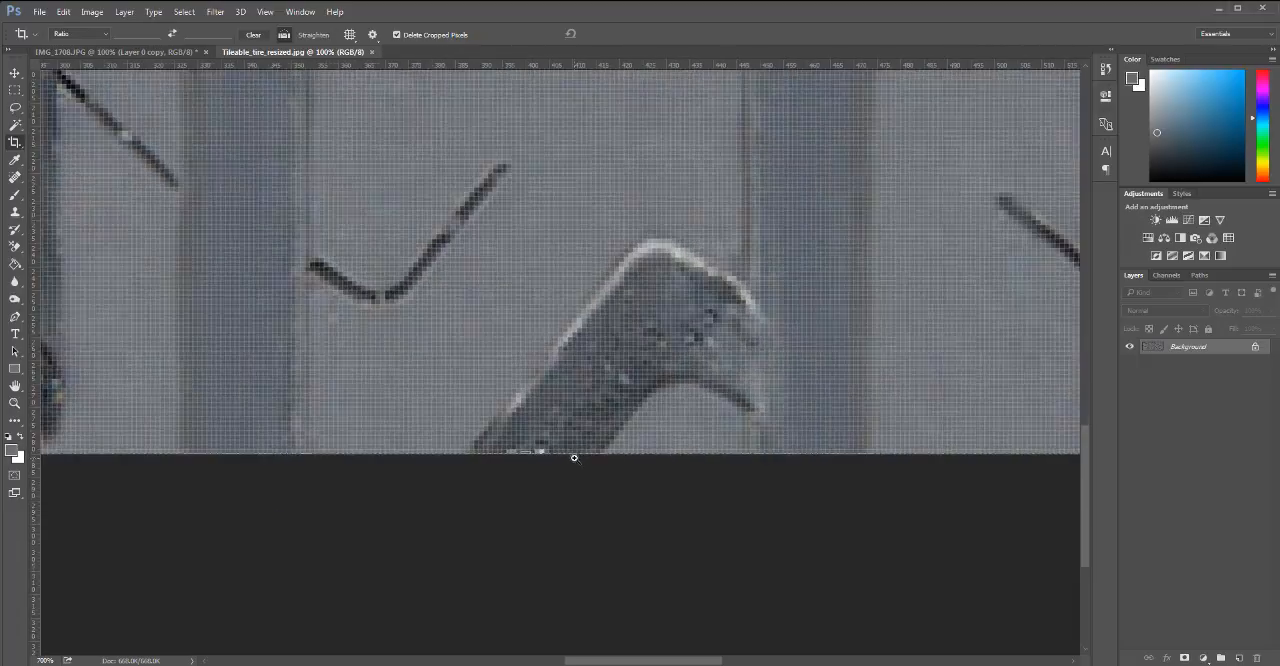
{"action": "left_click_drag", "start_coordinate": [491, 451], "coordinate": [498, 451]}
{"action": "key", "text": "Return"}
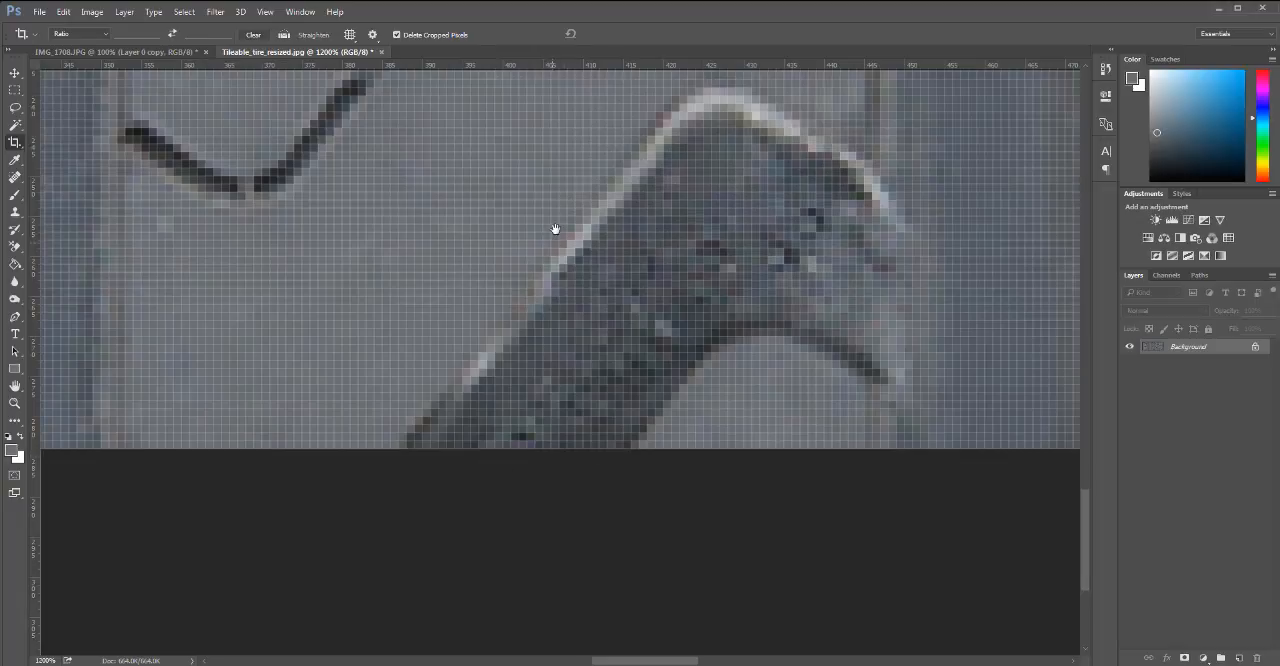
Examine the cropped tire image's tile edges up close and save the file.
{"action": "left_click_drag", "start_coordinate": [555, 229], "coordinate": [590, 590]}
{"action": "left_click_drag", "start_coordinate": [617, 240], "coordinate": [501, 583]}
{"action": "left_click", "coordinate": [552, 396], "text": "alt"}
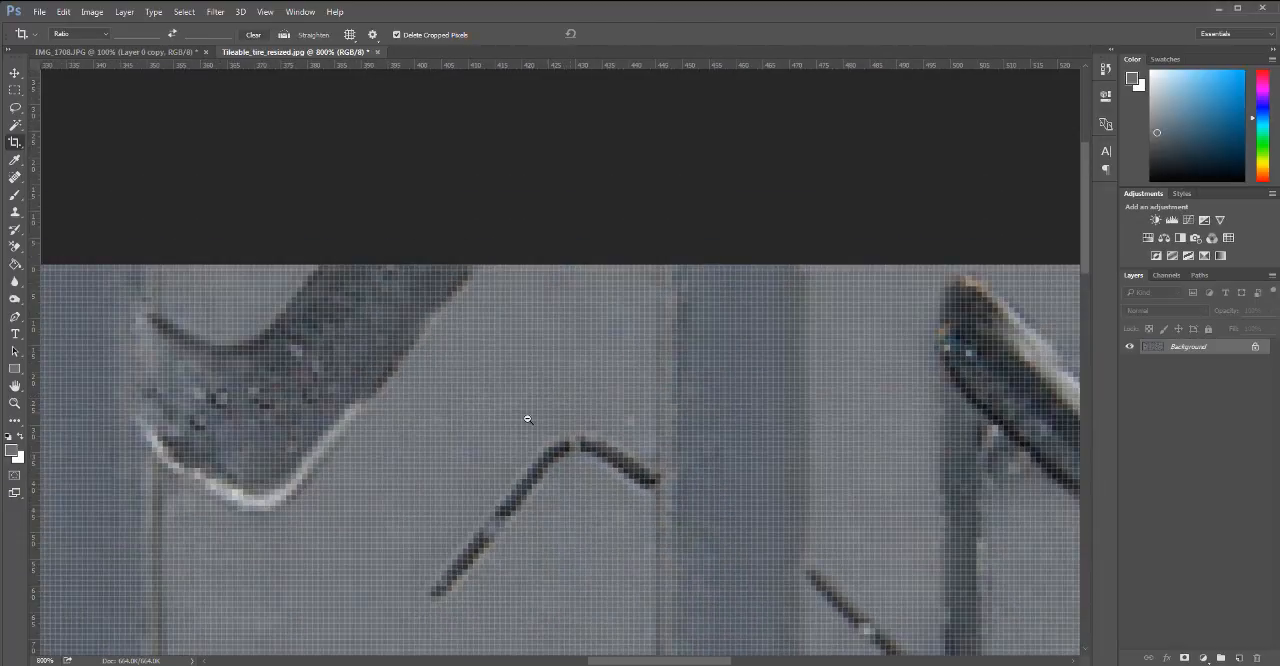
{"action": "left_click", "coordinate": [528, 419], "text": "alt"}
{"action": "left_click", "coordinate": [526, 444], "text": "alt"}
{"action": "left_click", "coordinate": [533, 478], "text": "alt"}
{"action": "left_click", "coordinate": [535, 486], "text": "alt"}
{"action": "left_click_drag", "start_coordinate": [547, 410], "coordinate": [570, 110]}
{"action": "left_click", "coordinate": [583, 380], "text": "alt"}
{"action": "left_click", "coordinate": [586, 388], "text": "alt"}
{"action": "left_click", "coordinate": [589, 394], "text": "alt"}
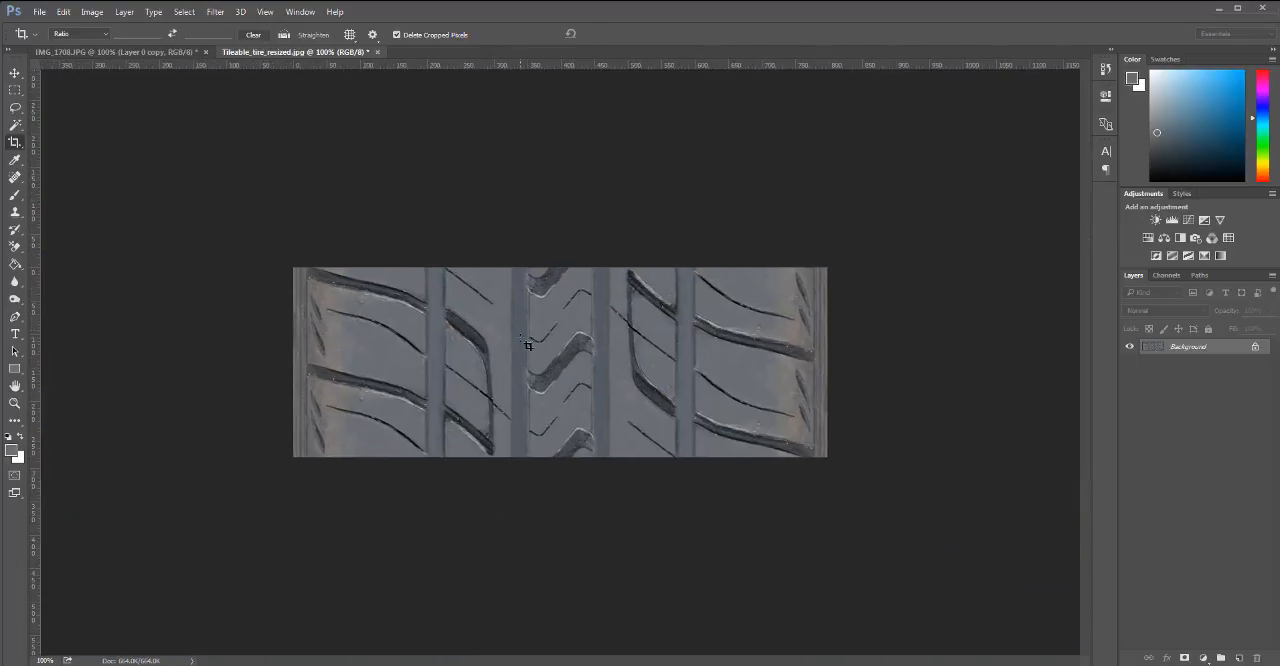
{"action": "key", "text": "h"}
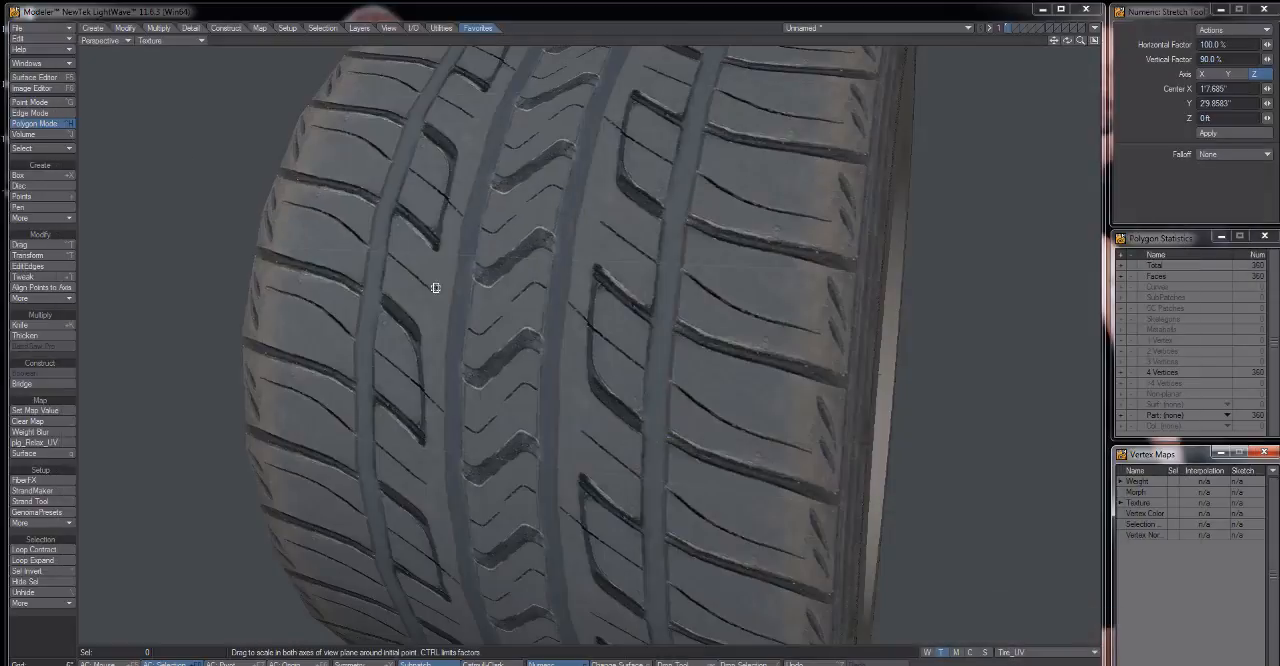
Switch to LightWave Modeler and reload Tileable_tire_resized.jpg in the Image Editor, closing the editor when done.
{"action": "mouse_move", "coordinate": [436, 288]}
{"action": "left_mouse_down"}
{"action": "mouse_move", "coordinate": [463, 300]}
{"action": "mouse_move", "coordinate": [450, 300]}
{"action": "left_mouse_up"}
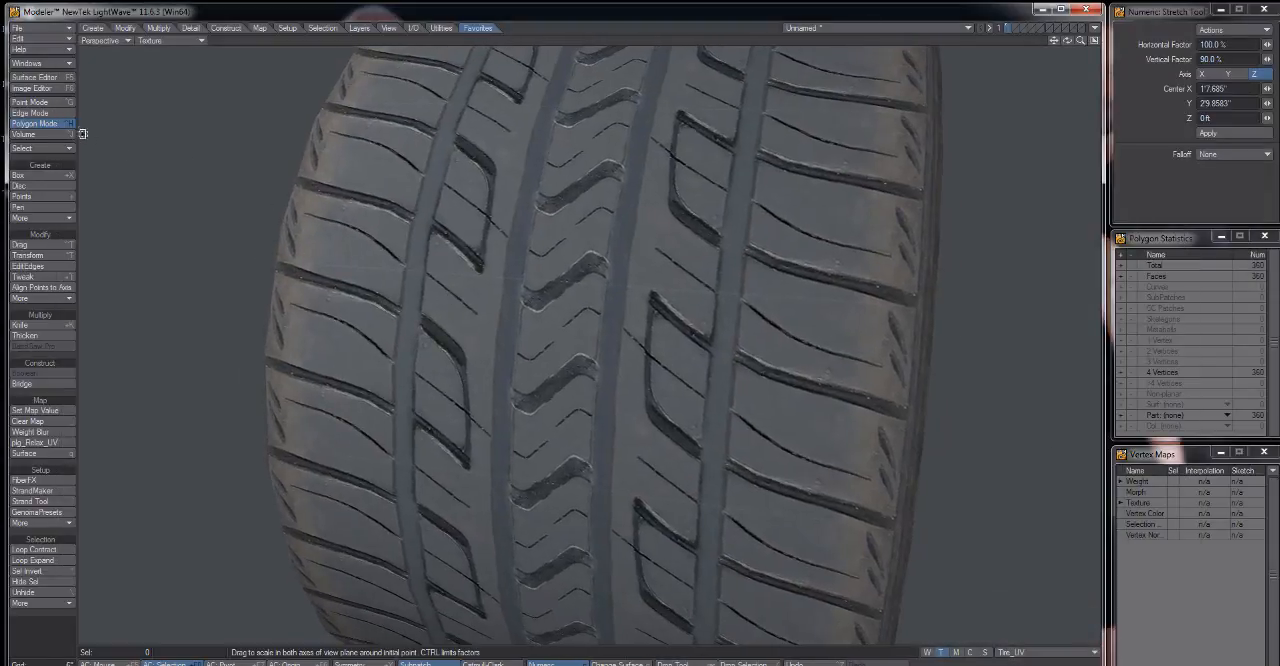
{"action": "left_click", "coordinate": [45, 88]}
{"action": "left_click", "coordinate": [450, 164]}
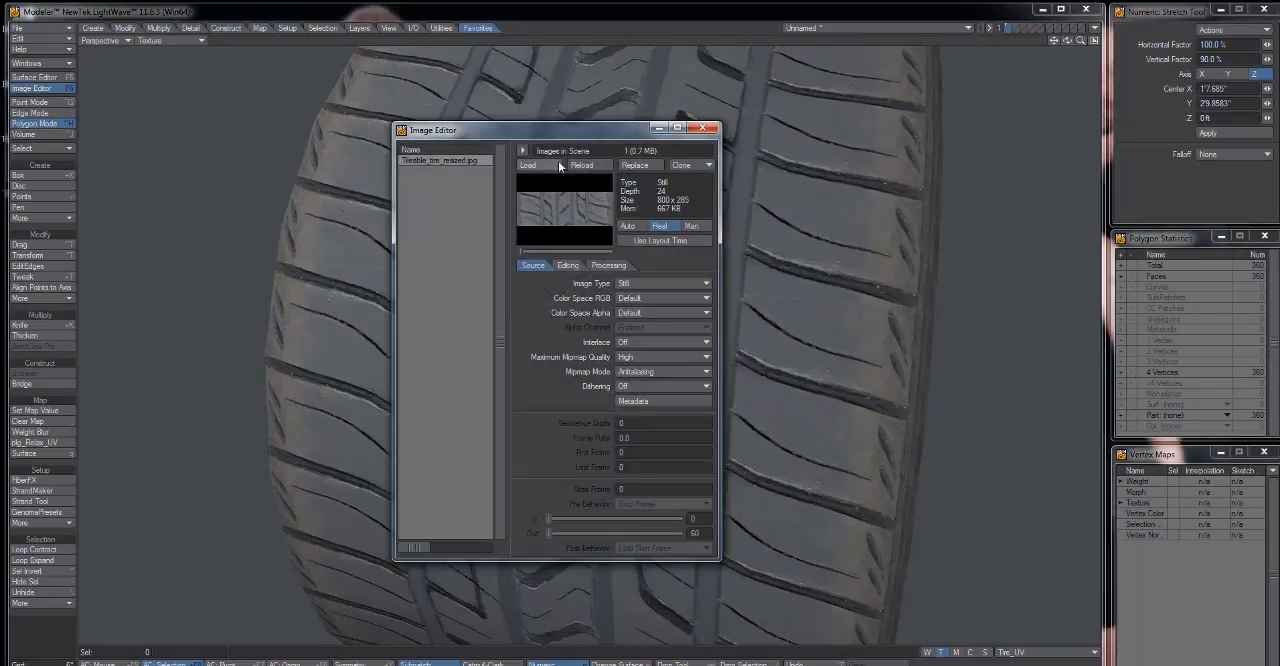
{"action": "left_click", "coordinate": [704, 128]}
{"action": "left_click_drag", "start_coordinate": [664, 321], "coordinate": [572, 345]}
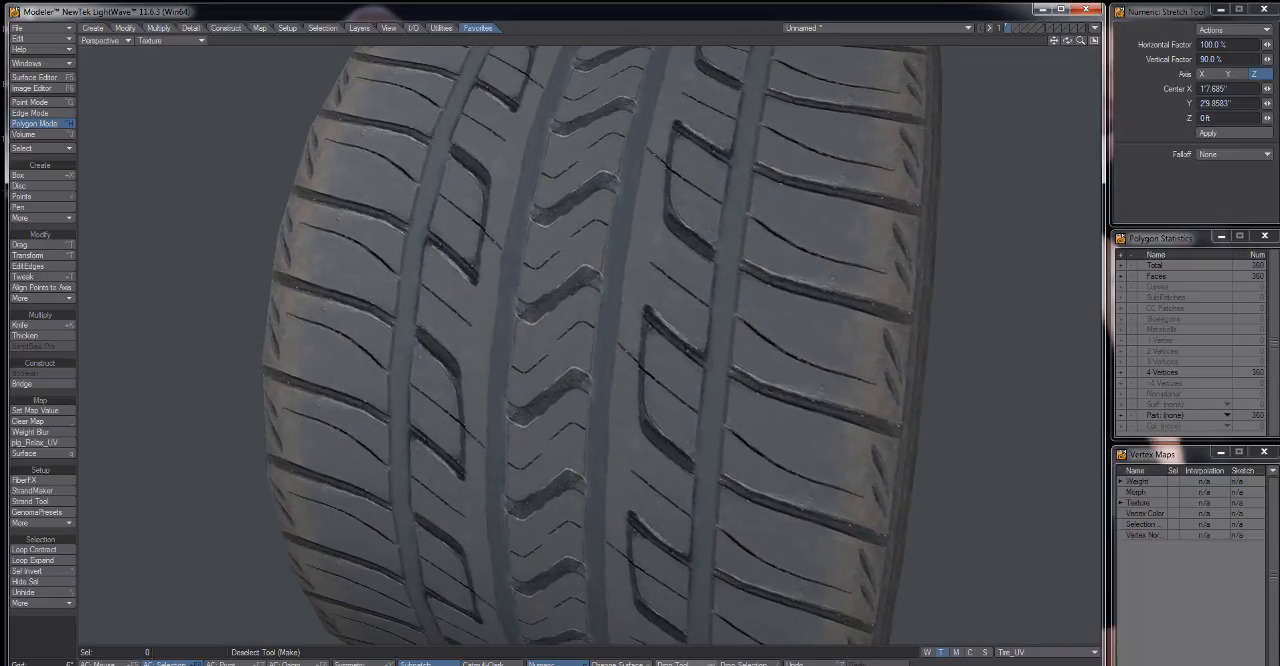
Switch back to Photoshop, crop a thin row of pixels off the tire image's upper edge and save the file.
{"action": "mouse_move", "coordinate": [1018, 665]}
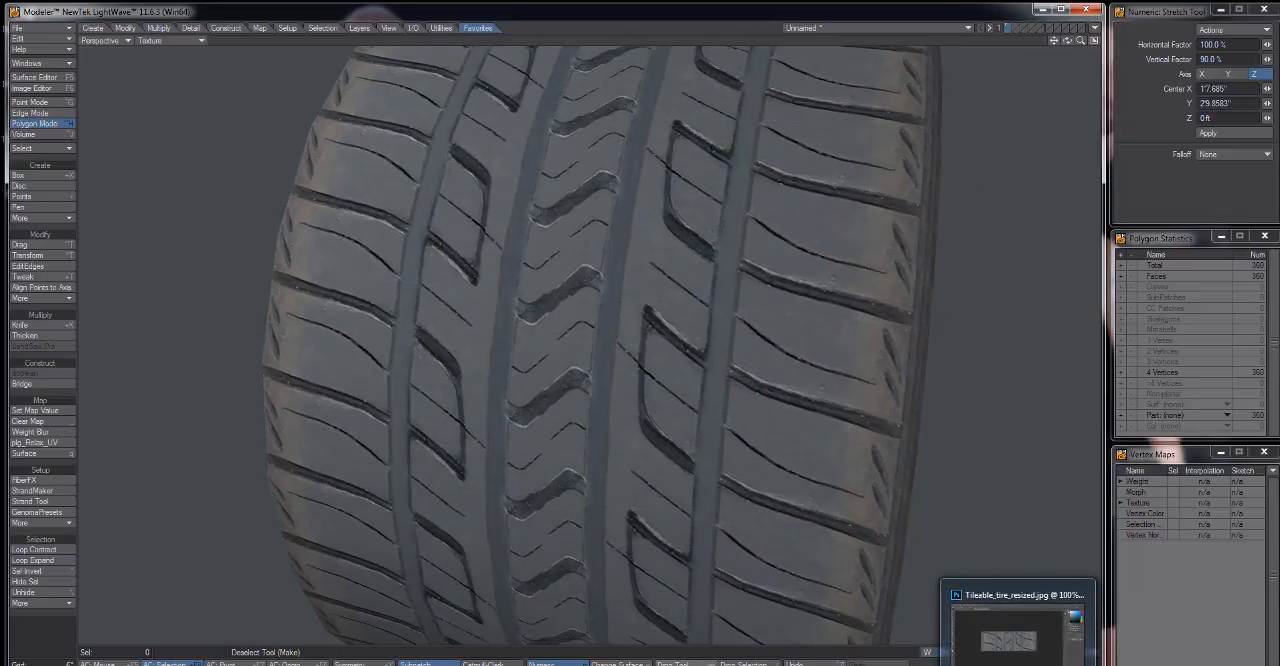
{"action": "left_click", "coordinate": [1018, 630]}
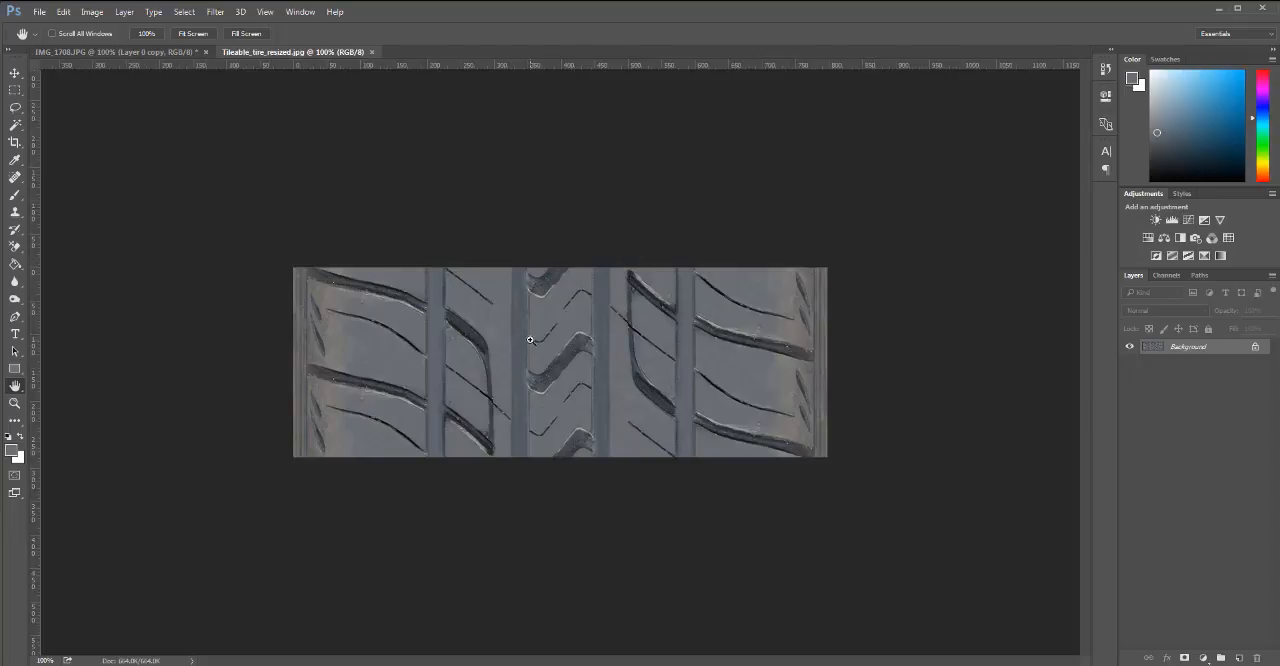
{"action": "key", "text": "c"}
{"action": "scroll", "coordinate": [568, 268], "scroll_direction": "up", "scroll_amount": 5}
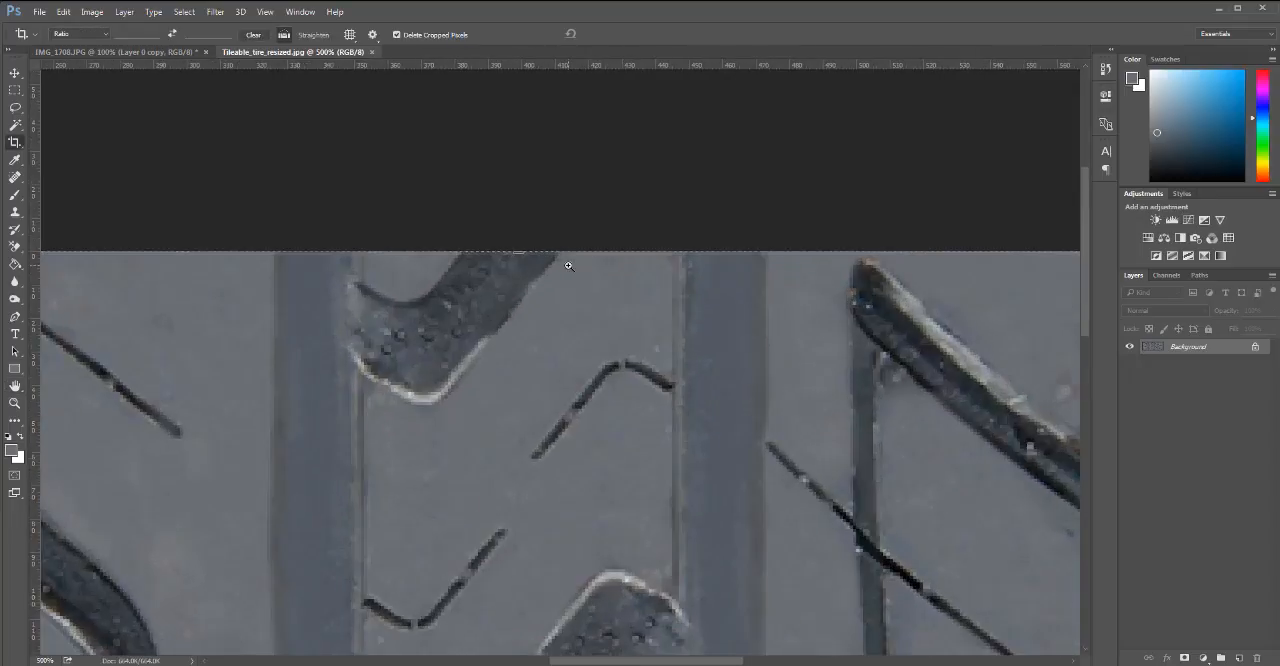
{"action": "scroll", "coordinate": [568, 266], "scroll_direction": "up", "scroll_amount": 5}
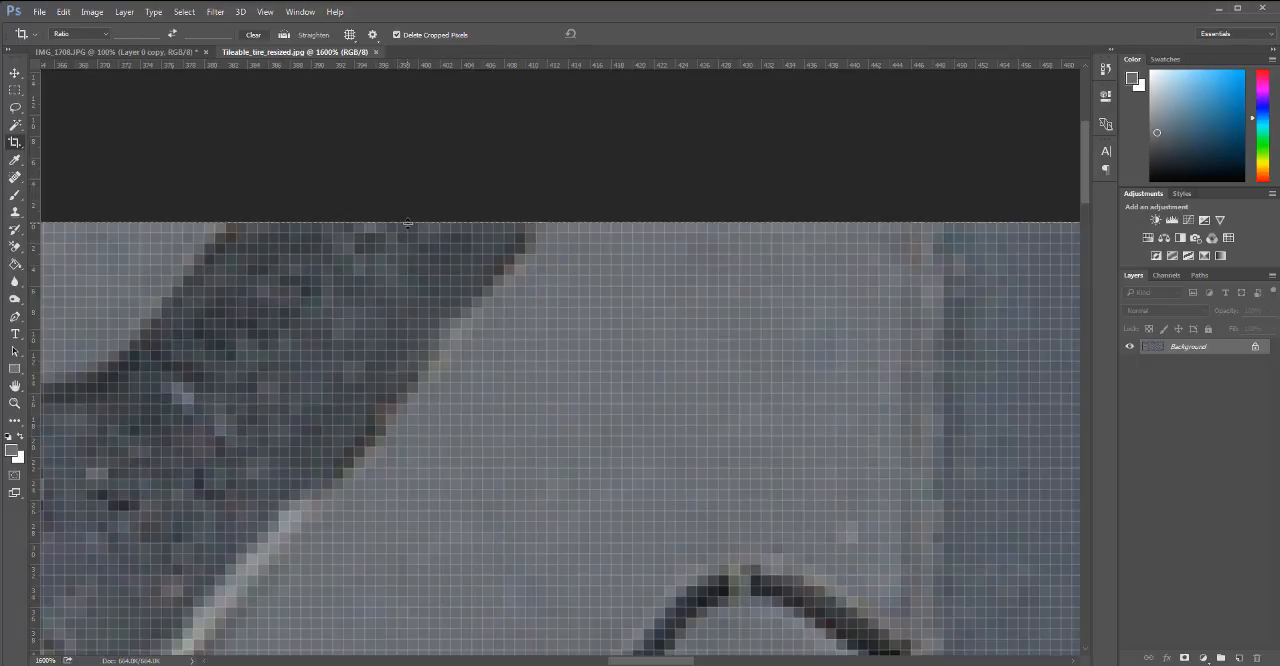
{"action": "left_click_drag", "start_coordinate": [409, 224], "coordinate": [412, 228]}
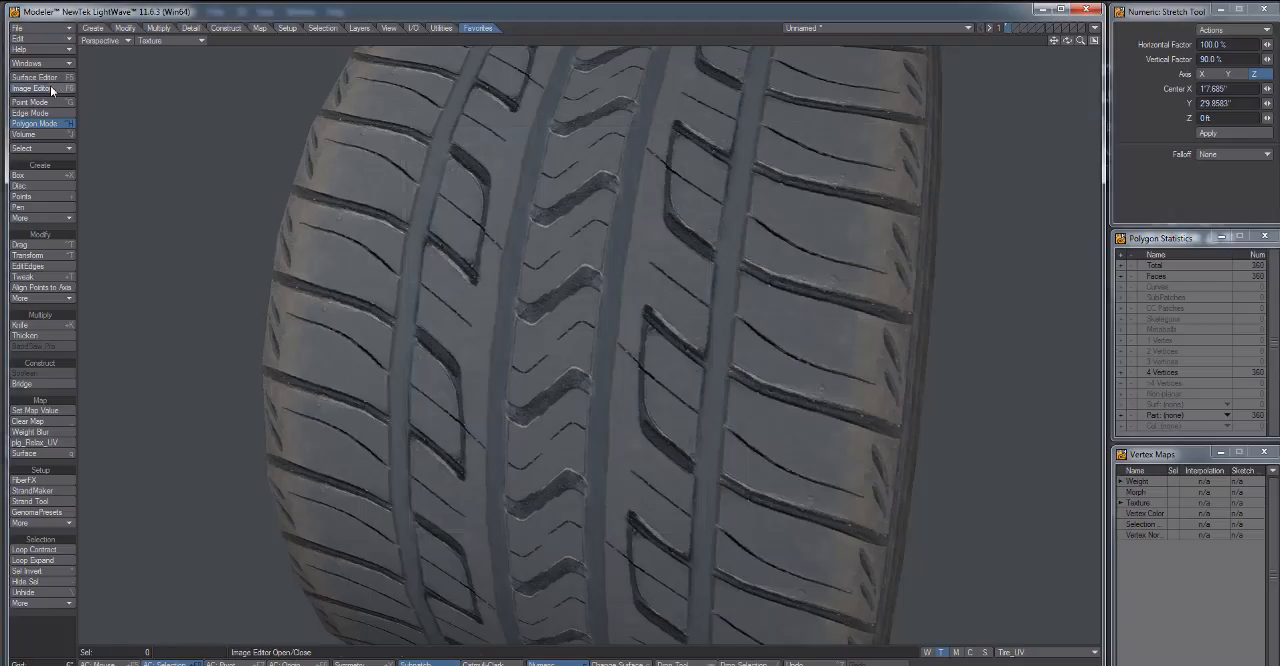
In LightWave Modeler, reload the newly cropped tread image, close the Image Editor and check the tiling on the tire.
{"action": "left_click", "coordinate": [50, 88]}
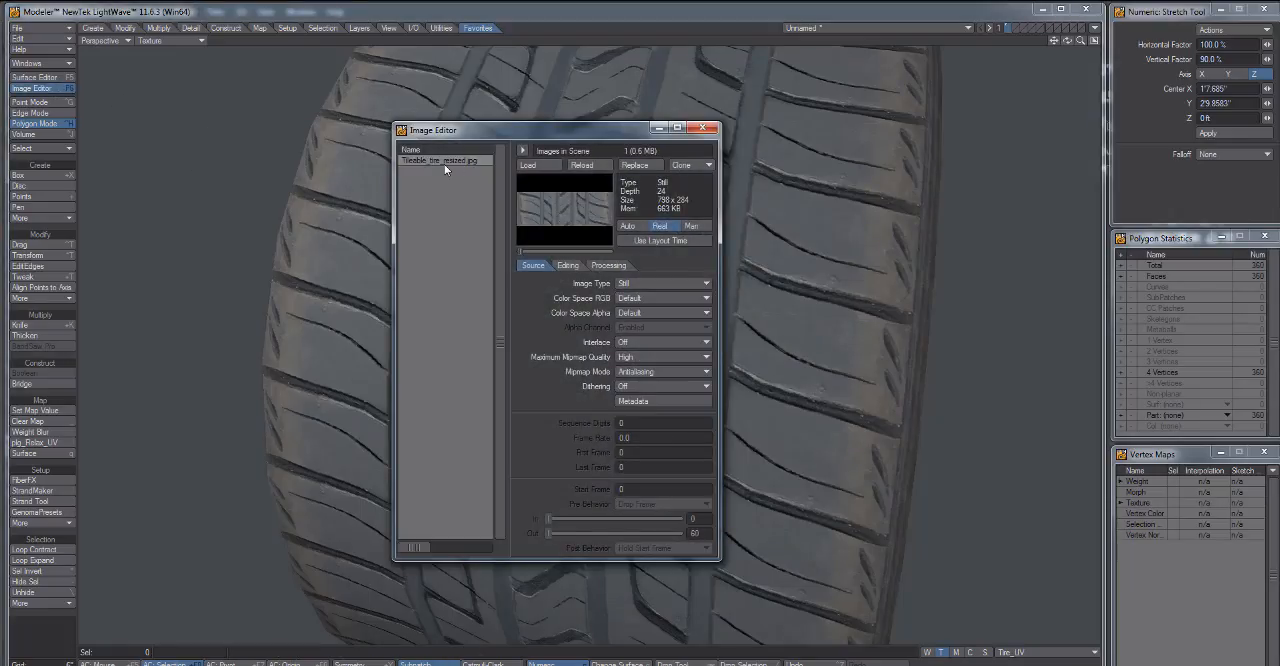
{"action": "left_click", "coordinate": [584, 165]}
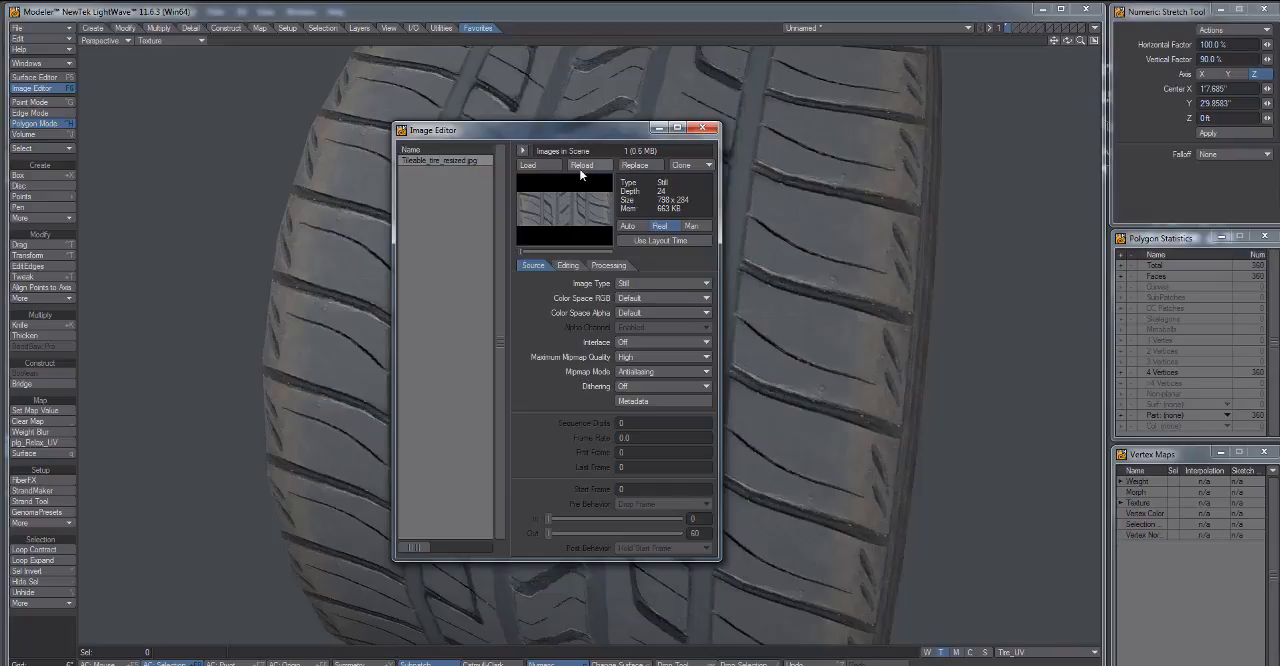
{"action": "left_click", "coordinate": [704, 128]}
{"action": "left_click_drag", "start_coordinate": [611, 373], "coordinate": [612, 450]}
In Photoshop, apply the NVIDIA Normal Map Filter to the tire image with the Scale set to 10.
{"action": "scroll", "coordinate": [551, 400], "scroll_direction": "down", "scroll_amount": 4}
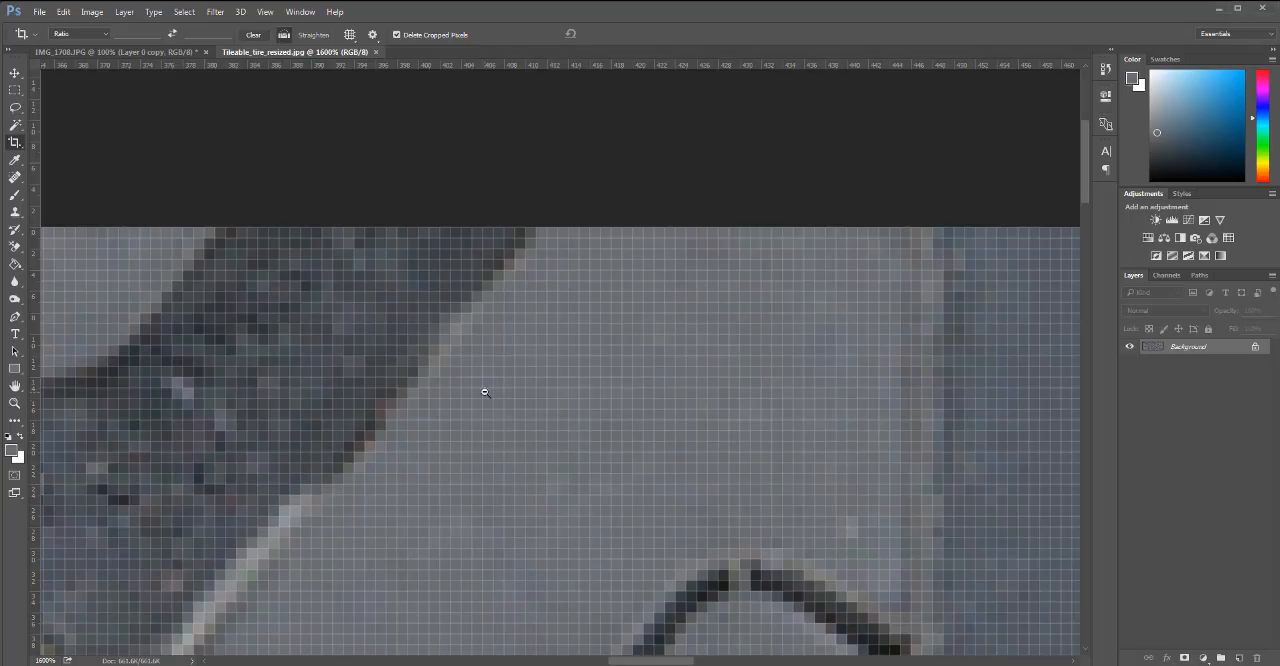
{"action": "scroll", "coordinate": [486, 386], "scroll_direction": "down", "scroll_amount": 2}
{"action": "scroll", "coordinate": [515, 497], "scroll_direction": "down", "scroll_amount": 8}
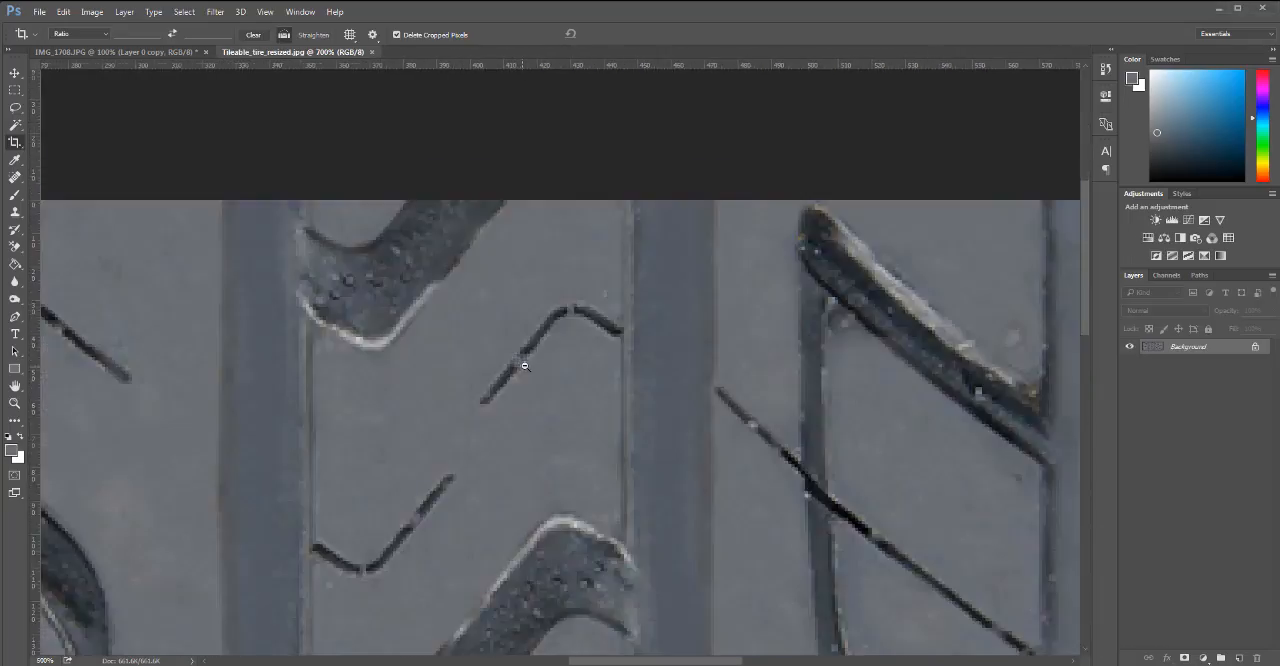
{"action": "scroll", "coordinate": [539, 380], "scroll_direction": "up", "scroll_amount": 2}
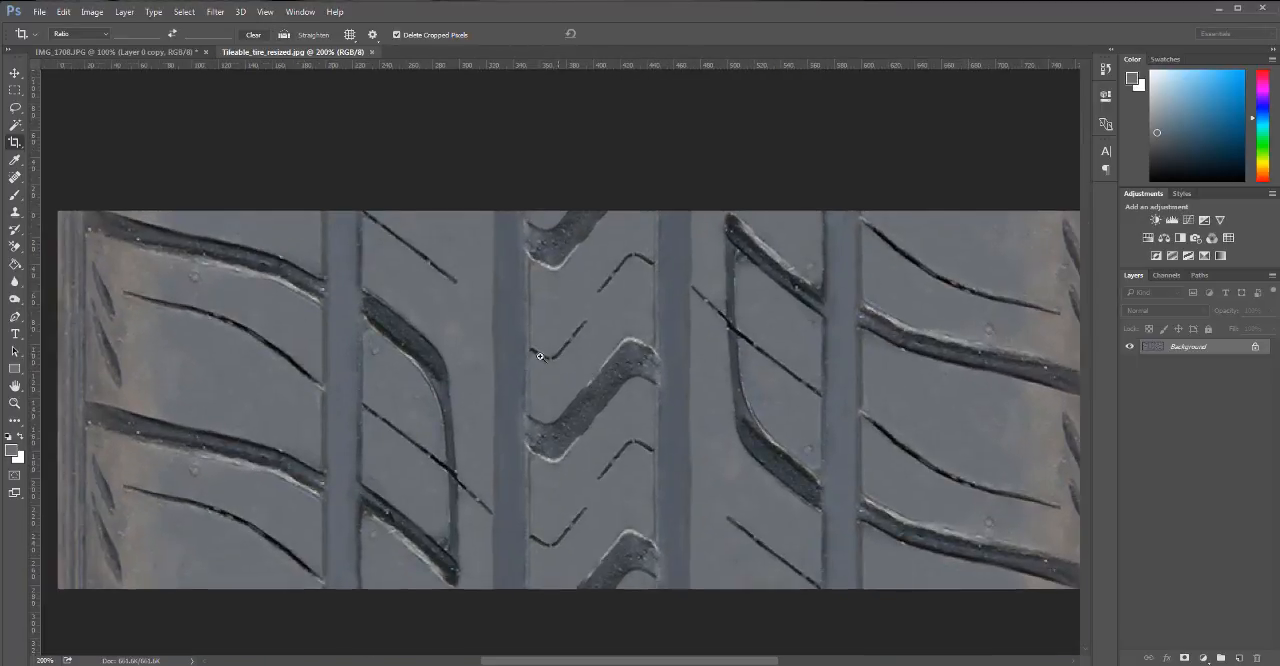
{"action": "key", "text": "h"}
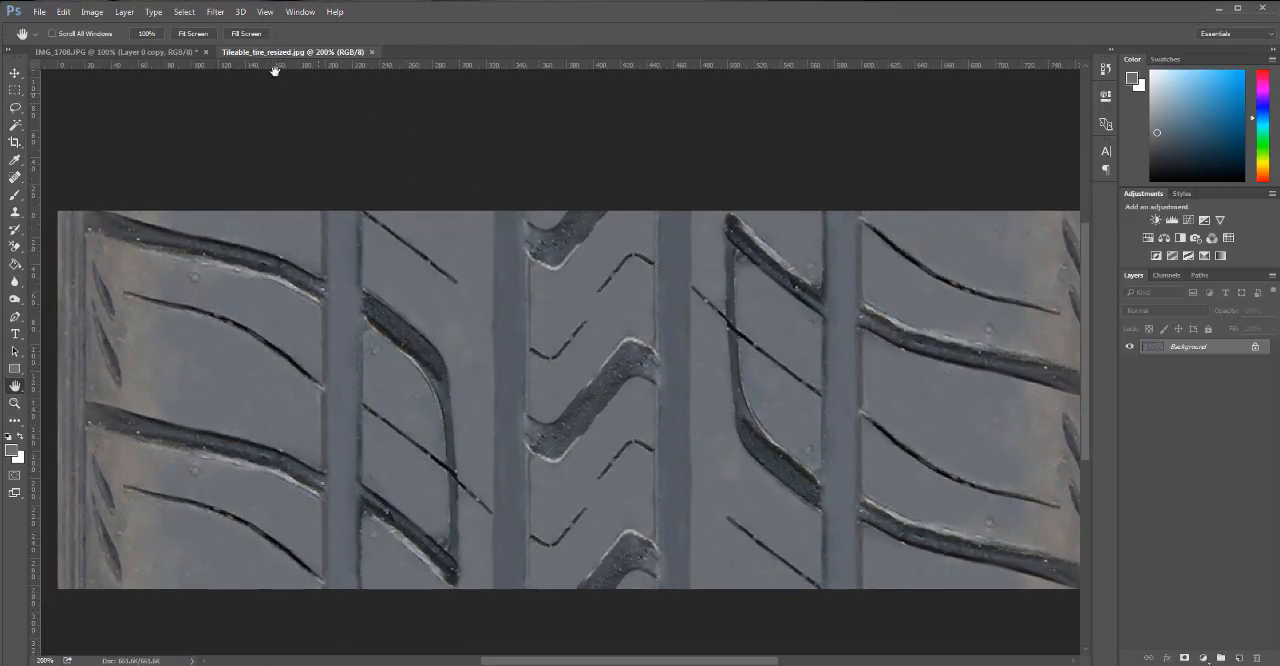
{"action": "left_click", "coordinate": [216, 15]}
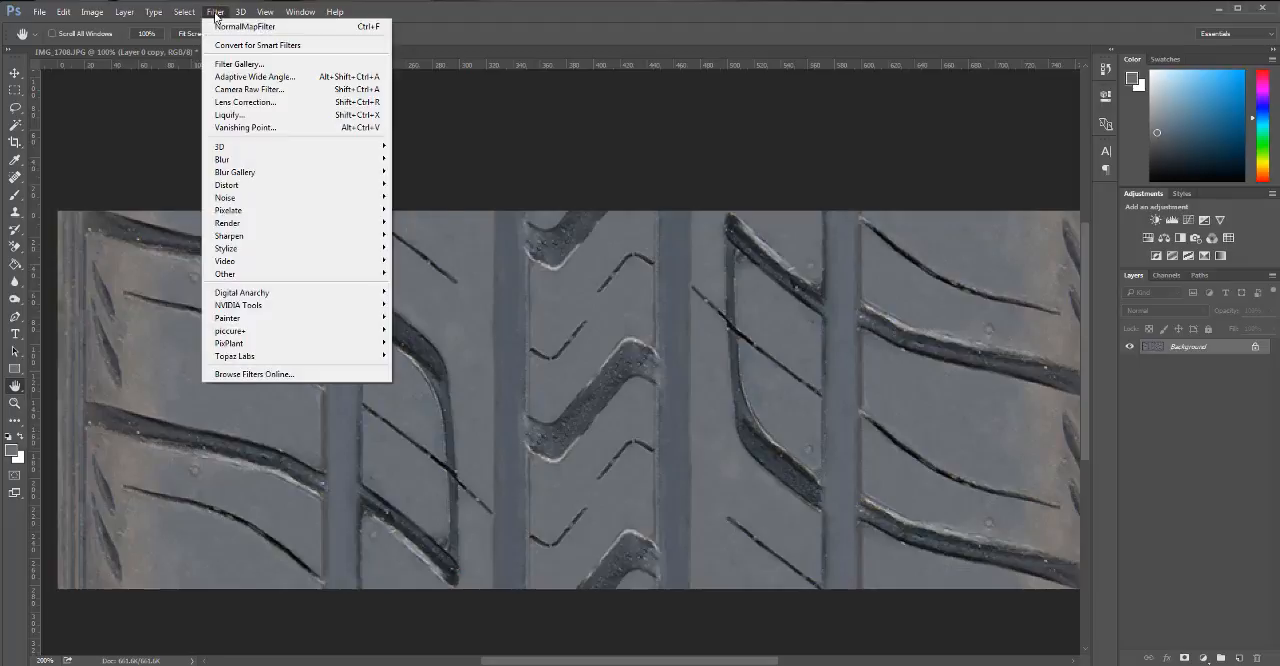
{"action": "mouse_move", "coordinate": [262, 311]}
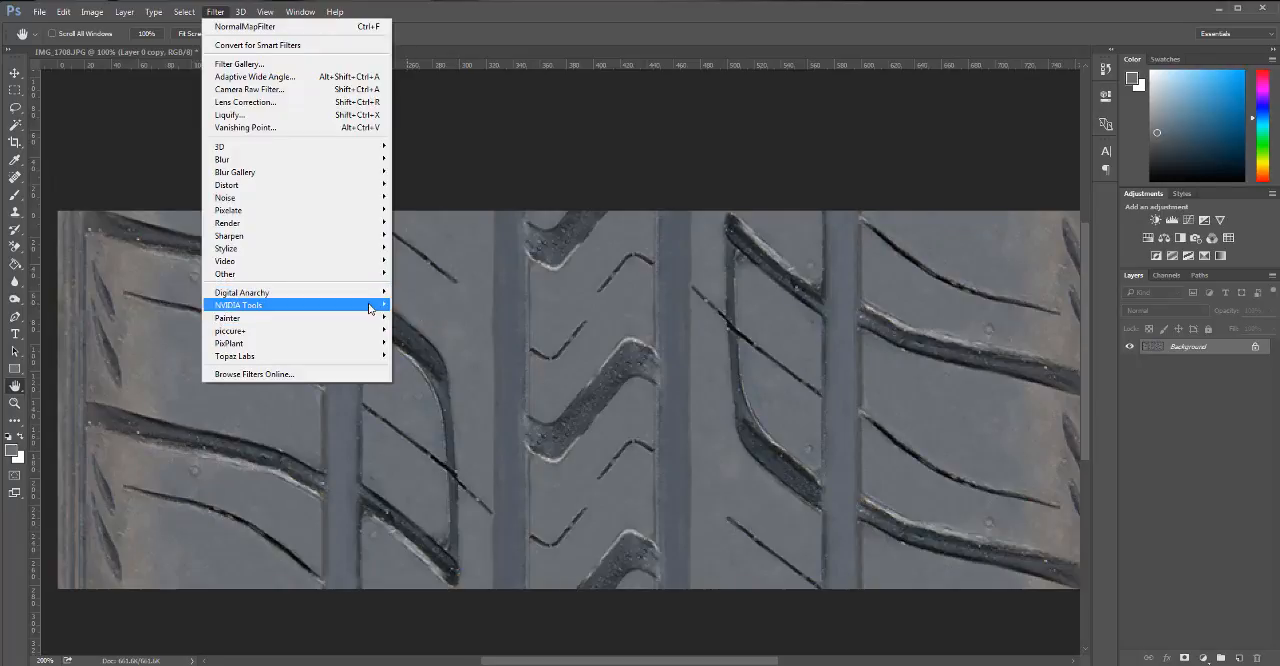
{"action": "mouse_move", "coordinate": [358, 306]}
{"action": "left_click", "coordinate": [428, 306]}
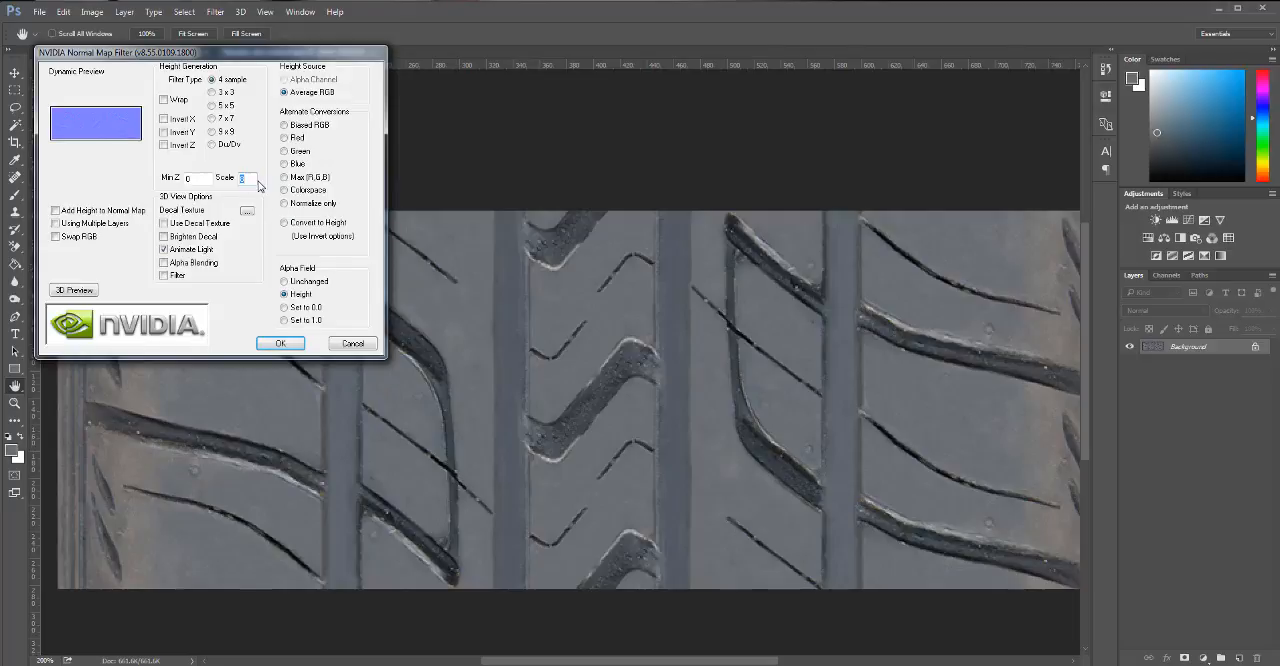
{"action": "type", "text": "10"}
{"action": "left_click", "coordinate": [278, 344]}
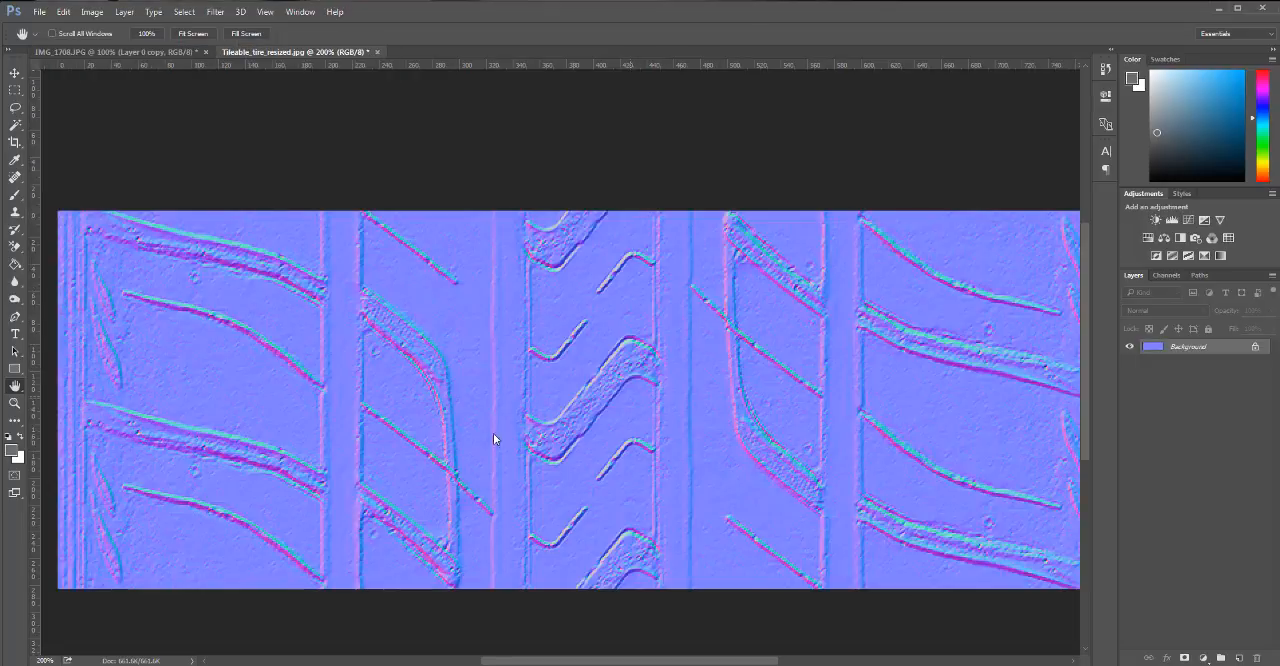
Save the normal map as Tileable_tire_normal_resized.jpg on the Desktop at JPEG quality 12, and undo the filter in the open image.
{"action": "key", "text": "ctrl+shift+s"}
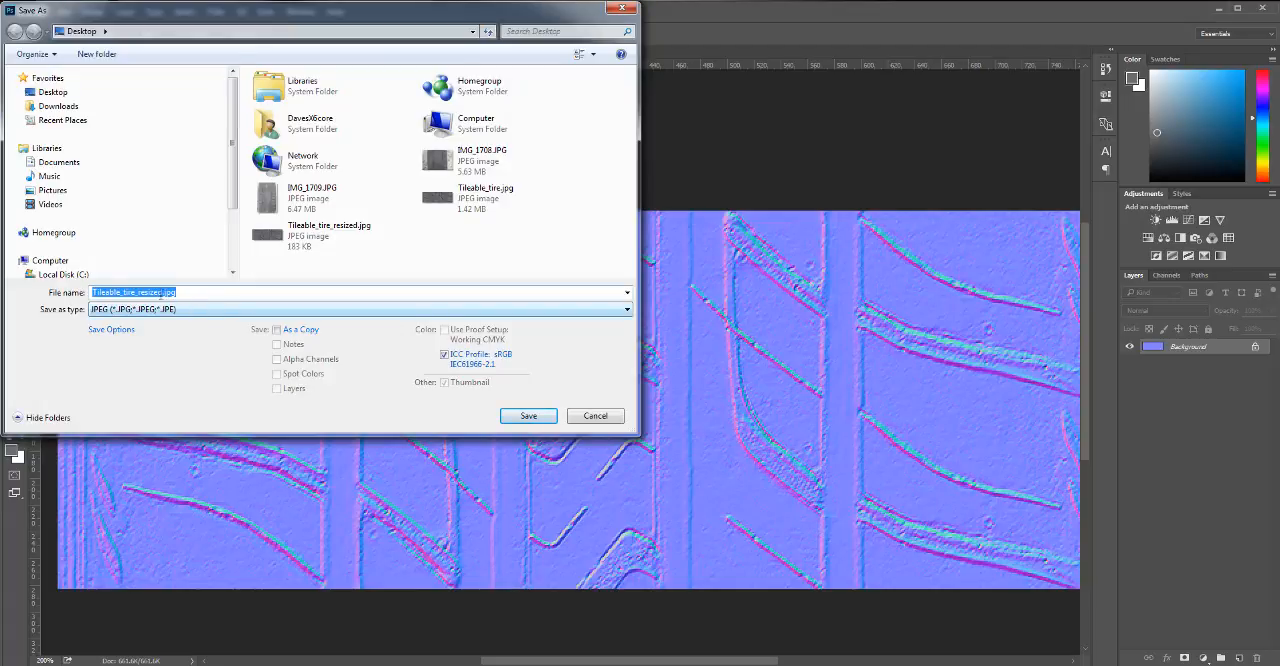
{"action": "left_click", "coordinate": [160, 291]}
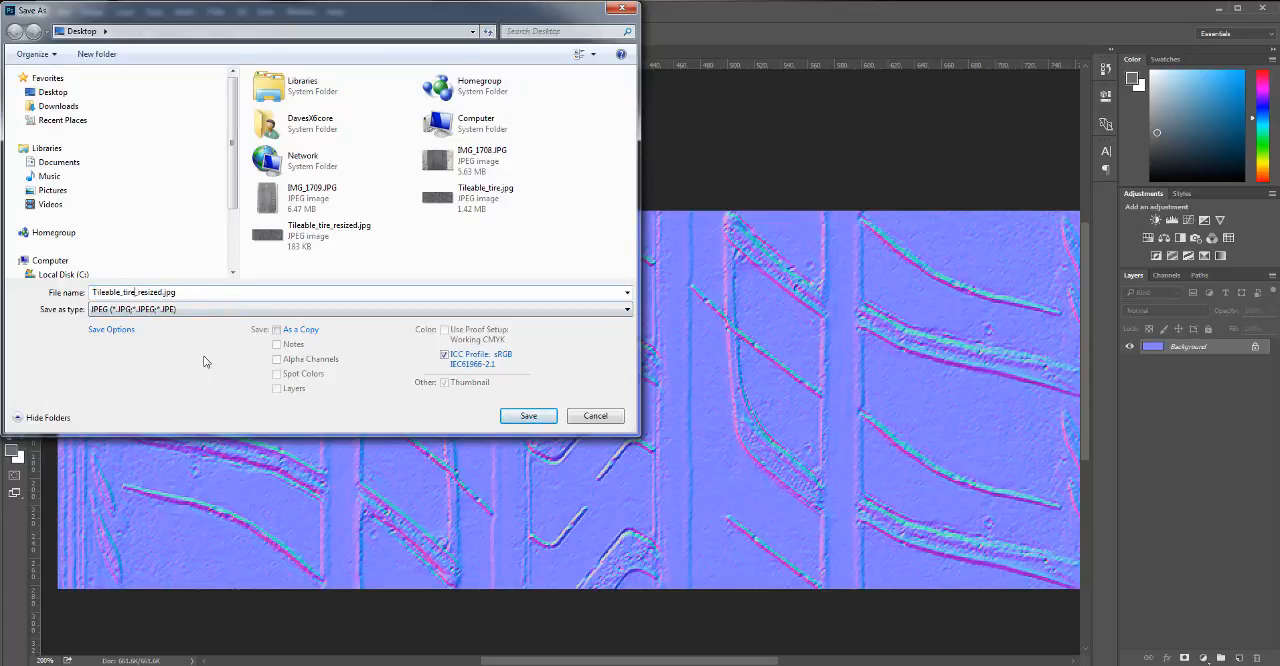
{"action": "type", "text": "norm_"}
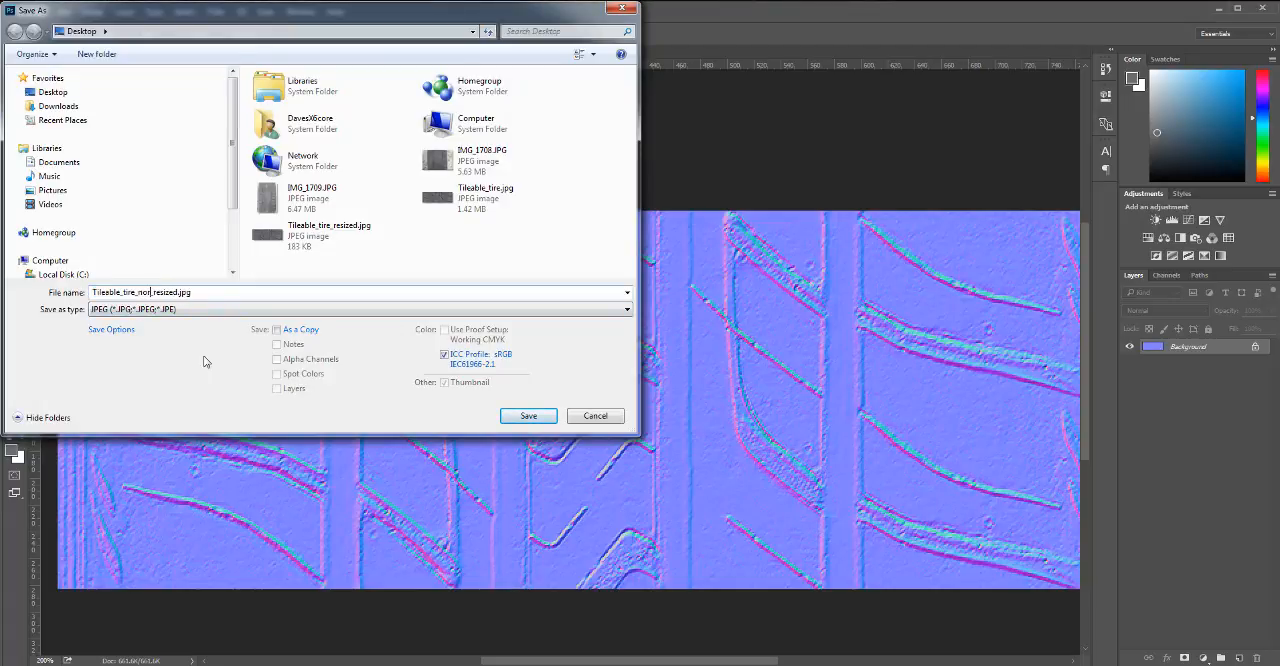
{"action": "type", "text": "al"}
{"action": "key", "text": "Return"}
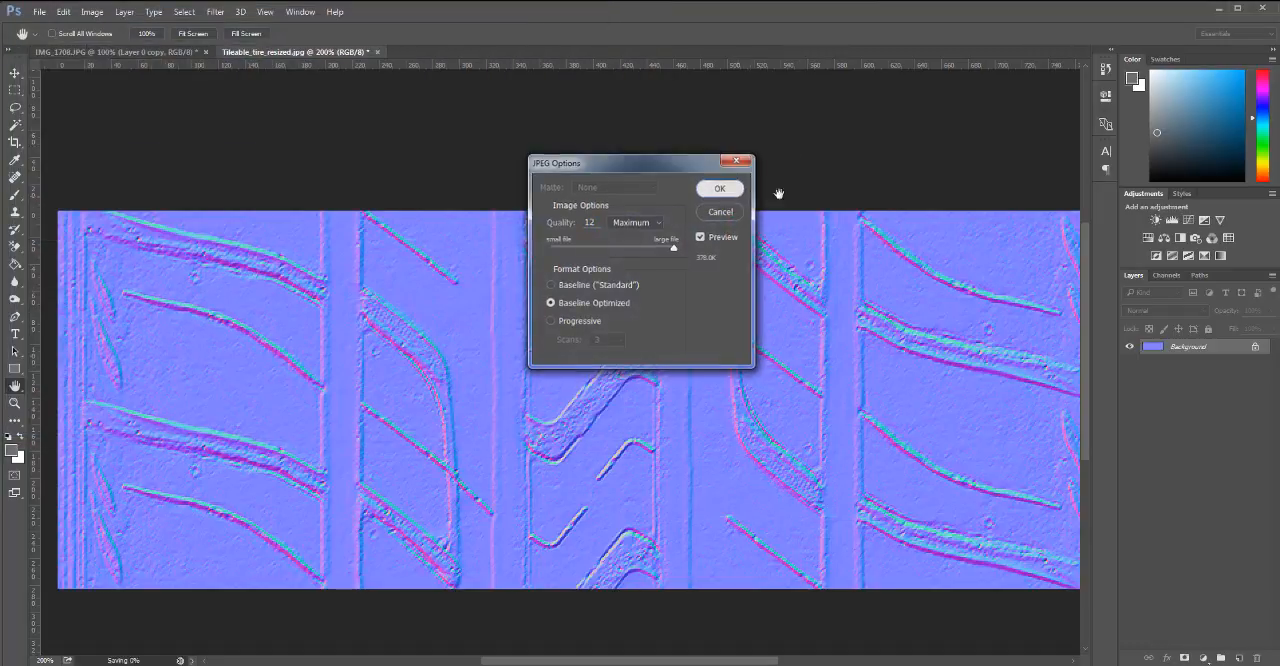
{"action": "key", "text": "Return"}
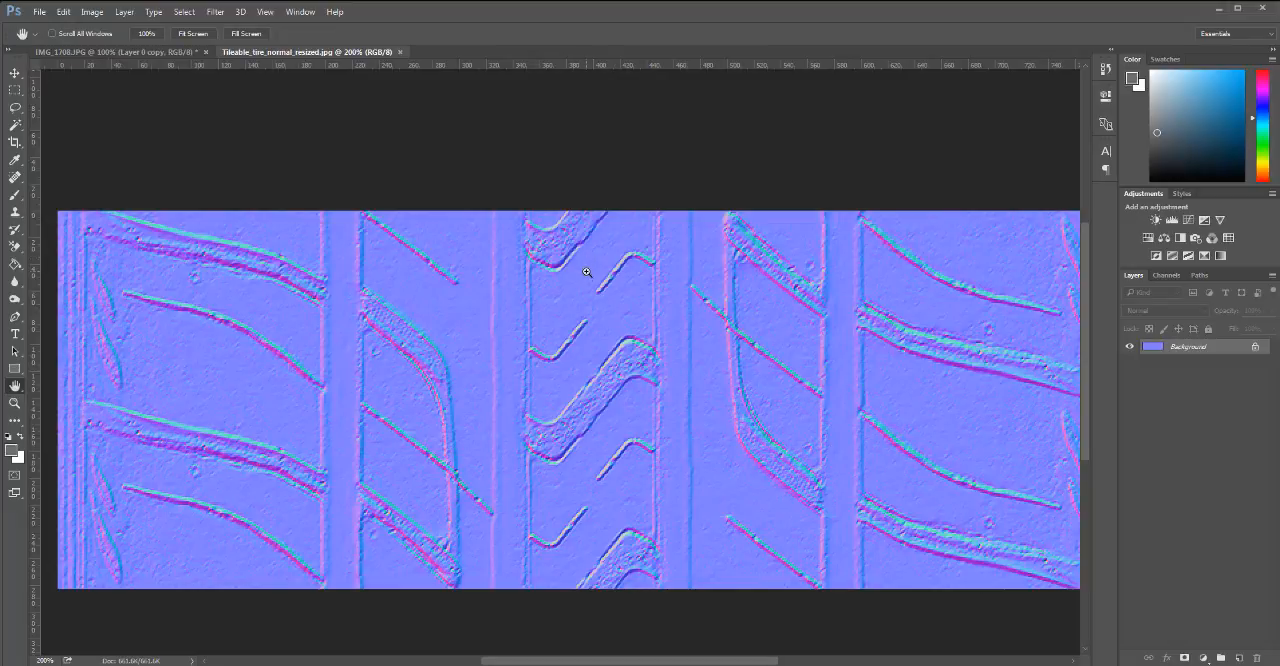
{"action": "key", "text": "ctrl+z"}
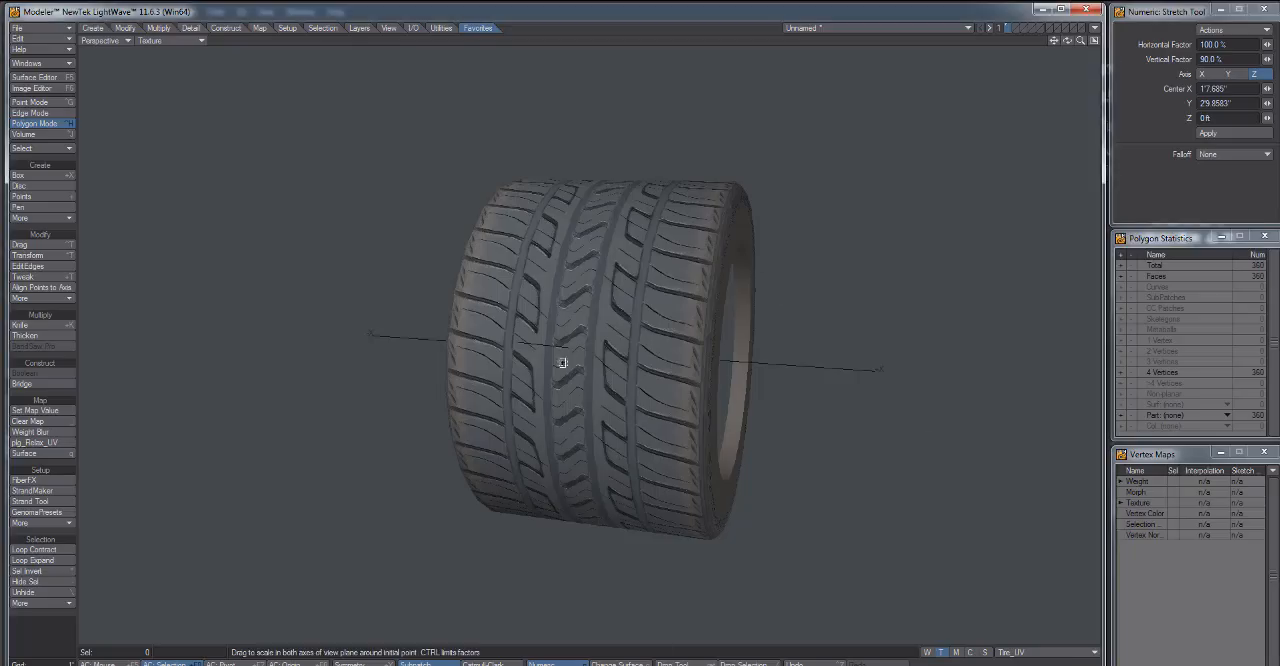
Switch to LightWave Modeler, open the Node Editor for the Default surface, collapse the Input node and rearrange both nodes.
{"action": "left_click_drag", "start_coordinate": [562, 363], "coordinate": [593, 355]}
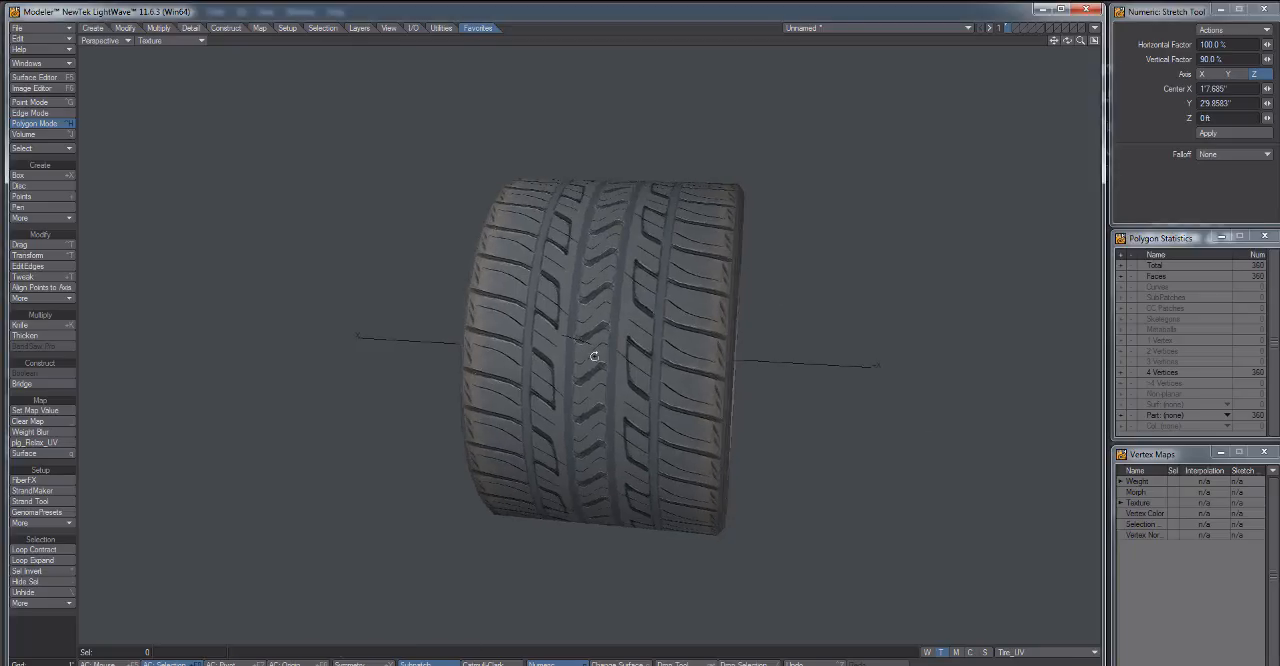
{"action": "left_click", "coordinate": [35, 77]}
{"action": "left_click", "coordinate": [477, 281]}
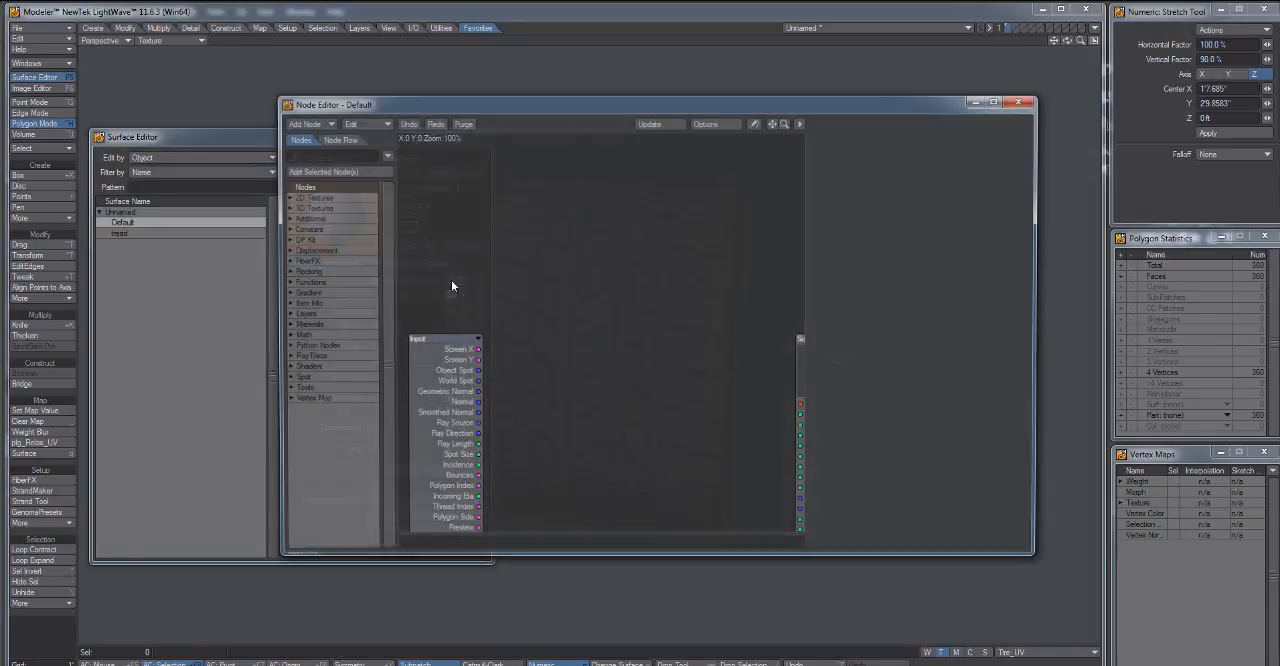
{"action": "left_click", "coordinate": [477, 339]}
{"action": "left_click_drag", "start_coordinate": [460, 340], "coordinate": [695, 501]}
{"action": "left_click_drag", "start_coordinate": [808, 343], "coordinate": [626, 166]}
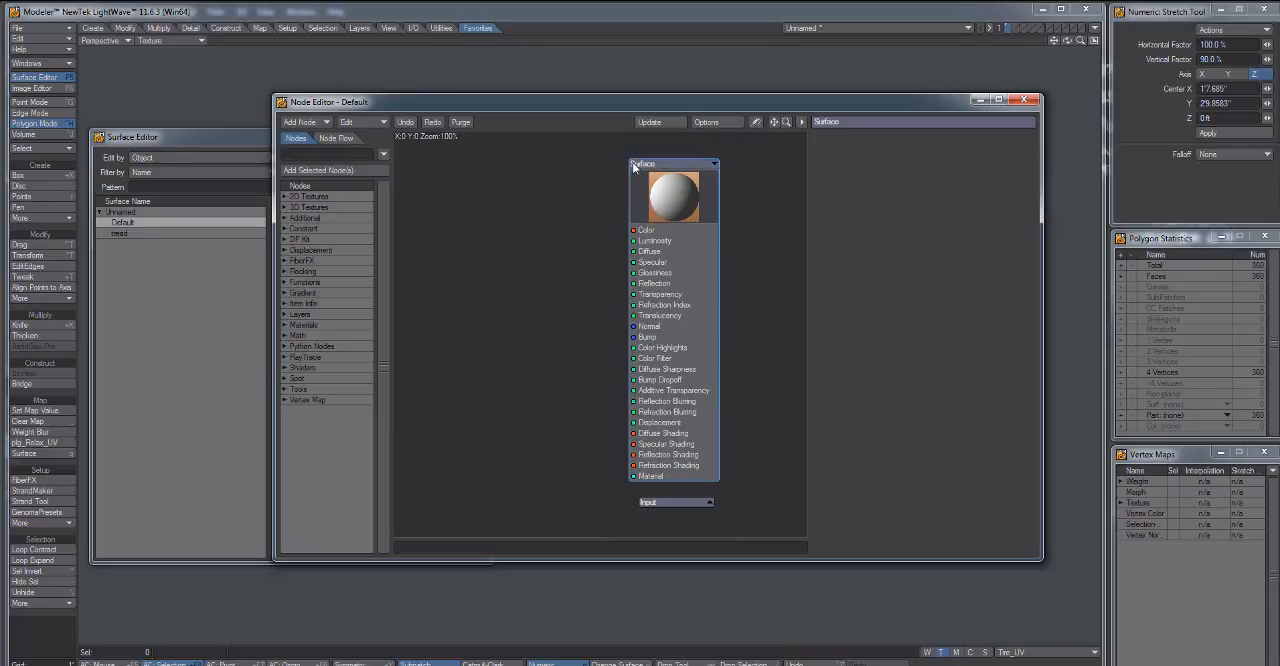
Add a NormalMap node from the 2D textures and connect its Normal output to the Surface node's Normal input.
{"action": "left_click", "coordinate": [284, 197]}
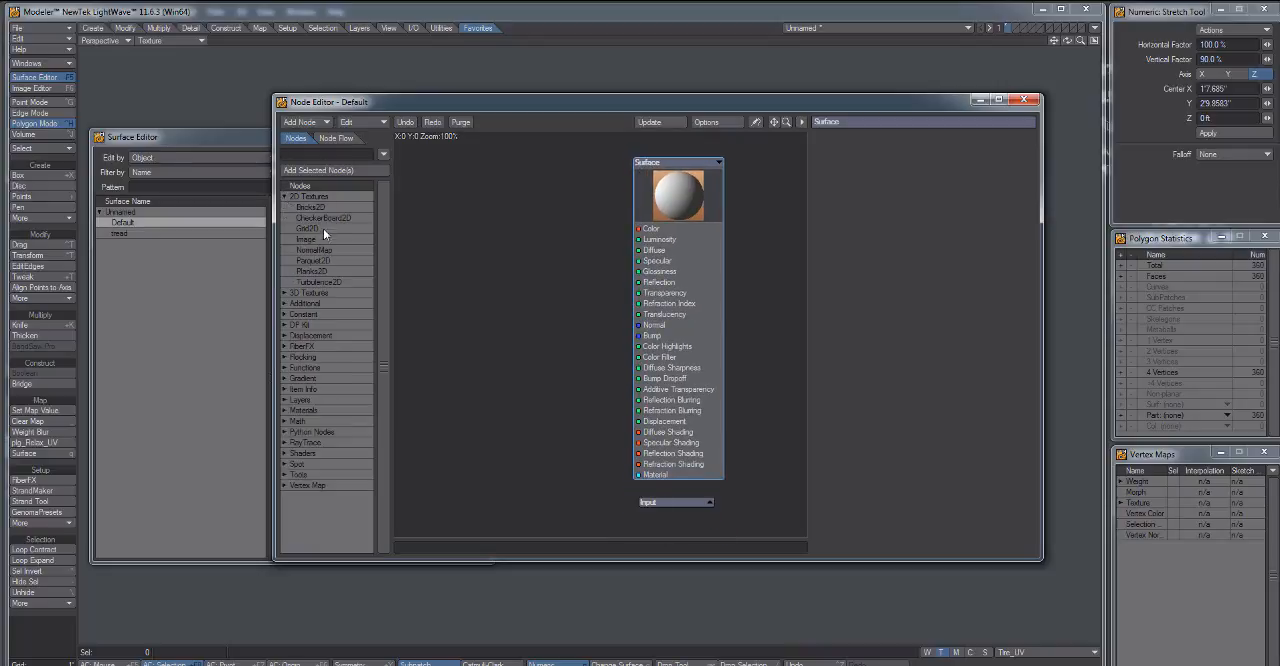
{"action": "double_click", "coordinate": [314, 250]}
{"action": "left_click_drag", "start_coordinate": [585, 261], "coordinate": [439, 194]}
{"action": "left_click_drag", "start_coordinate": [491, 259], "coordinate": [636, 325]}
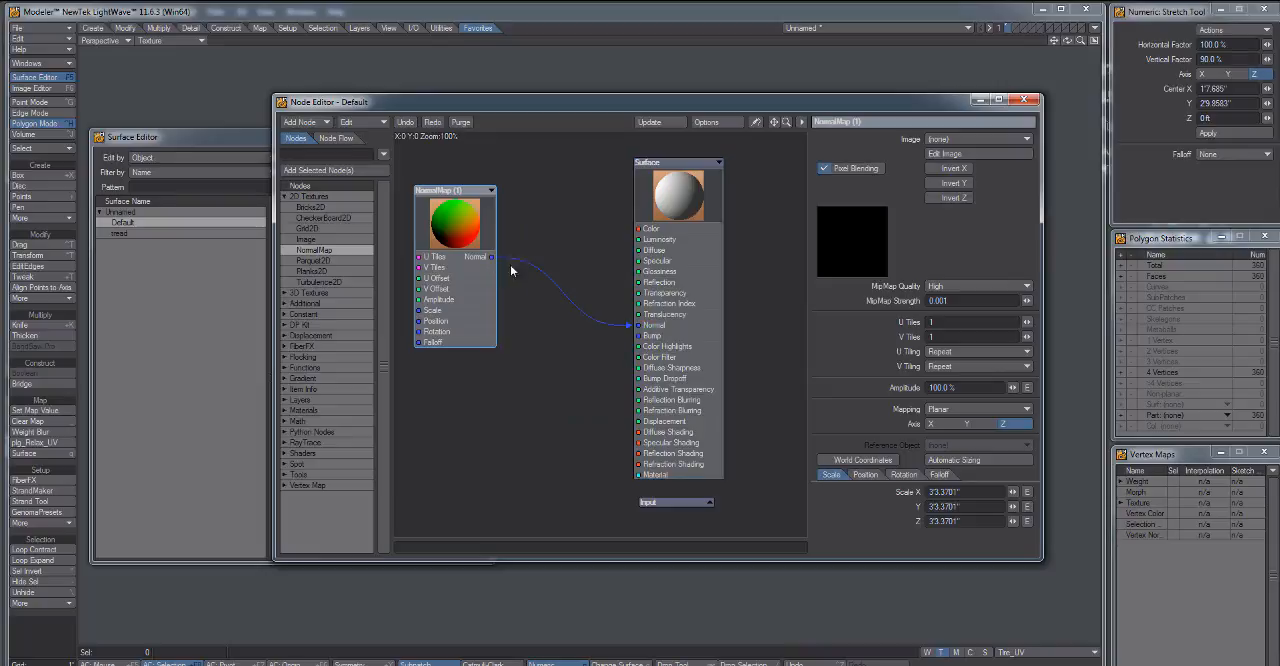
Load Tileable_tire_normal_resized.jpg into the NormalMap node, map it by UV Map using Tire_UV, and close both surface editors.
{"action": "left_click", "coordinate": [930, 139]}
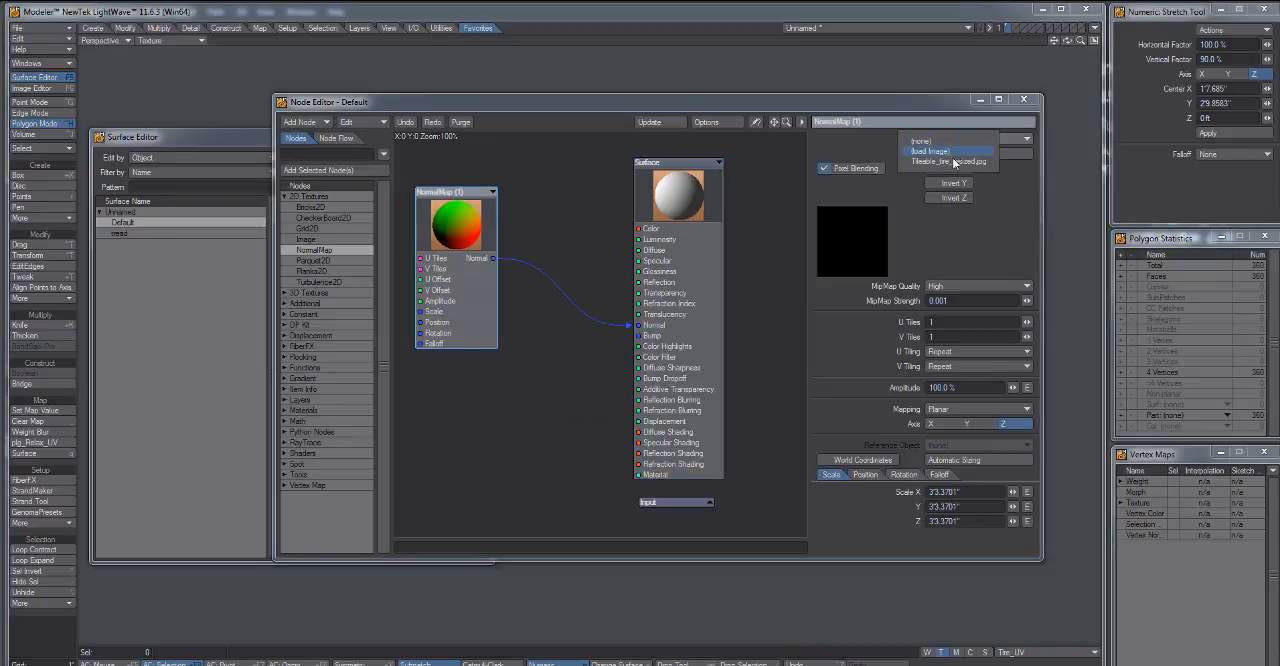
{"action": "left_click", "coordinate": [950, 152]}
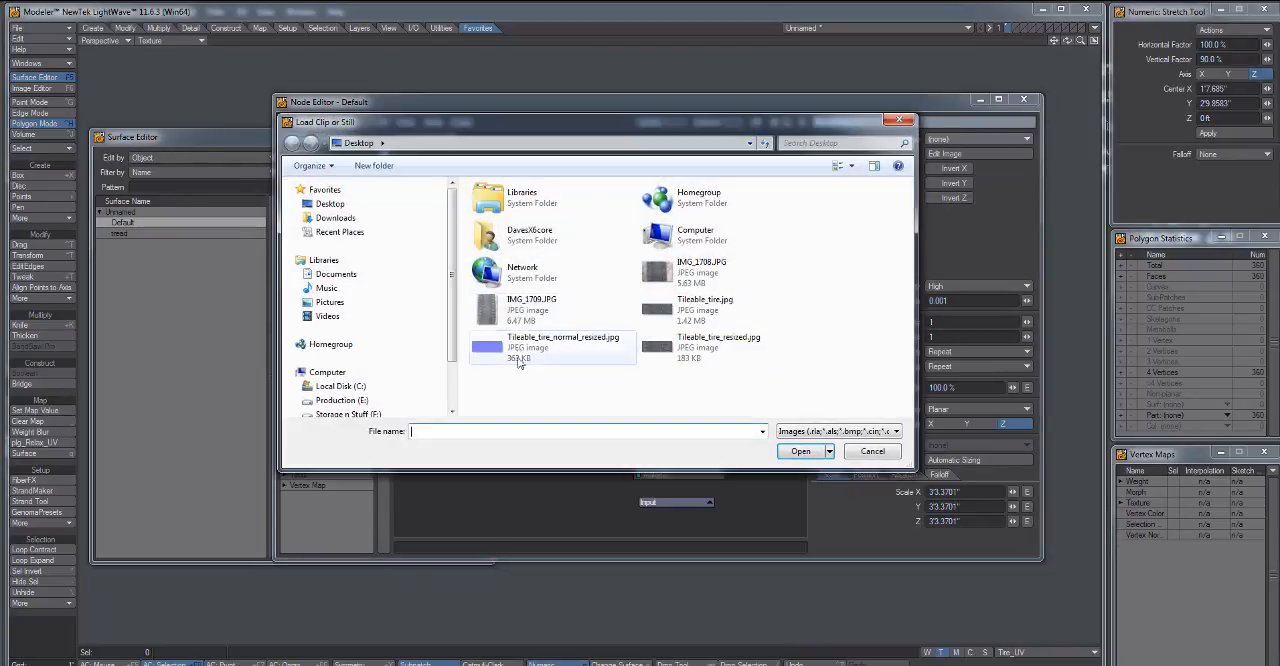
{"action": "double_click", "coordinate": [518, 364]}
{"action": "left_click", "coordinate": [990, 409]}
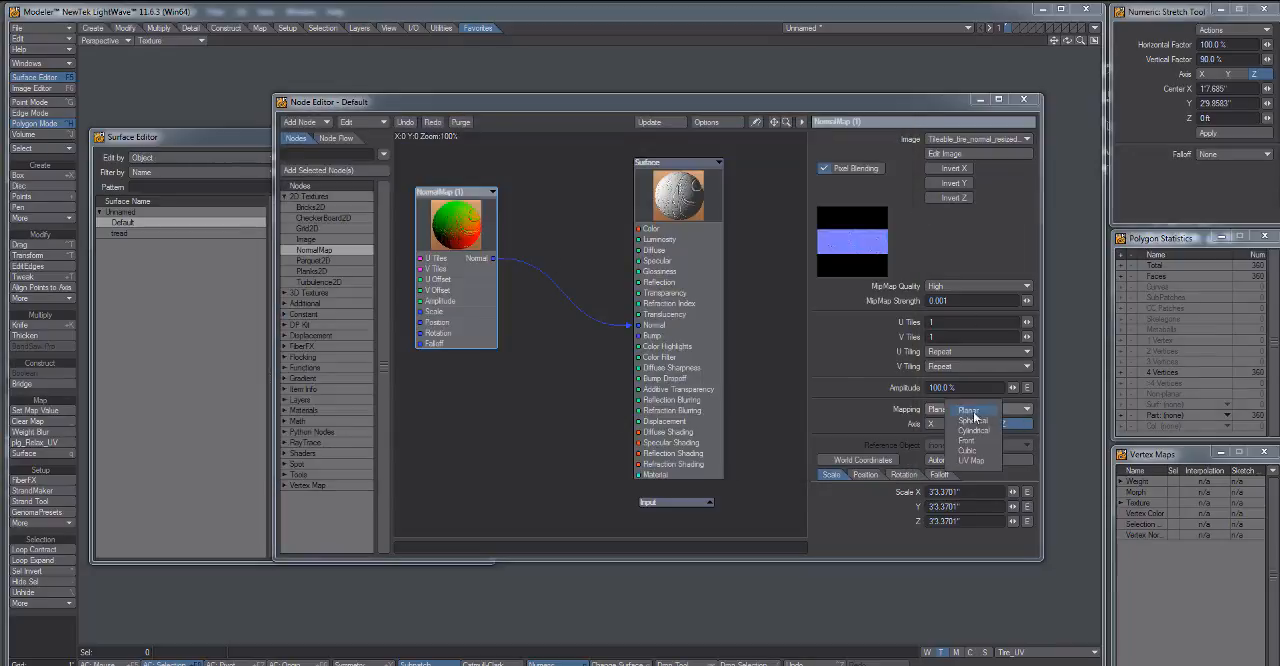
{"action": "left_click", "coordinate": [963, 426]}
{"action": "left_click", "coordinate": [963, 424]}
{"action": "left_click", "coordinate": [963, 434]}
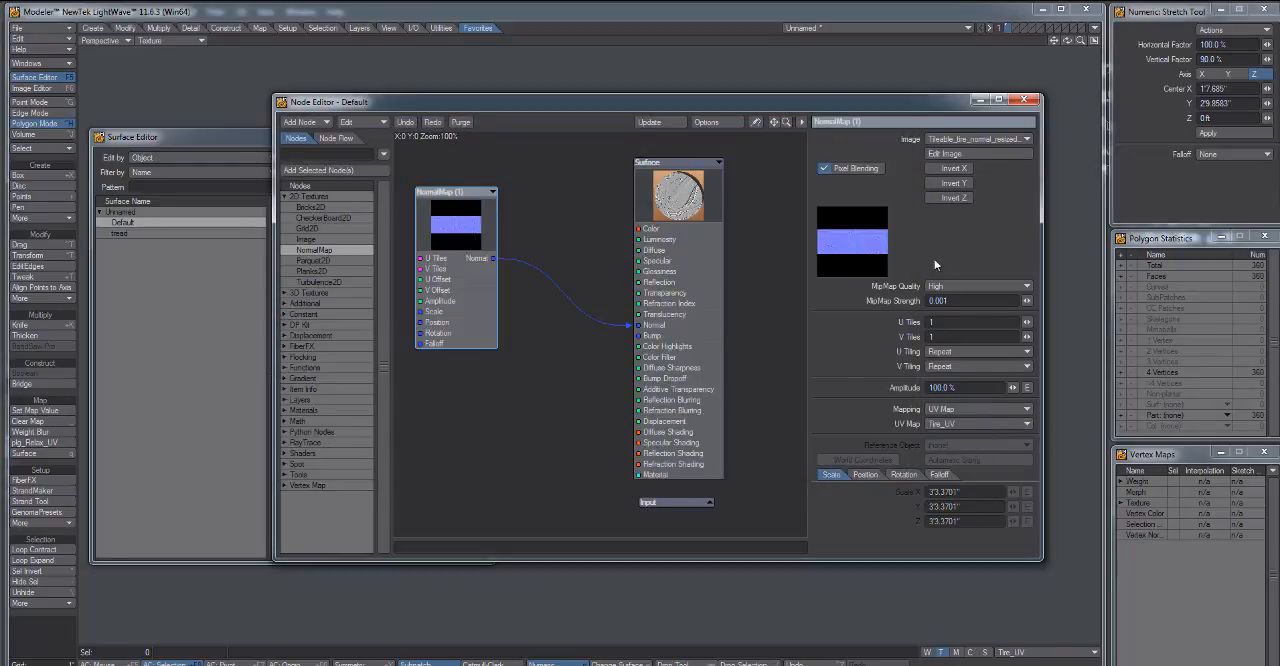
{"action": "left_click", "coordinate": [1024, 100]}
{"action": "left_click", "coordinate": [476, 136]}
{"action": "mouse_move", "coordinate": [660, 352]}
{"action": "left_mouse_down"}
{"action": "mouse_move", "coordinate": [606, 354]}
{"action": "mouse_move", "coordinate": [652, 357]}
{"action": "left_mouse_up"}
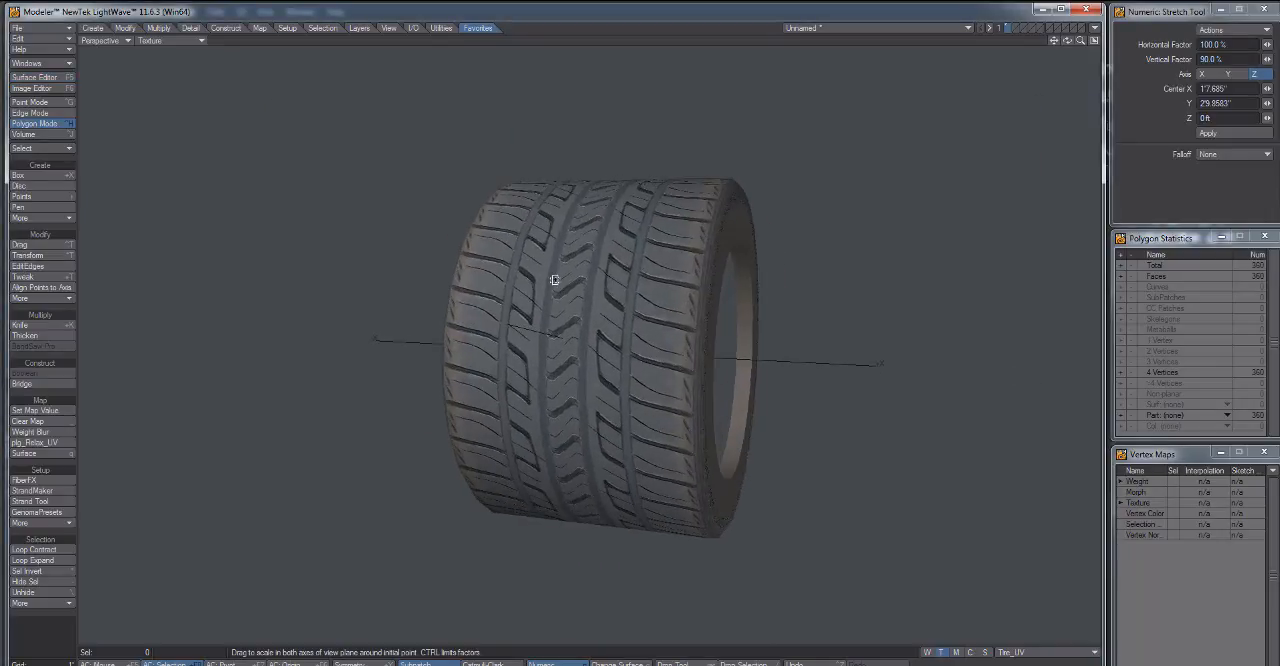
Save the tire object to the Desktop as tire_tut.
{"action": "key", "text": "shift+s"}
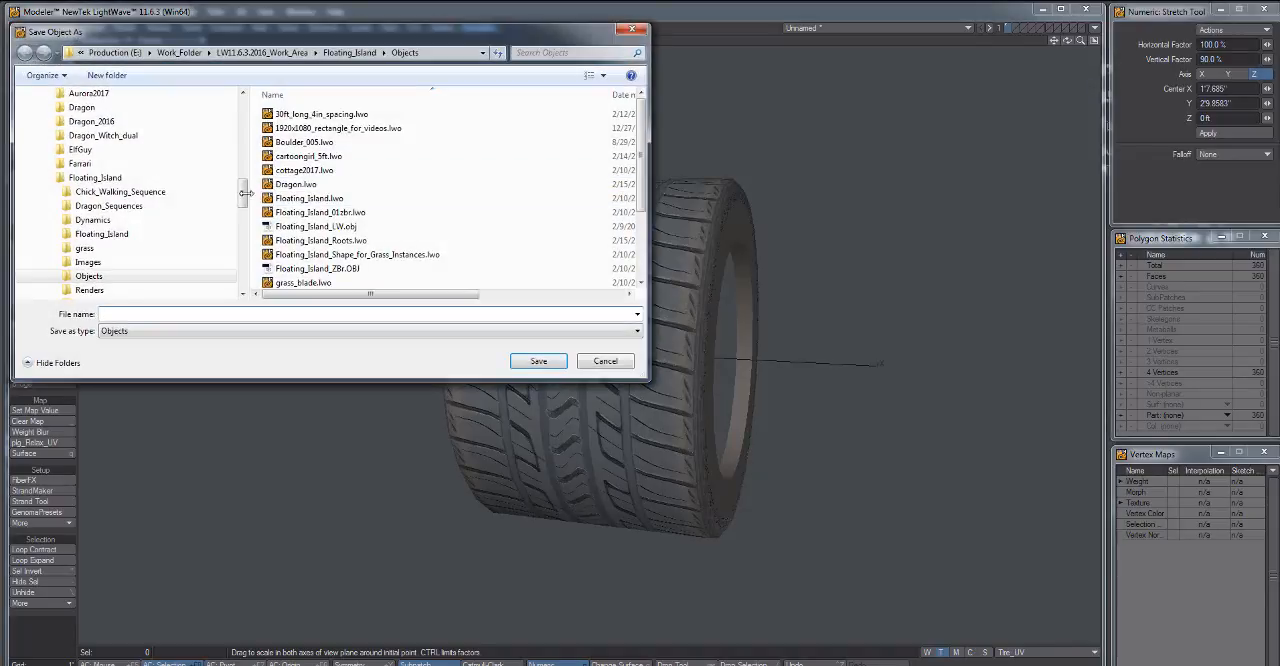
{"action": "scroll", "coordinate": [241, 122], "scroll_direction": "down", "scroll_amount": 3}
{"action": "scroll", "coordinate": [241, 122], "scroll_direction": "up", "scroll_amount": 2}
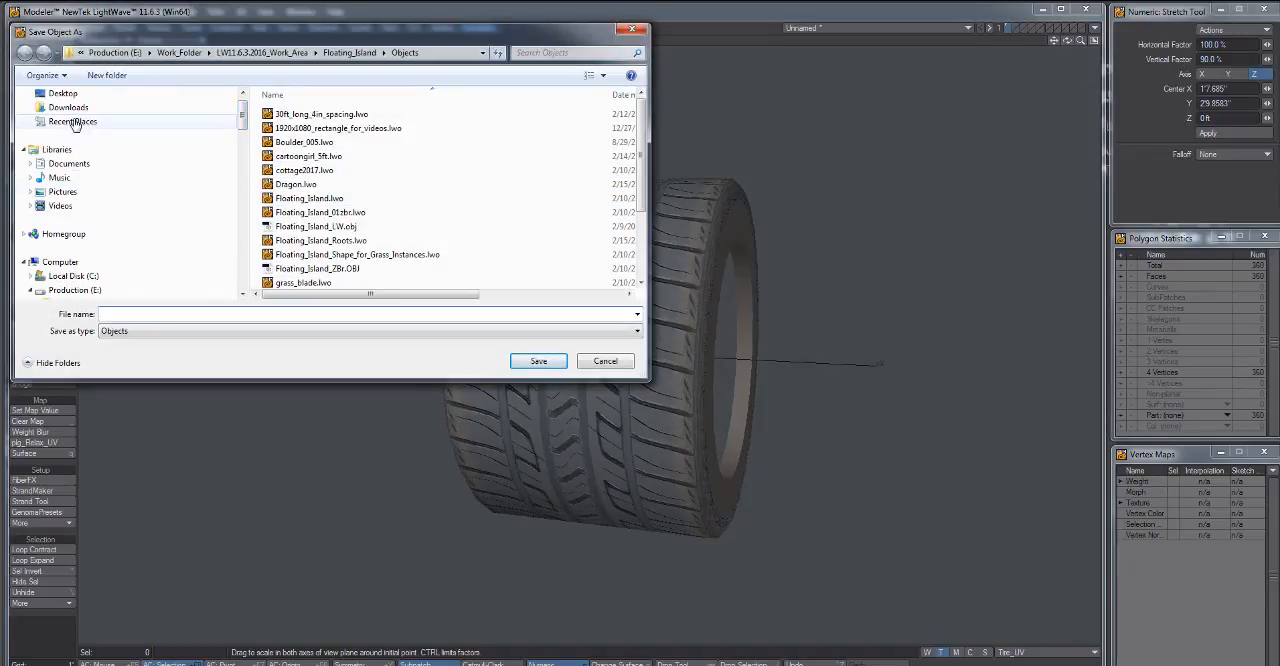
{"action": "left_click", "coordinate": [66, 93]}
{"action": "left_click", "coordinate": [124, 313]}
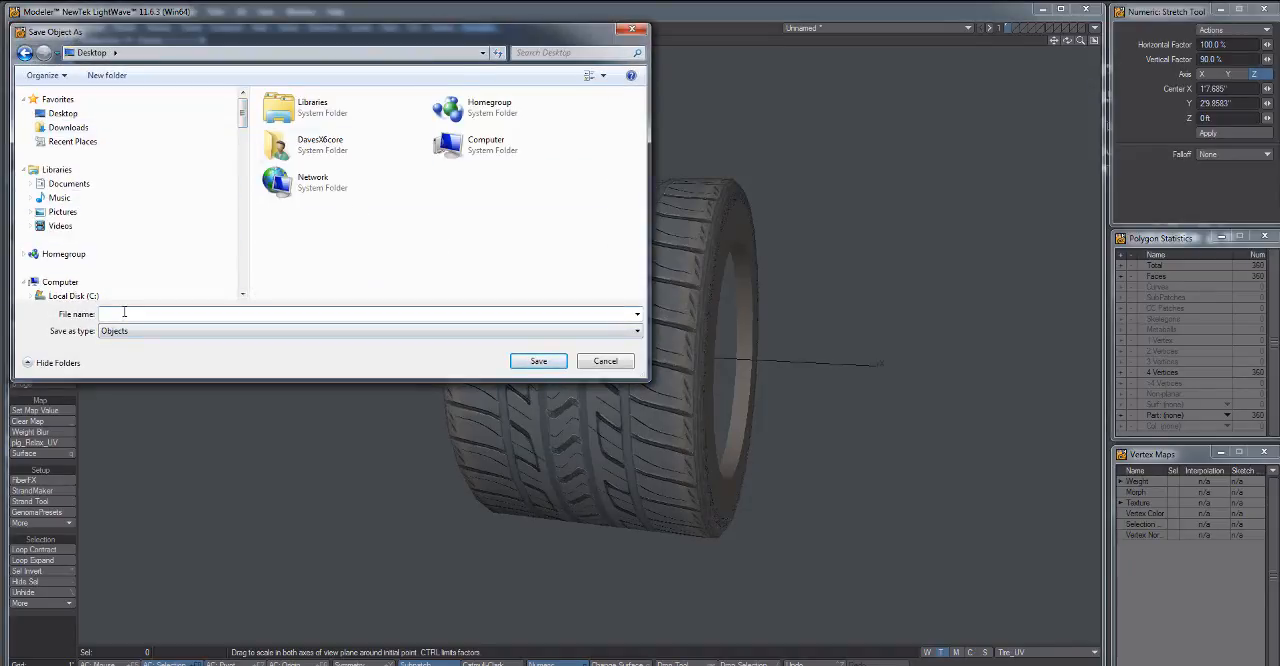
{"action": "type", "text": "tire_tut"}
{"action": "key", "text": "Return"}
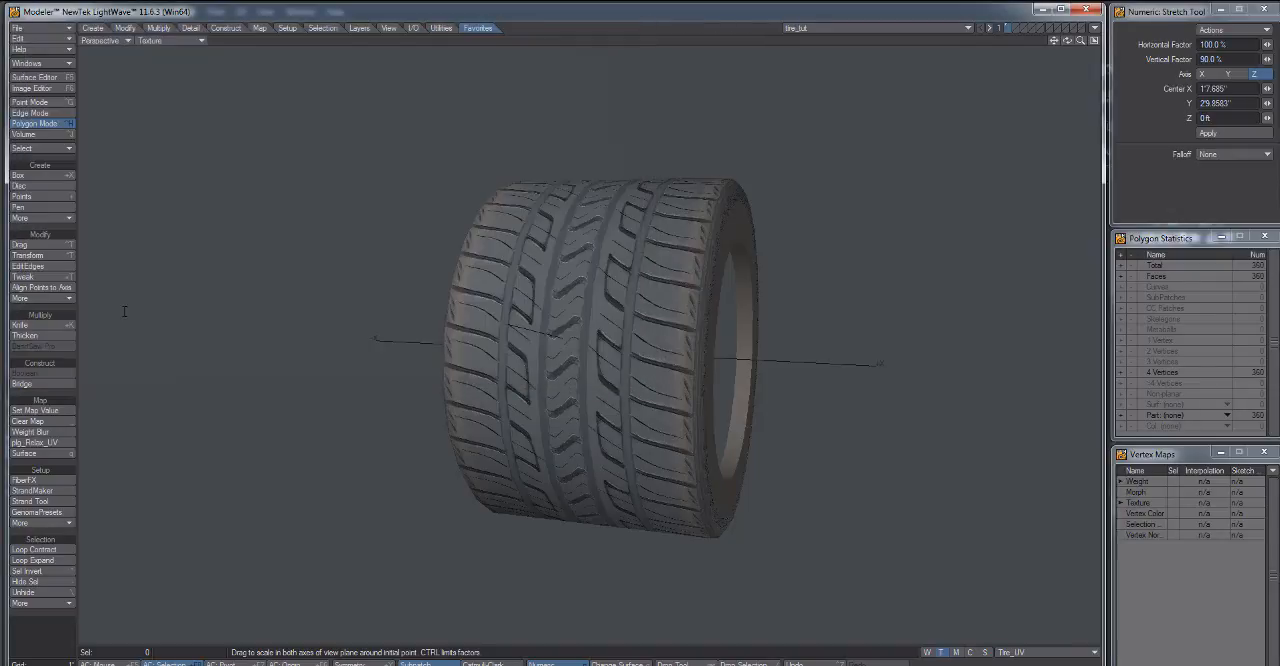
Send the tire object to LightWave Layout and preview it closely in the VPR render mode.
{"action": "left_click", "coordinate": [1094, 30]}
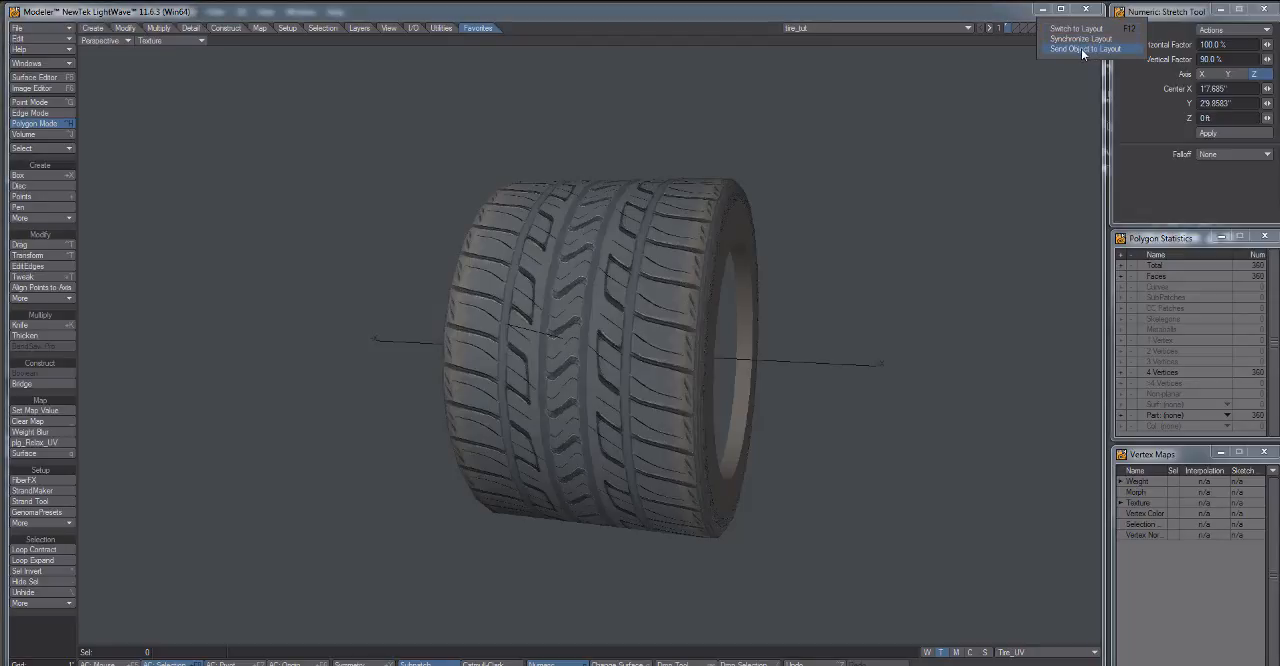
{"action": "left_click", "coordinate": [1081, 49]}
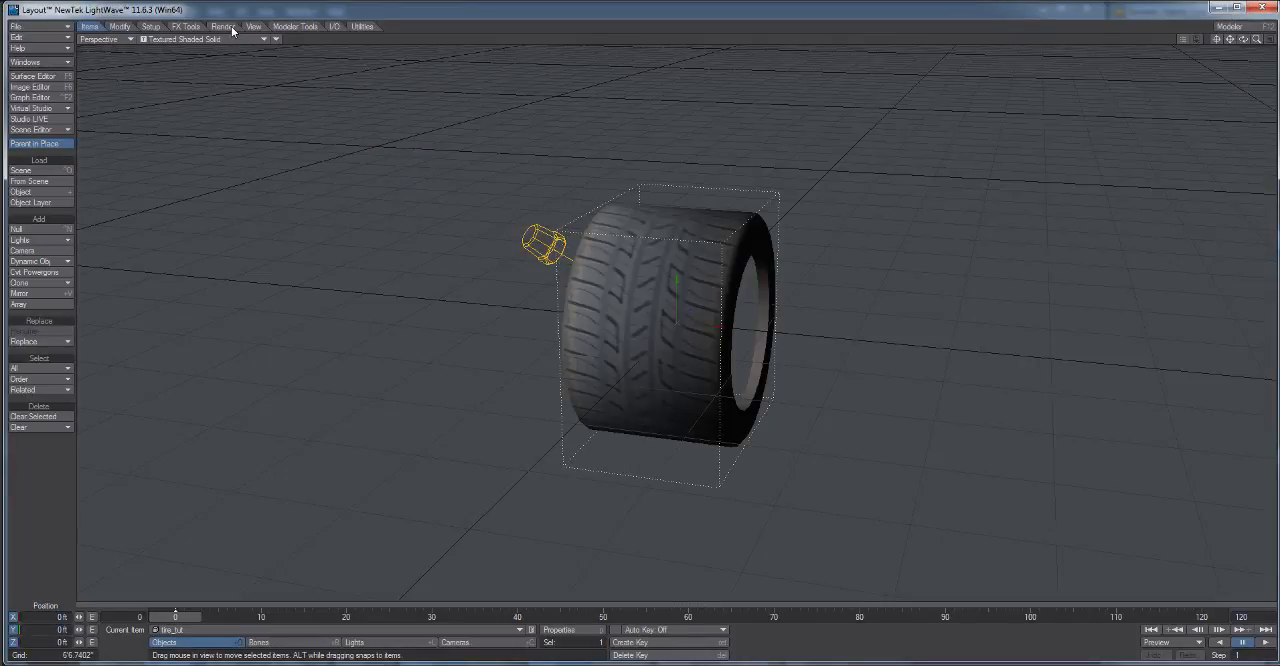
{"action": "left_click", "coordinate": [233, 38]}
{"action": "left_click", "coordinate": [230, 88]}
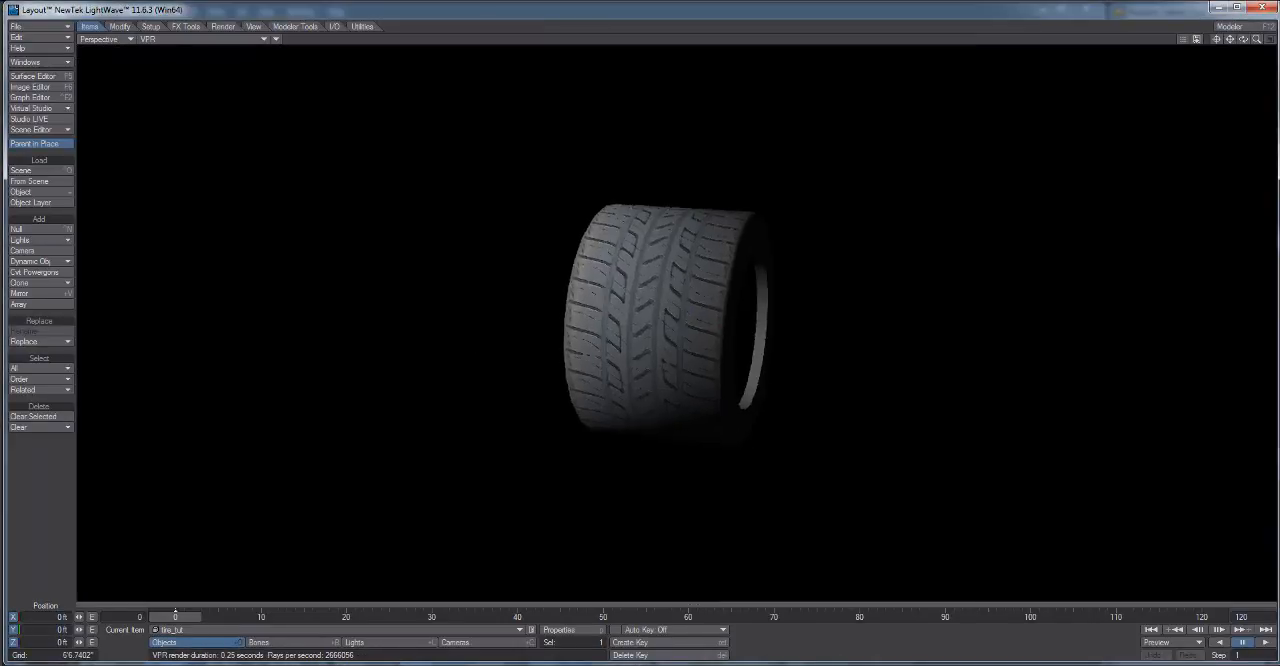
{"action": "mouse_move", "coordinate": [1243, 39]}
{"action": "left_mouse_down"}
{"action": "mouse_move", "coordinate": [1277, 41]}
{"action": "mouse_move", "coordinate": [1165, 54]}
{"action": "mouse_move", "coordinate": [1243, 51]}
{"action": "left_mouse_up"}
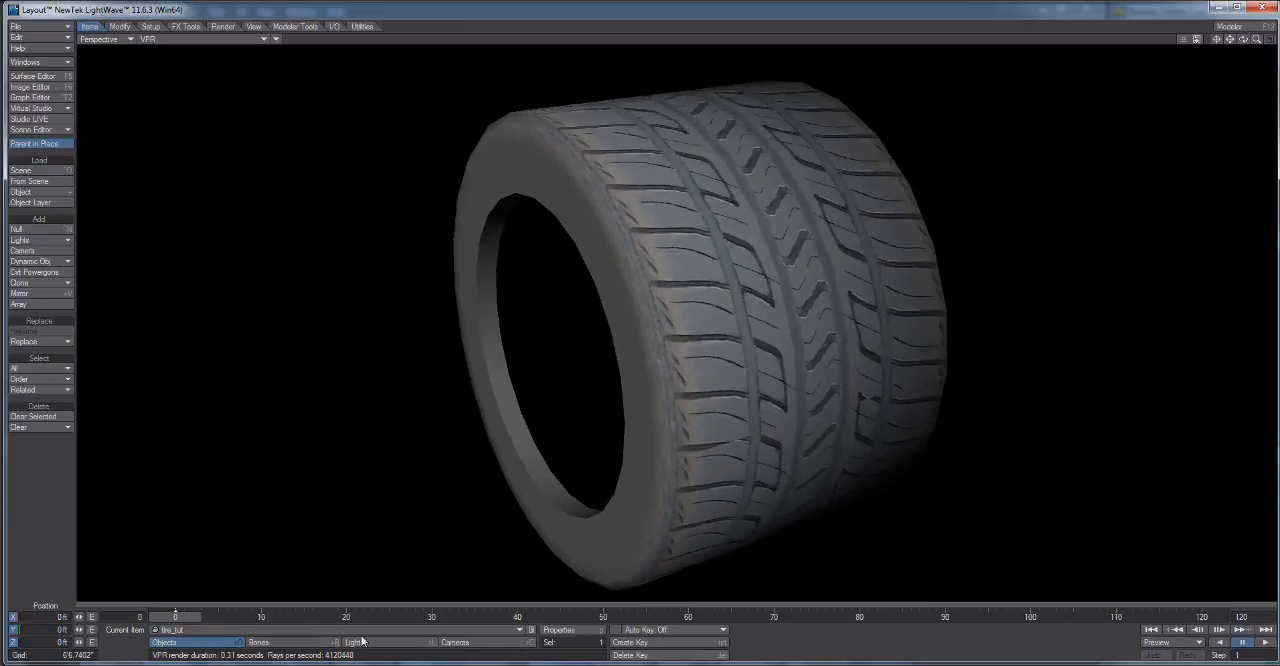
Rotate the light to about 140.20° heading and 87.60° pitch to examine the shading of the tread grooves.
{"action": "left_click", "coordinate": [370, 643]}
{"action": "key", "text": "y"}
{"action": "mouse_move", "coordinate": [624, 484]}
{"action": "left_mouse_down"}
{"action": "mouse_move", "coordinate": [492, 480]}
{"action": "mouse_move", "coordinate": [670, 438]}
{"action": "left_mouse_up"}
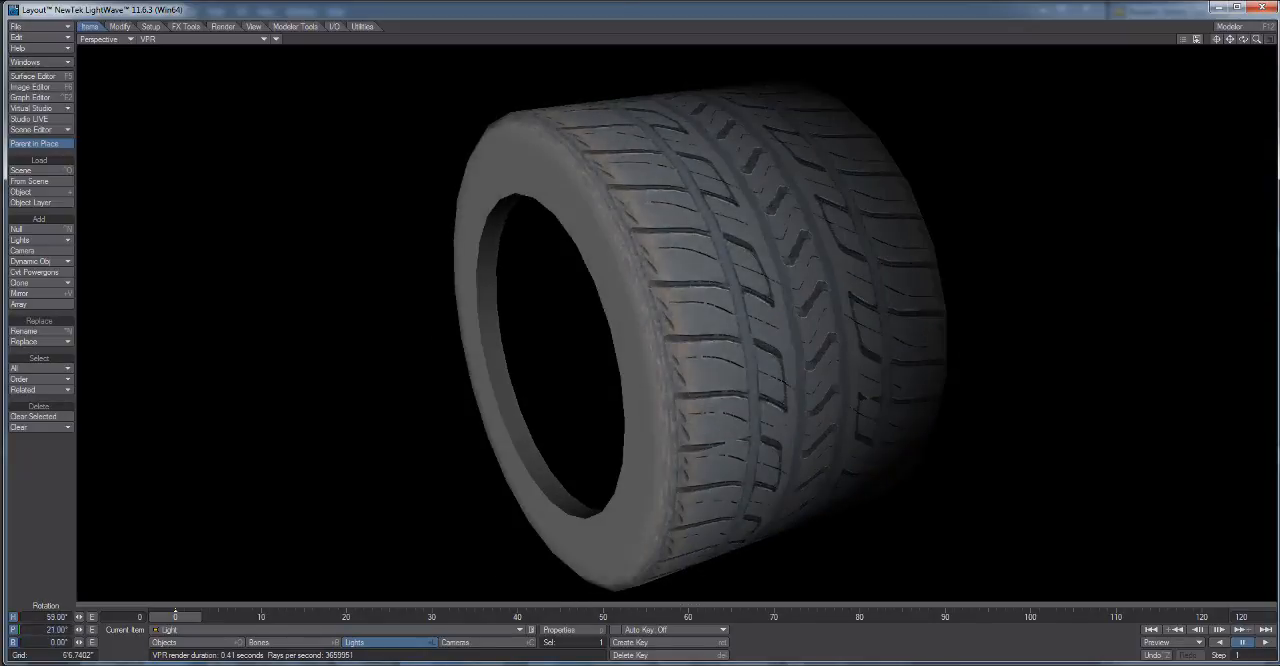
{"action": "left_click_drag", "start_coordinate": [1243, 39], "coordinate": [1160, 50]}
{"action": "left_click_drag", "start_coordinate": [560, 400], "coordinate": [671, 596]}
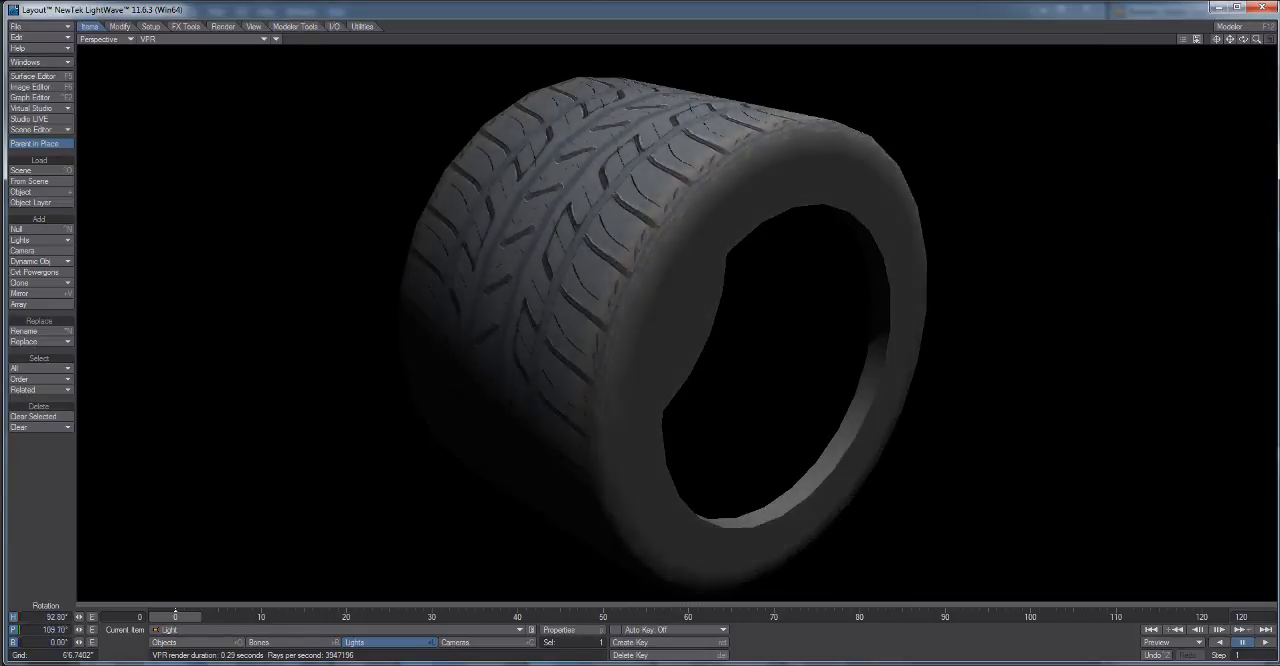
{"action": "left_click_drag", "start_coordinate": [600, 400], "coordinate": [800, 400]}
{"action": "left_click_drag", "start_coordinate": [800, 400], "coordinate": [884, 316]}
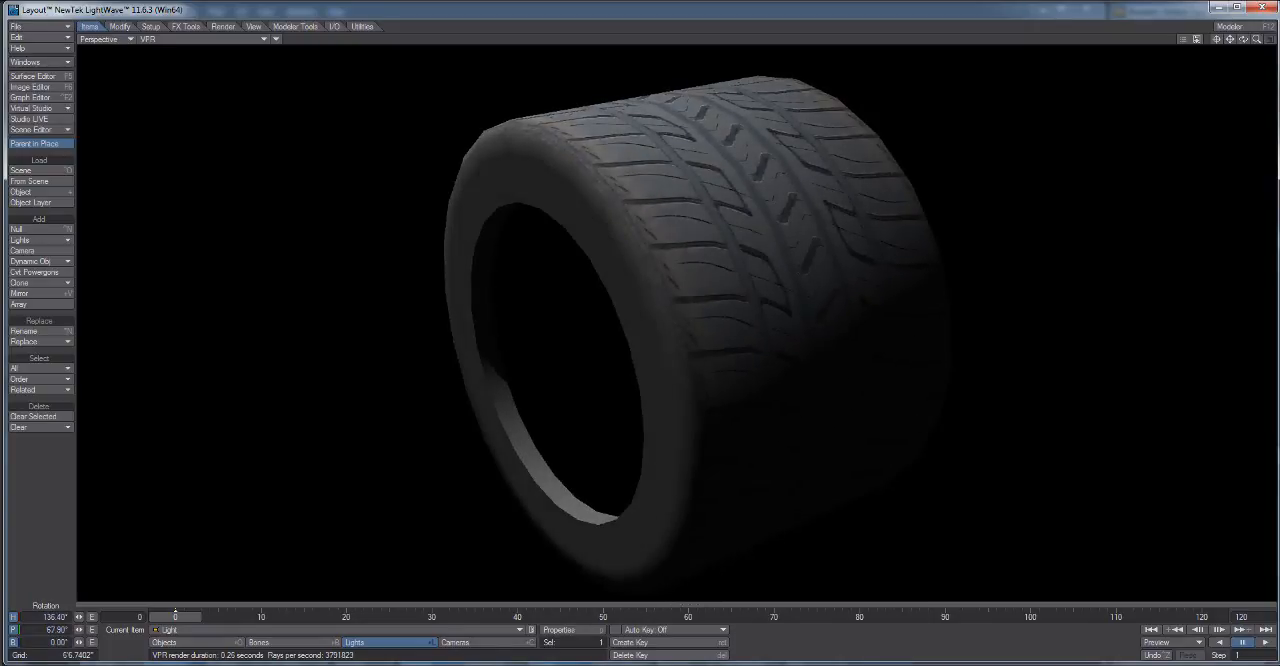
{"action": "left_click_drag", "start_coordinate": [700, 350], "coordinate": [598, 355]}
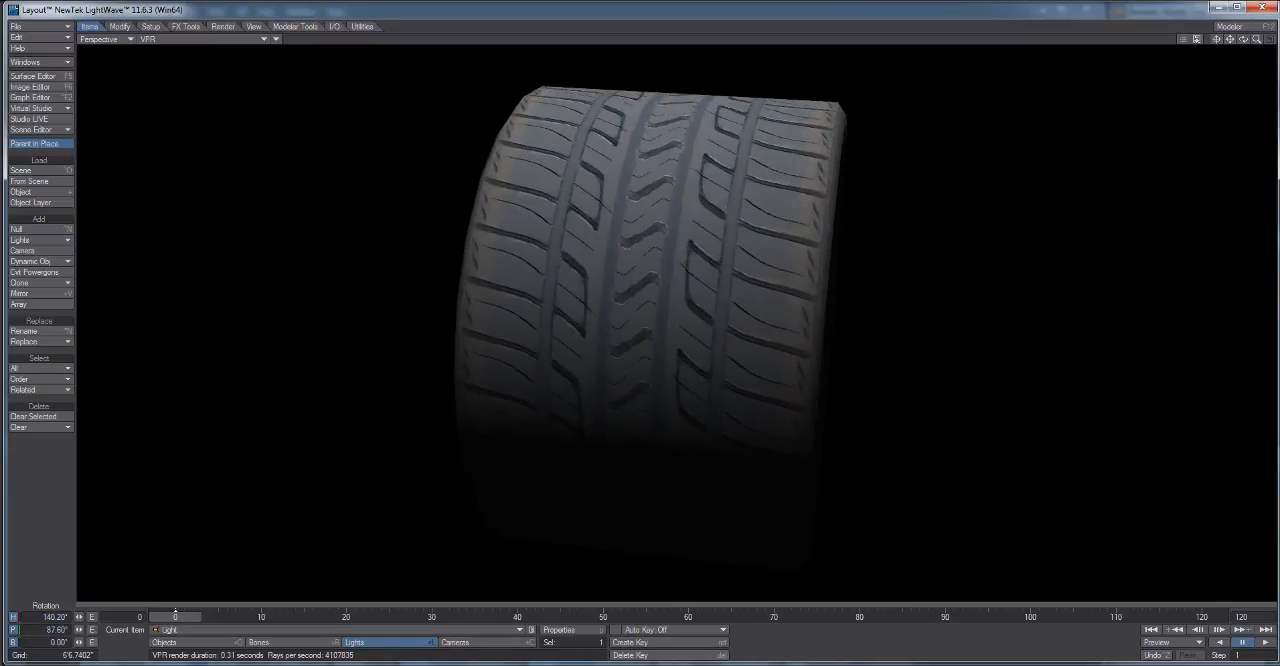
Examine the tread relief up close, return the viewport to Textured Shaded Solid and close Layout.
{"action": "scroll", "coordinate": [650, 330], "scroll_direction": "up", "scroll_amount": 5}
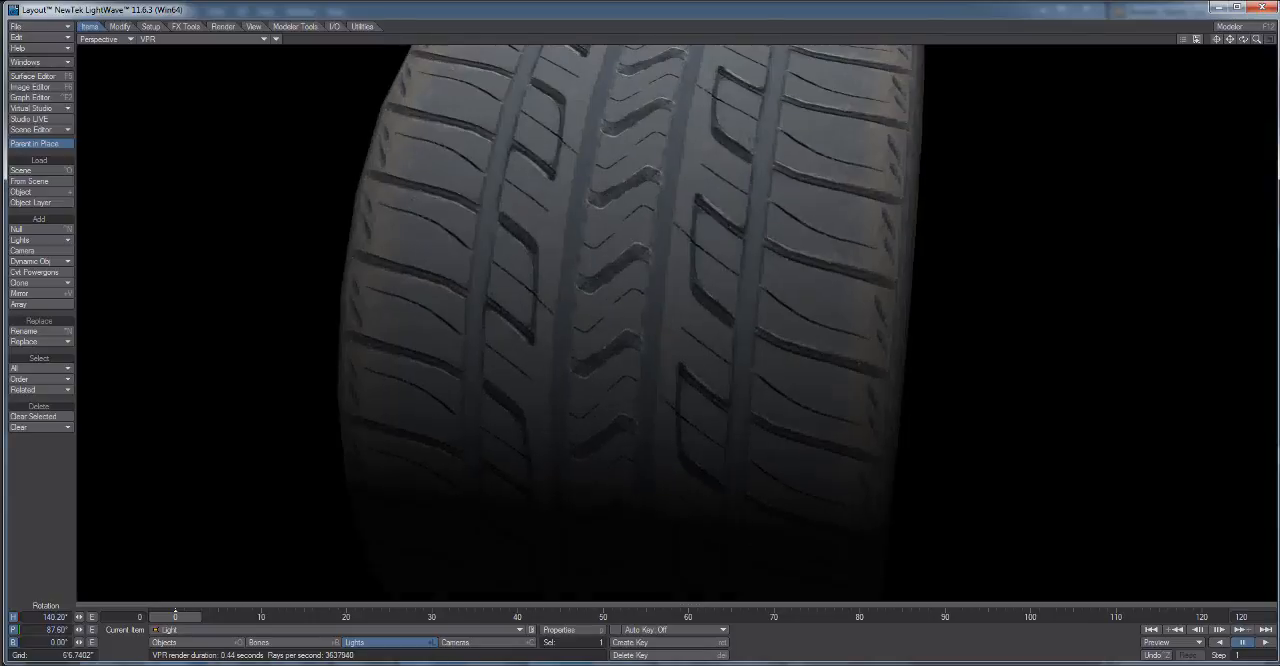
{"action": "left_click_drag", "start_coordinate": [650, 330], "coordinate": [558, 340]}
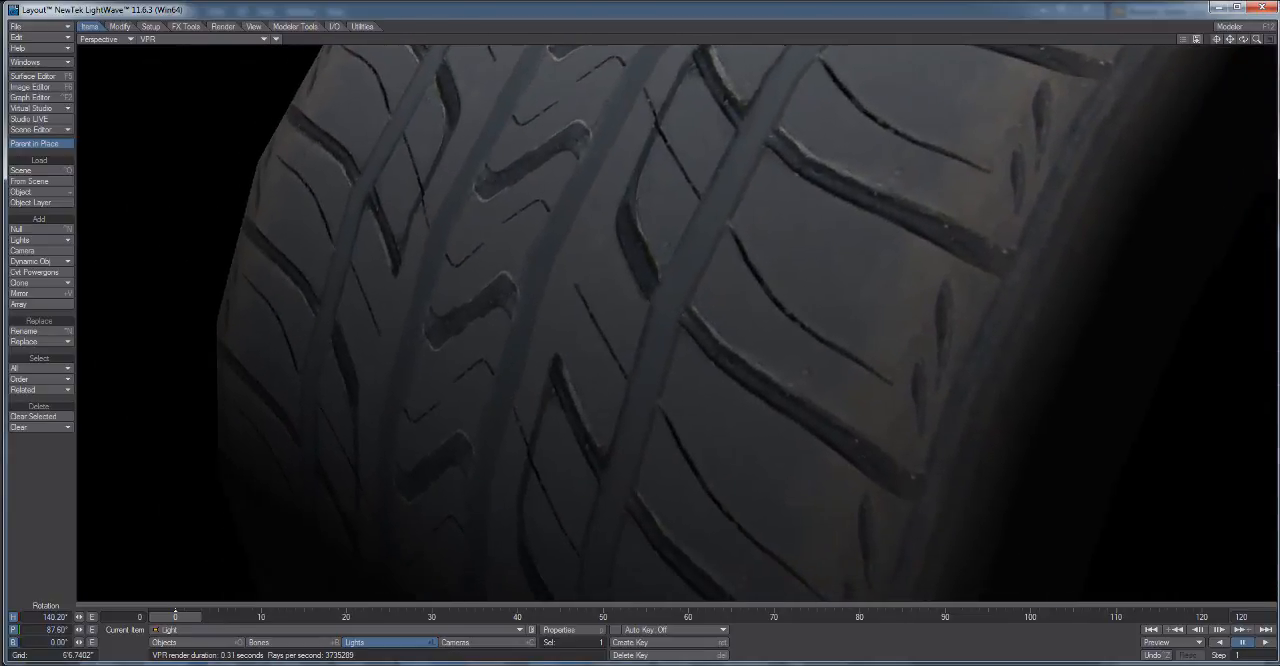
{"action": "left_click", "coordinate": [251, 38]}
{"action": "left_click", "coordinate": [229, 77]}
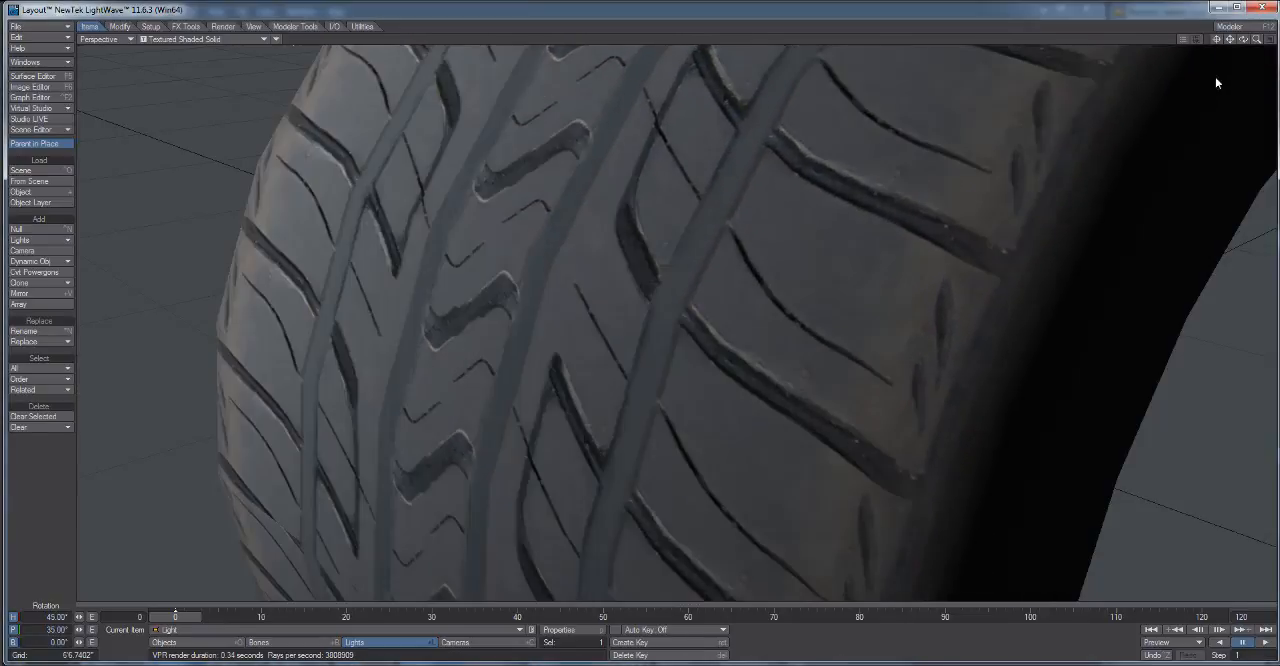
{"action": "left_click", "coordinate": [1258, 8]}
{"action": "left_click", "coordinate": [907, 301]}
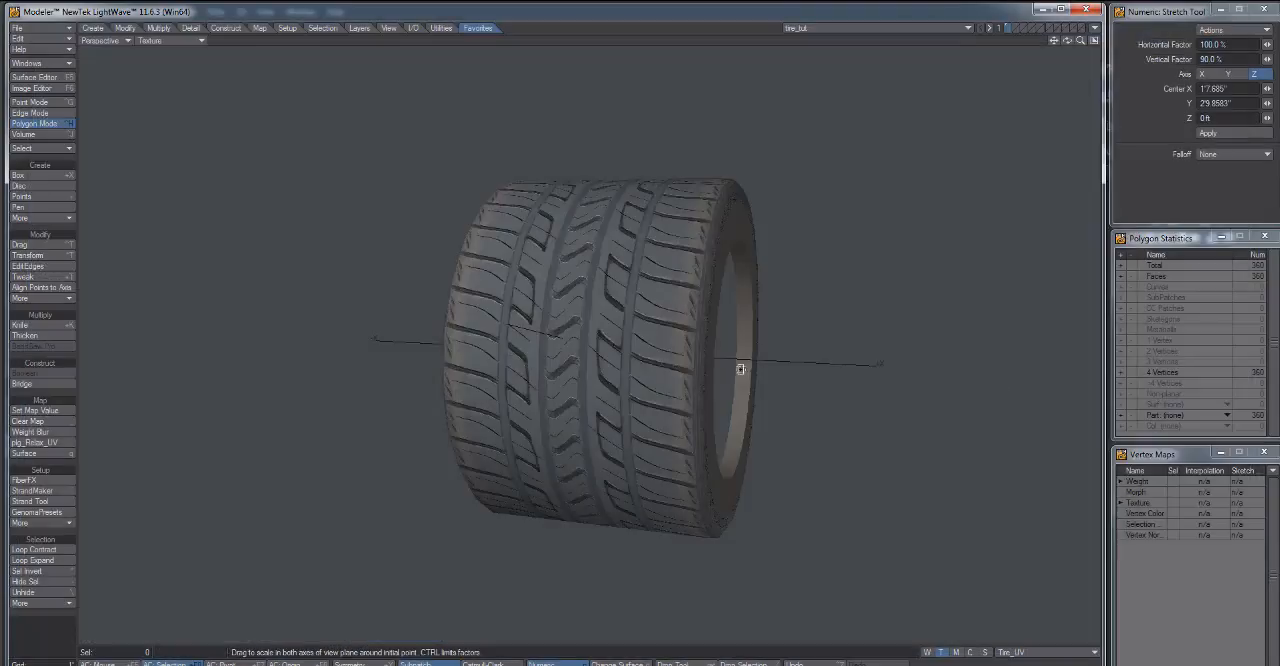
Switch to Photoshop and apply the NVIDIA normal map filter to the tread image with Average RGB as height source.
{"action": "left_click_drag", "start_coordinate": [723, 374], "coordinate": [560, 340]}
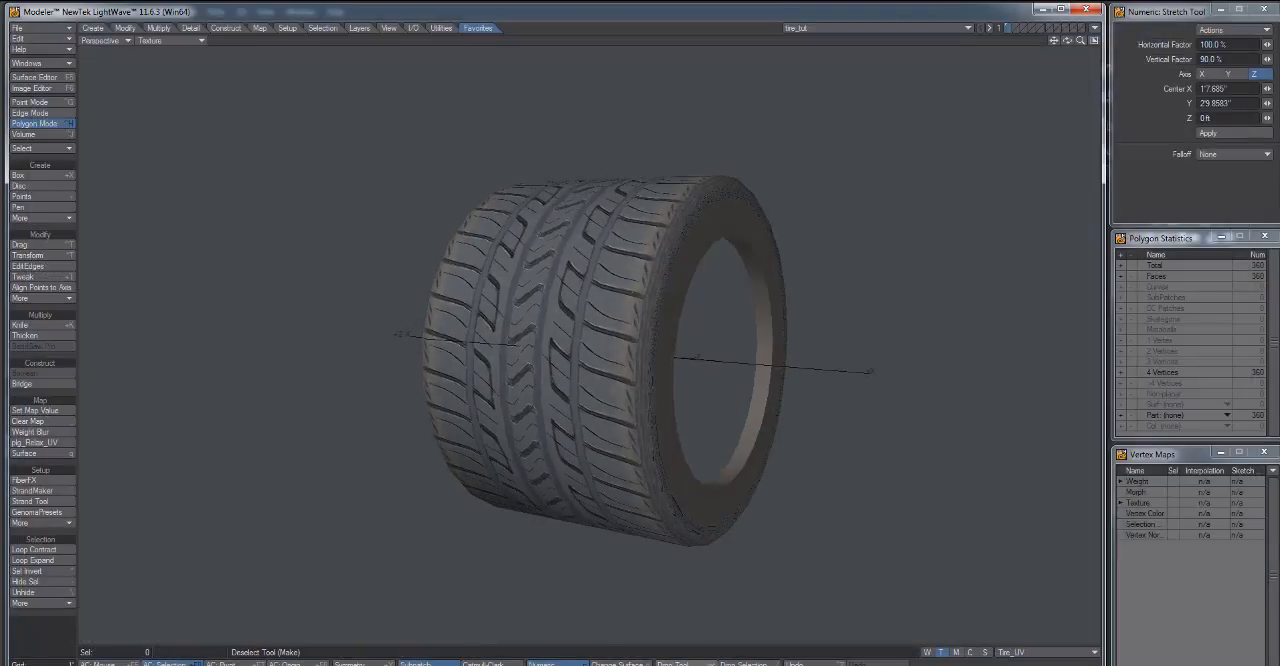
{"action": "key", "text": "alt+Tab"}
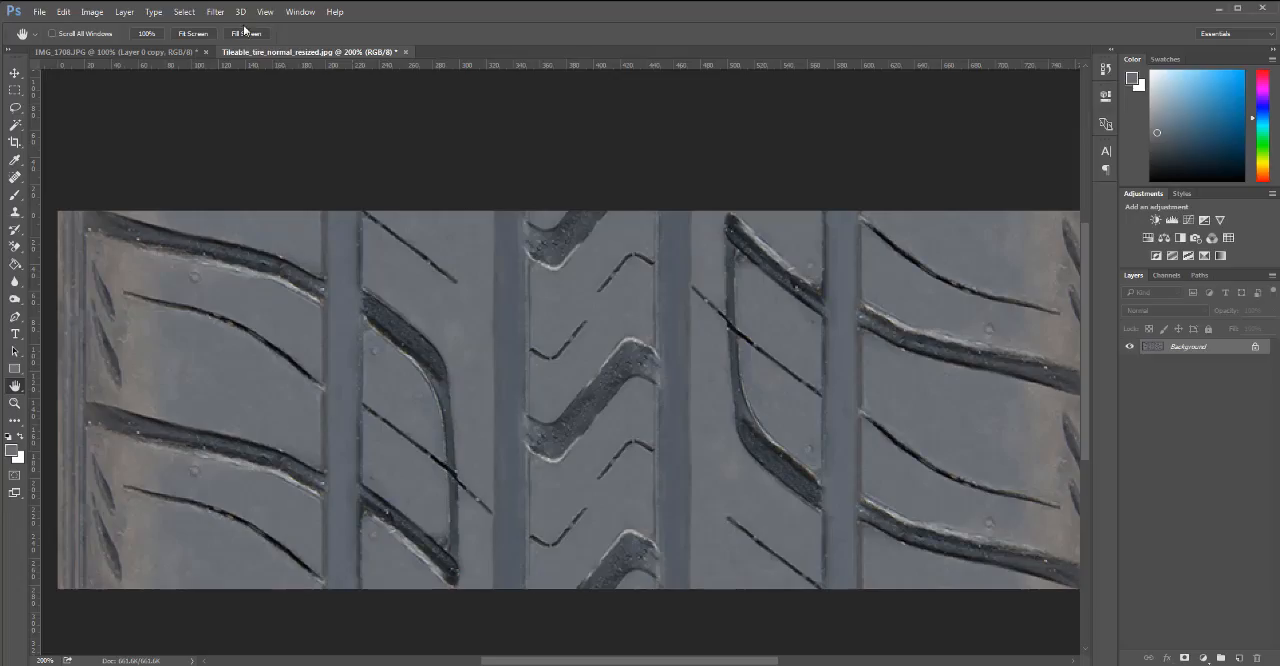
{"action": "left_click", "coordinate": [215, 12]}
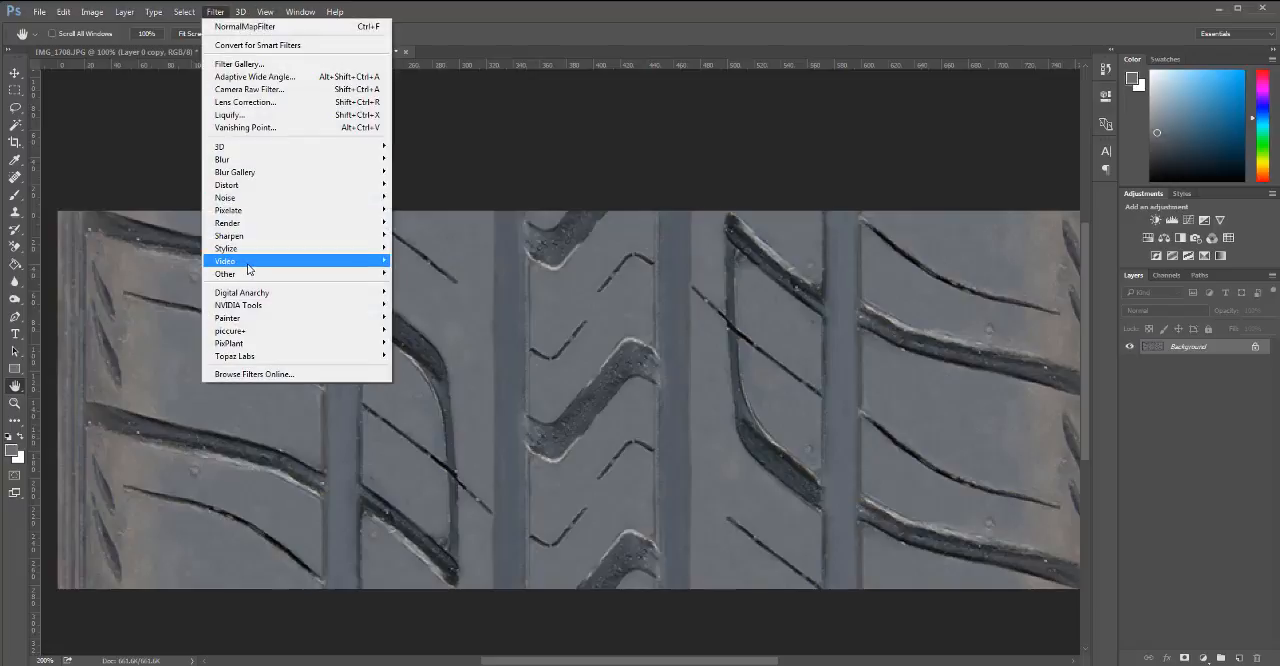
{"action": "mouse_move", "coordinate": [360, 305]}
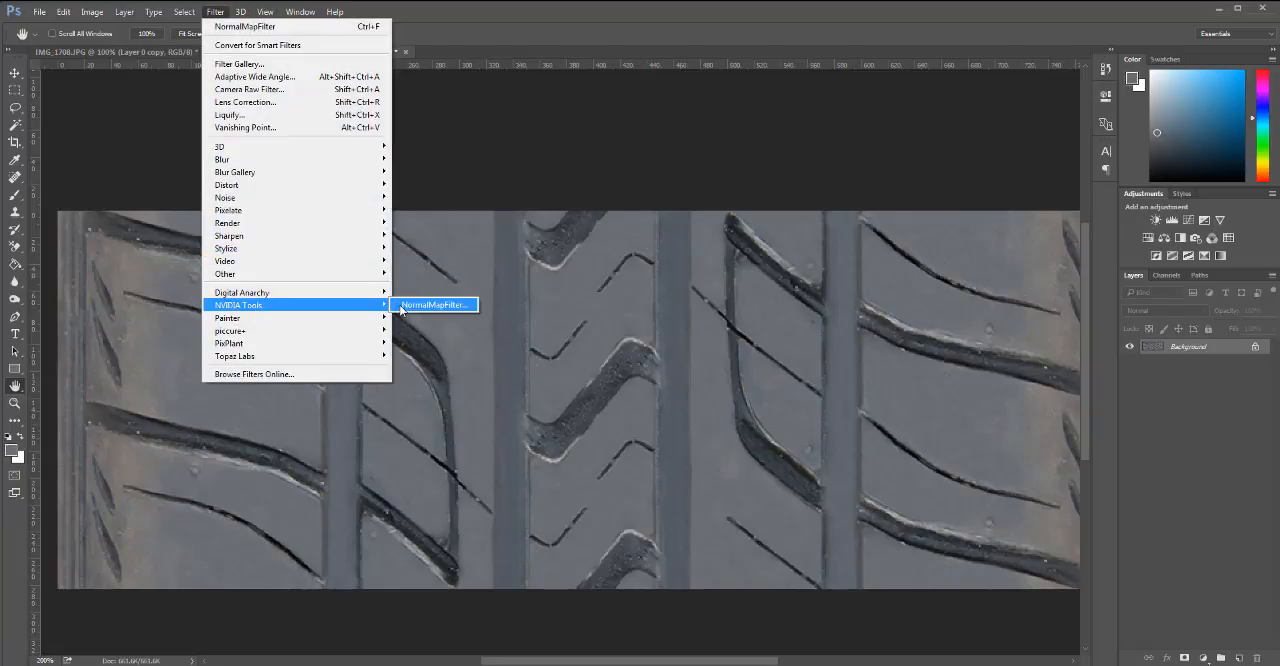
{"action": "left_click", "coordinate": [402, 306]}
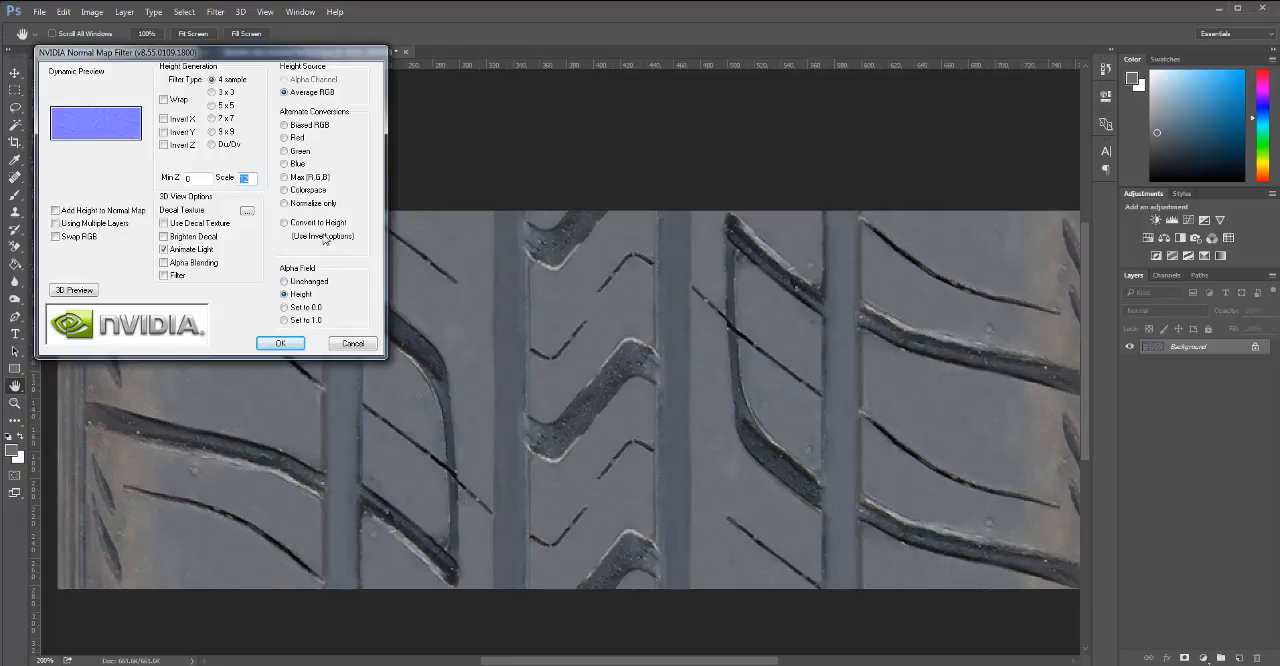
{"action": "left_click", "coordinate": [300, 223]}
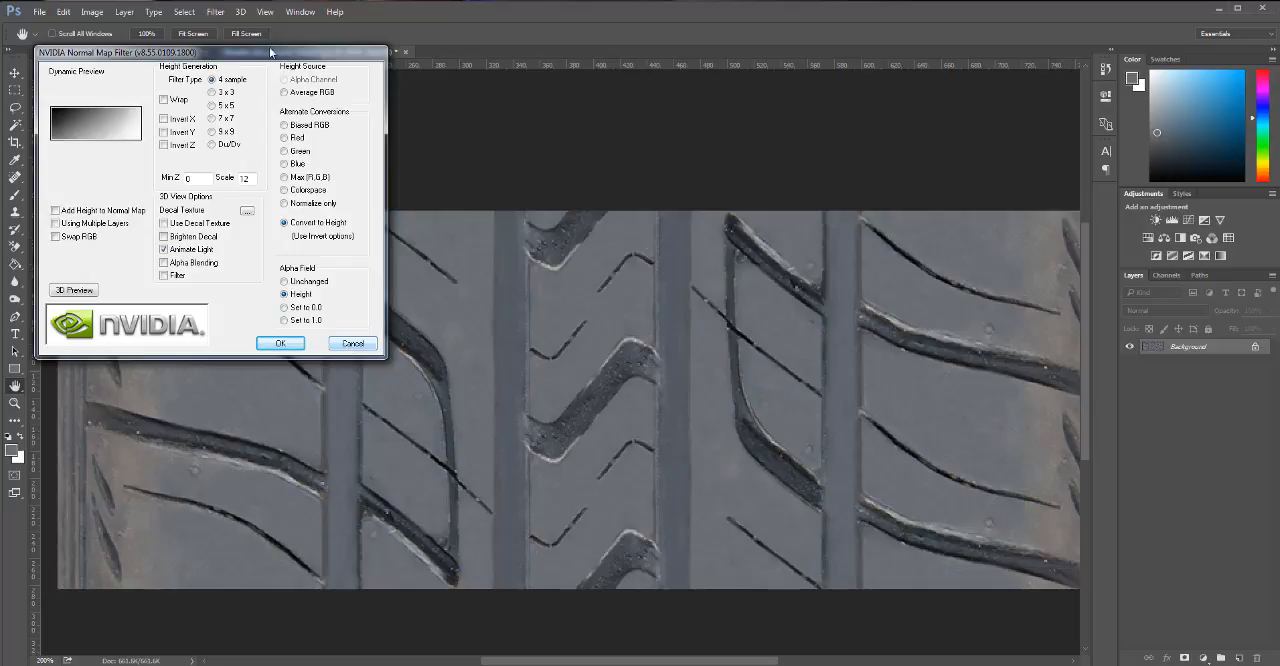
{"action": "left_click", "coordinate": [284, 92]}
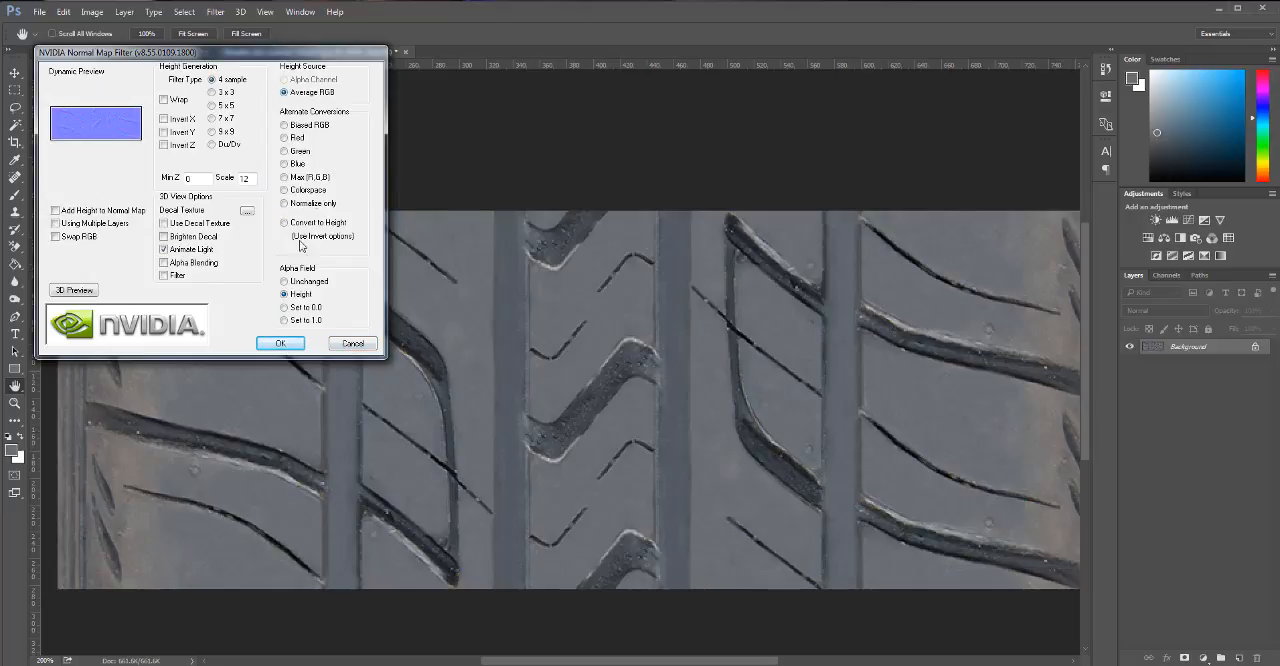
{"action": "left_click", "coordinate": [281, 344]}
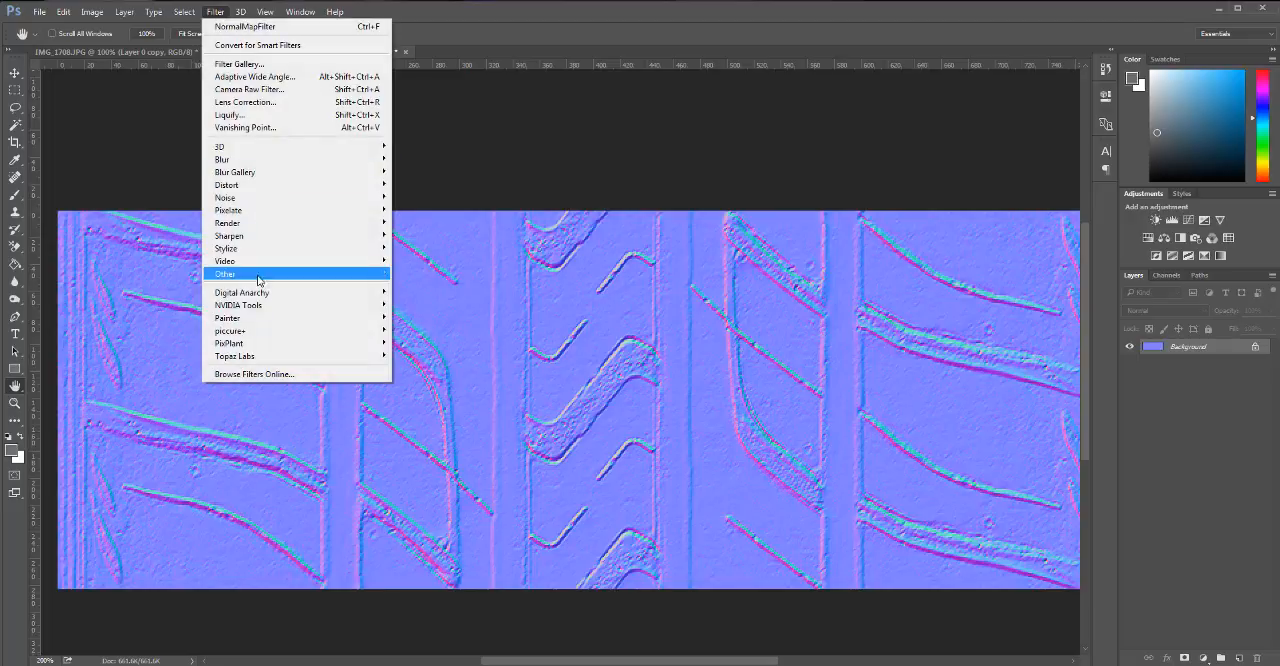
Convert the tread normal map to a grayscale height map with the NVIDIA filter's Convert to Height option.
{"action": "mouse_move", "coordinate": [256, 307]}
{"action": "left_click", "coordinate": [440, 305]}
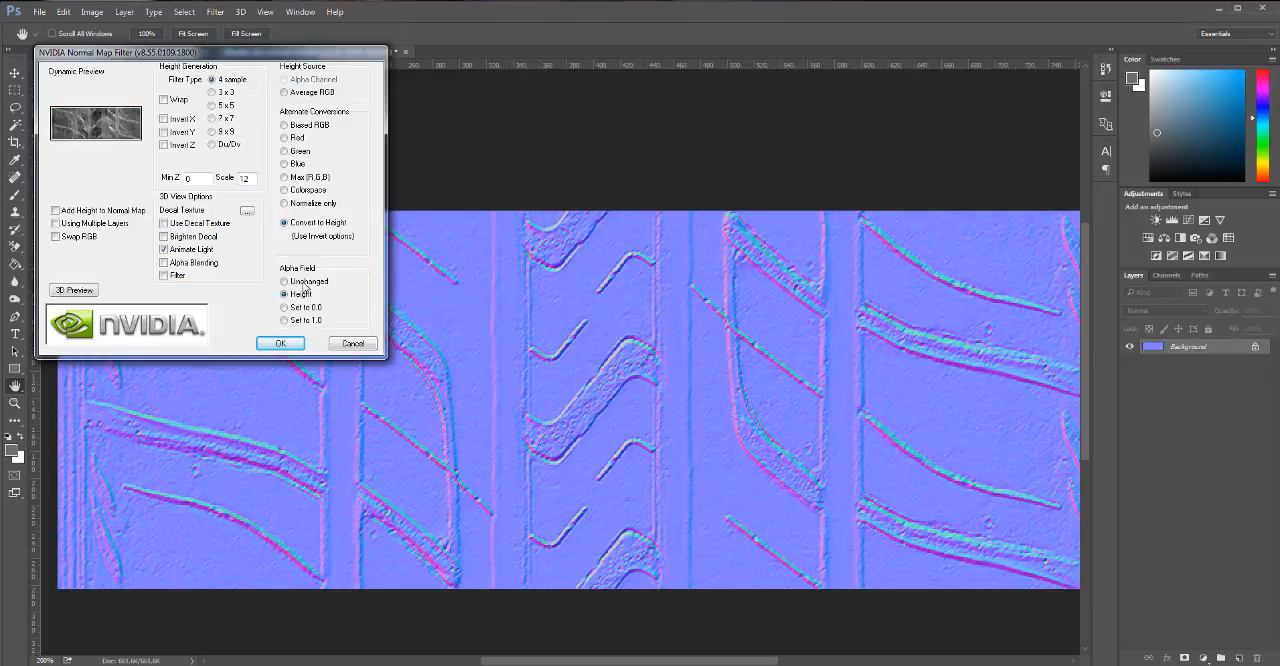
{"action": "left_click", "coordinate": [281, 344]}
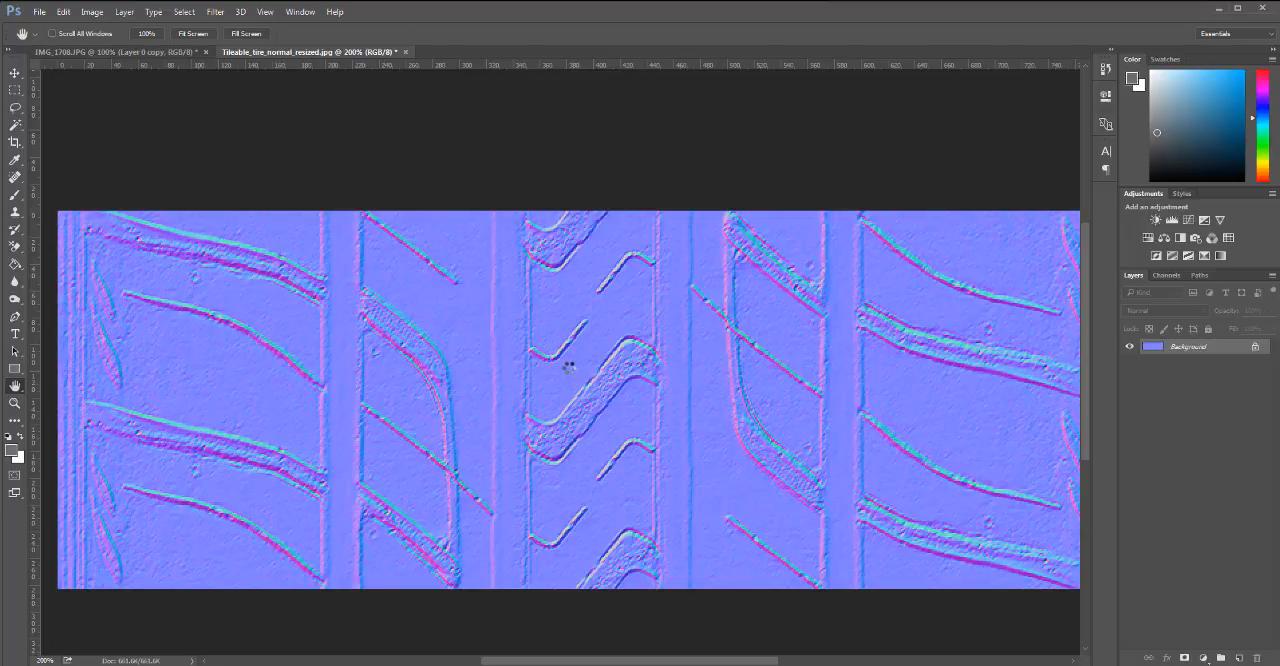
{"action": "key", "text": "ctrl+z"}
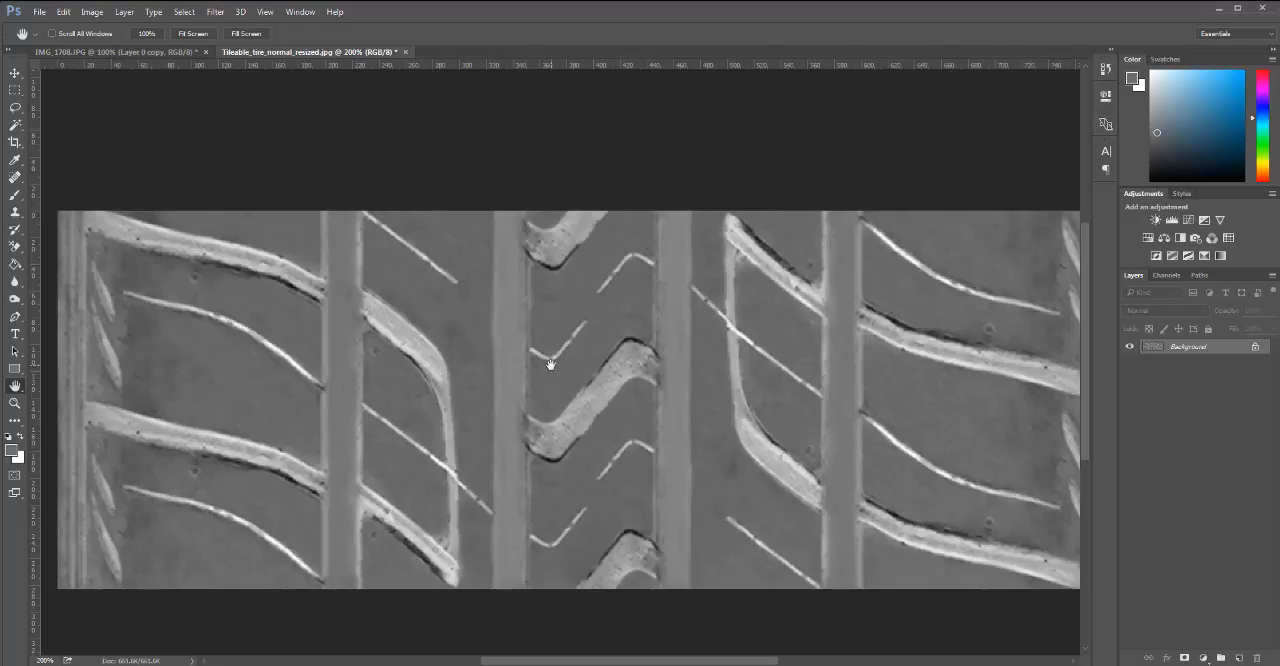
{"action": "mouse_move", "coordinate": [604, 383]}
{"action": "left_mouse_down"}
{"action": "mouse_move", "coordinate": [582, 383]}
{"action": "mouse_move", "coordinate": [603, 403]}
{"action": "left_mouse_up"}
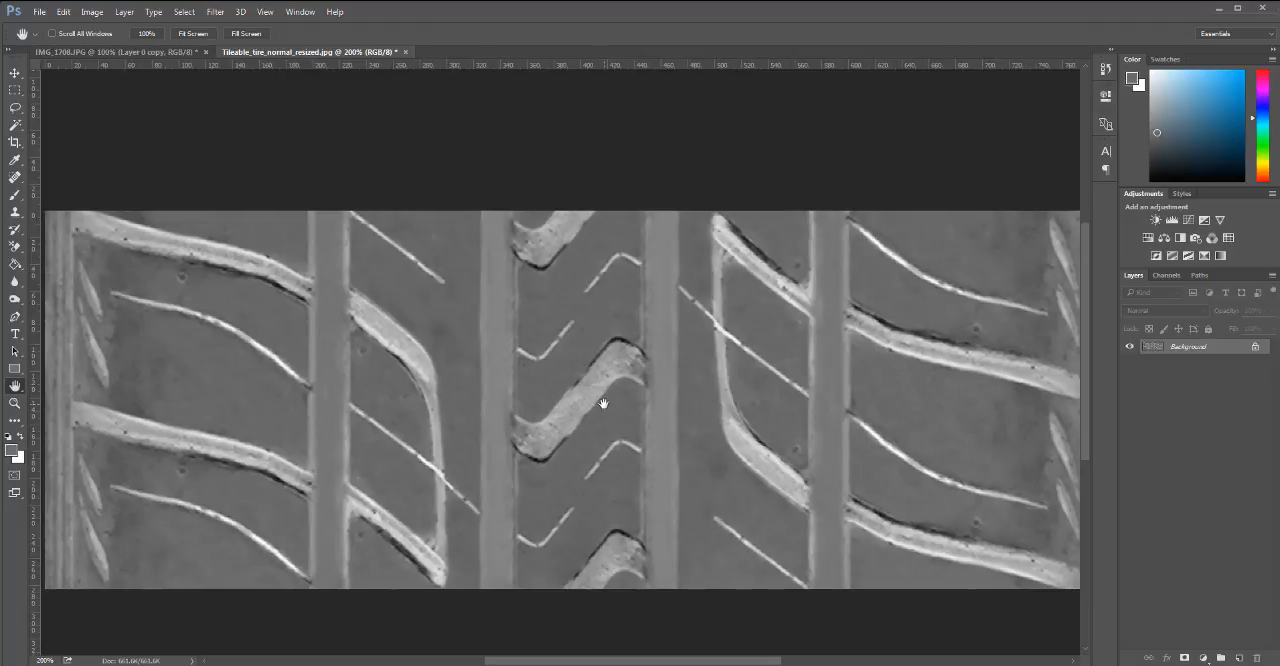
Save the height map to the Desktop as Tileable_tire_bump_resized.jpg at JPEG quality 12, Baseline Optimized.
{"action": "key", "text": "ctrl+shift+s"}
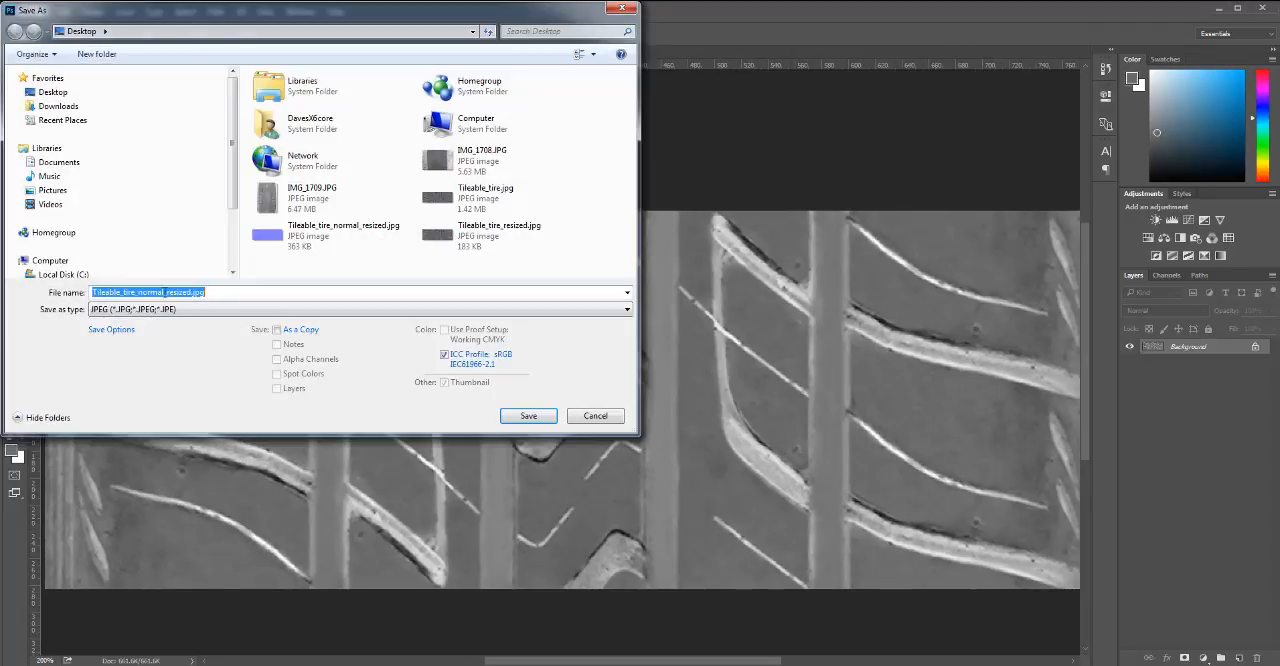
{"action": "left_click_drag", "start_coordinate": [164, 292], "coordinate": [138, 292]}
{"action": "type", "text": "bump"}
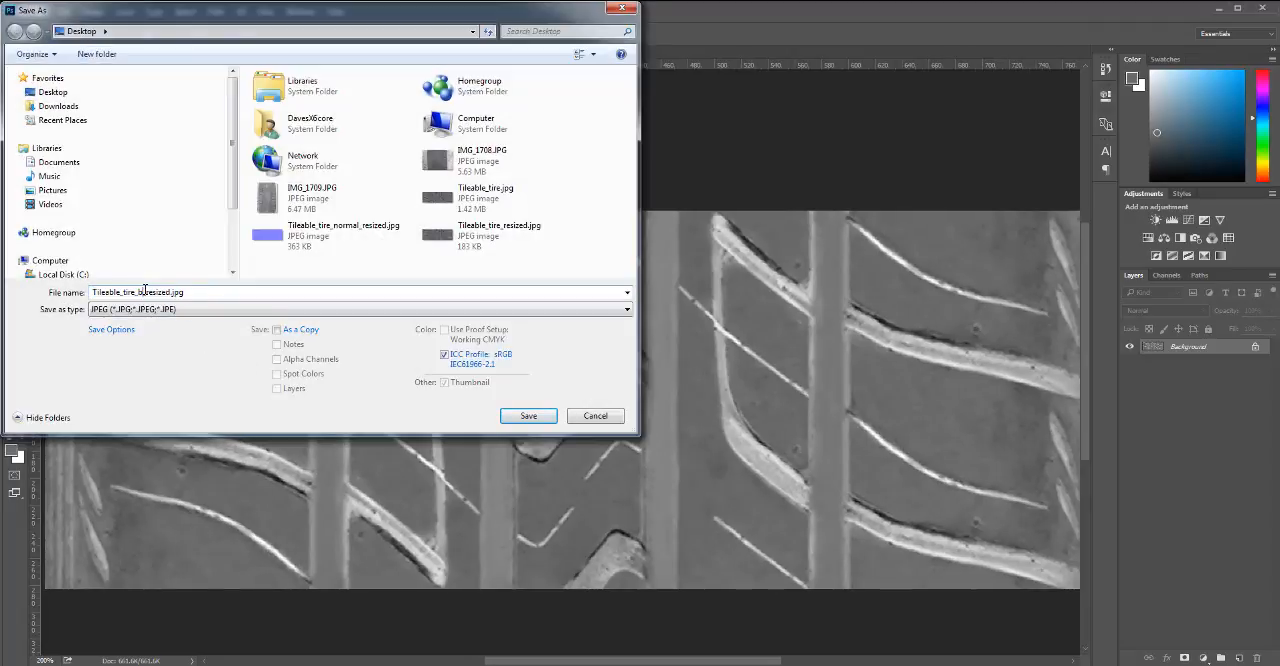
{"action": "left_click", "coordinate": [529, 415]}
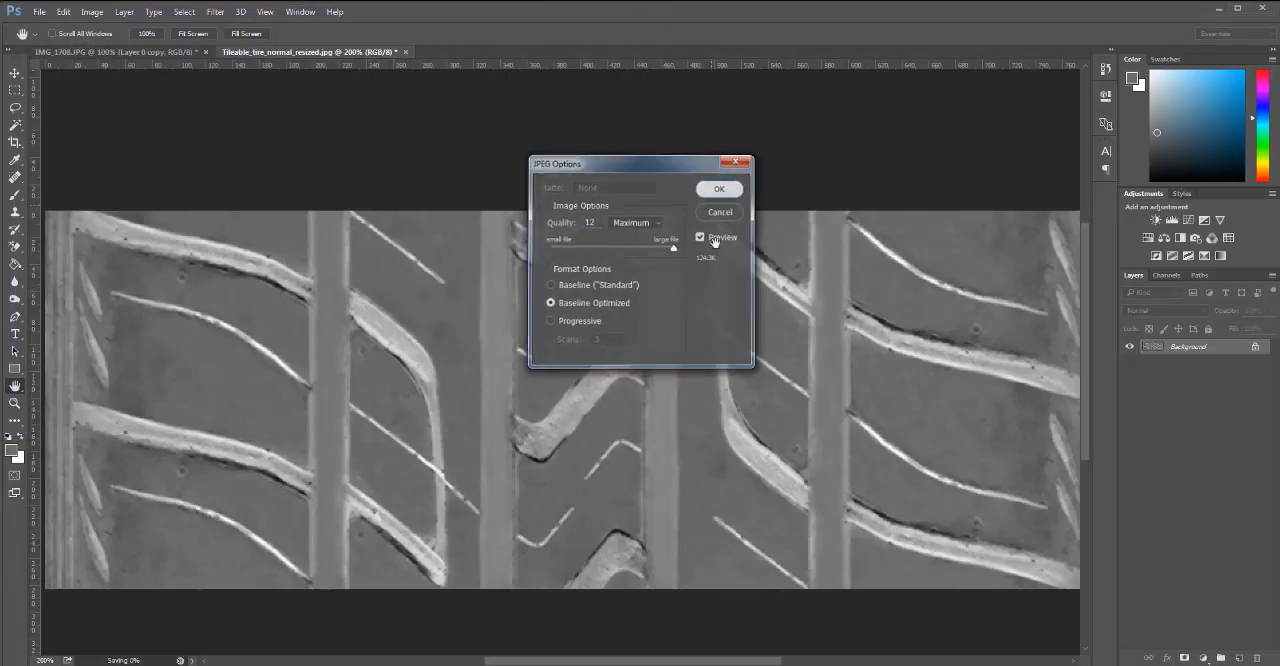
{"action": "key", "text": "Return"}
Switch to LightWave Modeler and give the tread surface a bump texture with UV projection on the Tire_UV map.
{"action": "key", "text": "alt+Tab"}
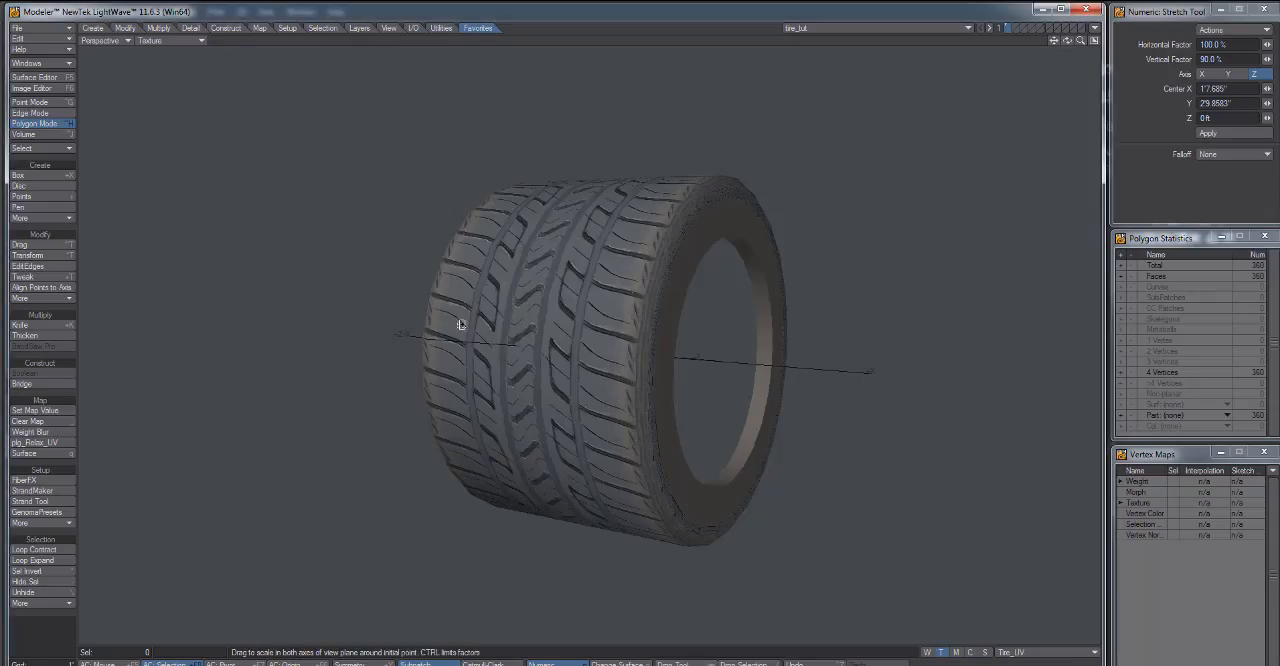
{"action": "left_click_drag", "start_coordinate": [623, 329], "coordinate": [671, 332]}
{"action": "left_click", "coordinate": [34, 77]}
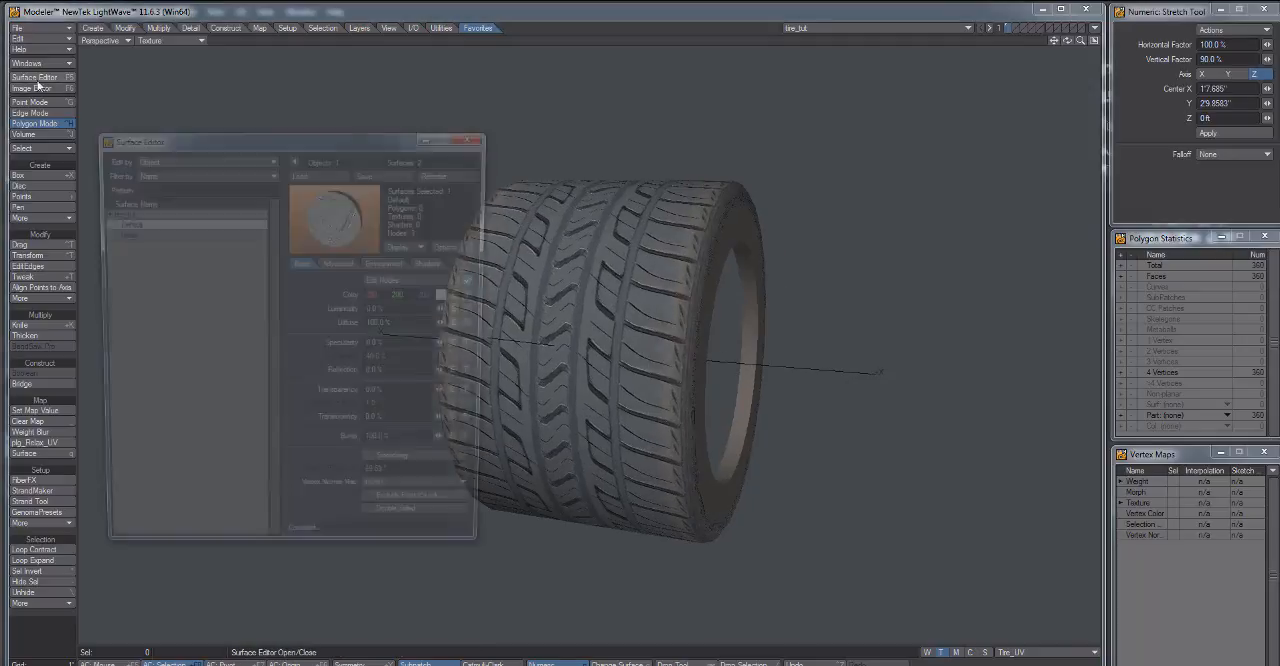
{"action": "left_click", "coordinate": [142, 234]}
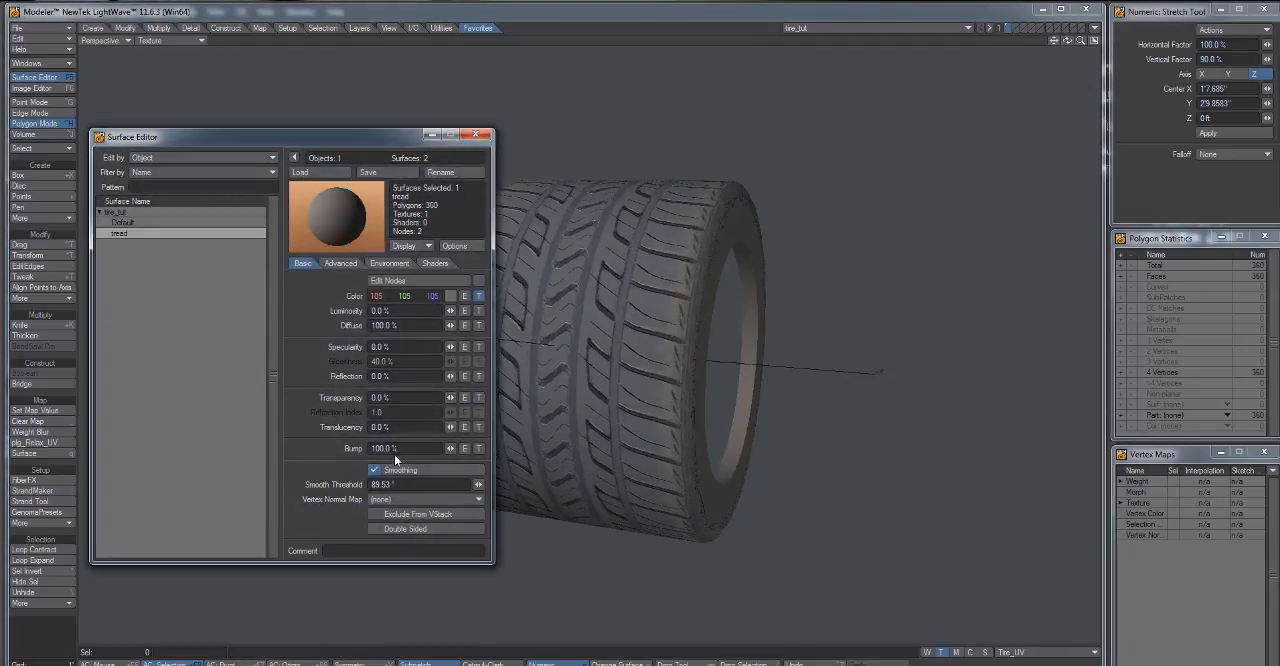
{"action": "left_click", "coordinate": [478, 449]}
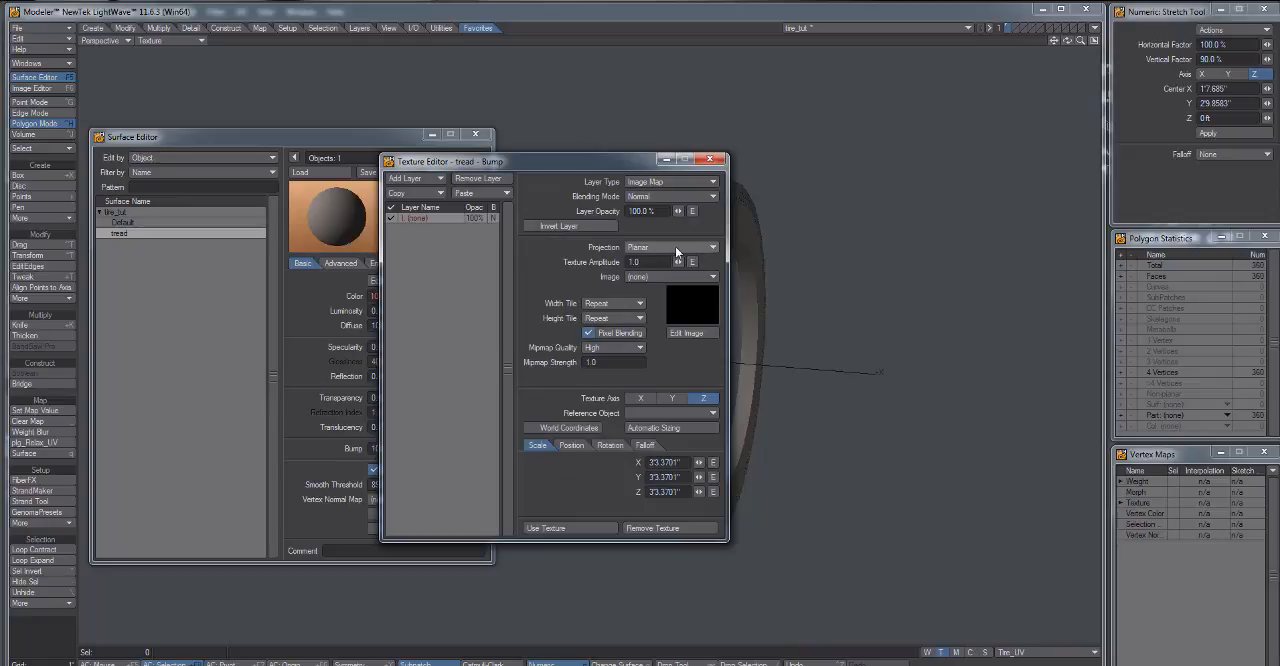
{"action": "left_click", "coordinate": [675, 246]}
{"action": "left_click", "coordinate": [676, 300]}
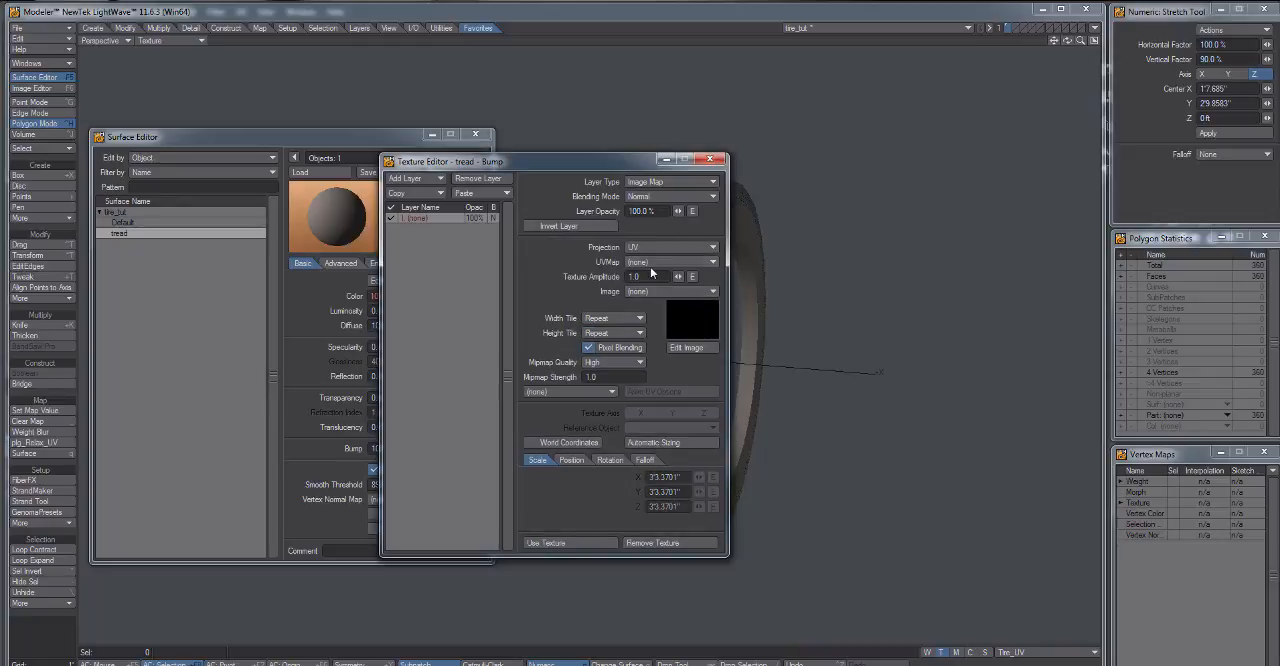
{"action": "left_click", "coordinate": [650, 264]}
{"action": "left_click", "coordinate": [650, 274]}
Load Tileable_tire_bump_resized.jpg as the tread's bump image, apply the texture and close the Surface Editor.
{"action": "left_click", "coordinate": [653, 292]}
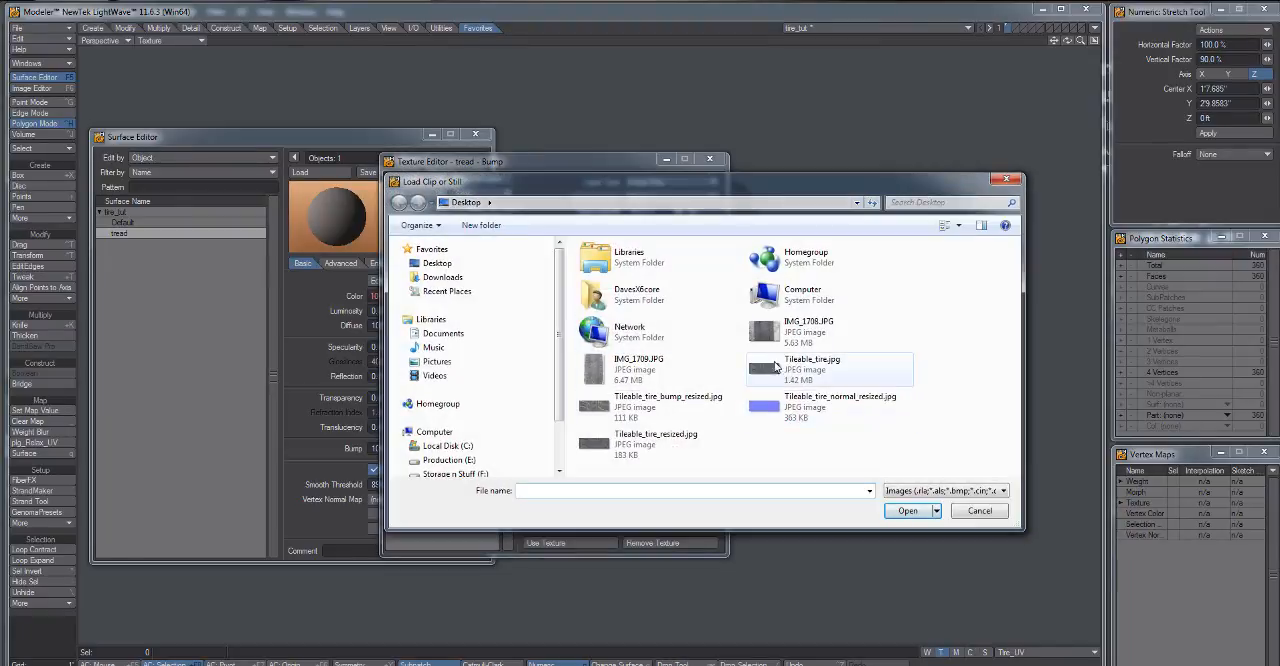
{"action": "double_click", "coordinate": [616, 408]}
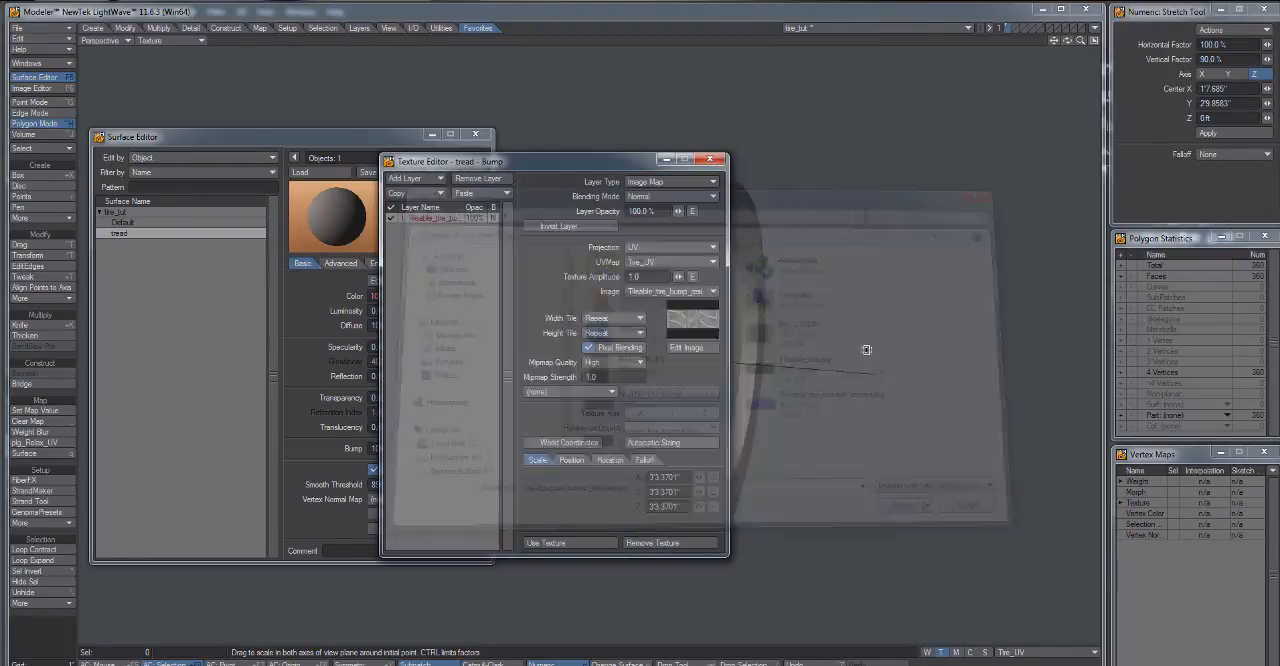
{"action": "left_click", "coordinate": [573, 542]}
{"action": "left_click_drag", "start_coordinate": [618, 290], "coordinate": [640, 322]}
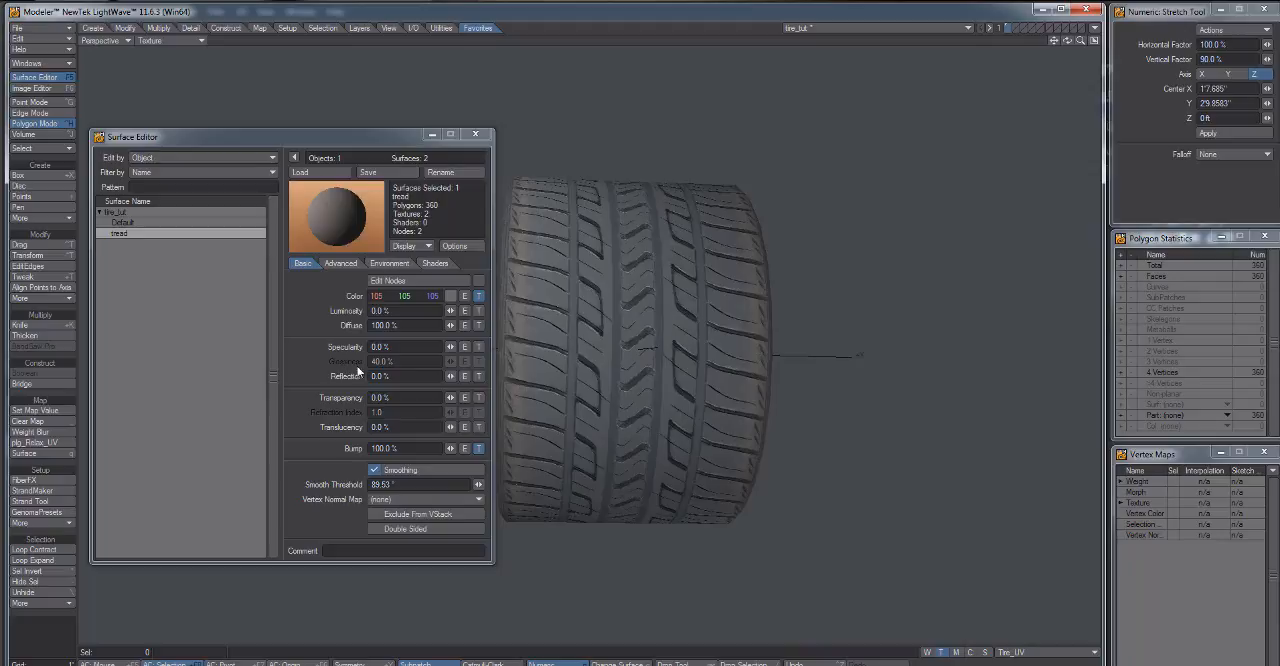
{"action": "left_click", "coordinate": [481, 137]}
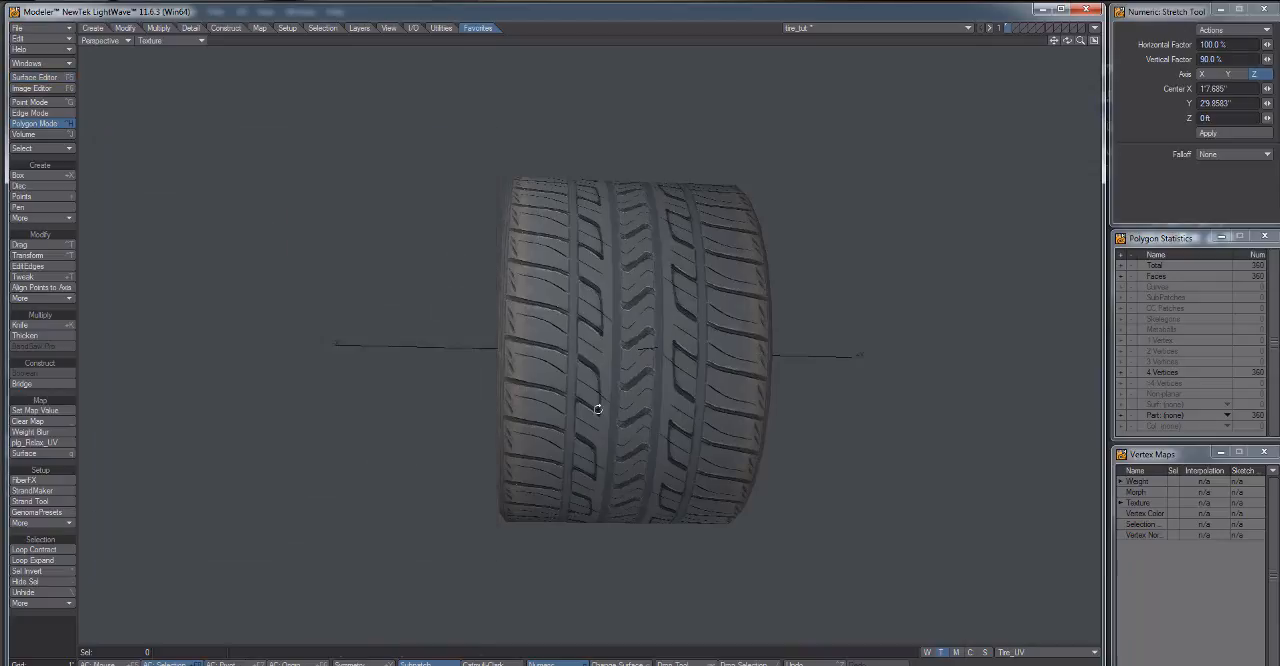
{"action": "left_click_drag", "start_coordinate": [597, 404], "coordinate": [625, 438]}
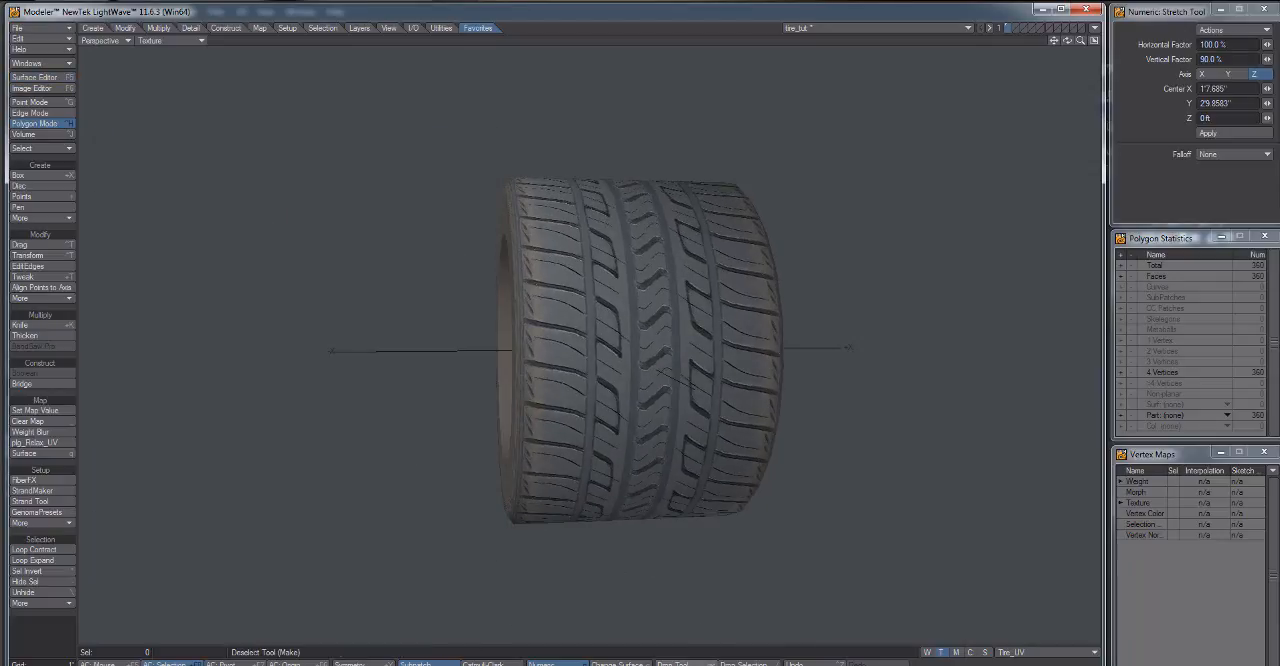
Switch to Photoshop, undo both normal map filter passes on the tread image and add a Curves adjustment layer.
{"action": "key", "text": "alt+Tab"}
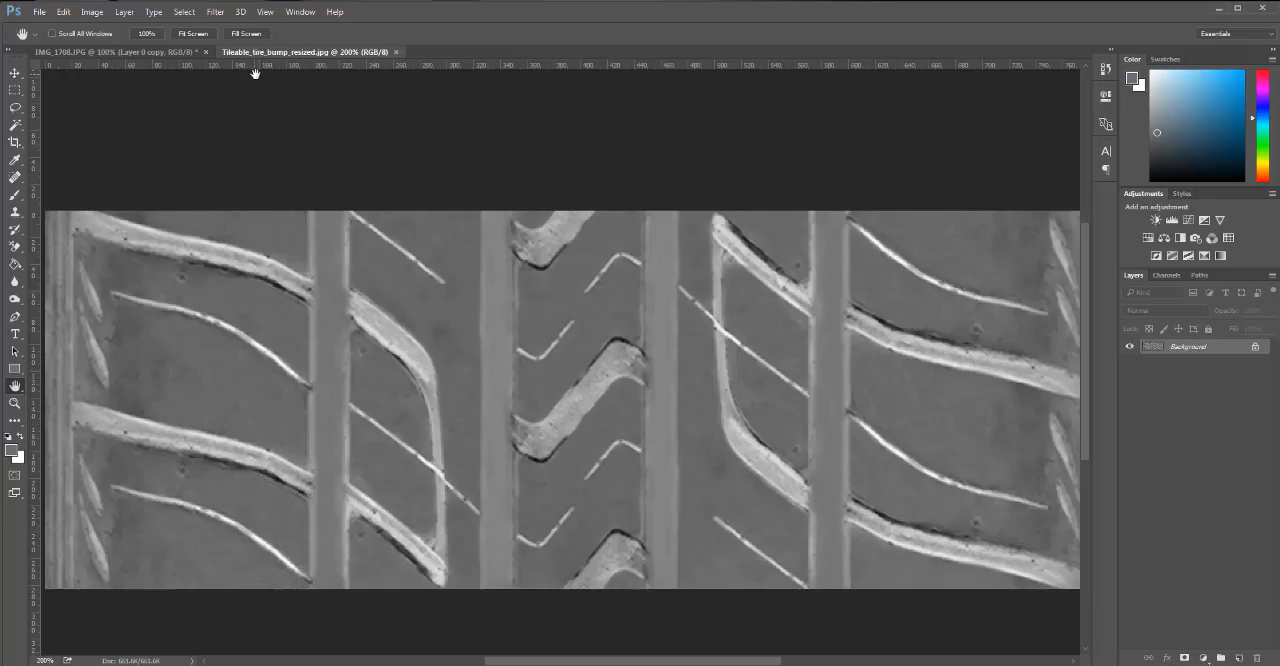
{"action": "key", "text": "ctrl+alt+z"}
{"action": "key", "text": "ctrl+alt+z"}
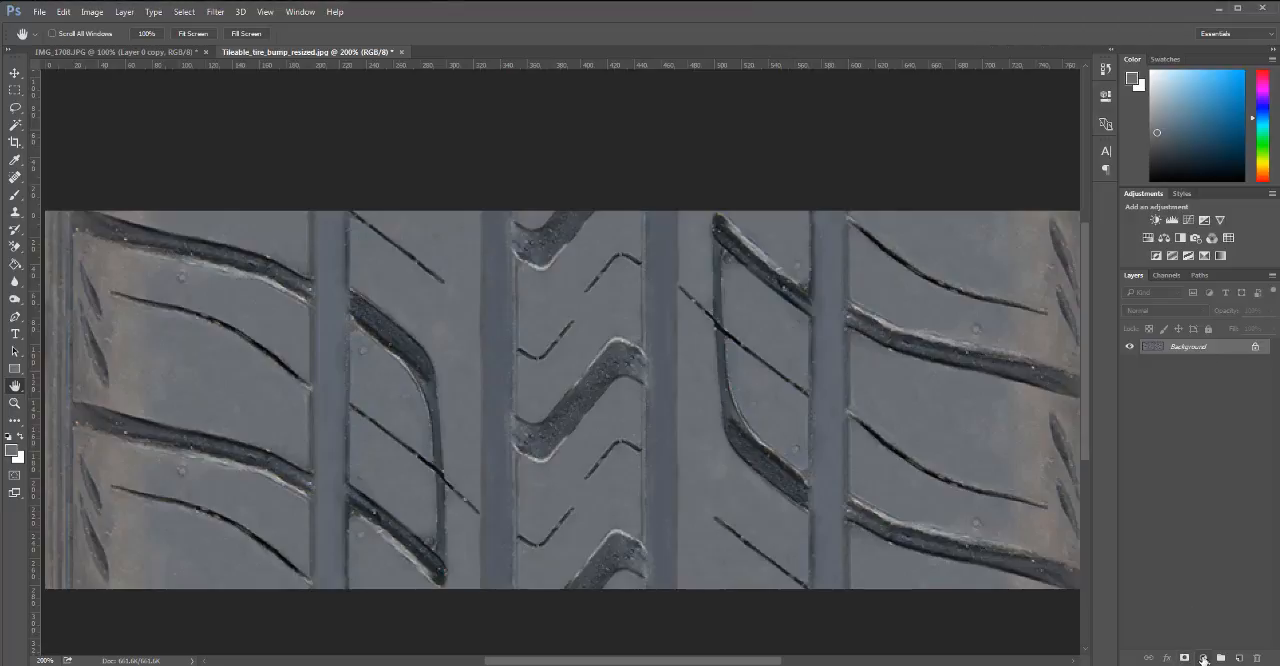
{"action": "left_click", "coordinate": [1203, 658]}
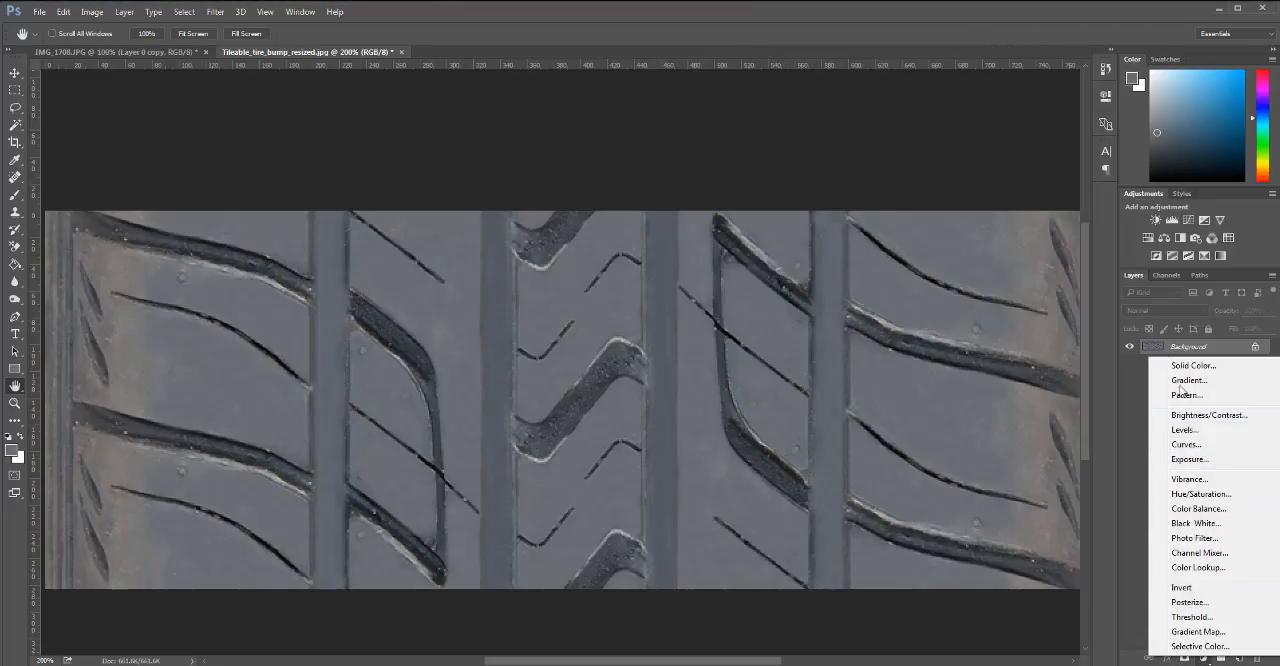
{"action": "left_click", "coordinate": [1205, 446]}
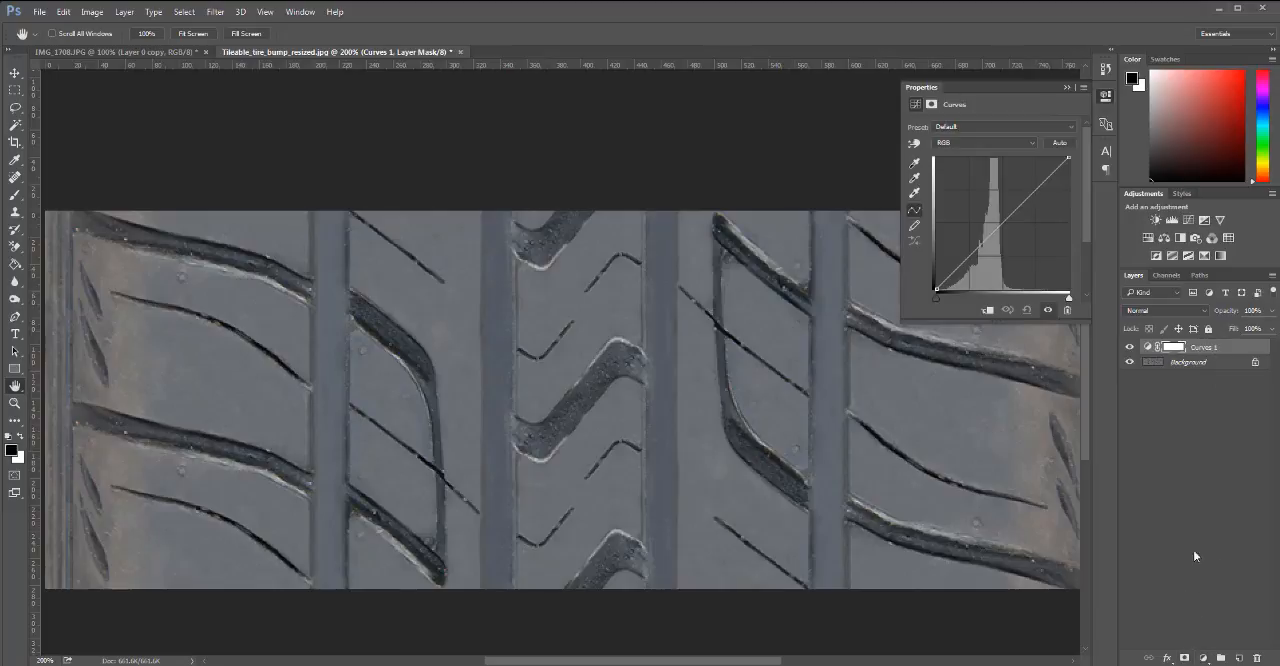
Darken the tread image by pulling the RGB curve down, then merge the adjustment into the Background and save.
{"action": "left_click_drag", "start_coordinate": [1009, 221], "coordinate": [1014, 227]}
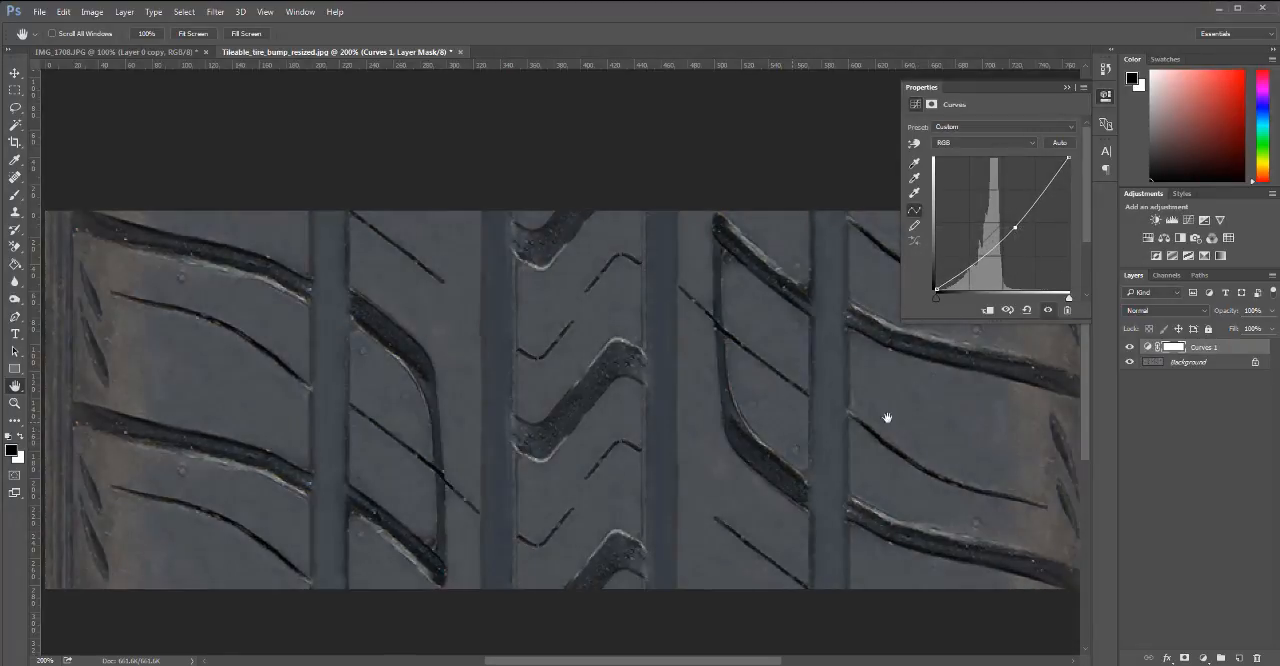
{"action": "left_click_drag", "start_coordinate": [1015, 229], "coordinate": [1016, 227]}
{"action": "left_click", "coordinate": [1067, 88]}
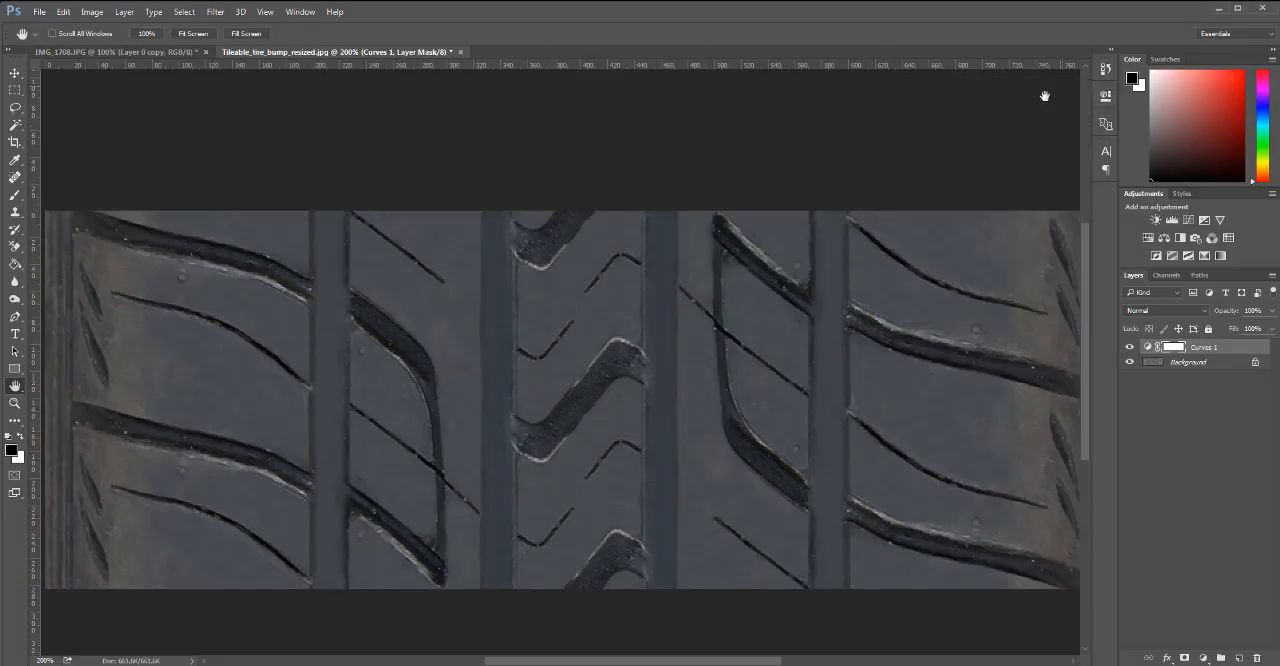
{"action": "key", "text": "ctrl+e"}
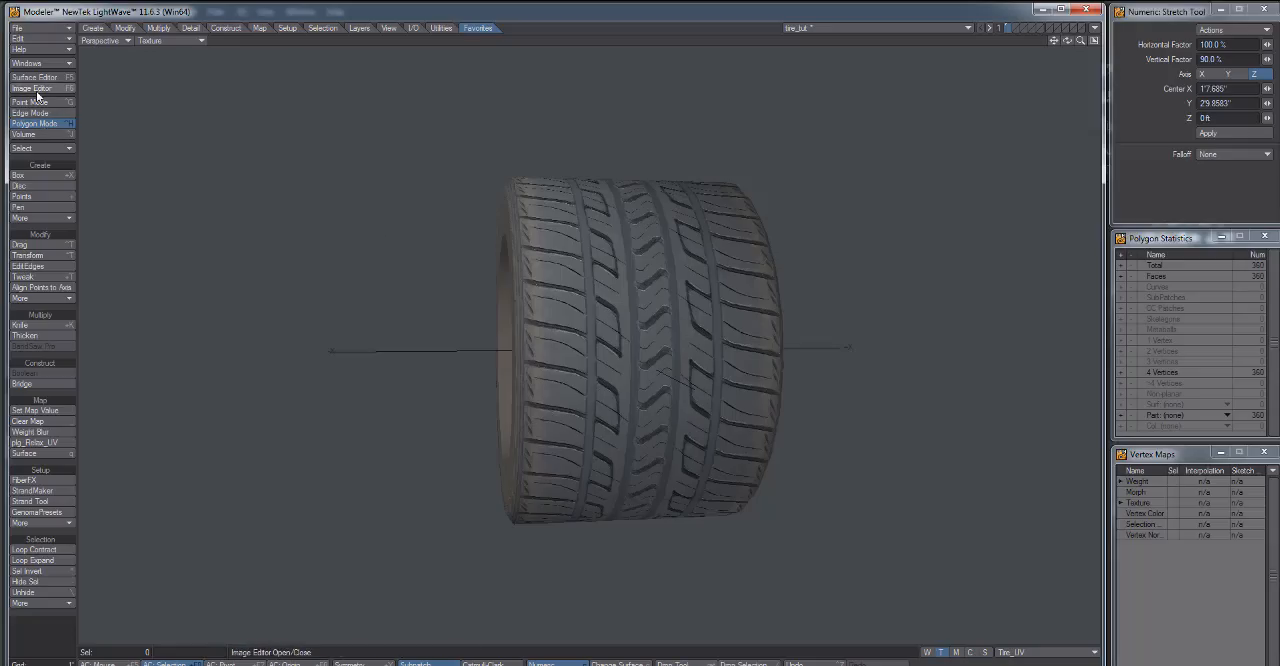
Switch to LightWave Modeler, check the loaded tread images in the Image Editor and view the tire from another angle.
{"action": "left_click", "coordinate": [36, 92]}
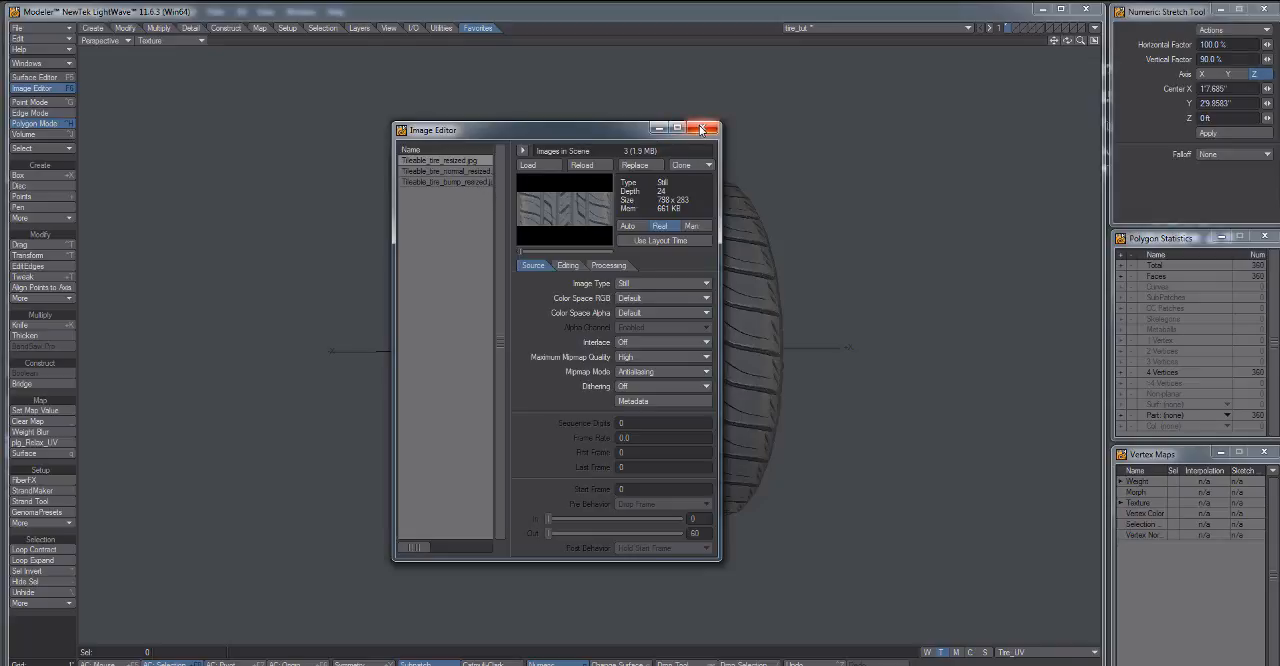
{"action": "left_click", "coordinate": [703, 128]}
{"action": "left_click_drag", "start_coordinate": [686, 287], "coordinate": [663, 408]}
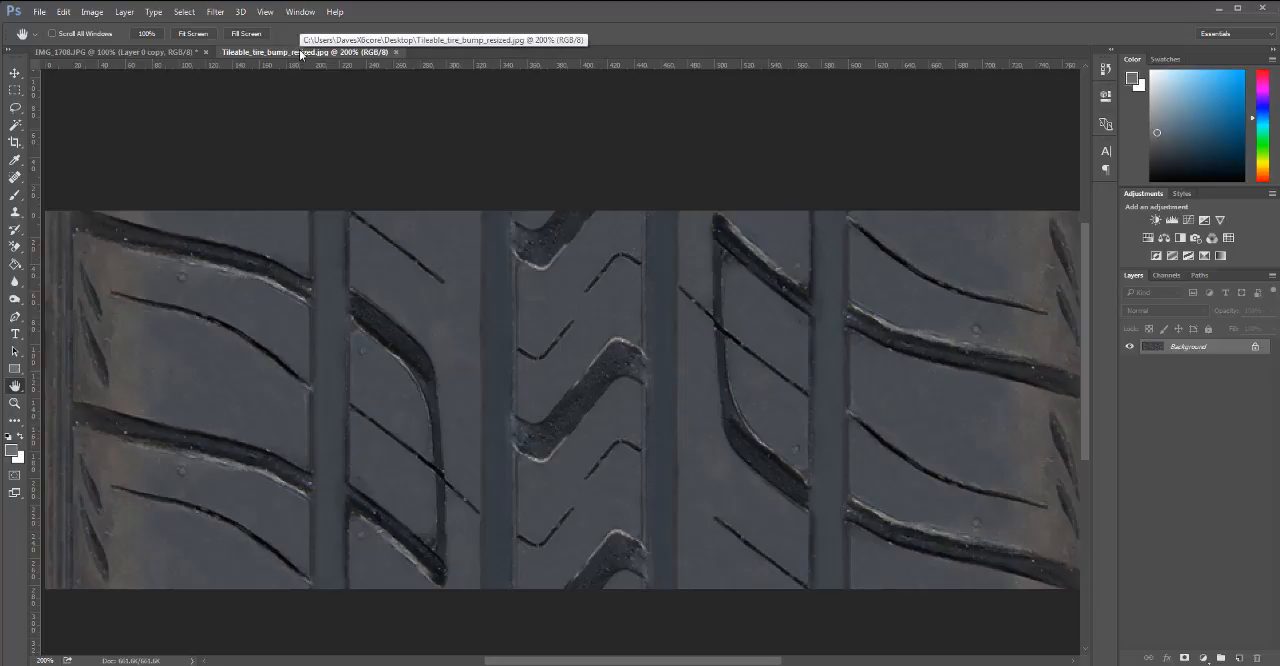
Save the darkened tread image over Tileable_tire_resized.jpg as a maximum-quality JPEG (quality 12).
{"action": "key", "text": "ctrl+shift+s"}
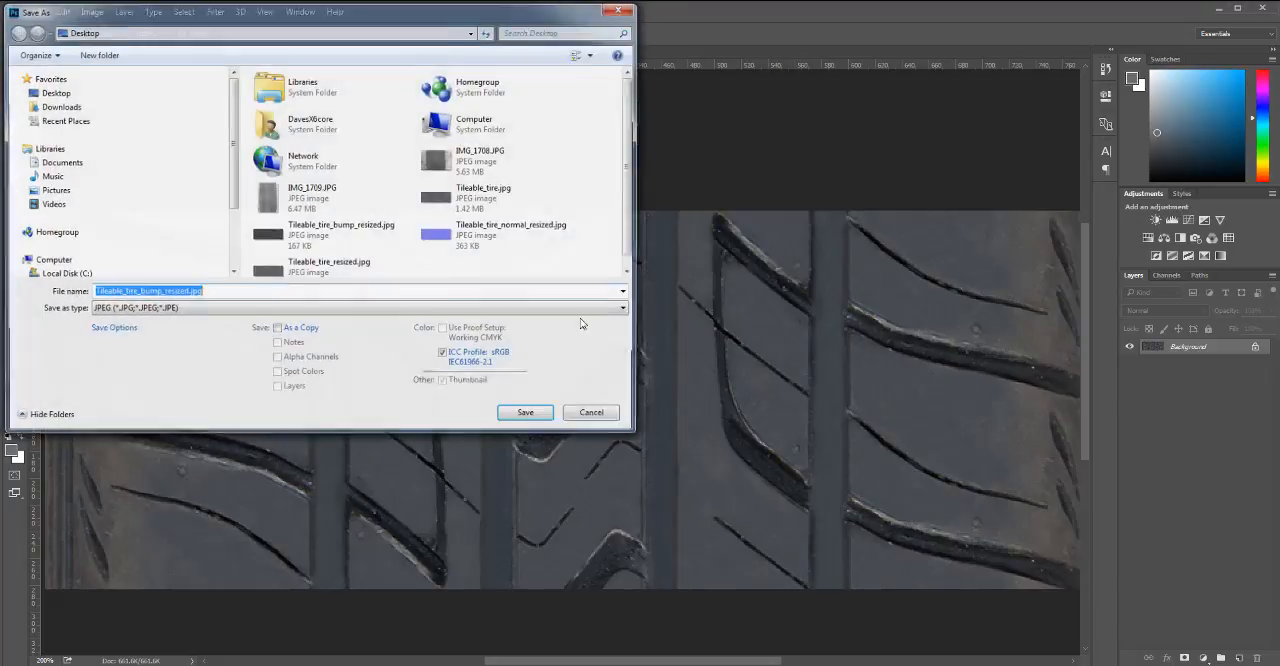
{"action": "left_click_drag", "start_coordinate": [631, 178], "coordinate": [635, 198]}
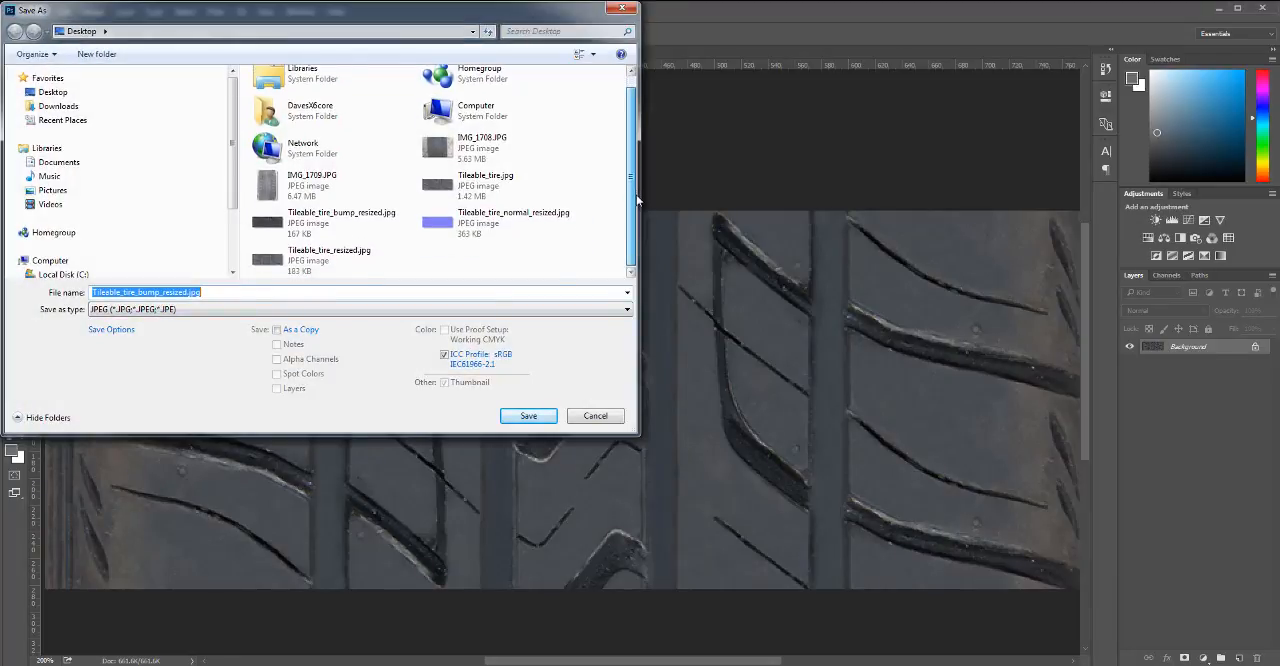
{"action": "left_click", "coordinate": [318, 258]}
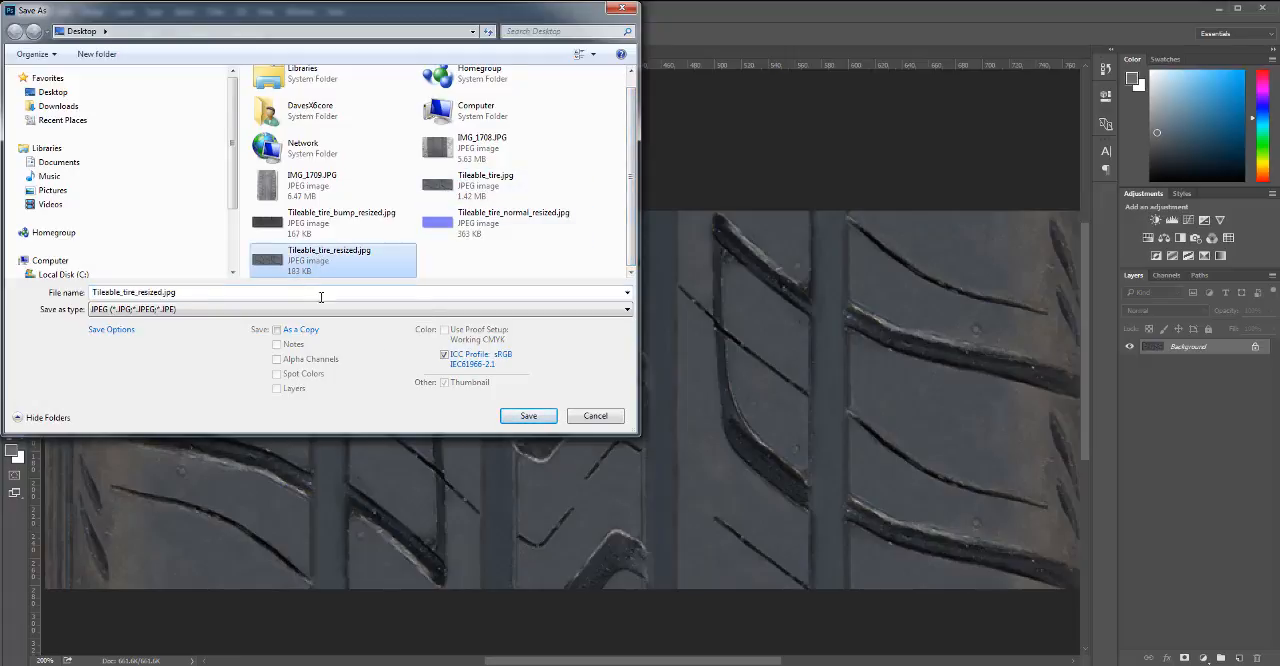
{"action": "left_click", "coordinate": [528, 416]}
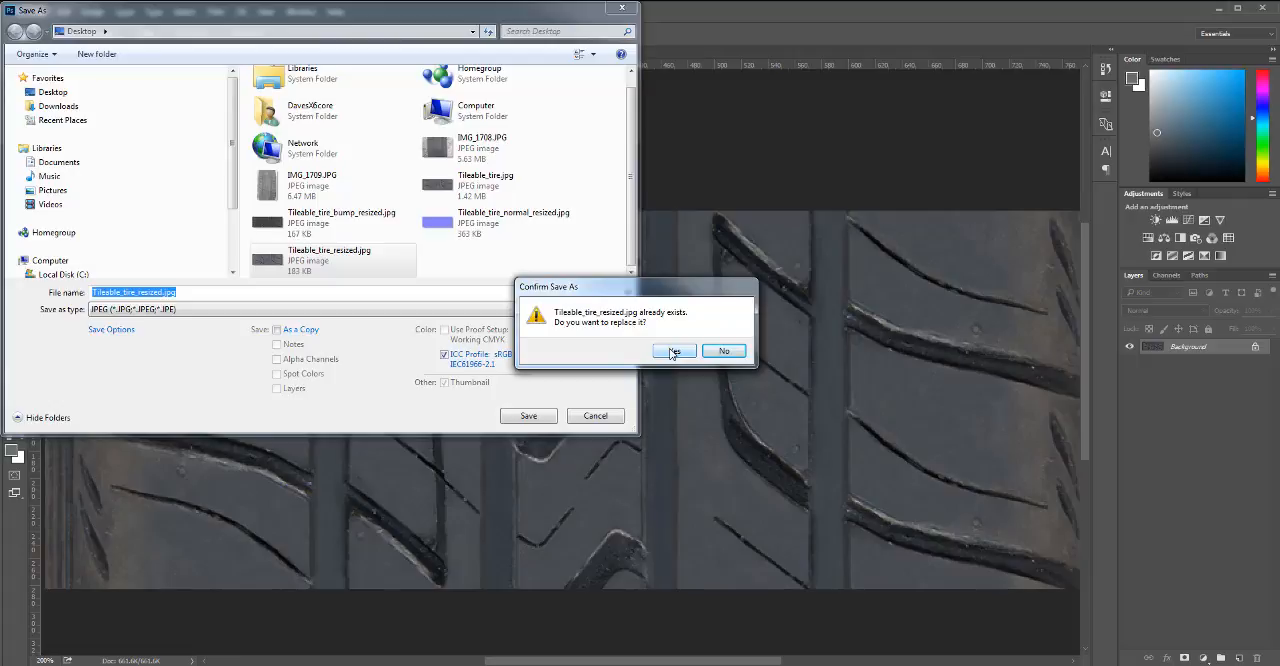
{"action": "left_click", "coordinate": [673, 352]}
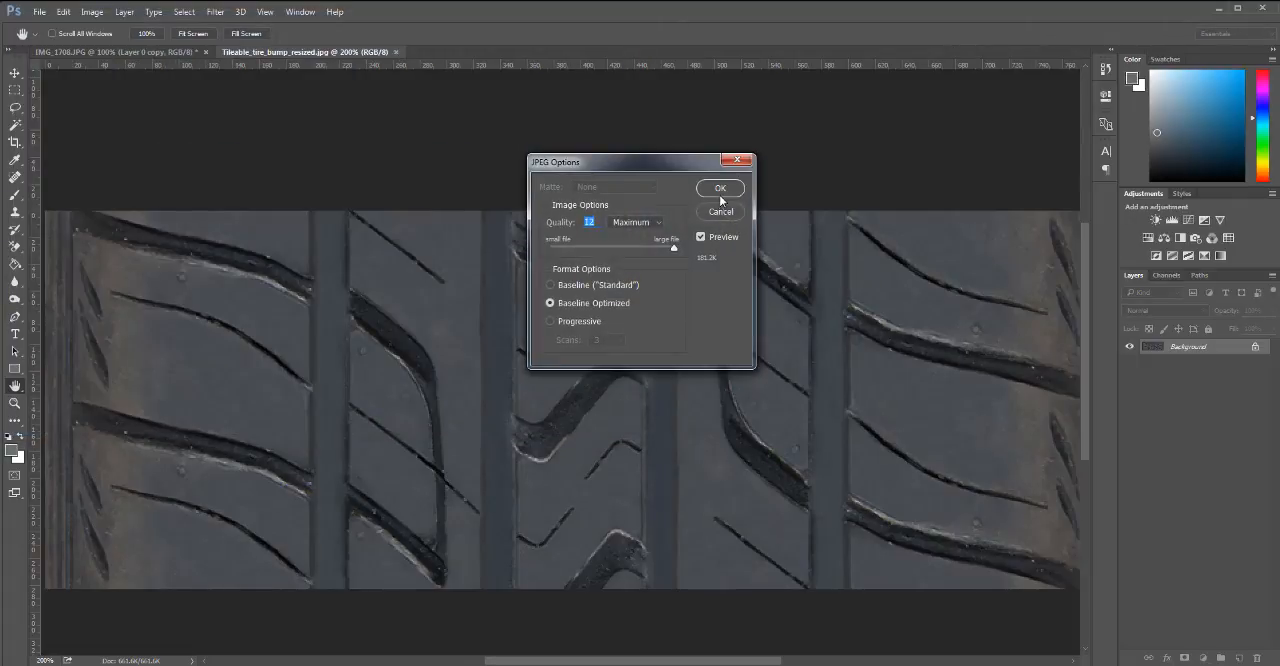
{"action": "left_click", "coordinate": [719, 189]}
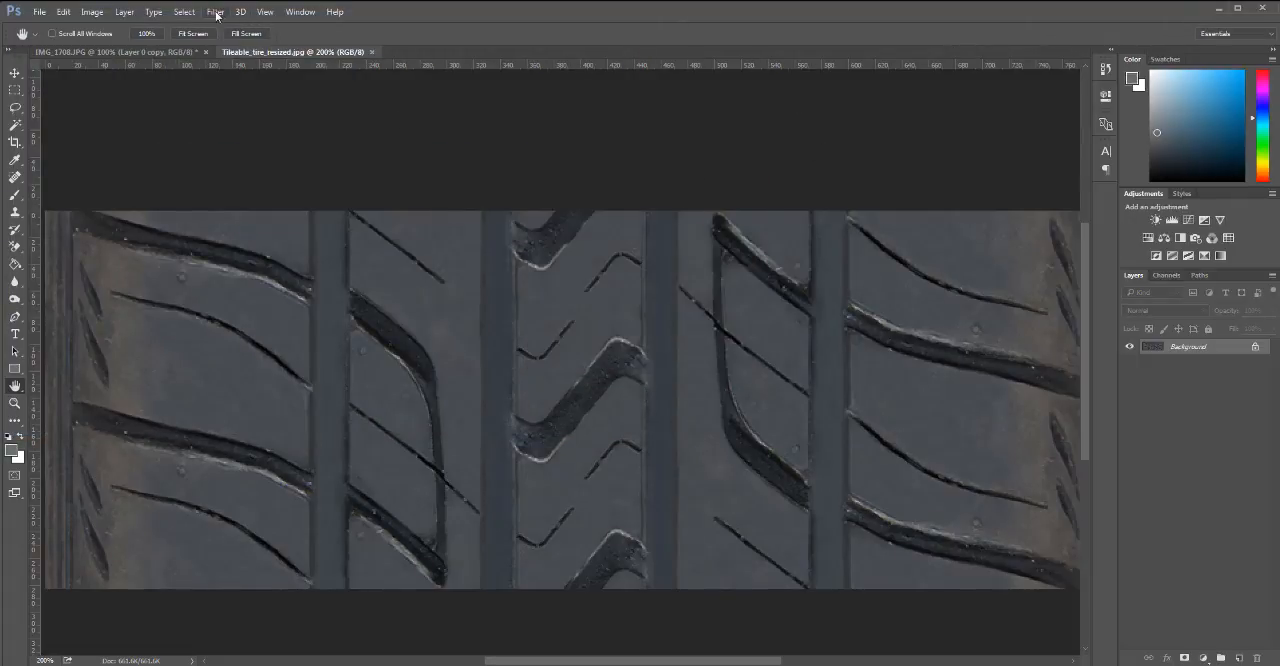
Apply the NVIDIA normal map filter to the tread image with Average RGB as height source and scale 12.
{"action": "left_click", "coordinate": [215, 11]}
{"action": "mouse_move", "coordinate": [265, 305]}
{"action": "left_click", "coordinate": [455, 305]}
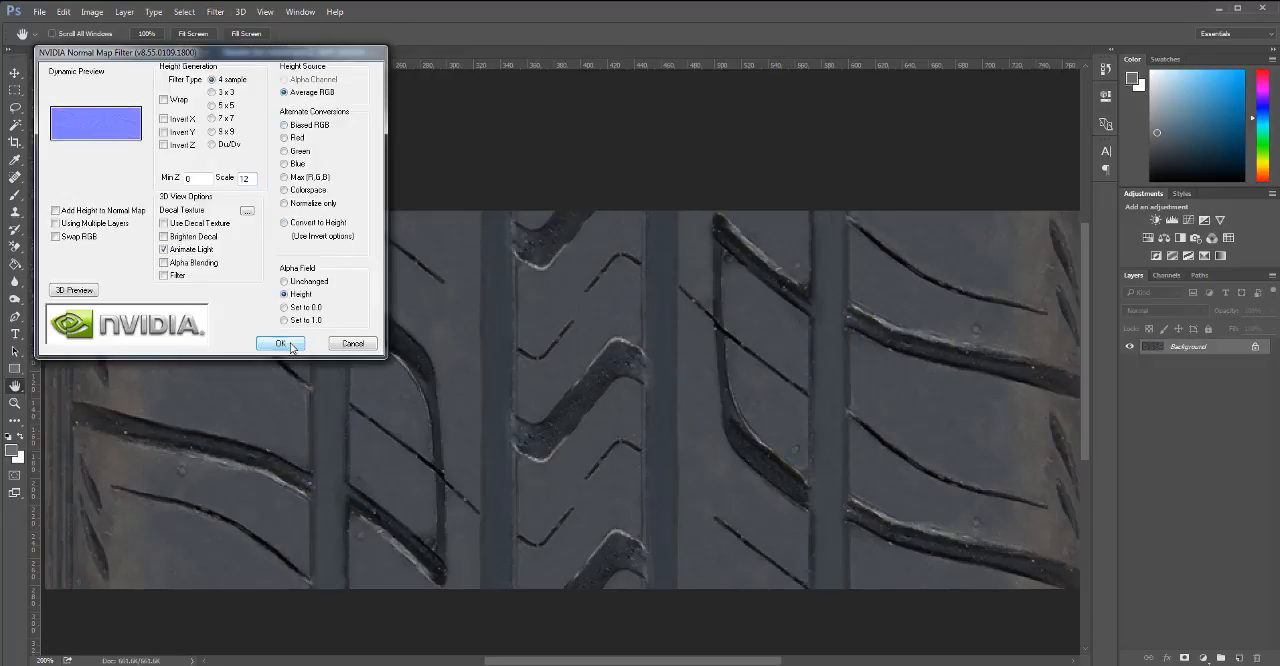
{"action": "left_click", "coordinate": [281, 344]}
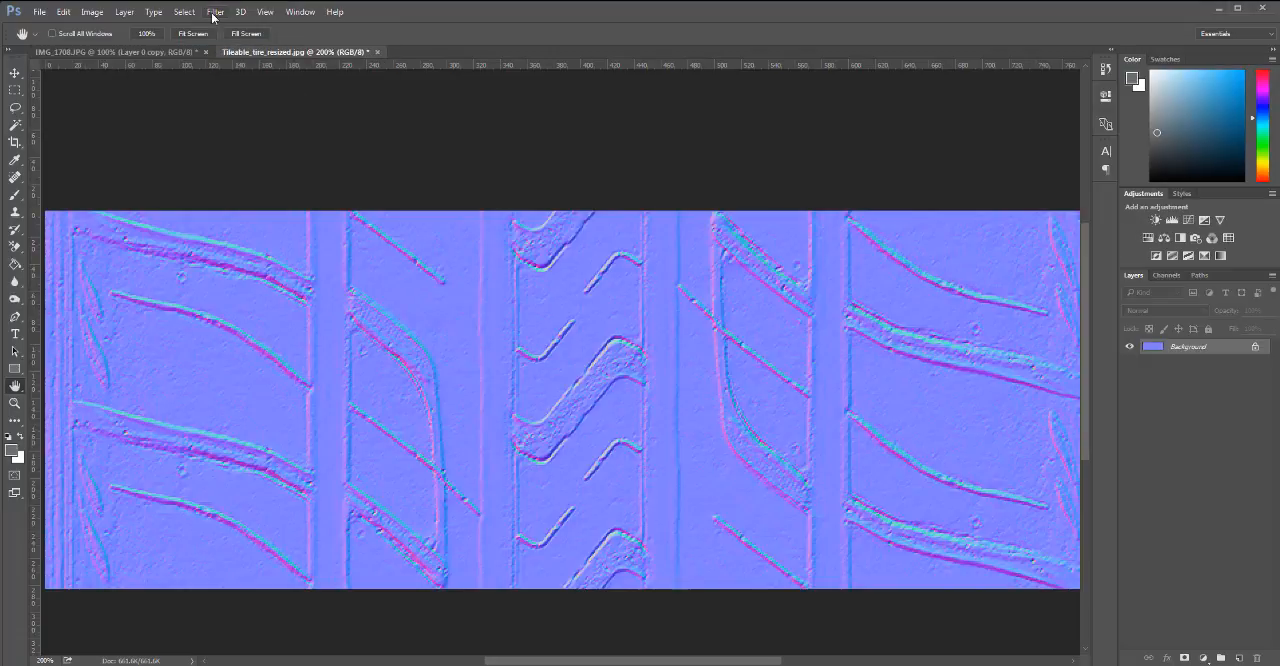
Turn the normal map into a grayscale height image using the NVIDIA filter's Convert to Height option.
{"action": "left_click", "coordinate": [213, 14]}
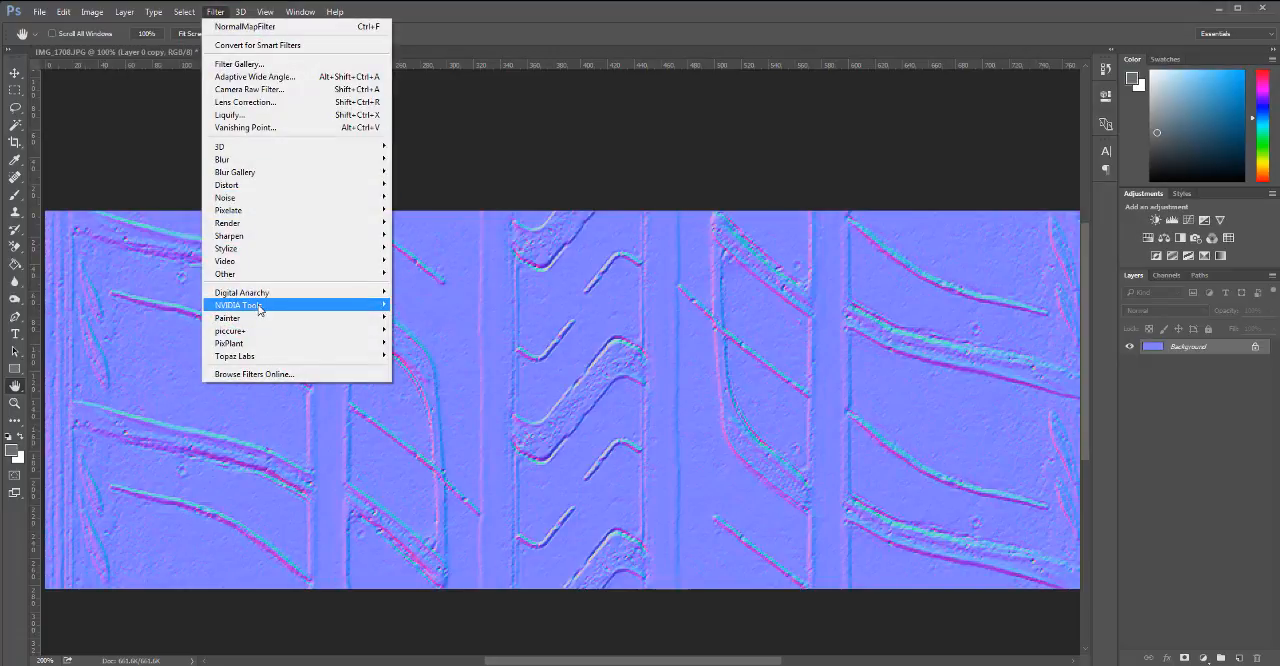
{"action": "mouse_move", "coordinate": [258, 306]}
{"action": "left_click", "coordinate": [415, 306]}
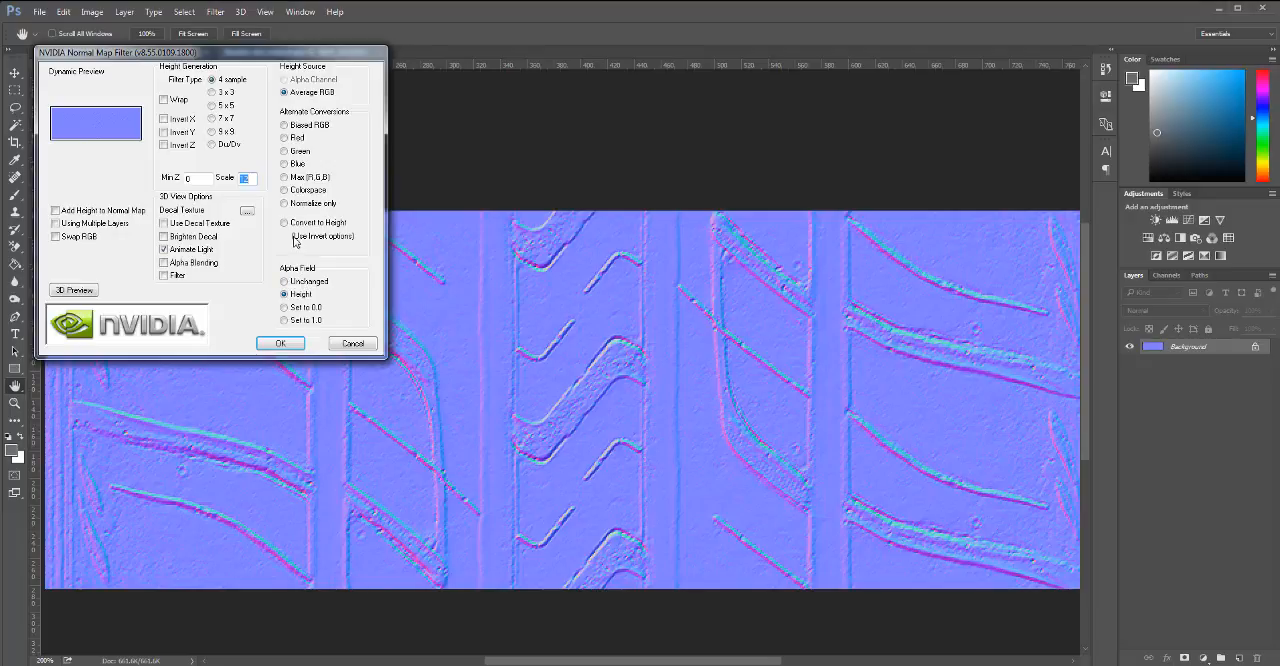
{"action": "left_click", "coordinate": [284, 223]}
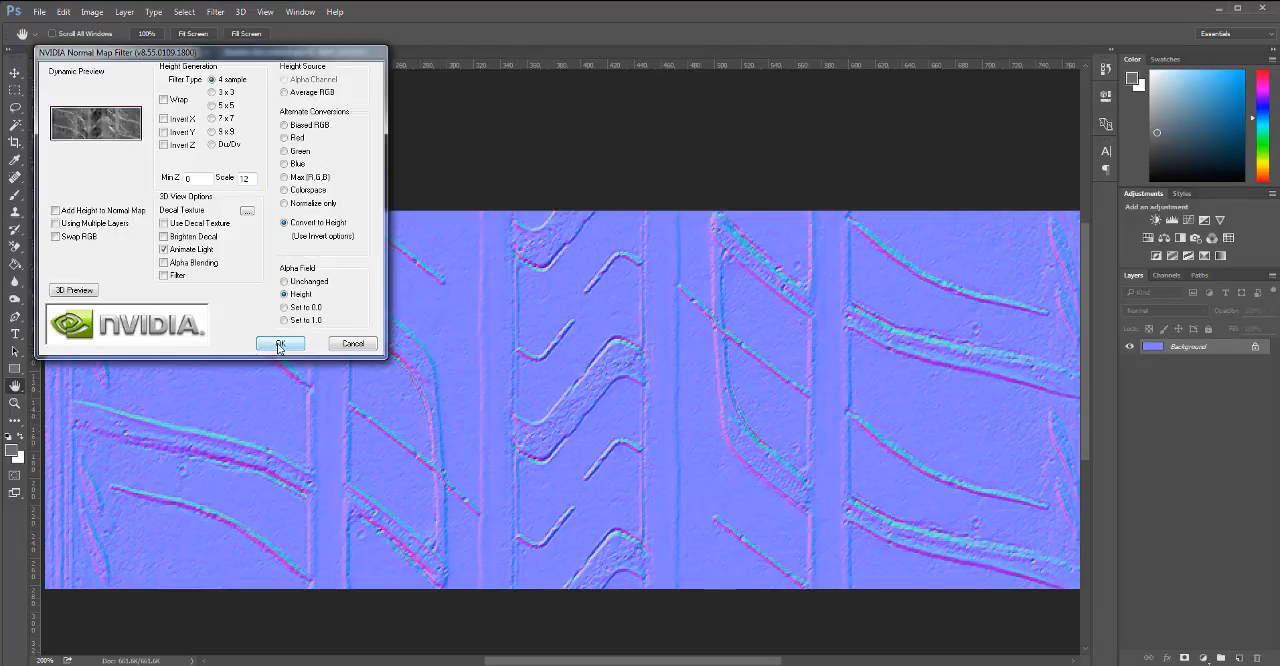
{"action": "left_click", "coordinate": [280, 344]}
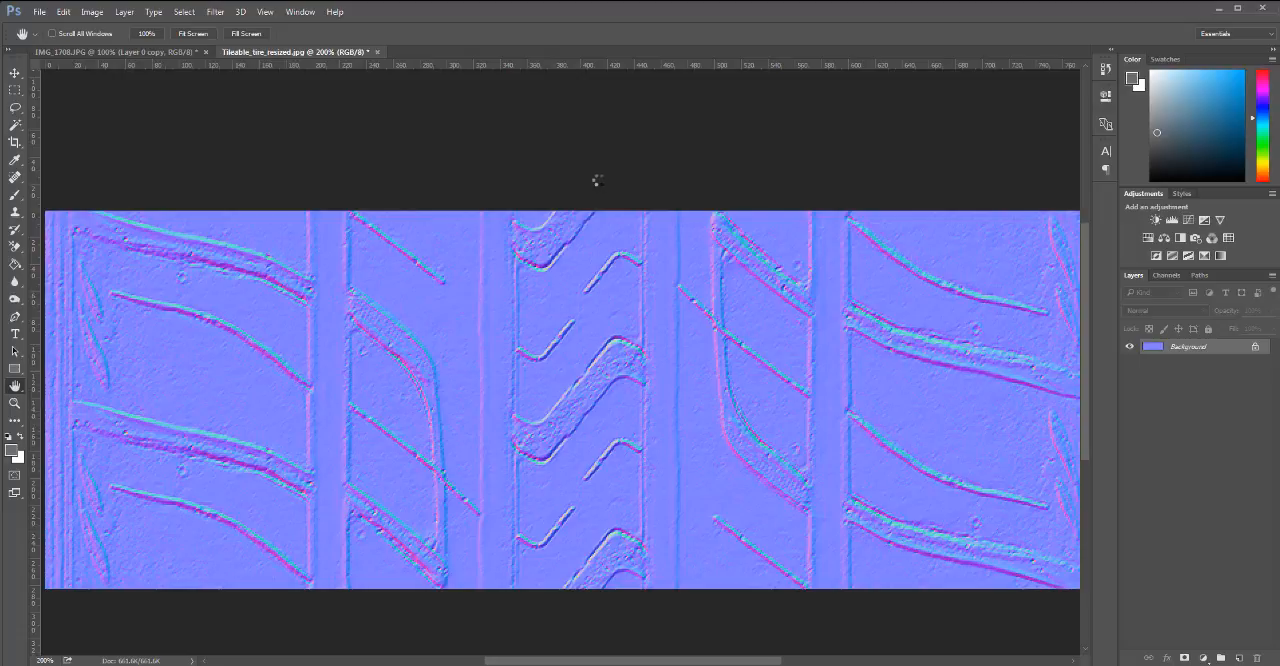
{"action": "key", "text": "ctrl+z"}
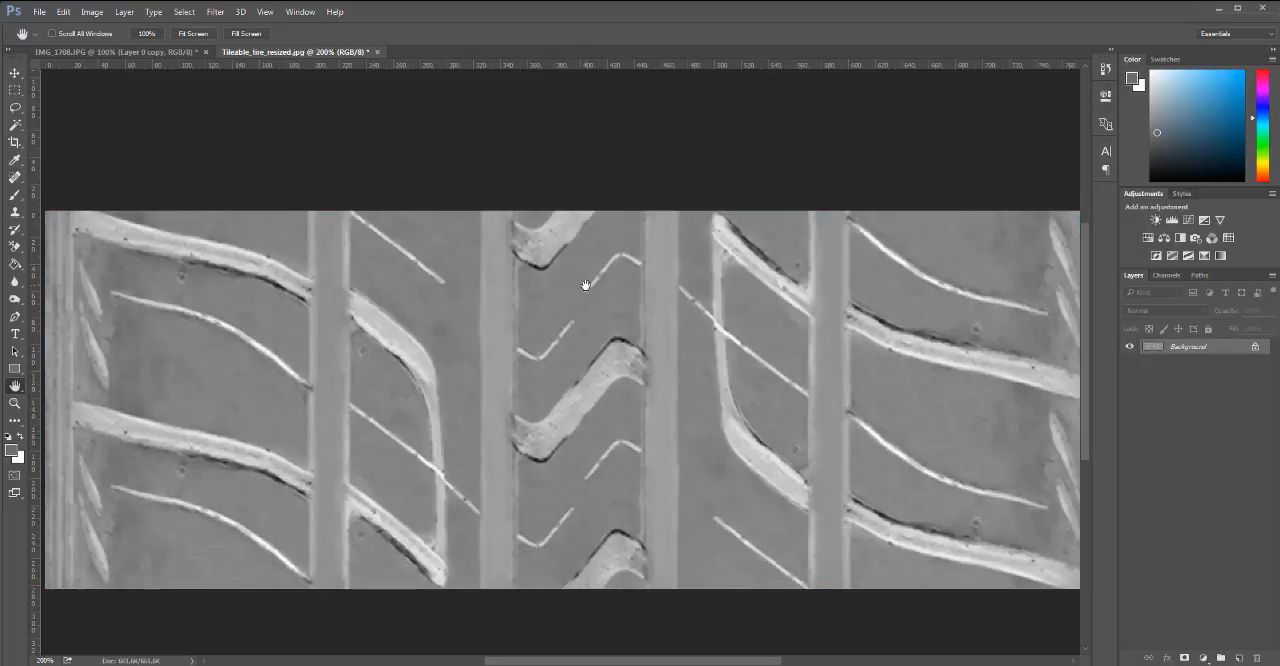
Save the grayscale height image over the existing Tileable_tire_bump_resized.jpg, accepting the JPEG options.
{"action": "key", "text": "ctrl+shift+s"}
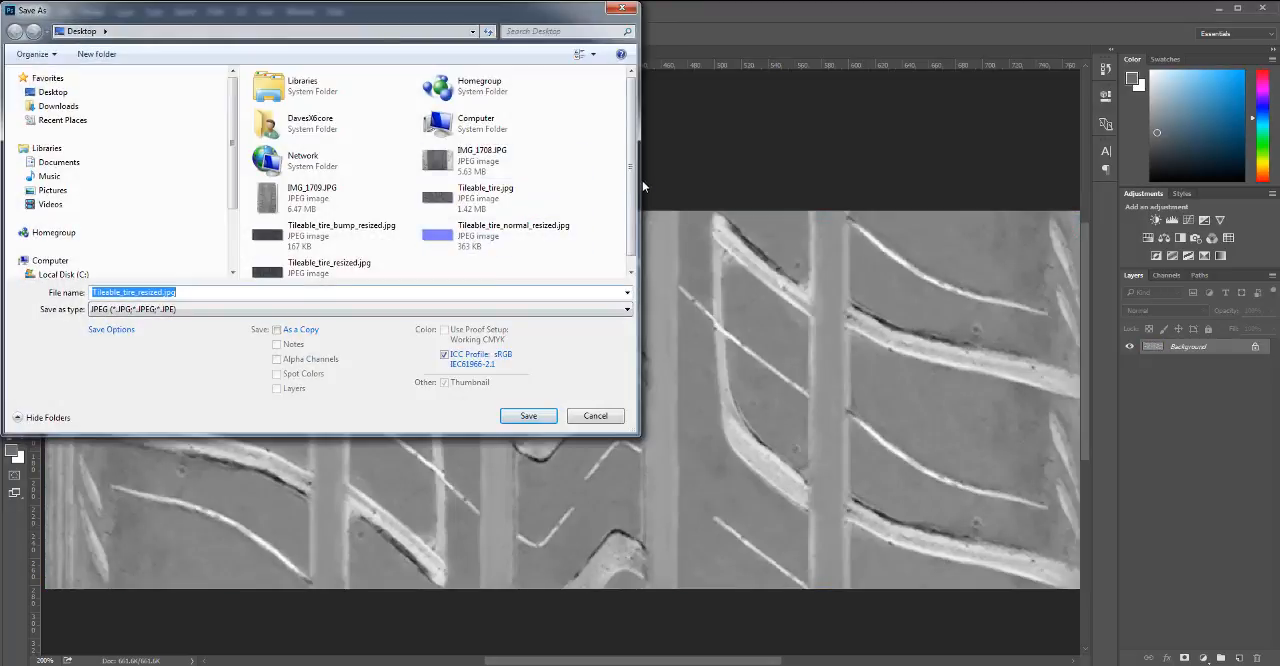
{"action": "scroll", "coordinate": [631, 178], "scroll_direction": "down", "scroll_amount": 1}
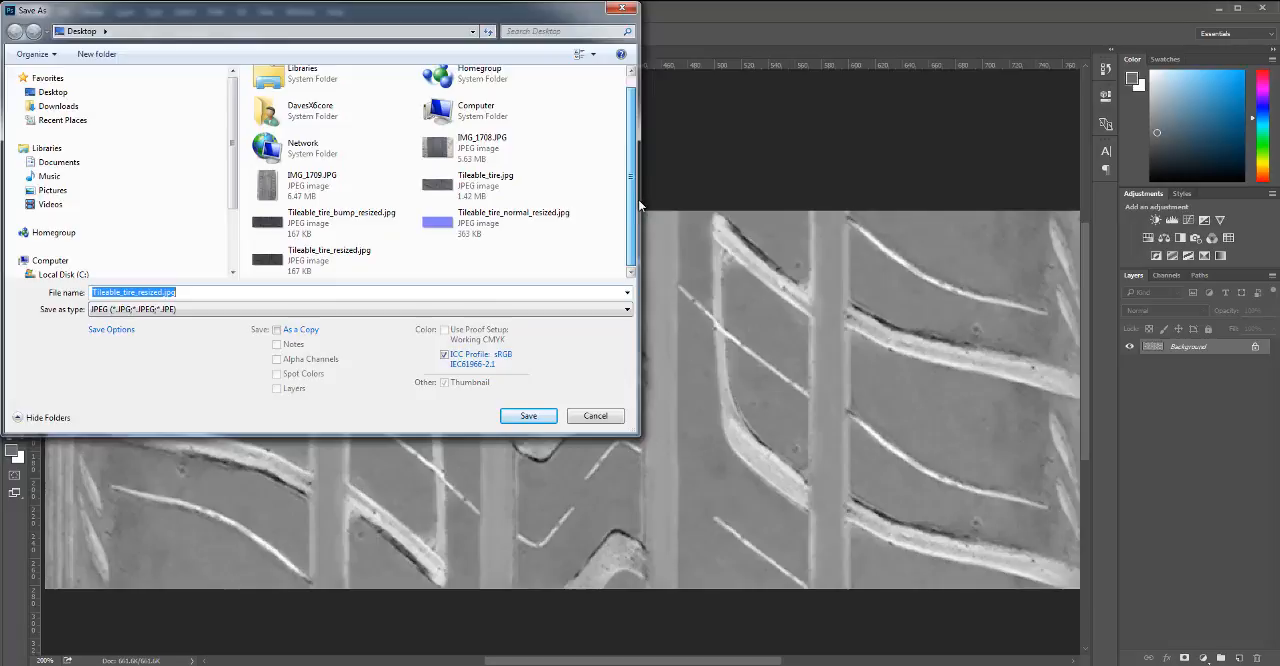
{"action": "double_click", "coordinate": [317, 224]}
{"action": "left_click", "coordinate": [674, 351]}
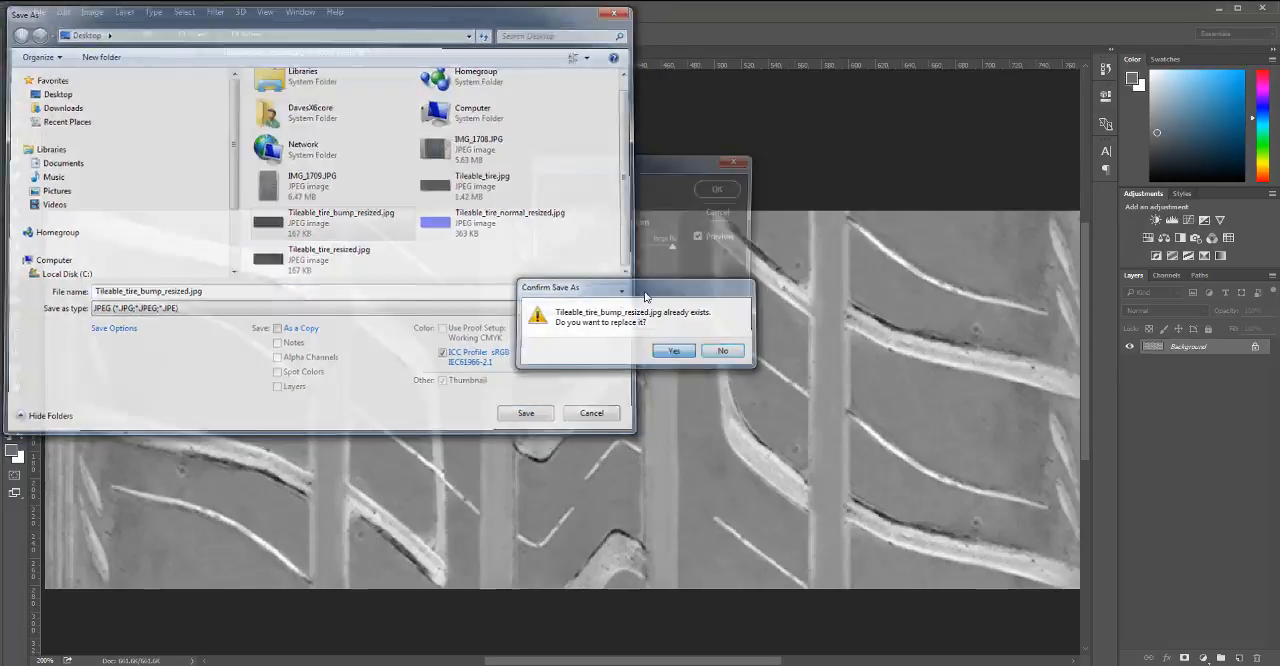
{"action": "left_click", "coordinate": [716, 190]}
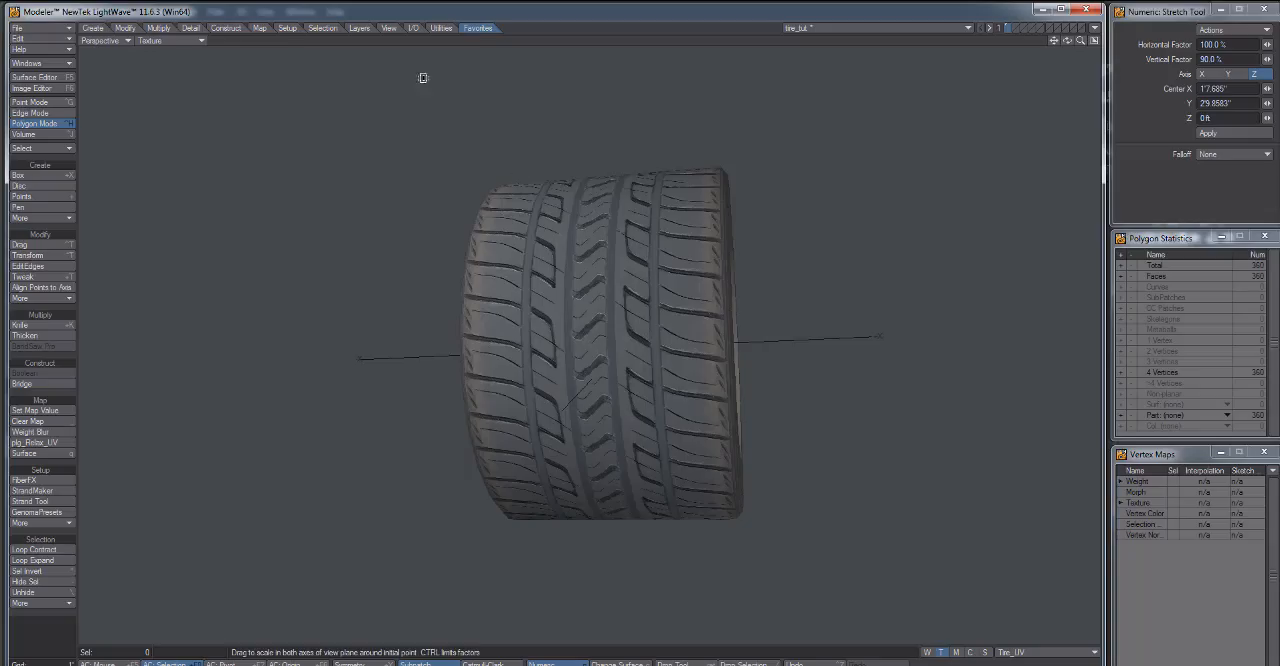
Switch to LightWave Modeler, reload the resaved tread color and bump images in the Image Editor, and close the editors.
{"action": "left_click_drag", "start_coordinate": [423, 77], "coordinate": [686, 357]}
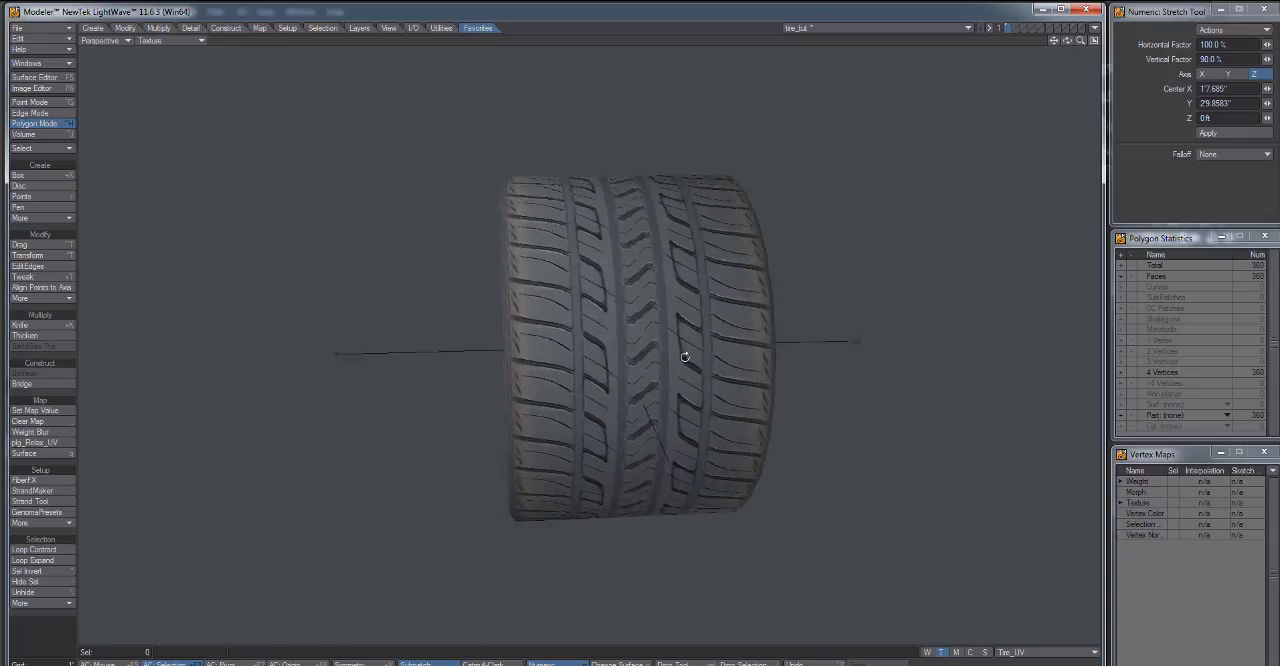
{"action": "left_click", "coordinate": [46, 122]}
{"action": "left_click", "coordinate": [35, 77]}
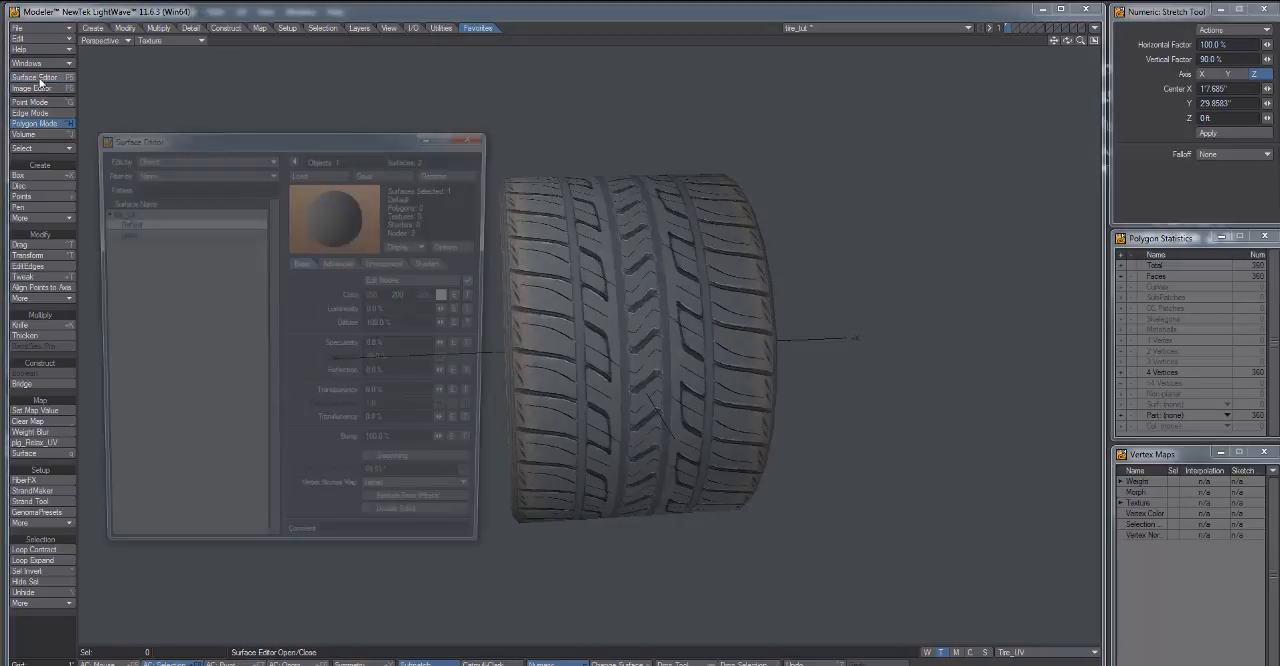
{"action": "left_click", "coordinate": [36, 89]}
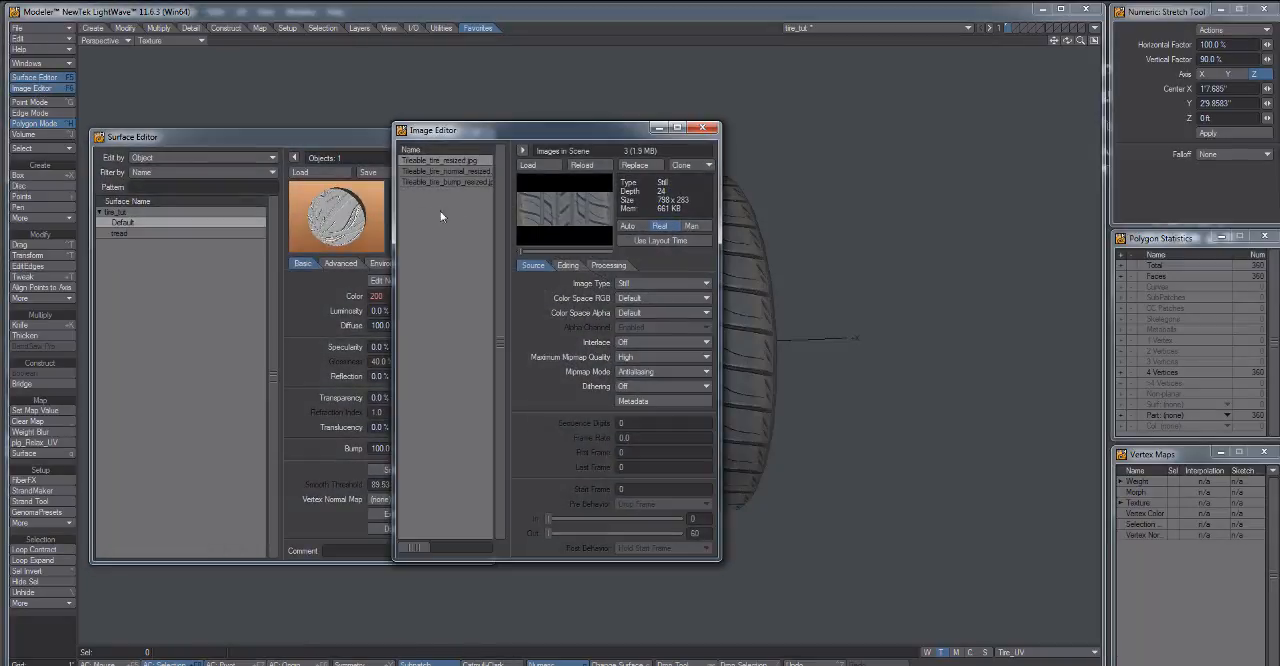
{"action": "left_click", "coordinate": [450, 171]}
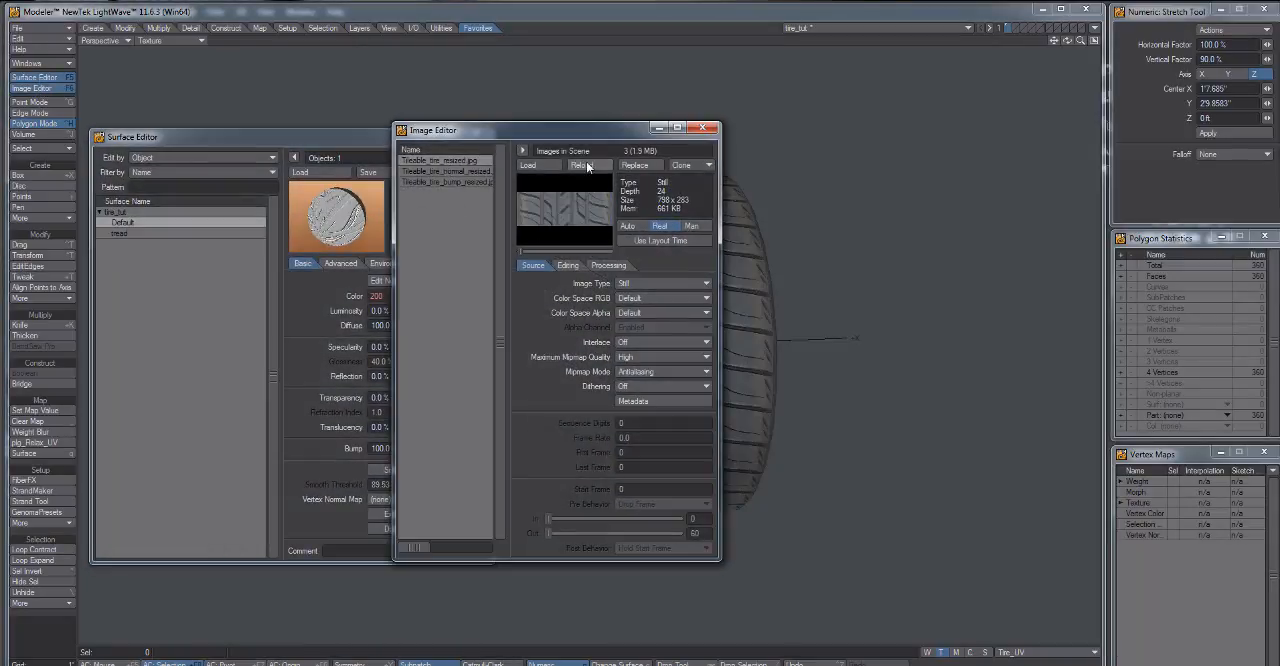
{"action": "left_click", "coordinate": [587, 164]}
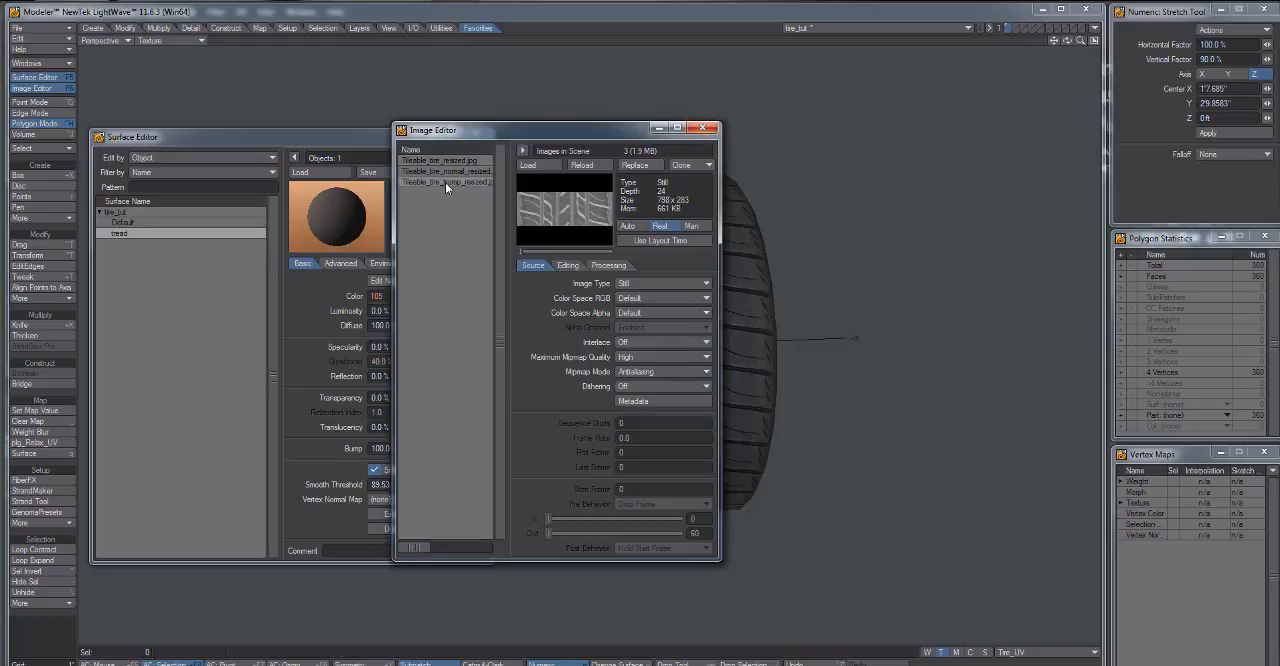
{"action": "left_click", "coordinate": [588, 167]}
{"action": "left_click", "coordinate": [705, 129]}
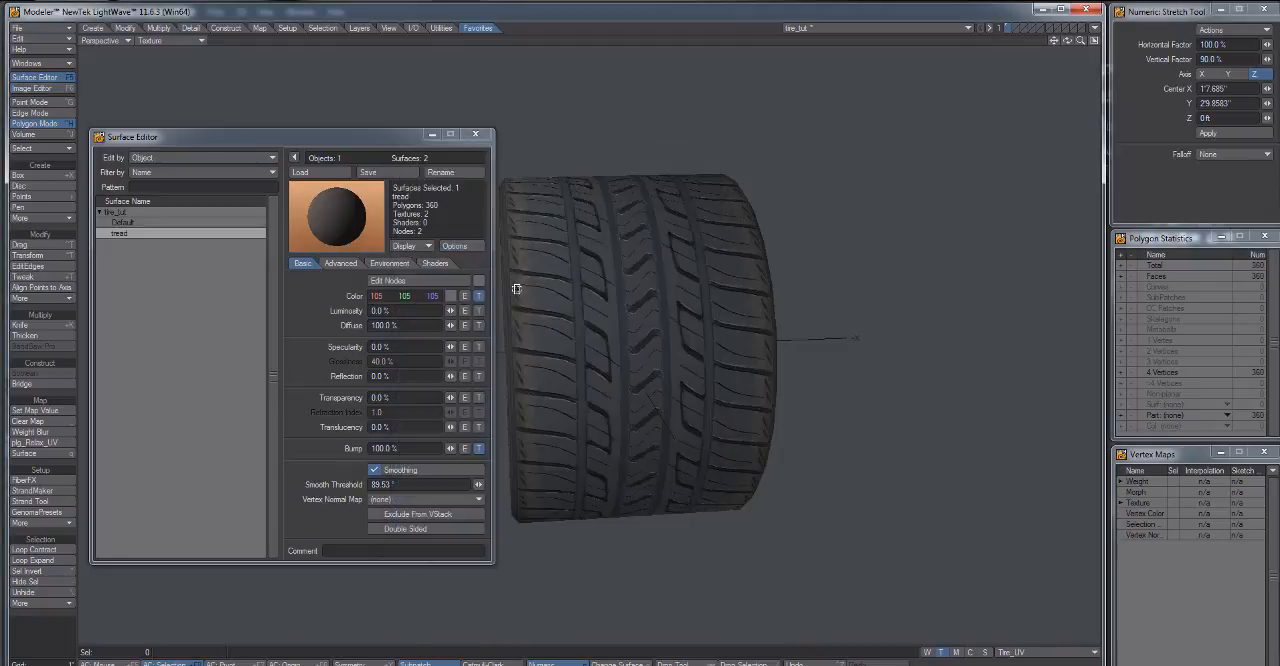
{"action": "left_click", "coordinate": [477, 138]}
Switch to LightWave Layout and set the perspective viewport's display mode to VPR.
{"action": "left_click_drag", "start_coordinate": [500, 360], "coordinate": [680, 349]}
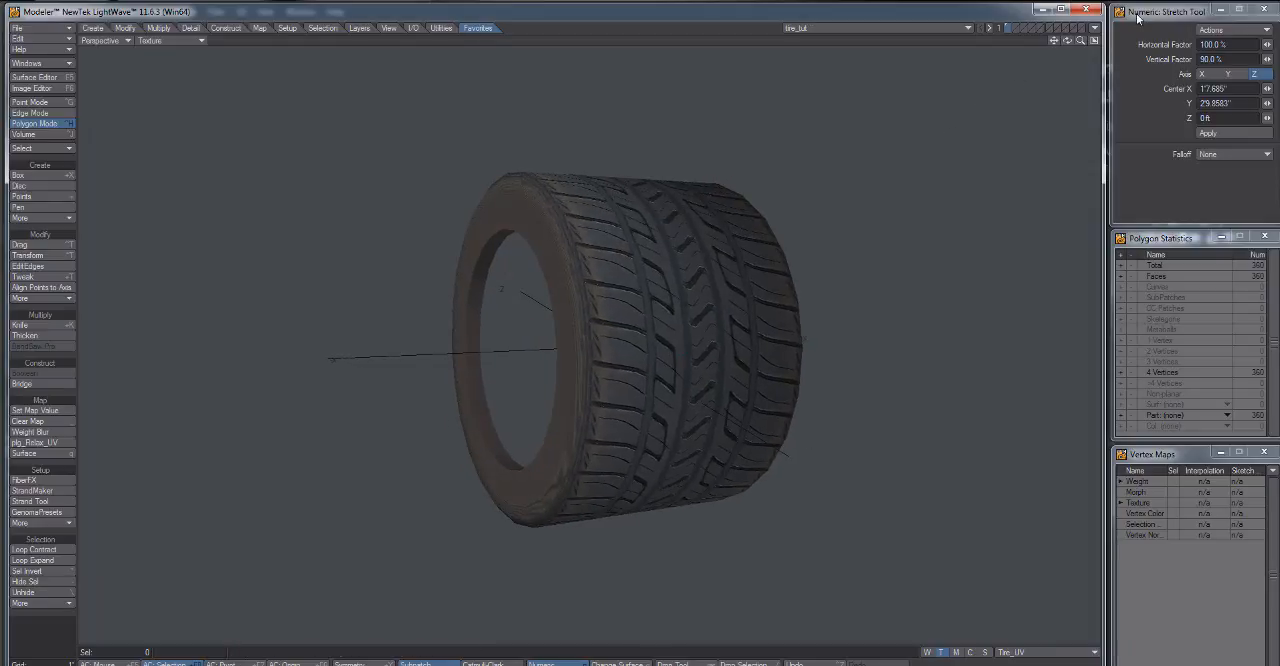
{"action": "left_click", "coordinate": [1095, 29]}
{"action": "left_click", "coordinate": [1080, 48]}
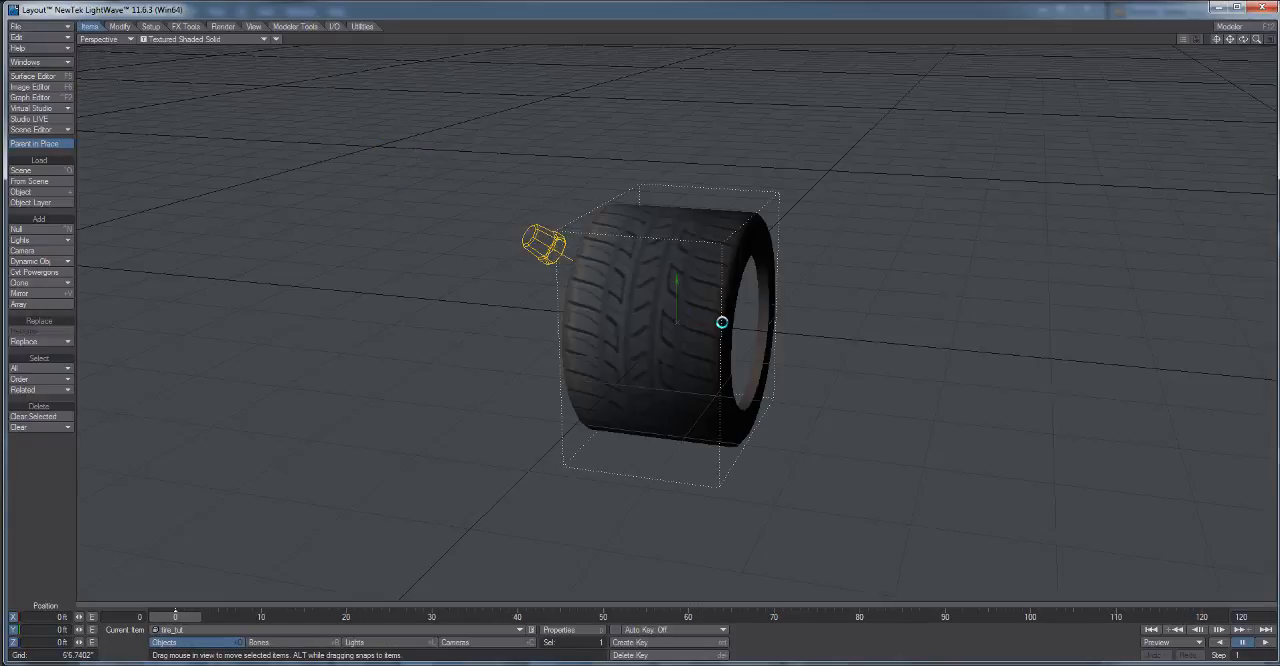
{"action": "left_click", "coordinate": [228, 40]}
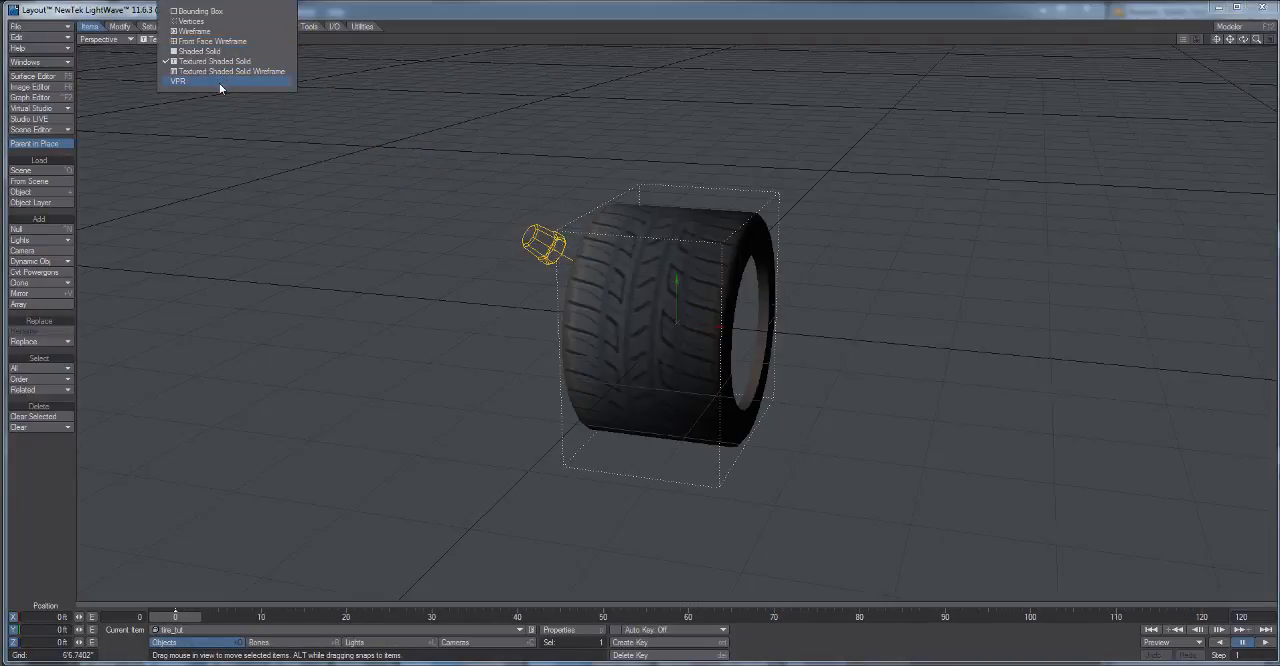
{"action": "left_click", "coordinate": [220, 83]}
Examine the tire's tread and sidewall in the VPR render from several angles and distances, and start closing Layout.
{"action": "left_click_drag", "start_coordinate": [650, 411], "coordinate": [850, 412]}
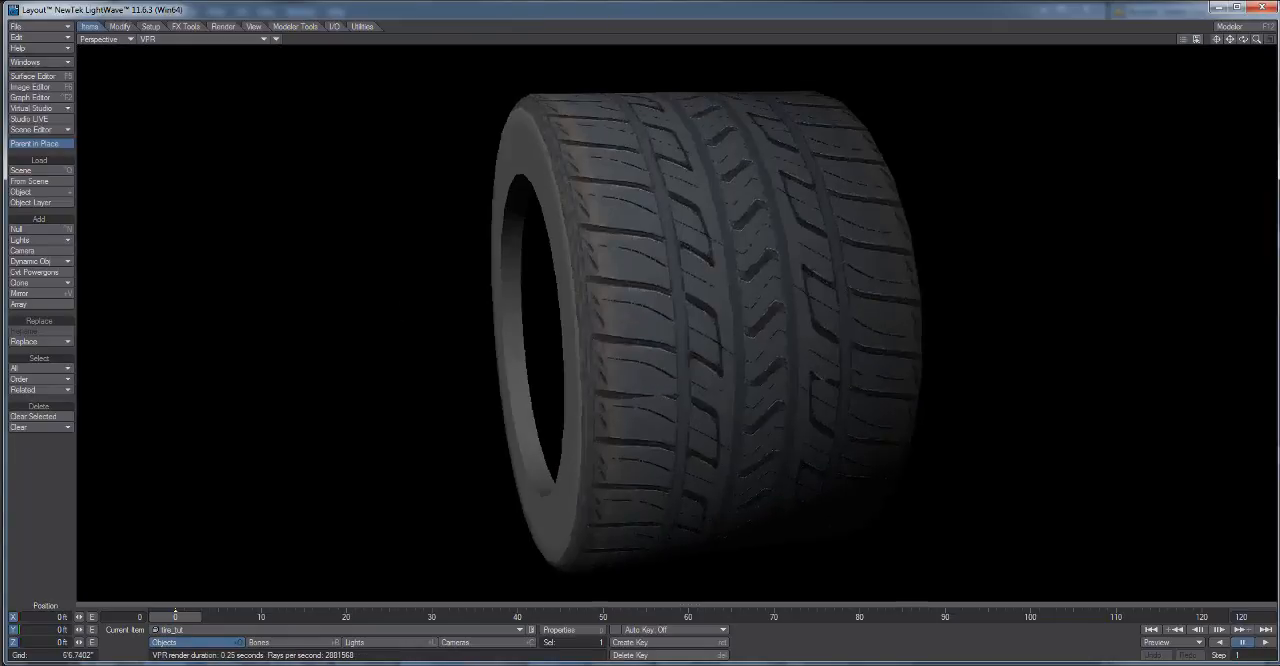
{"action": "mouse_move", "coordinate": [760, 412]}
{"action": "left_mouse_down"}
{"action": "mouse_move", "coordinate": [850, 415]}
{"action": "mouse_move", "coordinate": [595, 413]}
{"action": "mouse_move", "coordinate": [680, 415]}
{"action": "mouse_move", "coordinate": [620, 430]}
{"action": "mouse_move", "coordinate": [767, 414]}
{"action": "left_mouse_up"}
{"action": "scroll", "coordinate": [850, 415], "scroll_direction": "up", "scroll_amount": 2}
{"action": "scroll", "coordinate": [680, 415], "scroll_direction": "down", "scroll_amount": 2}
{"action": "scroll", "coordinate": [680, 415], "scroll_direction": "down", "scroll_amount": 3}
{"action": "scroll", "coordinate": [620, 430], "scroll_direction": "up", "scroll_amount": 2}
{"action": "scroll", "coordinate": [620, 430], "scroll_direction": "up", "scroll_amount": 2}
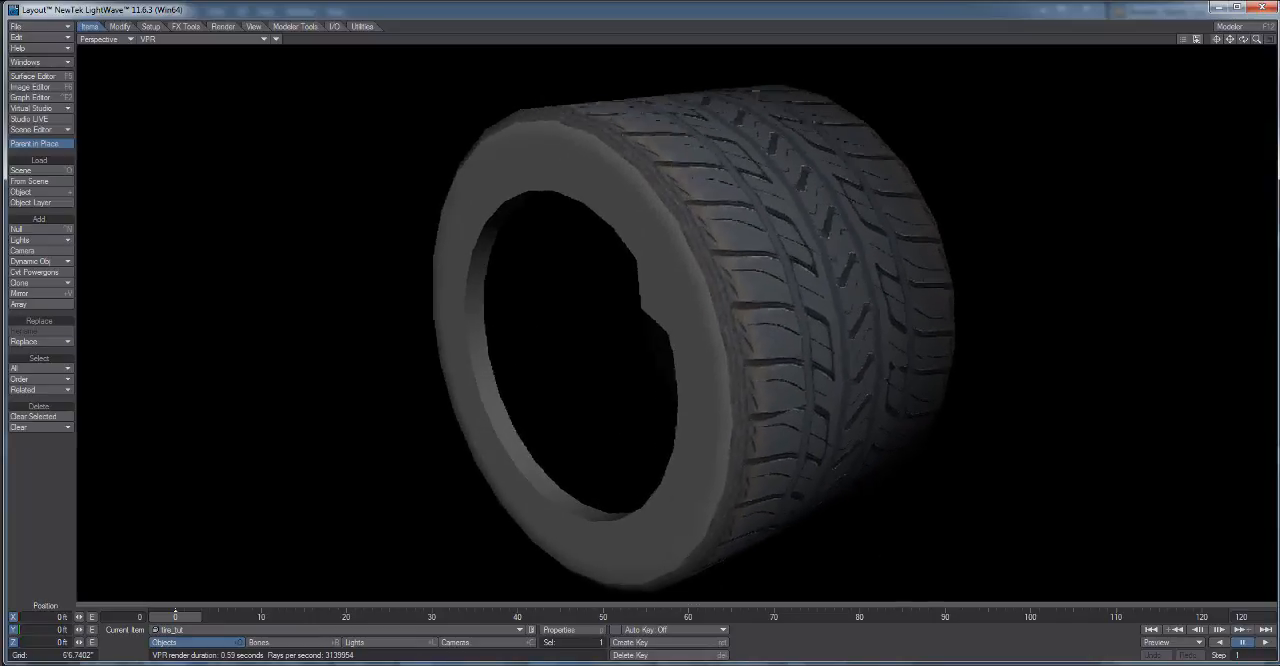
{"action": "mouse_move", "coordinate": [700, 410]}
{"action": "left_mouse_down"}
{"action": "mouse_move", "coordinate": [748, 412]}
{"action": "mouse_move", "coordinate": [618, 402]}
{"action": "mouse_move", "coordinate": [747, 404]}
{"action": "mouse_move", "coordinate": [700, 402]}
{"action": "left_mouse_up"}
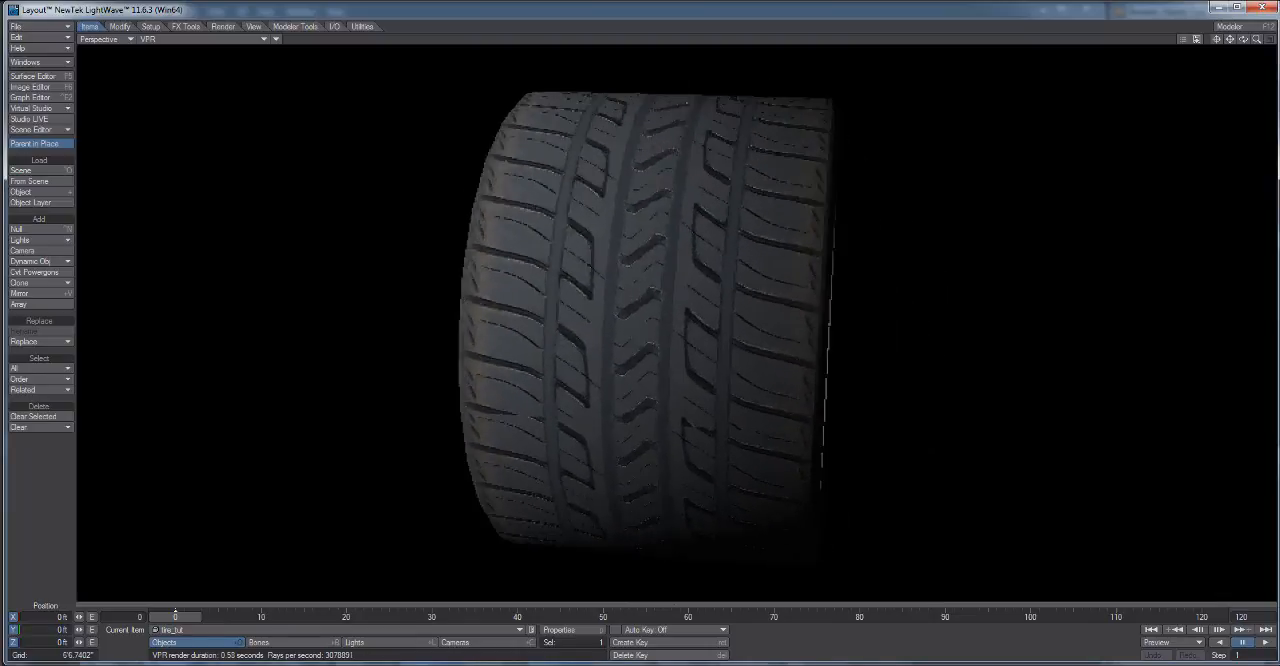
{"action": "mouse_move", "coordinate": [700, 402]}
{"action": "left_mouse_down"}
{"action": "mouse_move", "coordinate": [775, 408]}
{"action": "mouse_move", "coordinate": [655, 402]}
{"action": "mouse_move", "coordinate": [820, 408]}
{"action": "mouse_move", "coordinate": [715, 404]}
{"action": "left_mouse_up"}
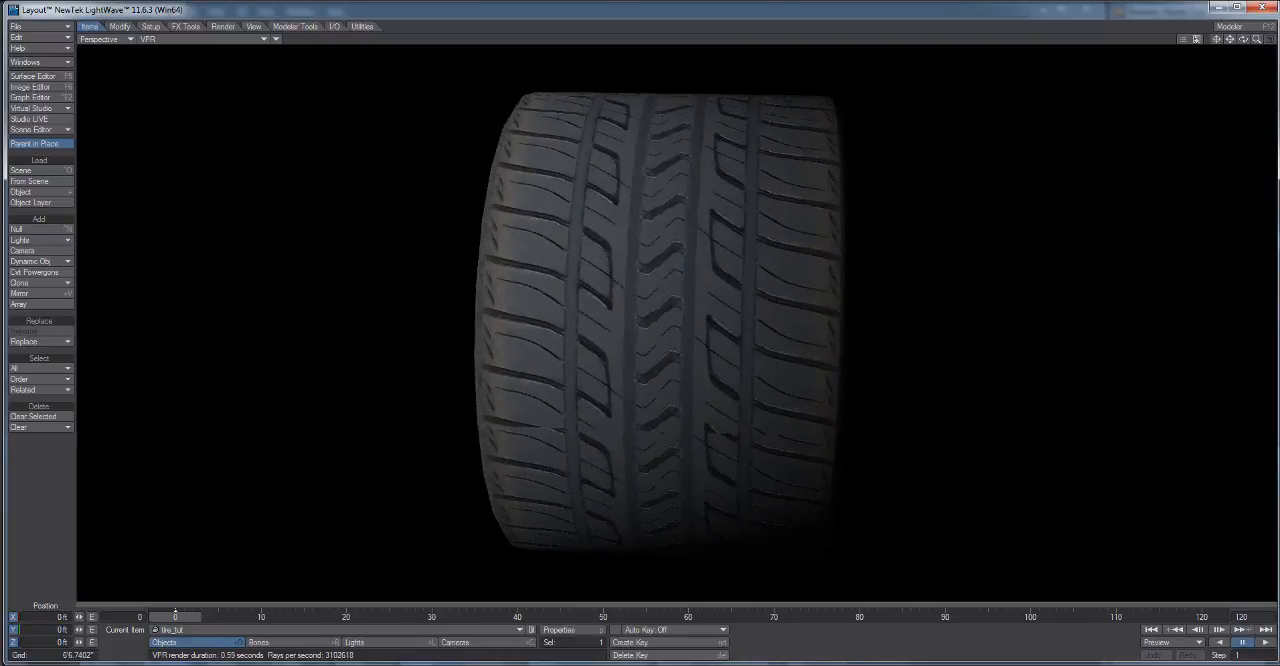
{"action": "left_click", "coordinate": [1265, 8]}
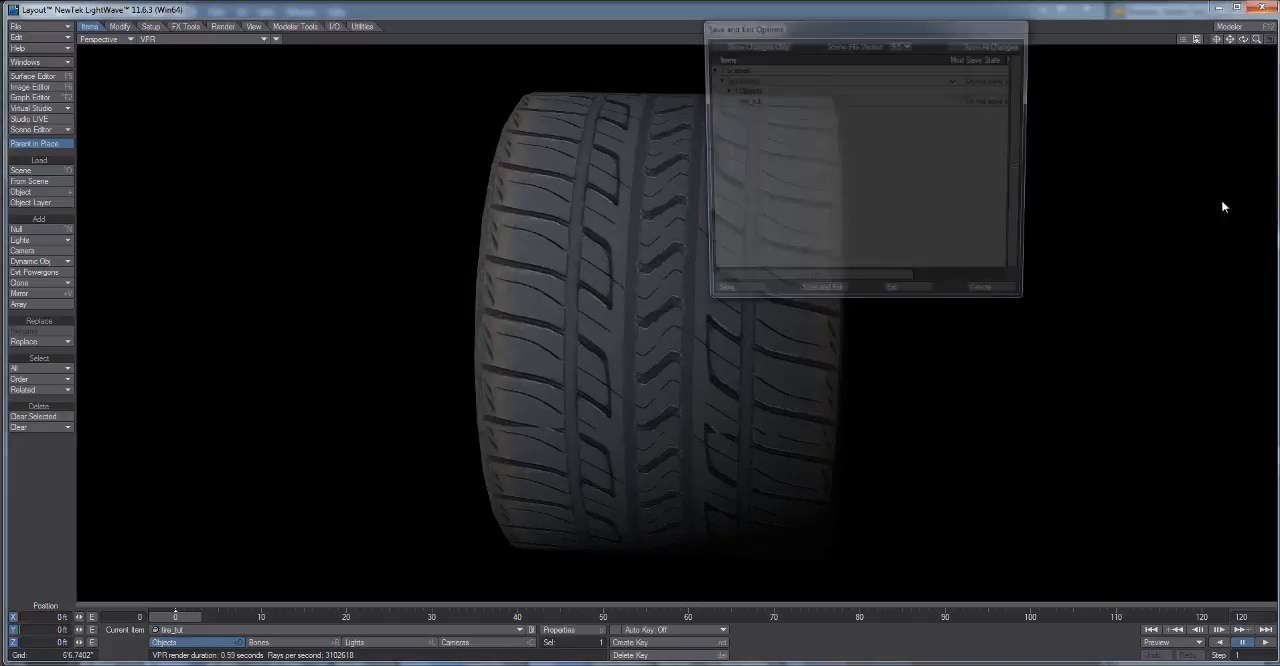